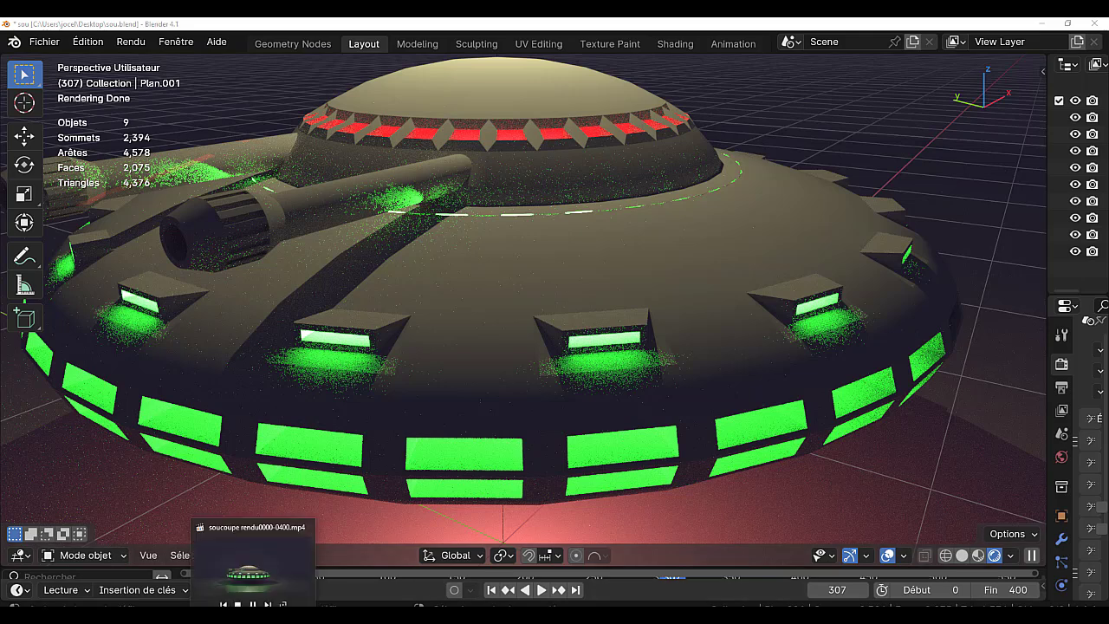
Watch the rendered soucoupe rendu0000-0400.mp4 animation, then return to the Blender saucer scene.
{"action": "left_click", "coordinate": [252, 564]}
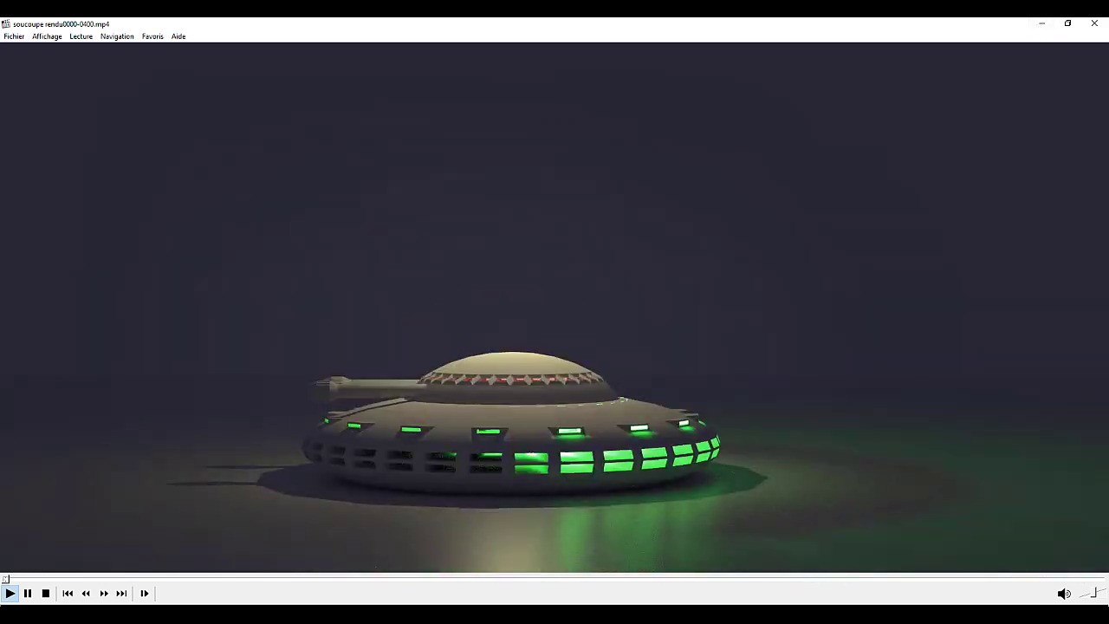
{"action": "left_click", "coordinate": [564, 573]}
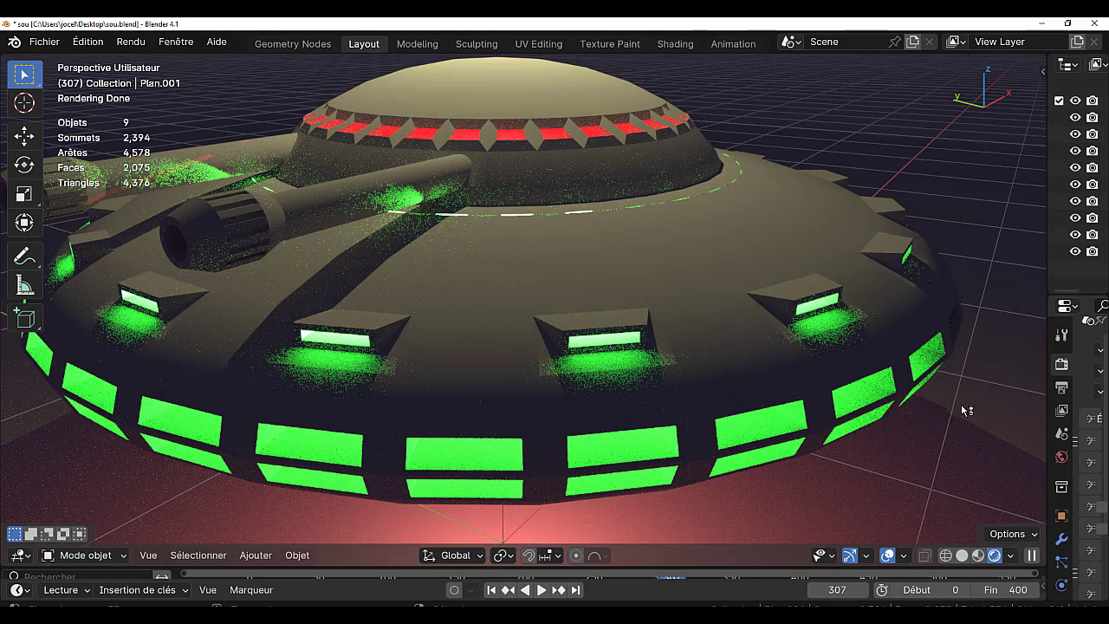
Review the grey saucer in Solid shading from a low front angle and play its animation.
{"action": "left_click", "coordinate": [961, 557]}
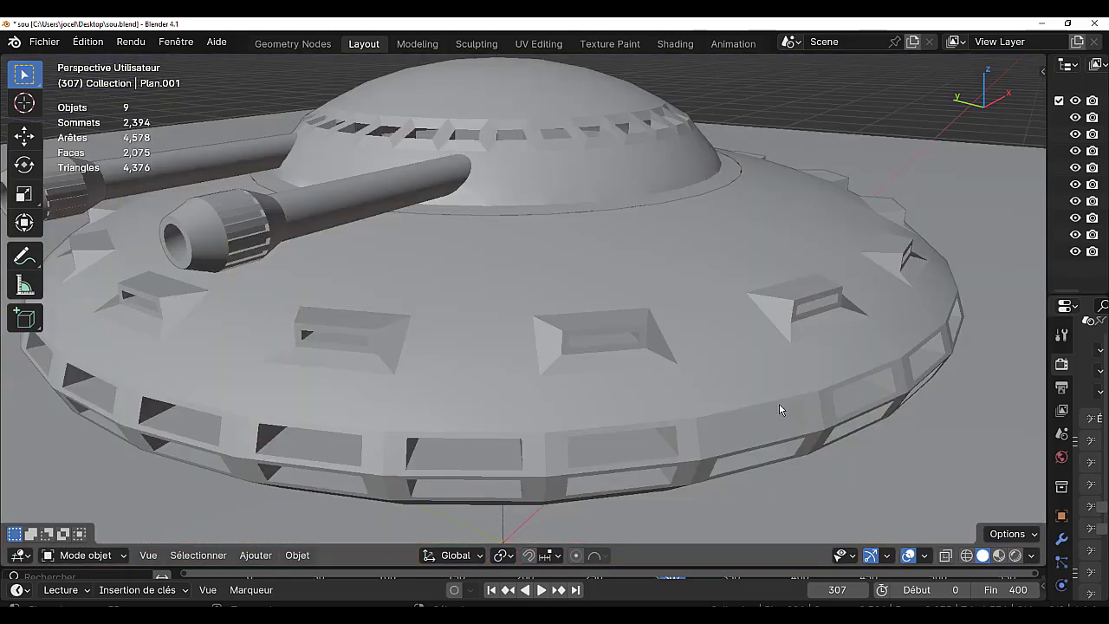
{"action": "scroll", "coordinate": [779, 403], "scroll_direction": "down", "scroll_amount": 5}
{"action": "mouse_move", "coordinate": [778, 403]}
{"action": "middle_mouse_down"}
{"action": "mouse_move", "coordinate": [762, 393]}
{"action": "mouse_move", "coordinate": [935, 370]}
{"action": "mouse_move", "coordinate": [933, 307]}
{"action": "mouse_move", "coordinate": [899, 408]}
{"action": "mouse_move", "coordinate": [795, 421]}
{"action": "mouse_move", "coordinate": [661, 391]}
{"action": "middle_mouse_up"}
{"action": "scroll", "coordinate": [762, 393], "scroll_direction": "up", "scroll_amount": 10}
{"action": "scroll", "coordinate": [762, 392], "scroll_direction": "down", "scroll_amount": 8}
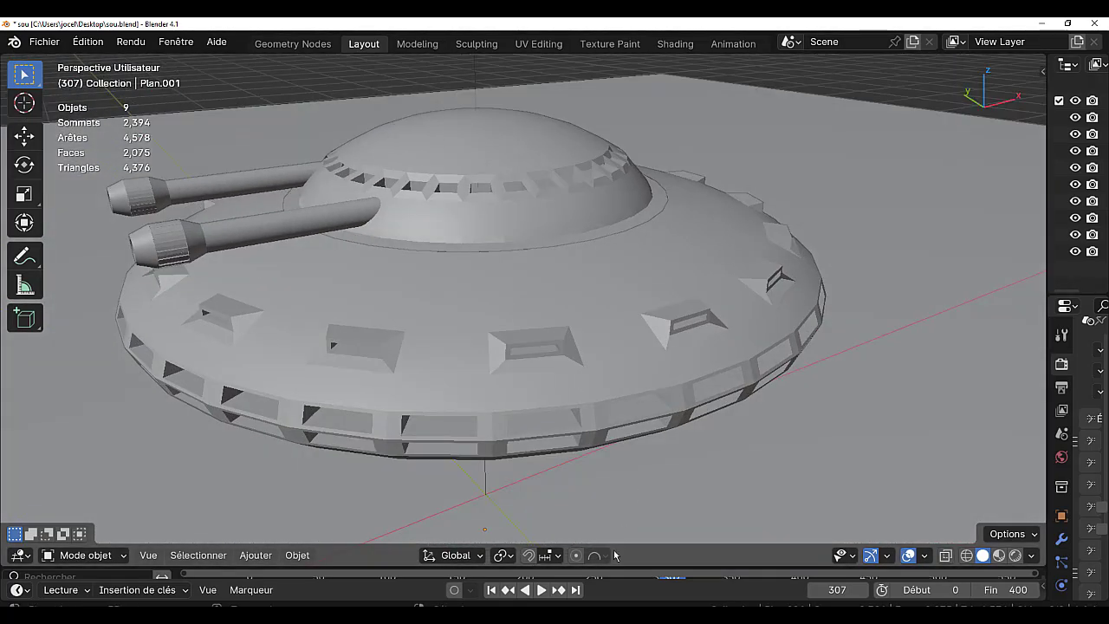
{"action": "left_click", "coordinate": [541, 590]}
{"action": "scroll", "coordinate": [623, 482], "scroll_direction": "down", "scroll_amount": 4}
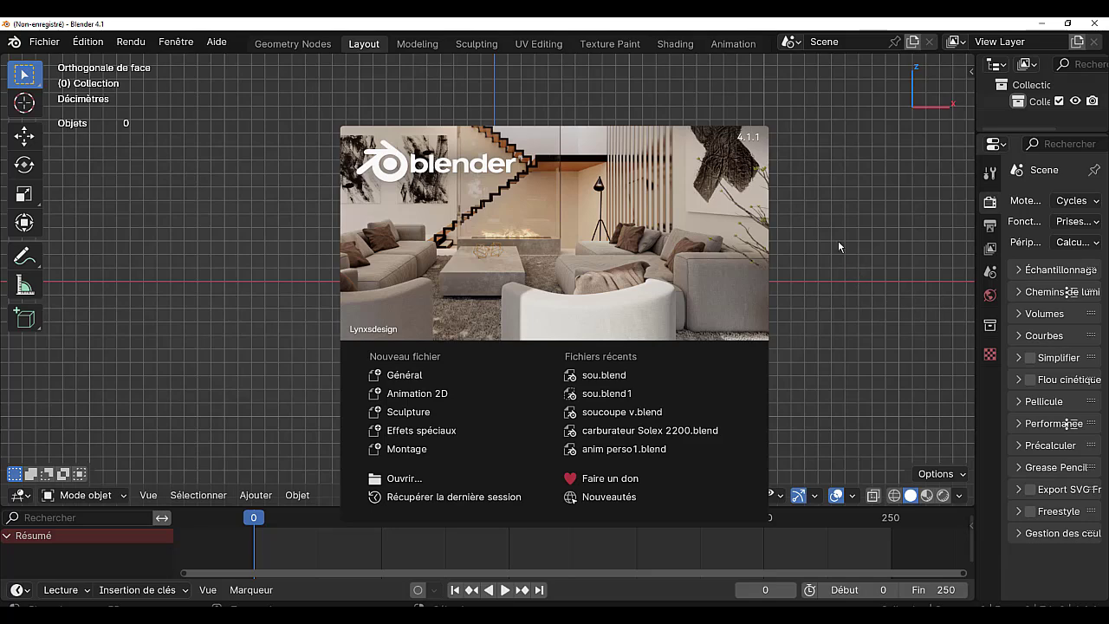
Dismiss the splash screen and add a UV sphere (482 vertices, 512 faces) to the scene.
{"action": "left_click", "coordinate": [848, 155]}
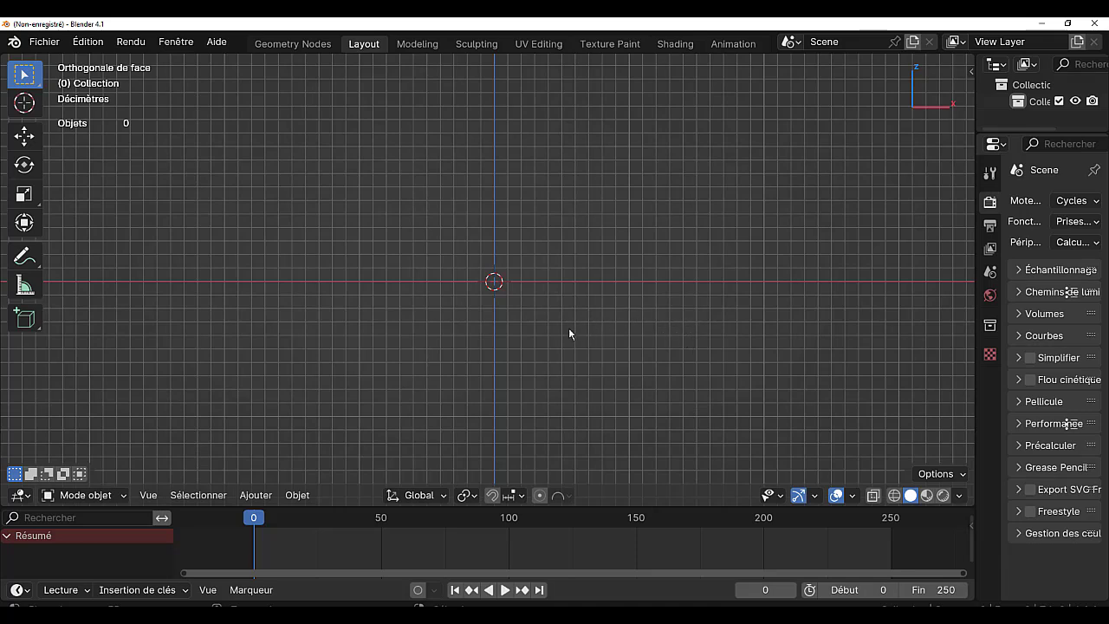
{"action": "left_click", "coordinate": [255, 496]}
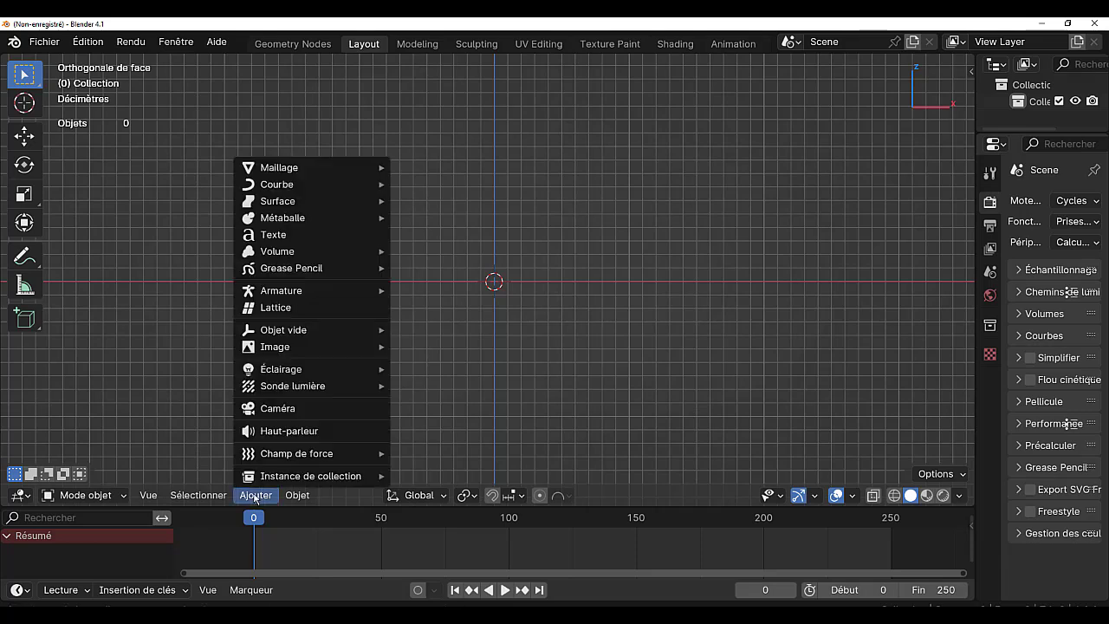
{"action": "mouse_move", "coordinate": [279, 167]}
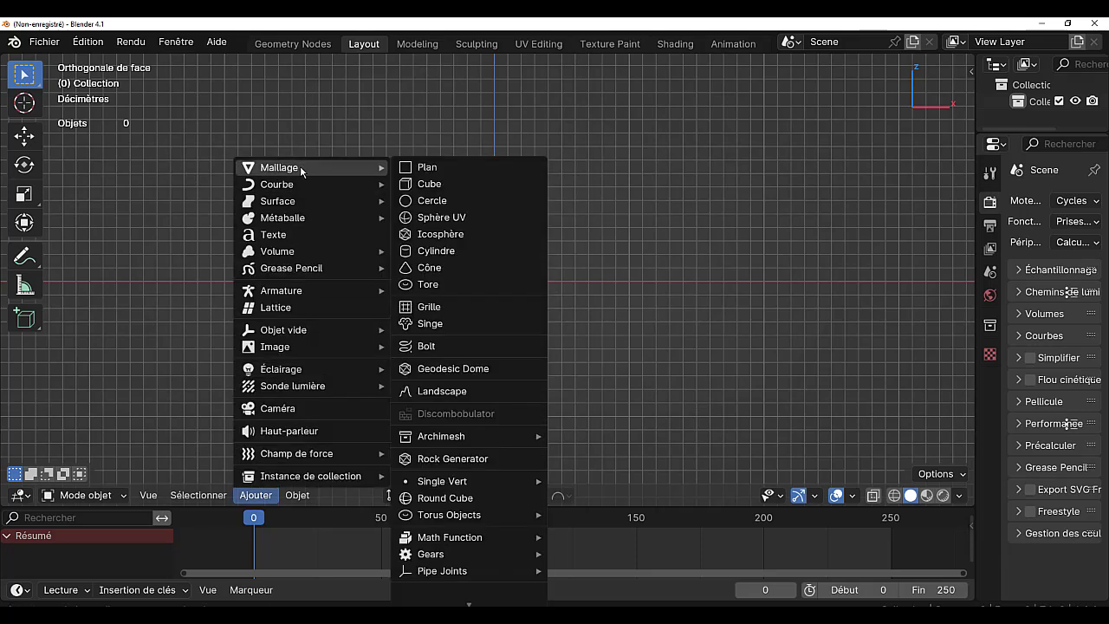
{"action": "left_click", "coordinate": [445, 222]}
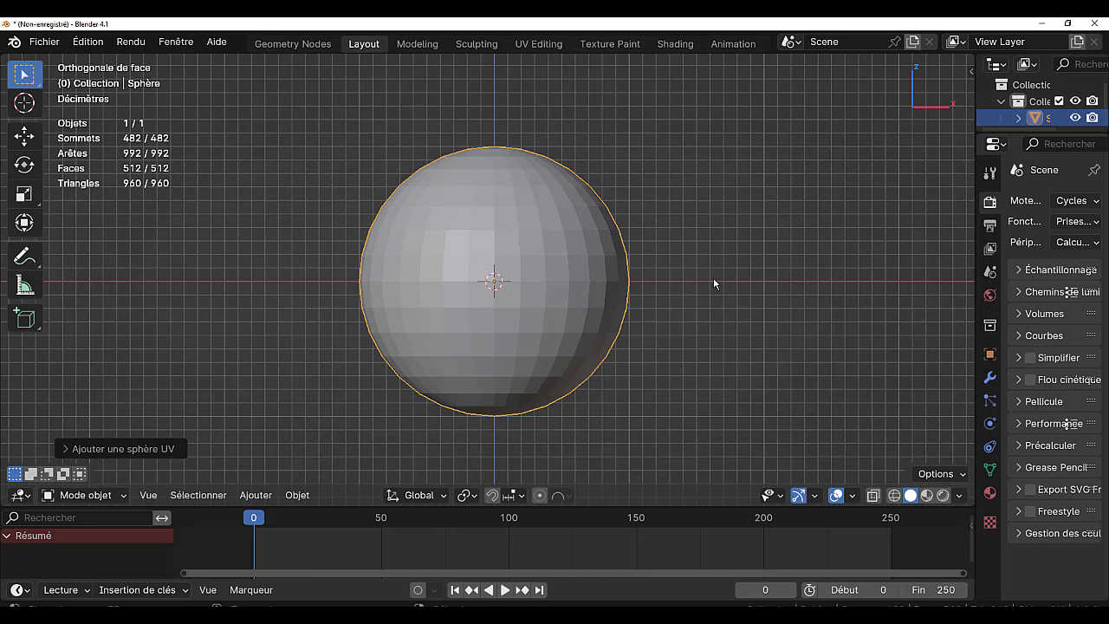
In Edit Mode face select, pick the two equator face loops and invert the selection.
{"action": "key", "text": "Tab"}
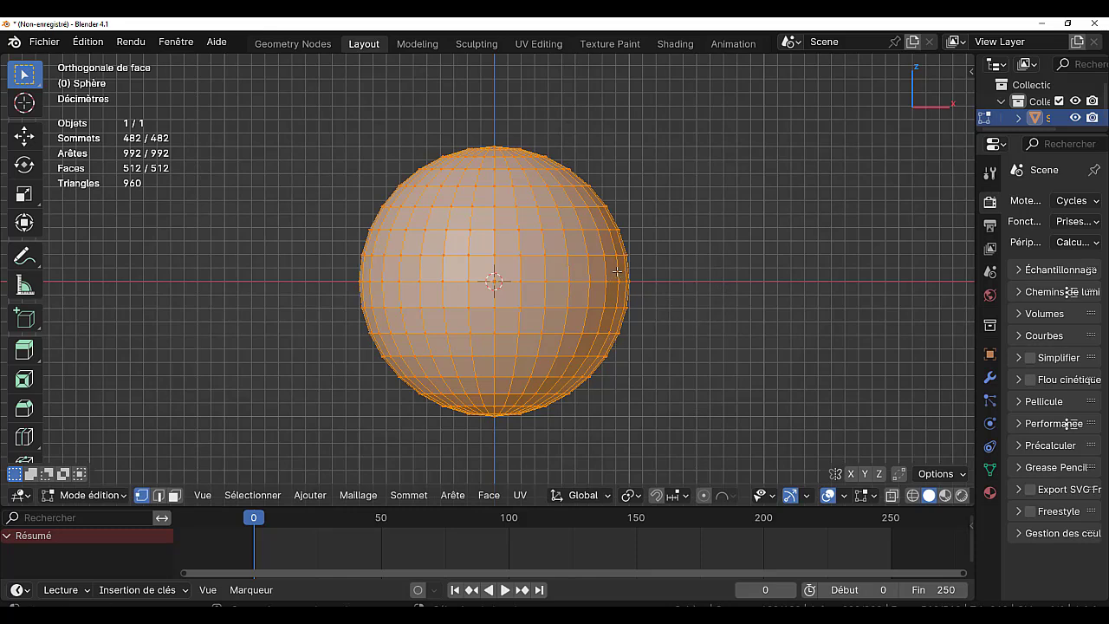
{"action": "left_click", "coordinate": [616, 272], "text": "alt"}
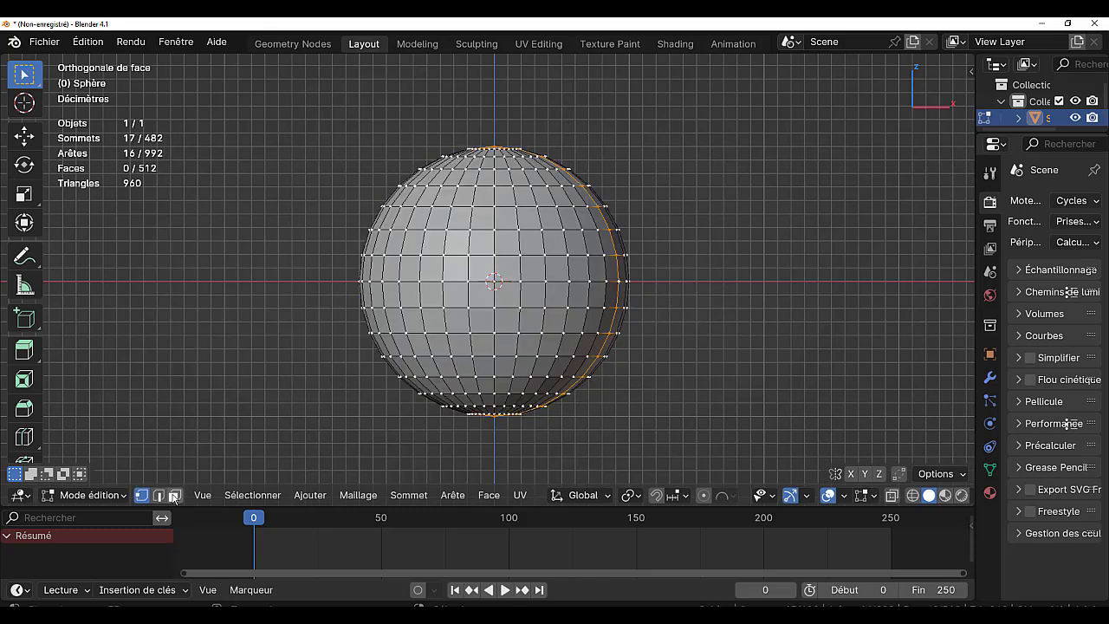
{"action": "left_click", "coordinate": [174, 496]}
{"action": "left_click", "coordinate": [606, 275], "text": "alt"}
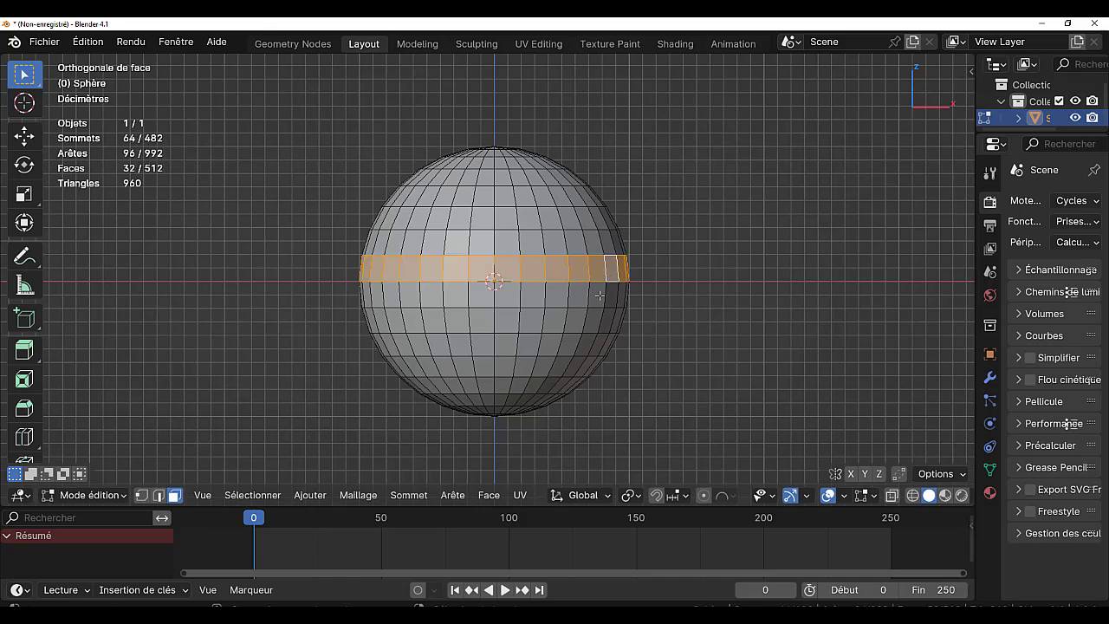
{"action": "left_click", "coordinate": [603, 296], "text": "alt+shift"}
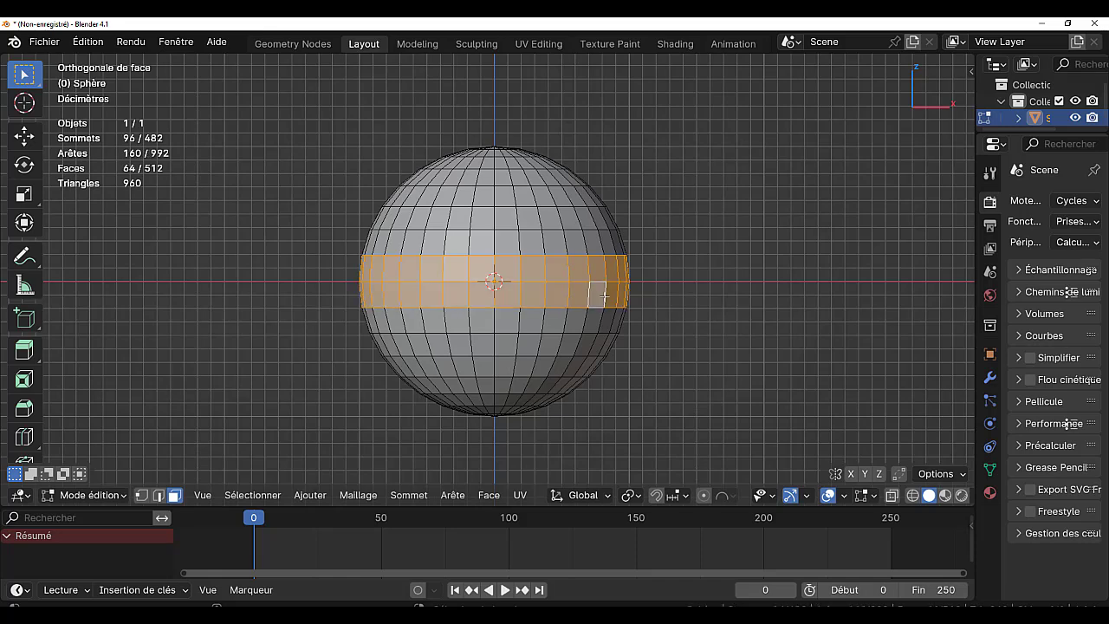
{"action": "left_click", "coordinate": [602, 297], "text": "alt+shift"}
{"action": "left_click", "coordinate": [601, 297], "text": "alt+shift"}
{"action": "left_click", "coordinate": [588, 242], "text": "alt"}
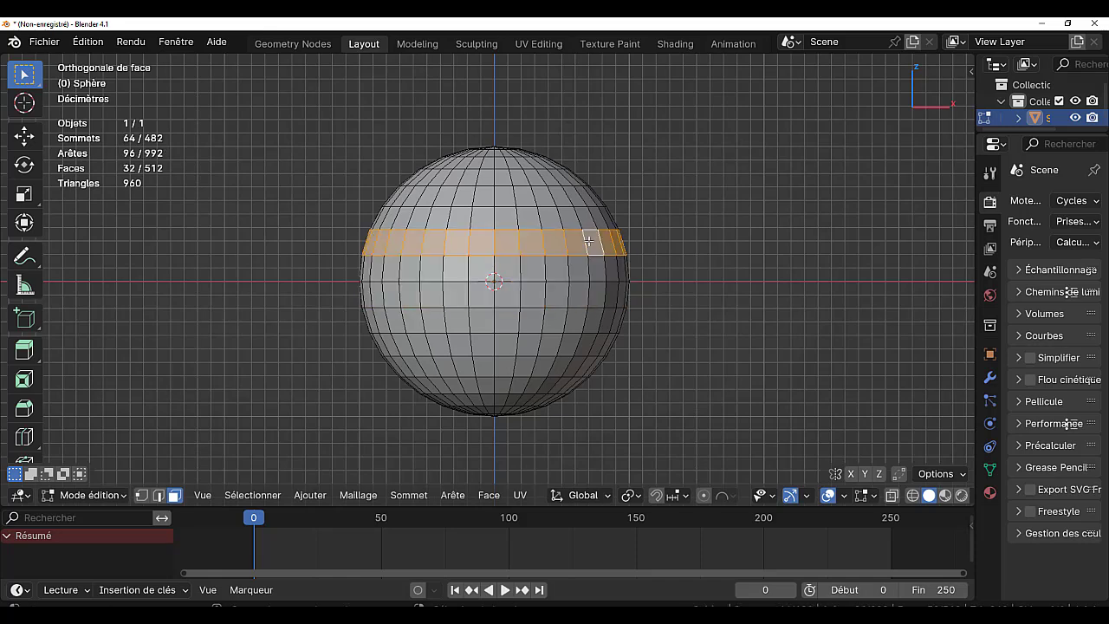
{"action": "left_click", "coordinate": [586, 295], "text": "alt"}
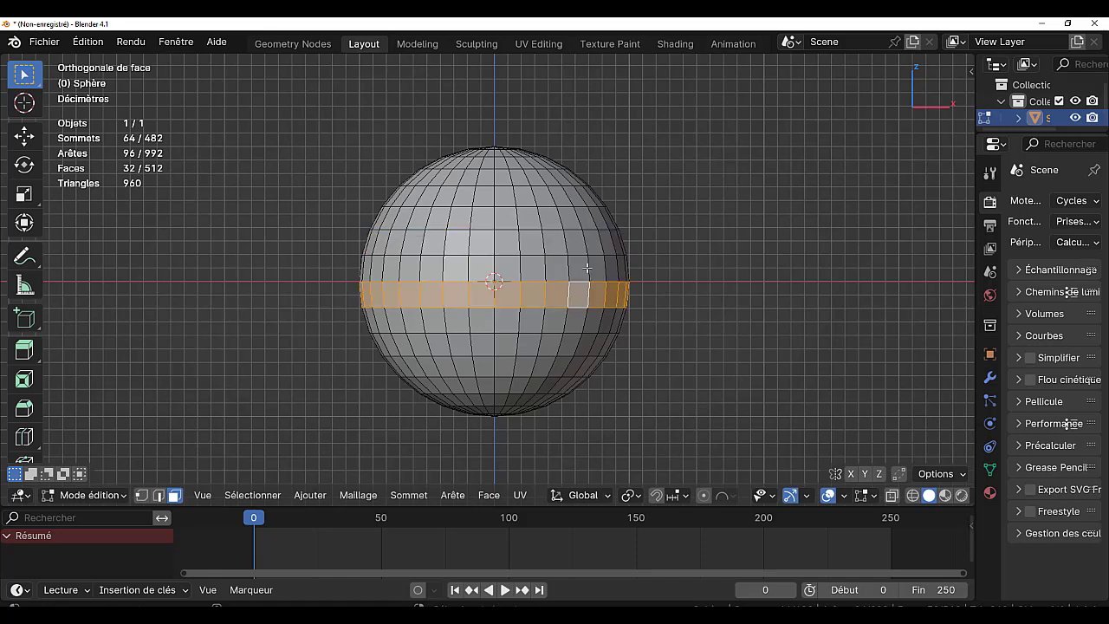
{"action": "left_click", "coordinate": [588, 269], "text": "alt+shift"}
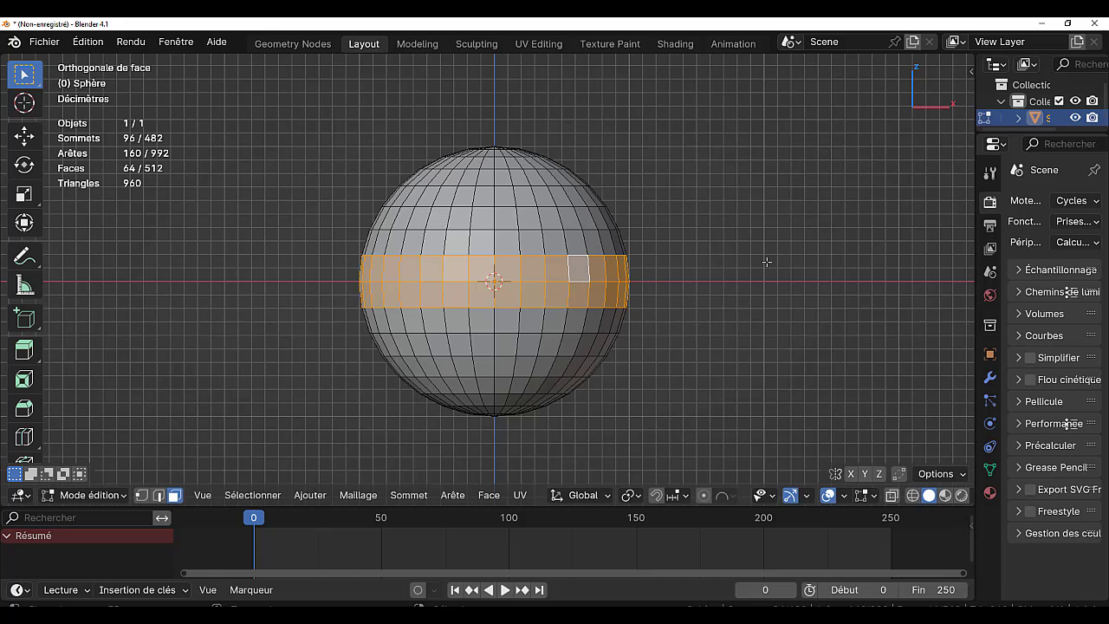
{"action": "key", "text": "ctrl+i"}
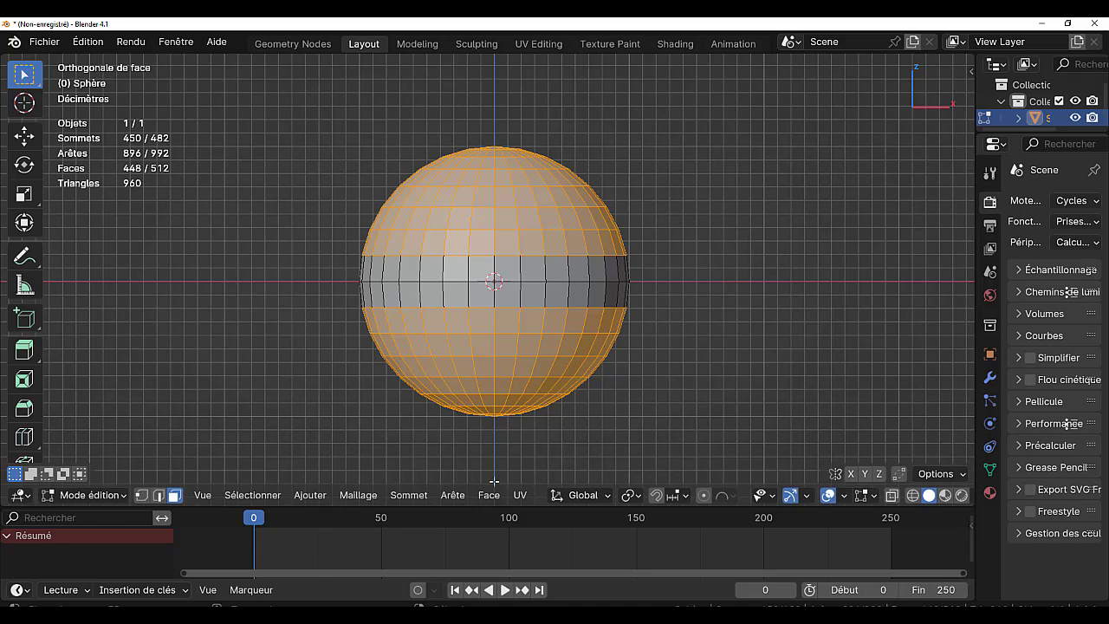
Apply Shade Smooth to the top and bottom faces and check the result in Object Mode.
{"action": "left_click", "coordinate": [453, 494]}
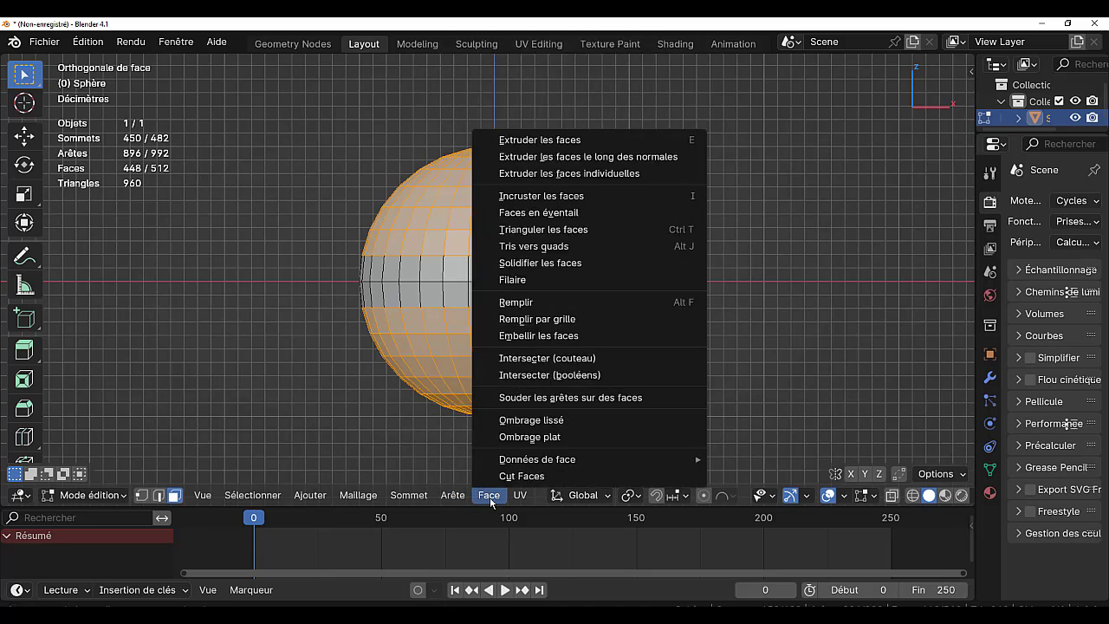
{"action": "left_click", "coordinate": [522, 421]}
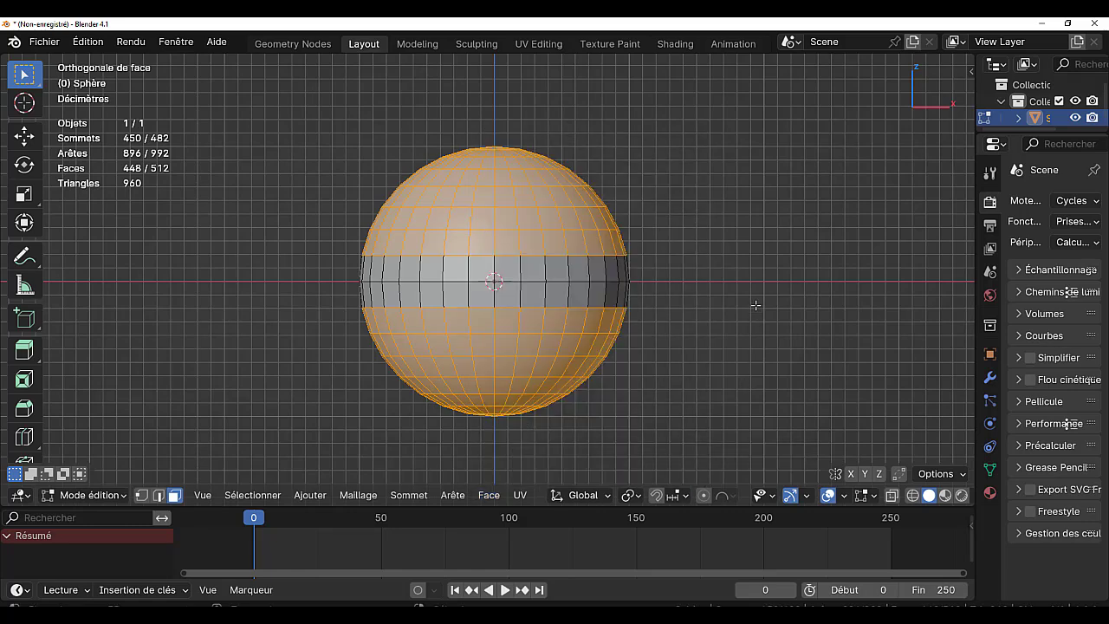
{"action": "key", "text": "Tab"}
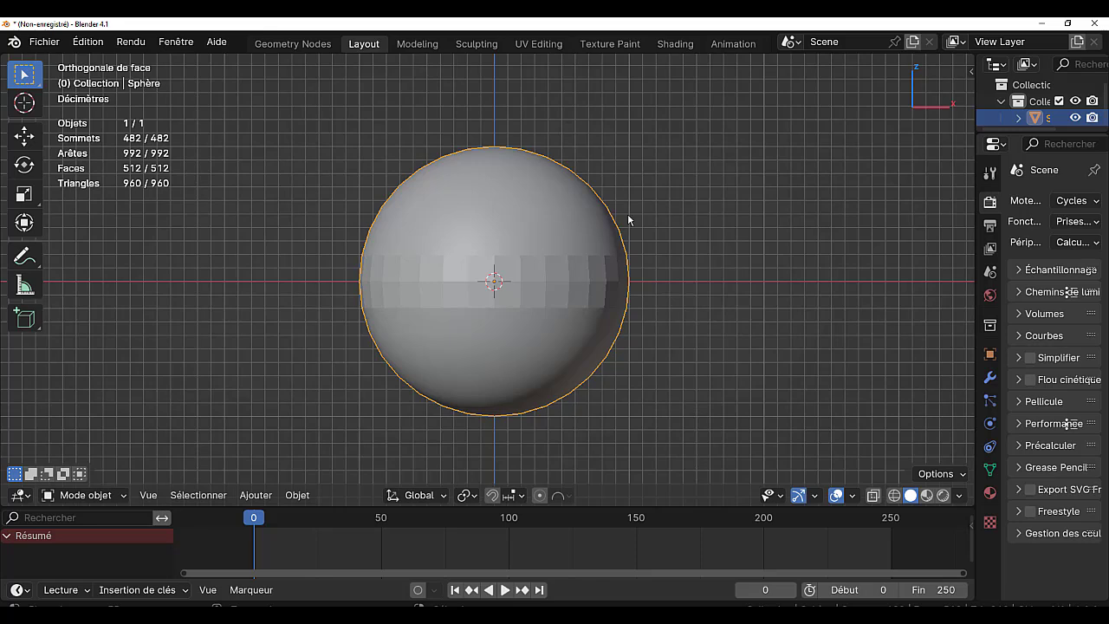
{"action": "key", "text": "Tab"}
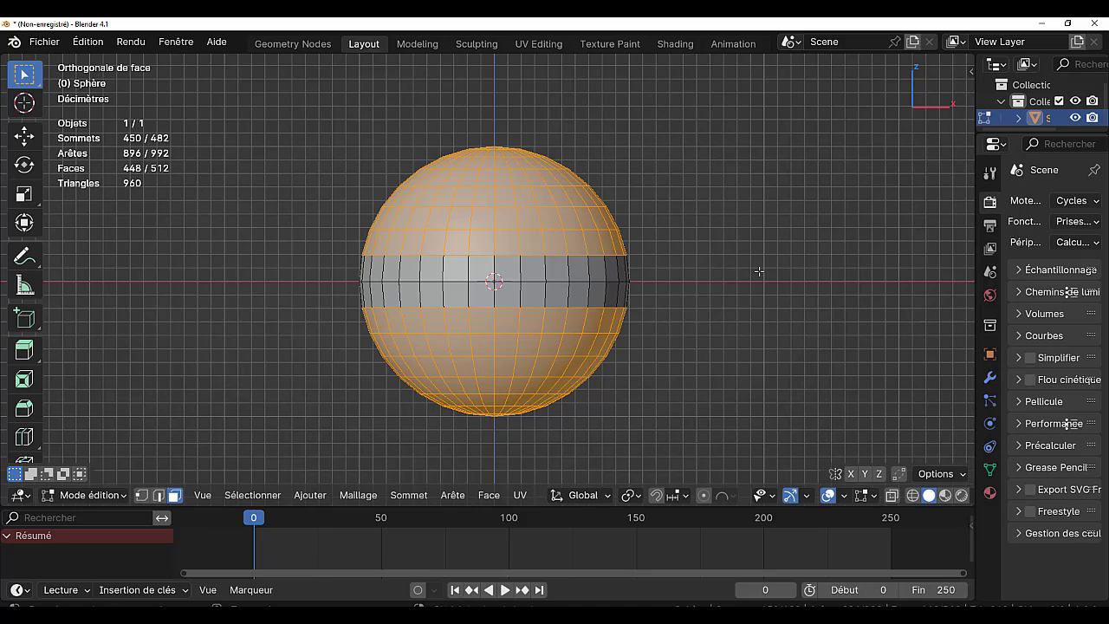
Reselect the two-loop equator band and inset each of its faces individually.
{"action": "key", "text": "ctrl+i"}
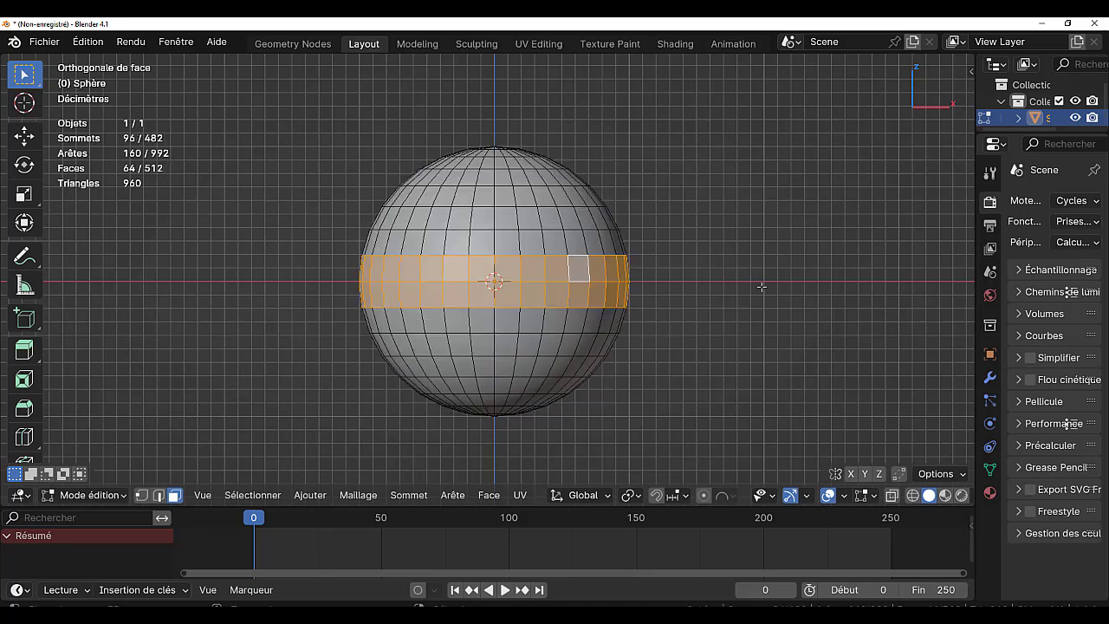
{"action": "scroll", "coordinate": [761, 299], "scroll_direction": "up", "scroll_amount": 2}
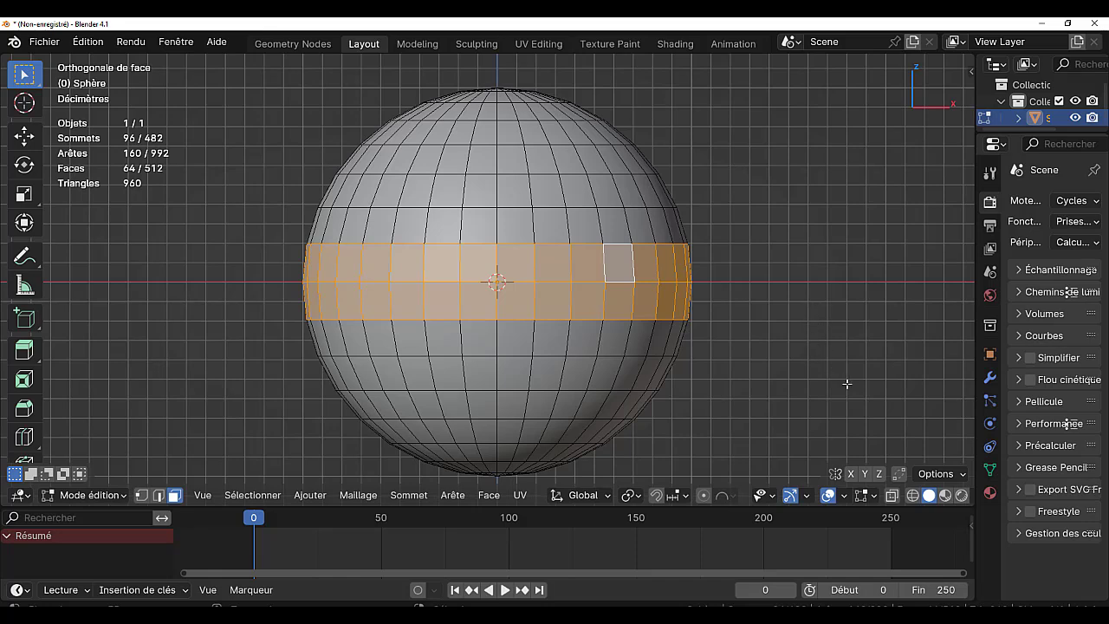
{"action": "key", "text": "i"}
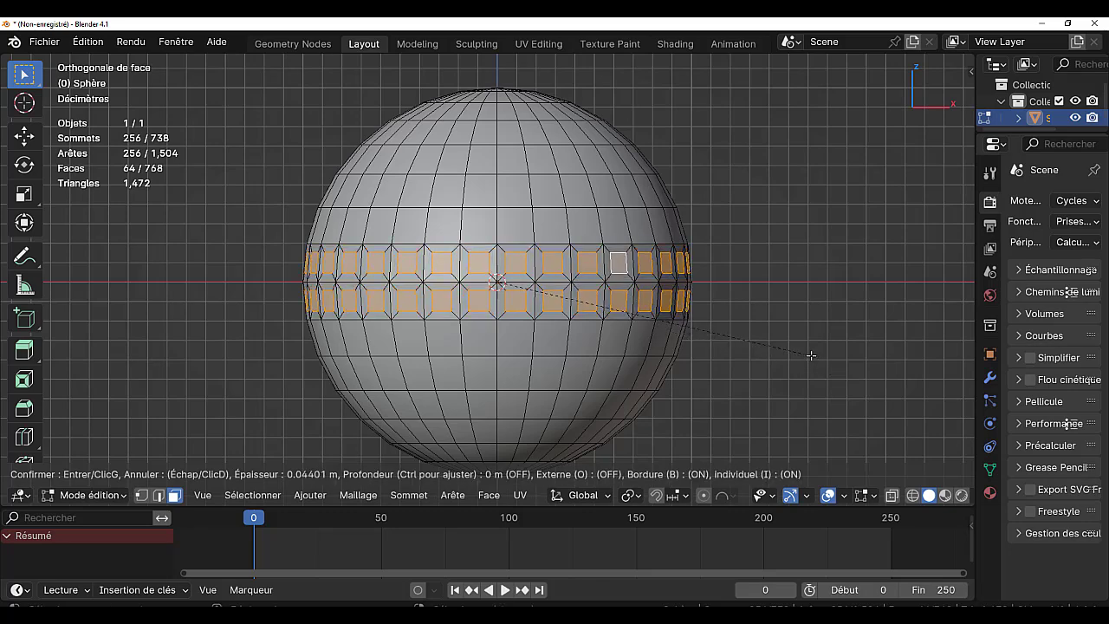
{"action": "left_click", "coordinate": [811, 355]}
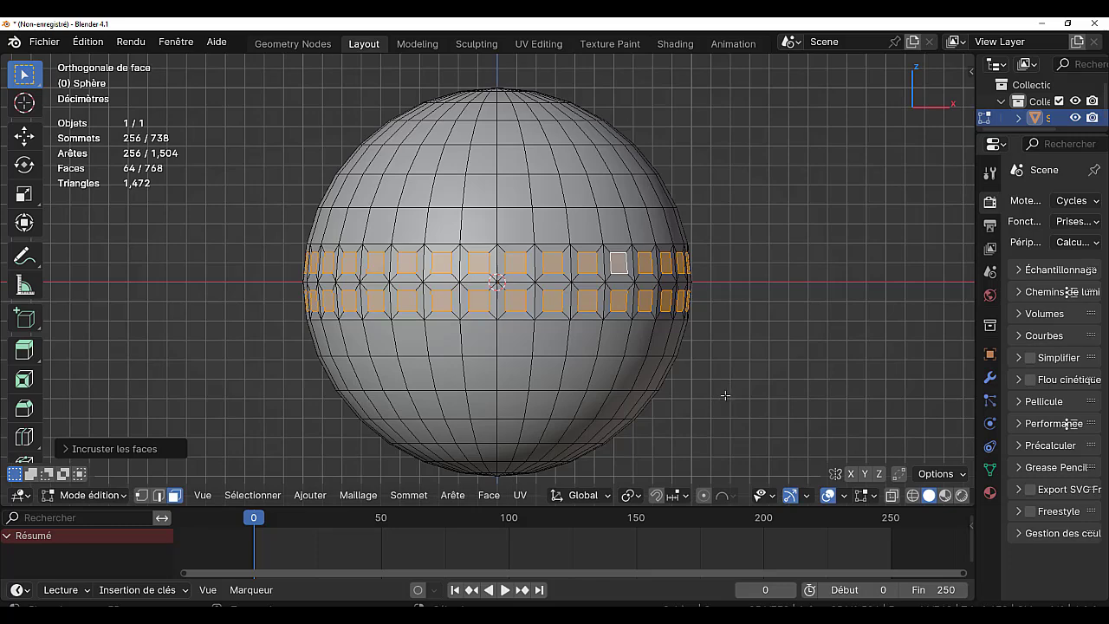
Flatten each window face vertically around its own centre using Individual Origins pivot.
{"action": "key", "text": "s"}
{"action": "key", "text": "z"}
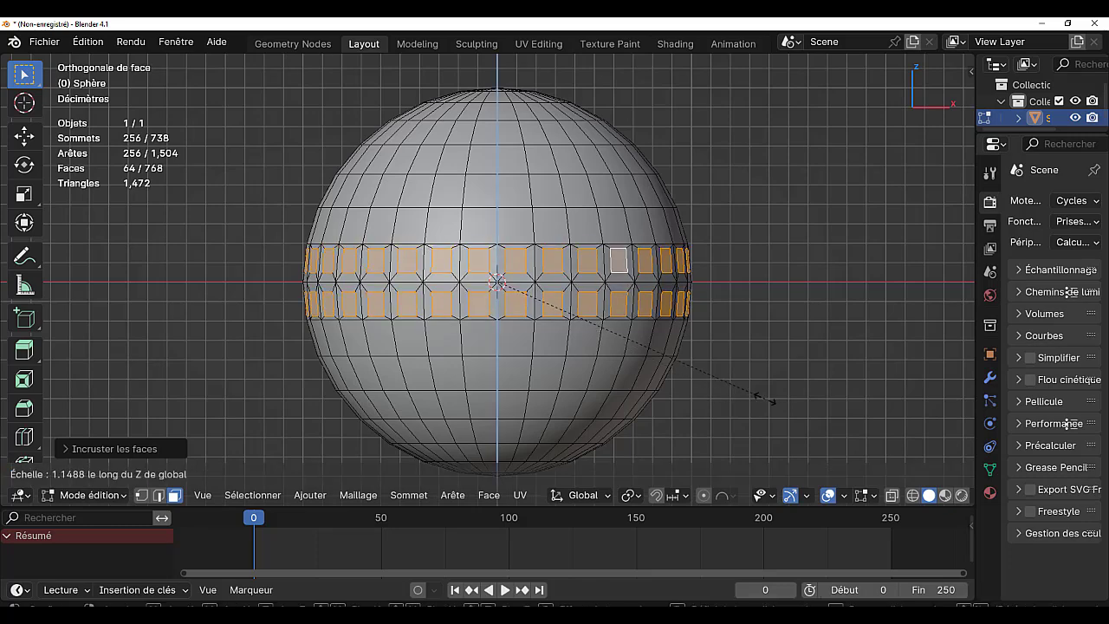
{"action": "key", "text": "Escape"}
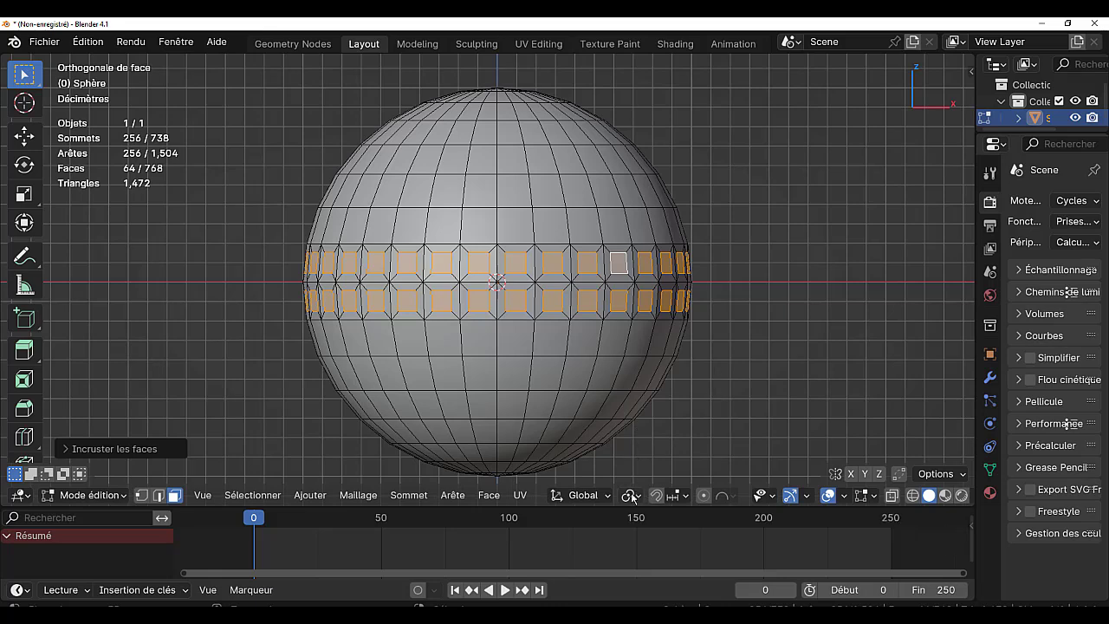
{"action": "left_click", "coordinate": [632, 497]}
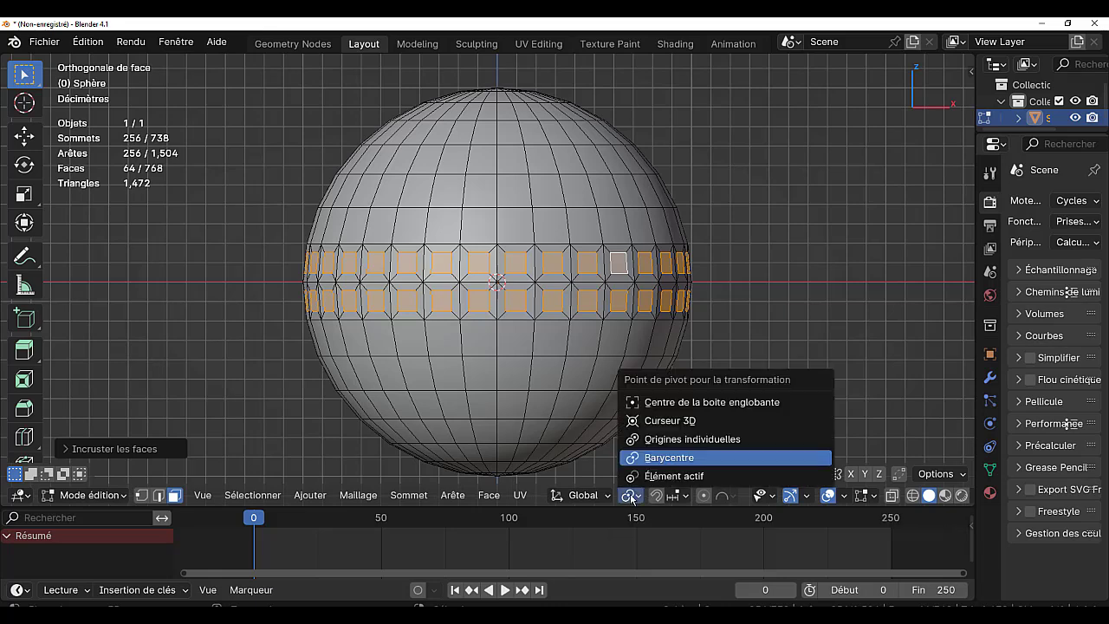
{"action": "left_click", "coordinate": [683, 440]}
{"action": "key", "text": "s"}
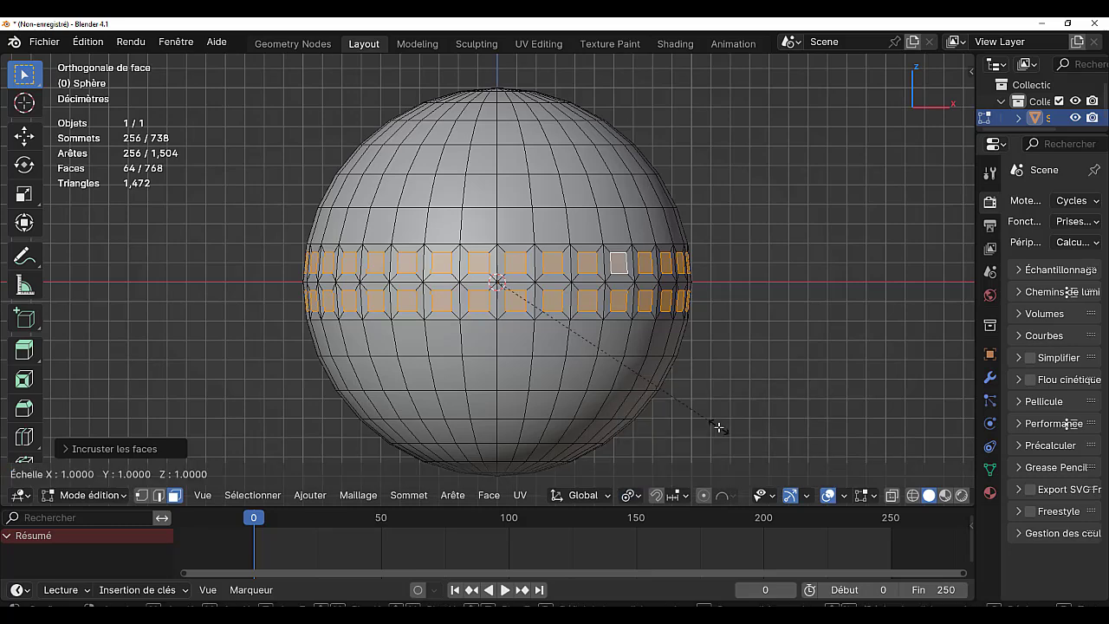
{"action": "key", "text": "z"}
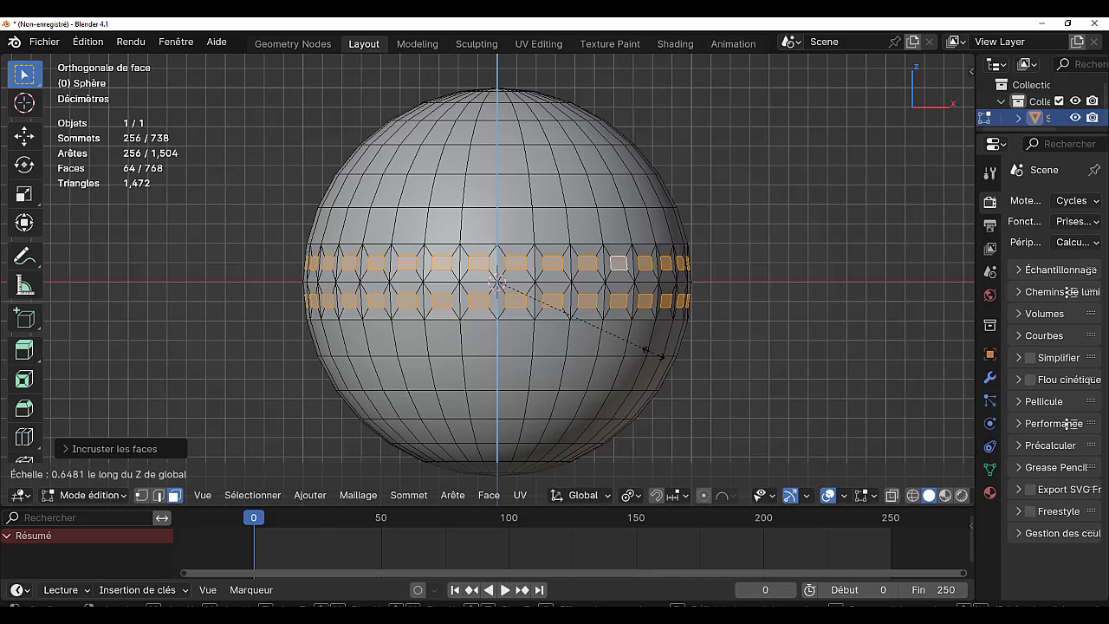
{"action": "left_click", "coordinate": [663, 356]}
Extrude the window faces in place without moving or scaling them.
{"action": "middle_click_drag", "start_coordinate": [735, 383], "coordinate": [753, 384]}
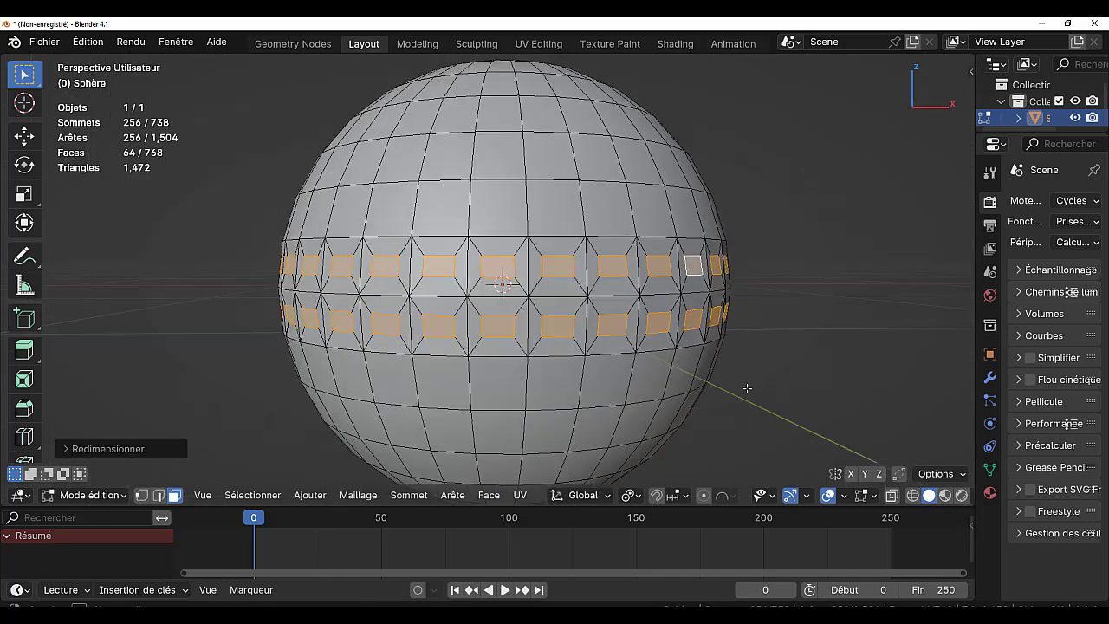
{"action": "scroll", "coordinate": [753, 383], "scroll_direction": "up", "scroll_amount": 1}
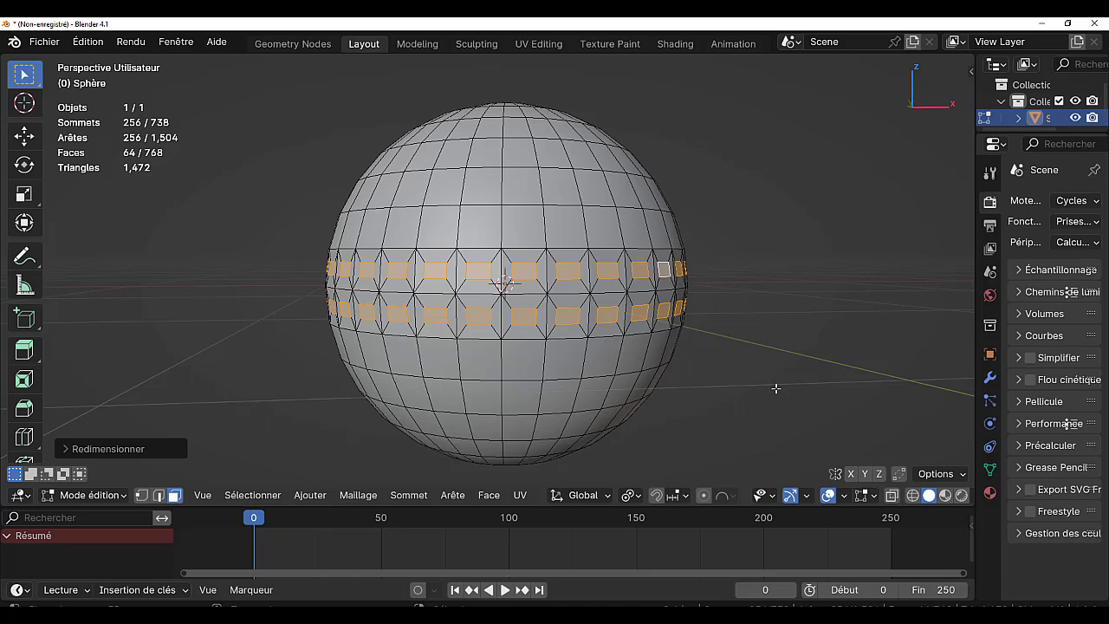
{"action": "key", "text": "e"}
{"action": "right_click", "coordinate": [776, 388]}
{"action": "key", "text": "s"}
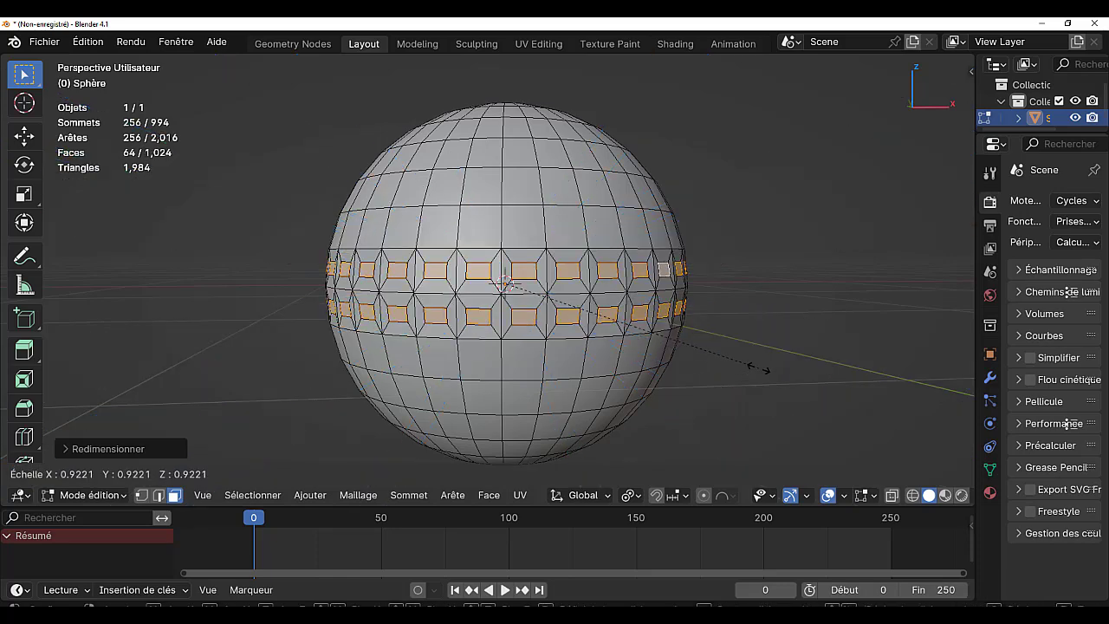
{"action": "right_click", "coordinate": [759, 371]}
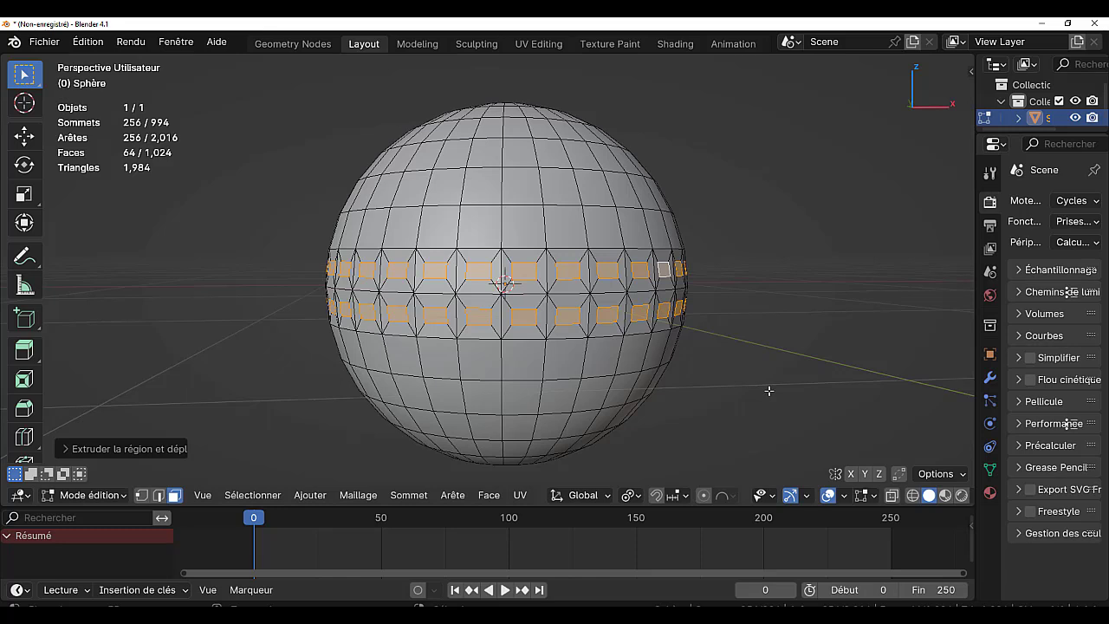
Shrink each extruded window face around its own origin, leaving a frame around every window.
{"action": "left_click", "coordinate": [631, 496]}
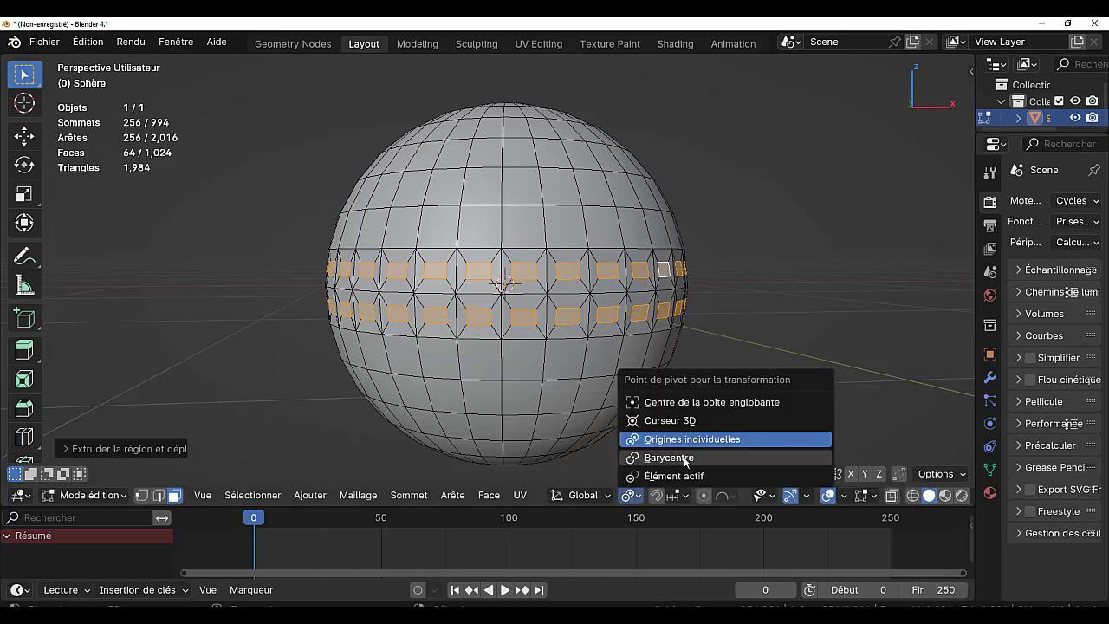
{"action": "left_click", "coordinate": [689, 439]}
{"action": "key", "text": "s"}
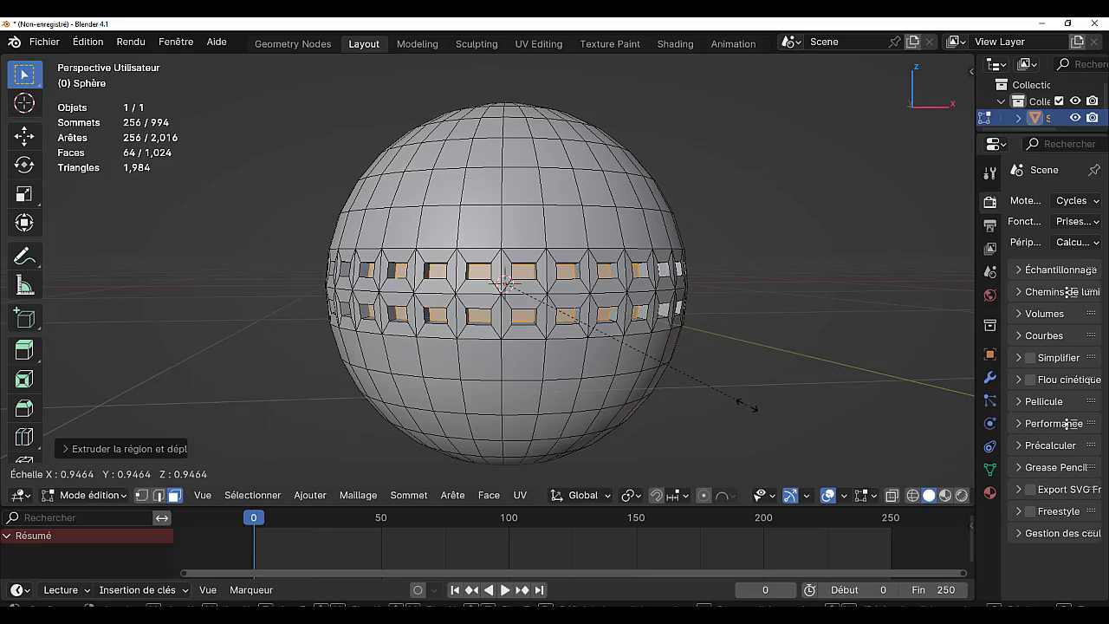
{"action": "left_click", "coordinate": [741, 400]}
{"action": "scroll", "coordinate": [742, 398], "scroll_direction": "up", "scroll_amount": 3}
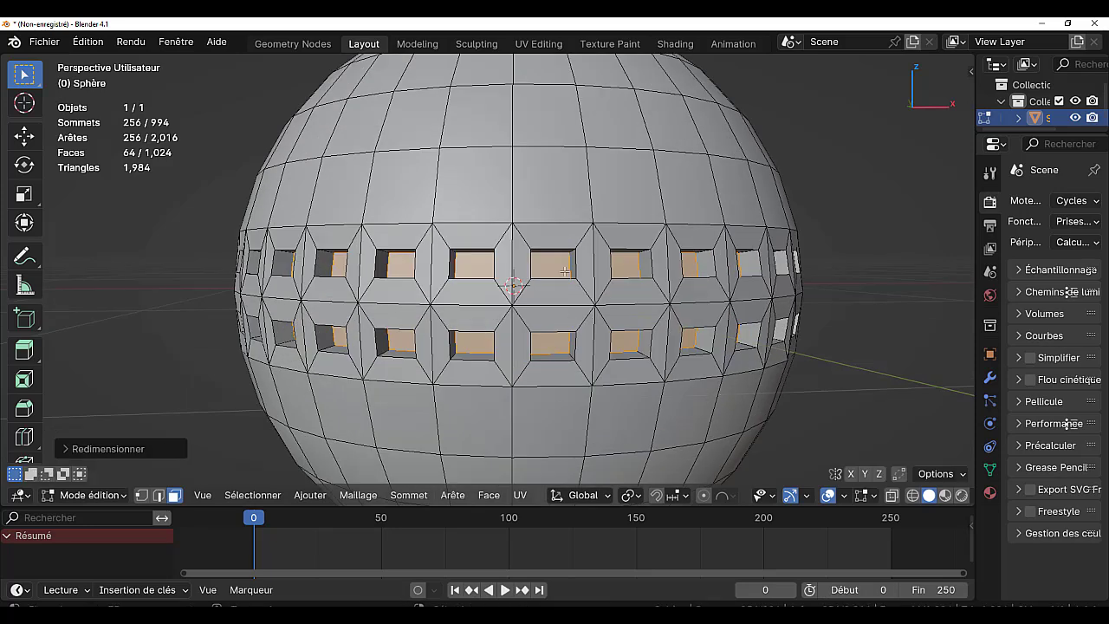
{"action": "scroll", "coordinate": [856, 353], "scroll_direction": "down", "scroll_amount": 3}
{"action": "key", "text": "x"}
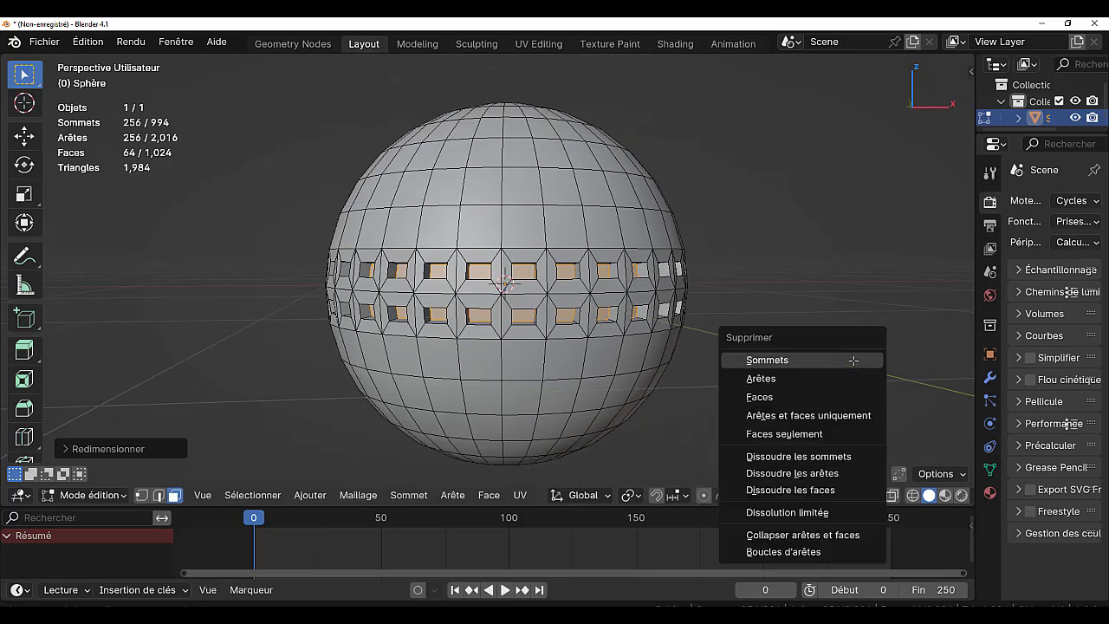
Delete the window faces, leaving open holes, and inspect them in Object Mode.
{"action": "left_click", "coordinate": [818, 395]}
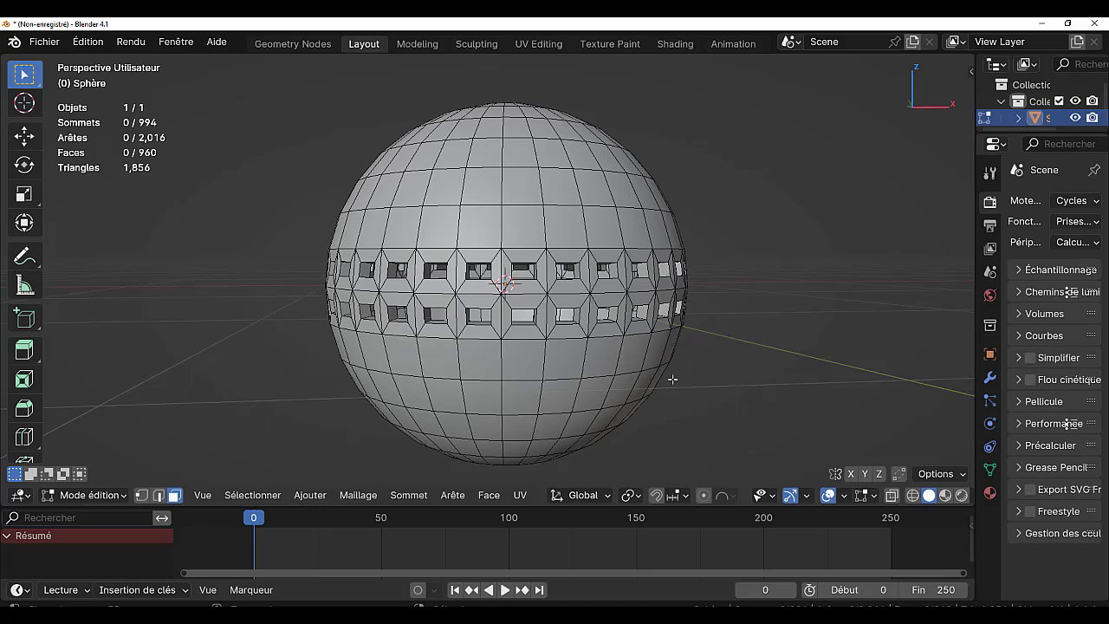
{"action": "key", "text": "Tab"}
{"action": "mouse_move", "coordinate": [673, 369]}
{"action": "middle_mouse_down"}
{"action": "mouse_move", "coordinate": [827, 370]}
{"action": "mouse_move", "coordinate": [808, 378]}
{"action": "middle_mouse_up"}
{"action": "key", "text": "Tab"}
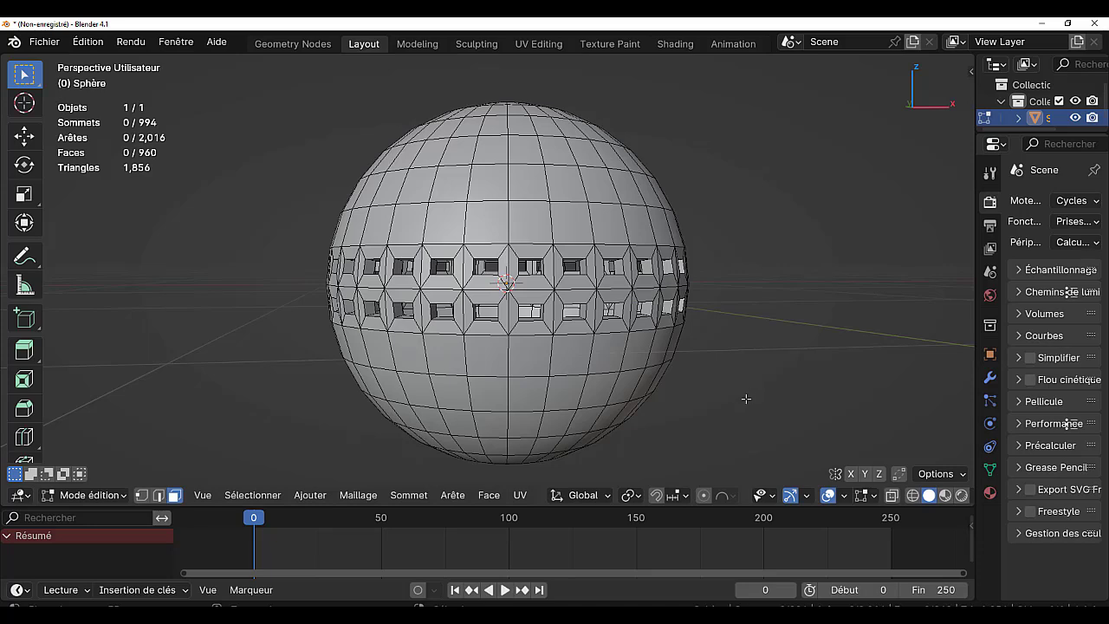
Select the whole sphere mesh and begin scaling it along Z.
{"action": "key", "text": "a"}
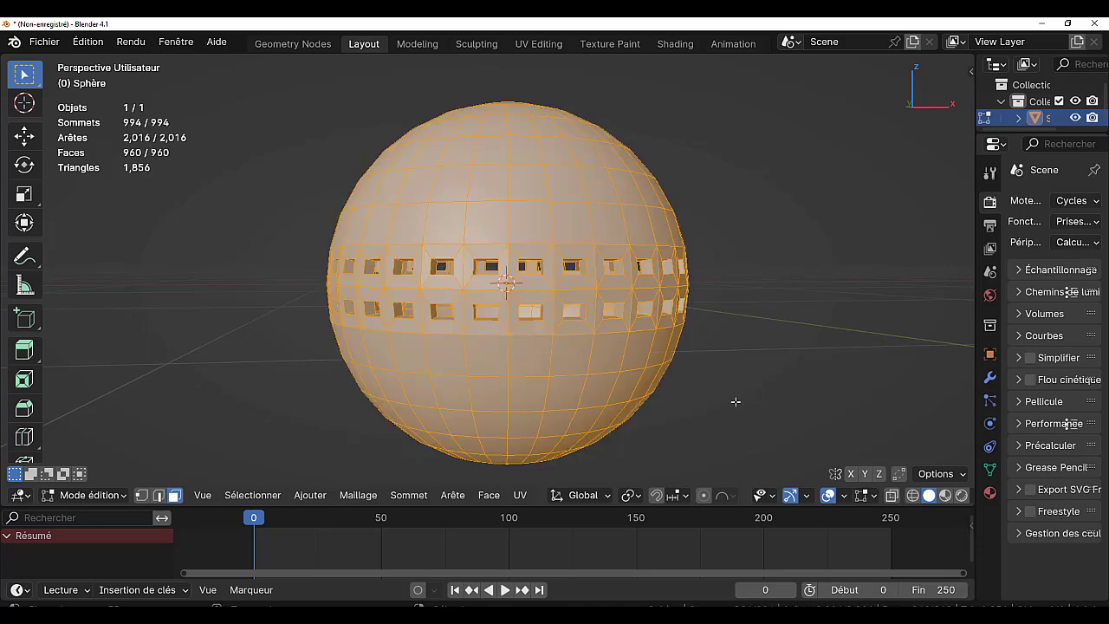
{"action": "scroll", "coordinate": [736, 401], "scroll_direction": "down", "scroll_amount": 2}
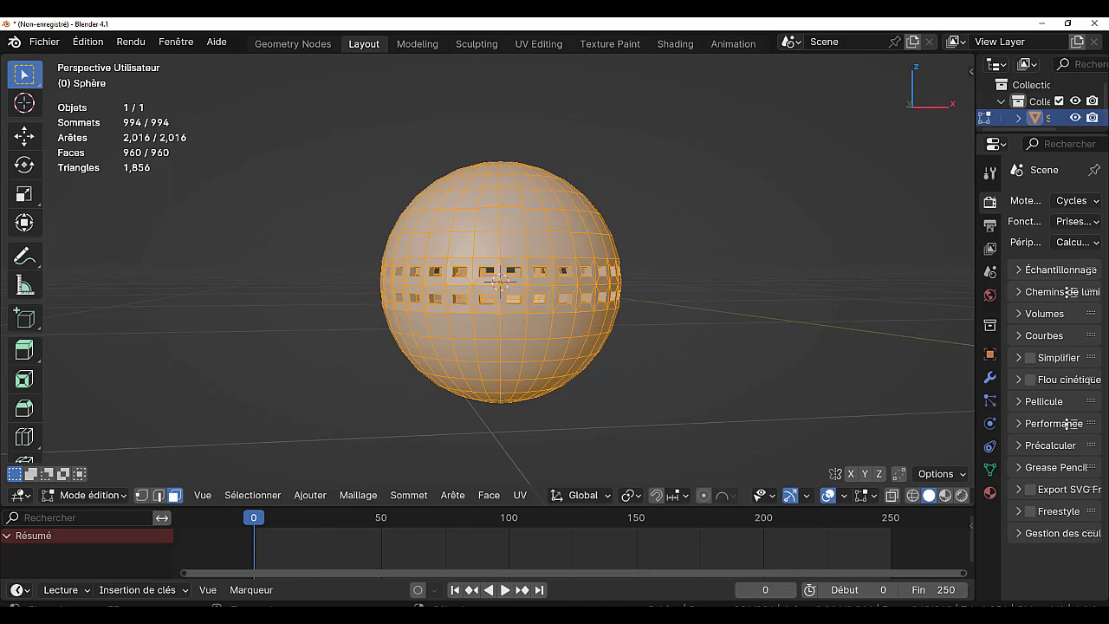
{"action": "key", "text": "s"}
{"action": "key", "text": "z"}
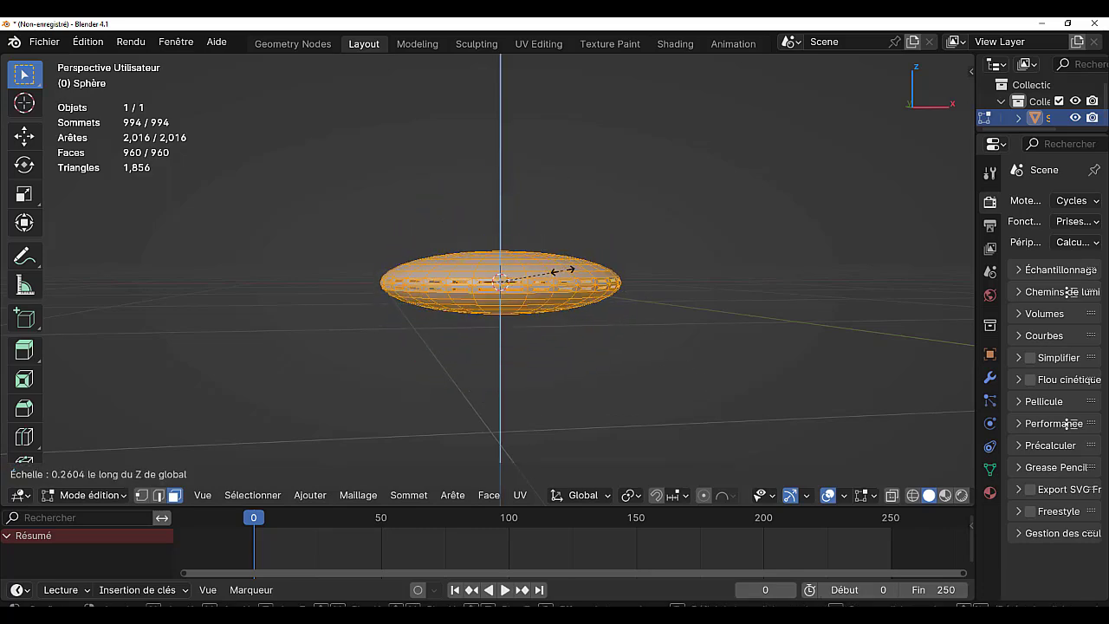
Confirm the Z squash to about 0.26, inspect the saucer, then select a dome face loop.
{"action": "left_click", "coordinate": [568, 271]}
{"action": "middle_click_drag", "start_coordinate": [691, 341], "coordinate": [664, 392]}
{"action": "key", "text": "Tab"}
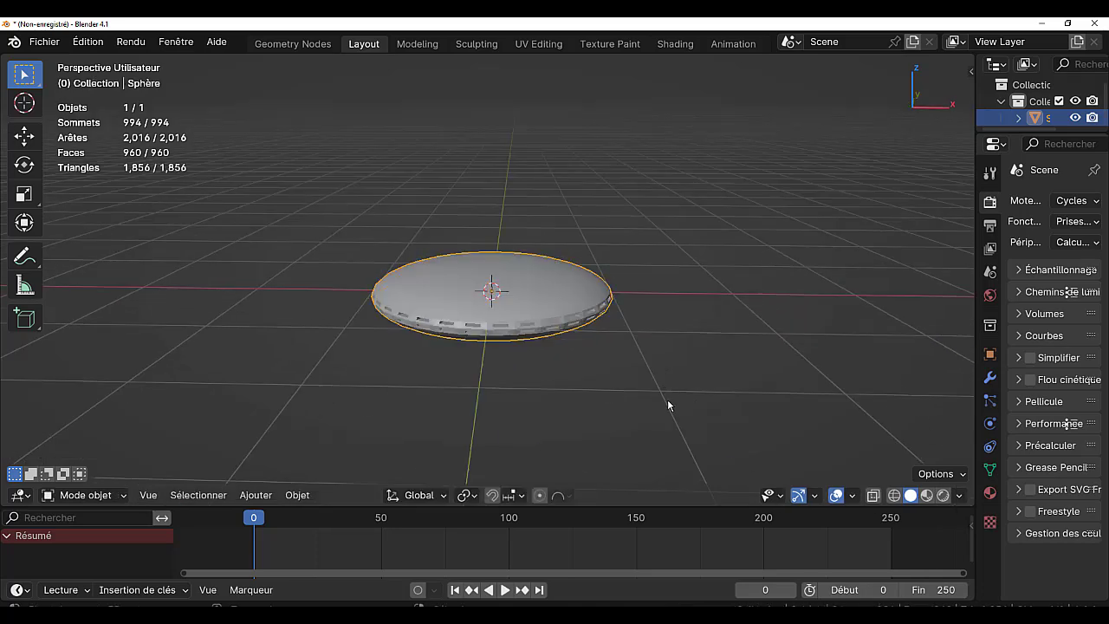
{"action": "scroll", "coordinate": [666, 398], "scroll_direction": "up", "scroll_amount": 2}
{"action": "scroll", "coordinate": [665, 402], "scroll_direction": "up", "scroll_amount": 1}
{"action": "scroll", "coordinate": [664, 403], "scroll_direction": "up", "scroll_amount": 1}
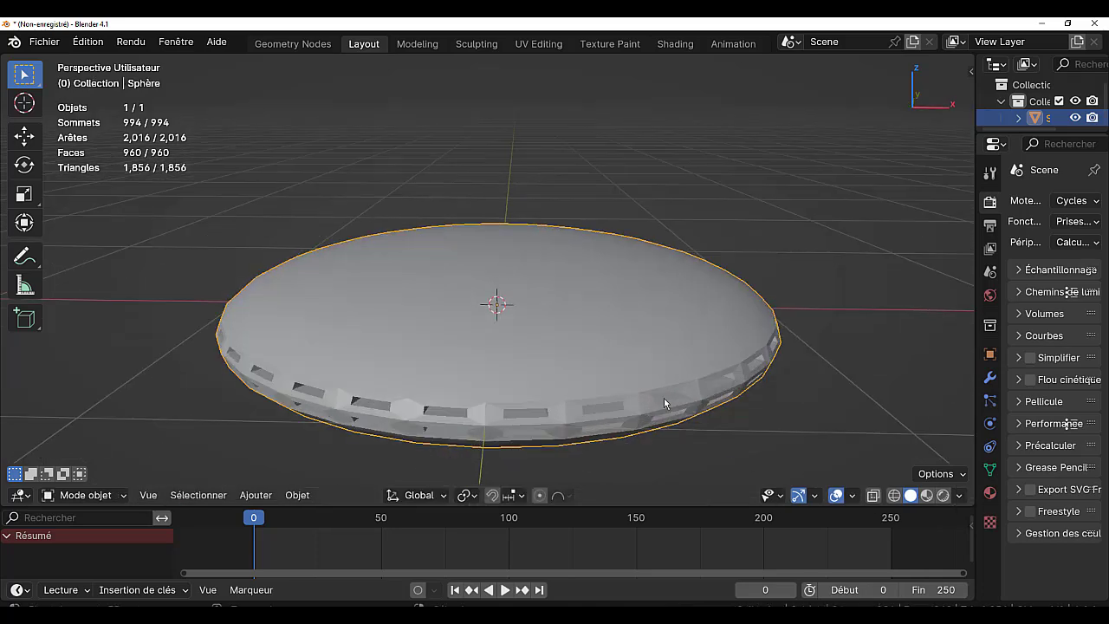
{"action": "key", "text": "Tab"}
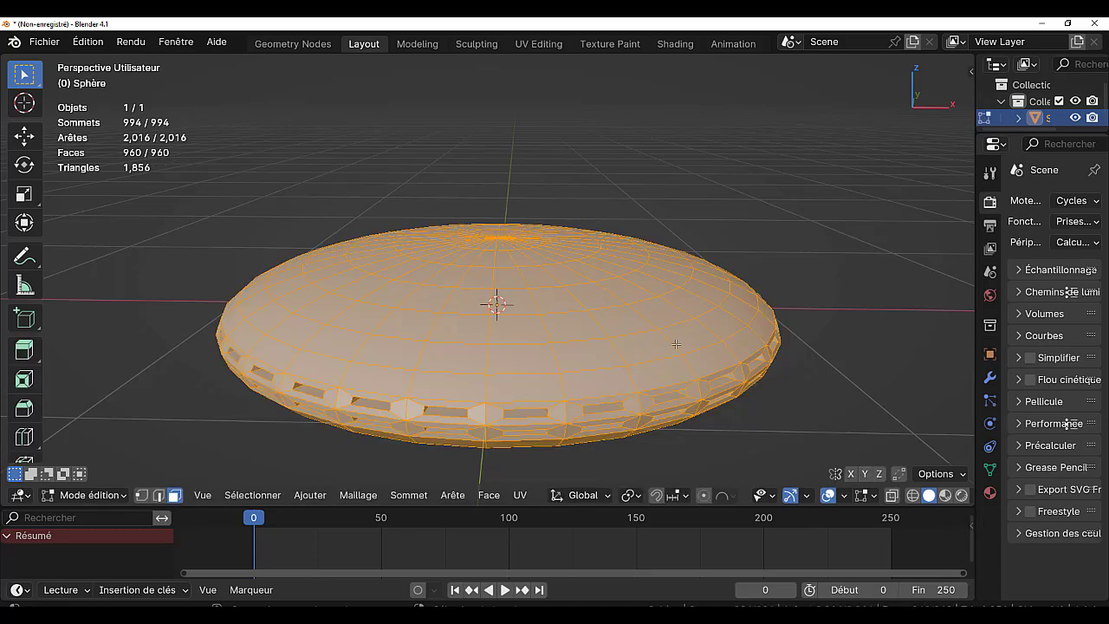
{"action": "left_click", "coordinate": [675, 344], "text": "alt"}
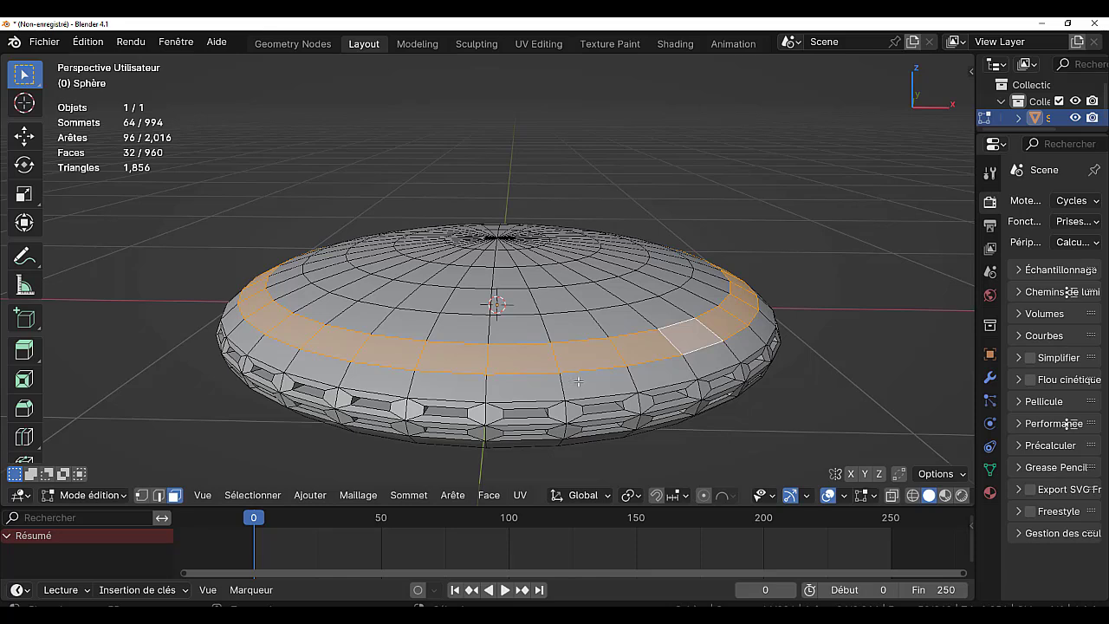
Checker-deselect the upper ring faces and start insetting the remaining faces individually.
{"action": "left_click", "coordinate": [263, 496]}
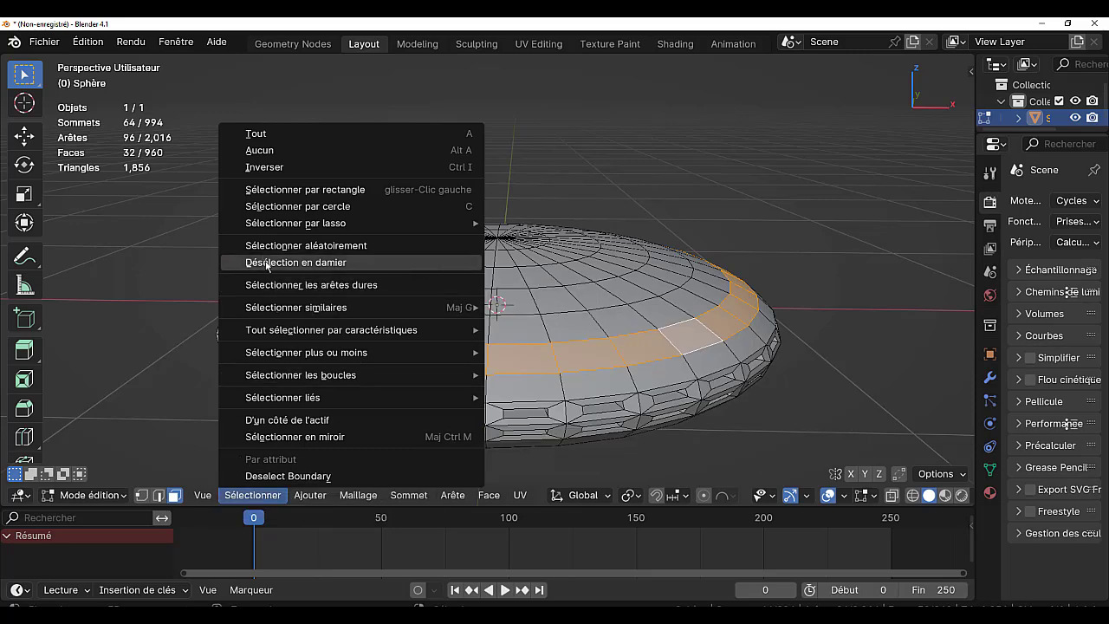
{"action": "left_click", "coordinate": [267, 263]}
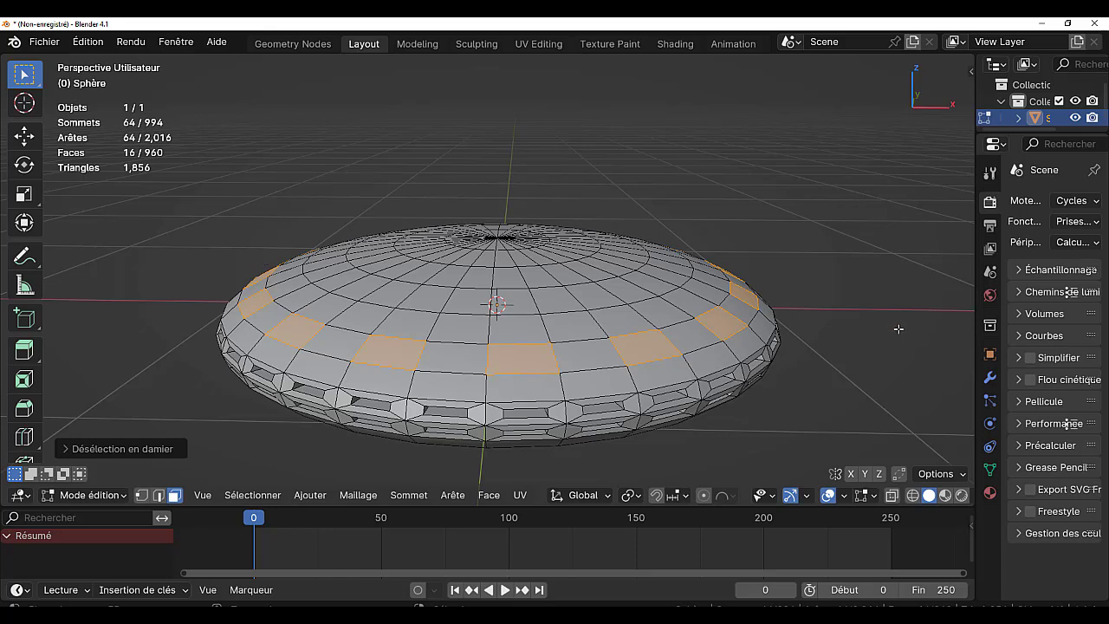
{"action": "key", "text": "i"}
{"action": "key", "text": "i"}
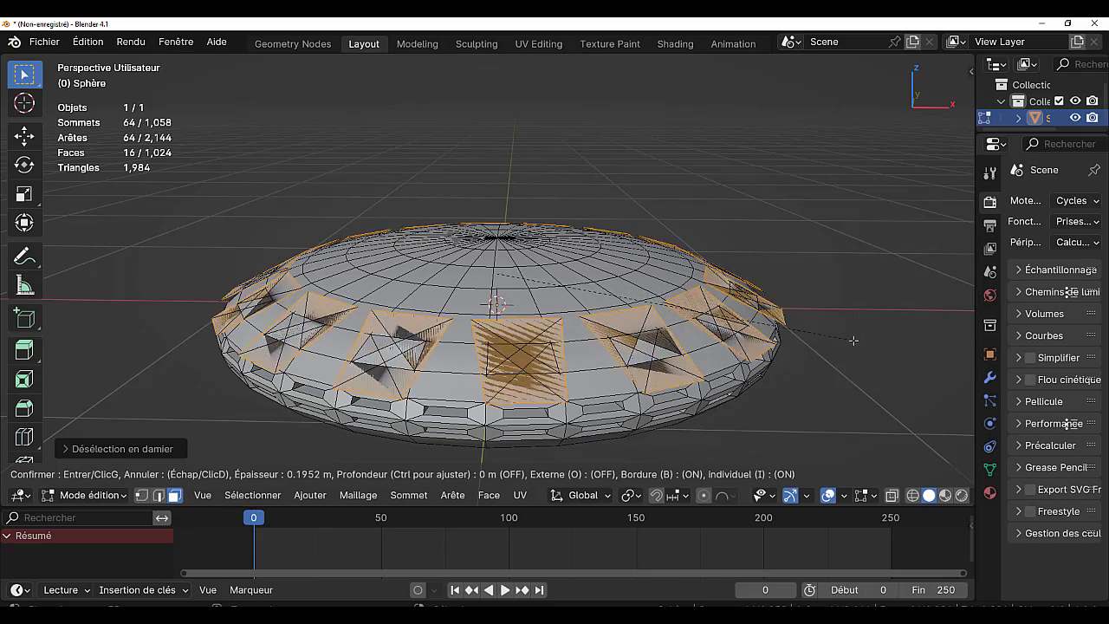
Confirm the individual inset of the 16 alternating faces and clear the selection in edge mode.
{"action": "left_click", "coordinate": [903, 316]}
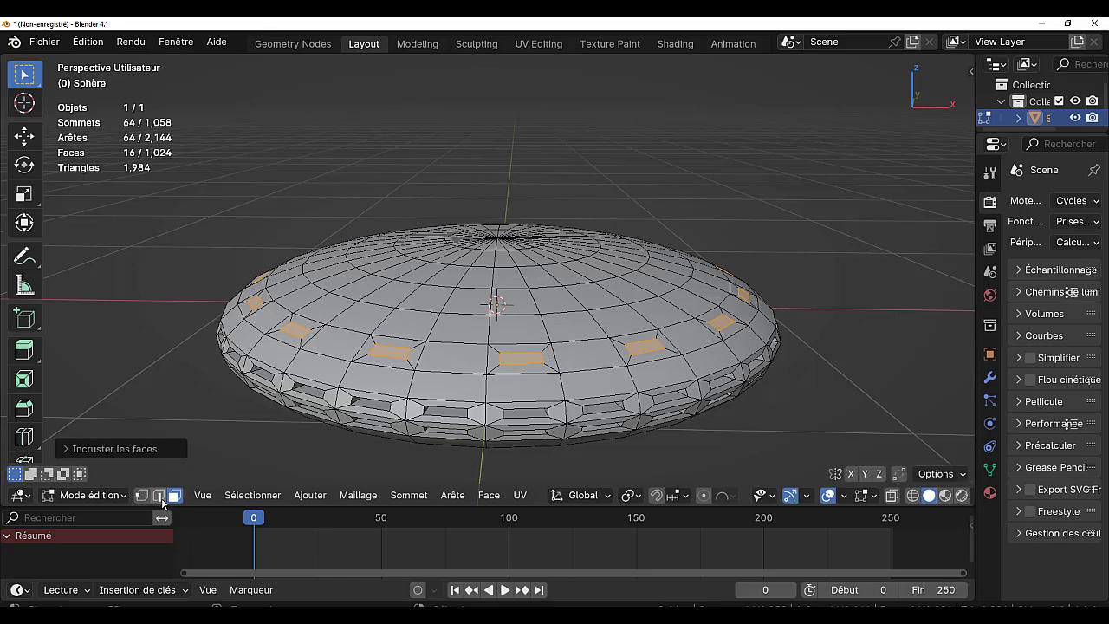
{"action": "left_click", "coordinate": [158, 495]}
{"action": "left_click", "coordinate": [517, 364]}
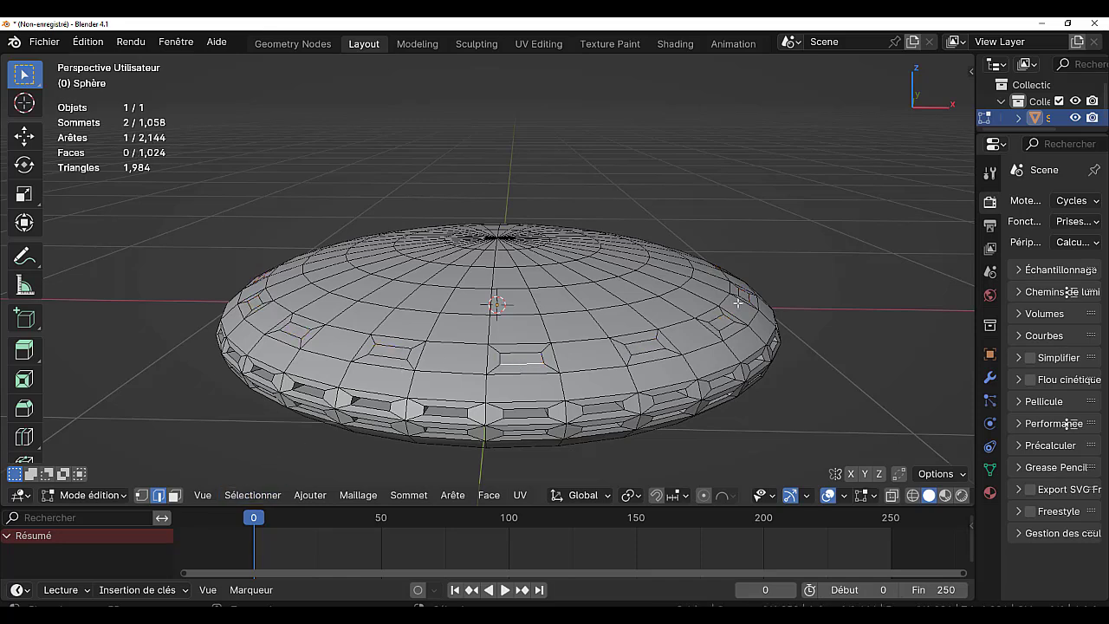
Reselect the 16 inset ring faces with Select Similar, then view the saucer from top.
{"action": "left_click", "coordinate": [258, 501]}
{"action": "left_click", "coordinate": [141, 497]}
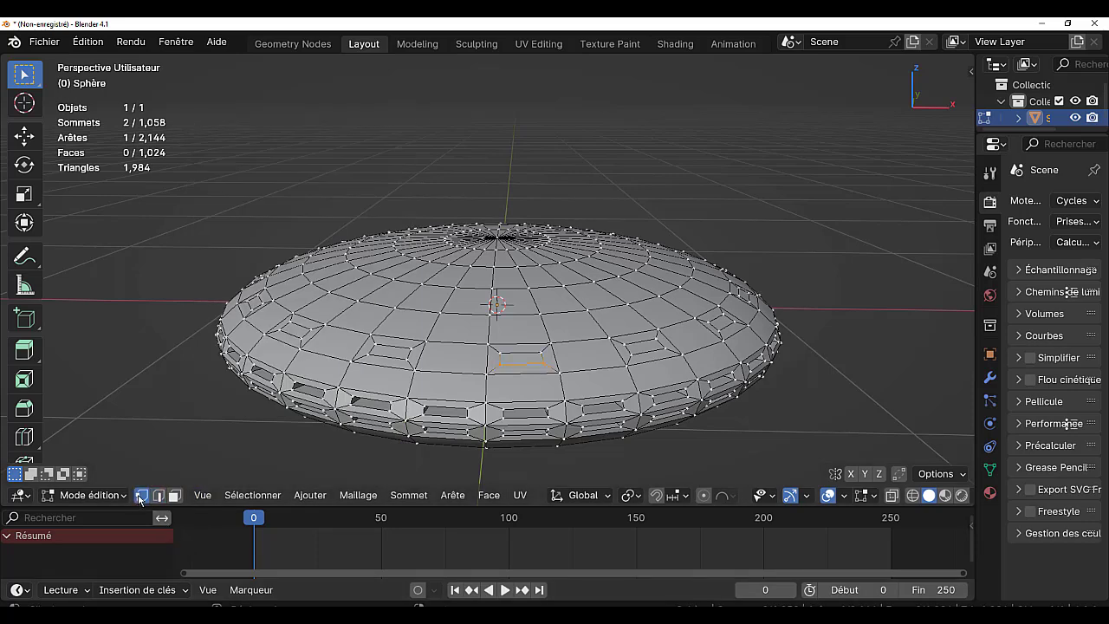
{"action": "left_click", "coordinate": [253, 500]}
{"action": "mouse_move", "coordinate": [295, 308]}
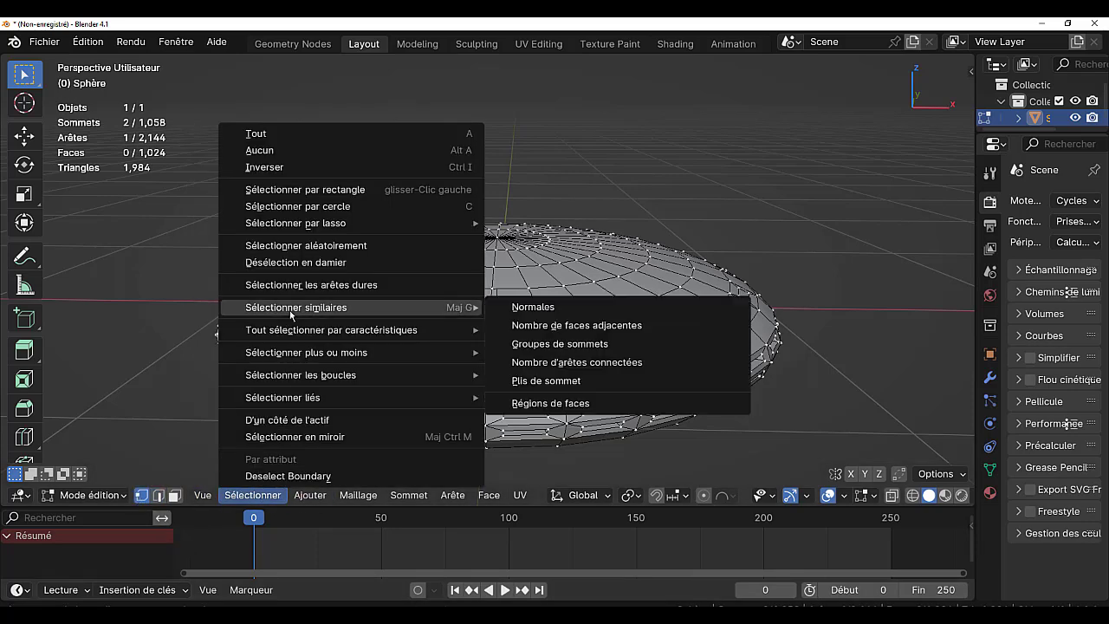
{"action": "left_click", "coordinate": [570, 330]}
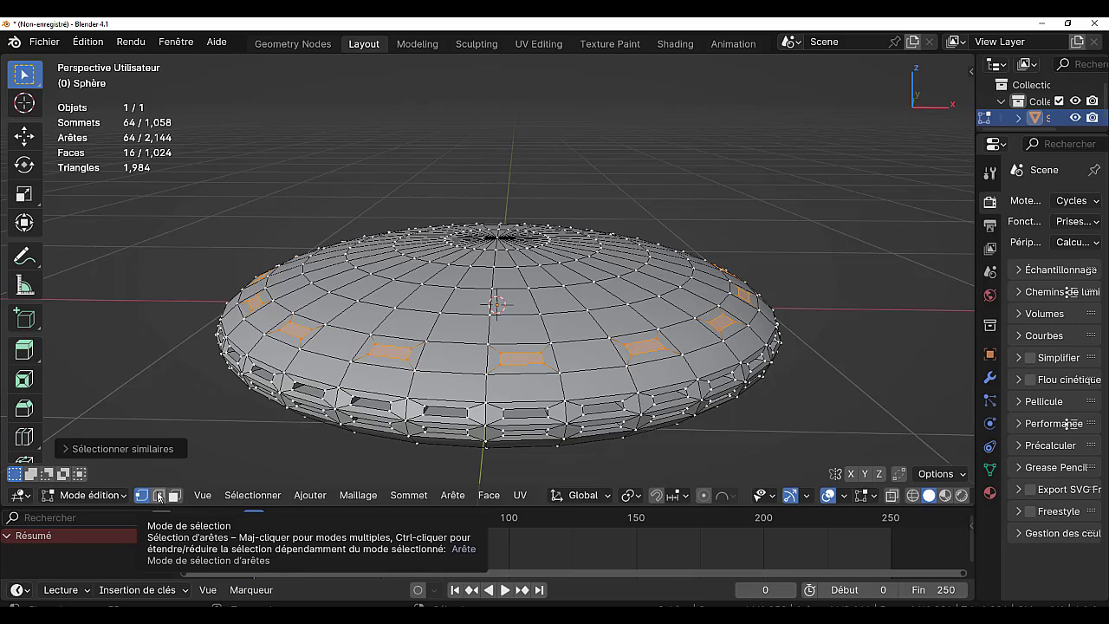
{"action": "left_click", "coordinate": [158, 496]}
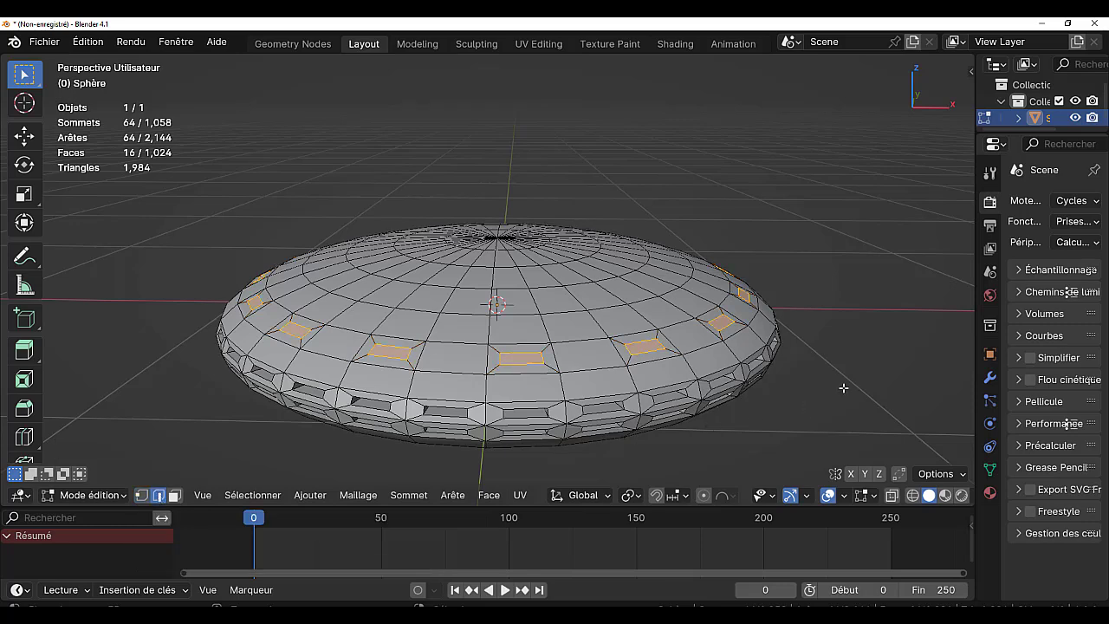
{"action": "key", "text": "KP_7"}
Circle-select outer edges of the inset windows from above, adjusting the brush radius.
{"action": "scroll", "coordinate": [843, 388], "scroll_direction": "down", "scroll_amount": 2}
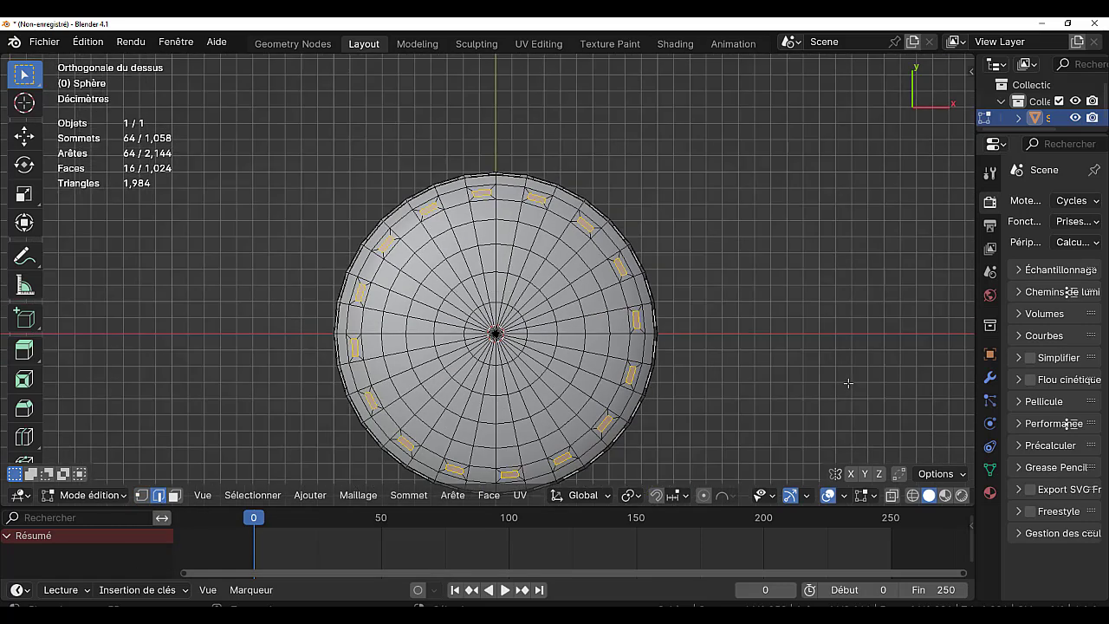
{"action": "middle_click_drag", "start_coordinate": [788, 400], "coordinate": [793, 355], "text": "shift"}
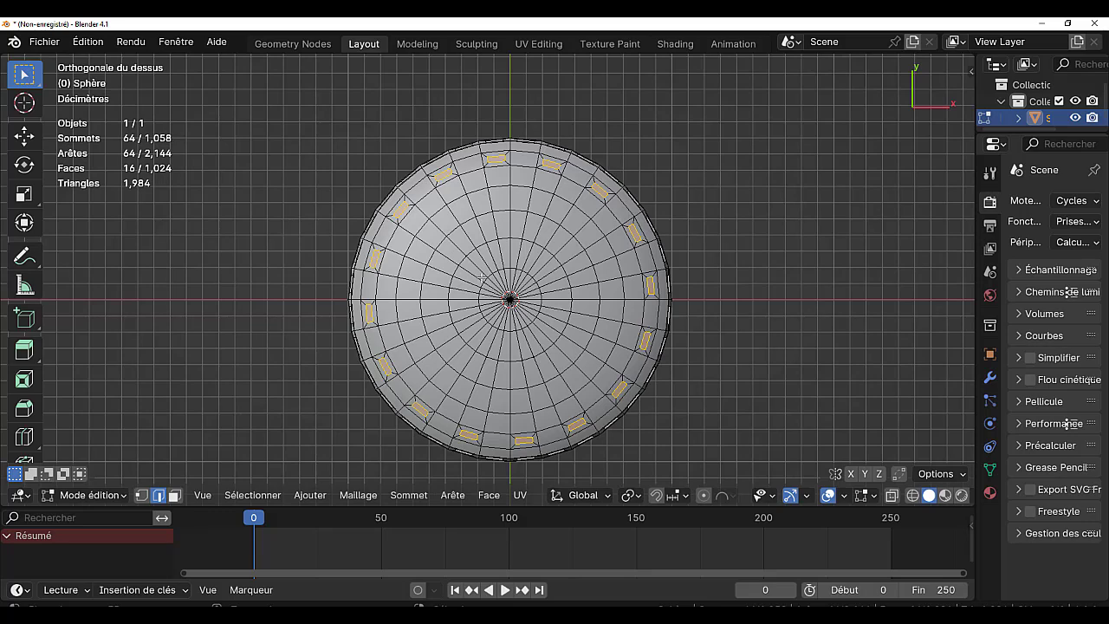
{"action": "key", "text": "c"}
{"action": "scroll", "coordinate": [511, 299], "scroll_direction": "up", "scroll_amount": 2}
{"action": "scroll", "coordinate": [511, 299], "scroll_direction": "down", "scroll_amount": 1}
{"action": "scroll", "coordinate": [511, 299], "scroll_direction": "up", "scroll_amount": 1}
{"action": "scroll", "coordinate": [511, 299], "scroll_direction": "down", "scroll_amount": 2}
{"action": "scroll", "coordinate": [512, 299], "scroll_direction": "down", "scroll_amount": 1}
{"action": "scroll", "coordinate": [511, 298], "scroll_direction": "down", "scroll_amount": 1}
{"action": "scroll", "coordinate": [511, 299], "scroll_direction": "down", "scroll_amount": 1}
{"action": "scroll", "coordinate": [511, 298], "scroll_direction": "down", "scroll_amount": 1}
{"action": "scroll", "coordinate": [511, 299], "scroll_direction": "up", "scroll_amount": 1}
{"action": "scroll", "coordinate": [511, 299], "scroll_direction": "down", "scroll_amount": 1}
Try growing the selection, undo it, and finish circle selecting with an angled view.
{"action": "key", "text": "l"}
{"action": "key", "text": "ctrl+z"}
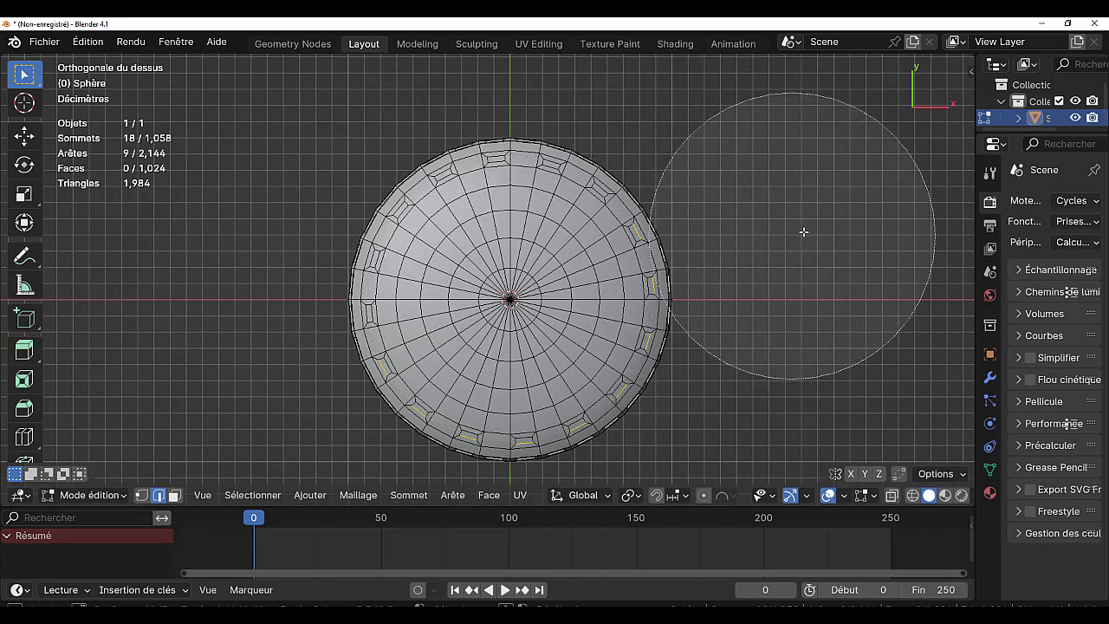
{"action": "key", "text": "Escape"}
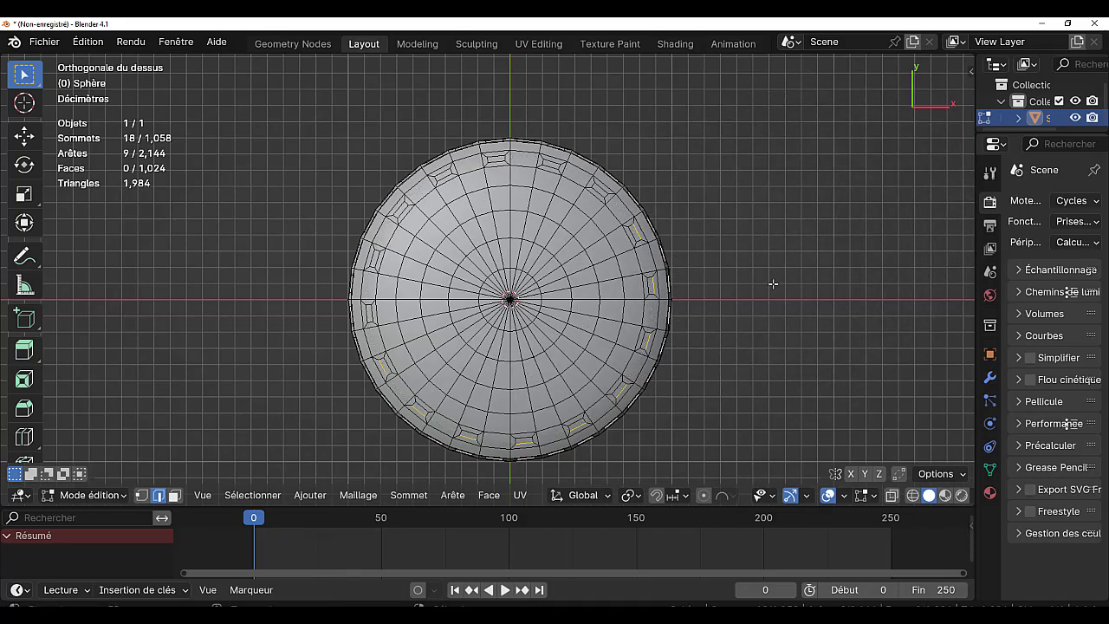
{"action": "mouse_move", "coordinate": [775, 282]}
{"action": "middle_mouse_down"}
{"action": "mouse_move", "coordinate": [711, 272]}
{"action": "mouse_move", "coordinate": [558, 178]}
{"action": "mouse_move", "coordinate": [521, 180]}
{"action": "middle_mouse_up"}
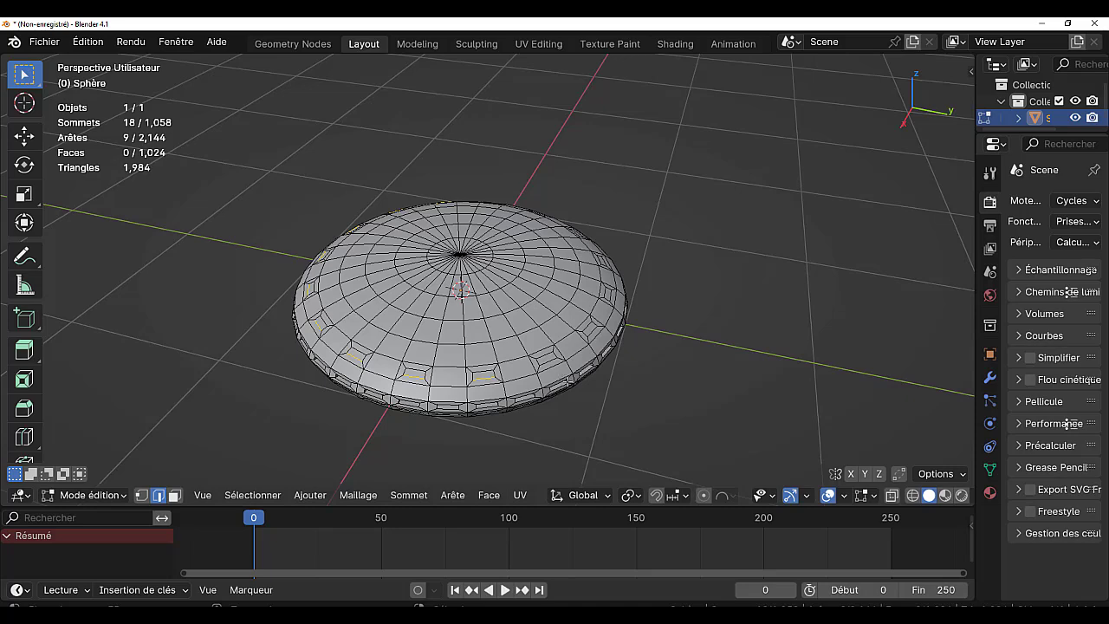
Shift-select the first few window-top edges around the saucer's rim.
{"action": "scroll", "coordinate": [559, 379], "scroll_direction": "up", "scroll_amount": 3}
{"action": "middle_click_drag", "start_coordinate": [545, 367], "coordinate": [593, 361]}
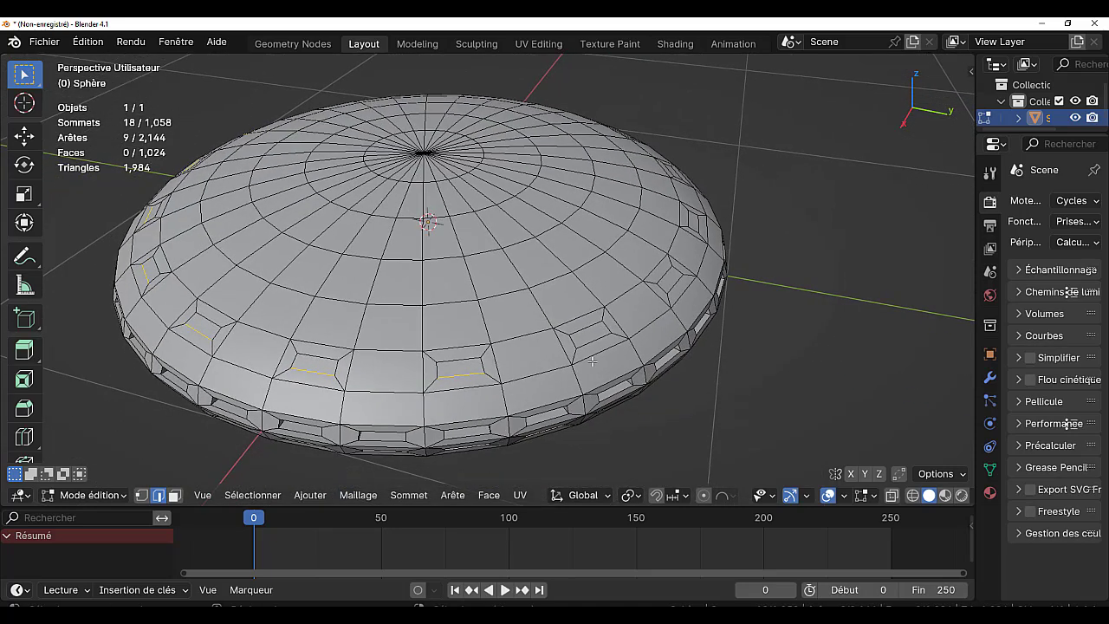
{"action": "left_click", "coordinate": [591, 346], "text": "shift"}
{"action": "middle_click_drag", "start_coordinate": [679, 283], "coordinate": [585, 328]}
{"action": "left_click", "coordinate": [585, 328], "text": "shift"}
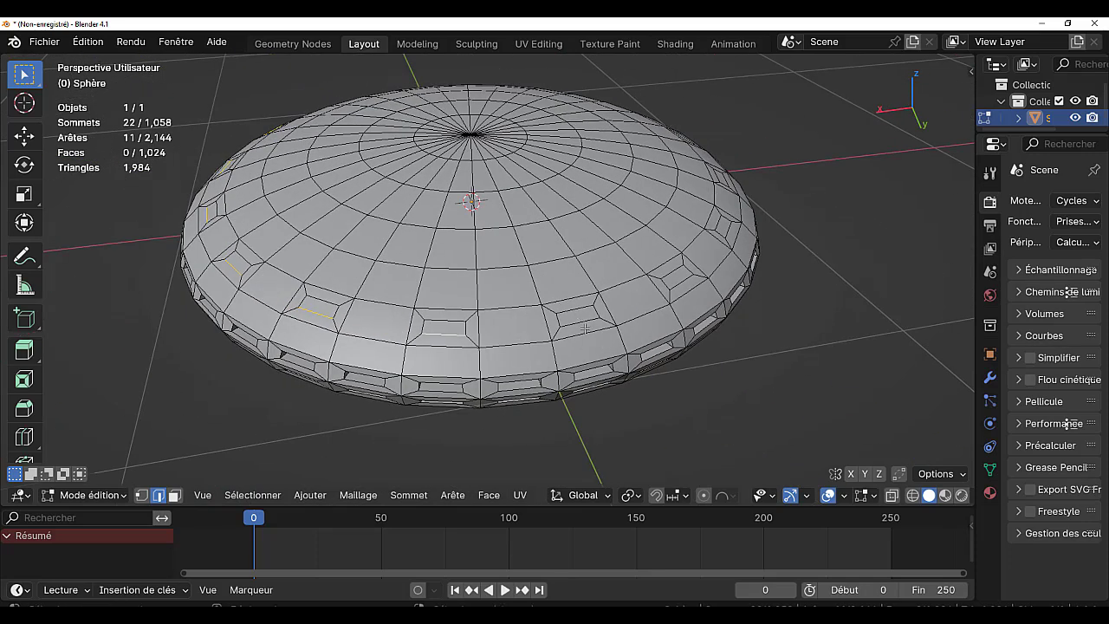
{"action": "left_click", "coordinate": [585, 328], "text": "shift"}
{"action": "left_click", "coordinate": [584, 330], "text": "shift"}
{"action": "left_click", "coordinate": [580, 321], "text": "shift"}
Add the remaining window-top edges and start moving them along global Z.
{"action": "middle_click_drag", "start_coordinate": [680, 283], "coordinate": [558, 297]}
{"action": "left_click", "coordinate": [596, 324], "text": "shift"}
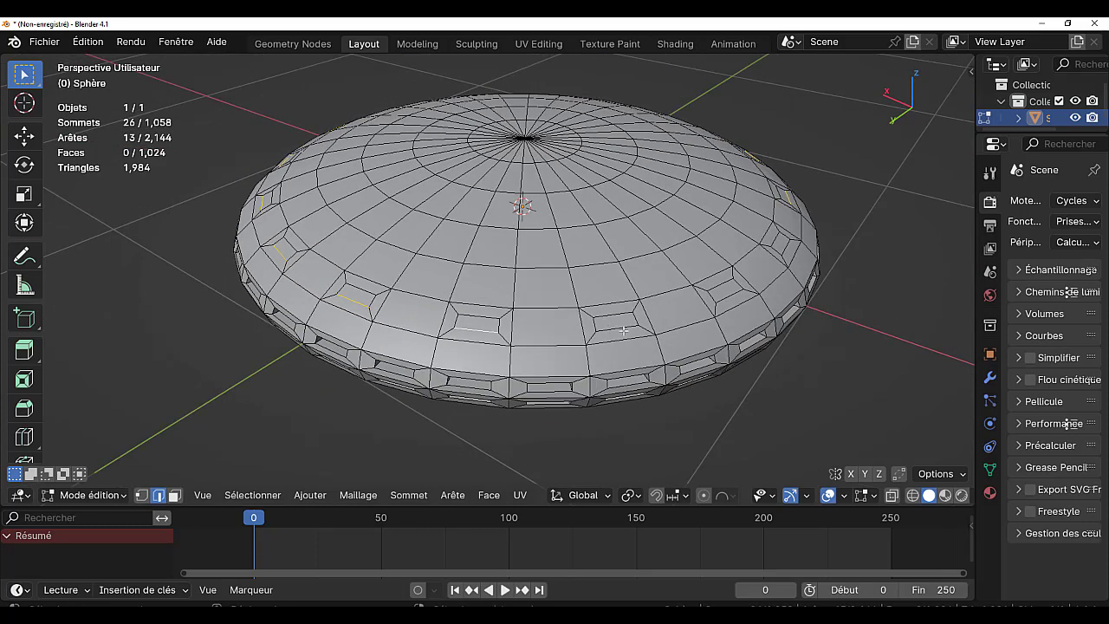
{"action": "left_click", "coordinate": [619, 327], "text": "shift"}
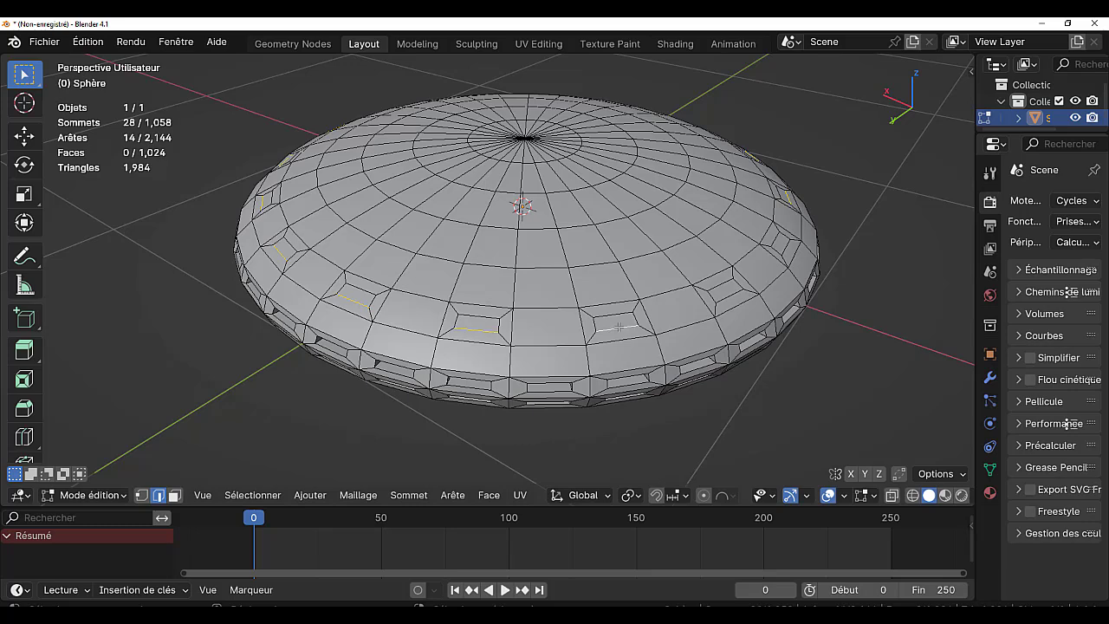
{"action": "left_click", "coordinate": [732, 296], "text": "shift"}
{"action": "middle_click_drag", "start_coordinate": [690, 314], "coordinate": [656, 314]}
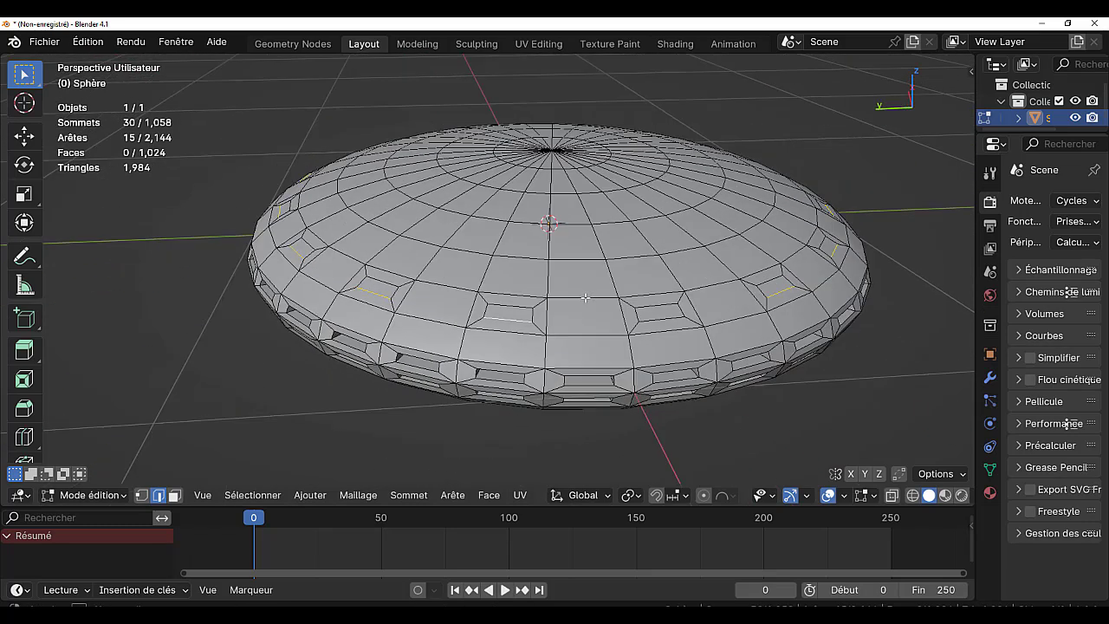
{"action": "left_click", "coordinate": [659, 318], "text": "shift"}
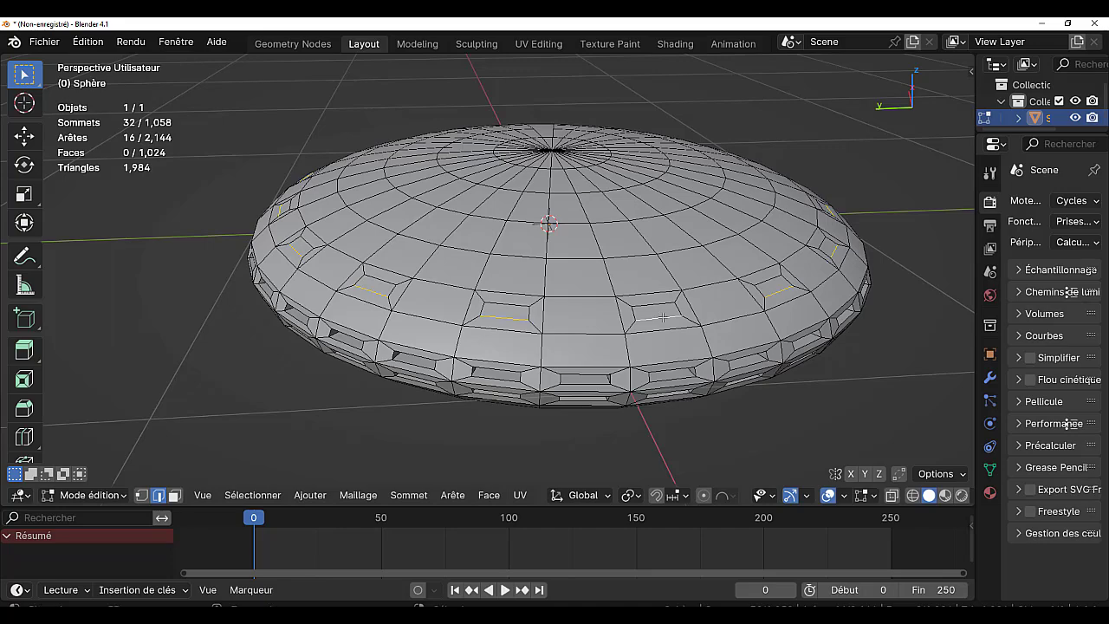
{"action": "scroll", "coordinate": [663, 318], "scroll_direction": "down", "scroll_amount": 3}
{"action": "middle_click_drag", "start_coordinate": [663, 318], "coordinate": [634, 356]}
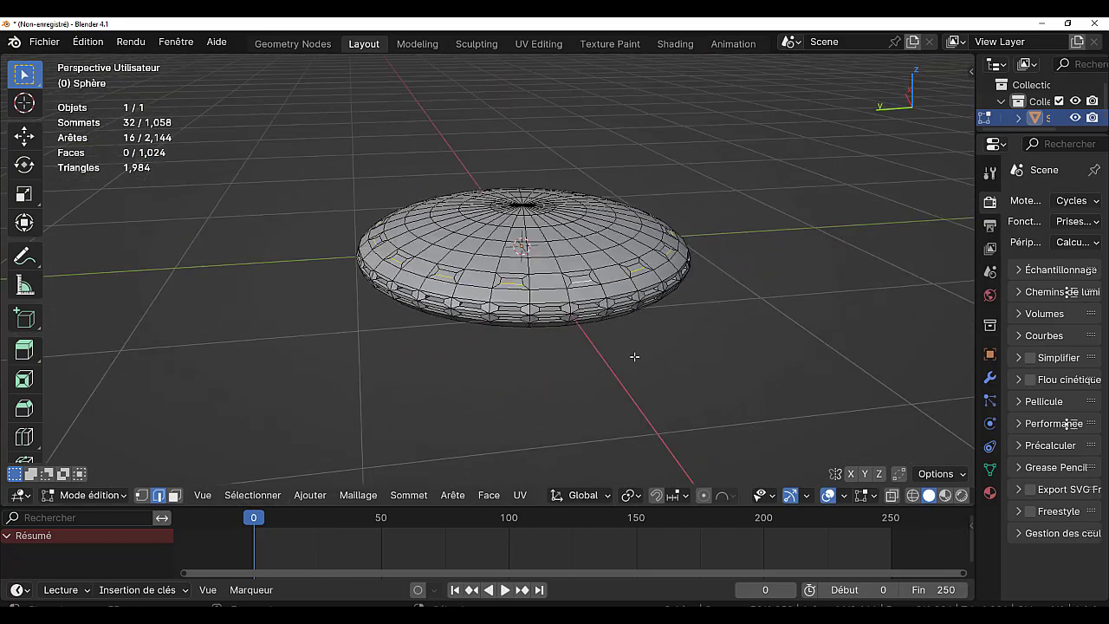
{"action": "scroll", "coordinate": [634, 356], "scroll_direction": "up", "scroll_amount": 2}
{"action": "key", "text": "g"}
{"action": "key", "text": "z"}
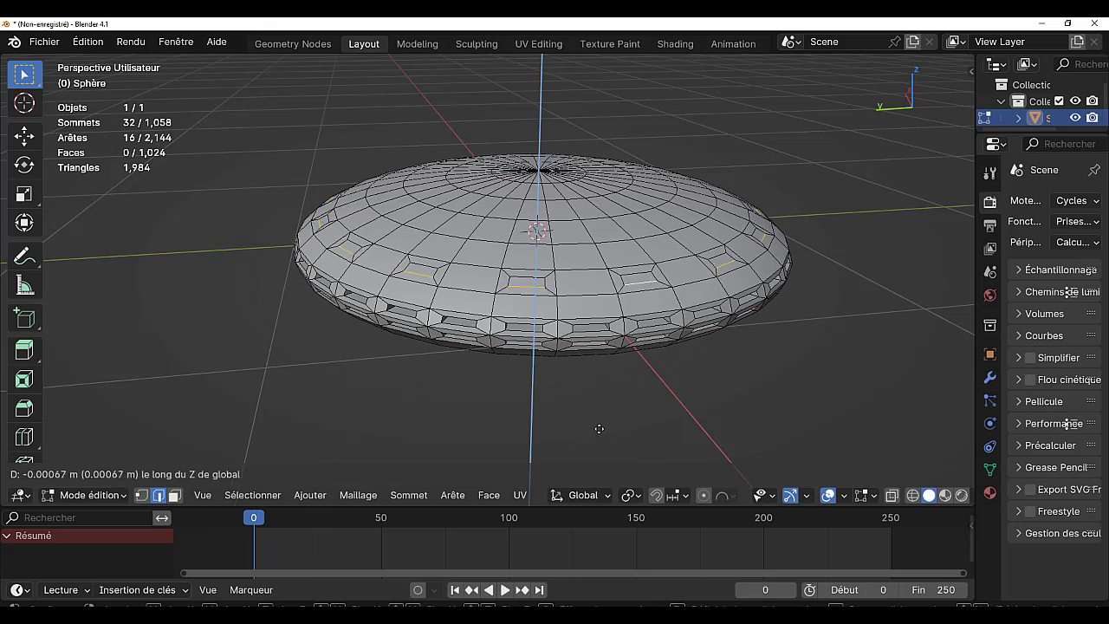
Finish the move, pick one window-top edge and try Select Similar by Length, then drop it.
{"action": "left_click", "coordinate": [591, 418]}
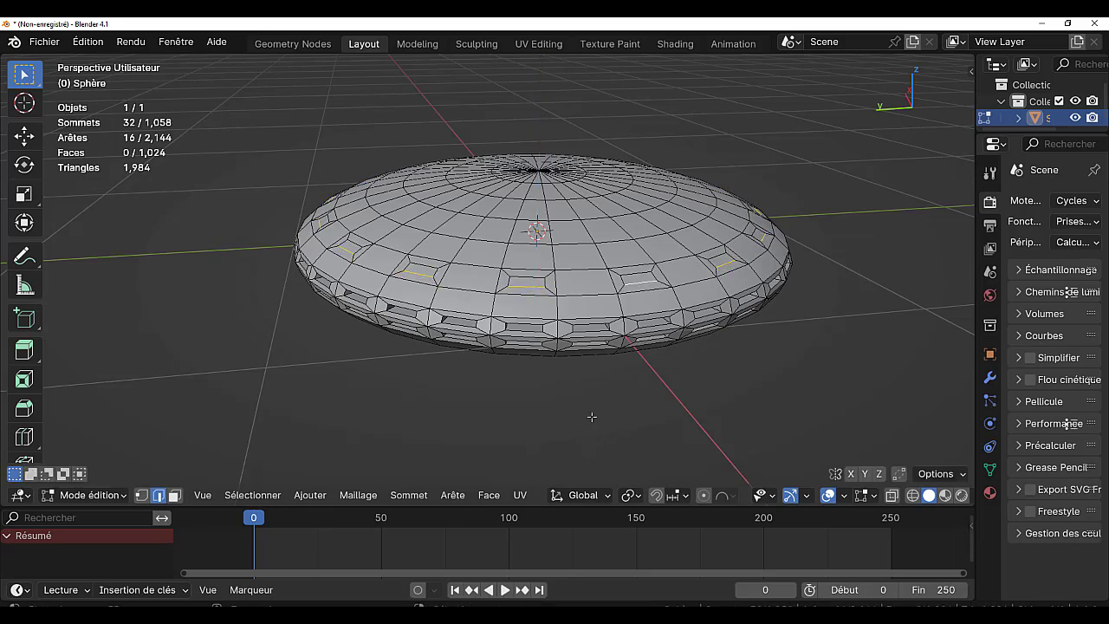
{"action": "left_click", "coordinate": [590, 396]}
{"action": "left_click", "coordinate": [530, 278]}
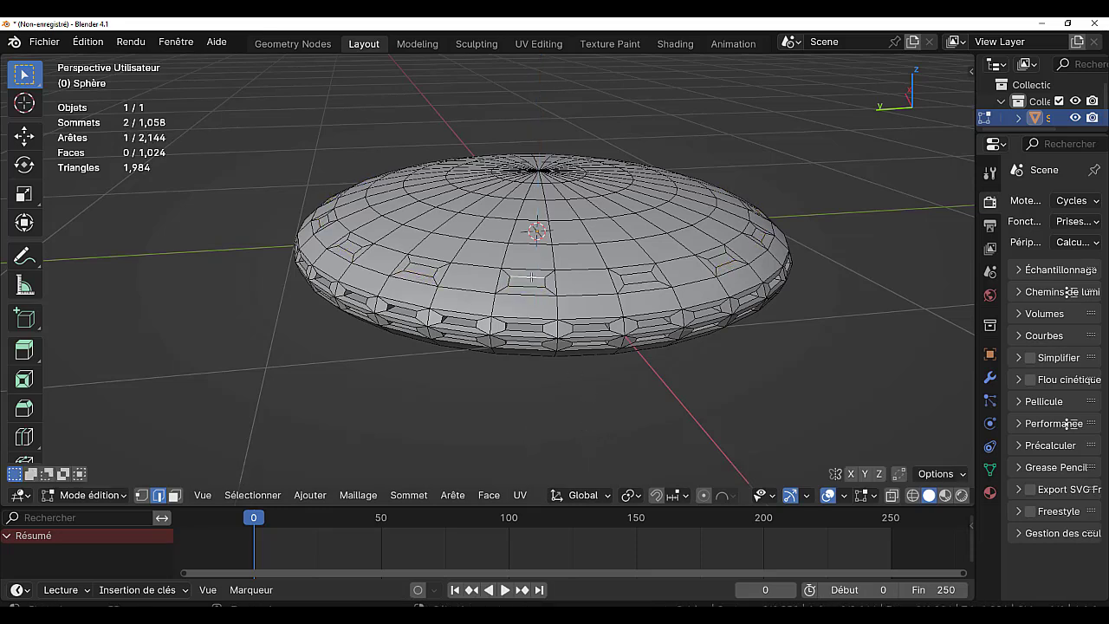
{"action": "left_click", "coordinate": [270, 495]}
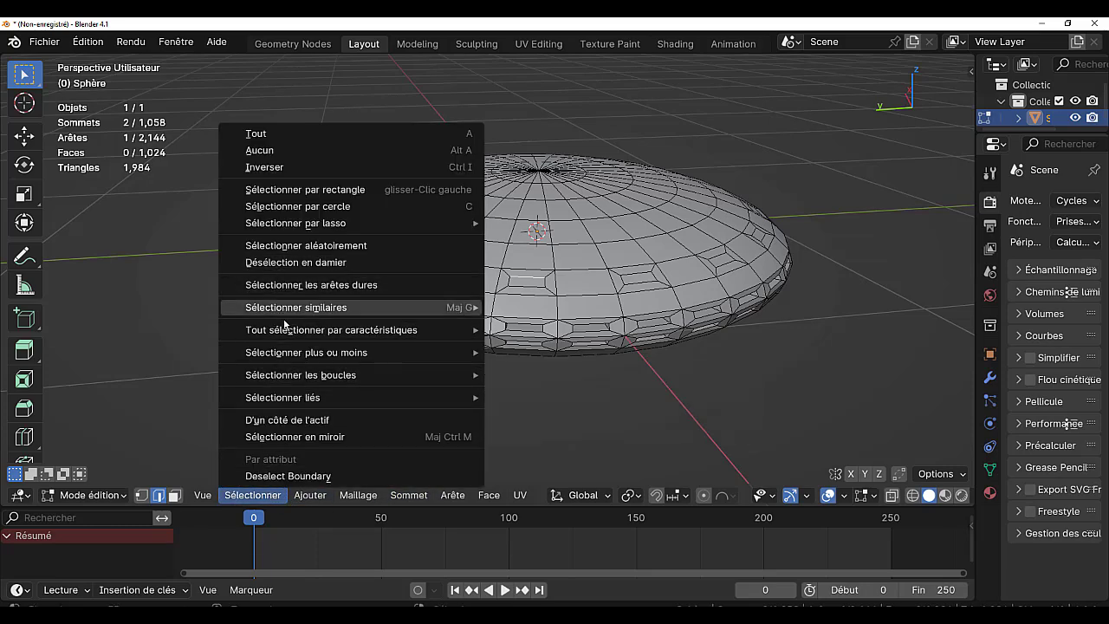
{"action": "mouse_move", "coordinate": [295, 307]}
{"action": "left_click", "coordinate": [532, 308]}
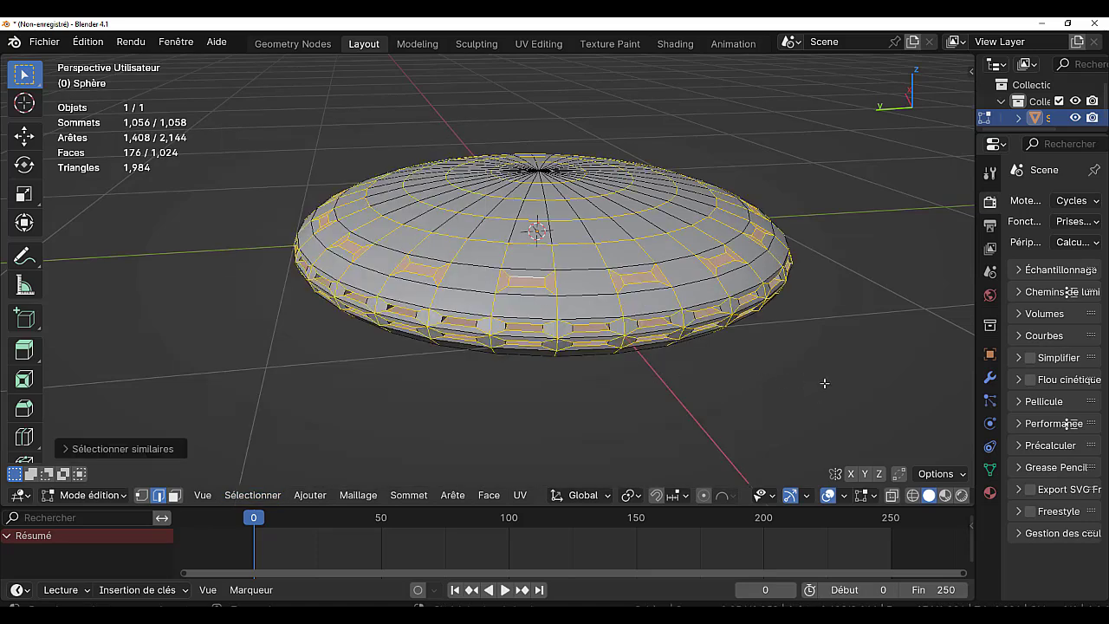
{"action": "key", "text": "ctrl+KP_Subtract"}
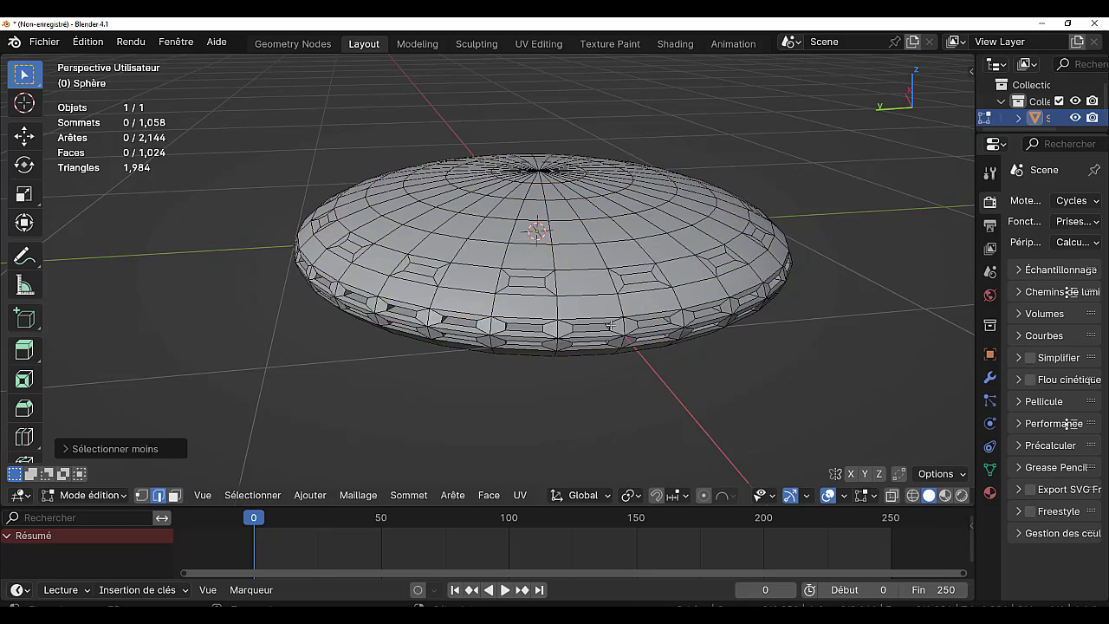
Reselect a single window-top edge and bring up the Quick Favorites menu.
{"action": "left_click", "coordinate": [516, 275]}
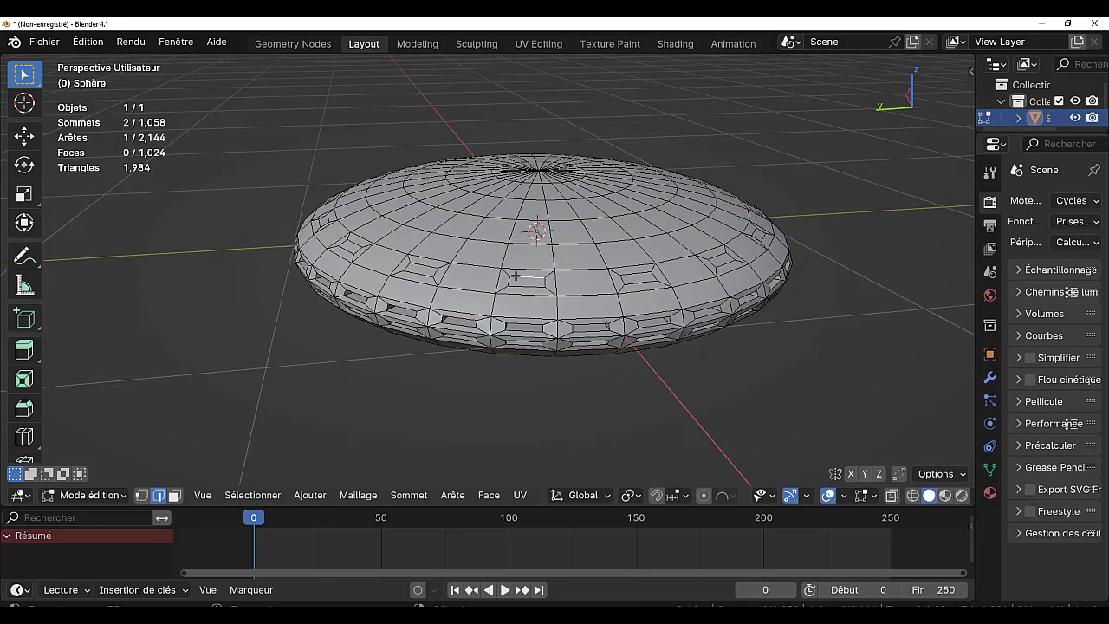
{"action": "left_click", "coordinate": [253, 494]}
{"action": "key", "text": "q"}
{"action": "key", "text": "q"}
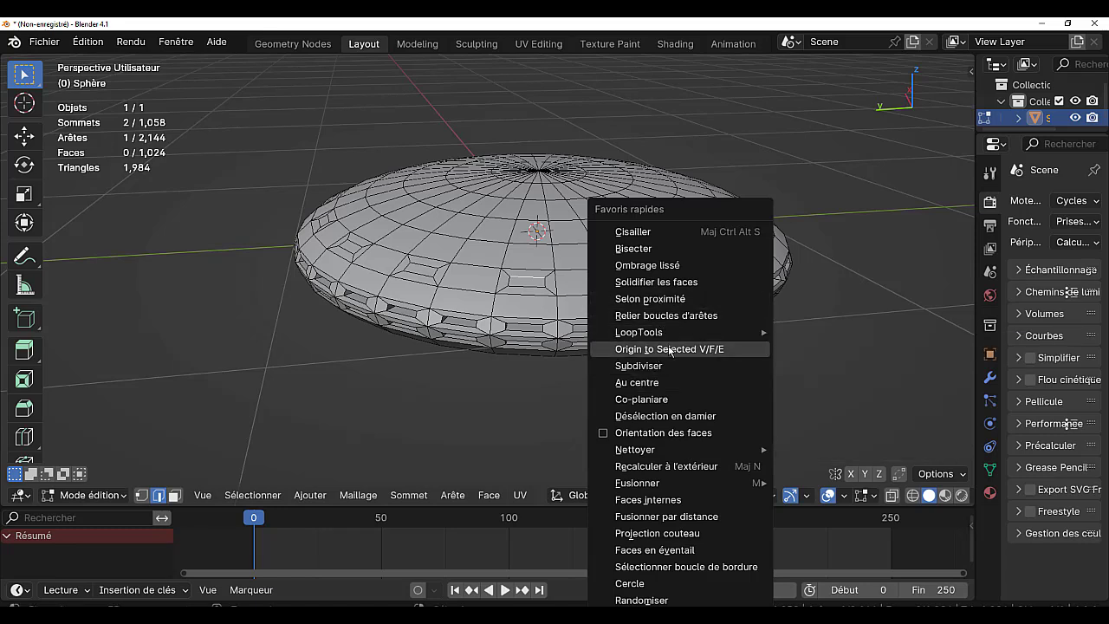
Dismiss the Quick Favorites error and shift-select the first window-top edges around the saucer.
{"action": "left_click", "coordinate": [656, 397]}
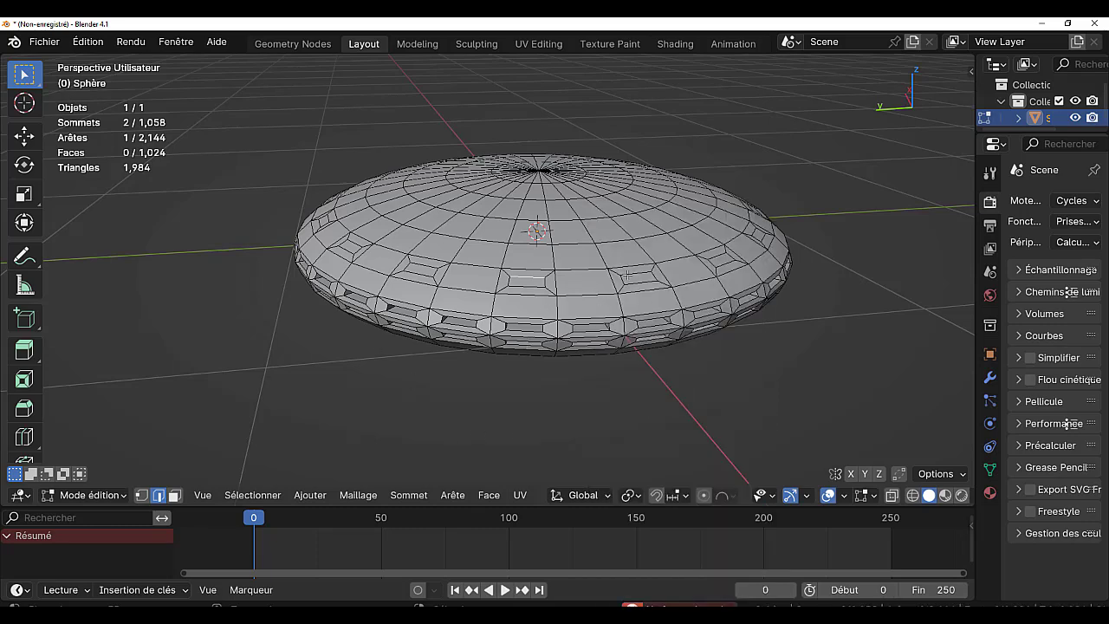
{"action": "left_click", "coordinate": [638, 272], "text": "shift"}
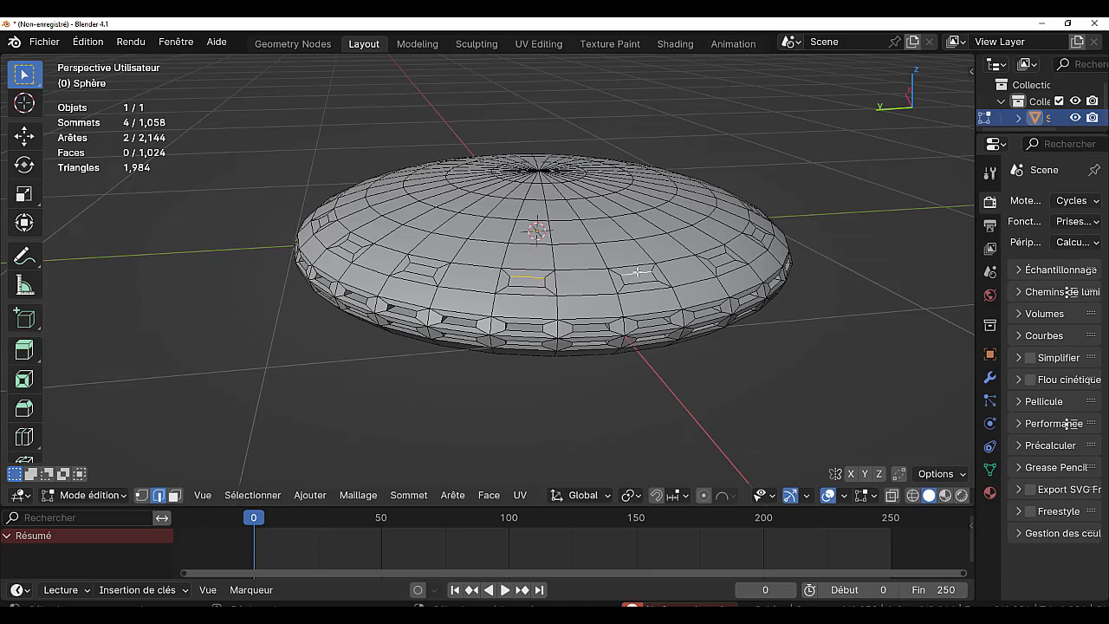
{"action": "left_click", "coordinate": [714, 257], "text": "shift"}
{"action": "middle_click_drag", "start_coordinate": [681, 310], "coordinate": [630, 297]}
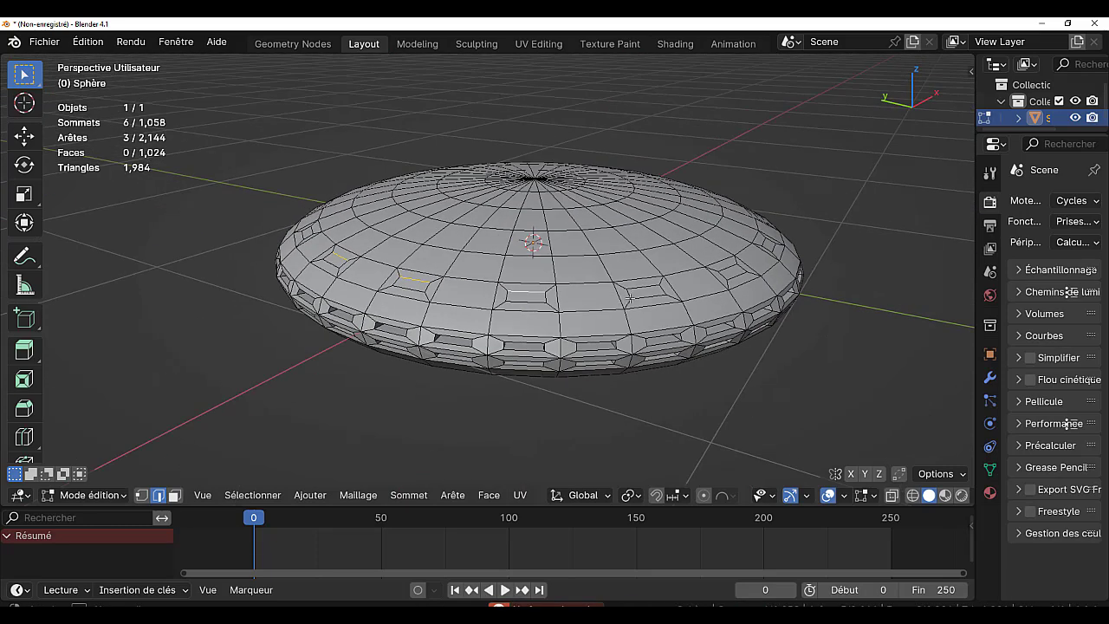
{"action": "left_click", "coordinate": [643, 288], "text": "shift"}
{"action": "middle_click_drag", "start_coordinate": [684, 329], "coordinate": [544, 308]}
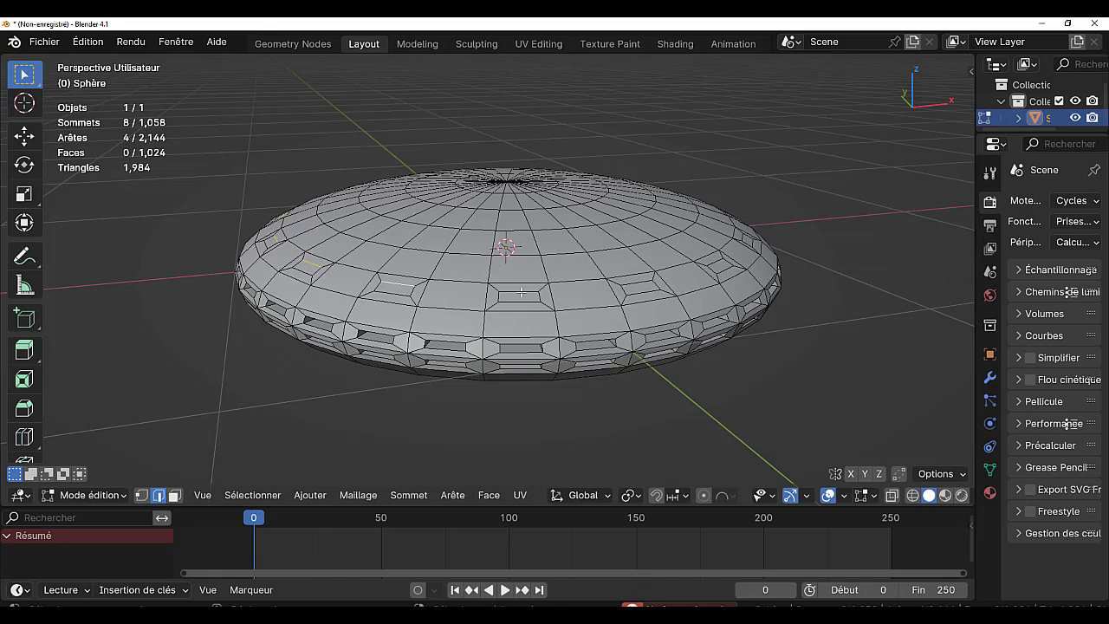
{"action": "left_click", "coordinate": [525, 293], "text": "shift"}
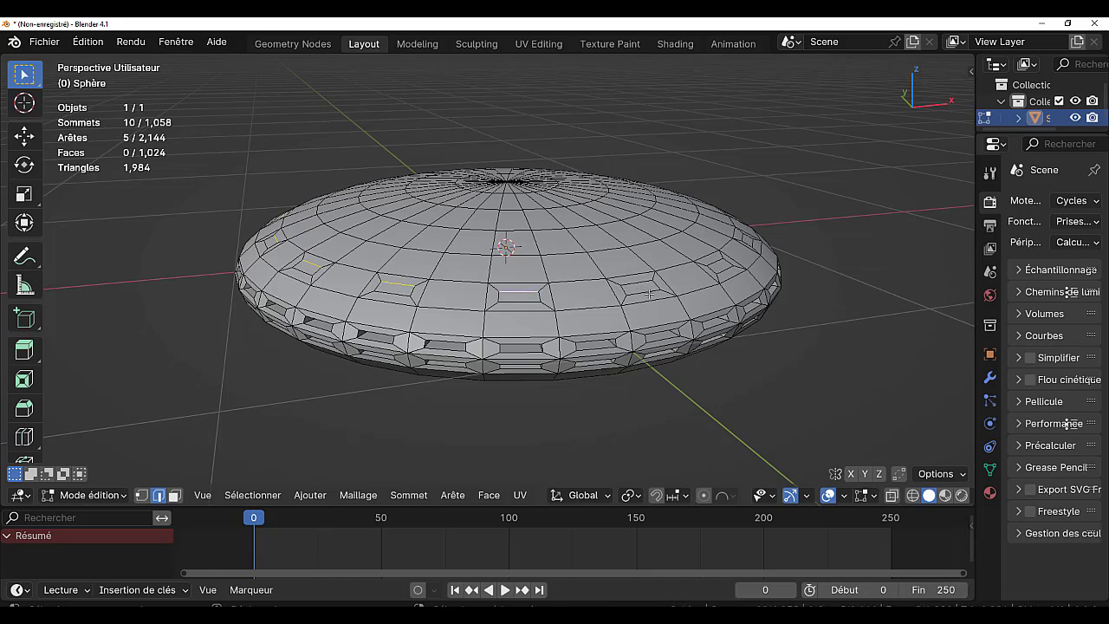
{"action": "left_click", "coordinate": [640, 289], "text": "shift"}
{"action": "middle_click_drag", "start_coordinate": [681, 299], "coordinate": [599, 307]}
{"action": "left_click", "coordinate": [583, 303], "text": "shift"}
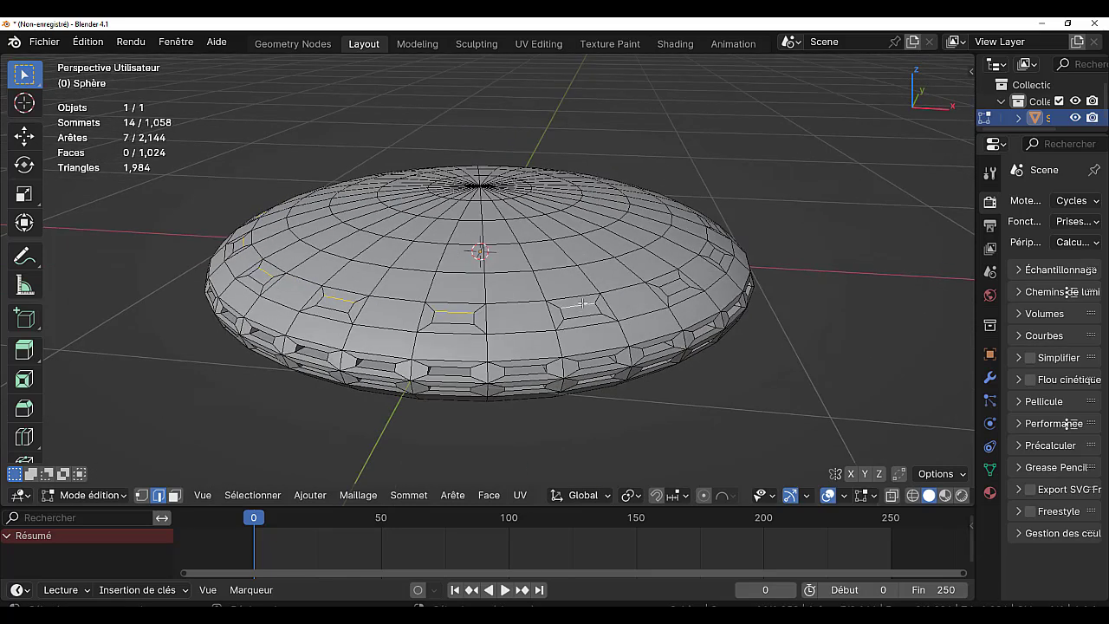
{"action": "left_click", "coordinate": [672, 278], "text": "shift"}
Add the remaining window-top edges until all 16 are selected.
{"action": "middle_click_drag", "start_coordinate": [640, 301], "coordinate": [572, 302]}
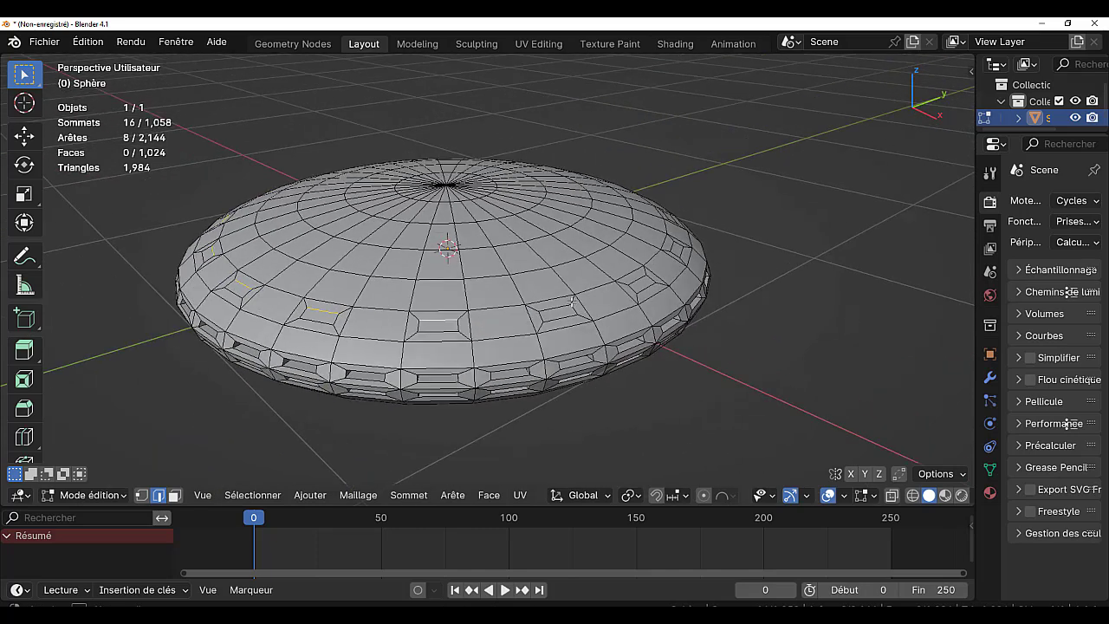
{"action": "left_click", "coordinate": [559, 304], "text": "shift"}
{"action": "middle_click_drag", "start_coordinate": [642, 279], "coordinate": [601, 291]}
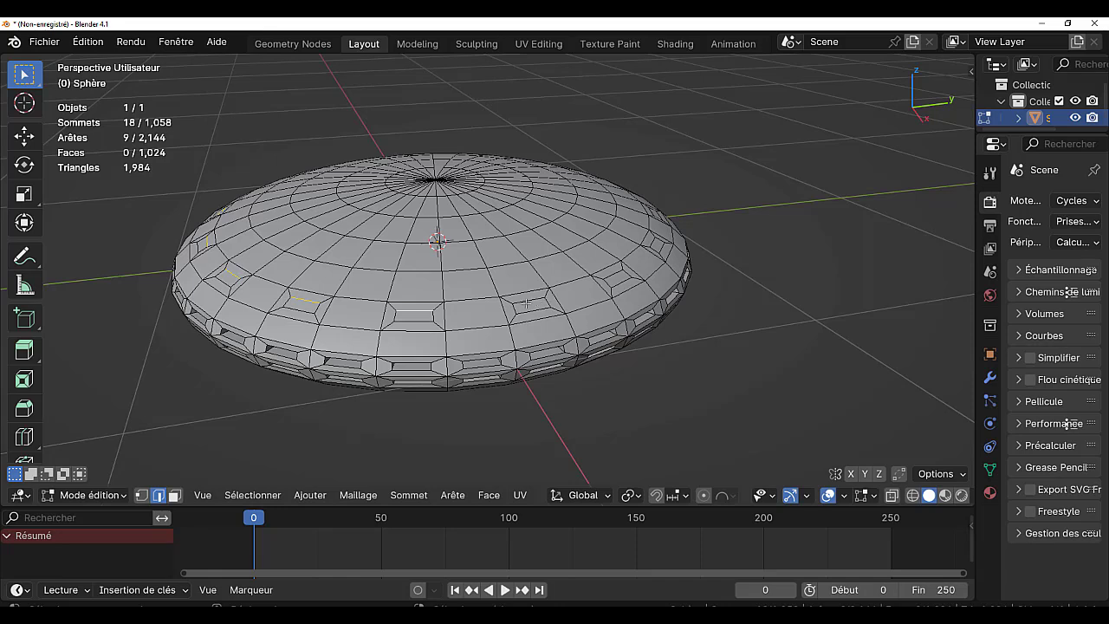
{"action": "left_click", "coordinate": [523, 301], "text": "shift"}
{"action": "left_click", "coordinate": [614, 270], "text": "shift"}
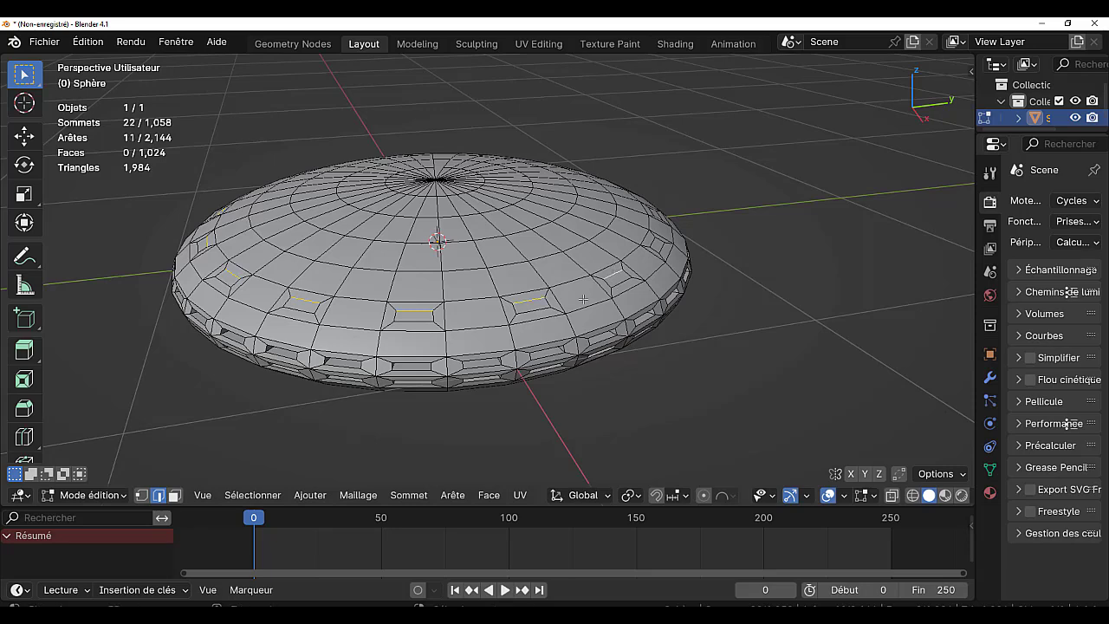
{"action": "middle_click_drag", "start_coordinate": [621, 279], "coordinate": [546, 294]}
{"action": "left_click", "coordinate": [584, 276], "text": "shift"}
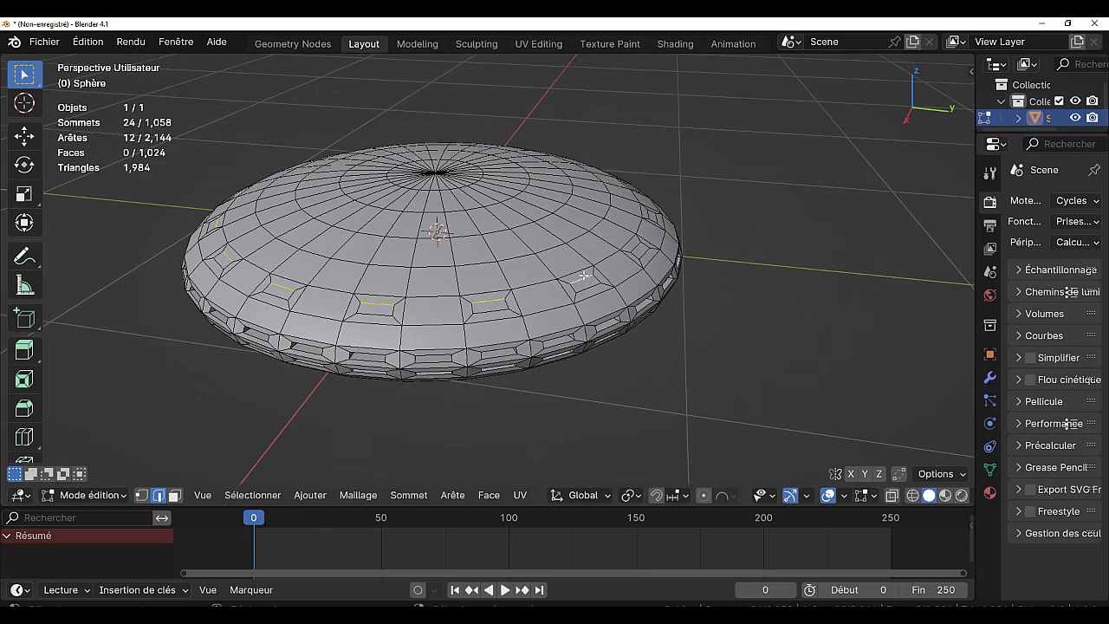
{"action": "middle_click_drag", "start_coordinate": [657, 269], "coordinate": [554, 282]}
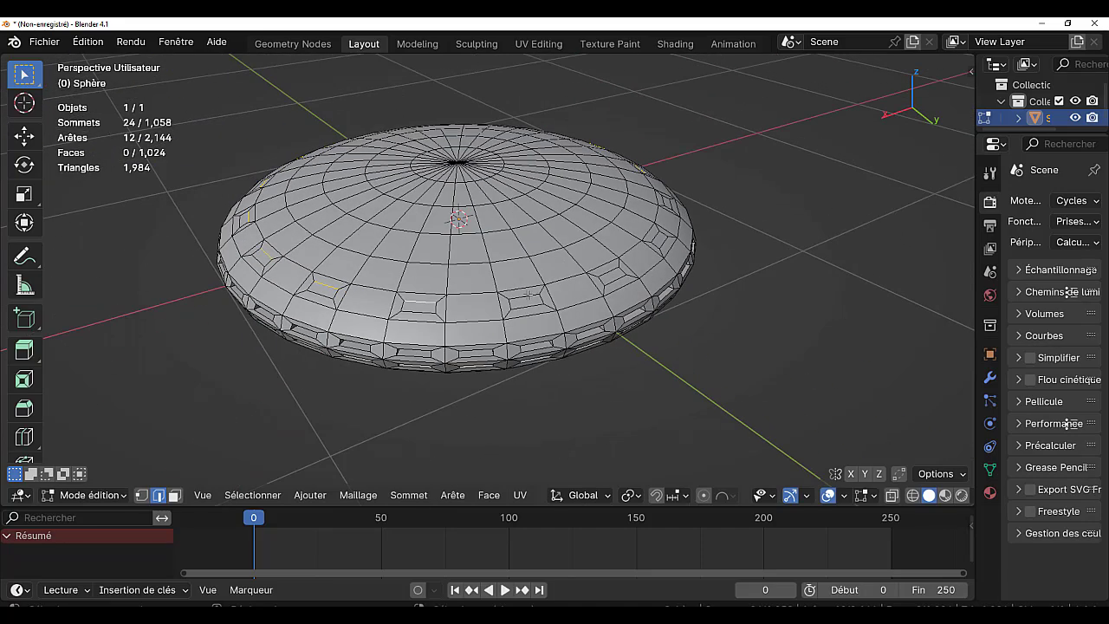
{"action": "left_click", "coordinate": [529, 295], "text": "shift"}
{"action": "left_click", "coordinate": [611, 269], "text": "shift"}
{"action": "left_click", "coordinate": [612, 269], "text": "shift"}
{"action": "left_click", "coordinate": [613, 267], "text": "shift"}
{"action": "middle_click_drag", "start_coordinate": [569, 301], "coordinate": [563, 293]}
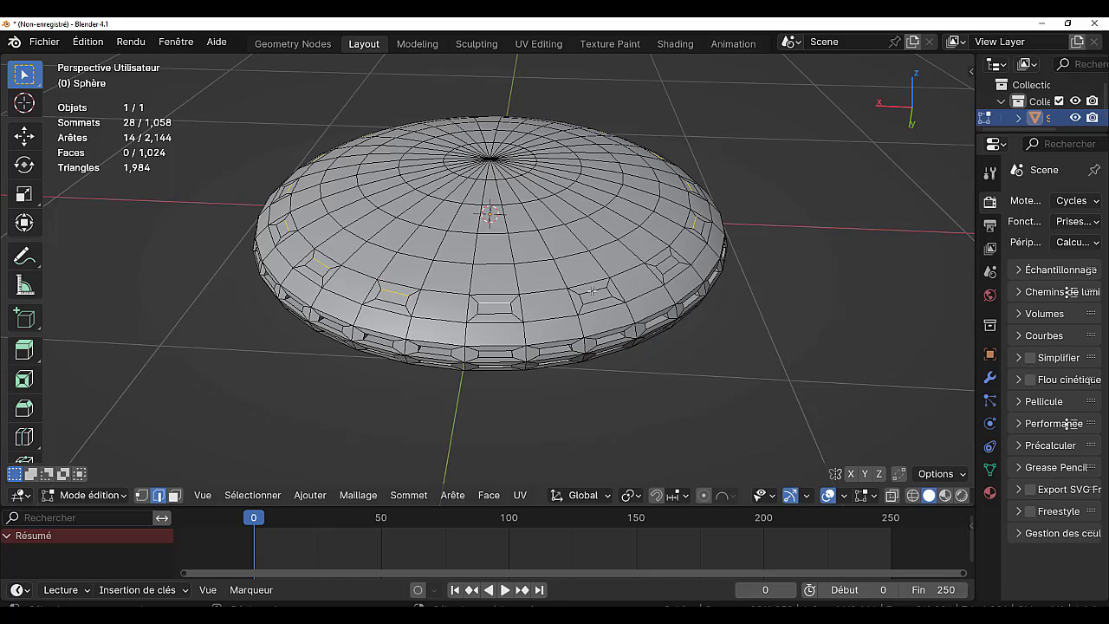
{"action": "left_click", "coordinate": [591, 291], "text": "shift"}
Raise the 16 window-top edges 0.01631 m along Z.
{"action": "key", "text": "g"}
{"action": "key", "text": "z"}
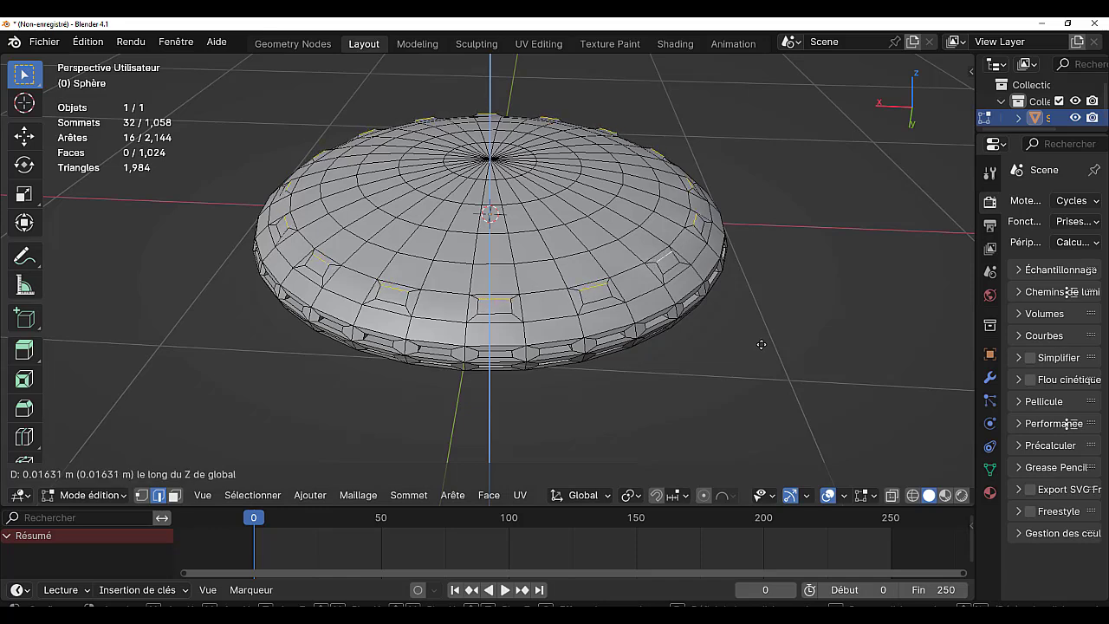
{"action": "left_click", "coordinate": [761, 344]}
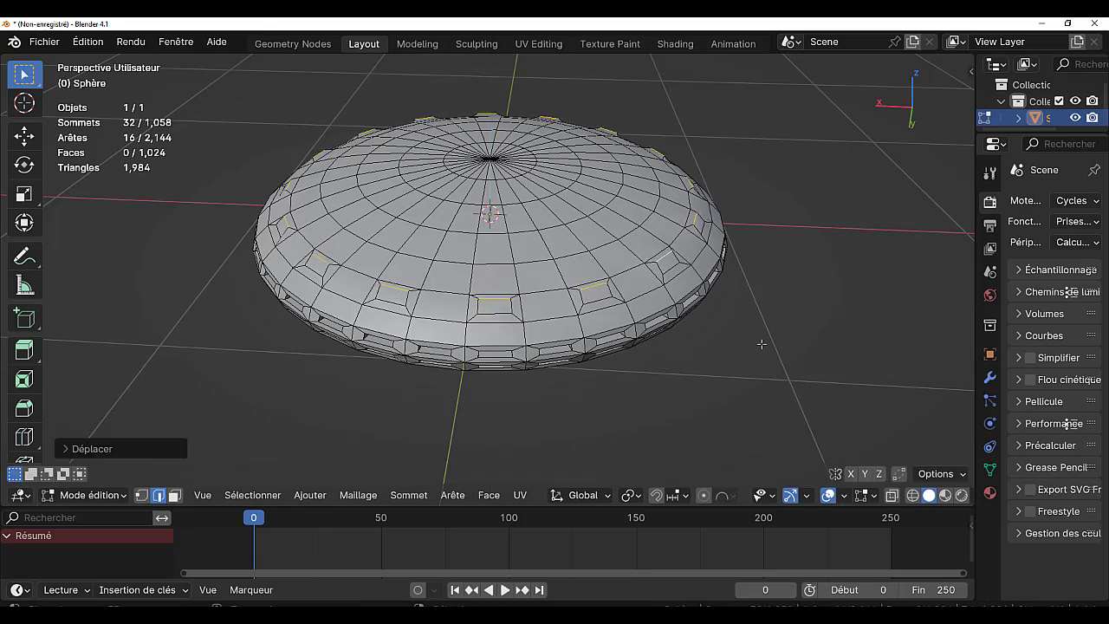
Scale the raised edges up about 1.0268 around the Median Point pivot.
{"action": "left_click", "coordinate": [632, 496]}
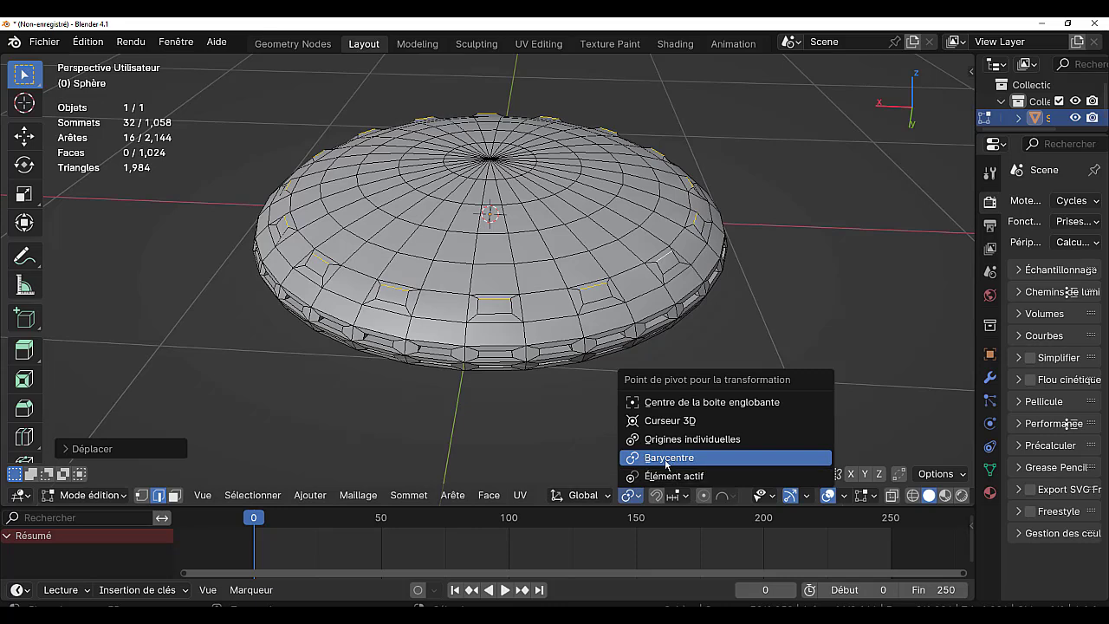
{"action": "left_click", "coordinate": [669, 458]}
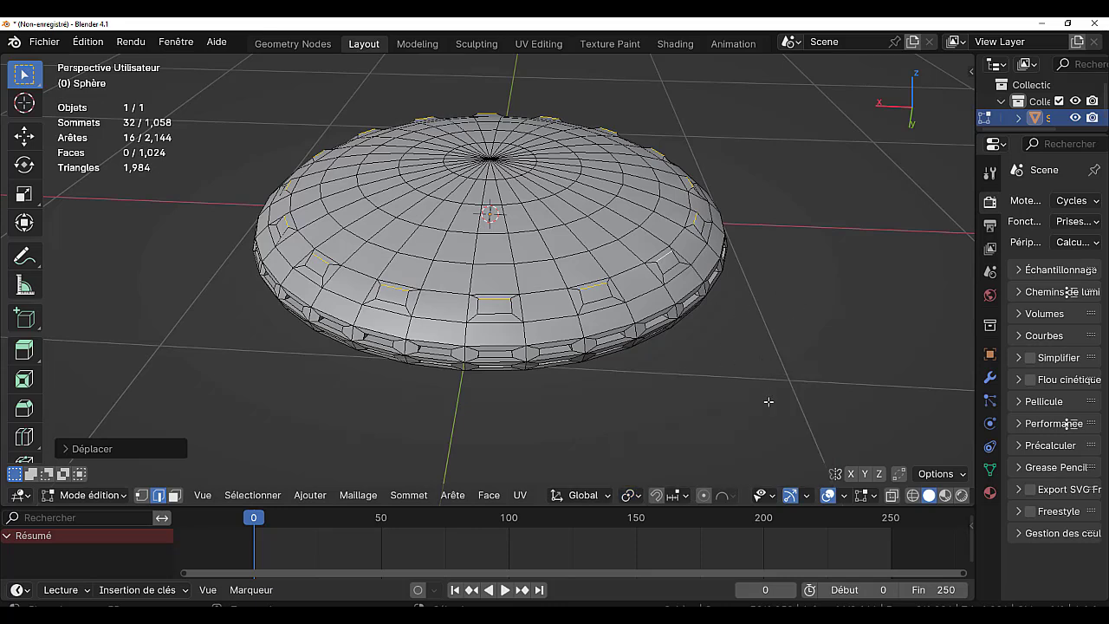
{"action": "key", "text": "s"}
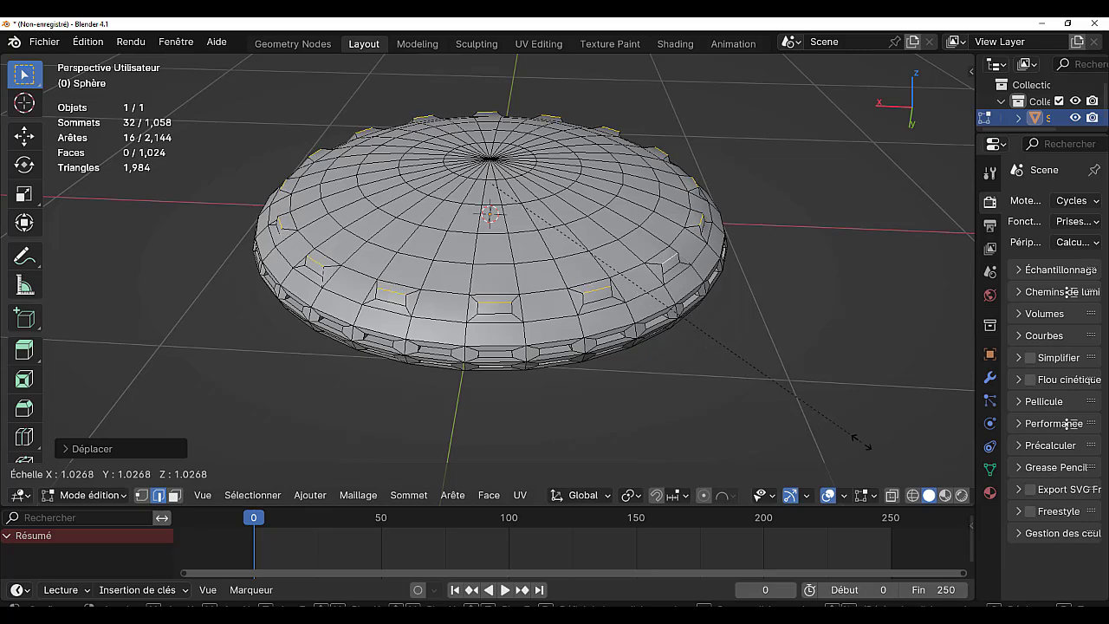
{"action": "left_click", "coordinate": [880, 431]}
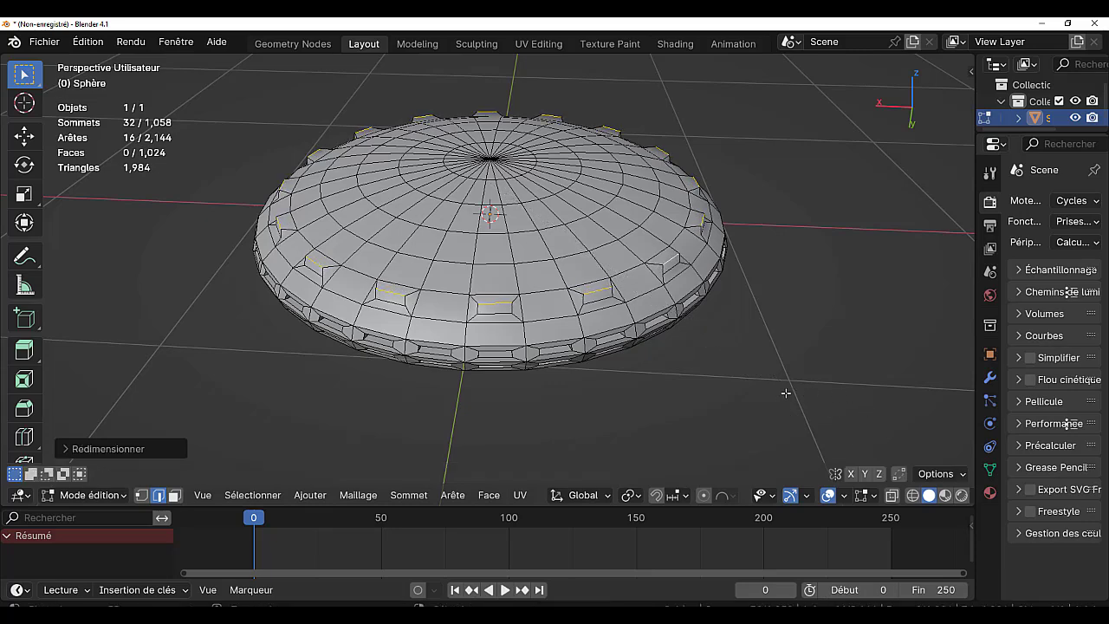
{"action": "middle_click_drag", "start_coordinate": [787, 394], "coordinate": [676, 360]}
{"action": "scroll", "coordinate": [608, 303], "scroll_direction": "up", "scroll_amount": 2}
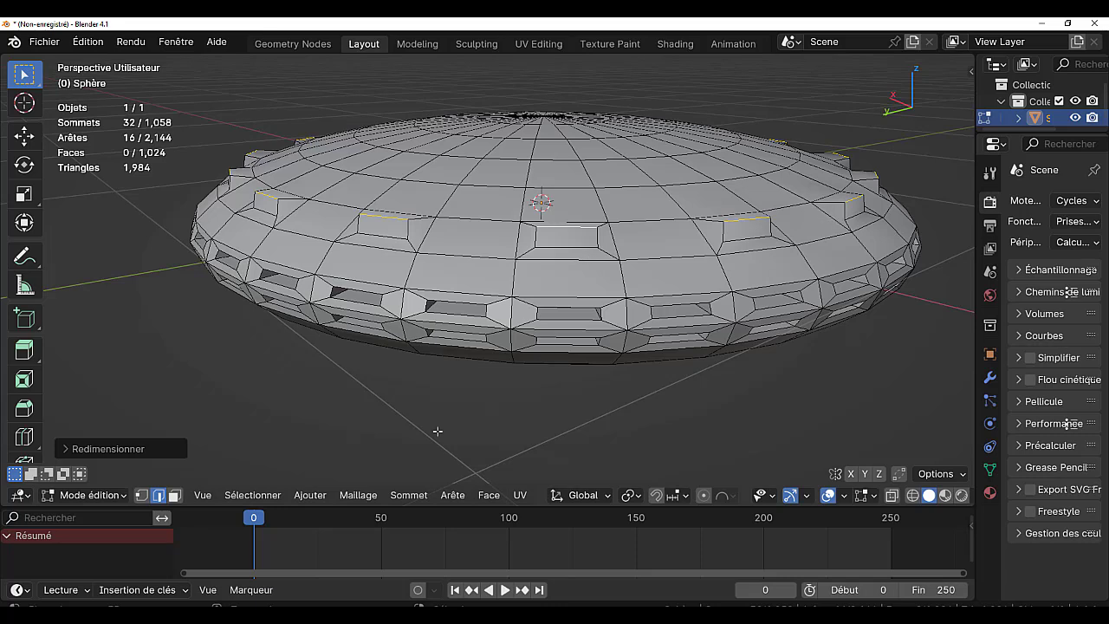
Pick one window face in face mode and select all faces of similar area.
{"action": "left_click", "coordinate": [174, 494]}
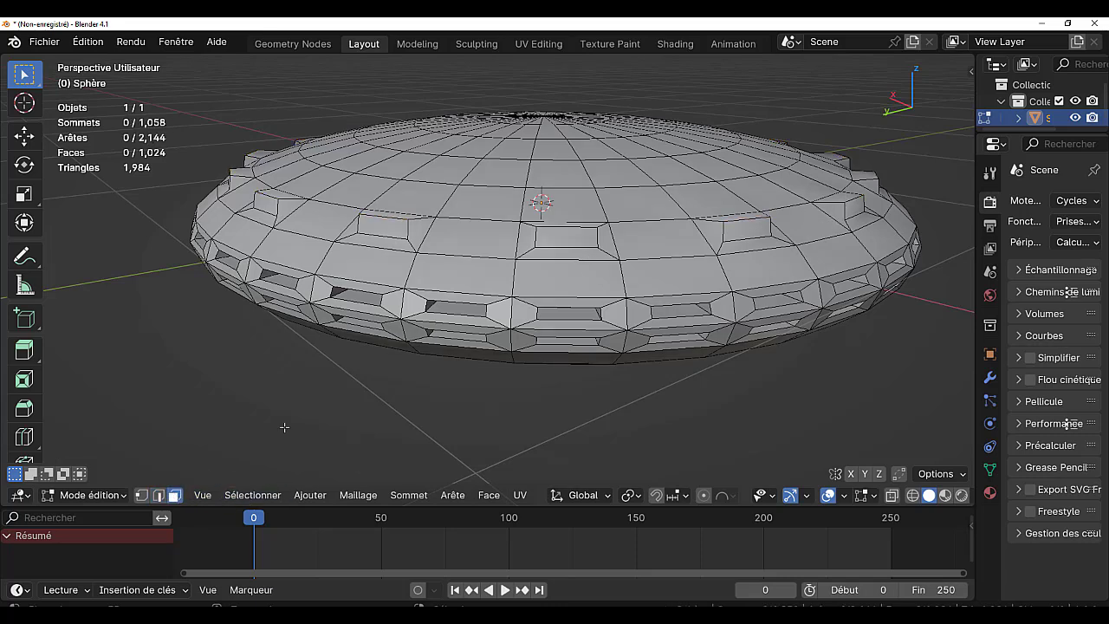
{"action": "left_click", "coordinate": [563, 241]}
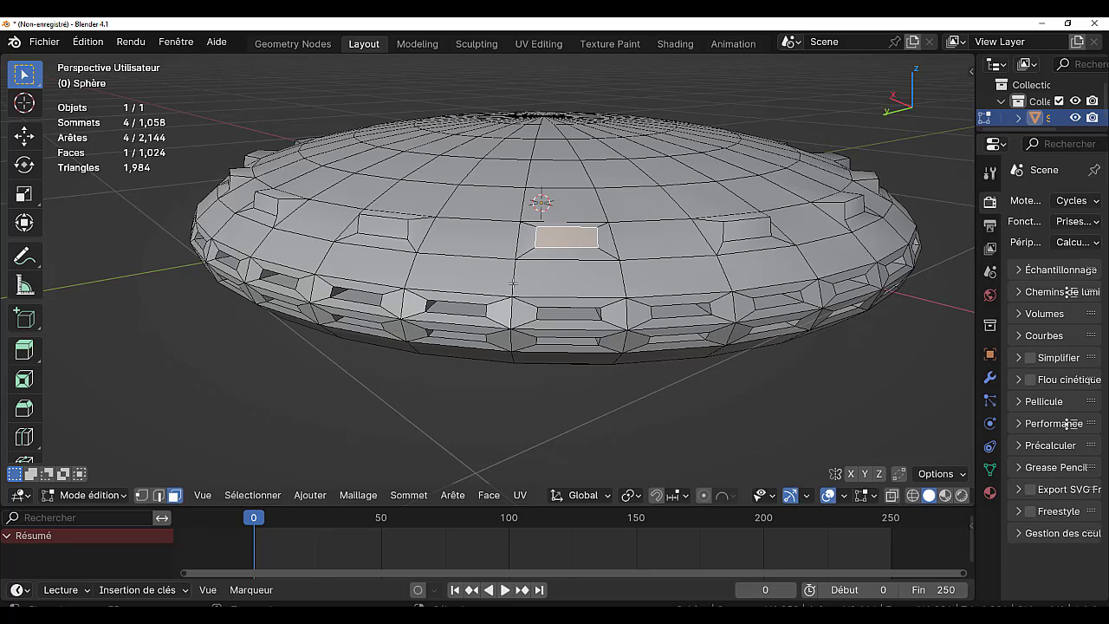
{"action": "left_click", "coordinate": [310, 496]}
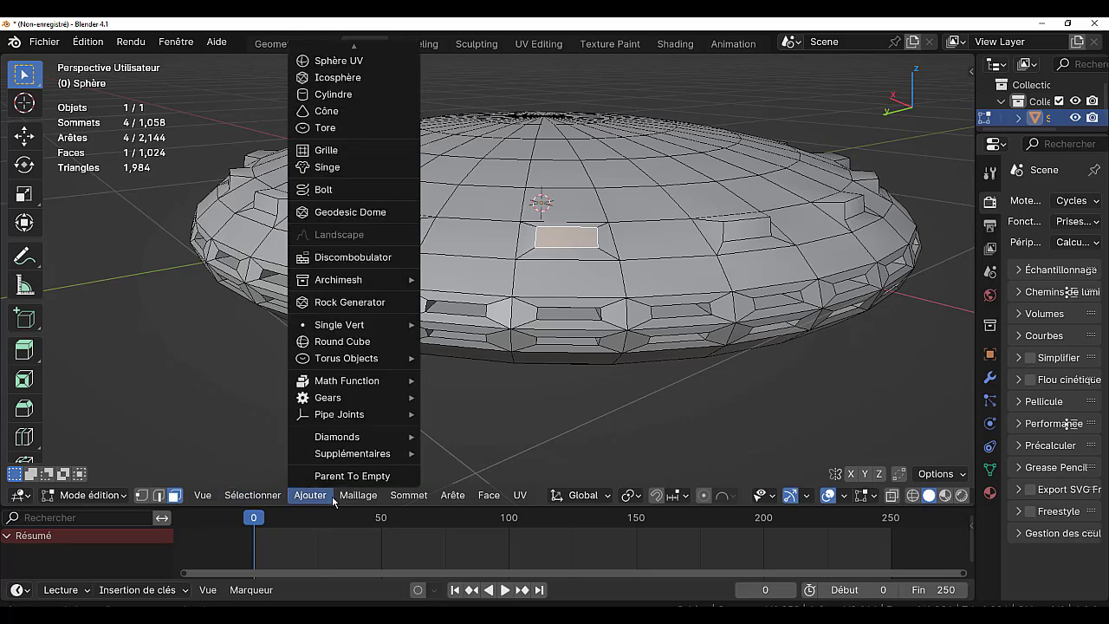
{"action": "left_click", "coordinate": [250, 495]}
{"action": "mouse_move", "coordinate": [296, 308]}
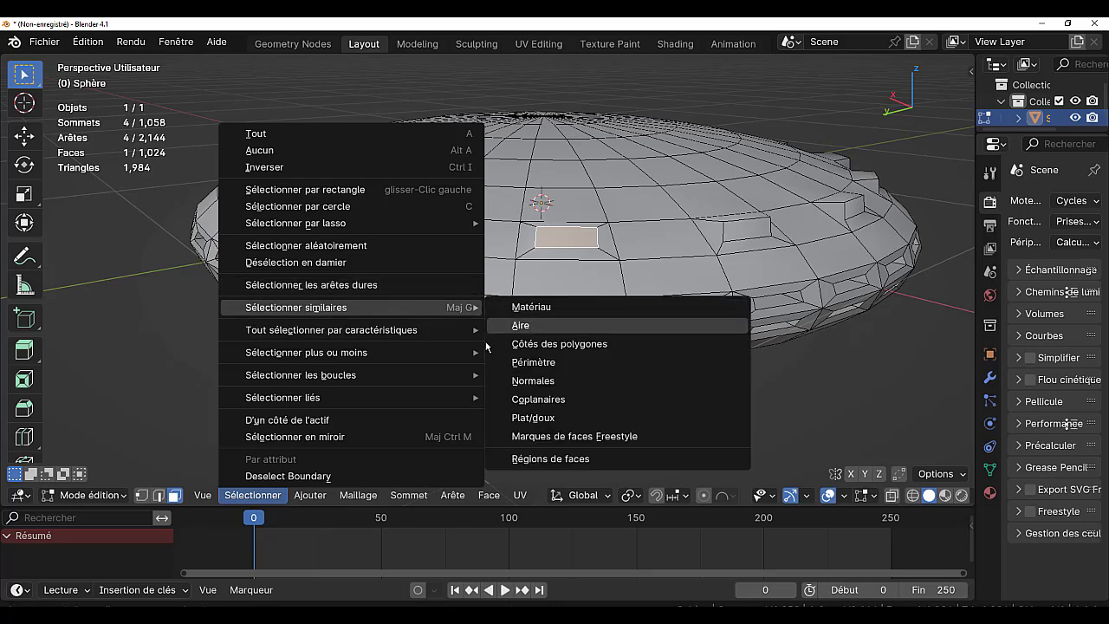
{"action": "left_click", "coordinate": [533, 363]}
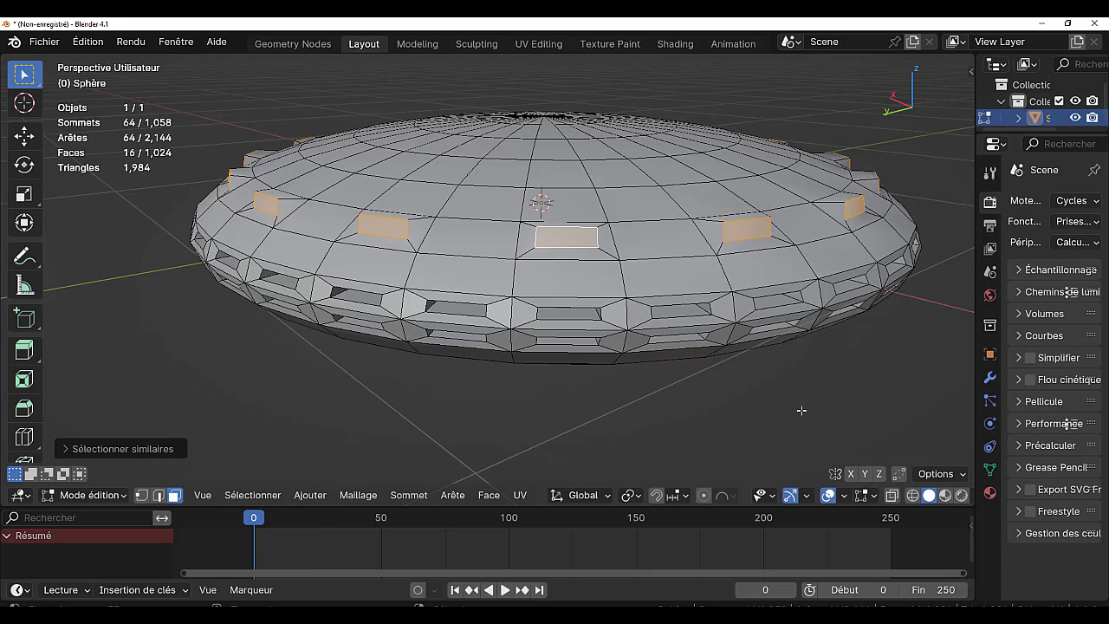
Inset the 16 window faces, then extrude and shrink them slightly to recess them.
{"action": "key", "text": "i"}
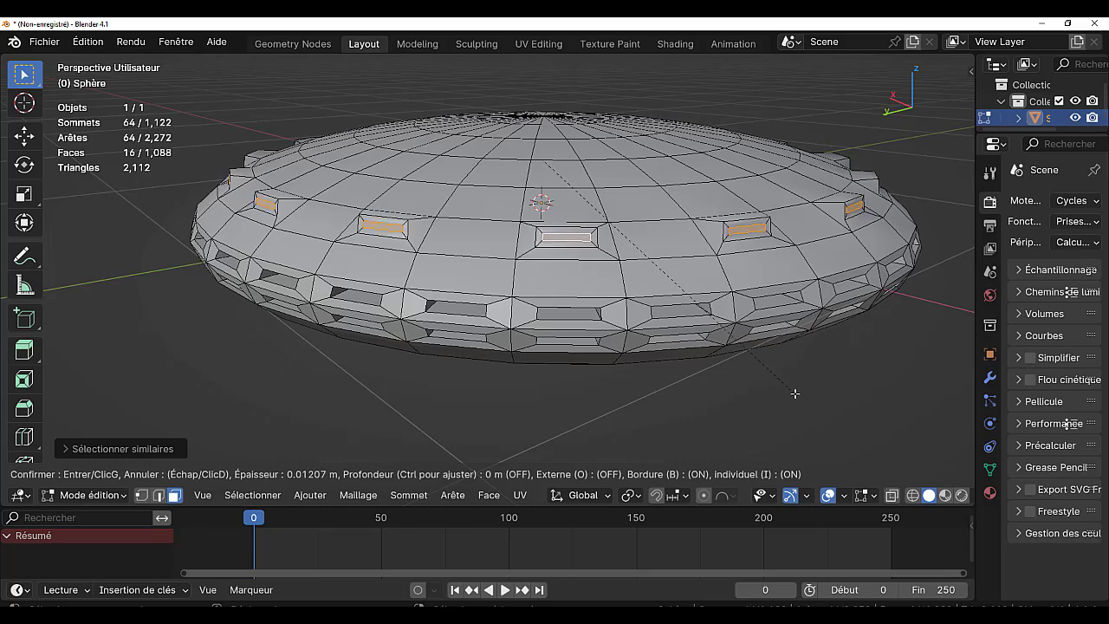
{"action": "left_click", "coordinate": [799, 396]}
{"action": "middle_click_drag", "start_coordinate": [753, 393], "coordinate": [821, 405]}
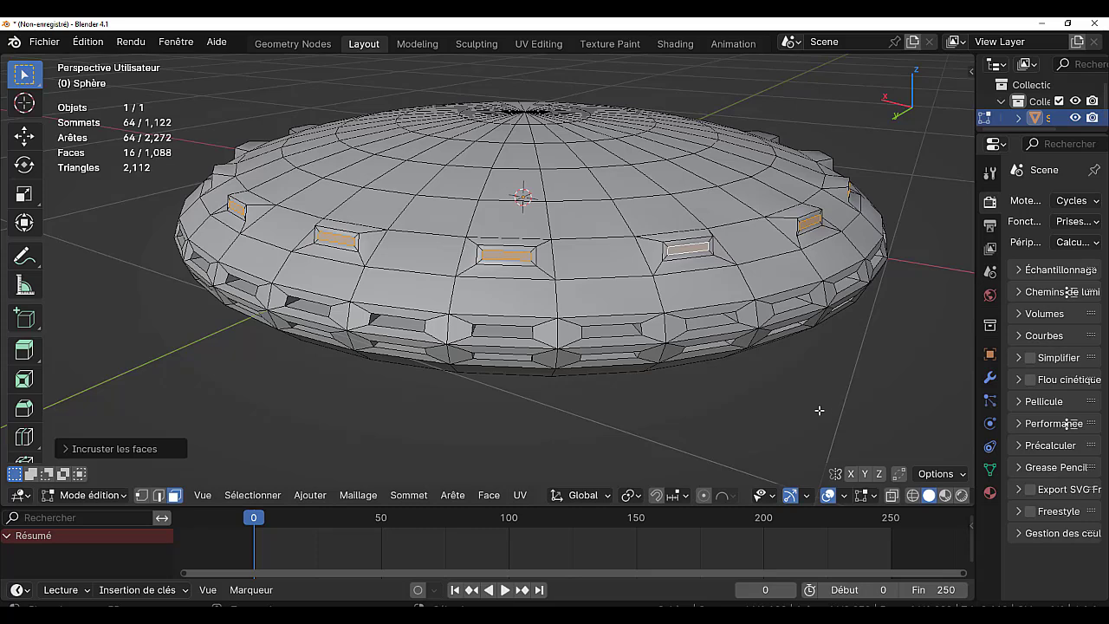
{"action": "key", "text": "e"}
{"action": "key", "text": "s"}
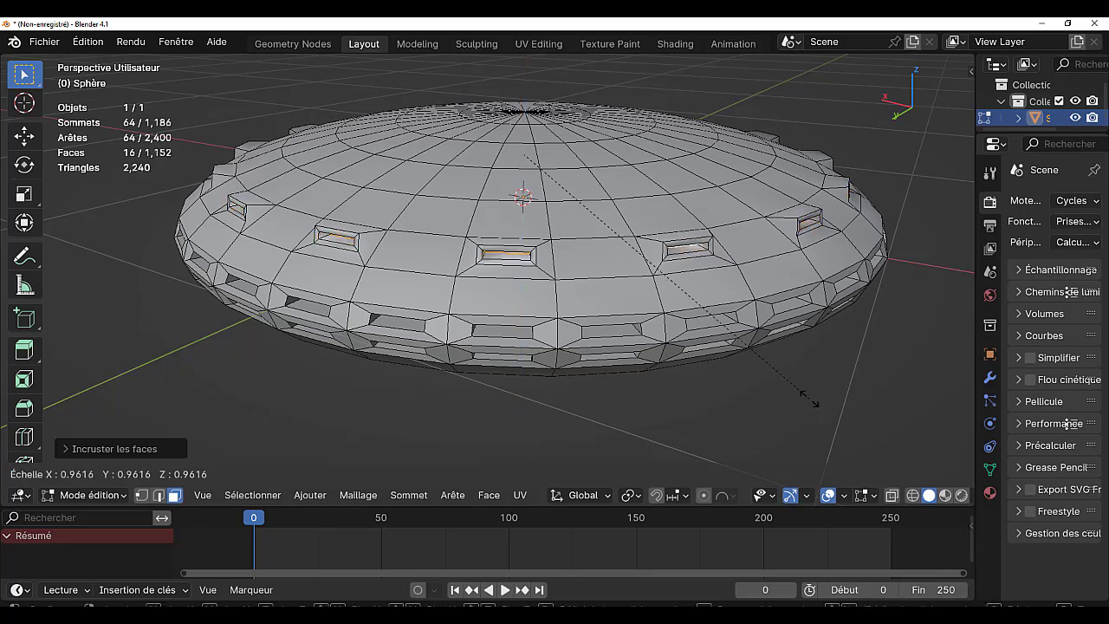
{"action": "left_click", "coordinate": [805, 397]}
{"action": "middle_click_drag", "start_coordinate": [805, 397], "coordinate": [785, 364]}
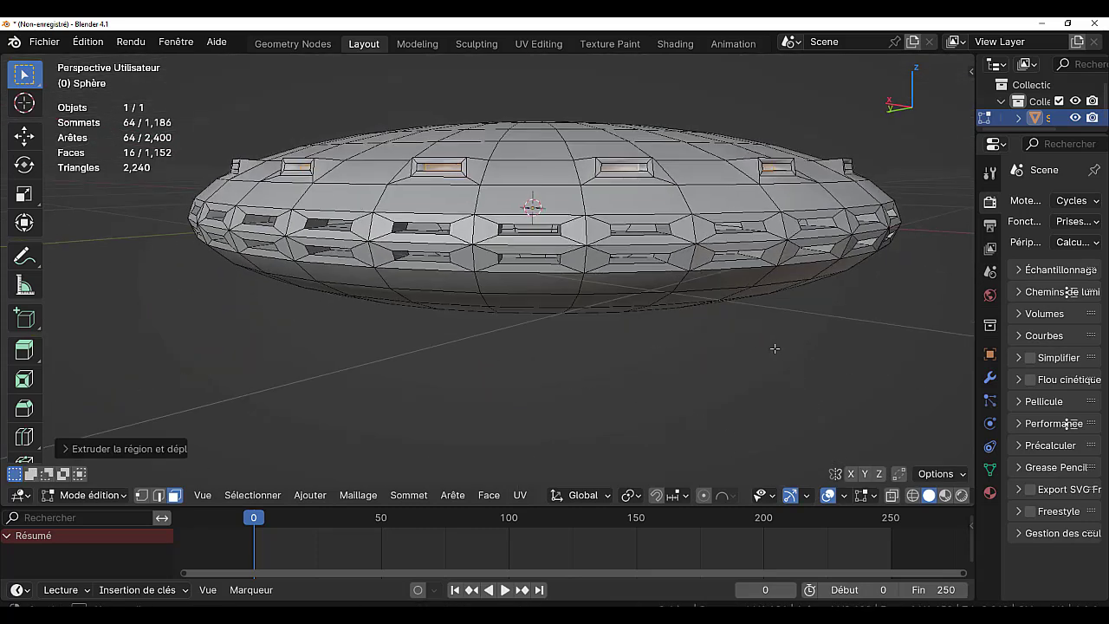
Delete the window faces to leave open recesses in the saucer top.
{"action": "key", "text": "x"}
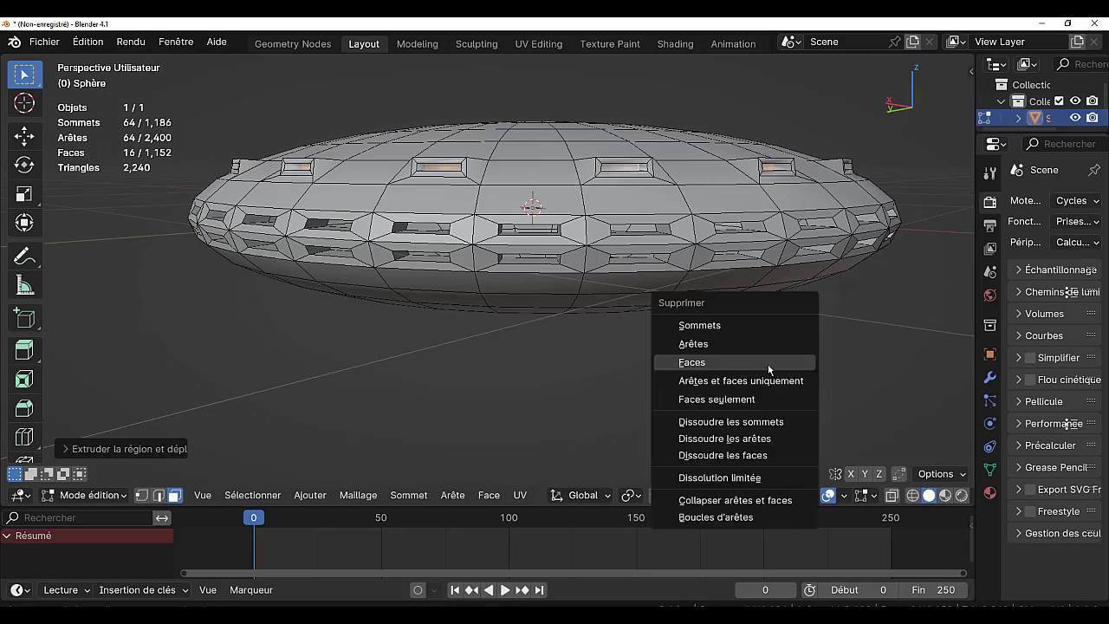
{"action": "left_click", "coordinate": [759, 371]}
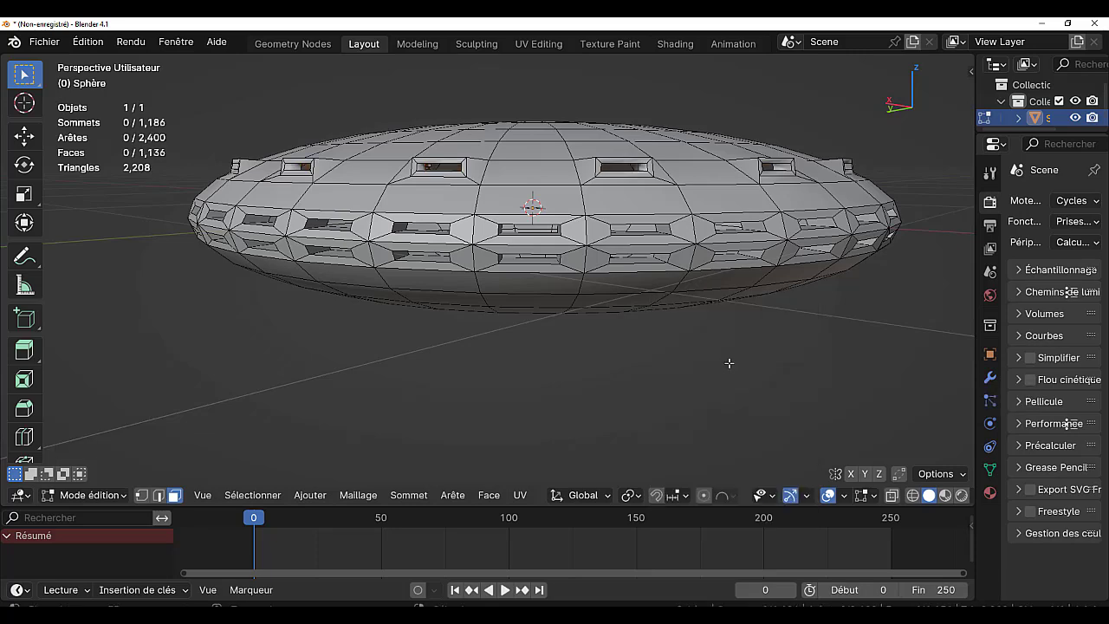
{"action": "mouse_move", "coordinate": [728, 362]}
{"action": "middle_mouse_down"}
{"action": "mouse_move", "coordinate": [751, 373]}
{"action": "mouse_move", "coordinate": [745, 382]}
{"action": "middle_mouse_up"}
Switch between Object and Edit Mode and orbit to inspect the 16 upper-ring window openings.
{"action": "key", "text": "Tab"}
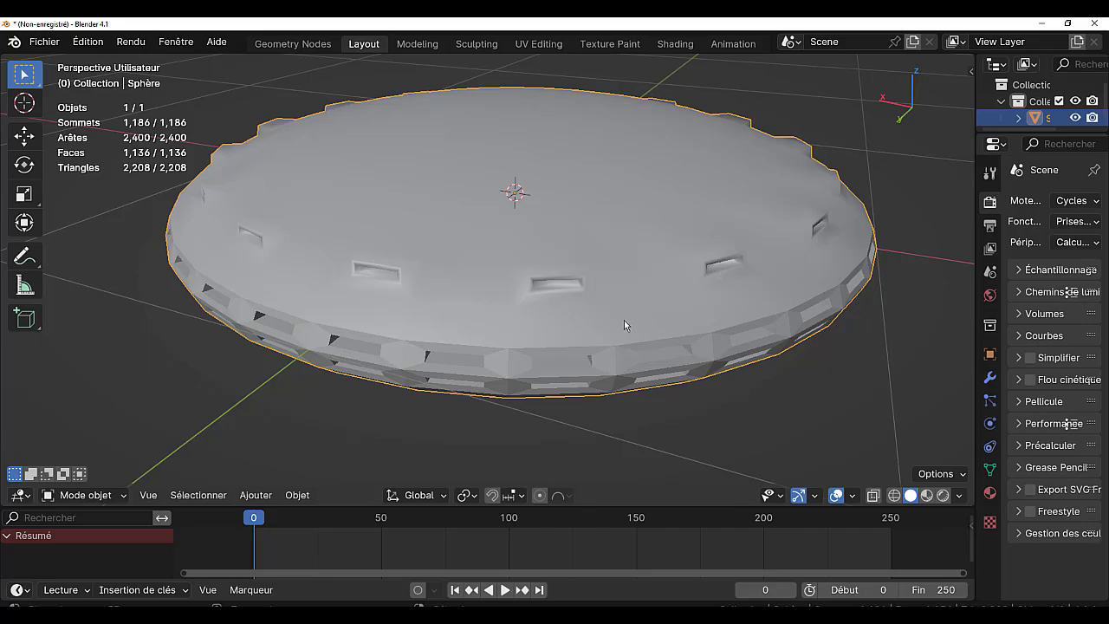
{"action": "key", "text": "Tab"}
{"action": "middle_click_drag", "start_coordinate": [641, 329], "coordinate": [574, 303]}
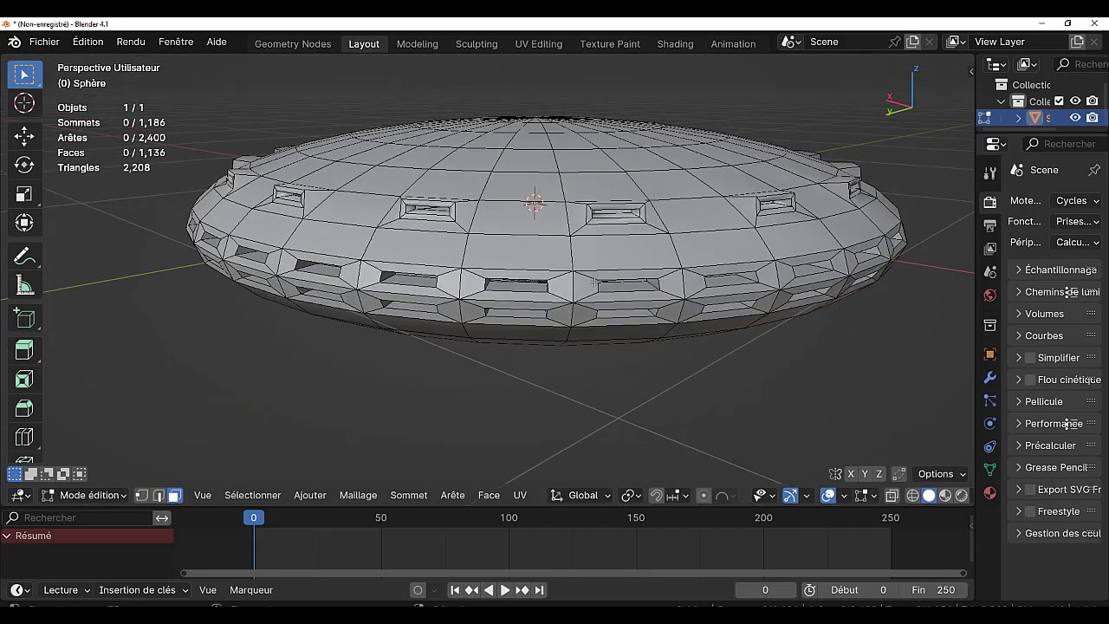
{"action": "scroll", "coordinate": [620, 258], "scroll_direction": "up", "scroll_amount": 3}
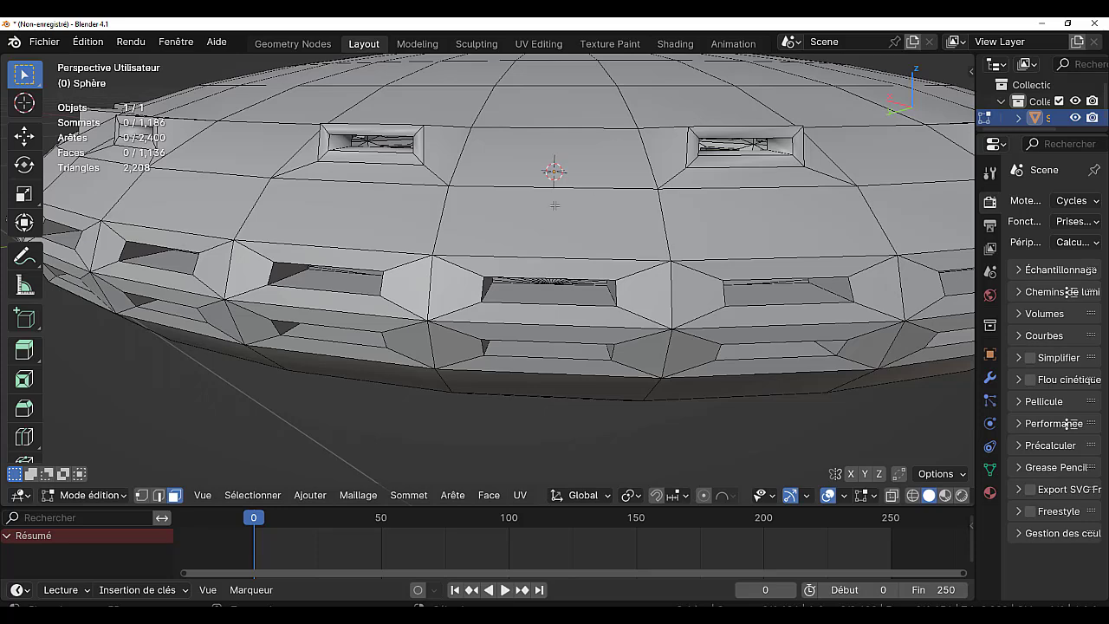
{"action": "key", "text": "Tab"}
{"action": "key", "text": "Tab"}
{"action": "scroll", "coordinate": [517, 224], "scroll_direction": "down", "scroll_amount": 3}
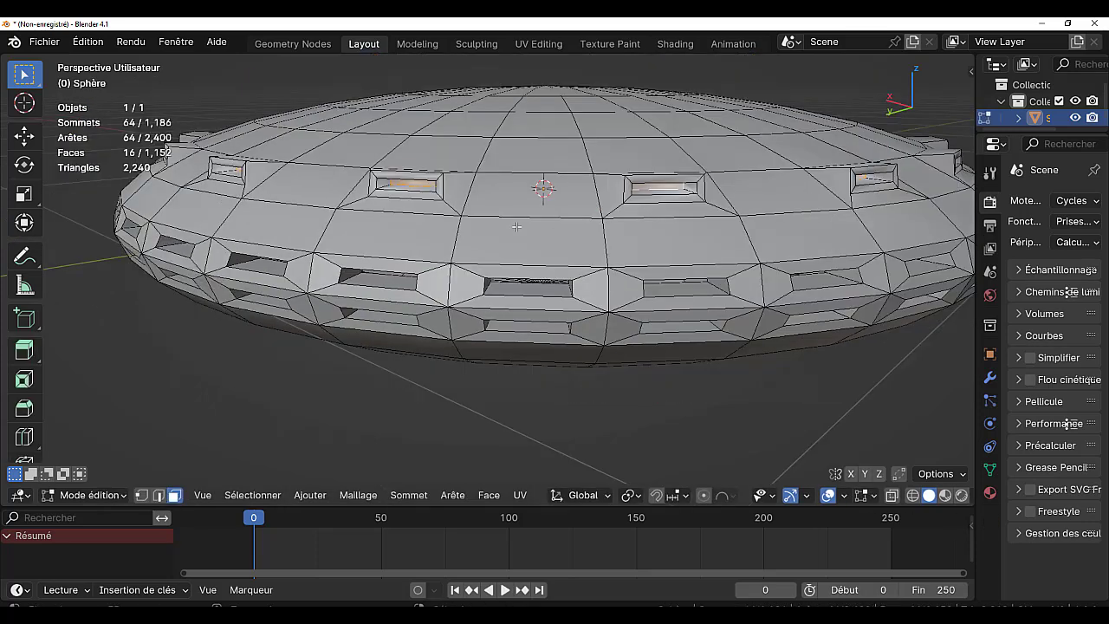
{"action": "middle_click_drag", "start_coordinate": [516, 226], "coordinate": [539, 229]}
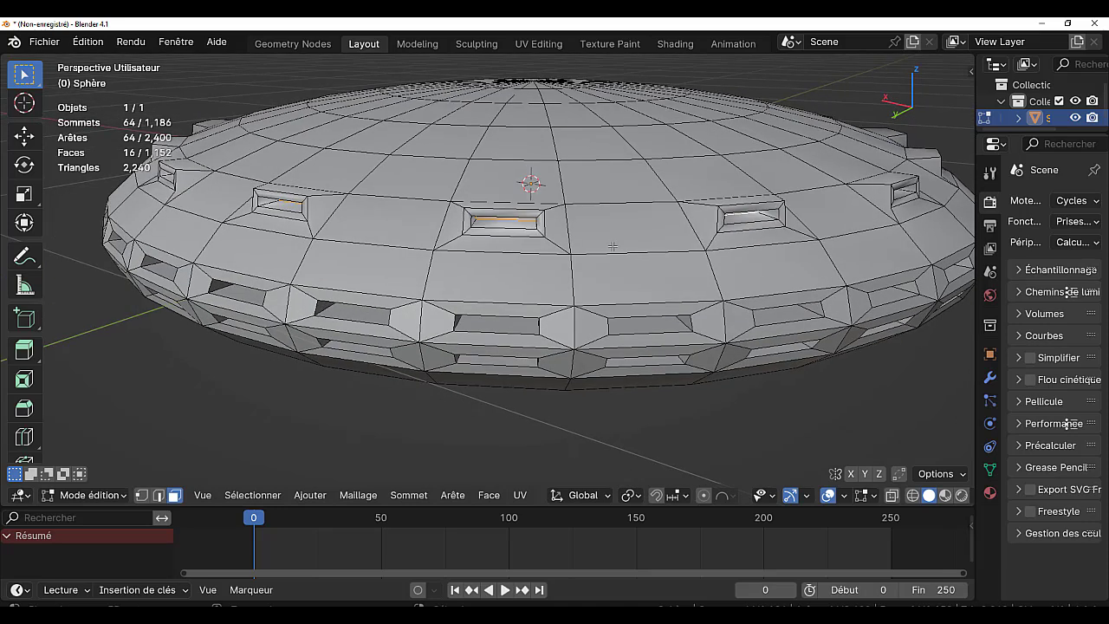
Grow the selection twice around the windows and flat-shade the window recess faces.
{"action": "key", "text": "ctrl+KP_Add"}
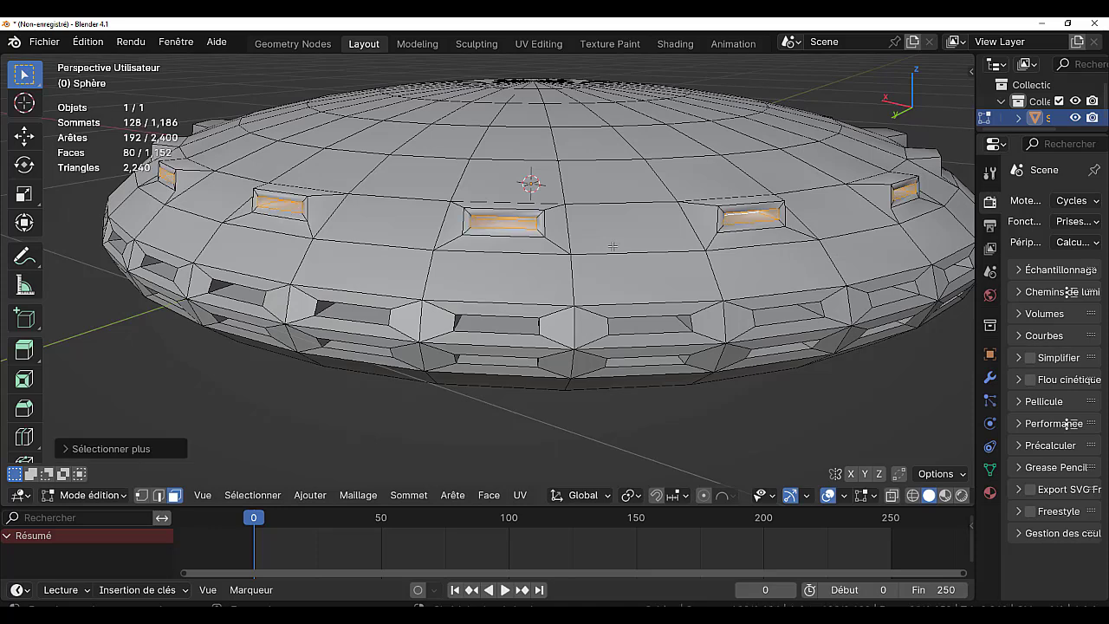
{"action": "key", "text": "ctrl+KP_Add"}
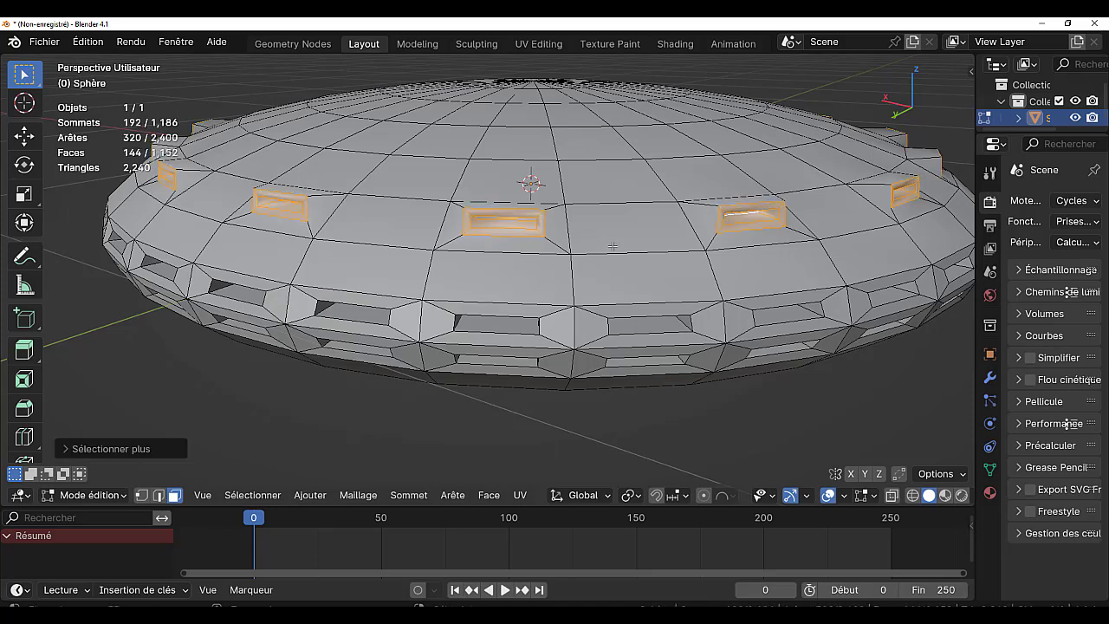
{"action": "left_click", "coordinate": [490, 496]}
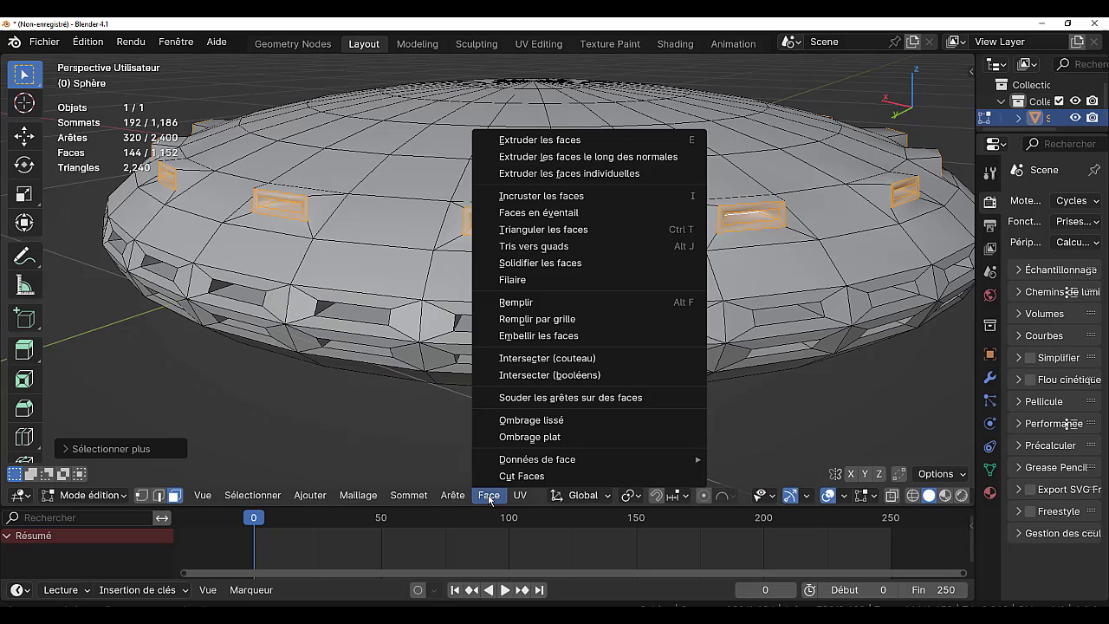
{"action": "left_click", "coordinate": [532, 438]}
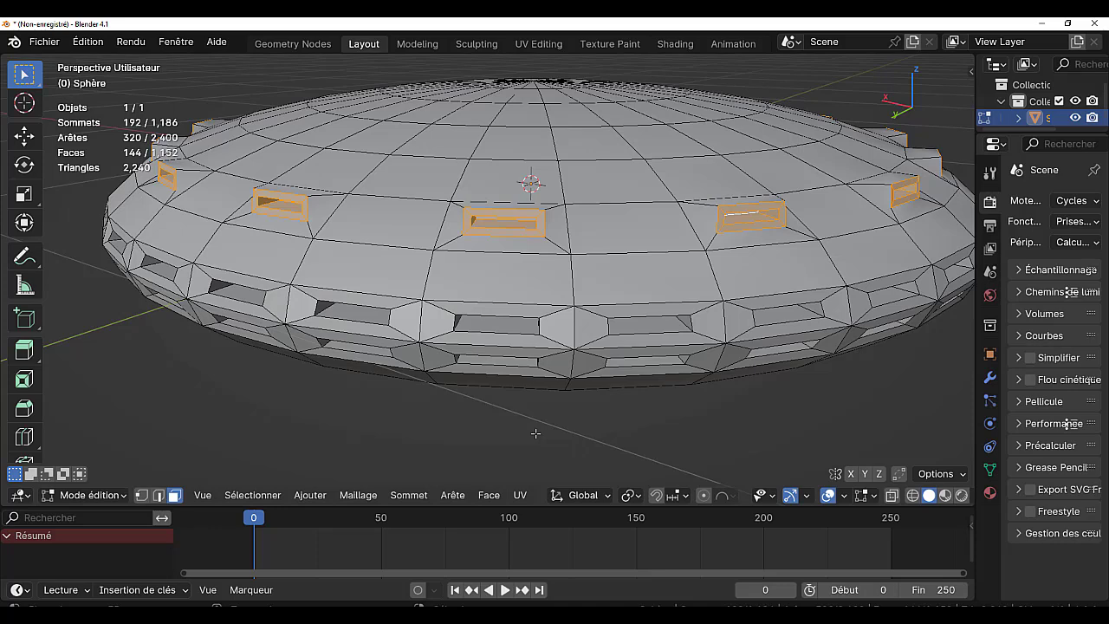
Shrink the selection back to the window panes and delete those faces.
{"action": "key", "text": "ctrl+KP_Subtract"}
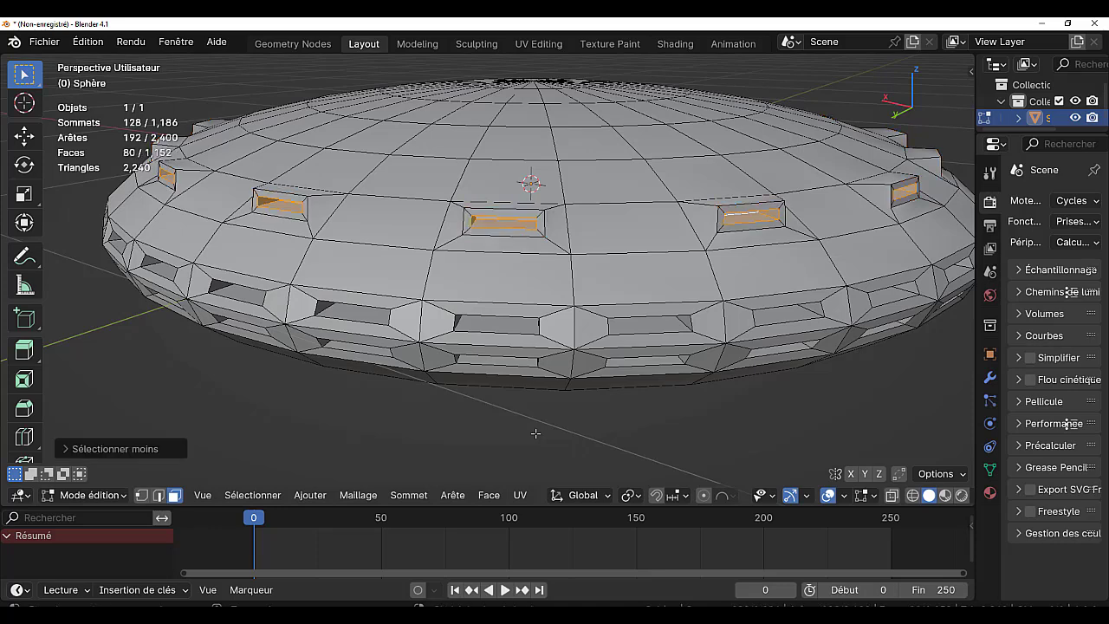
{"action": "key", "text": "ctrl+KP_Subtract"}
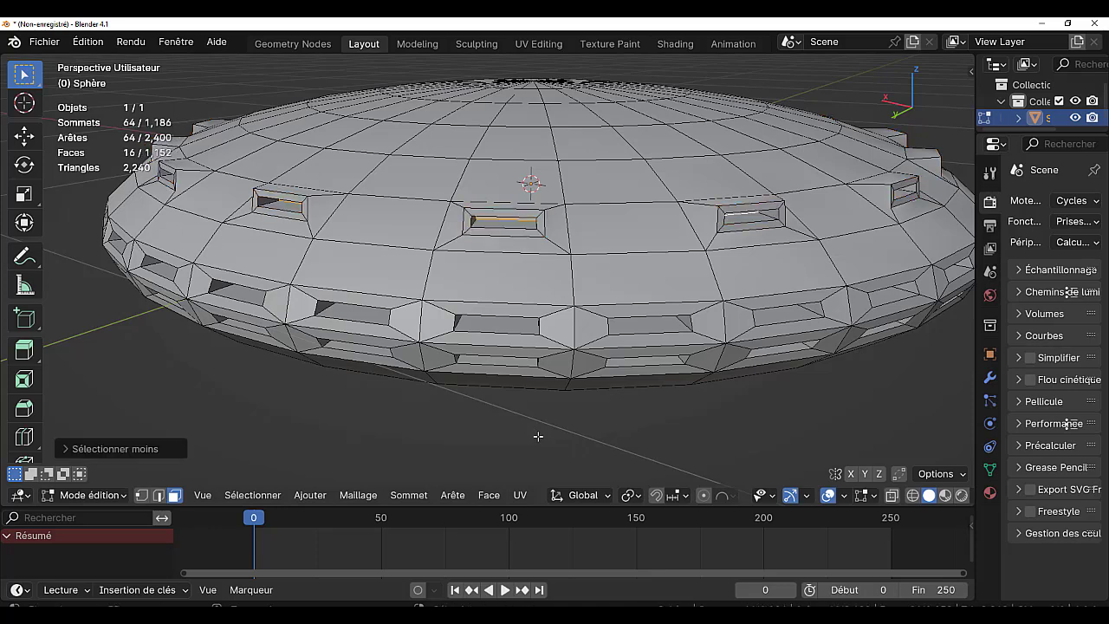
{"action": "key", "text": "x"}
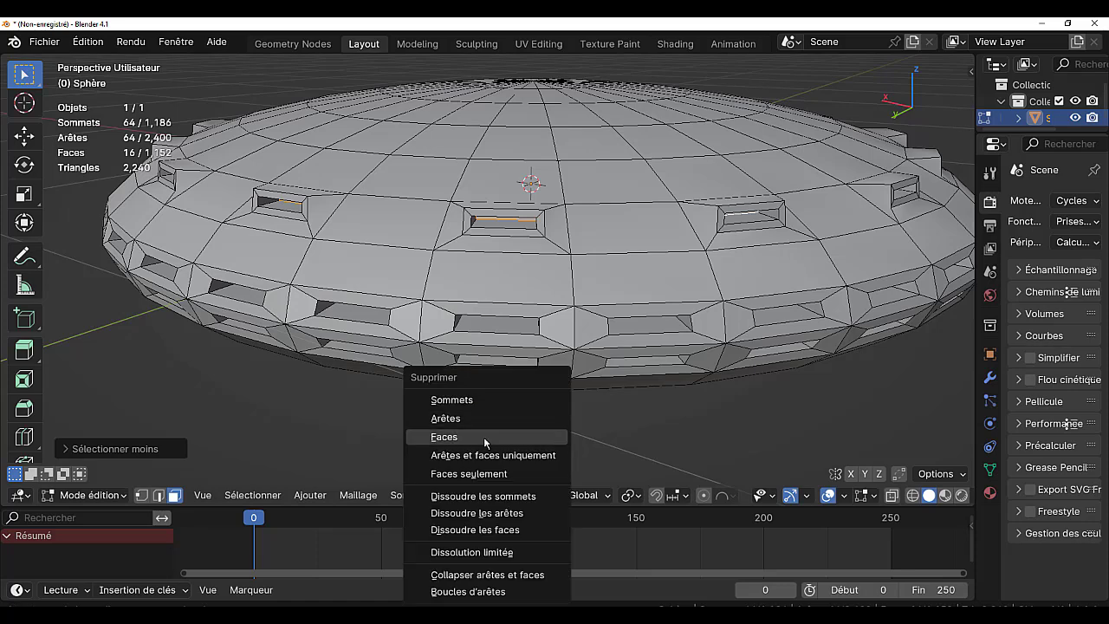
{"action": "left_click", "coordinate": [483, 437]}
Check the result in Object Mode, then undo to restore the 16 window faces.
{"action": "key", "text": "Tab"}
{"action": "scroll", "coordinate": [554, 404], "scroll_direction": "up", "scroll_amount": 4}
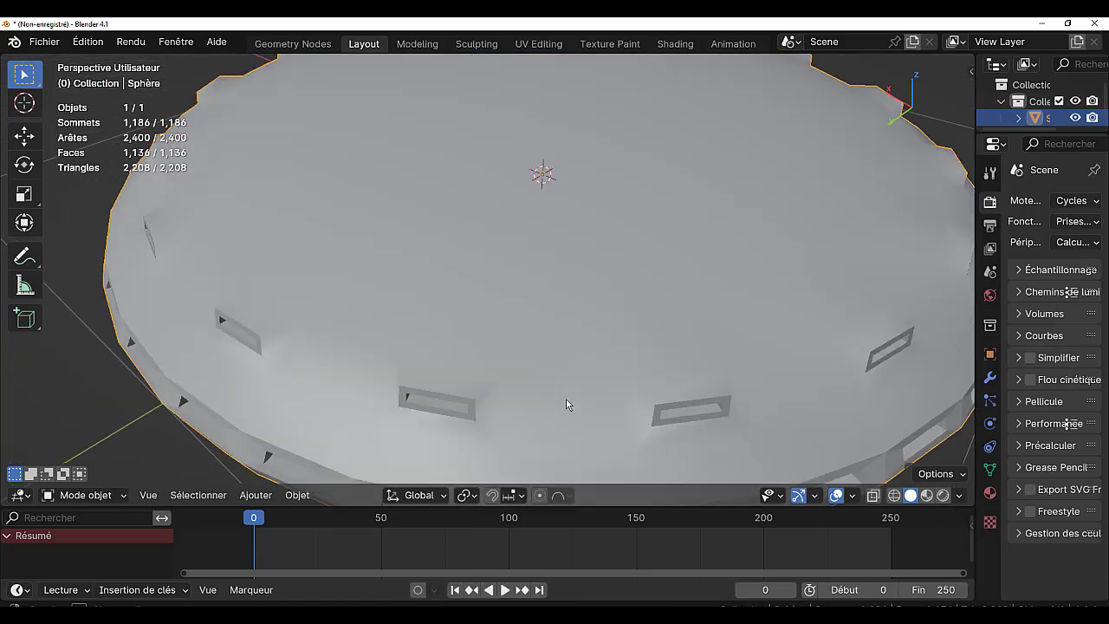
{"action": "scroll", "coordinate": [566, 416], "scroll_direction": "down", "scroll_amount": 1}
{"action": "scroll", "coordinate": [572, 398], "scroll_direction": "down", "scroll_amount": 3}
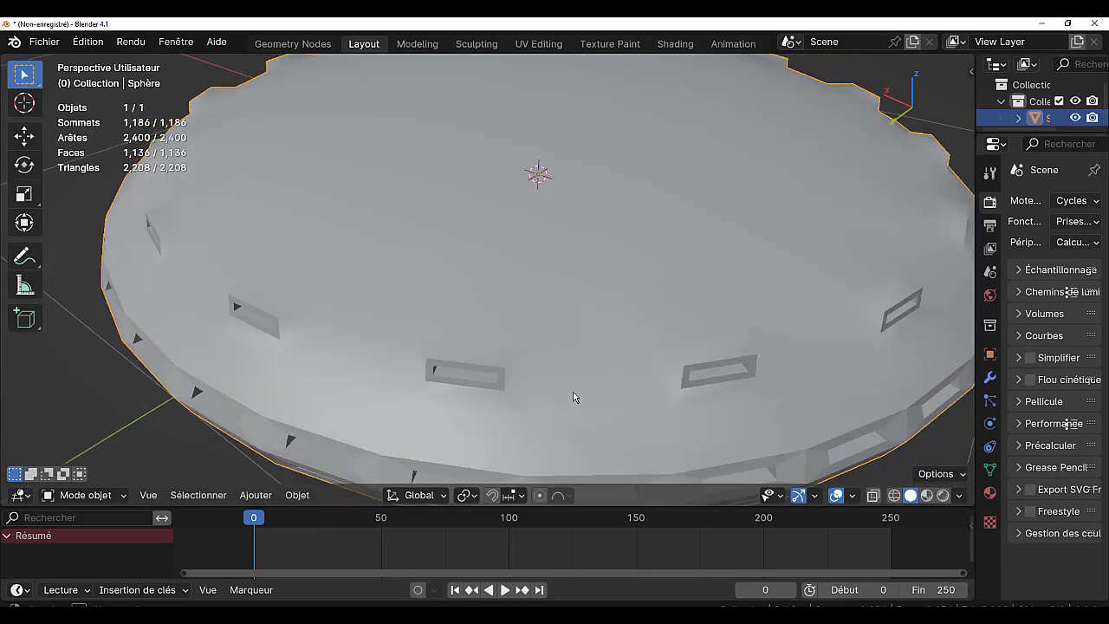
{"action": "scroll", "coordinate": [598, 387], "scroll_direction": "down", "scroll_amount": 1}
{"action": "key", "text": "Tab"}
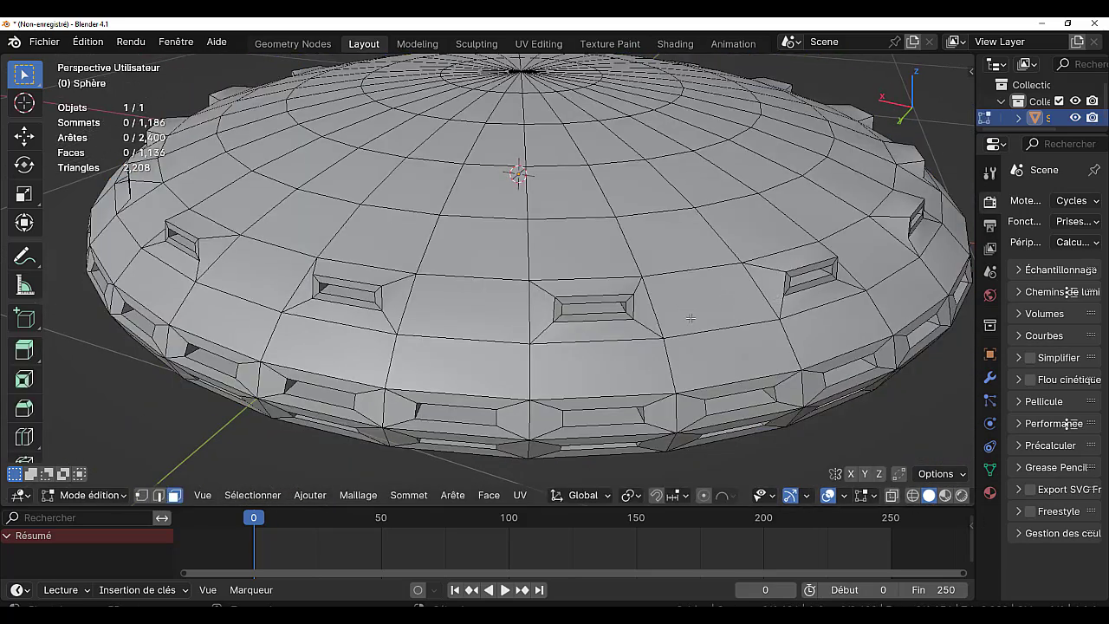
{"action": "middle_click_drag", "start_coordinate": [697, 316], "coordinate": [658, 264]}
{"action": "key", "text": "ctrl+z"}
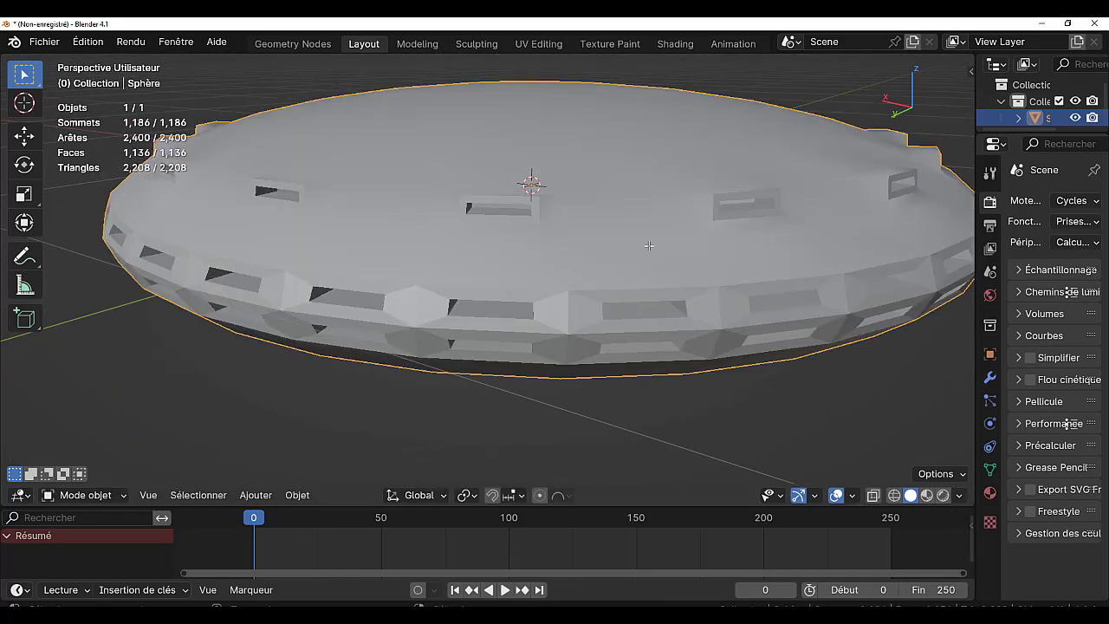
{"action": "key", "text": "ctrl+z"}
{"action": "key", "text": "ctrl+z"}
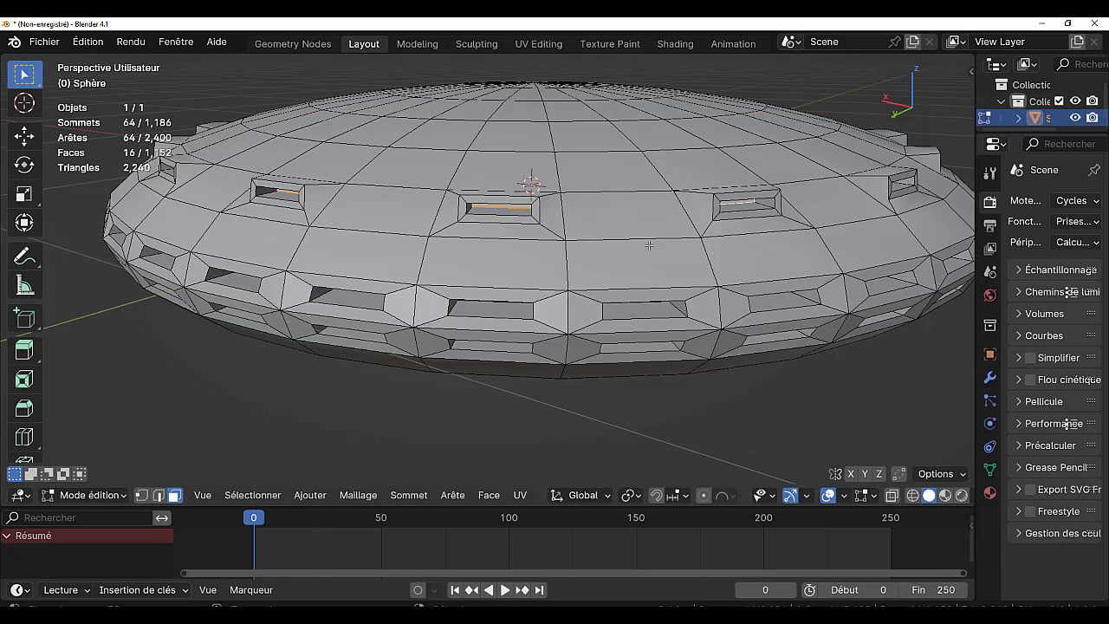
Grow the selection twice around each window and flat-shade those hull panels.
{"action": "key", "text": "ctrl+KP_Add"}
{"action": "key", "text": "ctrl+KP_Add"}
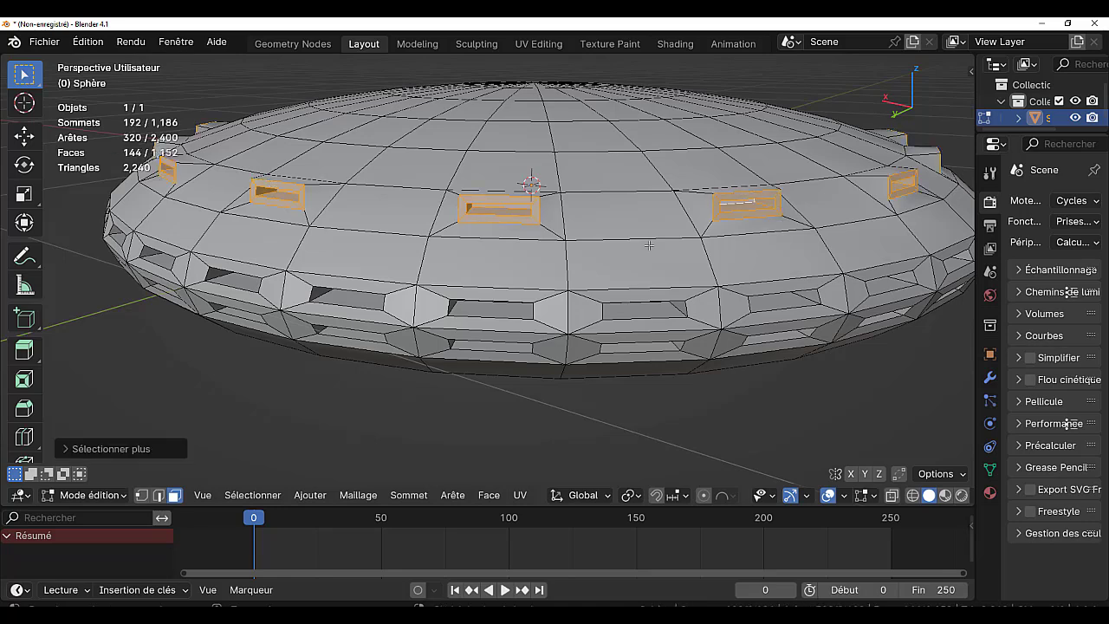
{"action": "key", "text": "ctrl+KP_Add"}
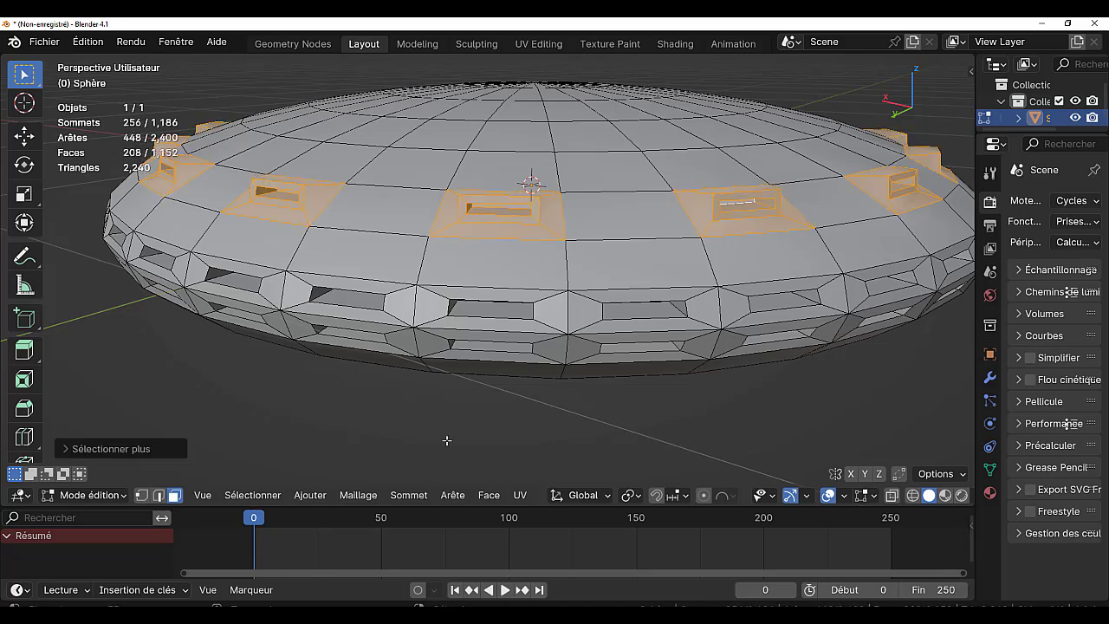
{"action": "left_click", "coordinate": [489, 495]}
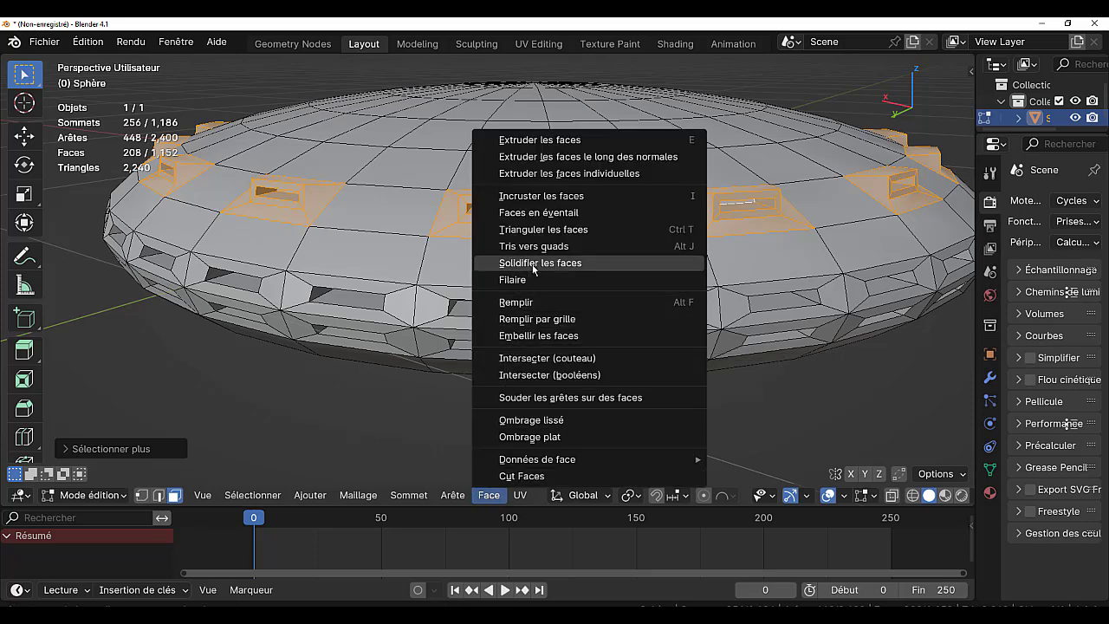
{"action": "left_click", "coordinate": [522, 438]}
Switch to Object Mode and orbit above the saucer to view the flat-shaded recesses.
{"action": "key", "text": "Tab"}
{"action": "scroll", "coordinate": [539, 436], "scroll_direction": "down", "scroll_amount": 3}
{"action": "scroll", "coordinate": [562, 407], "scroll_direction": "down", "scroll_amount": 3}
{"action": "scroll", "coordinate": [561, 407], "scroll_direction": "up", "scroll_amount": 2}
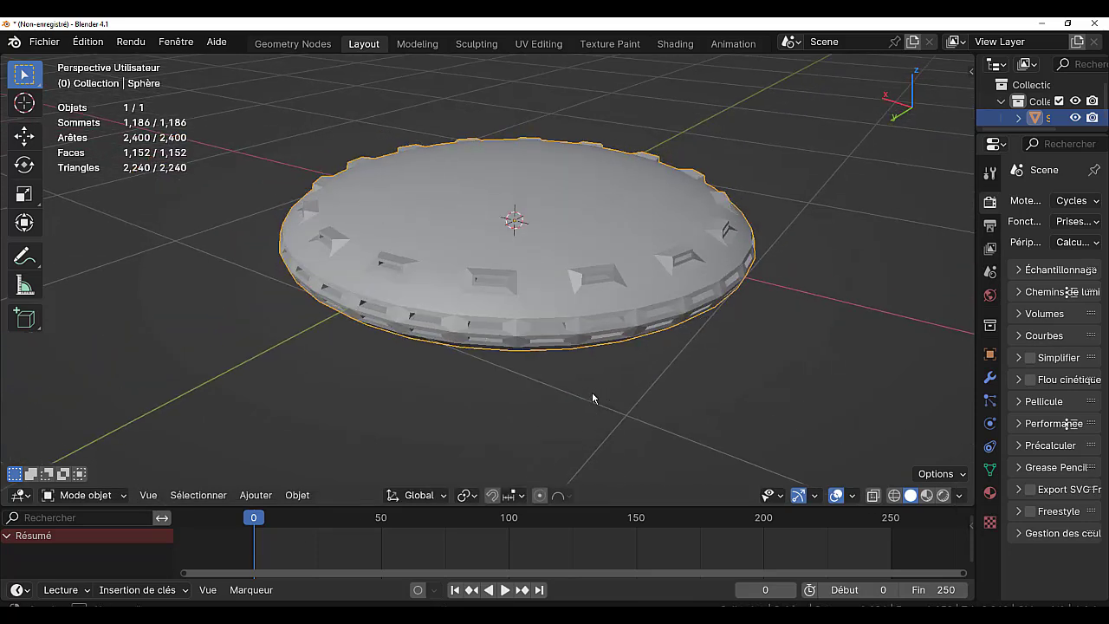
{"action": "mouse_move", "coordinate": [594, 391]}
{"action": "middle_mouse_down"}
{"action": "mouse_move", "coordinate": [597, 438]}
{"action": "mouse_move", "coordinate": [462, 425]}
{"action": "mouse_move", "coordinate": [523, 374]}
{"action": "middle_mouse_up"}
{"action": "scroll", "coordinate": [621, 397], "scroll_direction": "down", "scroll_amount": 1}
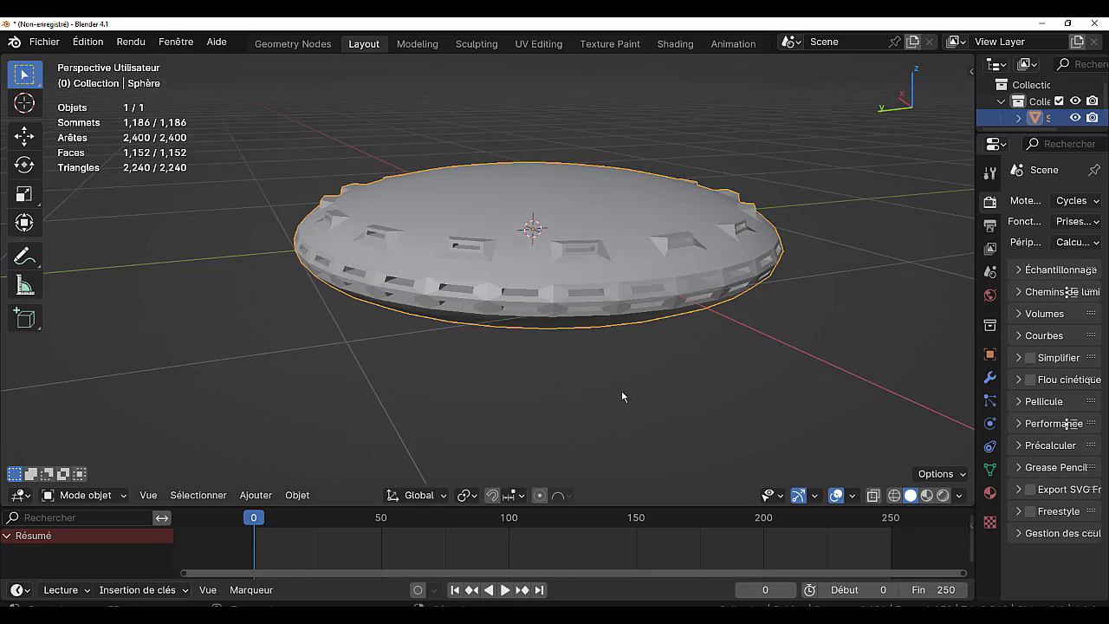
{"action": "key", "text": "KP_1"}
{"action": "mouse_move", "coordinate": [665, 344]}
{"action": "middle_mouse_down", "text": "shift"}
{"action": "mouse_move", "coordinate": [695, 410]}
{"action": "mouse_move", "coordinate": [685, 425]}
{"action": "middle_mouse_up", "text": "shift"}
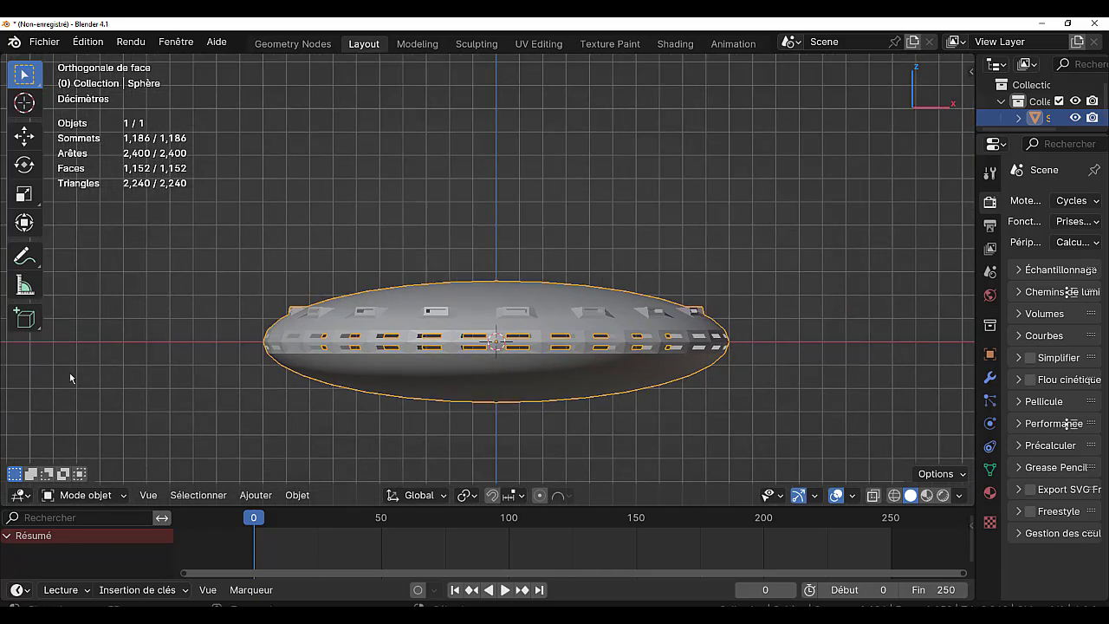
{"action": "right_click", "coordinate": [494, 167], "text": "shift"}
{"action": "key", "text": "ctrl+s"}
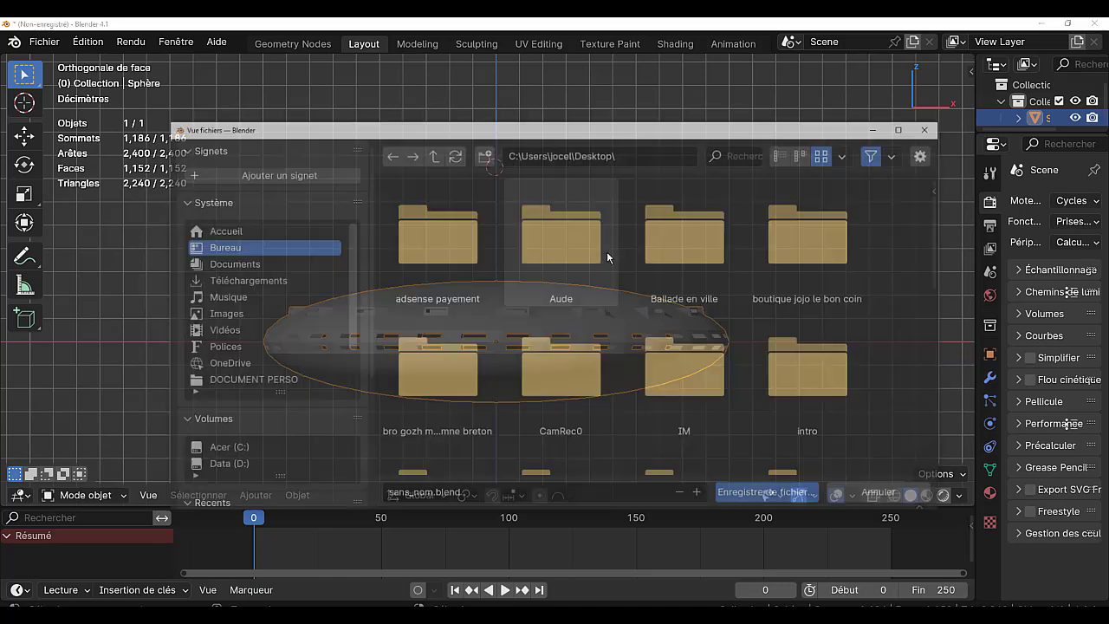
{"action": "left_click", "coordinate": [930, 128]}
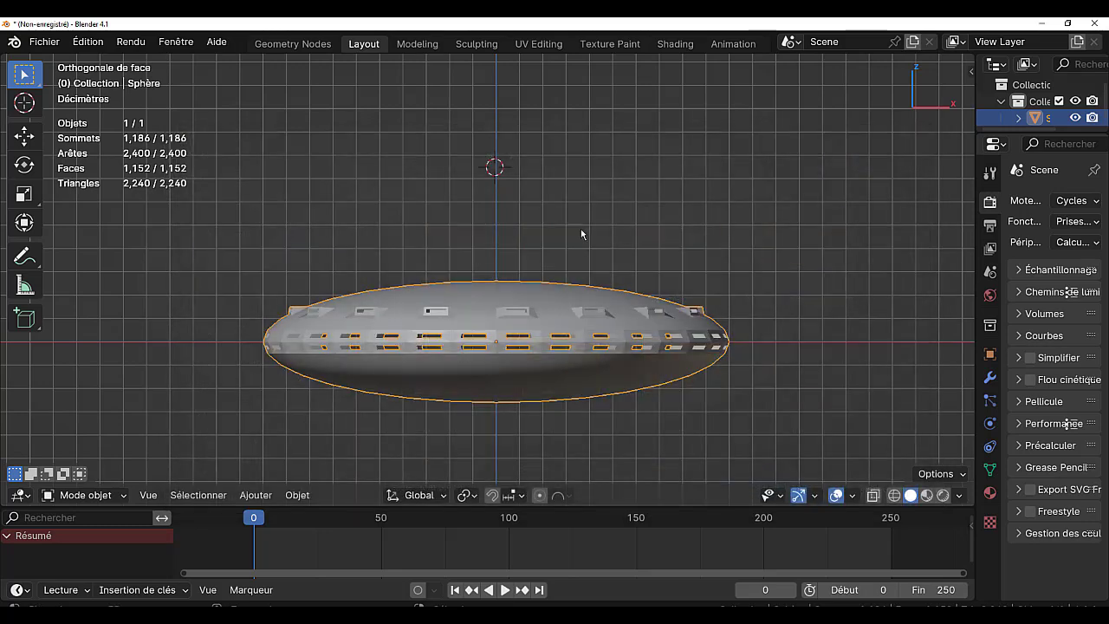
Snap the 3D cursor to the world origin, add a UV sphere there, and isolate it in local view.
{"action": "key", "text": "shift+s"}
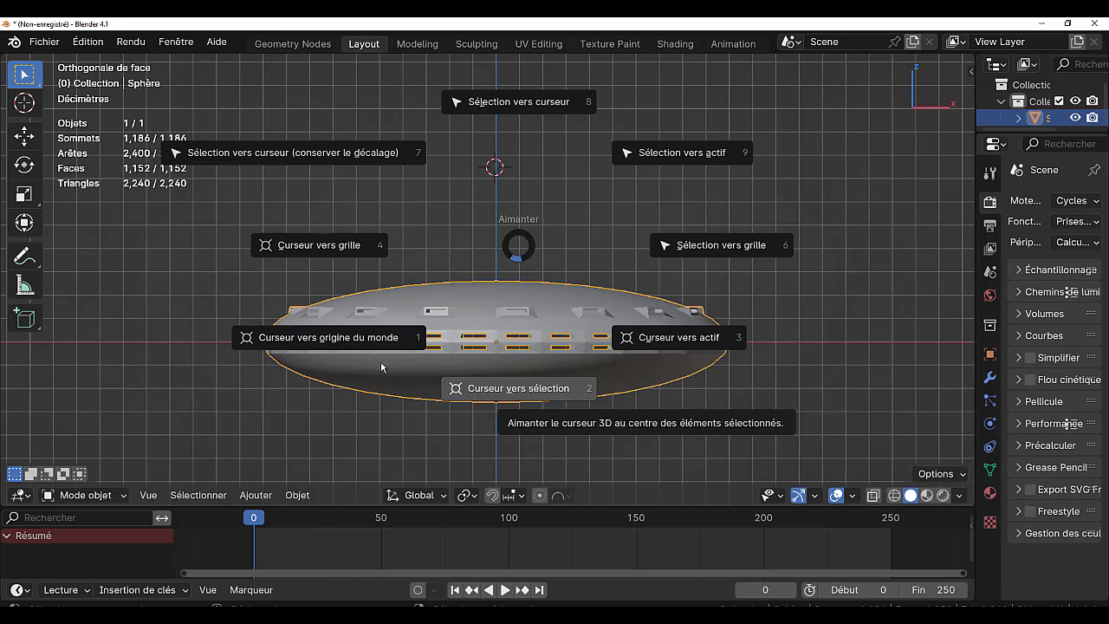
{"action": "left_click", "coordinate": [323, 344]}
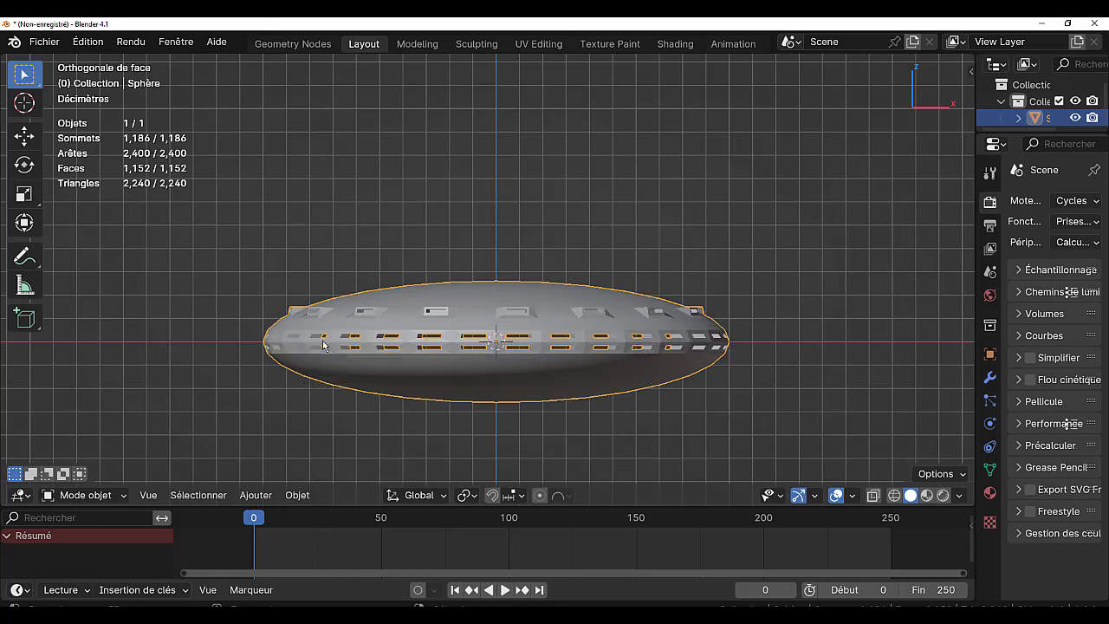
{"action": "left_click", "coordinate": [257, 496]}
{"action": "mouse_move", "coordinate": [279, 167]}
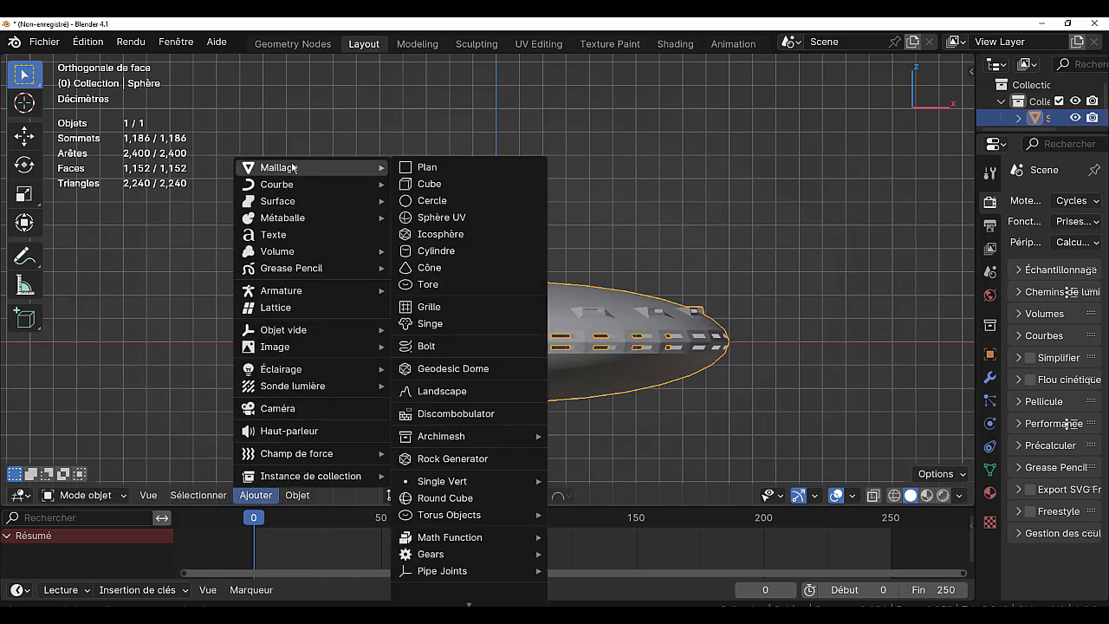
{"action": "left_click", "coordinate": [438, 218]}
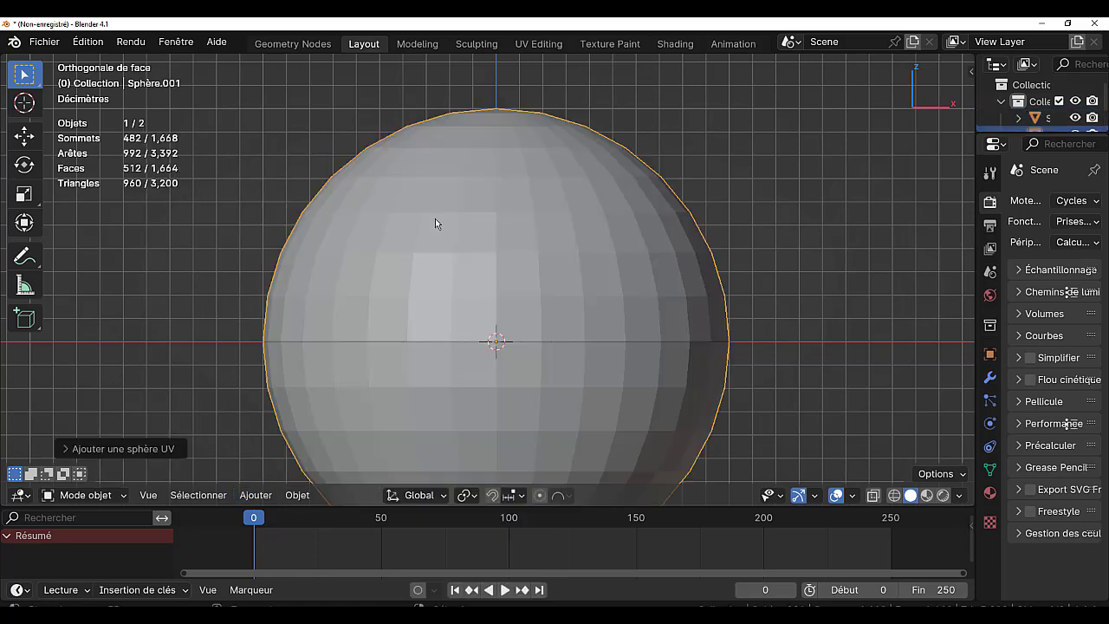
{"action": "scroll", "coordinate": [823, 308], "scroll_direction": "down", "scroll_amount": 2}
{"action": "scroll", "coordinate": [823, 308], "scroll_direction": "down", "scroll_amount": 1}
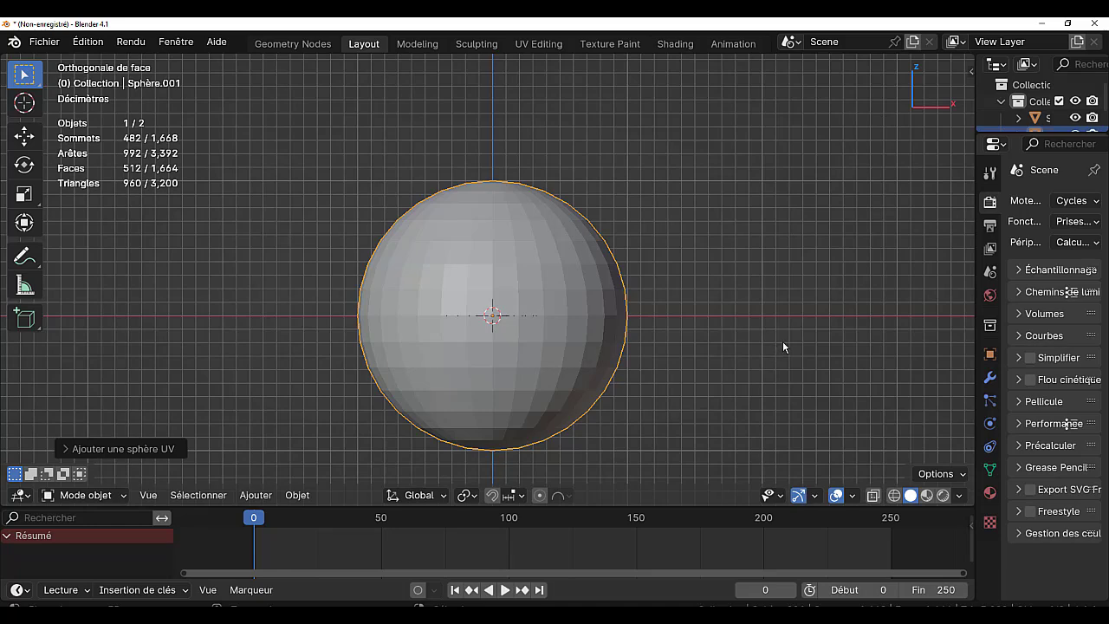
{"action": "key", "text": "KP_Divide"}
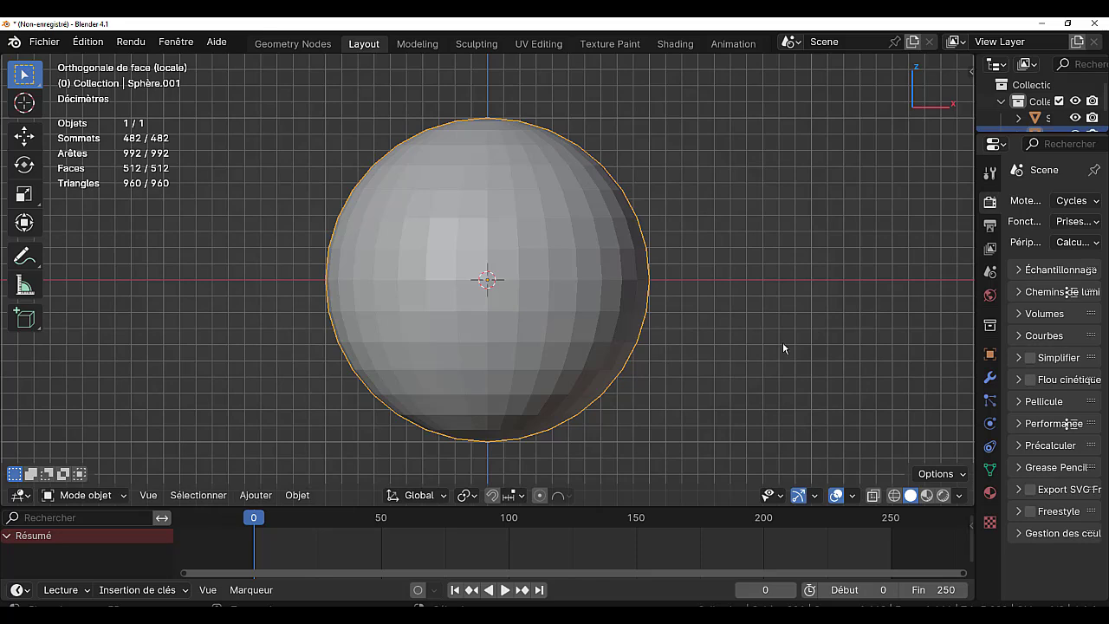
Toggle X-ray on and off, then scale the sphere's mesh to about 0.56 in Edit Mode.
{"action": "key", "text": "alt+z"}
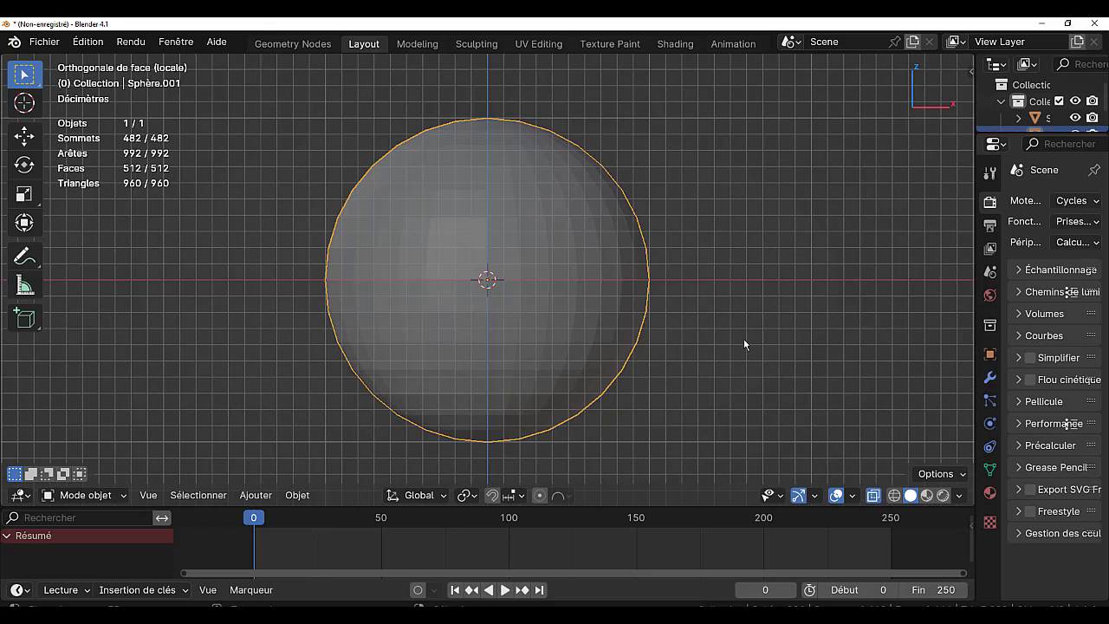
{"action": "key", "text": "alt+z"}
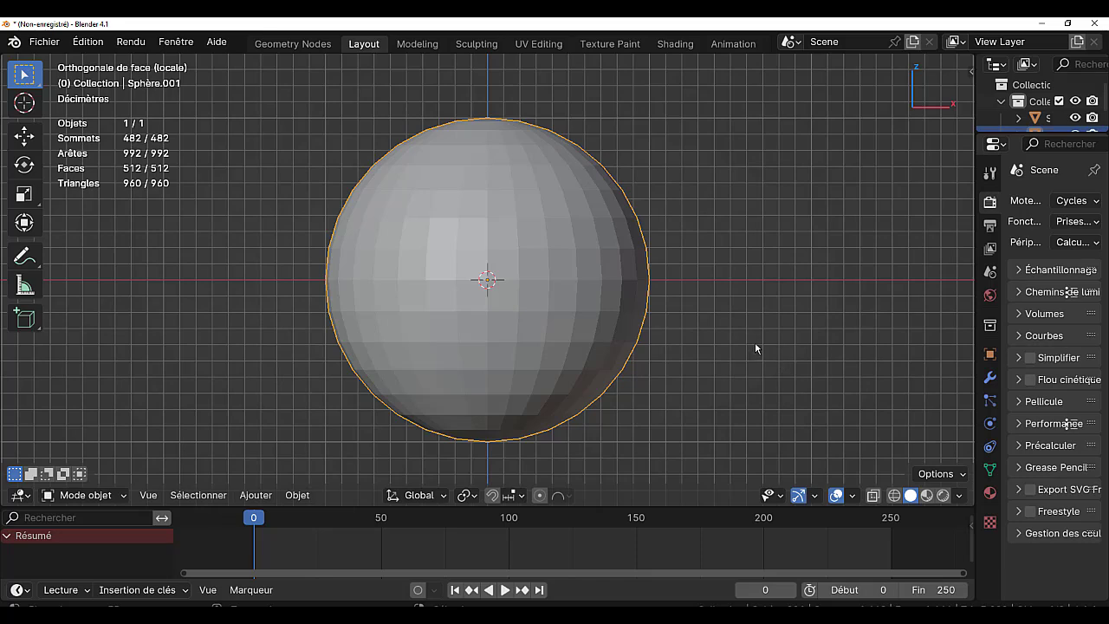
{"action": "key", "text": "Tab"}
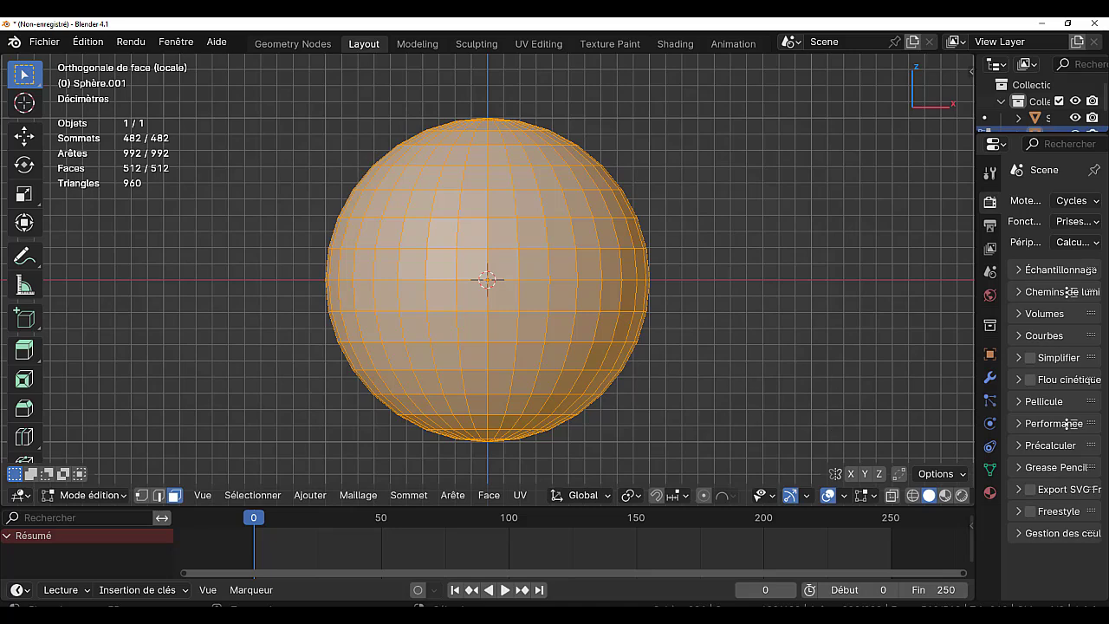
{"action": "key", "text": "s"}
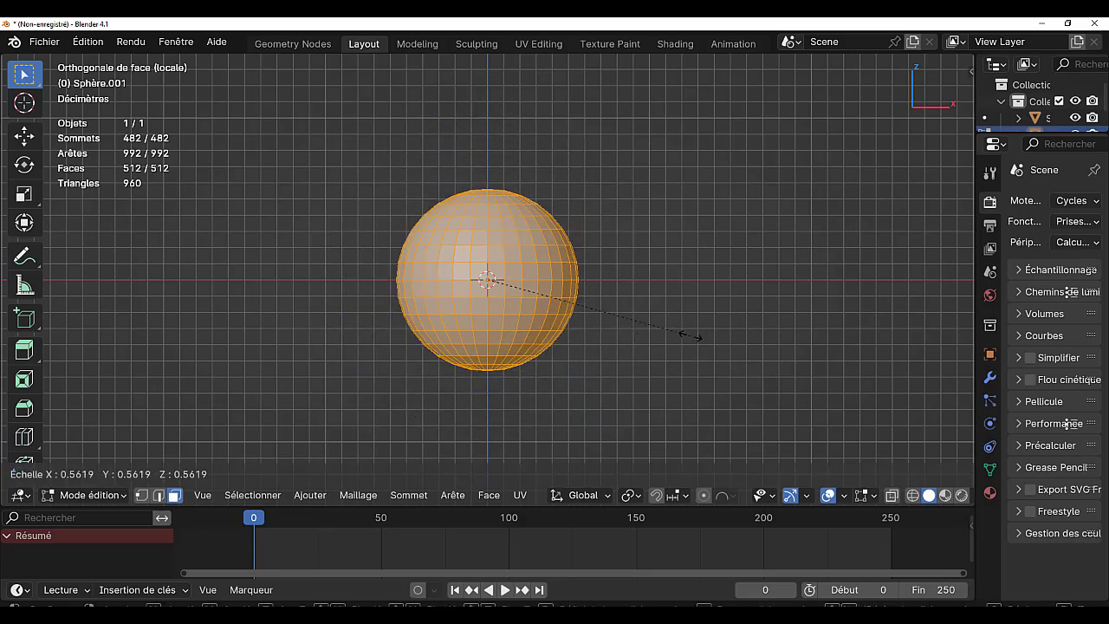
{"action": "left_click", "coordinate": [707, 336]}
Switch to edge select and pick the horizontal edge ring just above the sphere's middle.
{"action": "scroll", "coordinate": [601, 387], "scroll_direction": "up", "scroll_amount": 3}
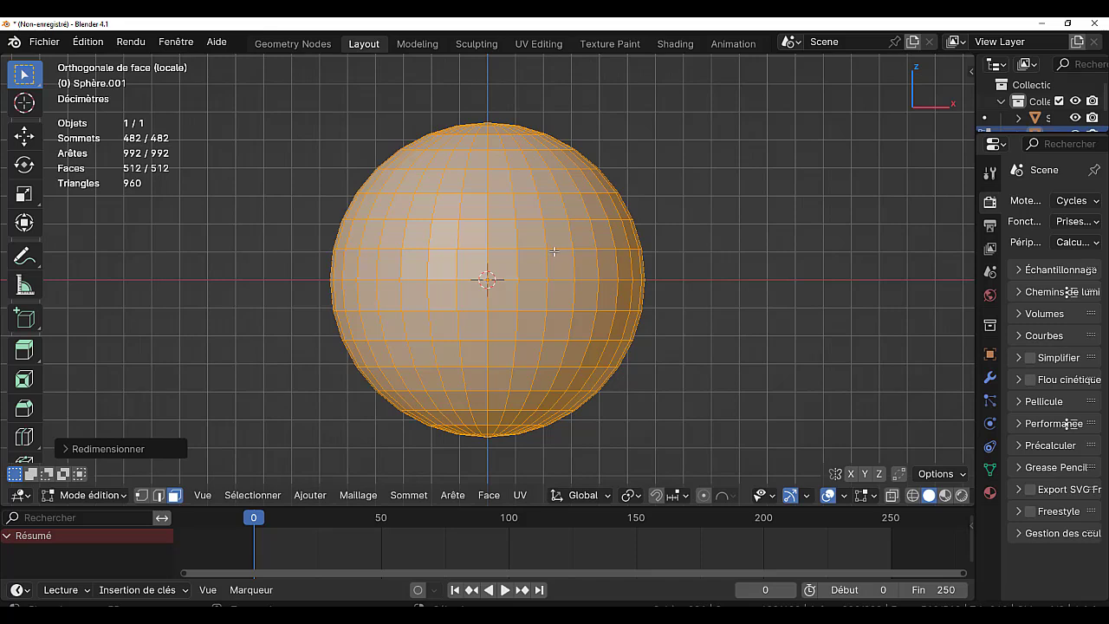
{"action": "left_click", "coordinate": [557, 250], "text": "alt"}
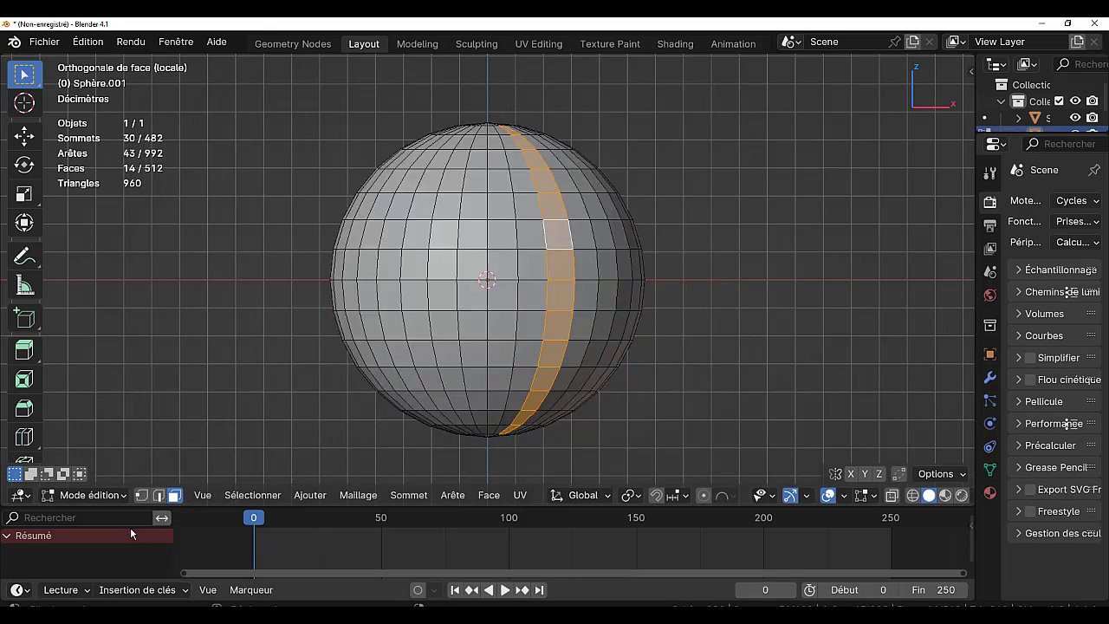
{"action": "left_click", "coordinate": [160, 497]}
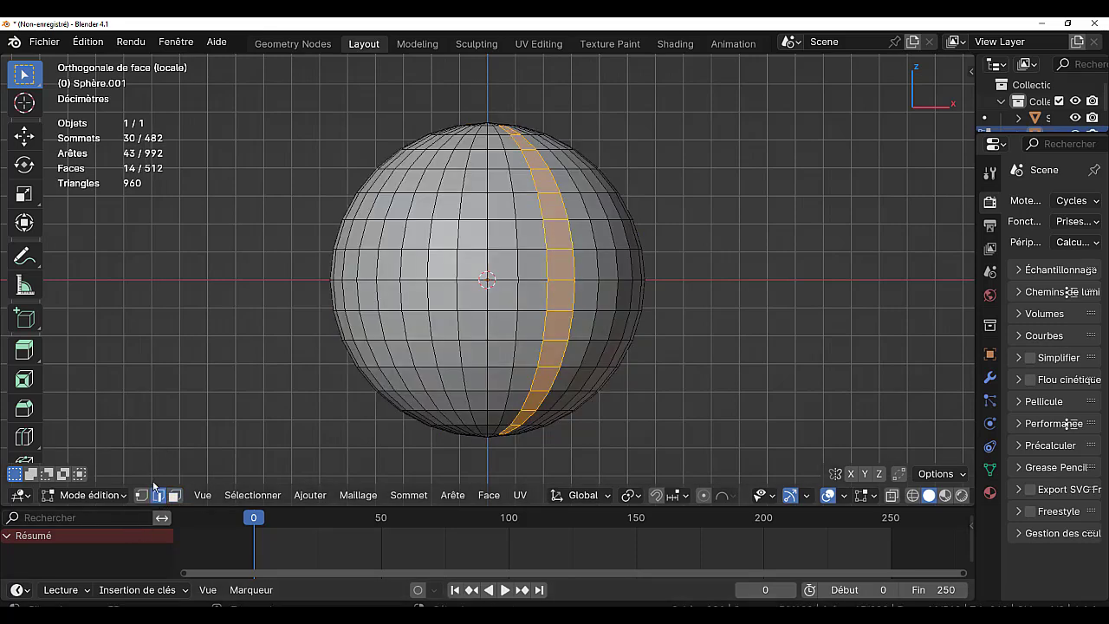
{"action": "left_click", "coordinate": [589, 250], "text": "alt"}
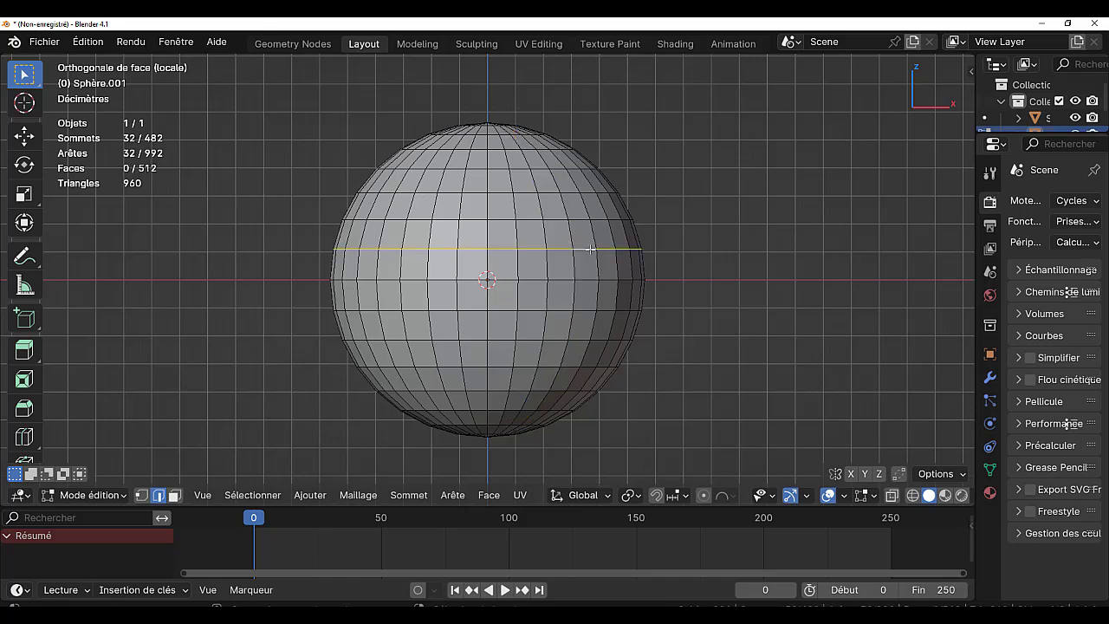
Split at the edge ring, select the linked lower part, and delete its faces, leaving a 224-face dome.
{"action": "key", "text": "shift+d"}
{"action": "left_click", "coordinate": [760, 366]}
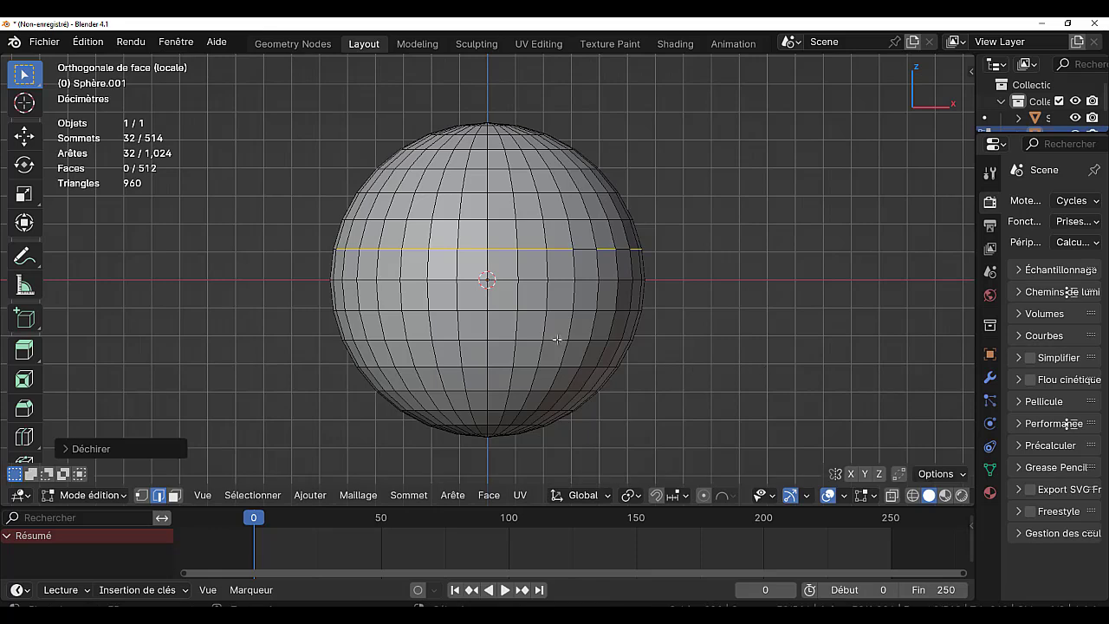
{"action": "left_click", "coordinate": [543, 310]}
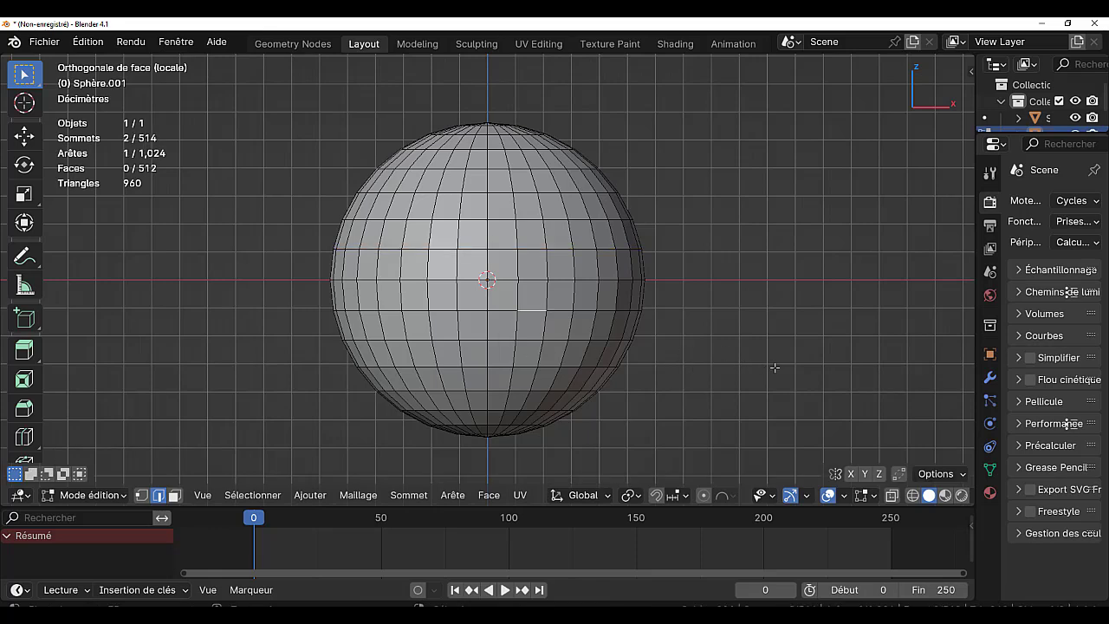
{"action": "key", "text": "ctrl+KP_Add"}
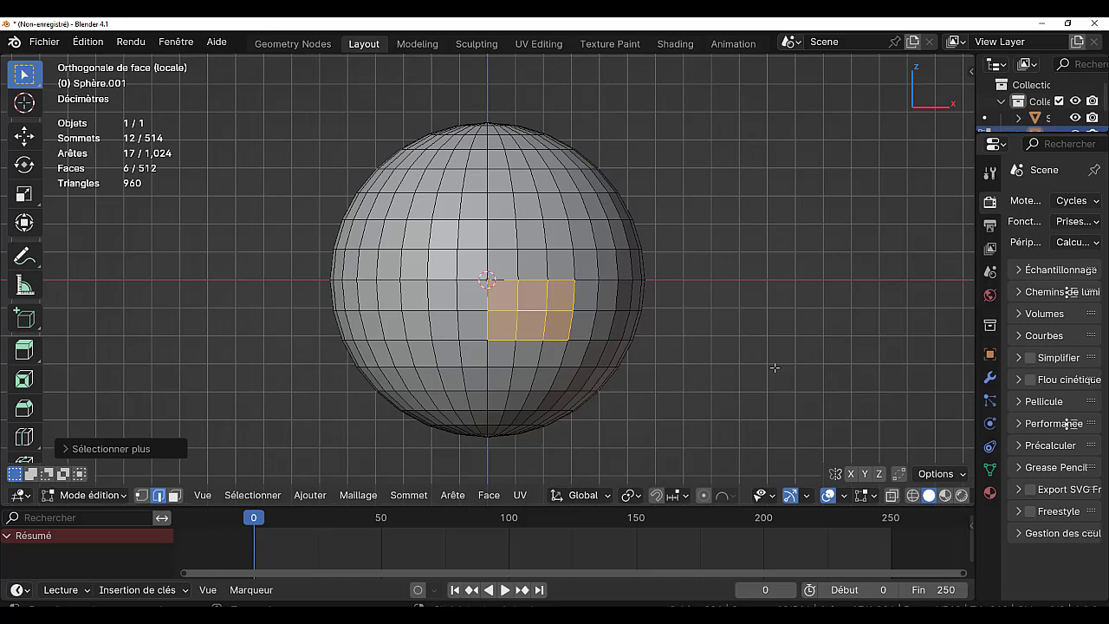
{"action": "key", "text": "ctrl+l"}
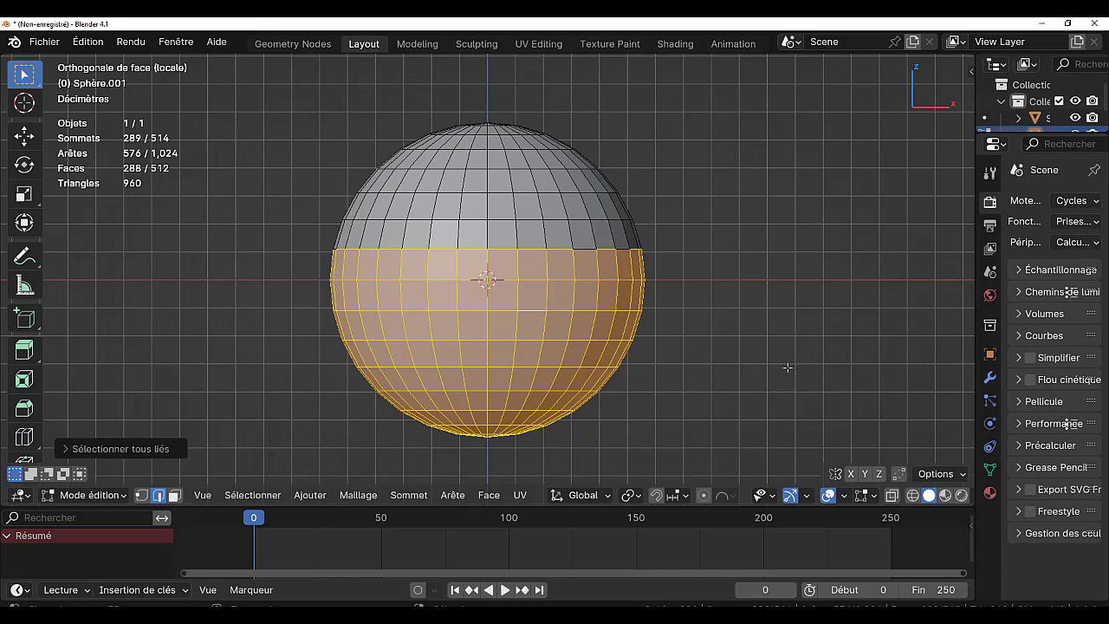
{"action": "key", "text": "x"}
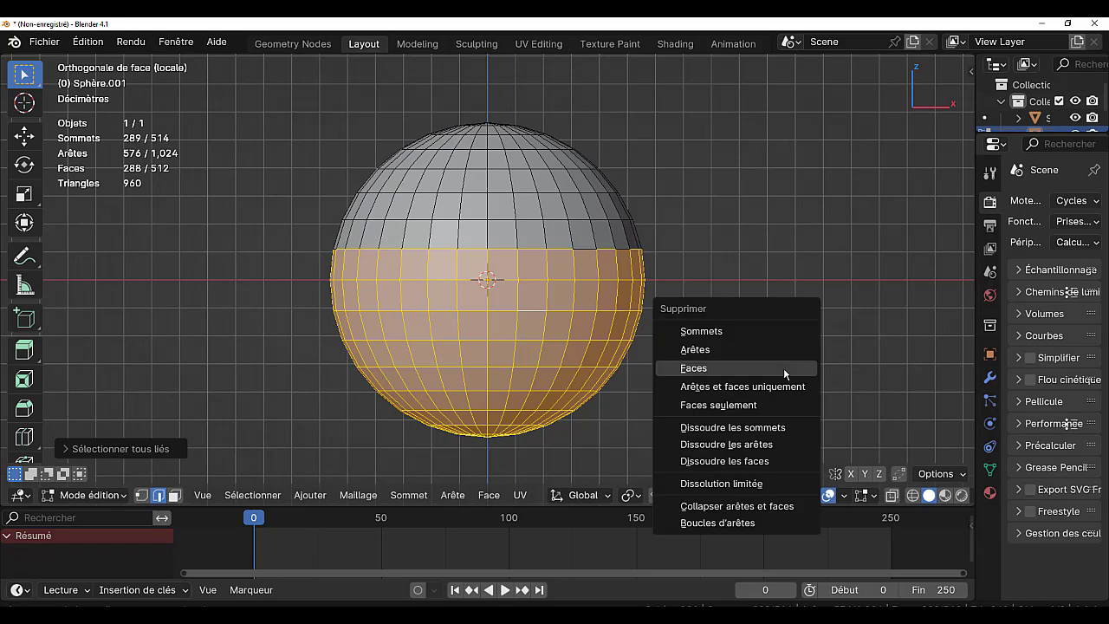
{"action": "left_click", "coordinate": [783, 367]}
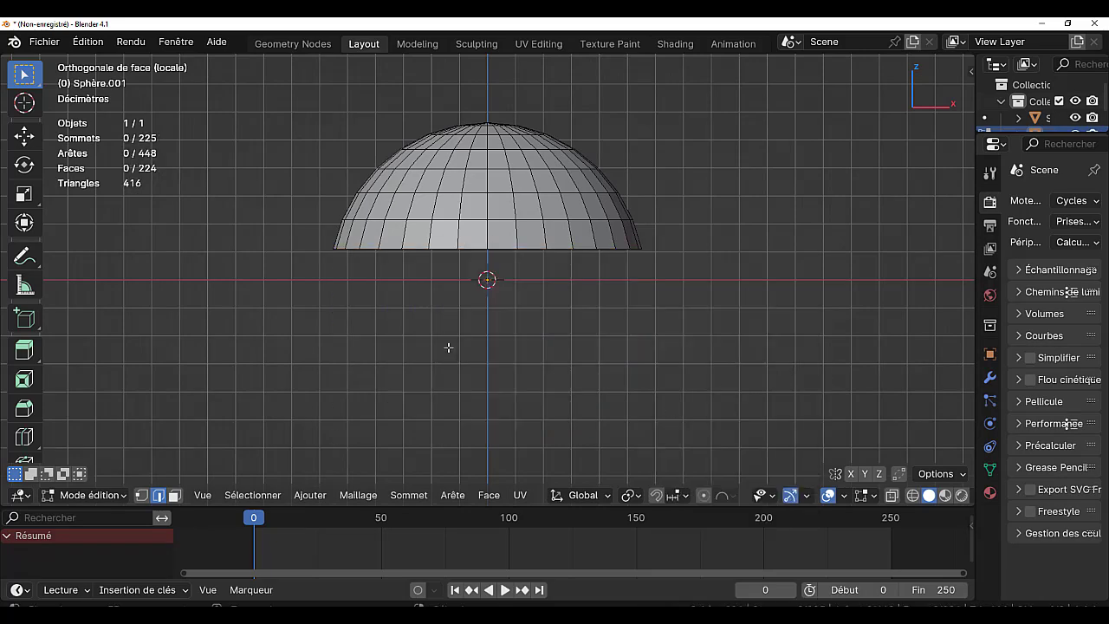
Select the dome's open bottom rim and fill it with a single cap face.
{"action": "middle_click_drag", "start_coordinate": [448, 347], "coordinate": [446, 337]}
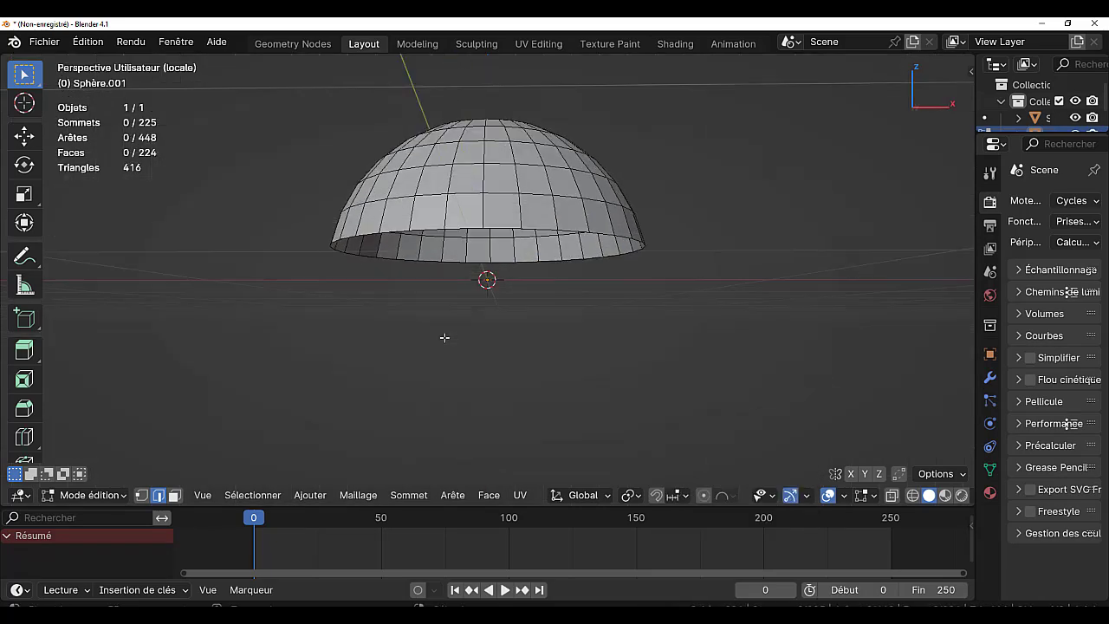
{"action": "left_click", "coordinate": [546, 229], "text": "alt"}
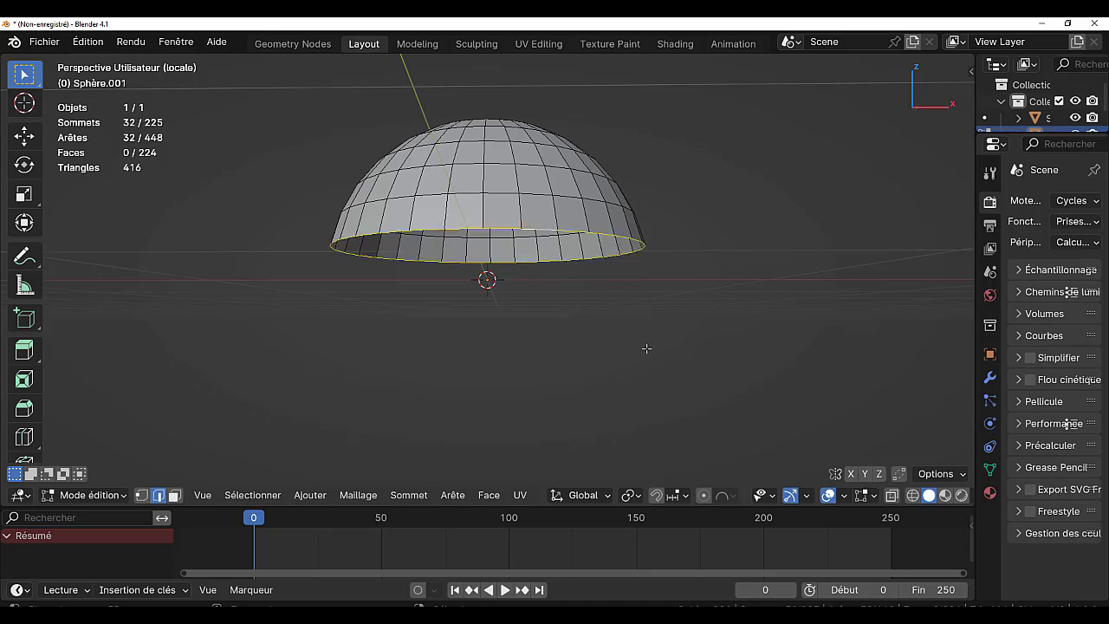
{"action": "key", "text": "f"}
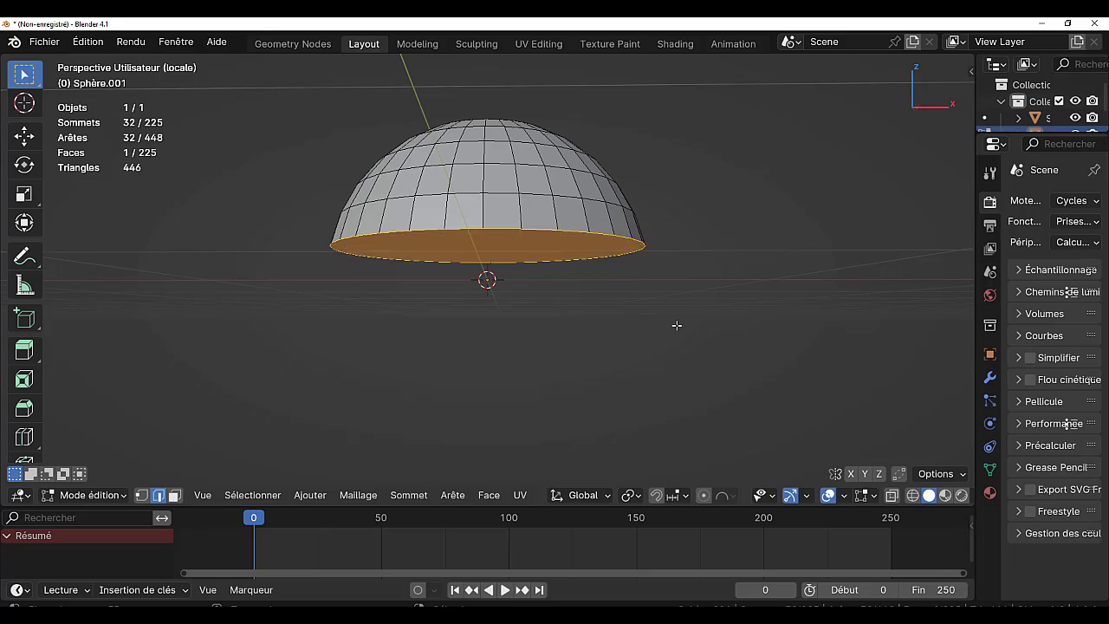
Select the whole dome mesh and apply smooth shading to its faces.
{"action": "key", "text": "Tab"}
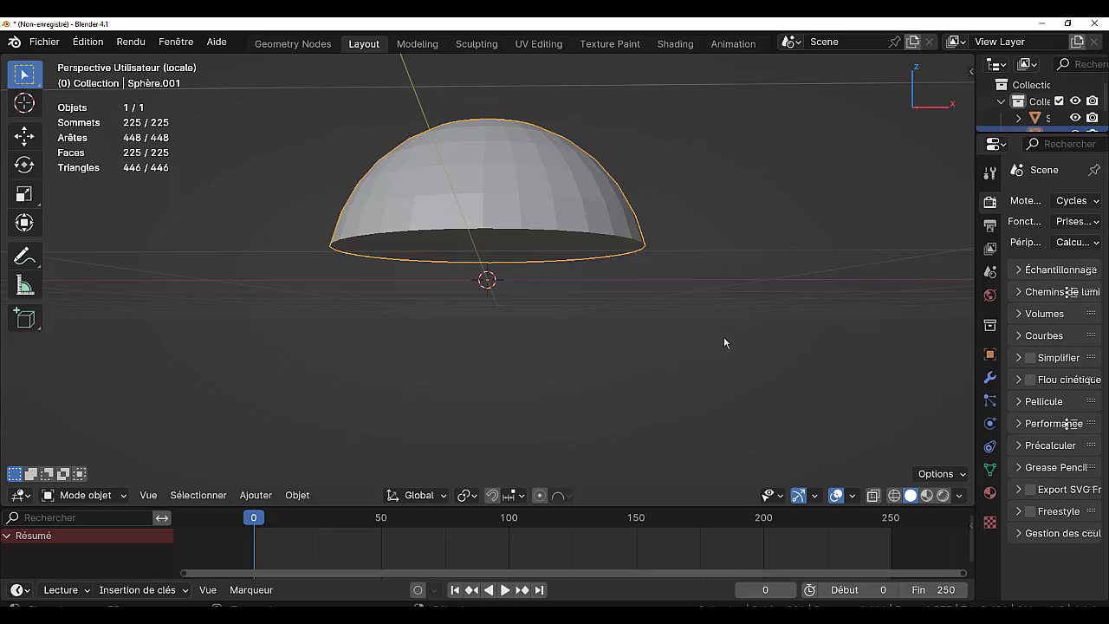
{"action": "key", "text": "Tab"}
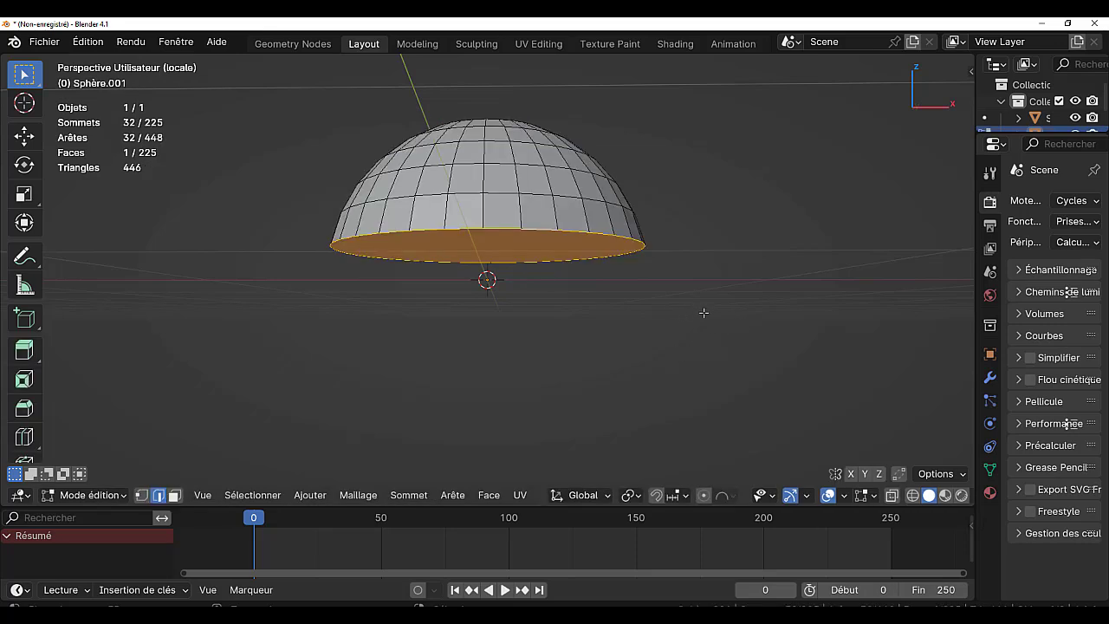
{"action": "key", "text": "a"}
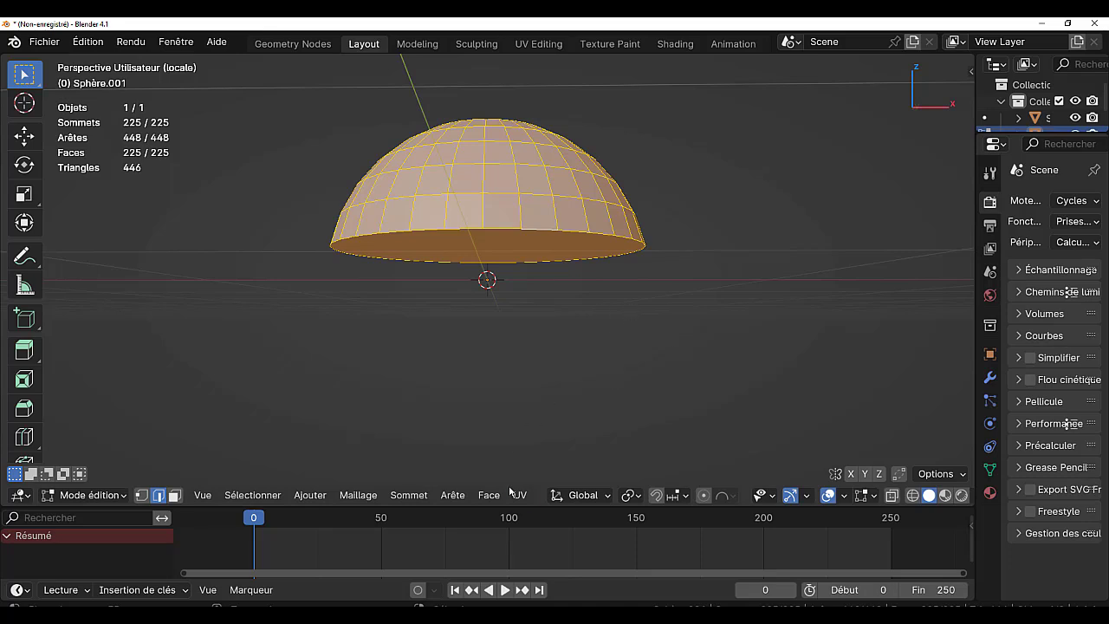
{"action": "left_click", "coordinate": [490, 496]}
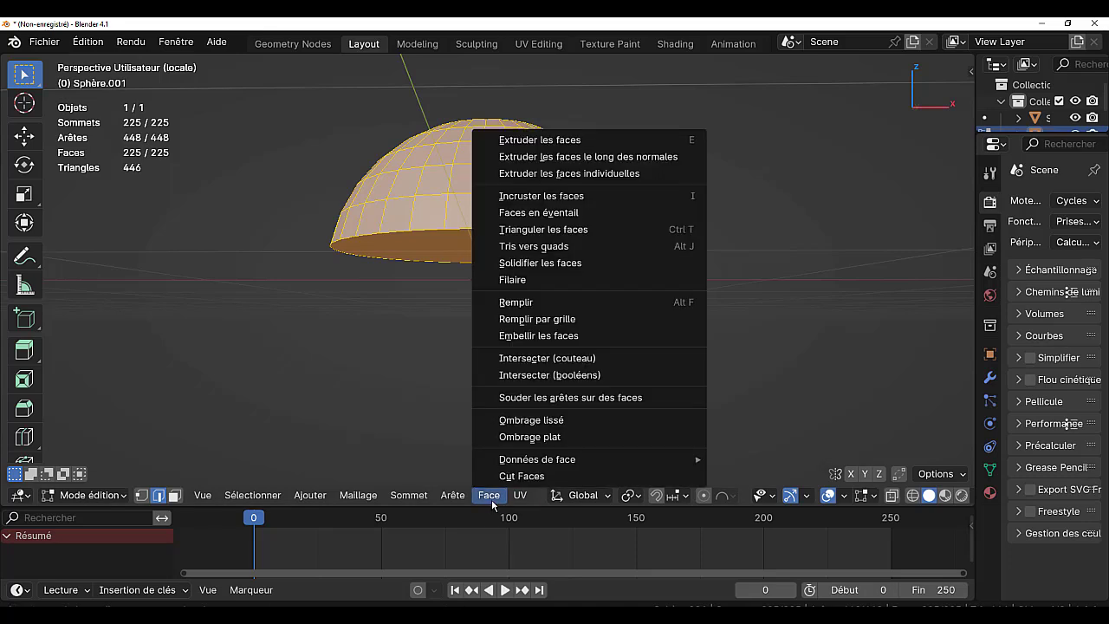
{"action": "left_click", "coordinate": [532, 423]}
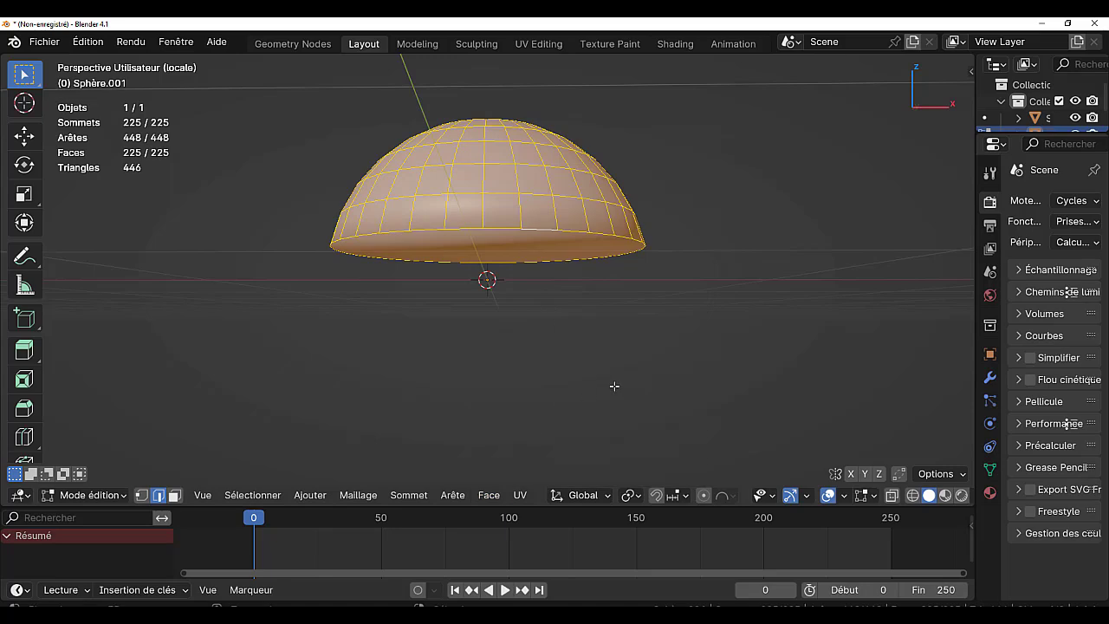
Toggle between Object and Edit Mode and orbit above and below the smoothed dome.
{"action": "key", "text": "Tab"}
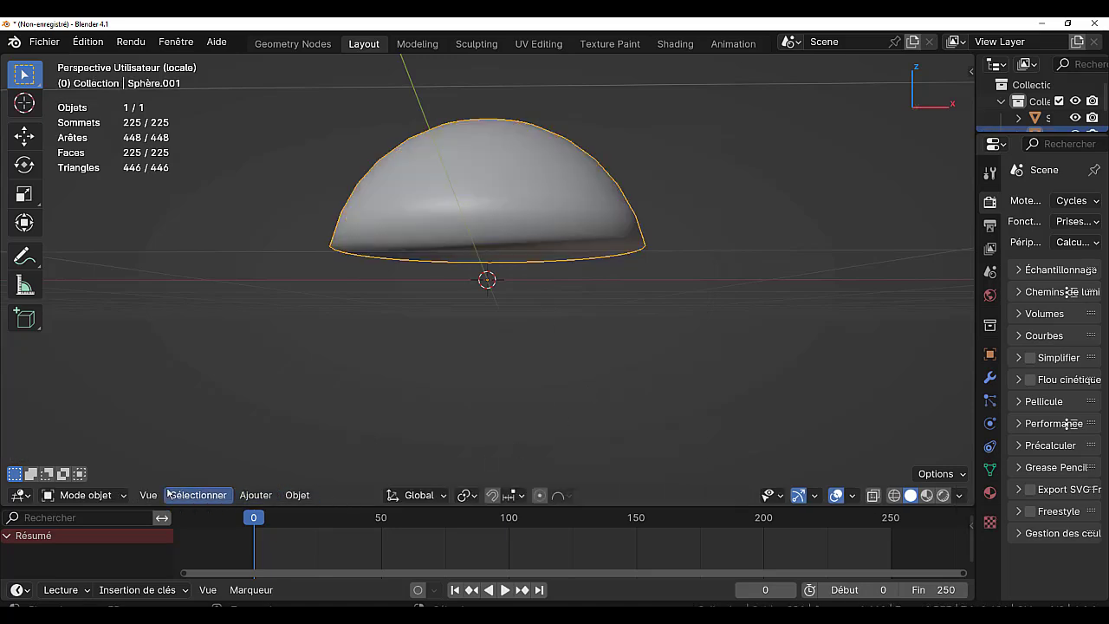
{"action": "key", "text": "Tab"}
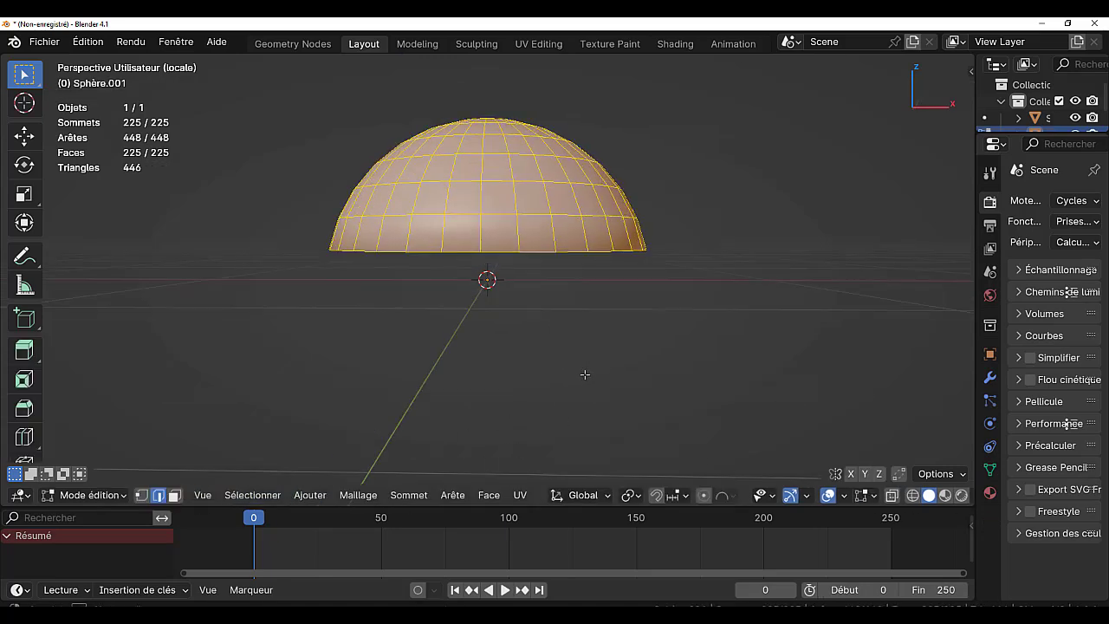
{"action": "middle_click_drag", "start_coordinate": [584, 376], "coordinate": [570, 395]}
{"action": "key", "text": "Tab"}
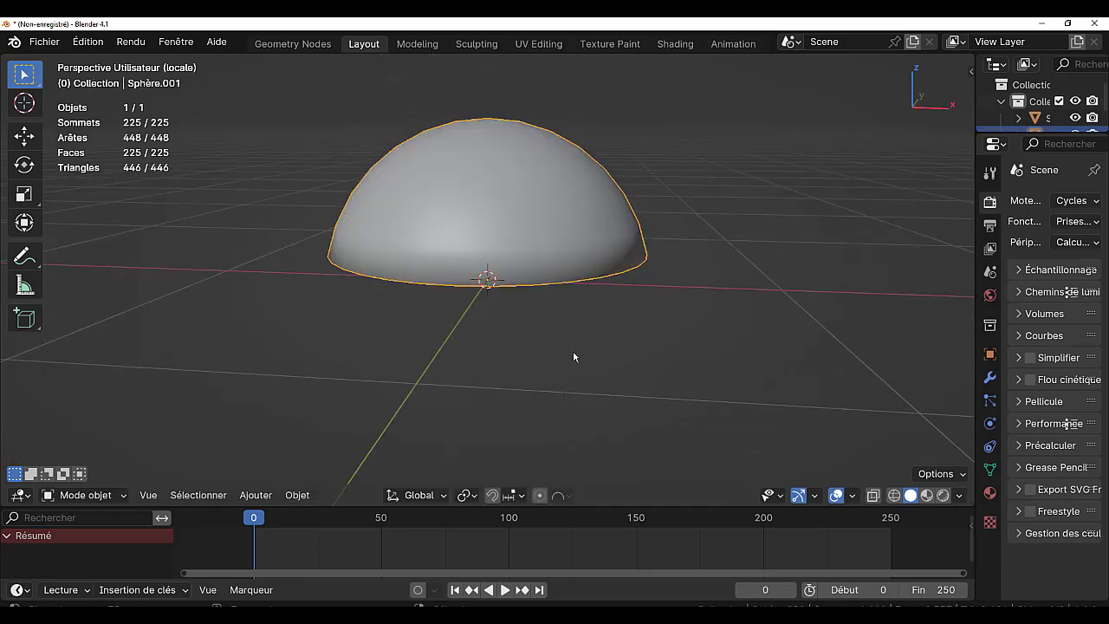
{"action": "key", "text": "Tab"}
{"action": "middle_click_drag", "start_coordinate": [560, 317], "coordinate": [544, 259]}
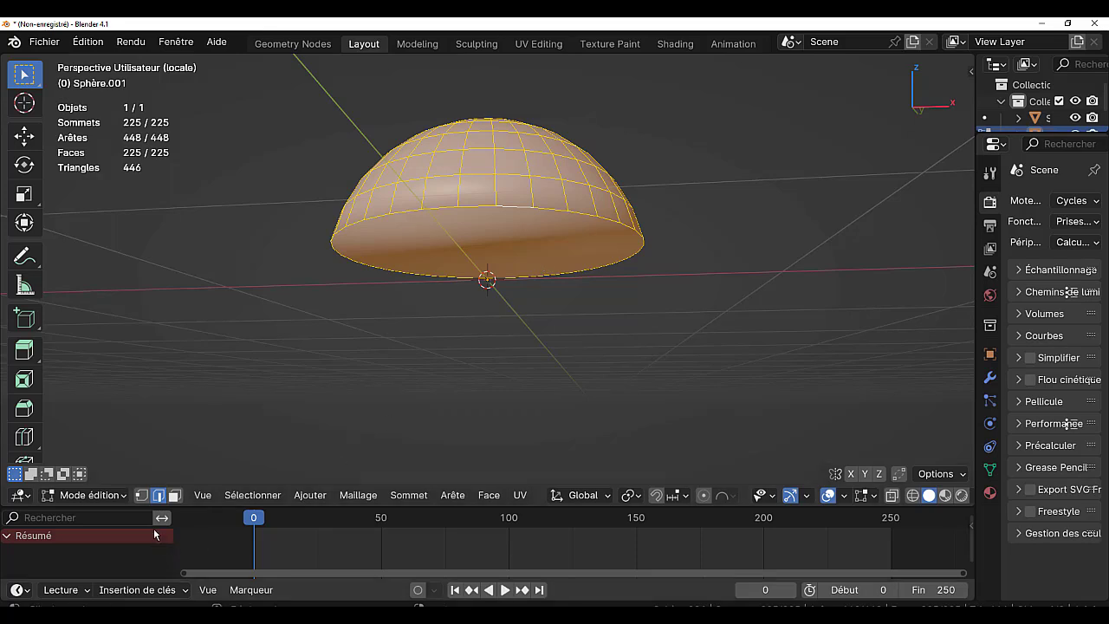
Select the dome's bottom rim and mark its edges as sharp.
{"action": "left_click", "coordinate": [551, 212], "text": "alt"}
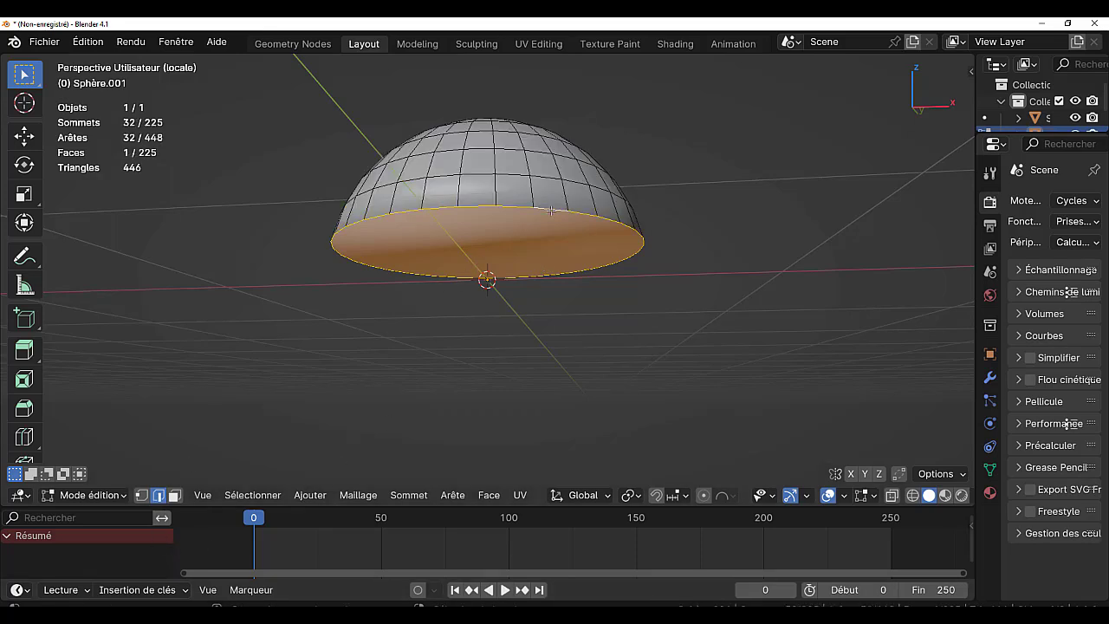
{"action": "middle_click_drag", "start_coordinate": [612, 279], "coordinate": [574, 353]}
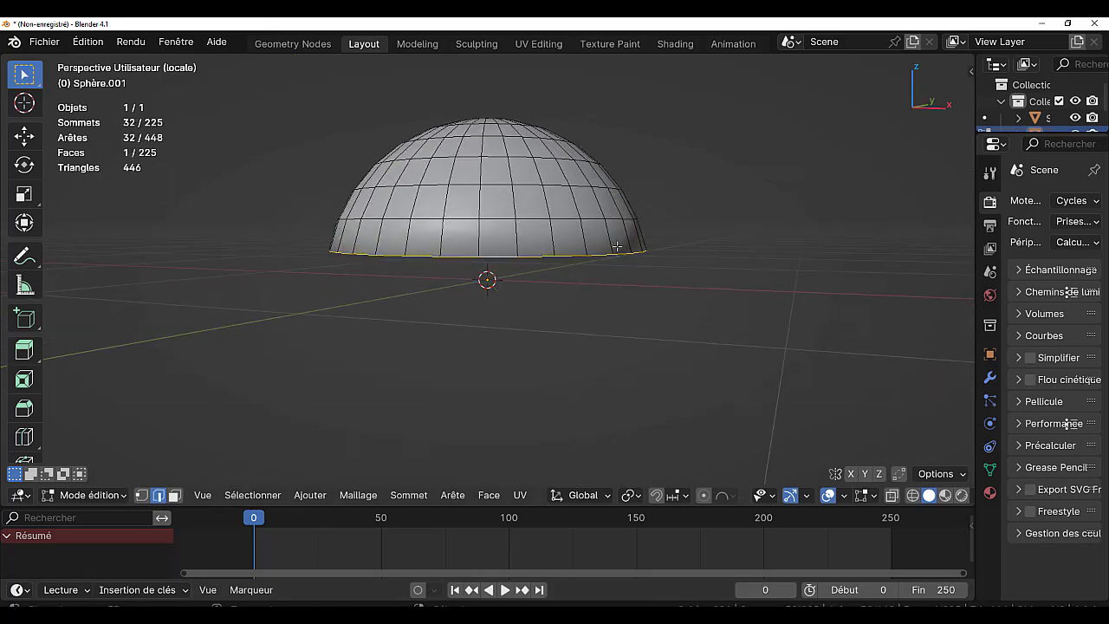
{"action": "left_click", "coordinate": [490, 497]}
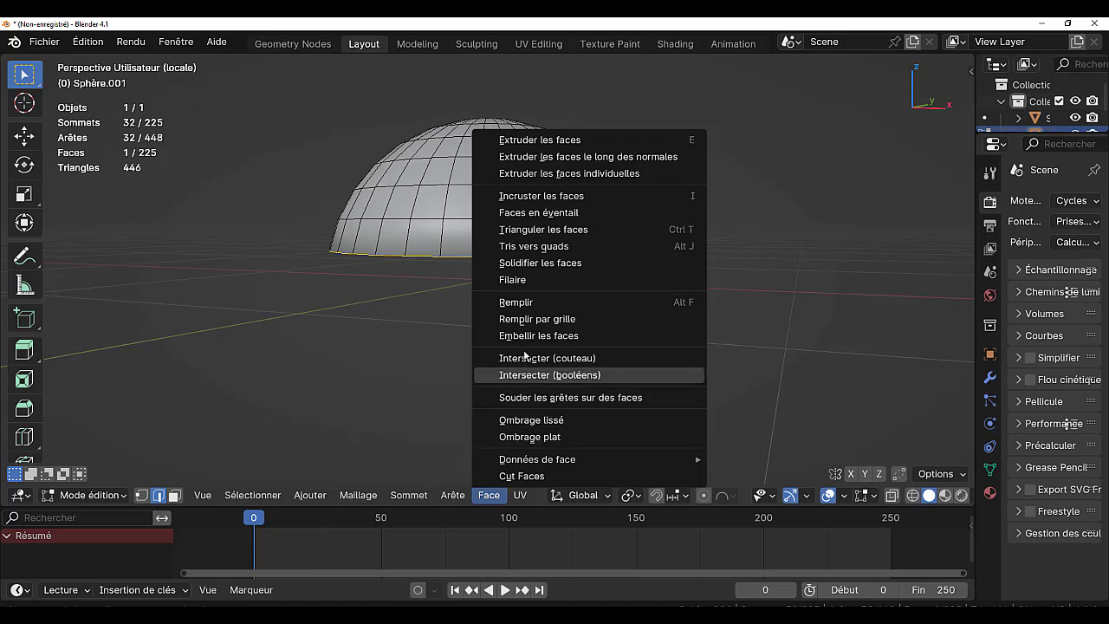
{"action": "left_click", "coordinate": [453, 496]}
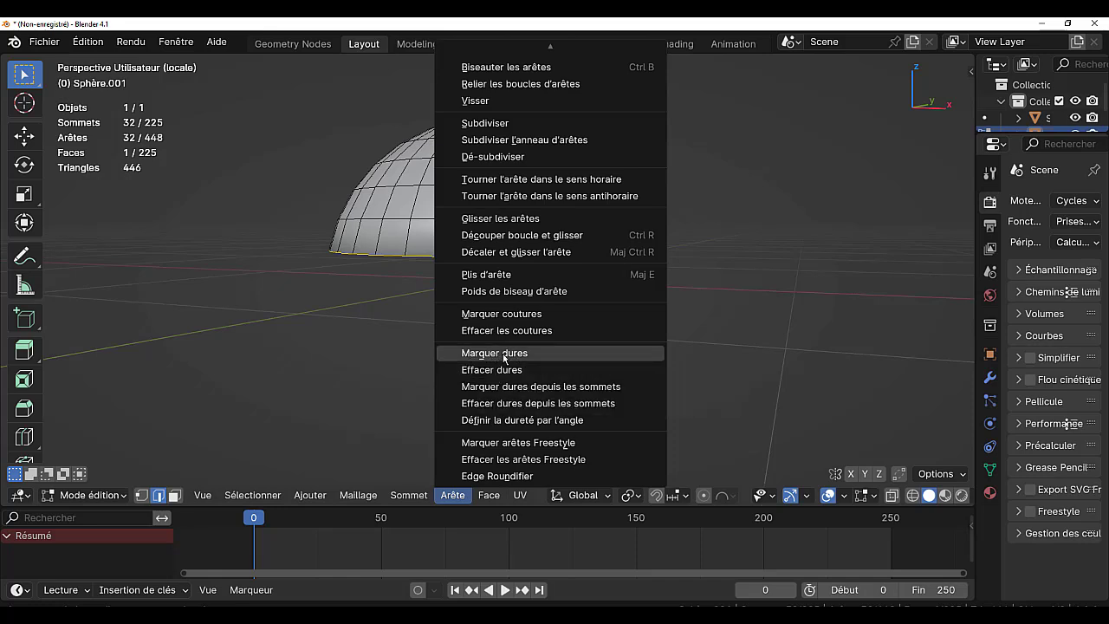
{"action": "left_click", "coordinate": [515, 354]}
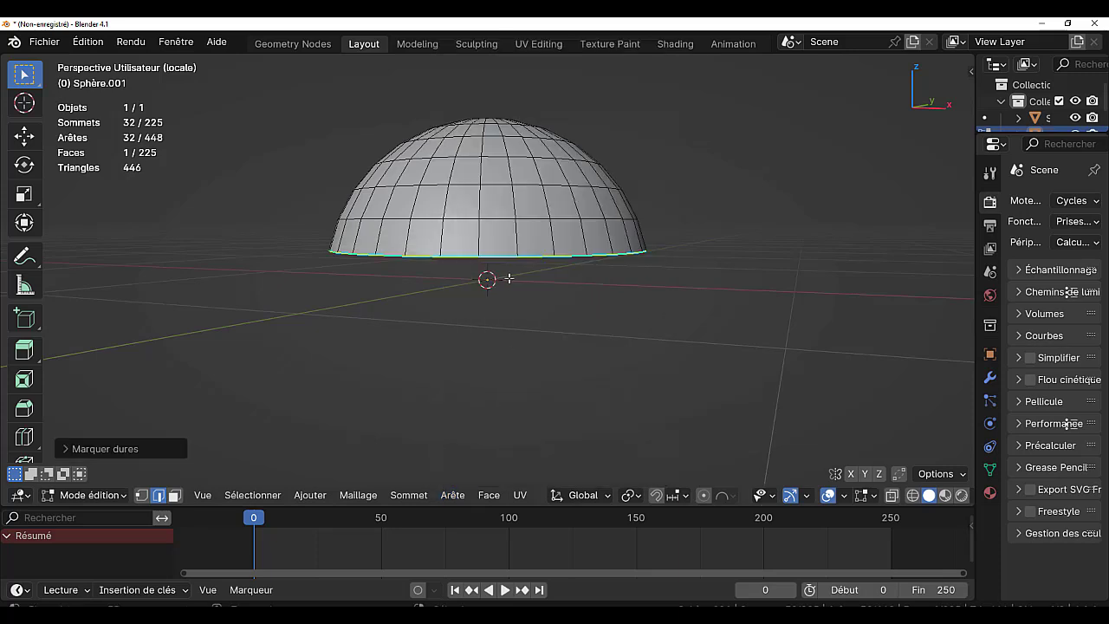
Orbit around the dome in Object Mode to check the crisp base edge.
{"action": "key", "text": "Tab"}
{"action": "key", "text": "Tab"}
{"action": "mouse_move", "coordinate": [532, 371]}
{"action": "middle_mouse_down"}
{"action": "mouse_move", "coordinate": [536, 329]}
{"action": "mouse_move", "coordinate": [536, 347]}
{"action": "middle_mouse_up"}
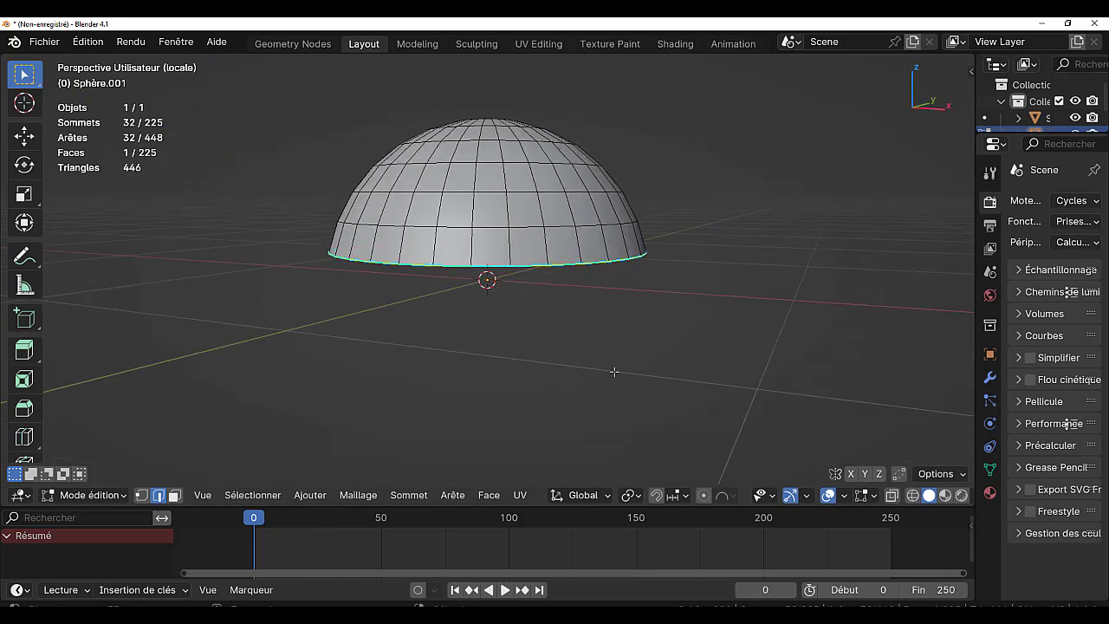
{"action": "mouse_move", "coordinate": [610, 335]}
{"action": "middle_mouse_down"}
{"action": "mouse_move", "coordinate": [611, 389]}
{"action": "mouse_move", "coordinate": [619, 346]}
{"action": "middle_mouse_up"}
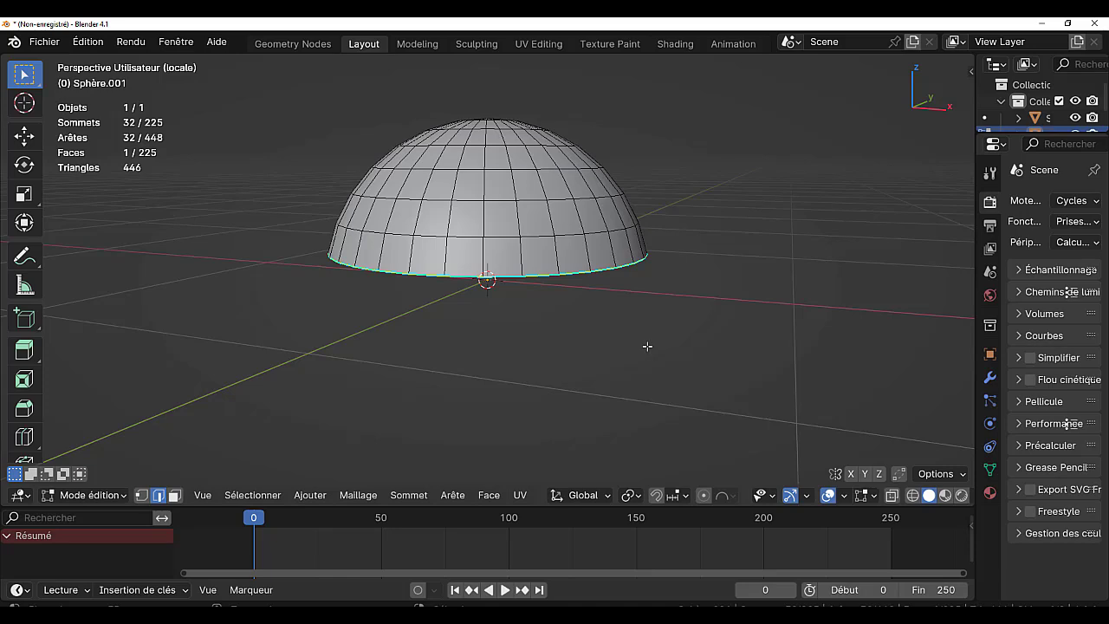
{"action": "mouse_move", "coordinate": [587, 394]}
{"action": "middle_mouse_down"}
{"action": "mouse_move", "coordinate": [595, 359]}
{"action": "mouse_move", "coordinate": [599, 378]}
{"action": "middle_mouse_up"}
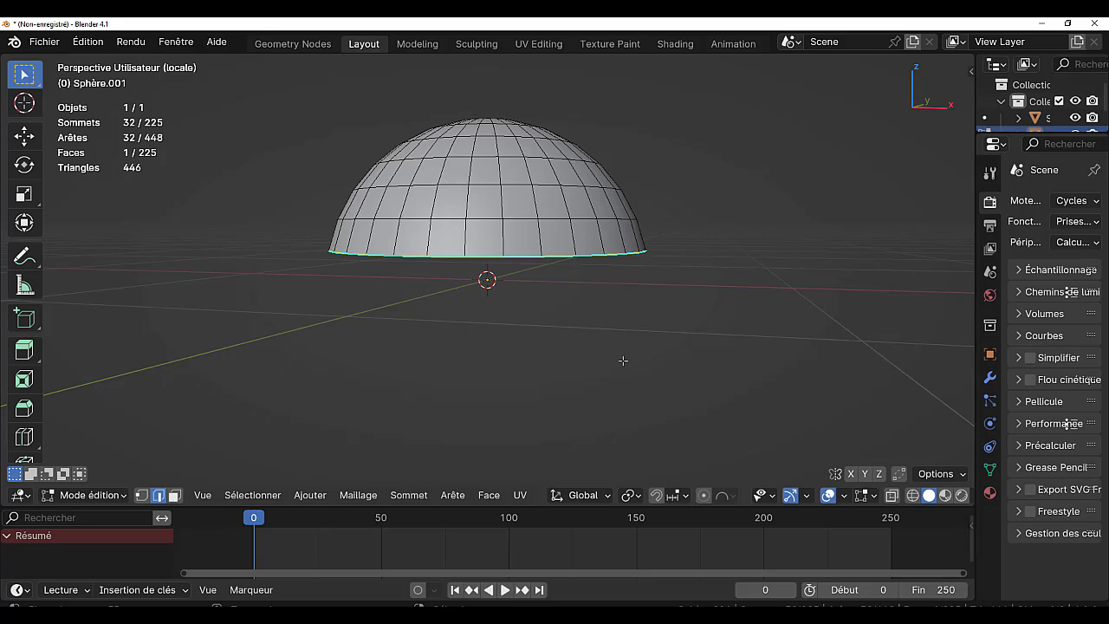
{"action": "key", "text": "Tab"}
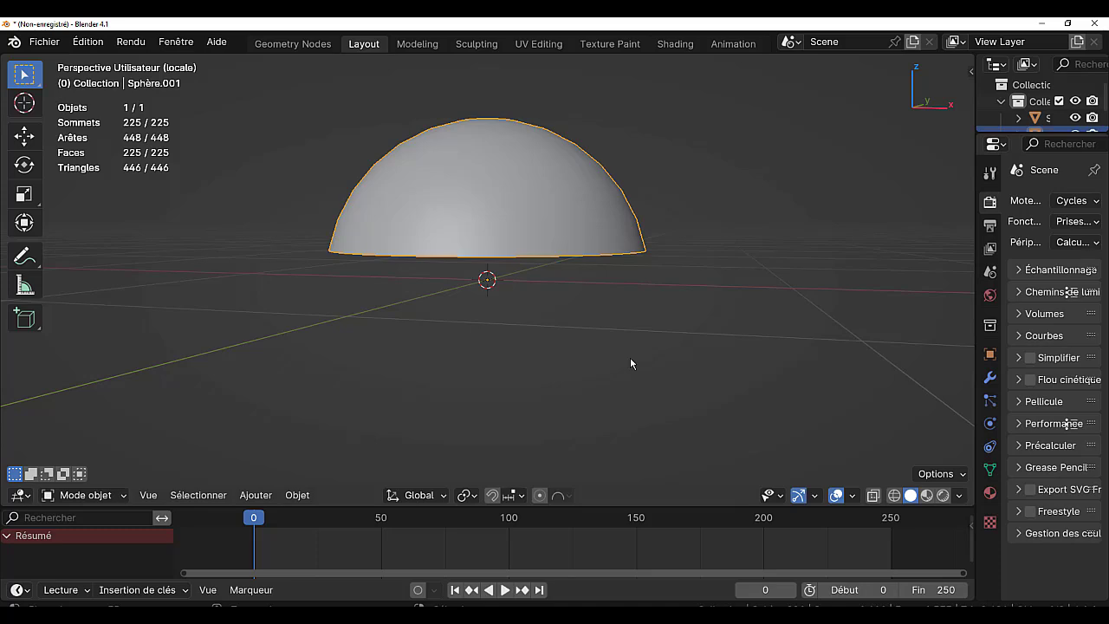
Exit local view and, in front view, scale the dome to 0.9043 to fit the saucer.
{"action": "key", "text": "KP_Divide"}
{"action": "key", "text": "KP_1"}
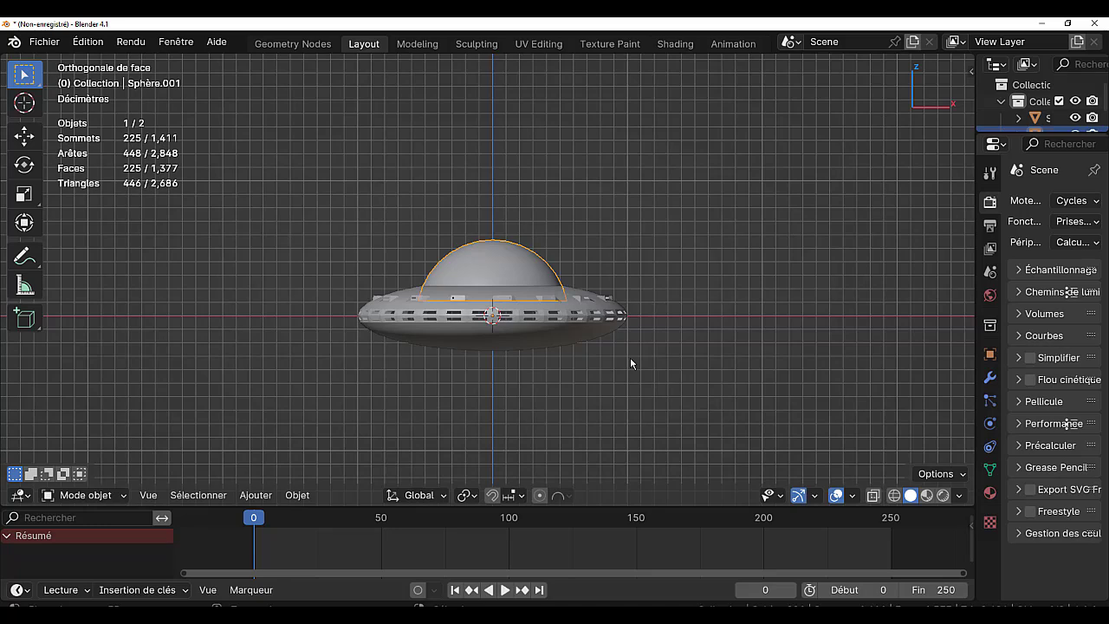
{"action": "scroll", "coordinate": [638, 376], "scroll_direction": "up", "scroll_amount": 1}
{"action": "scroll", "coordinate": [546, 279], "scroll_direction": "up", "scroll_amount": 2}
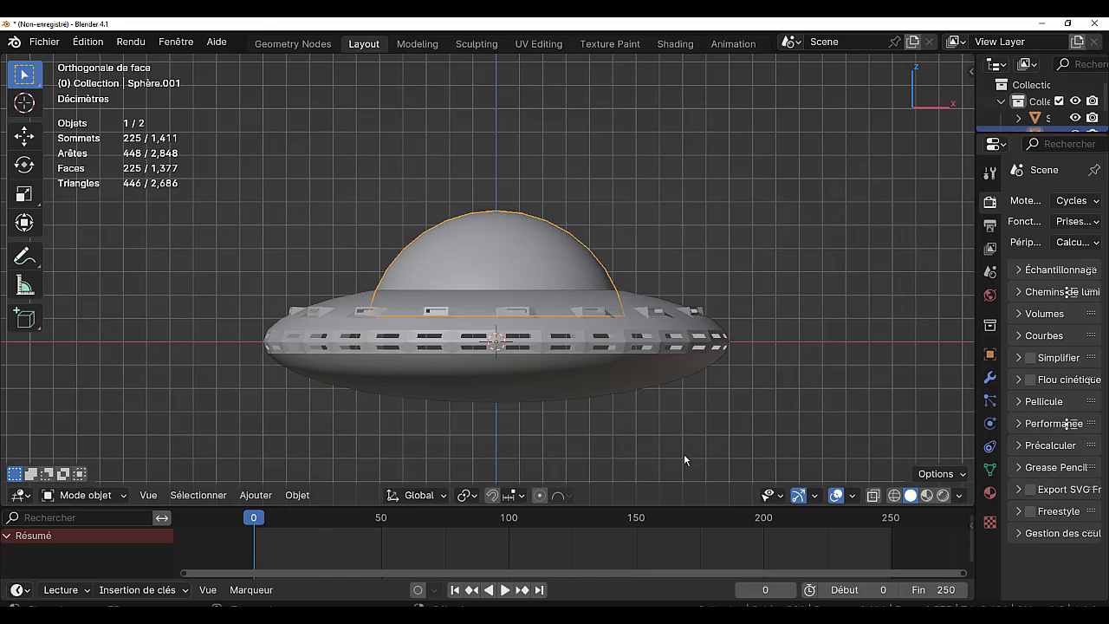
{"action": "key", "text": "s"}
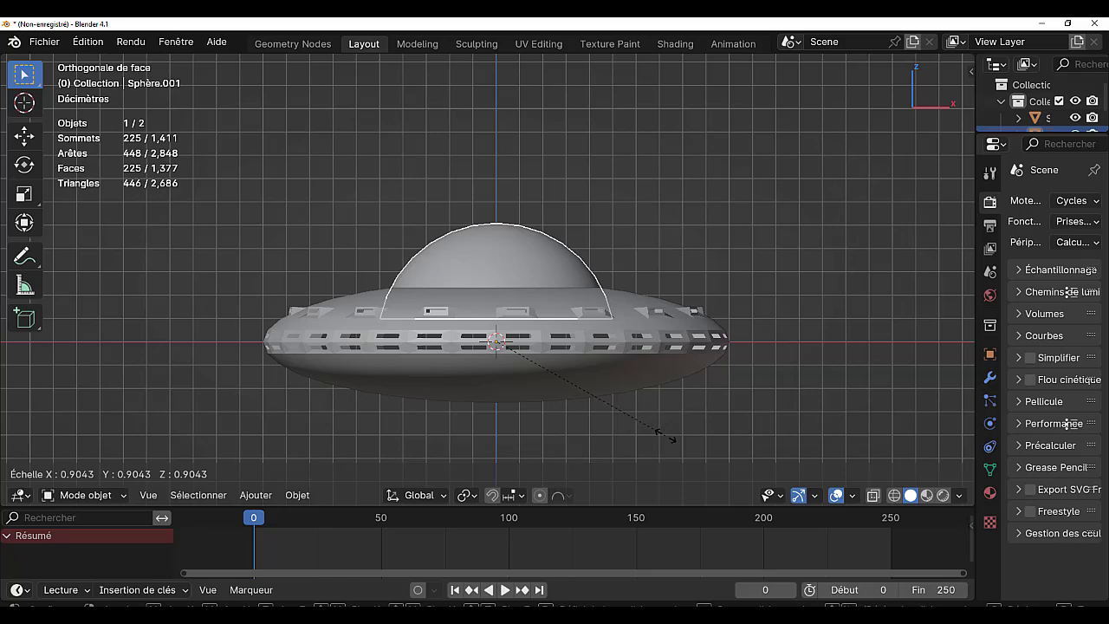
{"action": "left_click", "coordinate": [662, 425]}
Isolate the dome in local view again and enter Edit Mode on its mesh.
{"action": "middle_click_drag", "start_coordinate": [663, 424], "coordinate": [660, 433]}
{"action": "scroll", "coordinate": [660, 435], "scroll_direction": "down", "scroll_amount": 3}
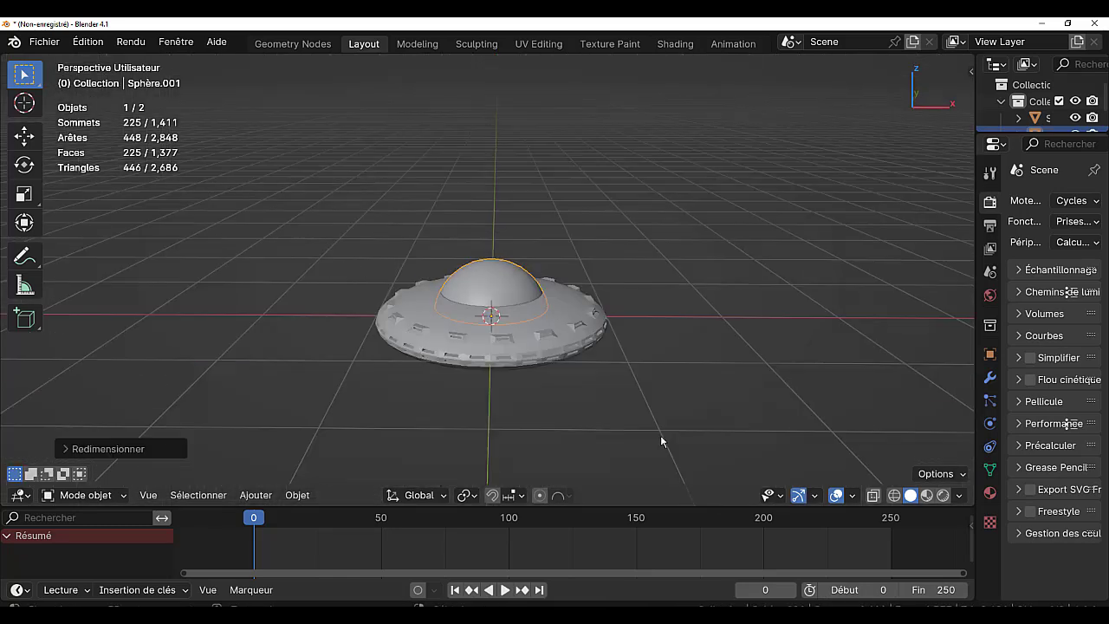
{"action": "mouse_move", "coordinate": [582, 452]}
{"action": "middle_mouse_down"}
{"action": "mouse_move", "coordinate": [569, 404]}
{"action": "mouse_move", "coordinate": [566, 453]}
{"action": "middle_mouse_up"}
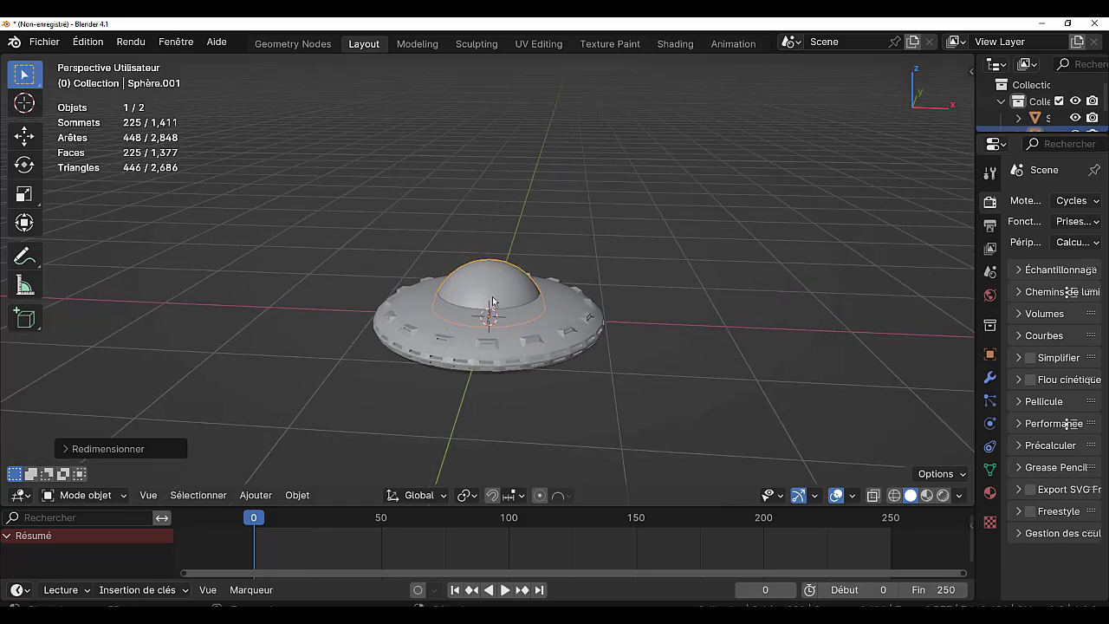
{"action": "key", "text": "Tab"}
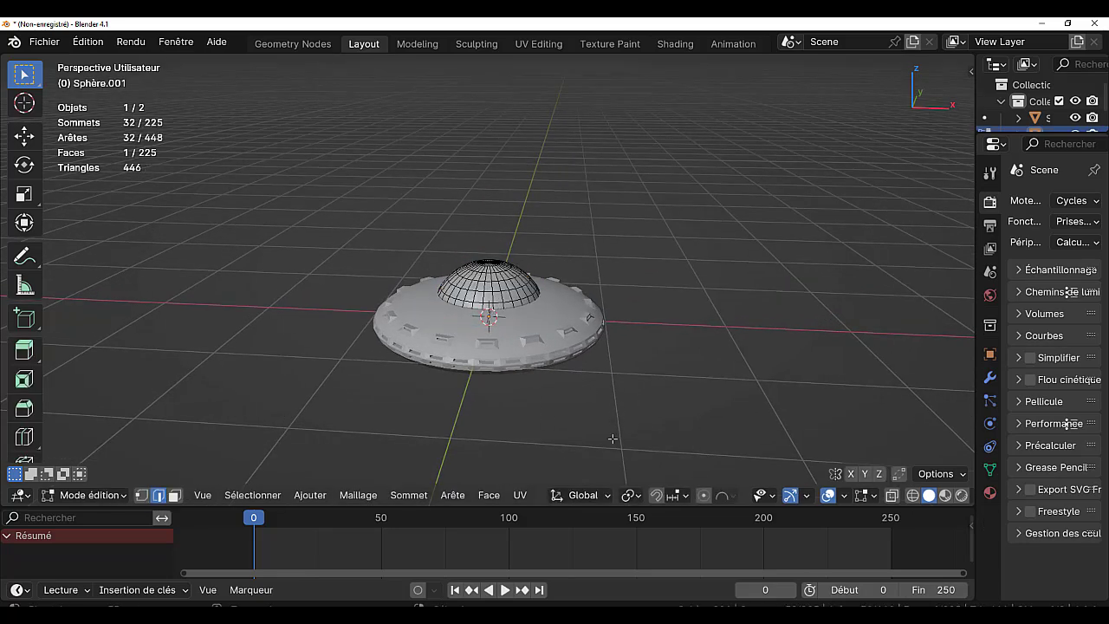
{"action": "key", "text": "Tab"}
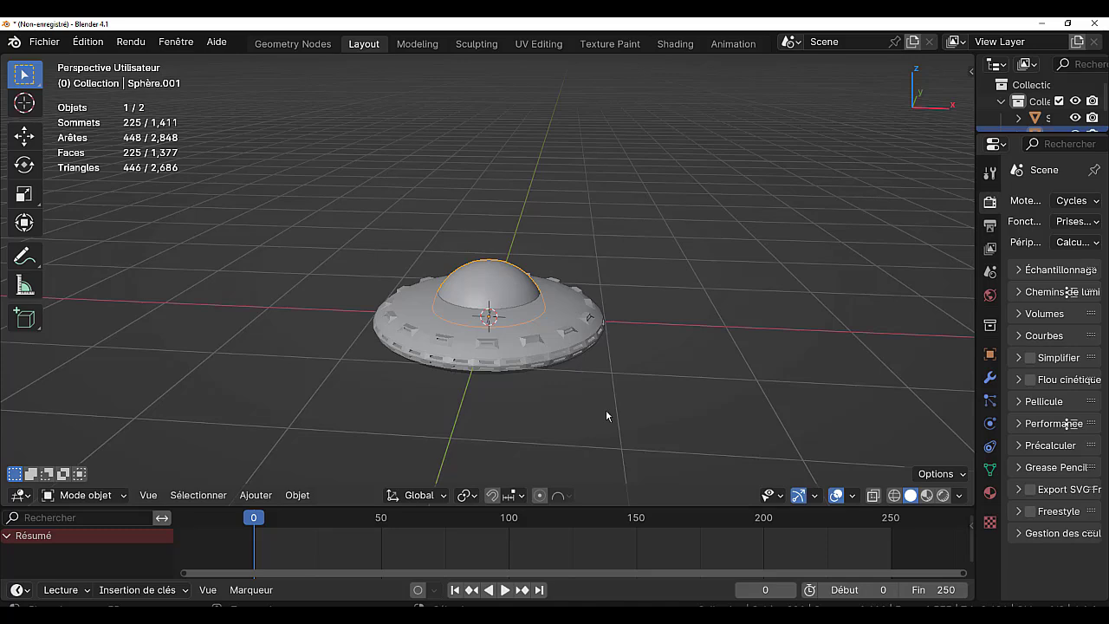
{"action": "key", "text": "KP_Divide"}
{"action": "key", "text": "Tab"}
{"action": "middle_click_drag", "start_coordinate": [583, 349], "coordinate": [577, 352]}
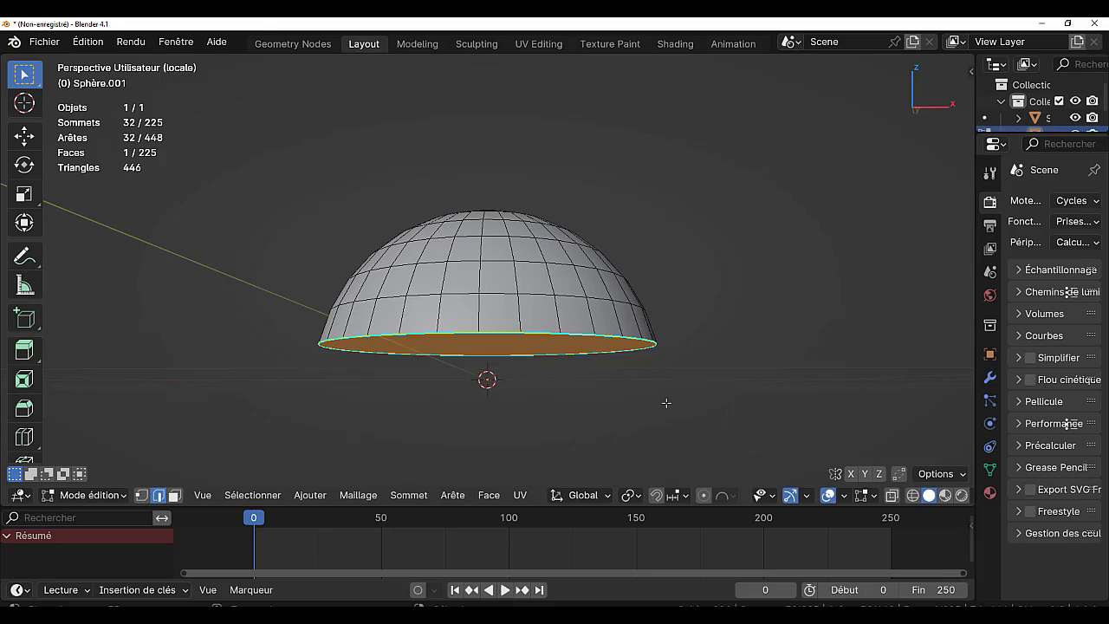
Scale the whole dome mesh to 0.7688 along Z, then exit local view to show the full saucer.
{"action": "key", "text": "Tab"}
{"action": "key", "text": "Tab"}
{"action": "key", "text": "a"}
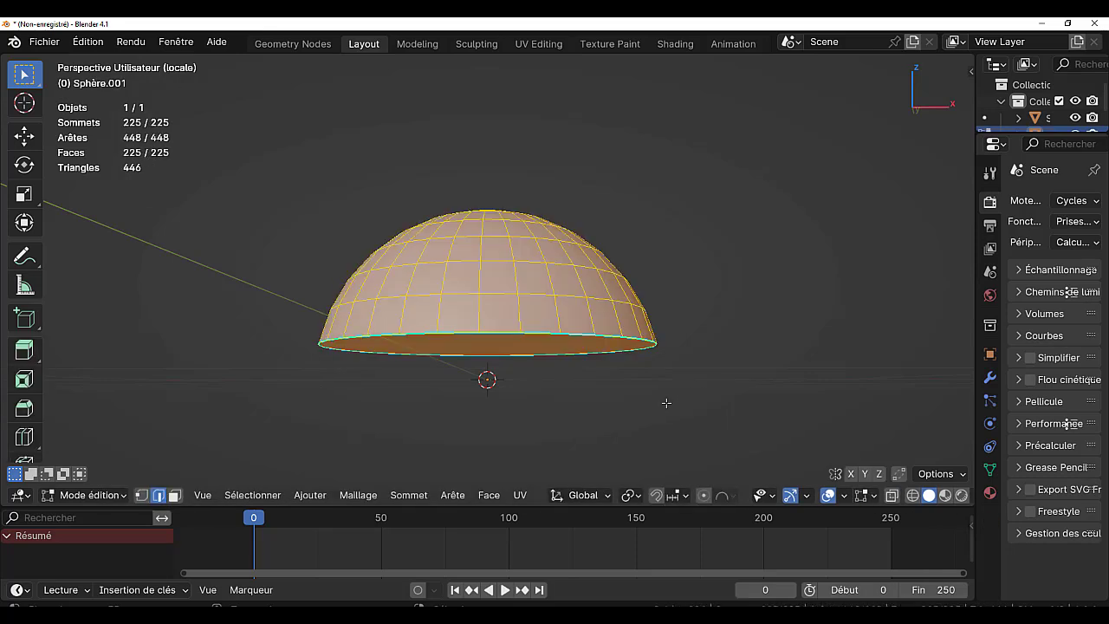
{"action": "key", "text": "s"}
{"action": "key", "text": "z"}
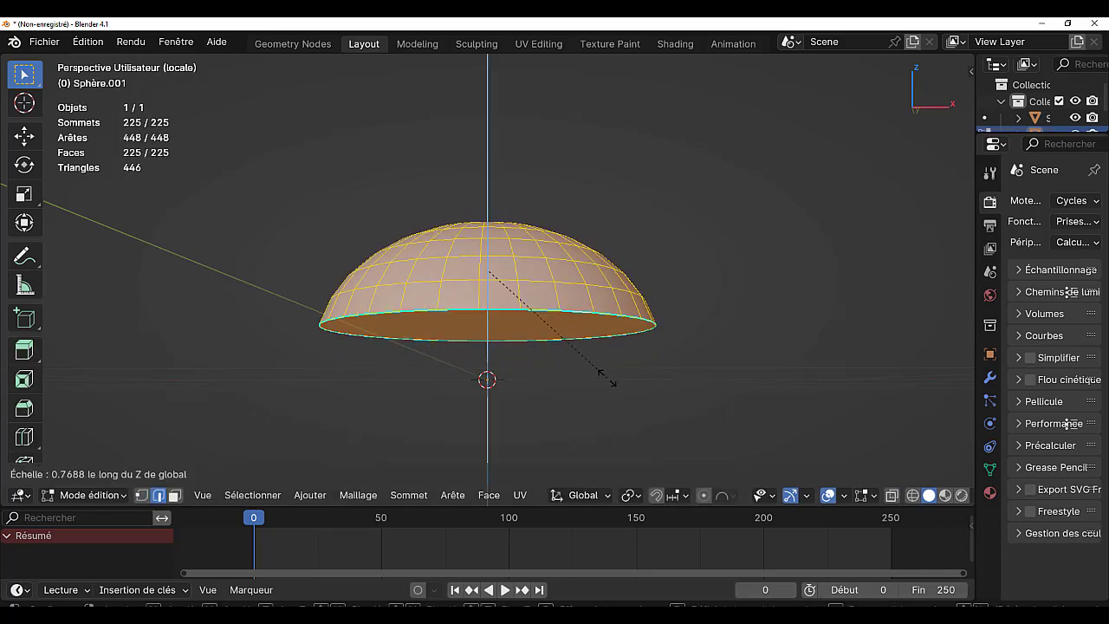
{"action": "left_click", "coordinate": [604, 371]}
{"action": "key", "text": "Tab"}
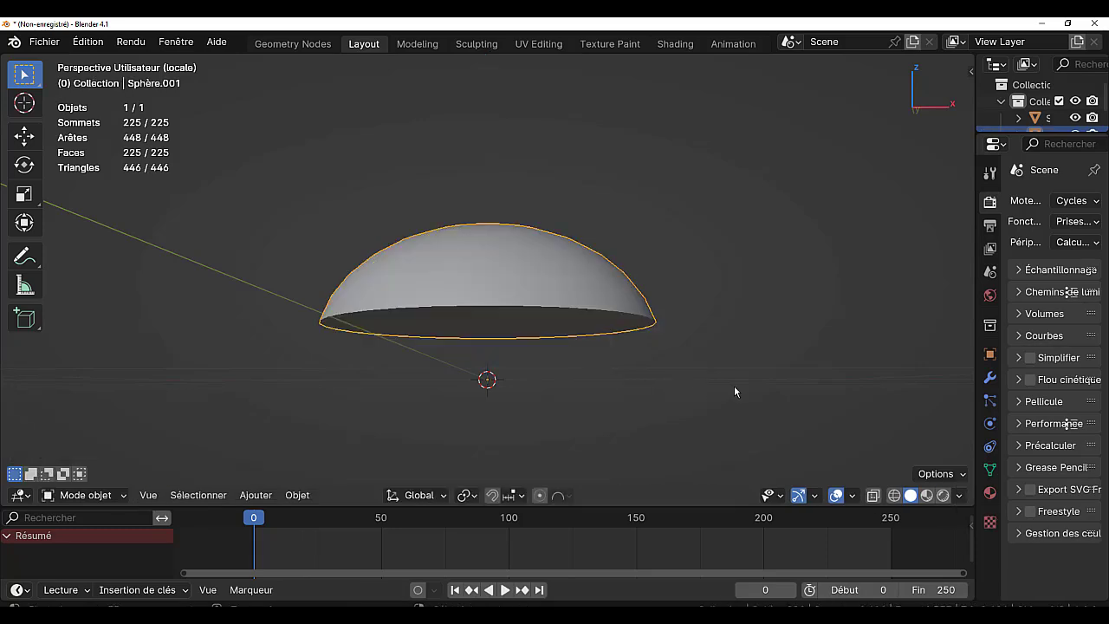
{"action": "key", "text": "KP_Divide"}
Flatten the dome to 0.8331 along Z and lift it onto the saucer.
{"action": "scroll", "coordinate": [703, 367], "scroll_direction": "up", "scroll_amount": 4}
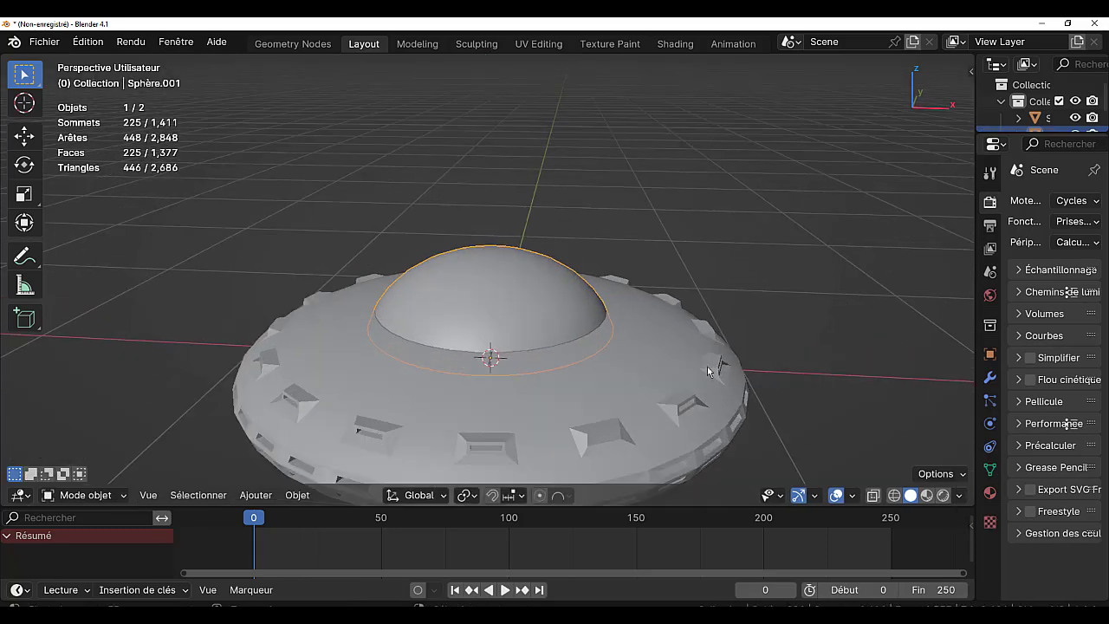
{"action": "middle_click_drag", "start_coordinate": [705, 367], "coordinate": [710, 298]}
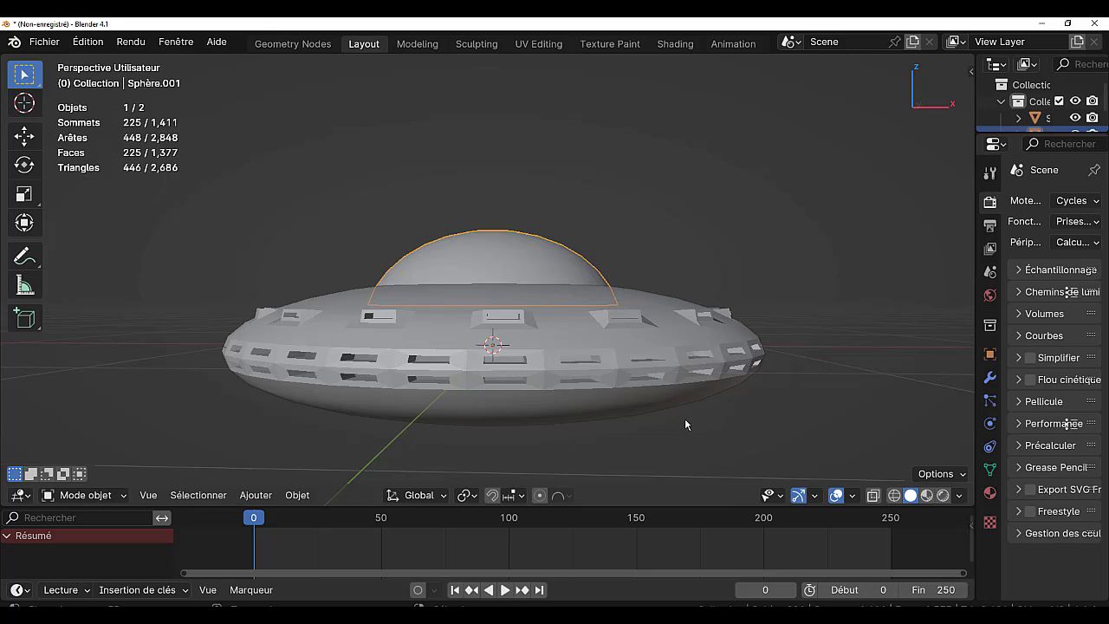
{"action": "key", "text": "s"}
{"action": "key", "text": "z"}
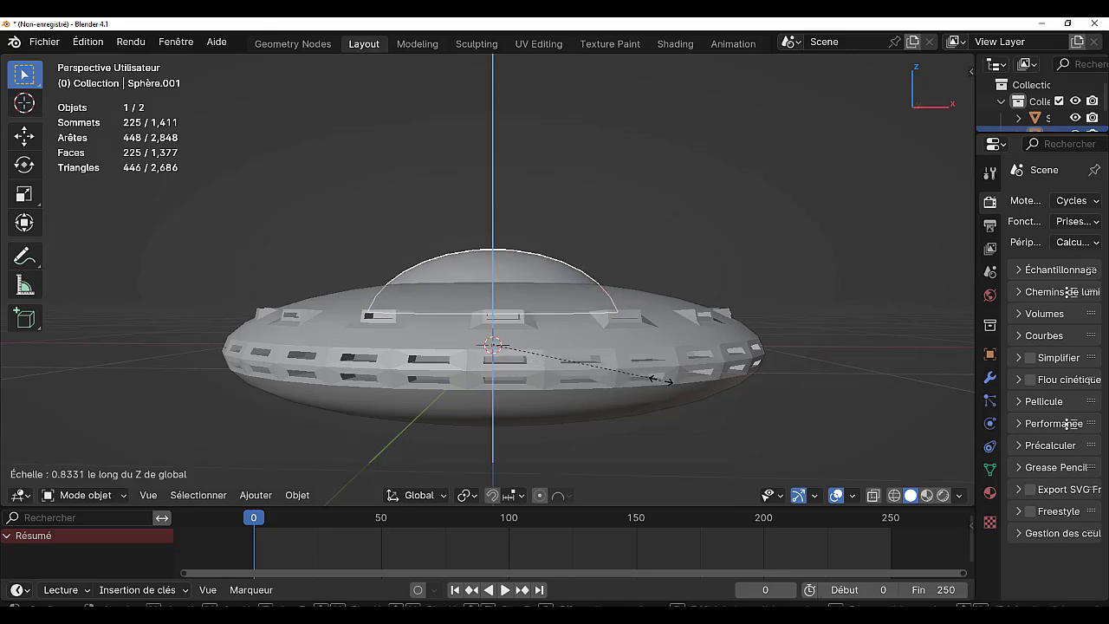
{"action": "left_click", "coordinate": [663, 379]}
{"action": "key", "text": "g"}
{"action": "key", "text": "z"}
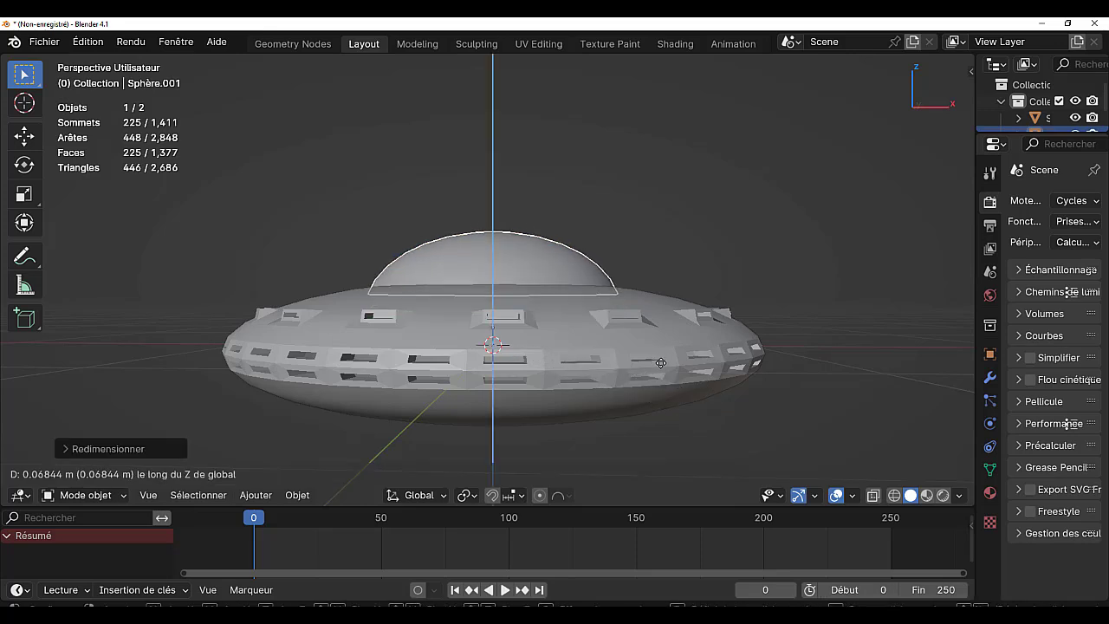
{"action": "left_click", "coordinate": [538, 284]}
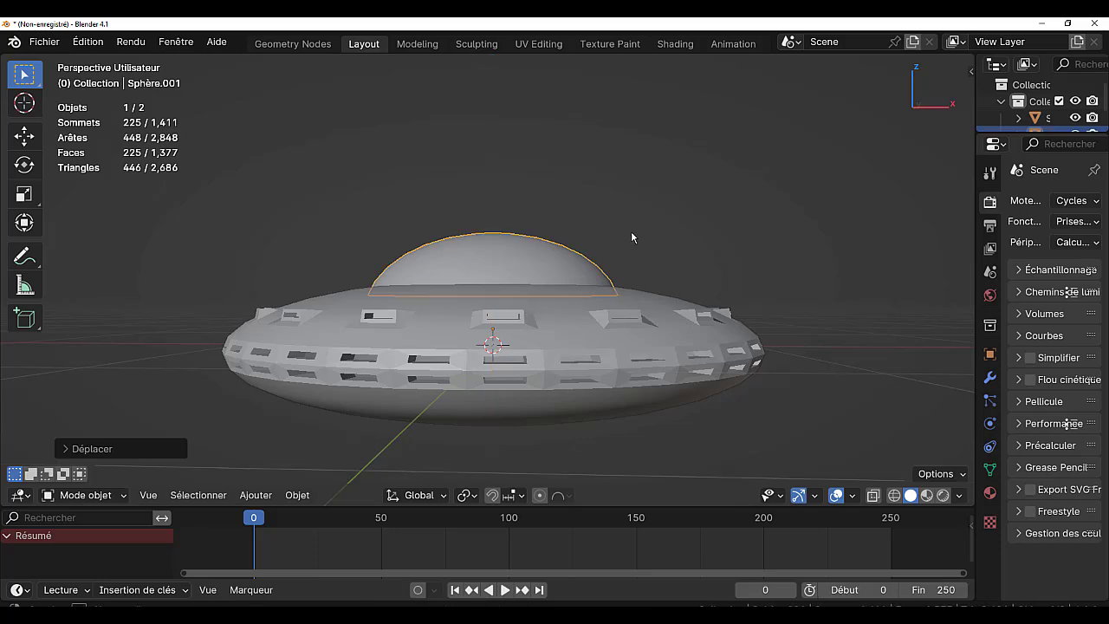
Apply all transforms to the dome, then nudge it about 0.006 m along Z.
{"action": "middle_click_drag", "start_coordinate": [631, 238], "coordinate": [519, 292]}
{"action": "key", "text": "ctrl+a"}
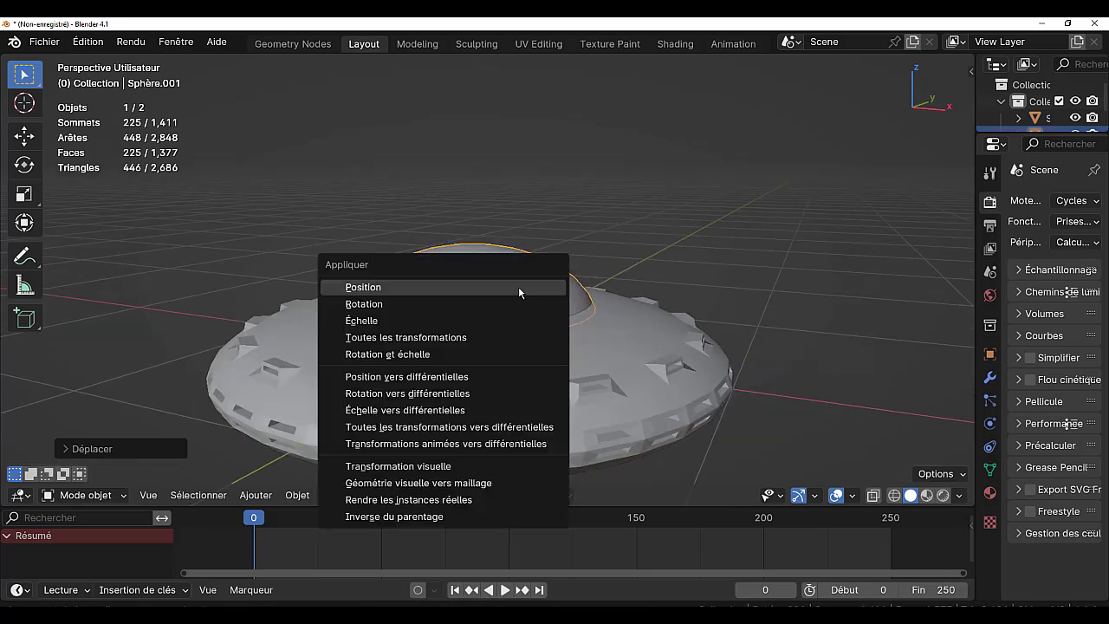
{"action": "left_click", "coordinate": [421, 338]}
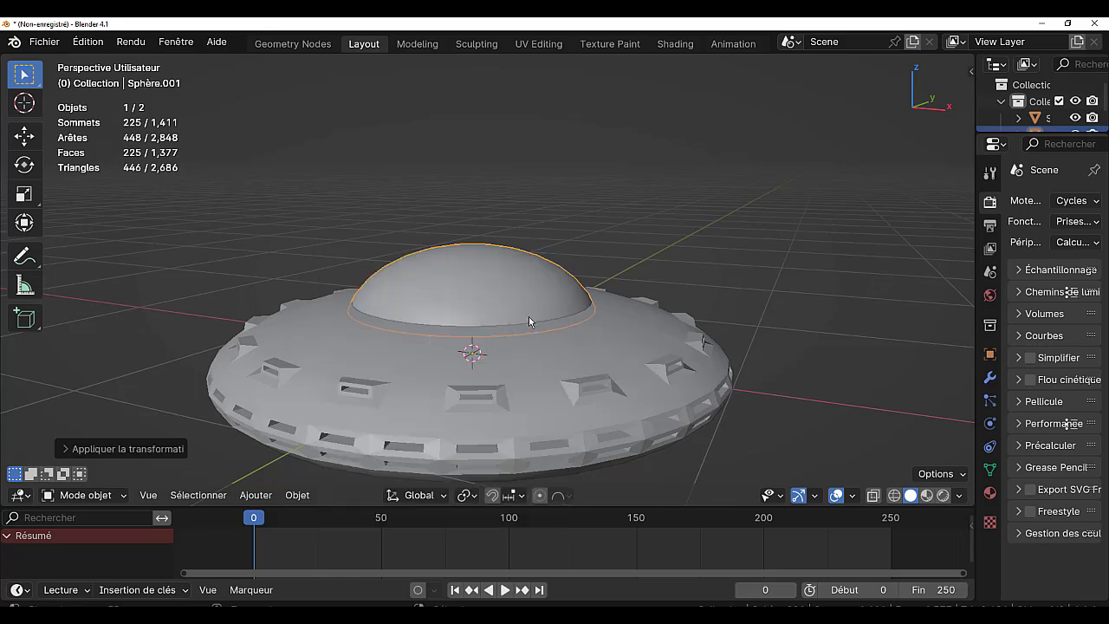
{"action": "mouse_move", "coordinate": [580, 345]}
{"action": "middle_mouse_down"}
{"action": "mouse_move", "coordinate": [629, 311]}
{"action": "mouse_move", "coordinate": [588, 325]}
{"action": "middle_mouse_up"}
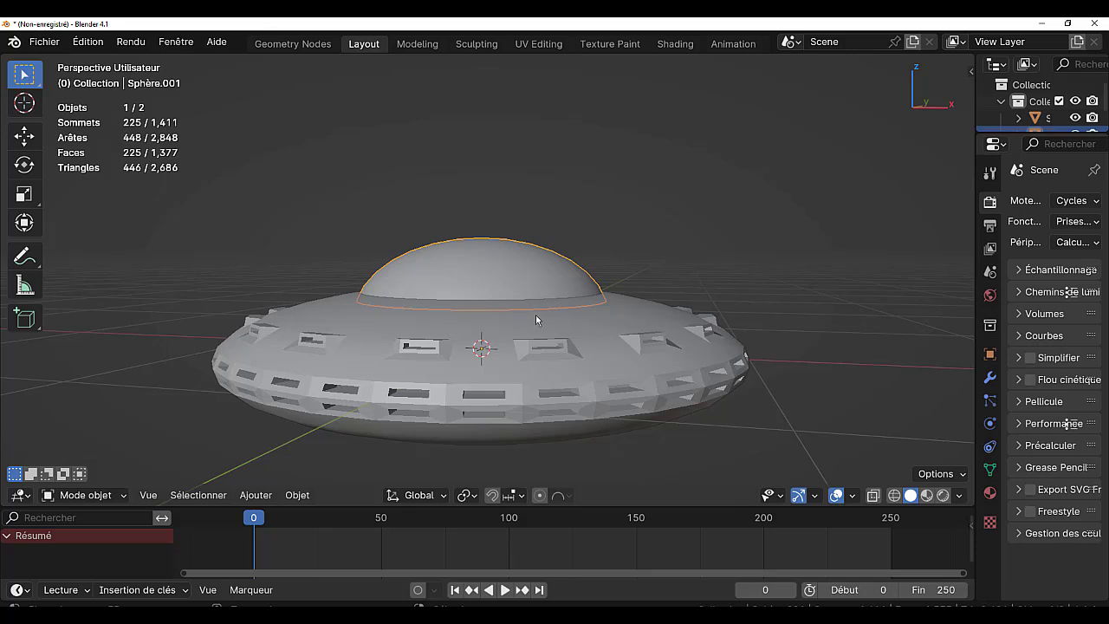
{"action": "key", "text": "g"}
{"action": "key", "text": "z"}
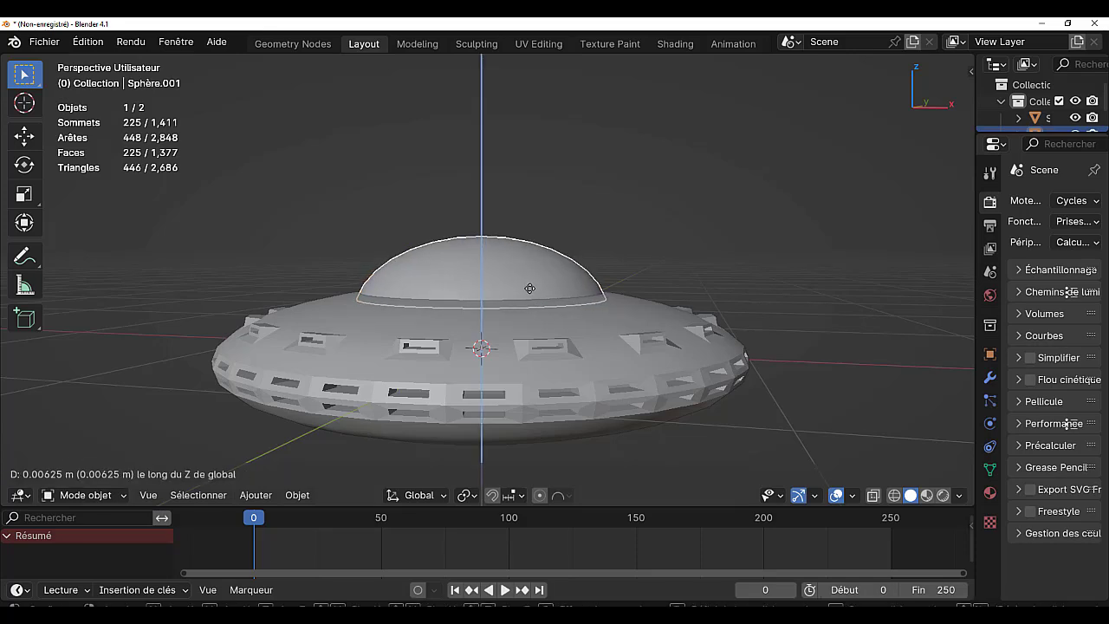
{"action": "left_click", "coordinate": [527, 270]}
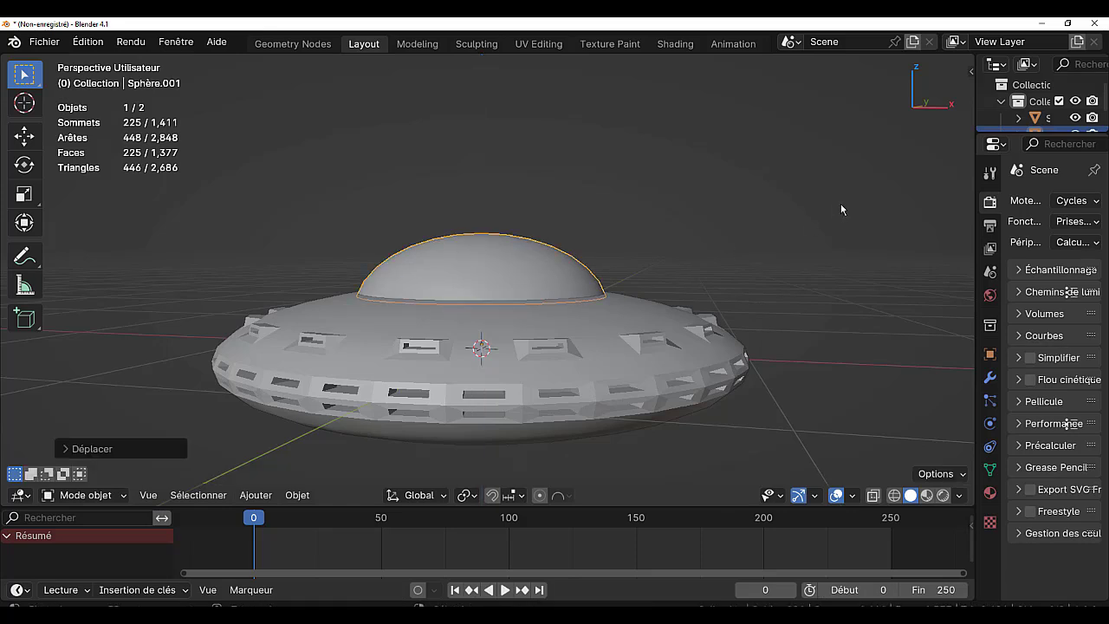
Orbit and zoom around the saucer, then drag the divider left to widen Outliner and Properties.
{"action": "scroll", "coordinate": [804, 218], "scroll_direction": "down", "scroll_amount": 2}
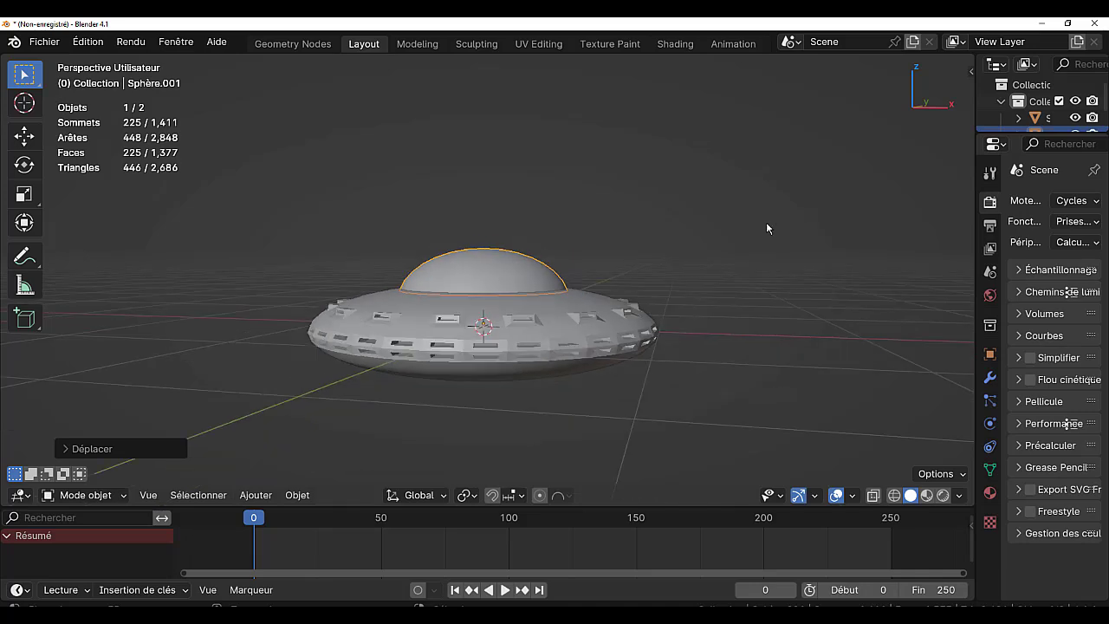
{"action": "mouse_move", "coordinate": [768, 231]}
{"action": "middle_mouse_down"}
{"action": "mouse_move", "coordinate": [784, 347]}
{"action": "mouse_move", "coordinate": [770, 299]}
{"action": "middle_mouse_up"}
{"action": "scroll", "coordinate": [517, 336], "scroll_direction": "up", "scroll_amount": 2}
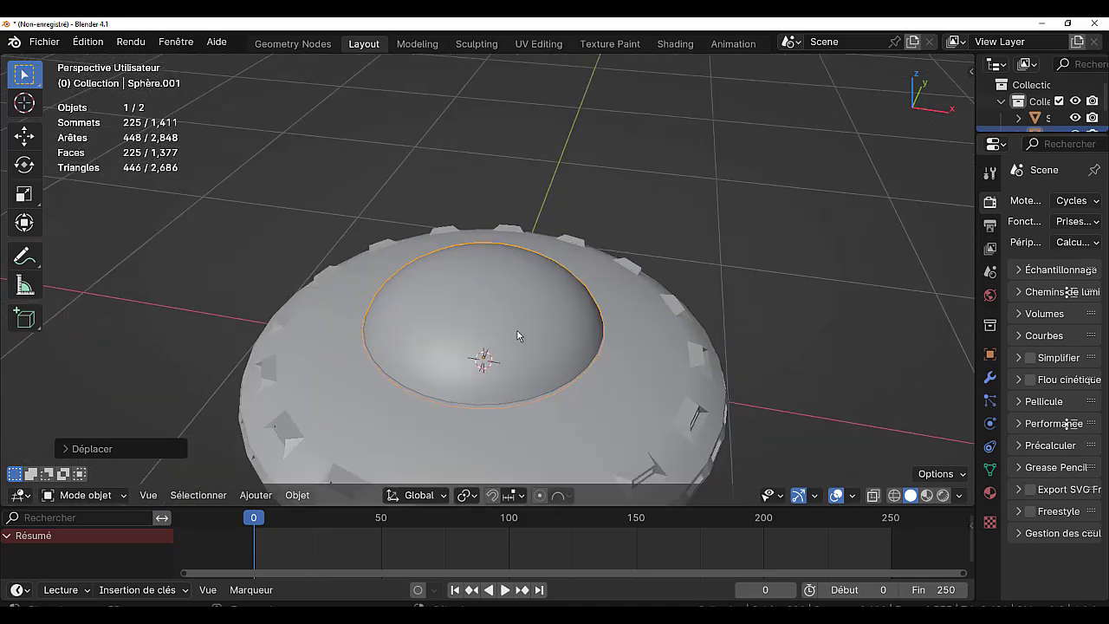
{"action": "scroll", "coordinate": [517, 330], "scroll_direction": "down", "scroll_amount": 2}
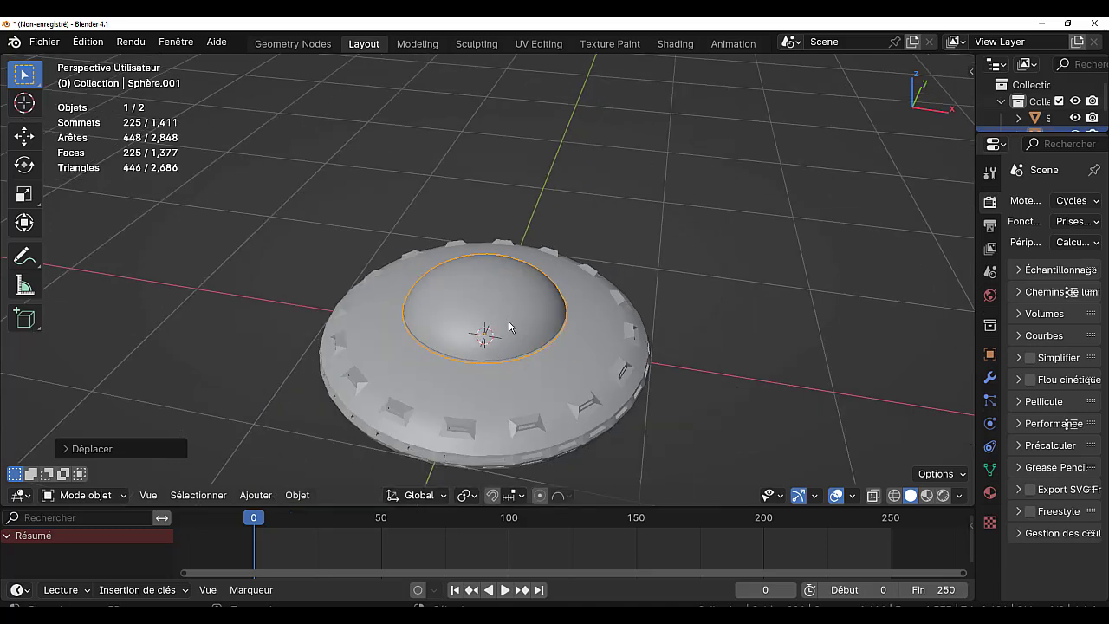
{"action": "mouse_move", "coordinate": [526, 349]}
{"action": "middle_mouse_down"}
{"action": "mouse_move", "coordinate": [514, 289]}
{"action": "mouse_move", "coordinate": [672, 286]}
{"action": "middle_mouse_up"}
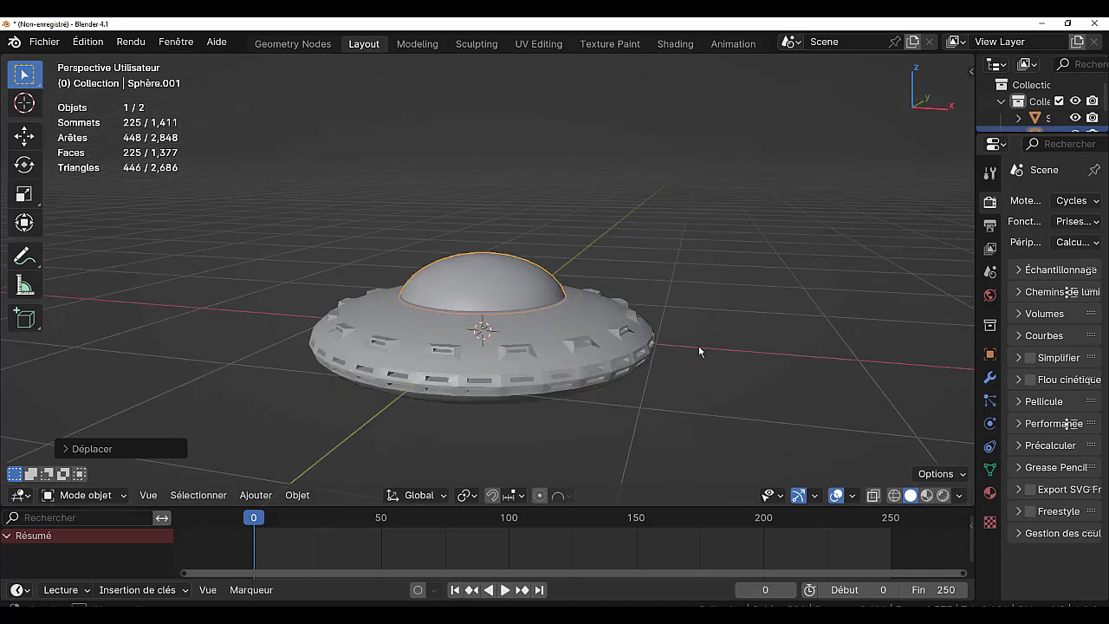
{"action": "middle_click_drag", "start_coordinate": [698, 345], "coordinate": [525, 398]}
{"action": "scroll", "coordinate": [524, 398], "scroll_direction": "up", "scroll_amount": 2}
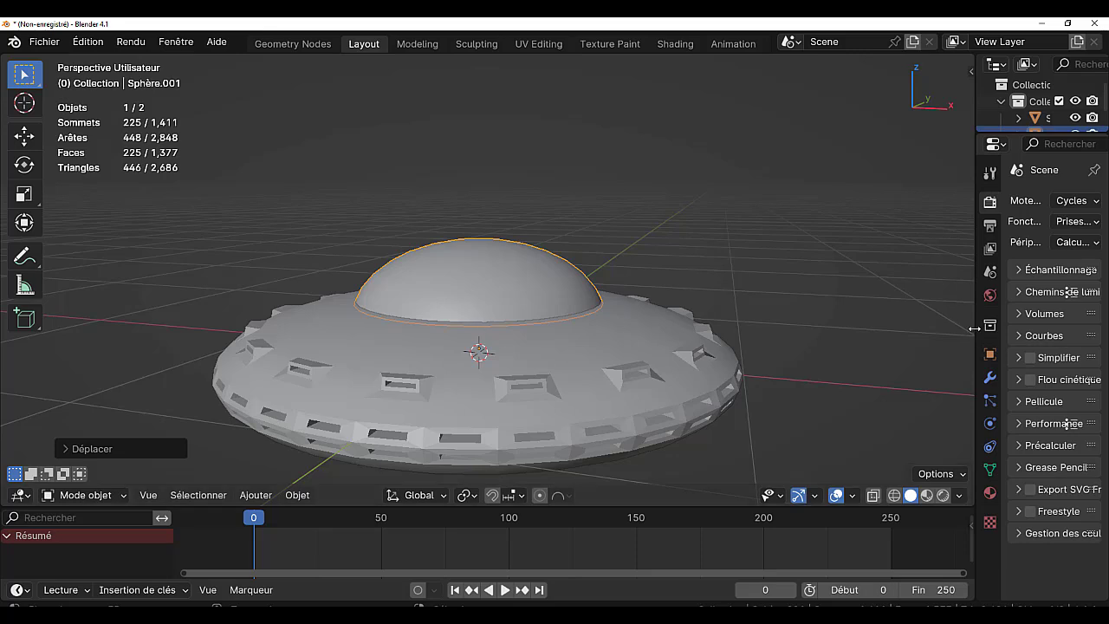
{"action": "left_click_drag", "start_coordinate": [974, 333], "coordinate": [854, 378]}
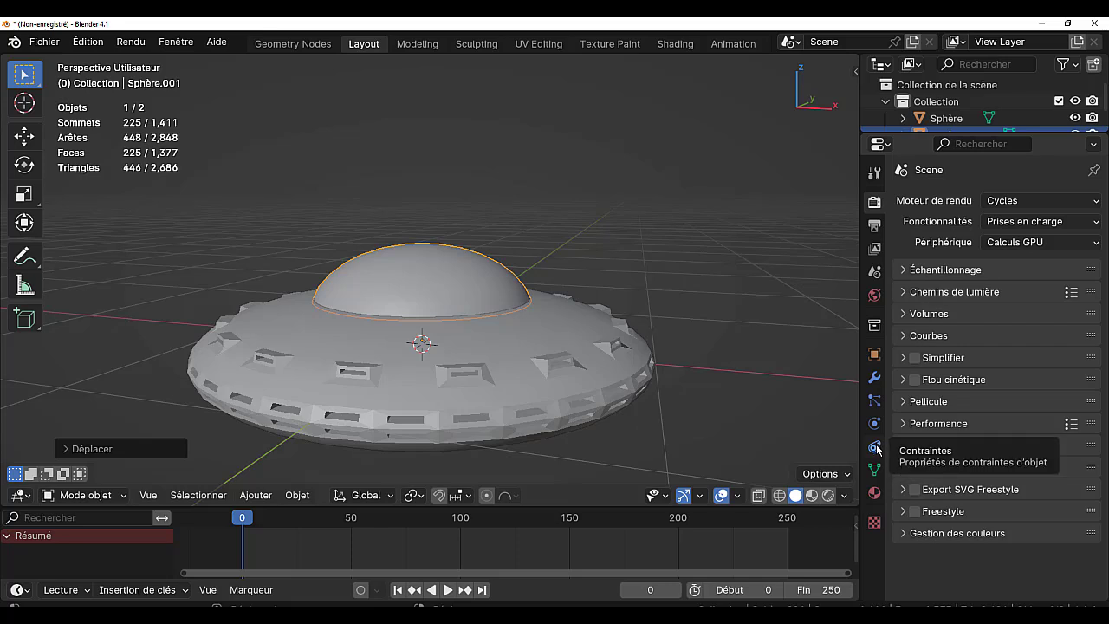
Add a Child Of (Enfant de) constraint to Sphère.001 with target Sphère, picked via eyedropper.
{"action": "left_click", "coordinate": [875, 447]}
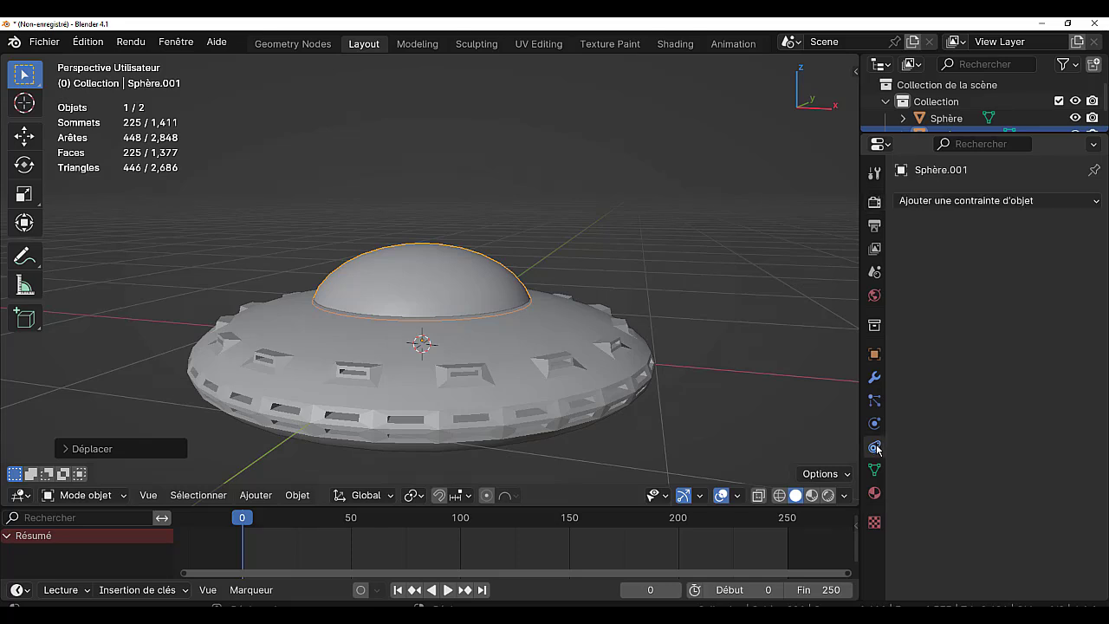
{"action": "left_click", "coordinate": [984, 201]}
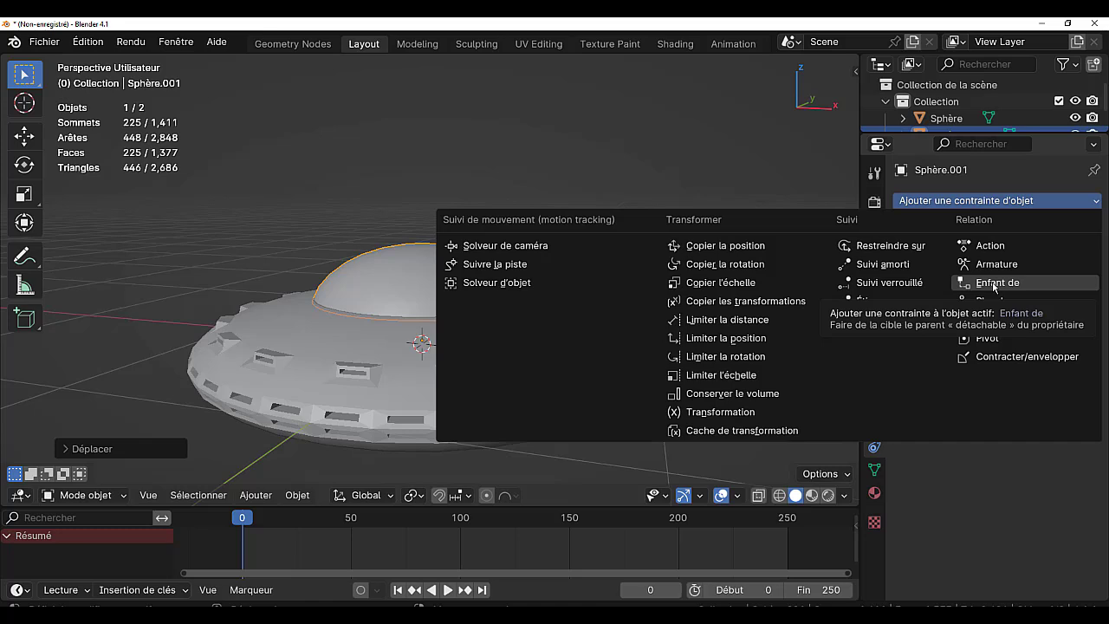
{"action": "left_click", "coordinate": [994, 287]}
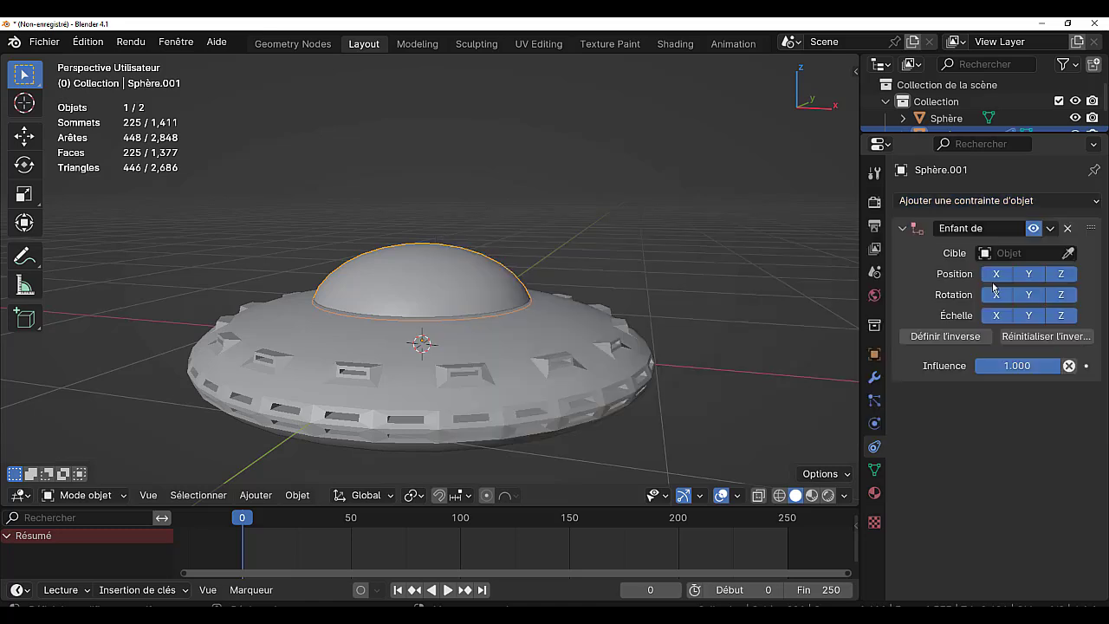
{"action": "left_click", "coordinate": [1069, 253]}
{"action": "left_click", "coordinate": [570, 323]}
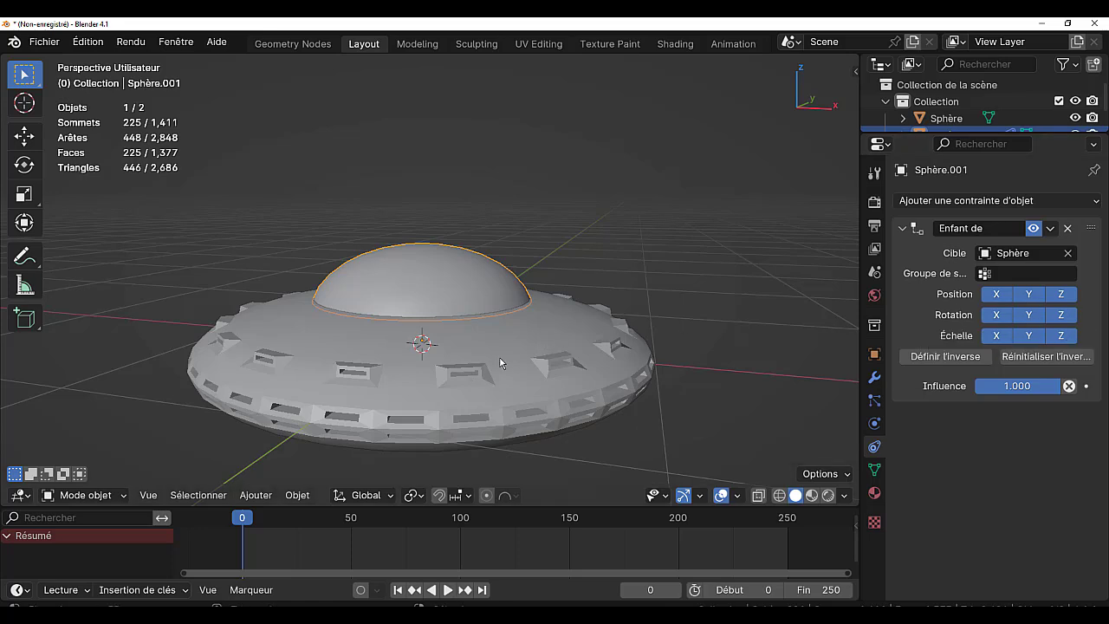
Rotate the saucer Sphère slightly about Z, then disable Rotation Z in the dome's Child Of constraint.
{"action": "left_click", "coordinate": [526, 358]}
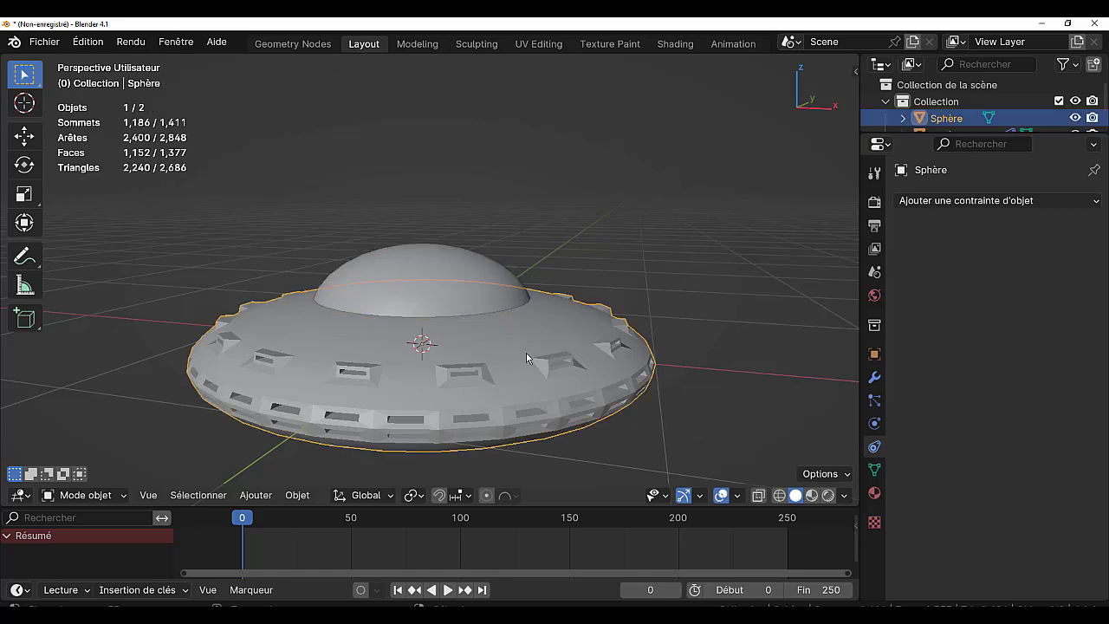
{"action": "key", "text": "r"}
{"action": "key", "text": "z"}
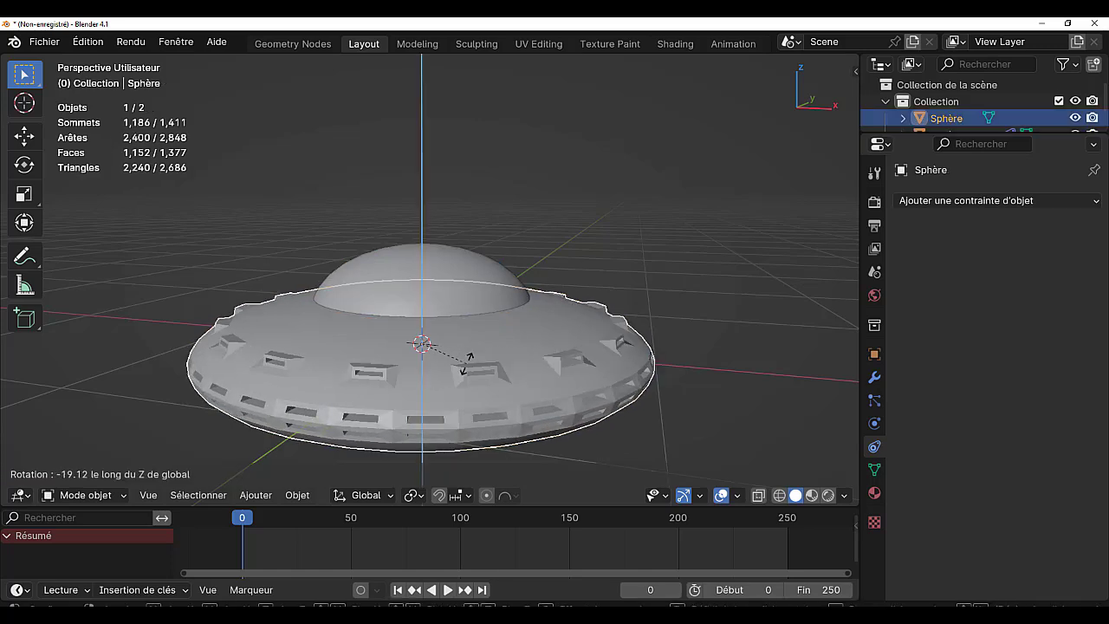
{"action": "left_click", "coordinate": [459, 372]}
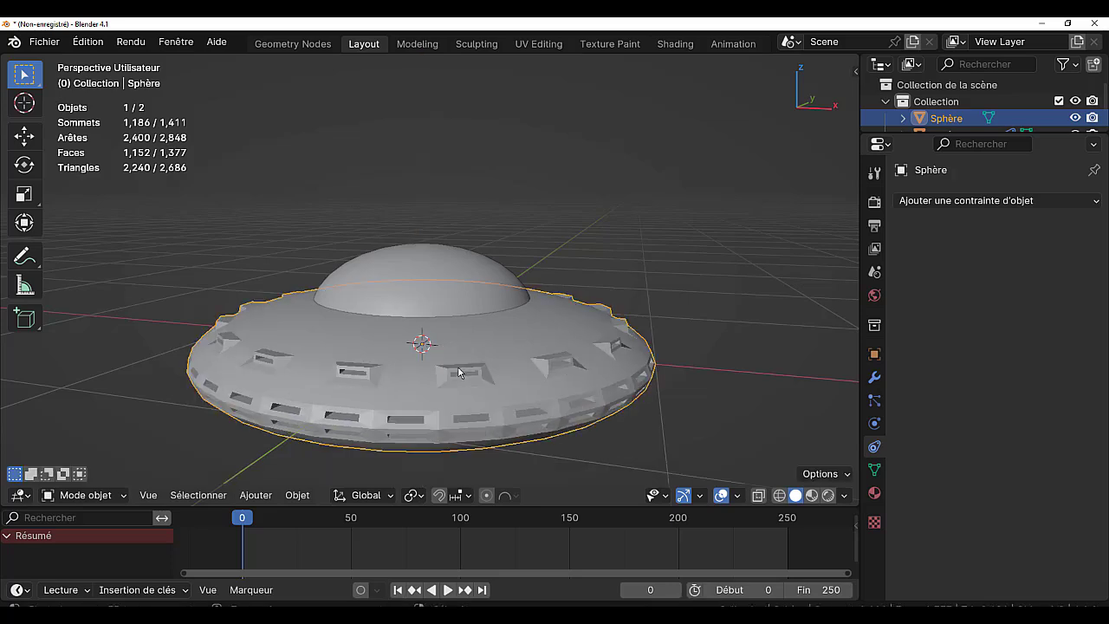
{"action": "left_click", "coordinate": [441, 289]}
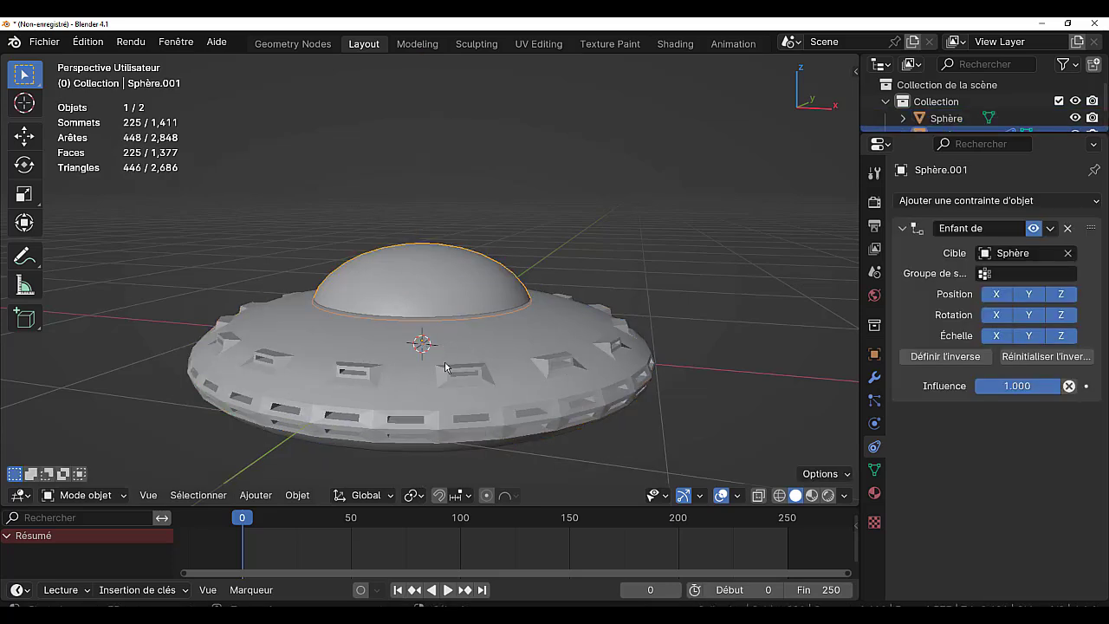
{"action": "left_click", "coordinate": [1062, 315]}
Isolate Sphère.001 in local view Edit mode, top view, and place the 3D cursor below it.
{"action": "key", "text": "KP_Divide"}
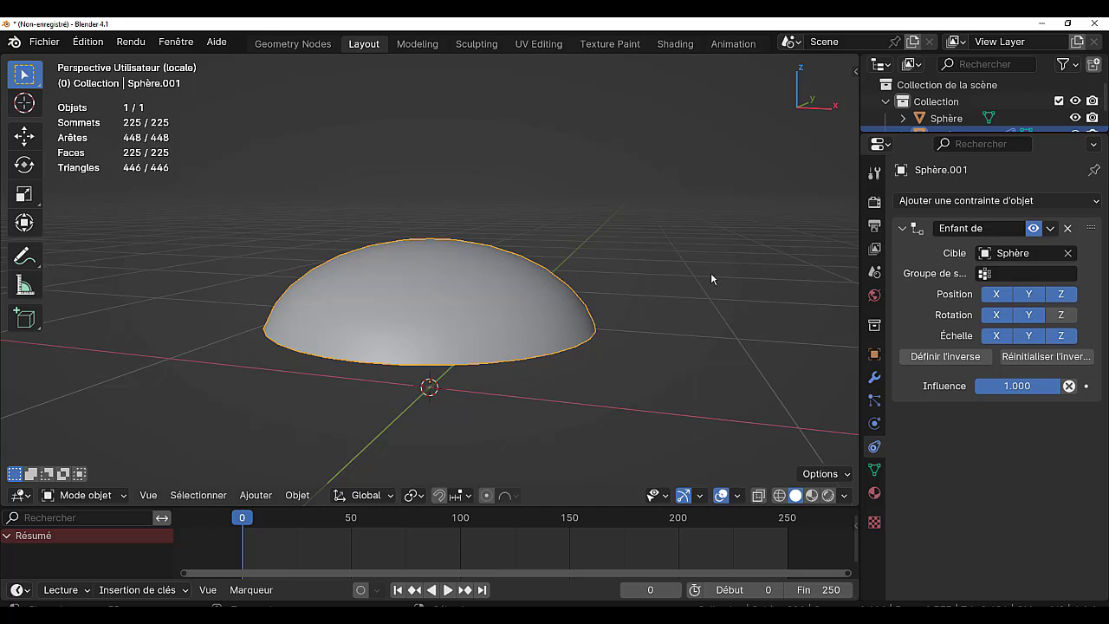
{"action": "key", "text": "Tab"}
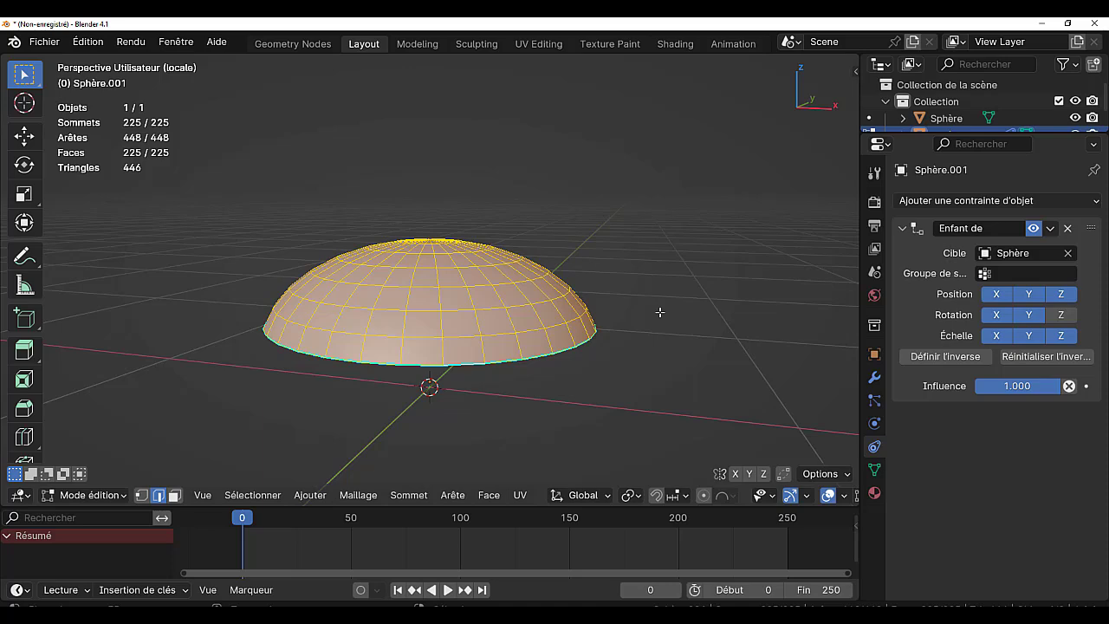
{"action": "key", "text": "KP_7"}
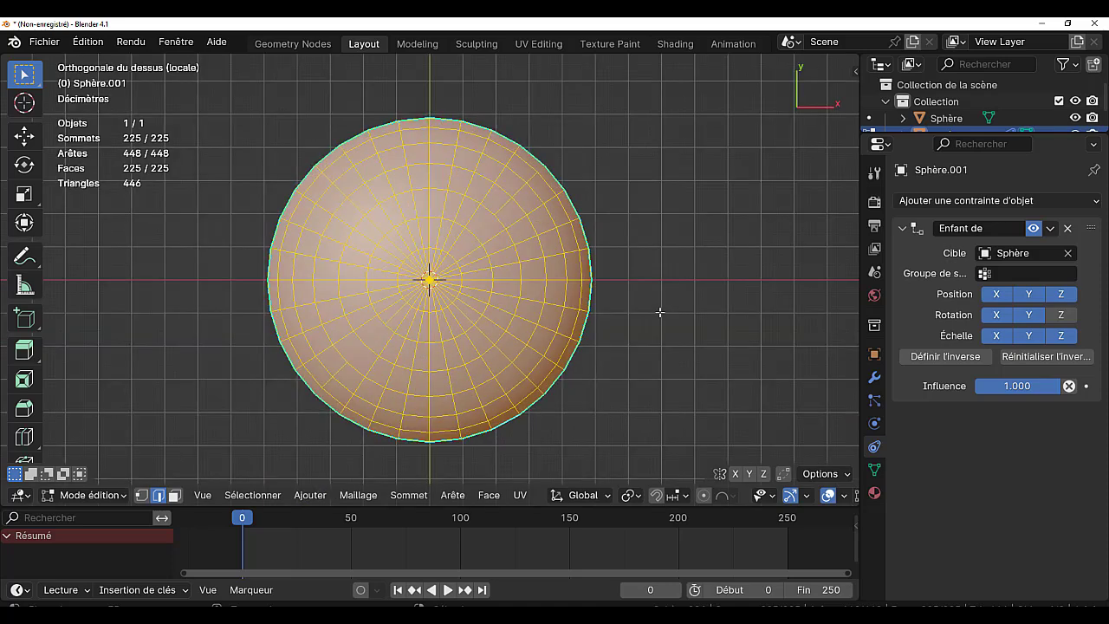
{"action": "middle_click_drag", "start_coordinate": [658, 381], "coordinate": [663, 365]}
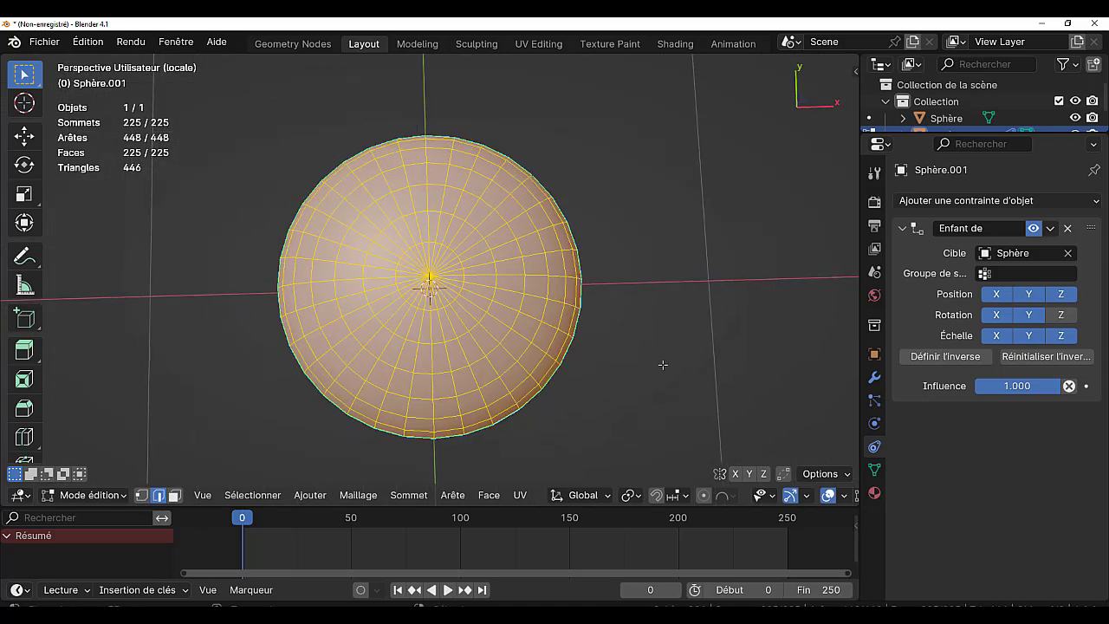
{"action": "key", "text": "KP_7"}
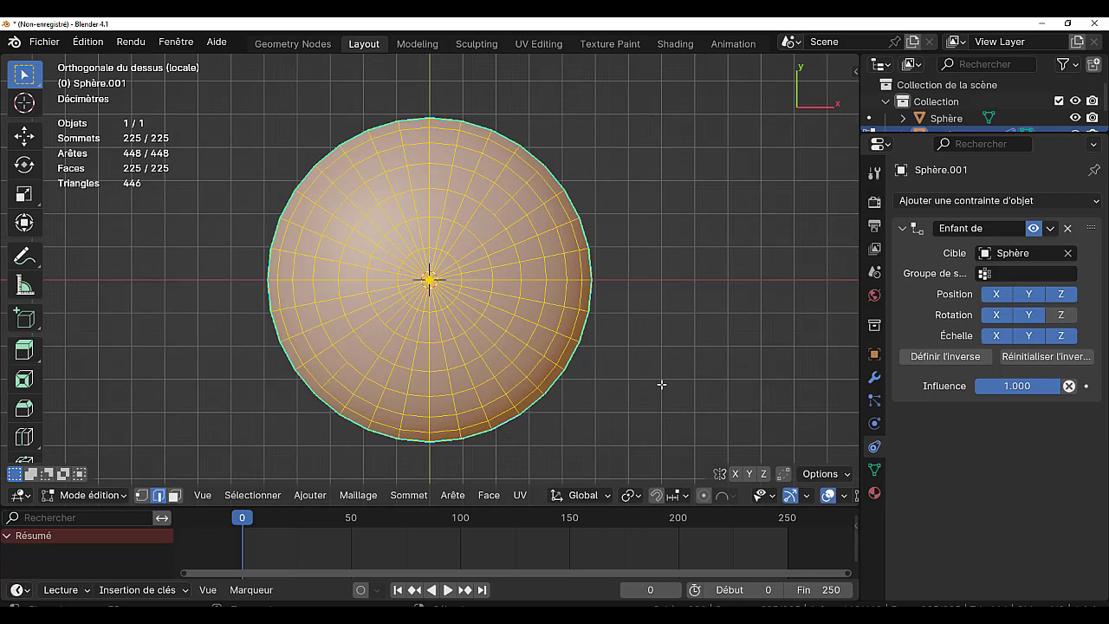
{"action": "scroll", "coordinate": [650, 398], "scroll_direction": "down", "scroll_amount": 1}
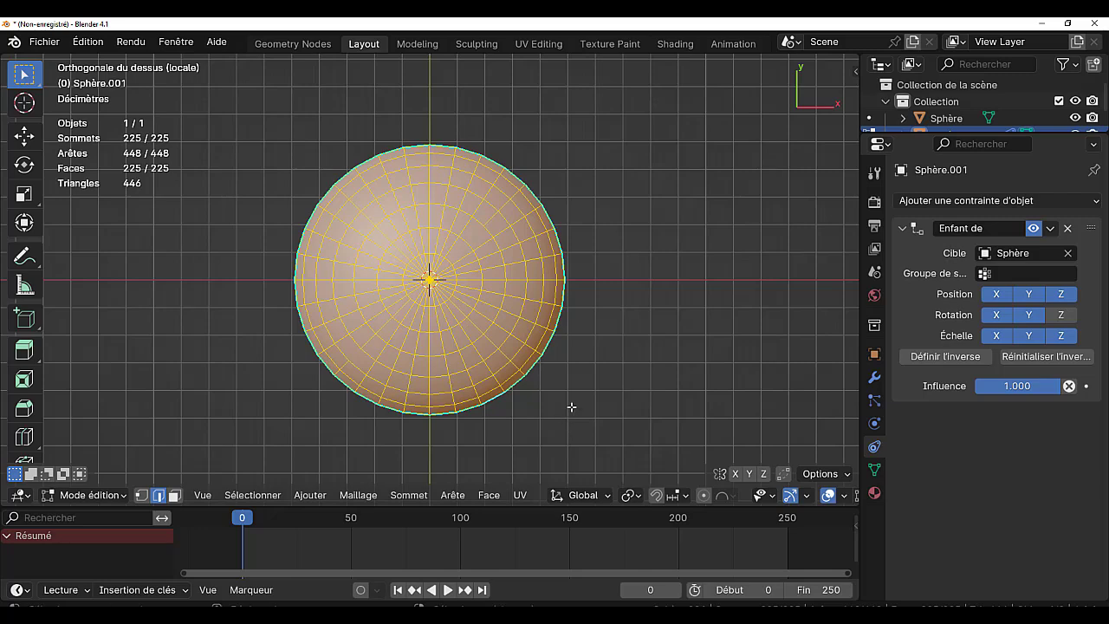
{"action": "middle_click_drag", "start_coordinate": [571, 407], "coordinate": [574, 378], "text": "shift"}
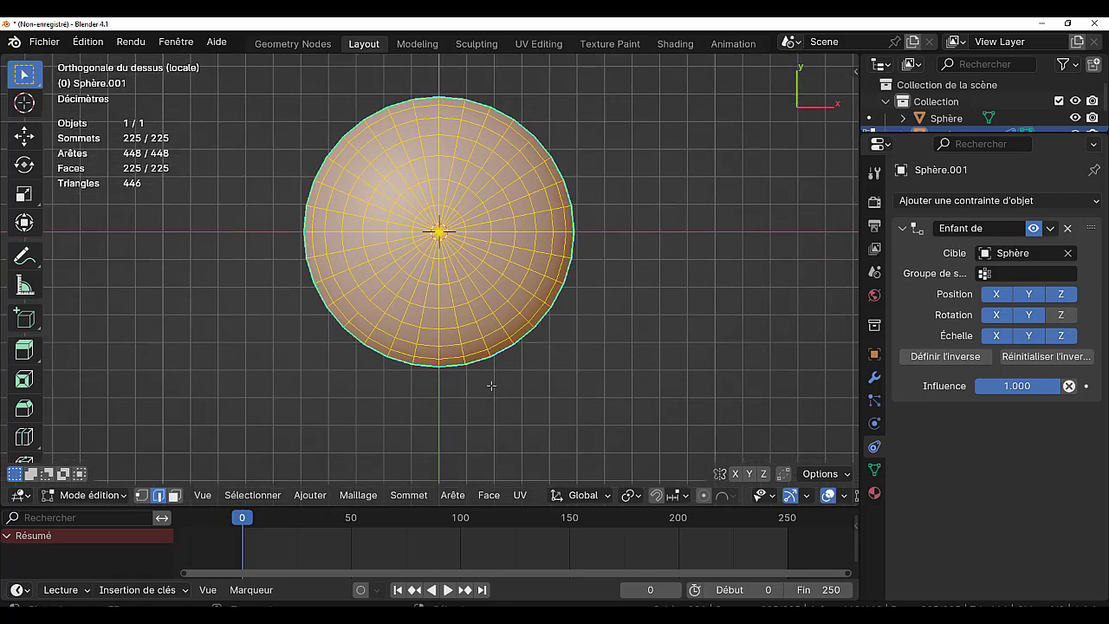
{"action": "right_click", "coordinate": [493, 395], "text": "shift"}
Add a cylinder at the 3D cursor, rotate it 90° about X, shrink it and stretch it along Y.
{"action": "left_click", "coordinate": [312, 497]}
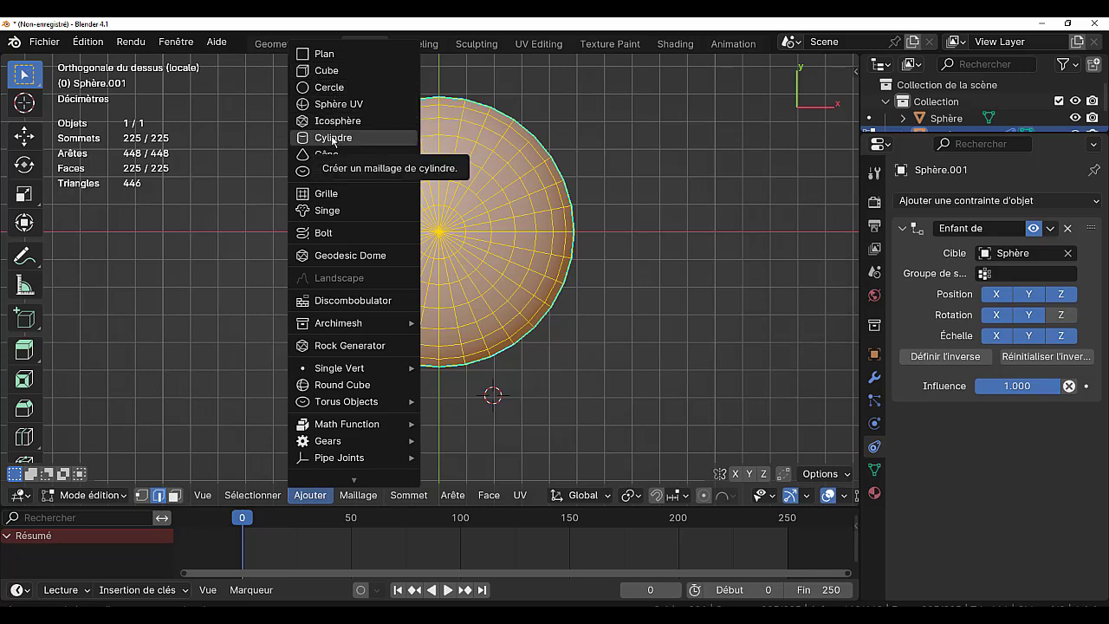
{"action": "left_click", "coordinate": [332, 138]}
{"action": "scroll", "coordinate": [702, 232], "scroll_direction": "down", "scroll_amount": 3}
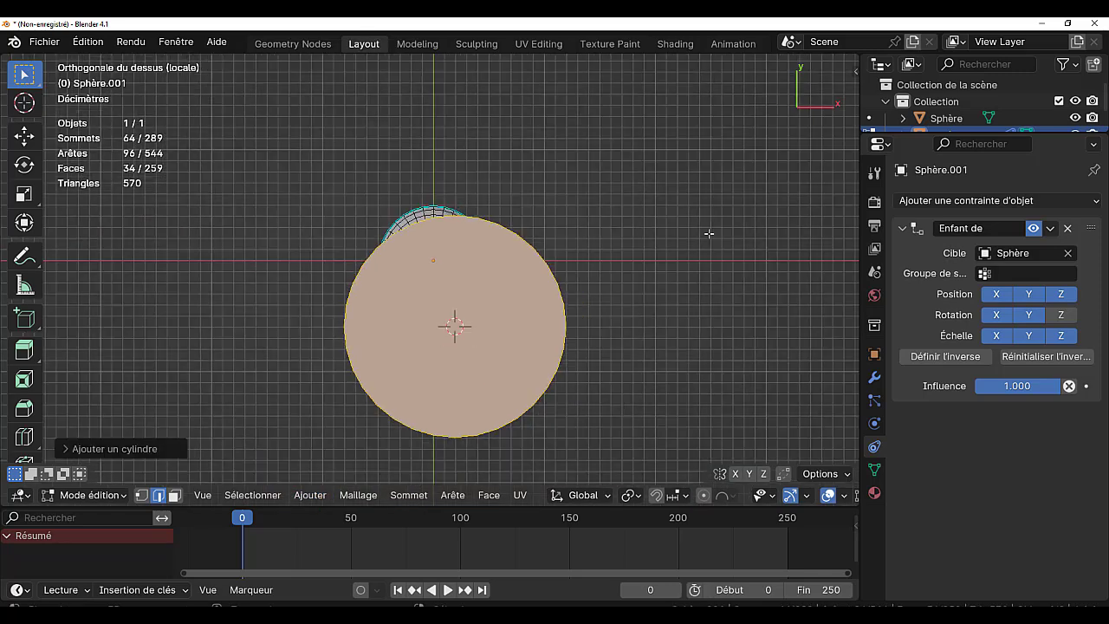
{"action": "type", "text": "rx"}
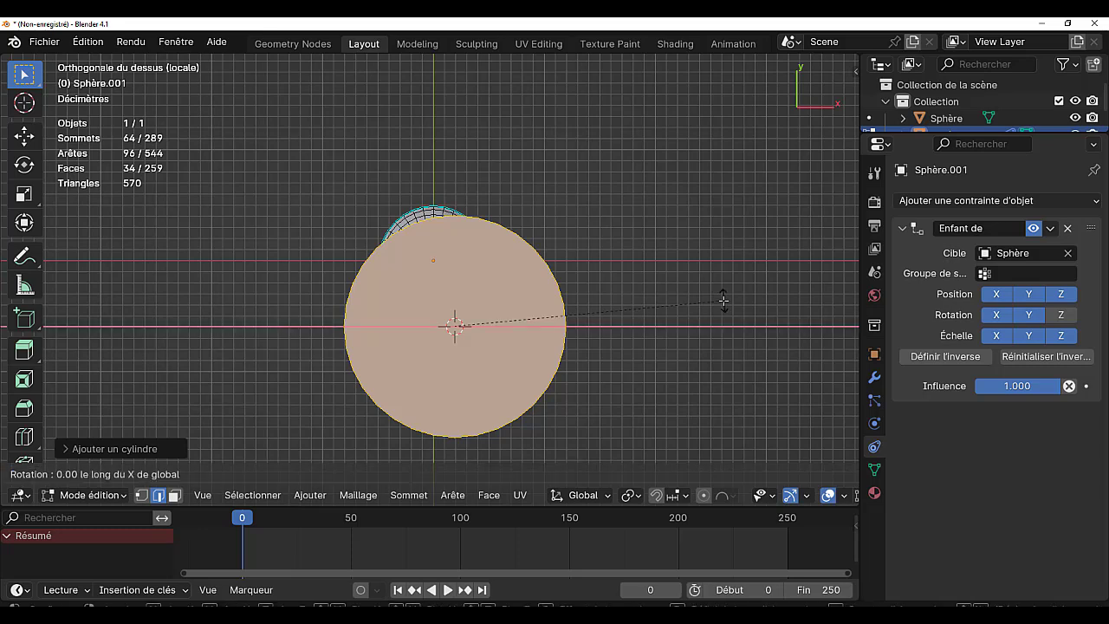
{"action": "type", "text": "90"}
{"action": "key", "text": "Return"}
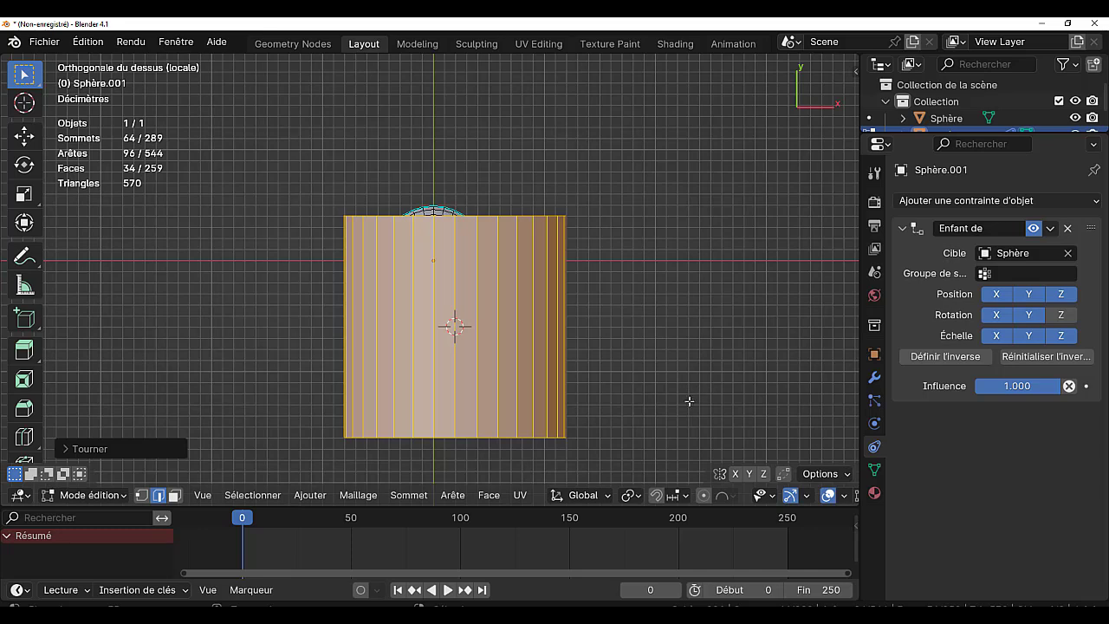
{"action": "key", "text": "s"}
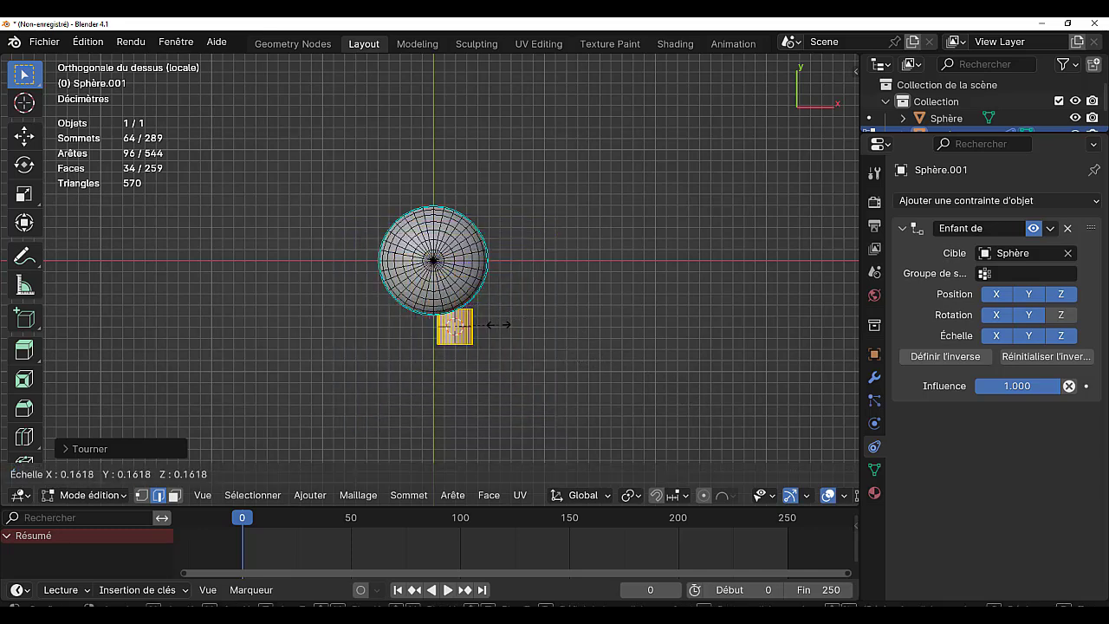
{"action": "key", "text": "Return"}
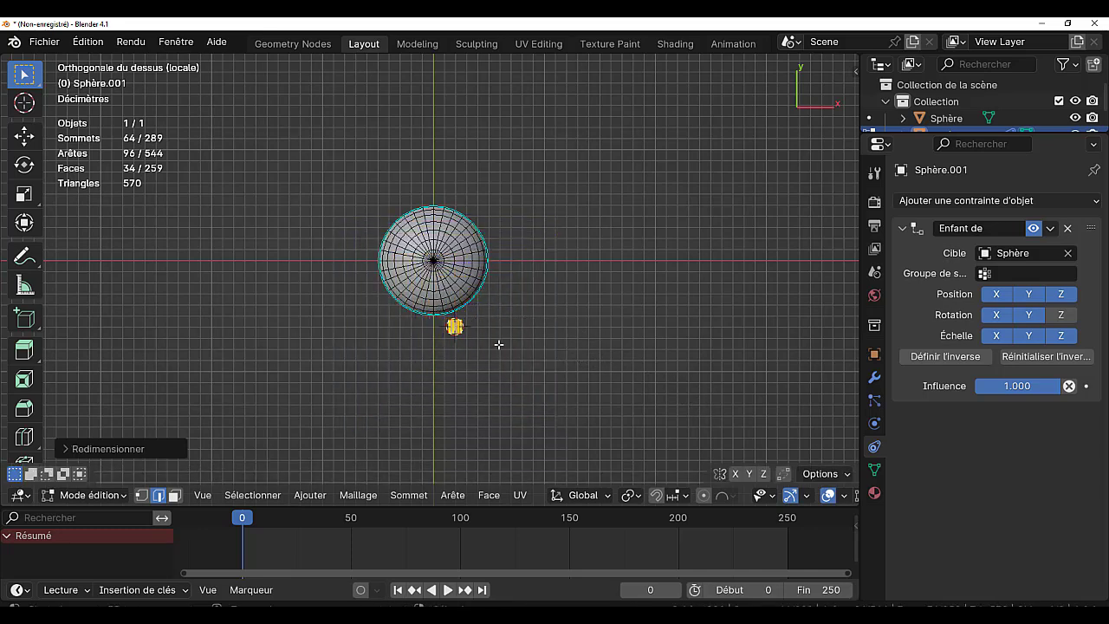
{"action": "key", "text": "s"}
{"action": "key", "text": "y"}
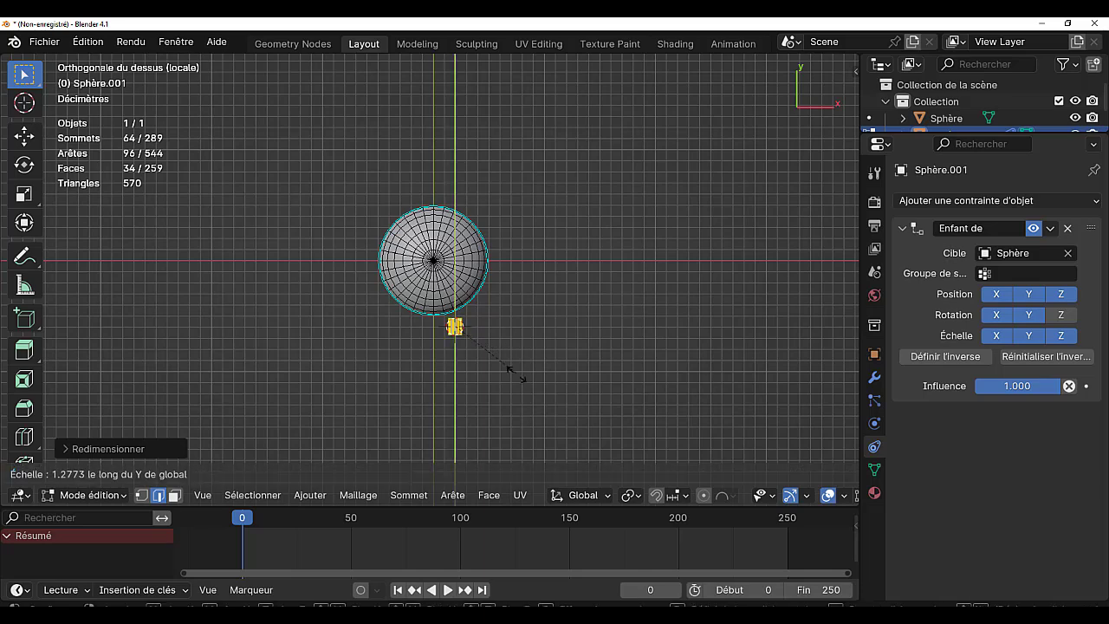
{"action": "key", "text": "Return"}
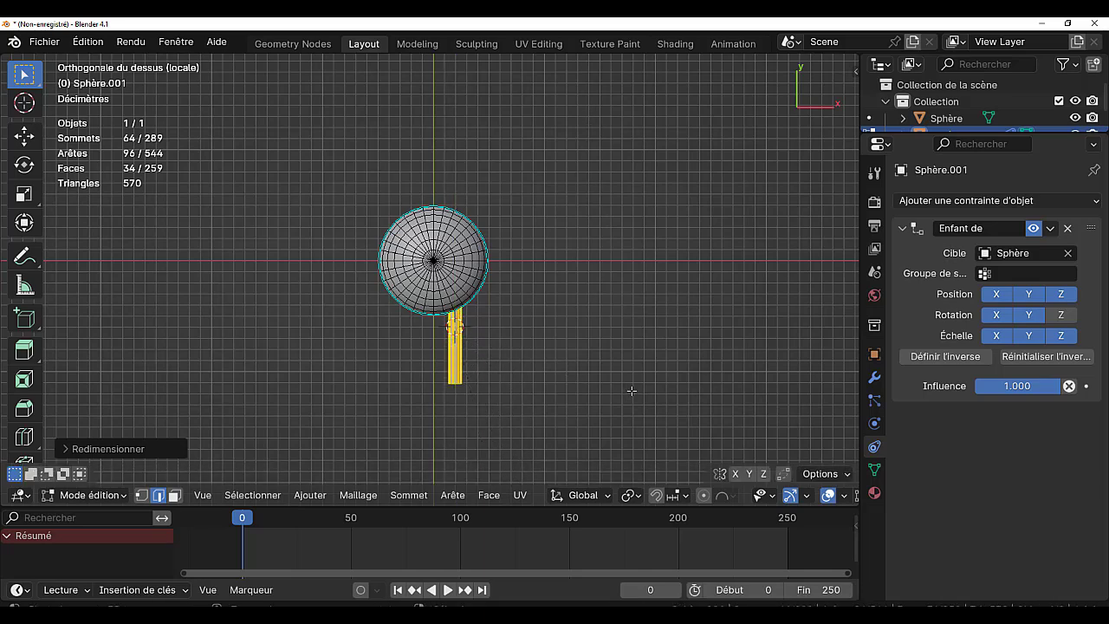
{"action": "key", "text": "KP_1"}
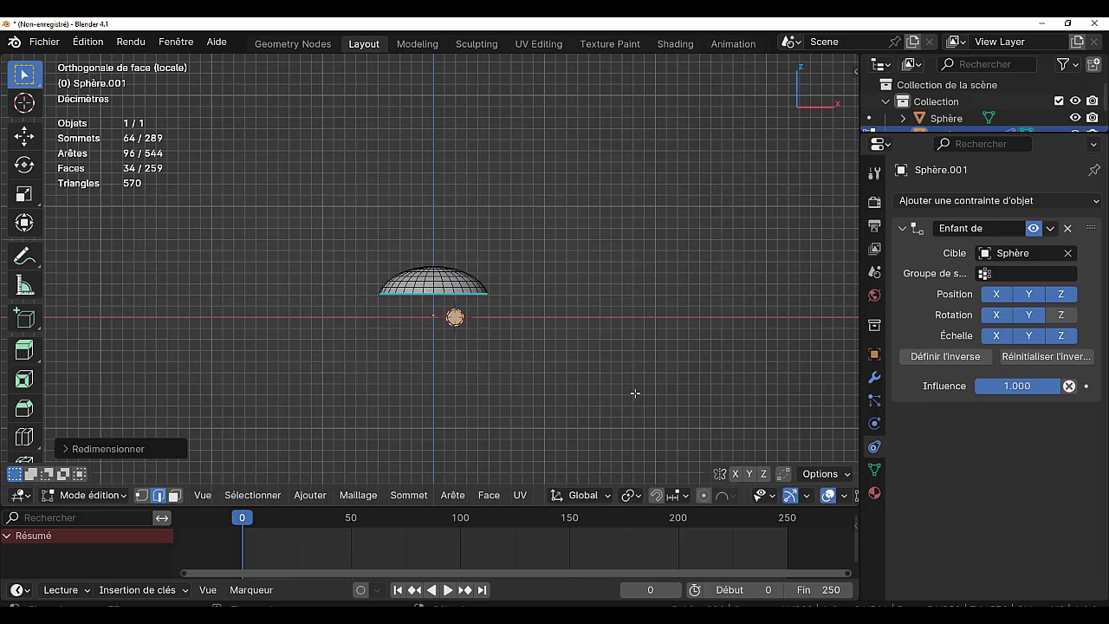
Raise the cannon barrel along Z up into the dome.
{"action": "scroll", "coordinate": [635, 393], "scroll_direction": "up", "scroll_amount": 3}
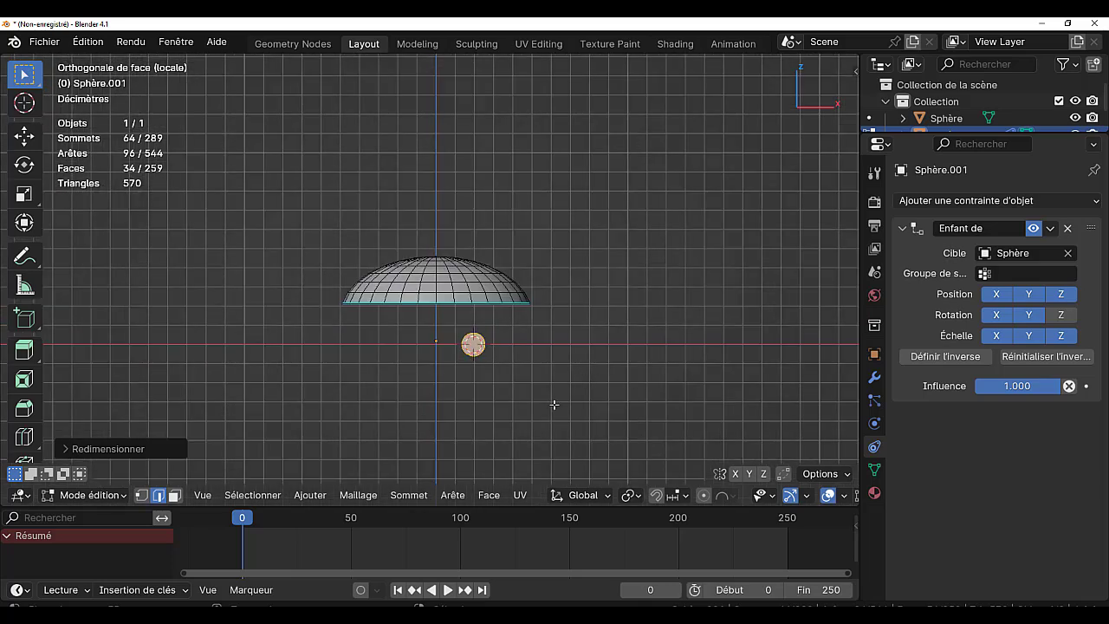
{"action": "key", "text": "g"}
{"action": "key", "text": "z"}
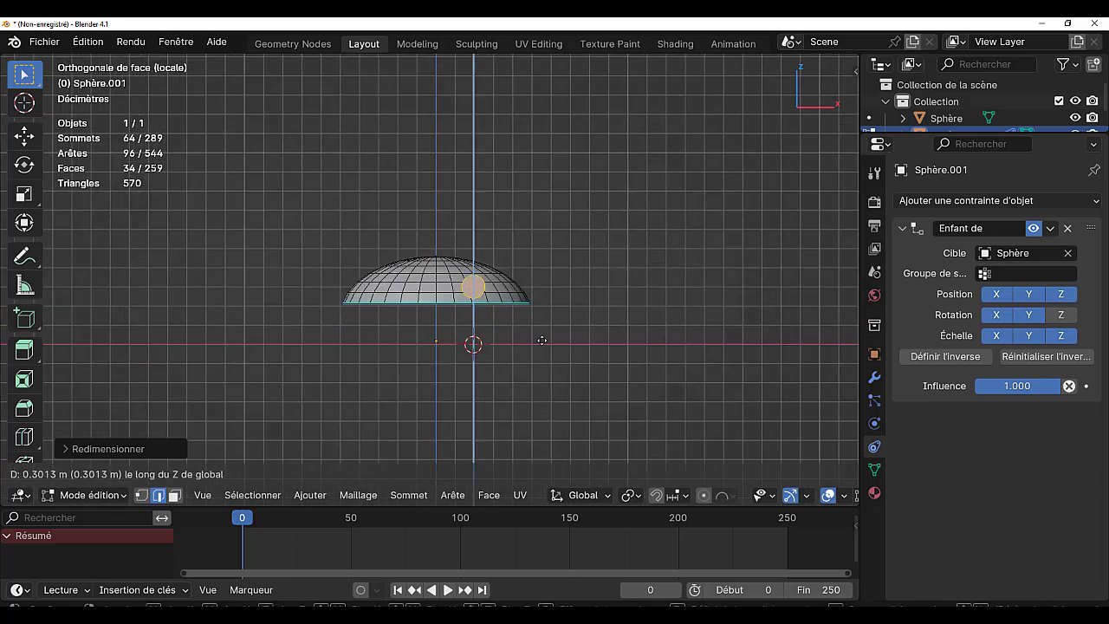
{"action": "left_click", "coordinate": [541, 345]}
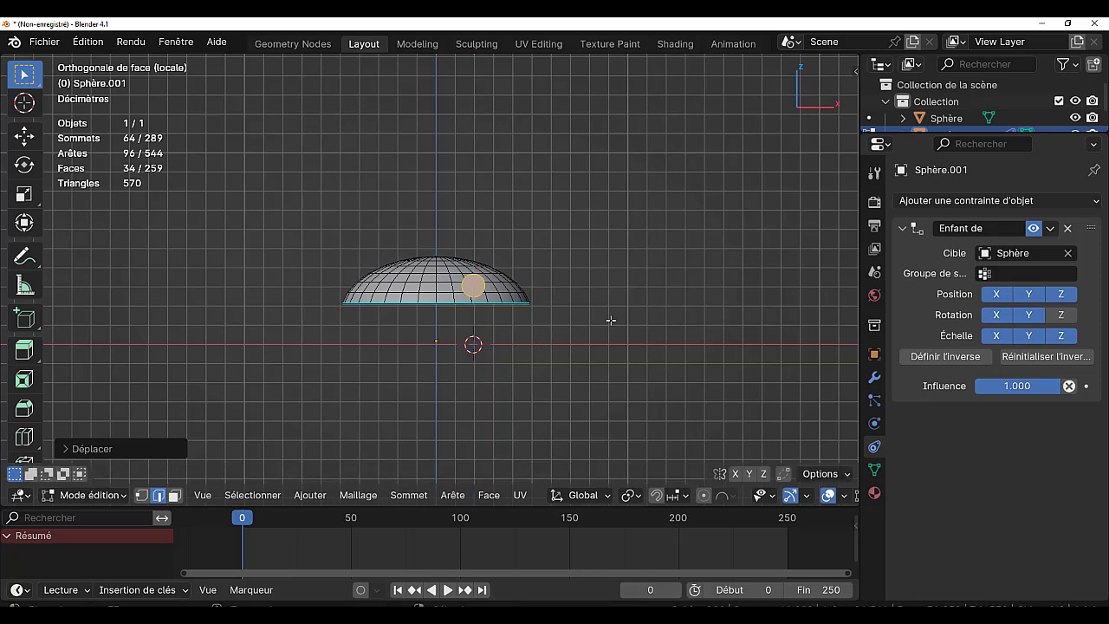
Make the barrel thinner overall and longer along Y.
{"action": "middle_click_drag", "start_coordinate": [572, 355], "coordinate": [517, 373]}
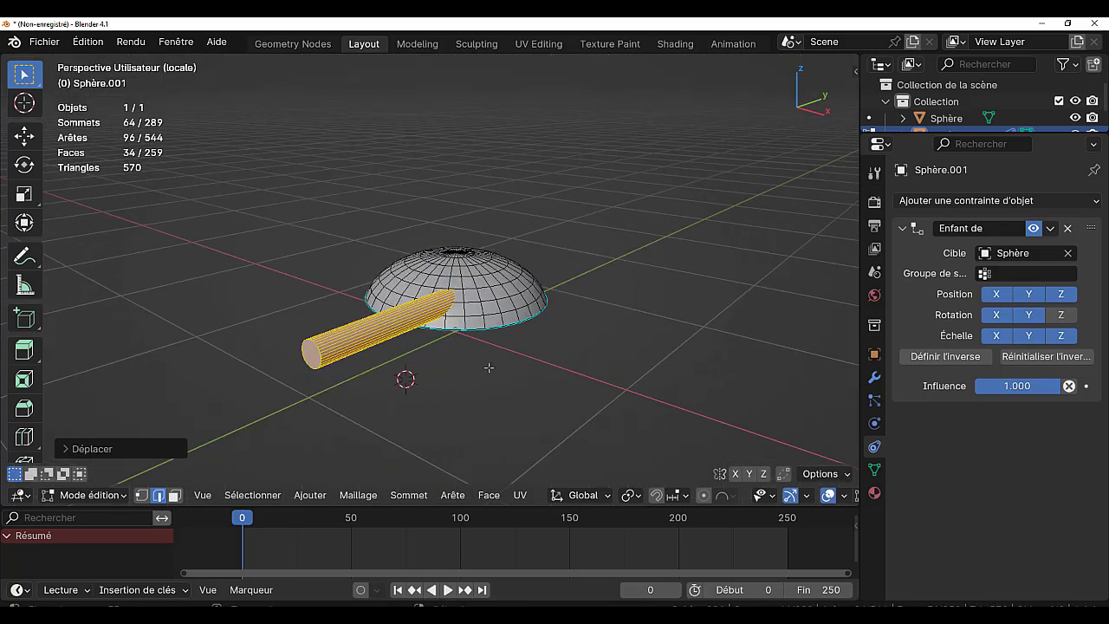
{"action": "key", "text": "s"}
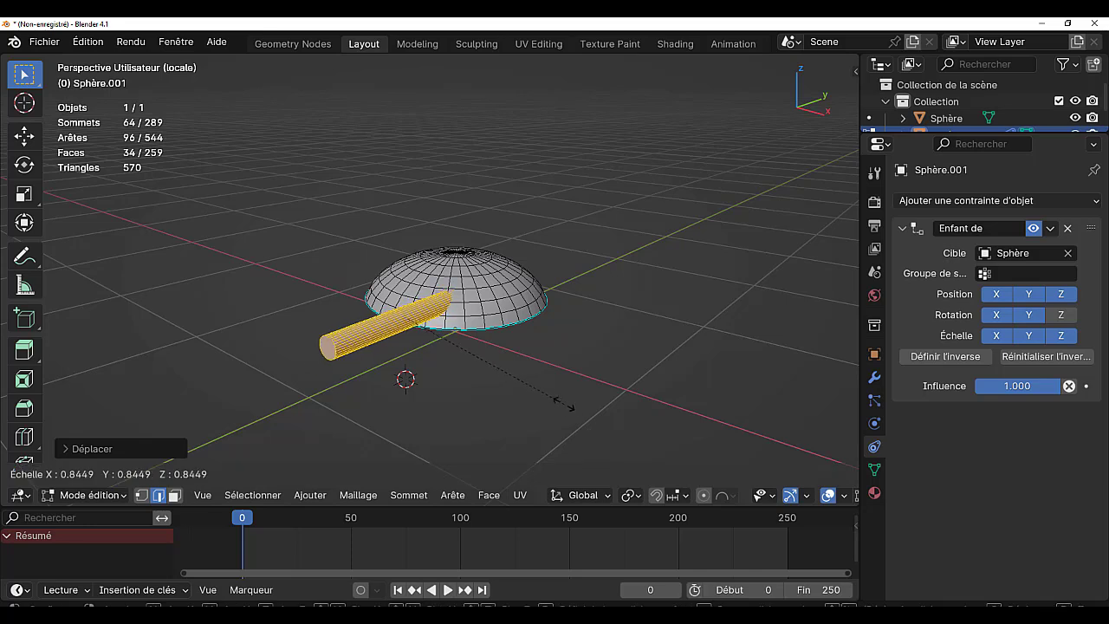
{"action": "left_click", "coordinate": [524, 363]}
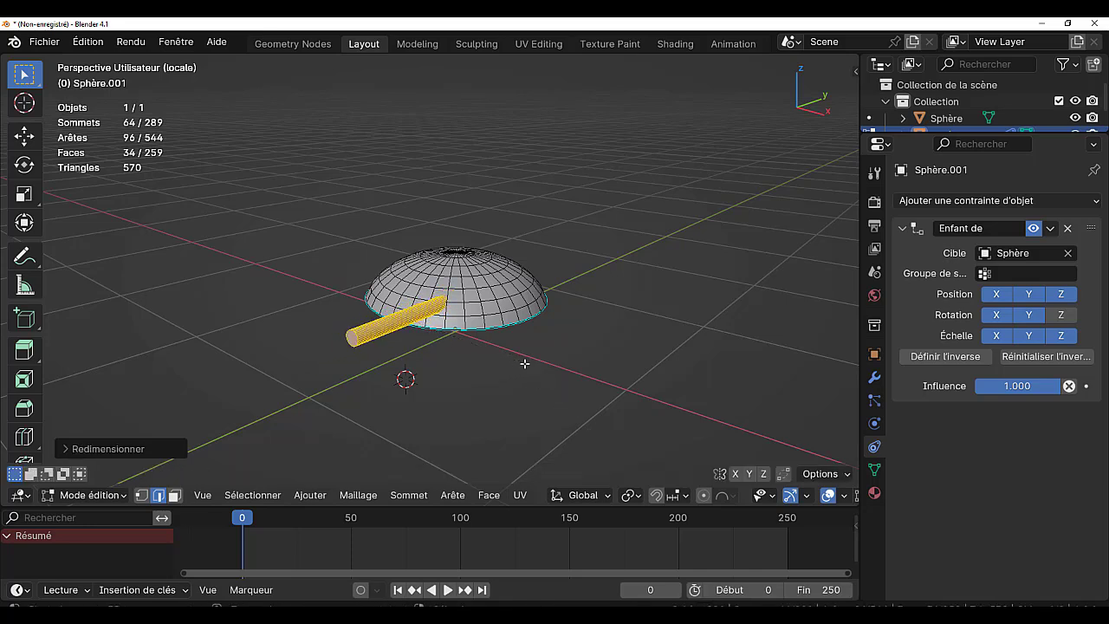
{"action": "key", "text": "s"}
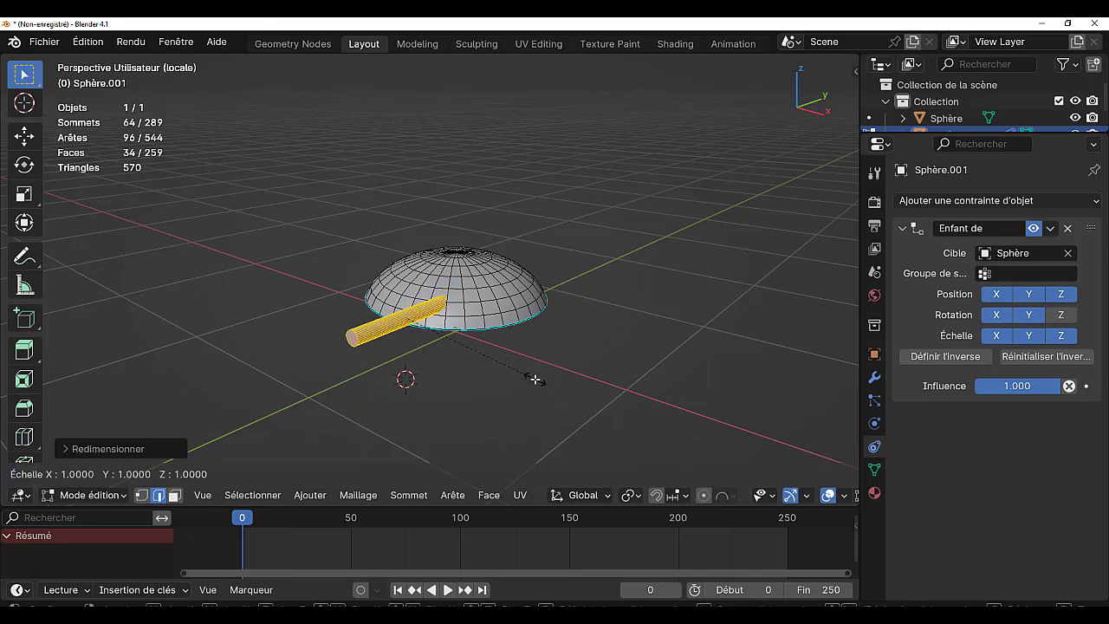
{"action": "key", "text": "y"}
{"action": "left_click", "coordinate": [625, 344]}
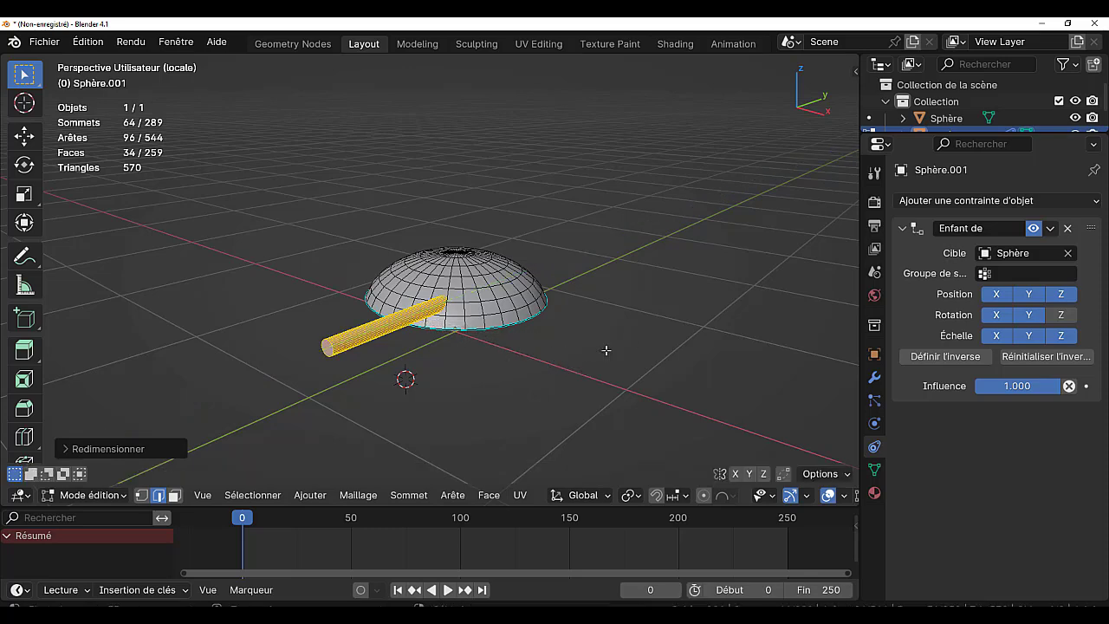
In front view, nudge the barrel to sit against the dome's curved side.
{"action": "mouse_move", "coordinate": [554, 386]}
{"action": "middle_mouse_down"}
{"action": "mouse_move", "coordinate": [609, 412]}
{"action": "mouse_move", "coordinate": [554, 381]}
{"action": "mouse_move", "coordinate": [482, 404]}
{"action": "mouse_move", "coordinate": [511, 401]}
{"action": "middle_mouse_up"}
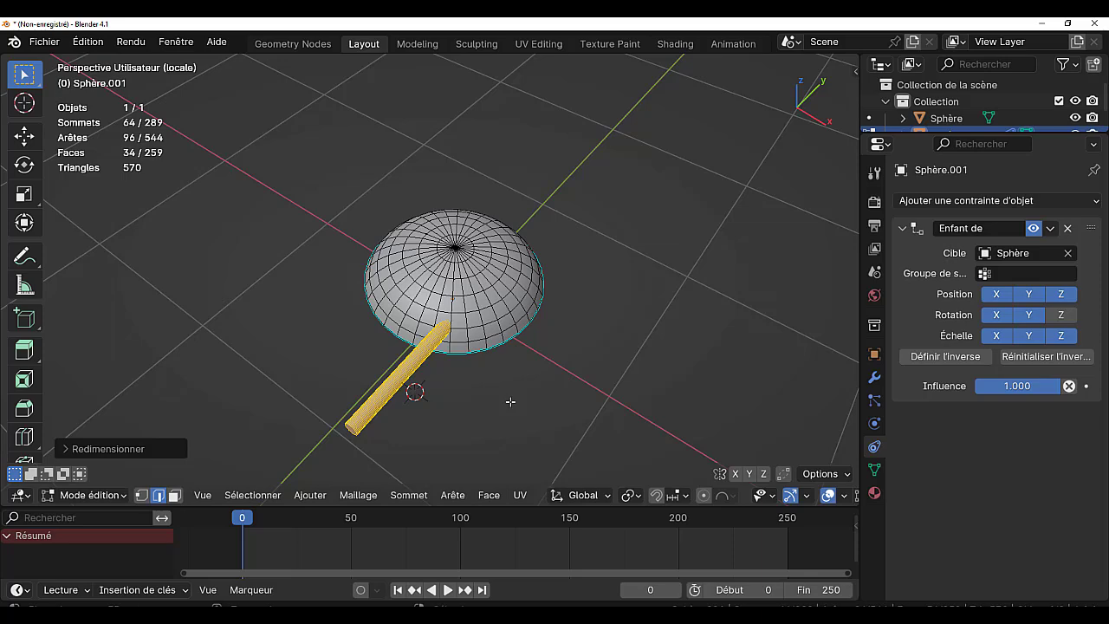
{"action": "key", "text": "KP_1"}
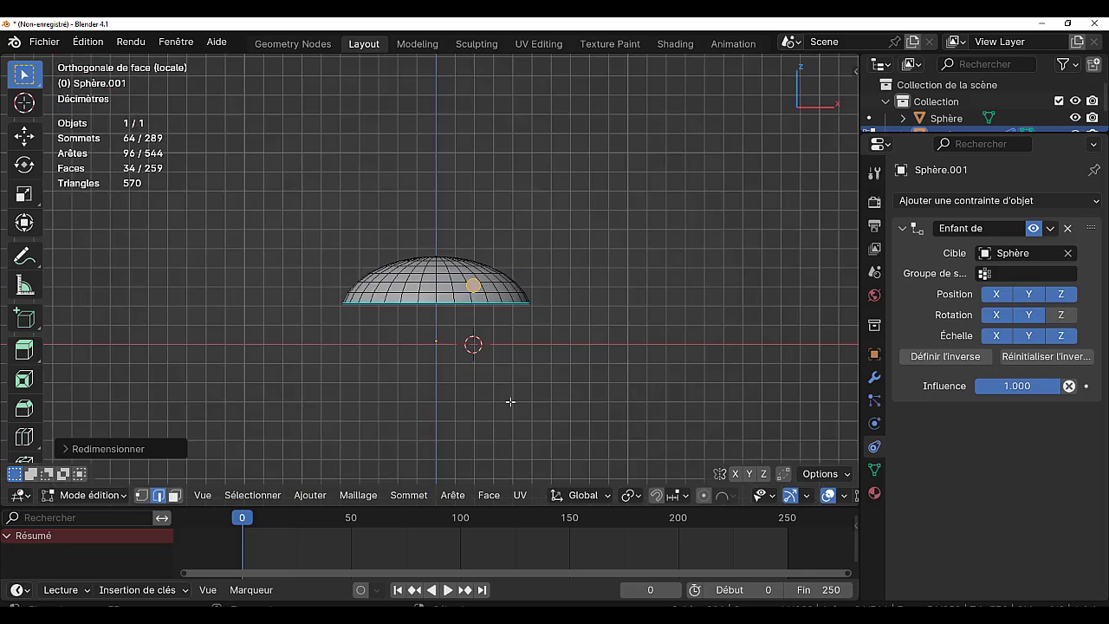
{"action": "scroll", "coordinate": [511, 401], "scroll_direction": "up", "scroll_amount": 1}
{"action": "scroll", "coordinate": [509, 401], "scroll_direction": "up", "scroll_amount": 1}
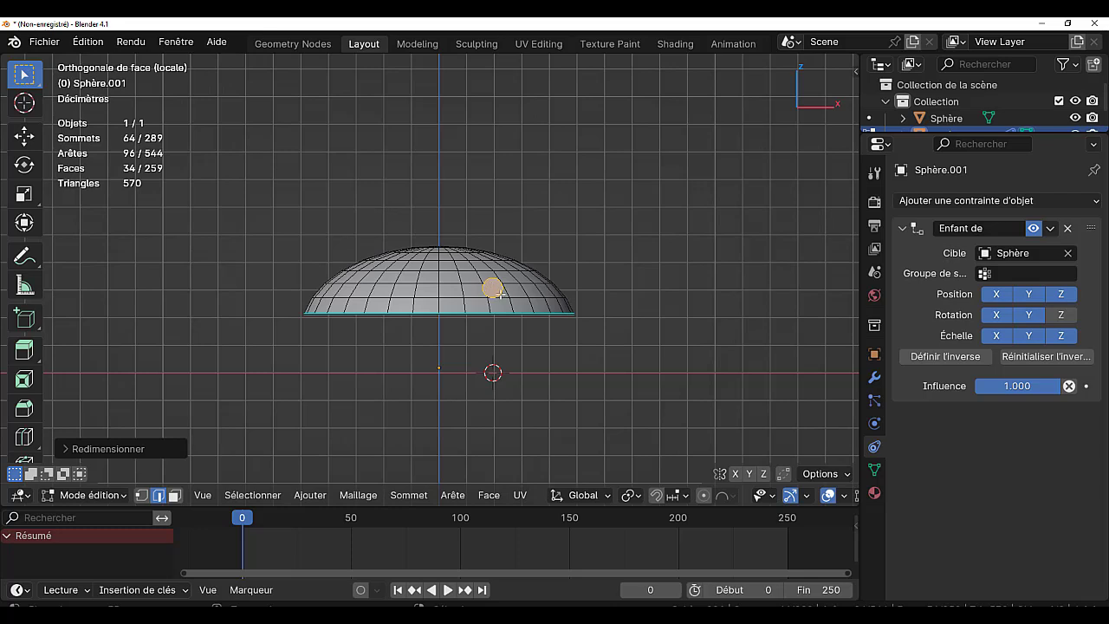
{"action": "key", "text": "g"}
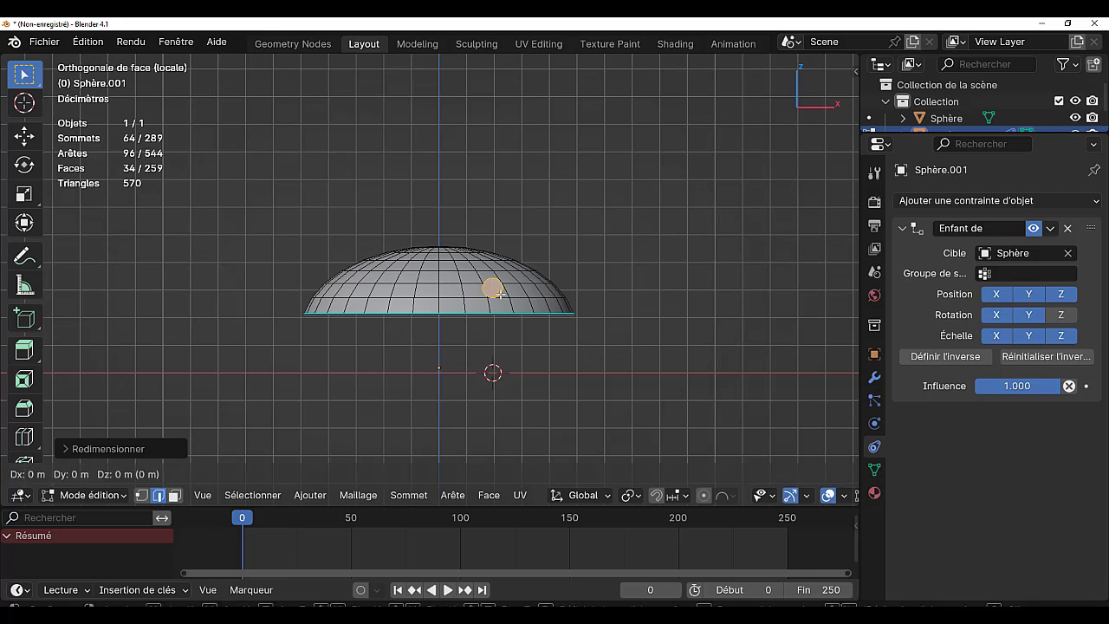
{"action": "left_click", "coordinate": [537, 321]}
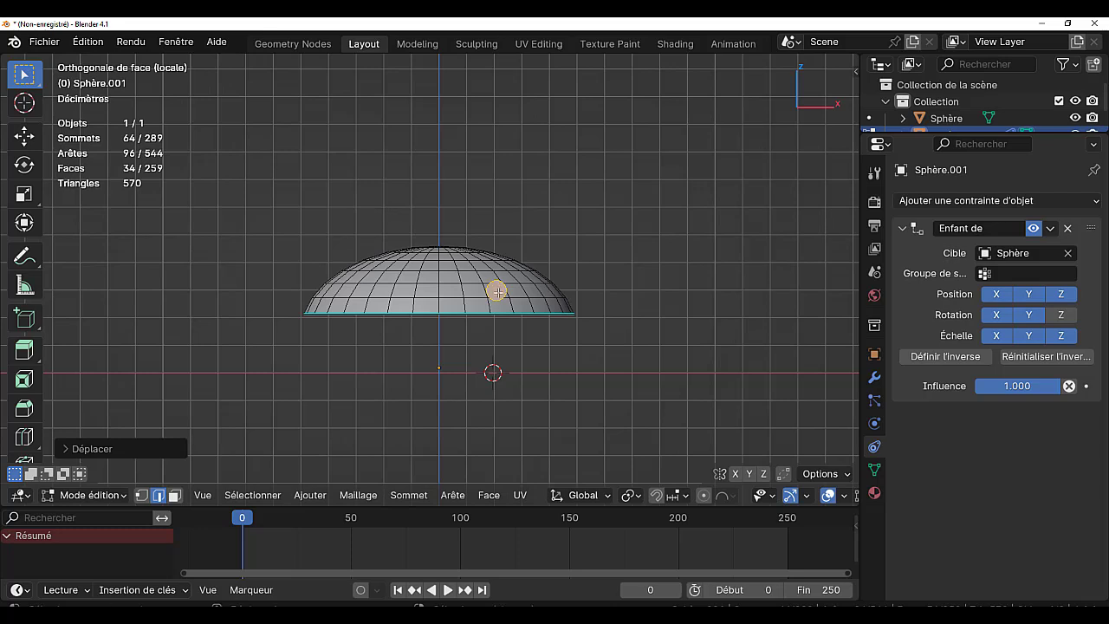
Duplicate the barrel, move the copy about 0.41 m along X, and exit local view.
{"action": "key", "text": "shift+d"}
{"action": "right_click", "coordinate": [496, 291]}
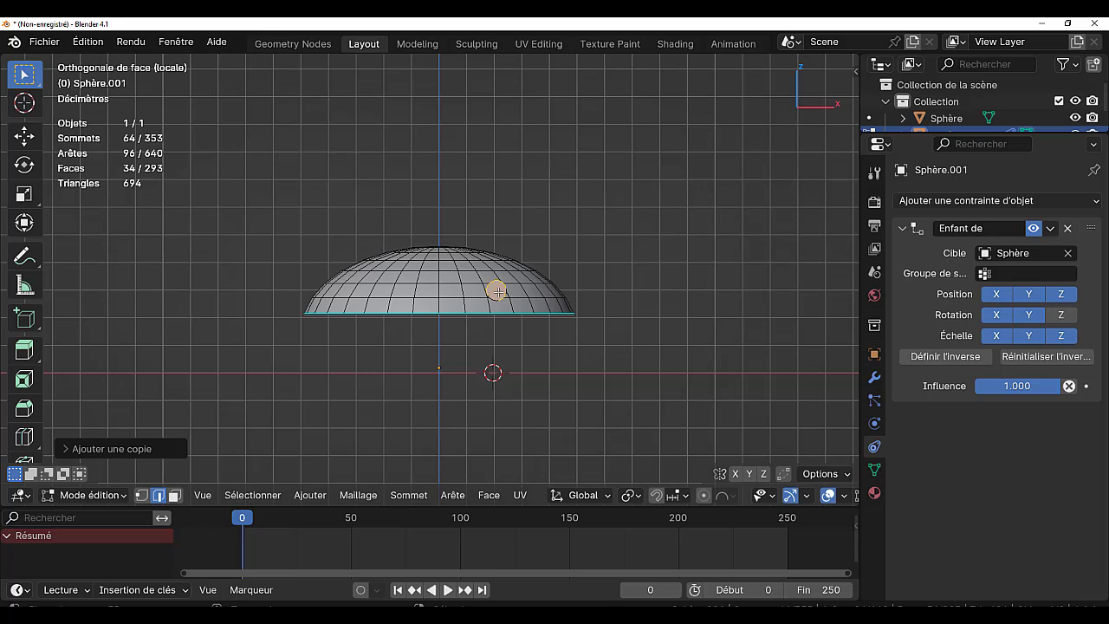
{"action": "key", "text": "g"}
{"action": "key", "text": "x"}
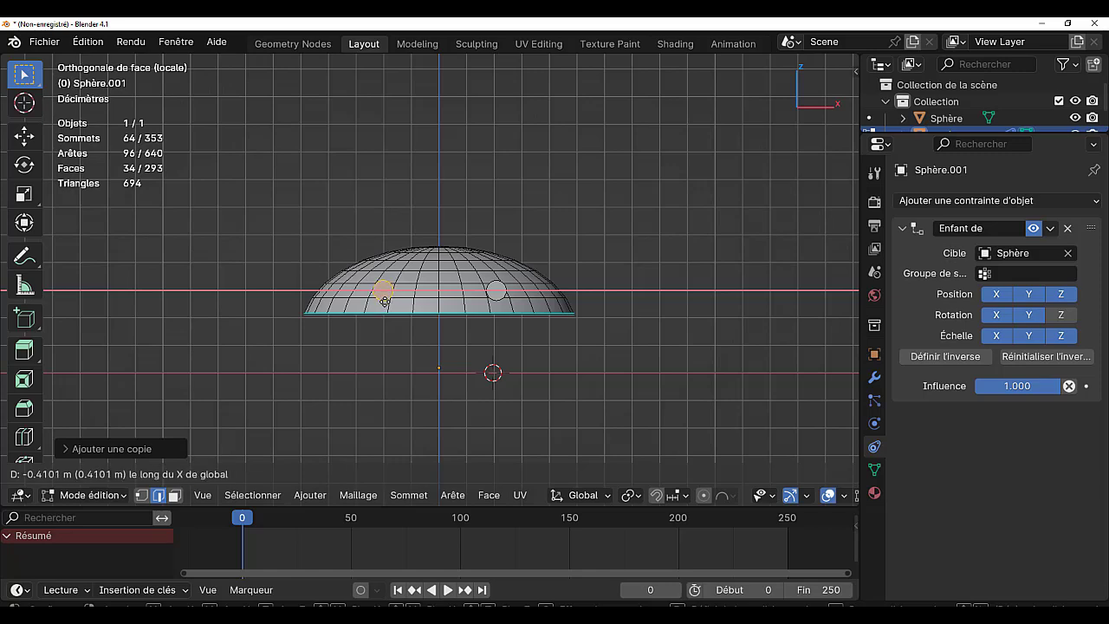
{"action": "left_click", "coordinate": [384, 302]}
{"action": "mouse_move", "coordinate": [632, 227]}
{"action": "middle_mouse_down"}
{"action": "mouse_move", "coordinate": [576, 274]}
{"action": "mouse_move", "coordinate": [688, 303]}
{"action": "middle_mouse_up"}
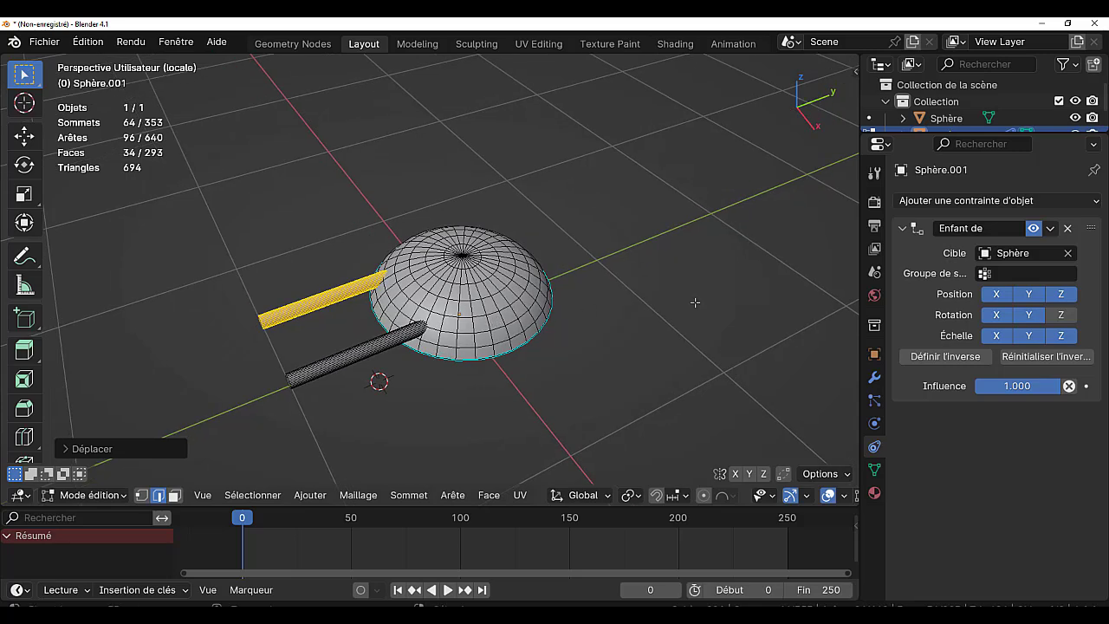
{"action": "key", "text": "KP_Divide"}
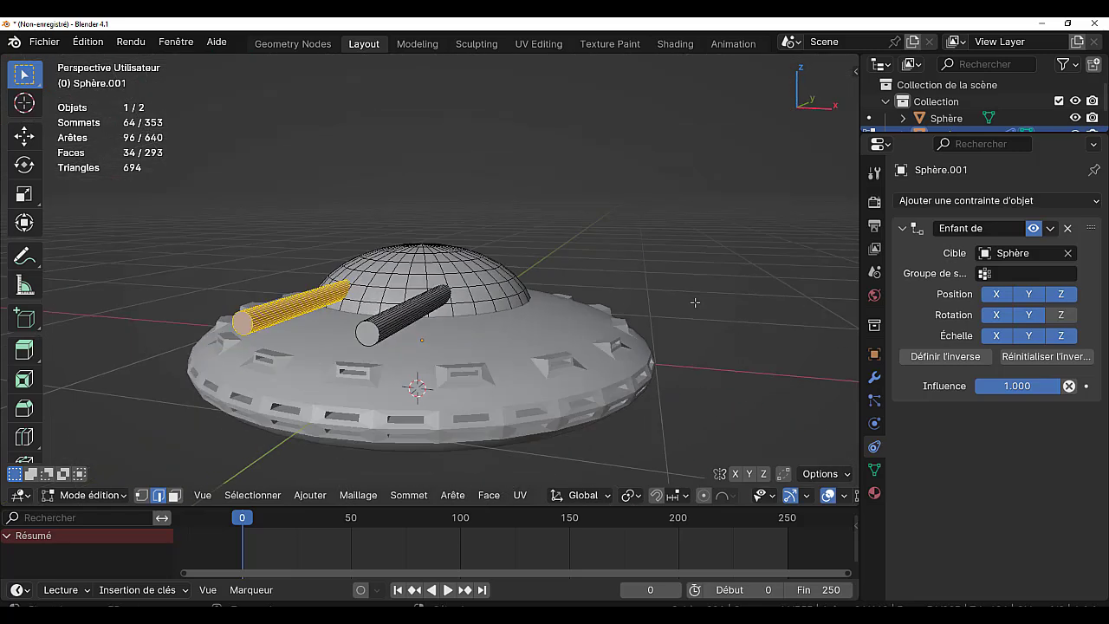
{"action": "key", "text": "Tab"}
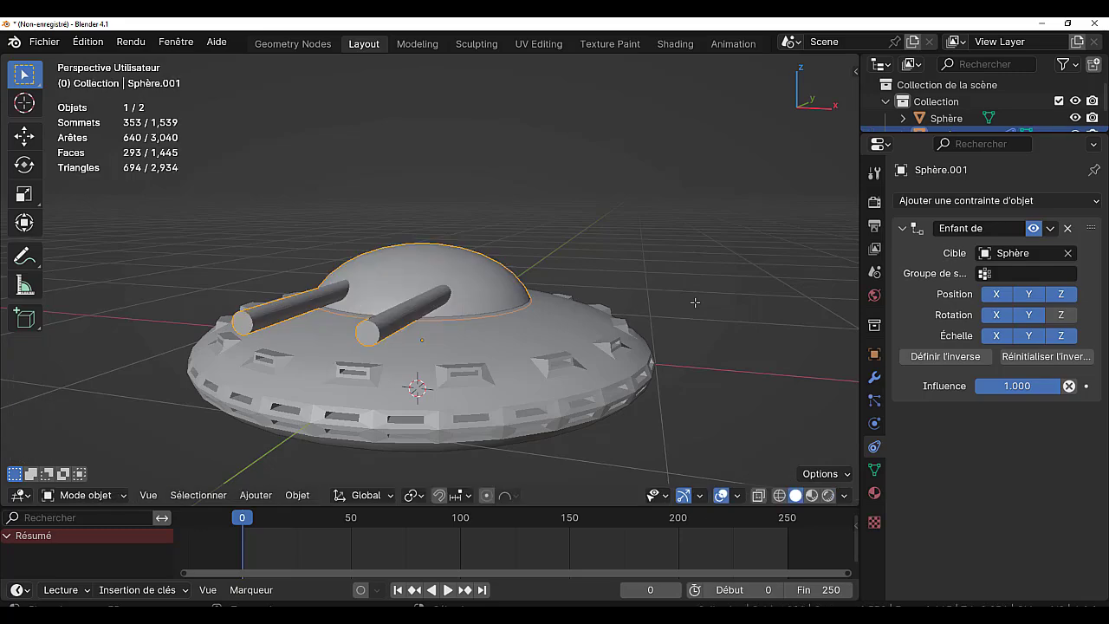
{"action": "mouse_move", "coordinate": [690, 304]}
{"action": "middle_mouse_down"}
{"action": "mouse_move", "coordinate": [563, 365]}
{"action": "mouse_move", "coordinate": [656, 375]}
{"action": "mouse_move", "coordinate": [679, 309]}
{"action": "mouse_move", "coordinate": [654, 329]}
{"action": "middle_mouse_up"}
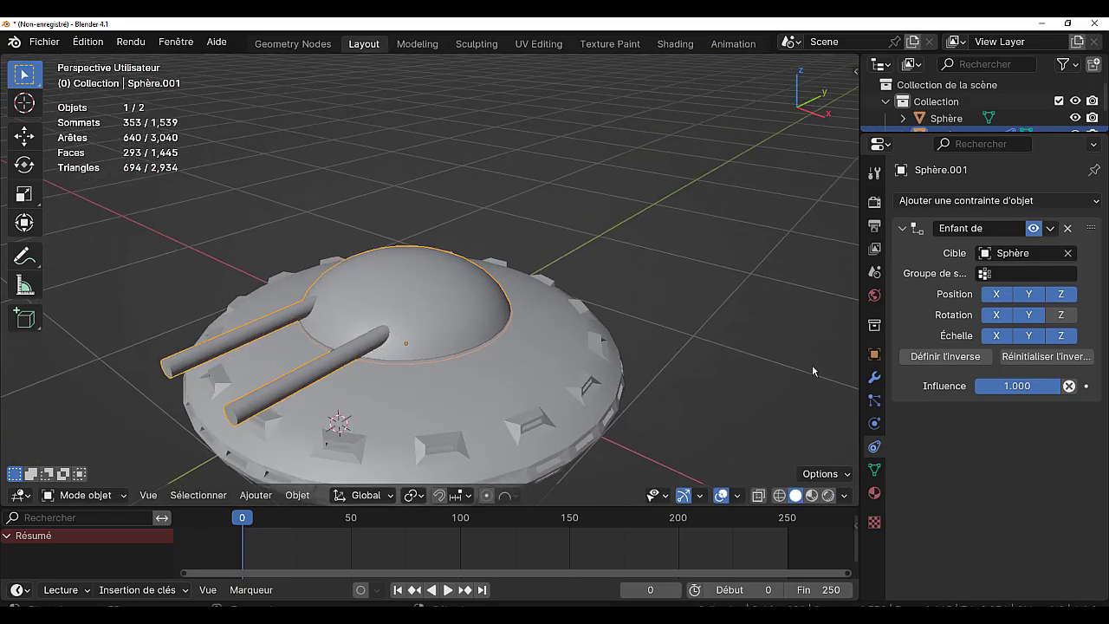
{"action": "left_click", "coordinate": [556, 360]}
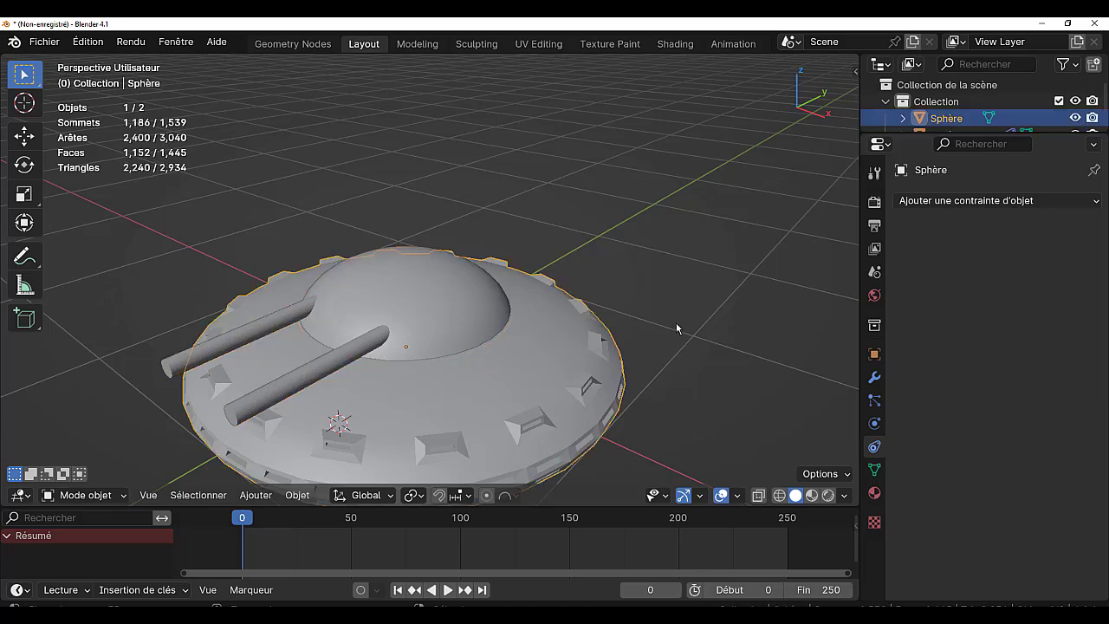
{"action": "scroll", "coordinate": [675, 320], "scroll_direction": "down", "scroll_amount": 2}
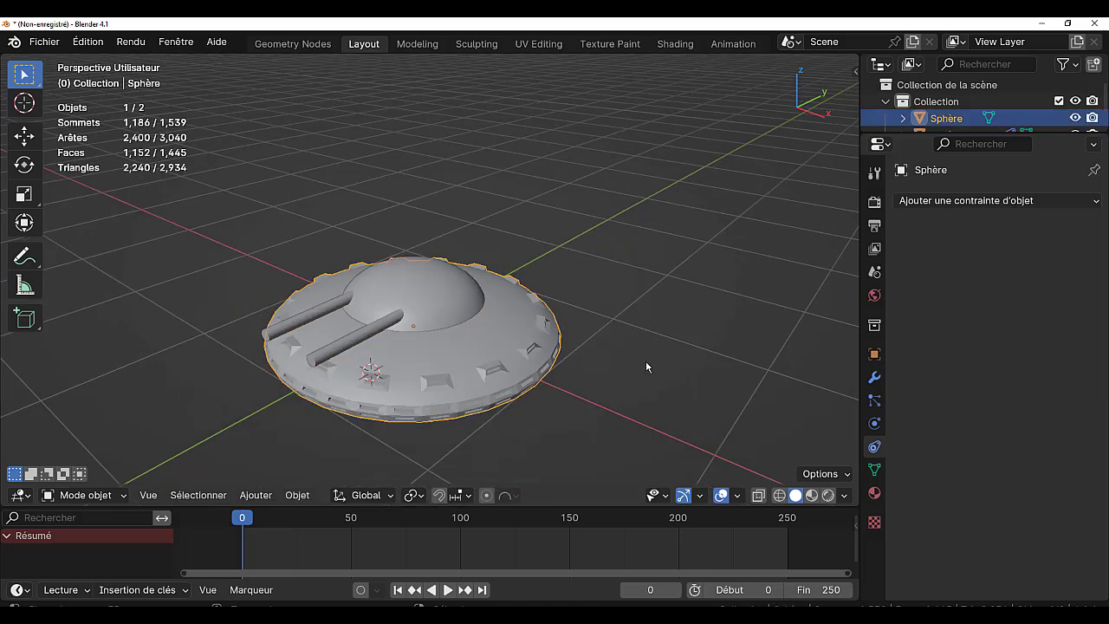
{"action": "key", "text": "r"}
{"action": "key", "text": "z"}
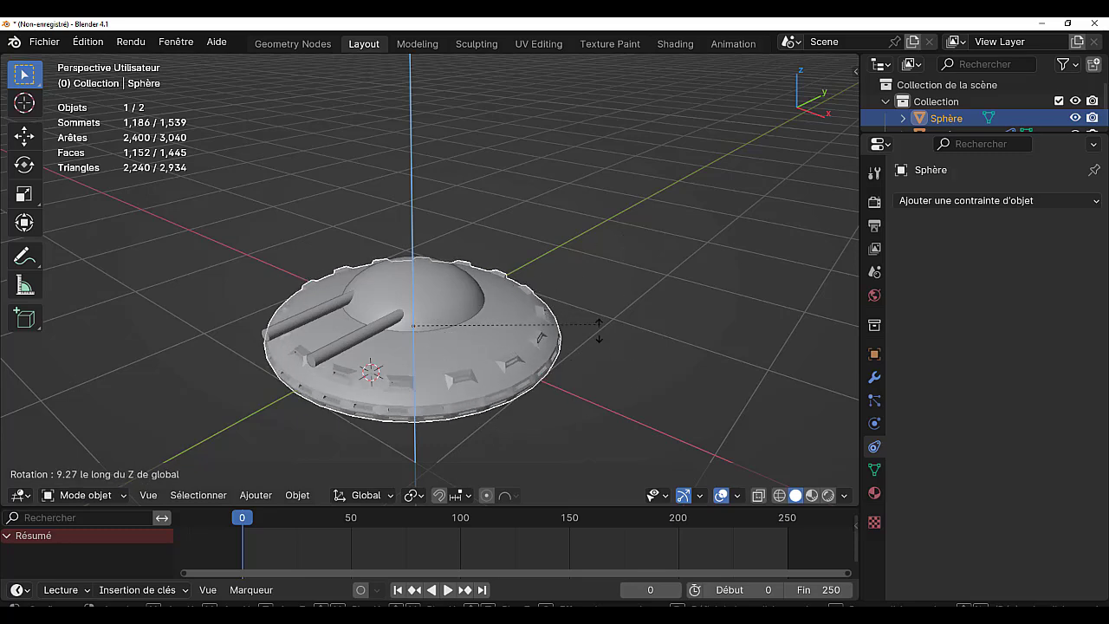
{"action": "left_click", "coordinate": [535, 384]}
{"action": "left_click", "coordinate": [535, 385]}
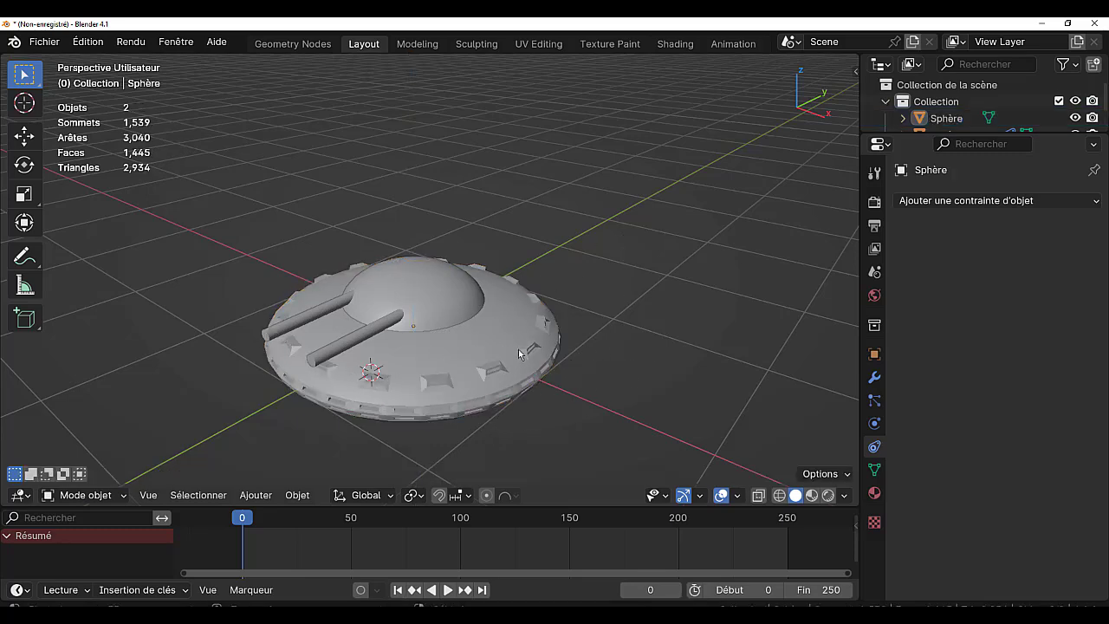
{"action": "left_click", "coordinate": [519, 350]}
{"action": "key", "text": "g"}
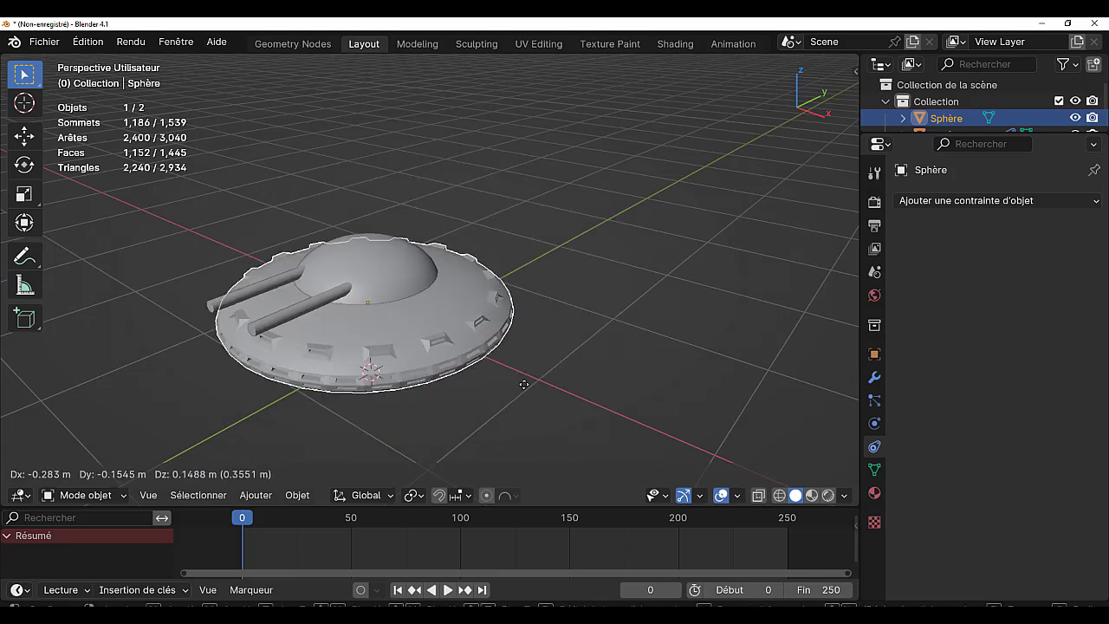
{"action": "left_click", "coordinate": [571, 347]}
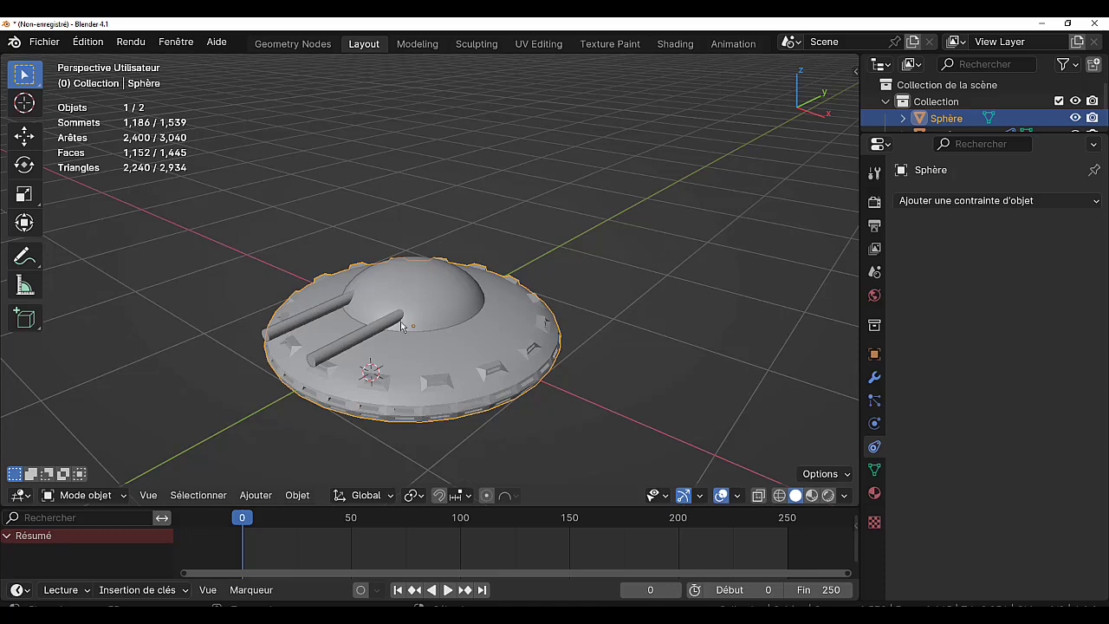
Put Sphère.001 in Edit Mode and switch to top orthographic view.
{"action": "left_click", "coordinate": [415, 298]}
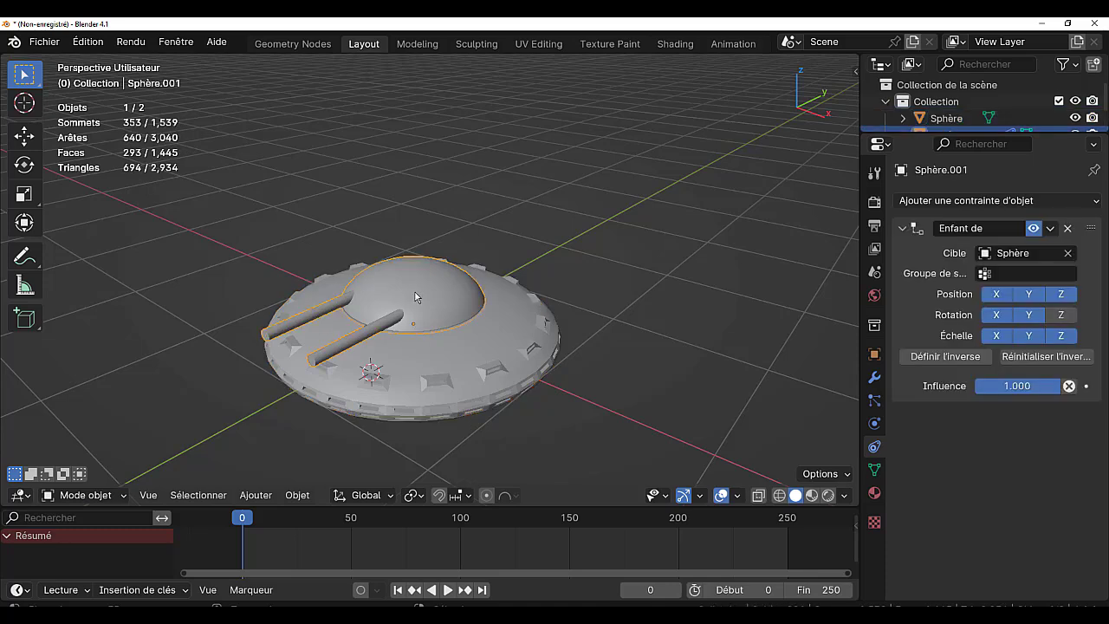
{"action": "key", "text": "Tab"}
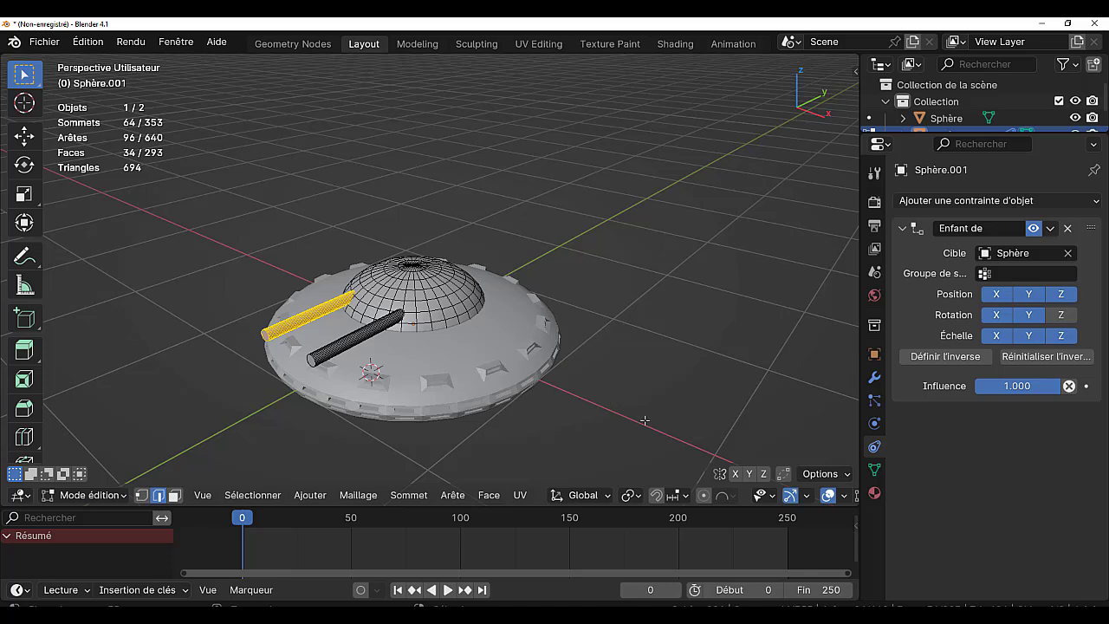
{"action": "mouse_move", "coordinate": [665, 319]}
{"action": "middle_mouse_down"}
{"action": "mouse_move", "coordinate": [694, 391]}
{"action": "mouse_move", "coordinate": [648, 345]}
{"action": "middle_mouse_up"}
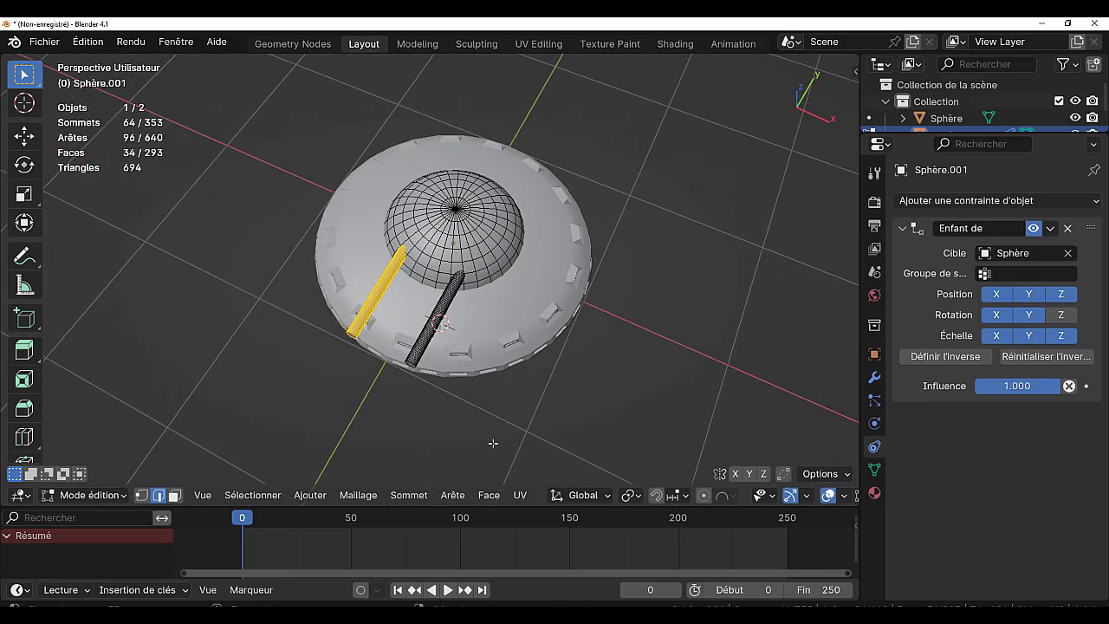
{"action": "scroll", "coordinate": [396, 363], "scroll_direction": "up", "scroll_amount": 1}
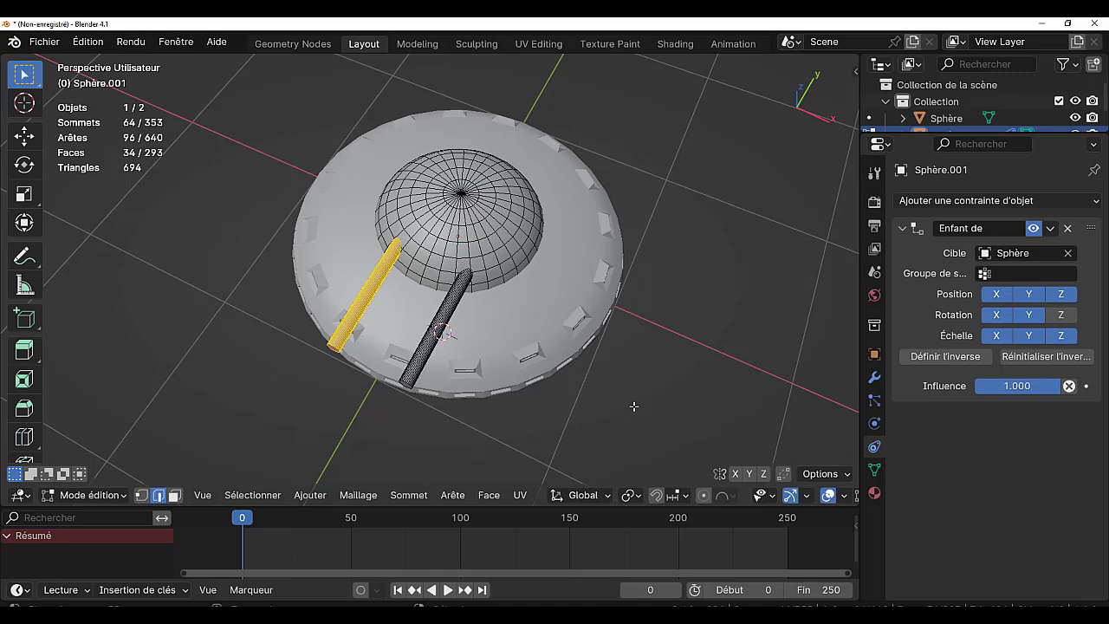
{"action": "key", "text": "KP_7"}
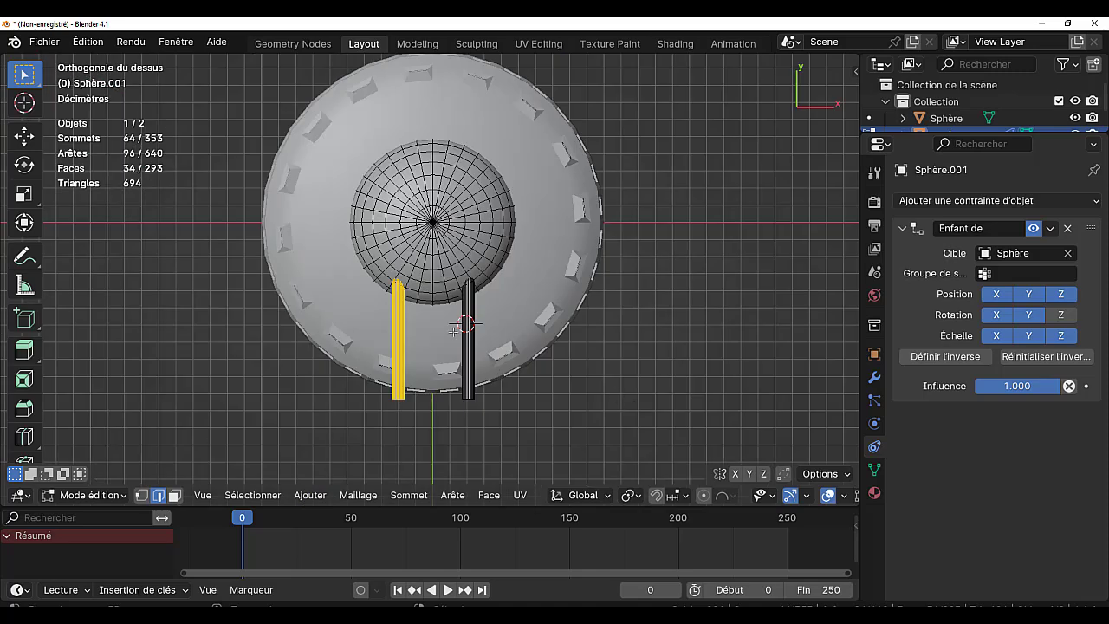
{"action": "scroll", "coordinate": [466, 360], "scroll_direction": "up", "scroll_amount": 2}
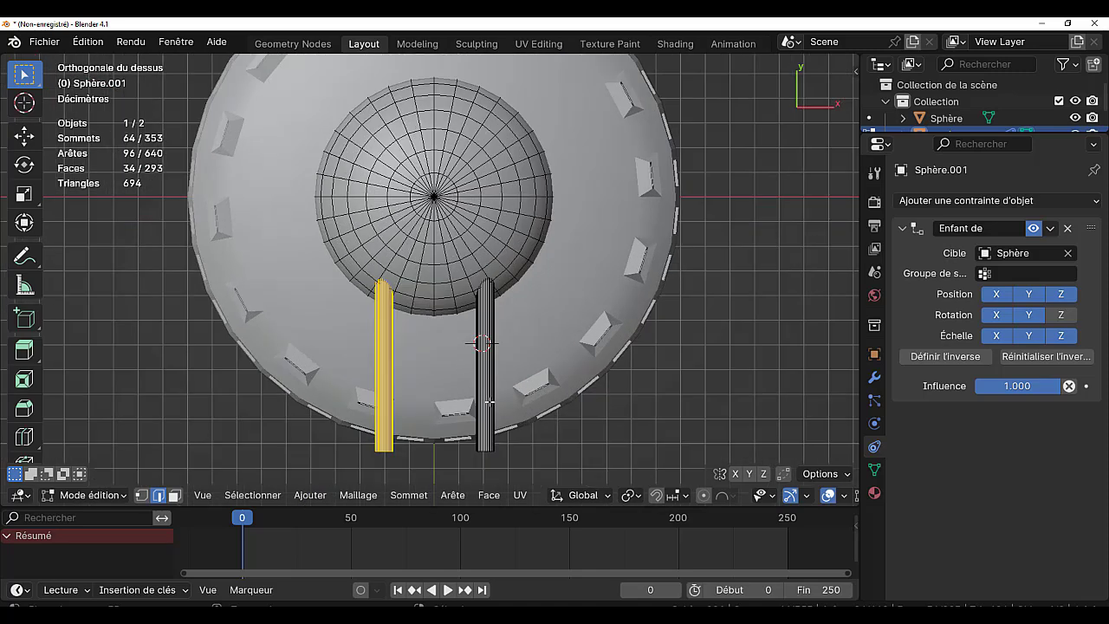
Select both long tubes entirely using linked selection (Ctrl+L).
{"action": "left_click", "coordinate": [487, 373], "text": "shift"}
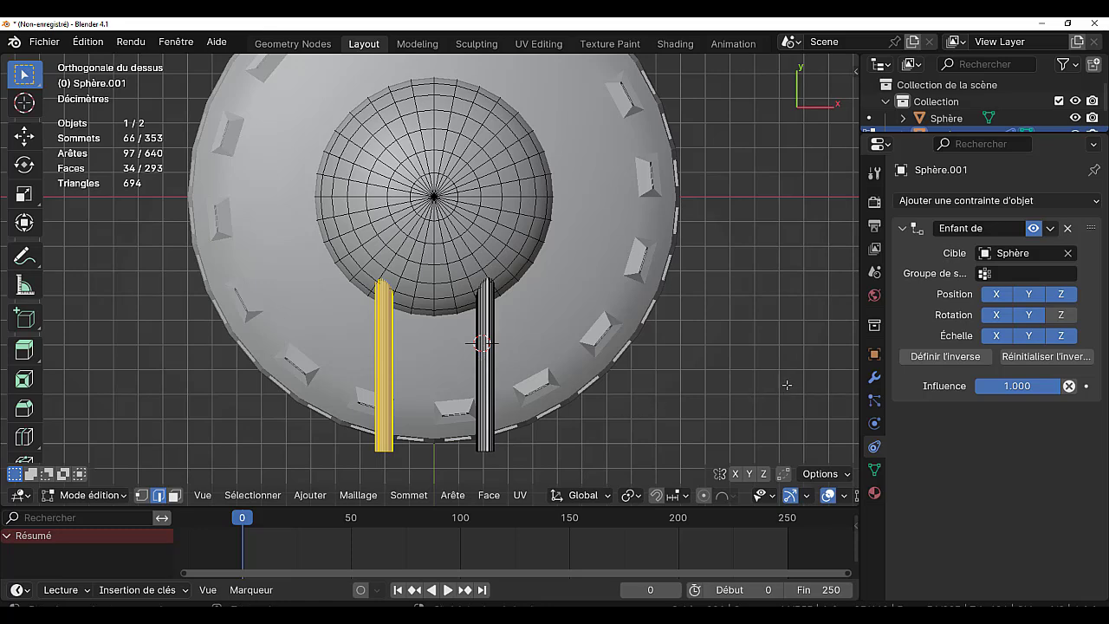
{"action": "key", "text": "ctrl+l"}
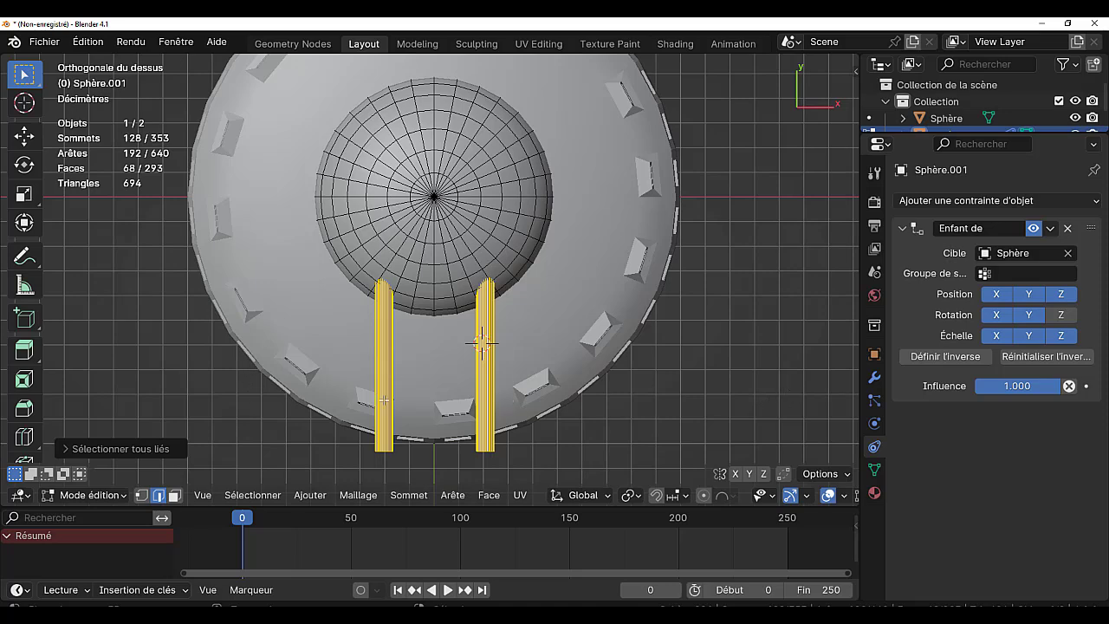
{"action": "left_click_drag", "start_coordinate": [669, 425], "coordinate": [674, 376], "text": "shift"}
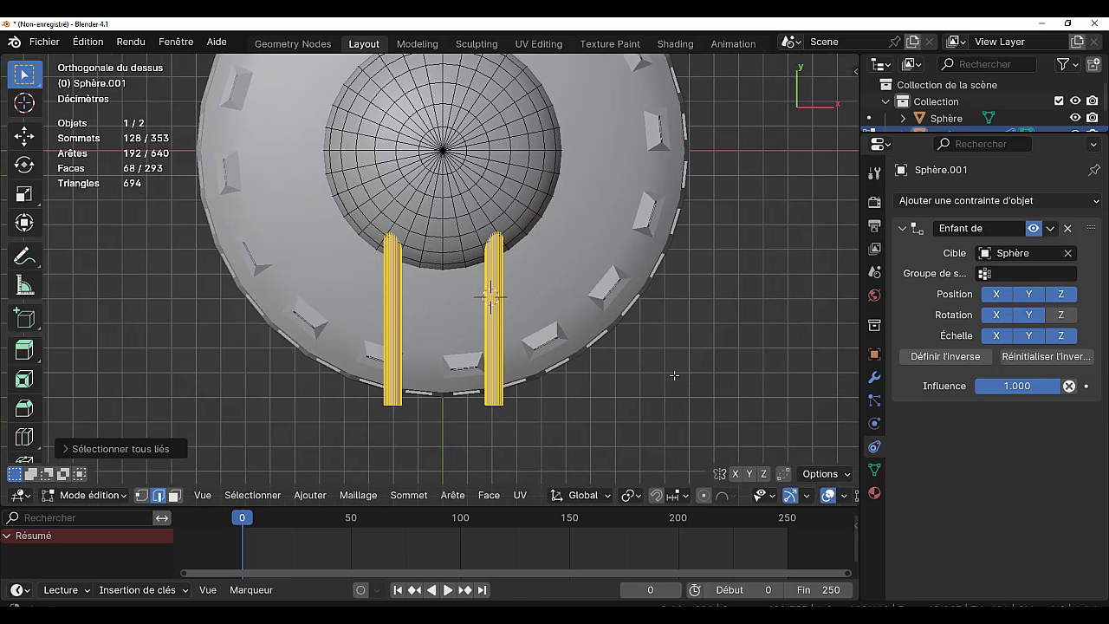
{"action": "middle_click_drag", "start_coordinate": [674, 376], "coordinate": [663, 366], "text": "shift"}
{"action": "left_click", "coordinate": [299, 498]}
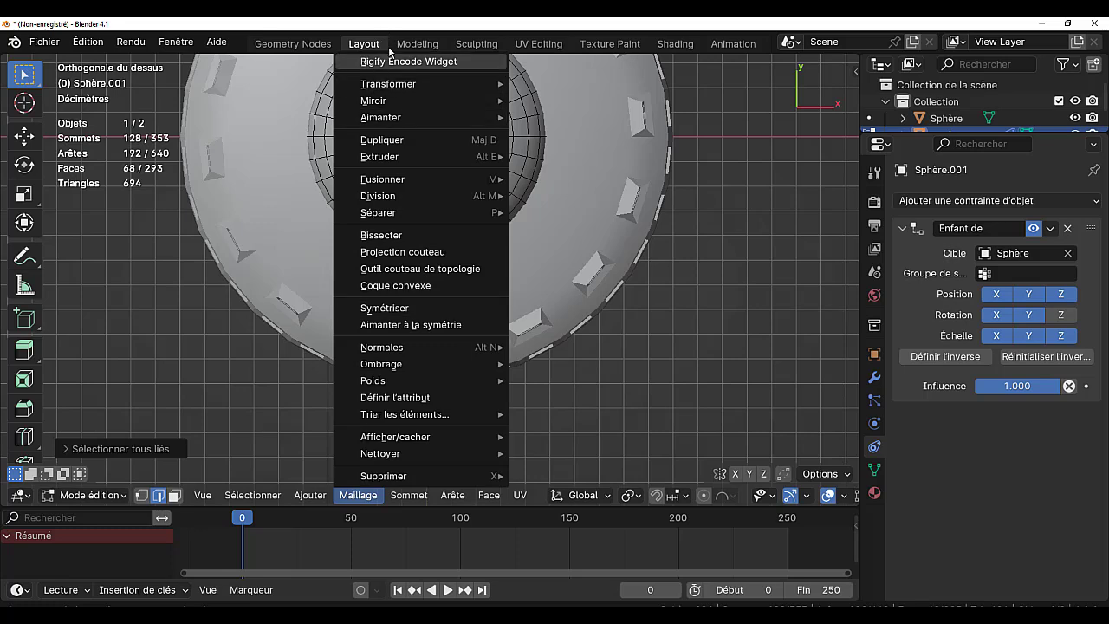
Bisect both tubes with a horizontal cut near their ends, then use face select mode.
{"action": "left_click", "coordinate": [392, 237]}
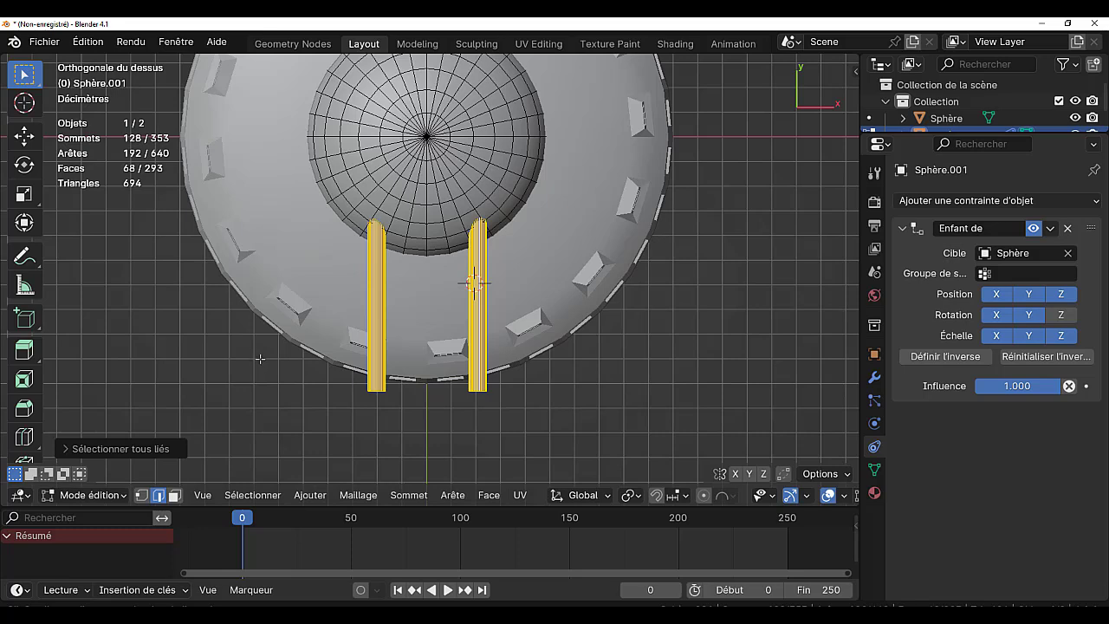
{"action": "left_click", "coordinate": [259, 358]}
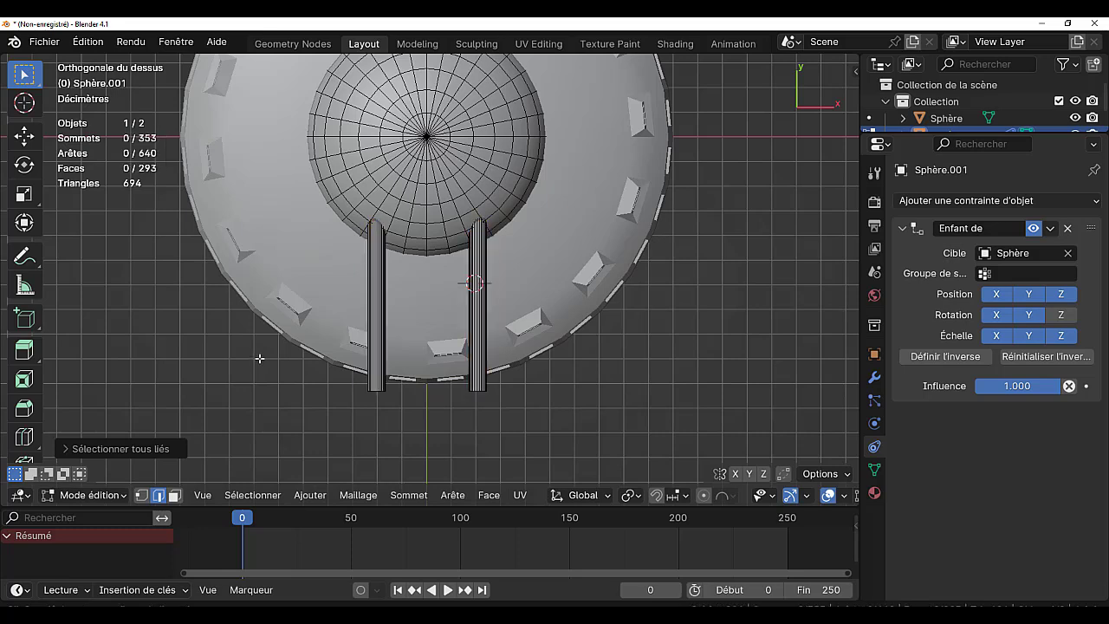
{"action": "left_click_drag", "start_coordinate": [259, 357], "coordinate": [700, 359]}
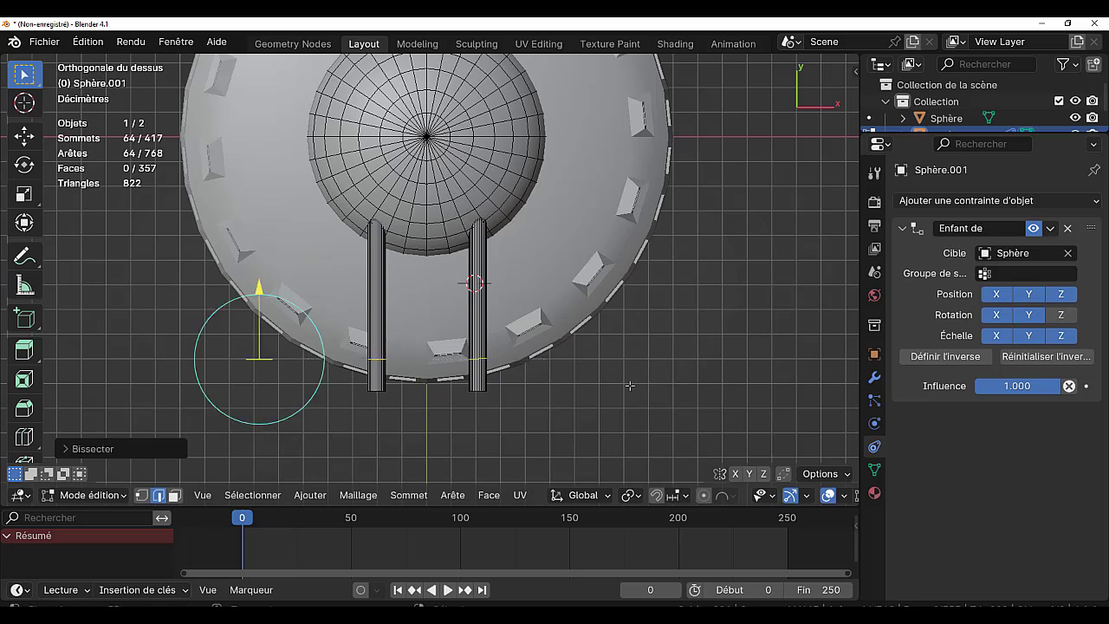
{"action": "middle_click_drag", "start_coordinate": [629, 387], "coordinate": [553, 250]}
{"action": "scroll", "coordinate": [483, 303], "scroll_direction": "up", "scroll_amount": 2}
{"action": "scroll", "coordinate": [433, 276], "scroll_direction": "up", "scroll_amount": 2}
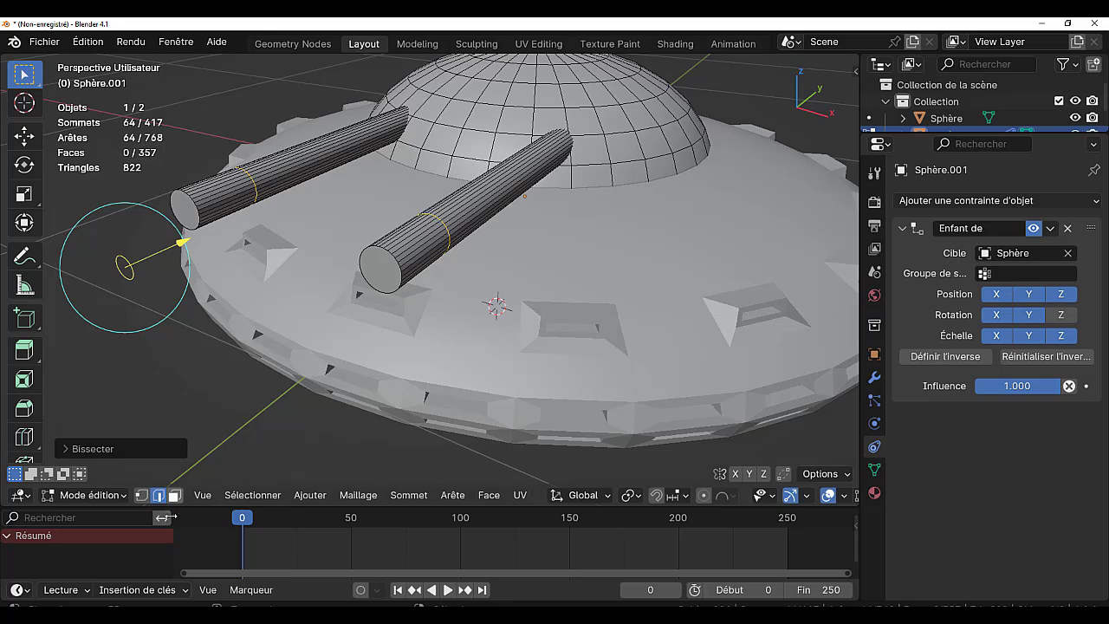
{"action": "left_click", "coordinate": [174, 496]}
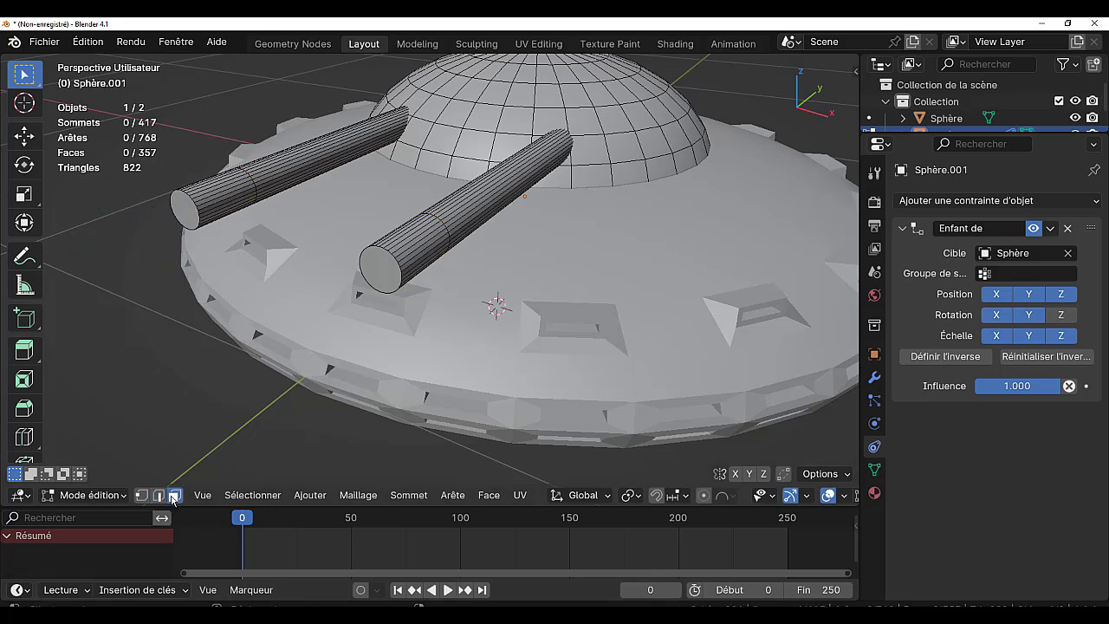
Extrude both tube end rings in place and fatten them outward into collars.
{"action": "left_click", "coordinate": [418, 236], "text": "alt"}
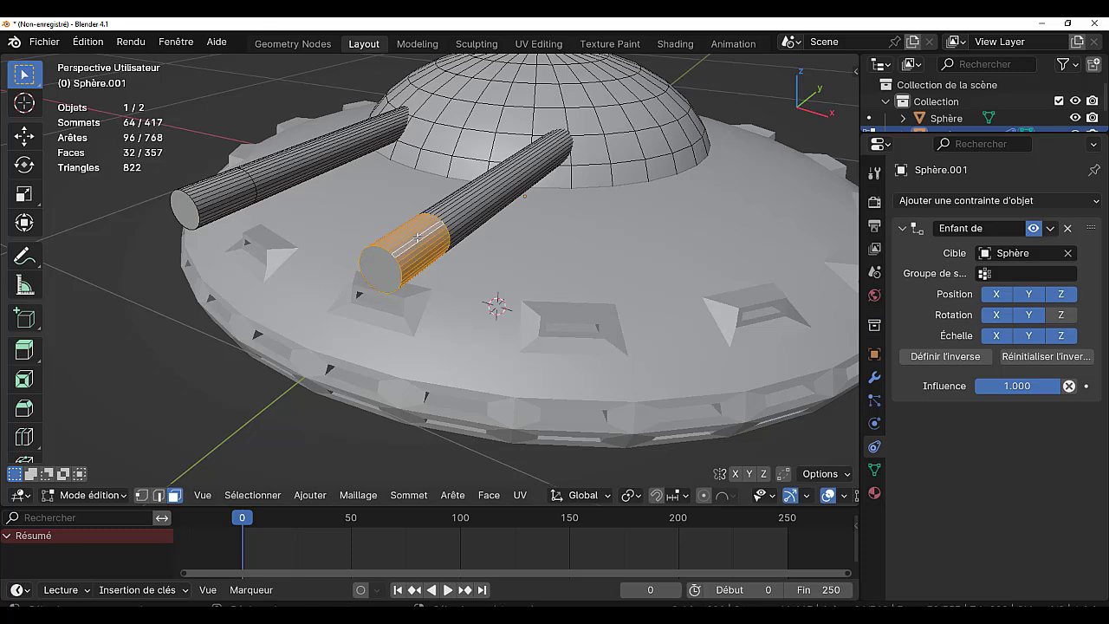
{"action": "left_click", "coordinate": [224, 186], "text": "alt+shift"}
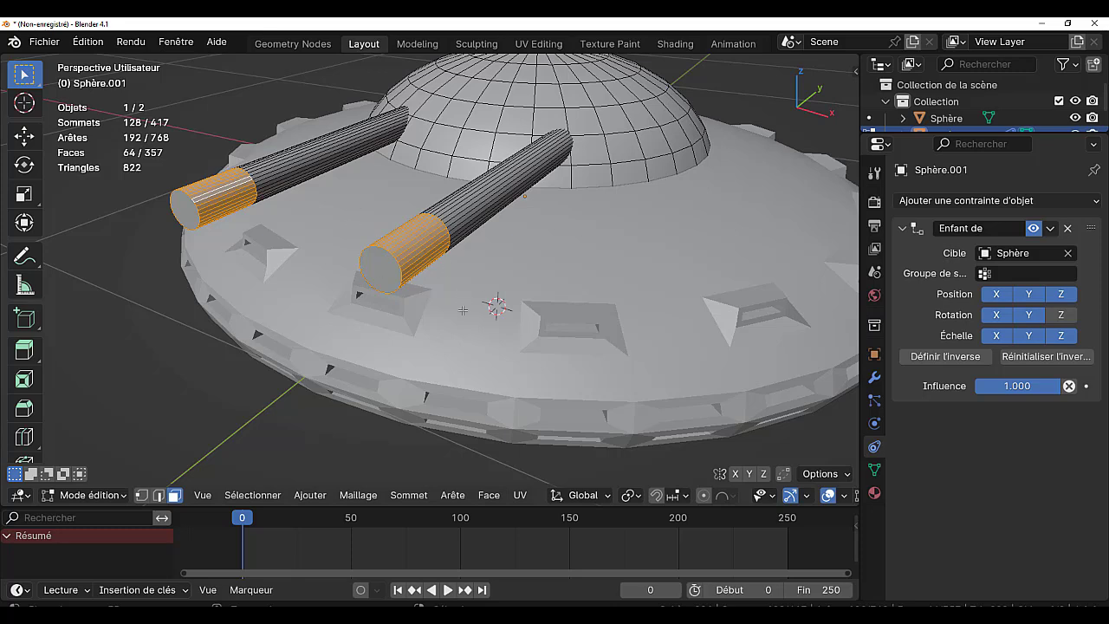
{"action": "key", "text": "e"}
{"action": "key", "text": "s"}
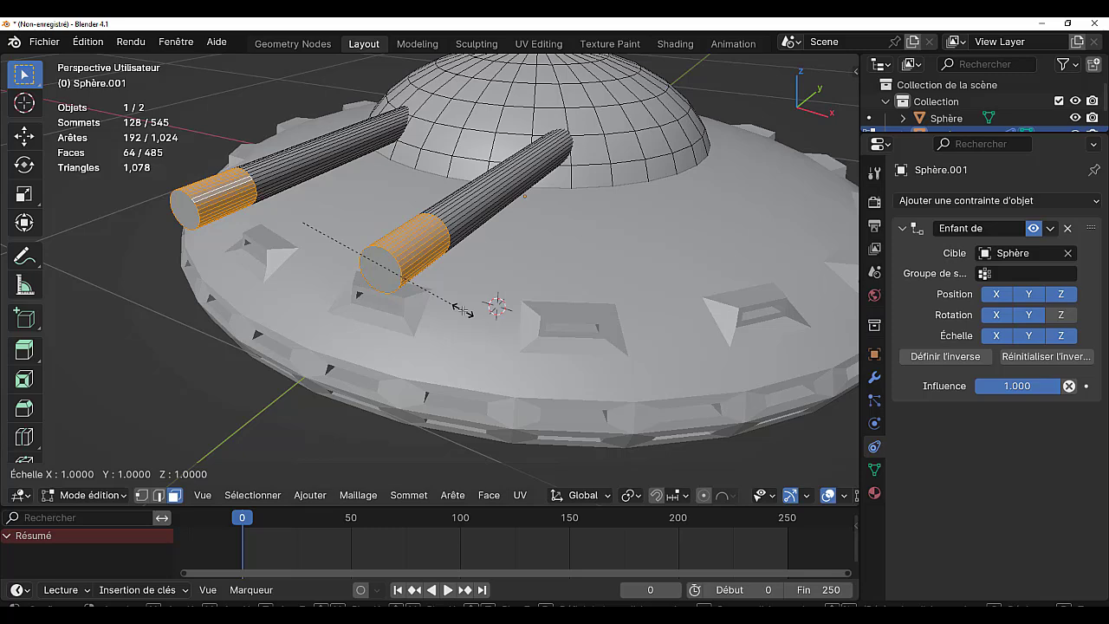
{"action": "left_click", "coordinate": [462, 309]}
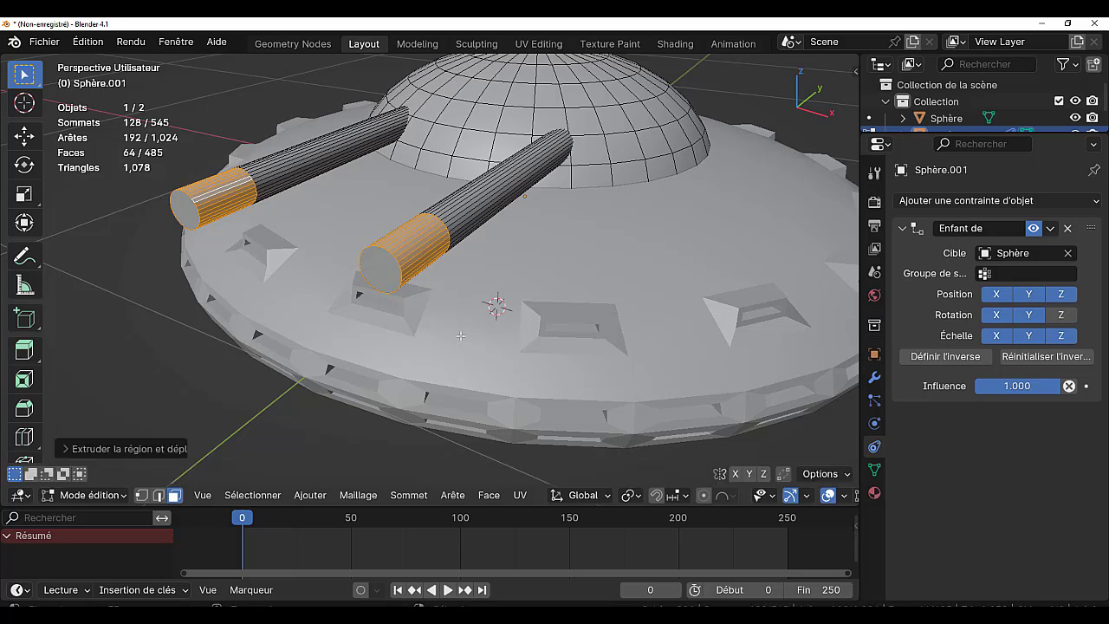
{"action": "key", "text": "alt+s"}
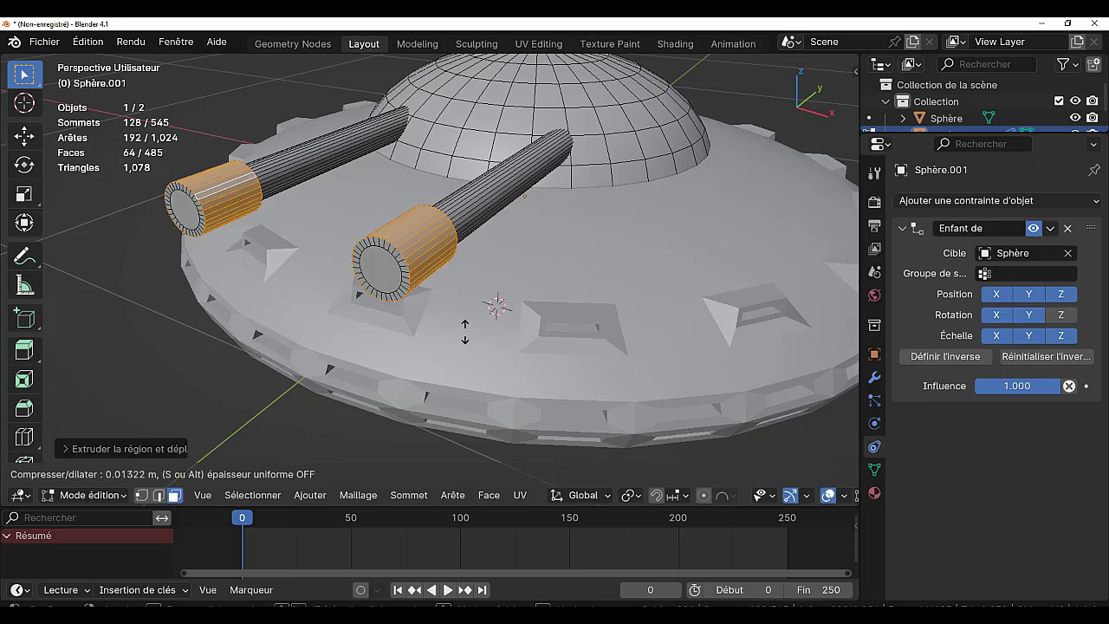
{"action": "left_click", "coordinate": [465, 331]}
Scale the end collars to about 0.59 along global Y to taper them.
{"action": "middle_click_drag", "start_coordinate": [464, 331], "coordinate": [358, 280]}
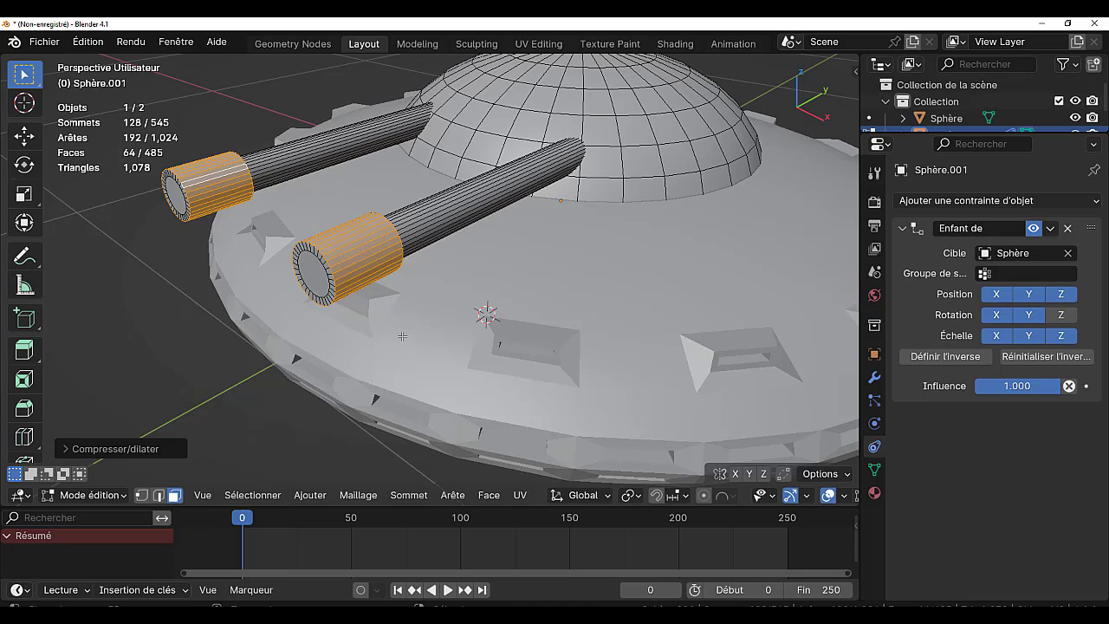
{"action": "scroll", "coordinate": [403, 337], "scroll_direction": "down", "scroll_amount": 3}
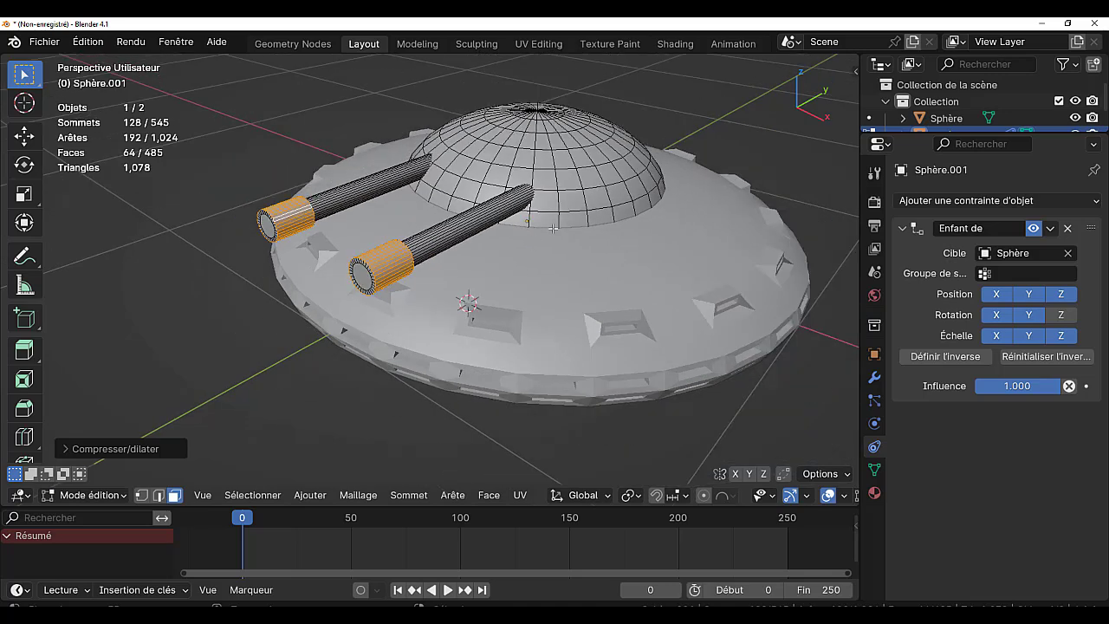
{"action": "scroll", "coordinate": [455, 298], "scroll_direction": "up", "scroll_amount": 2}
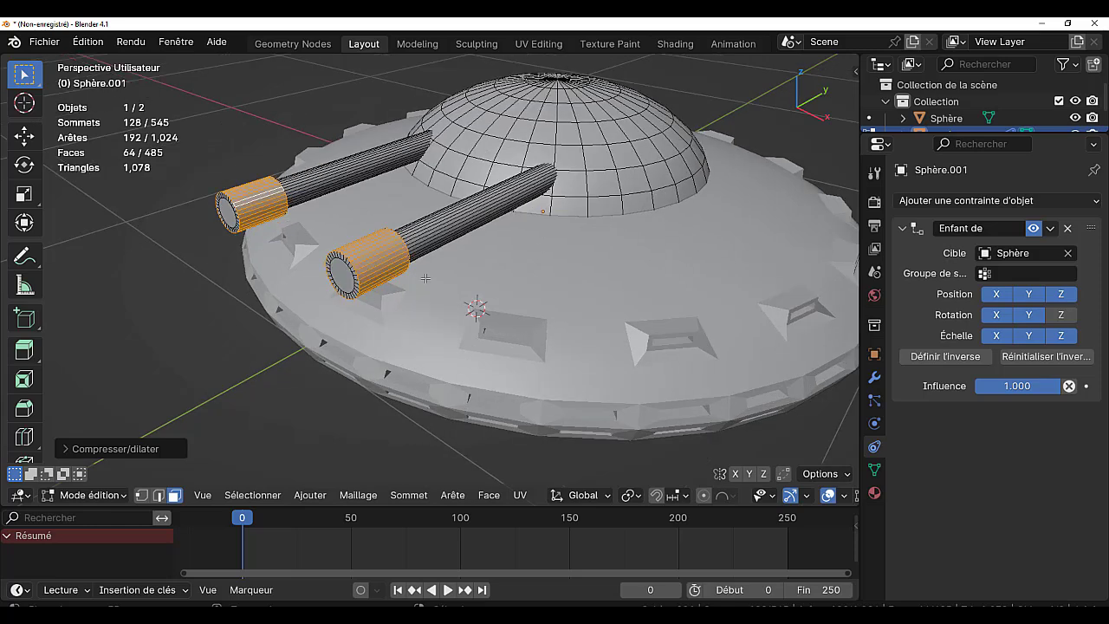
{"action": "scroll", "coordinate": [424, 278], "scroll_direction": "up", "scroll_amount": 2}
{"action": "key", "text": "s"}
{"action": "key", "text": "y"}
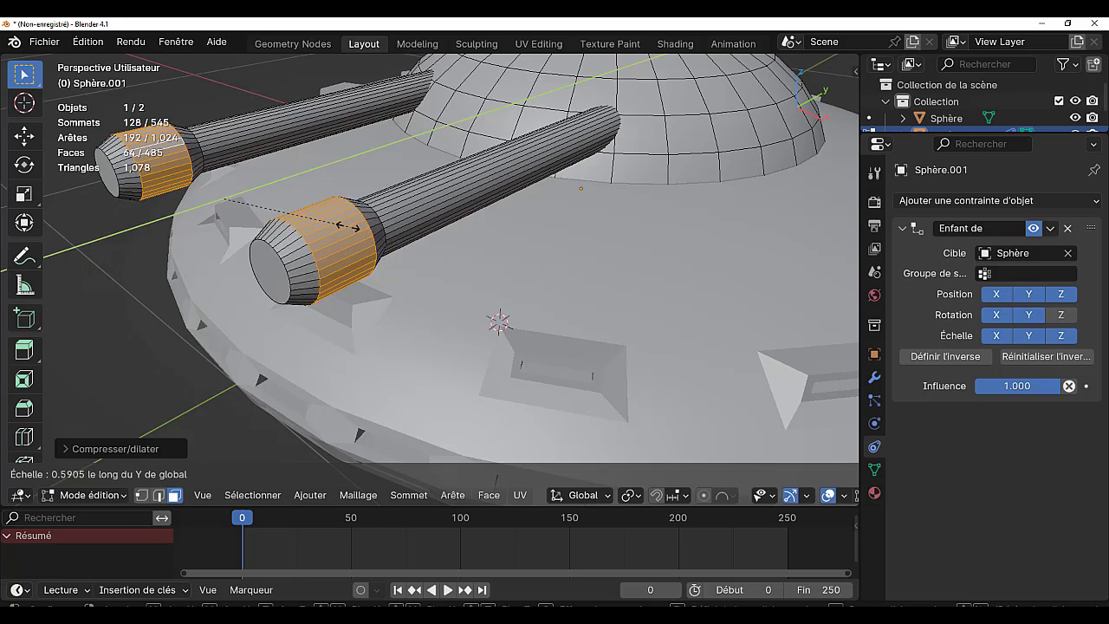
{"action": "left_click", "coordinate": [347, 227]}
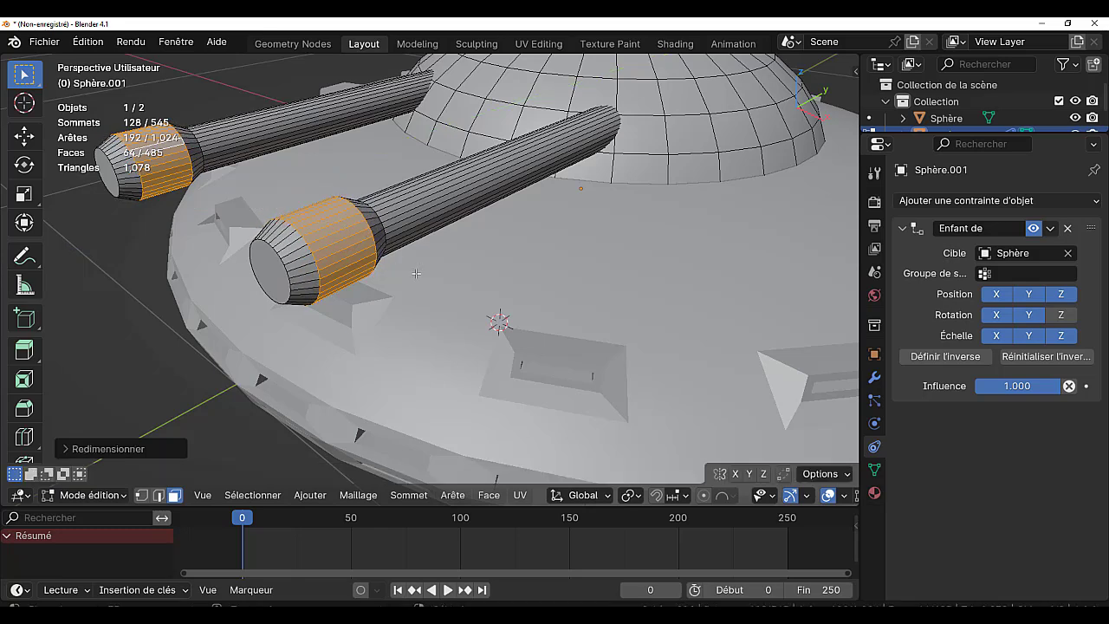
Deselect every other collar face to form striped bands.
{"action": "left_click", "coordinate": [245, 497]}
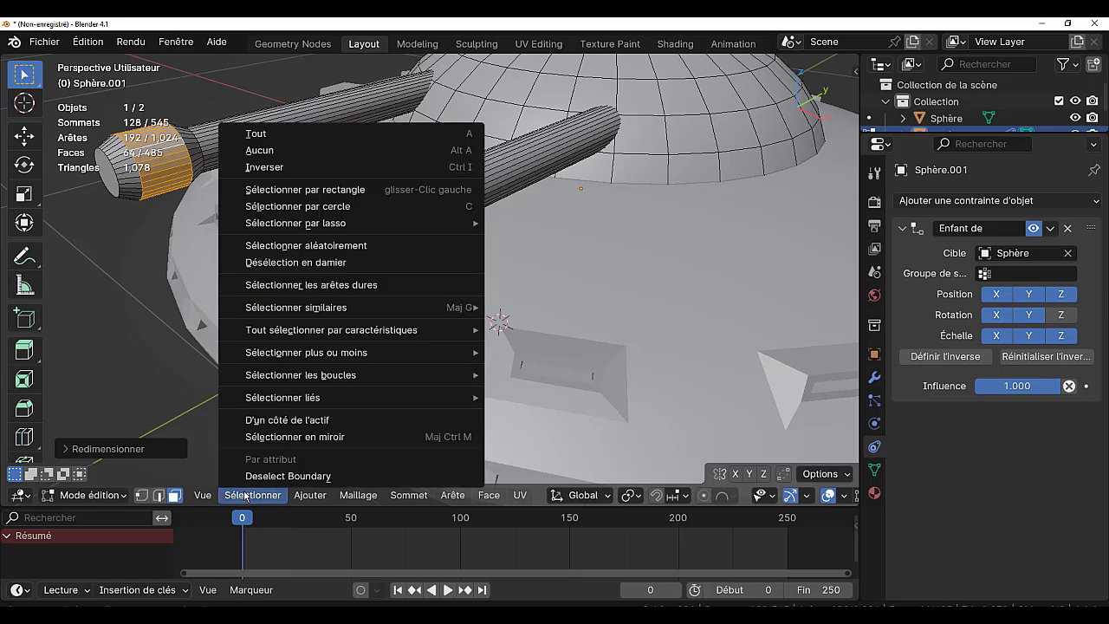
{"action": "left_click", "coordinate": [283, 263]}
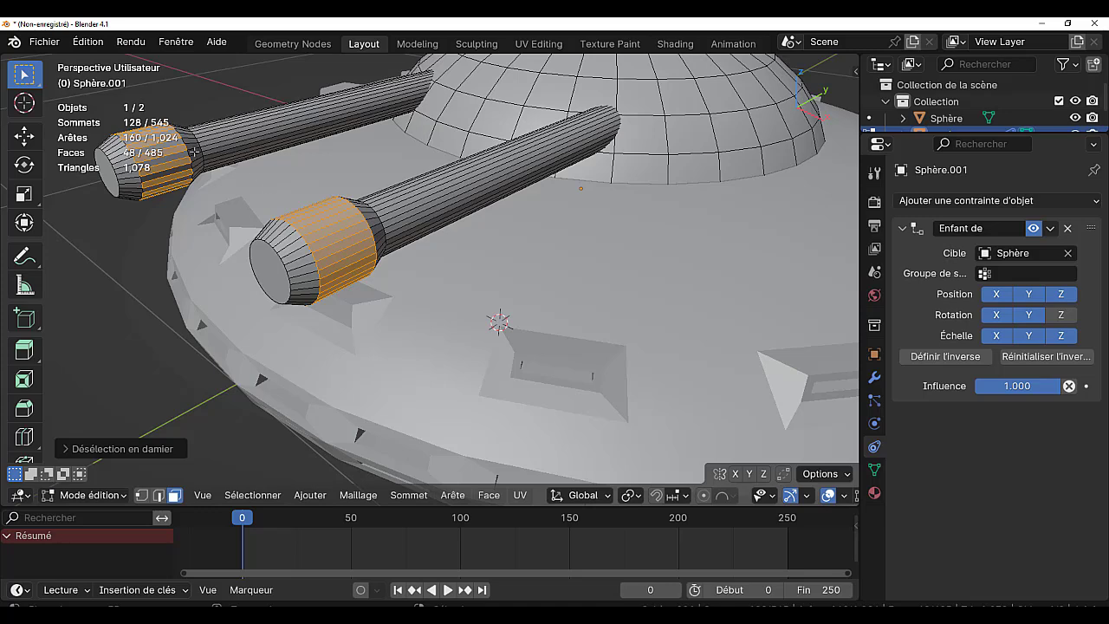
{"action": "middle_click_drag", "start_coordinate": [150, 372], "coordinate": [173, 360]}
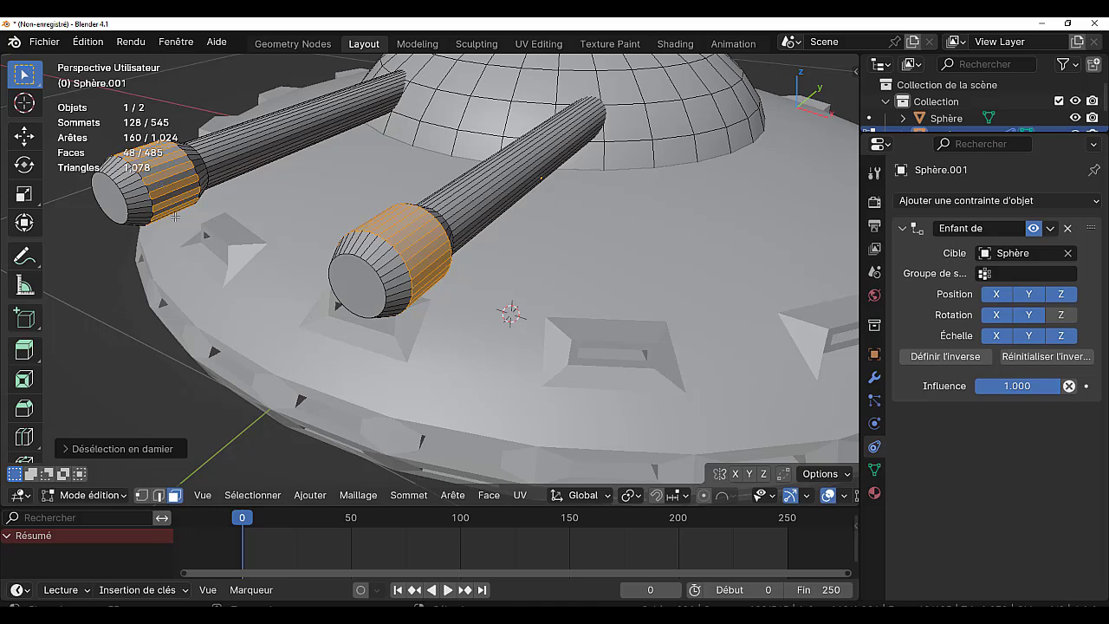
{"action": "left_click", "coordinate": [243, 497]}
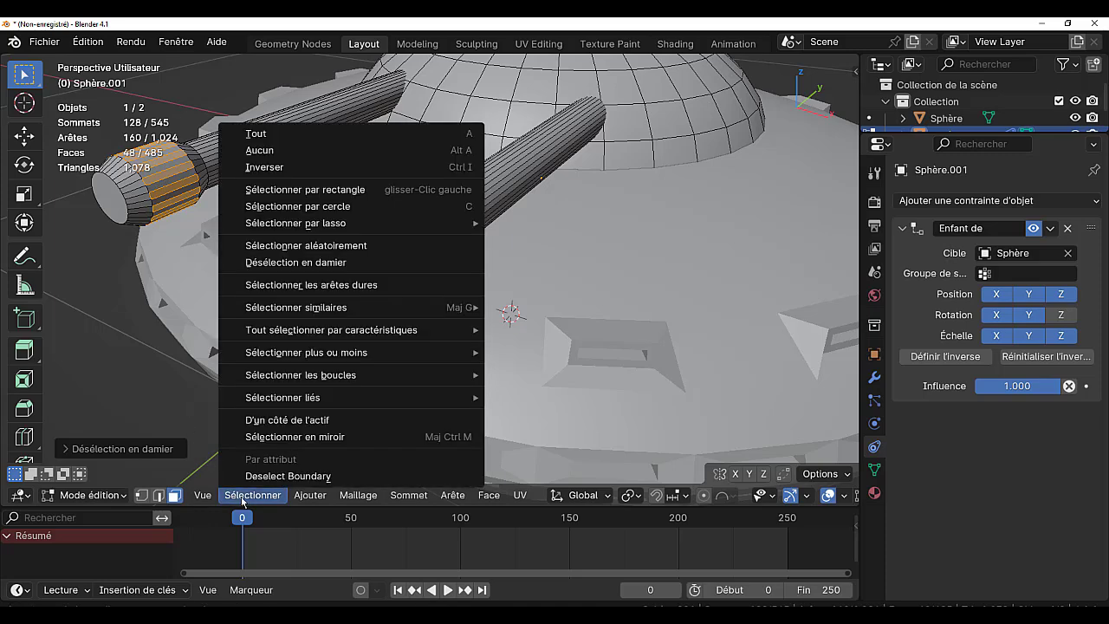
{"action": "left_click", "coordinate": [257, 264]}
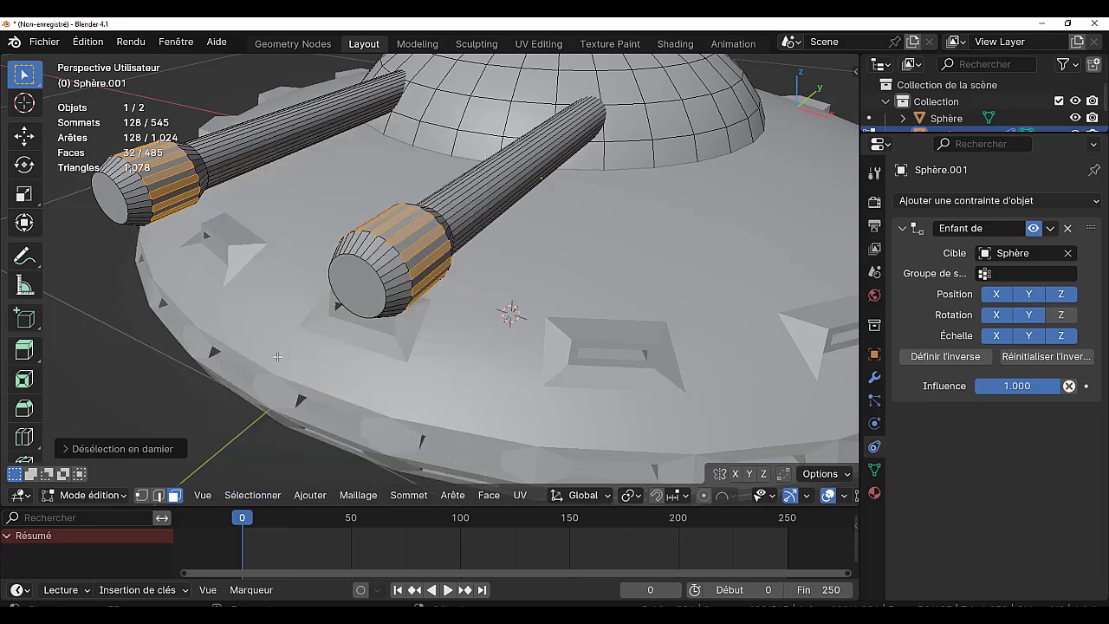
{"action": "middle_click_drag", "start_coordinate": [173, 392], "coordinate": [338, 363]}
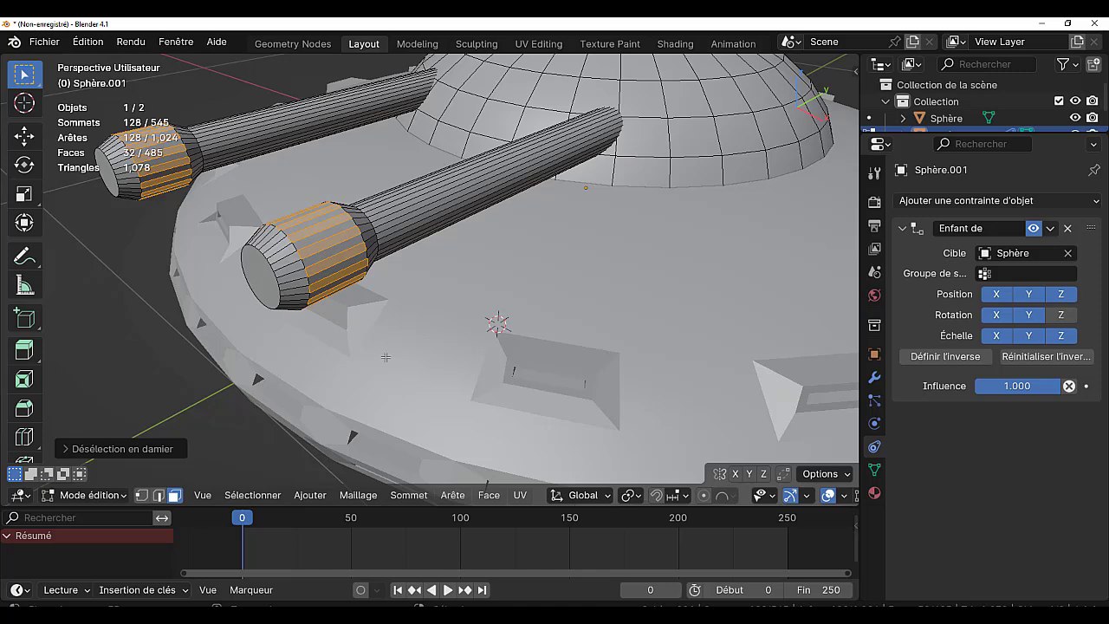
Cancel a trial extrusion and reselect the cannon-end face ring, keeping every other face.
{"action": "key", "text": "e"}
{"action": "key", "text": "s"}
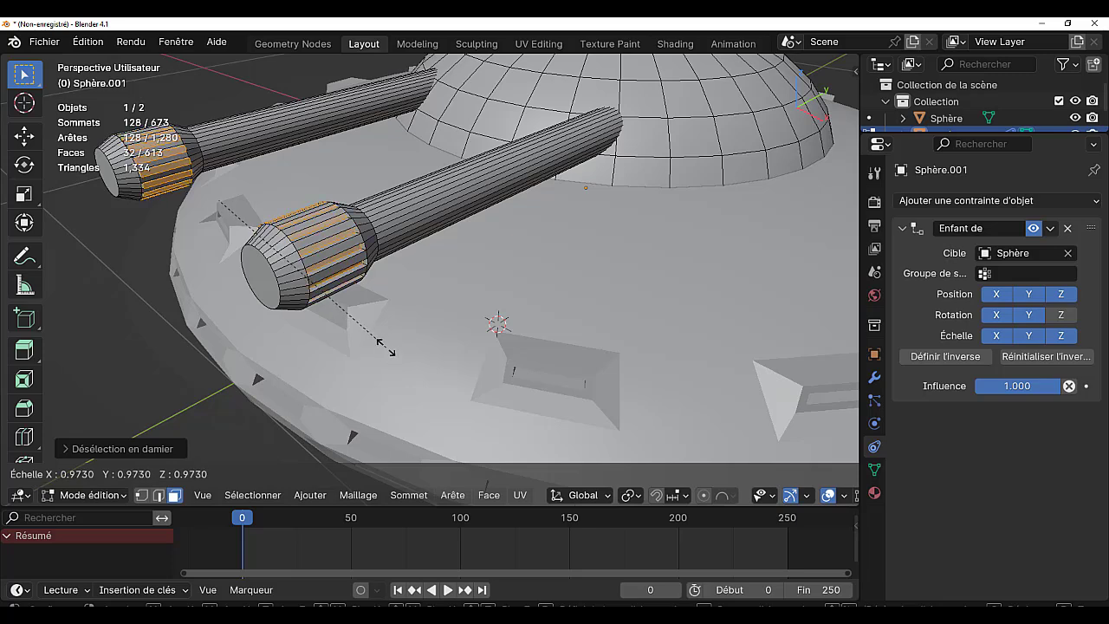
{"action": "right_click", "coordinate": [396, 350]}
{"action": "key", "text": "alt+a"}
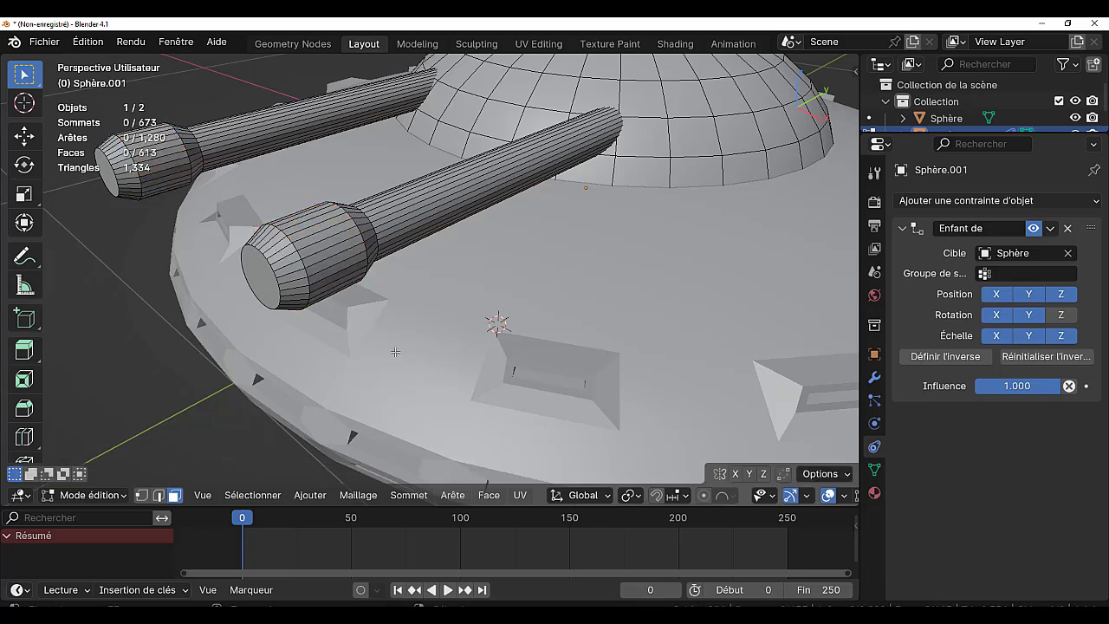
{"action": "left_click", "coordinate": [327, 250], "text": "alt"}
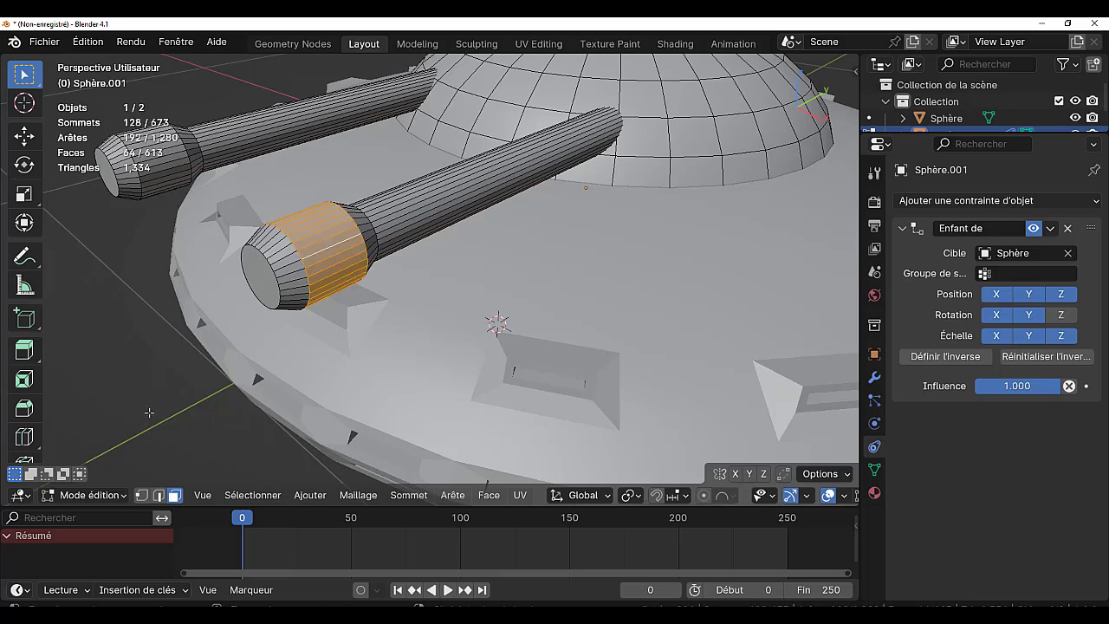
{"action": "key", "text": "F3"}
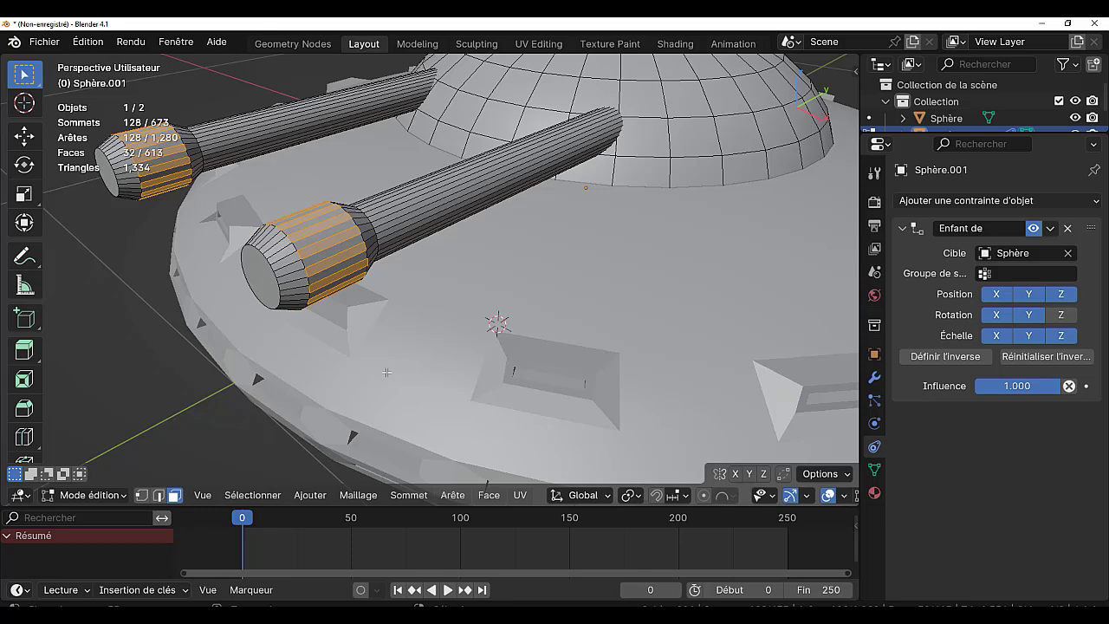
Extrude the alternating barrel faces and fatten them outward into raised ribs.
{"action": "key", "text": "e"}
{"action": "right_click", "coordinate": [386, 371]}
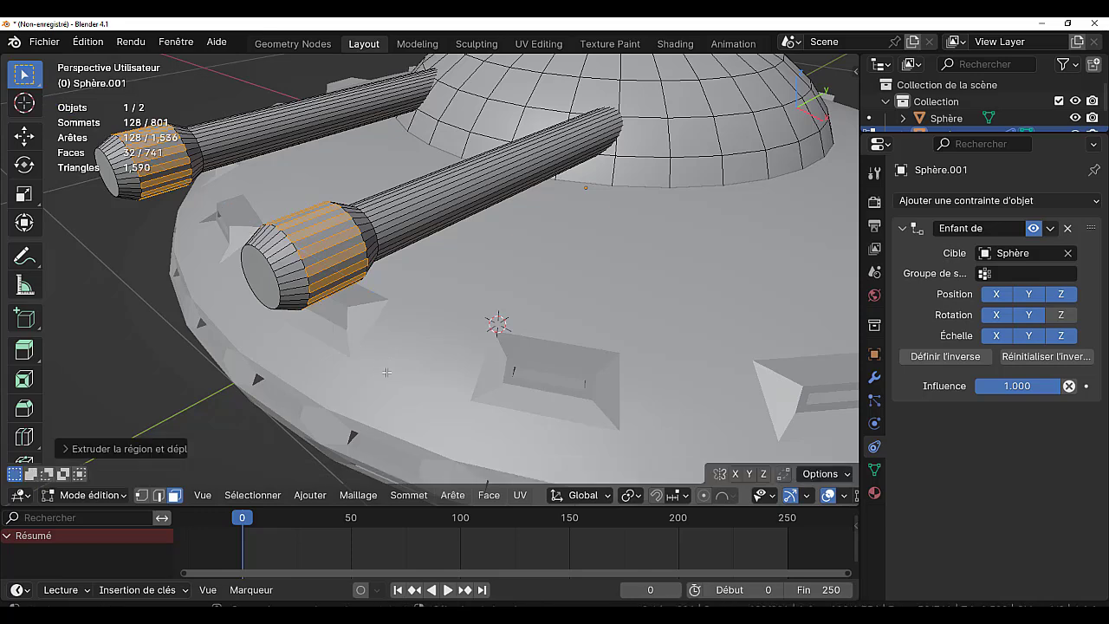
{"action": "key", "text": "alt+s"}
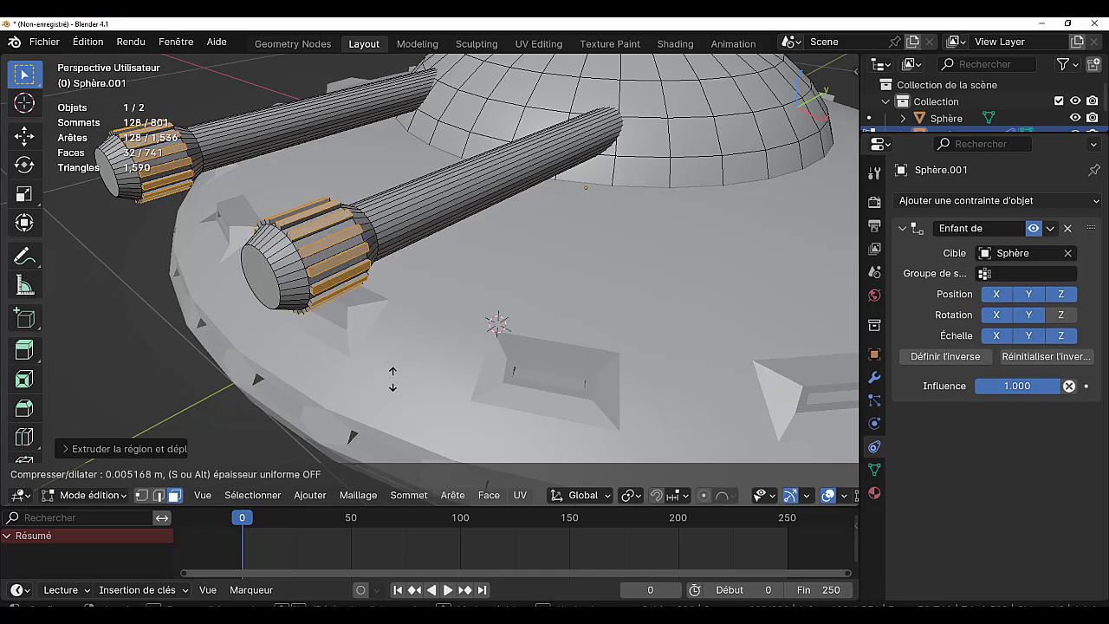
{"action": "left_click", "coordinate": [436, 428]}
{"action": "key", "text": "Tab"}
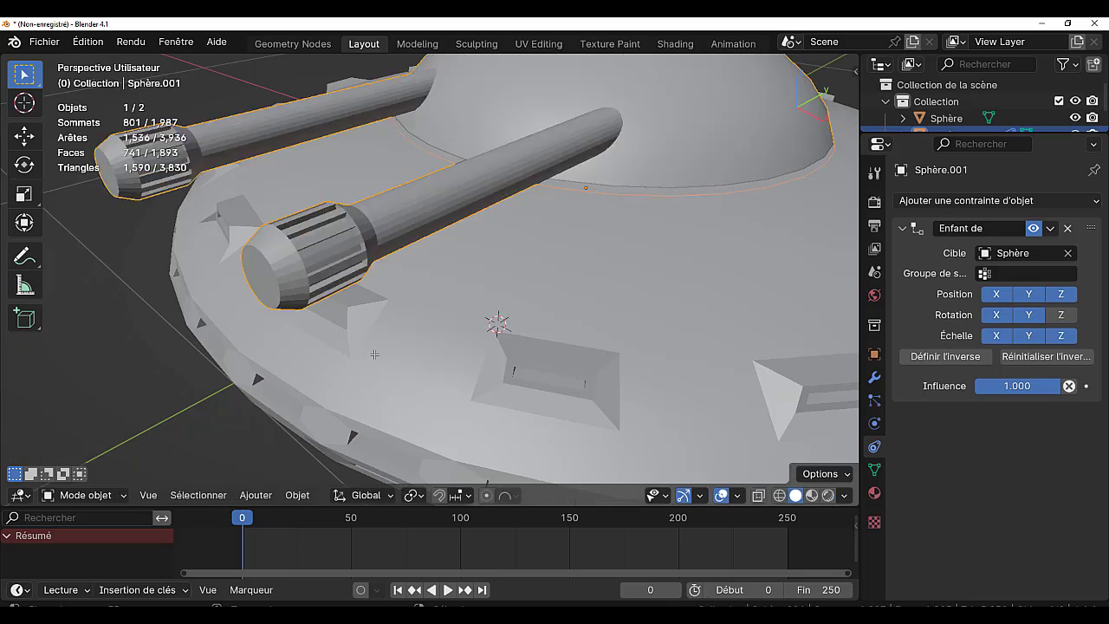
{"action": "key", "text": "Tab"}
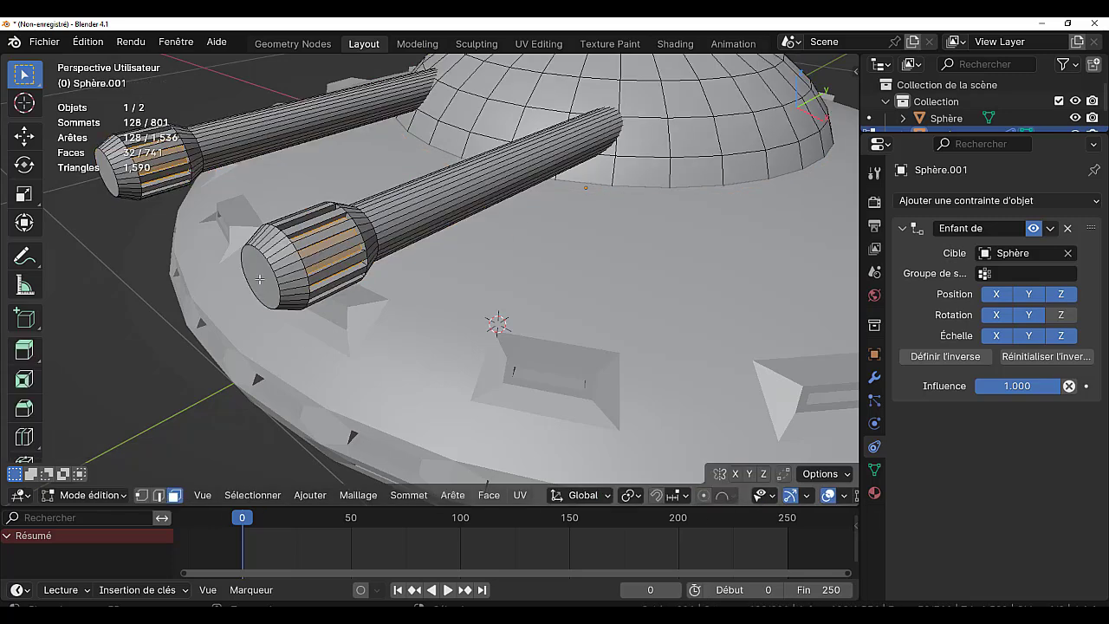
Inset both barrel end caps and extrude them inward into hollow muzzles.
{"action": "left_click", "coordinate": [260, 279]}
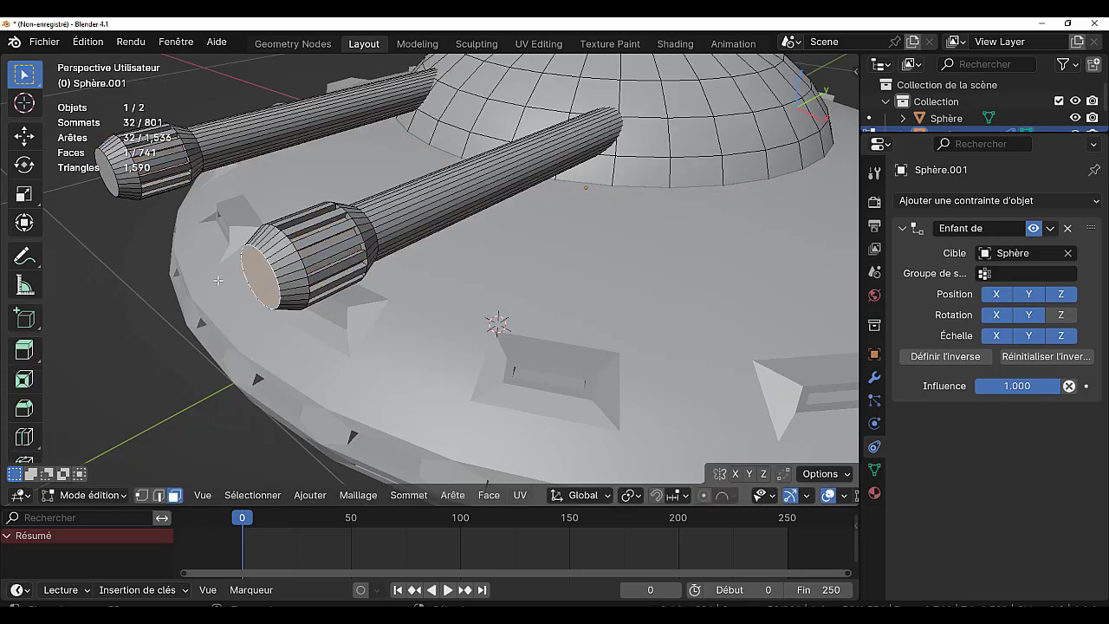
{"action": "left_click", "coordinate": [108, 175], "text": "shift"}
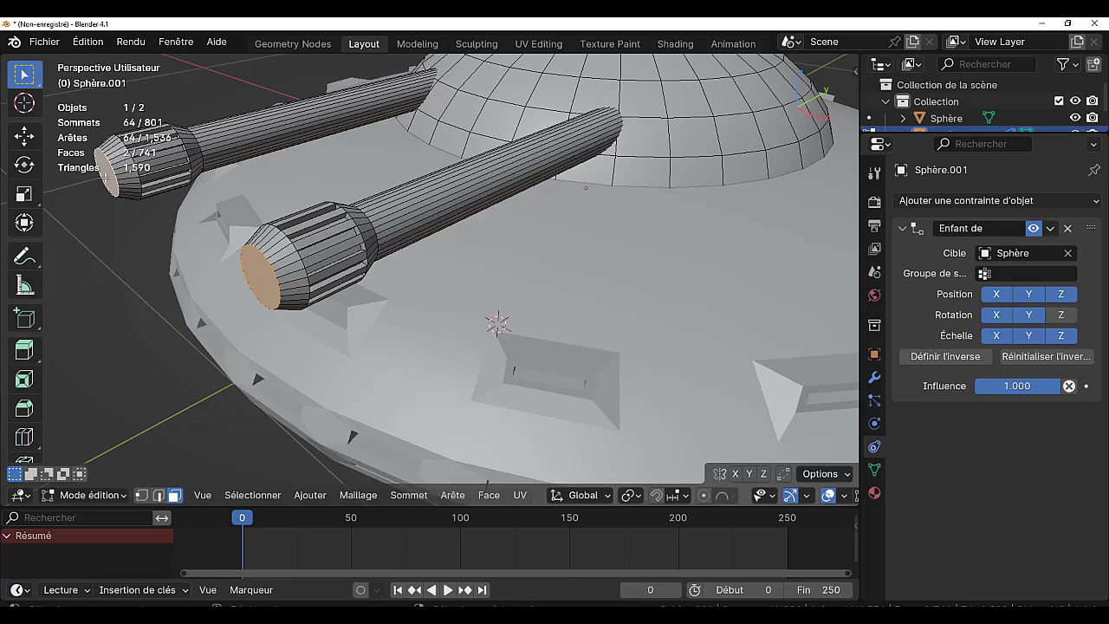
{"action": "middle_click_drag", "start_coordinate": [162, 317], "coordinate": [297, 350]}
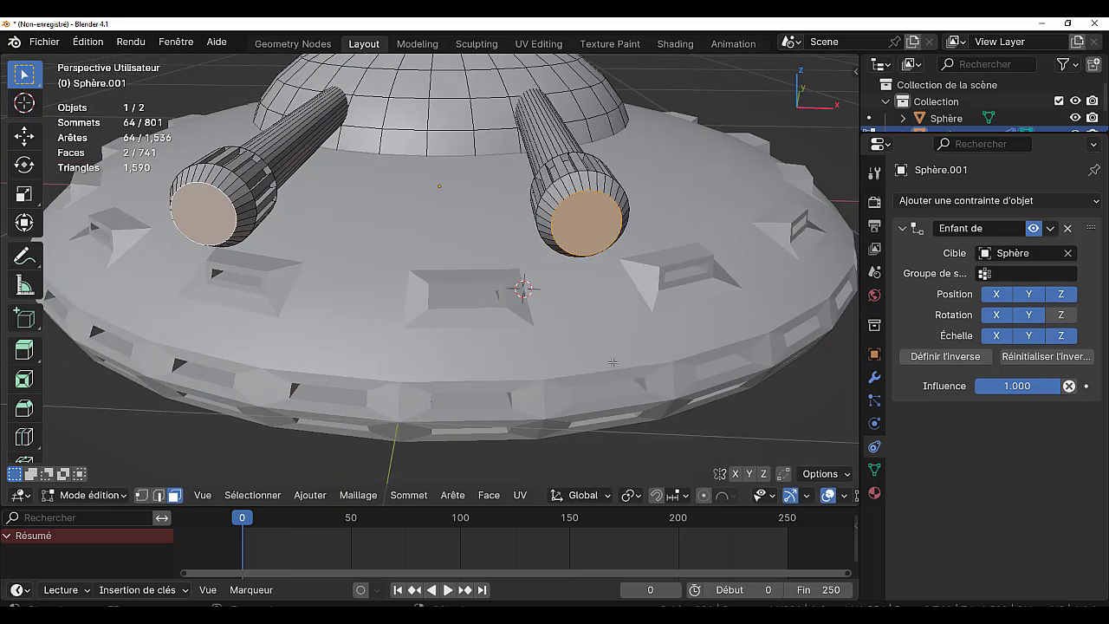
{"action": "key", "text": "i"}
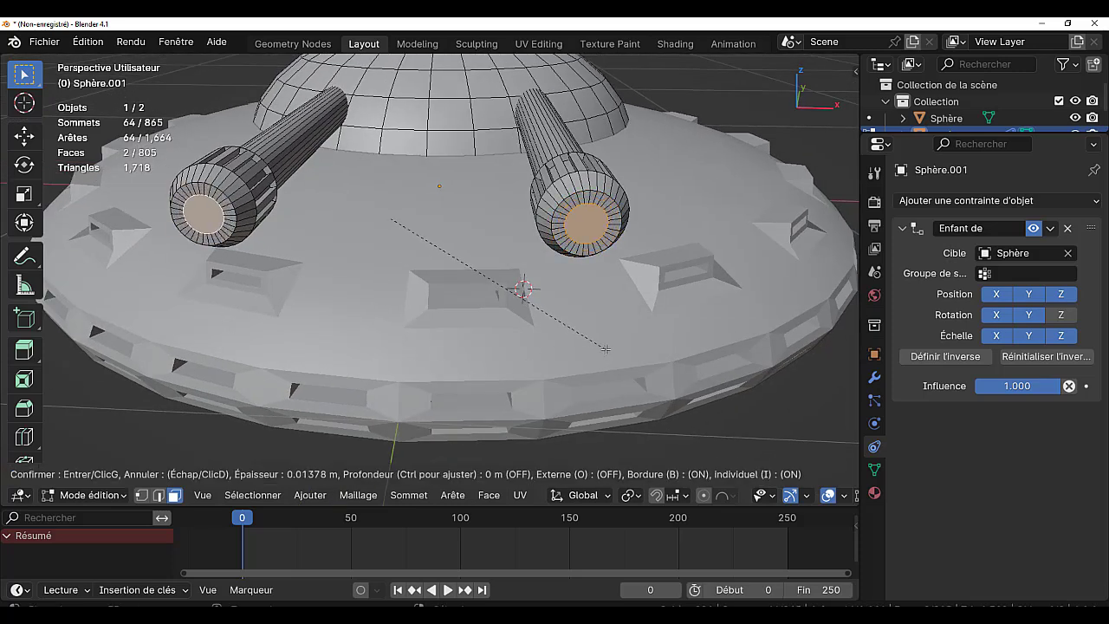
{"action": "left_click", "coordinate": [605, 349]}
{"action": "middle_click_drag", "start_coordinate": [605, 349], "coordinate": [469, 359]}
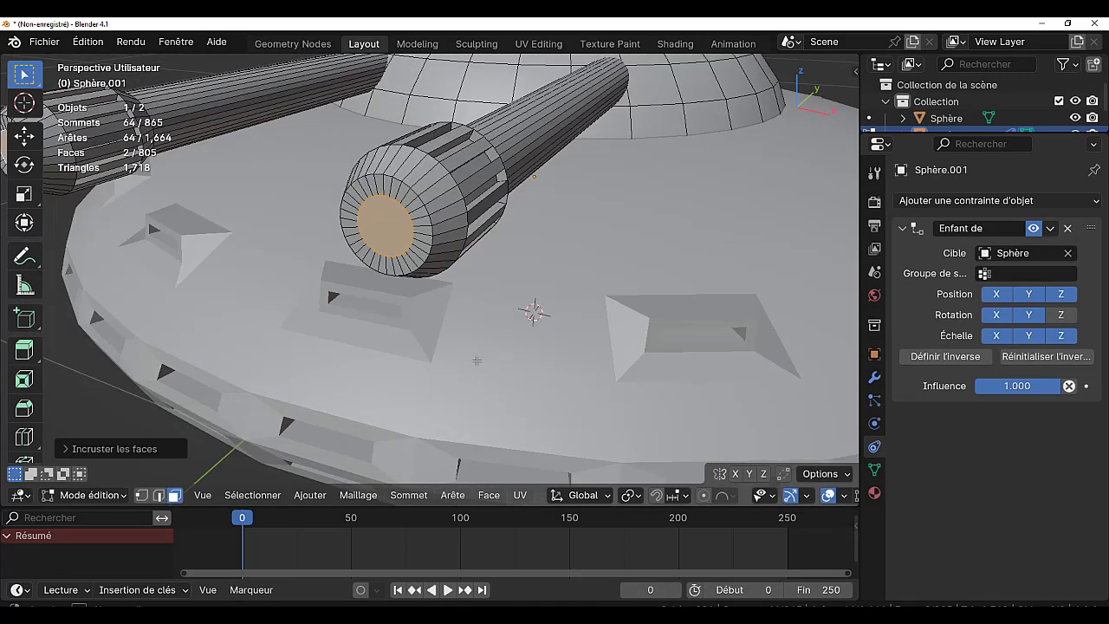
{"action": "scroll", "coordinate": [468, 359], "scroll_direction": "down", "scroll_amount": 2}
{"action": "key", "text": "e"}
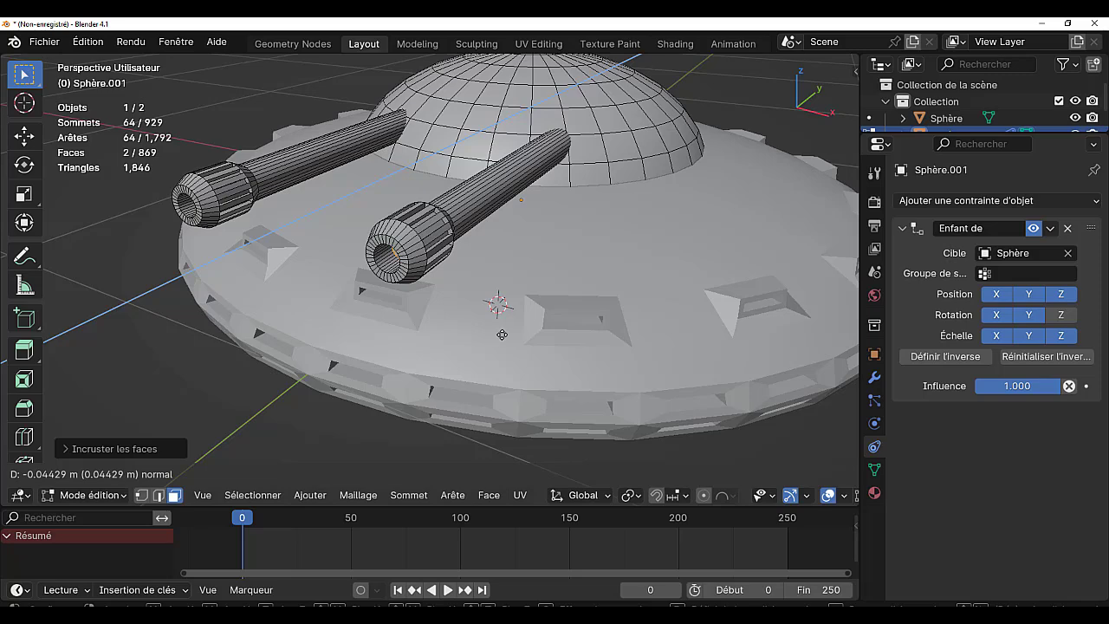
{"action": "left_click", "coordinate": [501, 334]}
{"action": "key", "text": "Tab"}
{"action": "scroll", "coordinate": [497, 329], "scroll_direction": "down", "scroll_amount": 2}
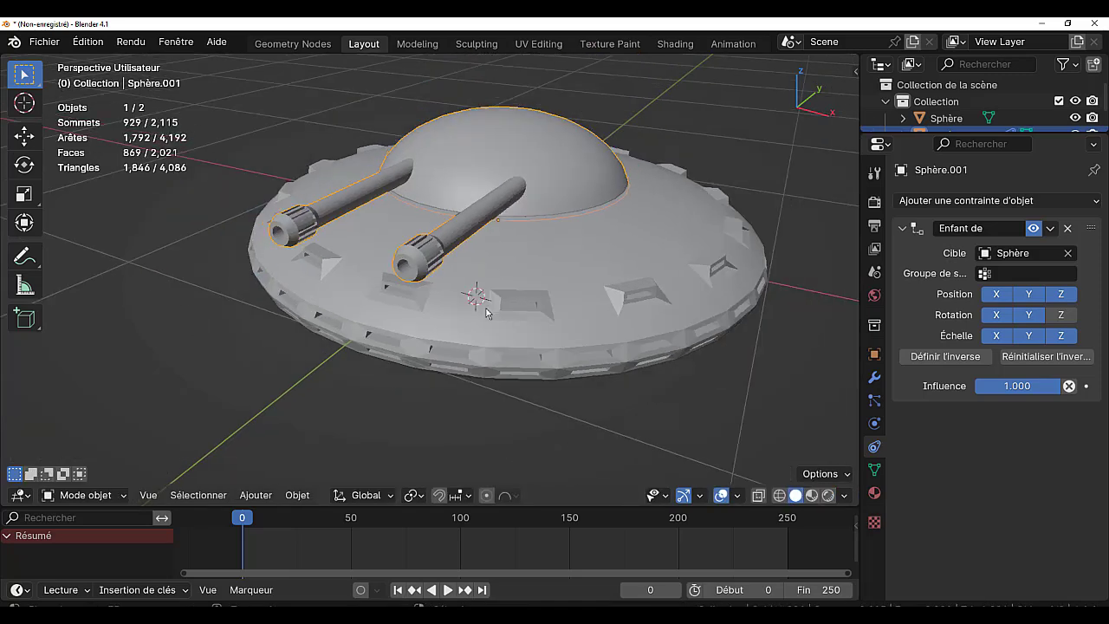
Rotate Sphère.001 and then the saucer body Sphère around the Z axis.
{"action": "mouse_move", "coordinate": [486, 313]}
{"action": "middle_mouse_down"}
{"action": "mouse_move", "coordinate": [505, 264]}
{"action": "mouse_move", "coordinate": [671, 254]}
{"action": "mouse_move", "coordinate": [460, 292]}
{"action": "mouse_move", "coordinate": [460, 307]}
{"action": "middle_mouse_up"}
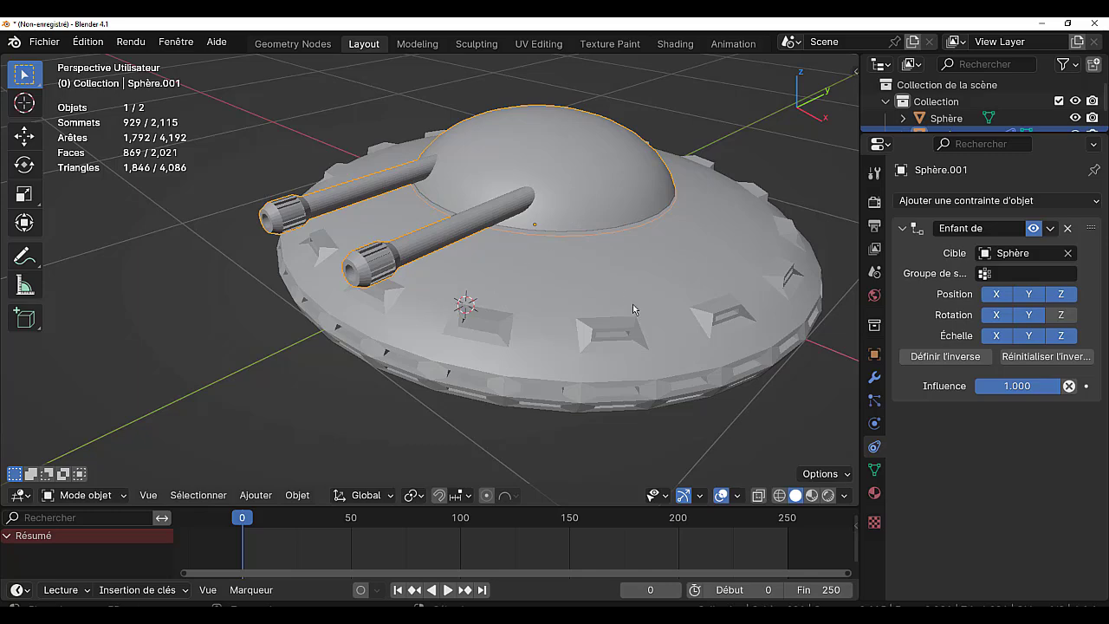
{"action": "key", "text": "r"}
{"action": "key", "text": "z"}
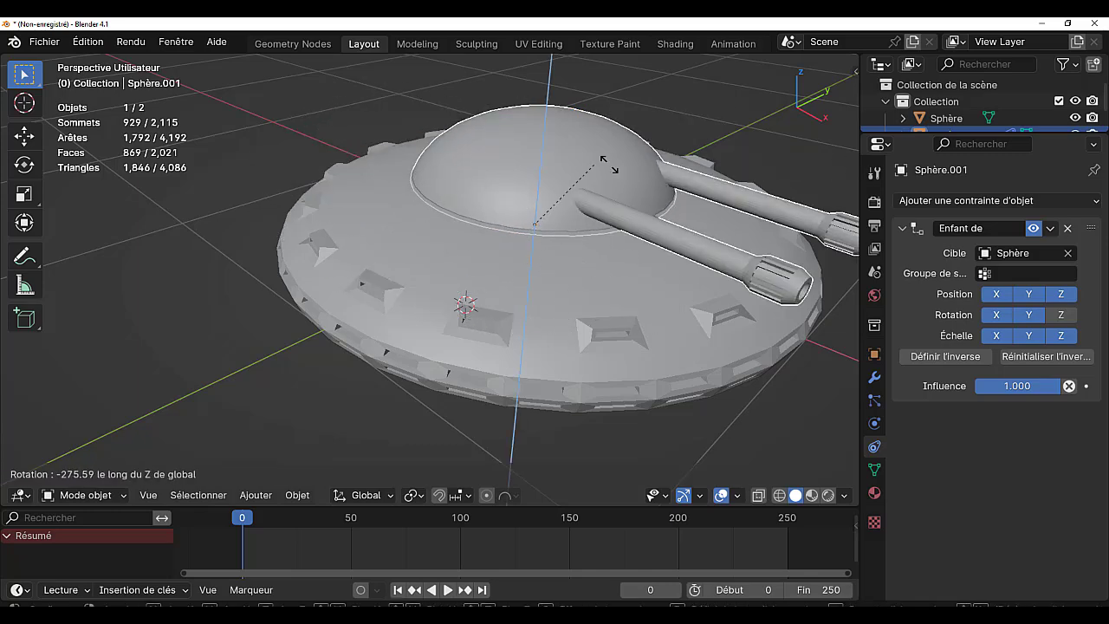
{"action": "left_click", "coordinate": [570, 264]}
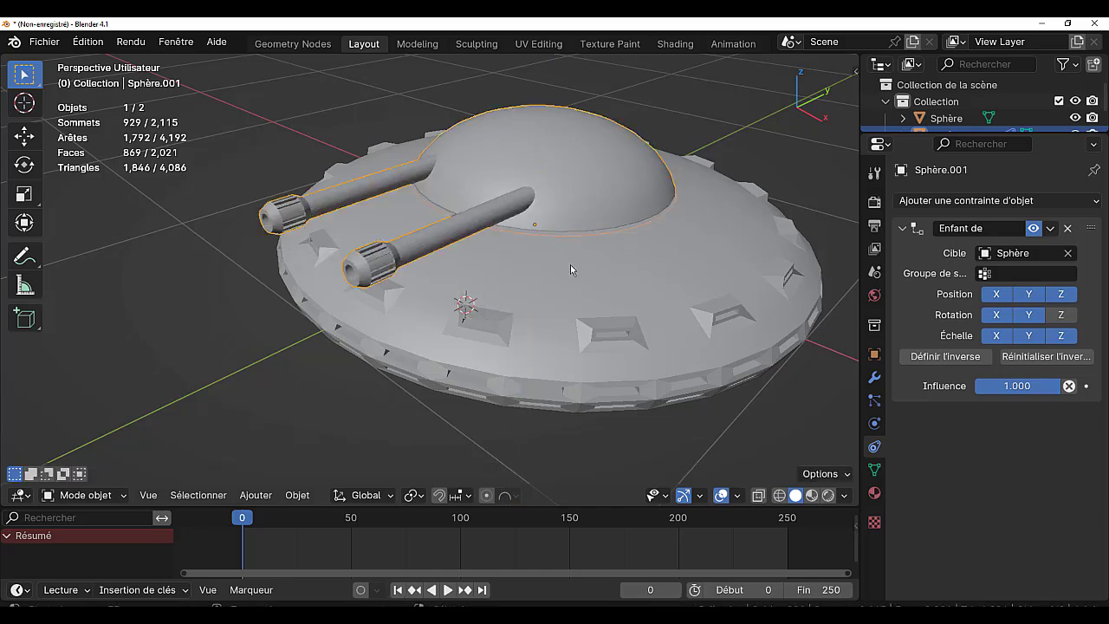
{"action": "left_click", "coordinate": [584, 272]}
{"action": "key", "text": "r"}
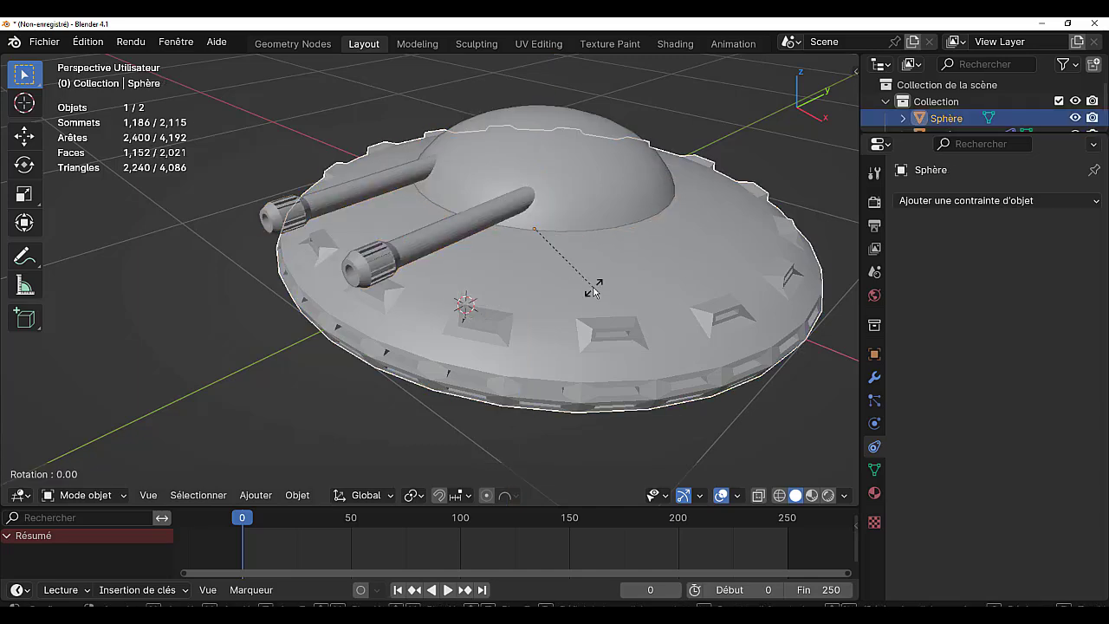
{"action": "key", "text": "z"}
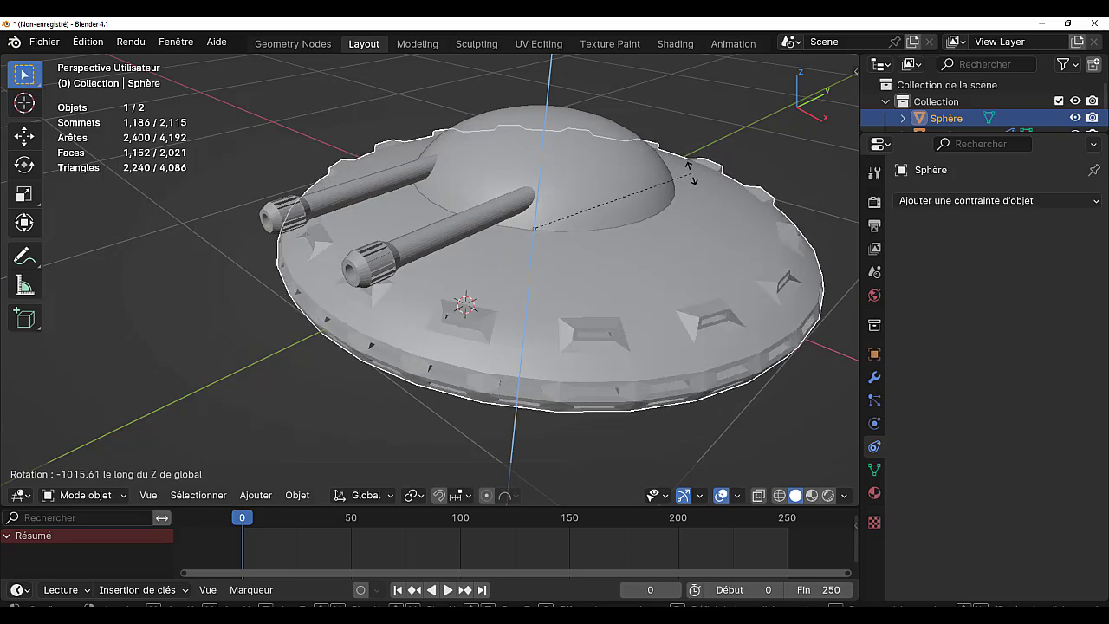
{"action": "left_click", "coordinate": [659, 268]}
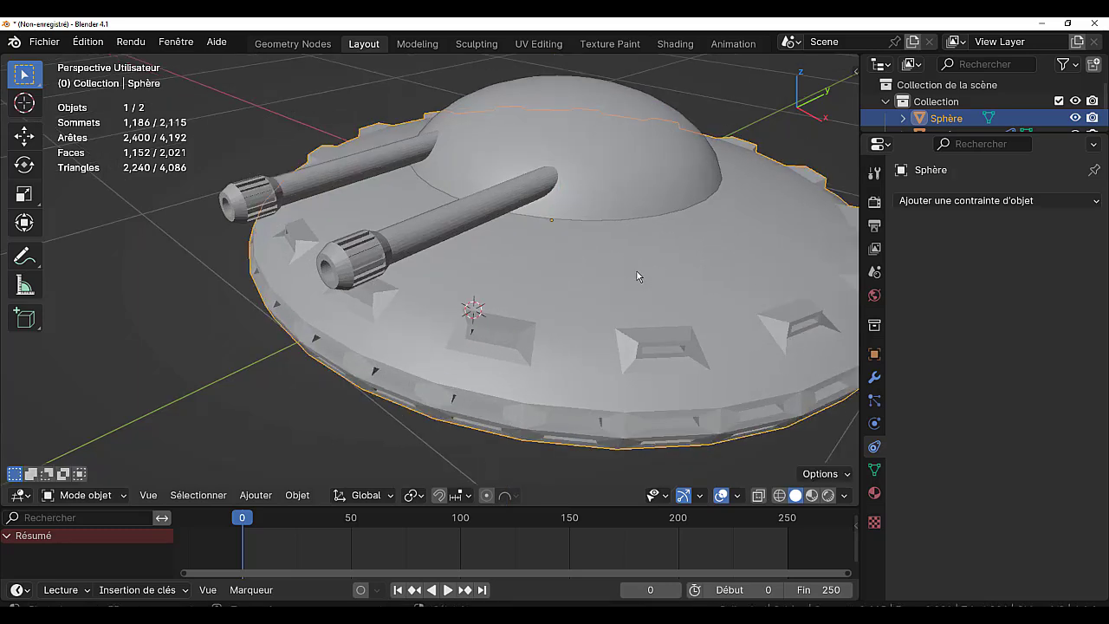
Select the dome-and-cannons part Sphère.001 and enter Edit Mode.
{"action": "scroll", "coordinate": [637, 270], "scroll_direction": "down", "scroll_amount": 5}
{"action": "key", "text": "KP_8"}
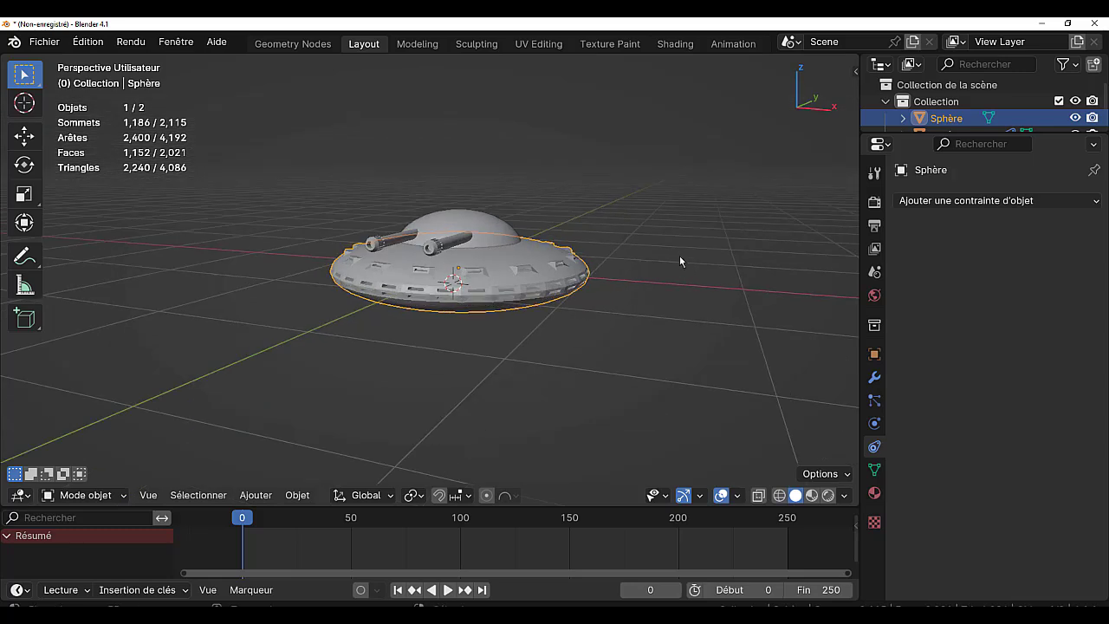
{"action": "scroll", "coordinate": [564, 328], "scroll_direction": "up", "scroll_amount": 3}
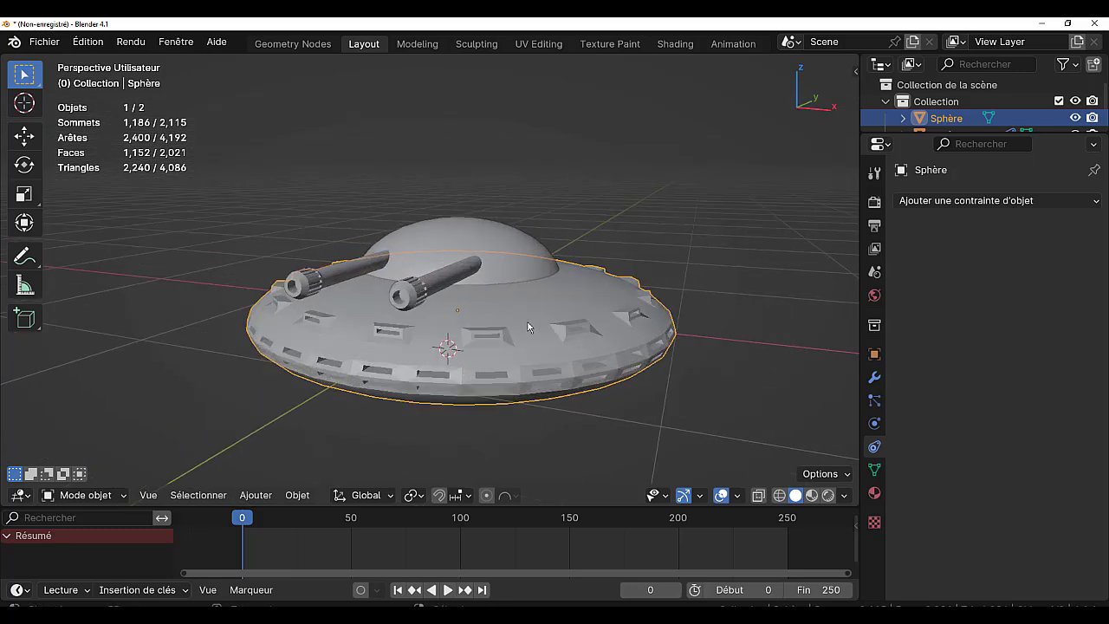
{"action": "key", "text": "Tab"}
{"action": "key", "text": "Tab"}
{"action": "left_click", "coordinate": [492, 246]}
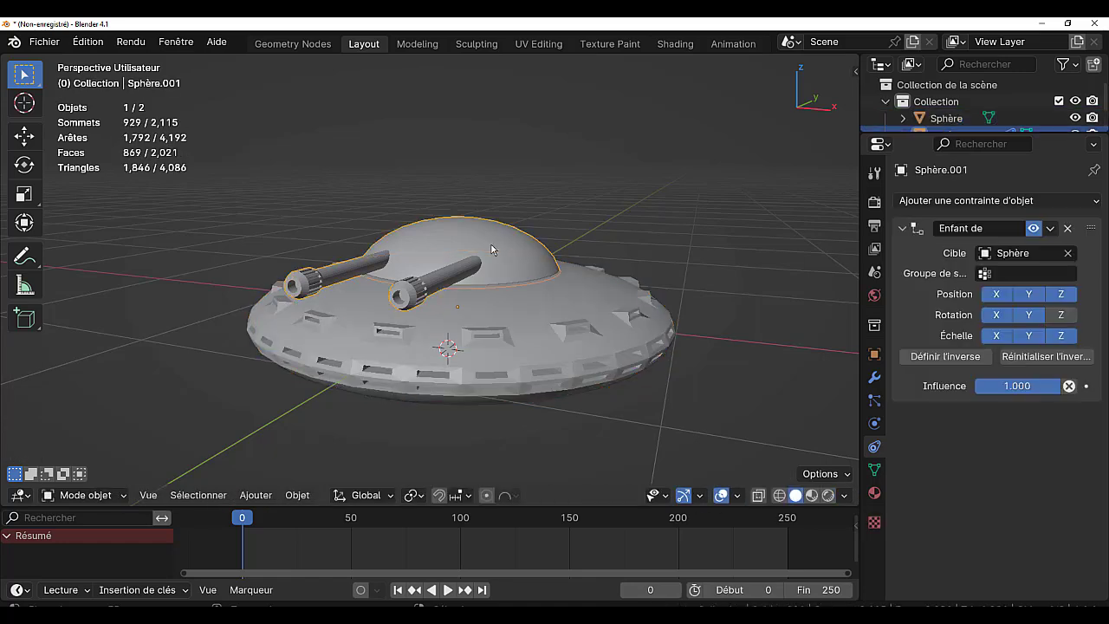
{"action": "key", "text": "Tab"}
Select both cannon barrels and lower them about 0.027 m along global Z.
{"action": "scroll", "coordinate": [494, 243], "scroll_direction": "up", "scroll_amount": 1}
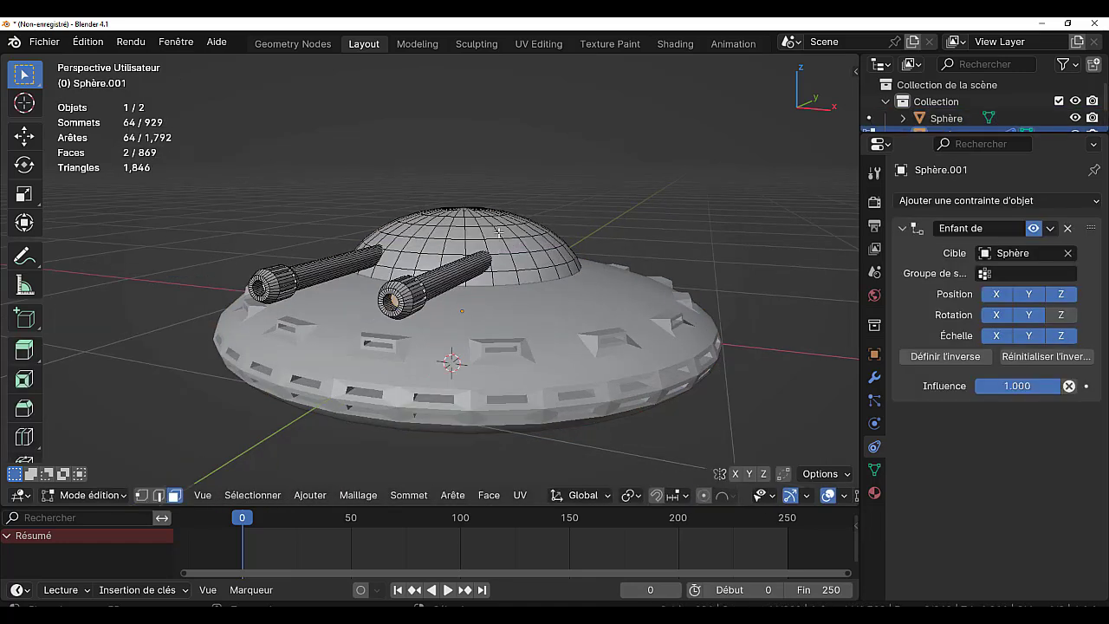
{"action": "left_click", "coordinate": [499, 232], "text": "alt"}
{"action": "middle_click_drag", "start_coordinate": [534, 276], "coordinate": [499, 332]}
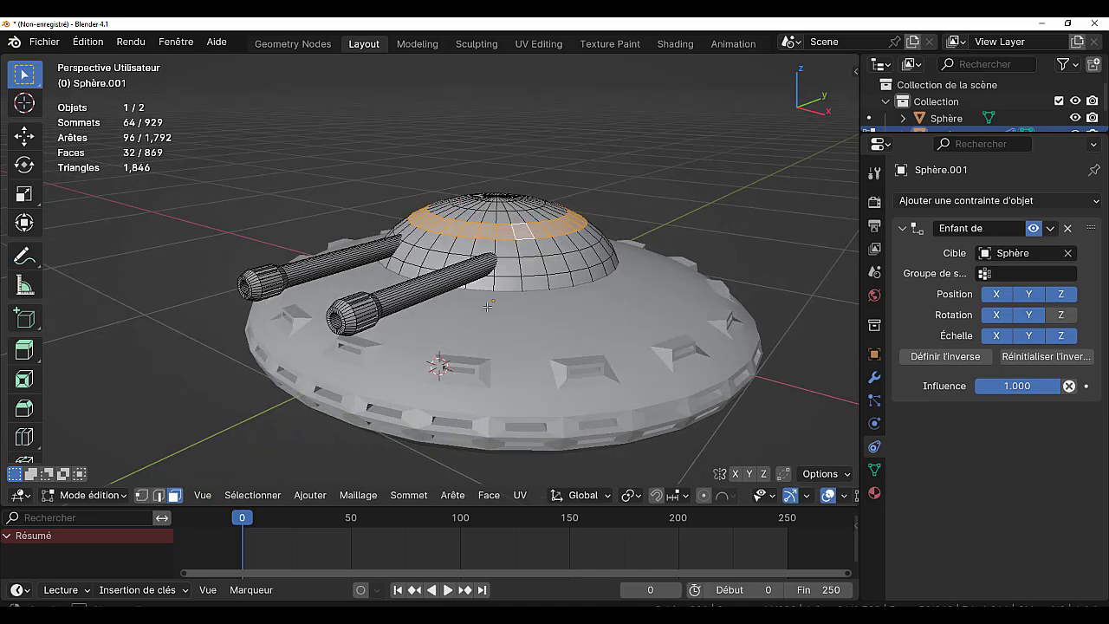
{"action": "scroll", "coordinate": [499, 332], "scroll_direction": "up", "scroll_amount": 2}
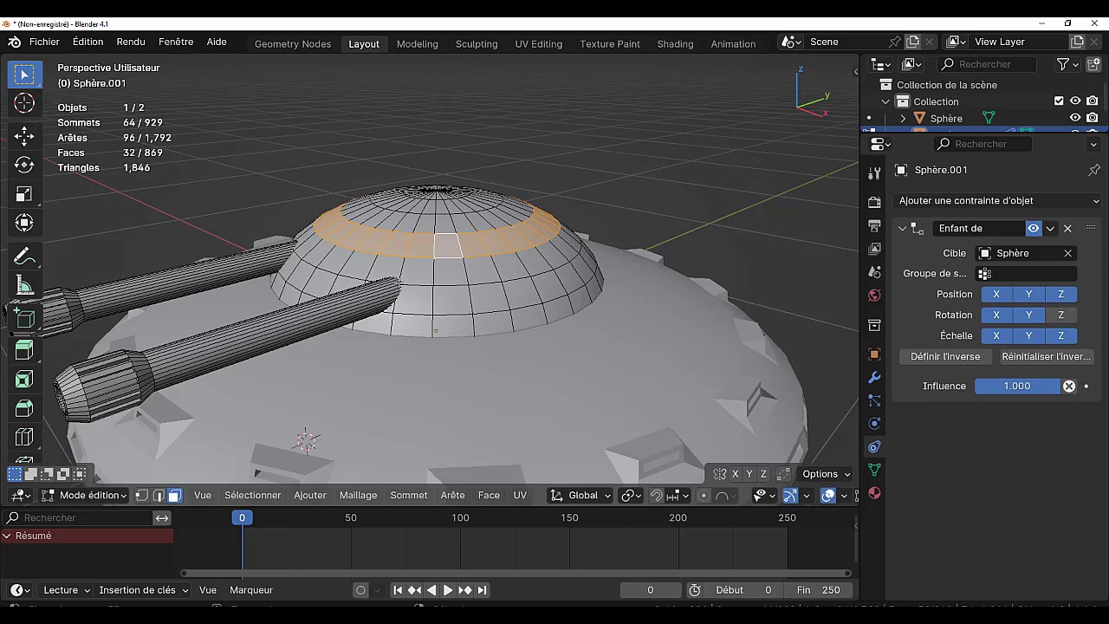
{"action": "scroll", "coordinate": [305, 321], "scroll_direction": "down", "scroll_amount": 1}
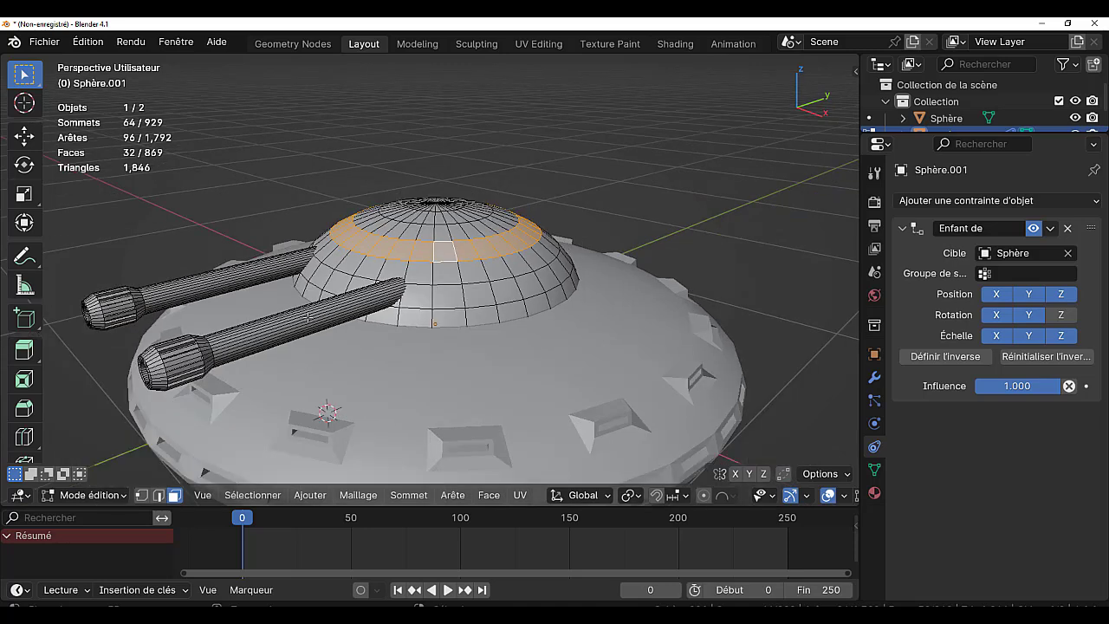
{"action": "left_click", "coordinate": [307, 317]}
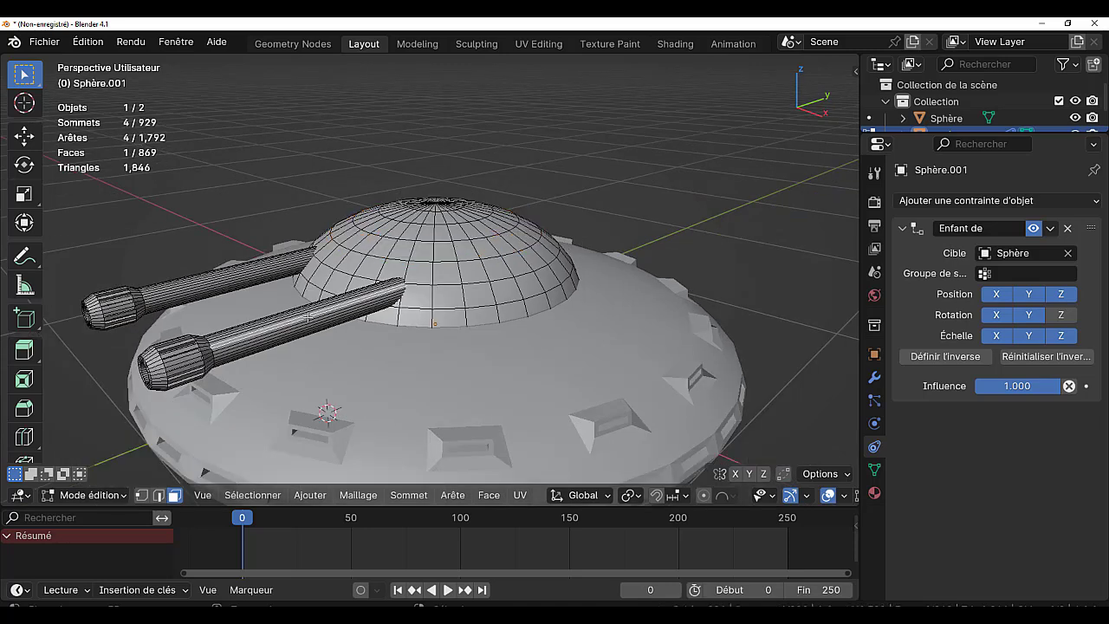
{"action": "left_click", "coordinate": [254, 268], "text": "shift"}
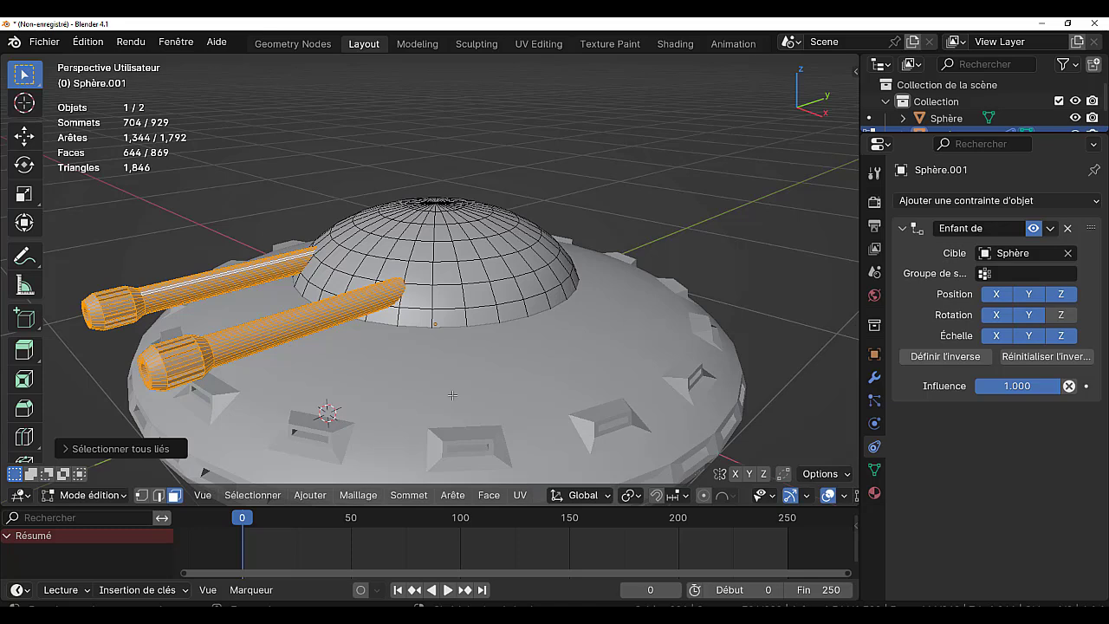
{"action": "key", "text": "g"}
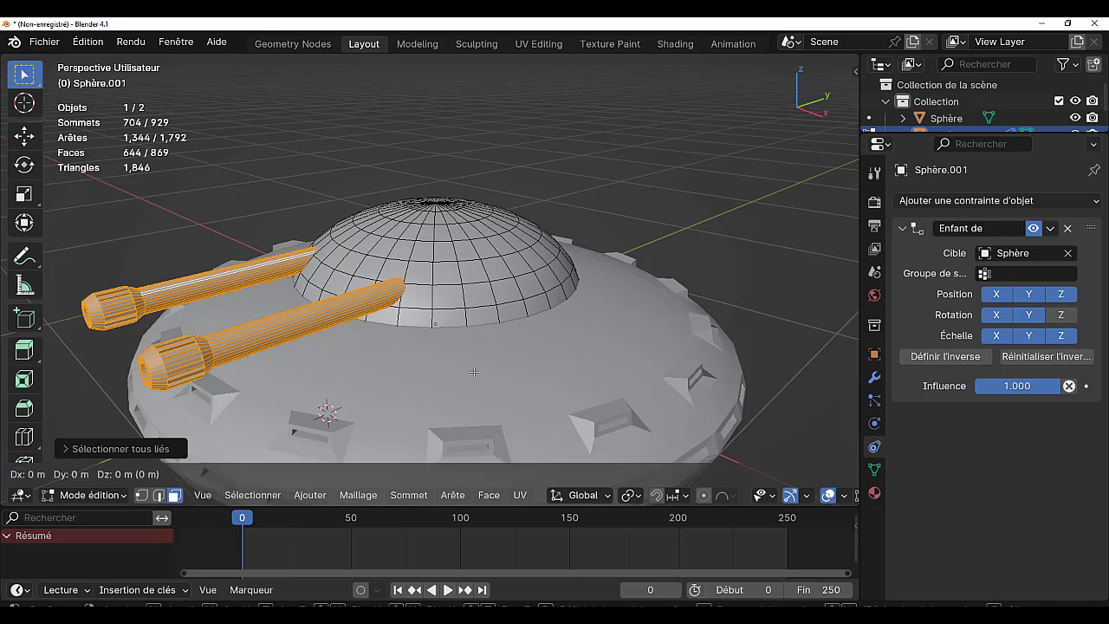
{"action": "key", "text": "z"}
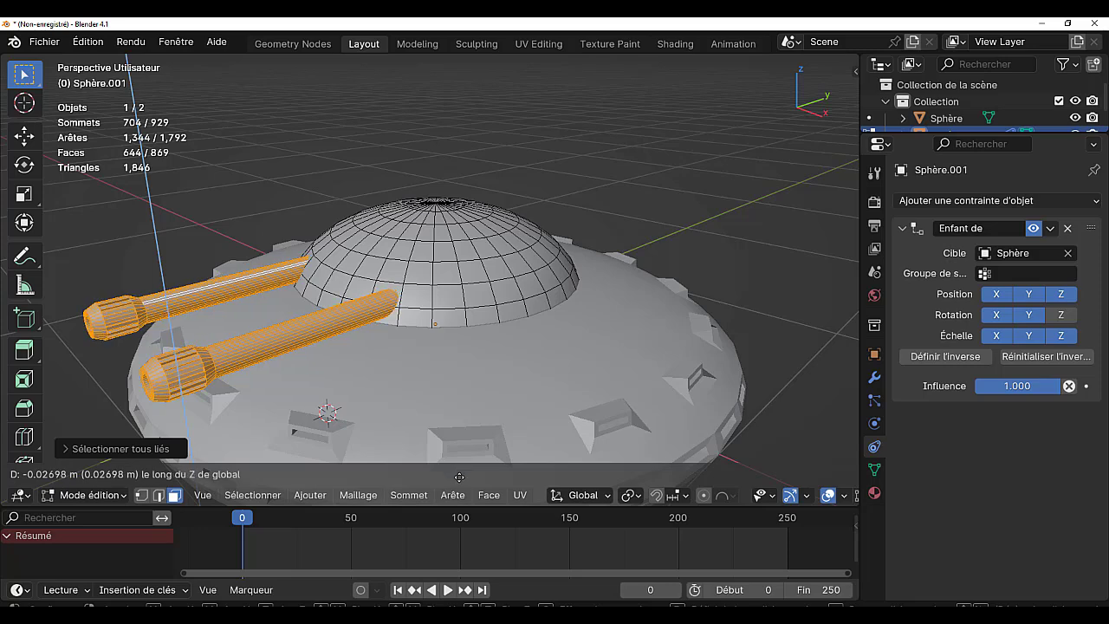
{"action": "left_click", "coordinate": [459, 477]}
{"action": "left_click", "coordinate": [438, 273], "text": "alt"}
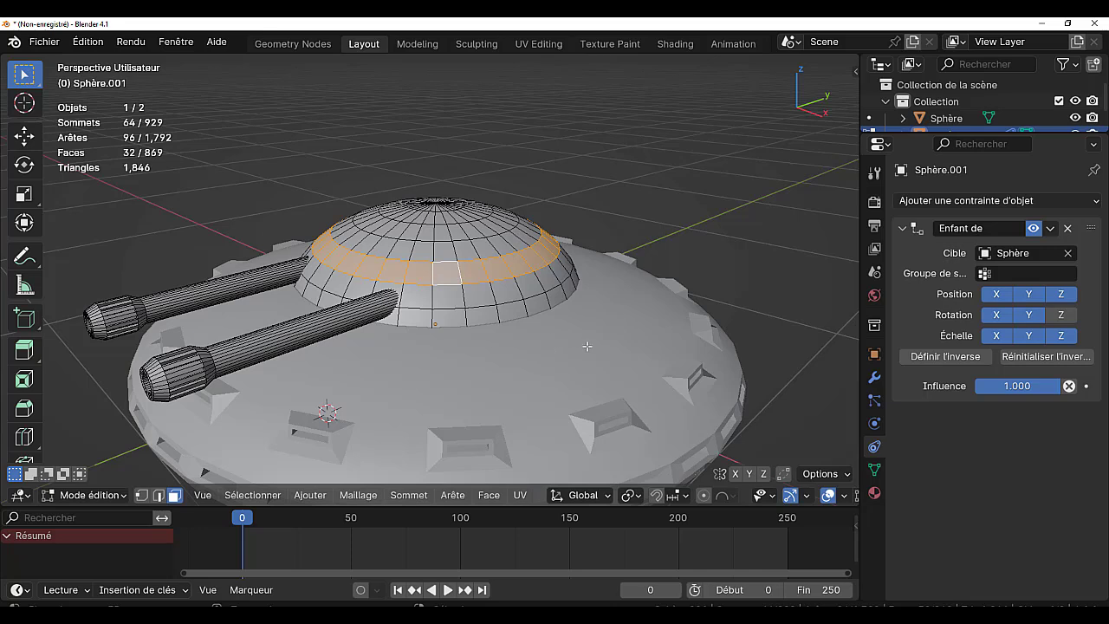
Inset the dome's ring faces individually into 32 window panels.
{"action": "key", "text": "i"}
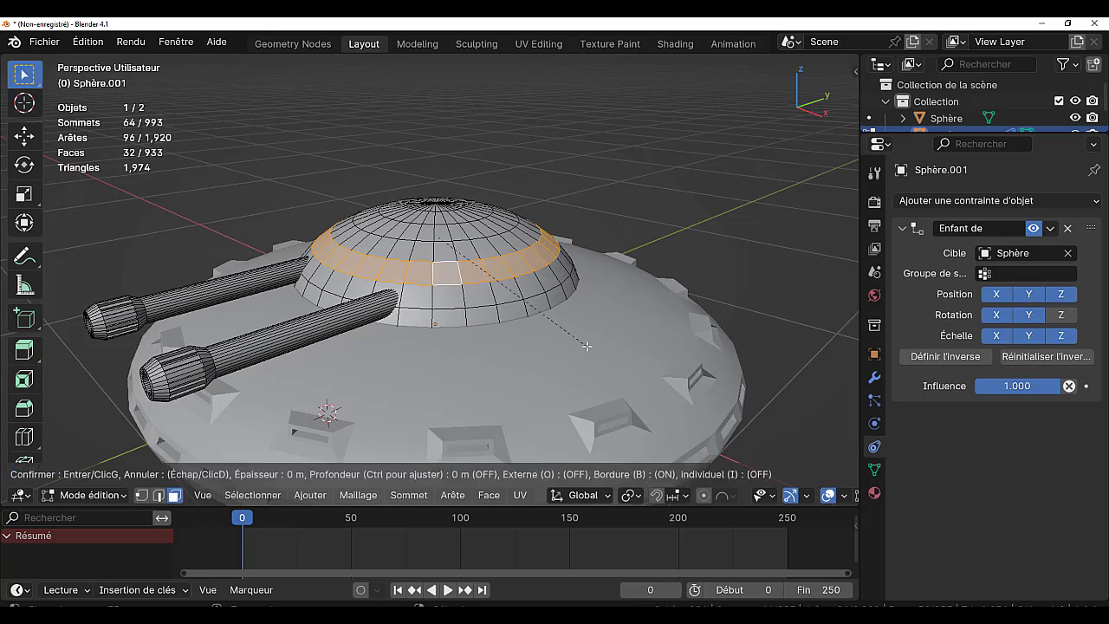
{"action": "key", "text": "Escape"}
{"action": "key", "text": "alt+a"}
{"action": "key", "text": "i"}
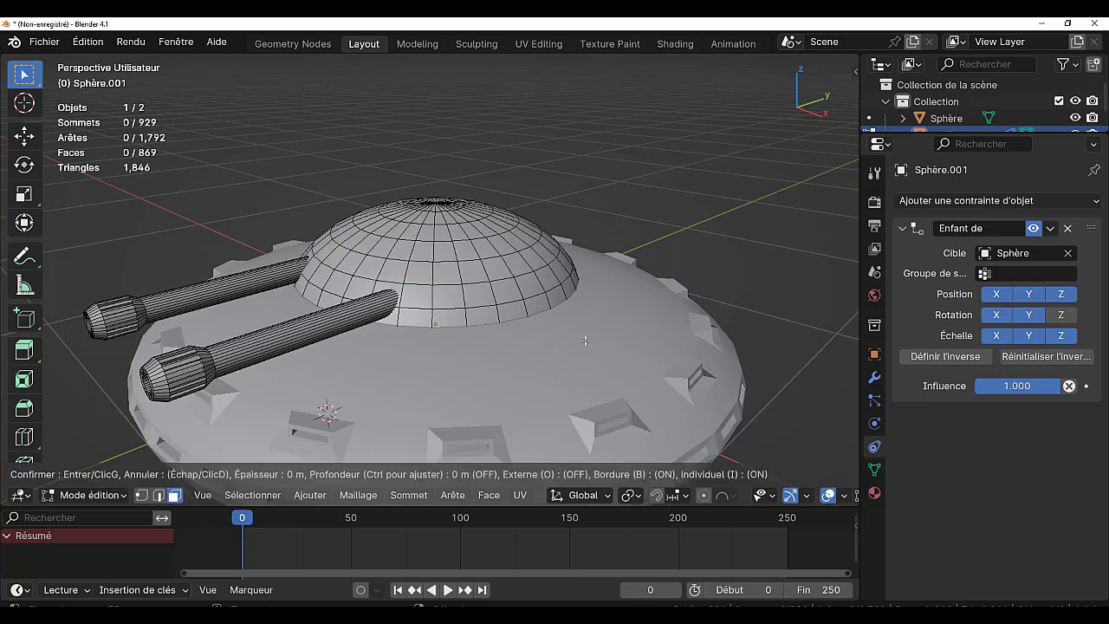
{"action": "key", "text": "Escape"}
{"action": "left_click", "coordinate": [502, 265], "text": "alt"}
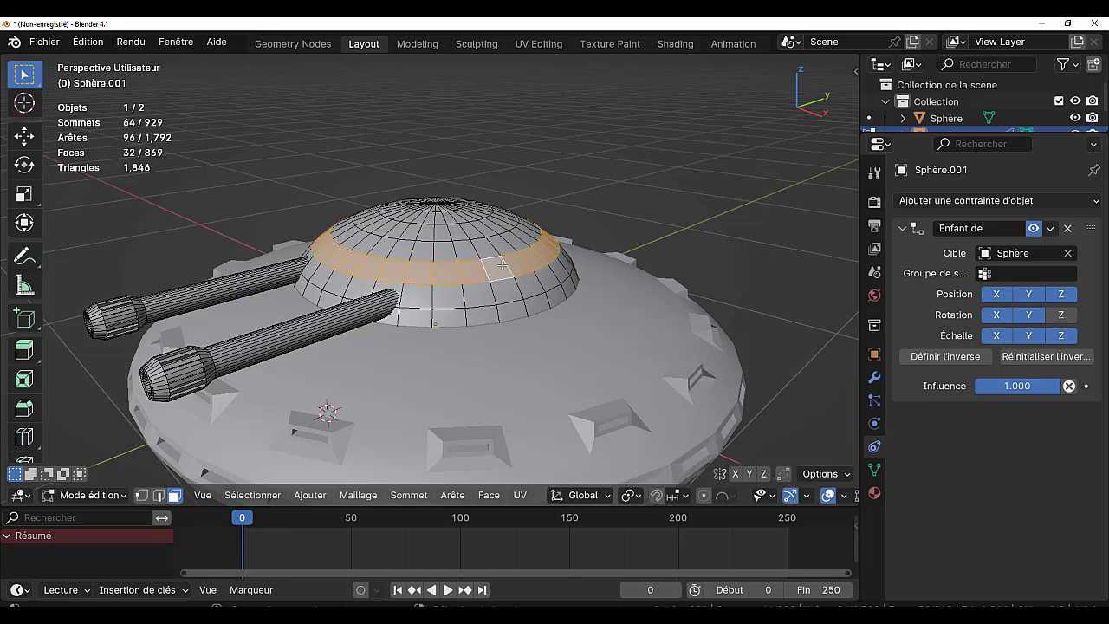
{"action": "key", "text": "i"}
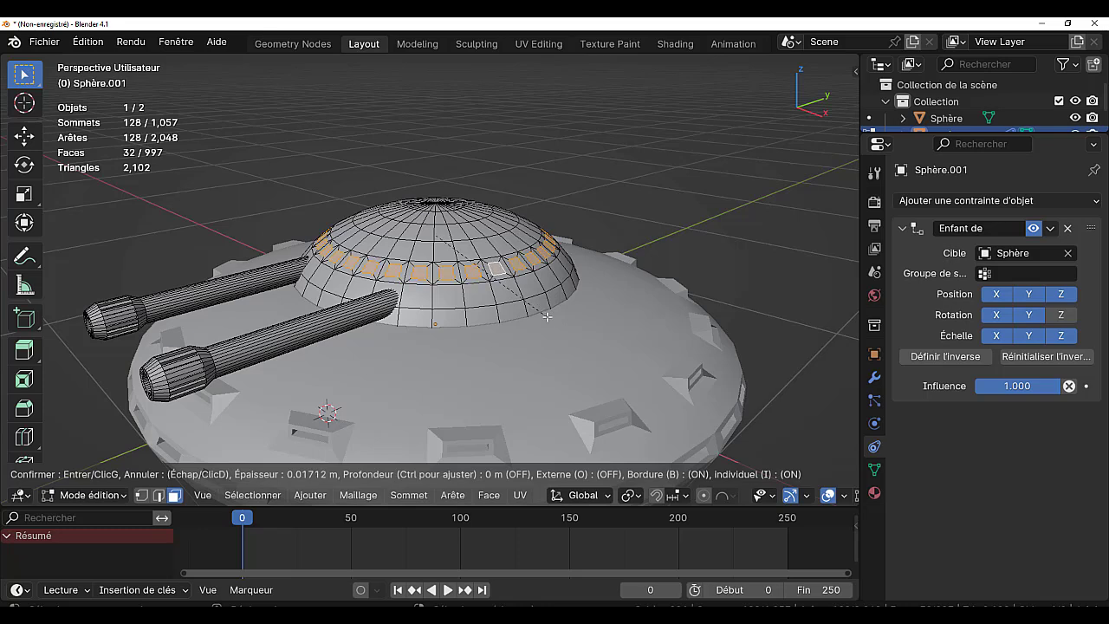
{"action": "left_click", "coordinate": [549, 318]}
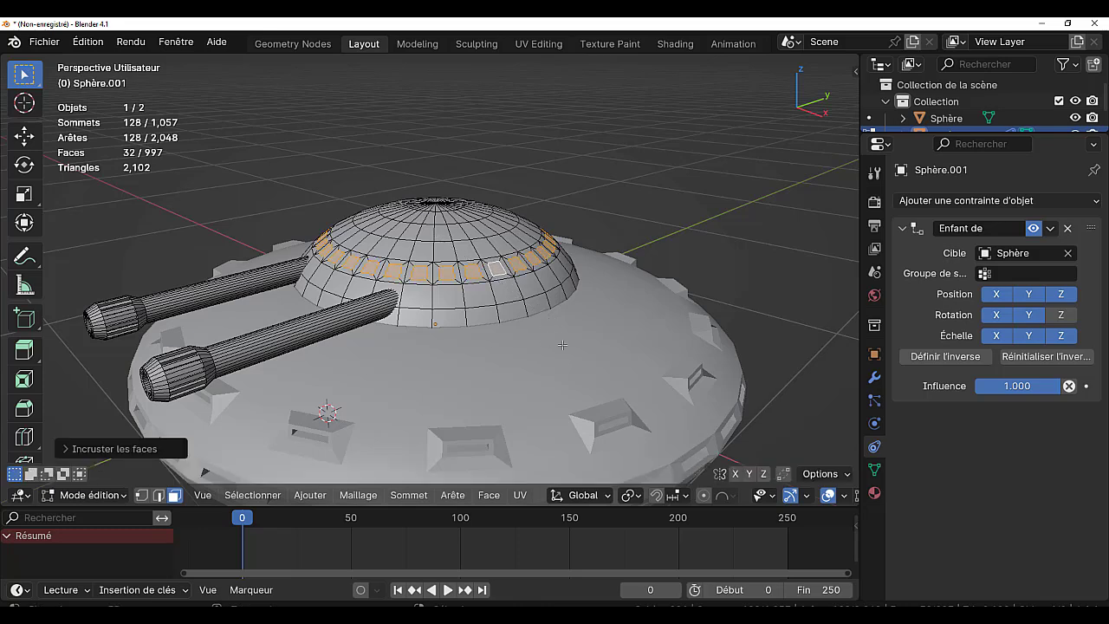
Extrude and shrink the window faces inward to recess them, then grow the selection.
{"action": "key", "text": "e"}
{"action": "key", "text": "s"}
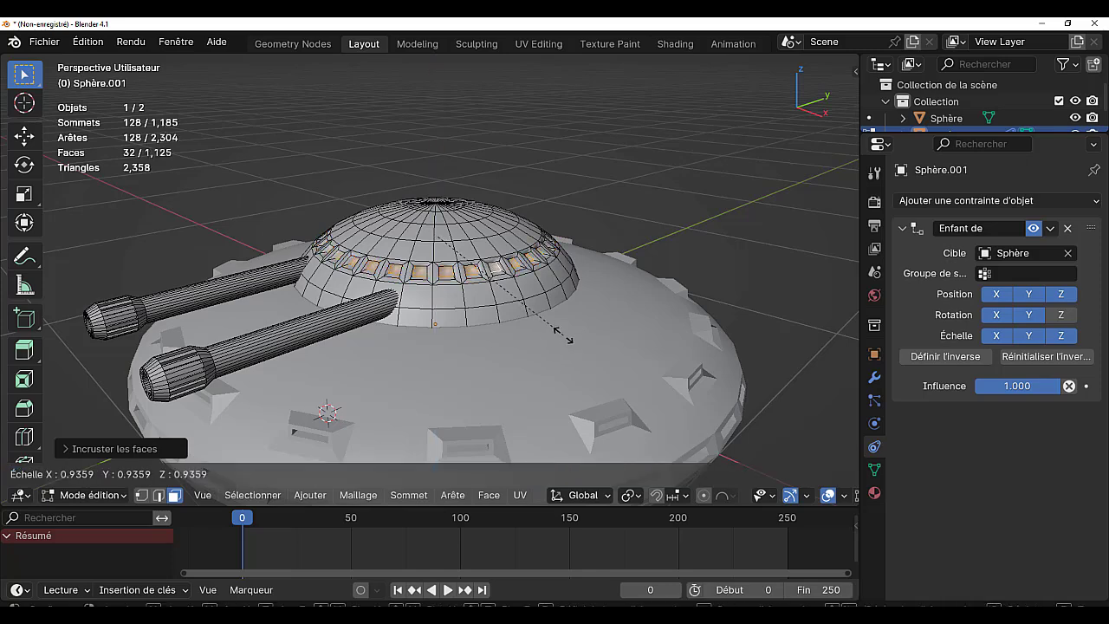
{"action": "left_click", "coordinate": [563, 336]}
{"action": "scroll", "coordinate": [481, 299], "scroll_direction": "up", "scroll_amount": 2}
{"action": "scroll", "coordinate": [478, 291], "scroll_direction": "up", "scroll_amount": 2}
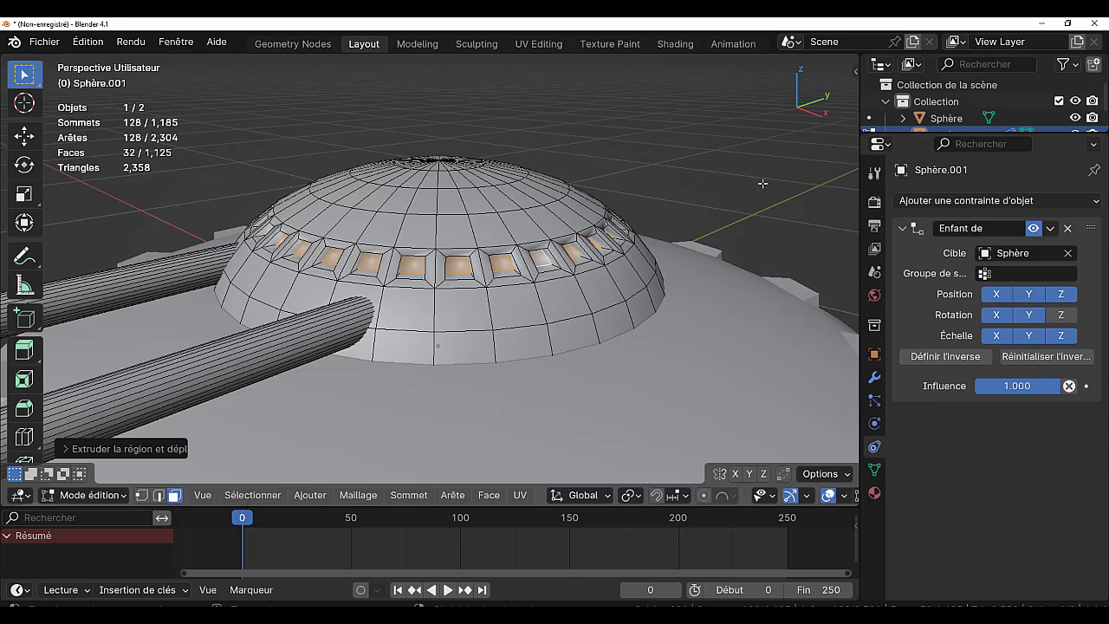
{"action": "key", "text": "ctrl+KP_Add"}
{"action": "key", "text": "ctrl+KP_Add"}
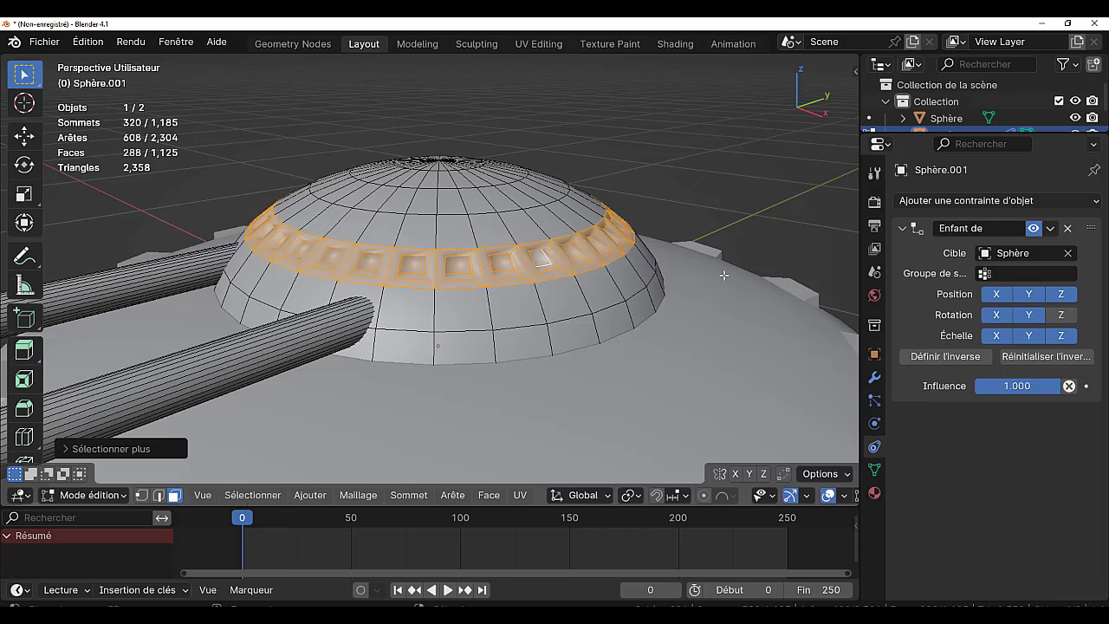
Smooth-shade the window band, narrow the selection to the 32 window faces, and delete them.
{"action": "left_click", "coordinate": [488, 496]}
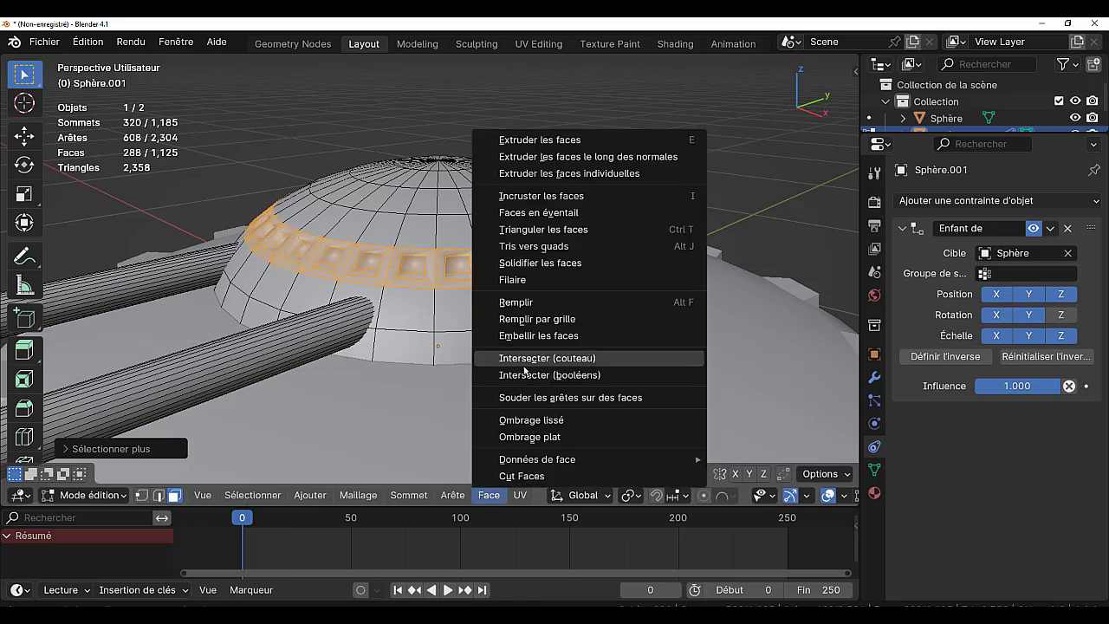
{"action": "left_click", "coordinate": [532, 420]}
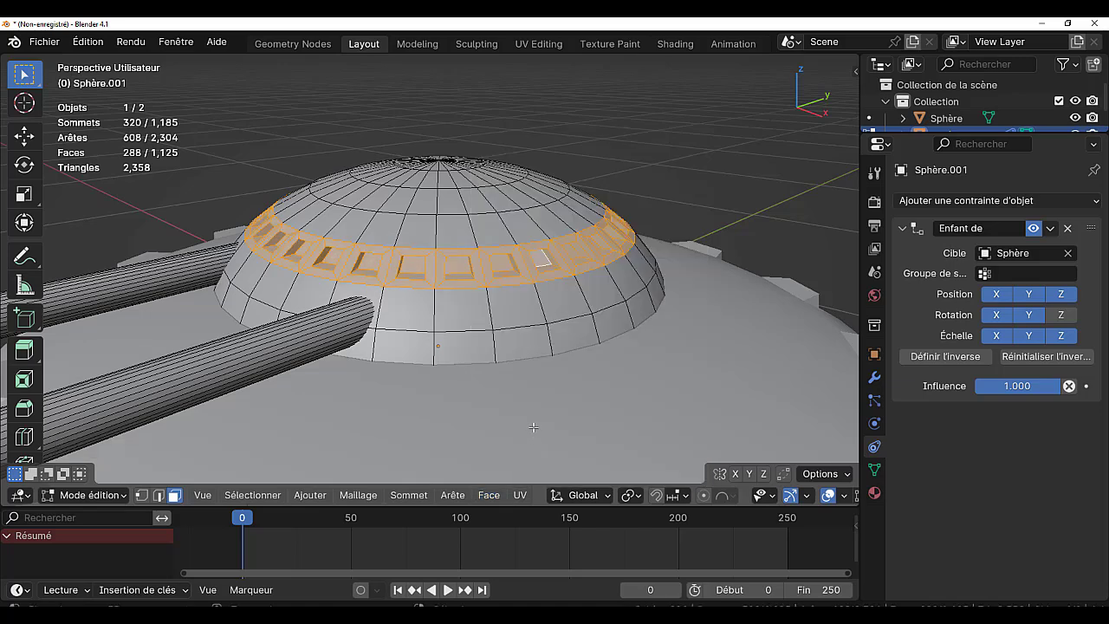
{"action": "key", "text": "ctrl+KP_Subtract"}
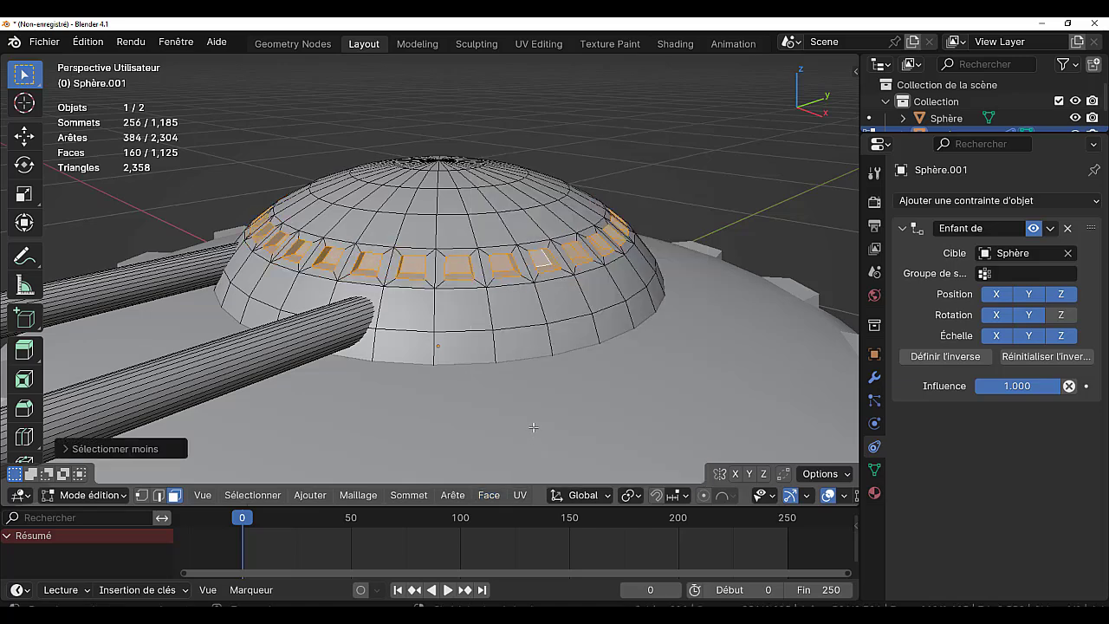
{"action": "key", "text": "ctrl+KP_Subtract"}
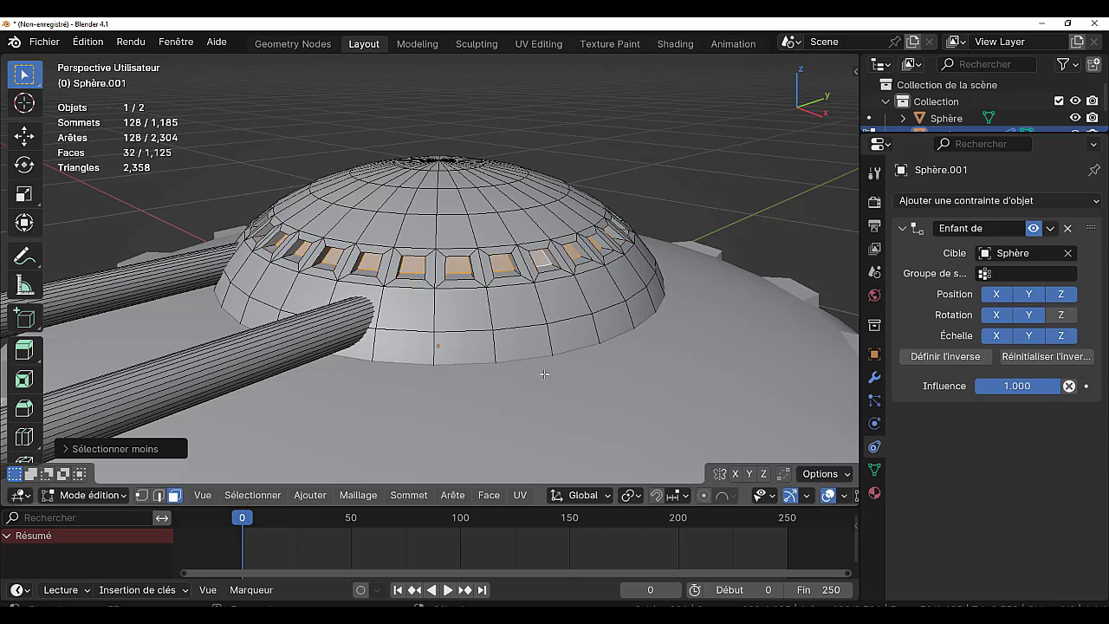
{"action": "scroll", "coordinate": [544, 364], "scroll_direction": "up", "scroll_amount": 2}
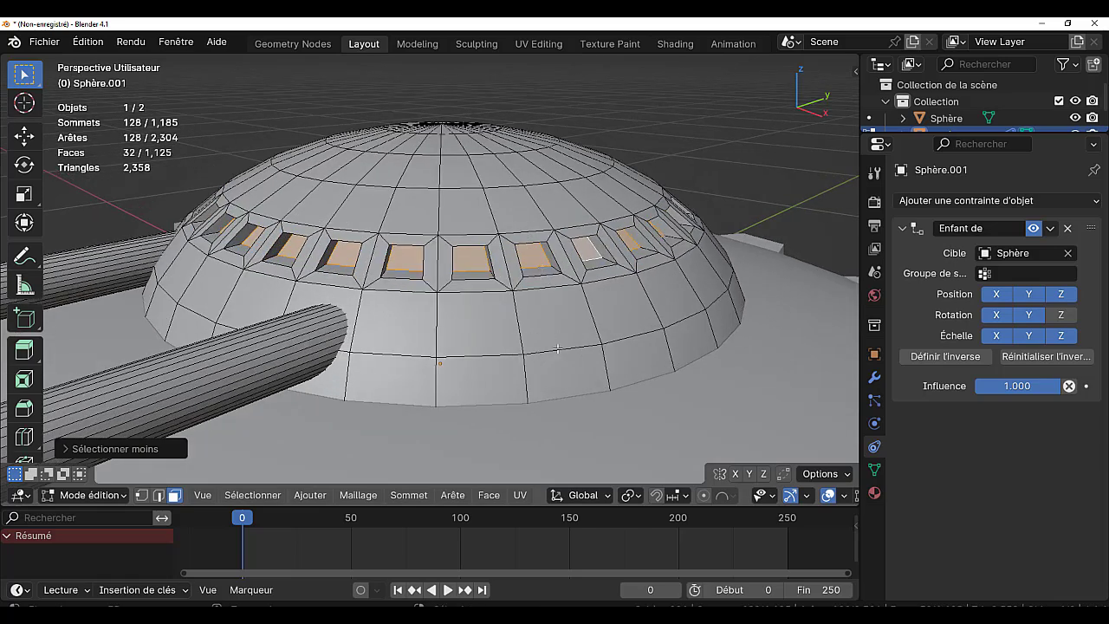
{"action": "key", "text": "x"}
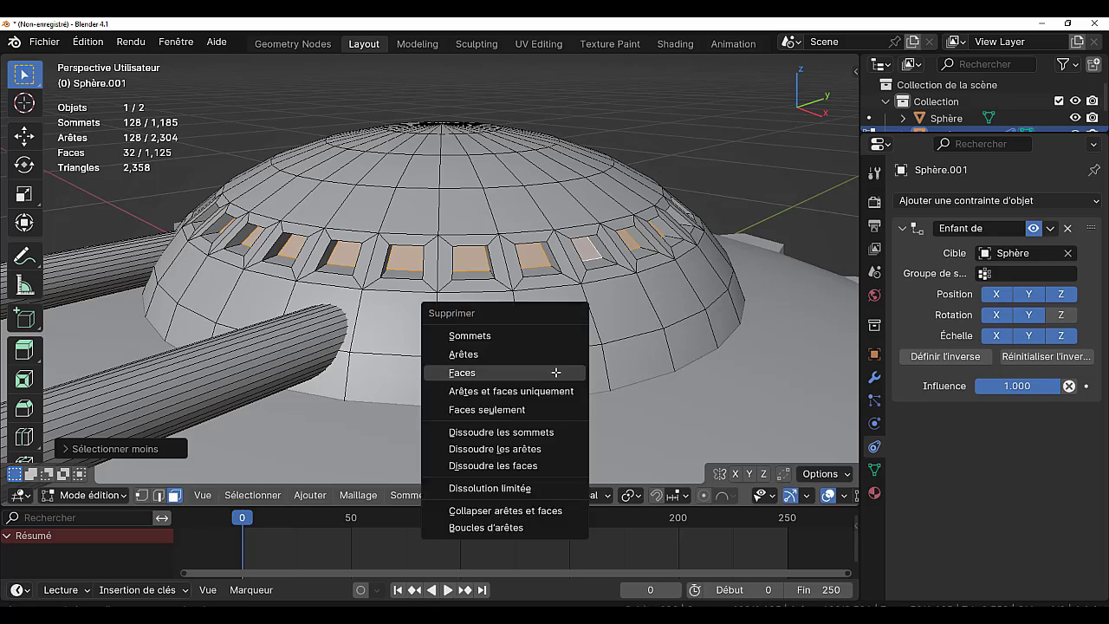
{"action": "left_click", "coordinate": [525, 370]}
{"action": "scroll", "coordinate": [525, 370], "scroll_direction": "down", "scroll_amount": 3}
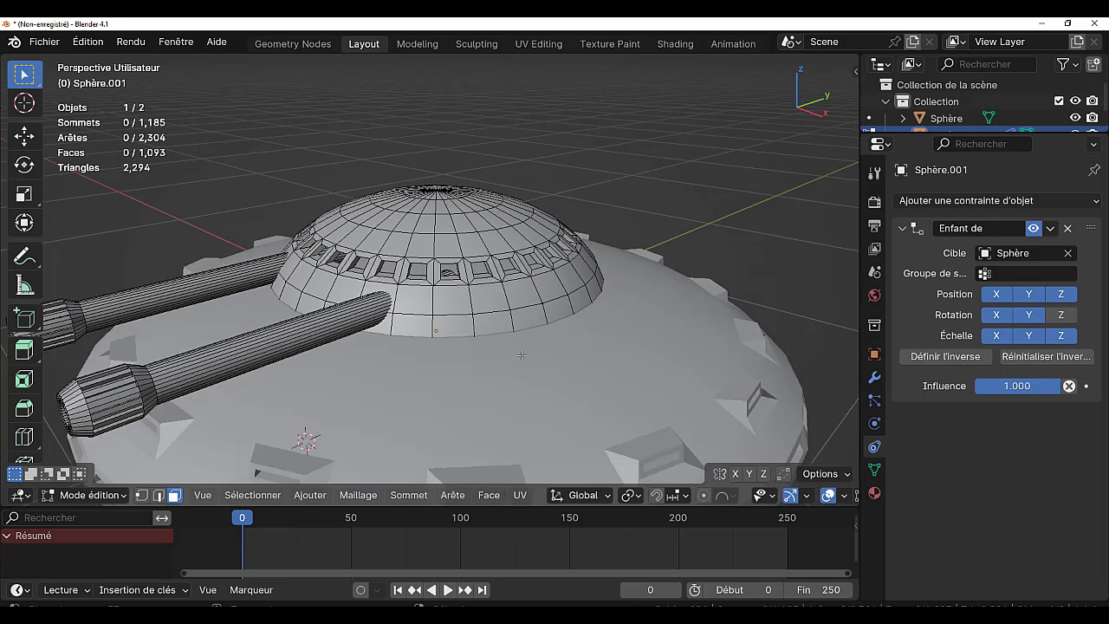
{"action": "scroll", "coordinate": [525, 370], "scroll_direction": "down", "scroll_amount": 3}
{"action": "scroll", "coordinate": [528, 347], "scroll_direction": "down", "scroll_amount": 3}
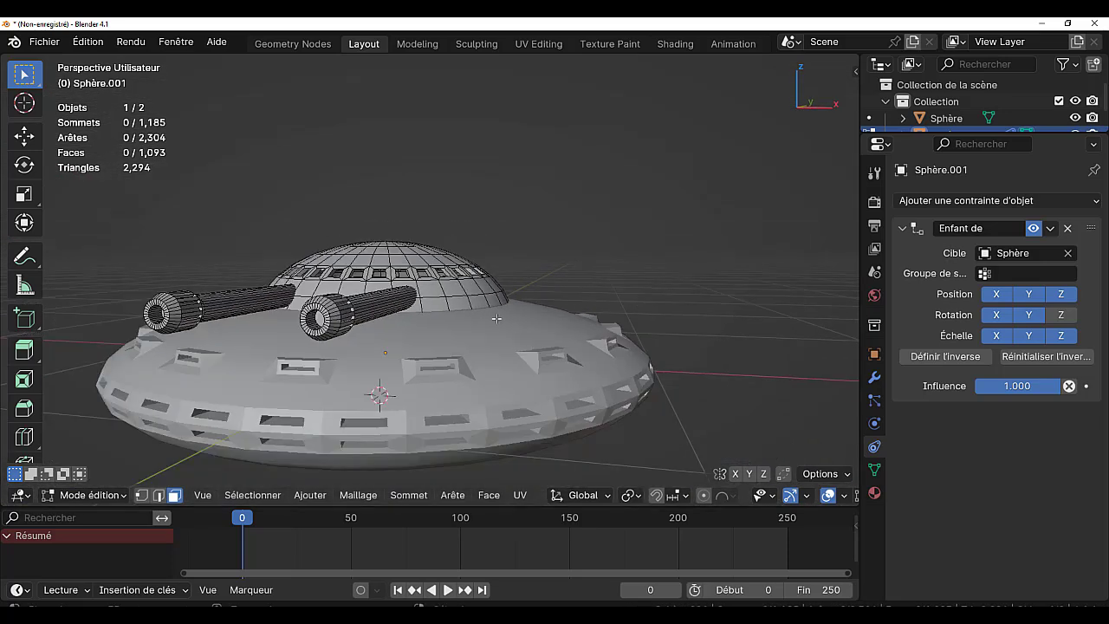
{"action": "key", "text": "Tab"}
{"action": "mouse_move", "coordinate": [452, 282]}
{"action": "middle_mouse_down"}
{"action": "mouse_move", "coordinate": [396, 317]}
{"action": "mouse_move", "coordinate": [366, 319]}
{"action": "middle_mouse_up"}
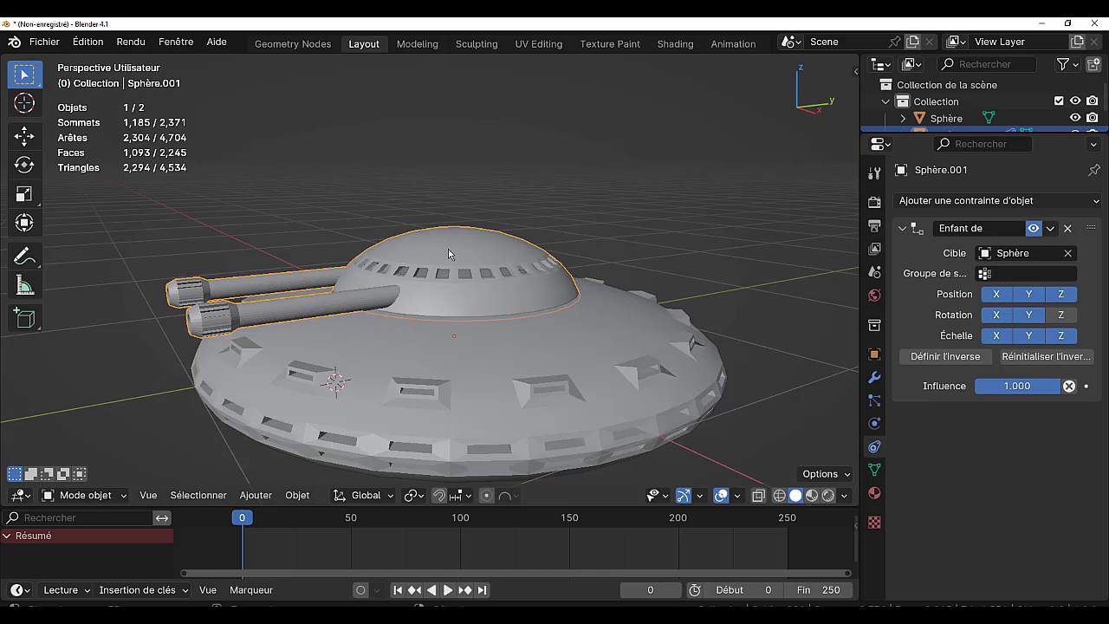
{"action": "scroll", "coordinate": [476, 283], "scroll_direction": "up", "scroll_amount": 2}
{"action": "scroll", "coordinate": [479, 303], "scroll_direction": "up", "scroll_amount": 2}
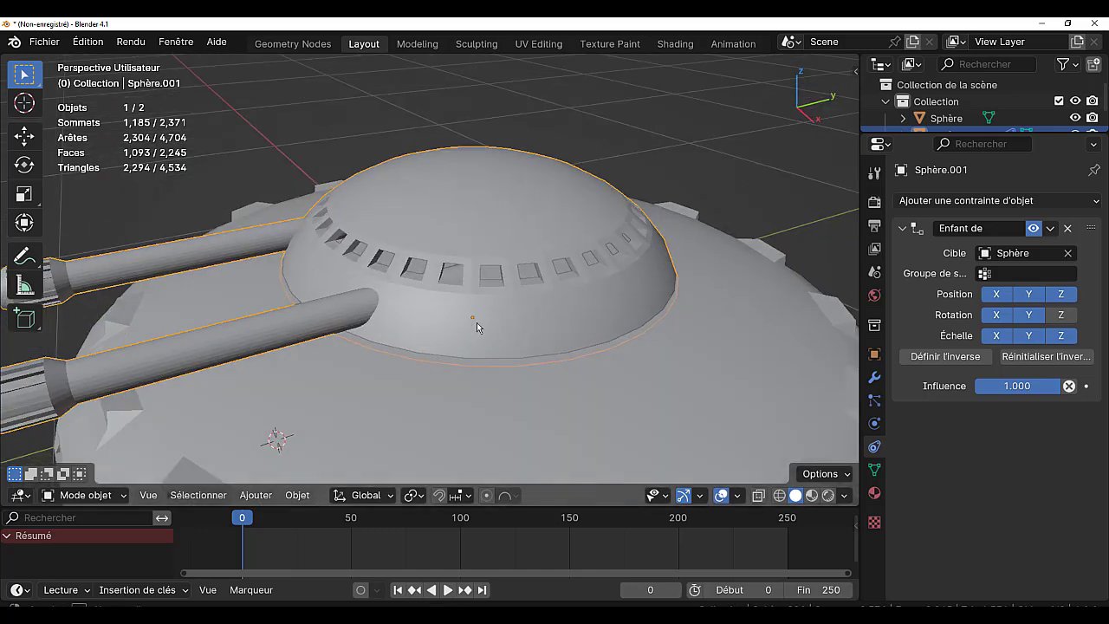
{"action": "scroll", "coordinate": [475, 322], "scroll_direction": "up", "scroll_amount": 1}
{"action": "scroll", "coordinate": [475, 322], "scroll_direction": "up", "scroll_amount": 2}
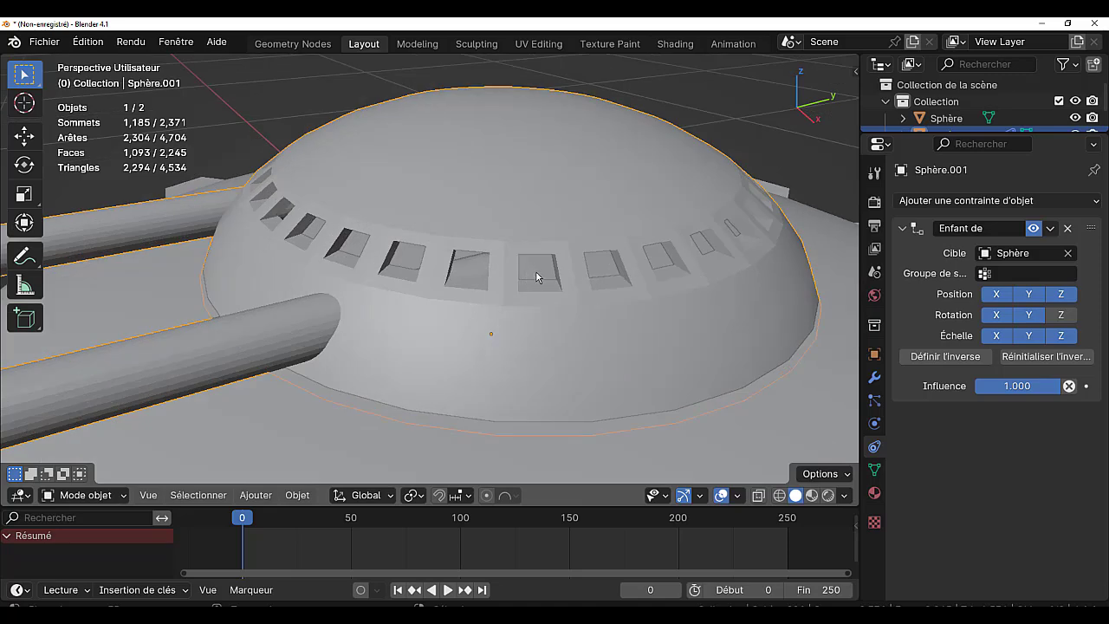
{"action": "scroll", "coordinate": [542, 255], "scroll_direction": "down", "scroll_amount": 4}
{"action": "scroll", "coordinate": [512, 275], "scroll_direction": "down", "scroll_amount": 1}
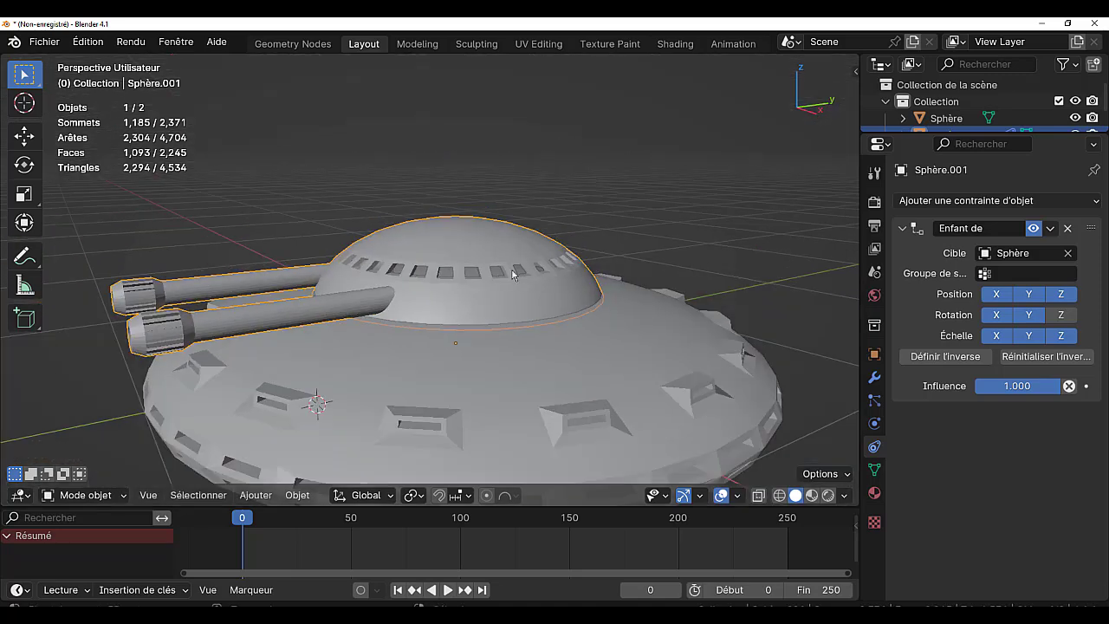
{"action": "key", "text": "KP_Divide"}
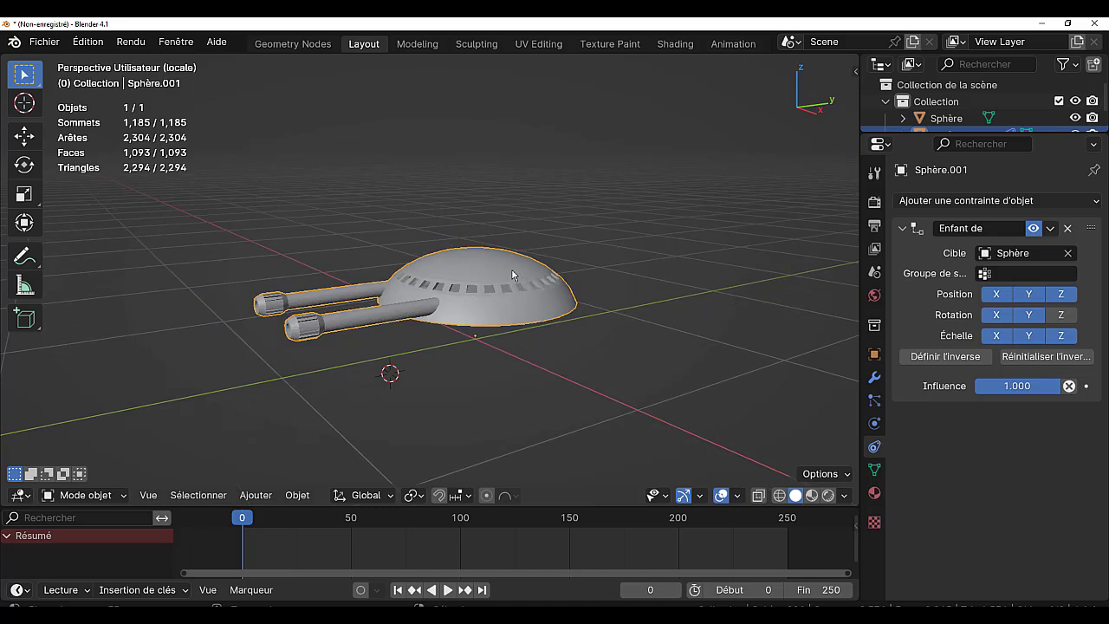
{"action": "key", "text": "Tab"}
{"action": "key", "text": "alt+z"}
{"action": "middle_click_drag", "start_coordinate": [524, 201], "coordinate": [526, 180]}
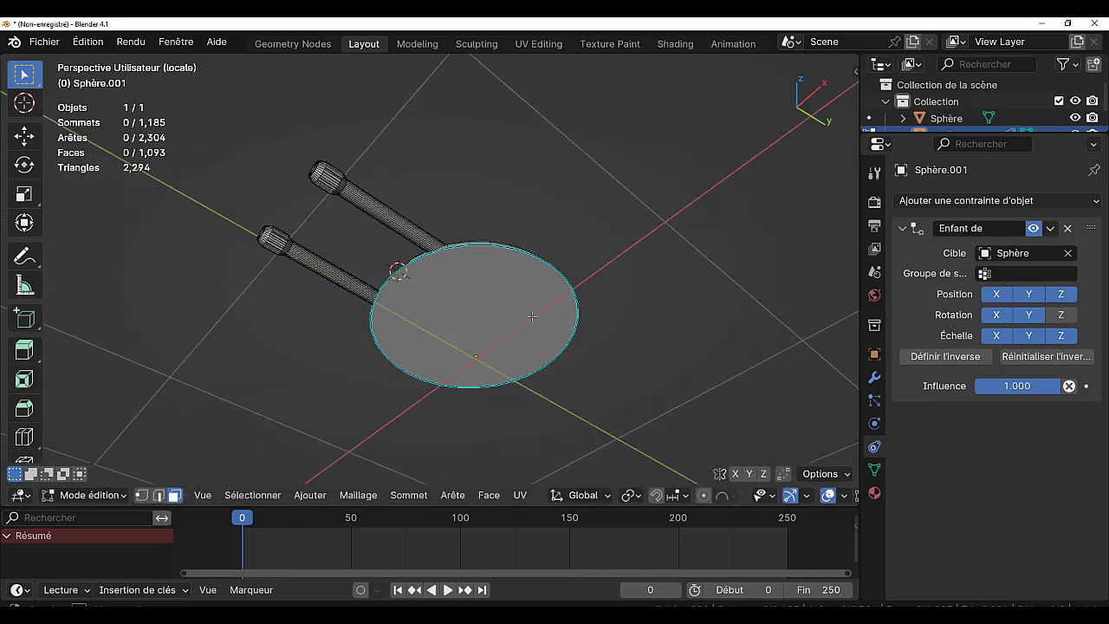
{"action": "middle_click_drag", "start_coordinate": [532, 317], "coordinate": [518, 347]}
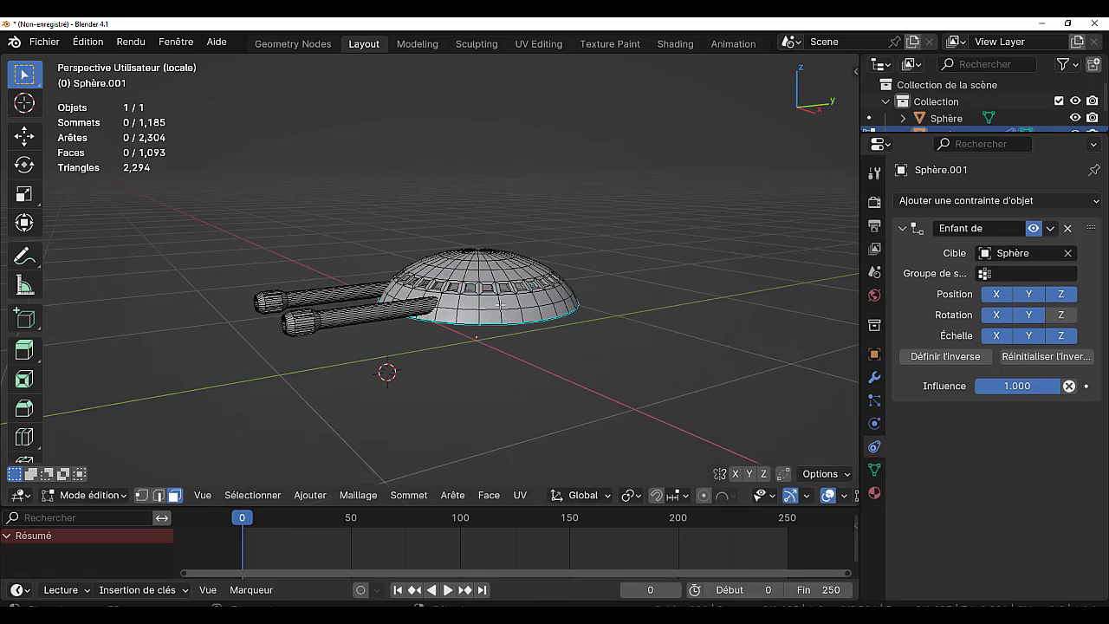
{"action": "scroll", "coordinate": [502, 304], "scroll_direction": "up", "scroll_amount": 2}
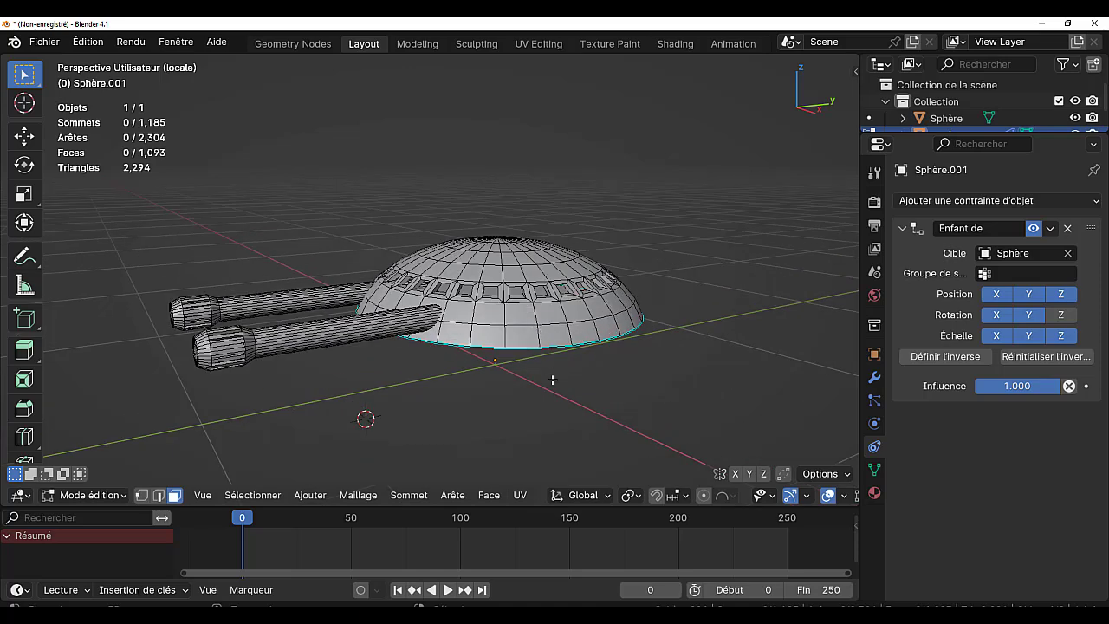
{"action": "middle_click_drag", "start_coordinate": [552, 381], "coordinate": [570, 321]}
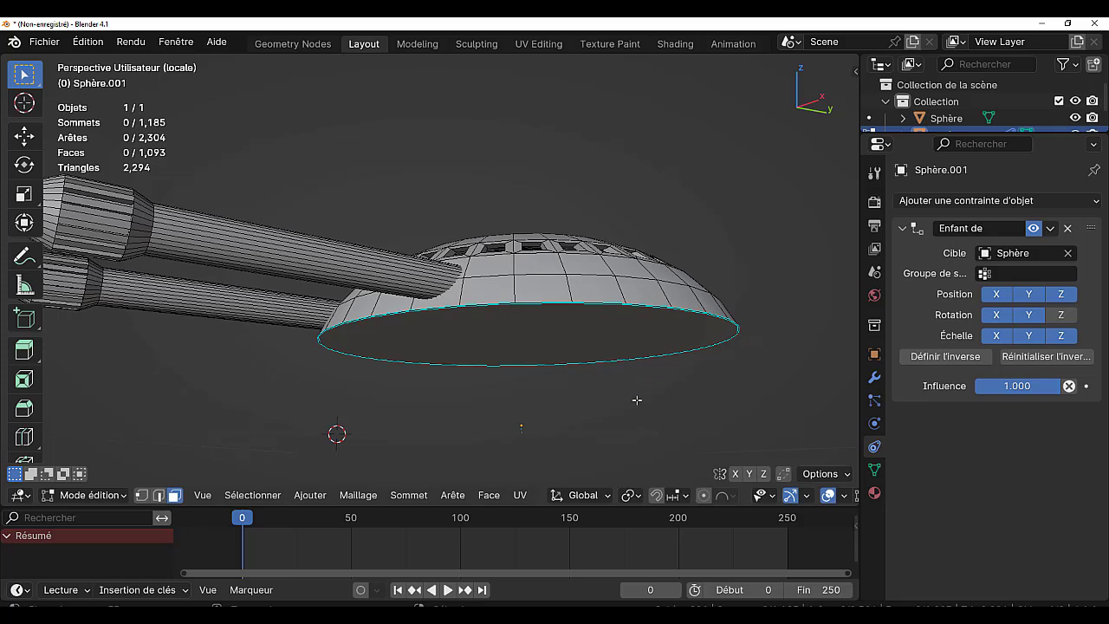
{"action": "key", "text": "KP_Divide"}
Return to Object Mode, zoom out, and re-enter Edit Mode on Sphère.001.
{"action": "key", "text": "Tab"}
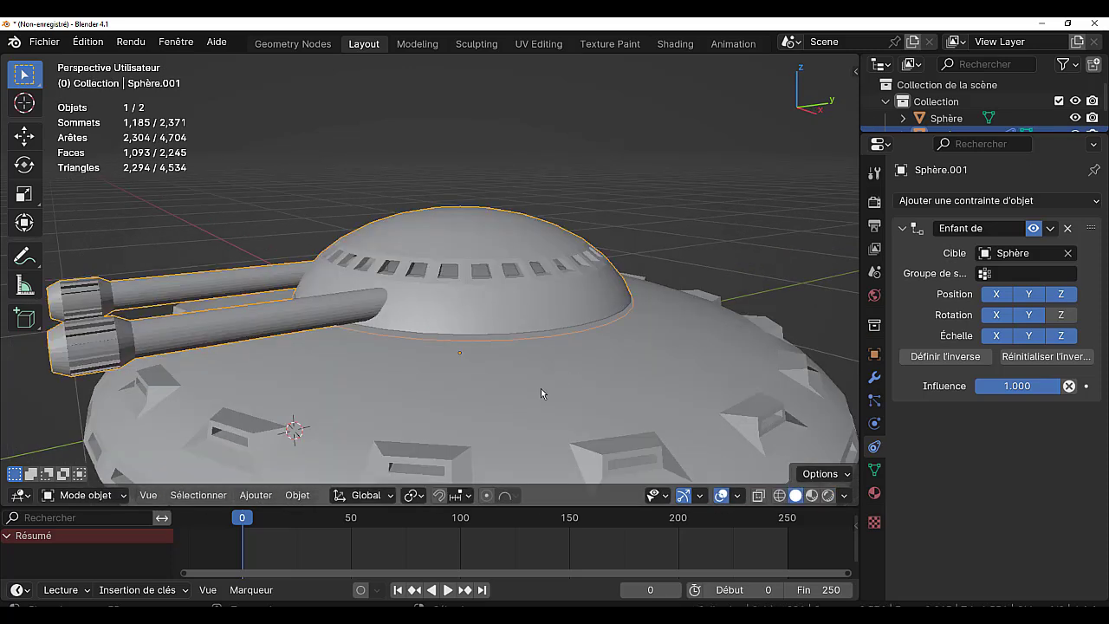
{"action": "scroll", "coordinate": [597, 376], "scroll_direction": "down", "scroll_amount": 2}
{"action": "scroll", "coordinate": [564, 370], "scroll_direction": "down", "scroll_amount": 1}
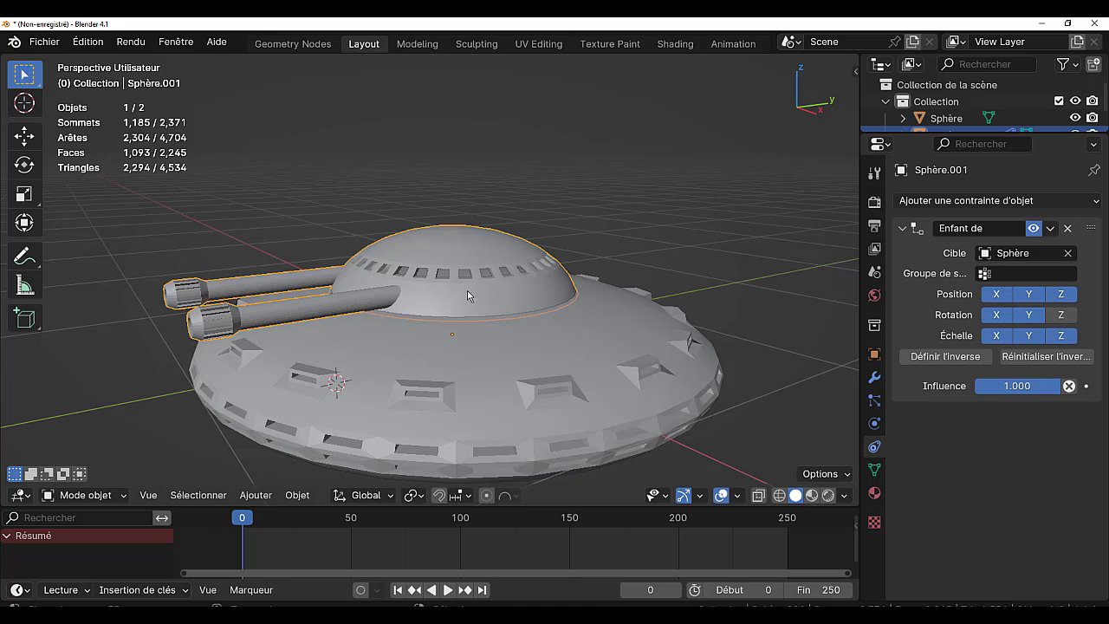
{"action": "key", "text": "Tab"}
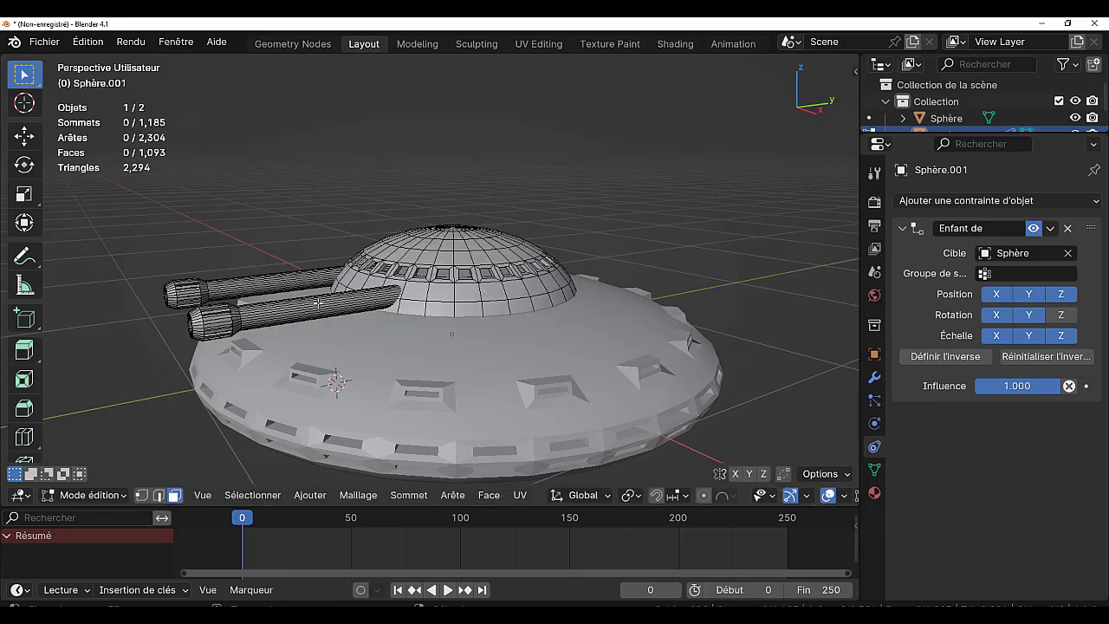
Select the cannon geometry and invert it so only the dome is selected.
{"action": "key", "text": "l"}
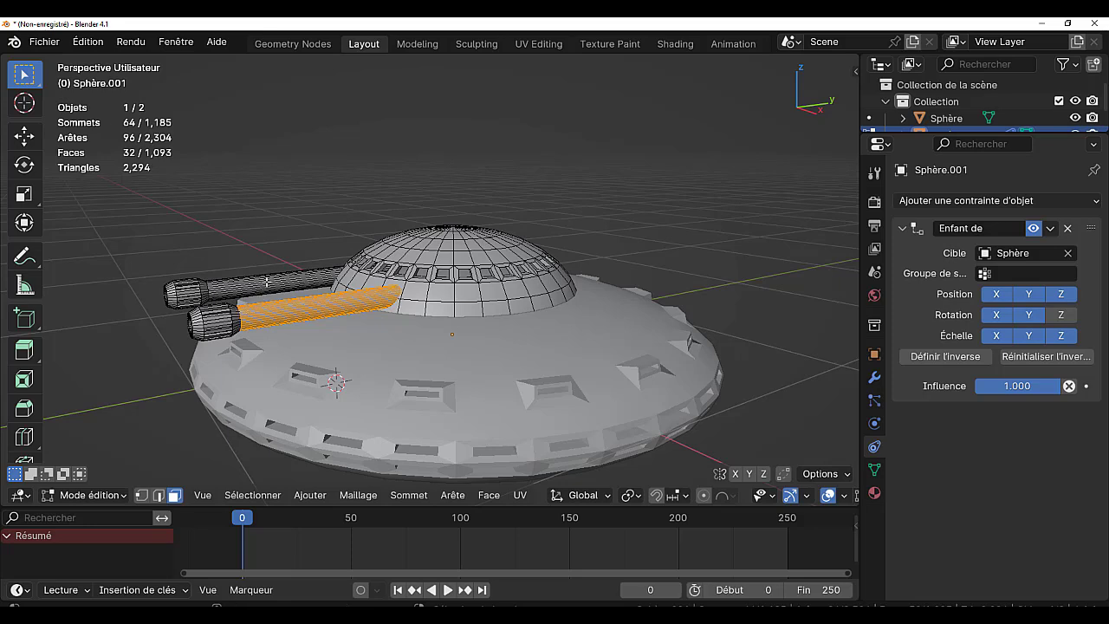
{"action": "key", "text": "l"}
{"action": "key", "text": "ctrl+z"}
{"action": "key", "text": "l"}
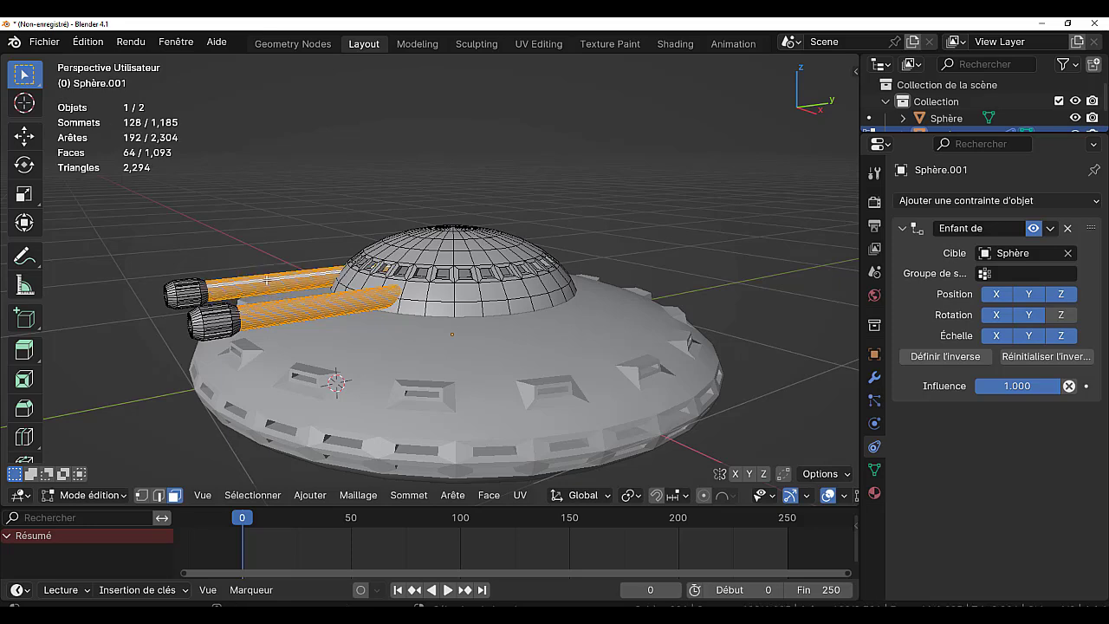
{"action": "key", "text": "ctrl+l"}
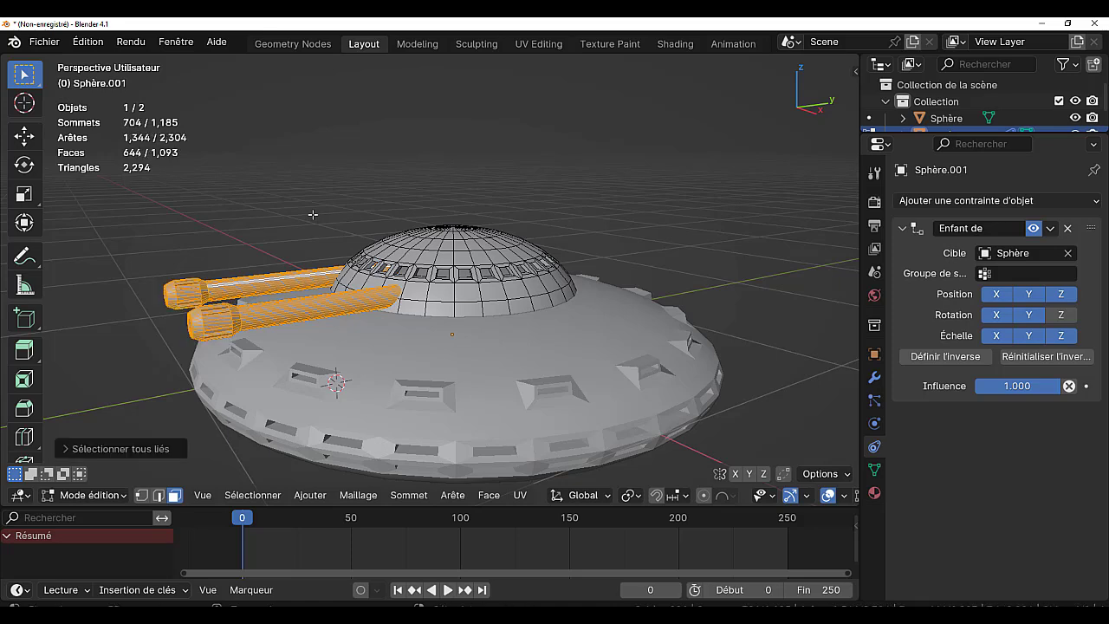
{"action": "key", "text": "ctrl+i"}
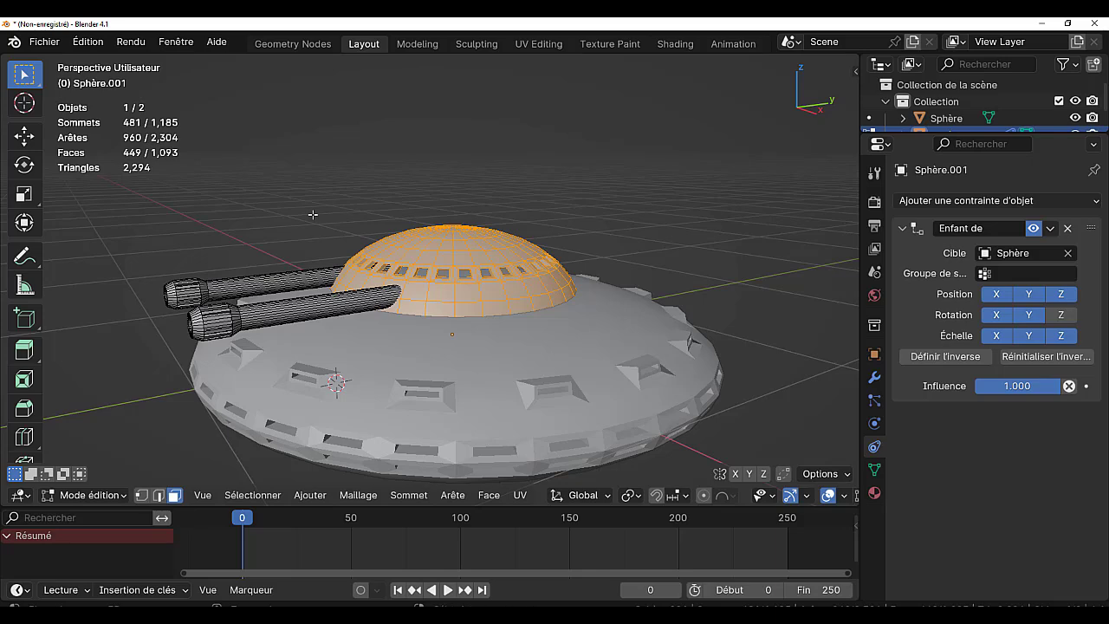
{"action": "mouse_move", "coordinate": [559, 172]}
{"action": "middle_mouse_down"}
{"action": "mouse_move", "coordinate": [669, 199]}
{"action": "mouse_move", "coordinate": [638, 193]}
{"action": "middle_mouse_up"}
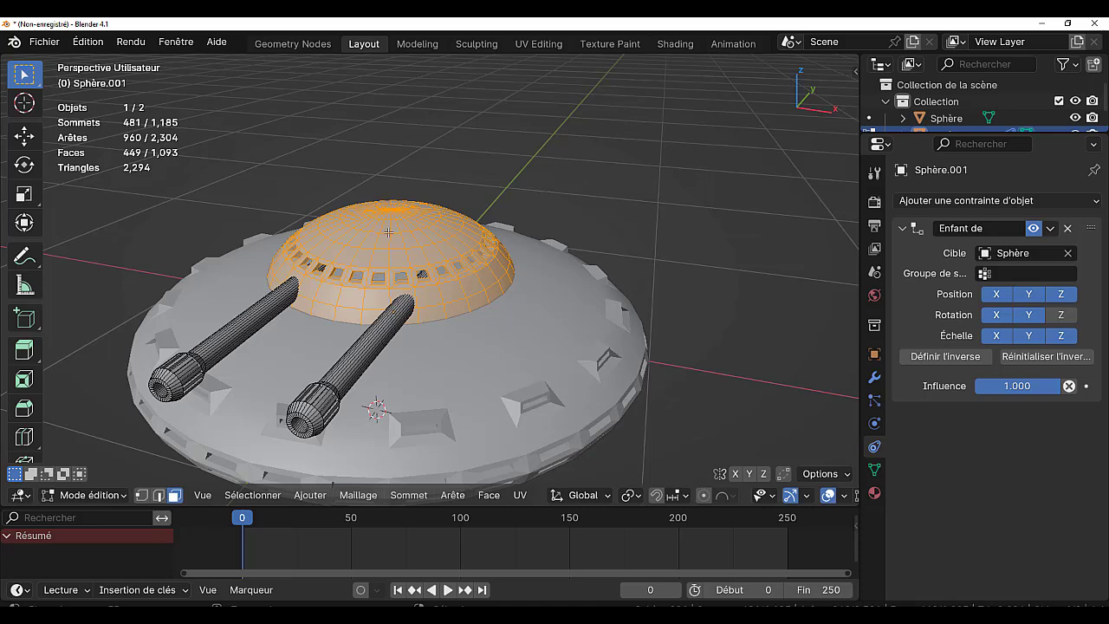
Snap the 3D cursor to the dome's centre and return to Object Mode.
{"action": "key", "text": "shift+s"}
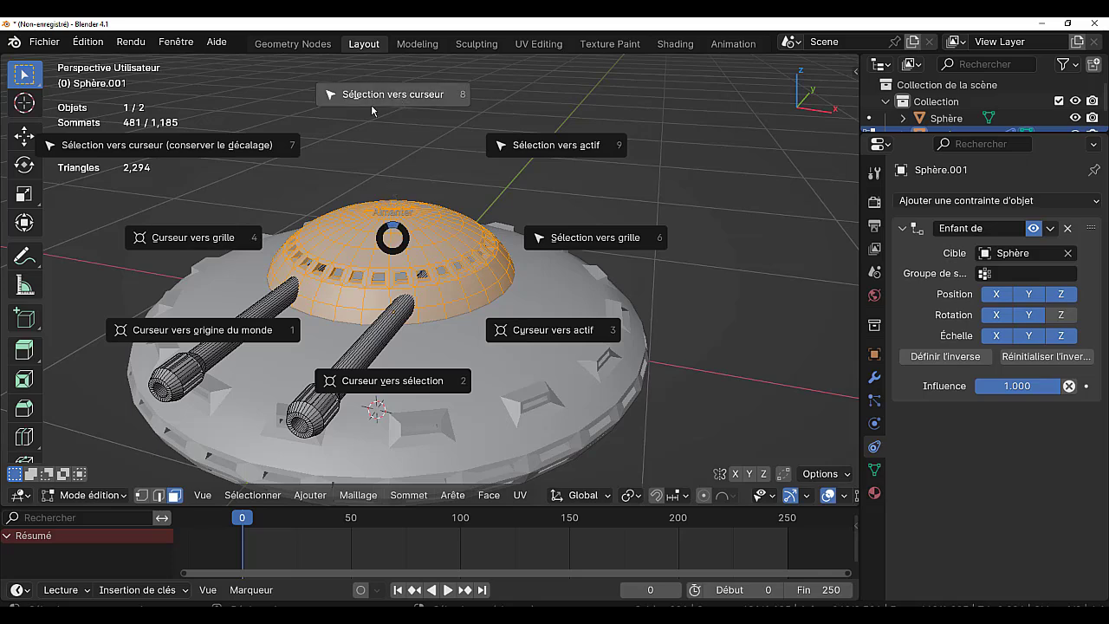
{"action": "left_click", "coordinate": [386, 381]}
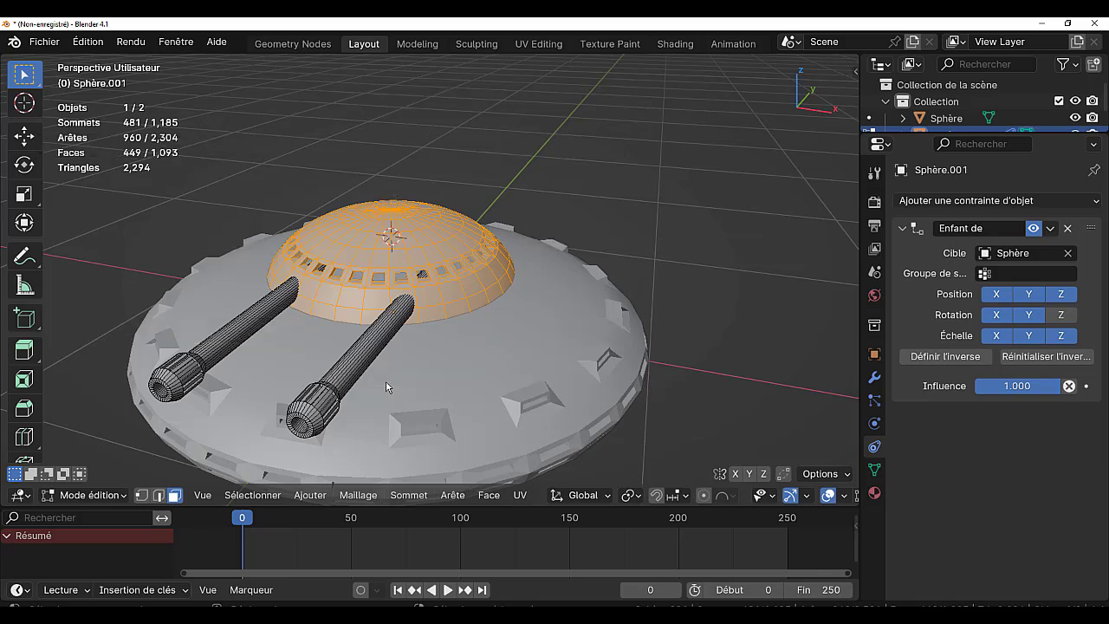
{"action": "mouse_move", "coordinate": [618, 147]}
{"action": "middle_mouse_down"}
{"action": "mouse_move", "coordinate": [479, 162]}
{"action": "mouse_move", "coordinate": [490, 133]}
{"action": "mouse_move", "coordinate": [616, 130]}
{"action": "middle_mouse_up"}
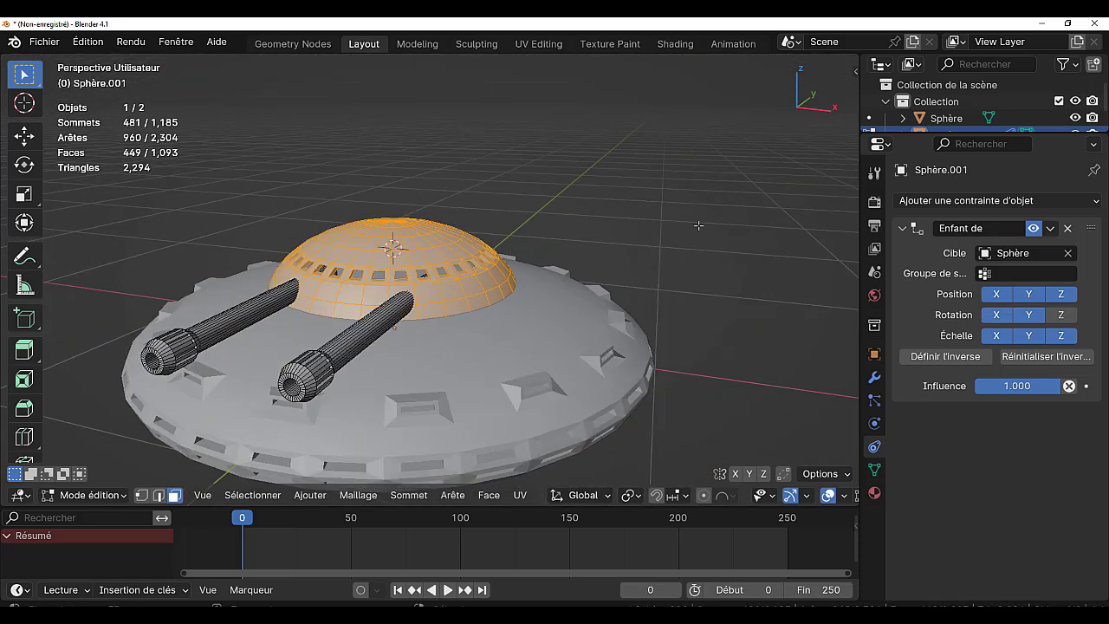
{"action": "scroll", "coordinate": [726, 316], "scroll_direction": "down", "scroll_amount": 4}
{"action": "key", "text": "Tab"}
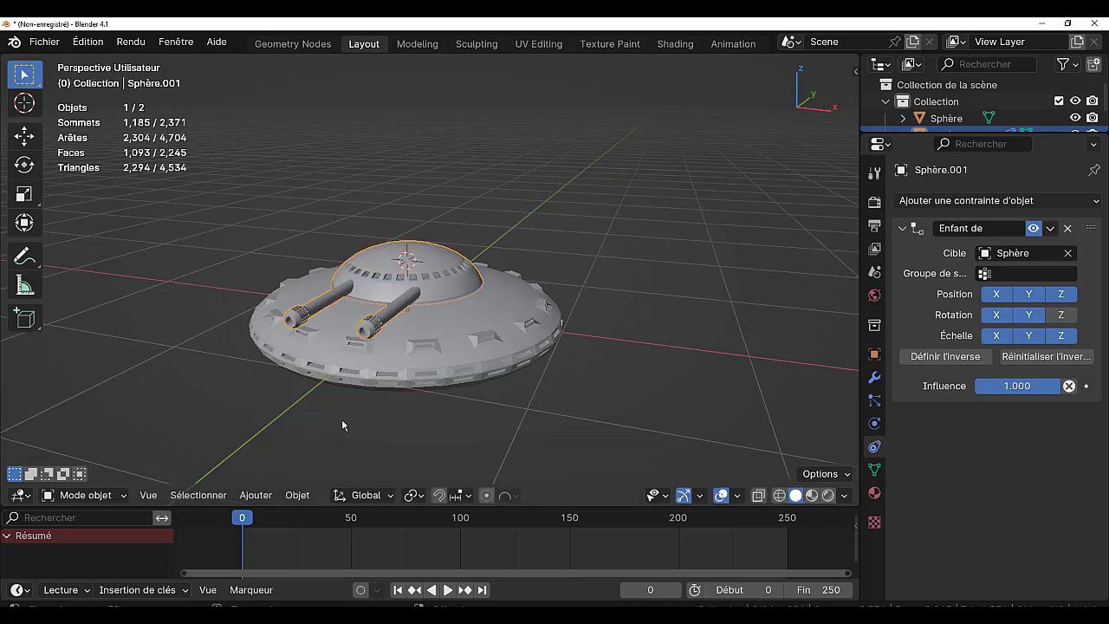
Add a point light at the dome, switch to Rendered shading and unlink the Monde world.
{"action": "left_click", "coordinate": [255, 496]}
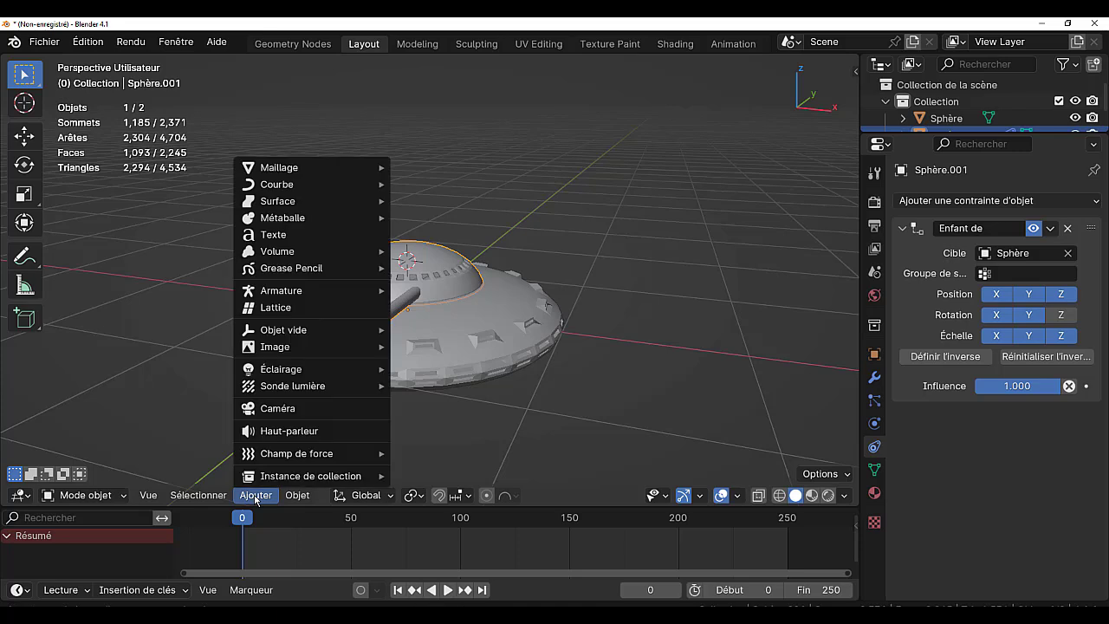
{"action": "mouse_move", "coordinate": [281, 369]}
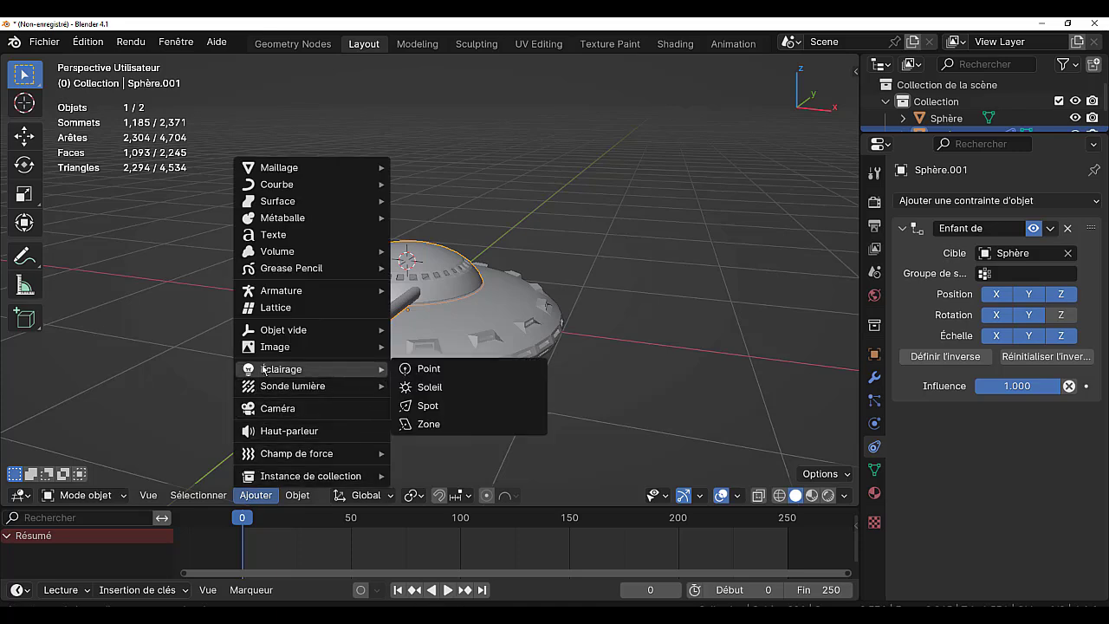
{"action": "left_click", "coordinate": [423, 369]}
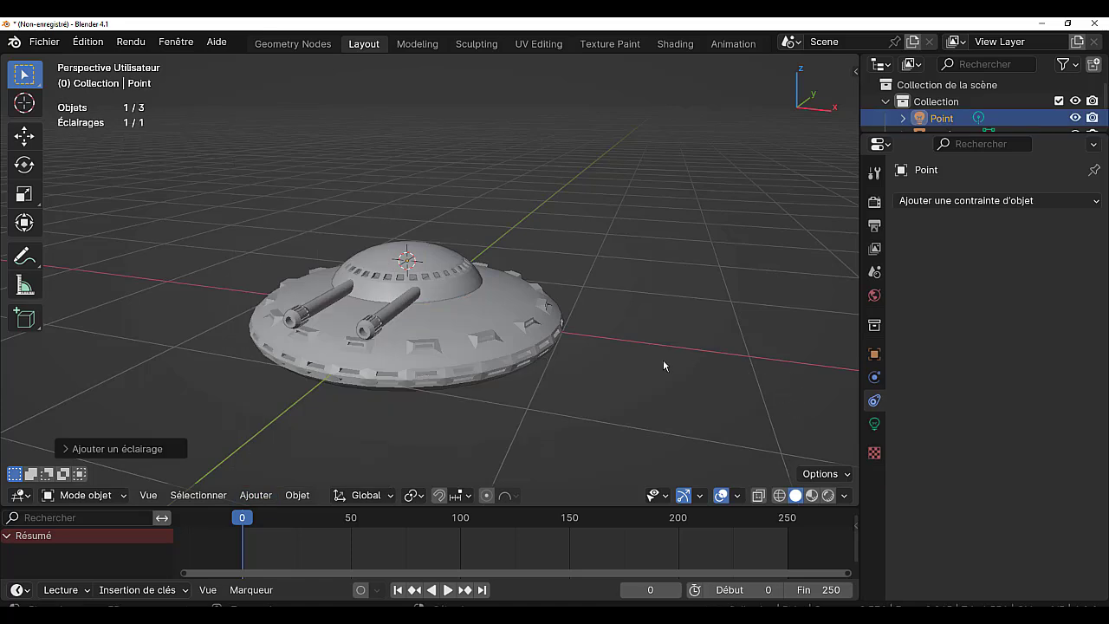
{"action": "left_click", "coordinate": [827, 495]}
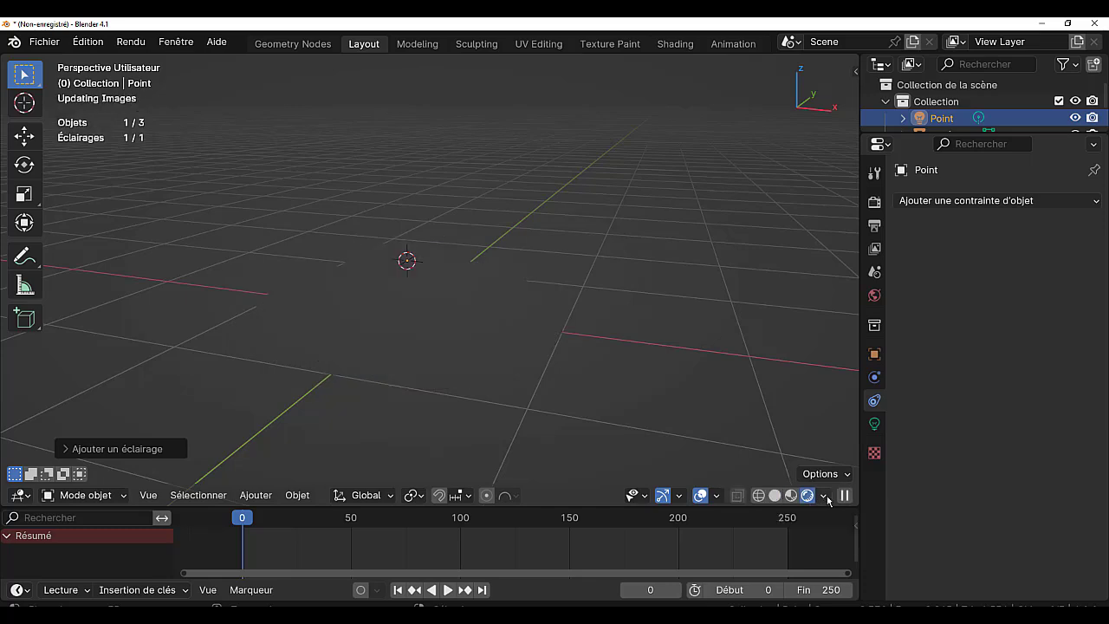
{"action": "left_click", "coordinate": [874, 294]}
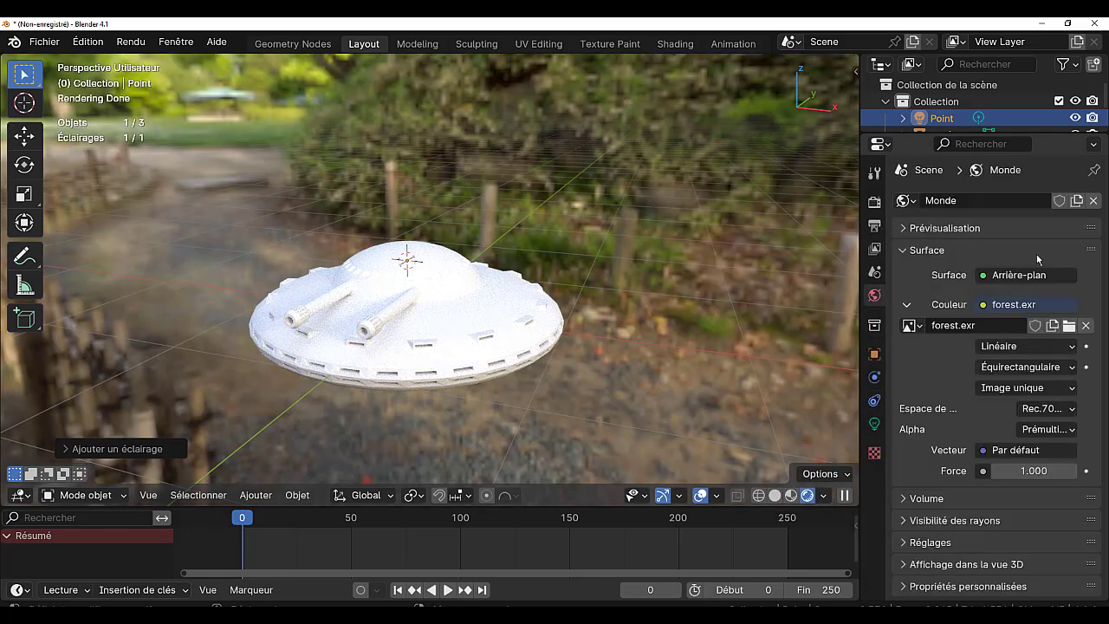
{"action": "left_click", "coordinate": [1094, 201]}
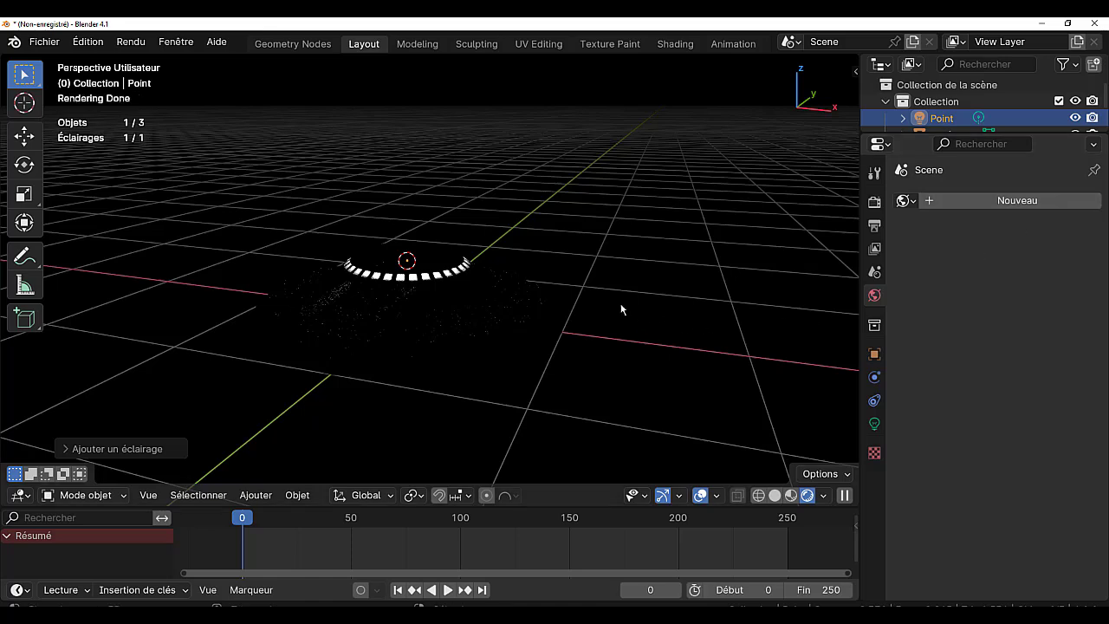
Change the dome point light's colour to red, then return to Solid shading.
{"action": "scroll", "coordinate": [618, 303], "scroll_direction": "up", "scroll_amount": 1}
{"action": "scroll", "coordinate": [519, 302], "scroll_direction": "up", "scroll_amount": 2}
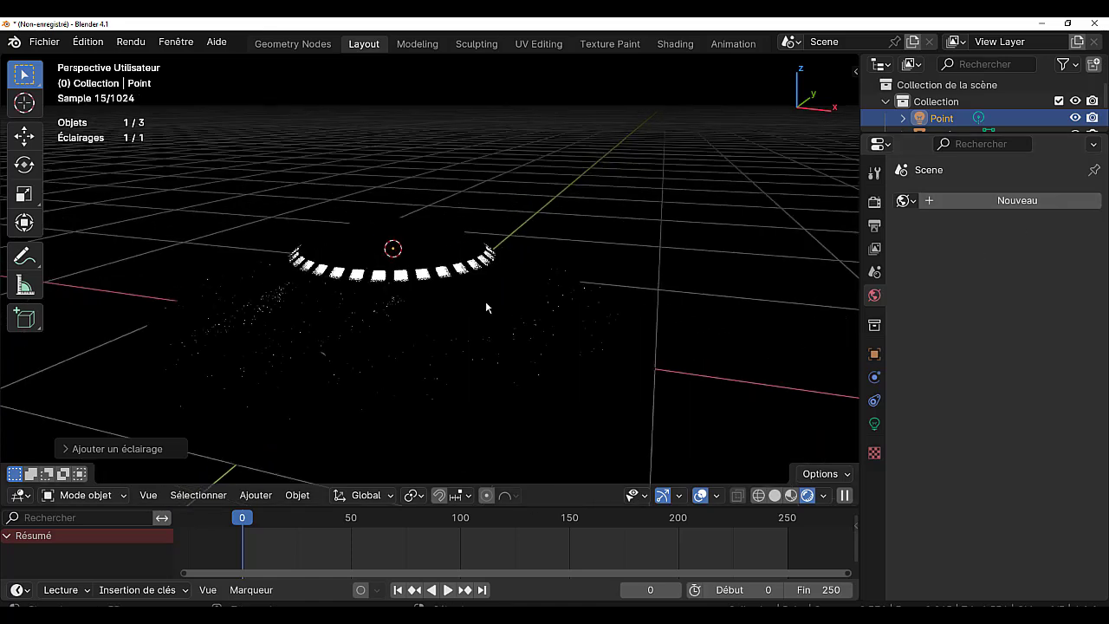
{"action": "left_click", "coordinate": [875, 423]}
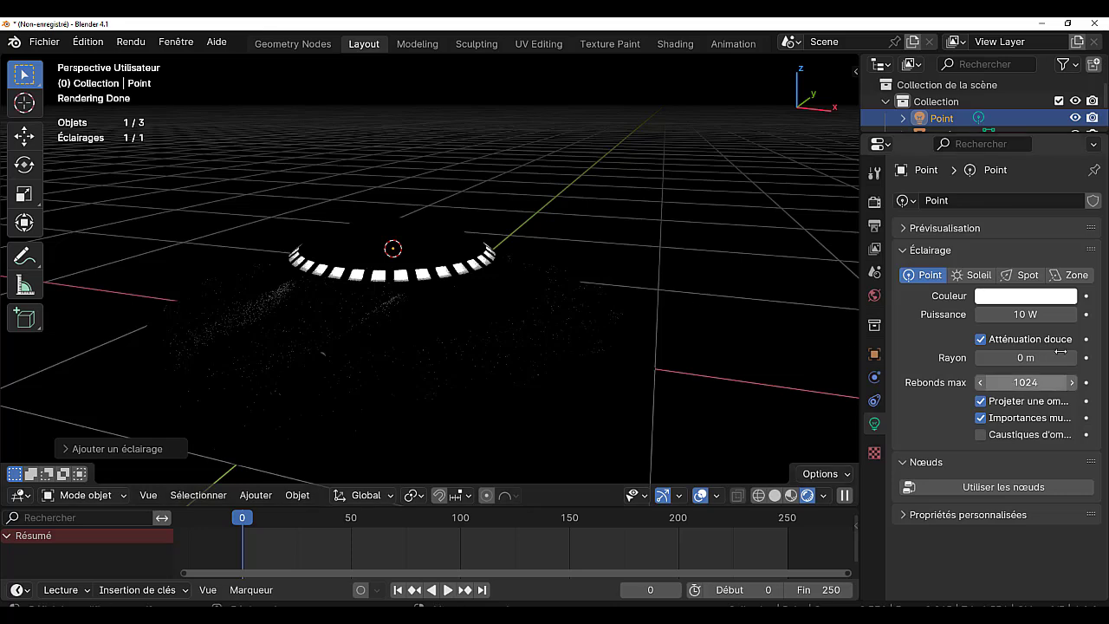
{"action": "left_click", "coordinate": [1025, 296]}
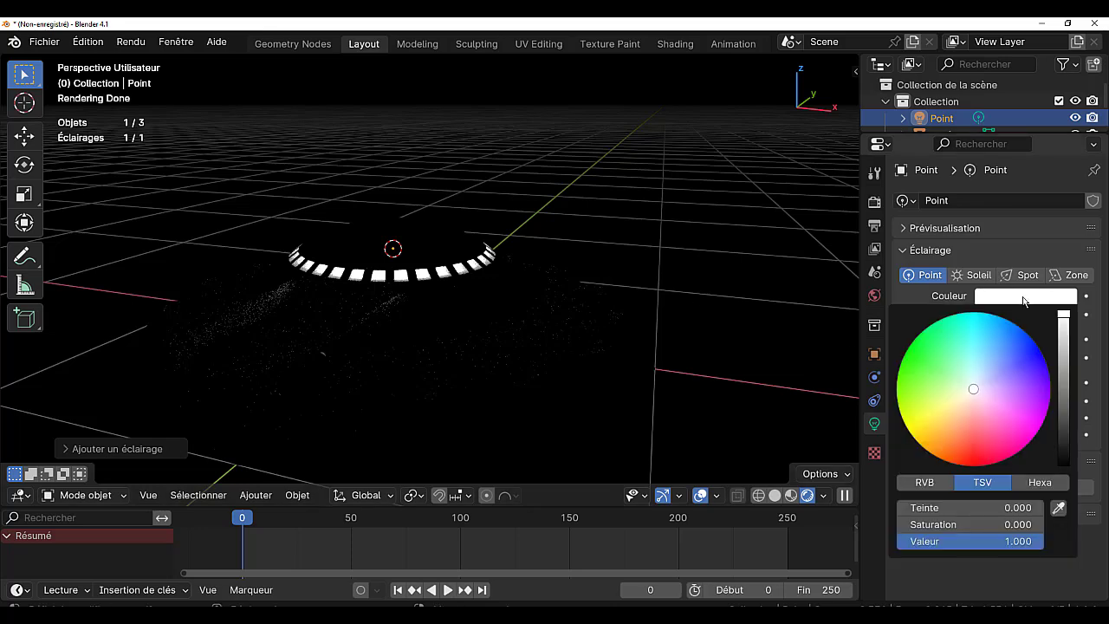
{"action": "left_click", "coordinate": [962, 446]}
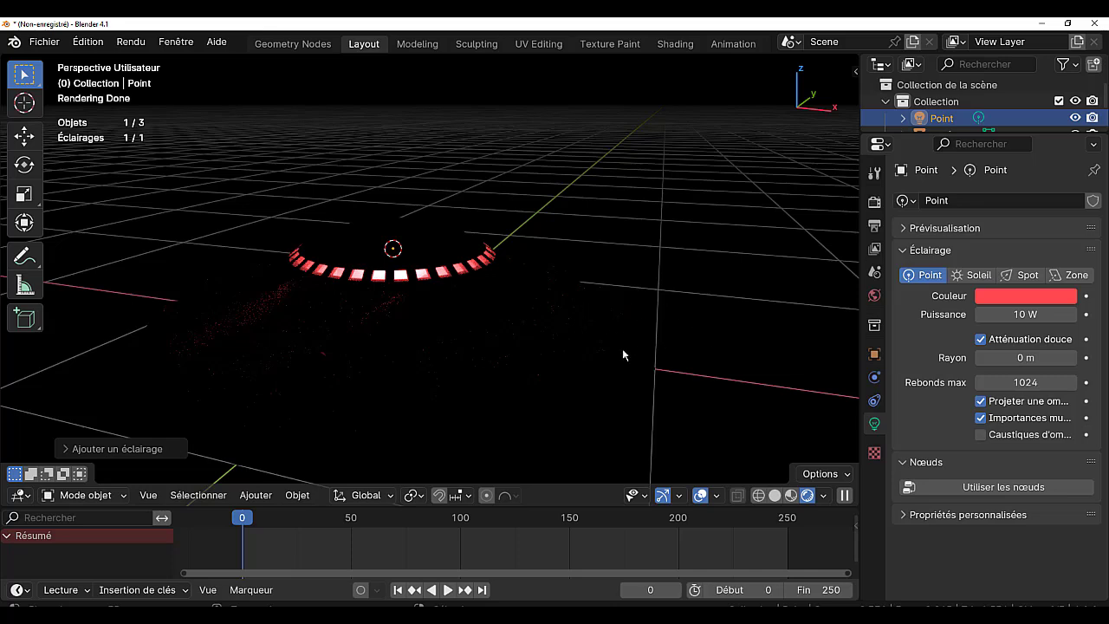
{"action": "middle_click_drag", "start_coordinate": [747, 324], "coordinate": [719, 323]}
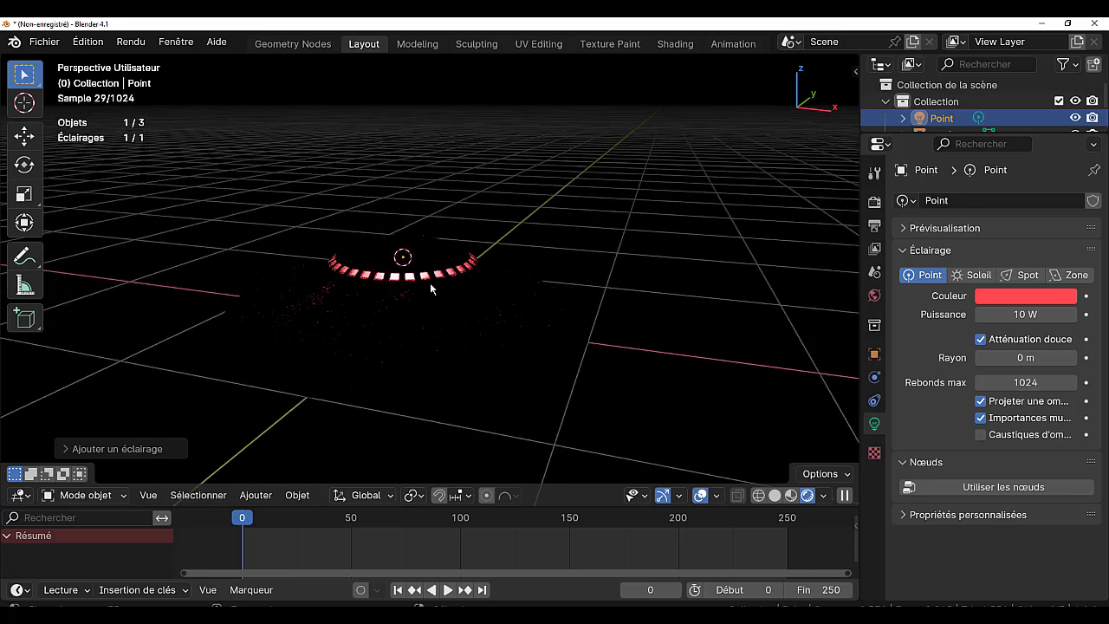
{"action": "middle_click_drag", "start_coordinate": [628, 379], "coordinate": [693, 346], "text": "shift"}
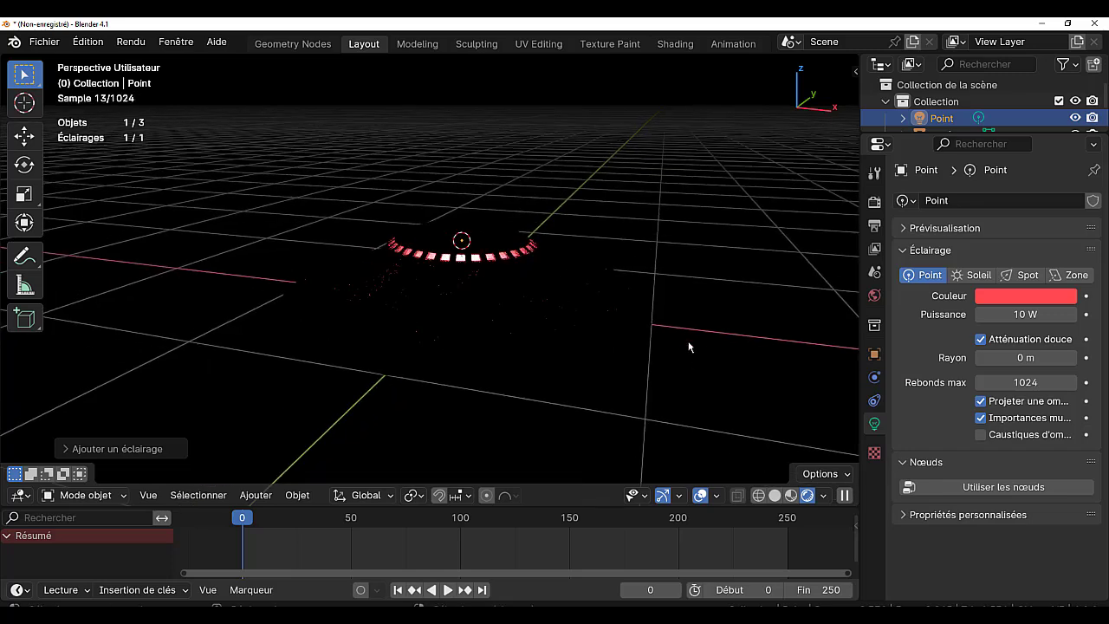
{"action": "left_click", "coordinate": [774, 495]}
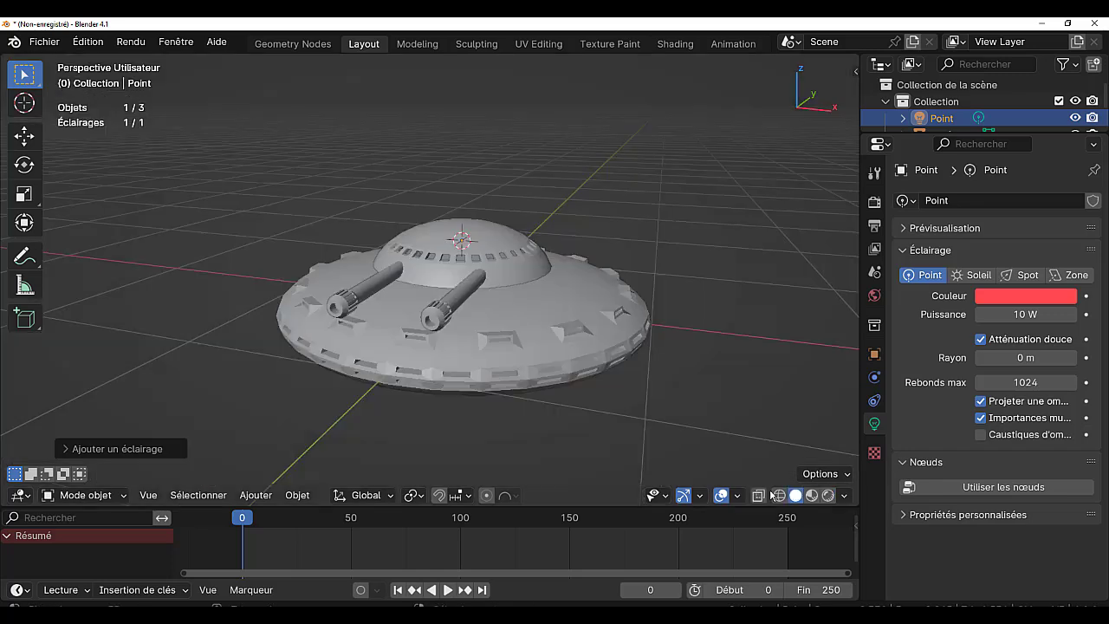
Enter Edit Mode on the saucer body, select all, and undo an accidental snap to cursor.
{"action": "left_click", "coordinate": [534, 315]}
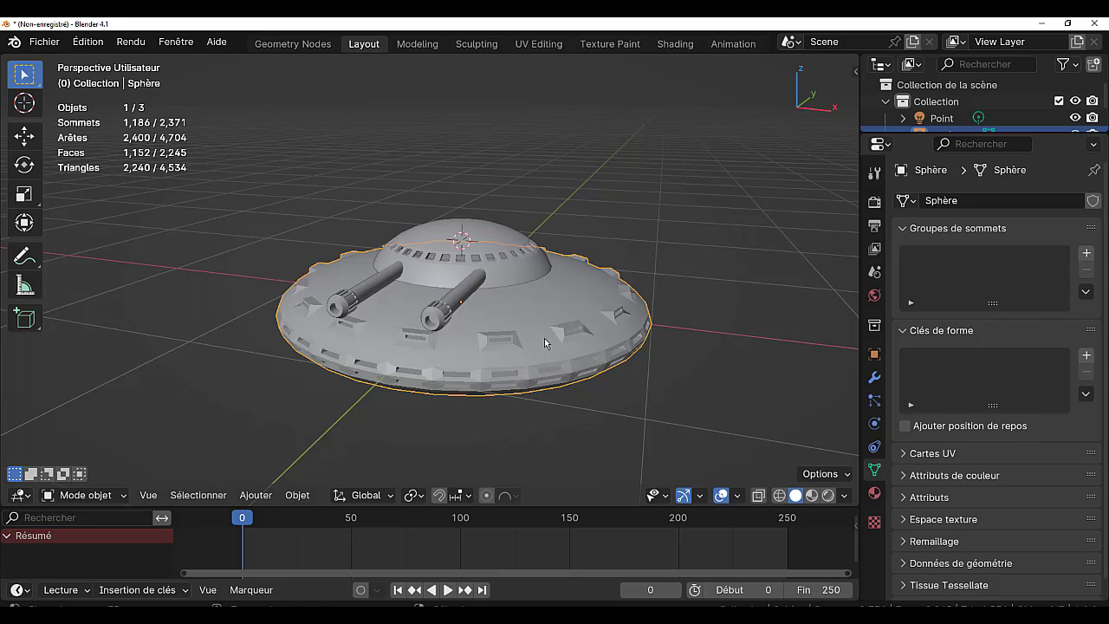
{"action": "key", "text": "Tab"}
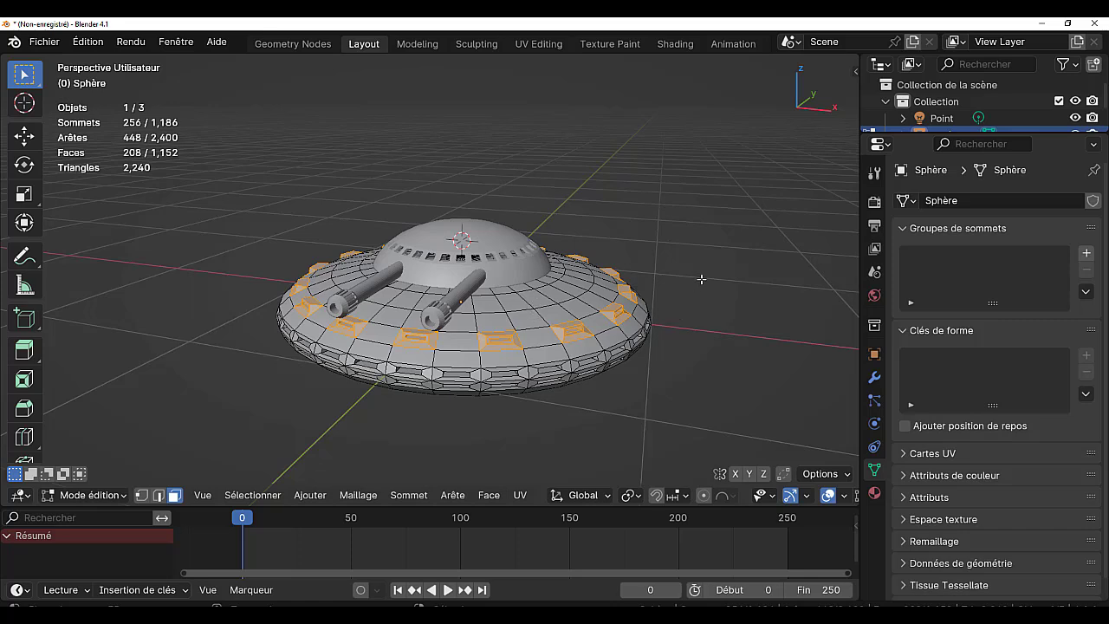
{"action": "key", "text": "a"}
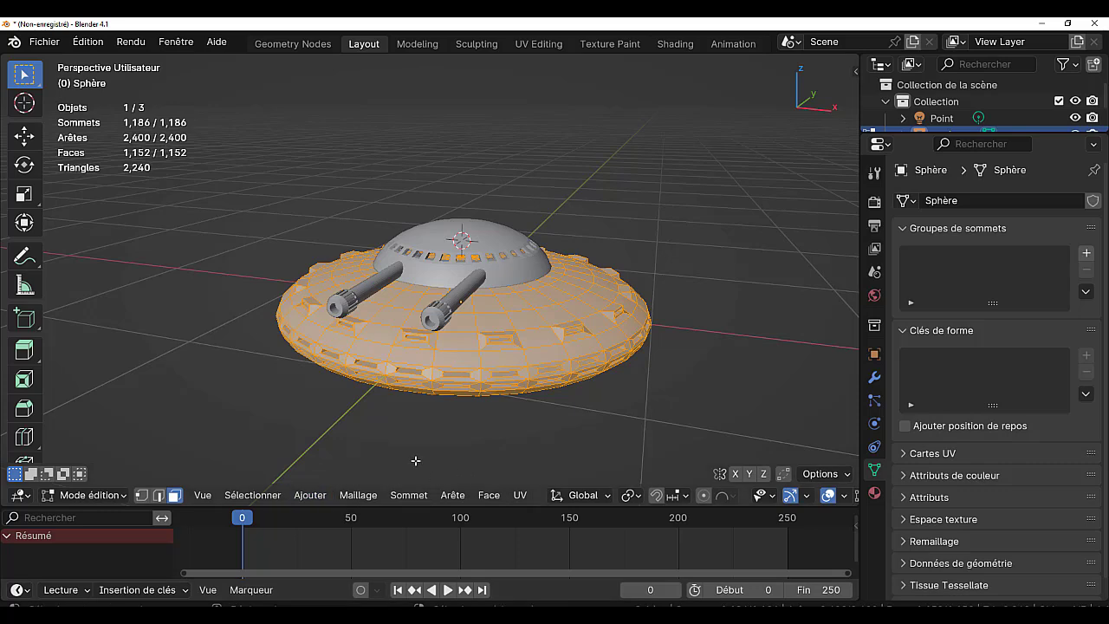
{"action": "key", "text": "shift+s"}
{"action": "left_click", "coordinate": [422, 309]}
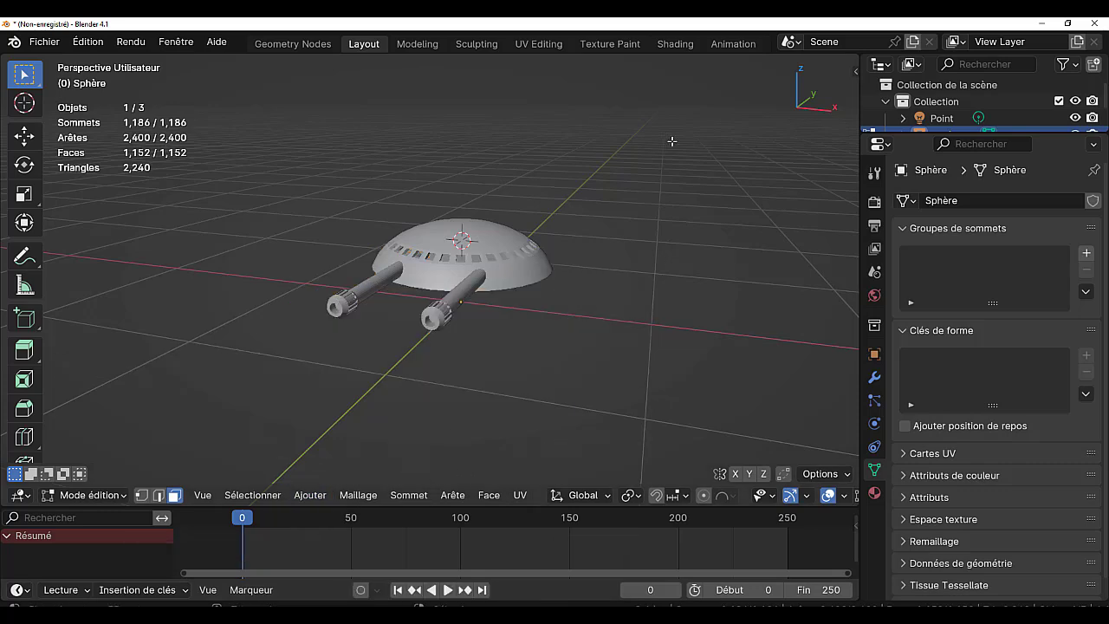
{"action": "key", "text": "shift+s"}
{"action": "key", "text": "Escape"}
{"action": "key", "text": "ctrl+z"}
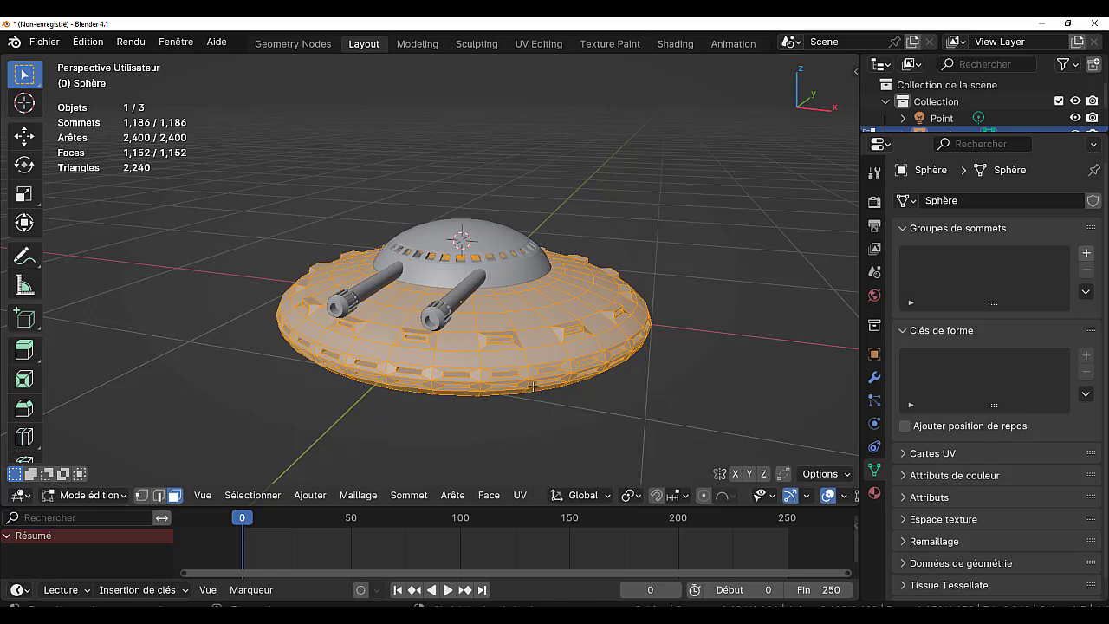
Move the 3D cursor to the saucer body's centre, view from the front, and exit Edit Mode.
{"action": "key", "text": "shift+s"}
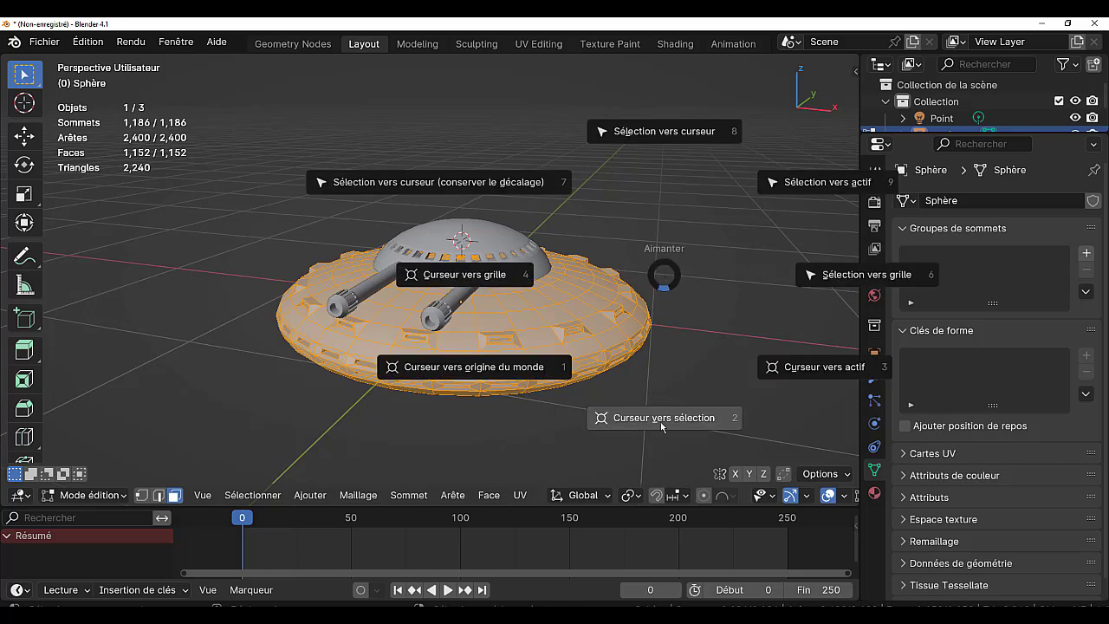
{"action": "left_click", "coordinate": [651, 421]}
{"action": "mouse_move", "coordinate": [720, 289]}
{"action": "middle_mouse_down"}
{"action": "mouse_move", "coordinate": [709, 403]}
{"action": "mouse_move", "coordinate": [699, 372]}
{"action": "mouse_move", "coordinate": [733, 243]}
{"action": "middle_mouse_up"}
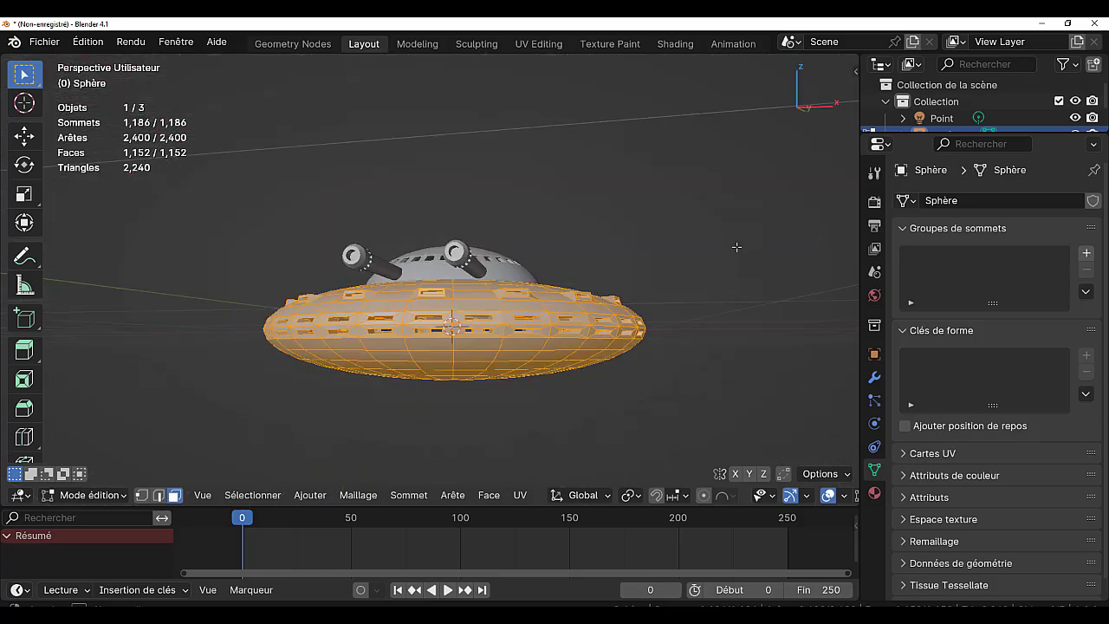
{"action": "key", "text": "KP_1"}
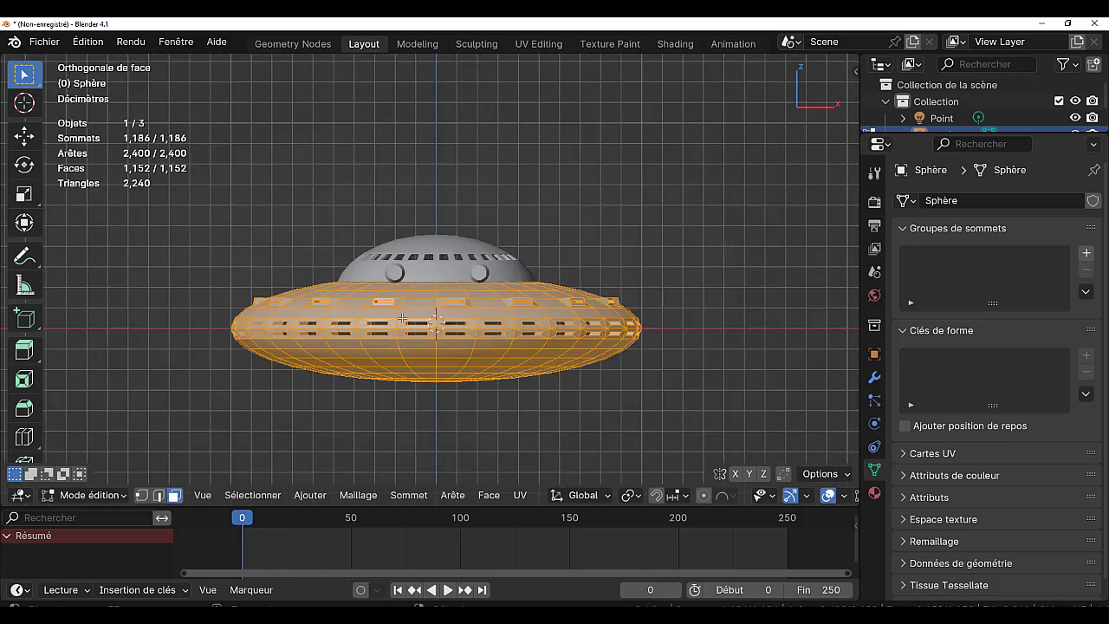
{"action": "scroll", "coordinate": [410, 324], "scroll_direction": "up", "scroll_amount": 1}
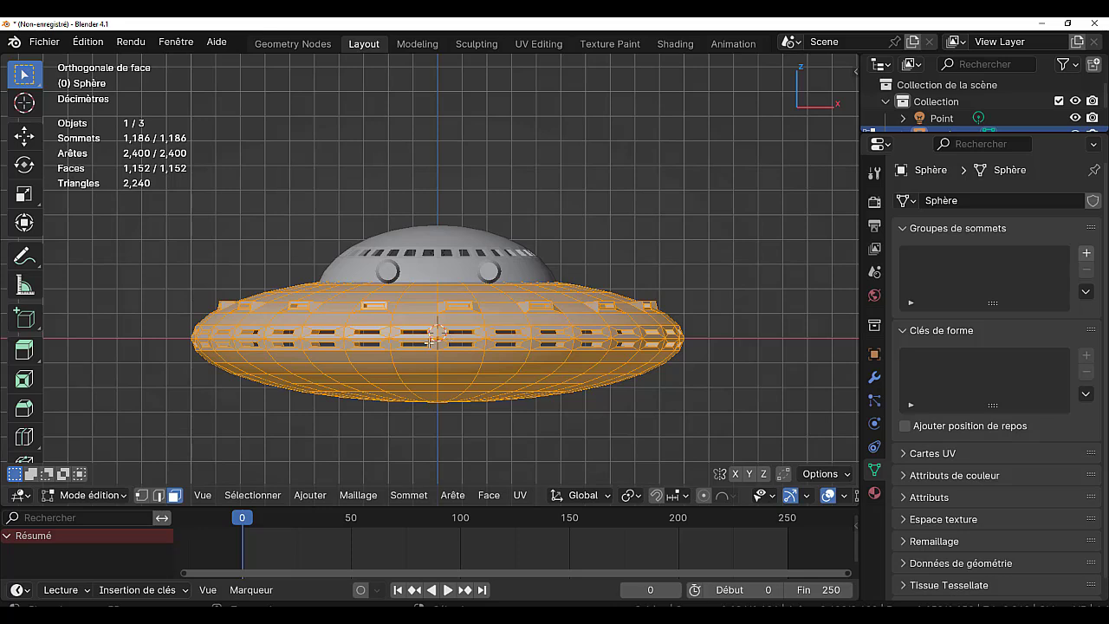
{"action": "left_click", "coordinate": [311, 499]}
{"action": "key", "text": "Tab"}
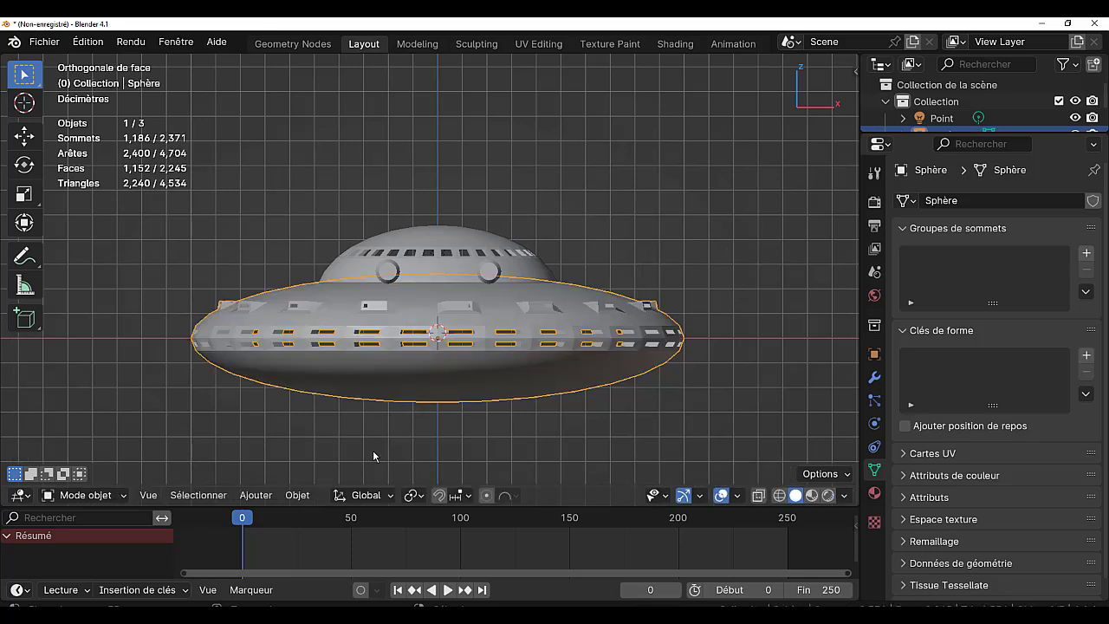
Add a plane at the saucer's centre and rotate it 90° about Y.
{"action": "left_click", "coordinate": [257, 495]}
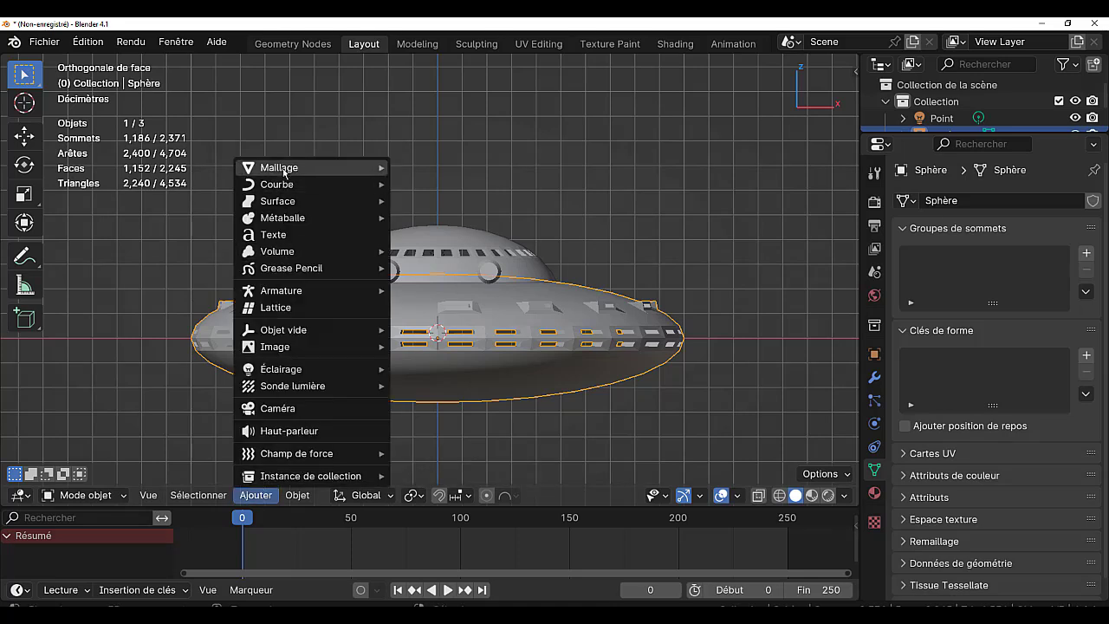
{"action": "mouse_move", "coordinate": [279, 167]}
{"action": "left_click", "coordinate": [418, 167]}
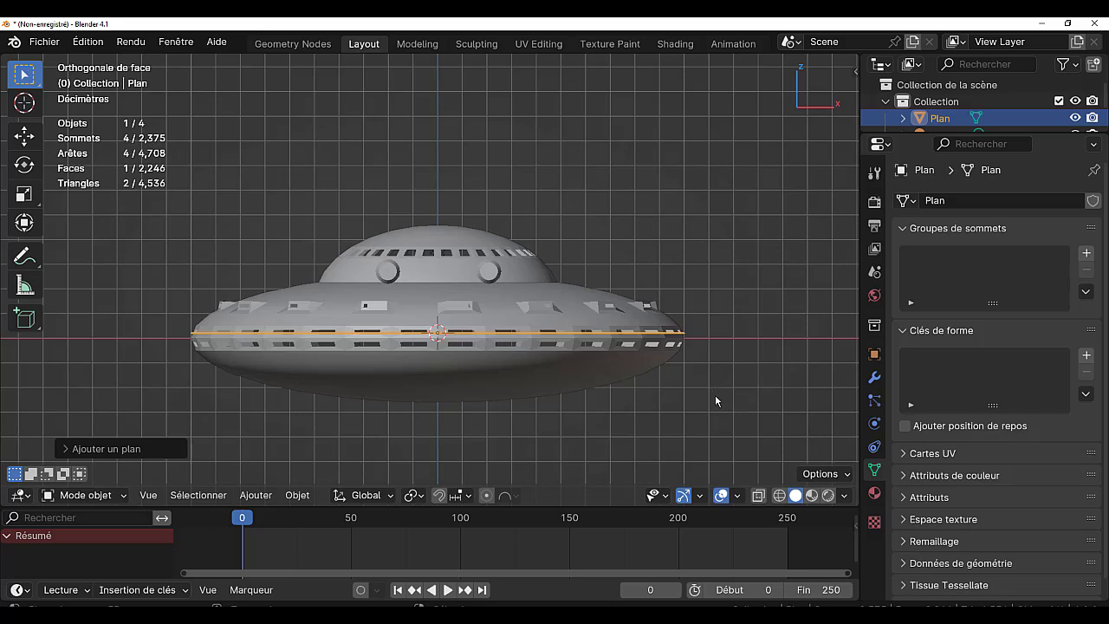
{"action": "key", "text": "r"}
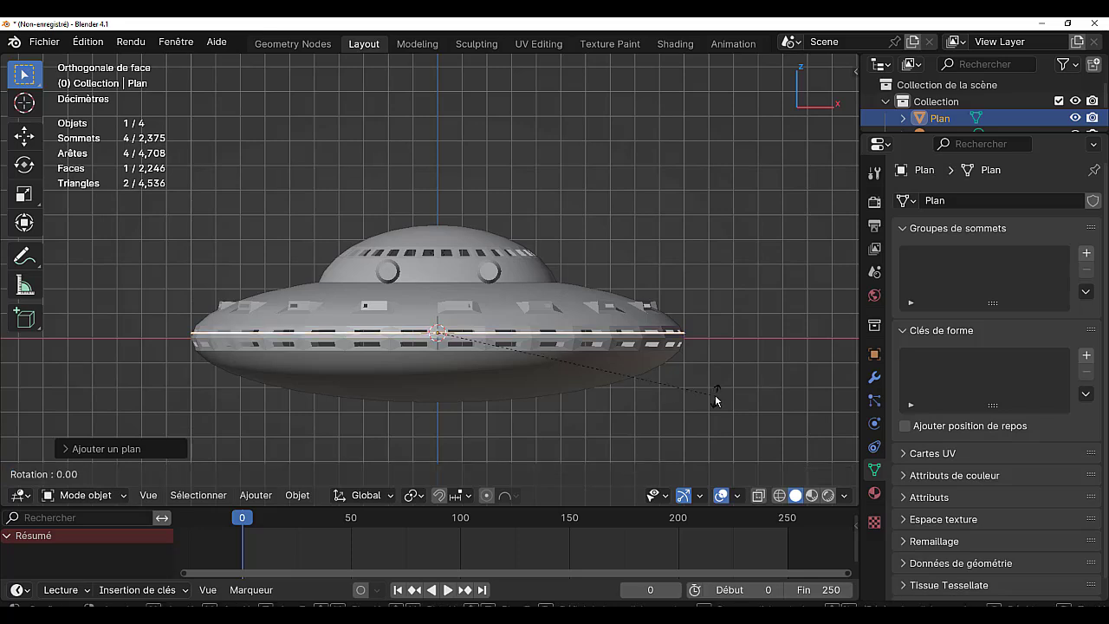
{"action": "type", "text": "y"}
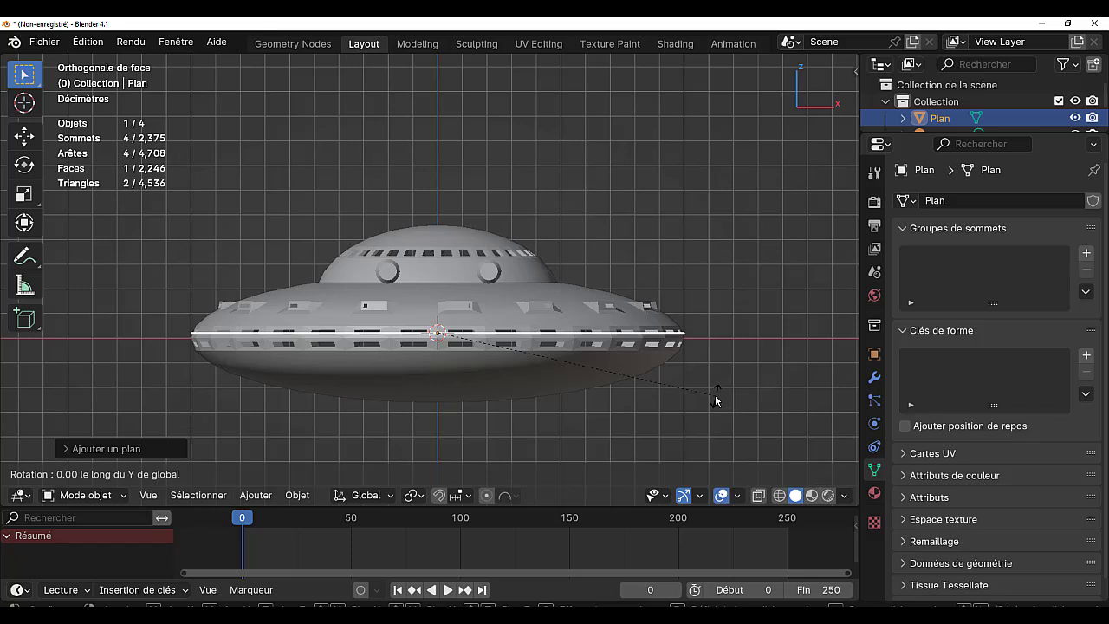
{"action": "type", "text": "90"}
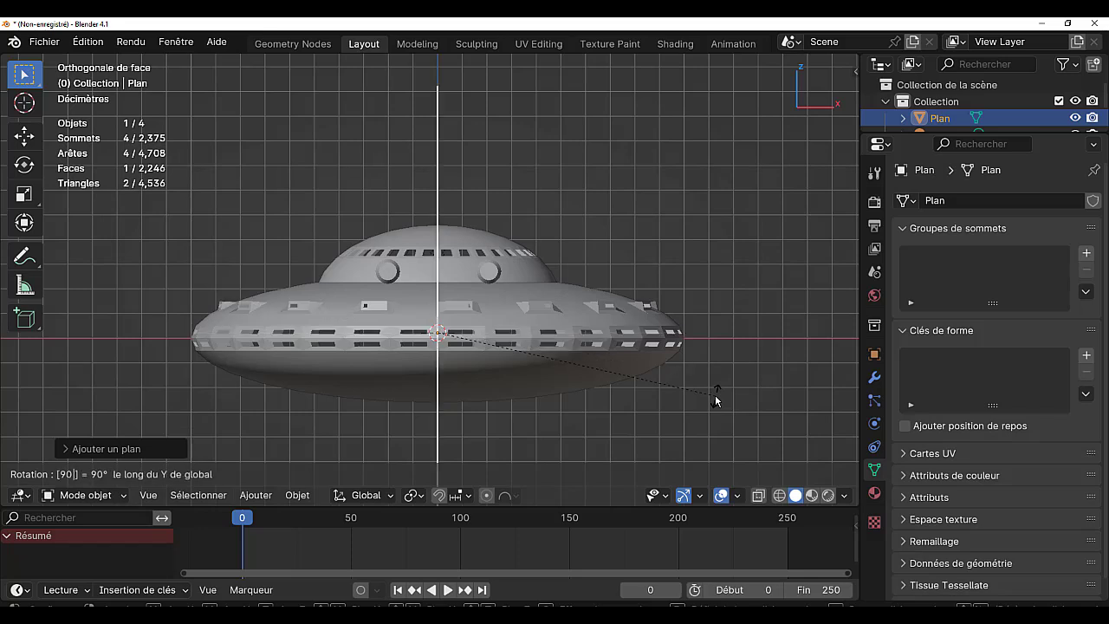
{"action": "key", "text": "Return"}
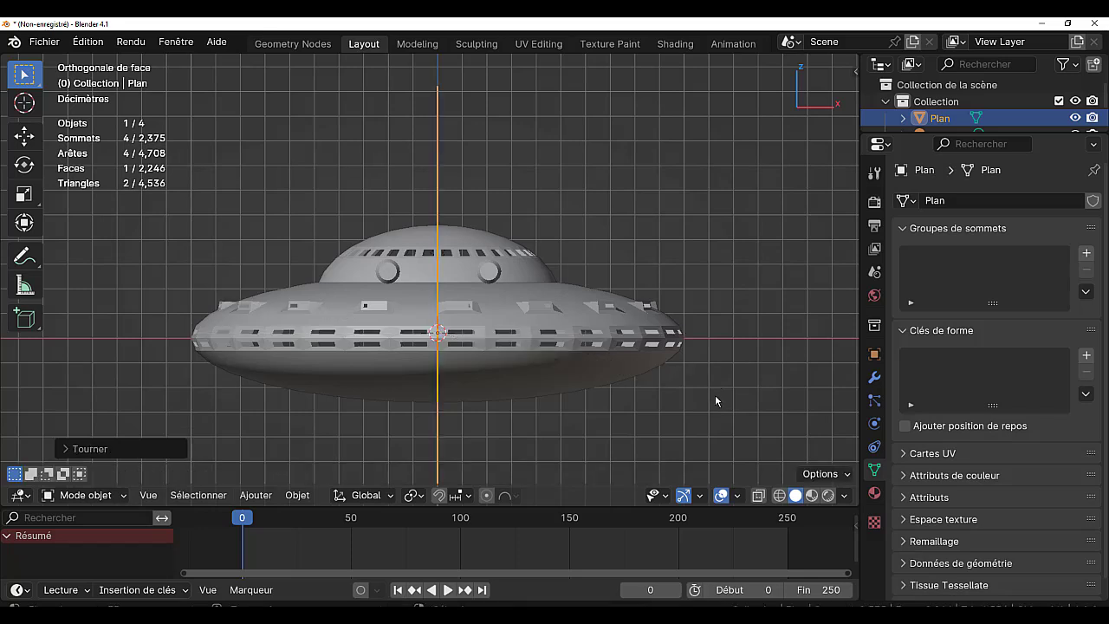
Orbit to see the upright plane, enter its Edit Mode and begin scaling it.
{"action": "scroll", "coordinate": [715, 394], "scroll_direction": "down", "scroll_amount": 5}
{"action": "middle_click_drag", "start_coordinate": [702, 409], "coordinate": [612, 414]}
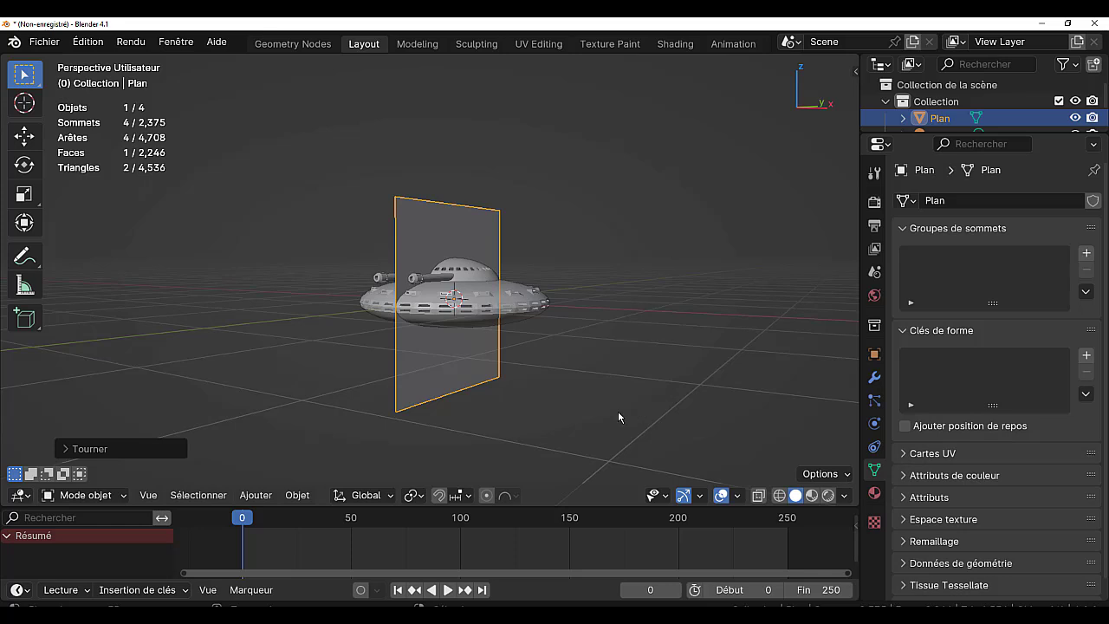
{"action": "key", "text": "Tab"}
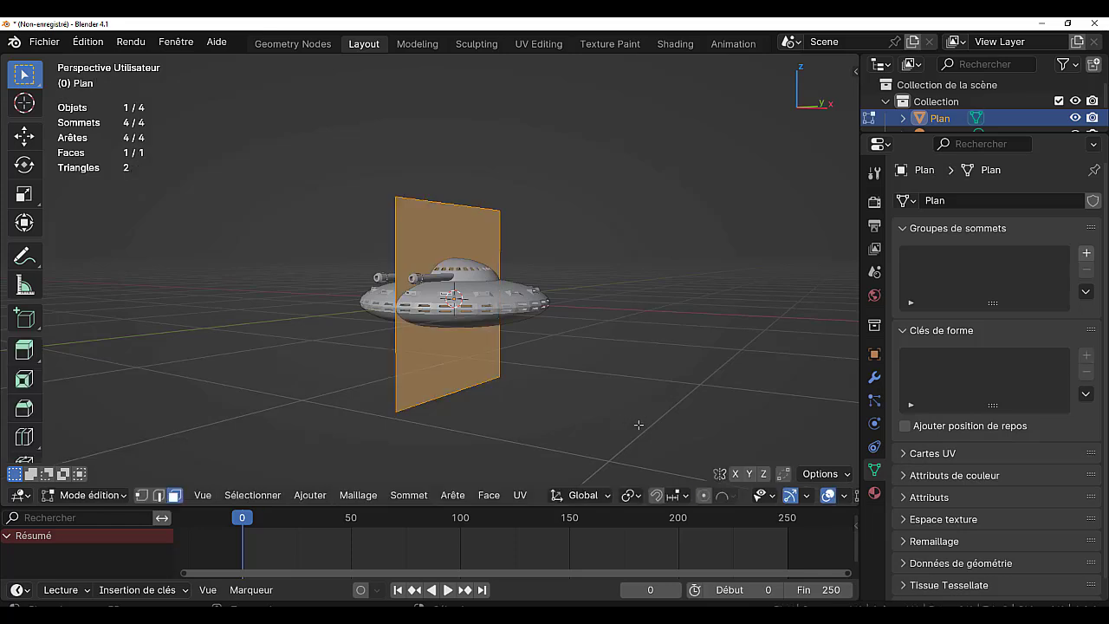
{"action": "key", "text": "s"}
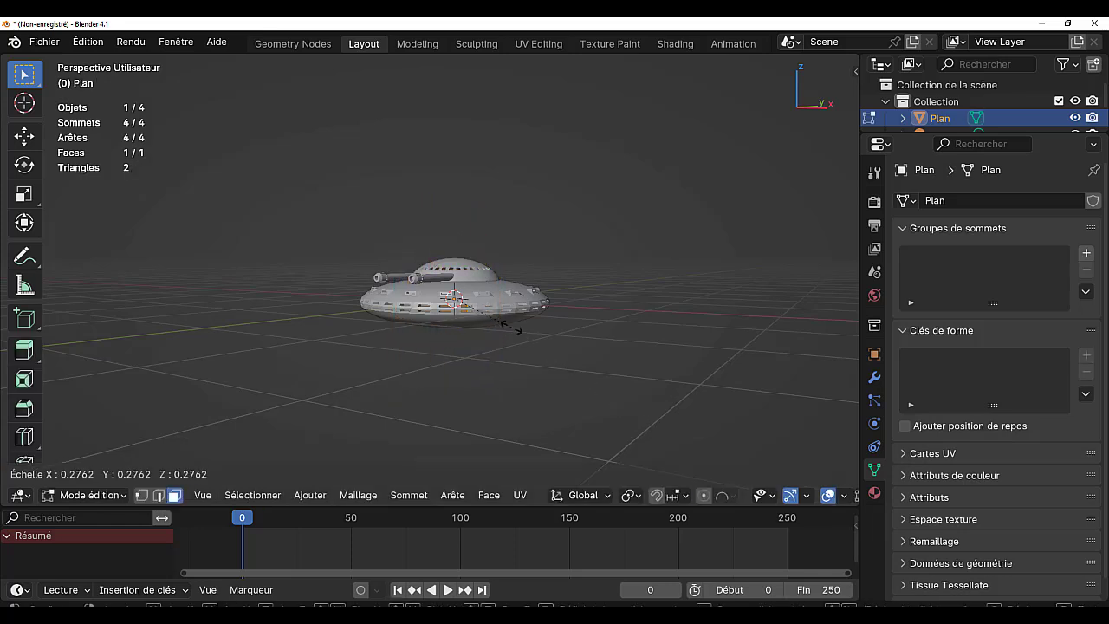
Shrink the plane to about 0.28 and flatten it along Z to window height in X-ray side view.
{"action": "left_click", "coordinate": [507, 319]}
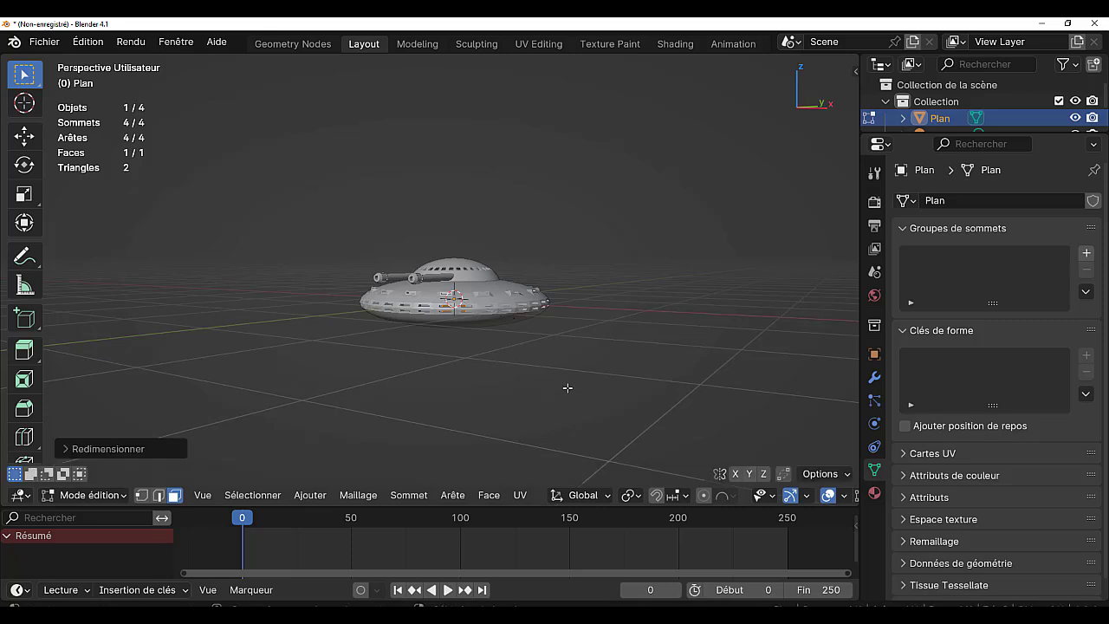
{"action": "key", "text": "alt+z"}
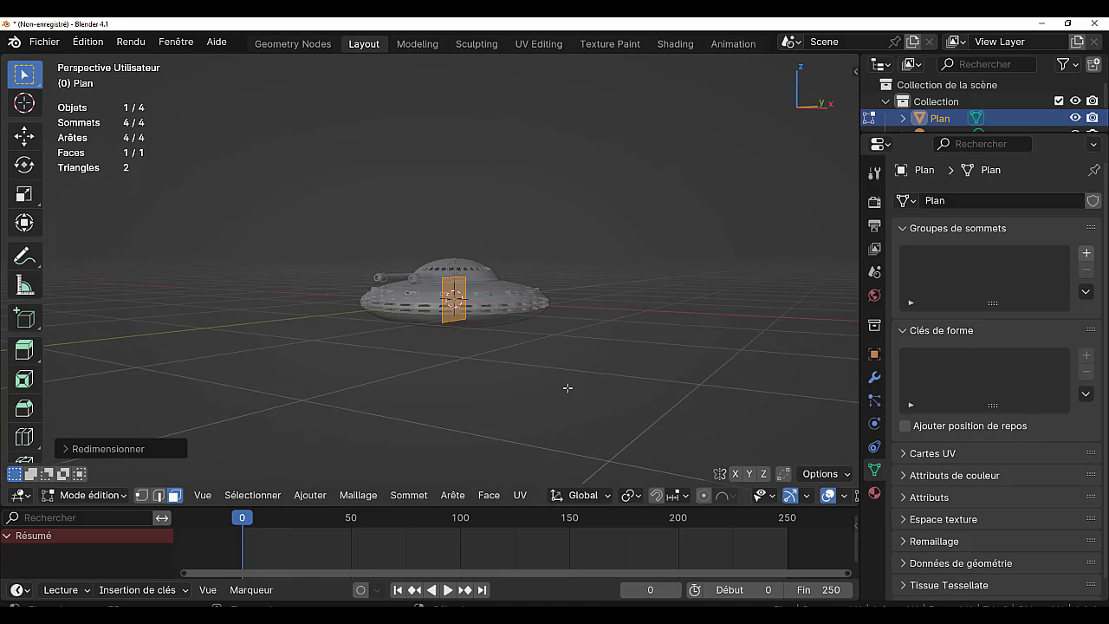
{"action": "key", "text": "KP_3"}
{"action": "scroll", "coordinate": [568, 387], "scroll_direction": "up", "scroll_amount": 3}
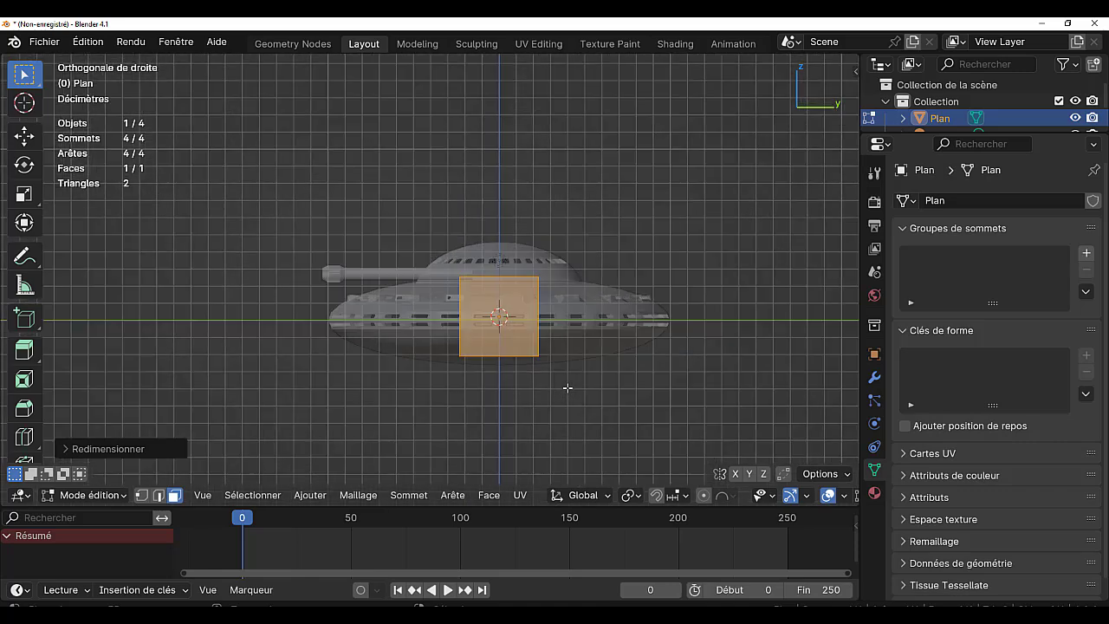
{"action": "middle_click_drag", "start_coordinate": [571, 408], "coordinate": [554, 408], "text": "shift"}
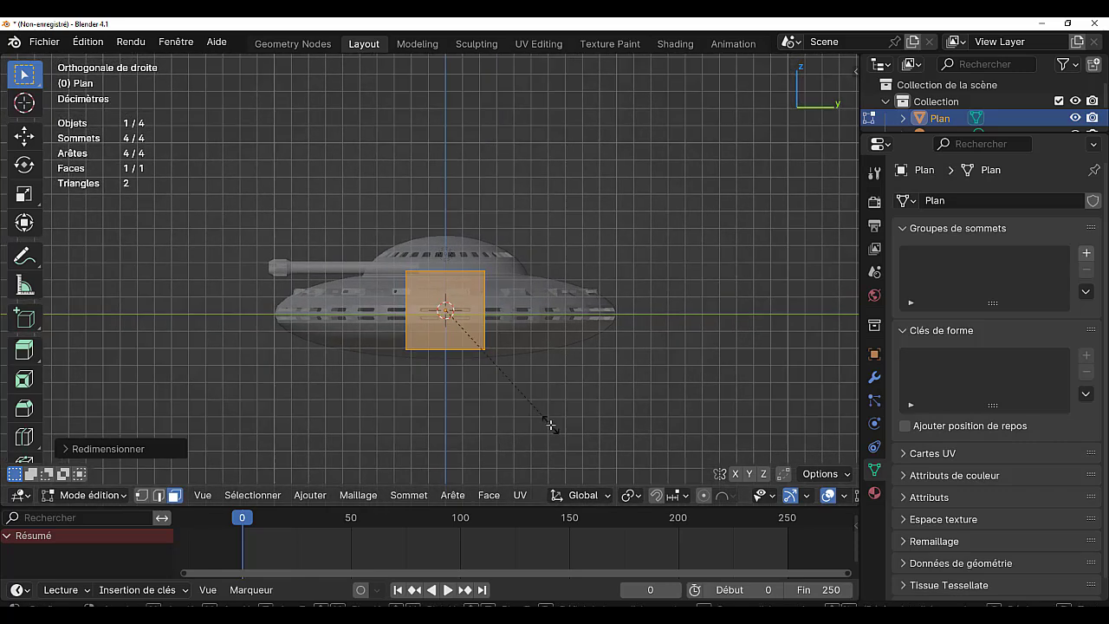
{"action": "key", "text": "s"}
{"action": "key", "text": "z"}
{"action": "left_click", "coordinate": [511, 347]}
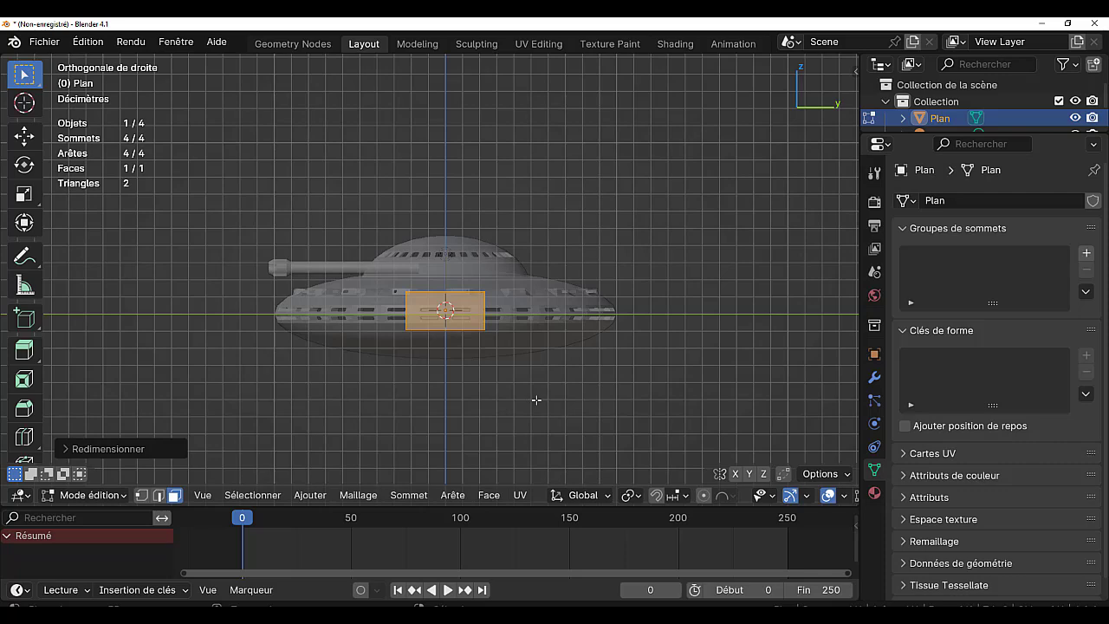
Stretch the plane along Y across the window band, then turn X-ray off.
{"action": "key", "text": "KP_8"}
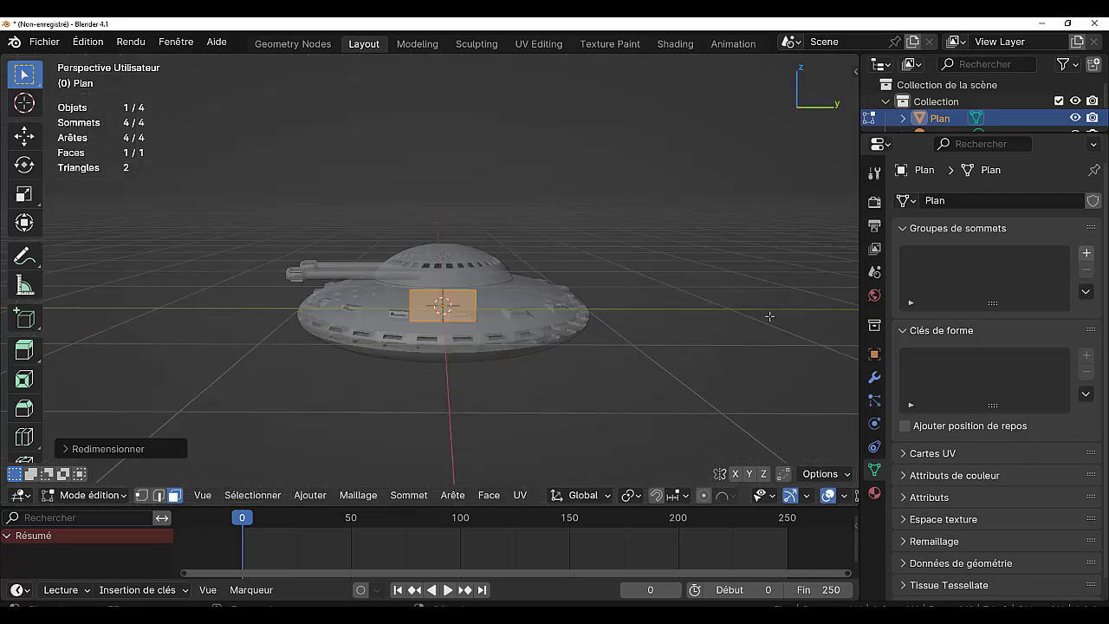
{"action": "key", "text": "s"}
{"action": "key", "text": "y"}
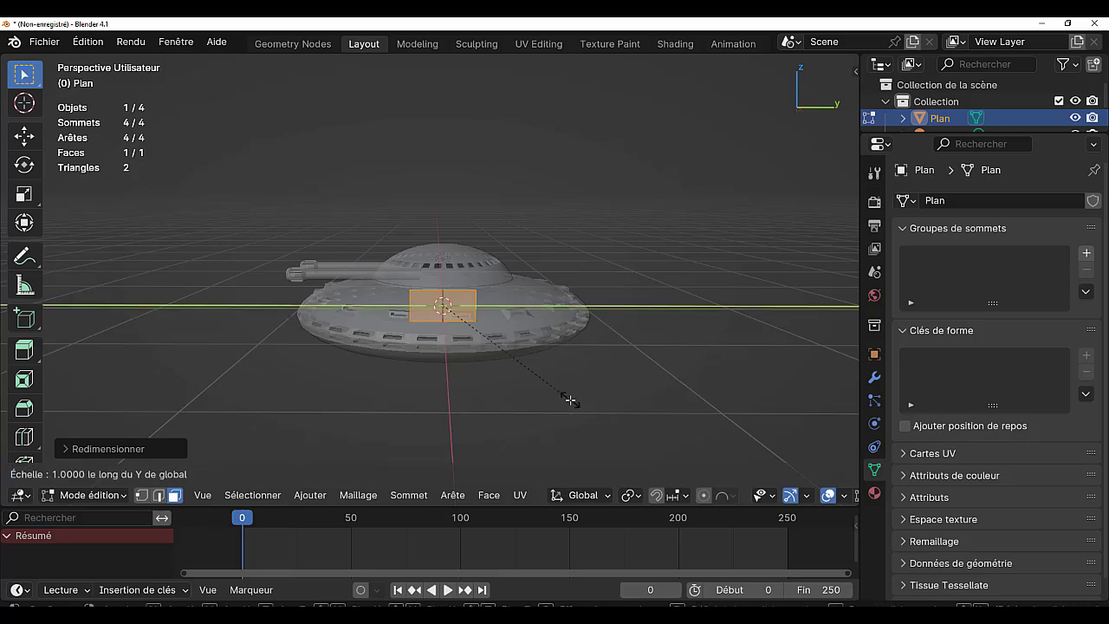
{"action": "left_click", "coordinate": [836, 380]}
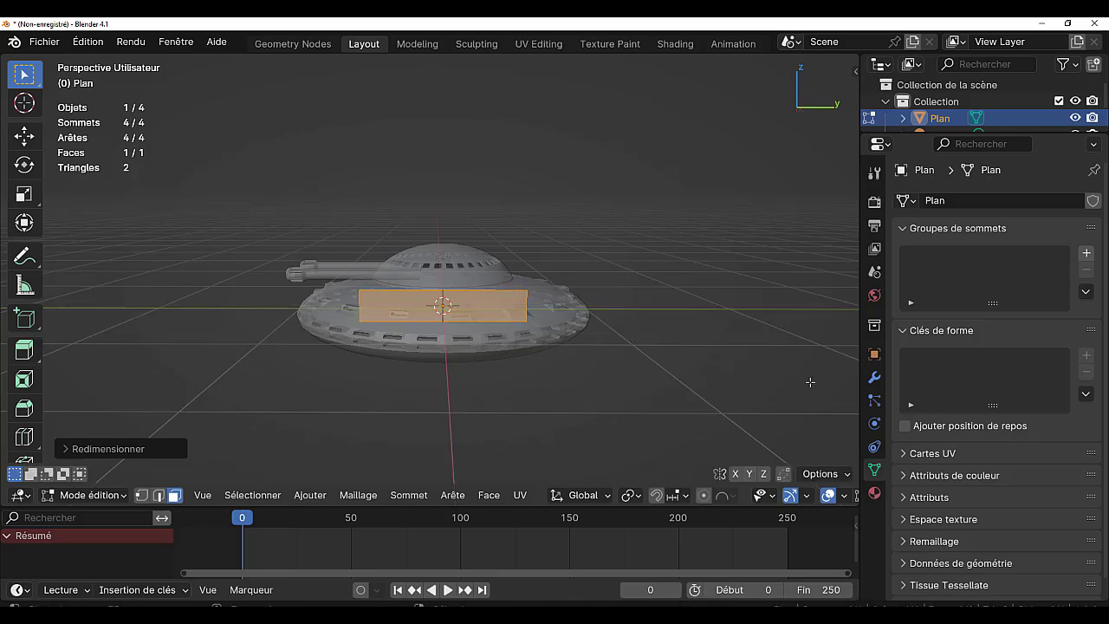
{"action": "key", "text": "KP_3"}
{"action": "scroll", "coordinate": [810, 382], "scroll_direction": "up", "scroll_amount": 2}
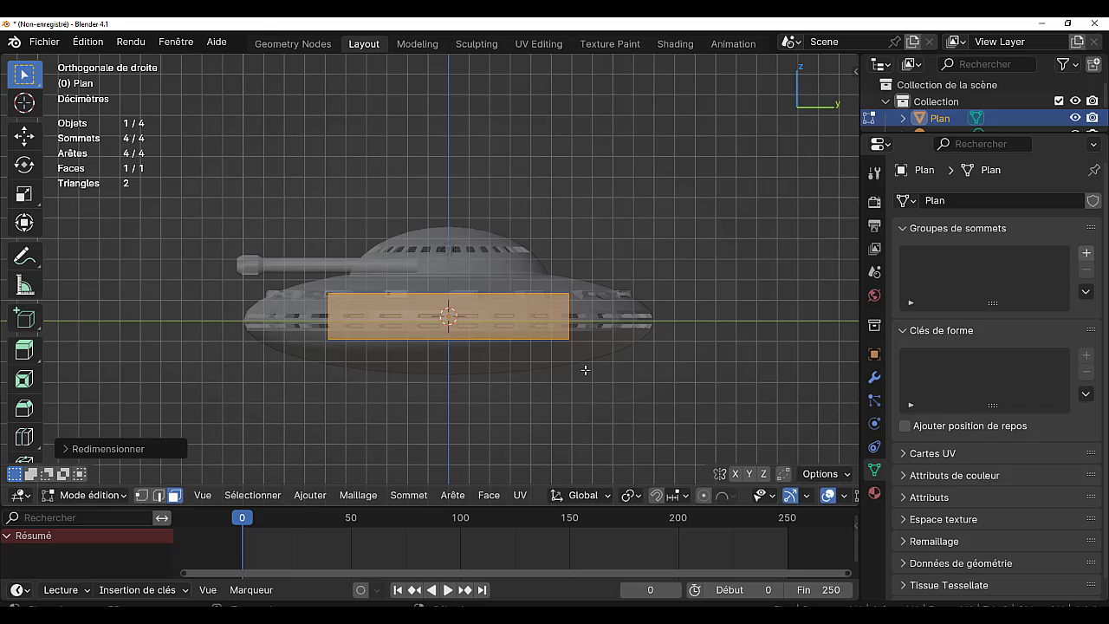
{"action": "key", "text": "s"}
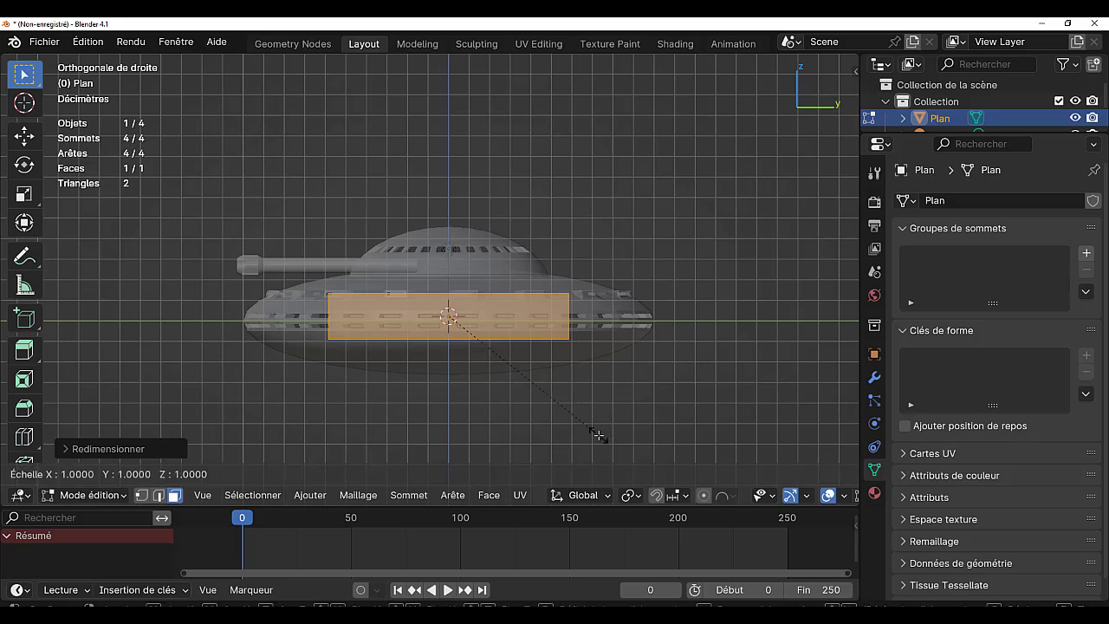
{"action": "key", "text": "y"}
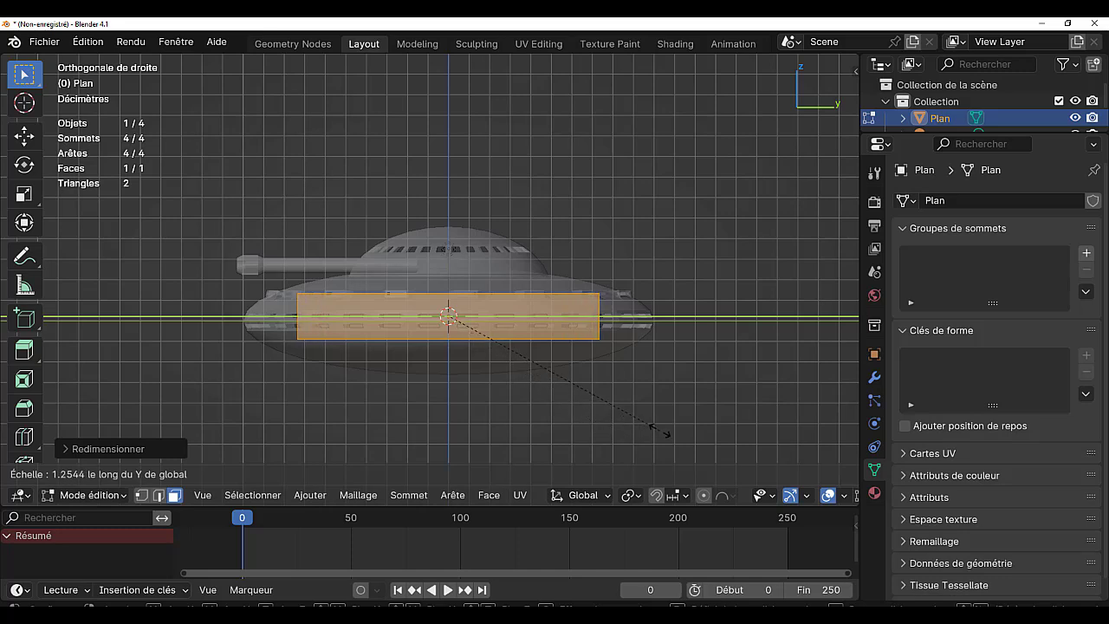
{"action": "left_click", "coordinate": [654, 430]}
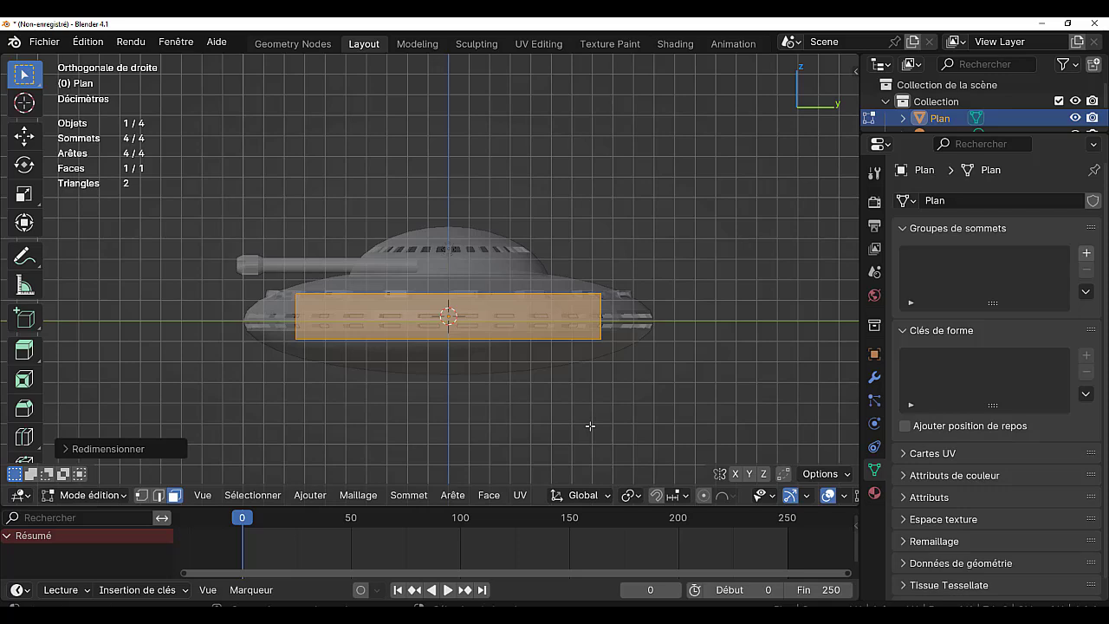
{"action": "key", "text": "alt+z"}
{"action": "mouse_move", "coordinate": [589, 391]}
{"action": "middle_mouse_down"}
{"action": "mouse_move", "coordinate": [515, 422]}
{"action": "mouse_move", "coordinate": [668, 376]}
{"action": "mouse_move", "coordinate": [764, 385]}
{"action": "mouse_move", "coordinate": [778, 398]}
{"action": "mouse_move", "coordinate": [643, 387]}
{"action": "middle_mouse_up"}
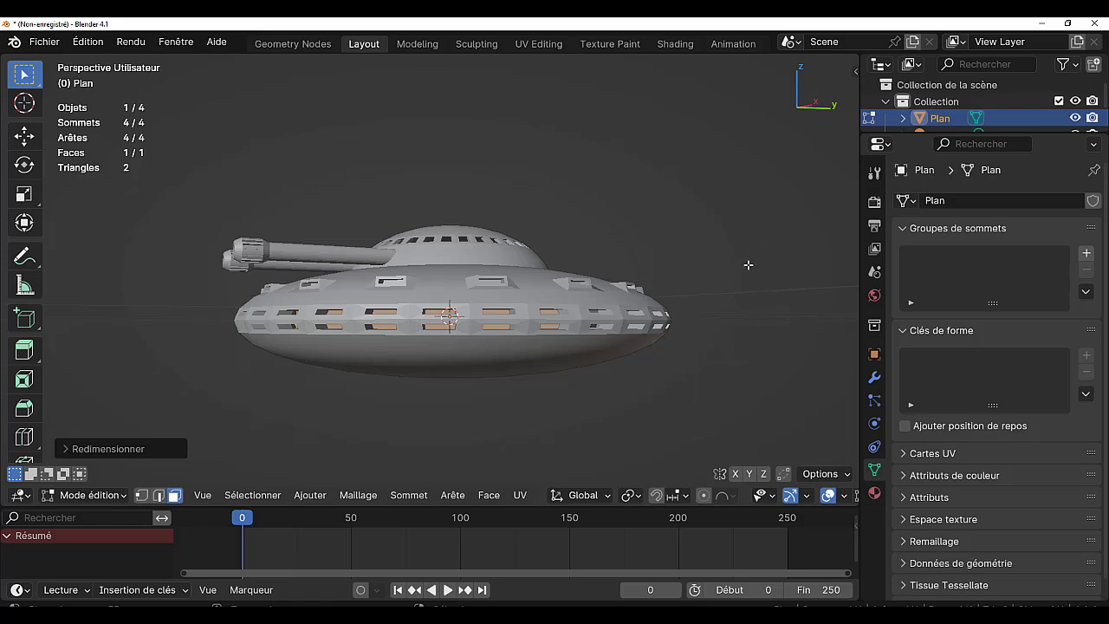
Isolate the plane in local view, orbit to face it, and re-enter Edit Mode.
{"action": "key", "text": "Tab"}
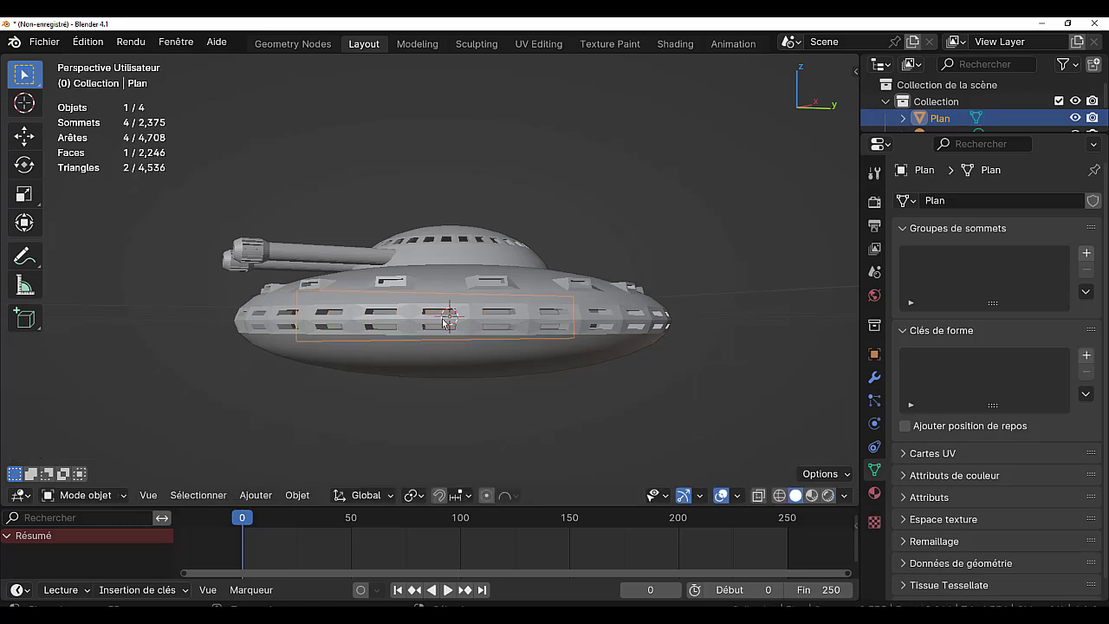
{"action": "key", "text": "KP_Divide"}
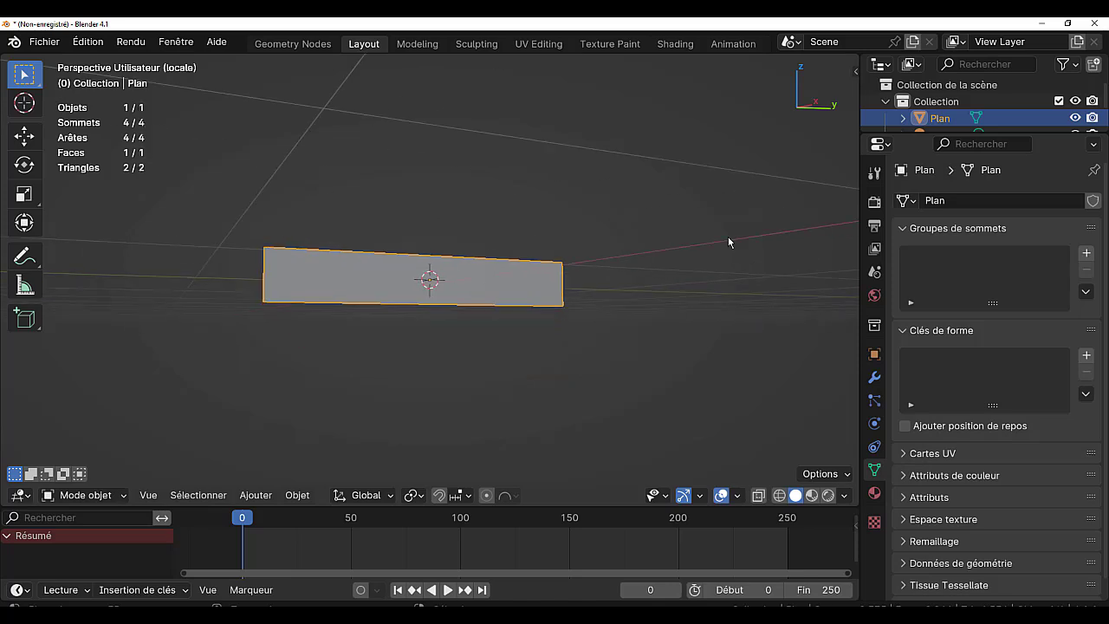
{"action": "middle_click_drag", "start_coordinate": [544, 358], "coordinate": [621, 379]}
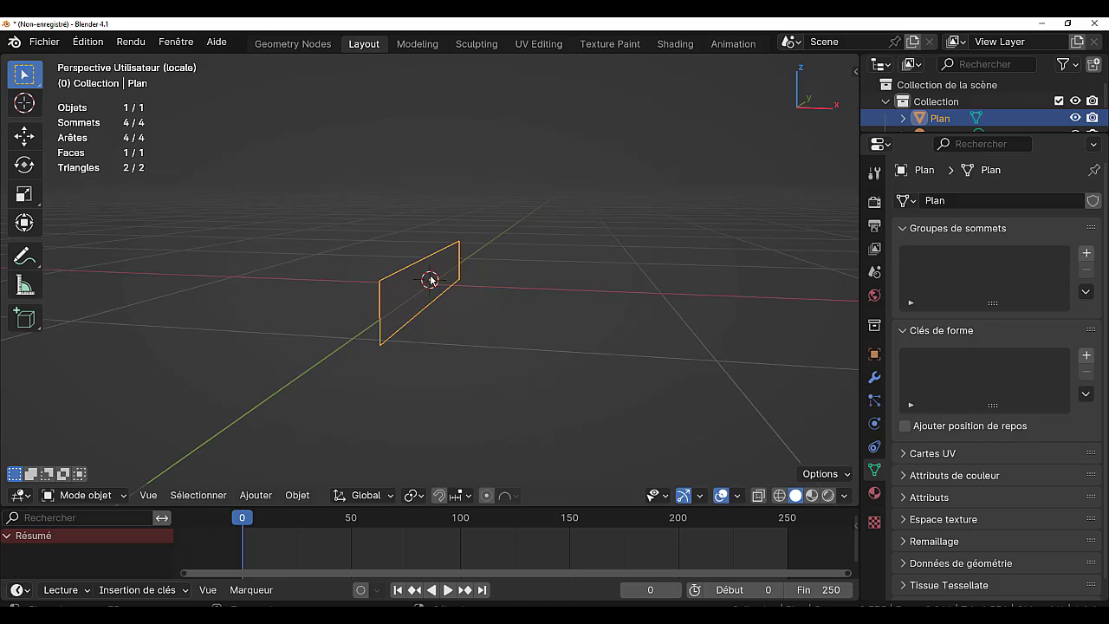
{"action": "mouse_move", "coordinate": [441, 290]}
{"action": "middle_mouse_down"}
{"action": "mouse_move", "coordinate": [520, 339]}
{"action": "mouse_move", "coordinate": [491, 324]}
{"action": "middle_mouse_up"}
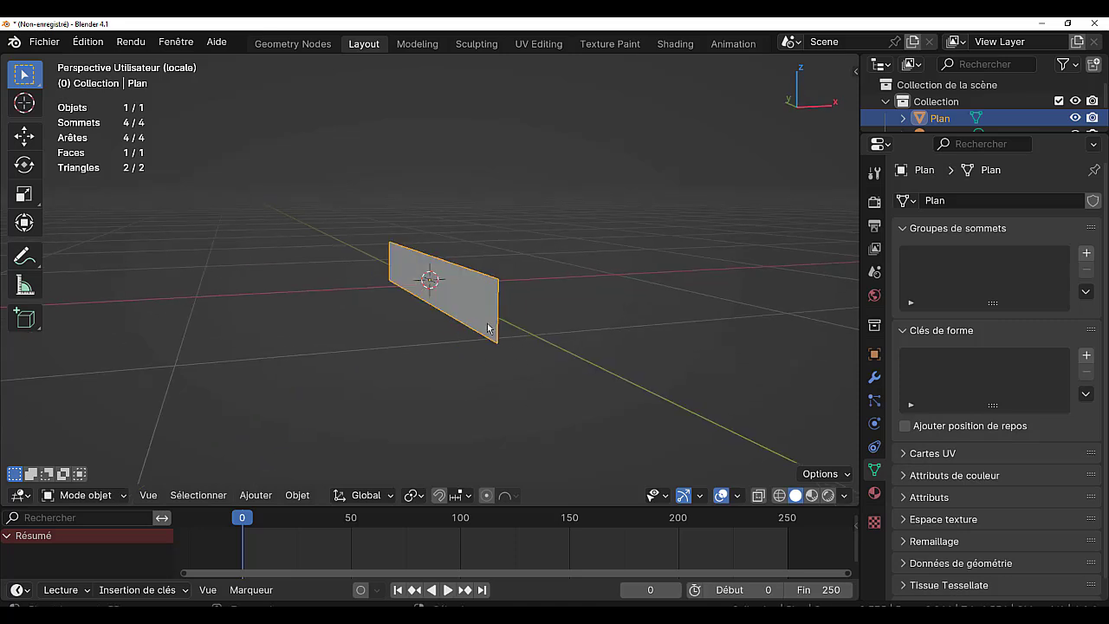
{"action": "mouse_move", "coordinate": [625, 303]}
{"action": "middle_mouse_down"}
{"action": "mouse_move", "coordinate": [514, 316]}
{"action": "mouse_move", "coordinate": [526, 303]}
{"action": "middle_mouse_up"}
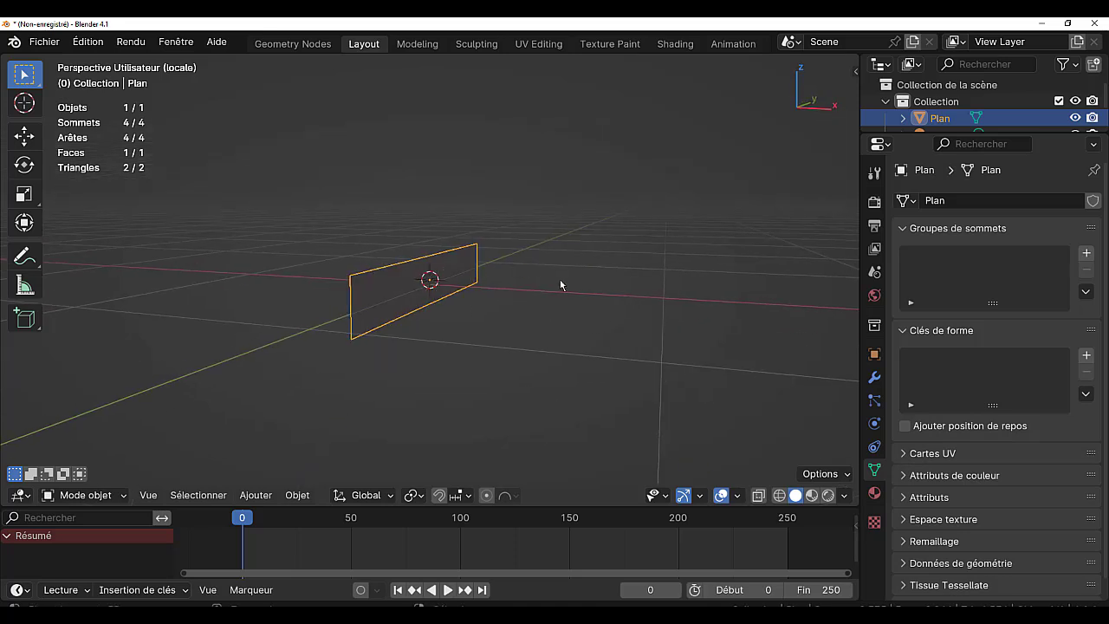
{"action": "key", "text": "Tab"}
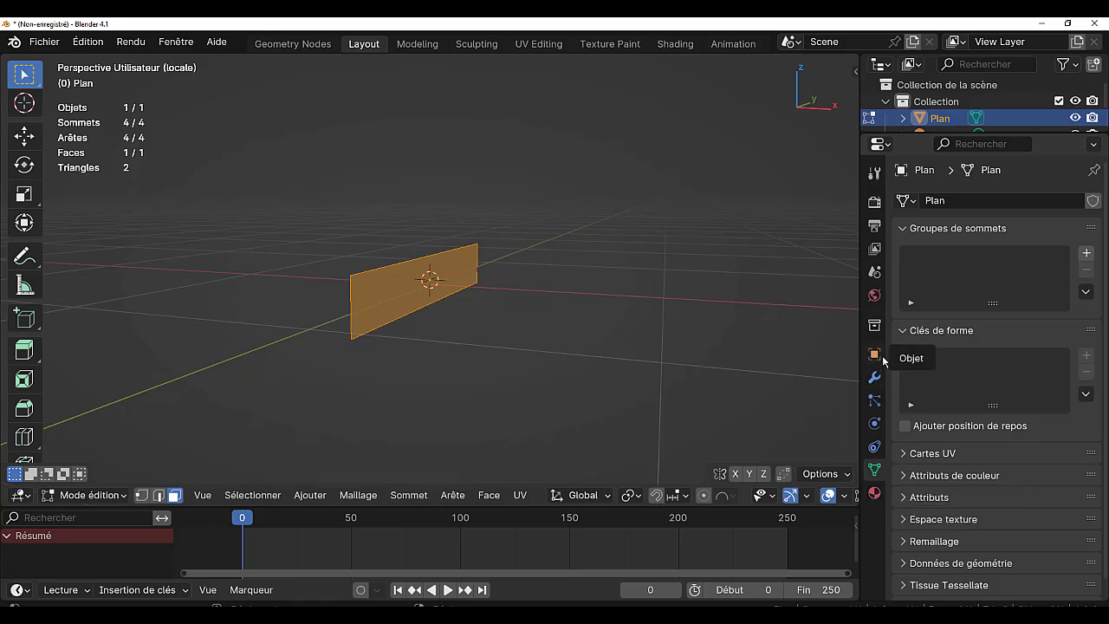
Give the plane a new material with an Émission surface, then leave local view.
{"action": "left_click", "coordinate": [873, 493]}
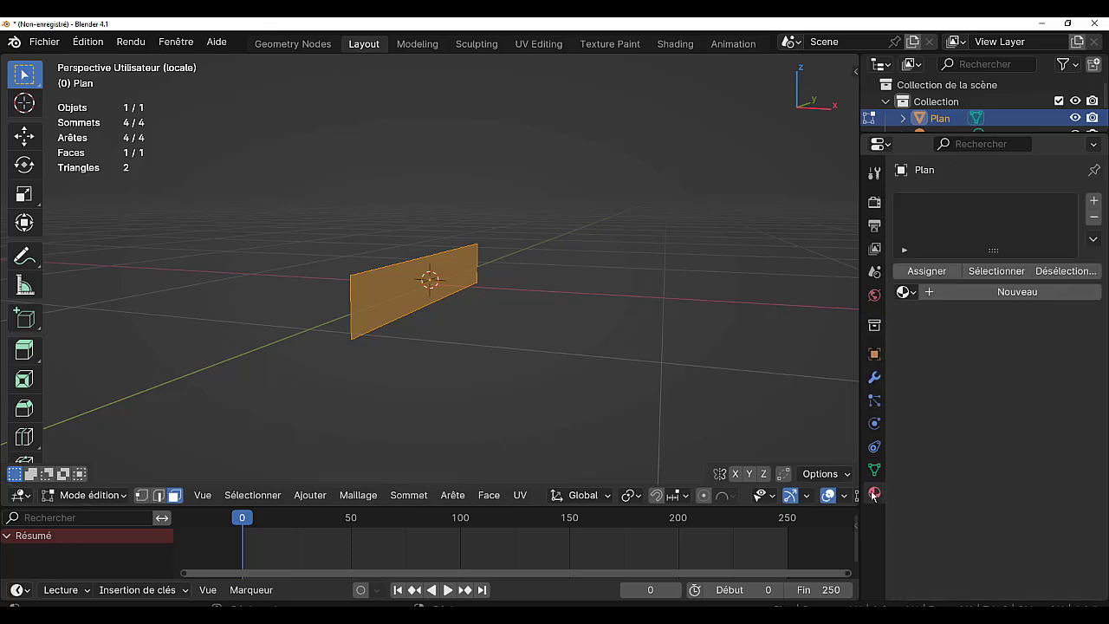
{"action": "left_click", "coordinate": [1015, 293]}
{"action": "left_click", "coordinate": [1020, 368]}
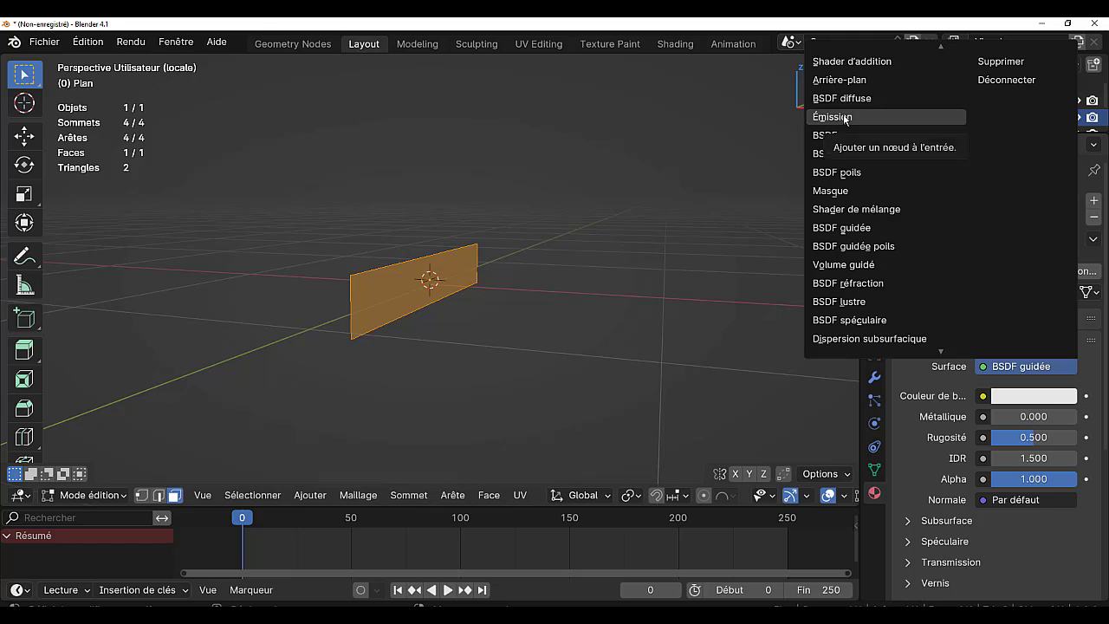
{"action": "left_click", "coordinate": [845, 118]}
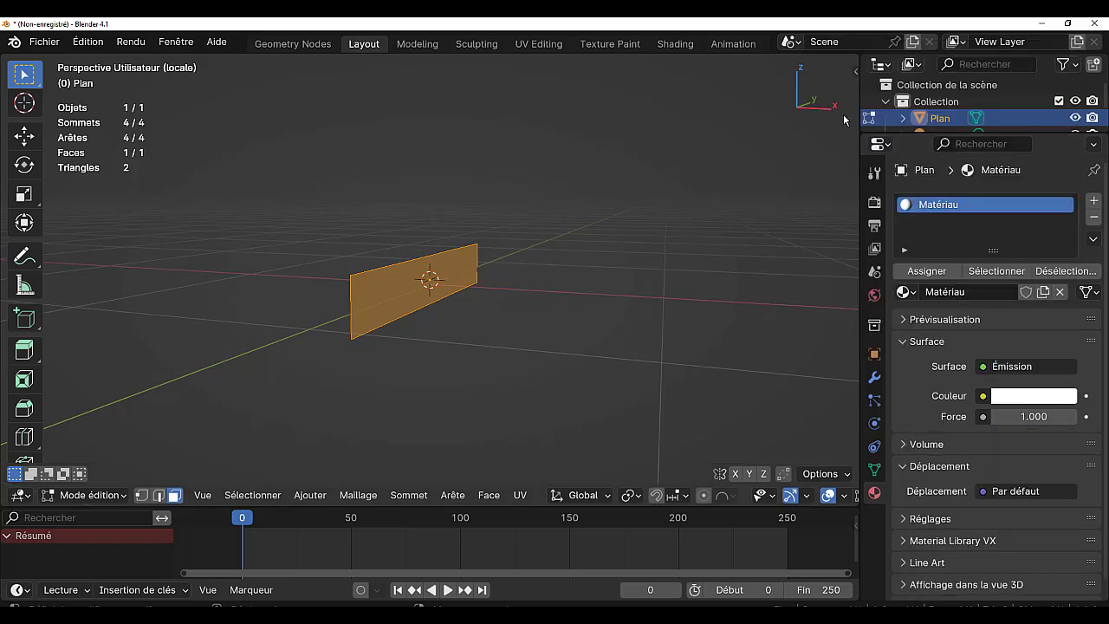
{"action": "key", "text": "KP_Divide"}
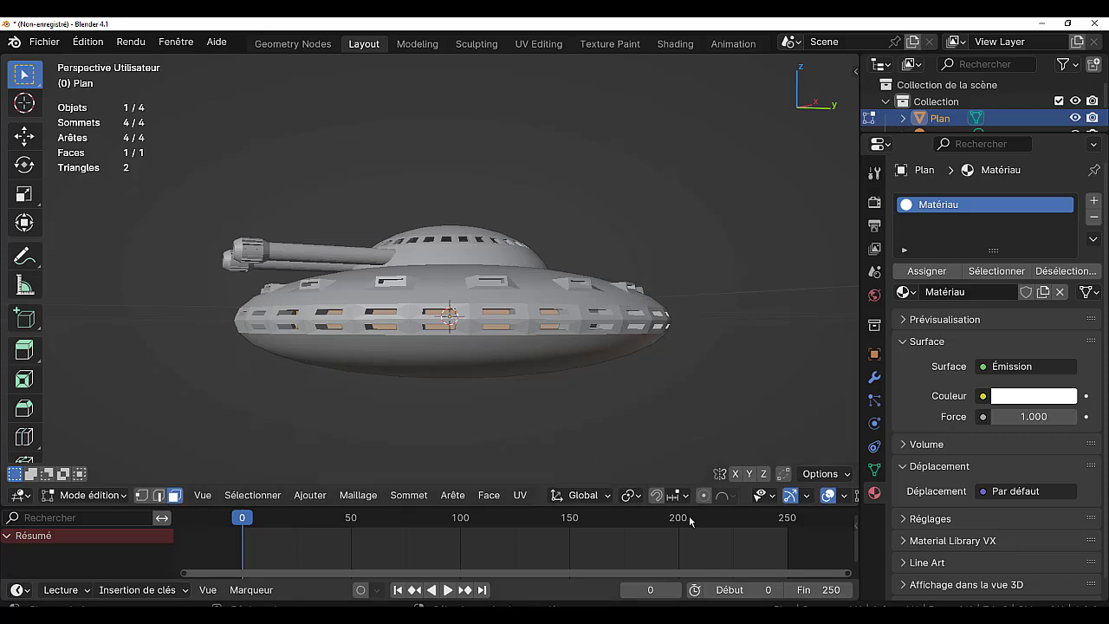
Set the emission colour to green and strength to 17.300, previewing in Rendered shading.
{"action": "scroll", "coordinate": [728, 500], "scroll_direction": "down", "scroll_amount": 2}
{"action": "scroll", "coordinate": [733, 503], "scroll_direction": "down", "scroll_amount": 3}
{"action": "left_click", "coordinate": [828, 496]}
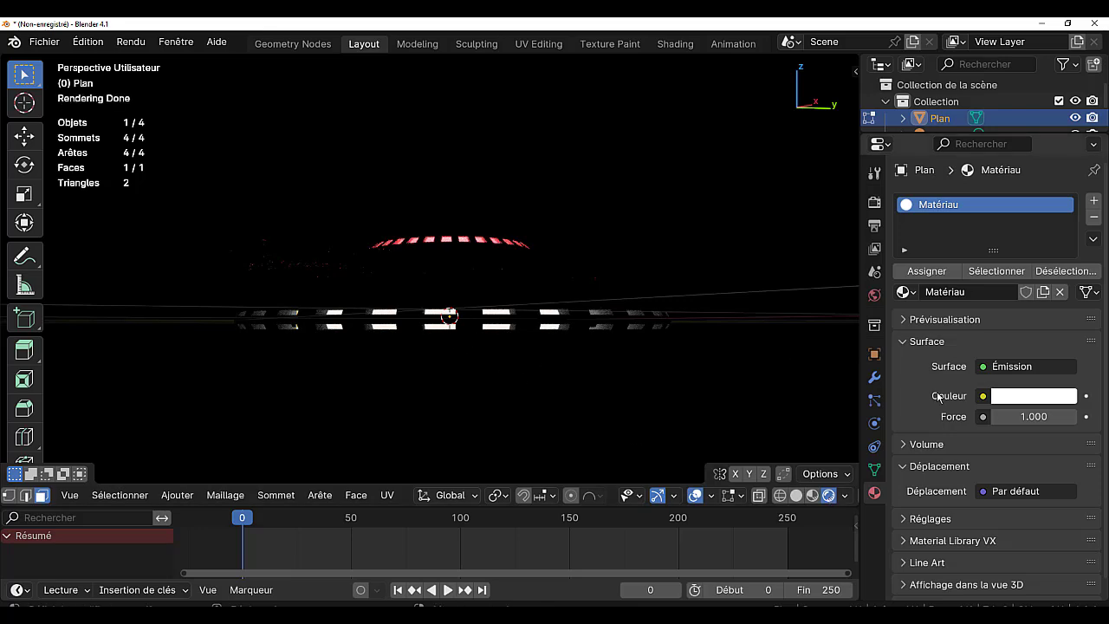
{"action": "left_click", "coordinate": [1016, 398]}
{"action": "left_click", "coordinate": [923, 181]}
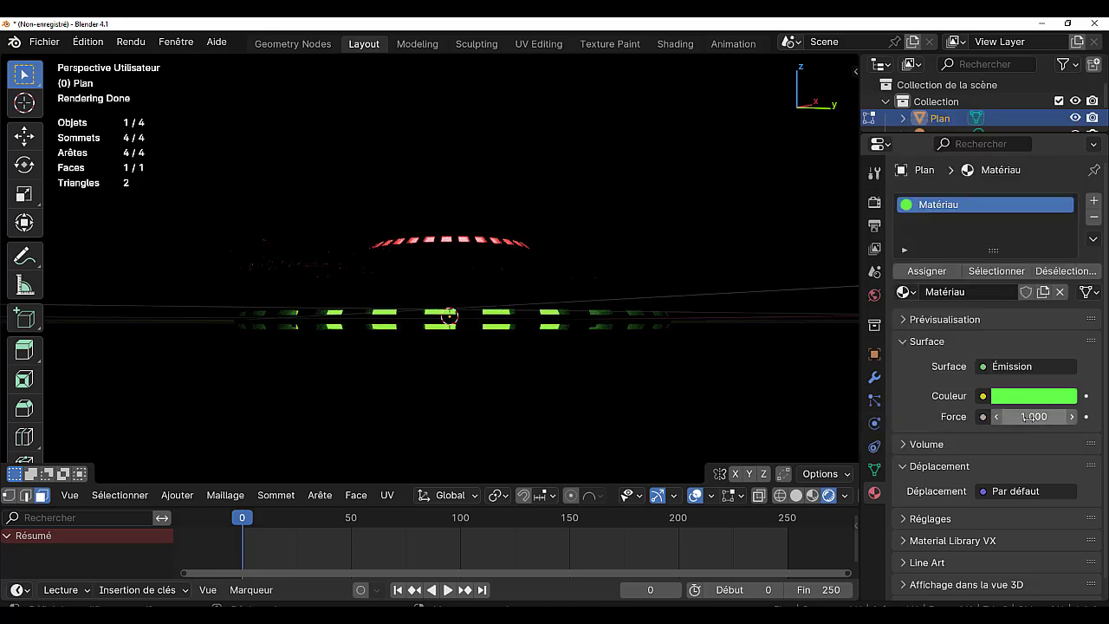
{"action": "left_click_drag", "start_coordinate": [1033, 416], "coordinate": [1074, 416]}
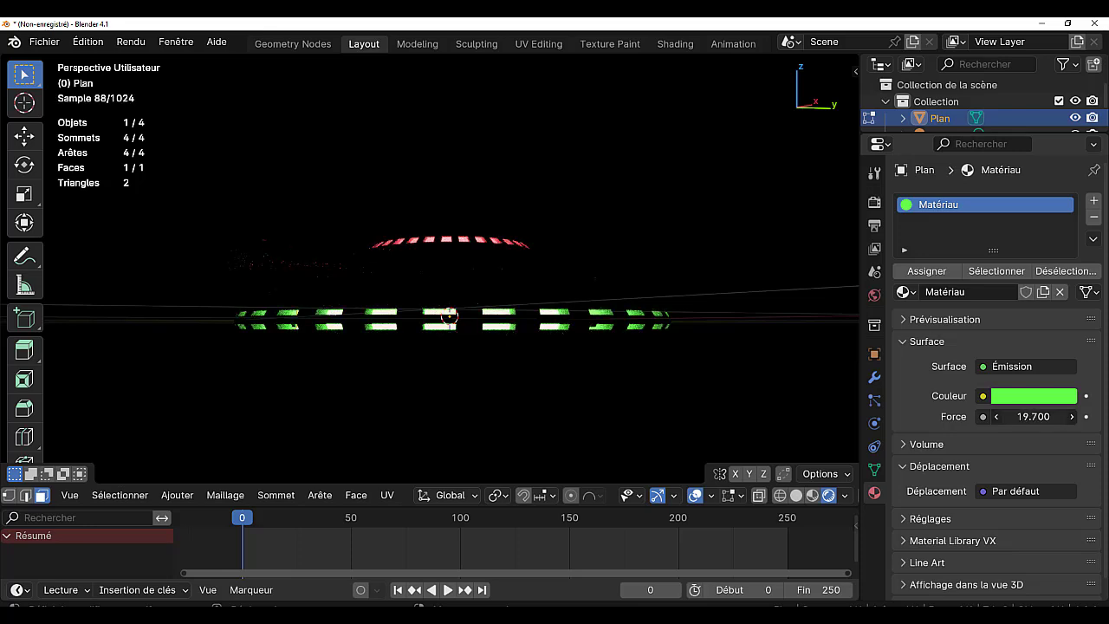
{"action": "left_click_drag", "start_coordinate": [1033, 416], "coordinate": [1013, 416]}
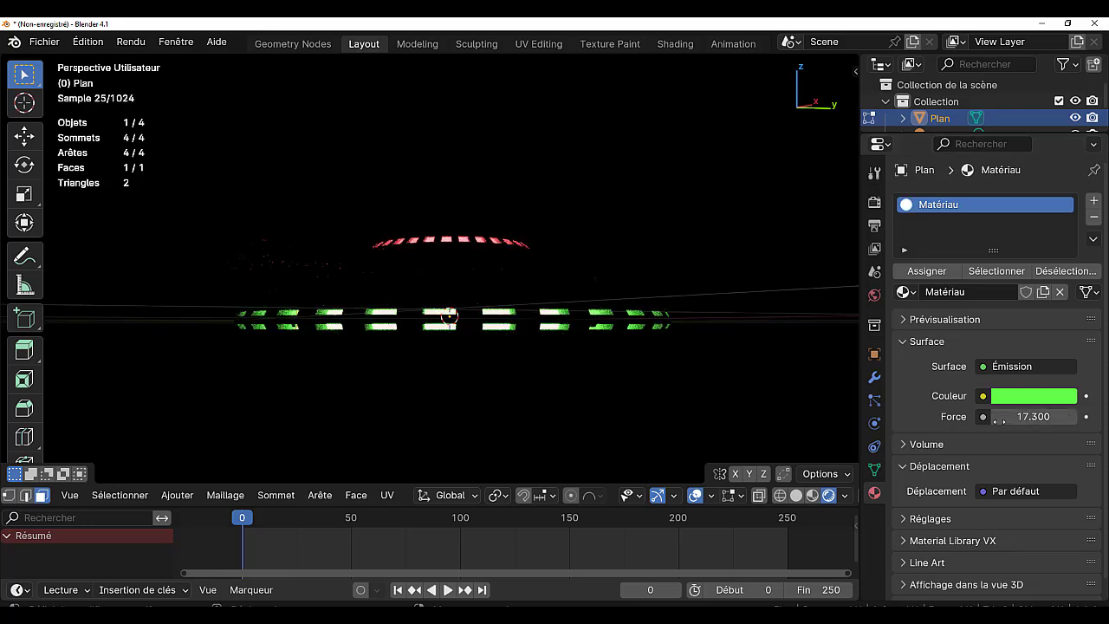
{"action": "mouse_move", "coordinate": [616, 402]}
{"action": "middle_mouse_down"}
{"action": "mouse_move", "coordinate": [586, 390]}
{"action": "mouse_move", "coordinate": [724, 385]}
{"action": "mouse_move", "coordinate": [408, 389]}
{"action": "mouse_move", "coordinate": [410, 411]}
{"action": "mouse_move", "coordinate": [410, 401]}
{"action": "middle_mouse_up"}
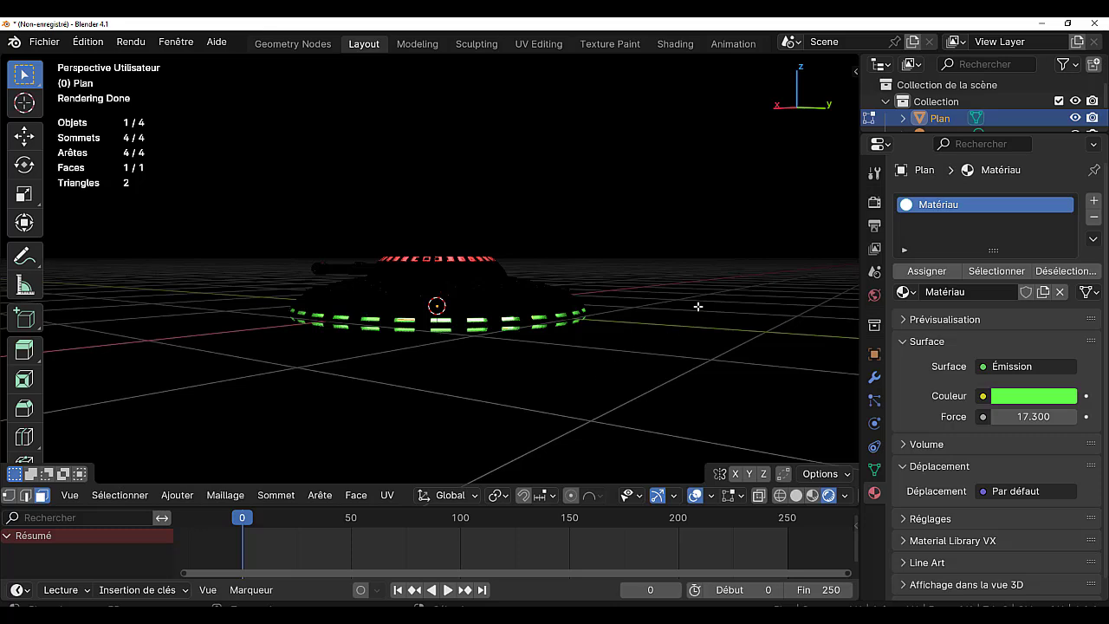
Switch to the Shading workspace, enlarge the node editor, and spread out the Émission and output nodes.
{"action": "left_click", "coordinate": [680, 45]}
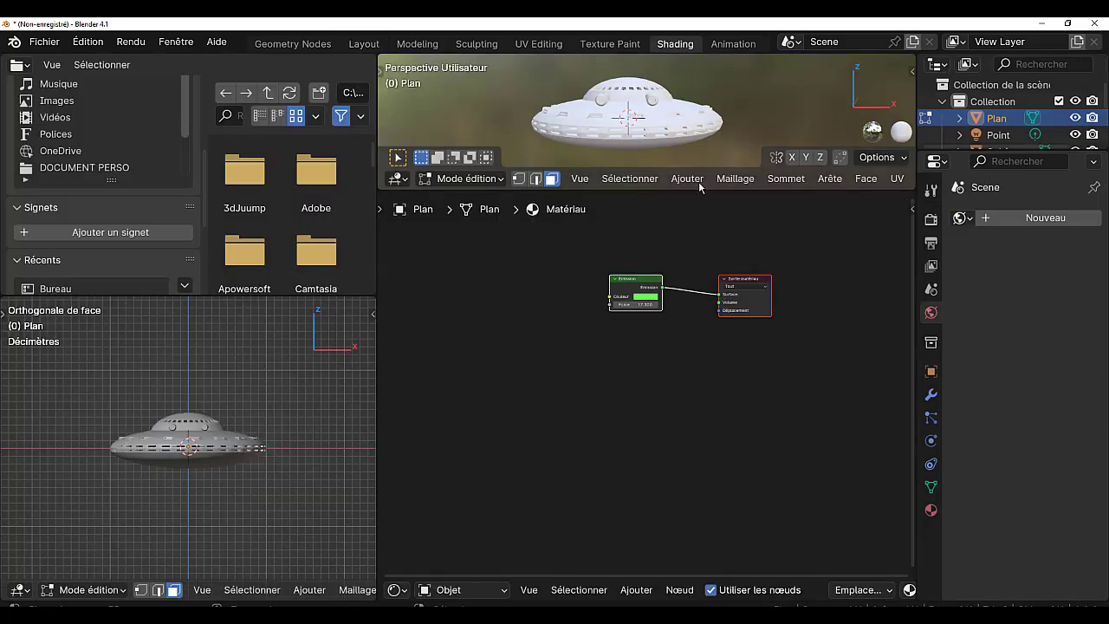
{"action": "scroll", "coordinate": [709, 378], "scroll_direction": "up", "scroll_amount": 2}
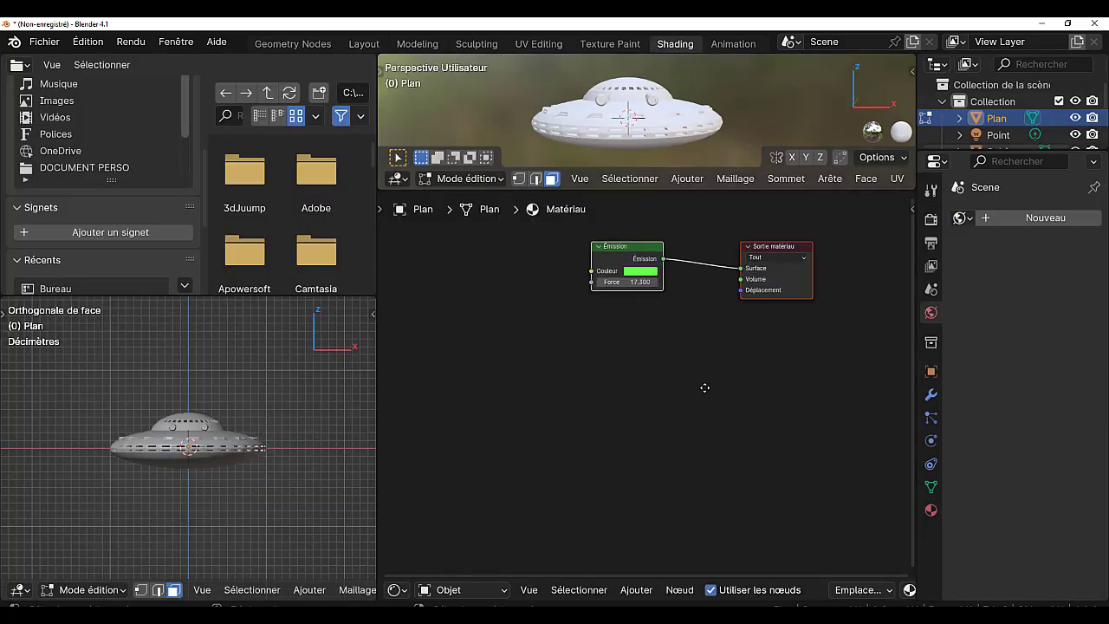
{"action": "middle_click_drag", "start_coordinate": [719, 356], "coordinate": [693, 428]}
{"action": "scroll", "coordinate": [635, 386], "scroll_direction": "up", "scroll_amount": 1}
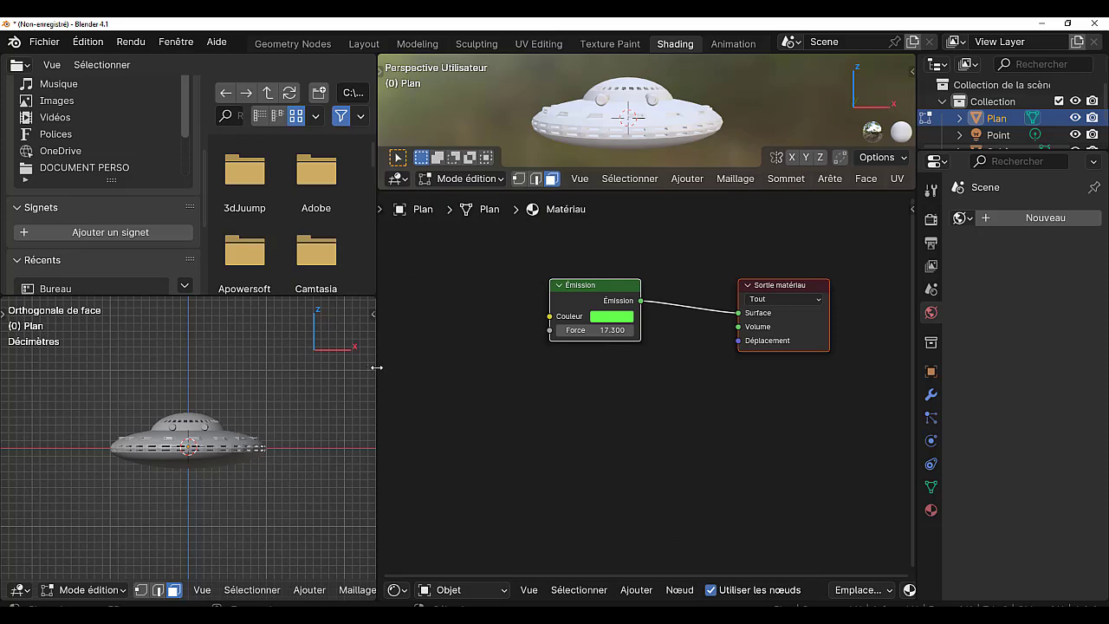
{"action": "left_click_drag", "start_coordinate": [376, 367], "coordinate": [211, 371]}
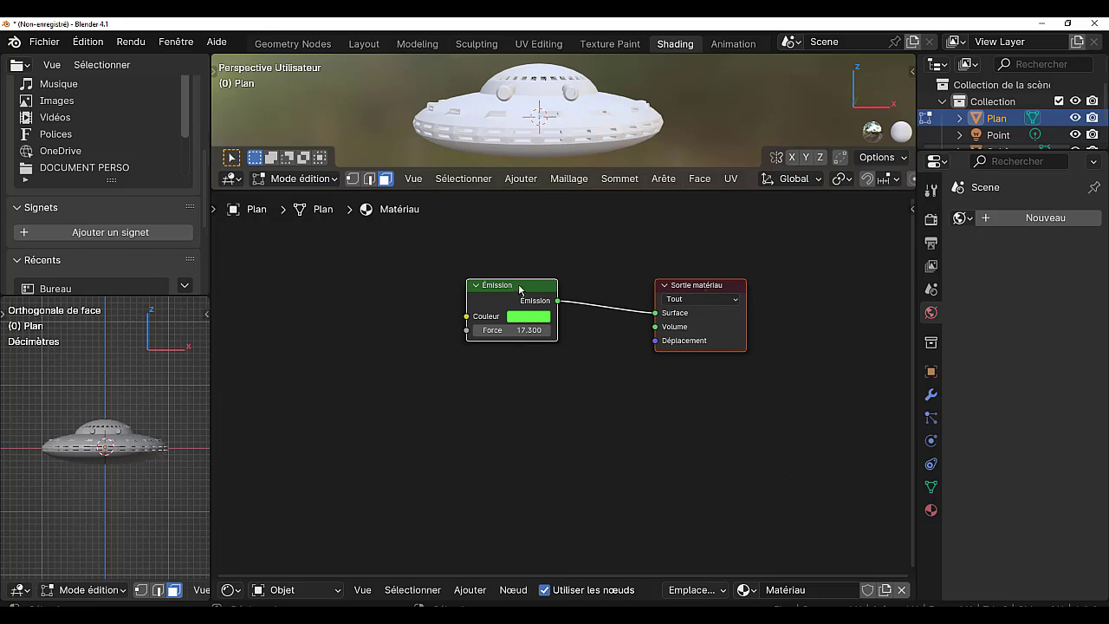
{"action": "left_click_drag", "start_coordinate": [520, 289], "coordinate": [579, 324]}
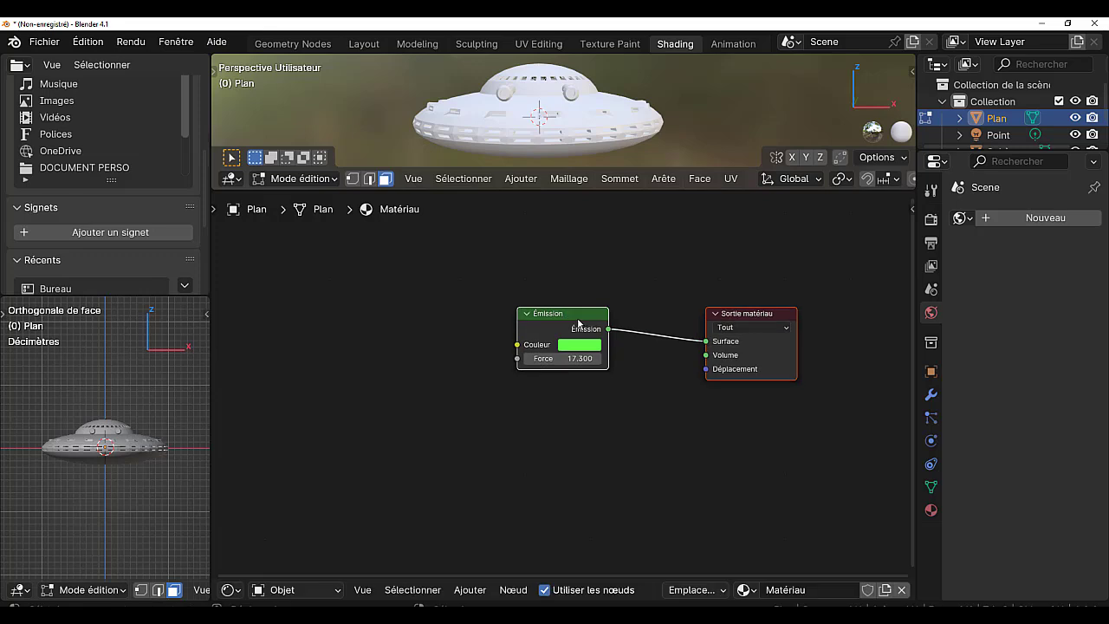
{"action": "left_click", "coordinate": [576, 320]}
{"action": "mouse_move", "coordinate": [576, 317]}
{"action": "left_mouse_down"}
{"action": "mouse_move", "coordinate": [489, 298]}
{"action": "mouse_move", "coordinate": [496, 286]}
{"action": "left_mouse_up"}
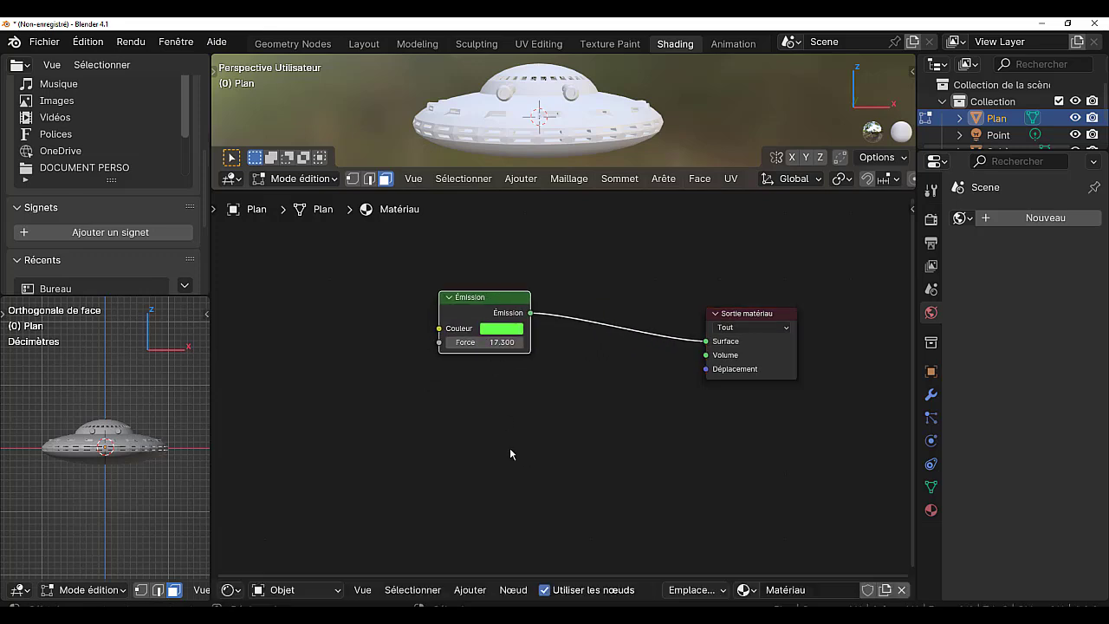
{"action": "left_click", "coordinate": [471, 590]}
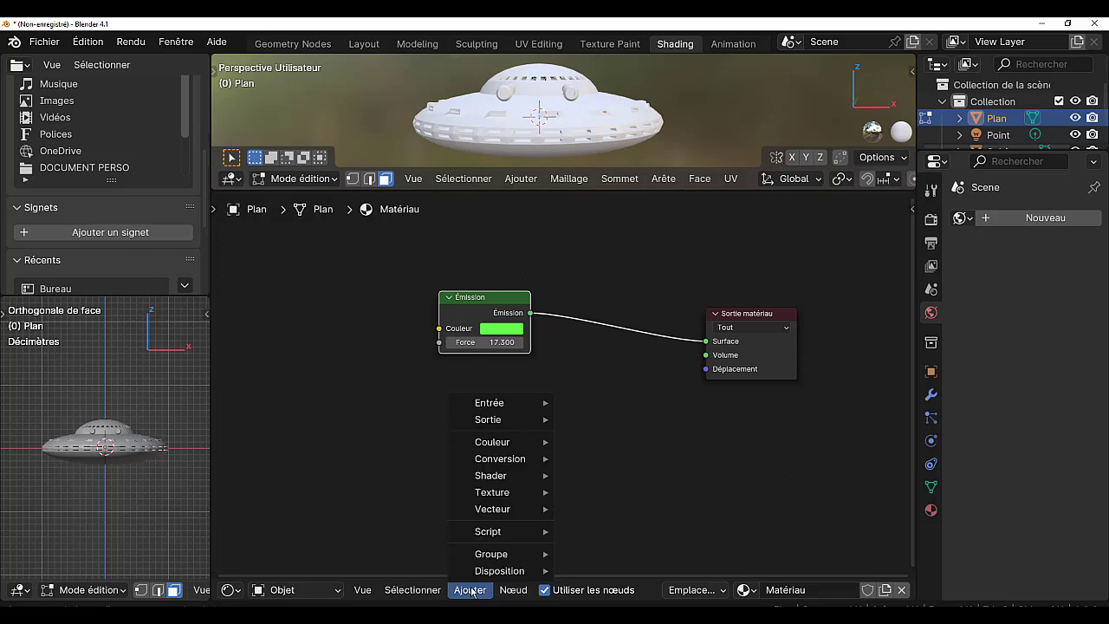
{"action": "mouse_move", "coordinate": [490, 475]}
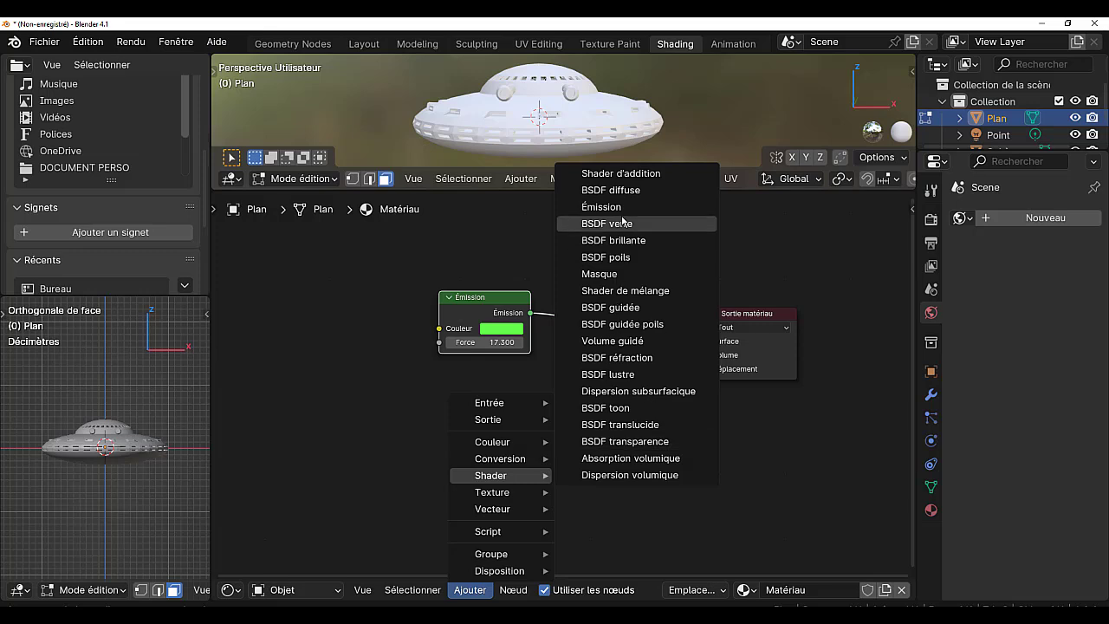
Insert a Shader de mélange node into the Émission-to-Surface link.
{"action": "left_click", "coordinate": [631, 294]}
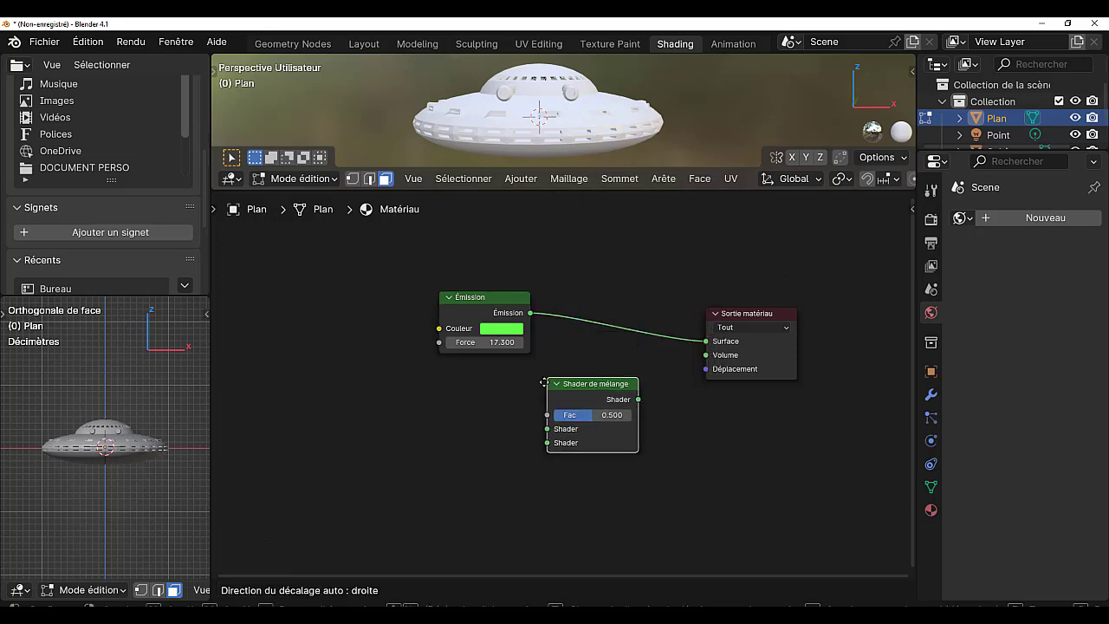
{"action": "left_click", "coordinate": [545, 382]}
{"action": "mouse_move", "coordinate": [545, 420]}
{"action": "left_mouse_down"}
{"action": "mouse_move", "coordinate": [572, 301]}
{"action": "mouse_move", "coordinate": [582, 305]}
{"action": "left_mouse_up"}
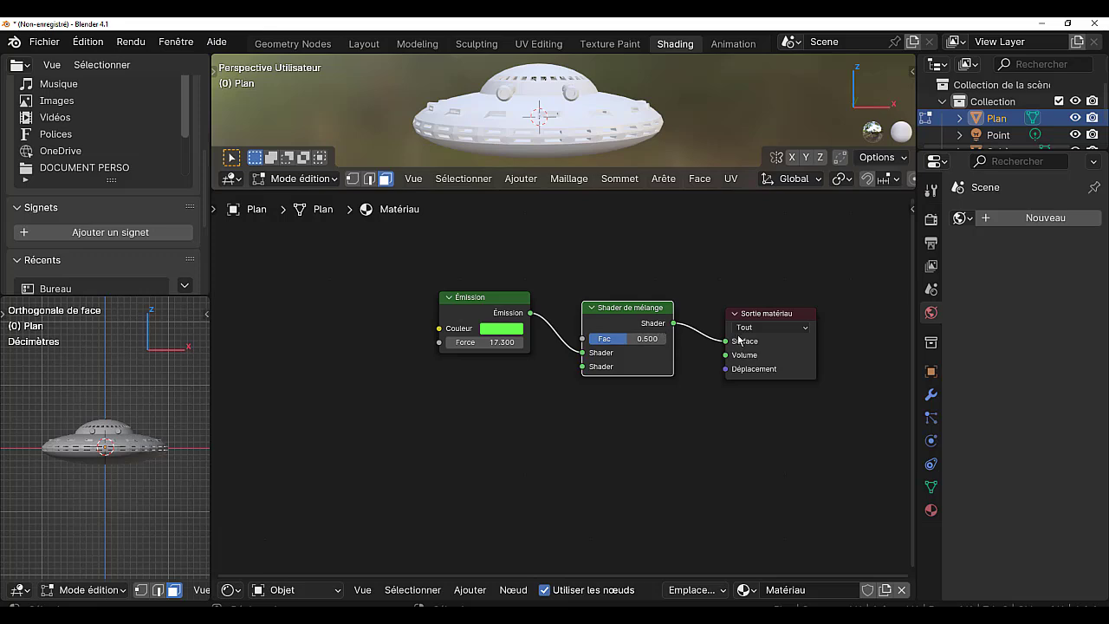
{"action": "left_click_drag", "start_coordinate": [486, 303], "coordinate": [465, 283]}
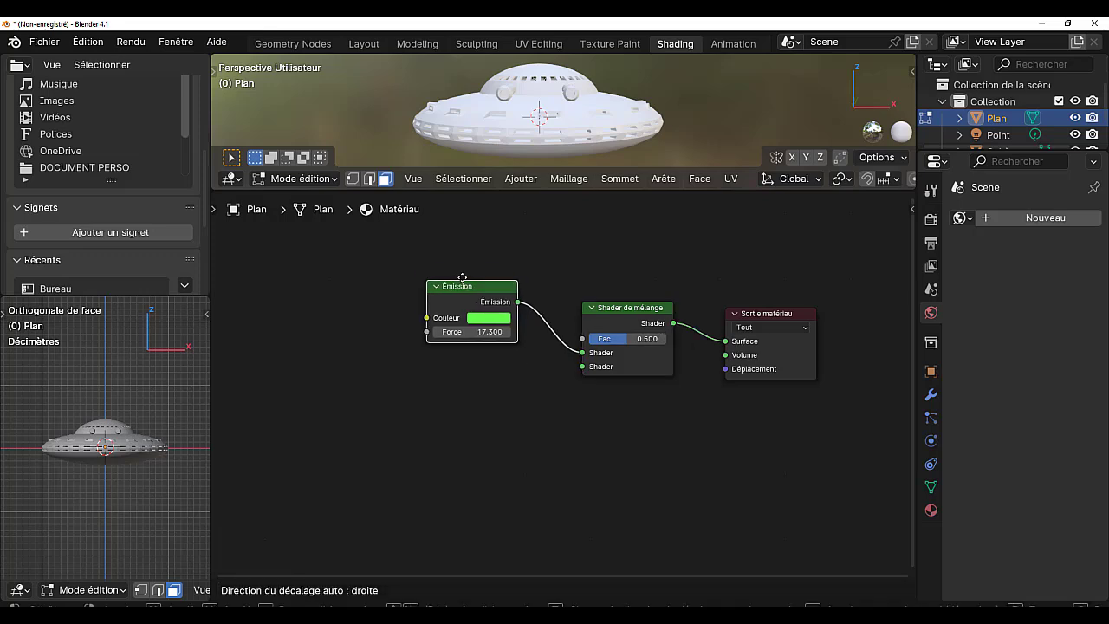
{"action": "middle_click_drag", "start_coordinate": [580, 443], "coordinate": [611, 463]}
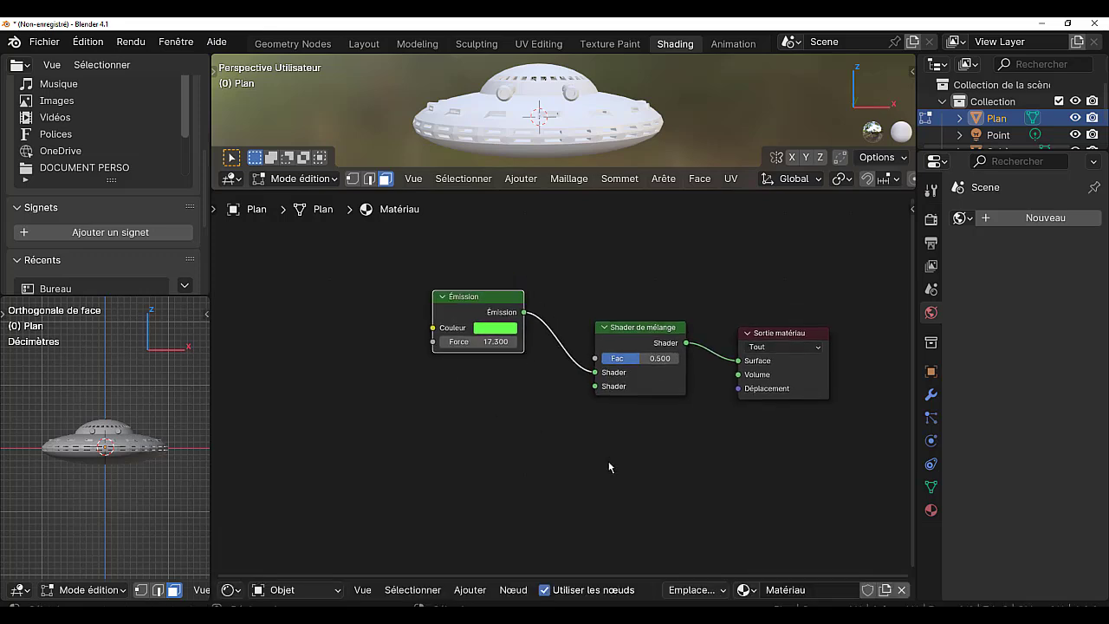
Add a BSDF guidée node and connect it to the mix's second Shader input.
{"action": "left_click", "coordinate": [476, 590]}
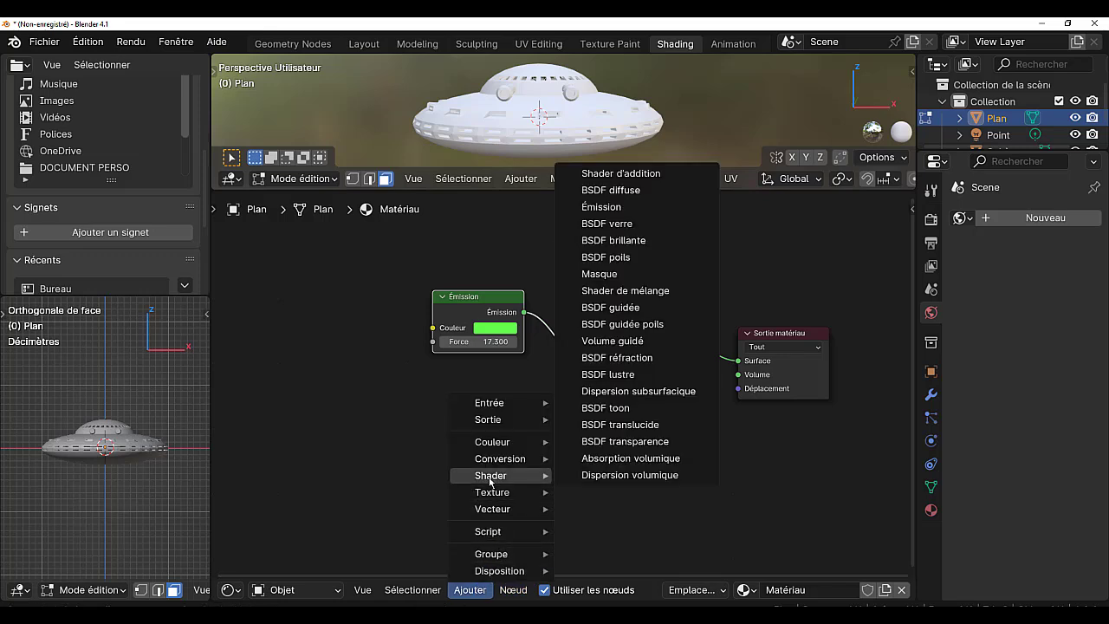
{"action": "left_click", "coordinate": [630, 307]}
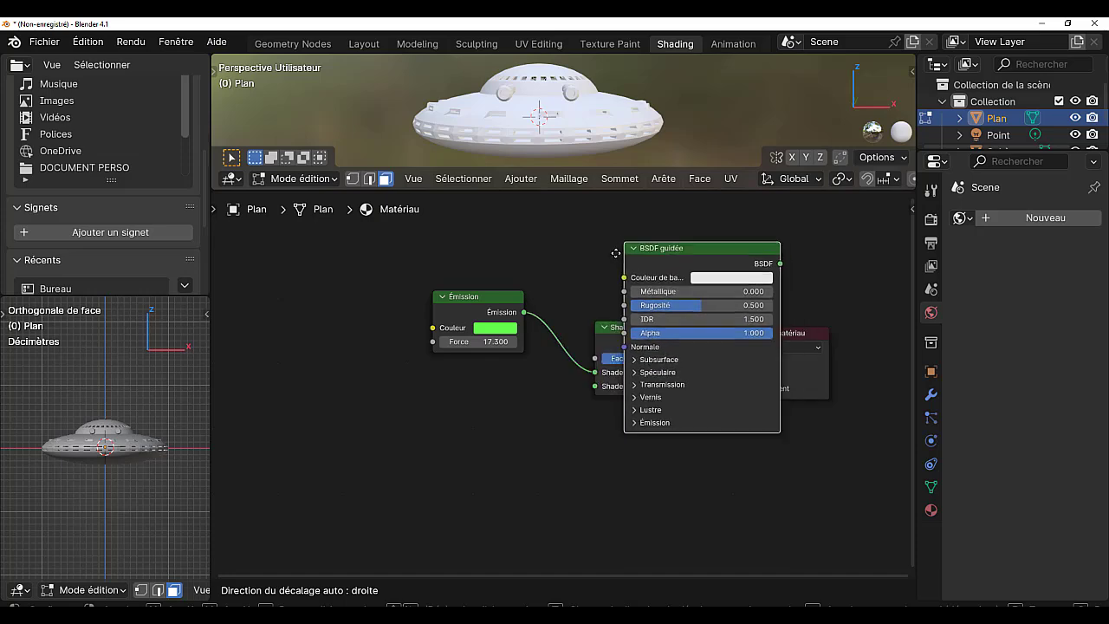
{"action": "left_click", "coordinate": [358, 383]}
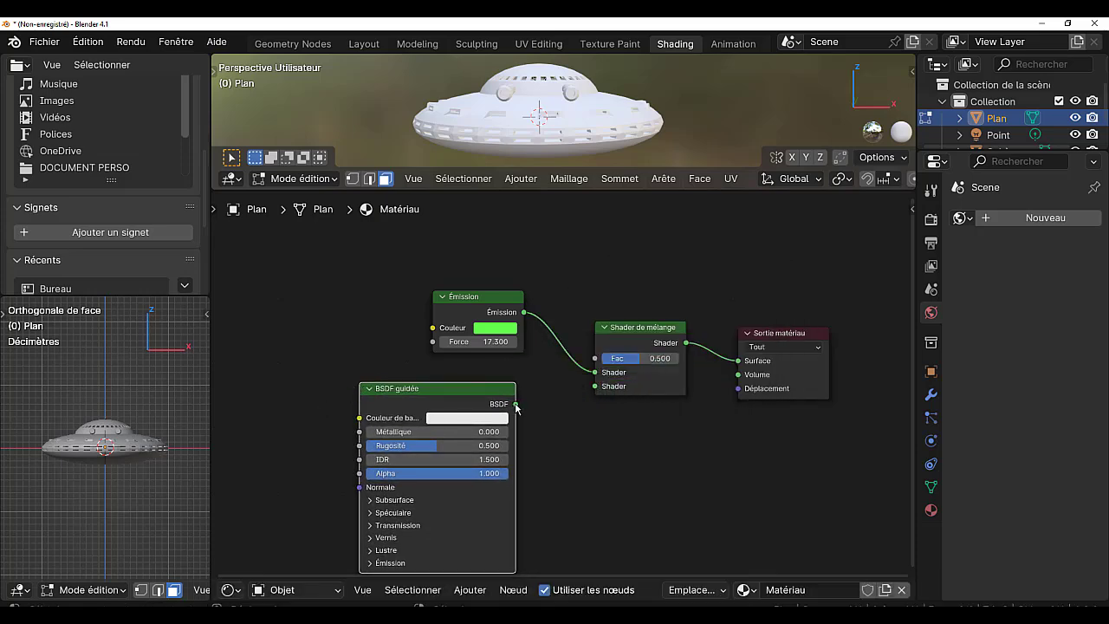
{"action": "left_click_drag", "start_coordinate": [516, 404], "coordinate": [546, 384]}
{"action": "left_click_drag", "start_coordinate": [546, 383], "coordinate": [588, 399]}
Set the small front viewport to Rendered shading and widen it.
{"action": "scroll", "coordinate": [182, 595], "scroll_direction": "down", "scroll_amount": 3}
{"action": "scroll", "coordinate": [183, 593], "scroll_direction": "down", "scroll_amount": 3}
{"action": "scroll", "coordinate": [184, 591], "scroll_direction": "down", "scroll_amount": 3}
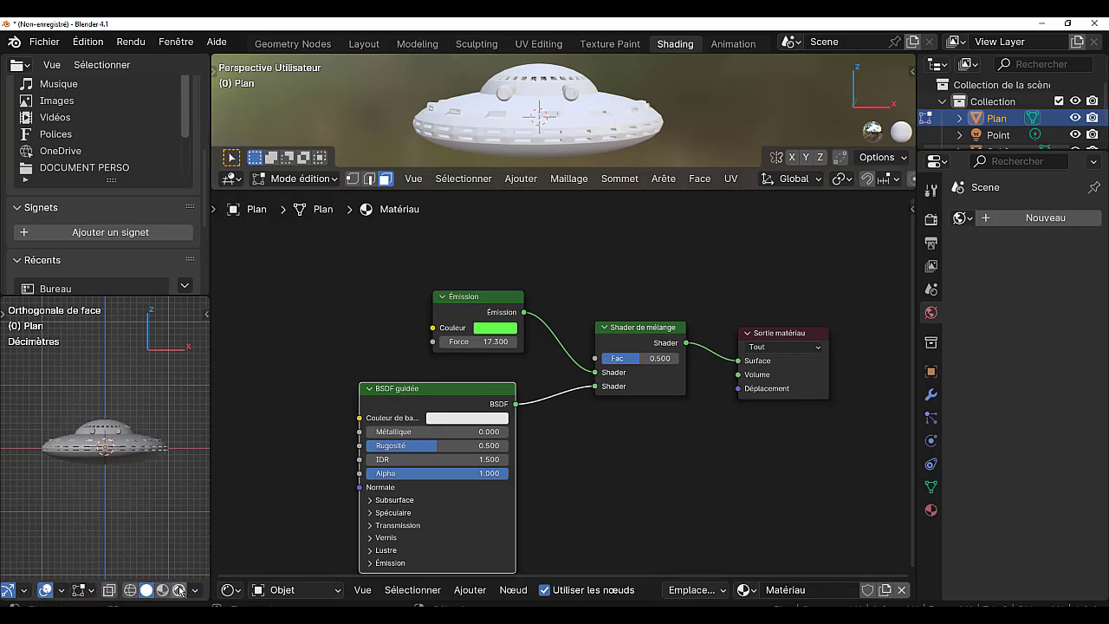
{"action": "left_click", "coordinate": [180, 590]}
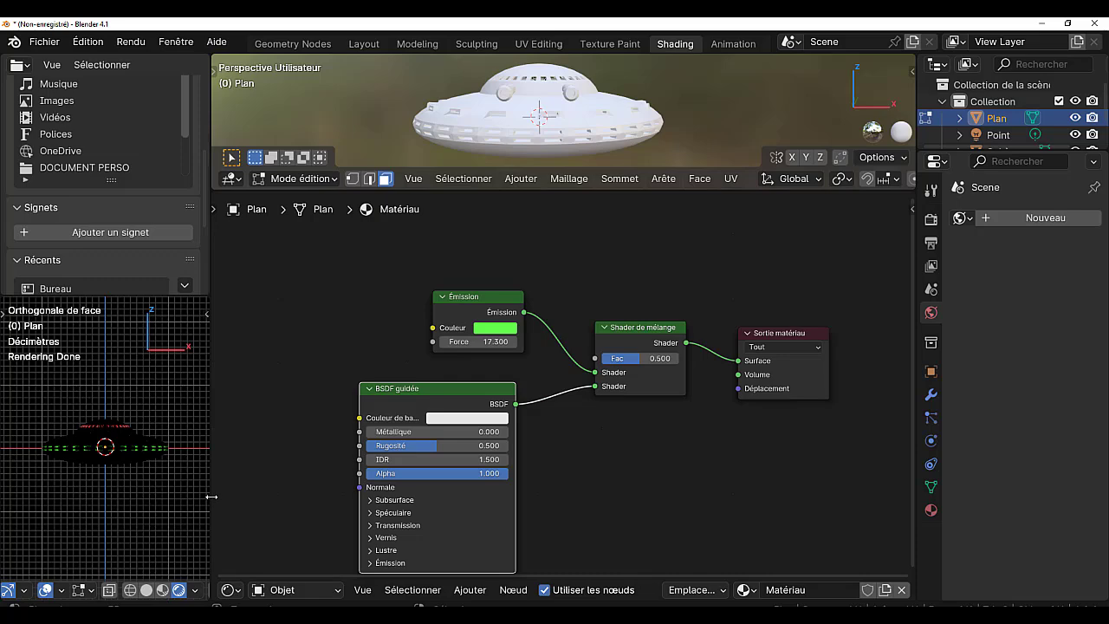
{"action": "left_click_drag", "start_coordinate": [209, 492], "coordinate": [342, 485]}
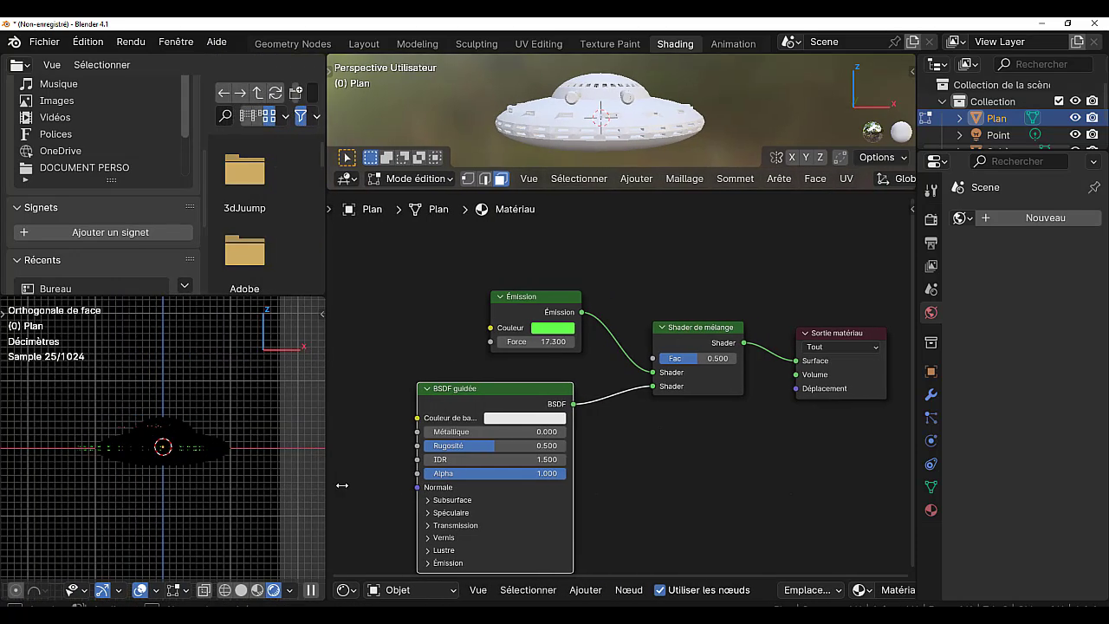
{"action": "scroll", "coordinate": [239, 490], "scroll_direction": "up", "scroll_amount": 2}
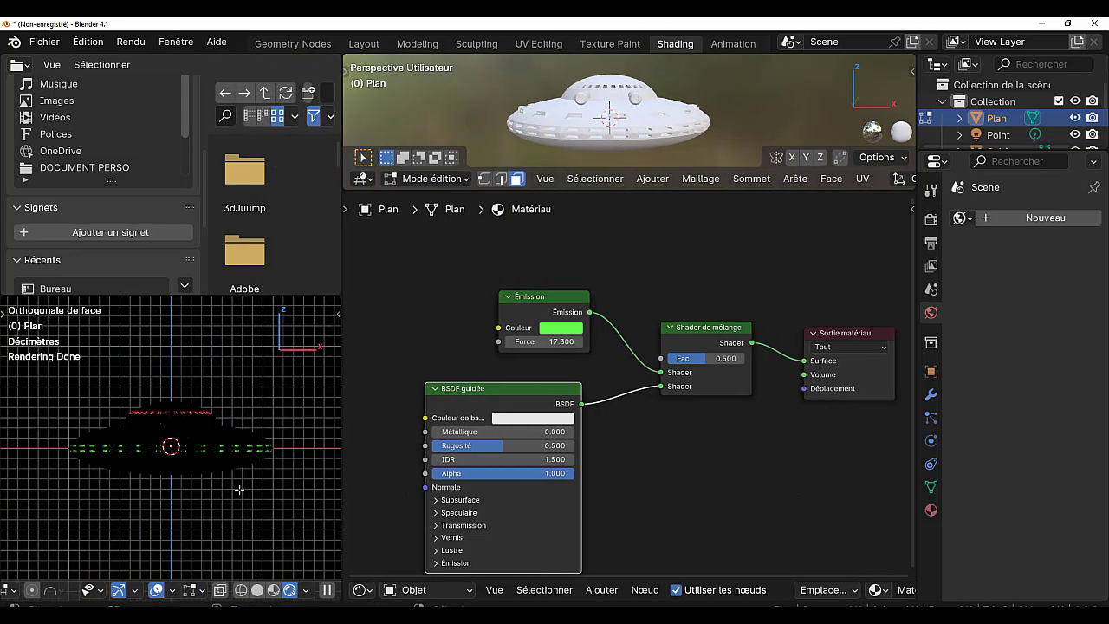
{"action": "scroll", "coordinate": [238, 485], "scroll_direction": "up", "scroll_amount": 1}
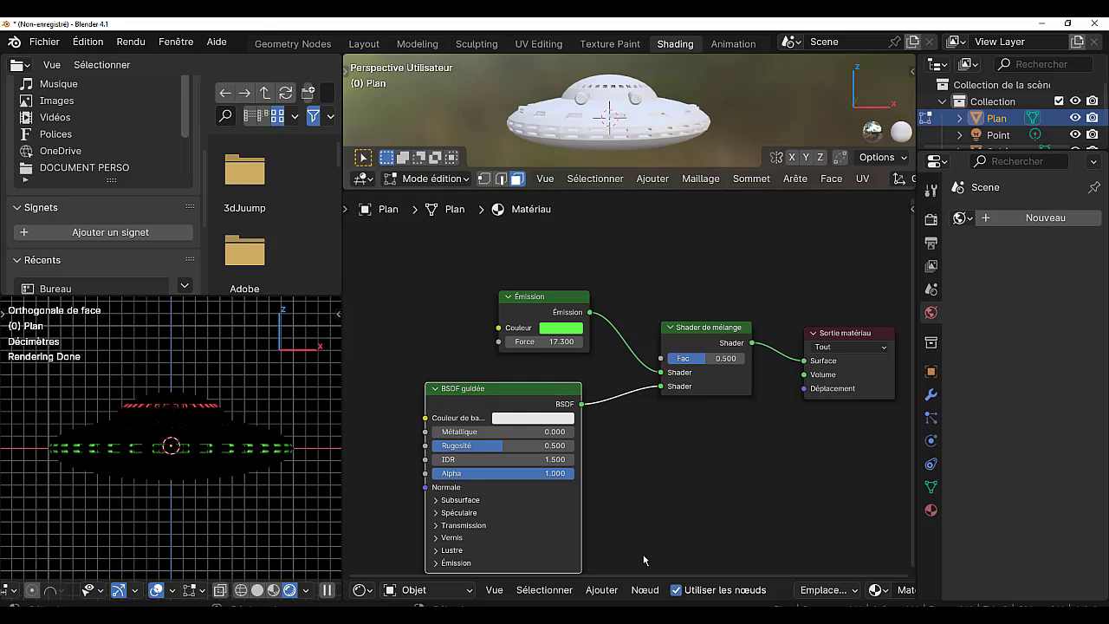
{"action": "left_click", "coordinate": [605, 590]}
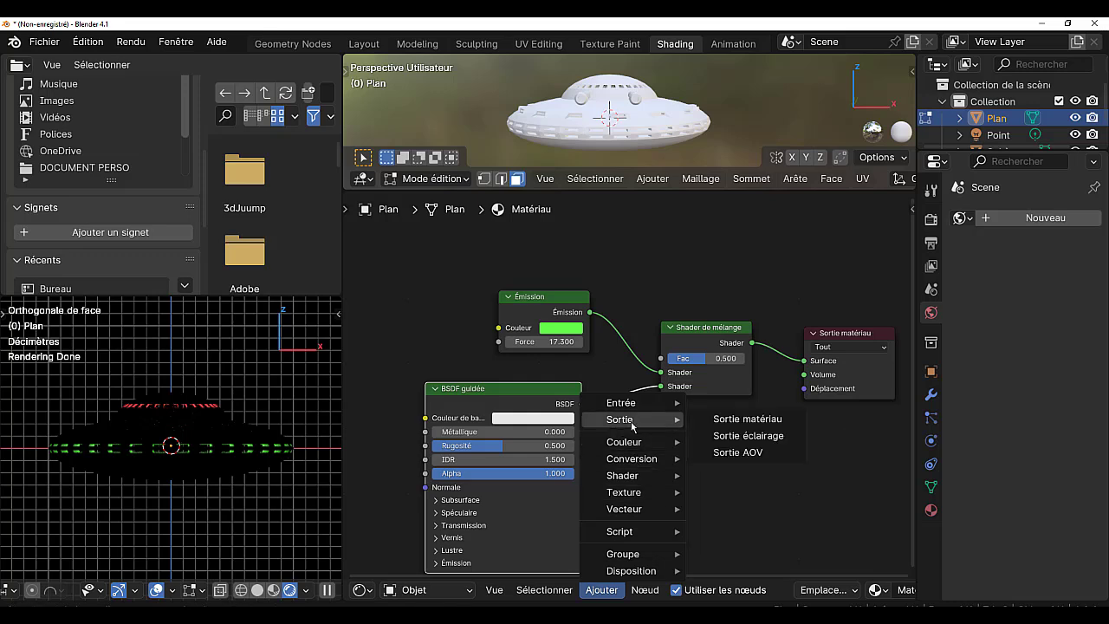
{"action": "mouse_move", "coordinate": [621, 403]}
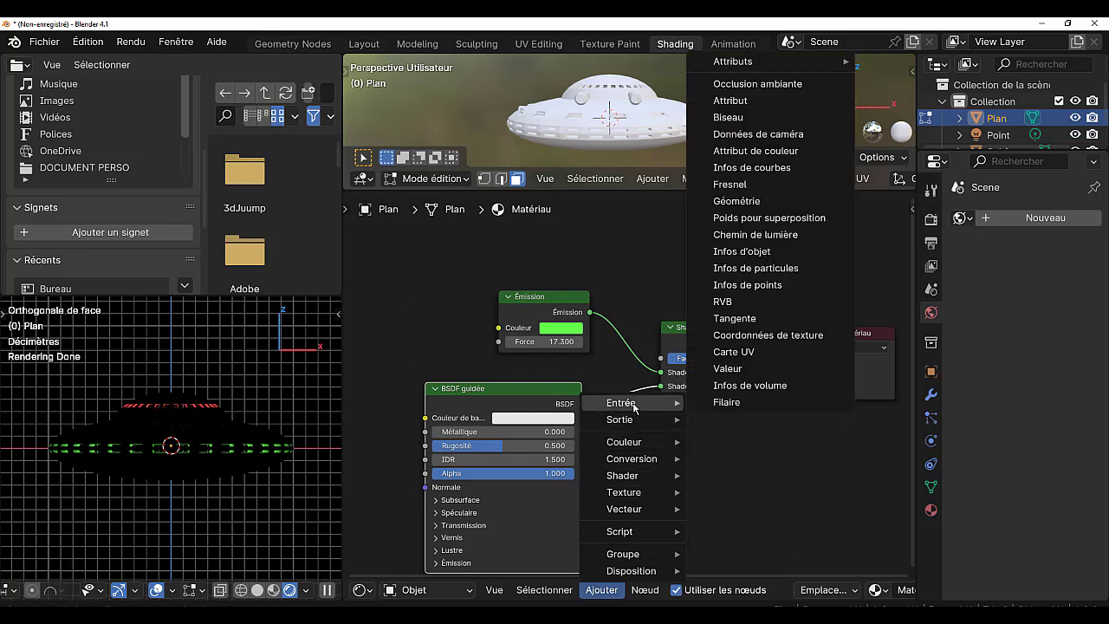
Add a Géométrie node and wire its Face arrière output into the Shader de mélange Fac.
{"action": "left_click", "coordinate": [764, 202]}
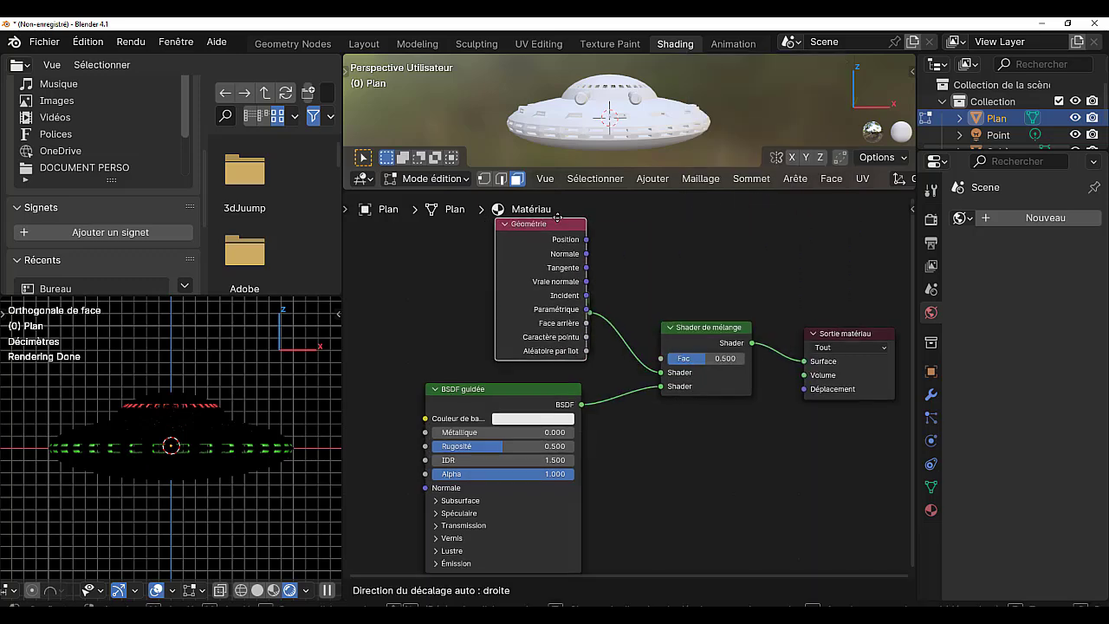
{"action": "left_click", "coordinate": [477, 287]}
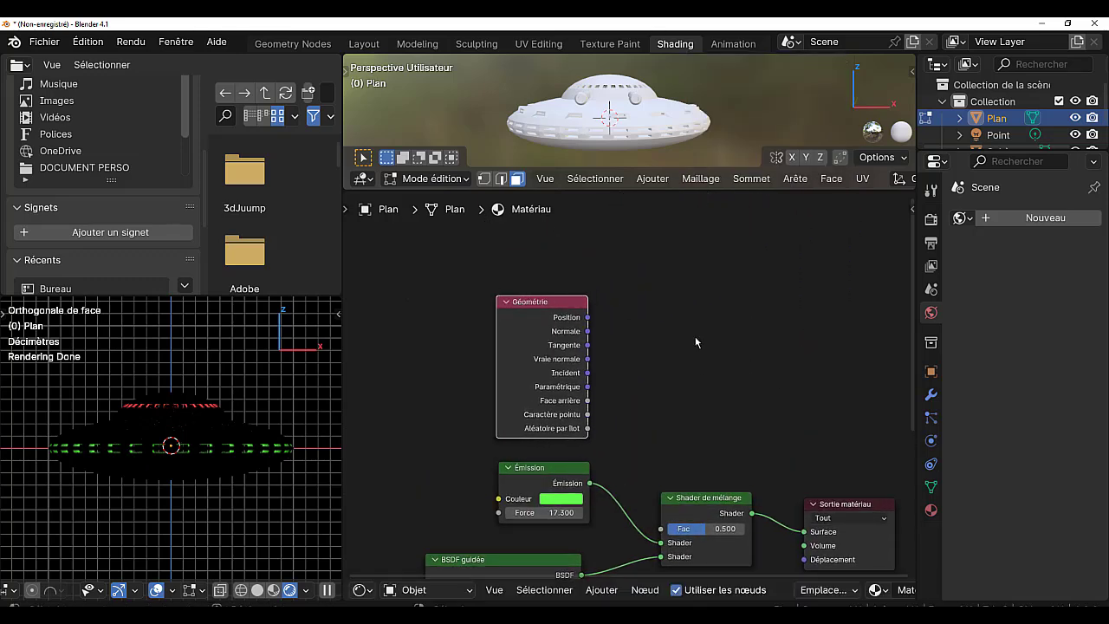
{"action": "scroll", "coordinate": [735, 405], "scroll_direction": "down", "scroll_amount": 3}
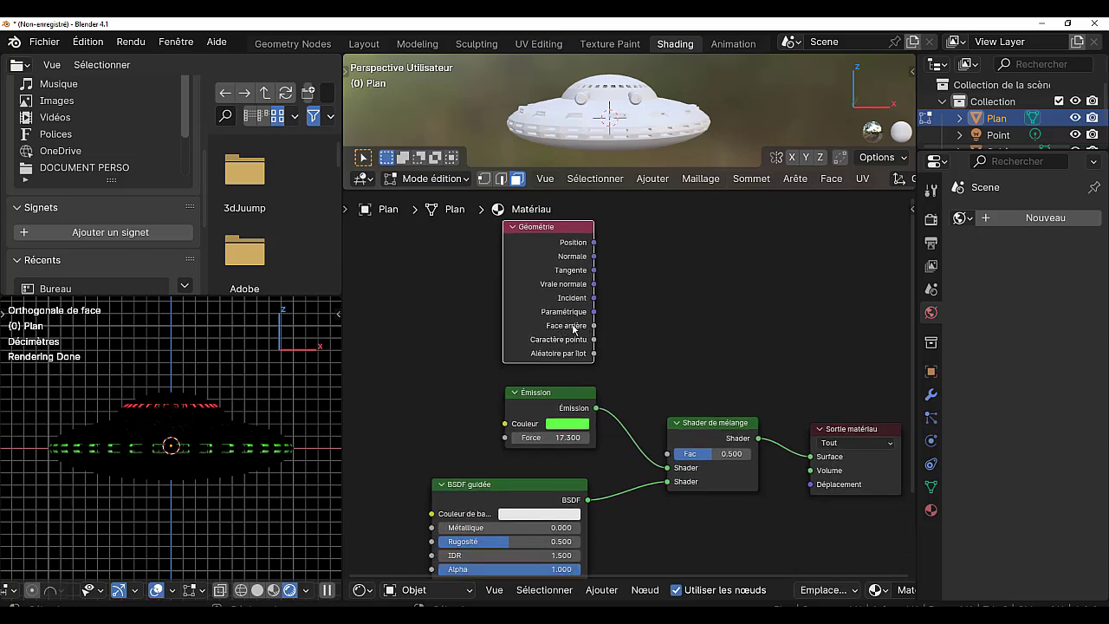
{"action": "left_click_drag", "start_coordinate": [594, 326], "coordinate": [671, 450]}
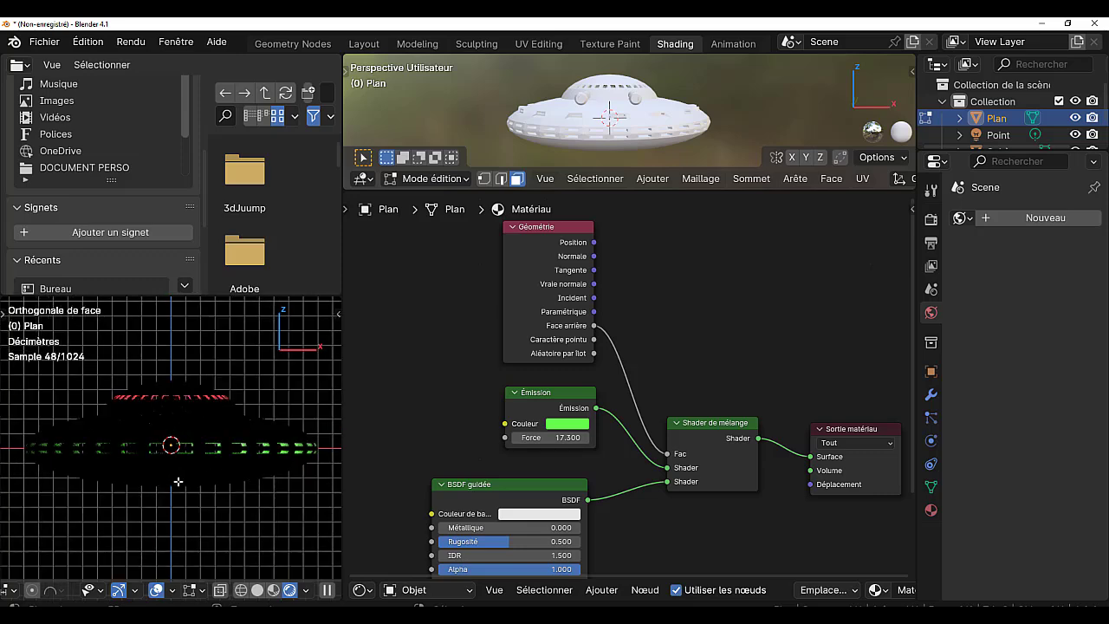
{"action": "mouse_move", "coordinate": [205, 434]}
{"action": "middle_mouse_down"}
{"action": "mouse_move", "coordinate": [307, 432]}
{"action": "mouse_move", "coordinate": [112, 424]}
{"action": "mouse_move", "coordinate": [335, 431]}
{"action": "mouse_move", "coordinate": [274, 429]}
{"action": "middle_mouse_up"}
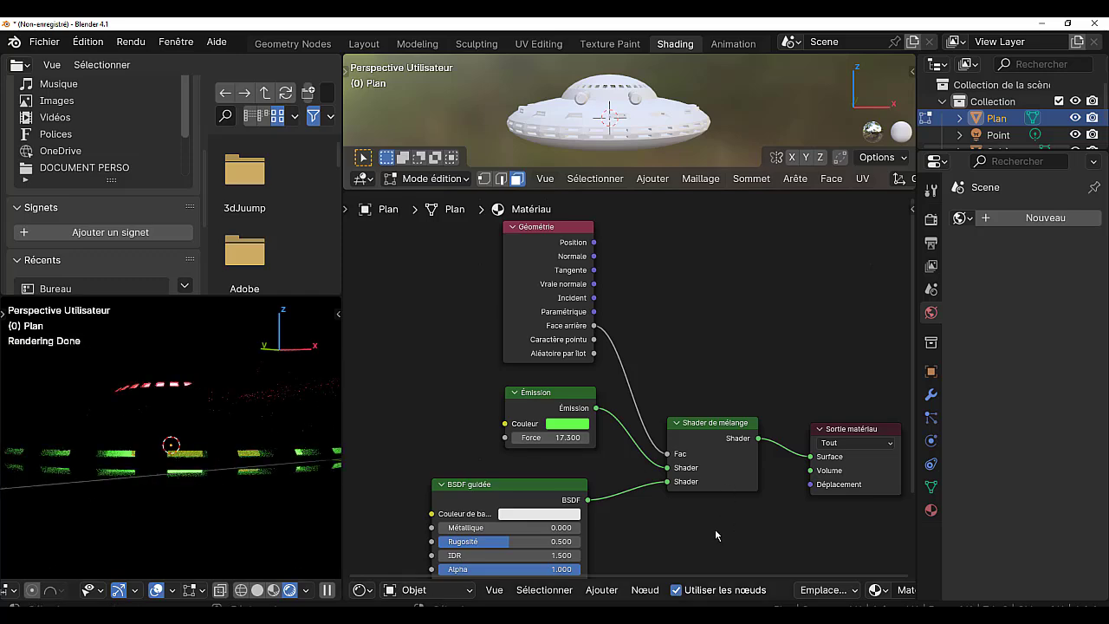
{"action": "scroll", "coordinate": [714, 529], "scroll_direction": "down", "scroll_amount": 1}
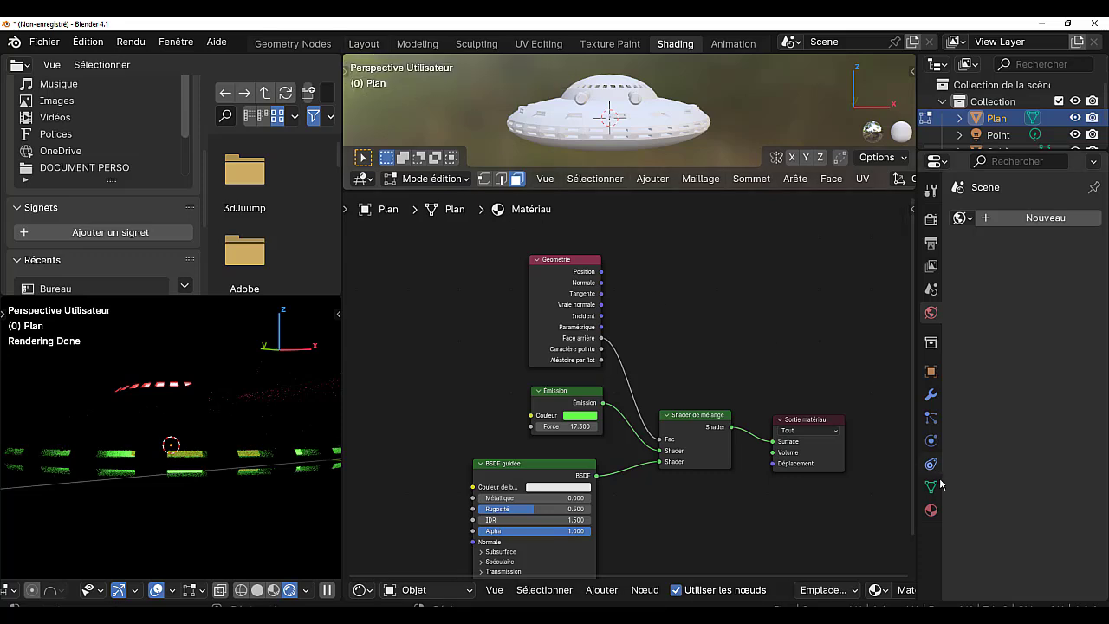
In the window material, set the BSDF guidée base colour Valeur to 0 and Rugosité to 0.
{"action": "left_click", "coordinate": [932, 509]}
{"action": "scroll", "coordinate": [966, 471], "scroll_direction": "down", "scroll_amount": 2}
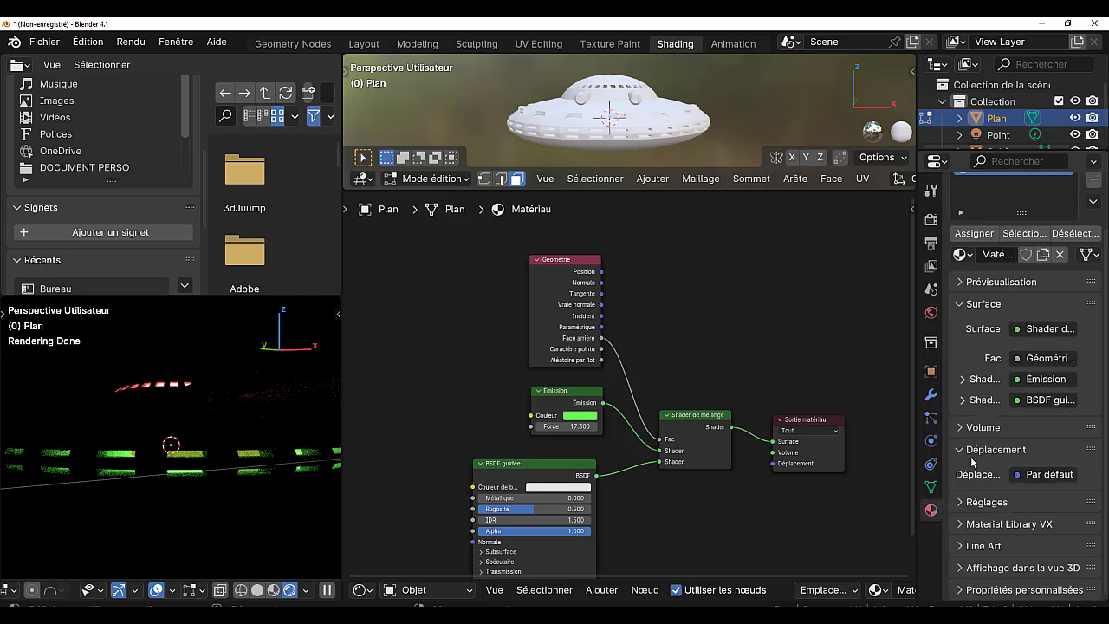
{"action": "left_click_drag", "start_coordinate": [911, 366], "coordinate": [839, 355]}
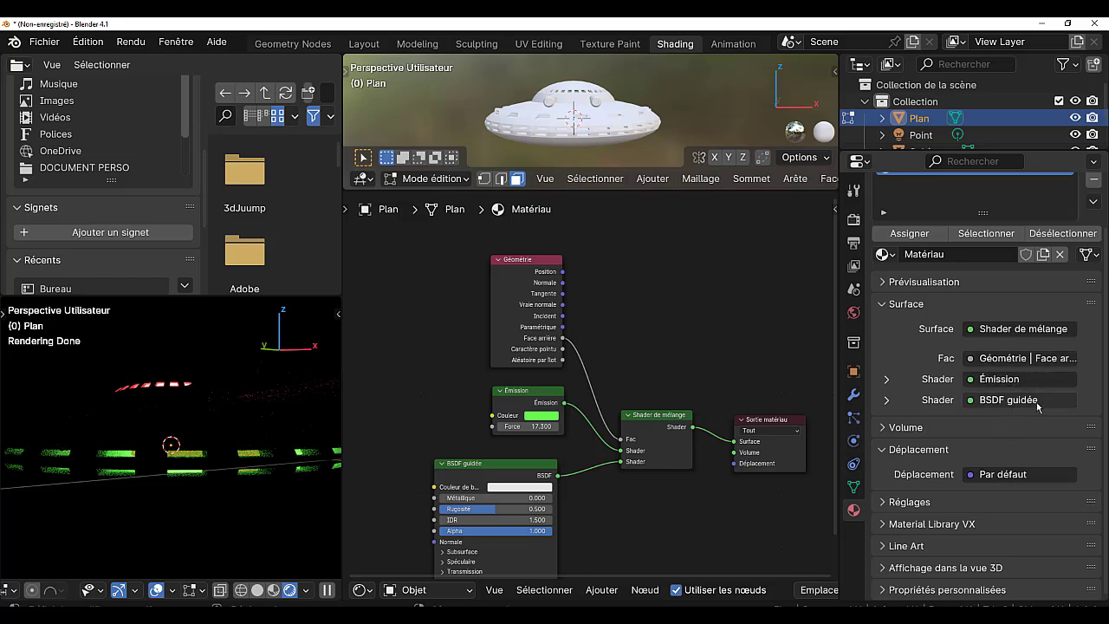
{"action": "left_click", "coordinate": [886, 400]}
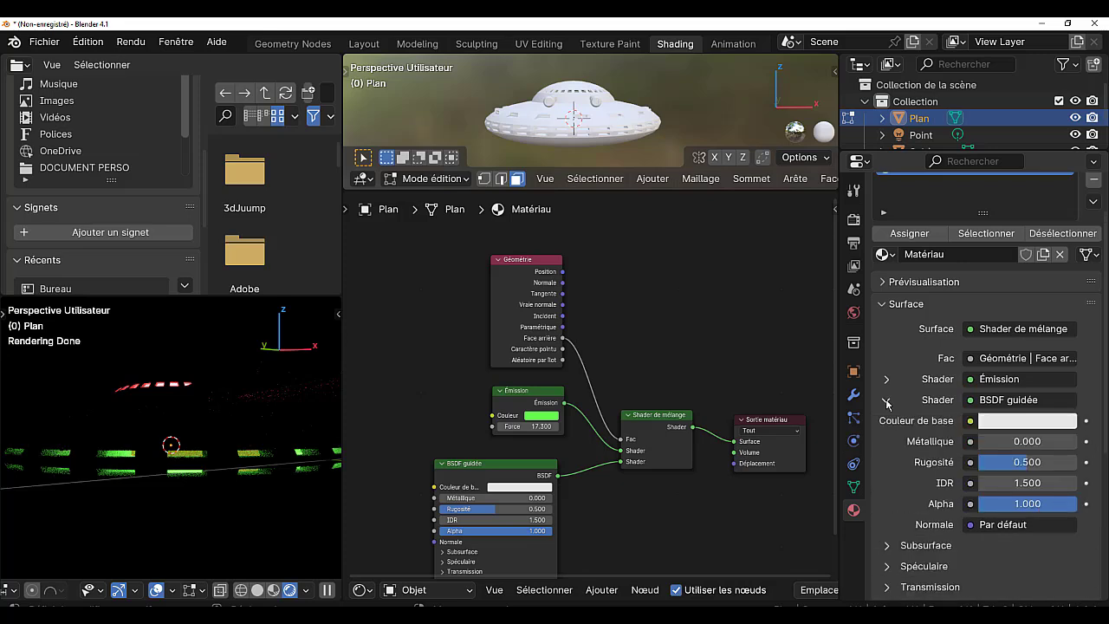
{"action": "left_click", "coordinate": [1022, 423]}
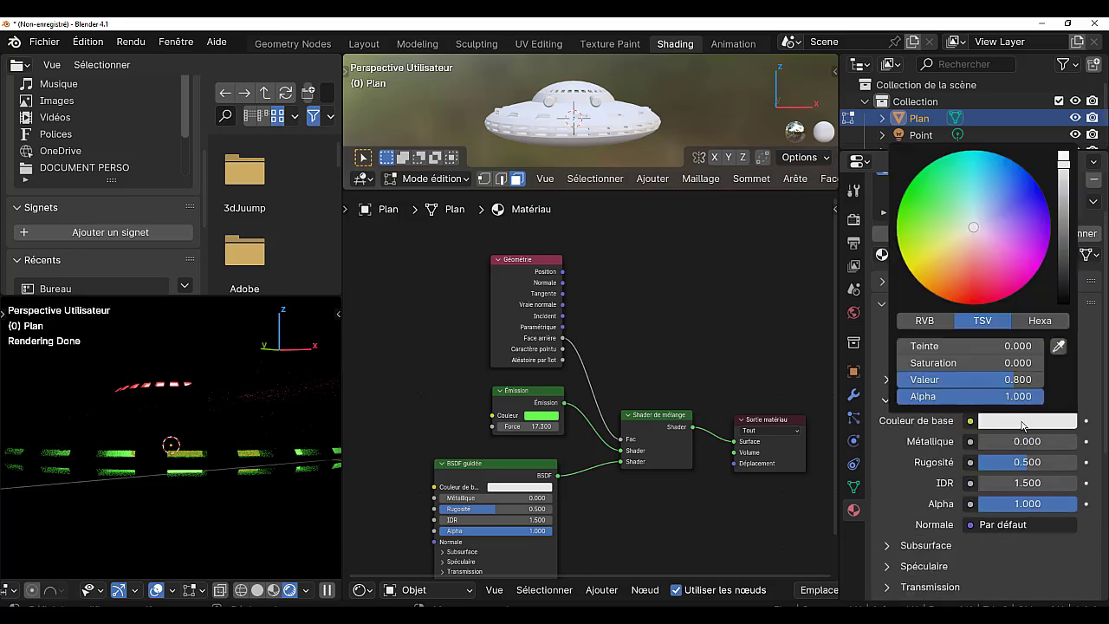
{"action": "left_click_drag", "start_coordinate": [1062, 167], "coordinate": [1064, 305]}
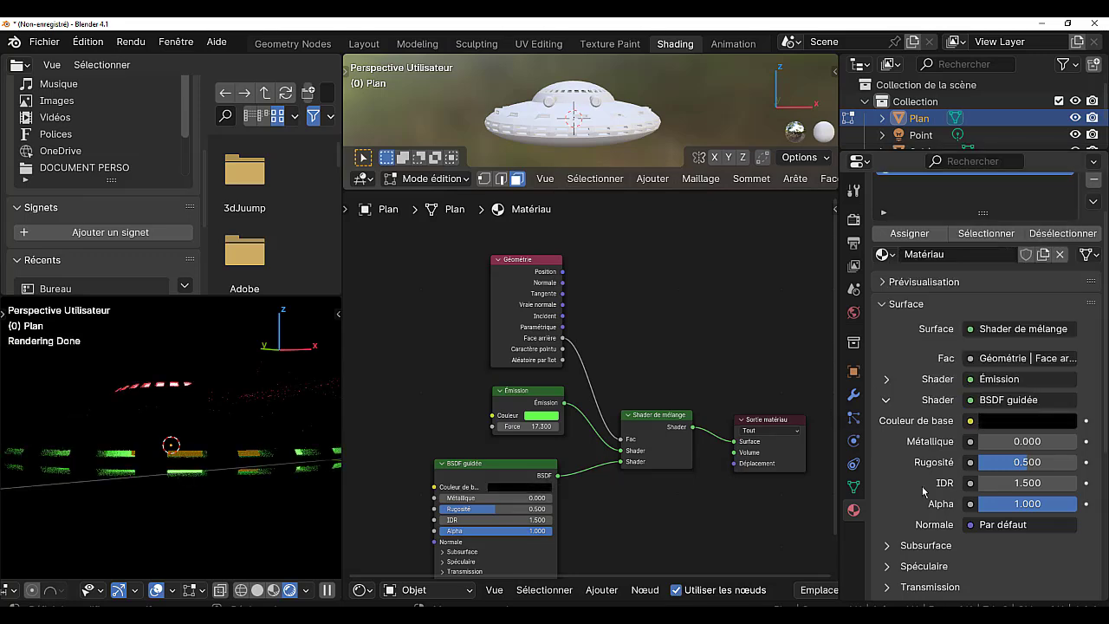
{"action": "mouse_move", "coordinate": [1023, 462]}
{"action": "left_mouse_down"}
{"action": "mouse_move", "coordinate": [1075, 462]}
{"action": "mouse_move", "coordinate": [892, 467]}
{"action": "left_mouse_up"}
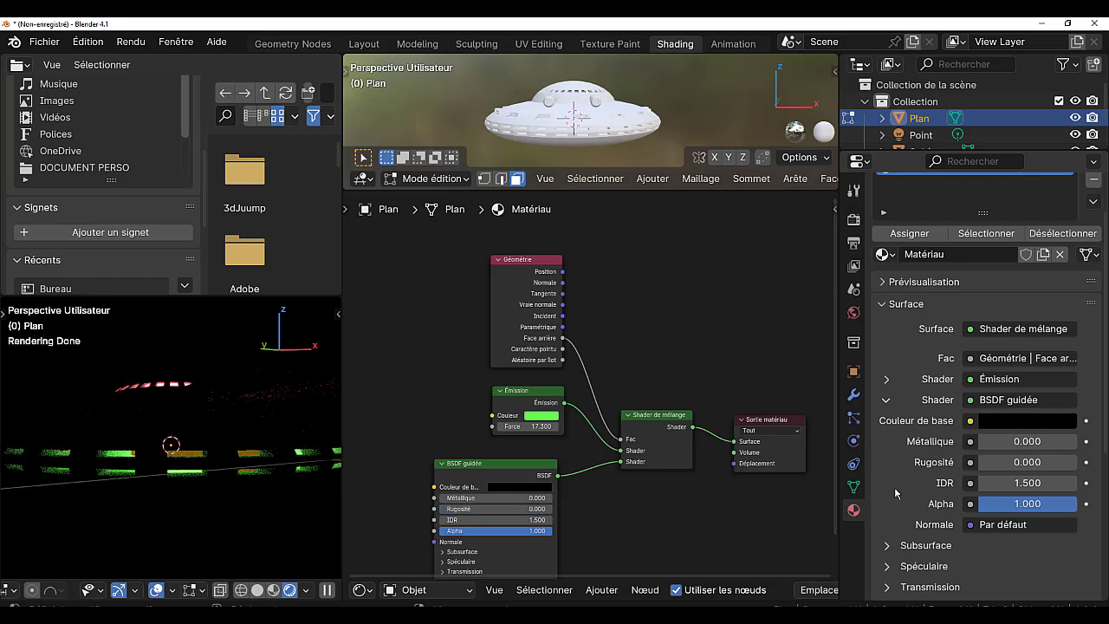
{"action": "scroll", "coordinate": [893, 485], "scroll_direction": "down", "scroll_amount": 3}
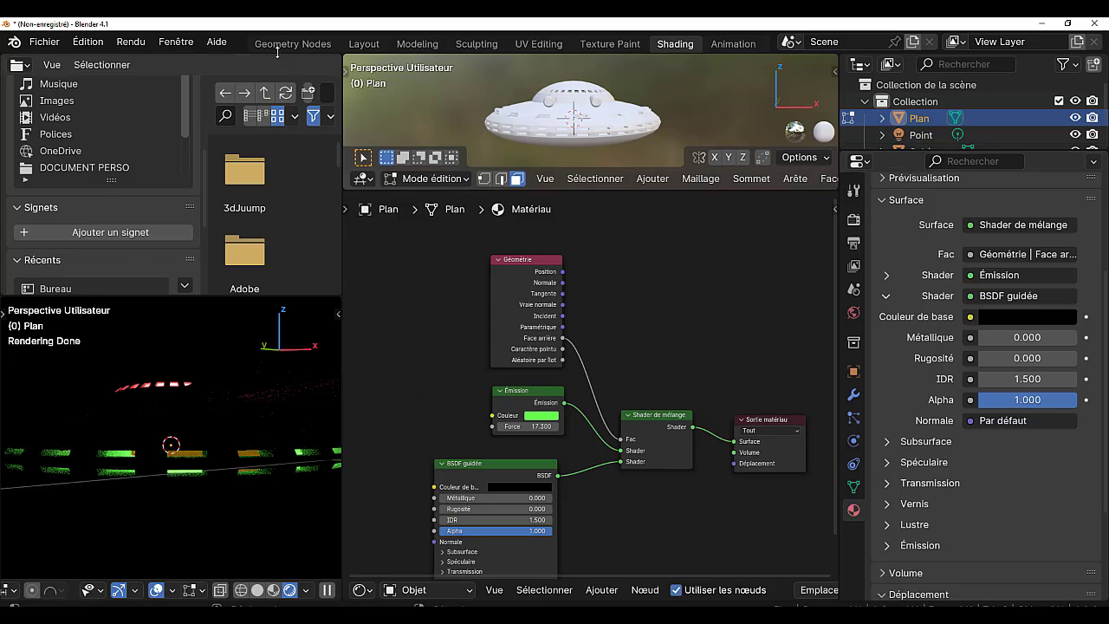
Switch to the Layout workspace and enlarge the outliner to list more objects.
{"action": "left_click", "coordinate": [362, 43]}
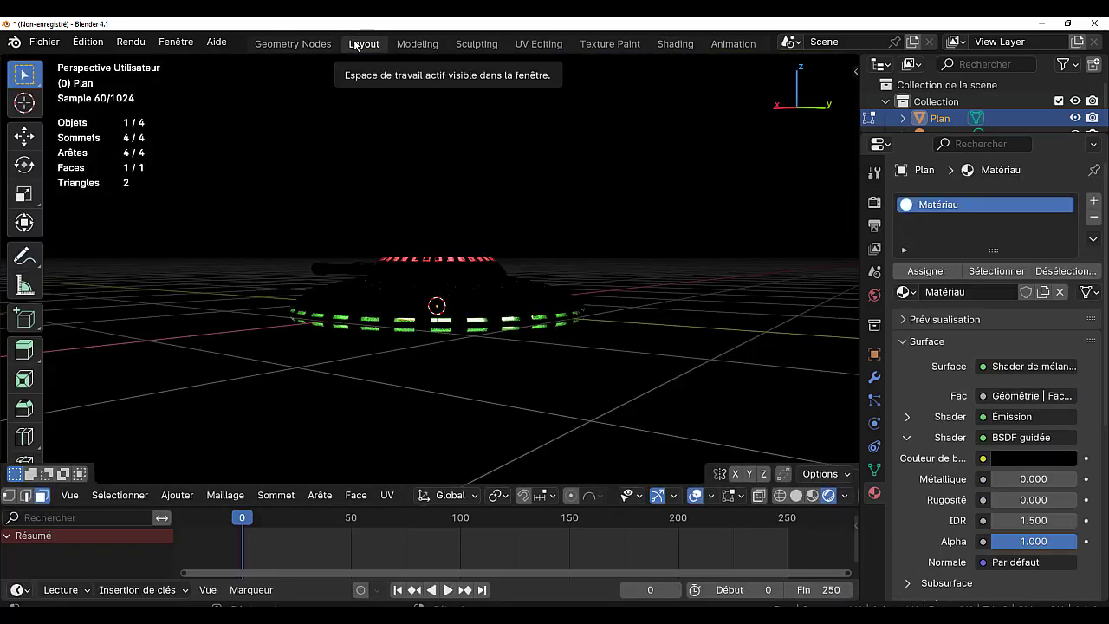
{"action": "mouse_move", "coordinate": [488, 344]}
{"action": "middle_mouse_down"}
{"action": "mouse_move", "coordinate": [638, 358]}
{"action": "mouse_move", "coordinate": [720, 277]}
{"action": "mouse_move", "coordinate": [695, 339]}
{"action": "mouse_move", "coordinate": [473, 361]}
{"action": "middle_mouse_up"}
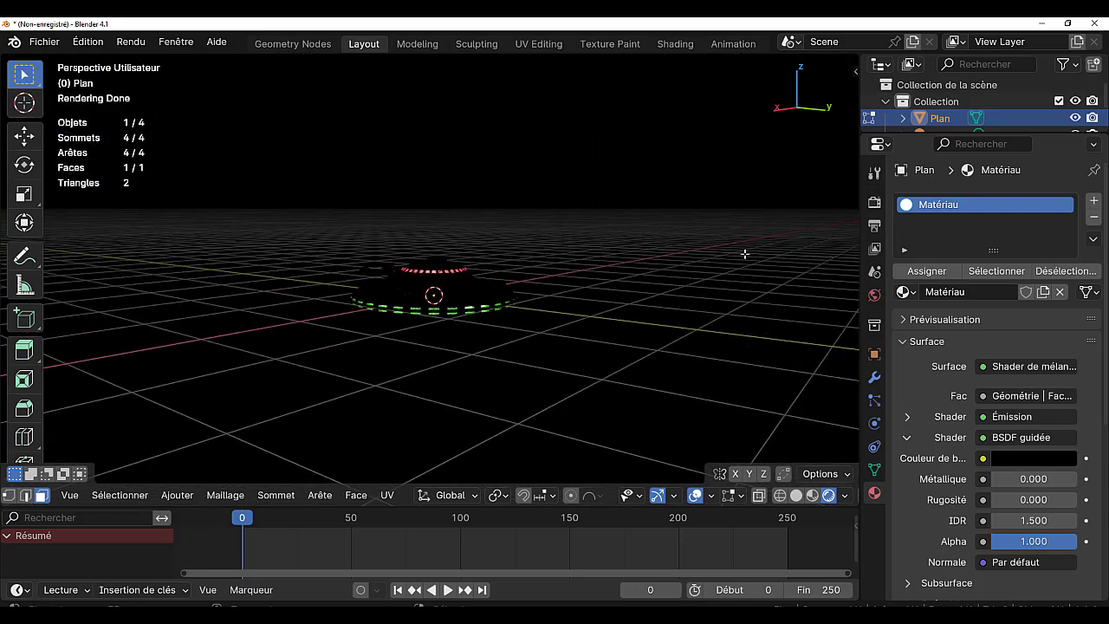
{"action": "left_click_drag", "start_coordinate": [929, 133], "coordinate": [927, 233]}
{"action": "scroll", "coordinate": [465, 401], "scroll_direction": "up", "scroll_amount": 2}
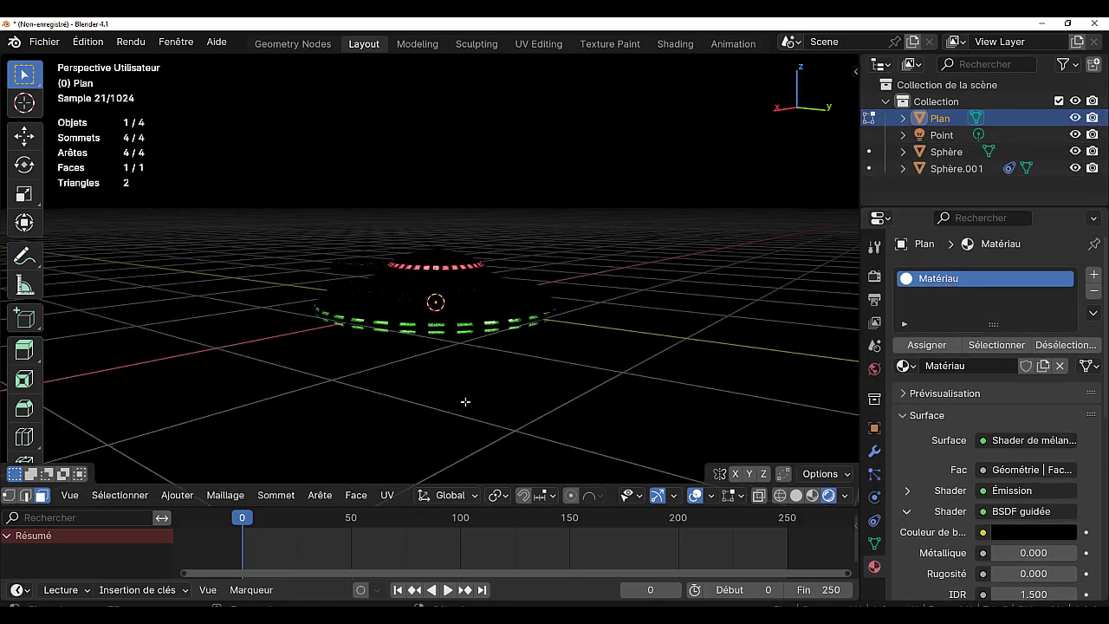
Rotate the window plane about the global Z axis.
{"action": "key", "text": "r"}
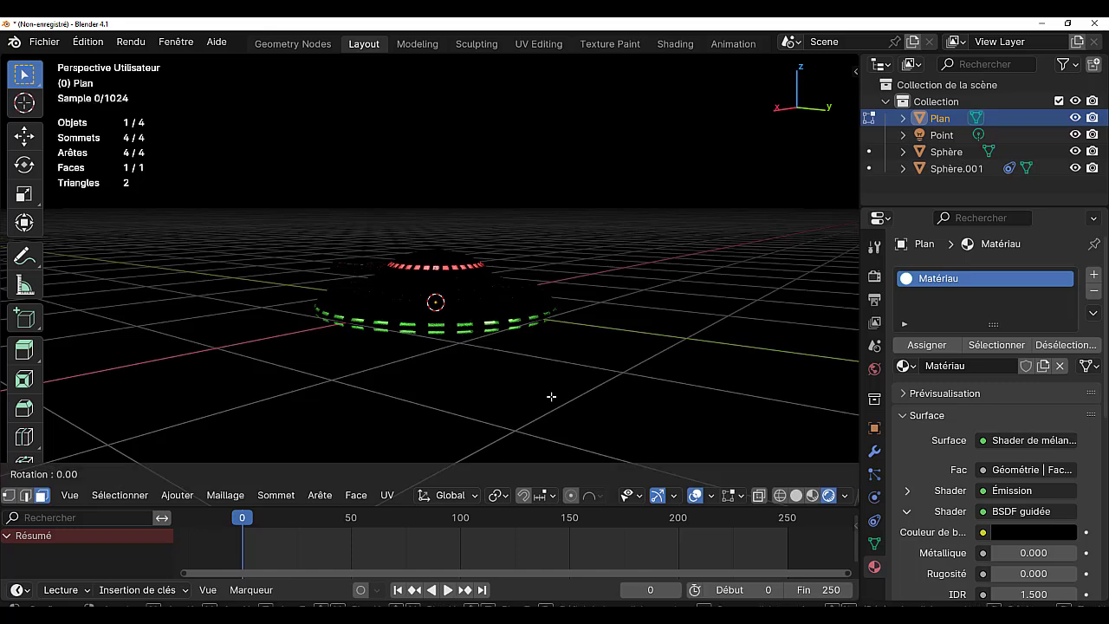
{"action": "key", "text": "z"}
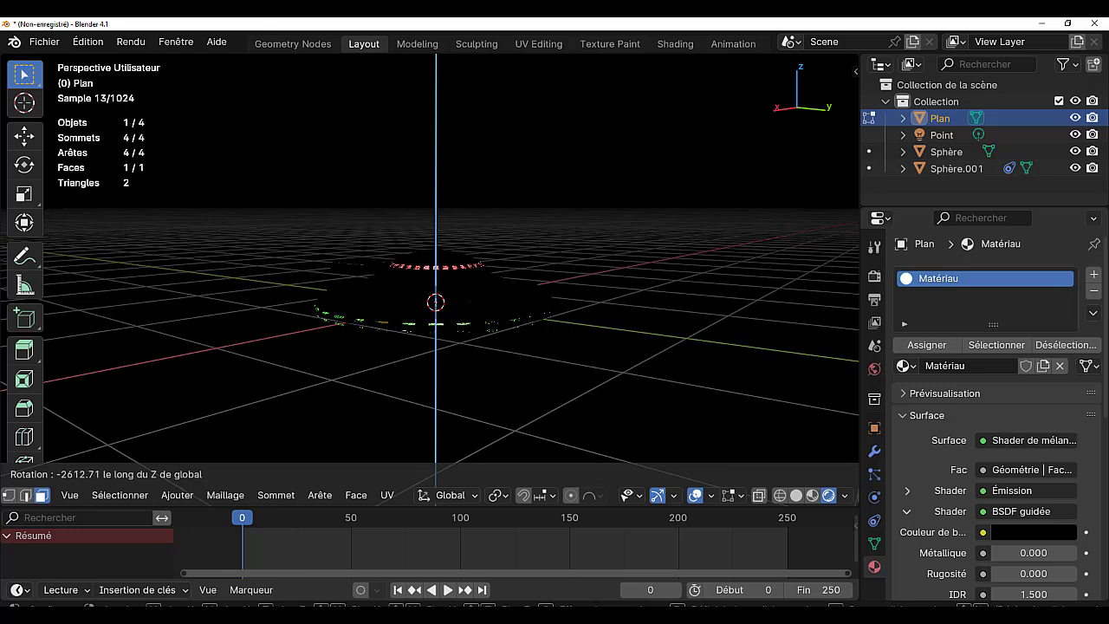
{"action": "left_click", "coordinate": [478, 413]}
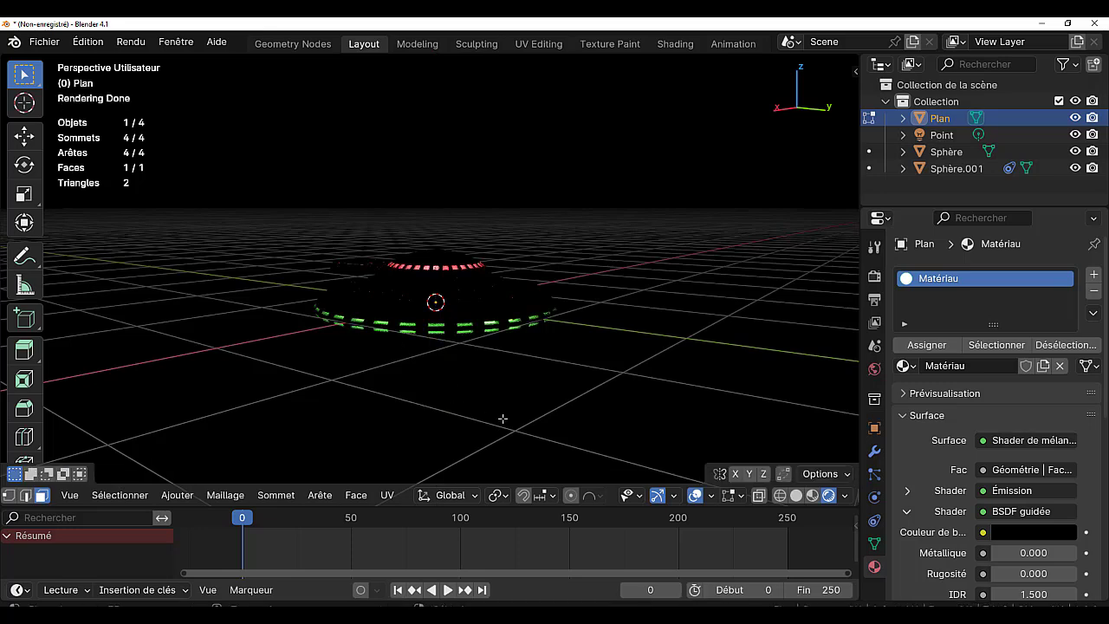
Switch to solid shading and frame the saucer in front orthographic view.
{"action": "left_click", "coordinate": [797, 496]}
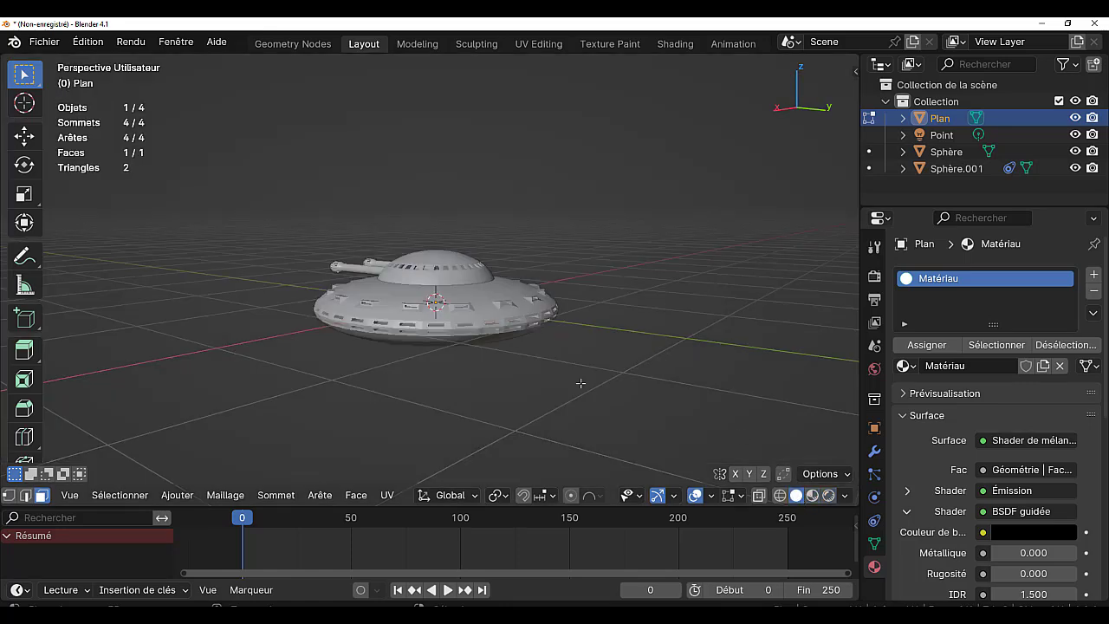
{"action": "middle_click_drag", "start_coordinate": [620, 358], "coordinate": [755, 363]}
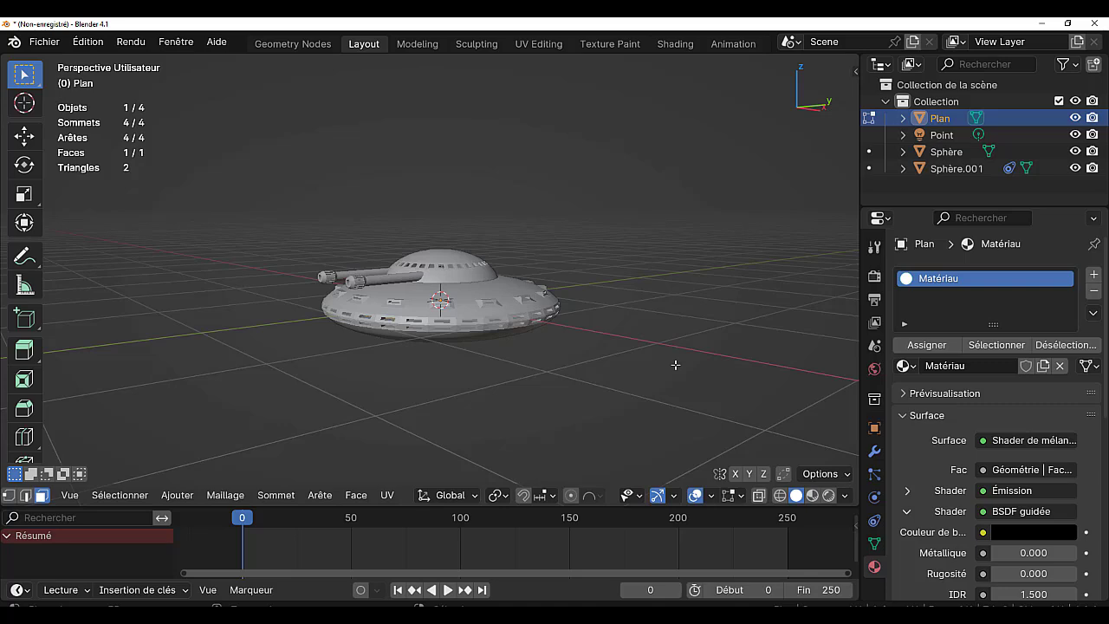
{"action": "key", "text": "KP_1"}
{"action": "middle_click_drag", "start_coordinate": [595, 303], "coordinate": [606, 338], "text": "shift"}
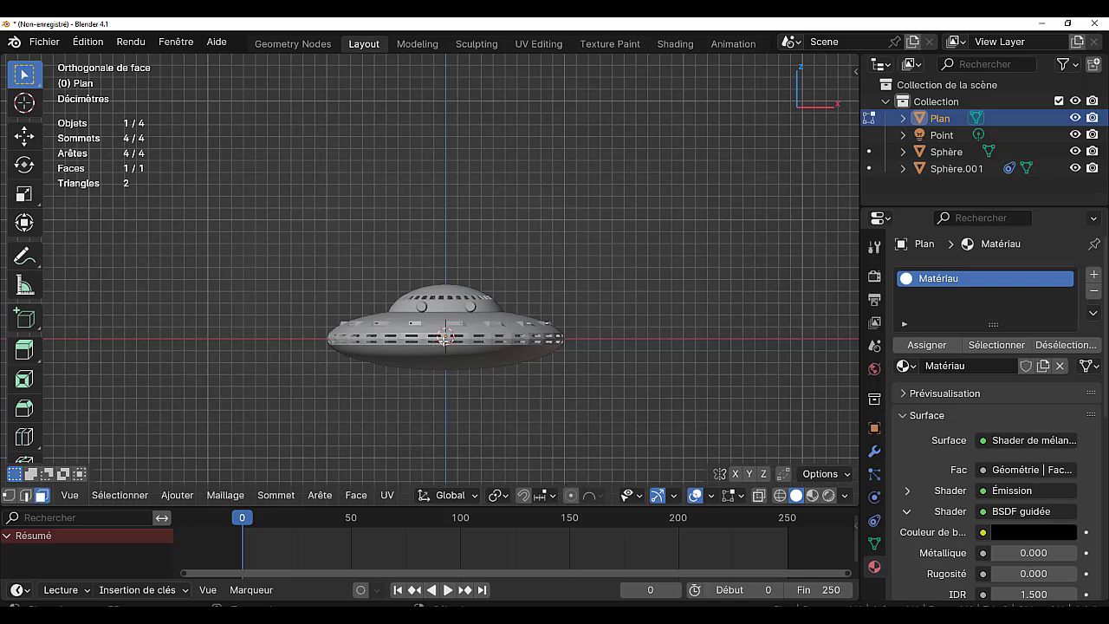
{"action": "scroll", "coordinate": [447, 341], "scroll_direction": "up", "scroll_amount": 1}
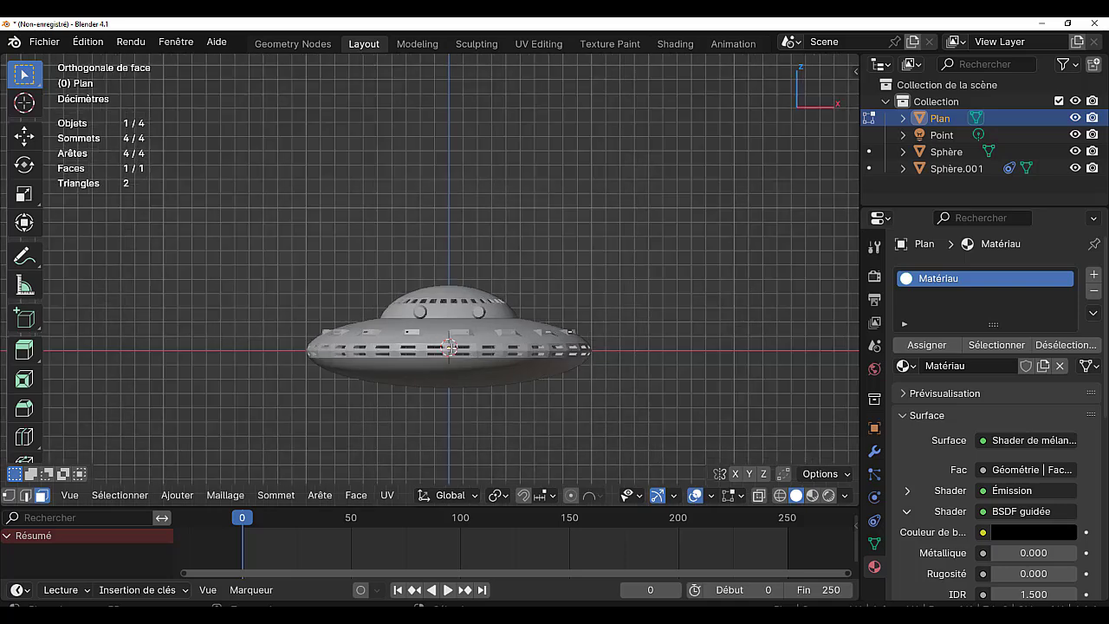
{"action": "middle_click_drag", "start_coordinate": [719, 332], "coordinate": [707, 359]}
{"action": "key", "text": "KP_1"}
Leave Edit Mode for Object Mode and bring up the Ajouter menu.
{"action": "left_click", "coordinate": [226, 494]}
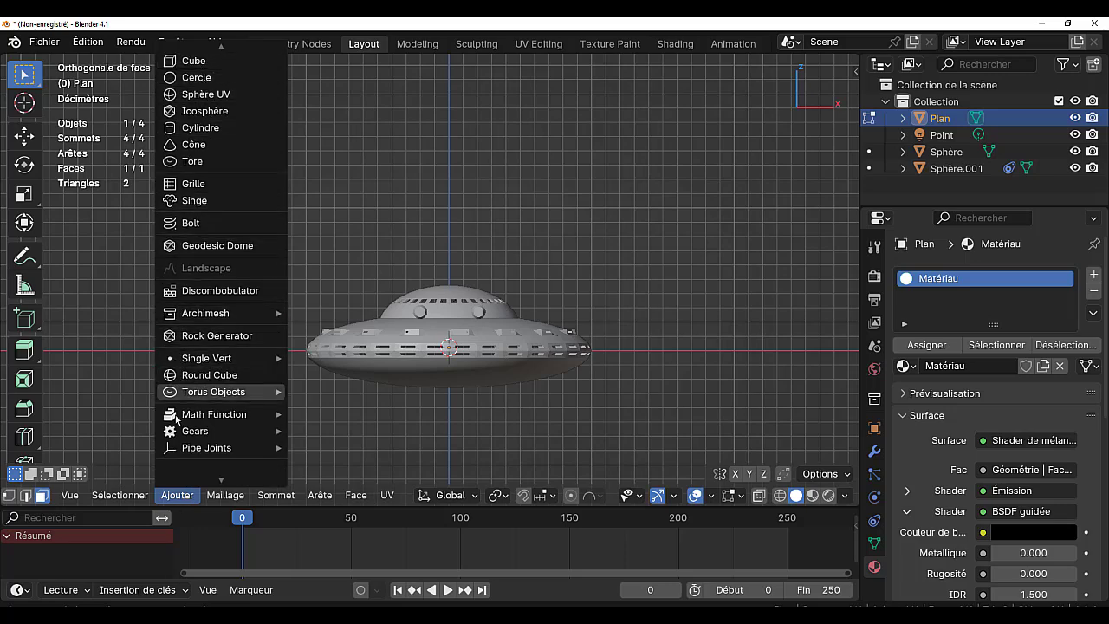
{"action": "key", "text": "Tab"}
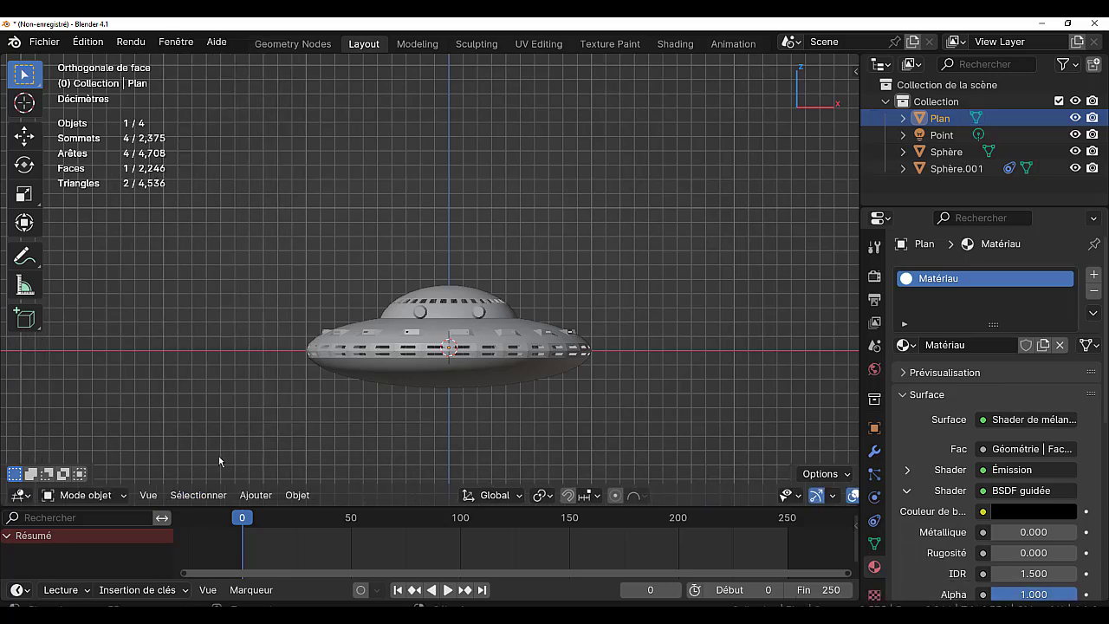
{"action": "left_click", "coordinate": [193, 495]}
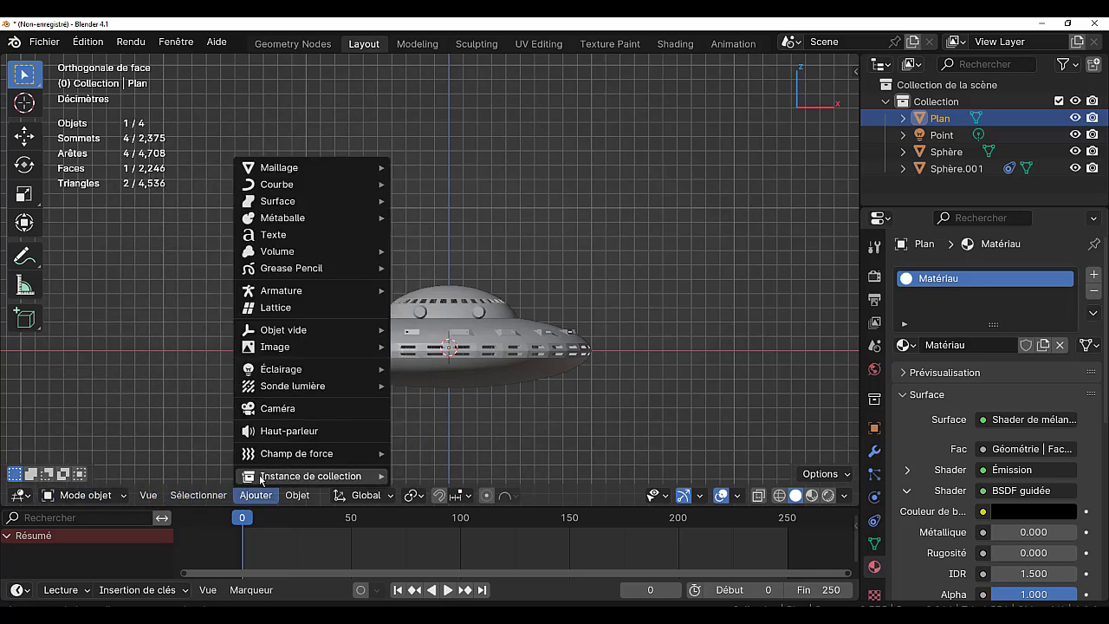
{"action": "mouse_move", "coordinate": [281, 369]}
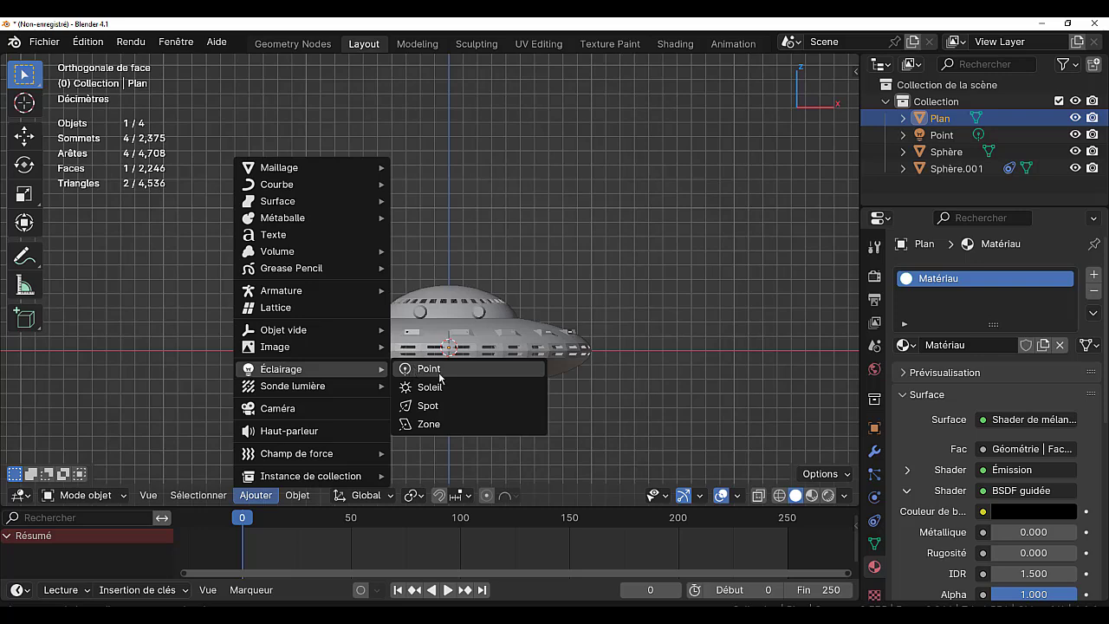
Add a point light and lift it along Z to sit above the saucer.
{"action": "left_click", "coordinate": [439, 374]}
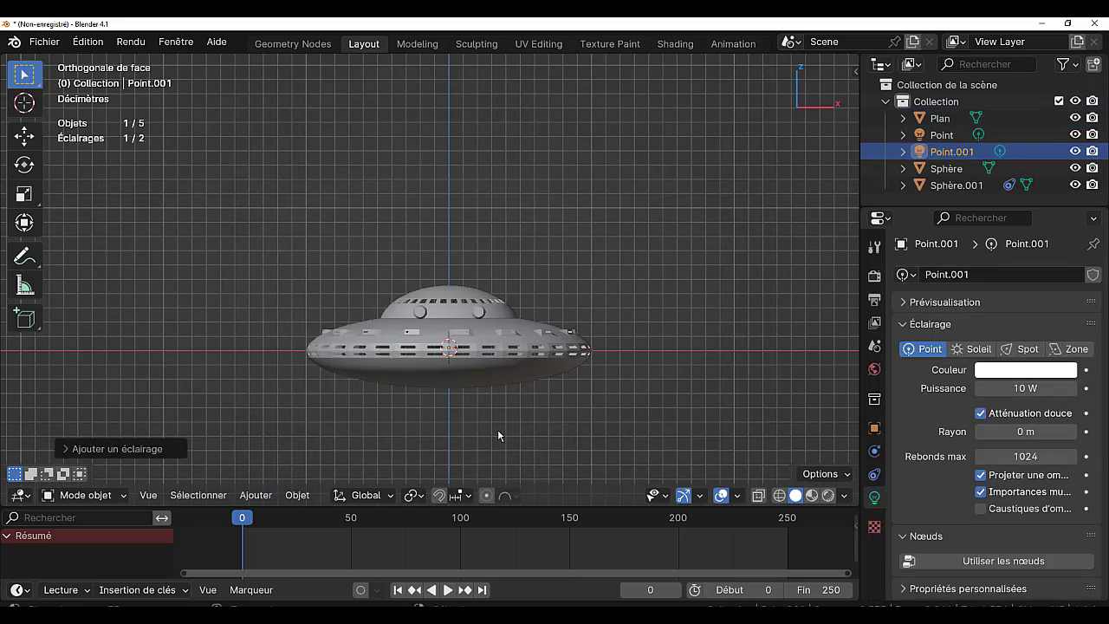
{"action": "key", "text": "g"}
{"action": "key", "text": "z"}
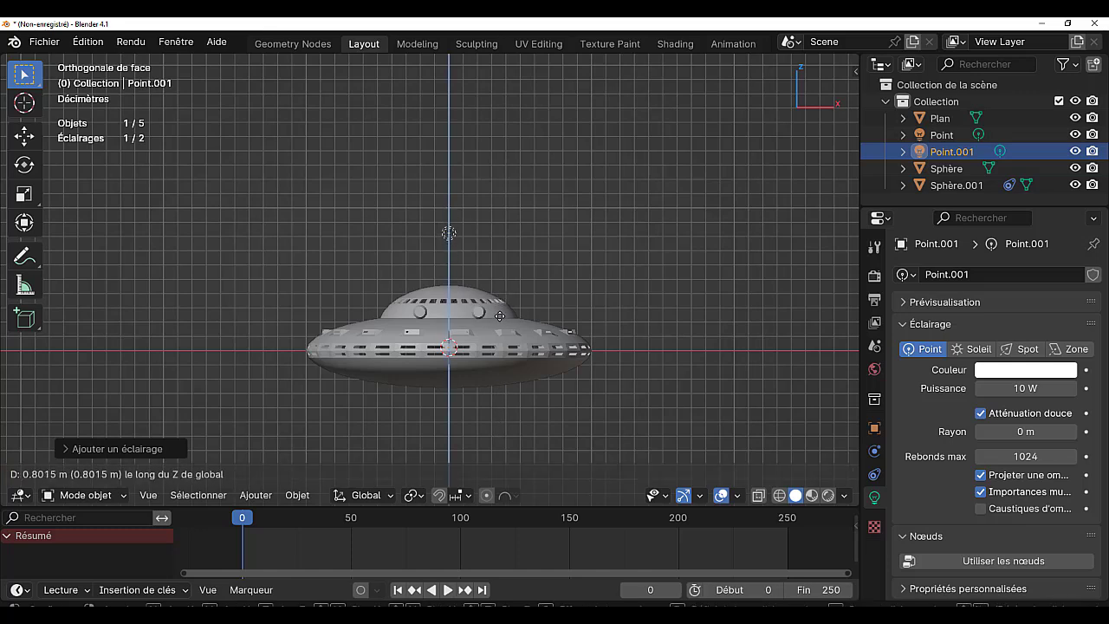
{"action": "left_click", "coordinate": [499, 314]}
In Rendered shading, set the Point.001 light's colour to a soft pink.
{"action": "left_click", "coordinate": [829, 496]}
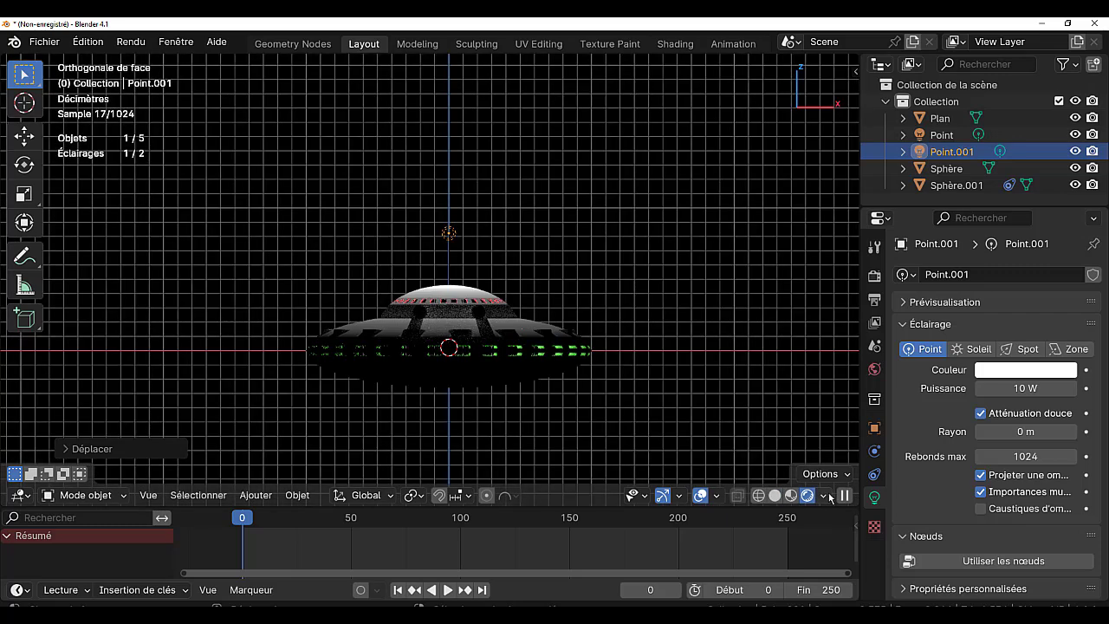
{"action": "left_click", "coordinate": [829, 495]}
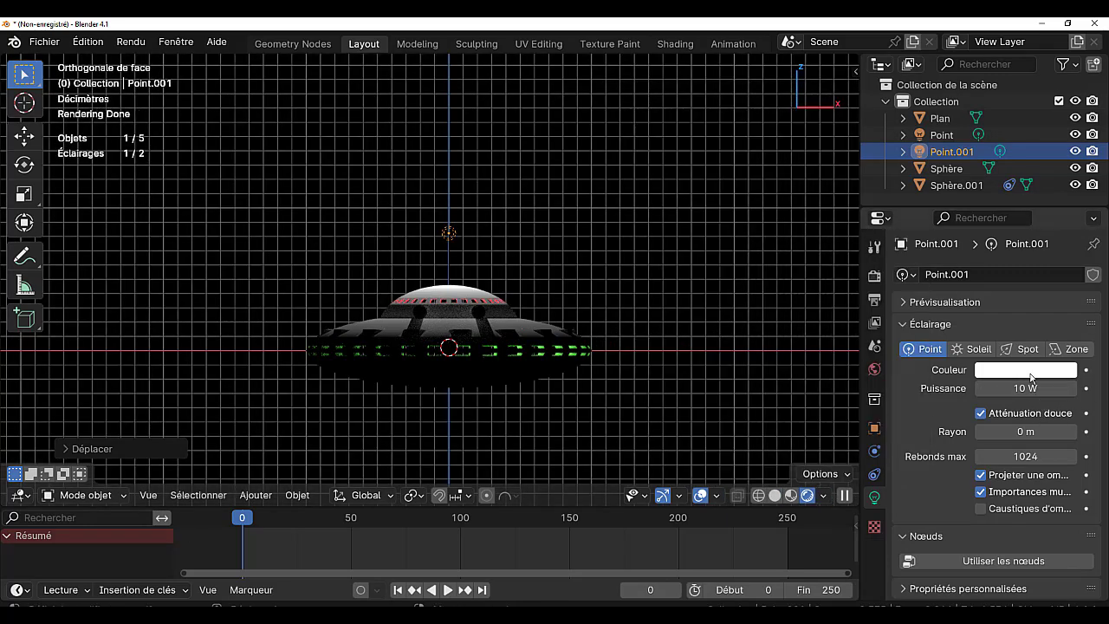
{"action": "left_click", "coordinate": [1029, 373]}
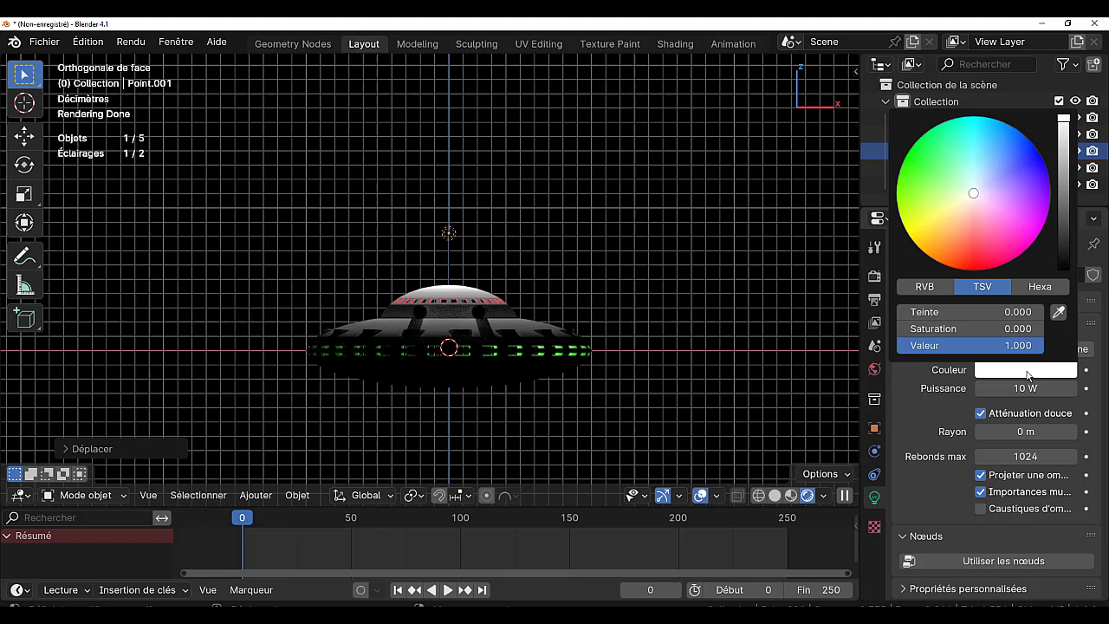
{"action": "left_click", "coordinate": [975, 236]}
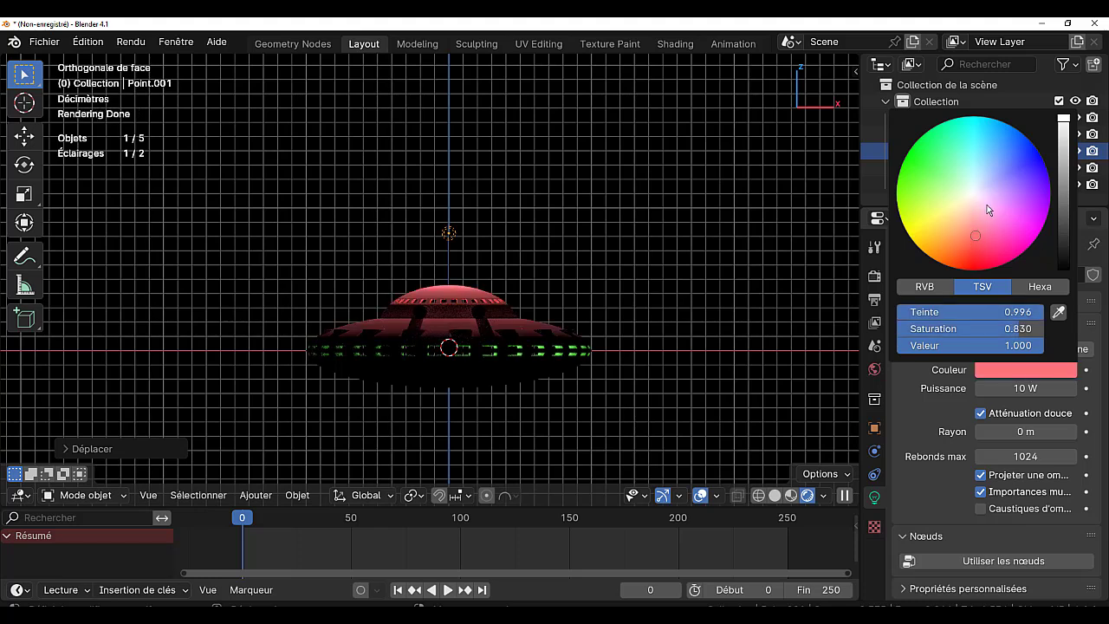
{"action": "left_click", "coordinate": [1000, 180]}
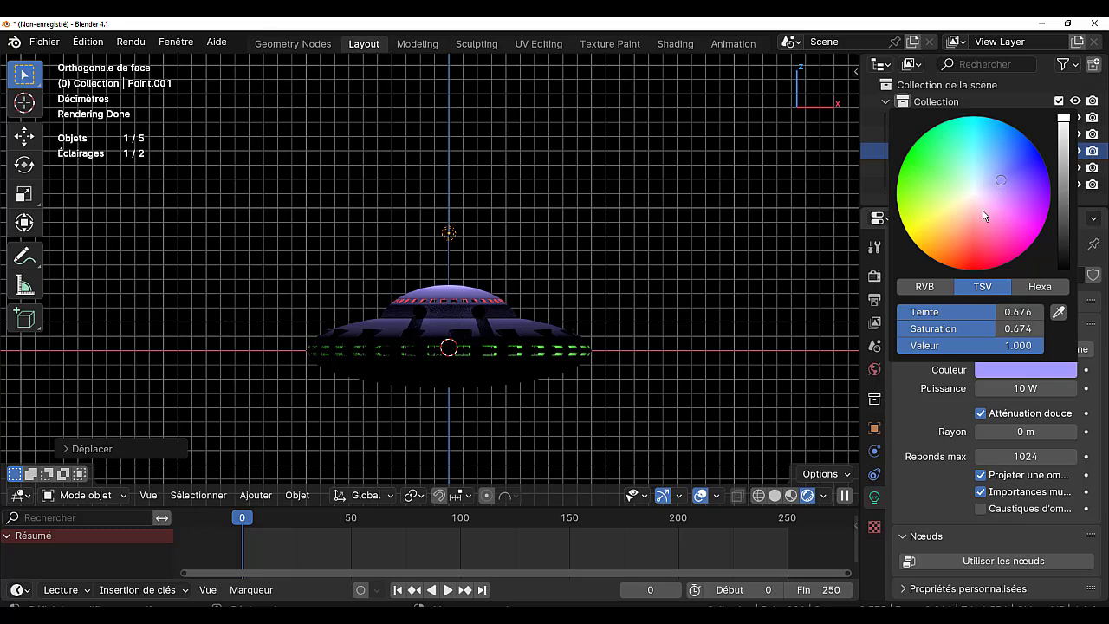
{"action": "left_click", "coordinate": [979, 214]}
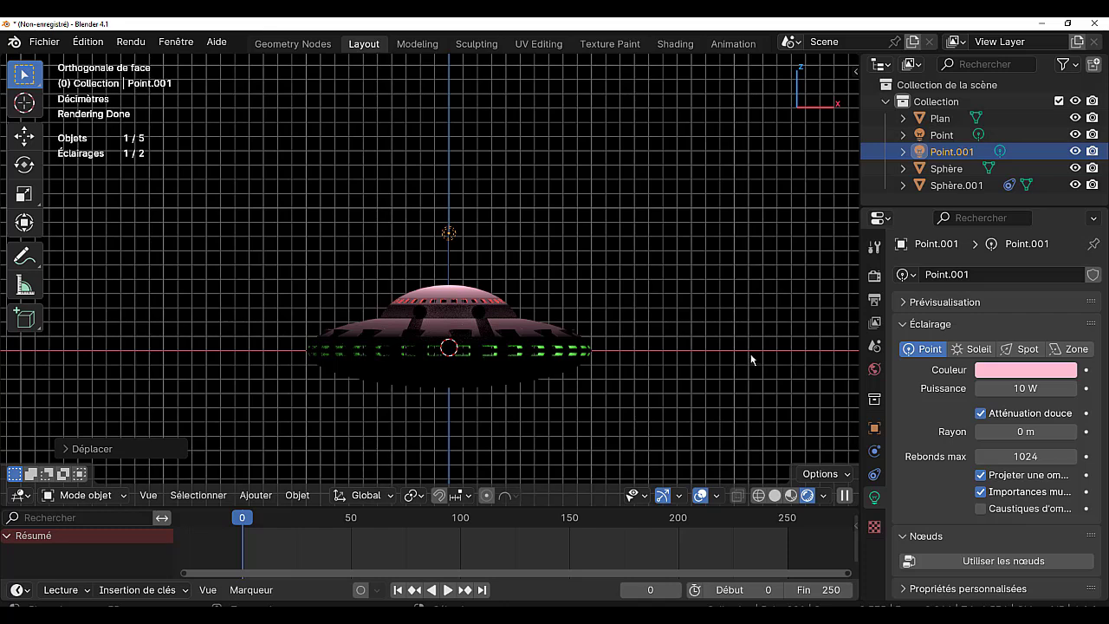
Set the pink light's Puissance to 13.3 W and Rayon to 0.31 m.
{"action": "mouse_move", "coordinate": [1026, 388]}
{"action": "left_mouse_down"}
{"action": "mouse_move", "coordinate": [1048, 388]}
{"action": "mouse_move", "coordinate": [944, 402]}
{"action": "mouse_move", "coordinate": [1013, 388]}
{"action": "left_mouse_up"}
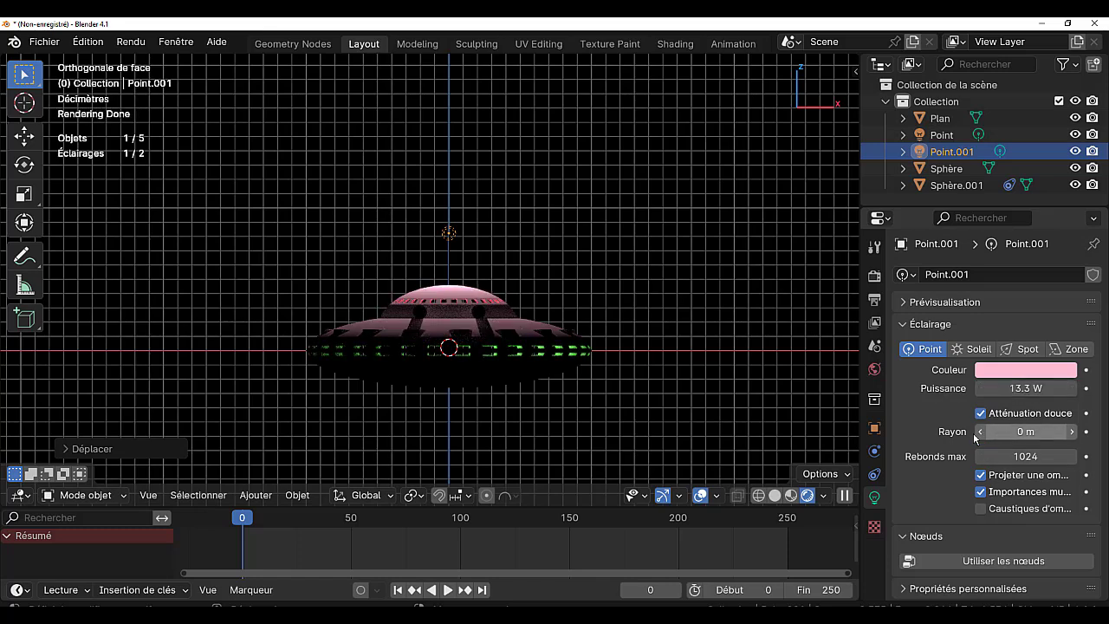
{"action": "mouse_move", "coordinate": [1011, 432]}
{"action": "left_mouse_down"}
{"action": "mouse_move", "coordinate": [1046, 431]}
{"action": "mouse_move", "coordinate": [1021, 432]}
{"action": "left_mouse_up"}
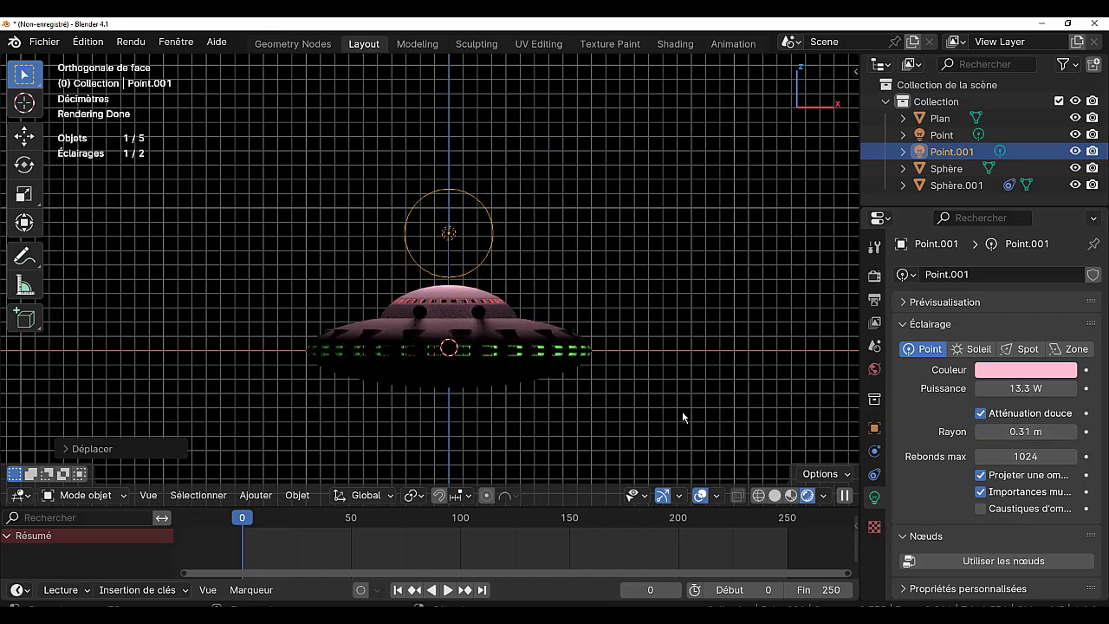
{"action": "middle_click_drag", "start_coordinate": [709, 357], "coordinate": [668, 366]}
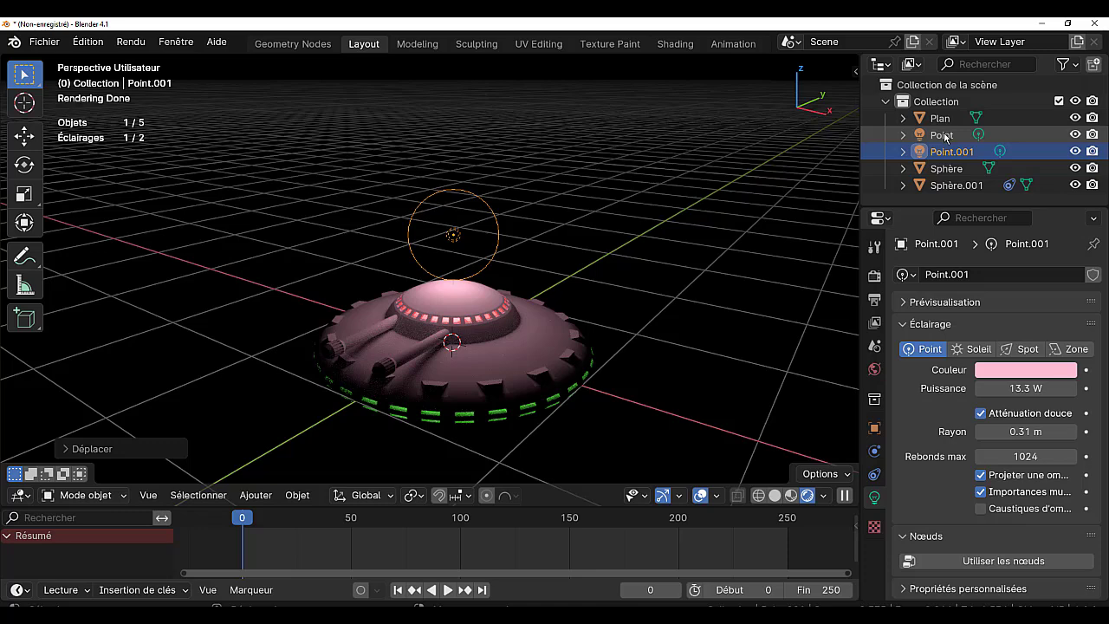
Select the saucer body Sphère, cancel a trial move, and widen the side panels.
{"action": "left_click", "coordinate": [535, 343]}
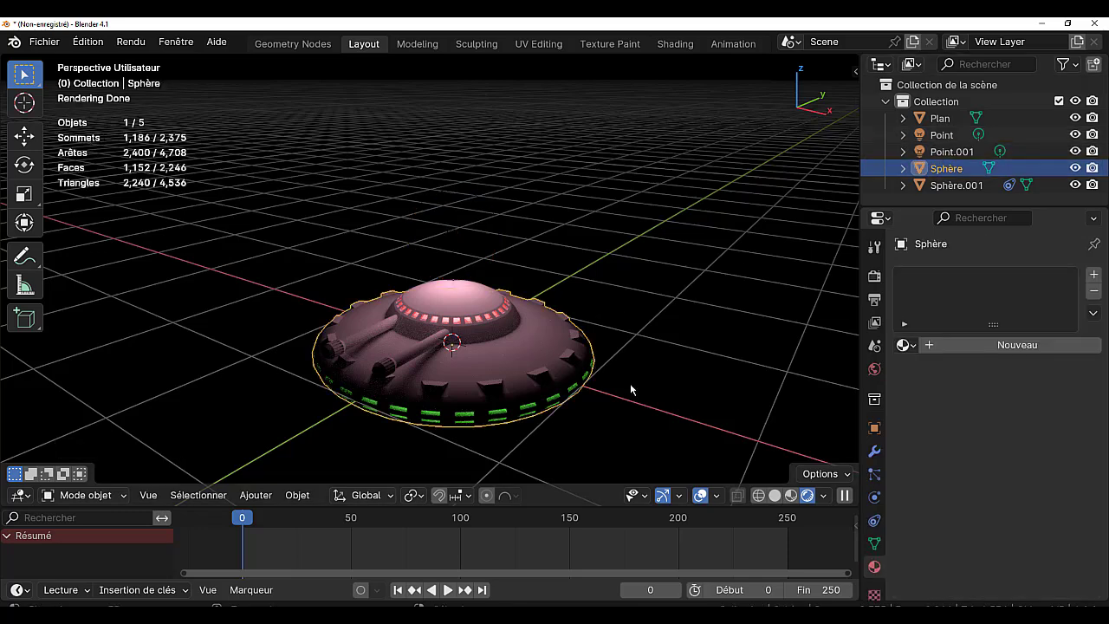
{"action": "key", "text": "g"}
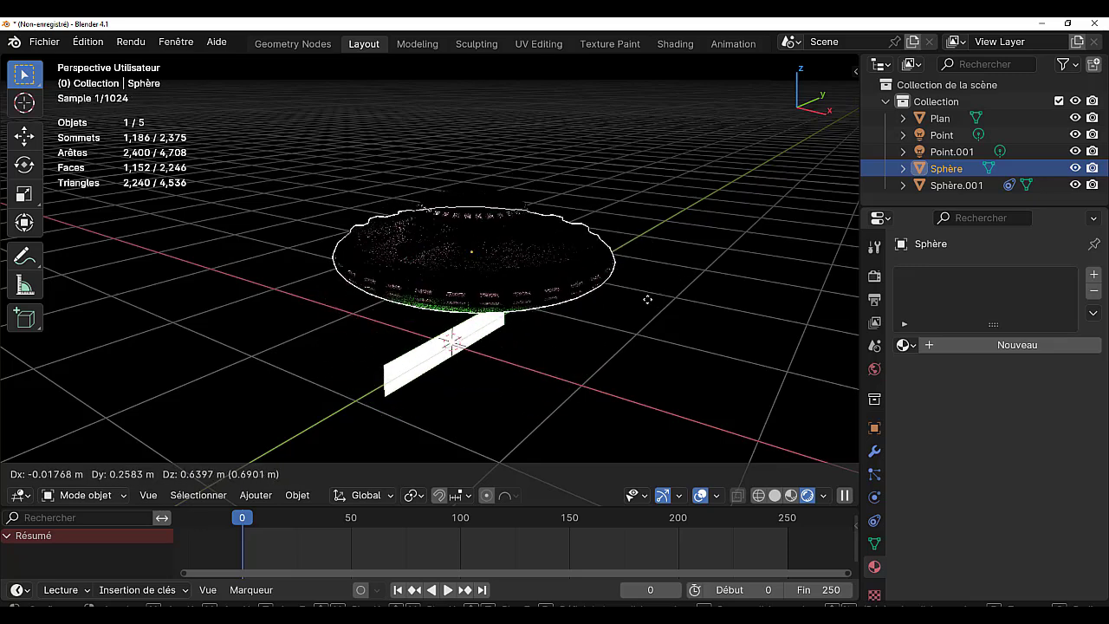
{"action": "key", "text": "Escape"}
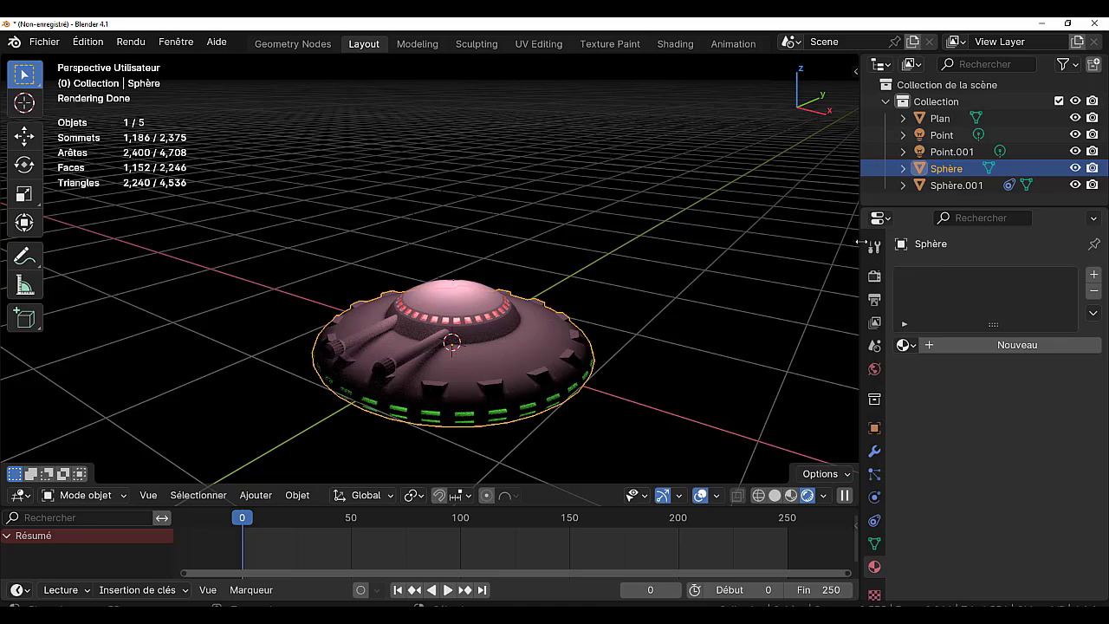
{"action": "left_click_drag", "start_coordinate": [859, 194], "coordinate": [773, 194]}
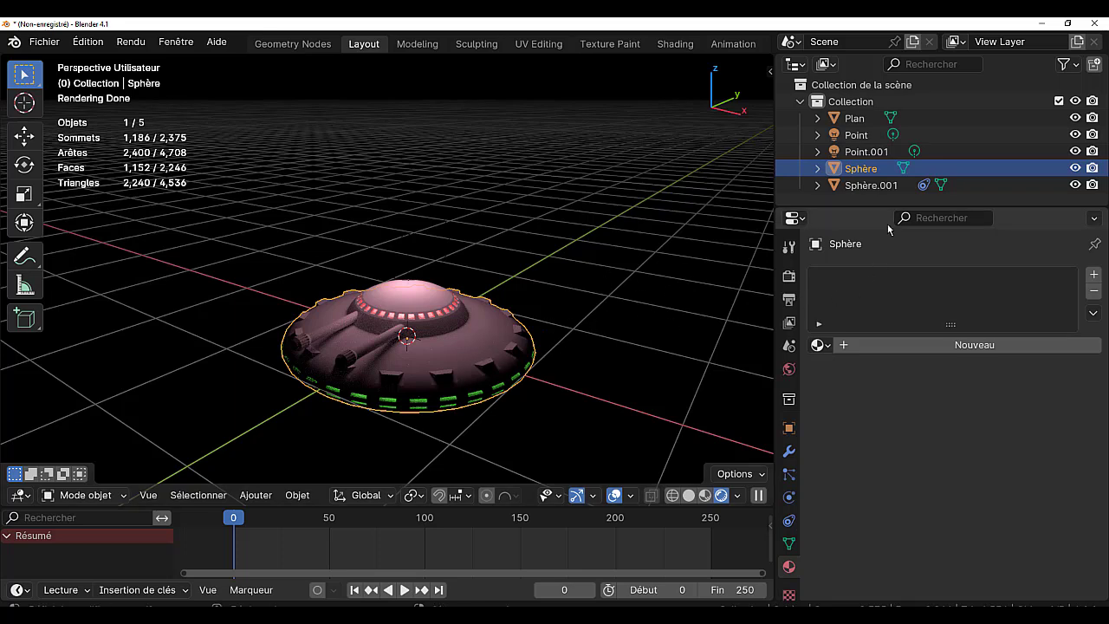
Select the window plane Plan and add an Enfant de (Child Of) constraint.
{"action": "left_click", "coordinate": [860, 122]}
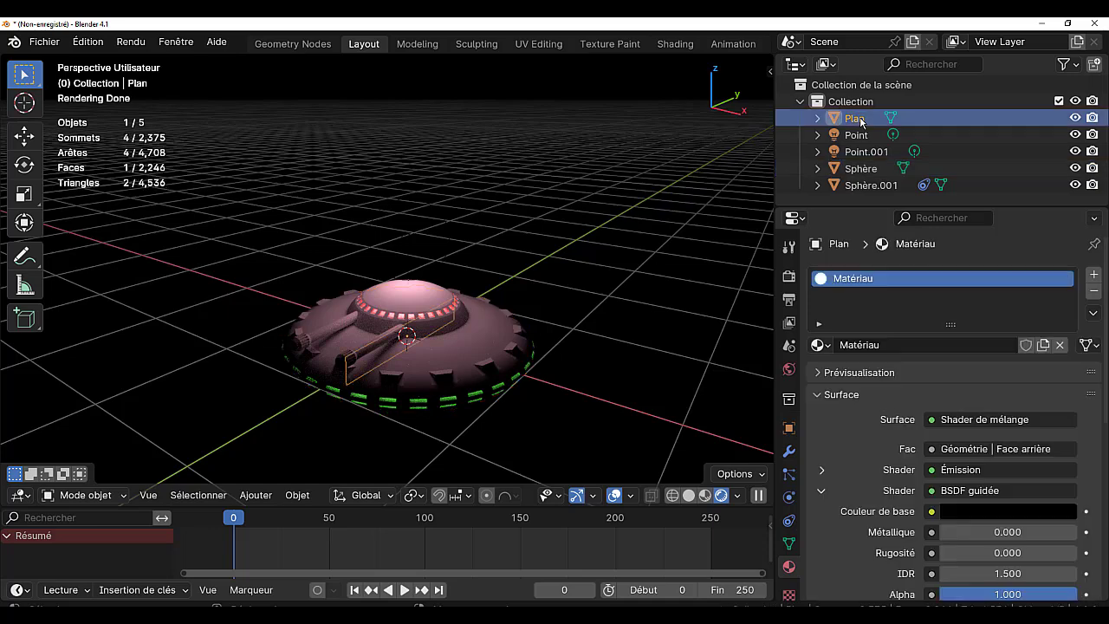
{"action": "scroll", "coordinate": [849, 475], "scroll_direction": "down", "scroll_amount": 5}
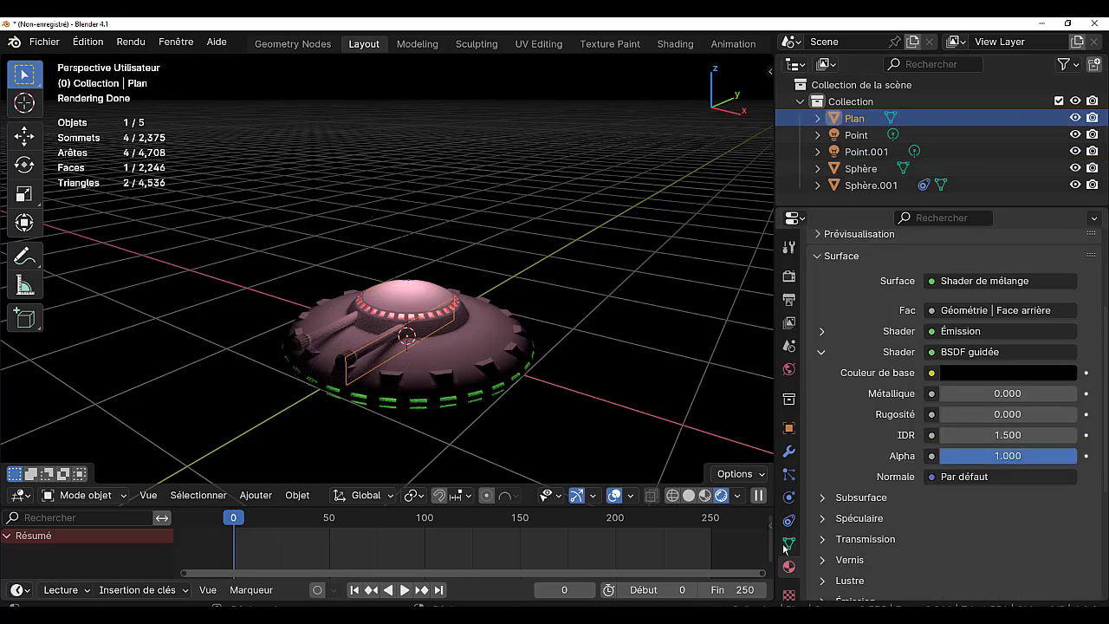
{"action": "scroll", "coordinate": [789, 567], "scroll_direction": "down", "scroll_amount": 1}
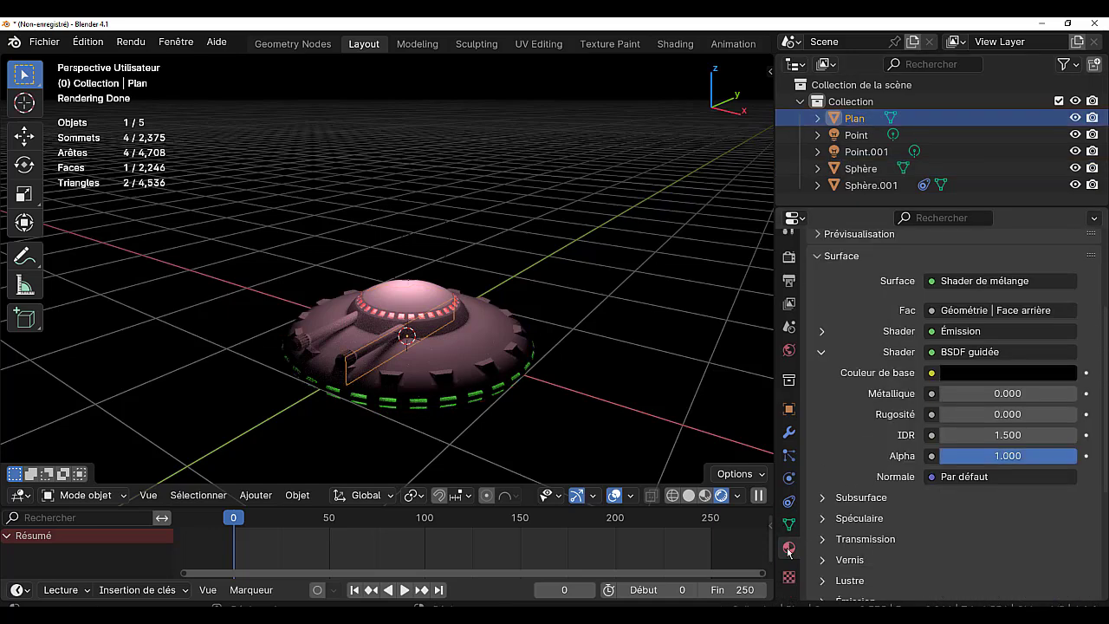
{"action": "left_click", "coordinate": [788, 502]}
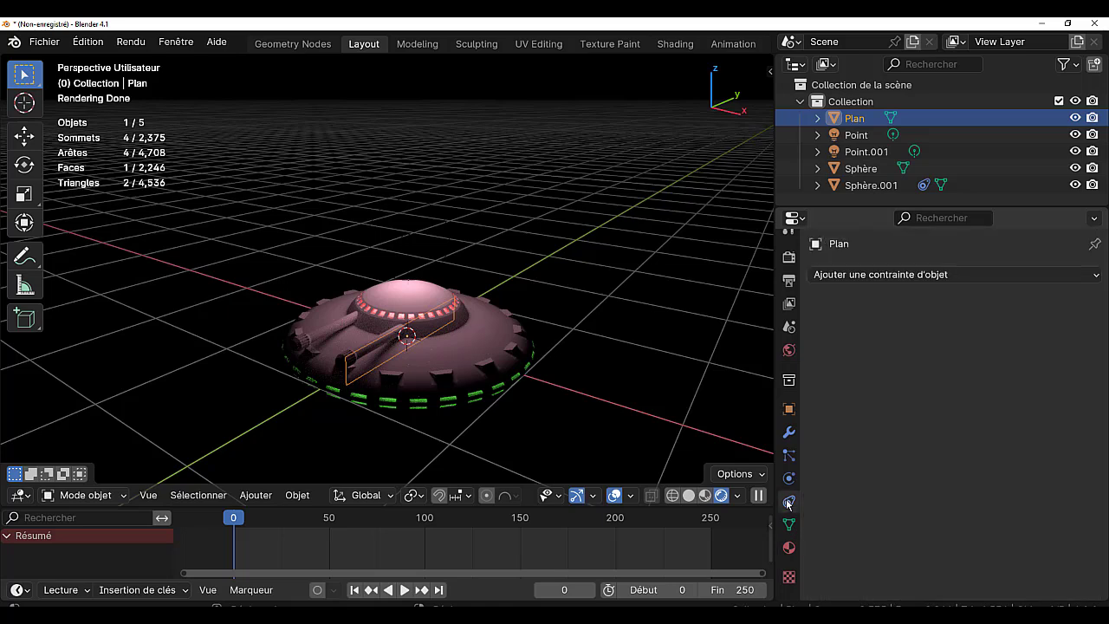
{"action": "left_click", "coordinate": [968, 274]}
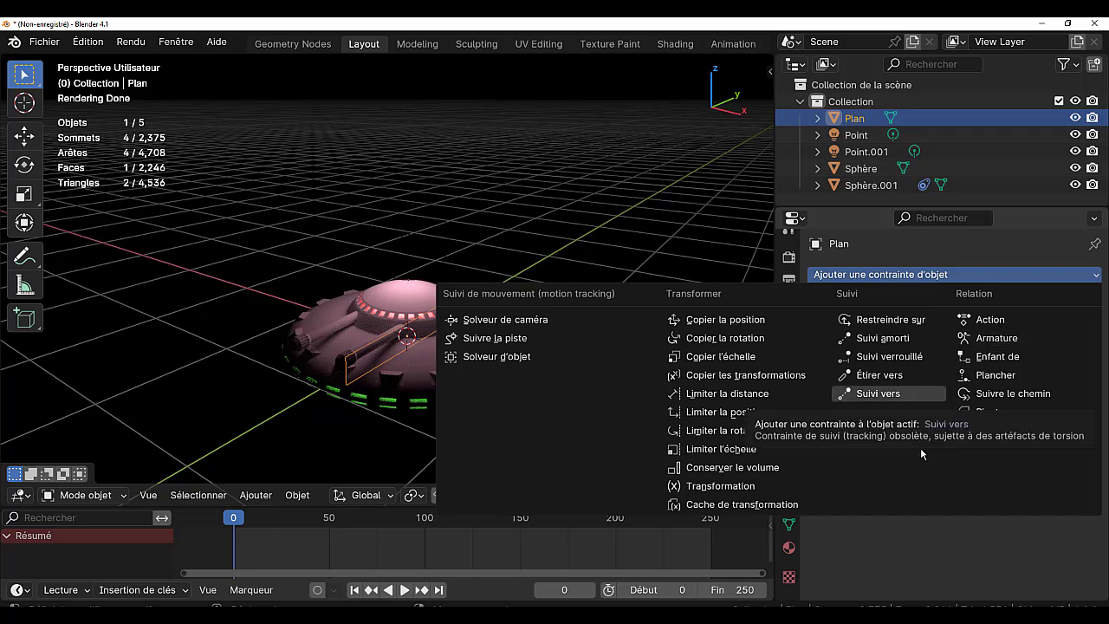
{"action": "left_click", "coordinate": [1012, 359]}
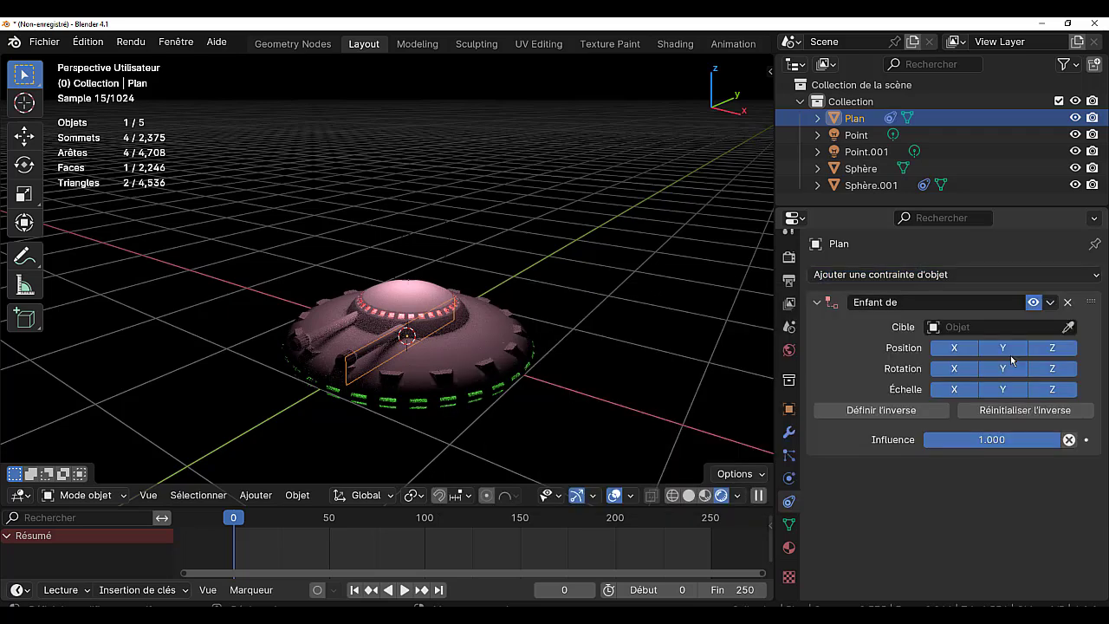
Set the constraint target to Sphère with the eyedropper and untick Rotation Z.
{"action": "left_click", "coordinate": [1069, 329]}
{"action": "left_click", "coordinate": [491, 337]}
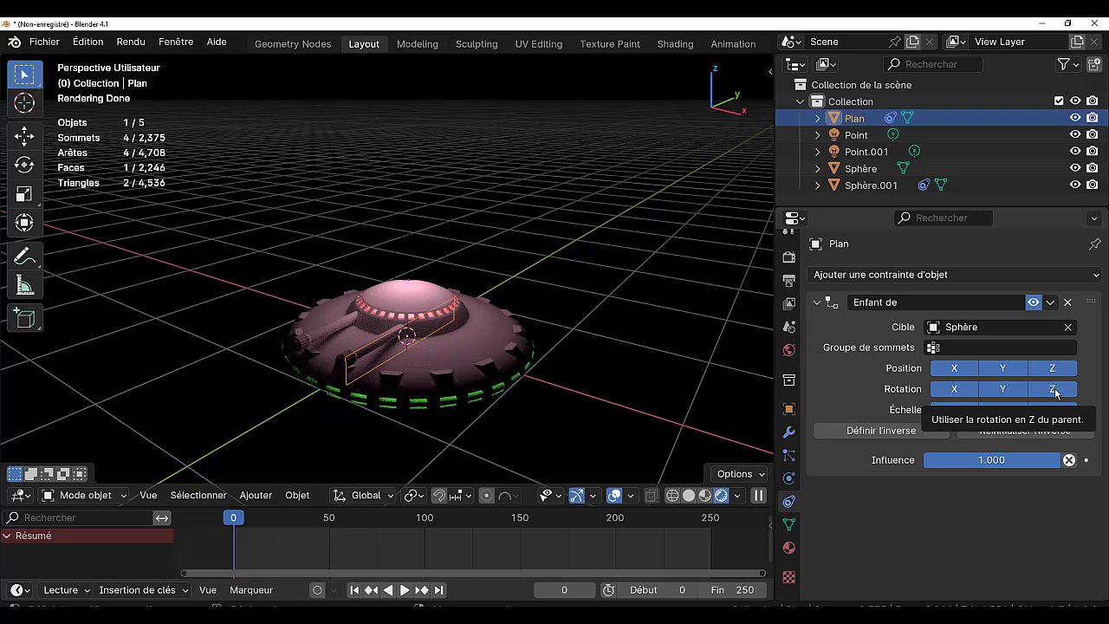
{"action": "left_click", "coordinate": [1053, 390]}
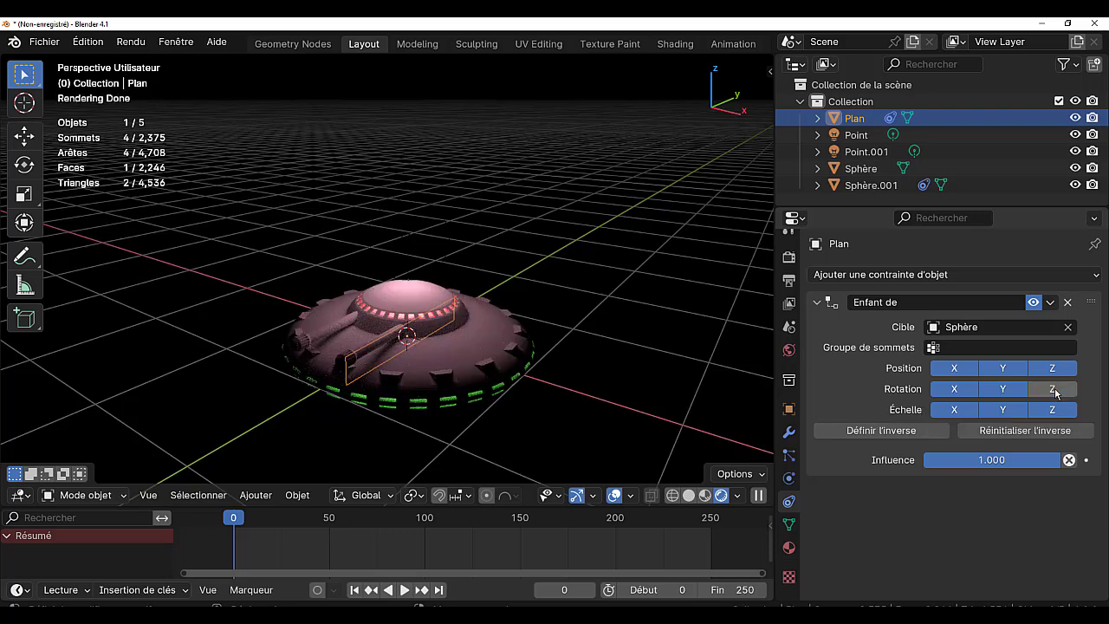
{"action": "left_click", "coordinate": [486, 355]}
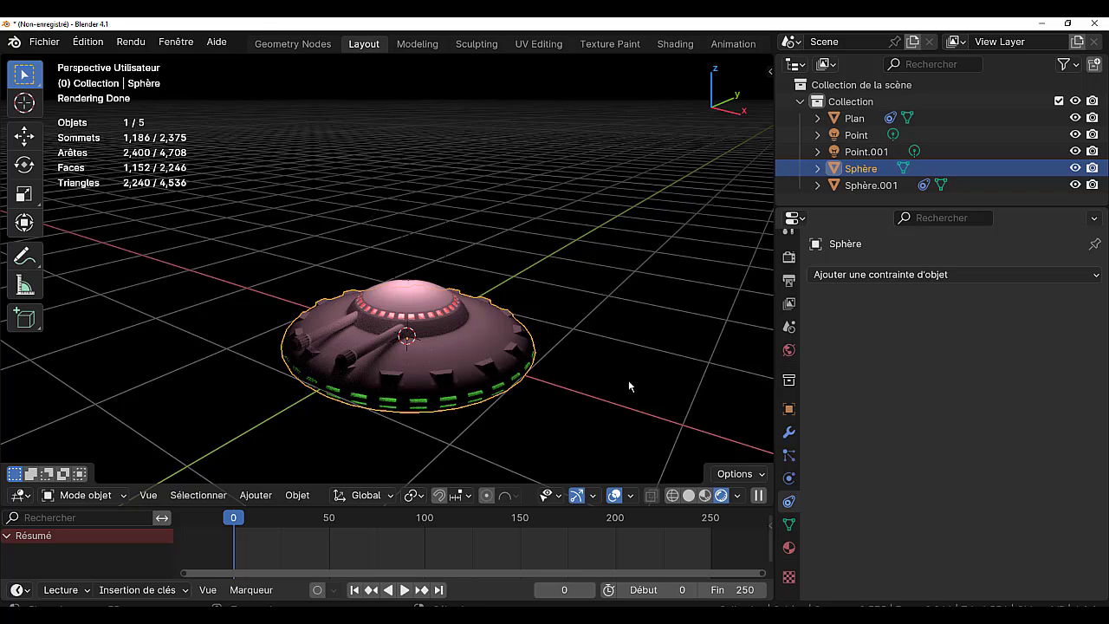
Toggle X-ray and Edit Mode briefly, then orbit to a near side-on saucer view.
{"action": "key", "text": "alt+z"}
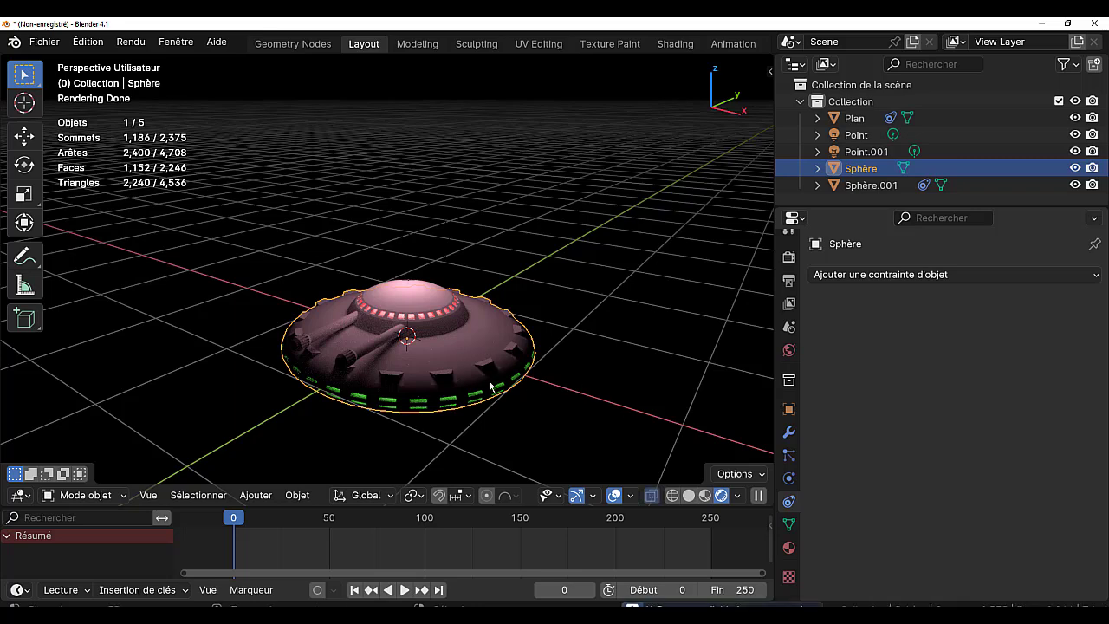
{"action": "key", "text": "alt+z"}
{"action": "key", "text": "Tab"}
{"action": "scroll", "coordinate": [609, 390], "scroll_direction": "up", "scroll_amount": 2}
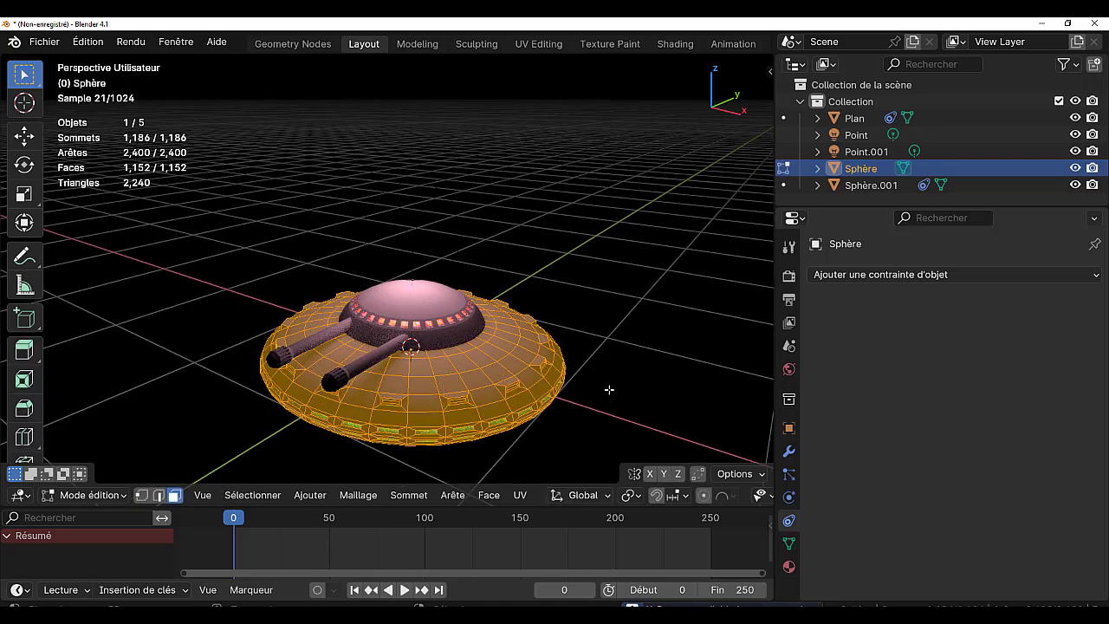
{"action": "scroll", "coordinate": [609, 390], "scroll_direction": "down", "scroll_amount": 2}
{"action": "key", "text": "Tab"}
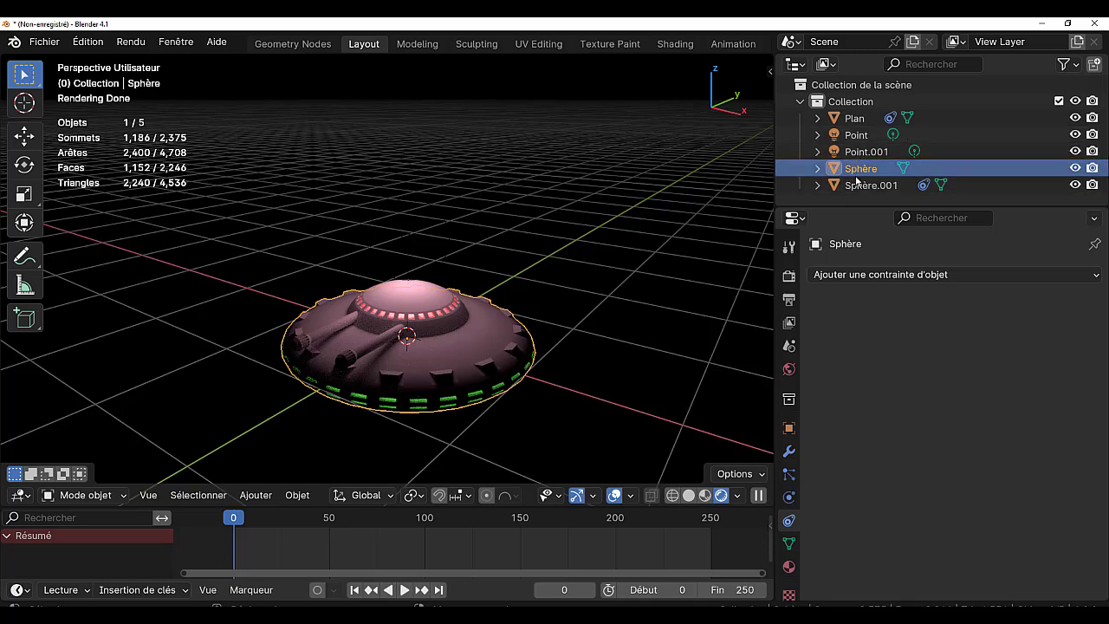
{"action": "middle_click_drag", "start_coordinate": [574, 400], "coordinate": [564, 329]}
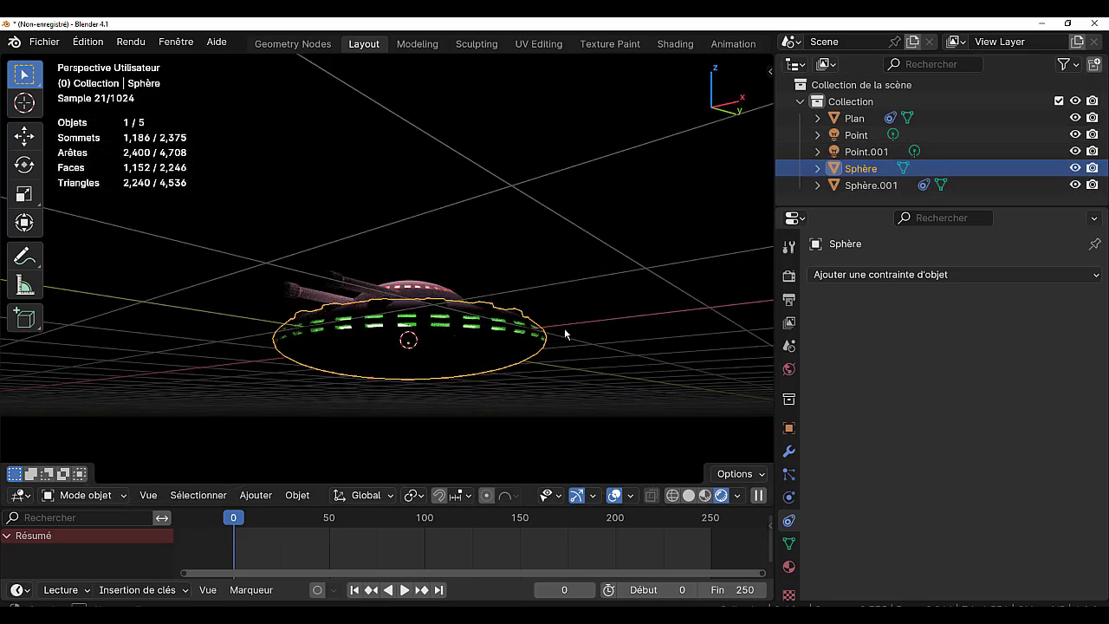
Switch to solid shading with X-ray on and zoom closer to reveal the windows.
{"action": "left_click", "coordinate": [689, 496]}
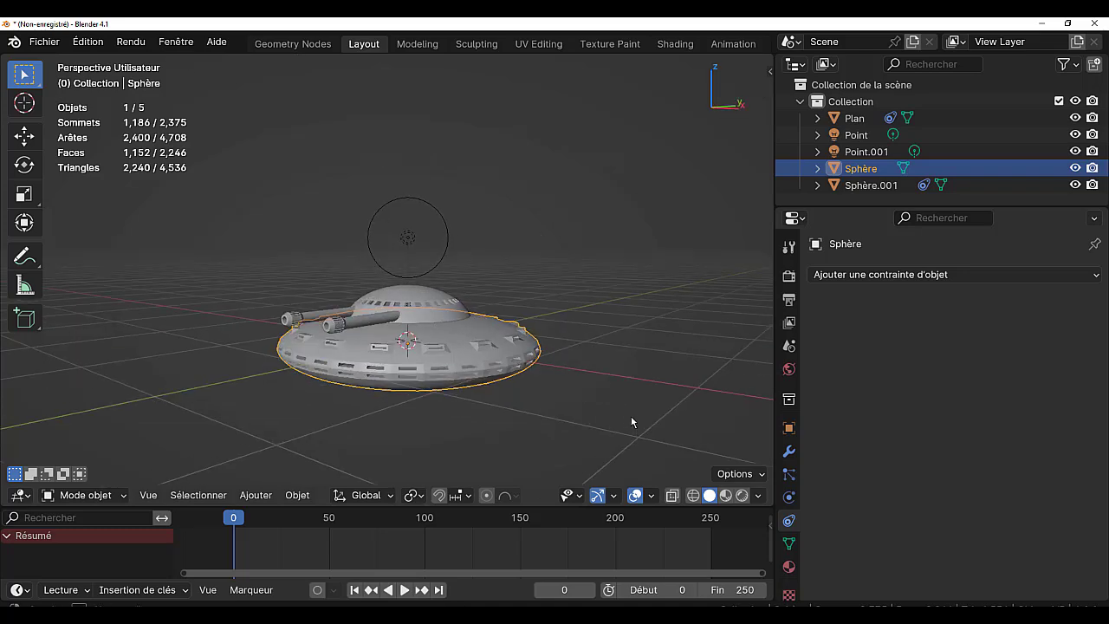
{"action": "key", "text": "alt+z"}
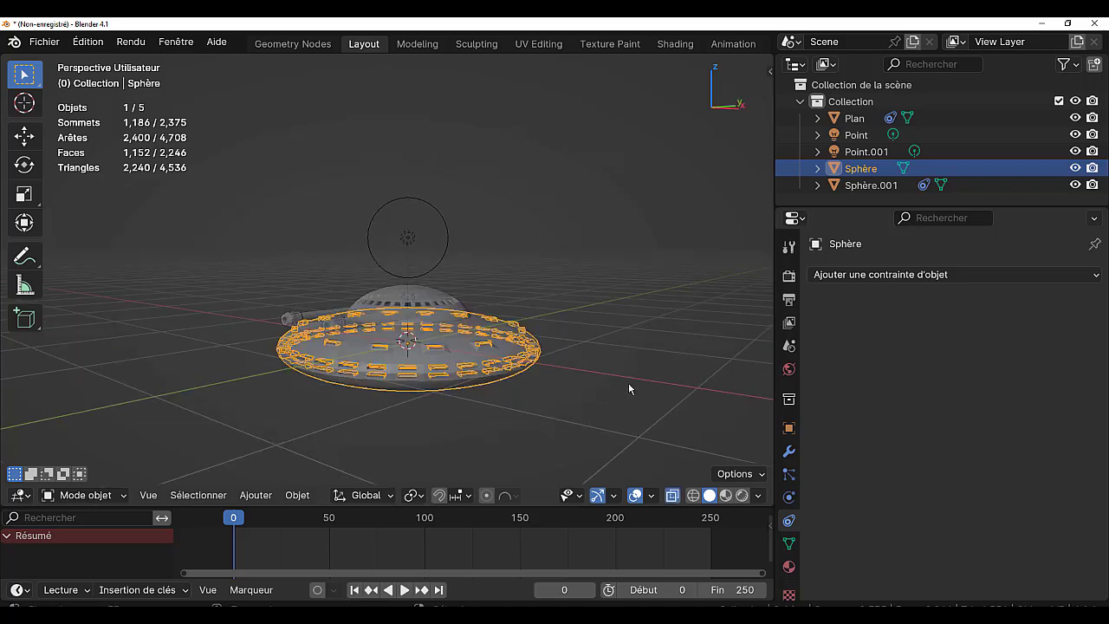
{"action": "mouse_move", "coordinate": [606, 410]}
{"action": "middle_mouse_down"}
{"action": "mouse_move", "coordinate": [609, 443]}
{"action": "mouse_move", "coordinate": [564, 448]}
{"action": "mouse_move", "coordinate": [607, 399]}
{"action": "mouse_move", "coordinate": [533, 420]}
{"action": "mouse_move", "coordinate": [619, 404]}
{"action": "mouse_move", "coordinate": [549, 401]}
{"action": "middle_mouse_up"}
{"action": "scroll", "coordinate": [563, 441], "scroll_direction": "up", "scroll_amount": 3}
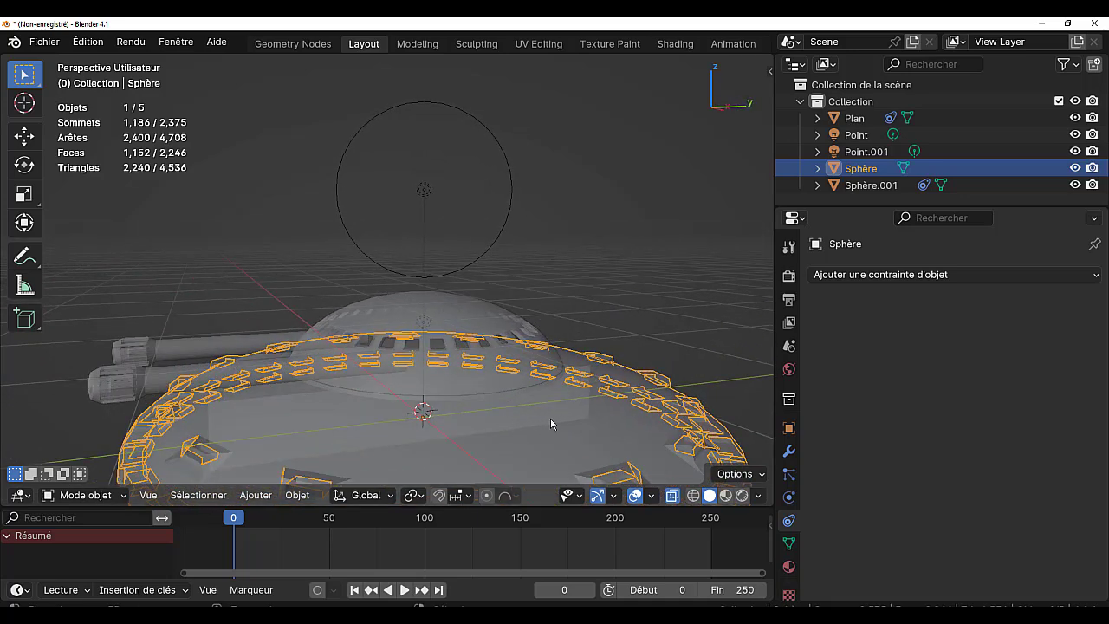
Rotate the saucer body about the vertical Z axis after cancelling a first attempt.
{"action": "key", "text": "r"}
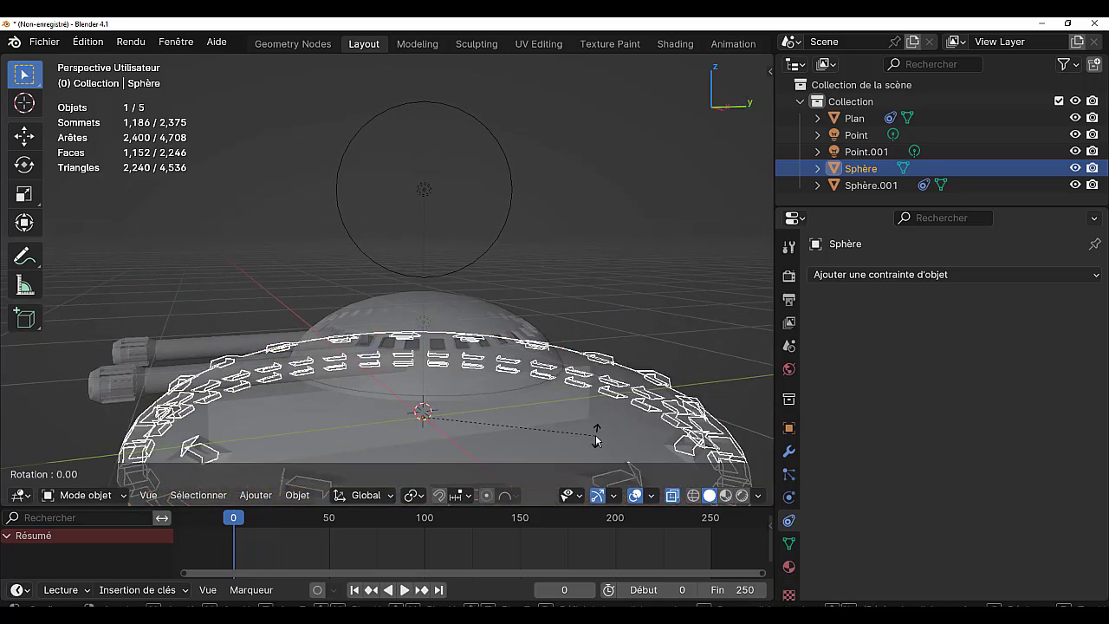
{"action": "key", "text": "z"}
{"action": "key", "text": "Escape"}
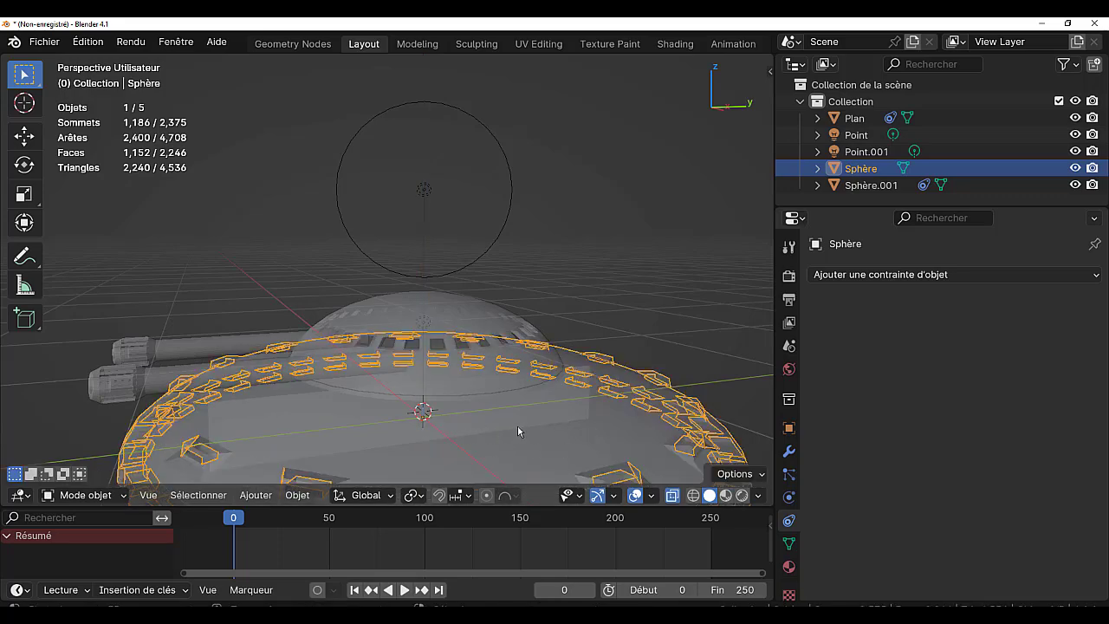
{"action": "key", "text": "r"}
{"action": "key", "text": "z"}
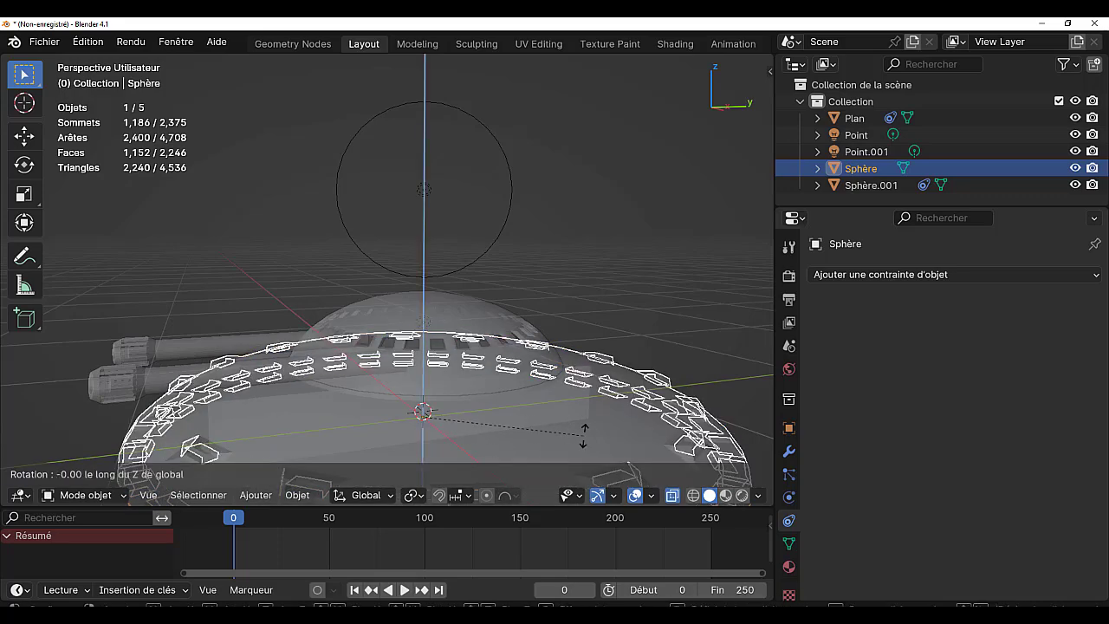
{"action": "left_click", "coordinate": [534, 449]}
{"action": "scroll", "coordinate": [528, 442], "scroll_direction": "down", "scroll_amount": 5}
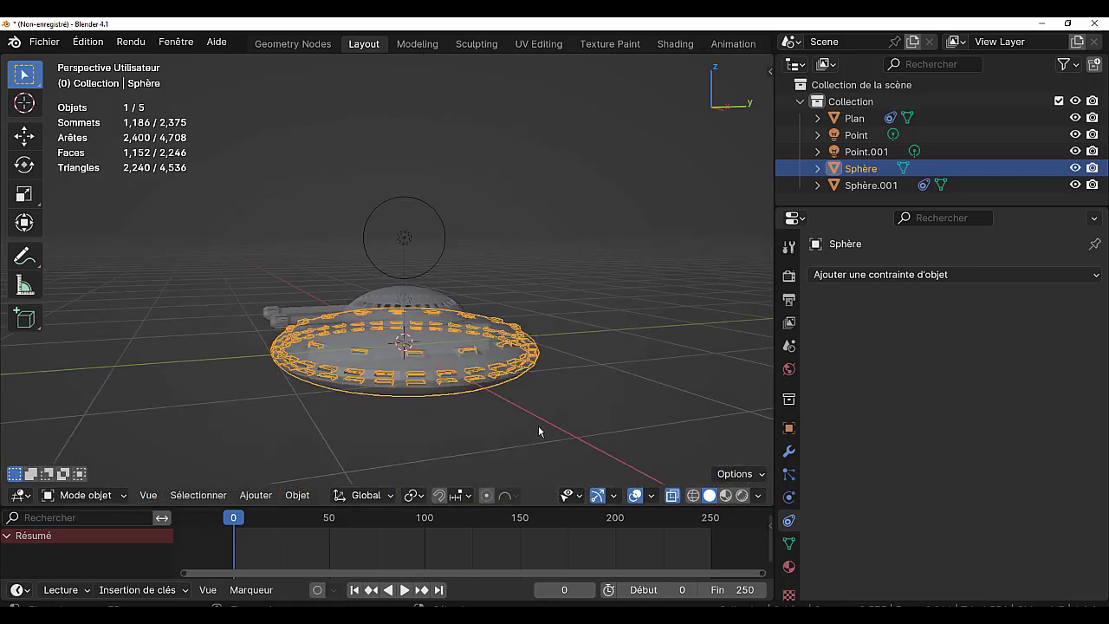
{"action": "scroll", "coordinate": [538, 429], "scroll_direction": "up", "scroll_amount": 3}
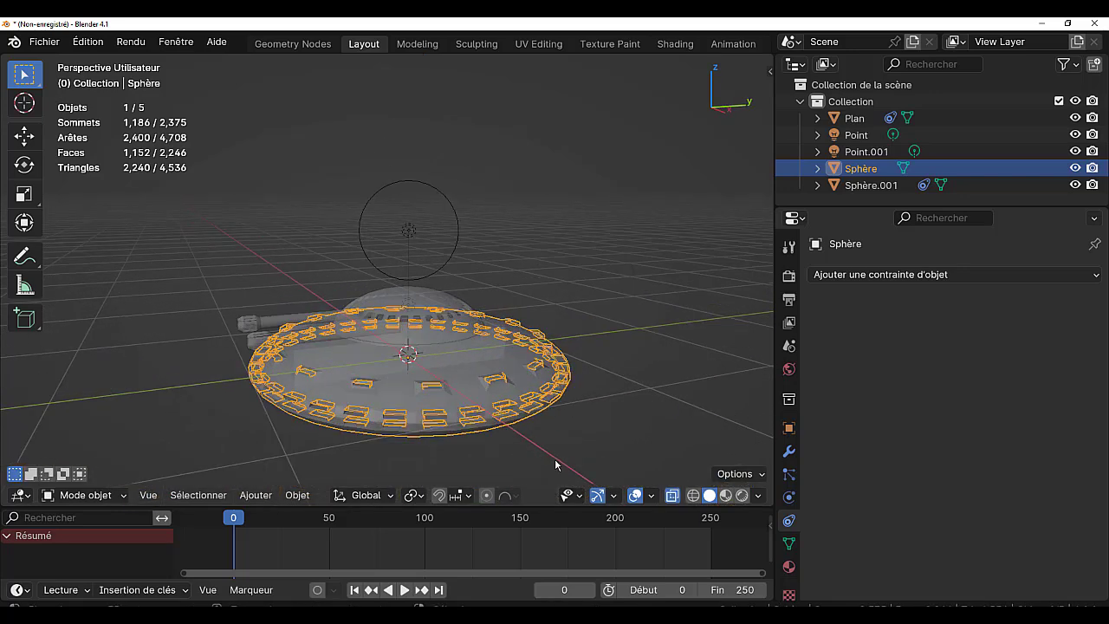
Turn X-ray off, move the saucer body Sphère to a new position, and select Point.001.
{"action": "key", "text": "g"}
{"action": "right_click", "coordinate": [554, 442]}
{"action": "key", "text": "alt+z"}
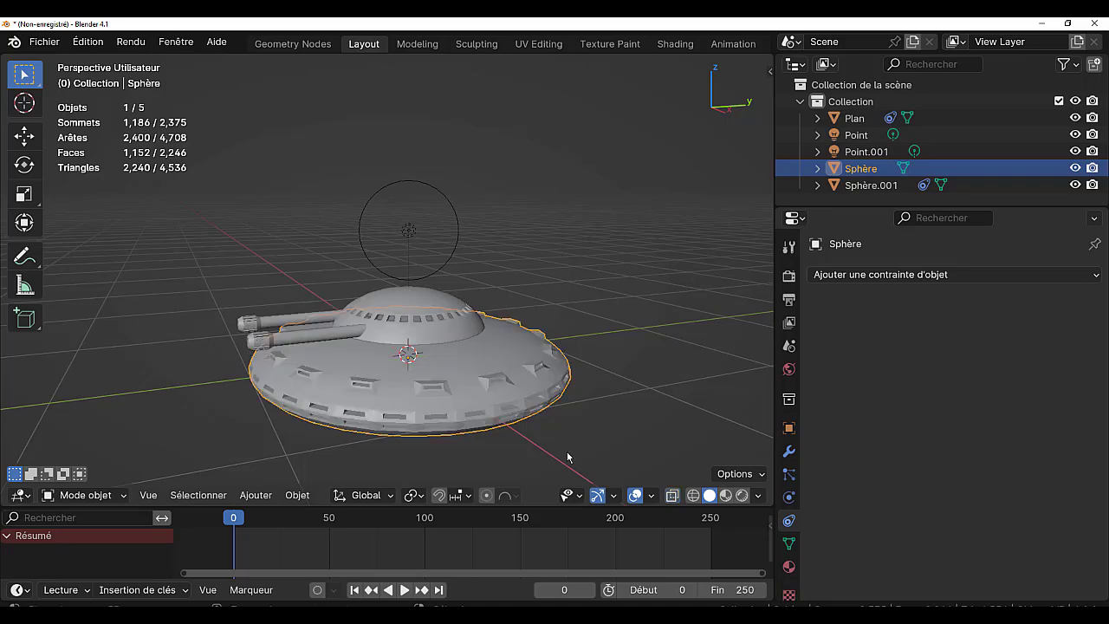
{"action": "middle_click_drag", "start_coordinate": [538, 444], "coordinate": [577, 395]}
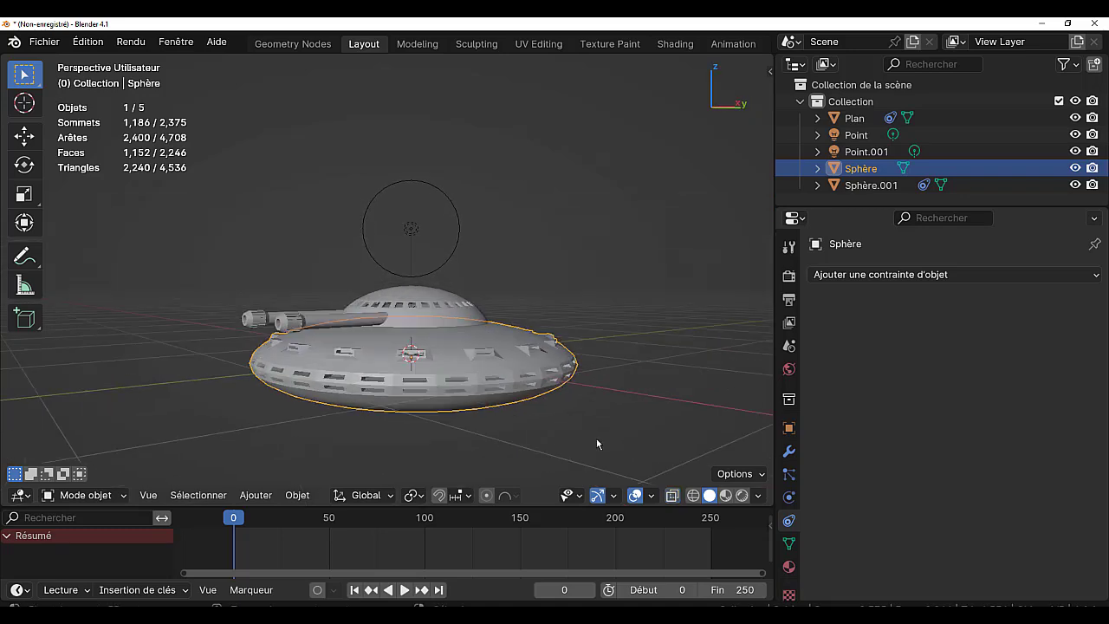
{"action": "key", "text": "g"}
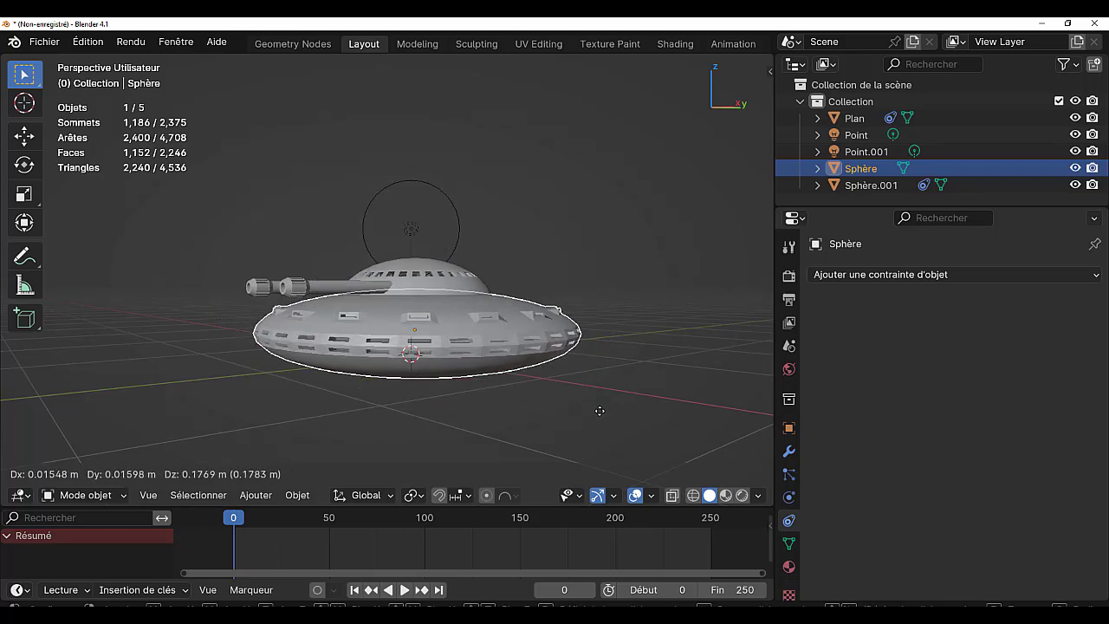
{"action": "left_click", "coordinate": [599, 407]}
{"action": "left_click", "coordinate": [410, 230]}
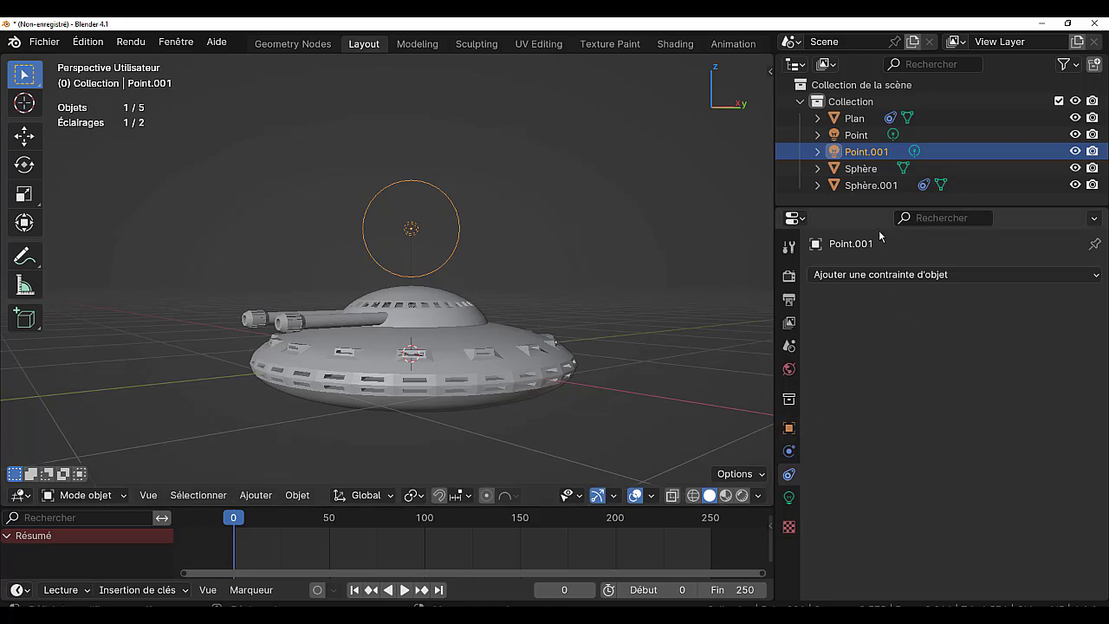
Select Plan and Sphère, then move the saucer to check the window plane follows.
{"action": "left_click", "coordinate": [857, 136]}
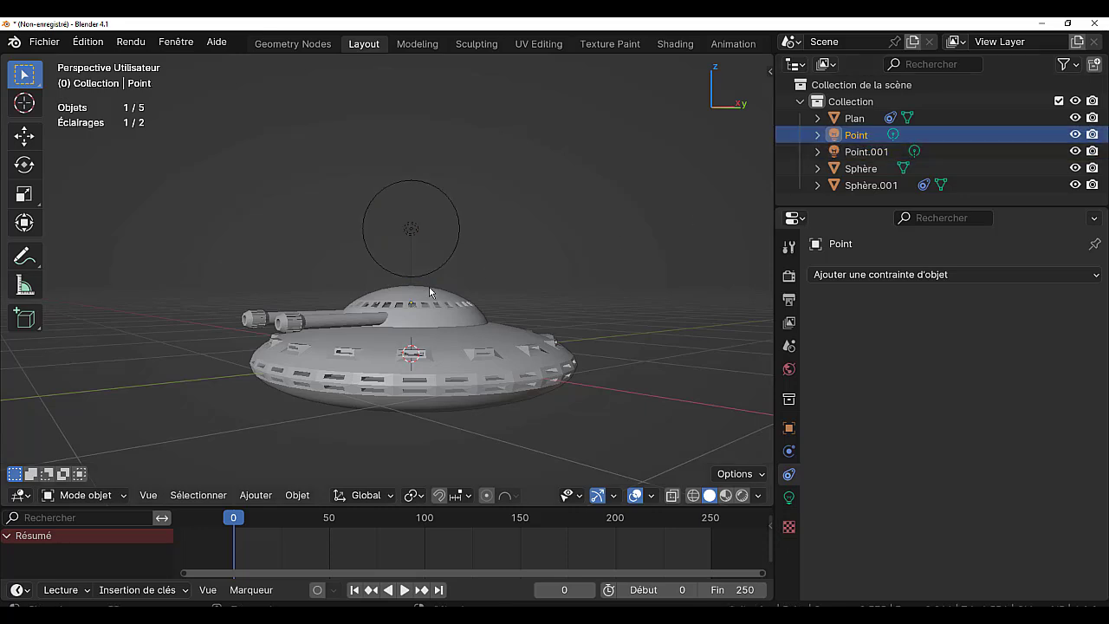
{"action": "key", "text": "g"}
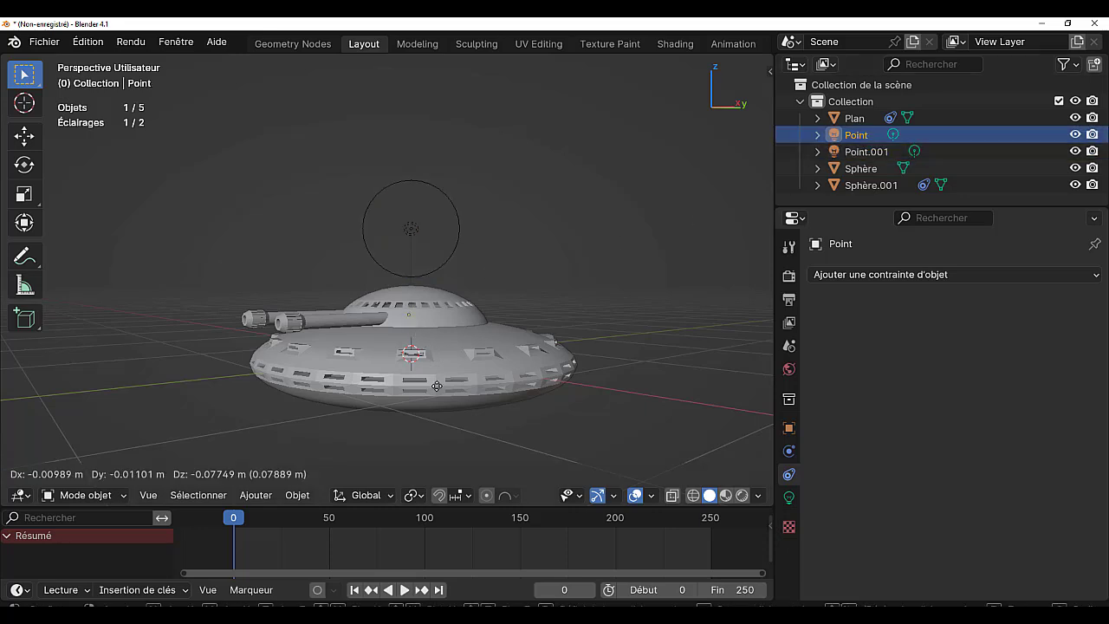
{"action": "key", "text": "Escape"}
{"action": "left_click", "coordinate": [450, 349]}
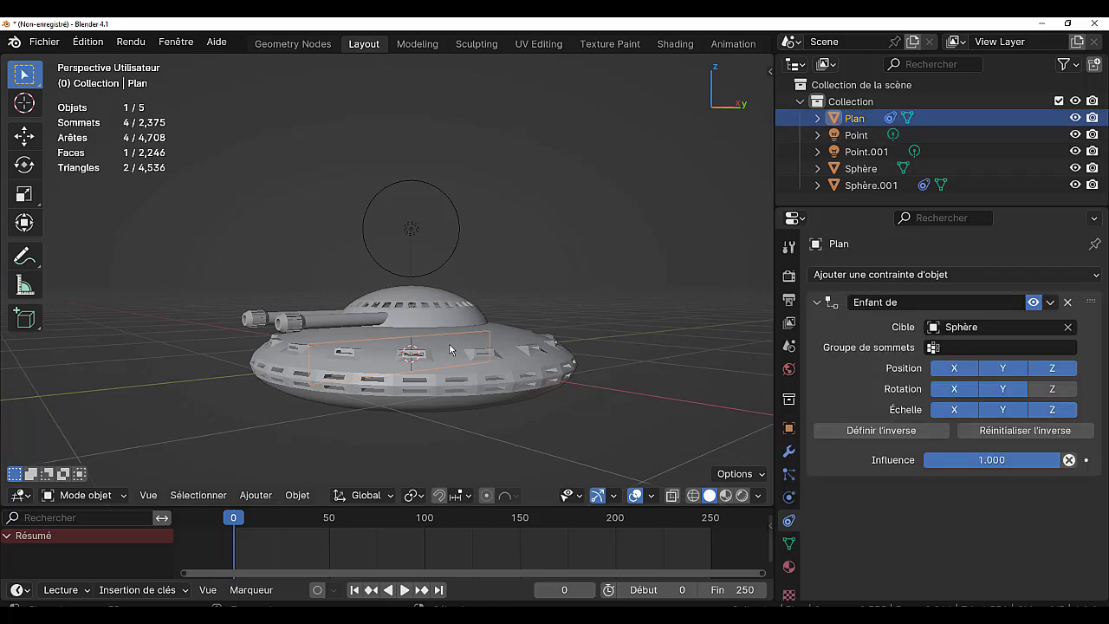
{"action": "left_click", "coordinate": [490, 332]}
{"action": "key", "text": "g"}
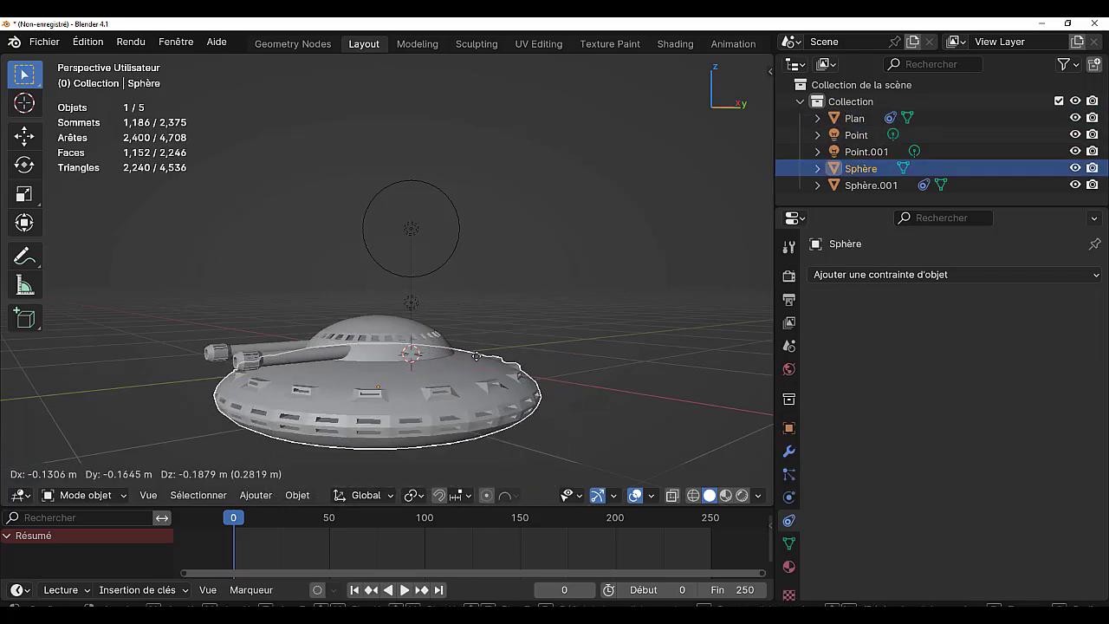
{"action": "left_click", "coordinate": [481, 372]}
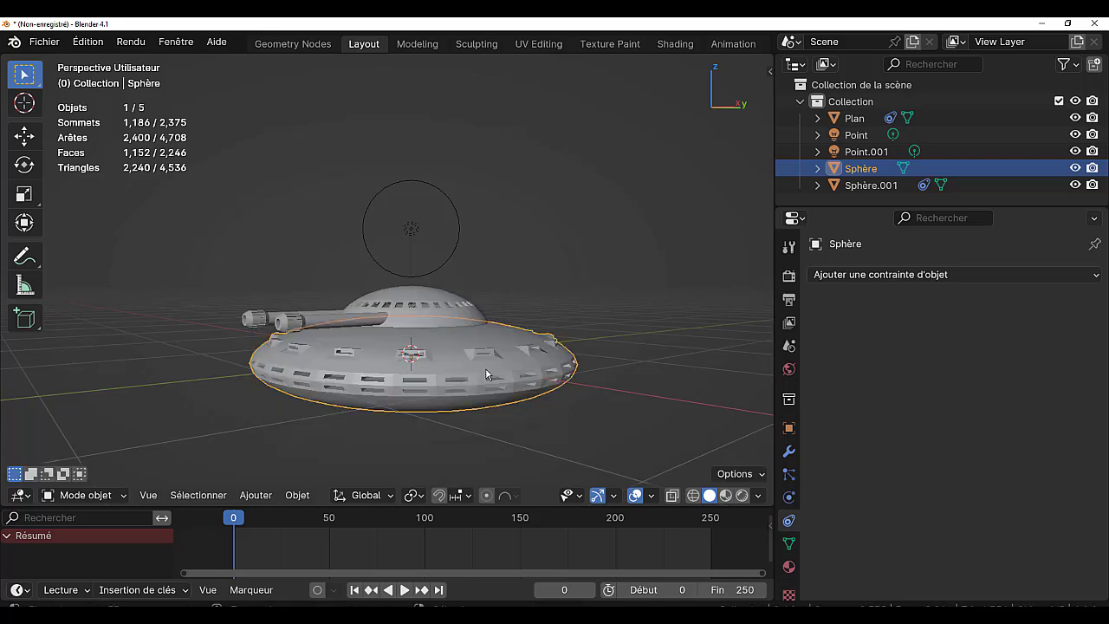
Cancel a second saucer move and select the dome Sphère.001 to view its Child Of constraint.
{"action": "scroll", "coordinate": [571, 434], "scroll_direction": "up", "scroll_amount": 5}
{"action": "key", "text": "g"}
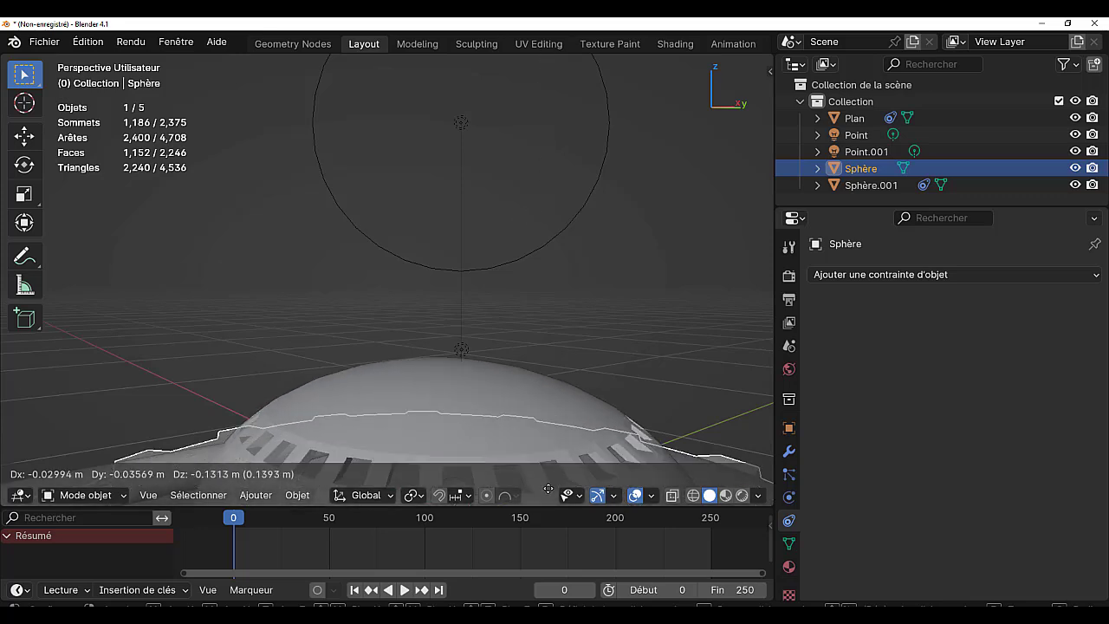
{"action": "key", "text": "Escape"}
{"action": "left_click", "coordinate": [598, 407]}
{"action": "scroll", "coordinate": [598, 549], "scroll_direction": "down", "scroll_amount": 2}
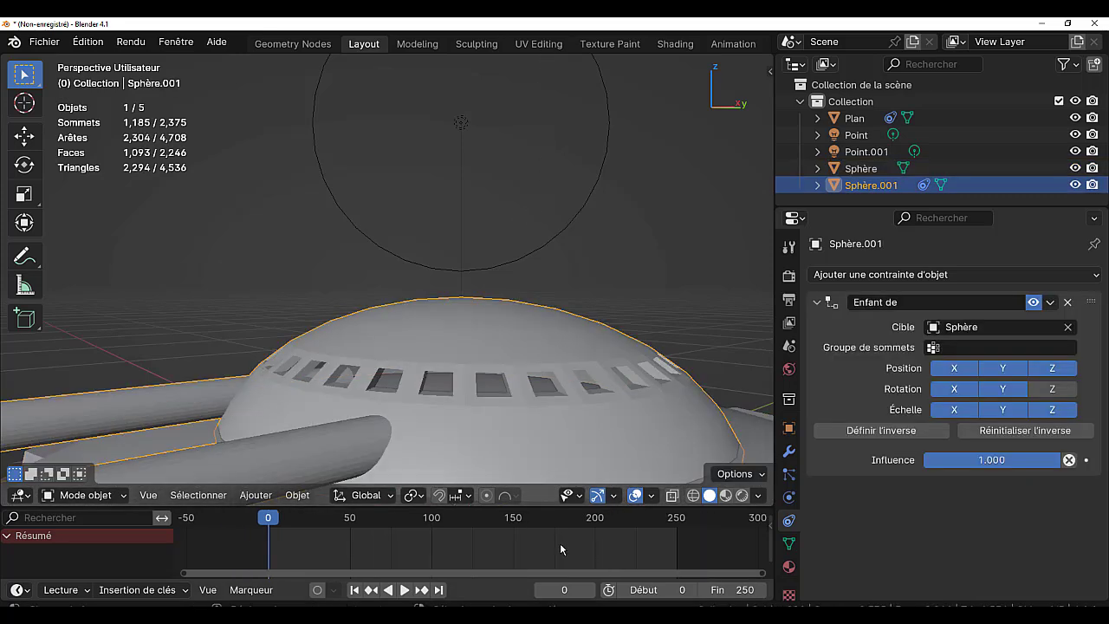
{"action": "scroll", "coordinate": [564, 305], "scroll_direction": "down", "scroll_amount": 3}
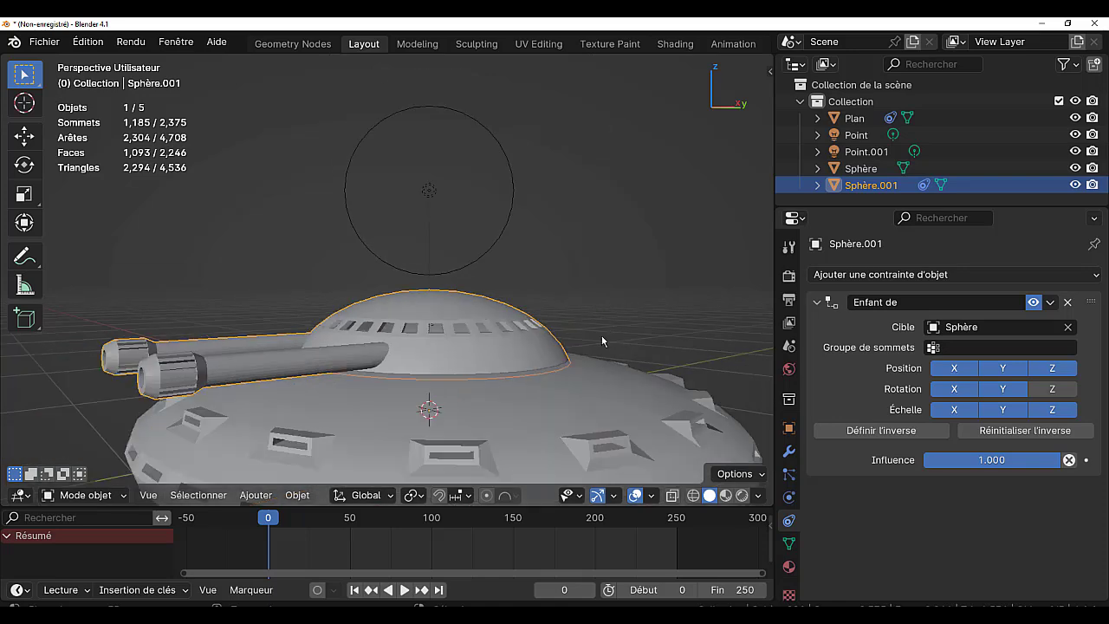
Give the light Point an Enfant de (Child Of) constraint with Sphère.001 as eyedropper target.
{"action": "left_click", "coordinate": [856, 152]}
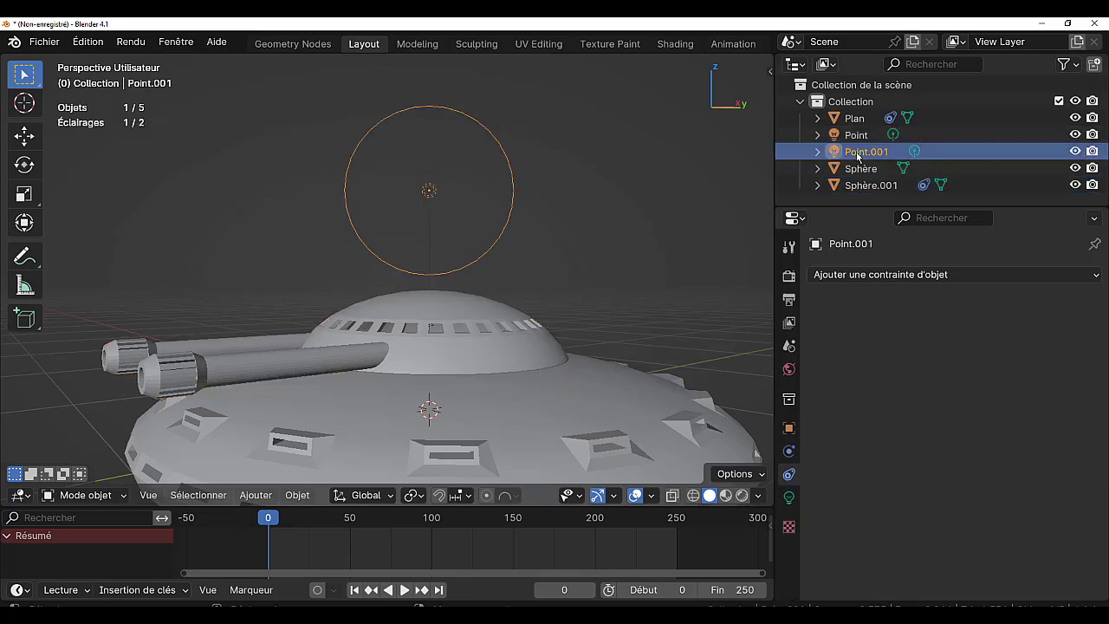
{"action": "left_click", "coordinate": [850, 132]}
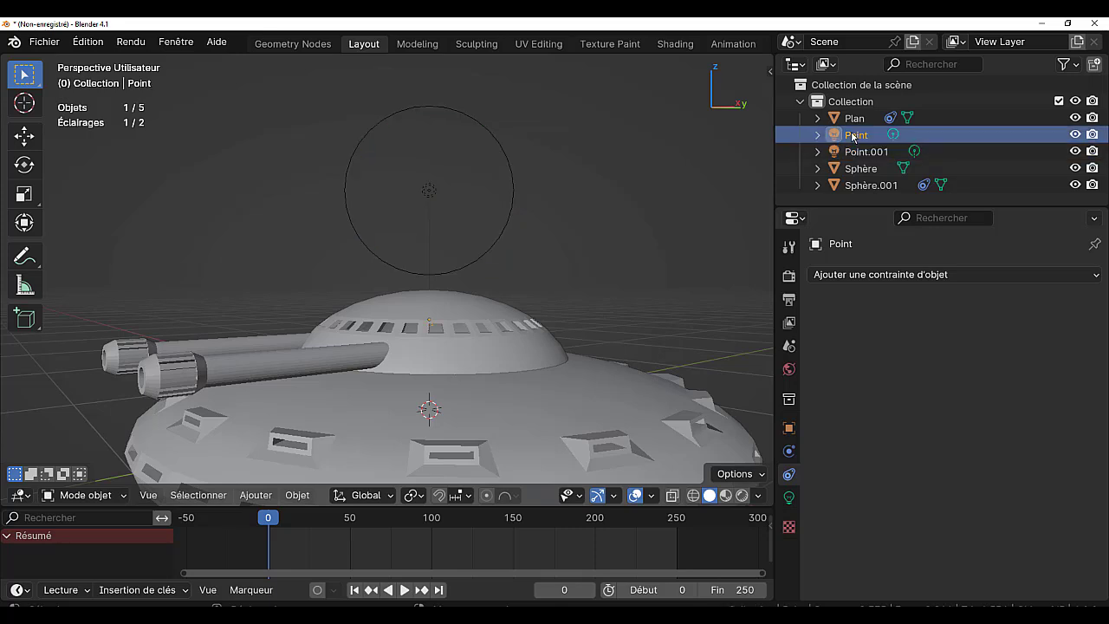
{"action": "scroll", "coordinate": [572, 269], "scroll_direction": "down", "scroll_amount": 3}
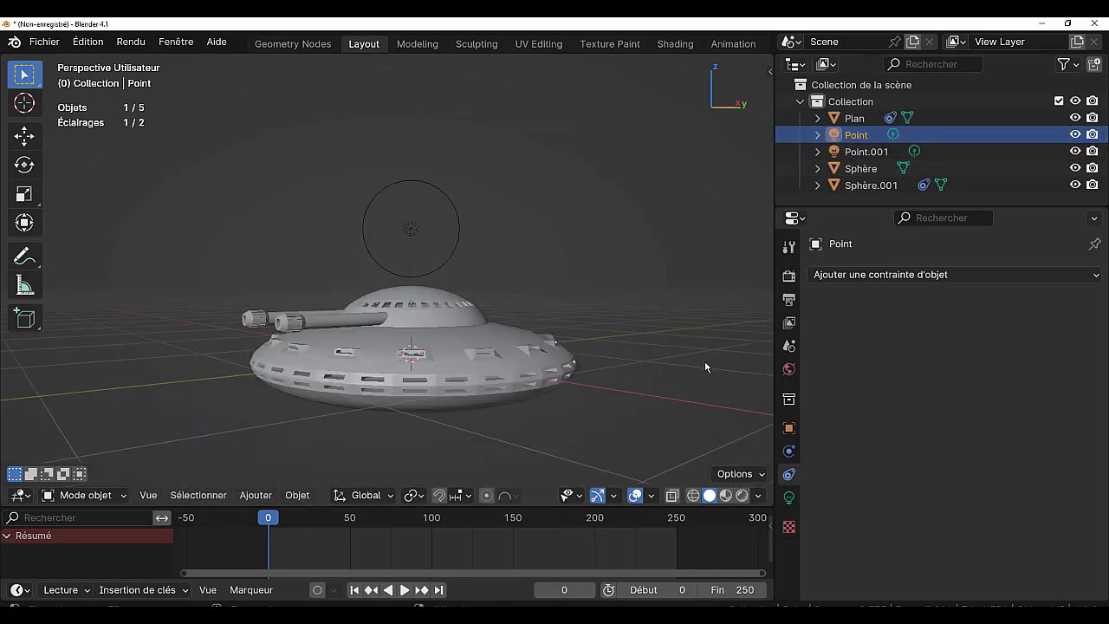
{"action": "left_click", "coordinate": [909, 275]}
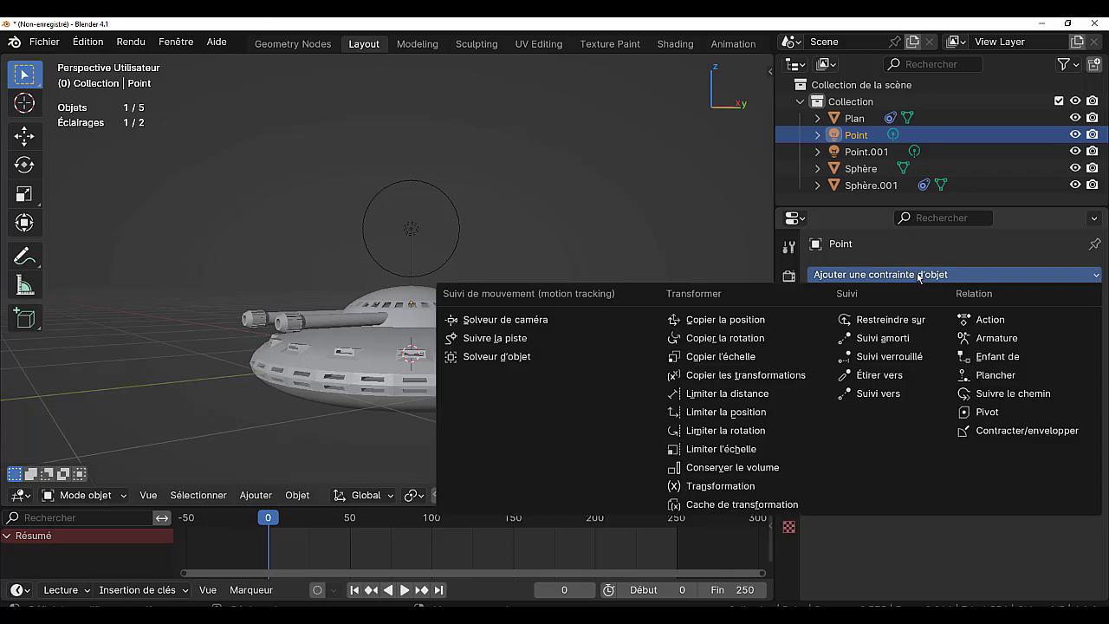
{"action": "left_click", "coordinate": [993, 358]}
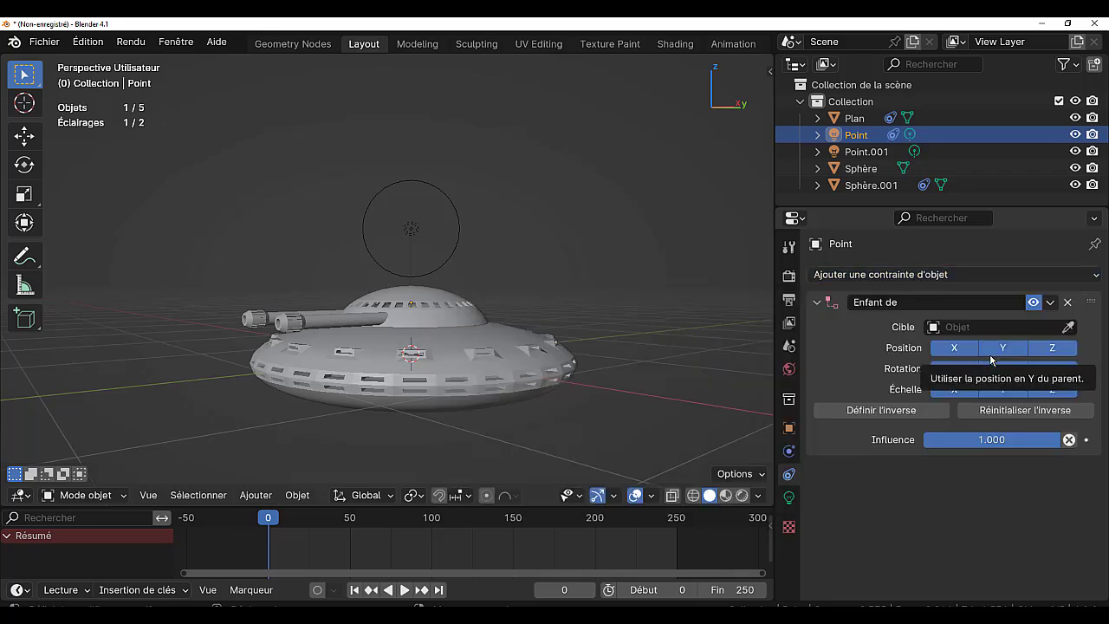
{"action": "left_click", "coordinate": [1067, 326]}
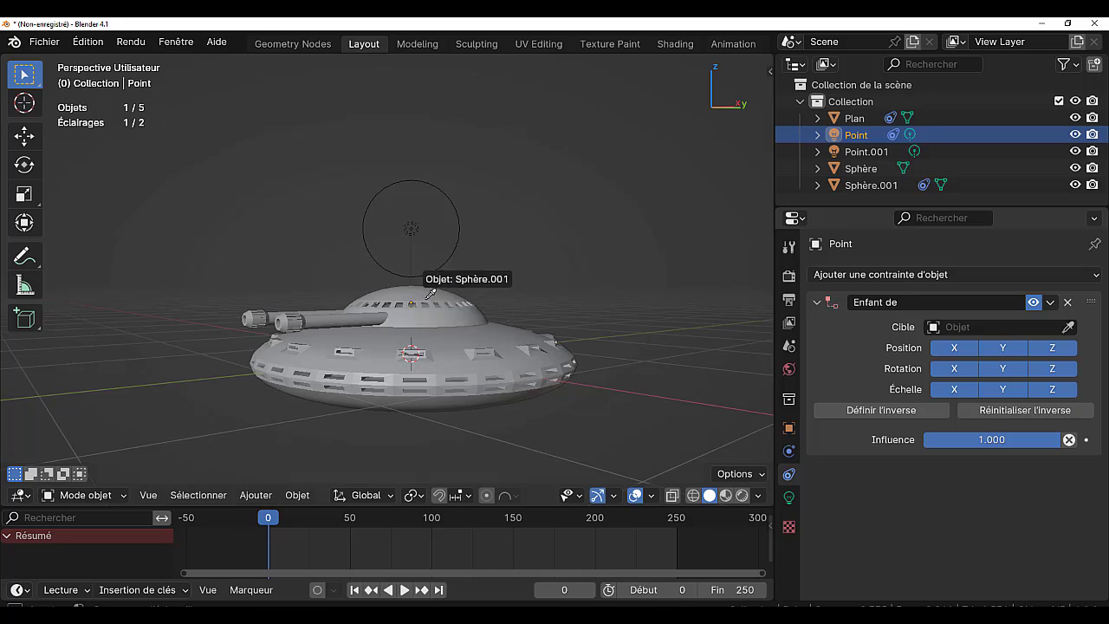
{"action": "left_click", "coordinate": [429, 295]}
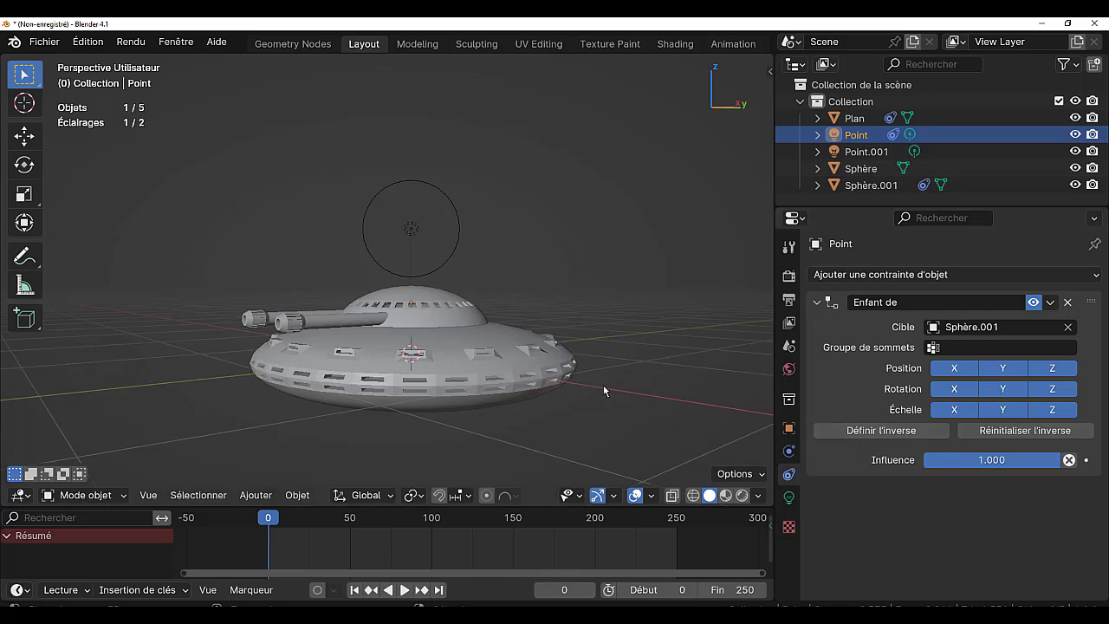
Test-lift the dome and saucer vertically without committing, then select the light Point.001.
{"action": "left_click", "coordinate": [424, 320]}
{"action": "left_click", "coordinate": [425, 320]}
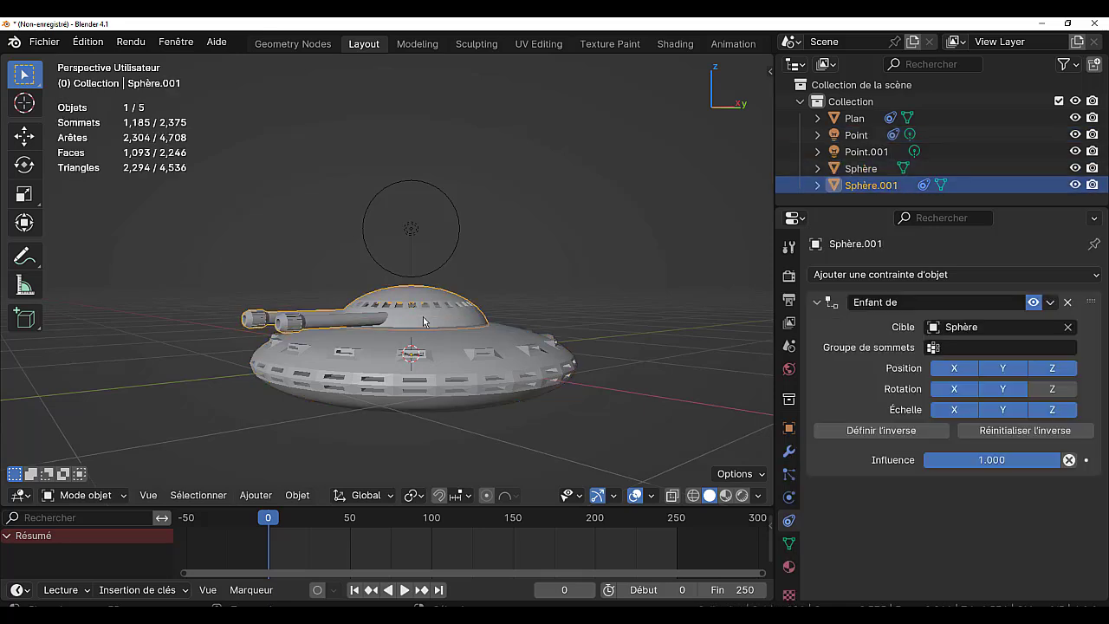
{"action": "key", "text": "g"}
{"action": "key", "text": "z"}
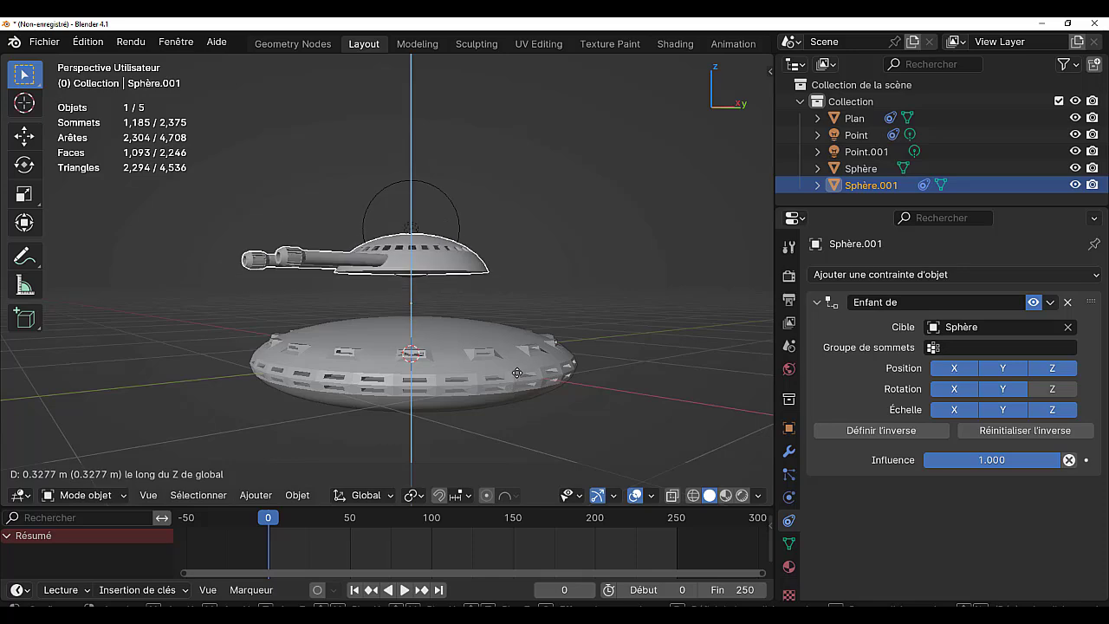
{"action": "key", "text": "Escape"}
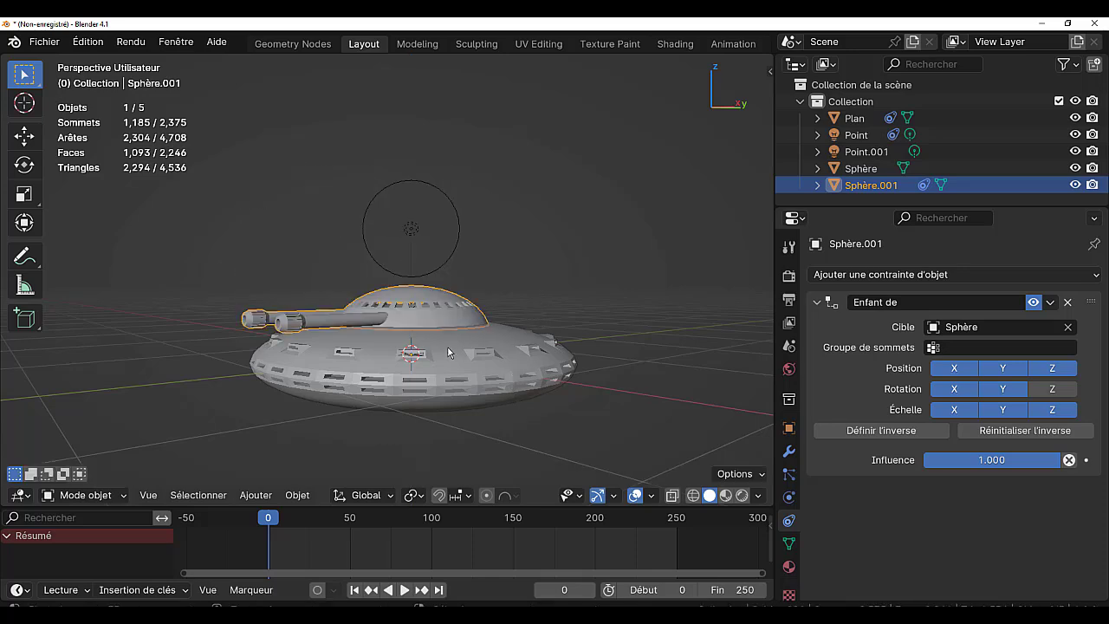
{"action": "left_click", "coordinate": [487, 382]}
{"action": "key", "text": "g"}
{"action": "key", "text": "z"}
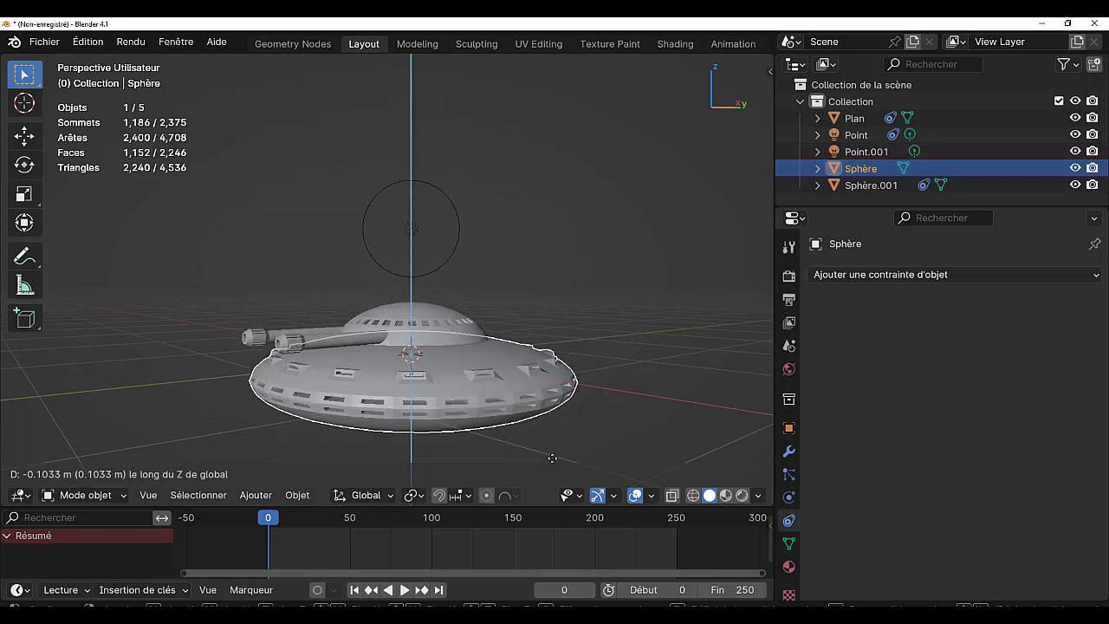
{"action": "key", "text": "Escape"}
{"action": "key", "text": "alt+a"}
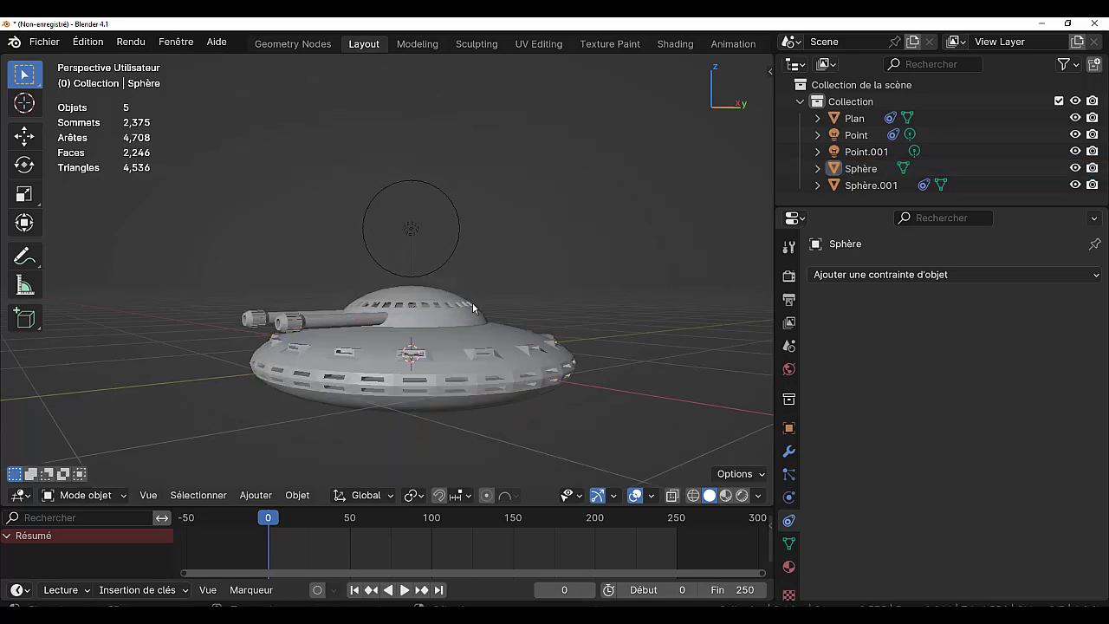
{"action": "left_click", "coordinate": [416, 227]}
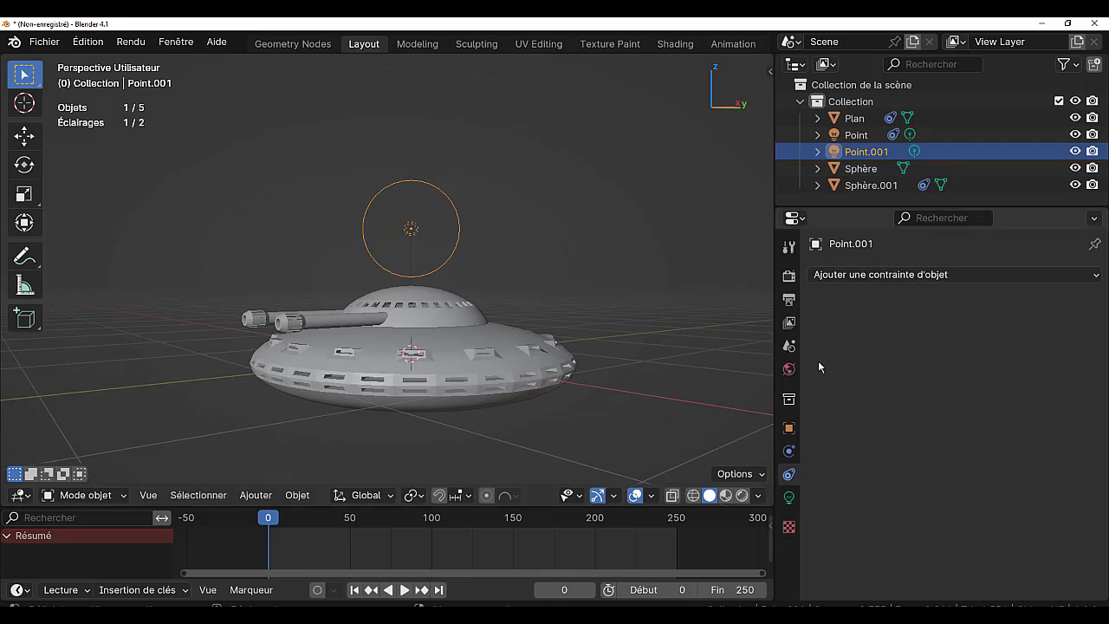
Give Point.001 a Child Of constraint targeting Sphère, then select Sphère.
{"action": "left_click", "coordinate": [939, 276]}
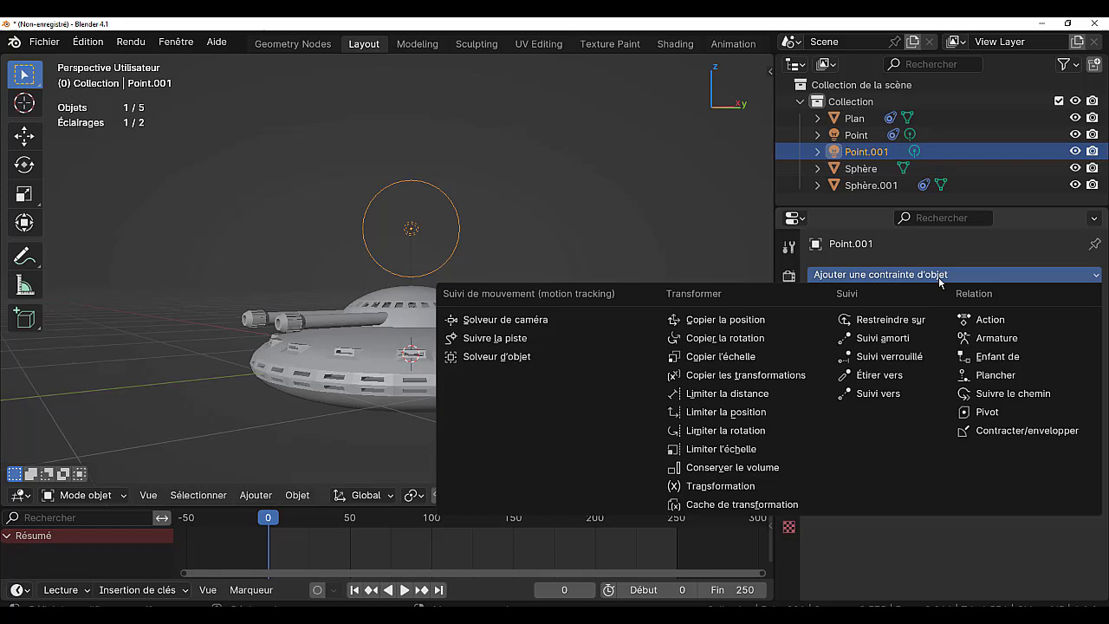
{"action": "left_click", "coordinate": [995, 357]}
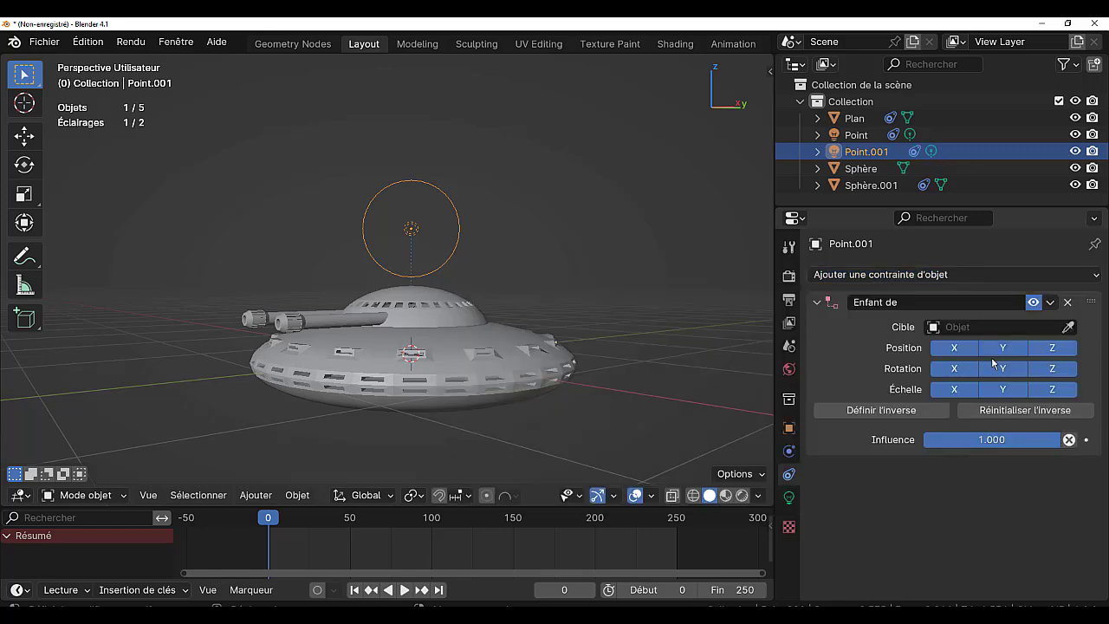
{"action": "left_click", "coordinate": [1070, 330]}
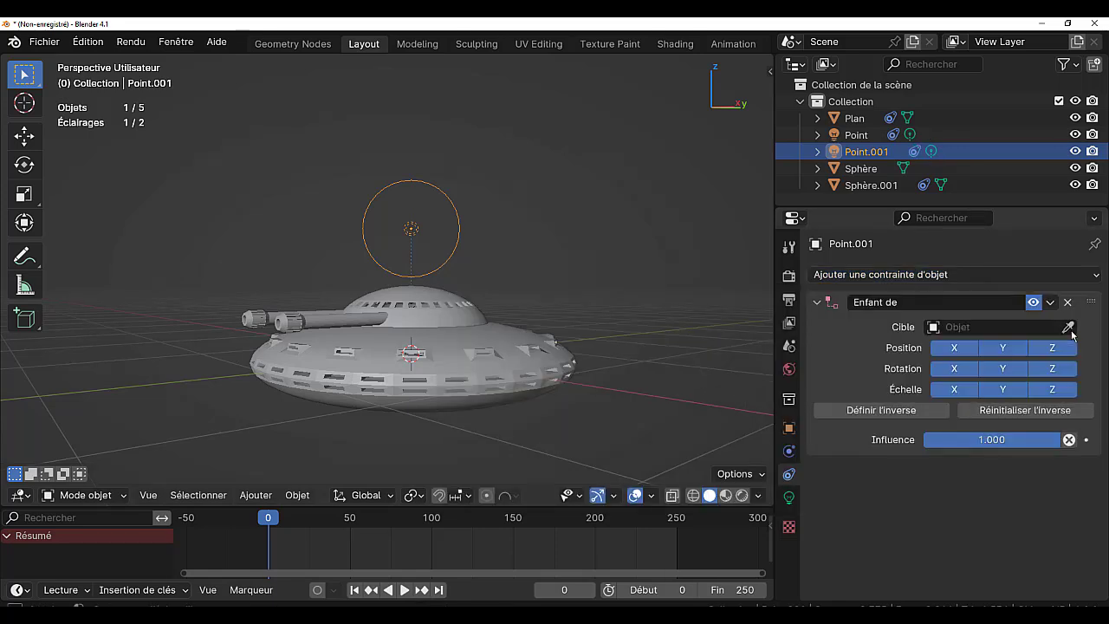
{"action": "left_click", "coordinate": [496, 332]}
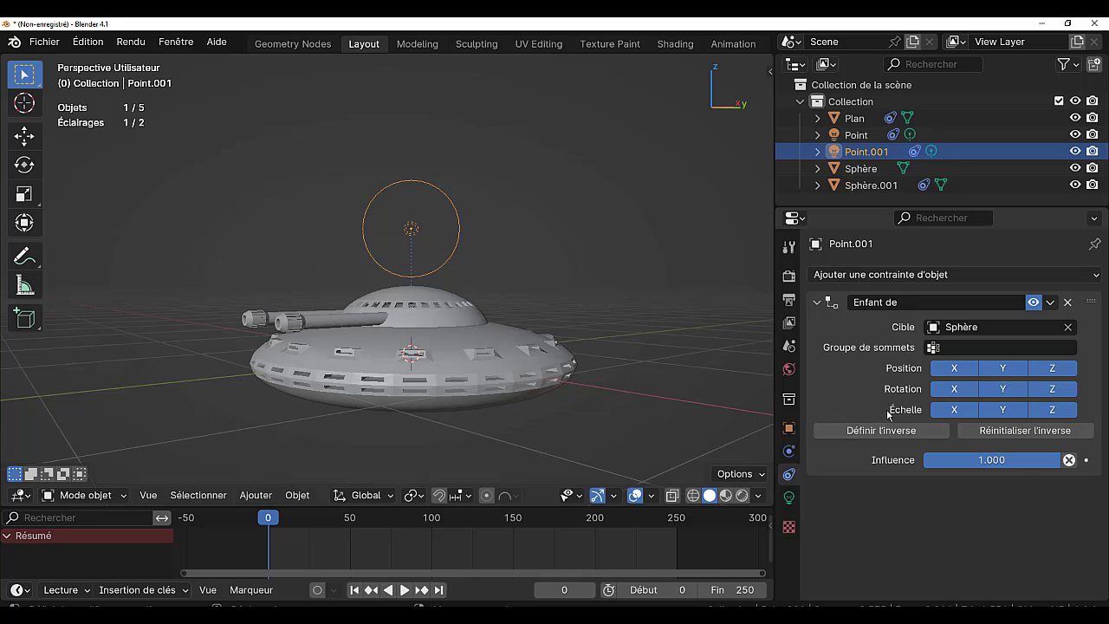
{"action": "left_click", "coordinate": [507, 364]}
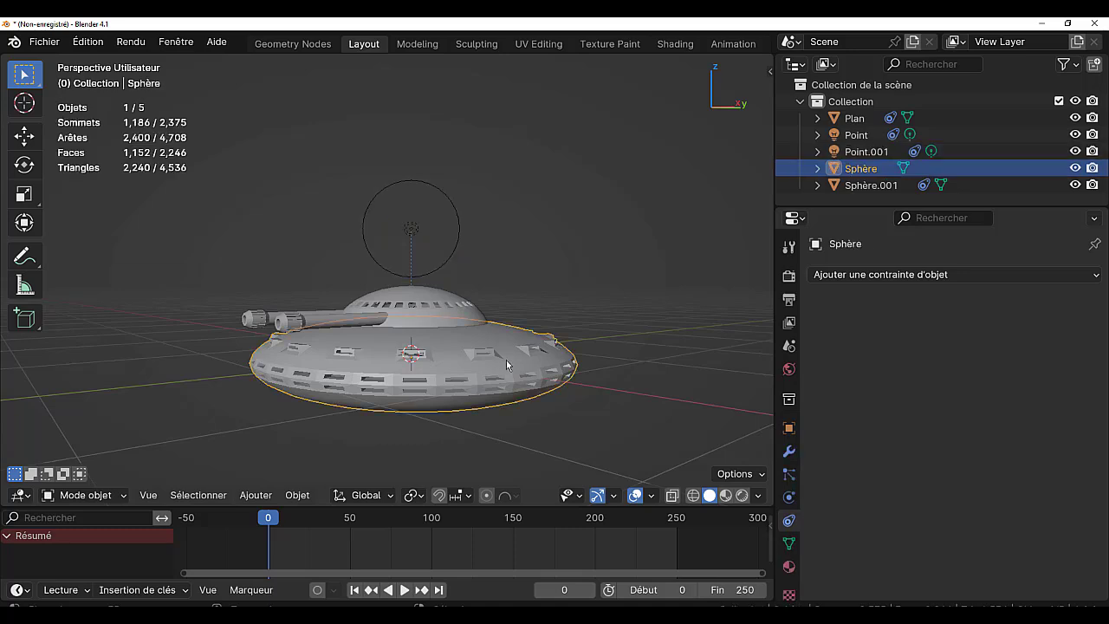
Test-move the saucer without committing, then switch the viewport to Rendered shading.
{"action": "key", "text": "g"}
{"action": "key", "text": "Escape"}
{"action": "key", "text": "g"}
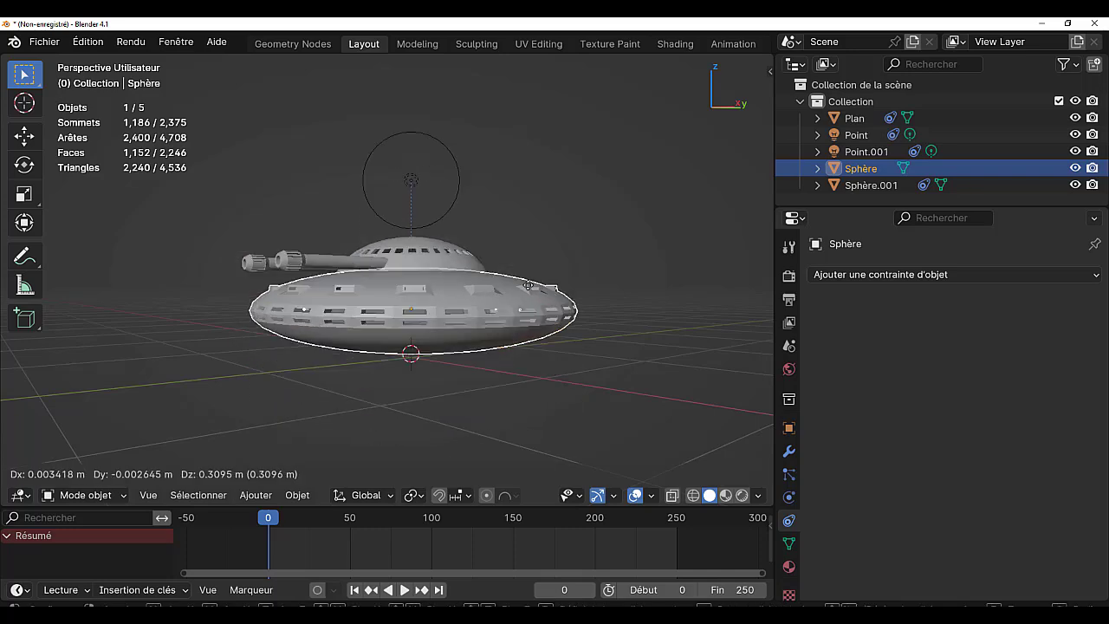
{"action": "key", "text": "Escape"}
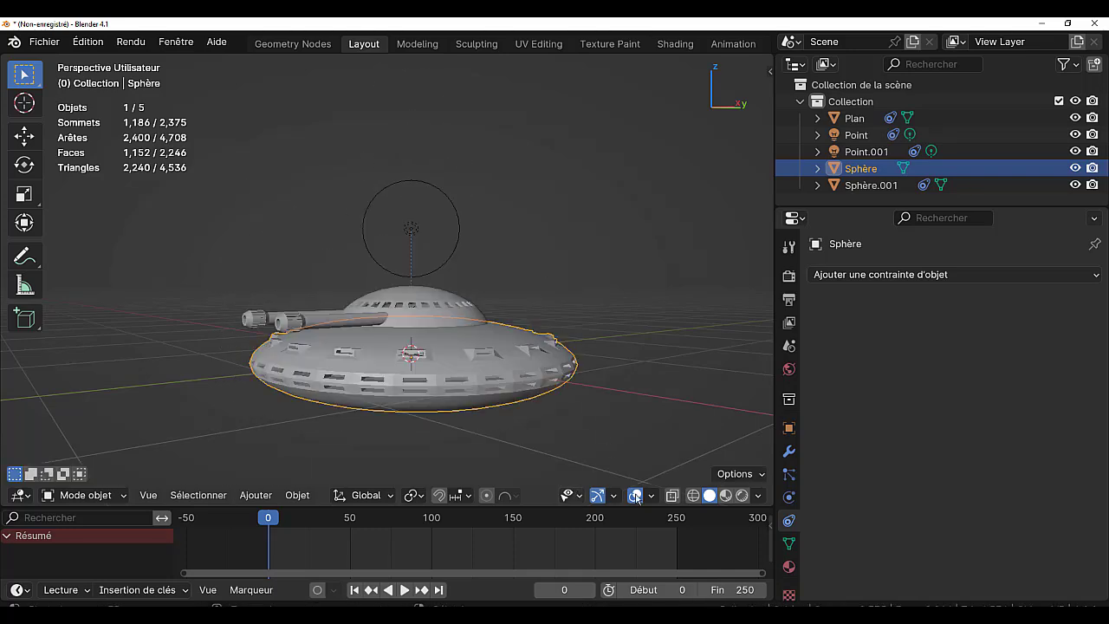
{"action": "left_click", "coordinate": [741, 496]}
{"action": "left_click", "coordinate": [740, 494]}
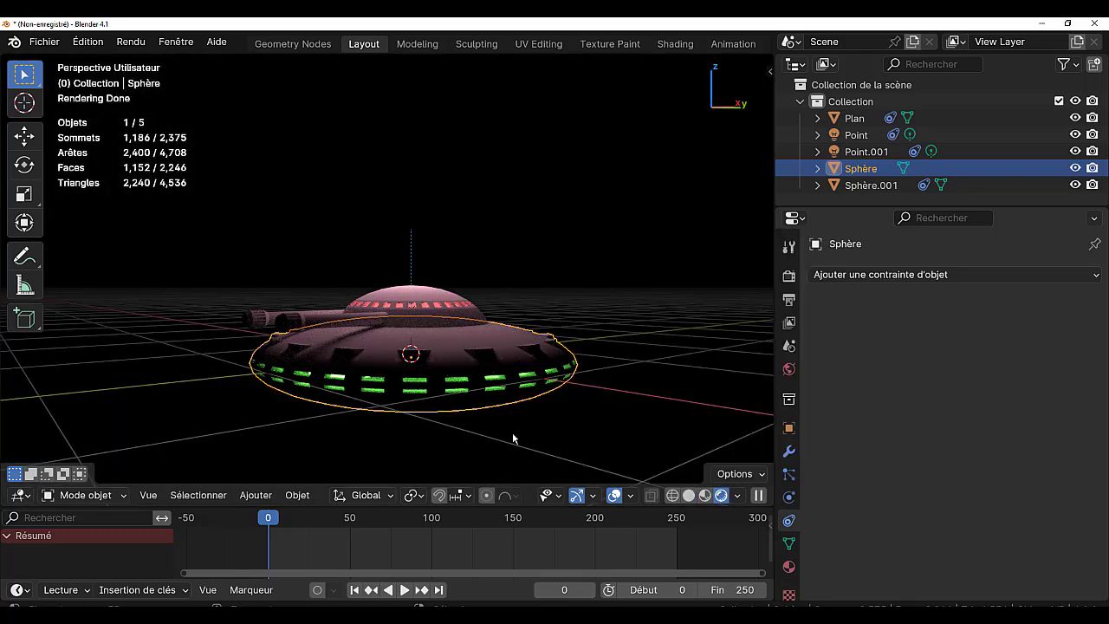
Show the saucer in a widened front orthographic view.
{"action": "middle_click_drag", "start_coordinate": [516, 445], "coordinate": [537, 391]}
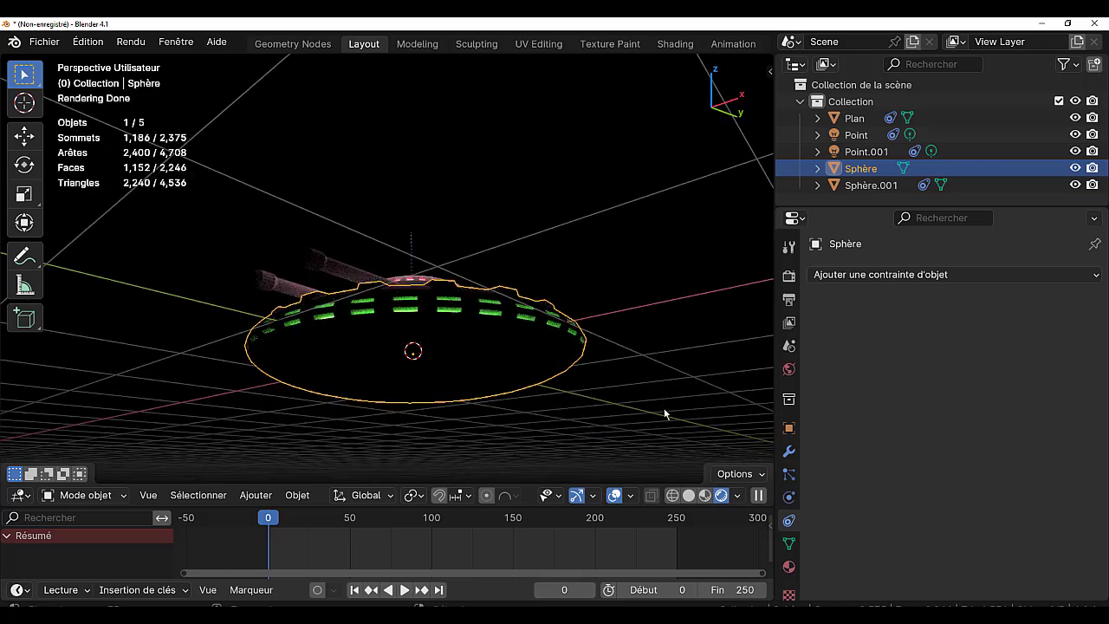
{"action": "key", "text": "KP_1"}
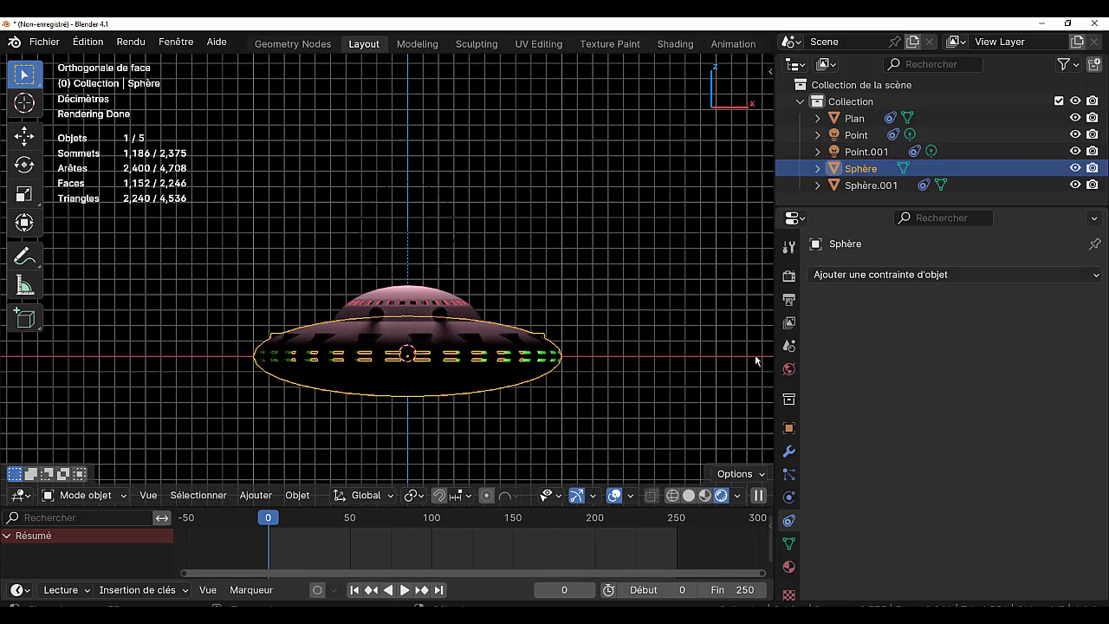
{"action": "left_click_drag", "start_coordinate": [776, 350], "coordinate": [949, 350]}
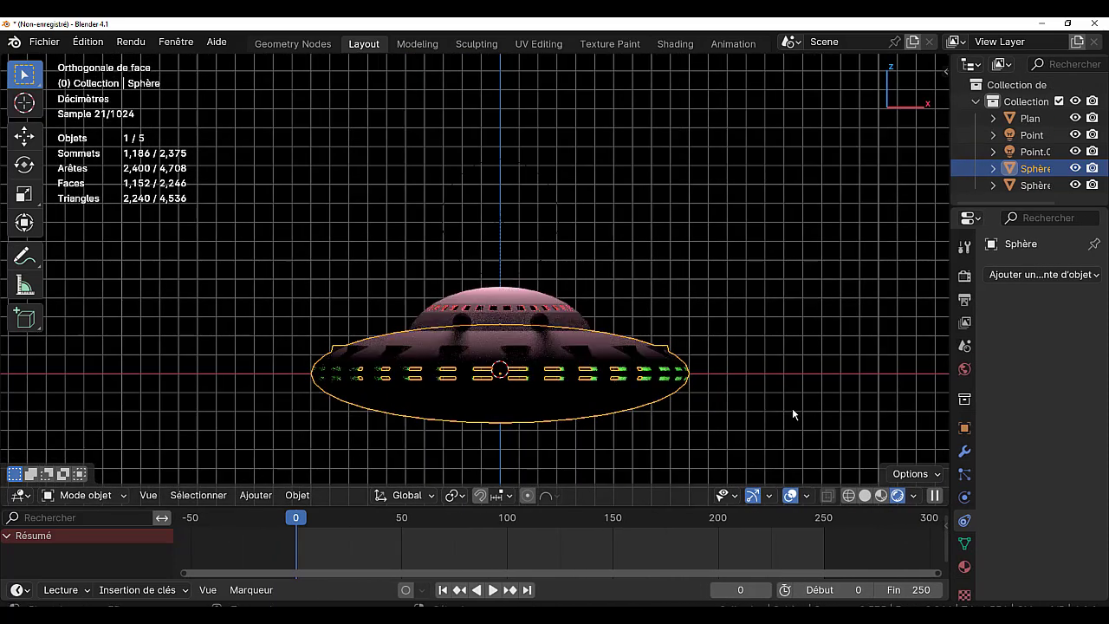
{"action": "mouse_move", "coordinate": [766, 405]}
{"action": "middle_mouse_down"}
{"action": "mouse_move", "coordinate": [744, 321]}
{"action": "mouse_move", "coordinate": [748, 388]}
{"action": "mouse_move", "coordinate": [743, 337]}
{"action": "middle_mouse_up"}
{"action": "key", "text": "KP_8"}
{"action": "key", "text": "KP_1"}
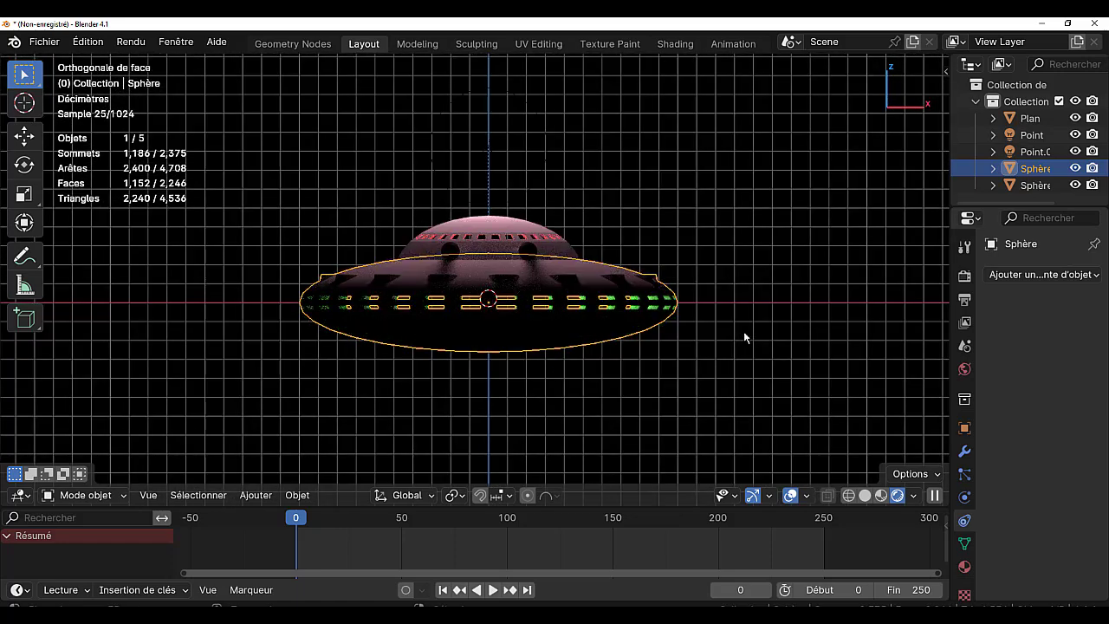
{"action": "left_click", "coordinate": [256, 494]}
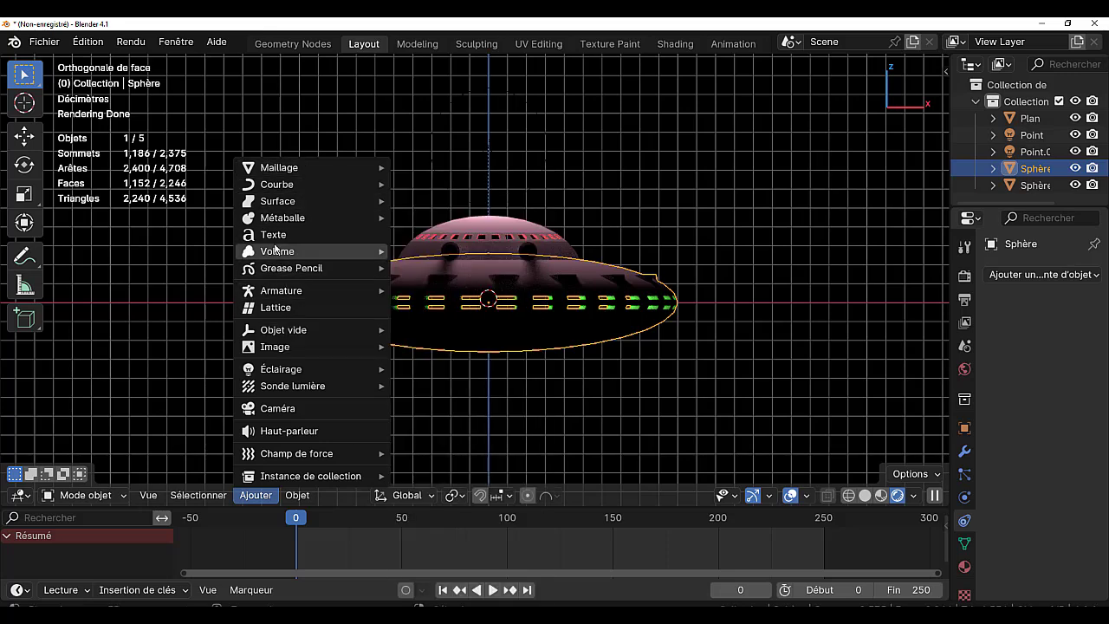
{"action": "mouse_move", "coordinate": [280, 369]}
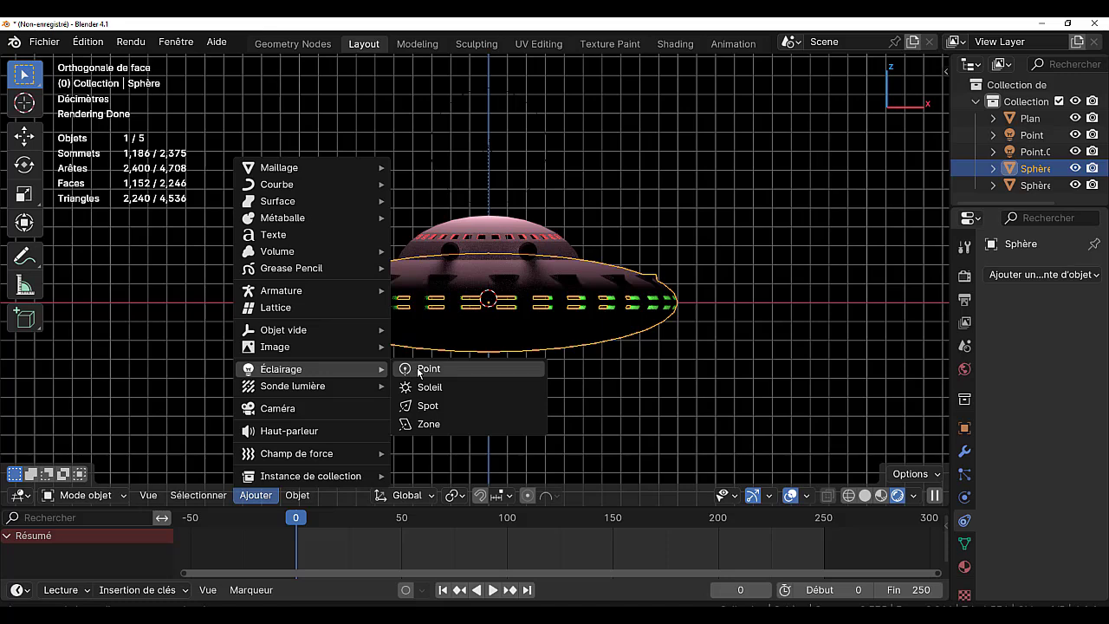
Add a point light, Point.002, just below the saucer.
{"action": "left_click", "coordinate": [419, 371]}
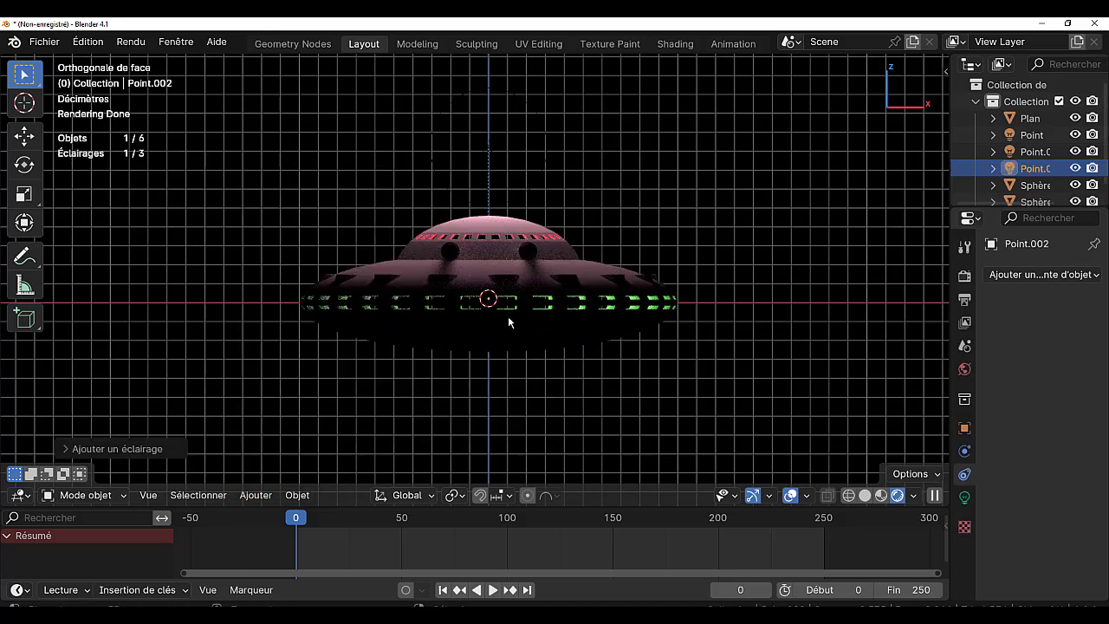
{"action": "key", "text": "g"}
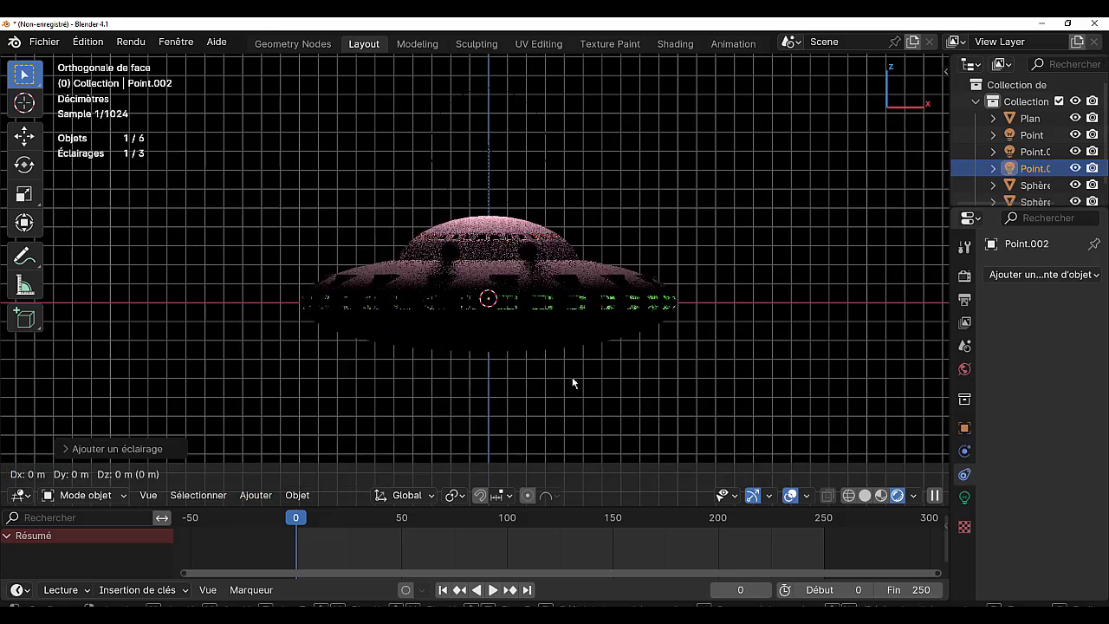
{"action": "key", "text": "z"}
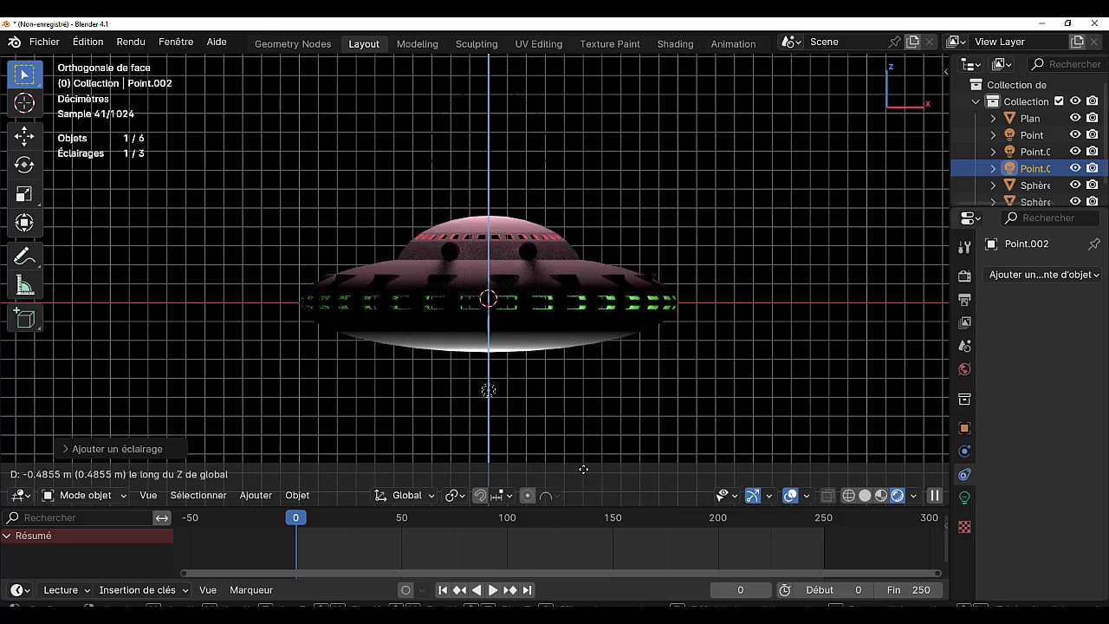
{"action": "left_click", "coordinate": [584, 469]}
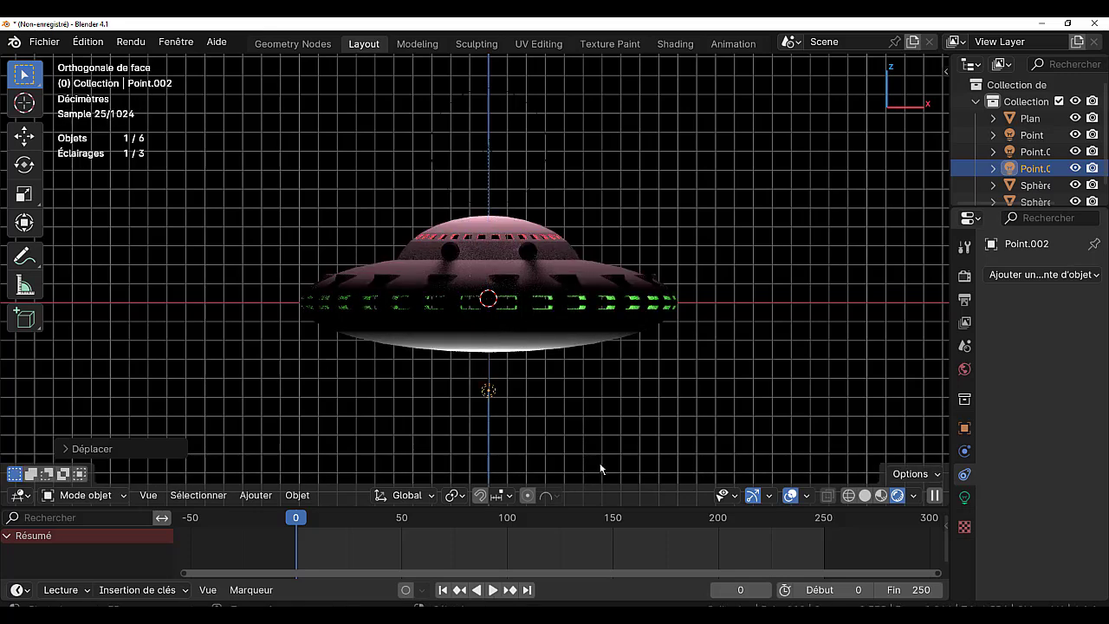
Make the Point.002 light colour green.
{"action": "left_click", "coordinate": [964, 499]}
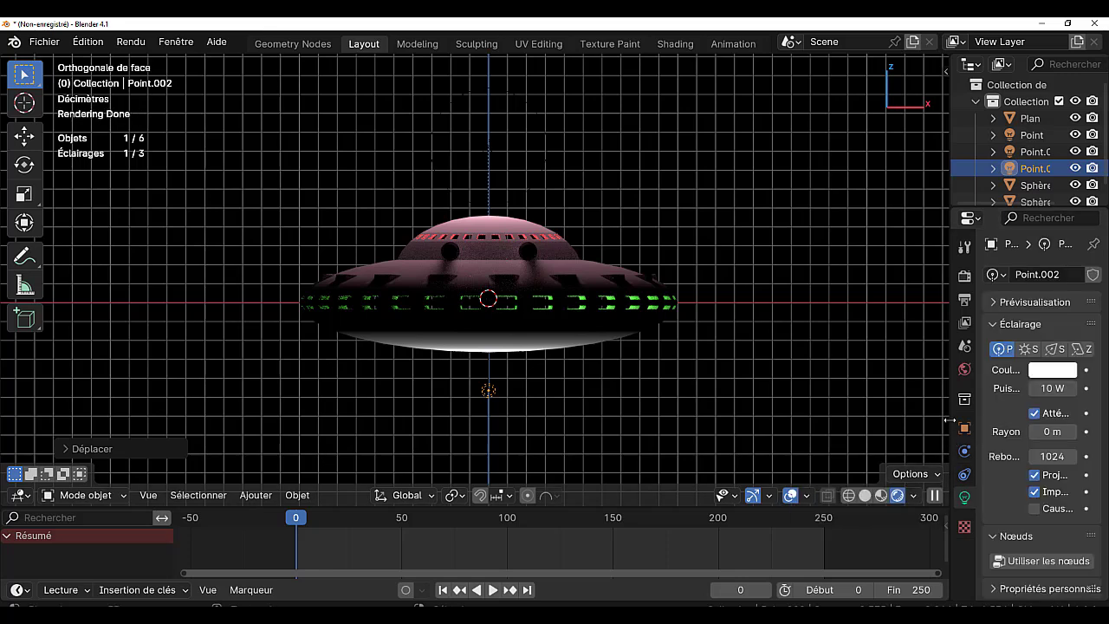
{"action": "left_click_drag", "start_coordinate": [950, 420], "coordinate": [812, 420]}
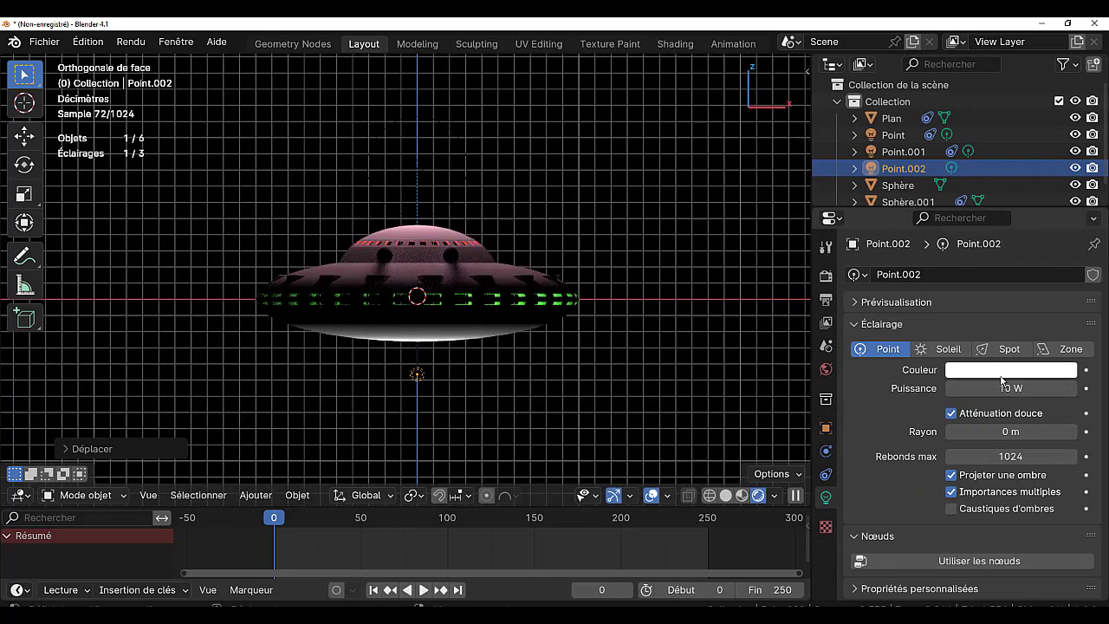
{"action": "left_click", "coordinate": [1002, 370]}
{"action": "left_click", "coordinate": [982, 250]}
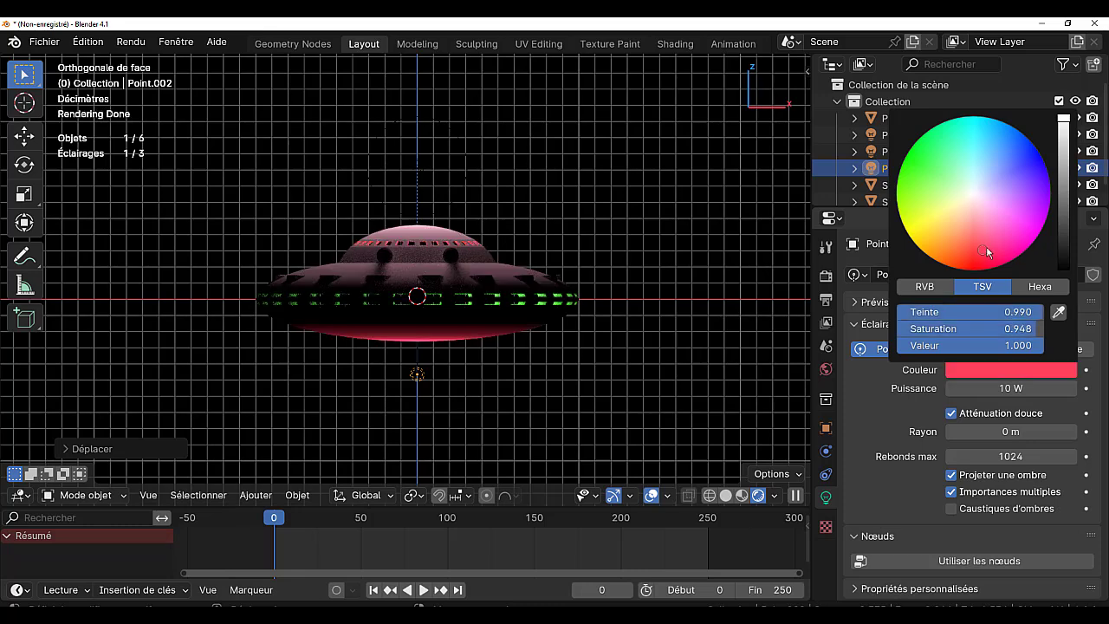
{"action": "left_click", "coordinate": [1022, 182]}
{"action": "left_click", "coordinate": [924, 172]}
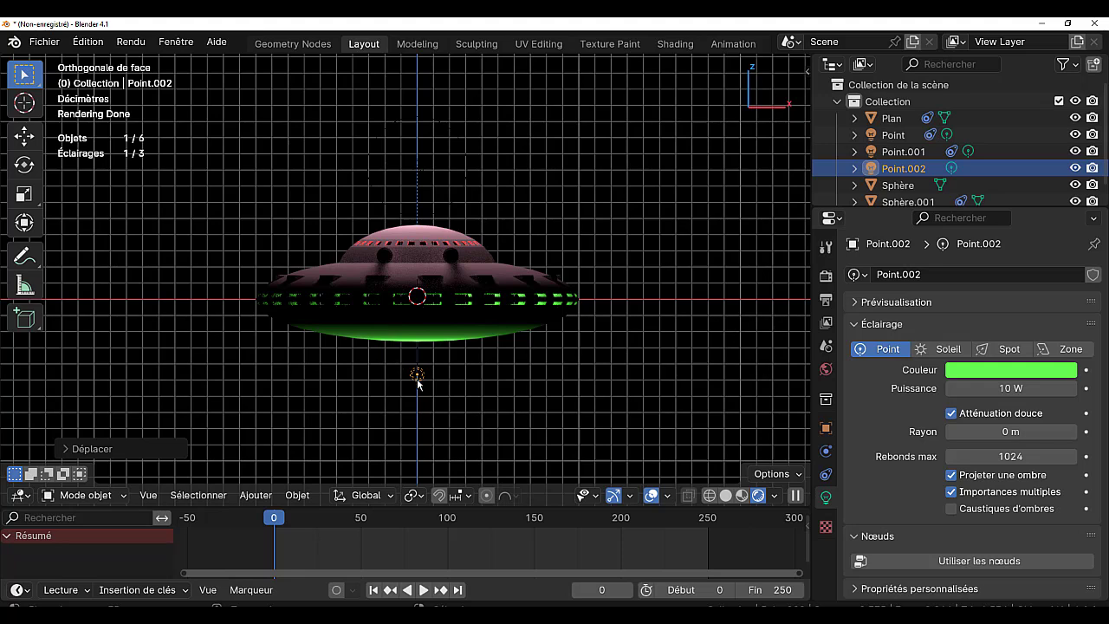
Give Point.002 a Child Of constraint targeting Sphère, then select Sphère.
{"action": "left_click", "coordinate": [825, 475]}
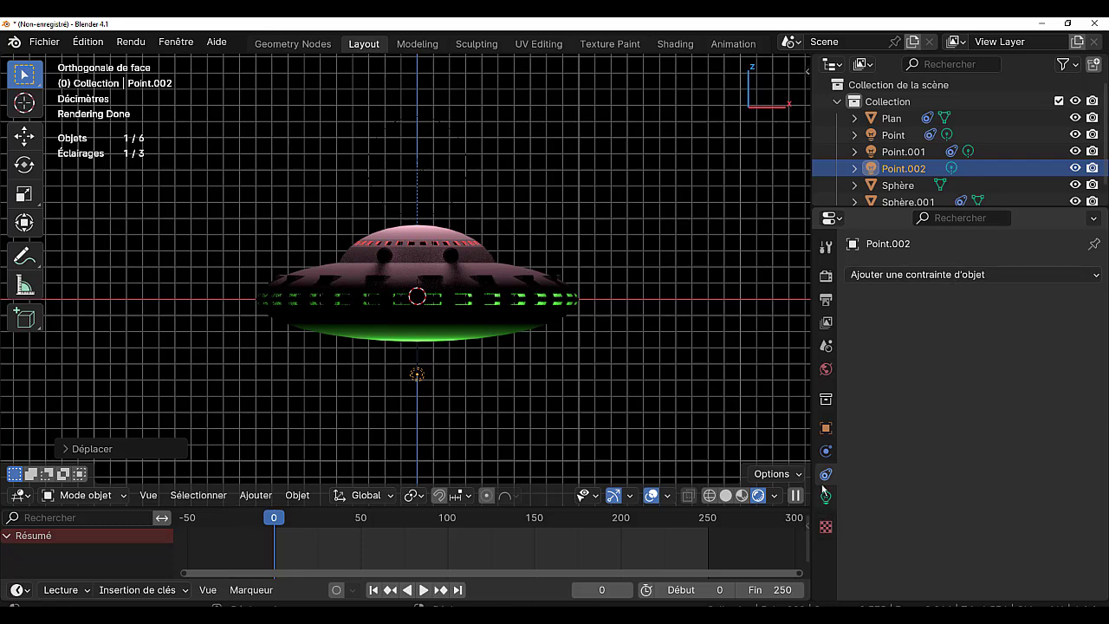
{"action": "left_click", "coordinate": [957, 273]}
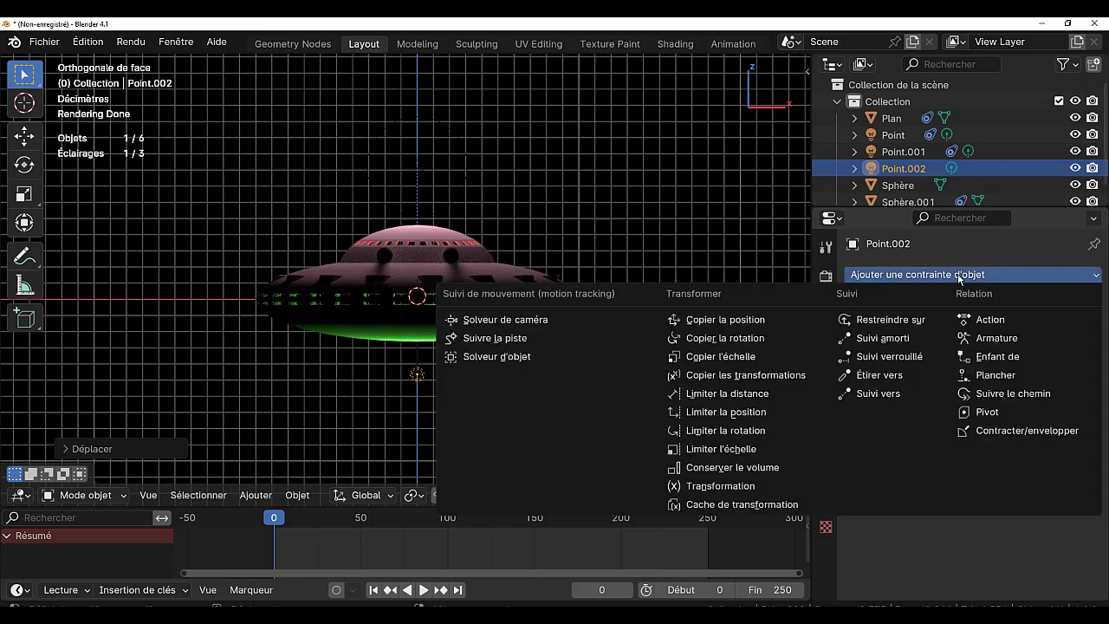
{"action": "left_click", "coordinate": [995, 360]}
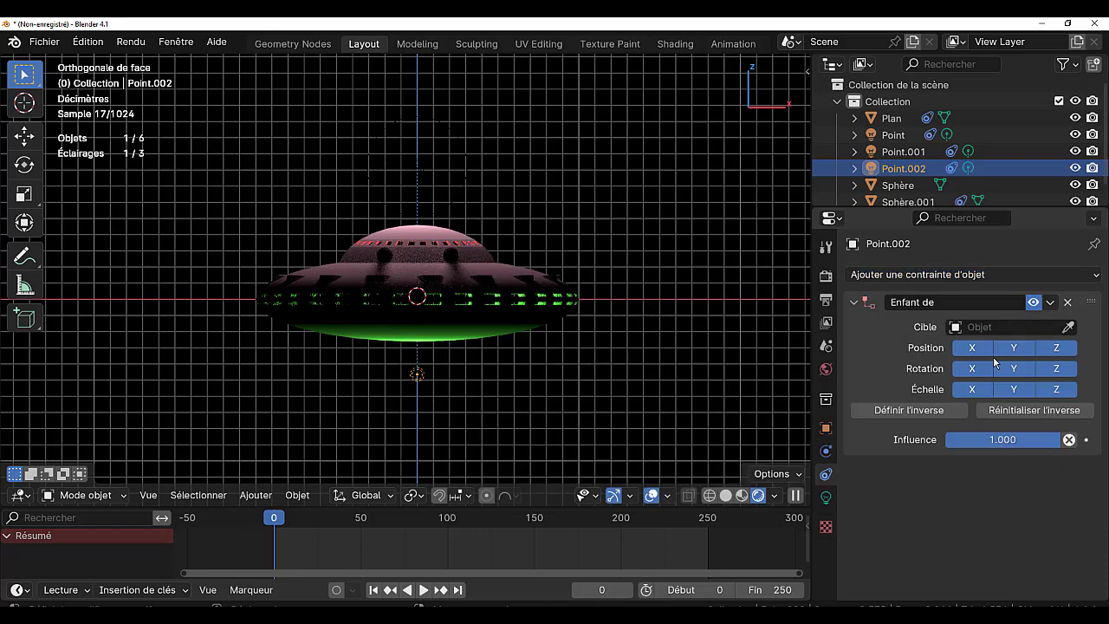
{"action": "left_click", "coordinate": [1067, 328]}
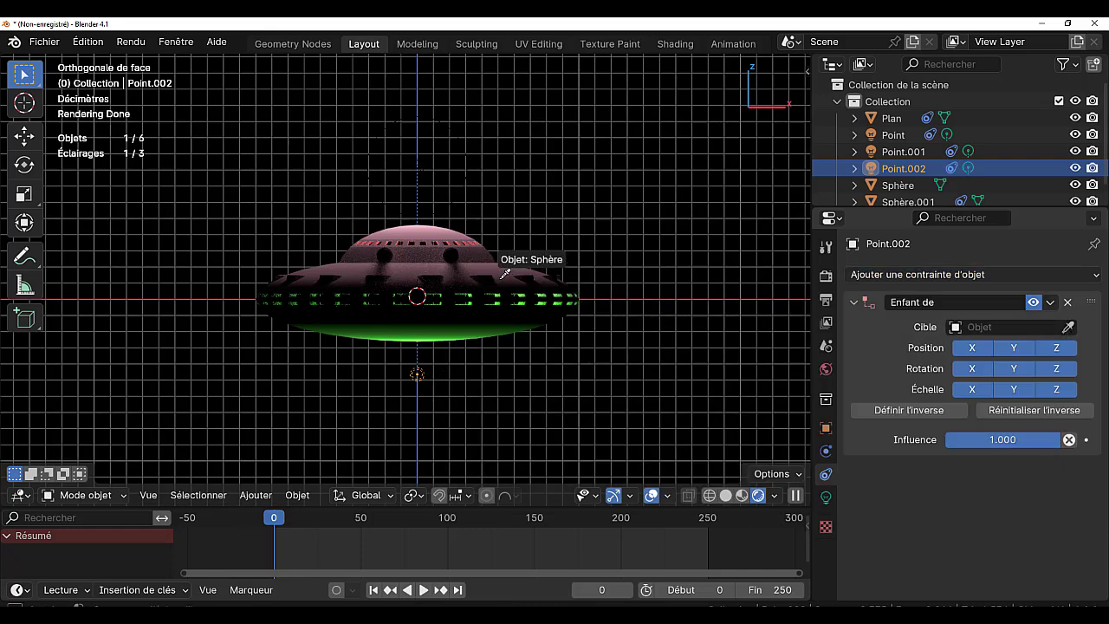
{"action": "left_click", "coordinate": [490, 316]}
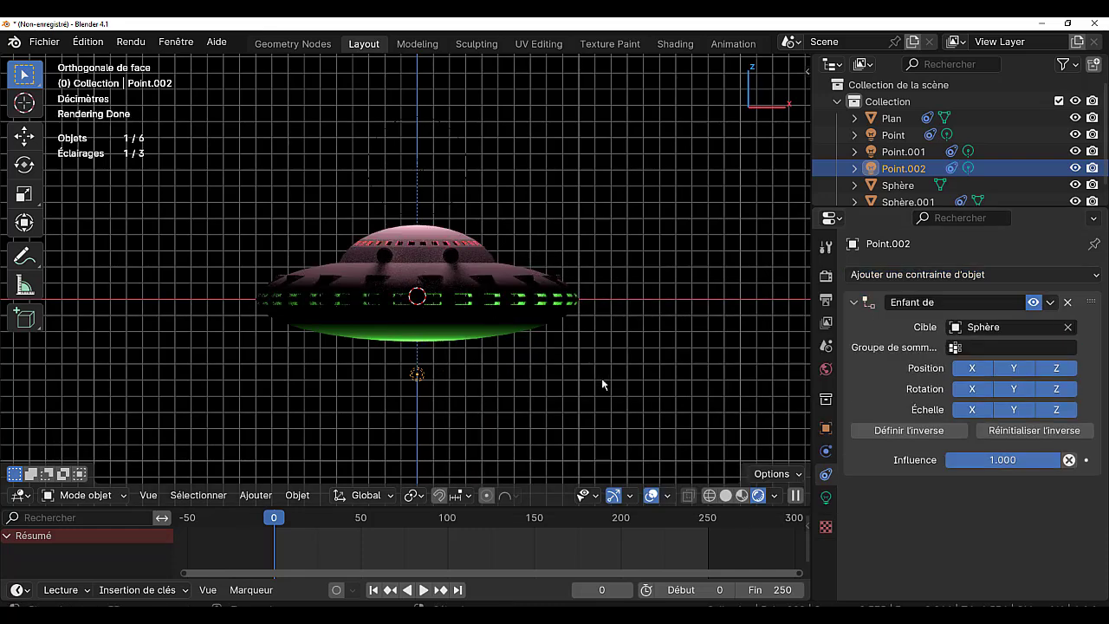
{"action": "left_click", "coordinate": [417, 265]}
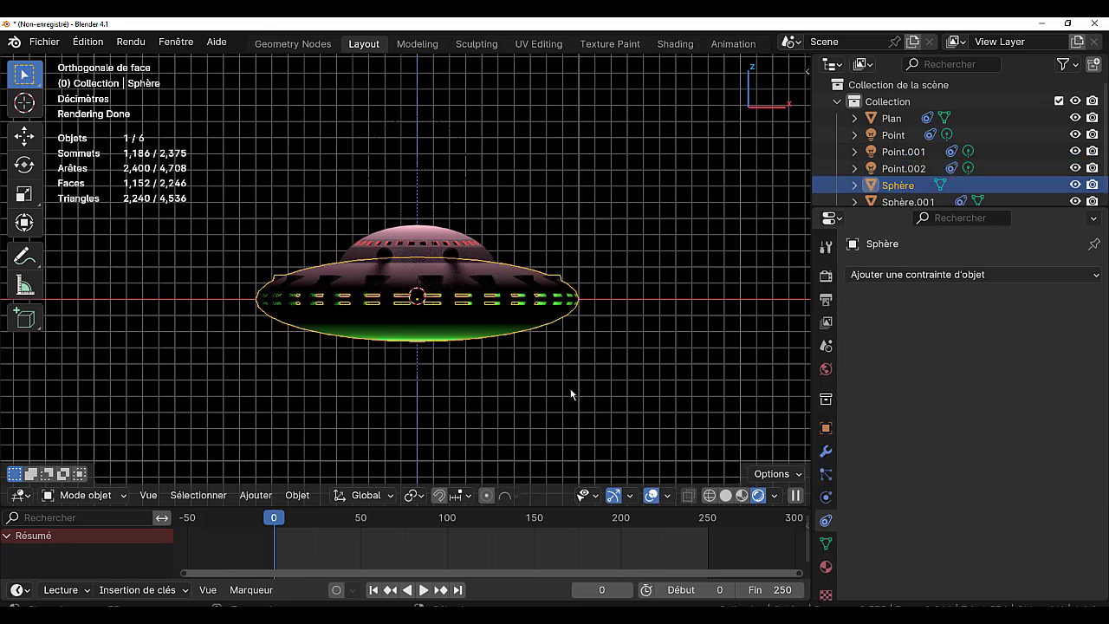
Raise the saucer Sphère vertically and spin it around the Z axis.
{"action": "key", "text": "g"}
{"action": "key", "text": "z"}
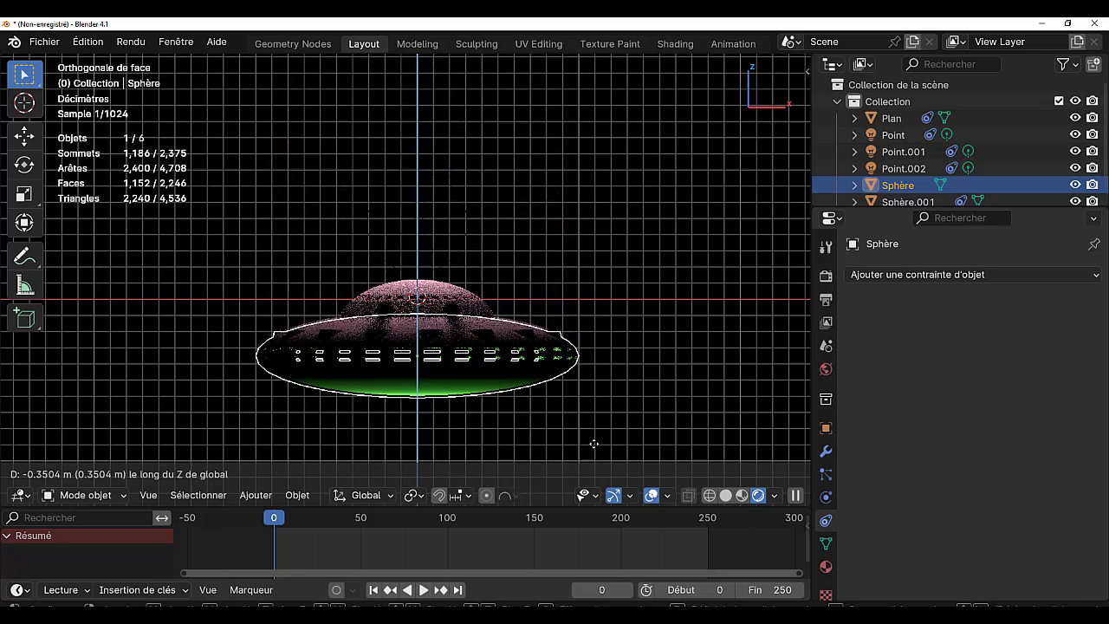
{"action": "left_click", "coordinate": [598, 378]}
{"action": "middle_click_drag", "start_coordinate": [599, 381], "coordinate": [527, 392]}
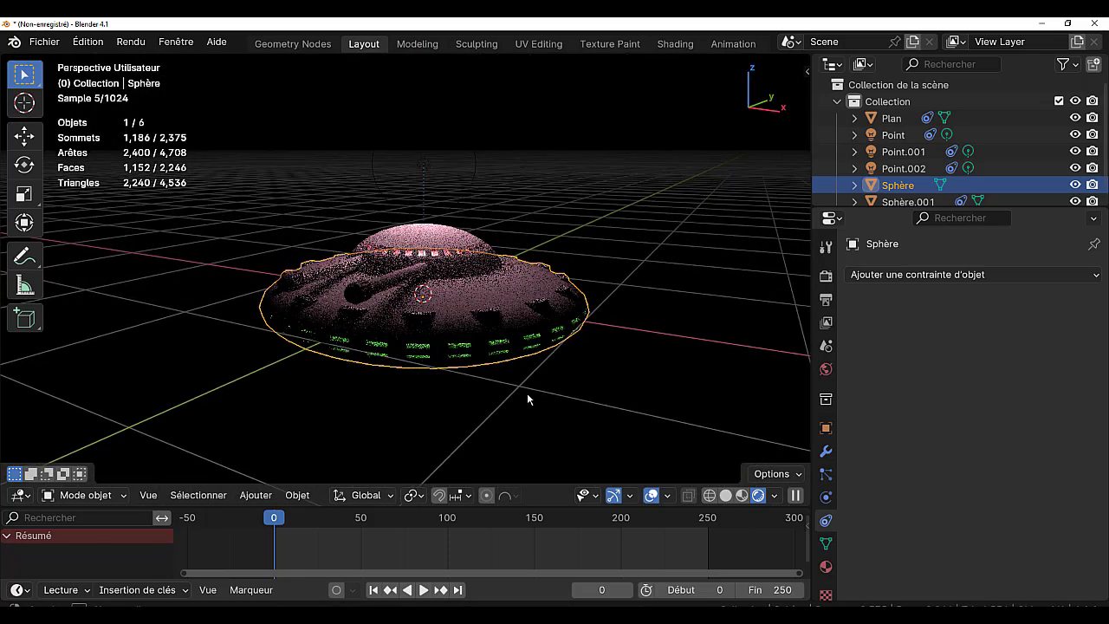
{"action": "key", "text": "r"}
{"action": "key", "text": "z"}
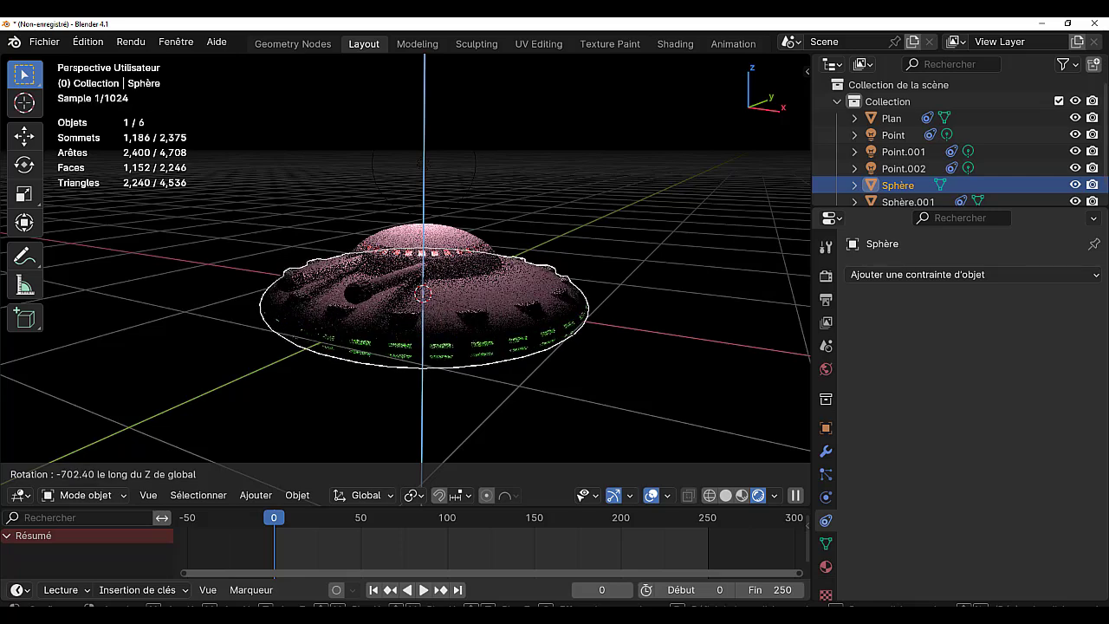
{"action": "left_click", "coordinate": [629, 353]}
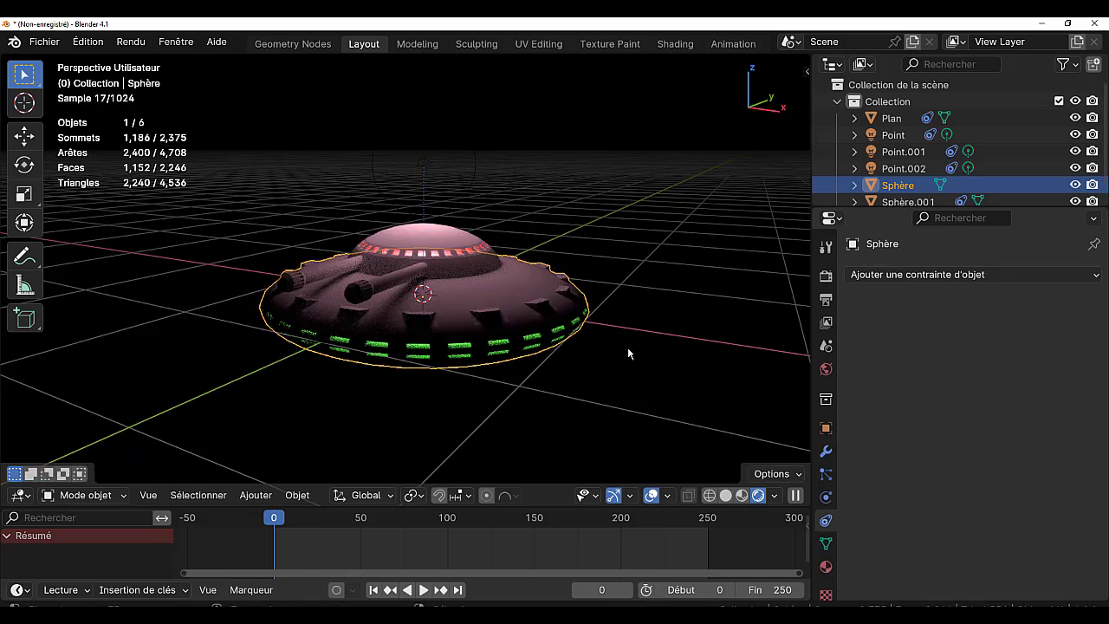
Rotate the cannon dome Sphère.001 around the vertical axis.
{"action": "left_click", "coordinate": [449, 246]}
{"action": "key", "text": "r"}
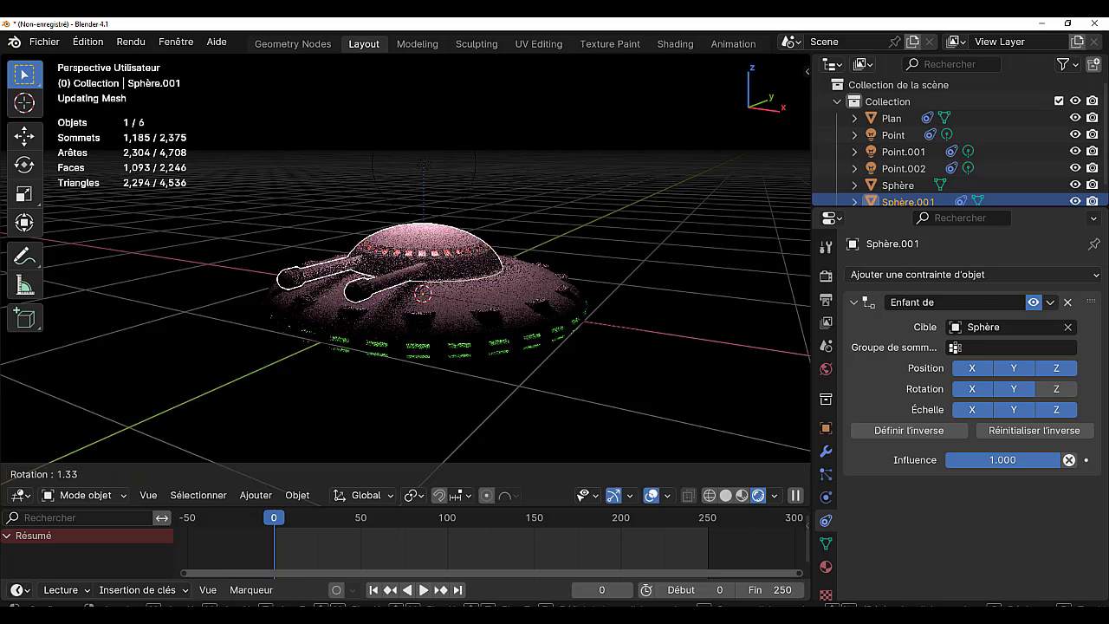
{"action": "key", "text": "z"}
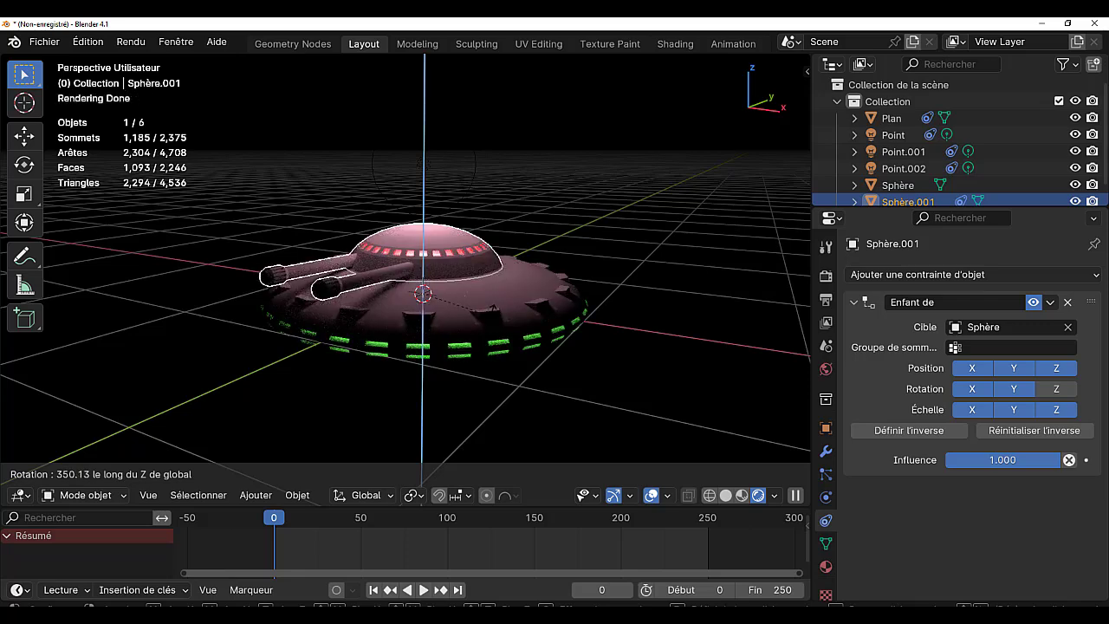
{"action": "left_click", "coordinate": [537, 332]}
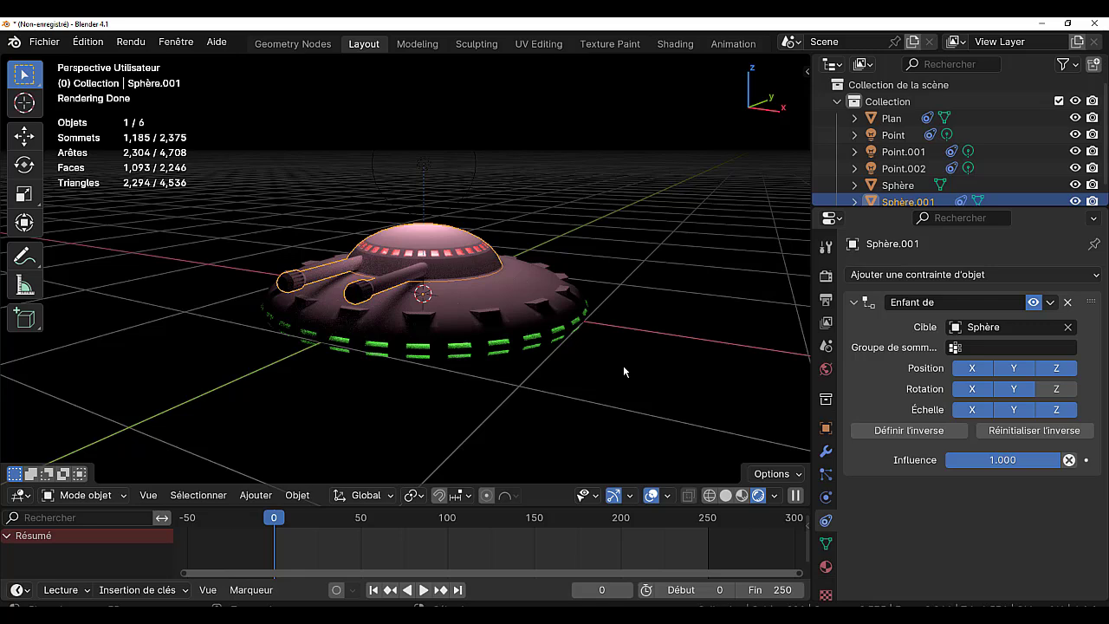
Switch to a widened, zoomed-out front orthographic view.
{"action": "key", "text": "KP_1"}
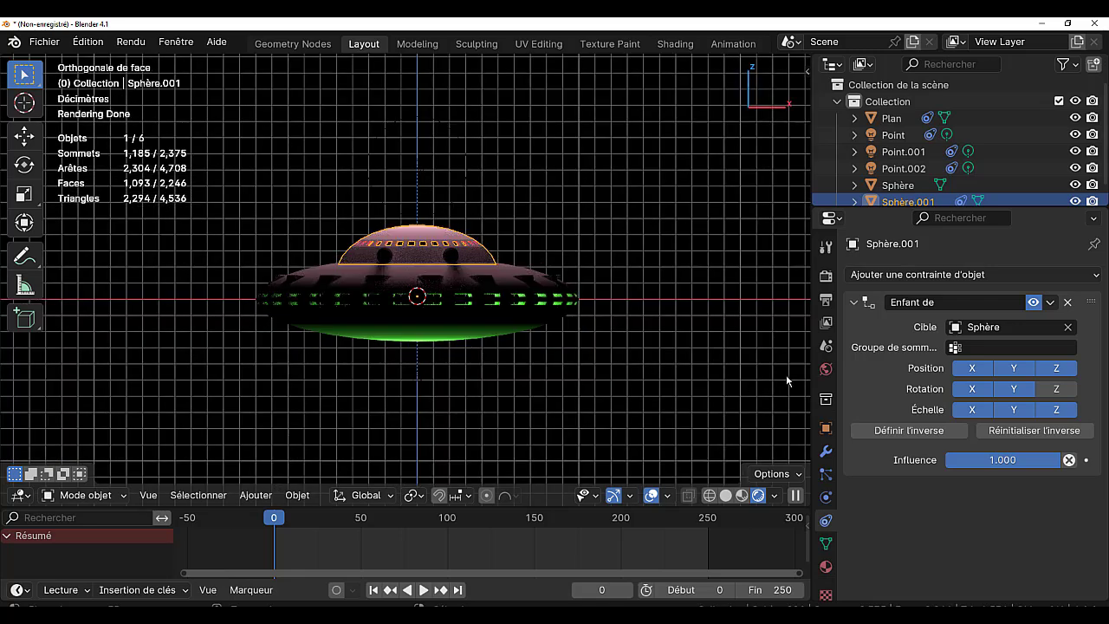
{"action": "left_click_drag", "start_coordinate": [811, 358], "coordinate": [925, 350]}
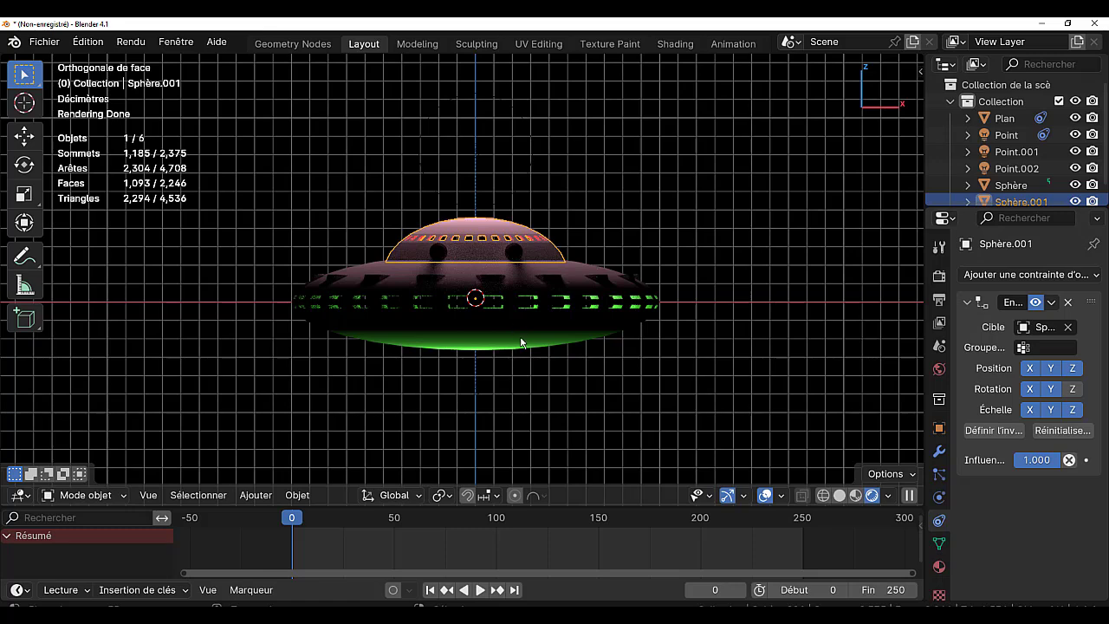
{"action": "scroll", "coordinate": [524, 341], "scroll_direction": "down", "scroll_amount": 1}
{"action": "scroll", "coordinate": [535, 340], "scroll_direction": "down", "scroll_amount": 1}
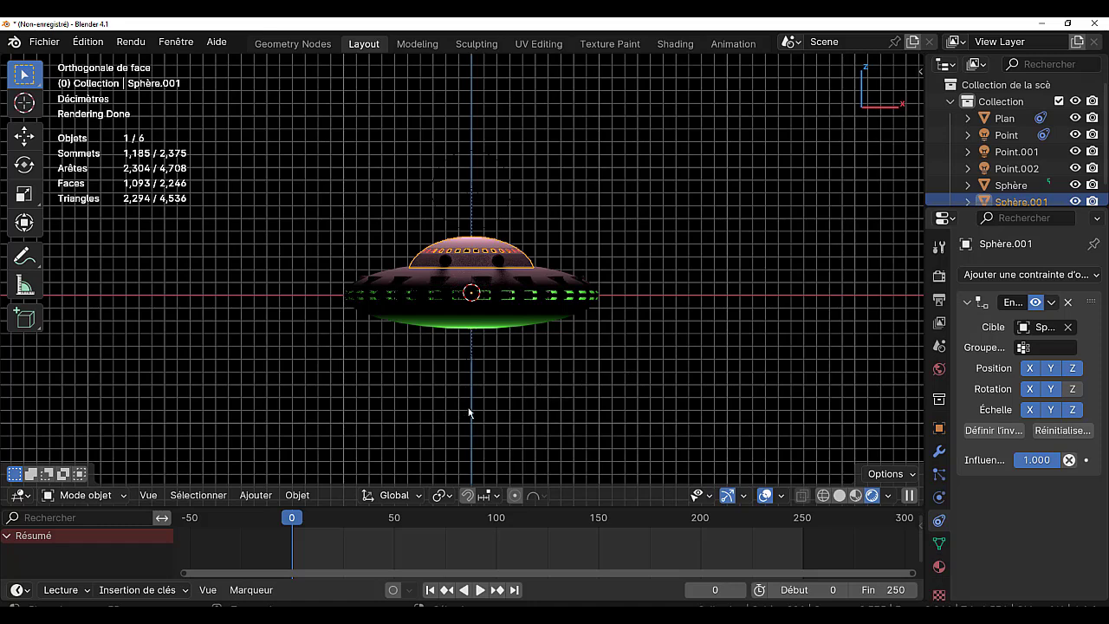
{"action": "left_click", "coordinate": [256, 495]}
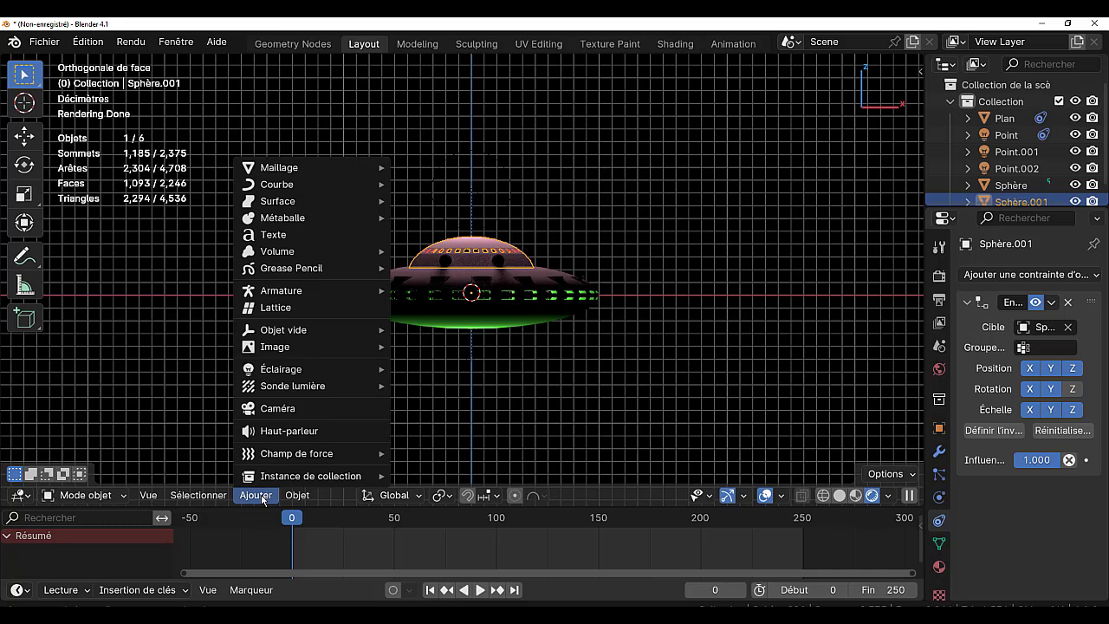
{"action": "mouse_move", "coordinate": [295, 168]}
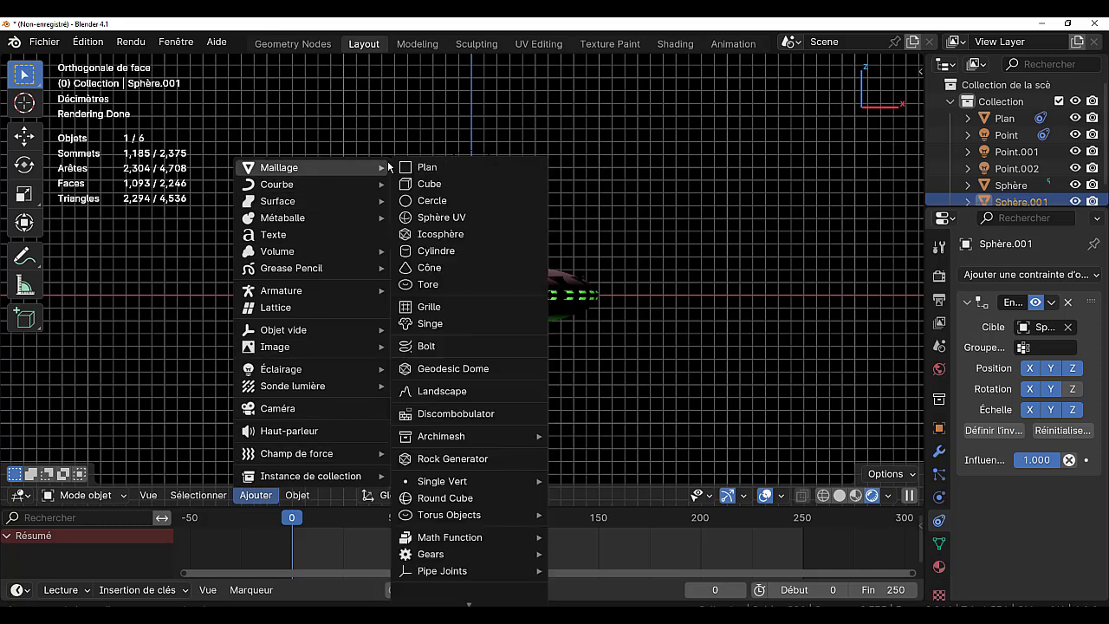
Add a plane and scale it up greatly in Edit Mode.
{"action": "left_click", "coordinate": [421, 166]}
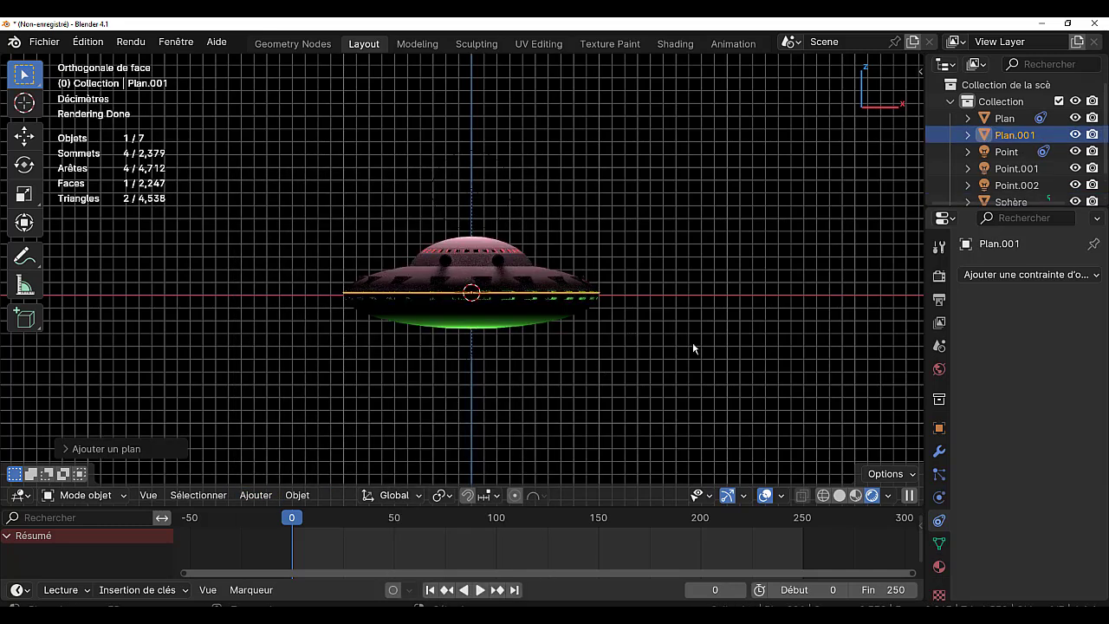
{"action": "key", "text": "KP_8"}
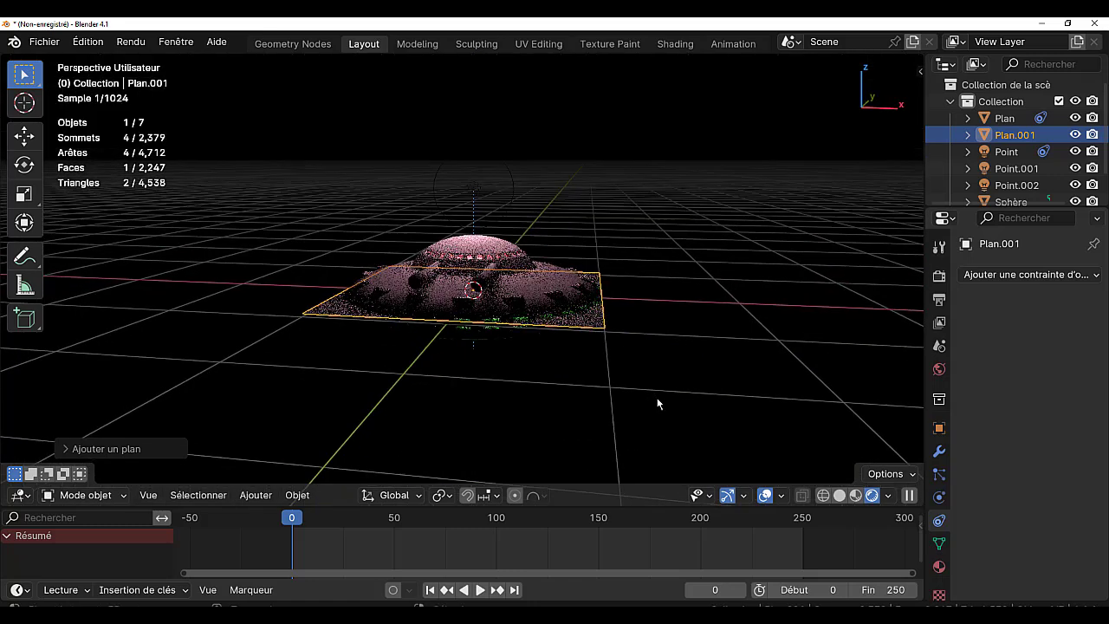
{"action": "key", "text": "Tab"}
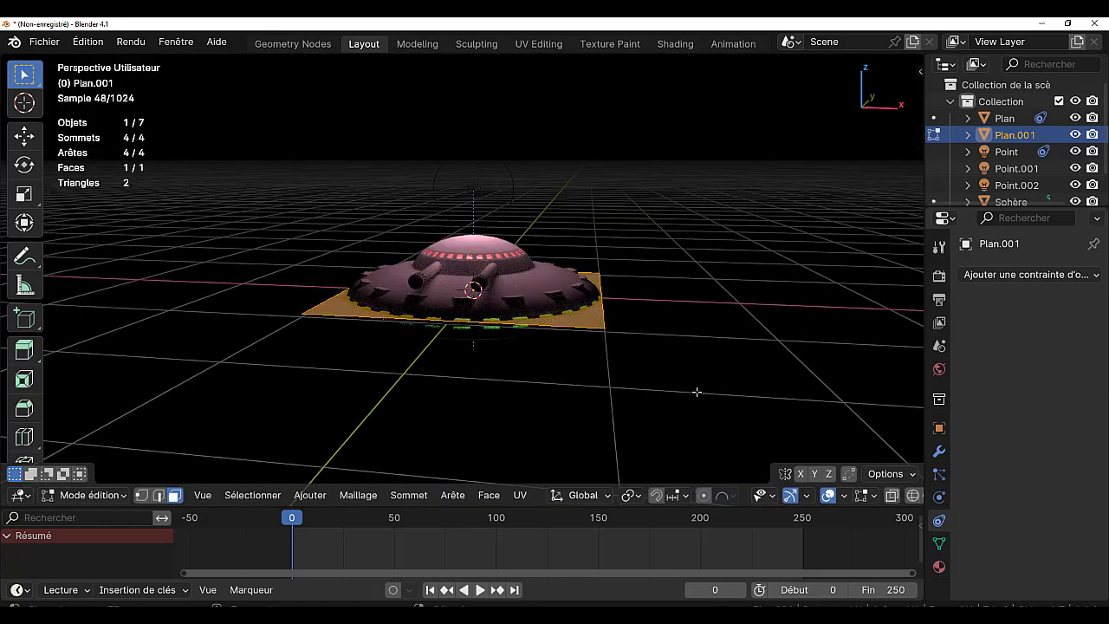
{"action": "key", "text": "s"}
{"action": "left_click", "coordinate": [419, 438]}
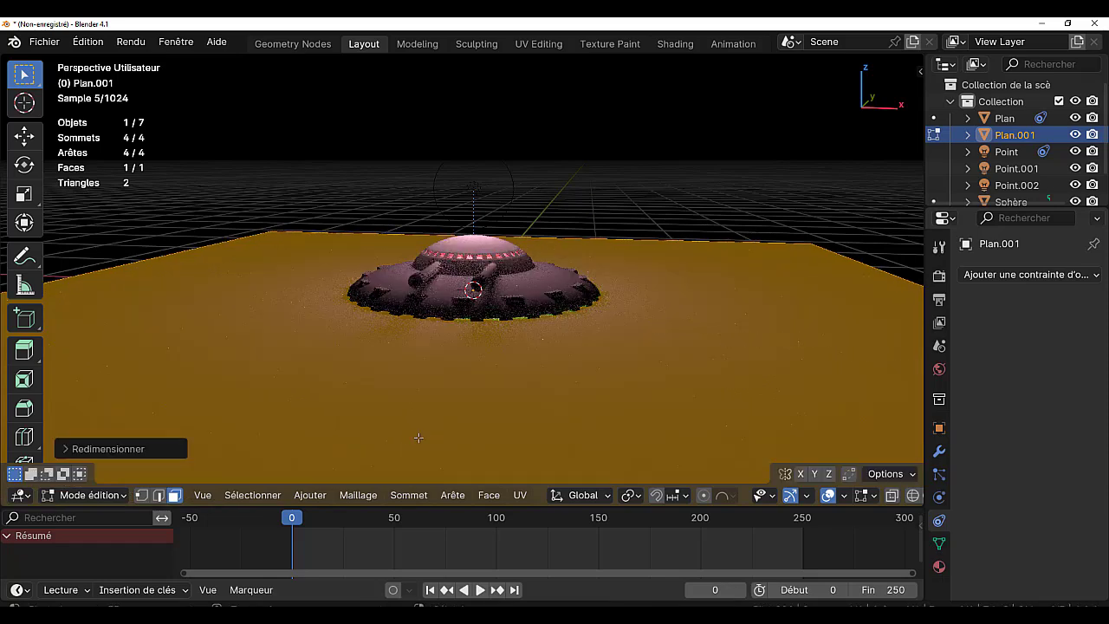
{"action": "scroll", "coordinate": [504, 411], "scroll_direction": "down", "scroll_amount": 4}
{"action": "key", "text": "s"}
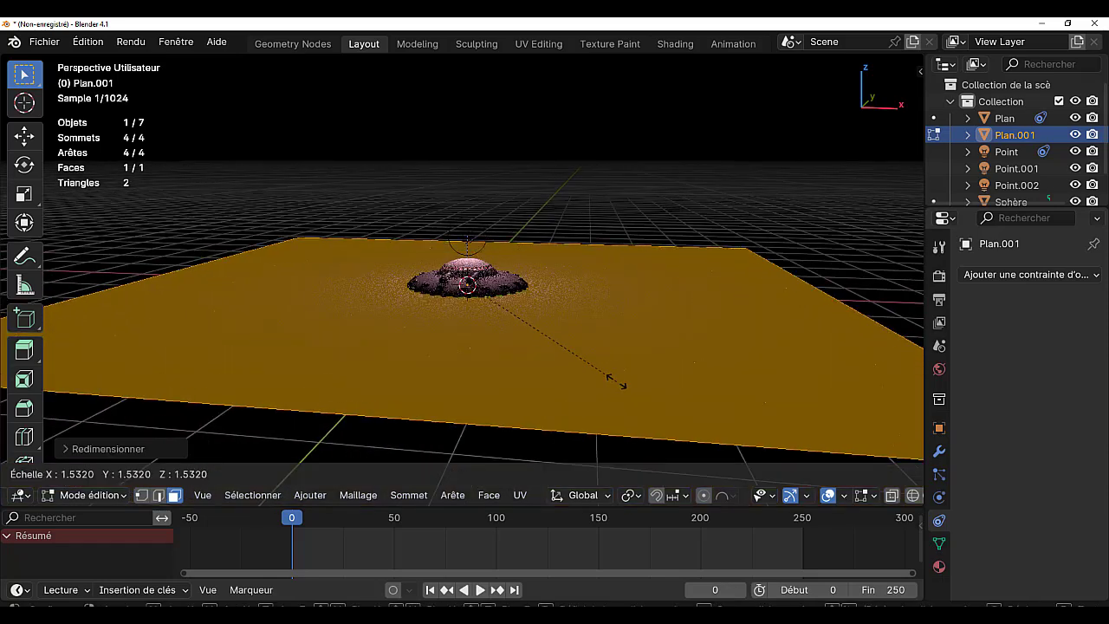
{"action": "left_click", "coordinate": [603, 382]}
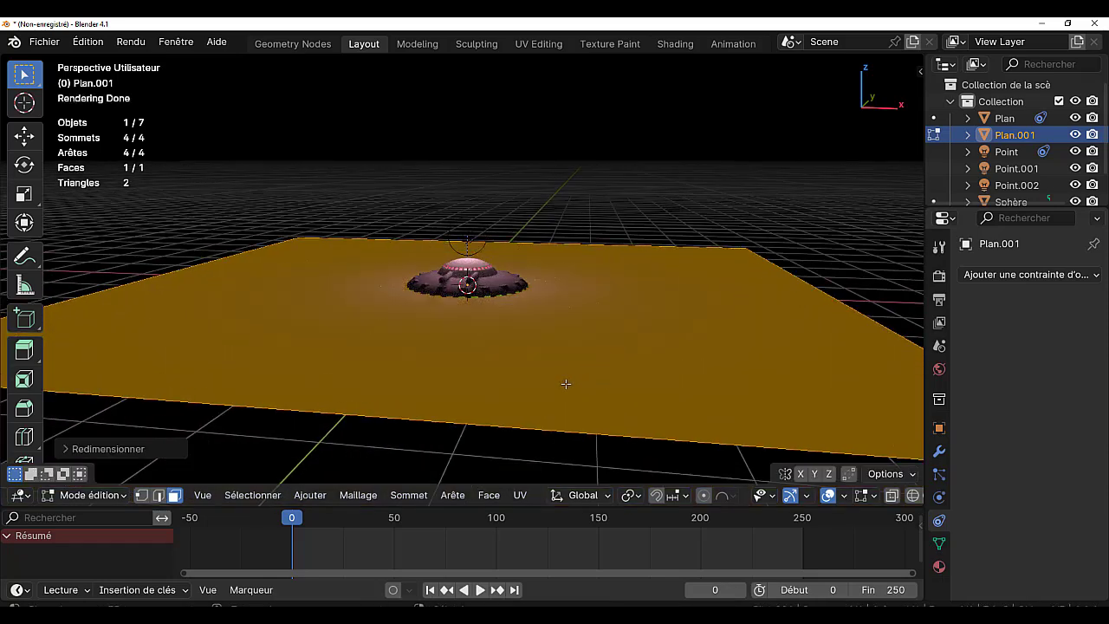
Lower the plane to just beneath the saucer, then return to Object Mode.
{"action": "key", "text": "g"}
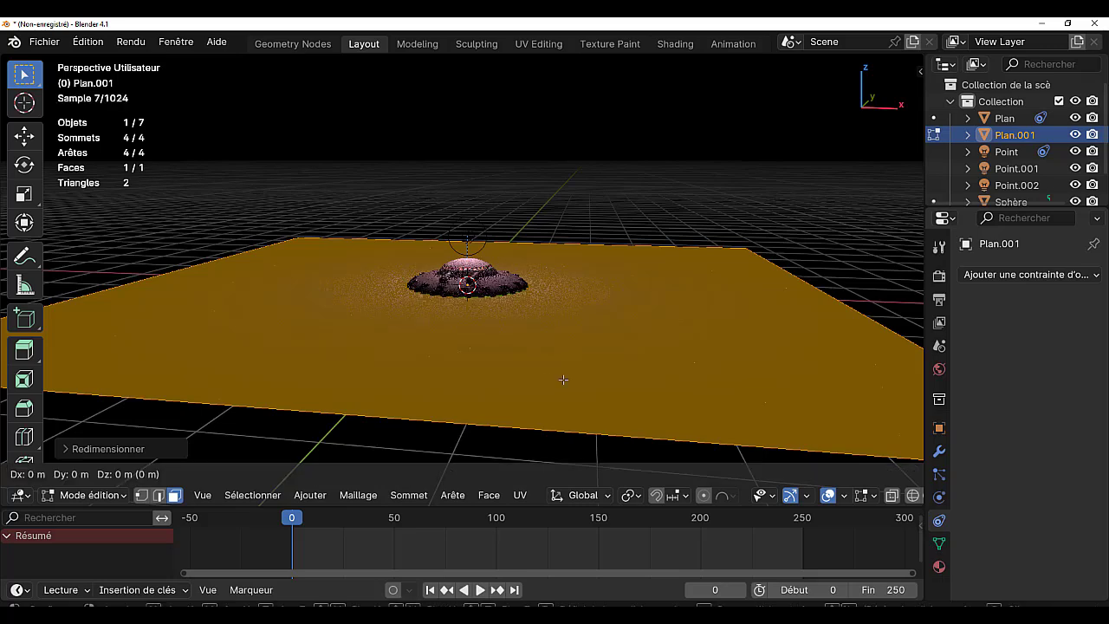
{"action": "key", "text": "z"}
{"action": "left_click", "coordinate": [568, 395]}
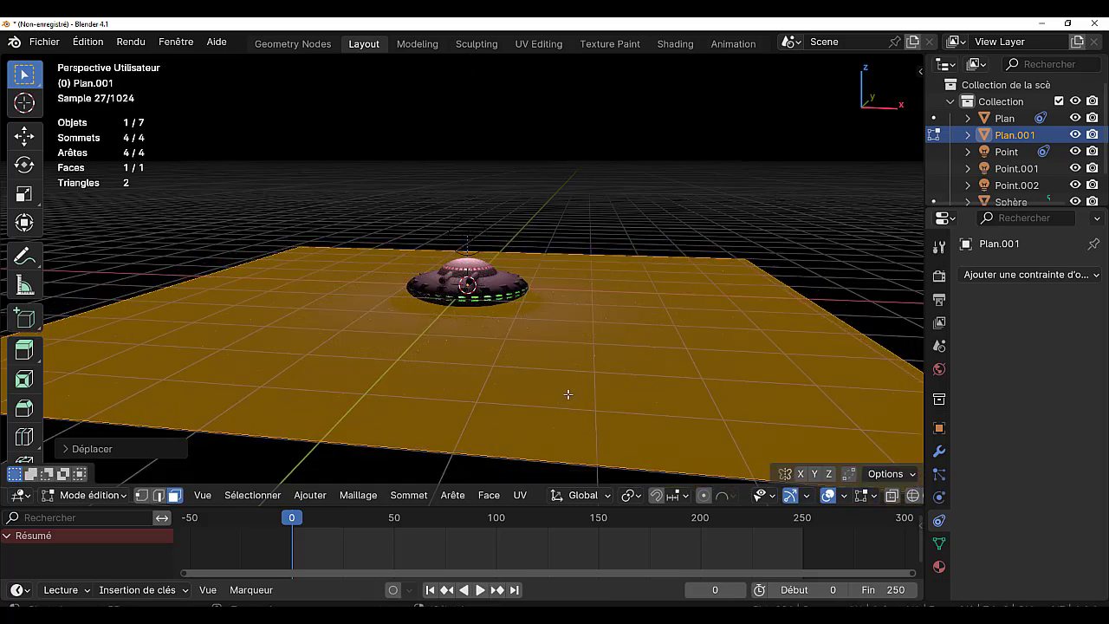
{"action": "key", "text": "KP_1"}
{"action": "scroll", "coordinate": [586, 397], "scroll_direction": "up", "scroll_amount": 1}
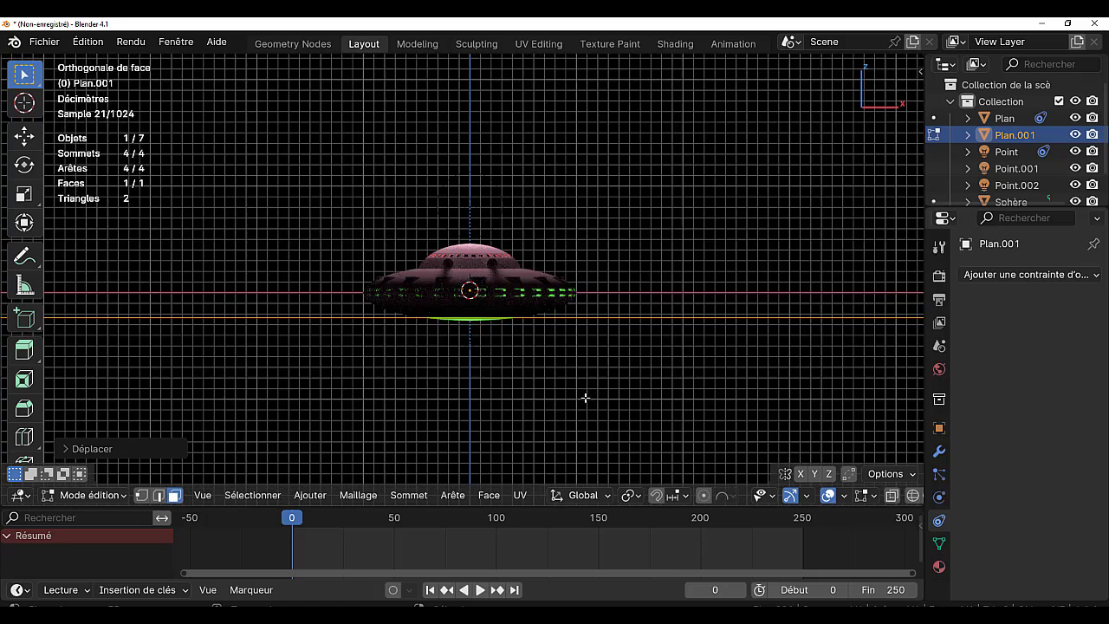
{"action": "scroll", "coordinate": [582, 401], "scroll_direction": "up", "scroll_amount": 1}
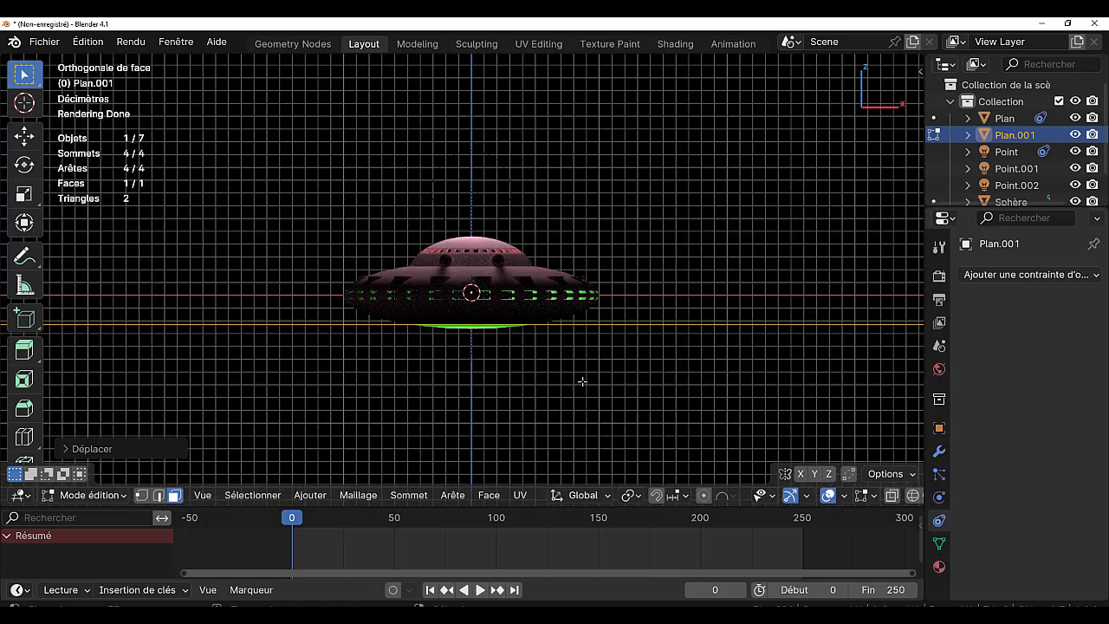
{"action": "key", "text": "g"}
{"action": "key", "text": "z"}
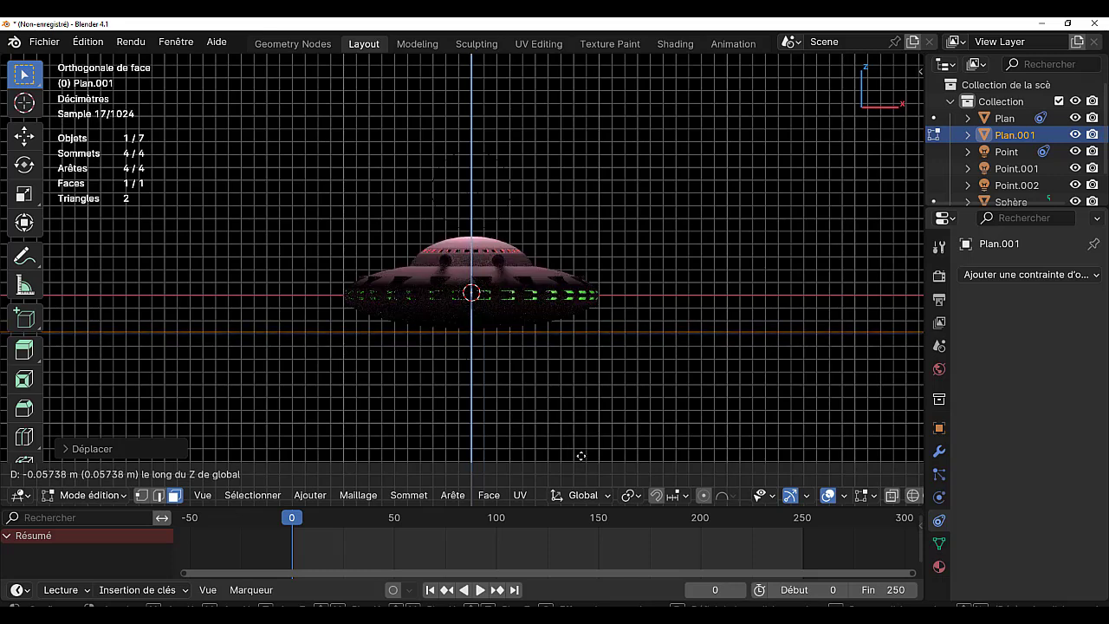
{"action": "left_click", "coordinate": [581, 456]}
{"action": "middle_click_drag", "start_coordinate": [581, 403], "coordinate": [516, 426]}
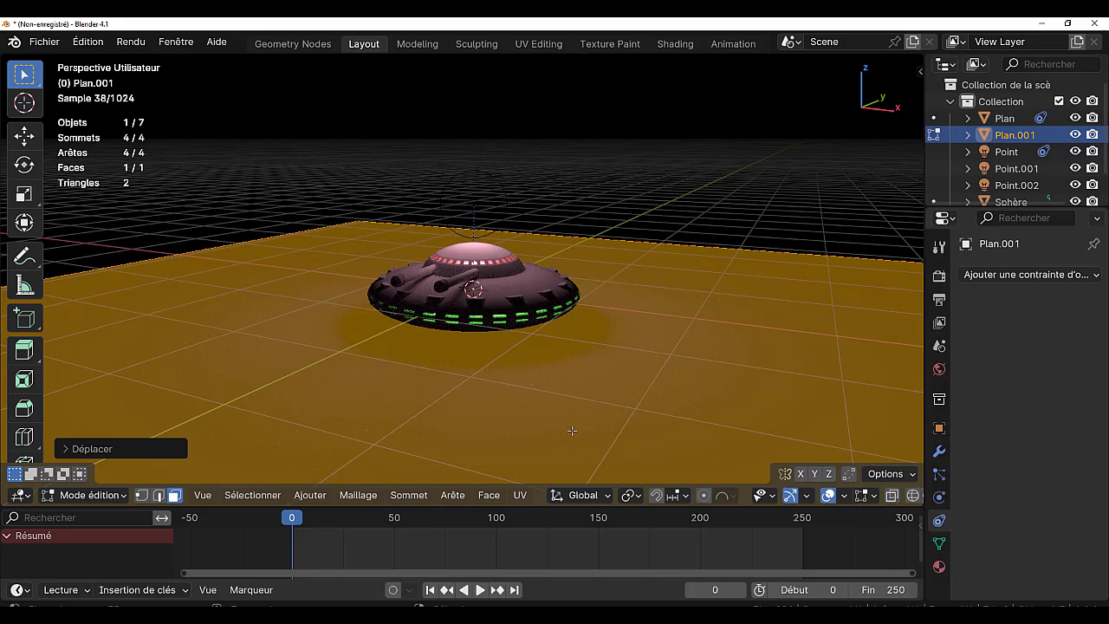
{"action": "key", "text": "Tab"}
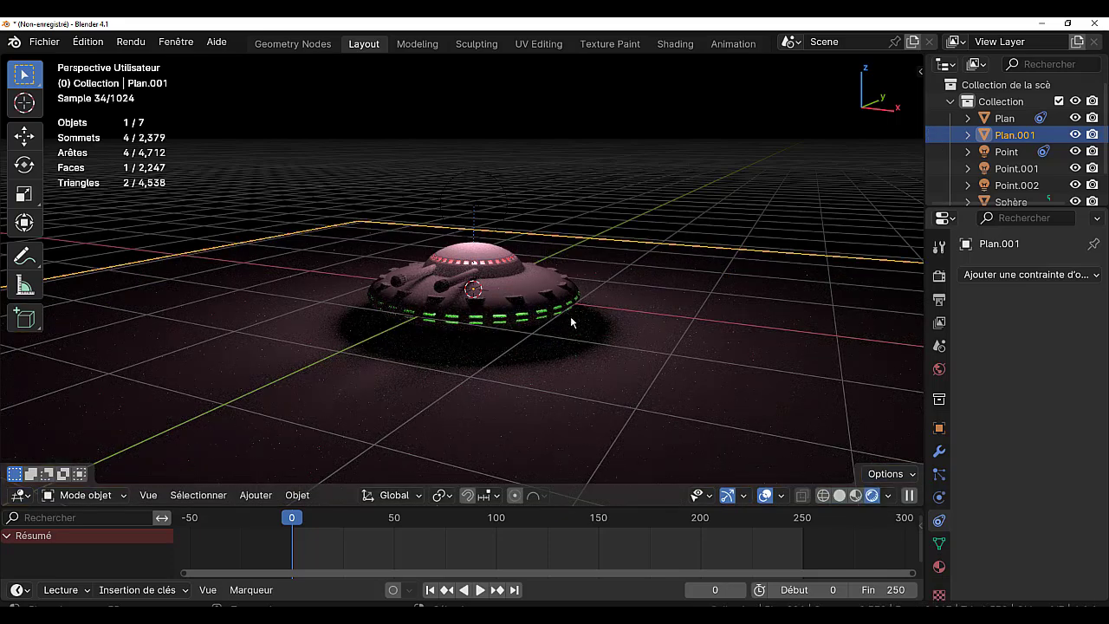
{"action": "scroll", "coordinate": [570, 361], "scroll_direction": "down", "scroll_amount": 1}
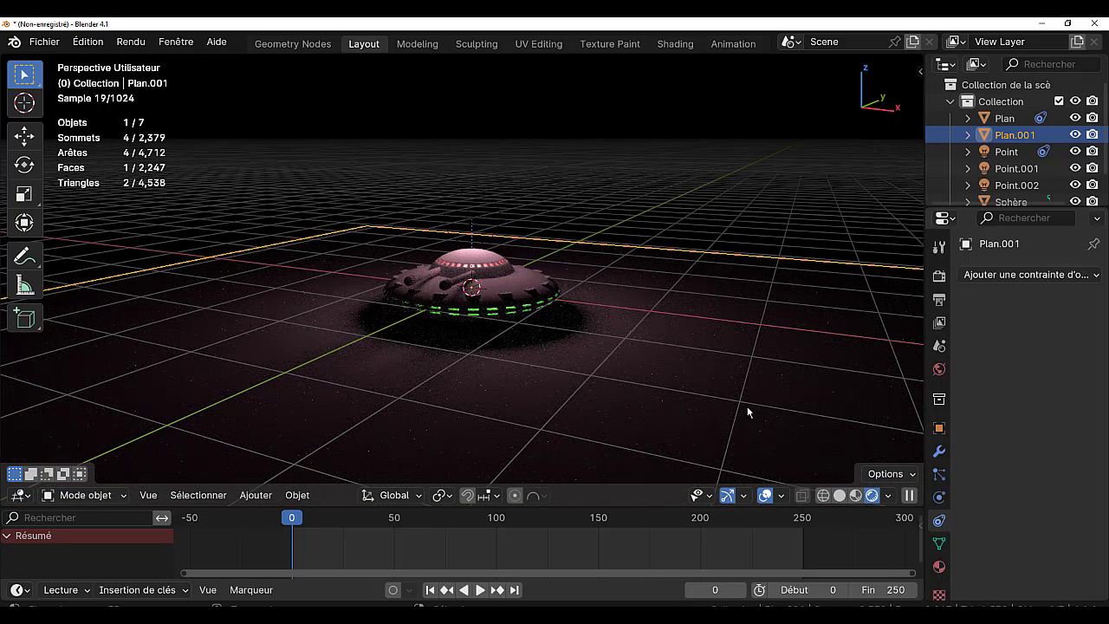
Create a new material for Plan.001 and adjust its metallic and roughness values.
{"action": "left_click", "coordinate": [938, 566]}
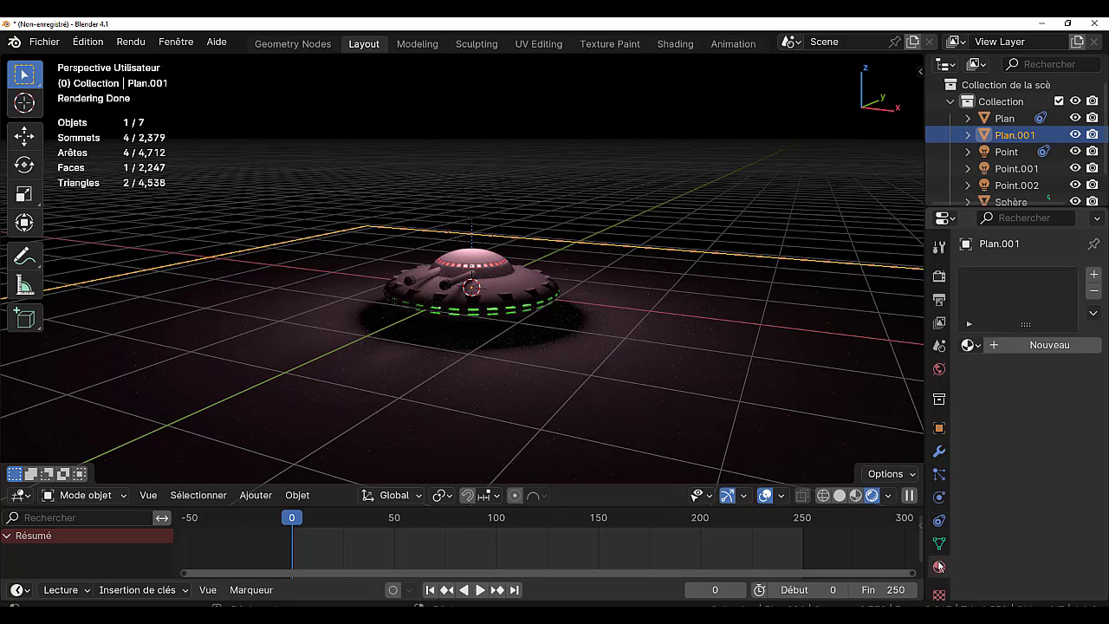
{"action": "left_click", "coordinate": [1023, 346]}
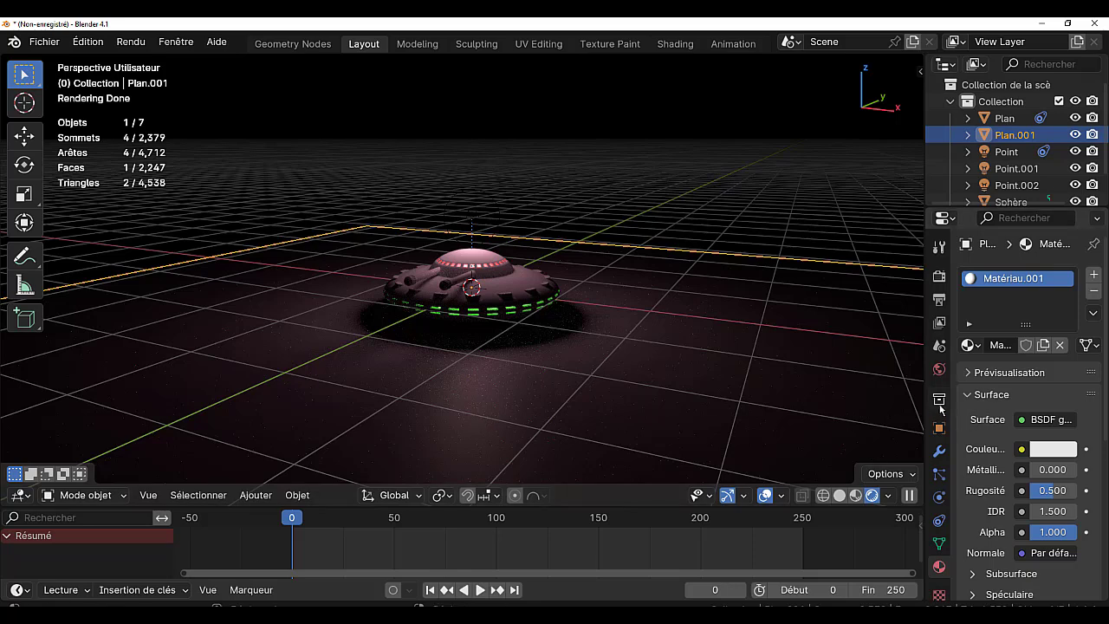
{"action": "left_click_drag", "start_coordinate": [923, 394], "coordinate": [830, 392]}
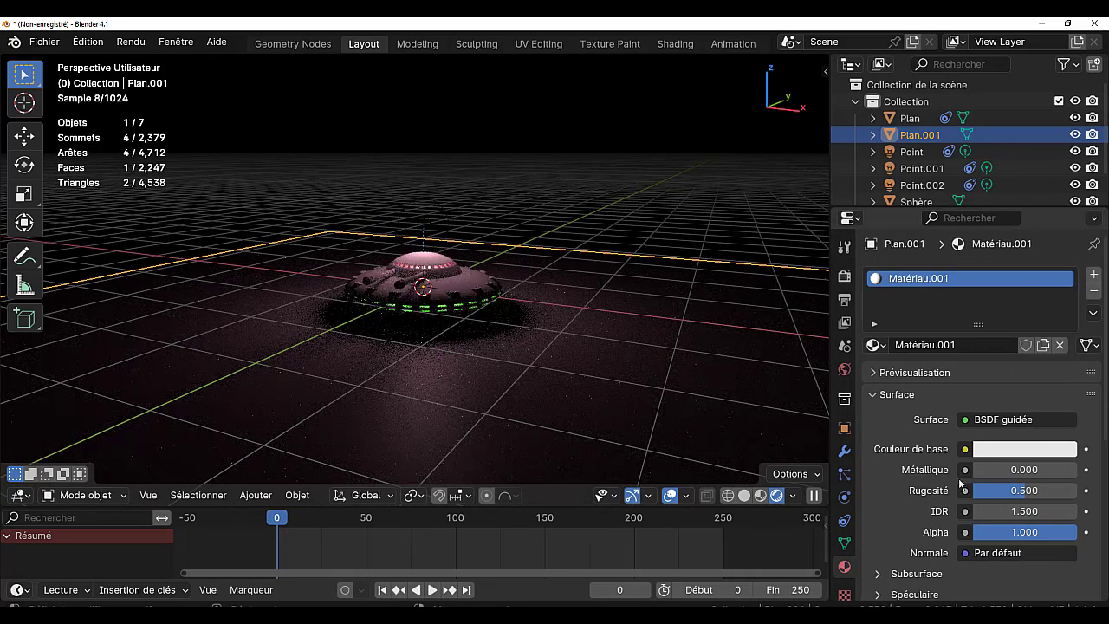
{"action": "mouse_move", "coordinate": [993, 476]}
{"action": "left_mouse_down"}
{"action": "mouse_move", "coordinate": [1067, 476]}
{"action": "mouse_move", "coordinate": [990, 476]}
{"action": "mouse_move", "coordinate": [1005, 491]}
{"action": "mouse_move", "coordinate": [960, 490]}
{"action": "left_mouse_up"}
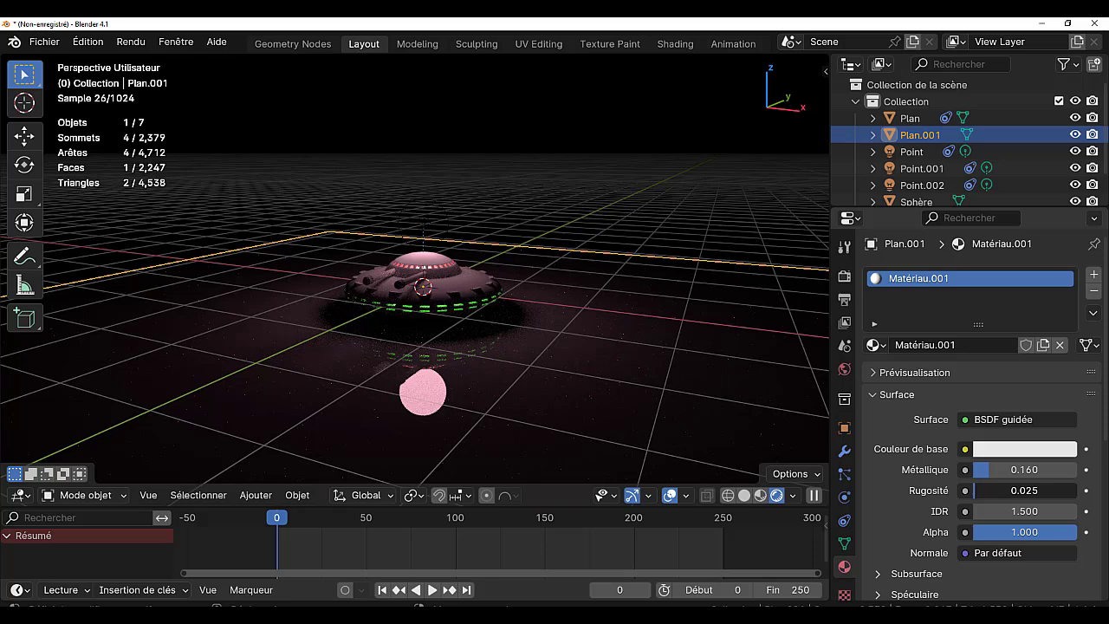
{"action": "mouse_move", "coordinate": [960, 491]}
{"action": "left_mouse_down"}
{"action": "mouse_move", "coordinate": [1041, 491]}
{"action": "mouse_move", "coordinate": [1020, 492]}
{"action": "left_mouse_up"}
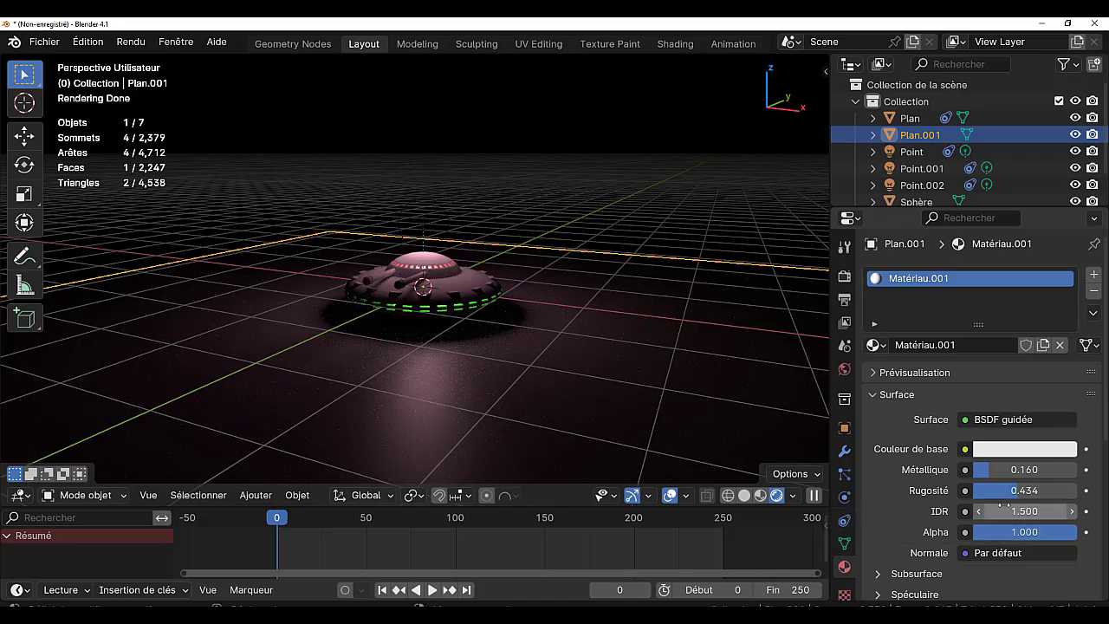
{"action": "mouse_move", "coordinate": [1017, 490]}
{"action": "left_mouse_down"}
{"action": "mouse_move", "coordinate": [1033, 490]}
{"action": "mouse_move", "coordinate": [1018, 491]}
{"action": "left_mouse_up"}
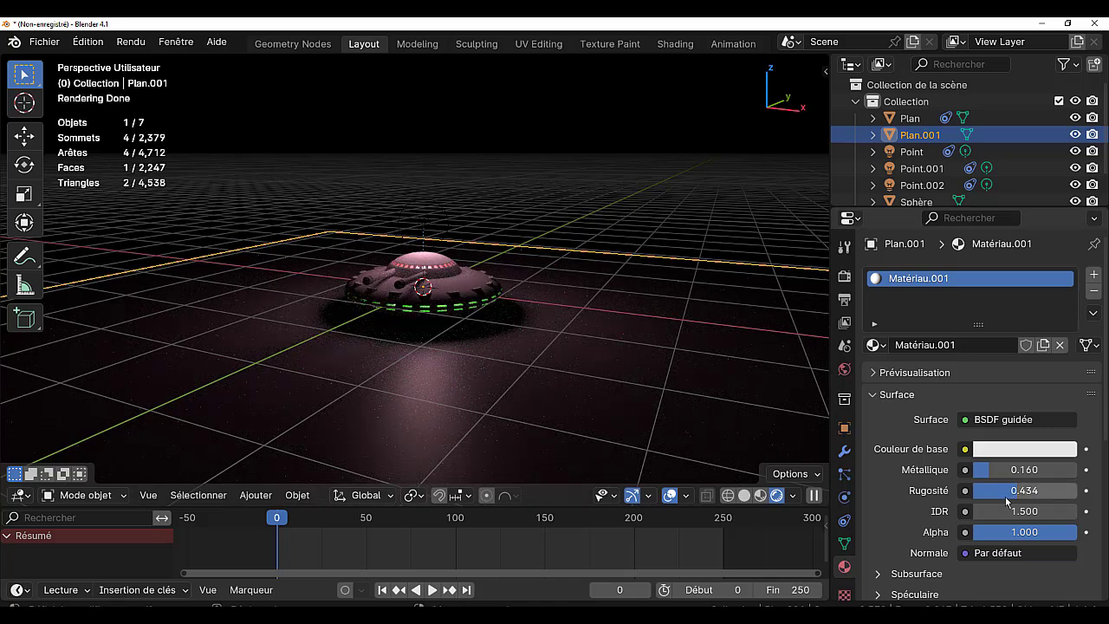
Give the ground material a salmon-red base colour and metallic 0.564.
{"action": "mouse_move", "coordinate": [987, 471]}
{"action": "left_mouse_down"}
{"action": "mouse_move", "coordinate": [1042, 470]}
{"action": "mouse_move", "coordinate": [996, 470]}
{"action": "left_mouse_up"}
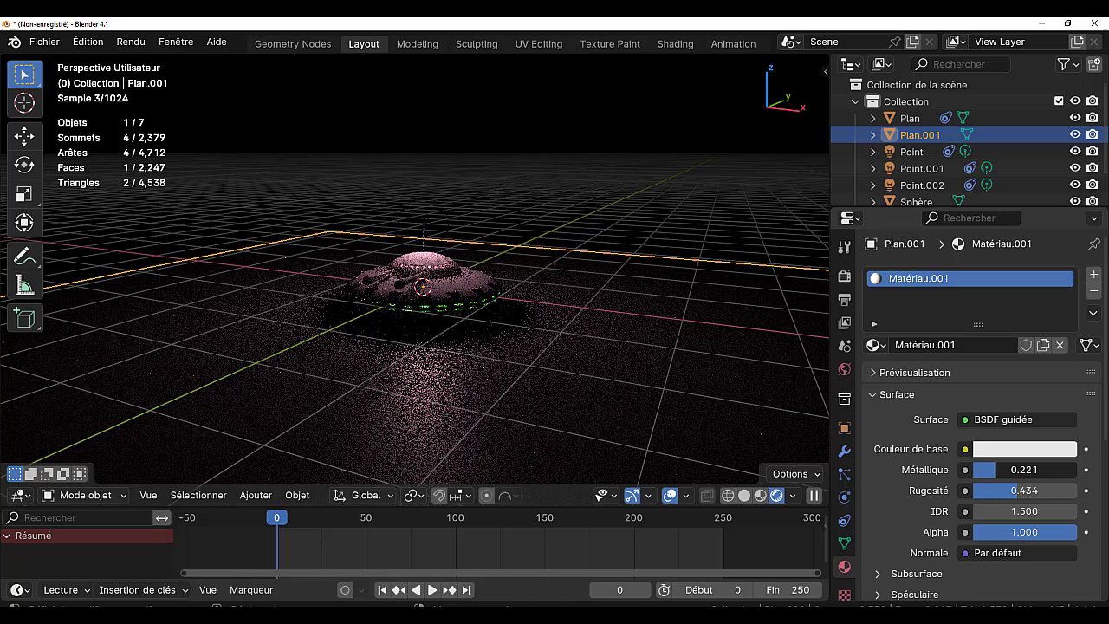
{"action": "left_click", "coordinate": [1024, 449]}
{"action": "left_click", "coordinate": [969, 296]}
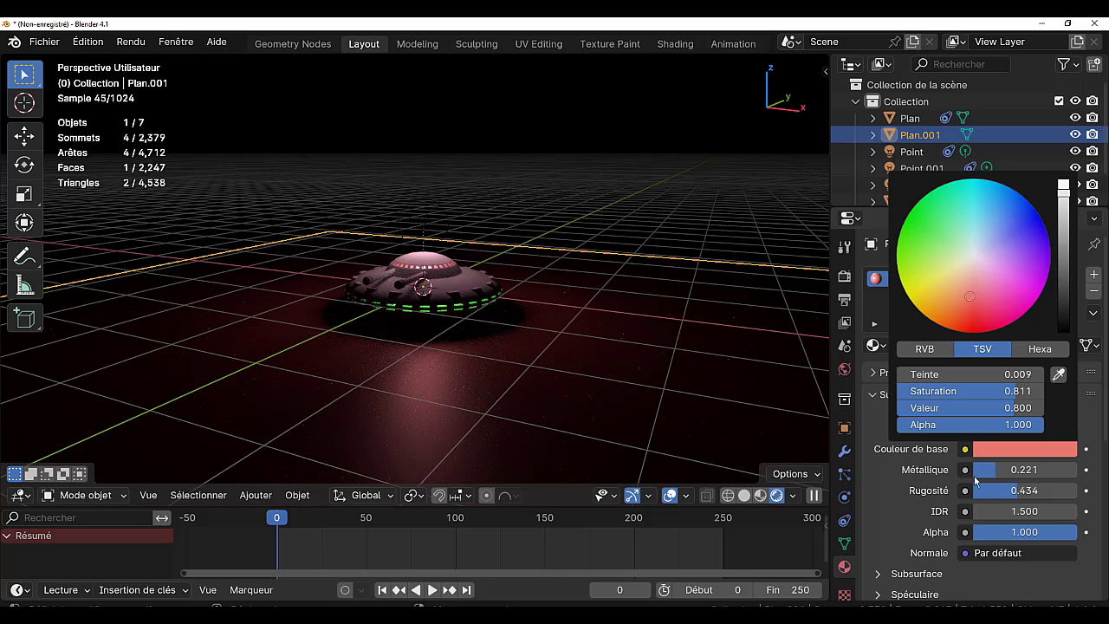
{"action": "left_click_drag", "start_coordinate": [979, 470], "coordinate": [1019, 470]}
{"action": "middle_click_drag", "start_coordinate": [581, 408], "coordinate": [644, 398]}
{"action": "left_click", "coordinate": [461, 300]}
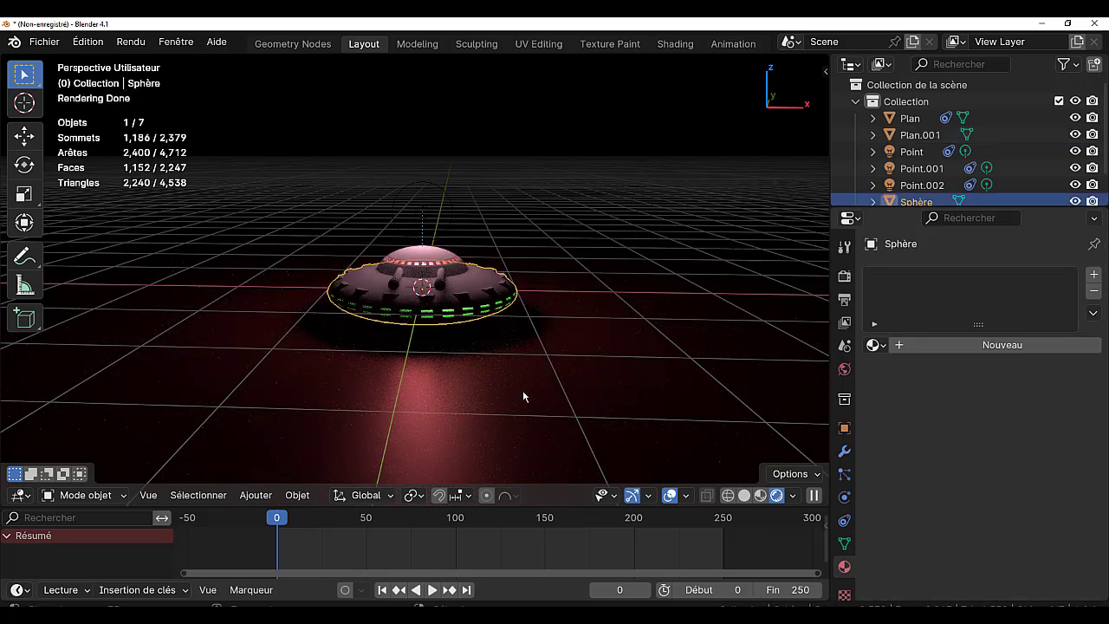
{"action": "key", "text": "g"}
{"action": "key", "text": "z"}
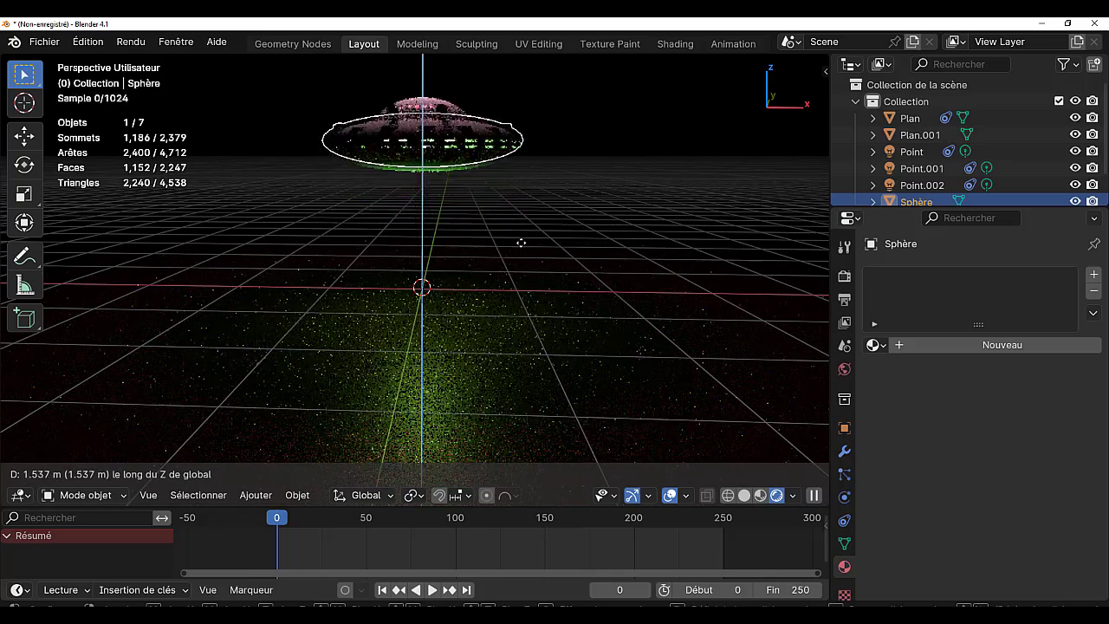
{"action": "left_click", "coordinate": [519, 357]}
{"action": "left_click", "coordinate": [519, 357]}
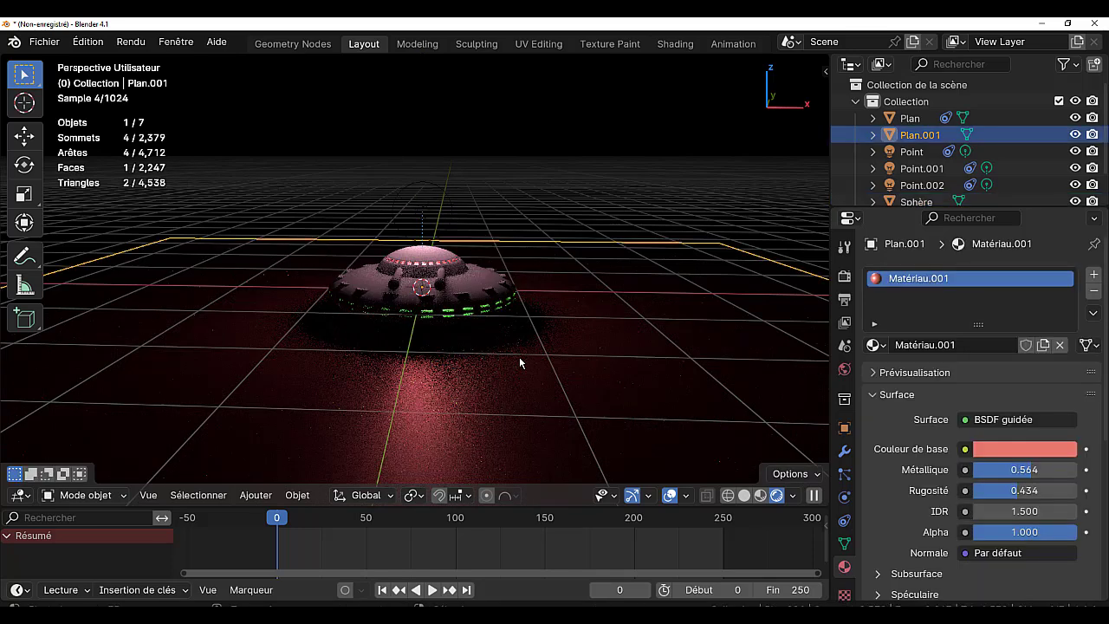
{"action": "mouse_move", "coordinate": [534, 396]}
{"action": "middle_mouse_down"}
{"action": "mouse_move", "coordinate": [537, 345]}
{"action": "mouse_move", "coordinate": [549, 381]}
{"action": "mouse_move", "coordinate": [558, 369]}
{"action": "middle_mouse_up"}
{"action": "key", "text": "g"}
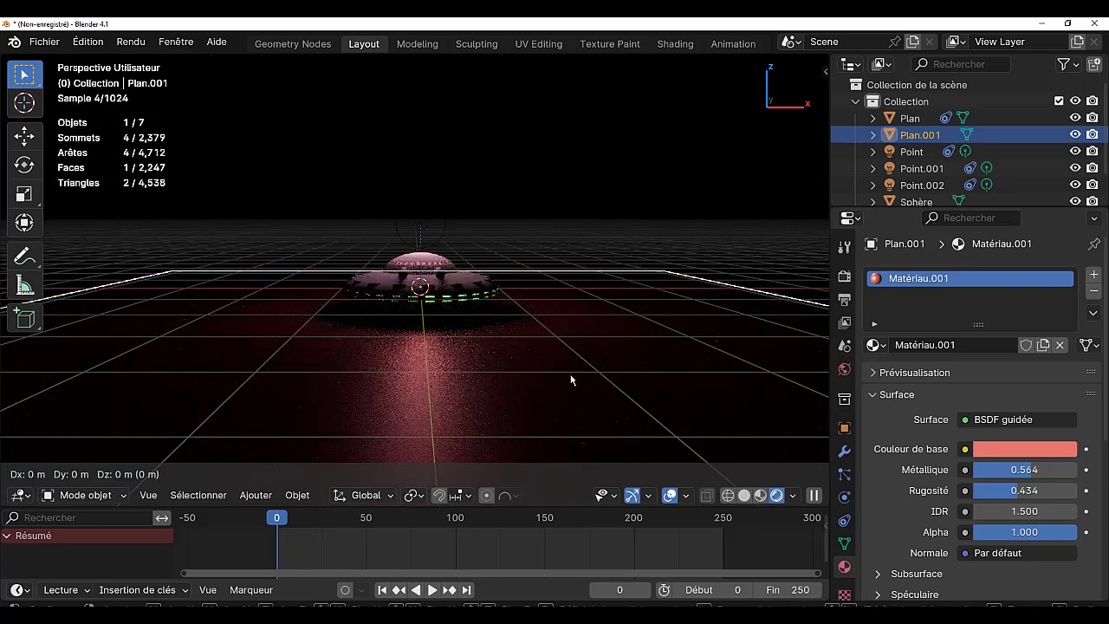
{"action": "key", "text": "z"}
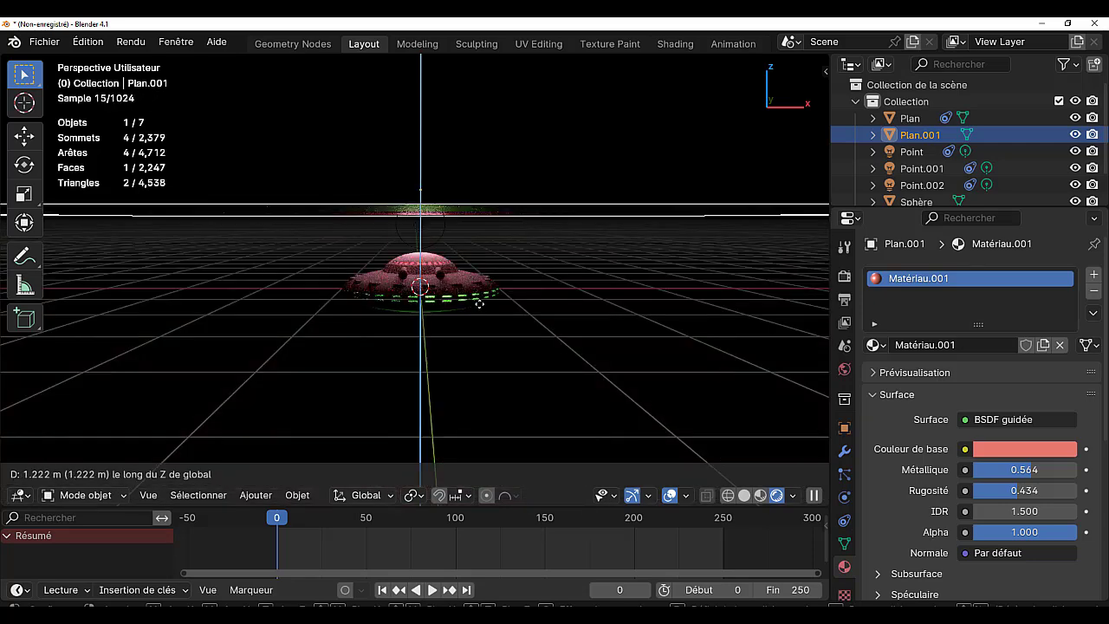
{"action": "left_click", "coordinate": [478, 299]}
{"action": "left_click", "coordinate": [482, 303]}
{"action": "key", "text": "g"}
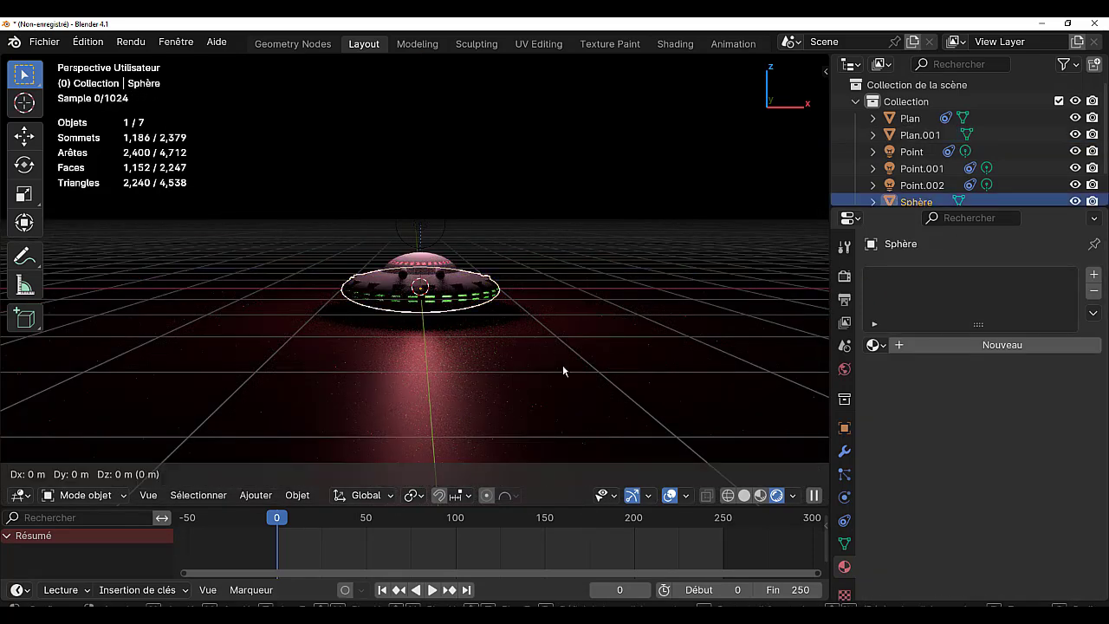
{"action": "key", "text": "z"}
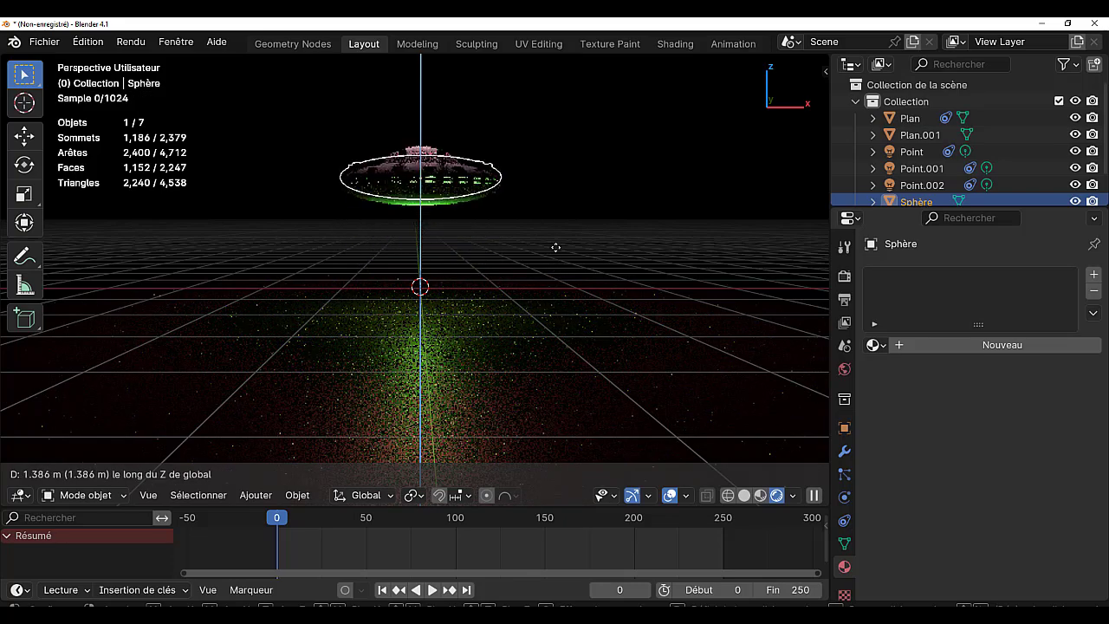
{"action": "left_click", "coordinate": [549, 343]}
{"action": "left_click", "coordinate": [549, 343]}
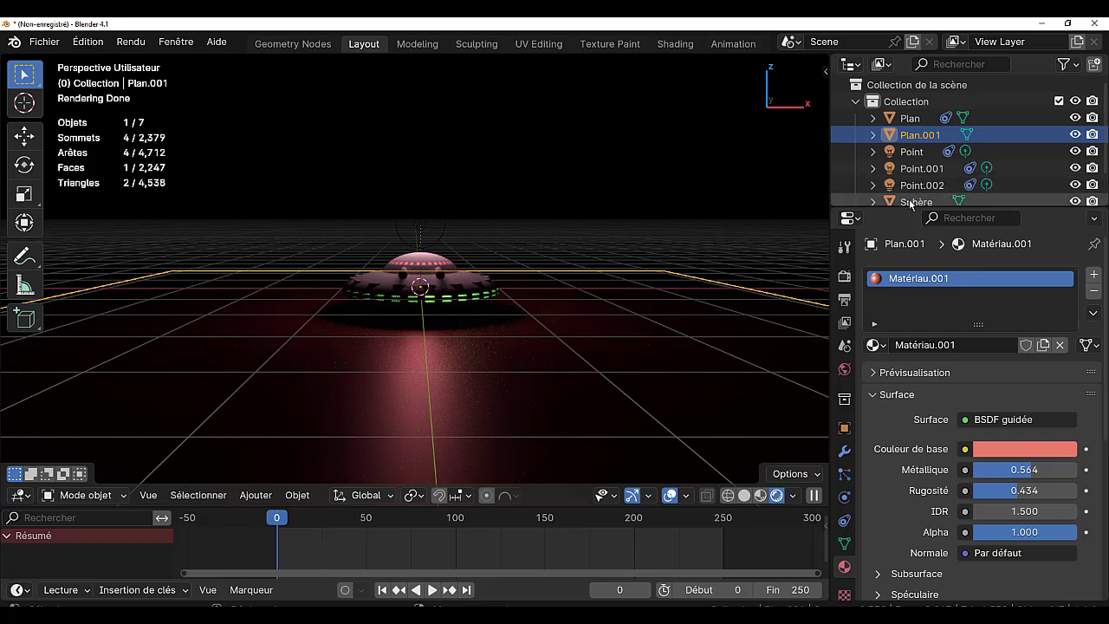
{"action": "scroll", "coordinate": [908, 193], "scroll_direction": "down", "scroll_amount": 2}
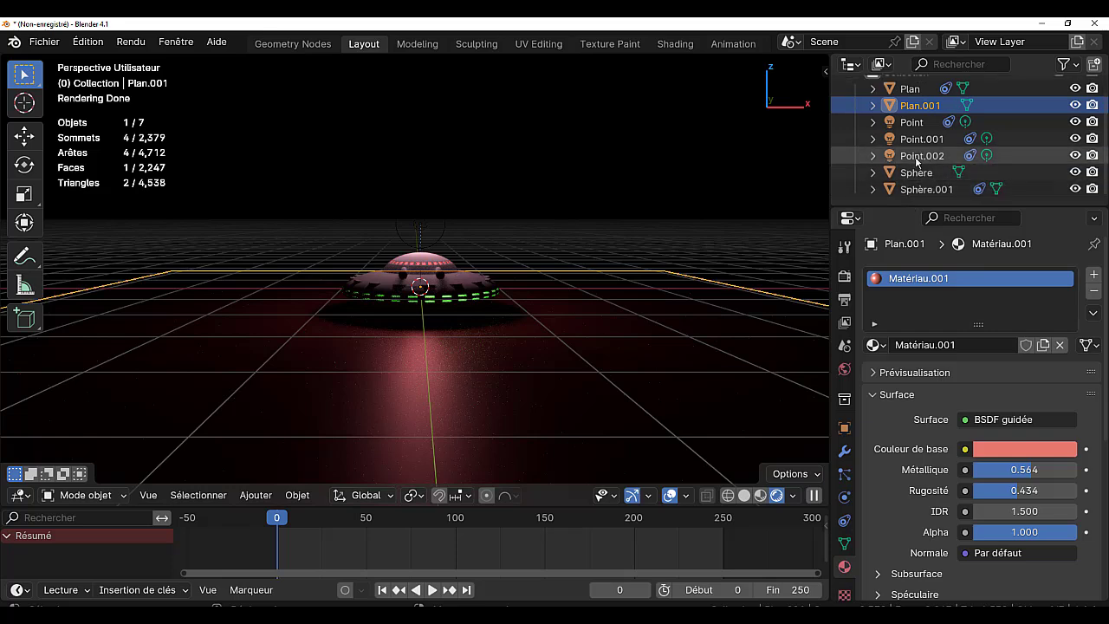
Change the Point.002 light colour from green to blue.
{"action": "left_click", "coordinate": [917, 158]}
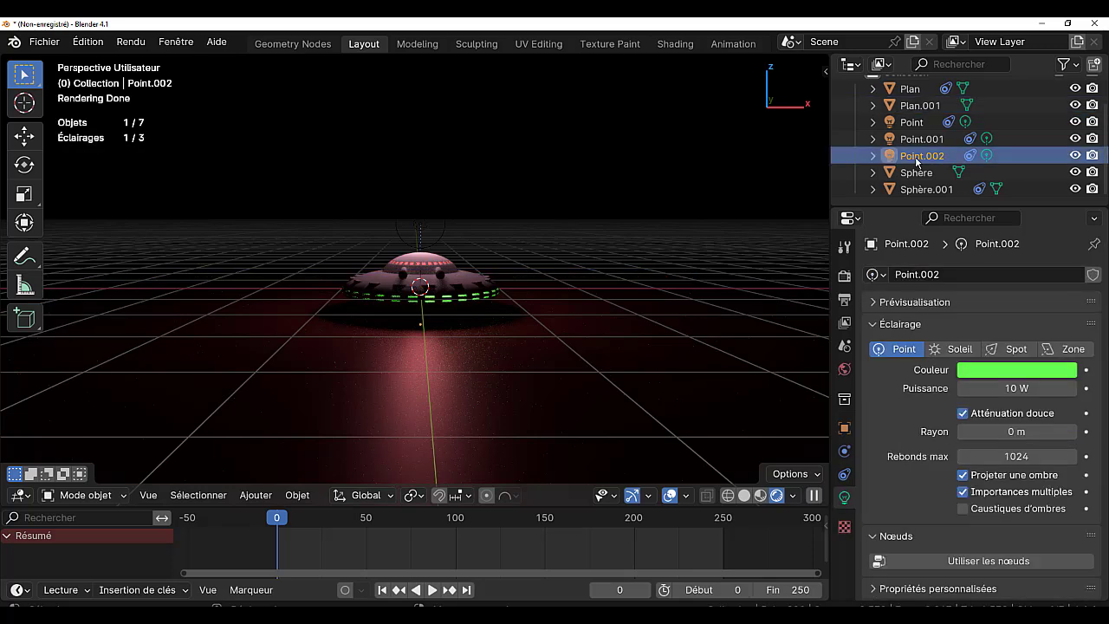
{"action": "left_click", "coordinate": [998, 371]}
{"action": "left_click", "coordinate": [1022, 164]}
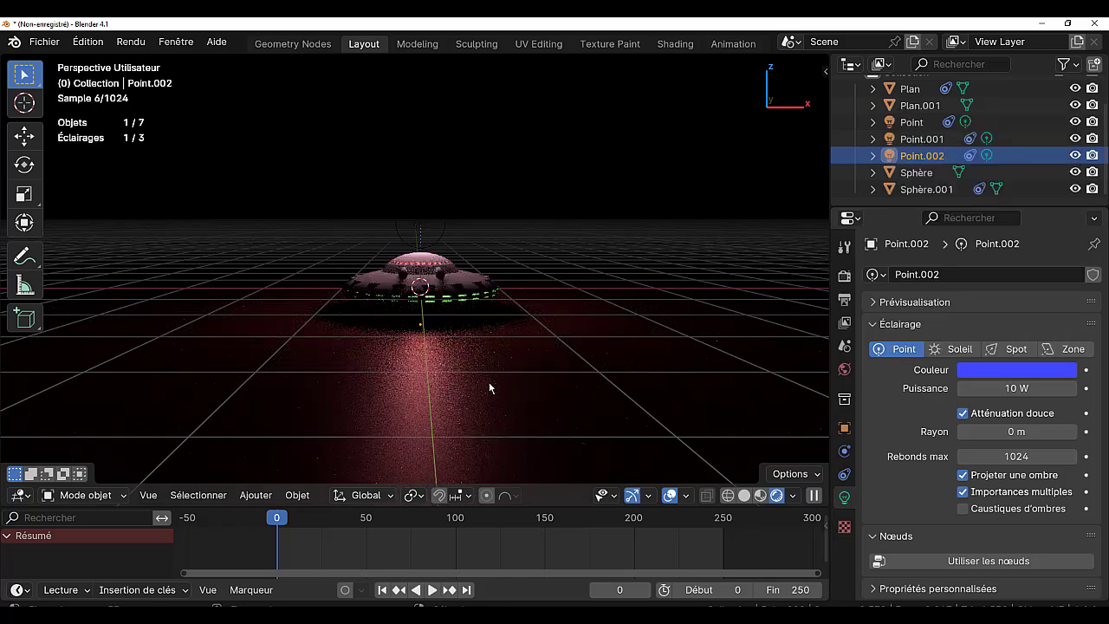
{"action": "left_click", "coordinate": [467, 281]}
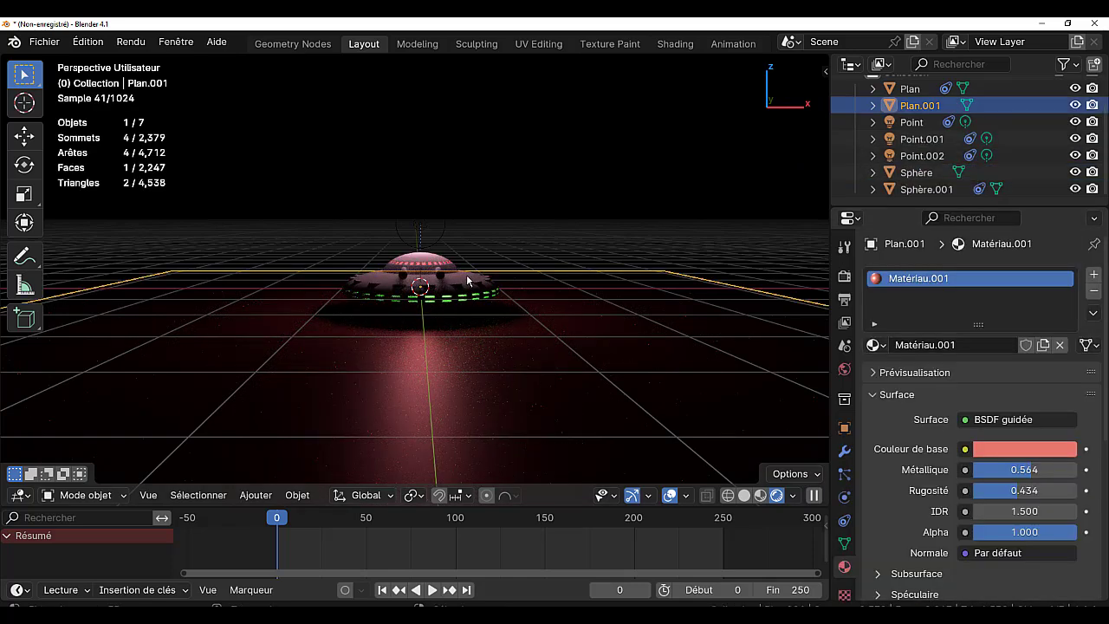
{"action": "left_click", "coordinate": [468, 283]}
Lift the saucer vertically, then orbit to a higher front view of the scene.
{"action": "key", "text": "g"}
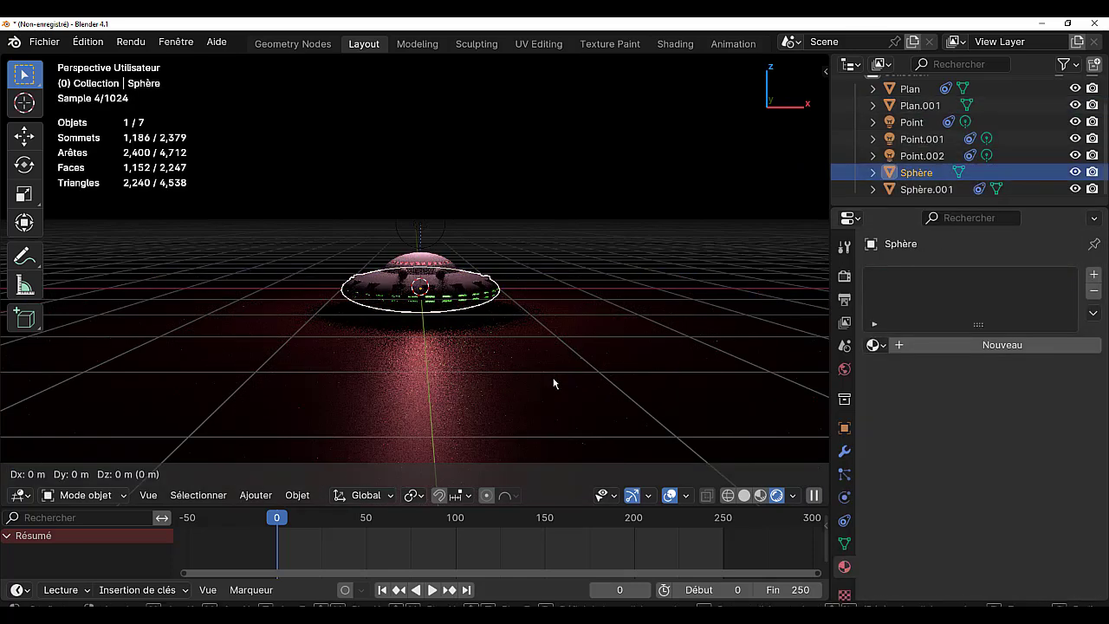
{"action": "key", "text": "z"}
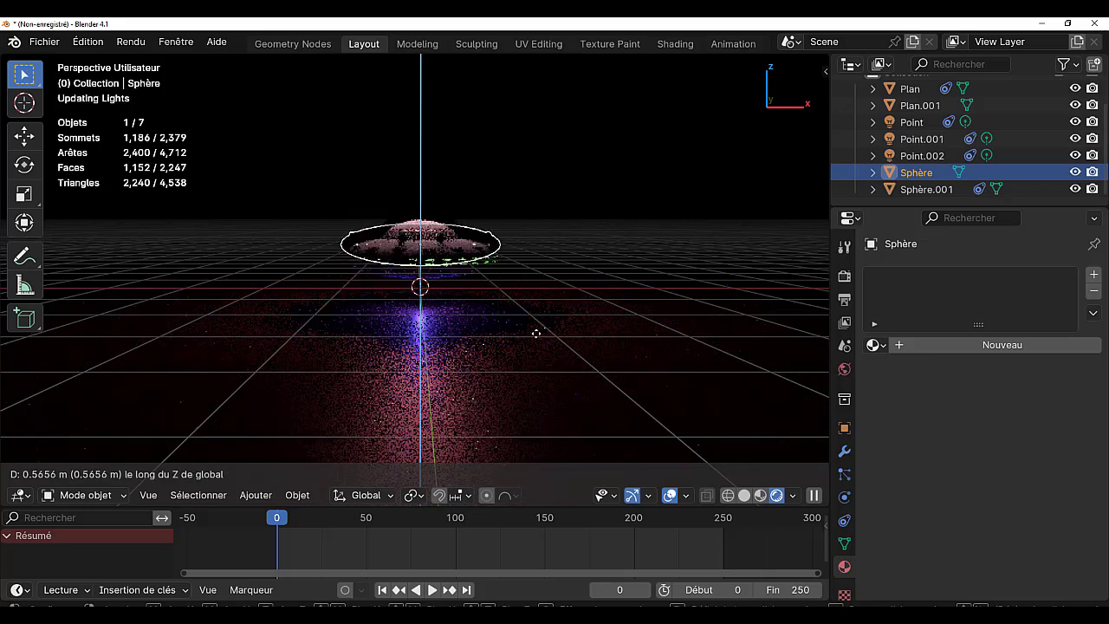
{"action": "left_click", "coordinate": [537, 329]}
{"action": "left_click", "coordinate": [545, 329]}
{"action": "middle_click_drag", "start_coordinate": [576, 367], "coordinate": [489, 392]}
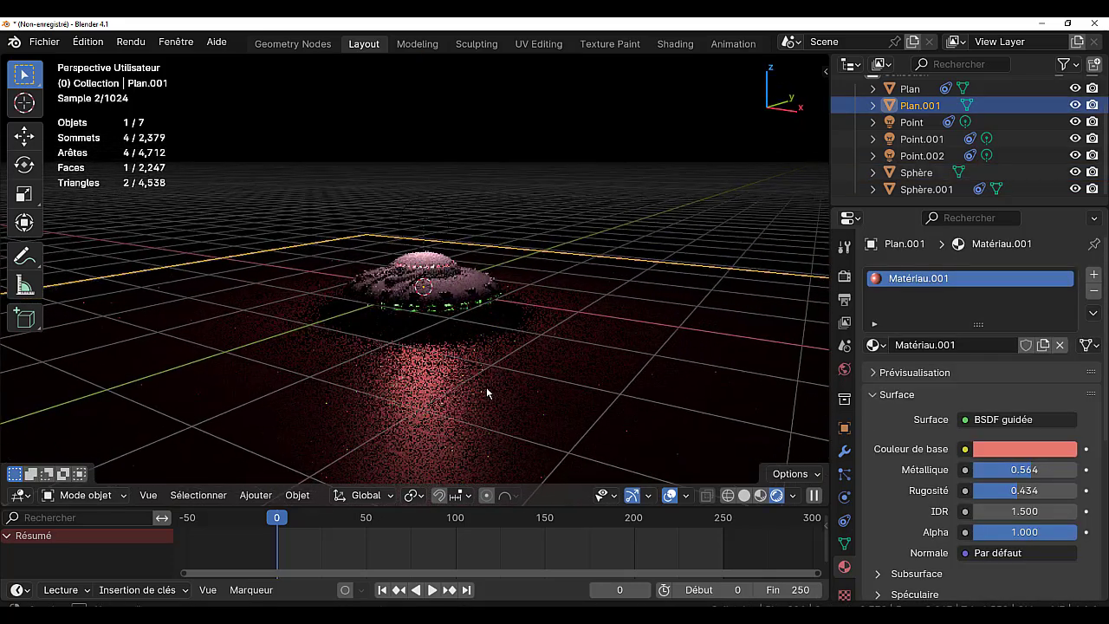
{"action": "left_click", "coordinate": [592, 201]}
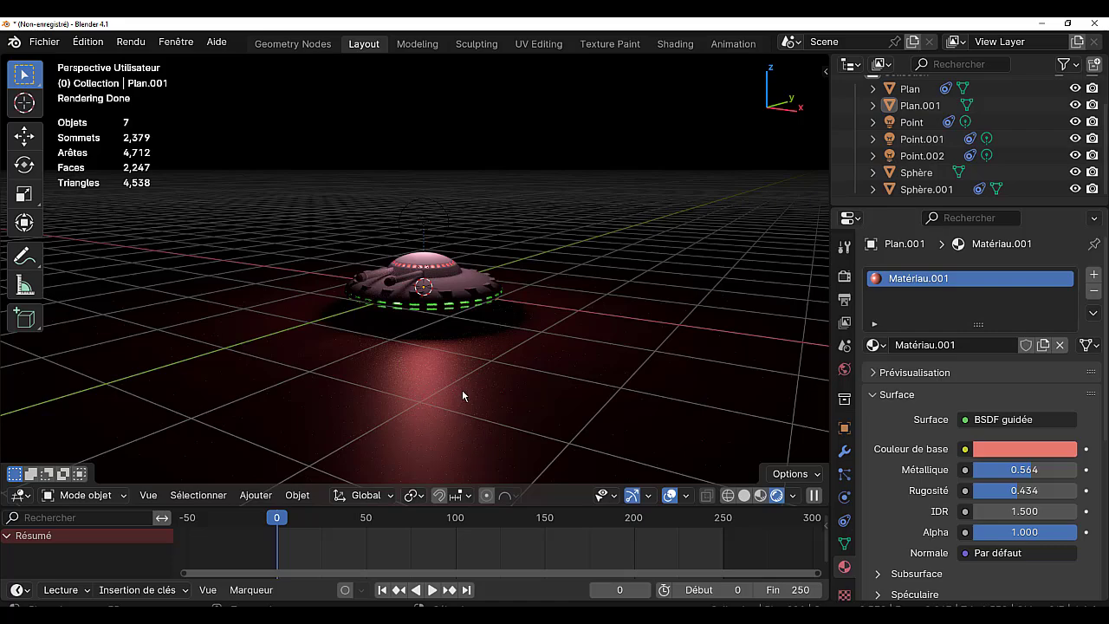
{"action": "middle_click_drag", "start_coordinate": [464, 388], "coordinate": [531, 386]}
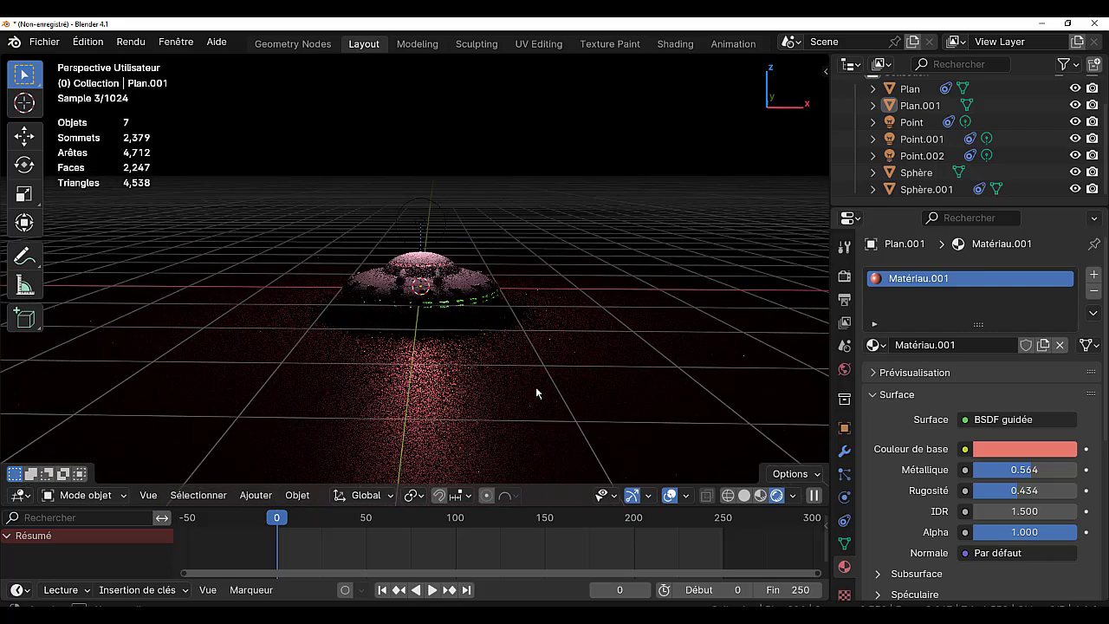
{"action": "mouse_move", "coordinate": [438, 373]}
{"action": "middle_mouse_down"}
{"action": "mouse_move", "coordinate": [389, 414]}
{"action": "mouse_move", "coordinate": [439, 286]}
{"action": "middle_mouse_up"}
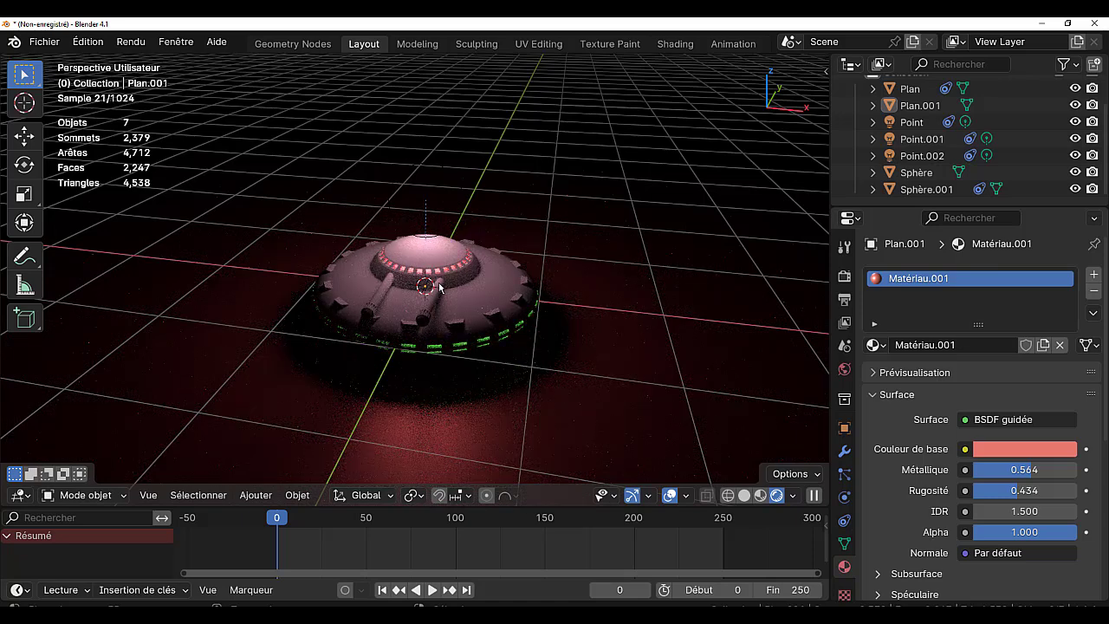
{"action": "scroll", "coordinate": [637, 353], "scroll_direction": "down", "scroll_amount": 2}
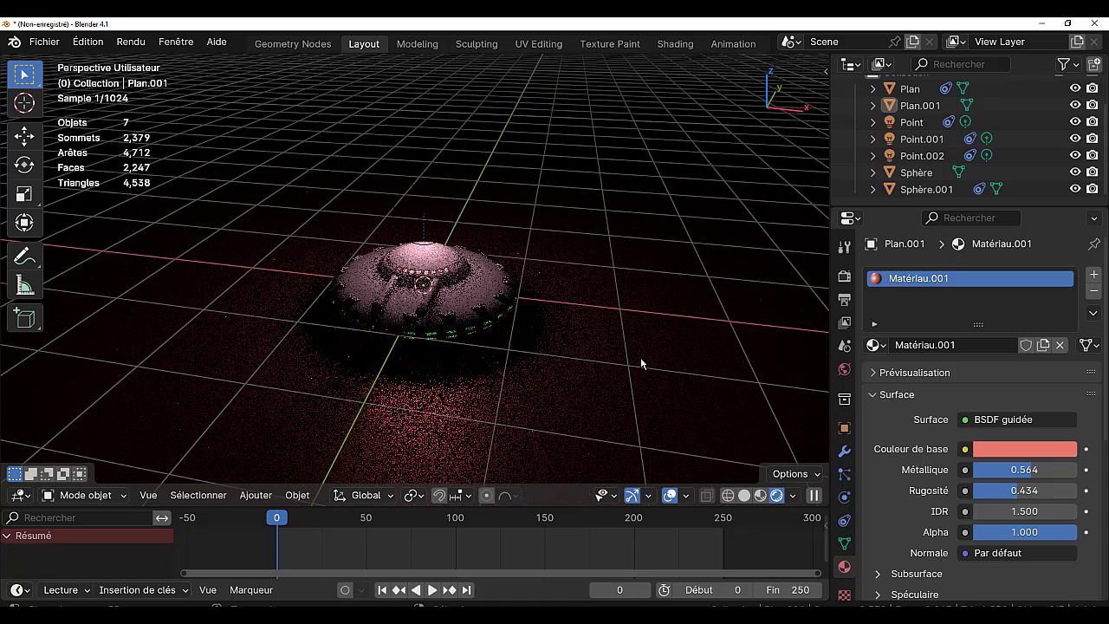
{"action": "left_click", "coordinate": [294, 494]}
{"action": "left_click", "coordinate": [257, 494]}
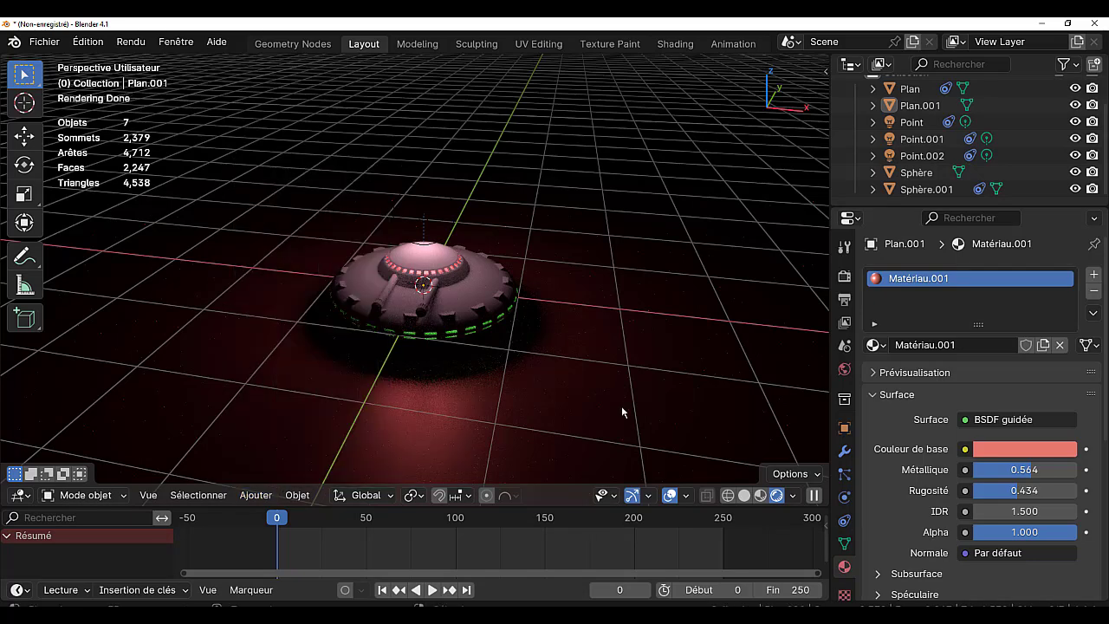
Add a camera from the front view and look through it.
{"action": "key", "text": "KP_1"}
{"action": "left_click", "coordinate": [297, 495]}
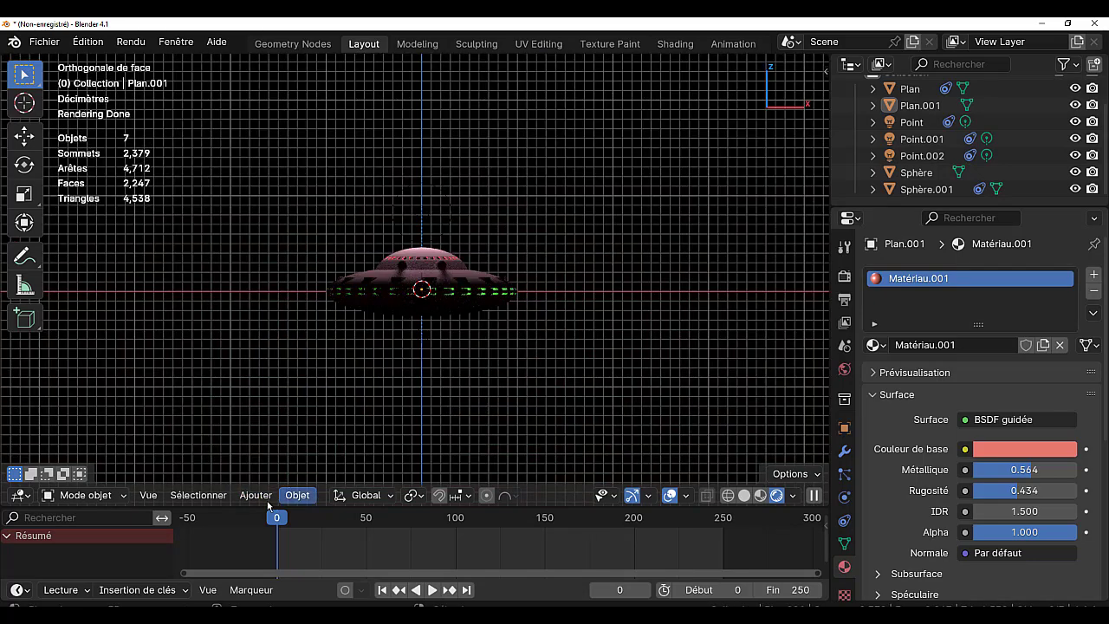
{"action": "left_click", "coordinate": [257, 495]}
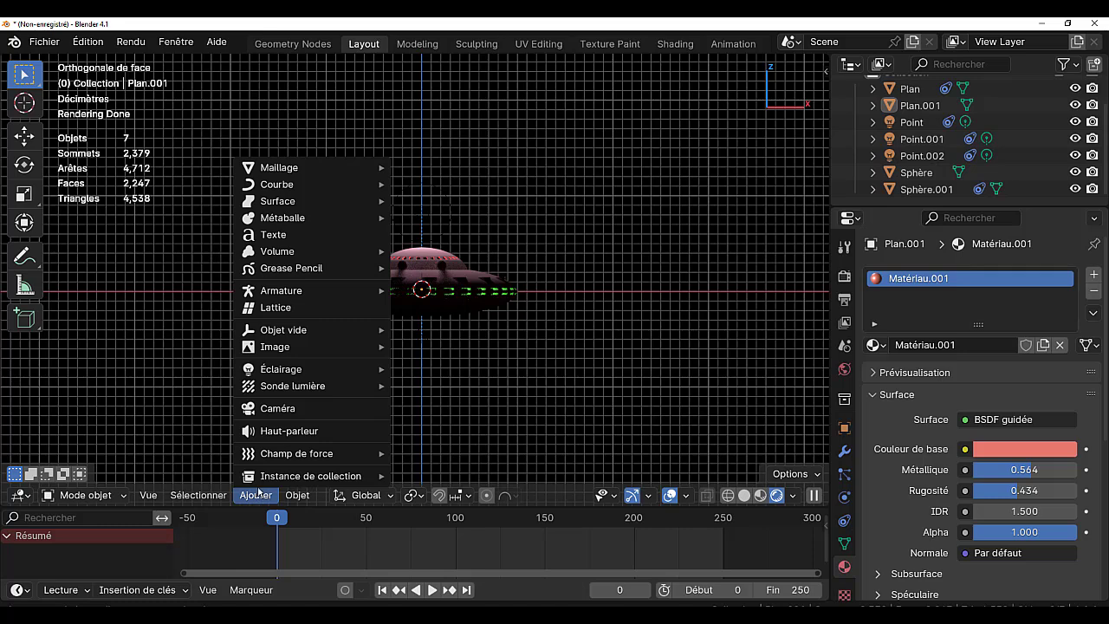
{"action": "mouse_move", "coordinate": [293, 385]}
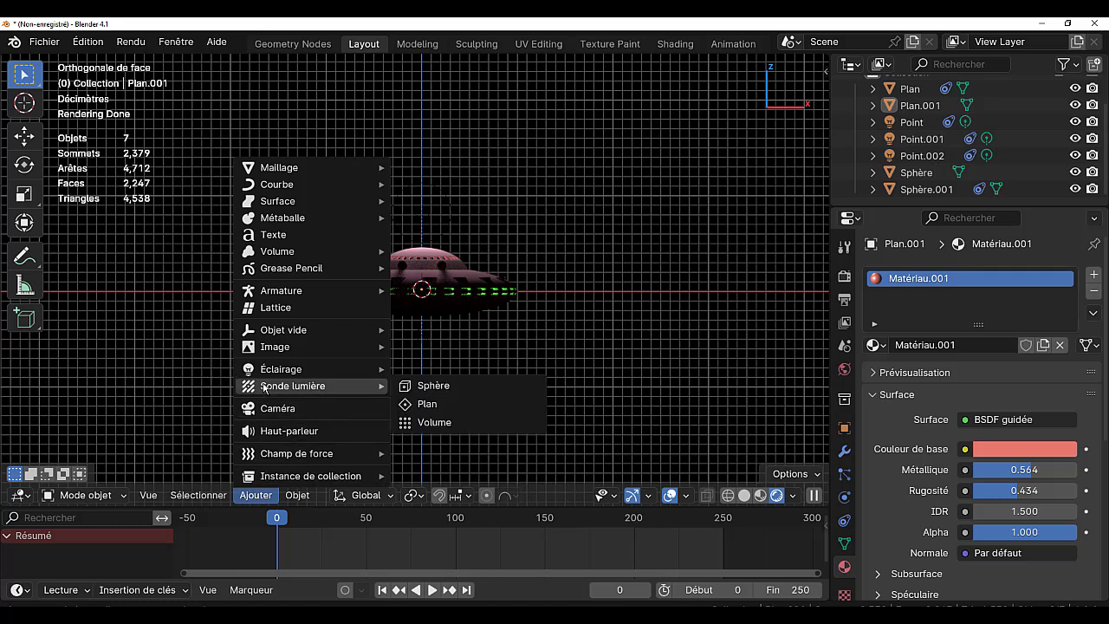
{"action": "left_click", "coordinate": [269, 408]}
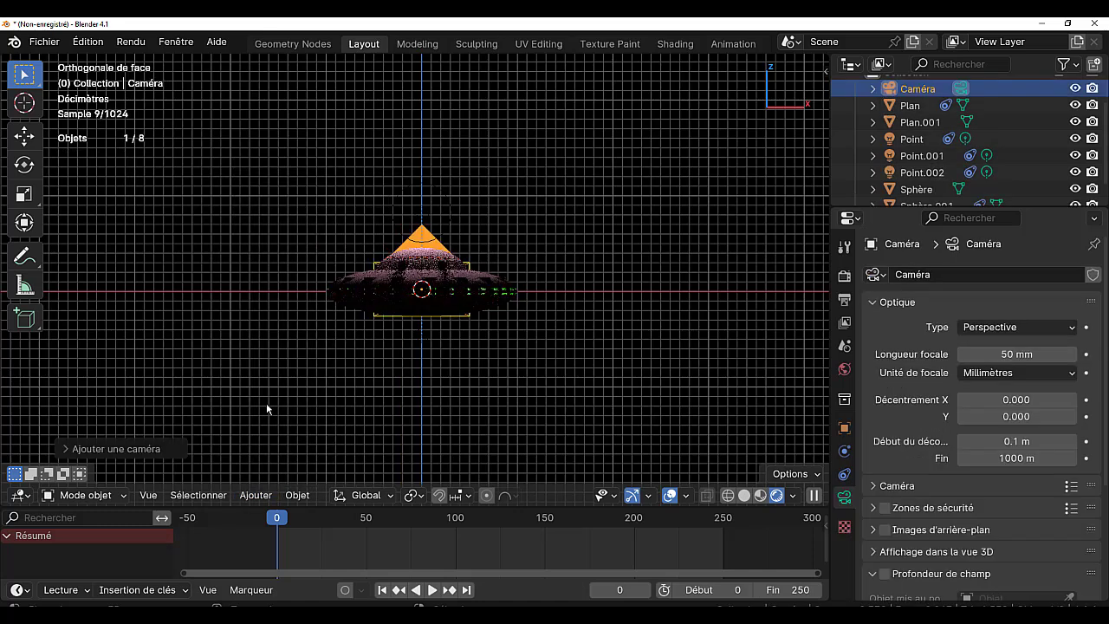
{"action": "scroll", "coordinate": [573, 396], "scroll_direction": "up", "scroll_amount": 2}
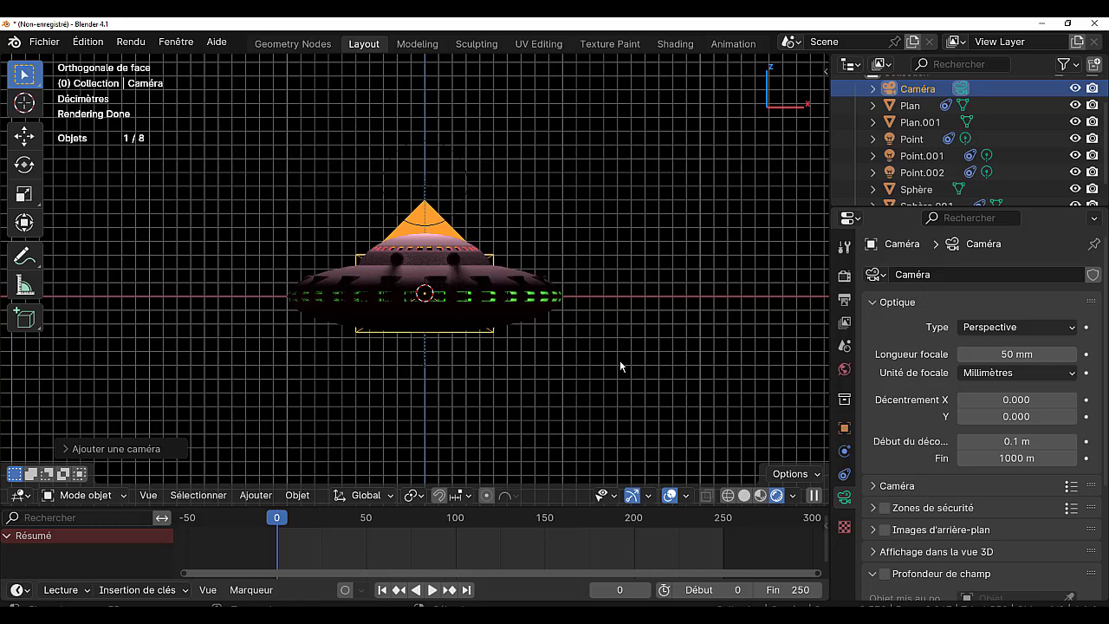
{"action": "key", "text": "KP_0"}
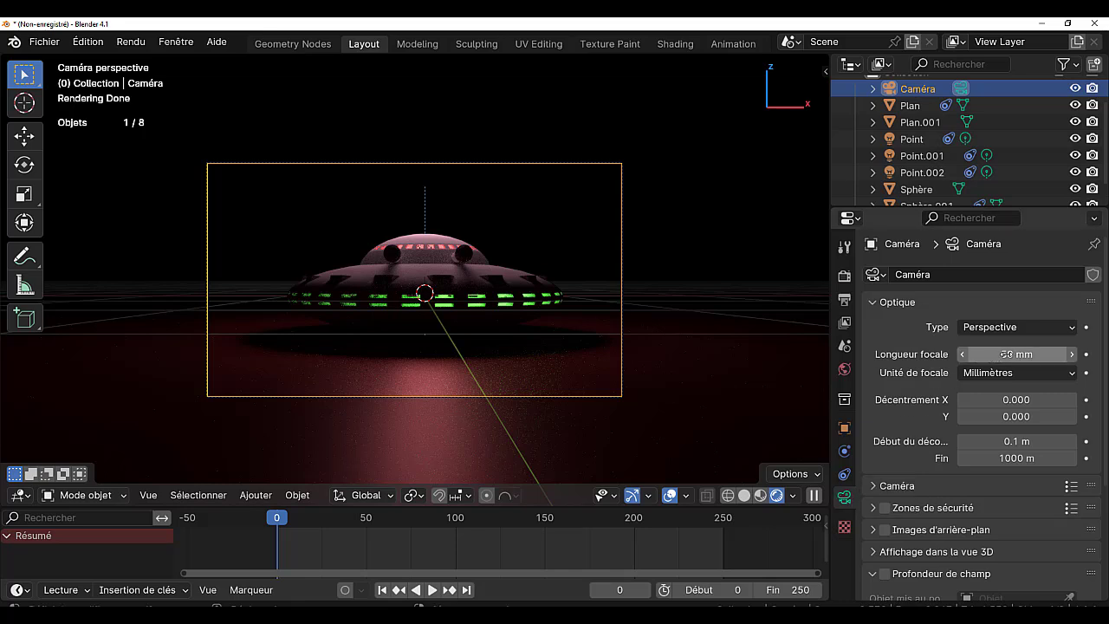
Set the camera's focal length to 25 mm and raise it slightly.
{"action": "mouse_move", "coordinate": [1005, 354]}
{"action": "left_mouse_down"}
{"action": "mouse_move", "coordinate": [1022, 354]}
{"action": "mouse_move", "coordinate": [947, 353]}
{"action": "mouse_move", "coordinate": [1005, 357]}
{"action": "left_mouse_up"}
{"action": "type", "text": "25"}
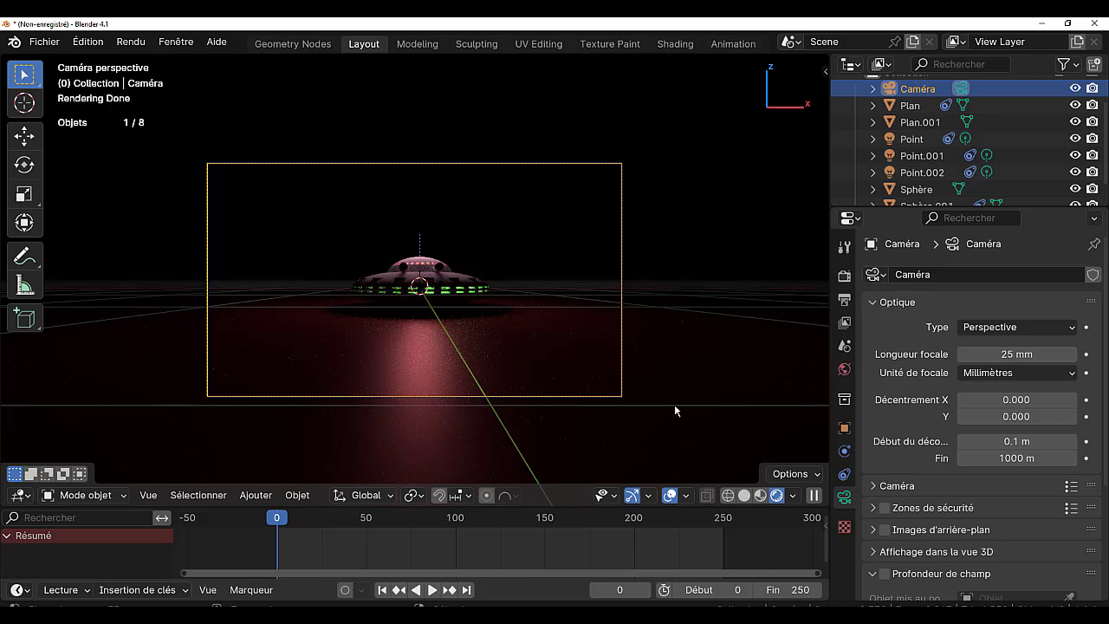
{"action": "key", "text": "g"}
{"action": "key", "text": "z"}
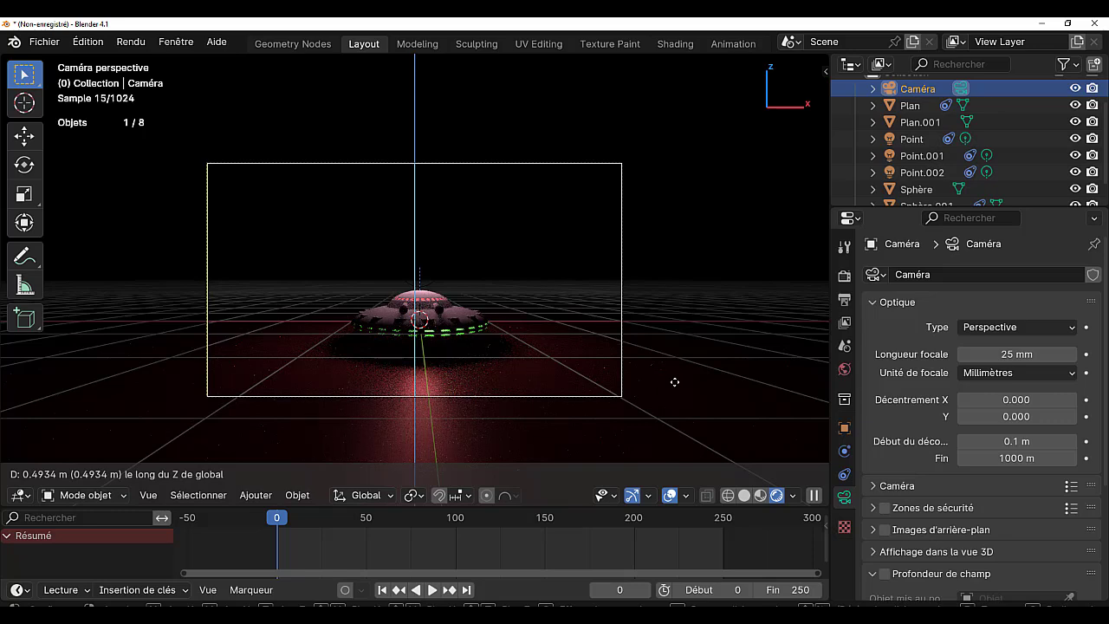
{"action": "left_click", "coordinate": [673, 385]}
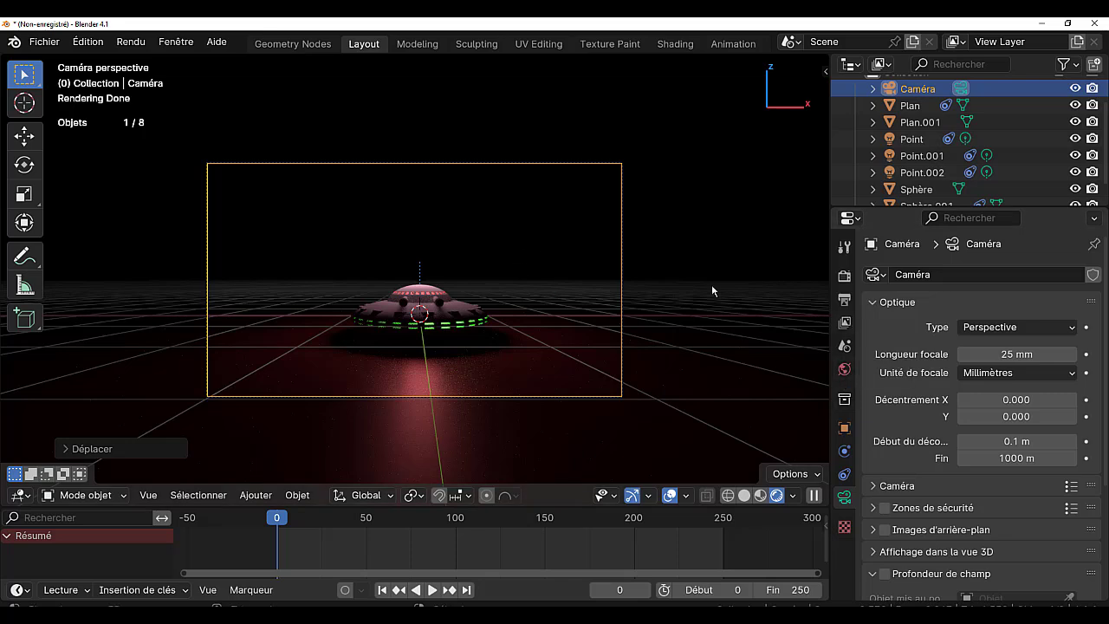
{"action": "left_click", "coordinate": [844, 371]}
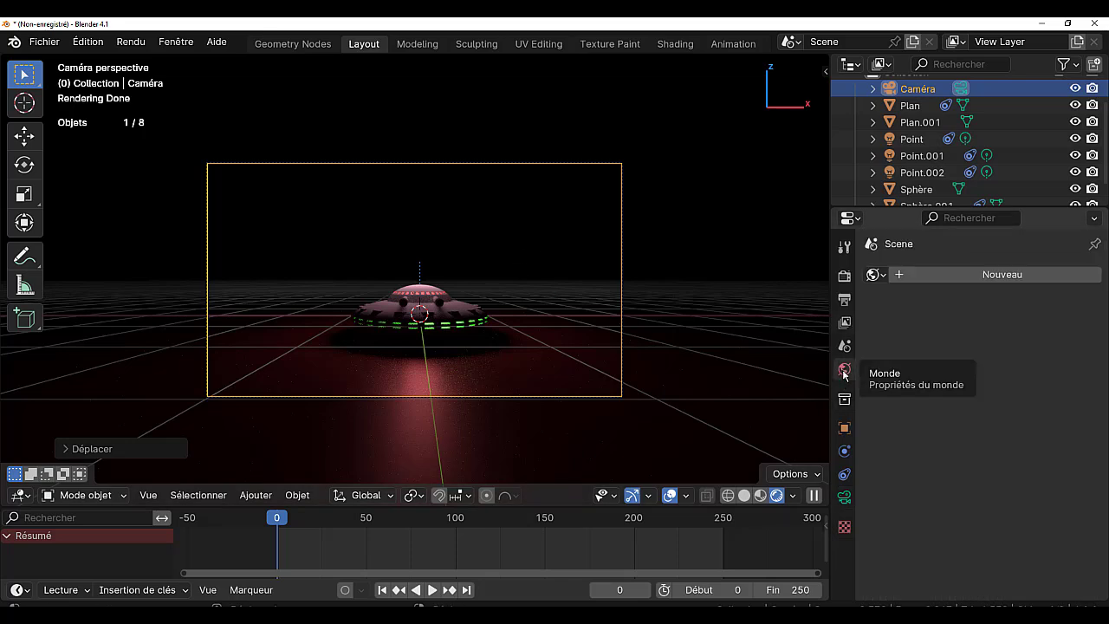
Create a new world, Monde.001, and tint its background colour red.
{"action": "left_click", "coordinate": [1004, 274]}
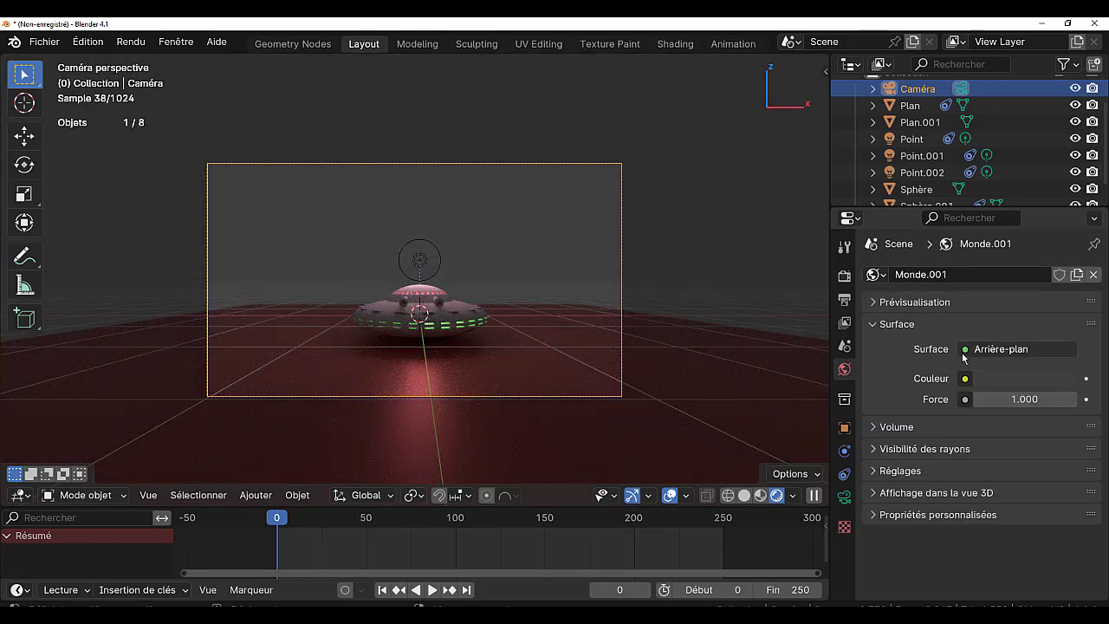
{"action": "left_click", "coordinate": [966, 350]}
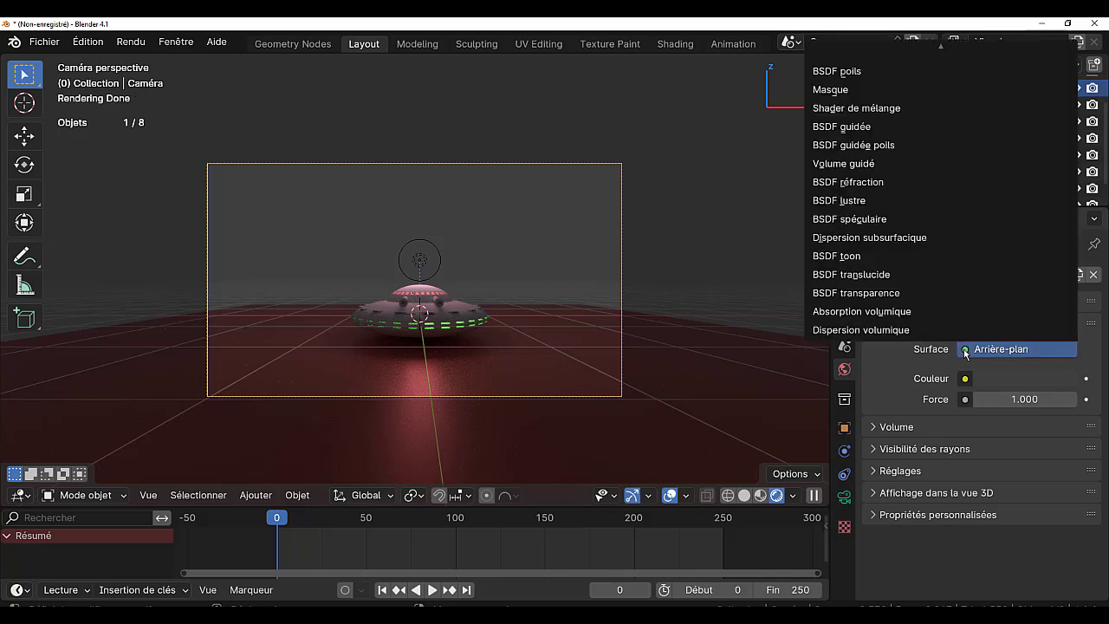
{"action": "left_click", "coordinate": [969, 379]}
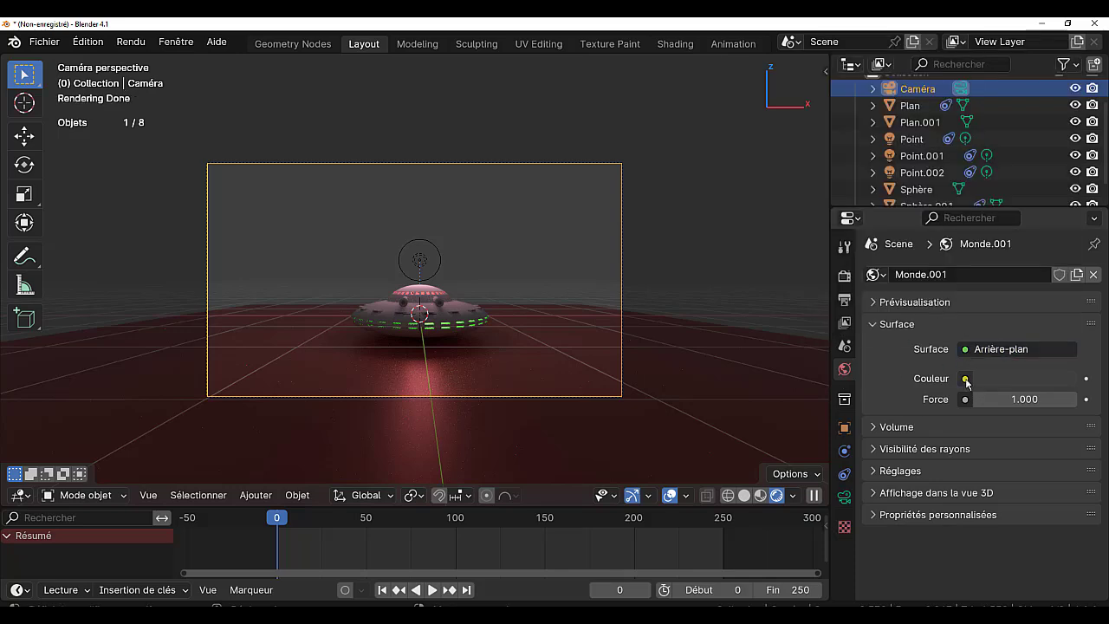
{"action": "left_click", "coordinate": [965, 380]}
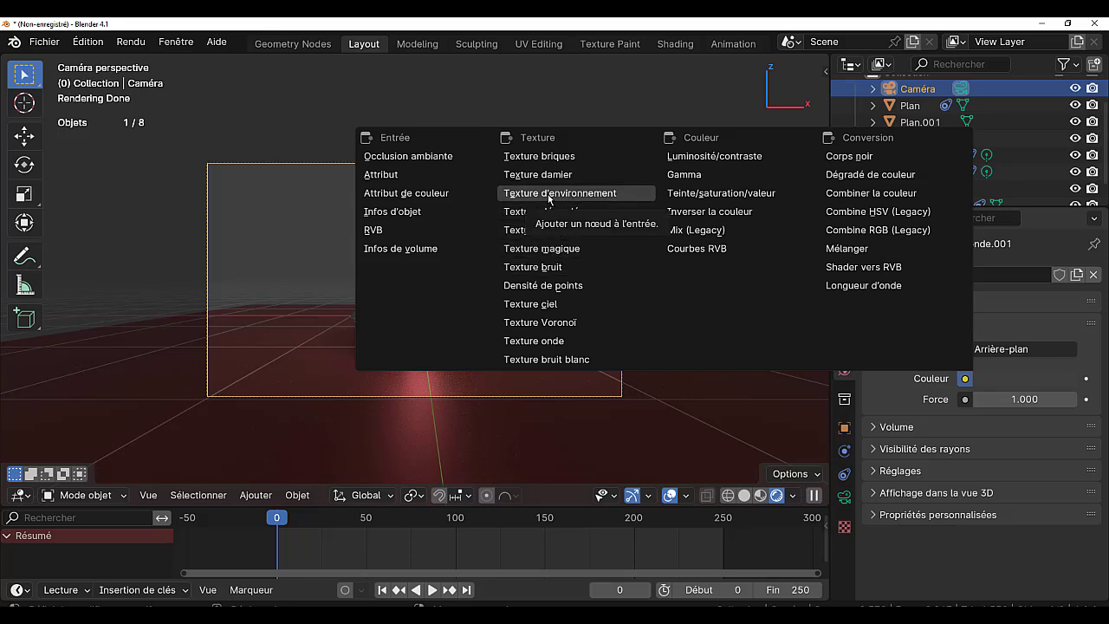
{"action": "left_click", "coordinate": [641, 193]}
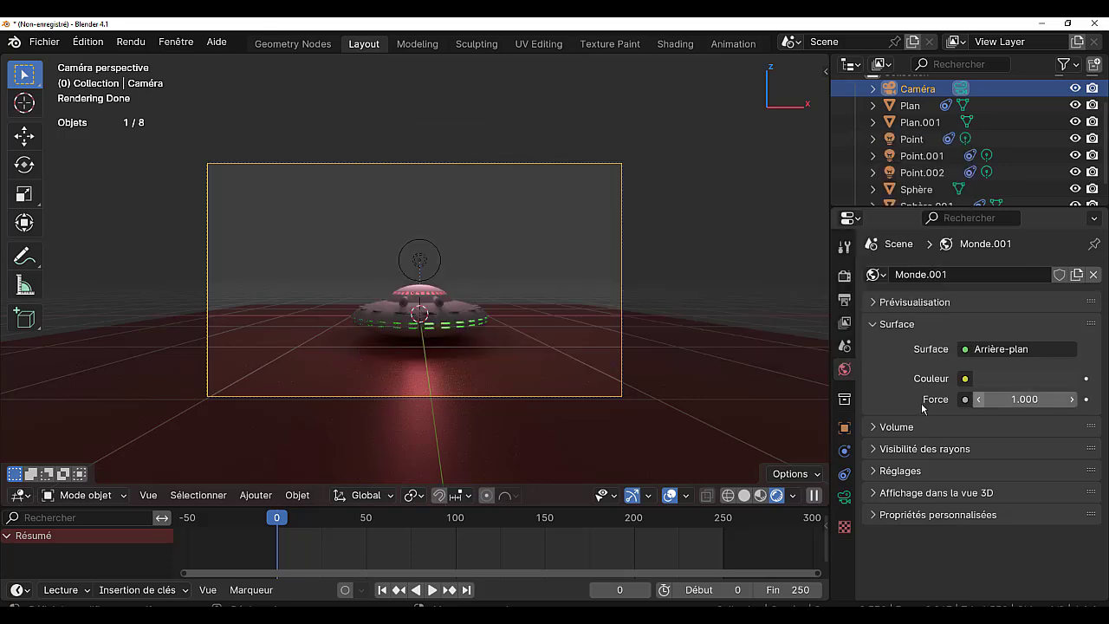
{"action": "left_click", "coordinate": [1007, 379]}
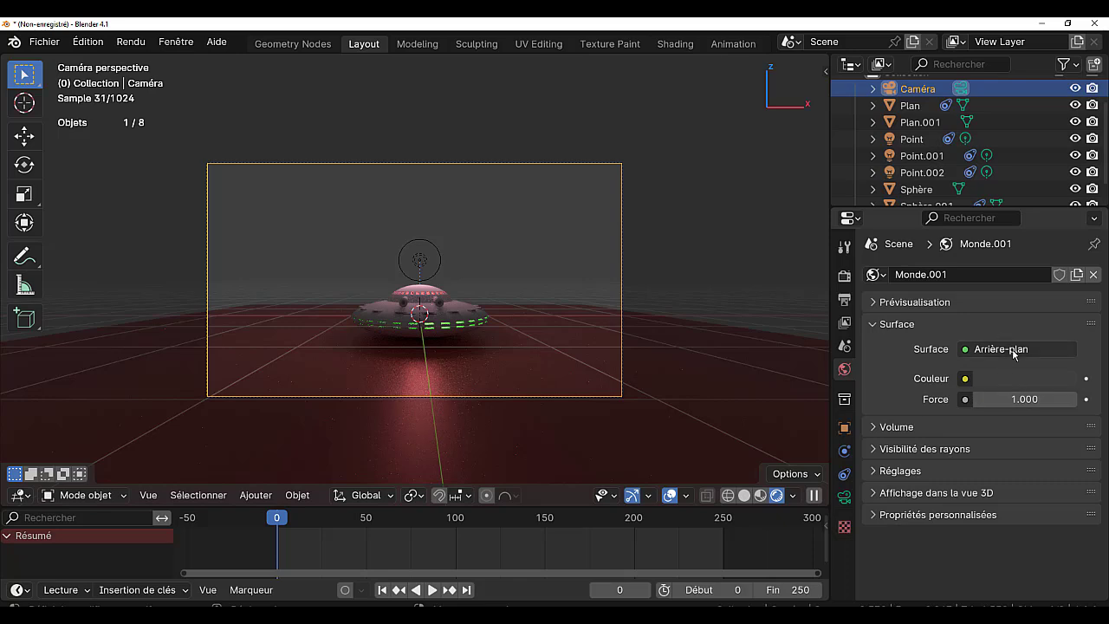
{"action": "left_click", "coordinate": [1010, 377]}
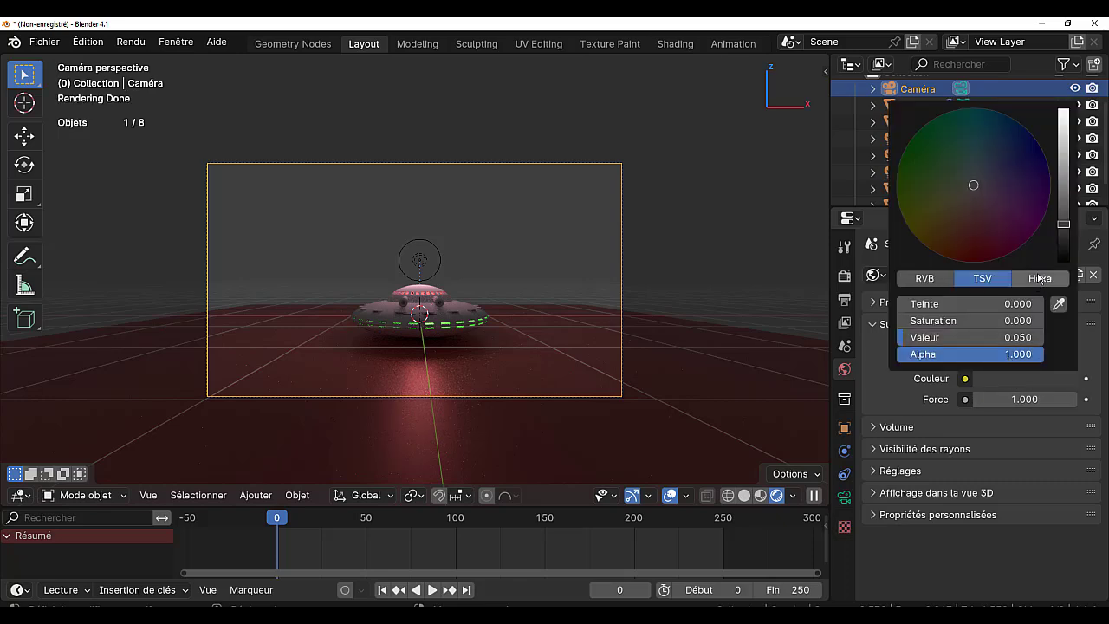
{"action": "left_click", "coordinate": [974, 219]}
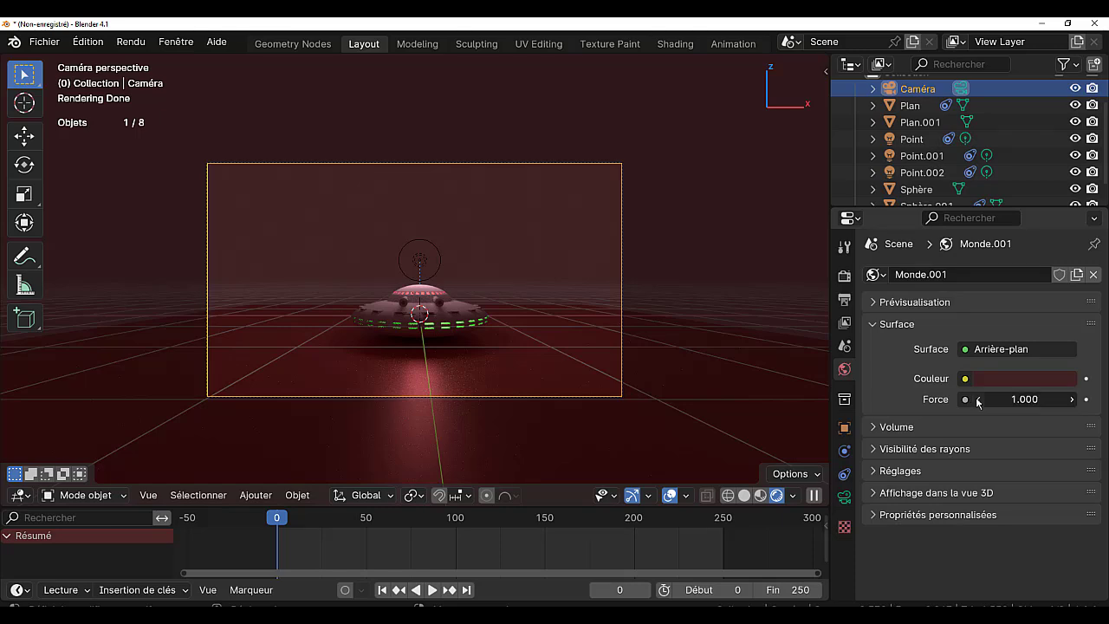
Lower the world strength to 0.400 and darken the red almost to black.
{"action": "left_click_drag", "start_coordinate": [977, 402], "coordinate": [943, 401]}
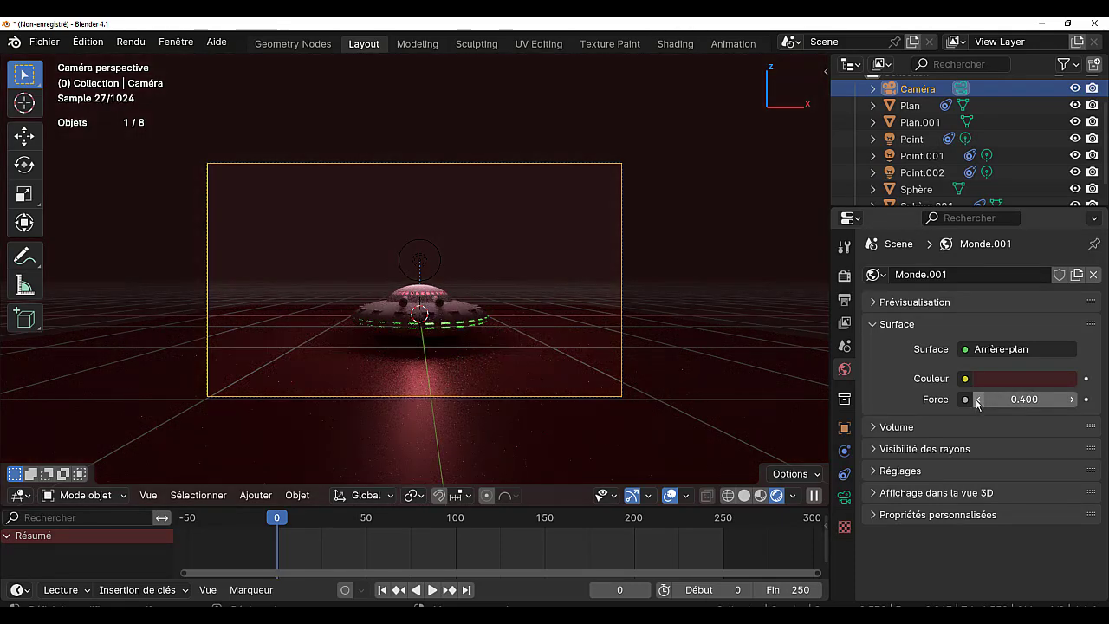
{"action": "scroll", "coordinate": [672, 415], "scroll_direction": "up", "scroll_amount": 2}
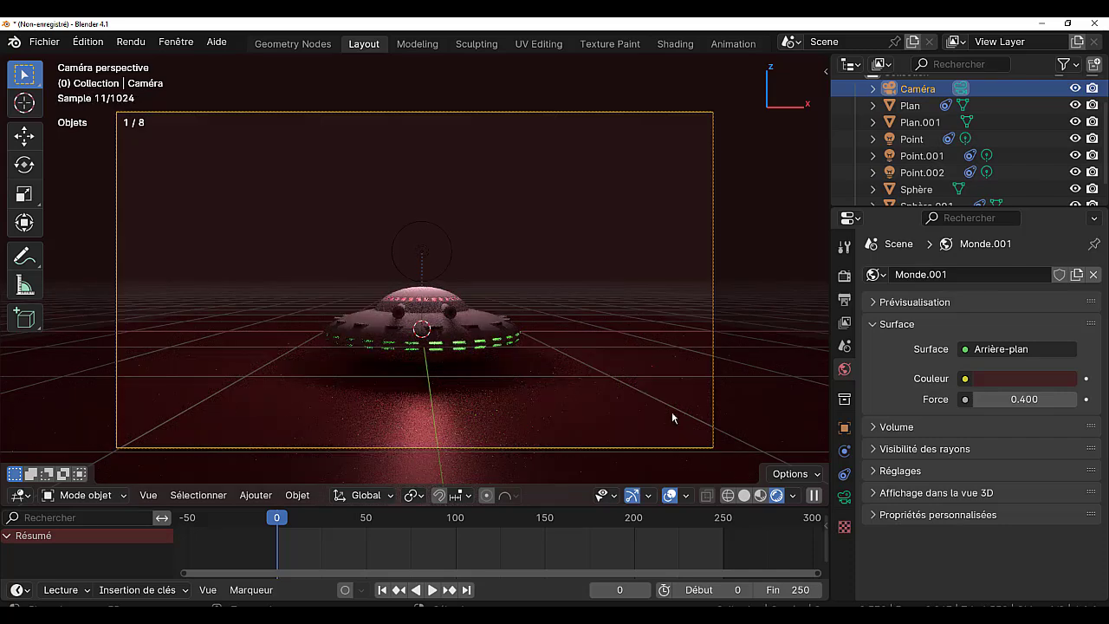
{"action": "left_click", "coordinate": [1001, 379]}
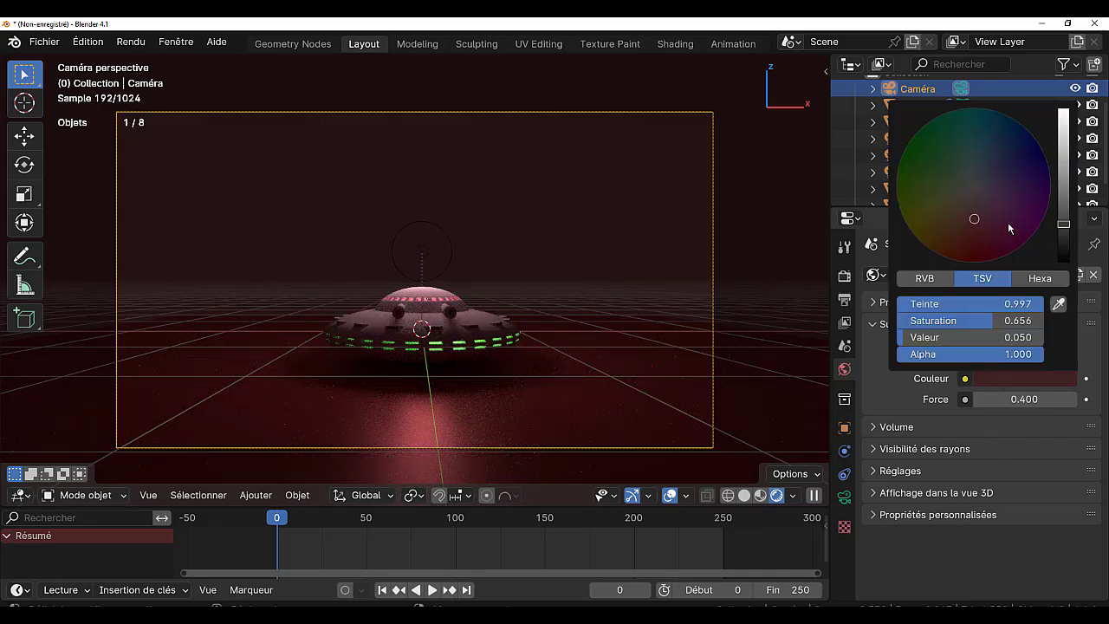
{"action": "left_click_drag", "start_coordinate": [1062, 227], "coordinate": [1062, 158]}
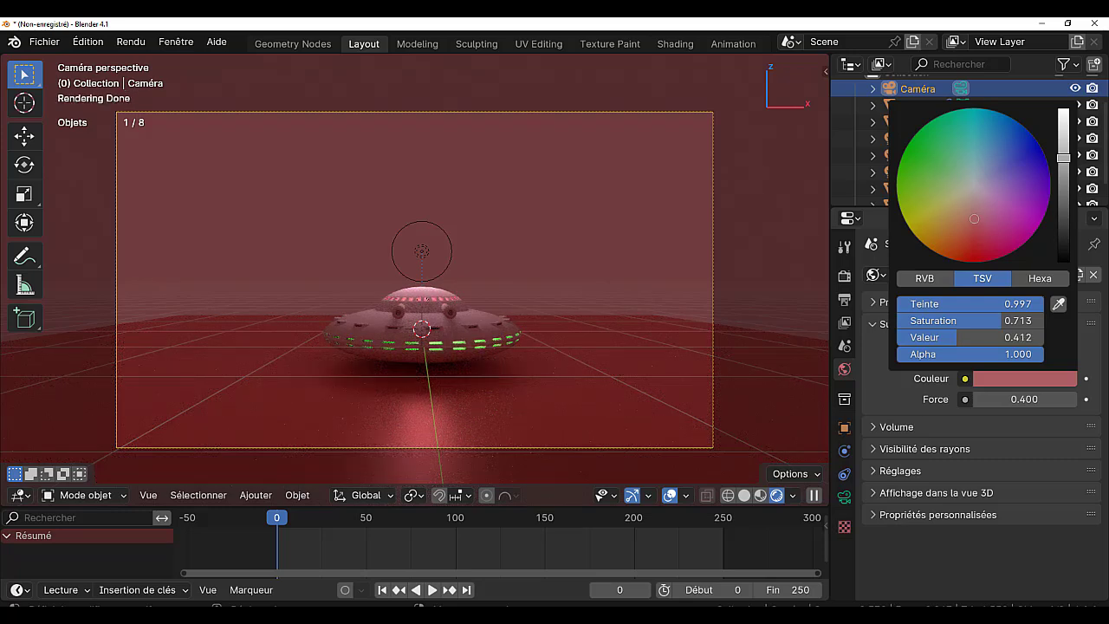
{"action": "left_click_drag", "start_coordinate": [1062, 158], "coordinate": [1063, 158]}
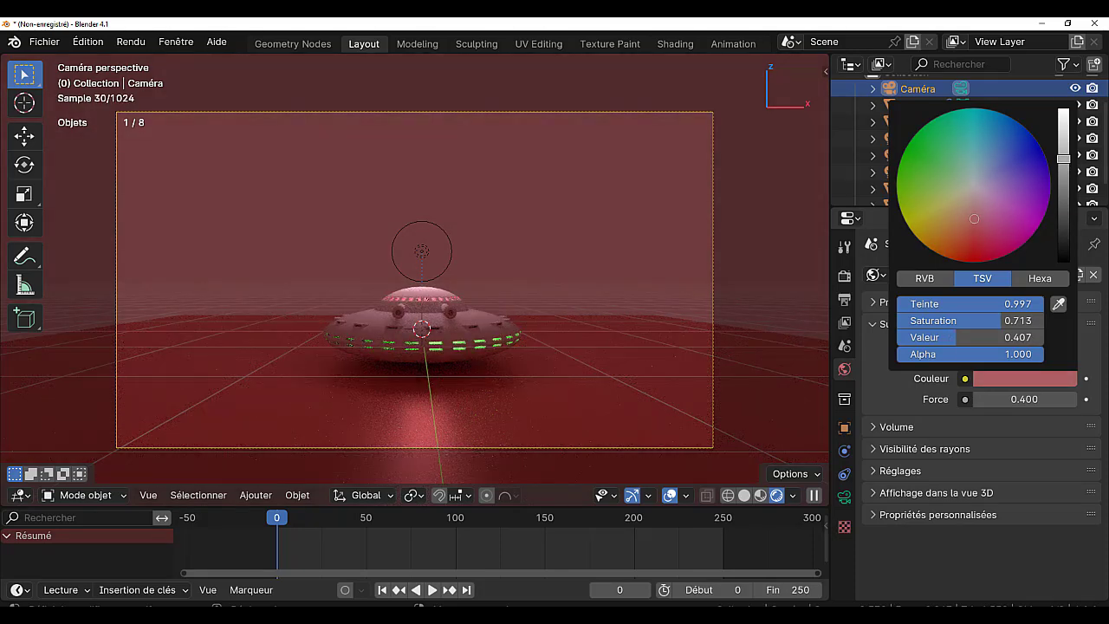
{"action": "mouse_move", "coordinate": [1062, 158]}
{"action": "left_mouse_down"}
{"action": "mouse_move", "coordinate": [1063, 228]}
{"action": "mouse_move", "coordinate": [1062, 213]}
{"action": "left_mouse_up"}
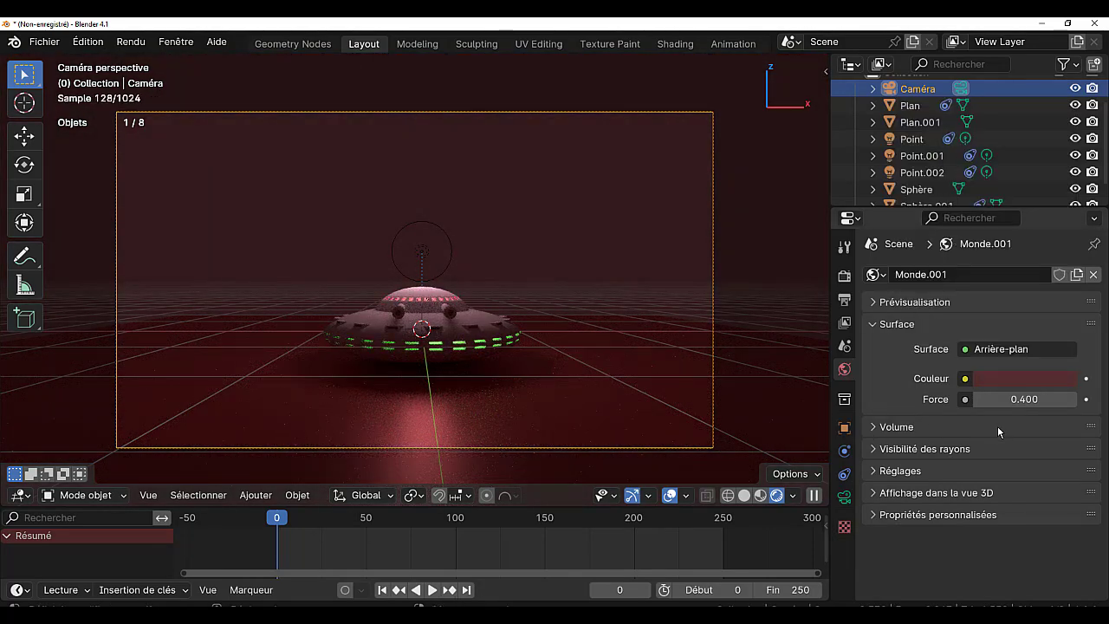
Try green, blue and yellow backgrounds before settling on a dark red world colour.
{"action": "left_click", "coordinate": [1016, 375]}
{"action": "left_click", "coordinate": [932, 192]}
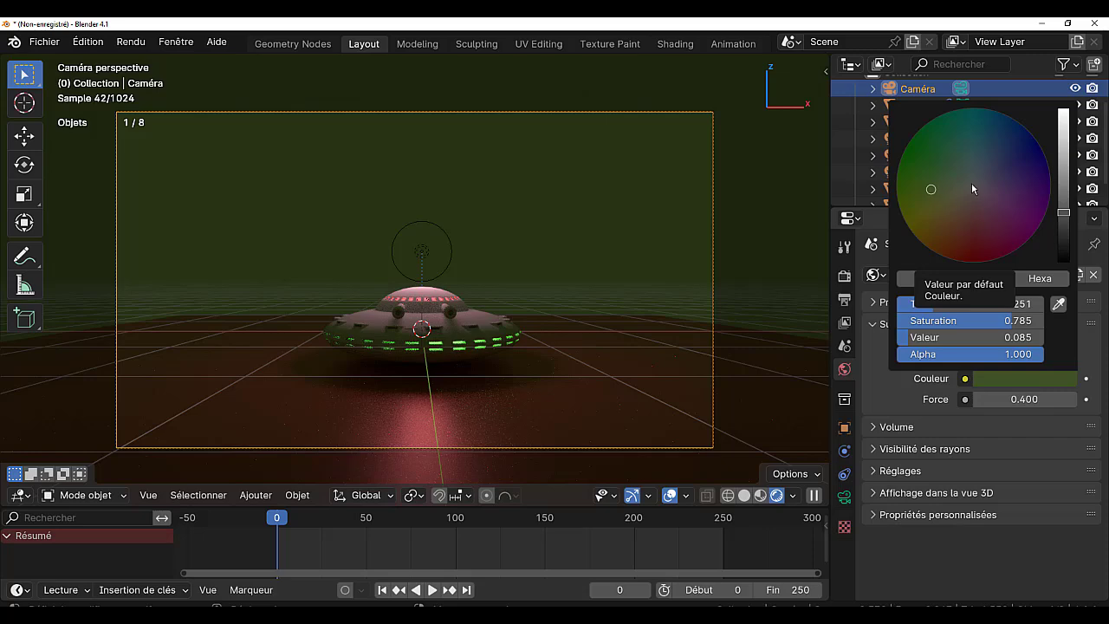
{"action": "left_click", "coordinate": [1014, 162]}
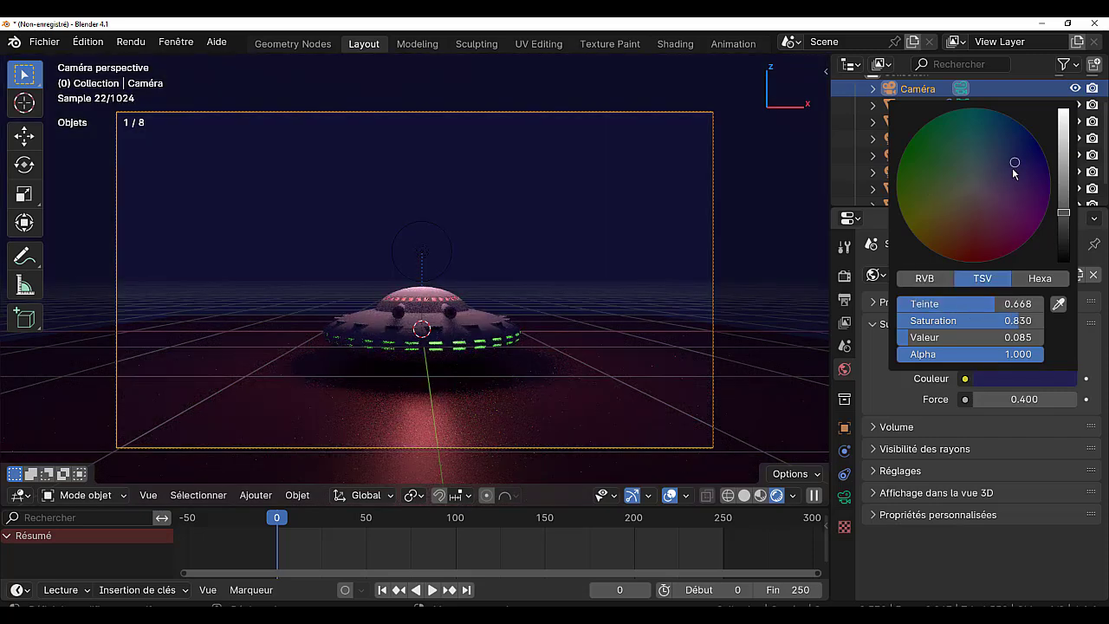
{"action": "left_click", "coordinate": [995, 231]}
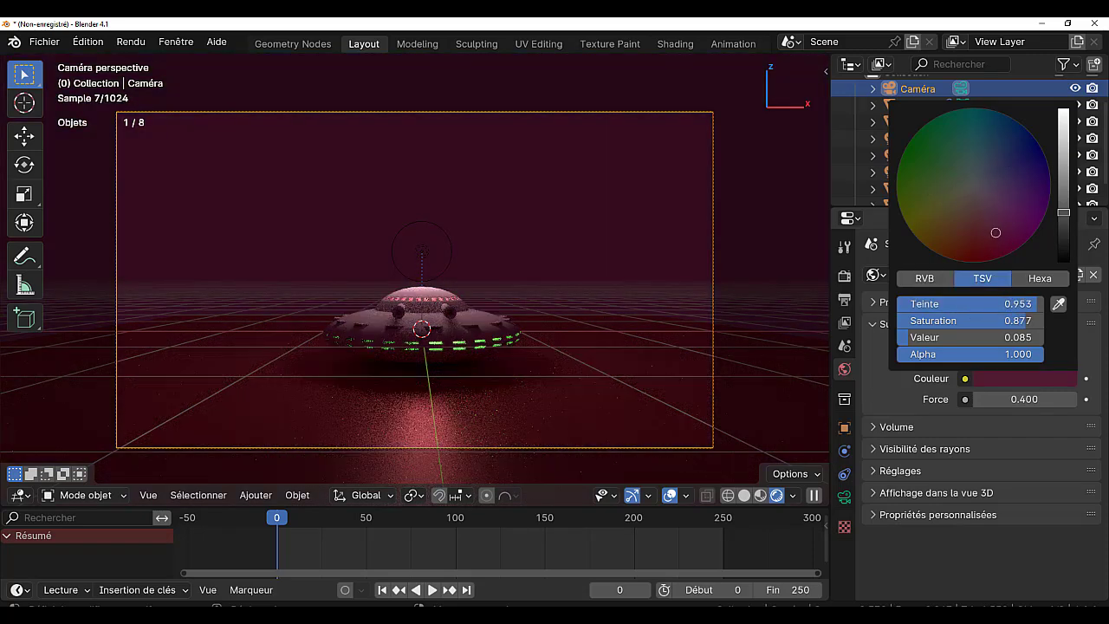
{"action": "left_click", "coordinate": [936, 220]}
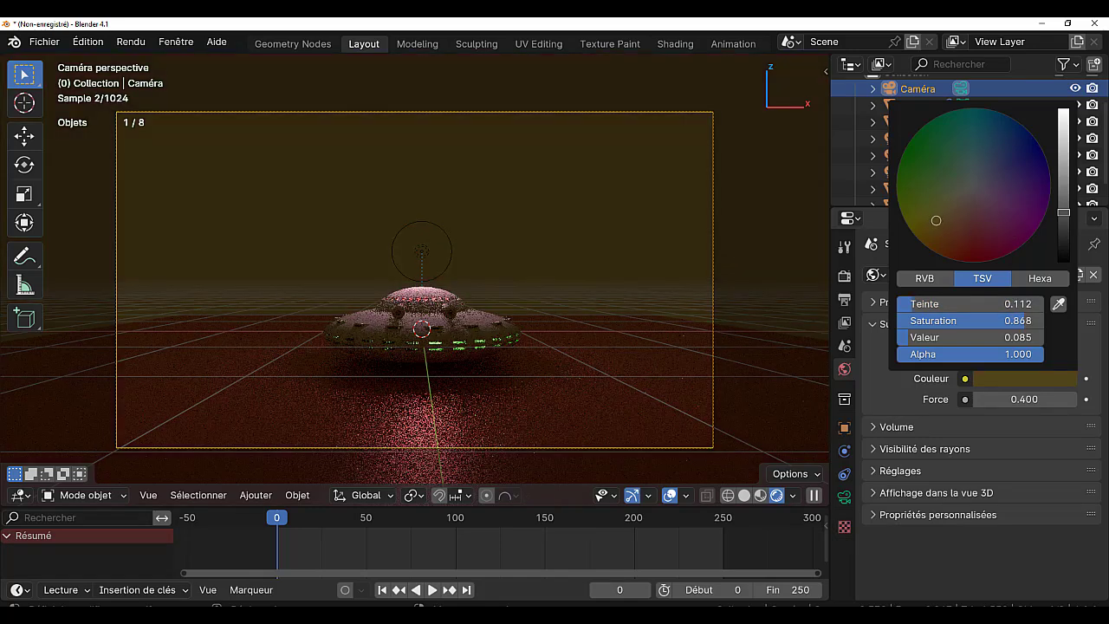
{"action": "left_click", "coordinate": [958, 232]}
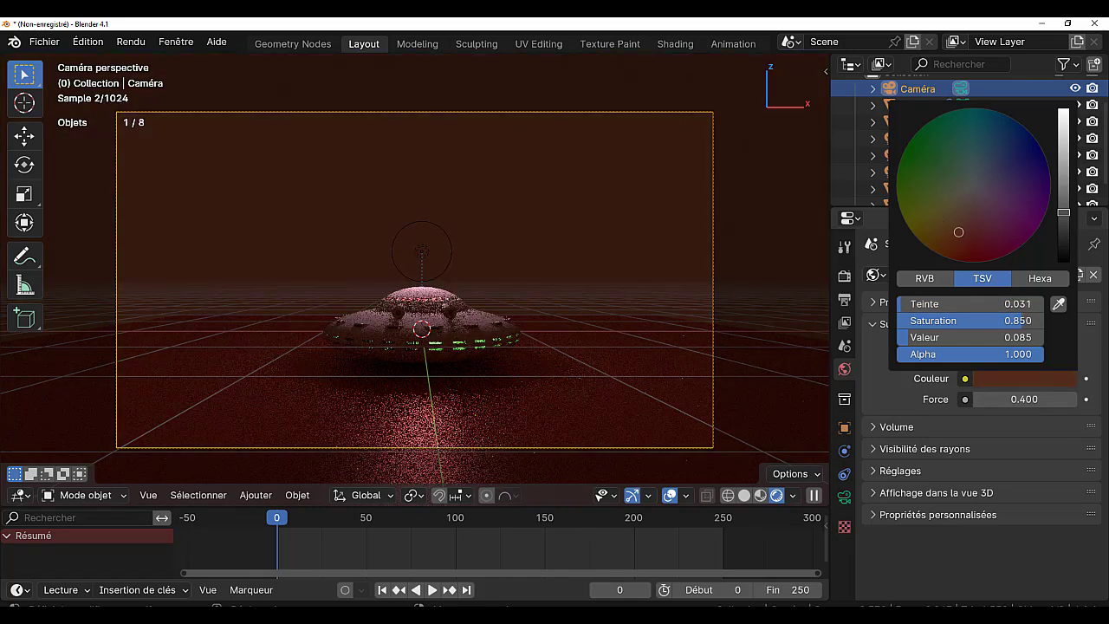
{"action": "left_click", "coordinate": [953, 239]}
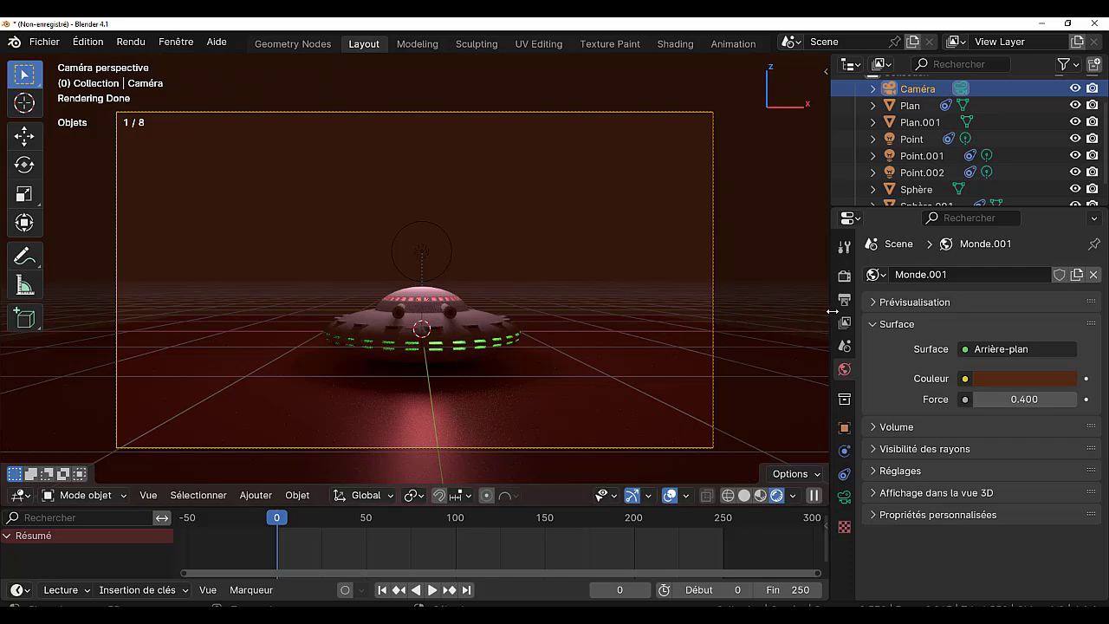
Widen the 3D viewport, reframe the UFO and select the dome Sphère.001.
{"action": "left_click_drag", "start_coordinate": [830, 312], "coordinate": [991, 302]}
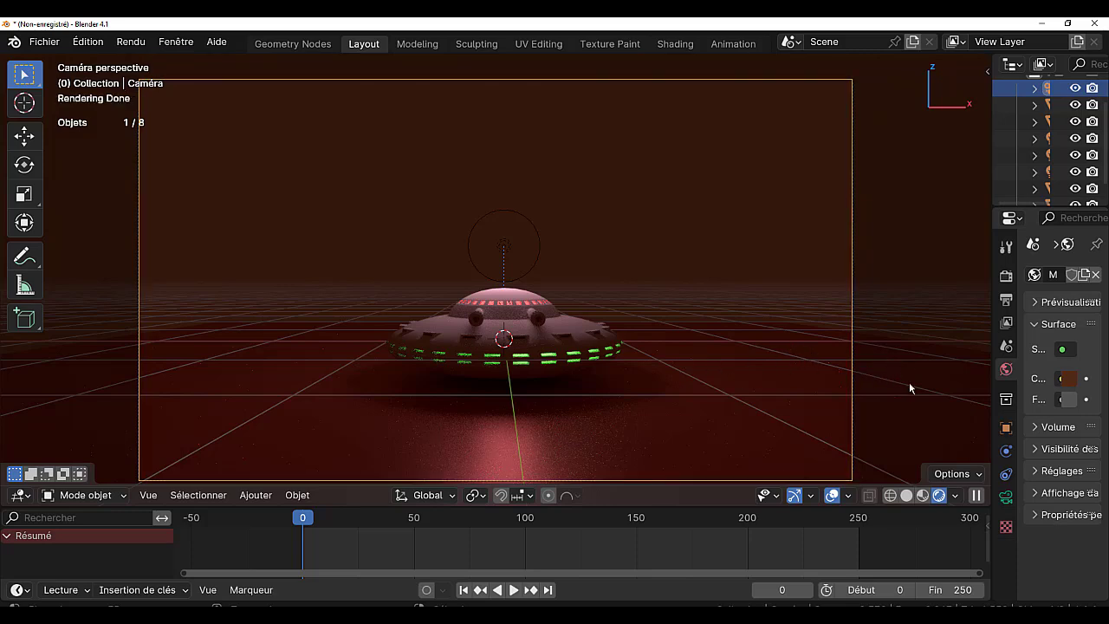
{"action": "middle_click_drag", "start_coordinate": [915, 366], "coordinate": [895, 325], "text": "shift"}
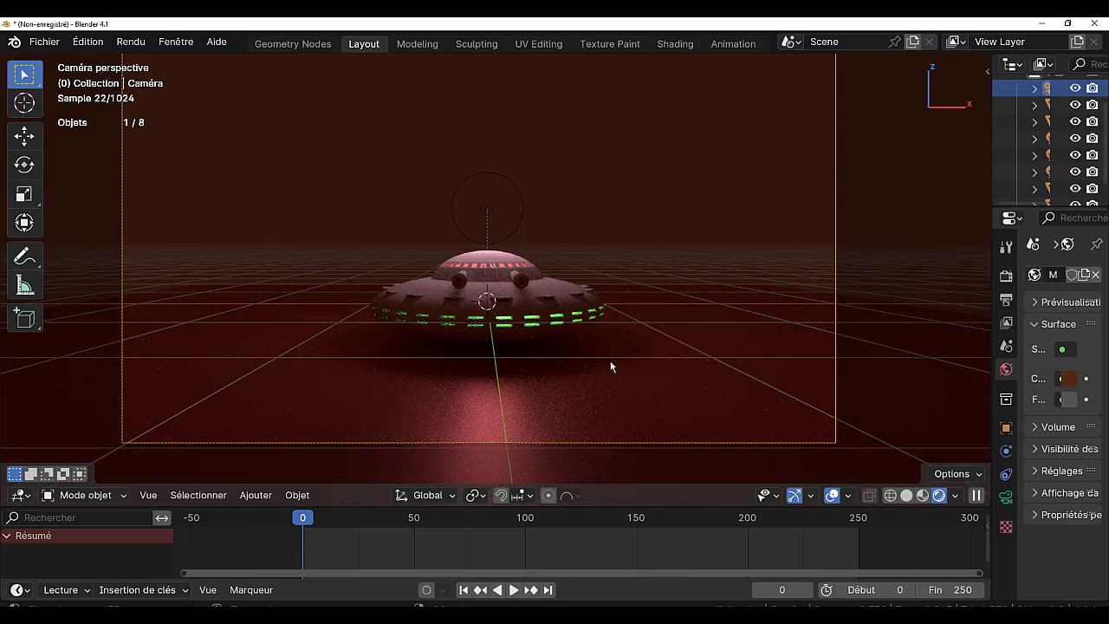
{"action": "left_click", "coordinate": [493, 264]}
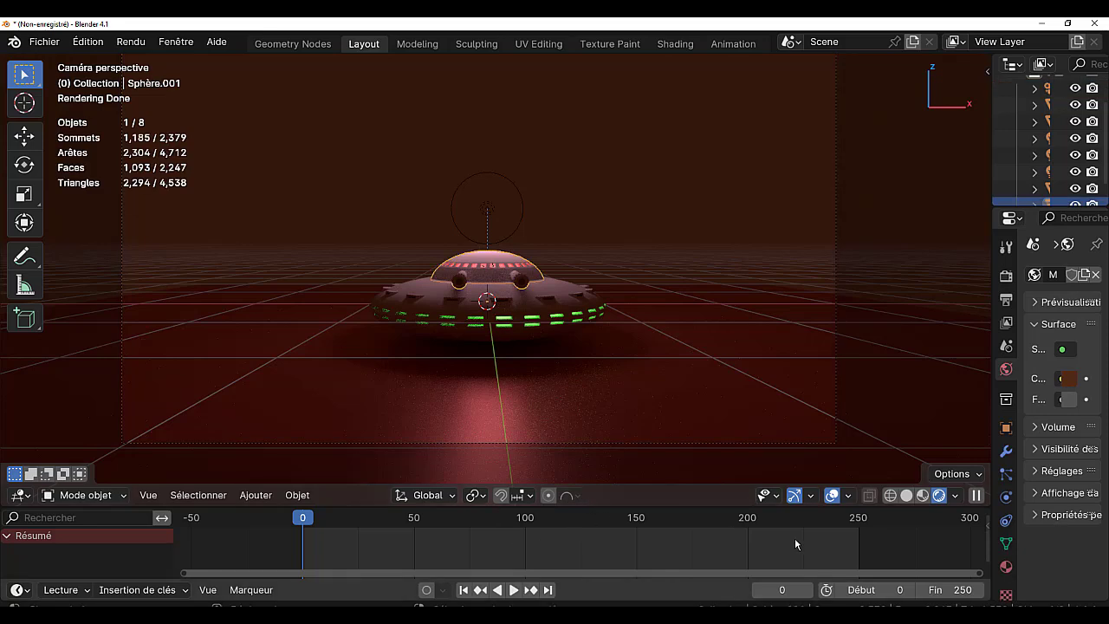
{"action": "scroll", "coordinate": [793, 544], "scroll_direction": "down", "scroll_amount": 3}
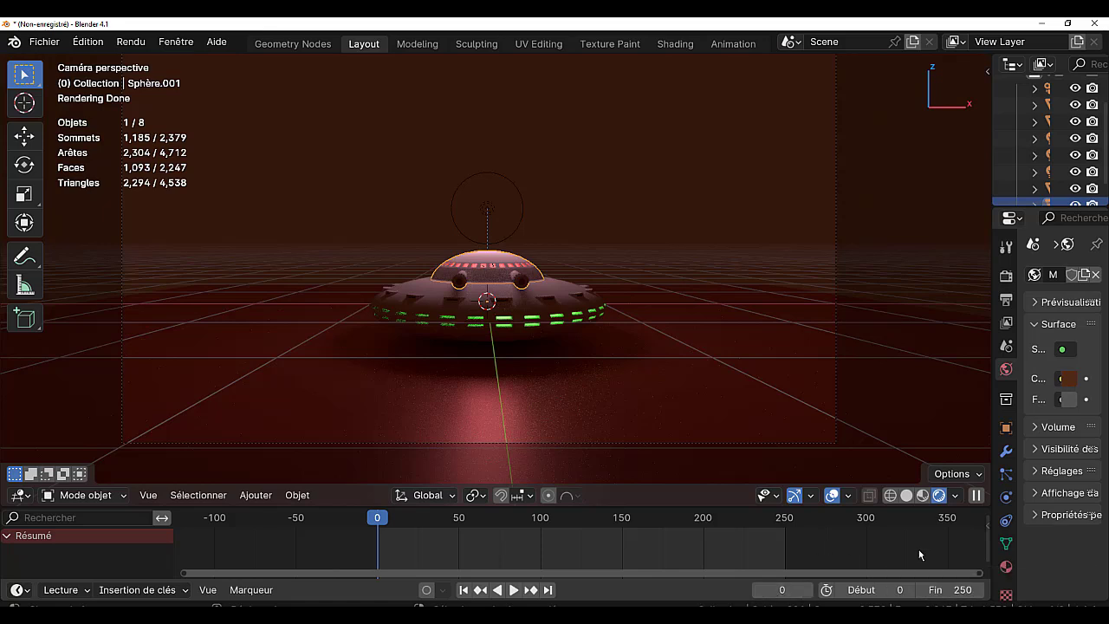
Set the timeline's end frame to 400.
{"action": "left_click", "coordinate": [947, 590]}
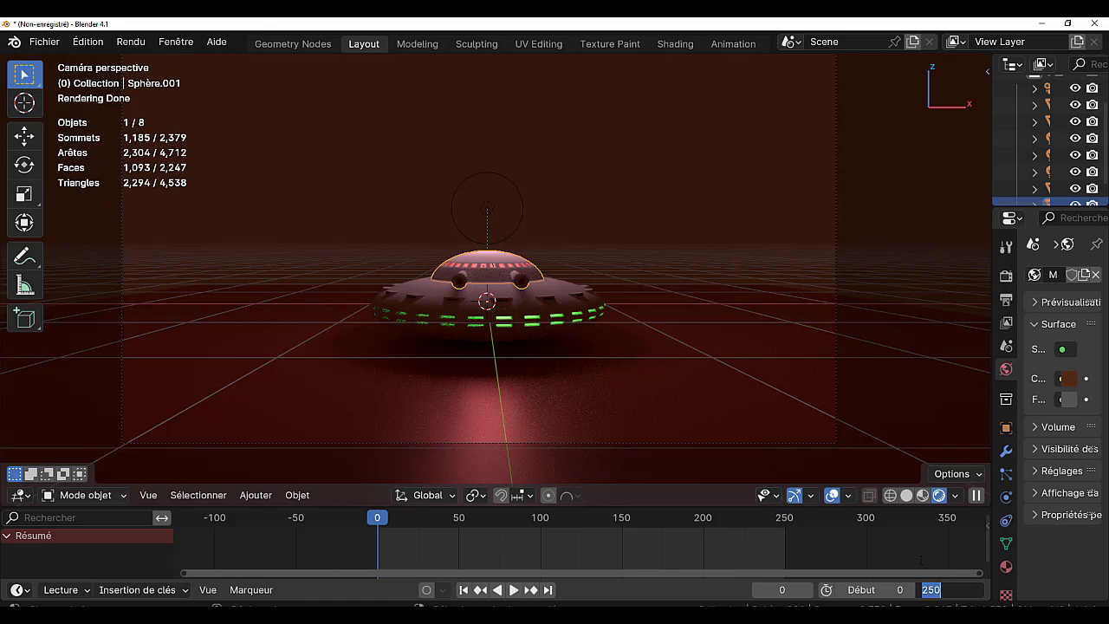
{"action": "type", "text": "400"}
{"action": "key", "text": "Return"}
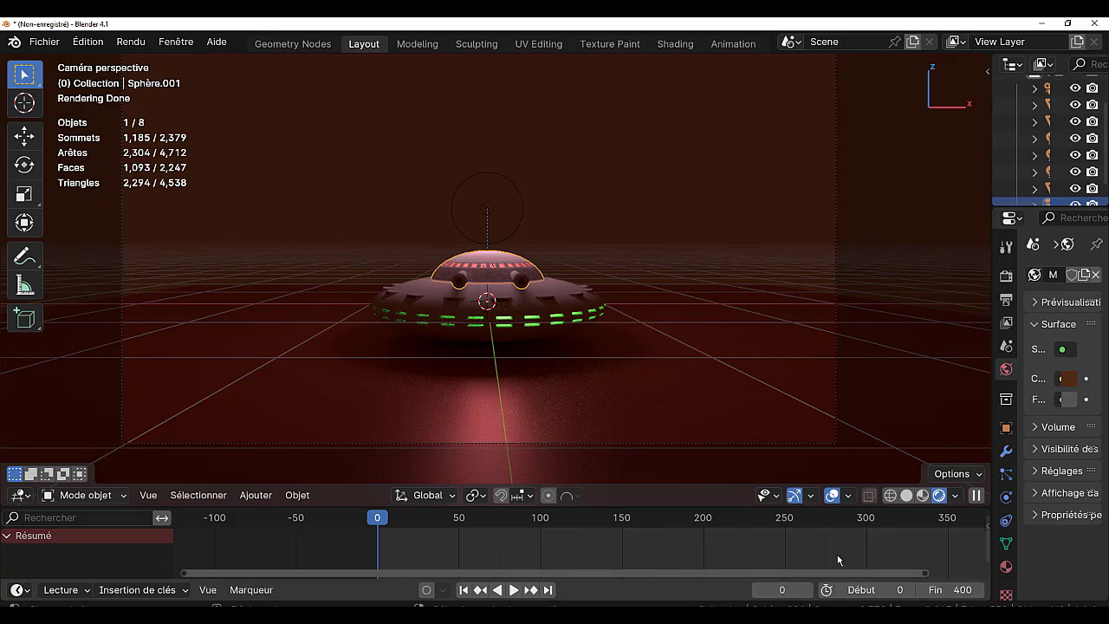
{"action": "middle_click_drag", "start_coordinate": [839, 565], "coordinate": [685, 560]}
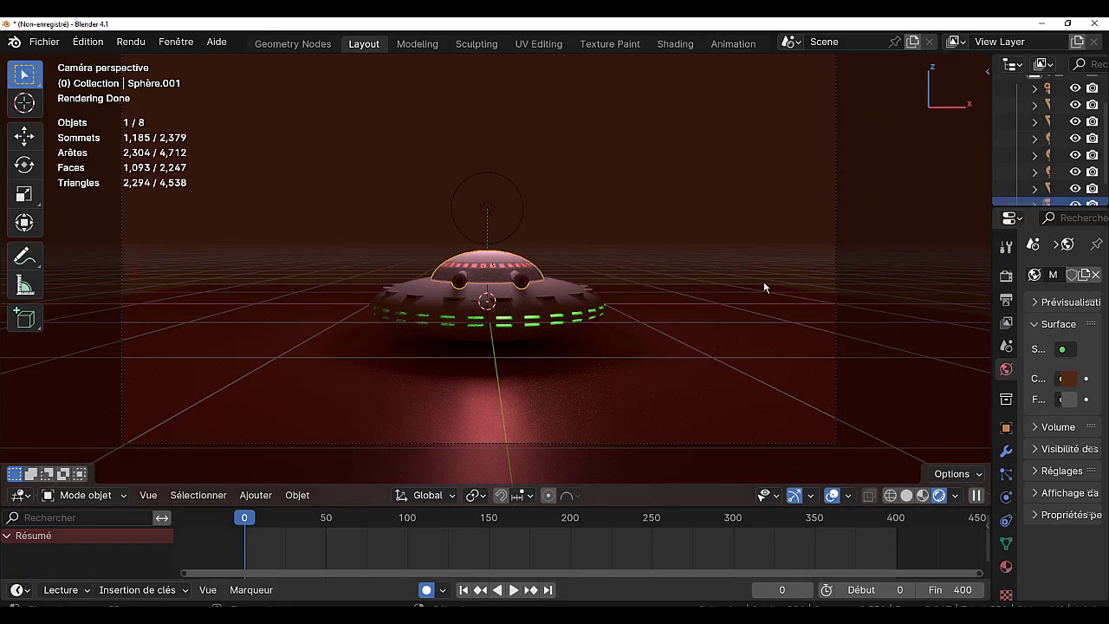
Keyframe Sphère.001's transforms and enlarge the timeline to show its keys.
{"action": "key", "text": "i"}
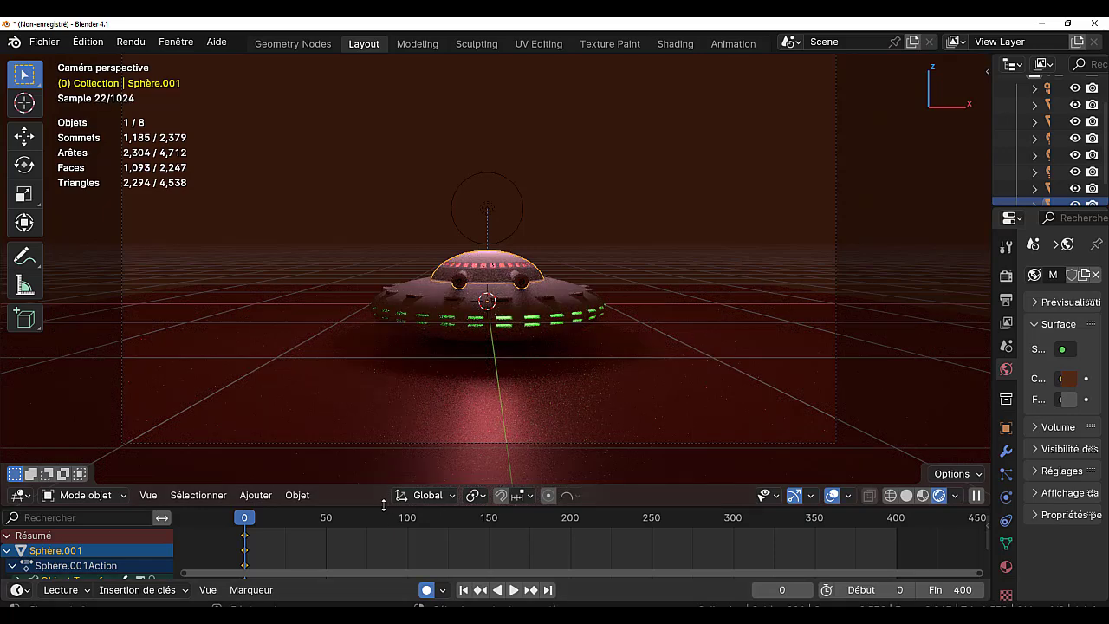
{"action": "left_click_drag", "start_coordinate": [384, 505], "coordinate": [381, 450]}
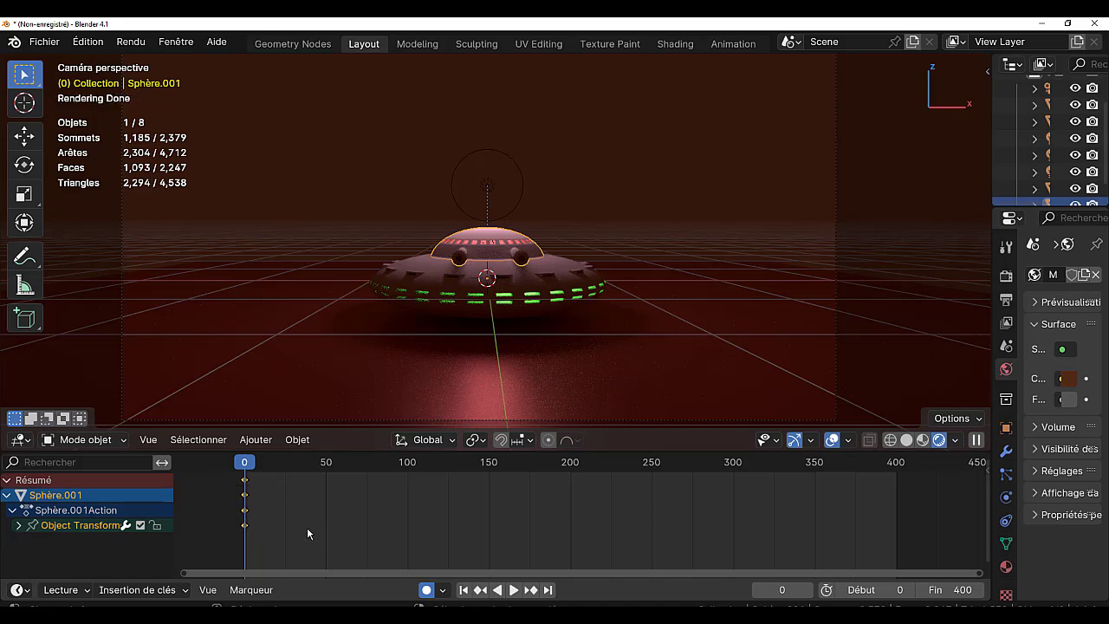
{"action": "key", "text": "x"}
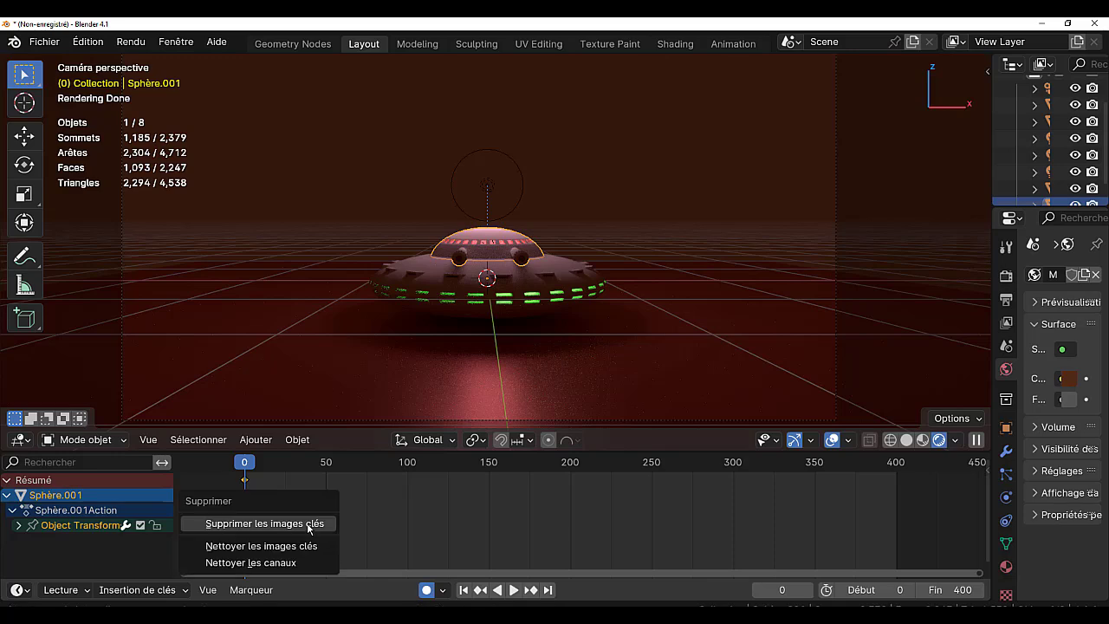
{"action": "left_click", "coordinate": [307, 524]}
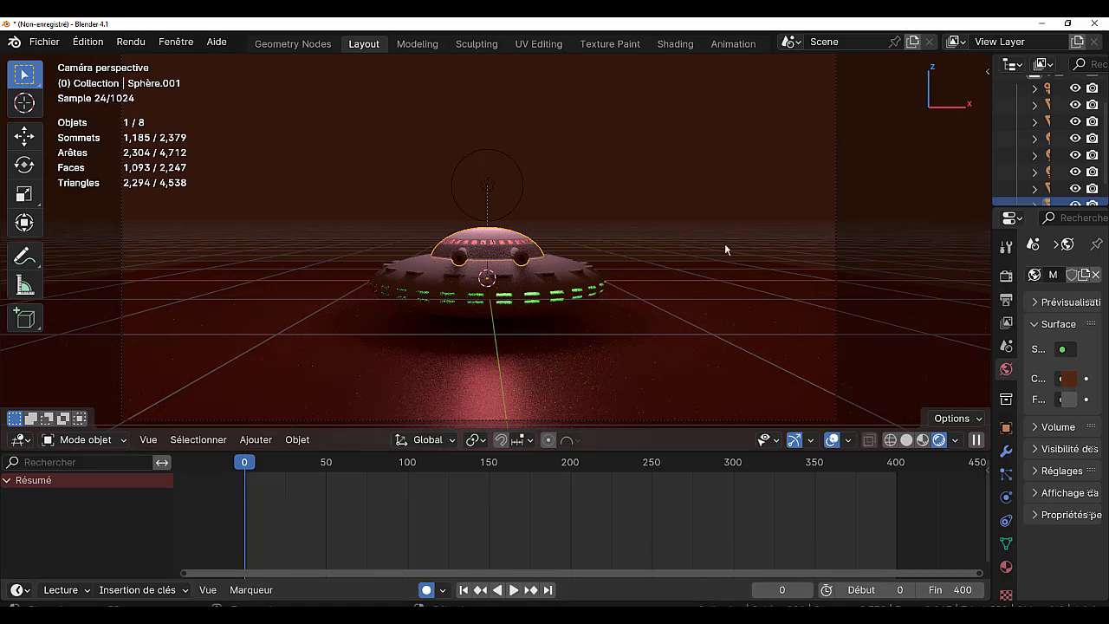
{"action": "key", "text": "ctrl+z"}
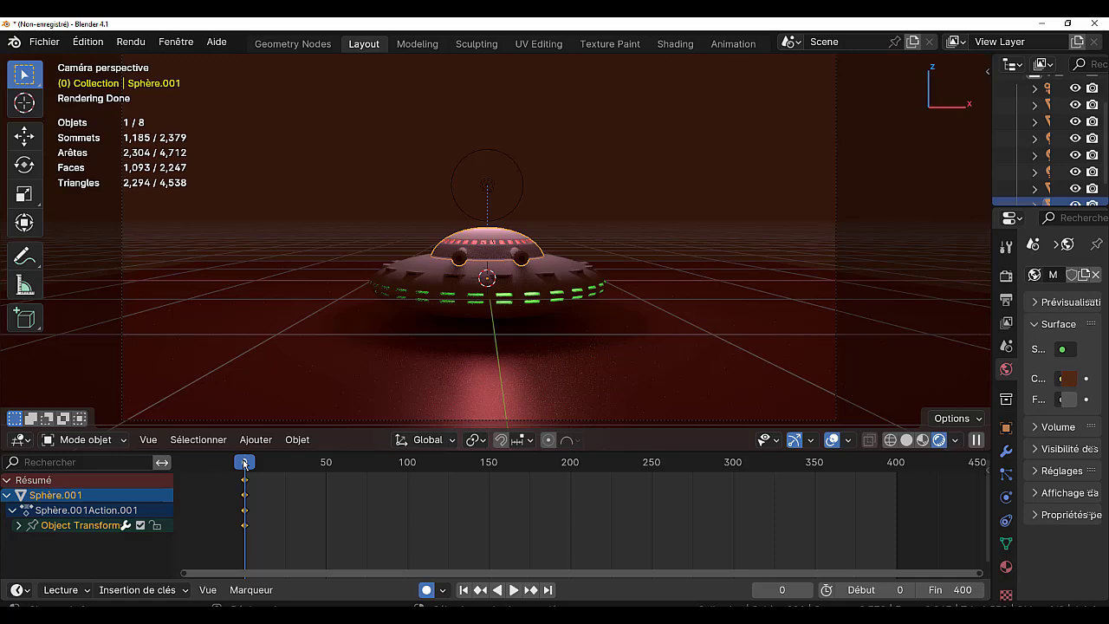
Rotate the saucer about Z at frame 99, then scrub to preview the spin.
{"action": "left_click_drag", "start_coordinate": [244, 465], "coordinate": [406, 465]}
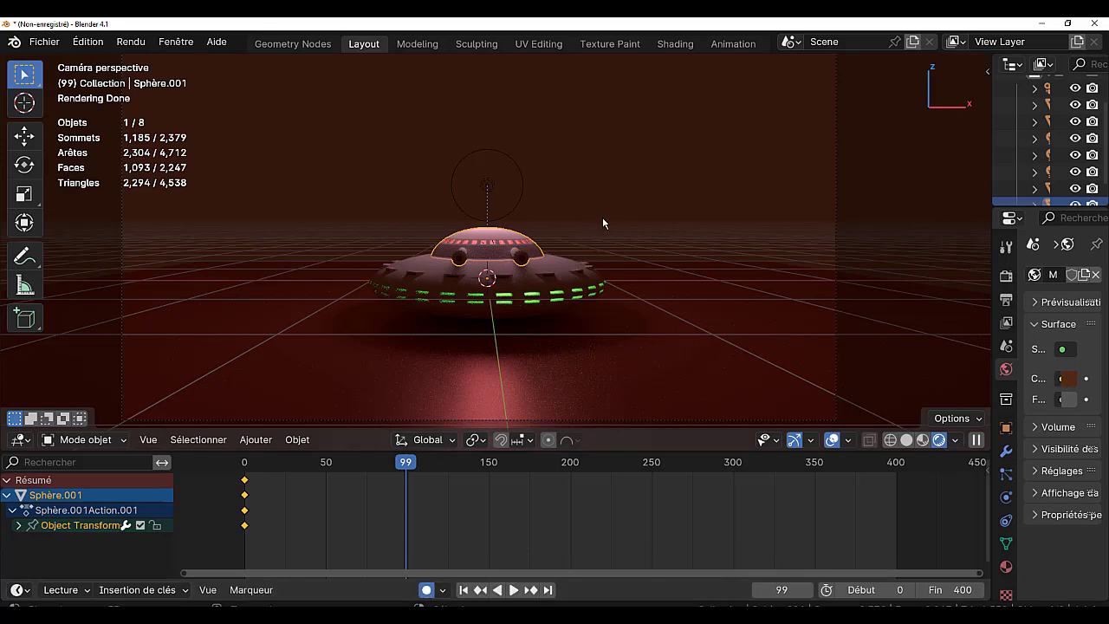
{"action": "key", "text": "r"}
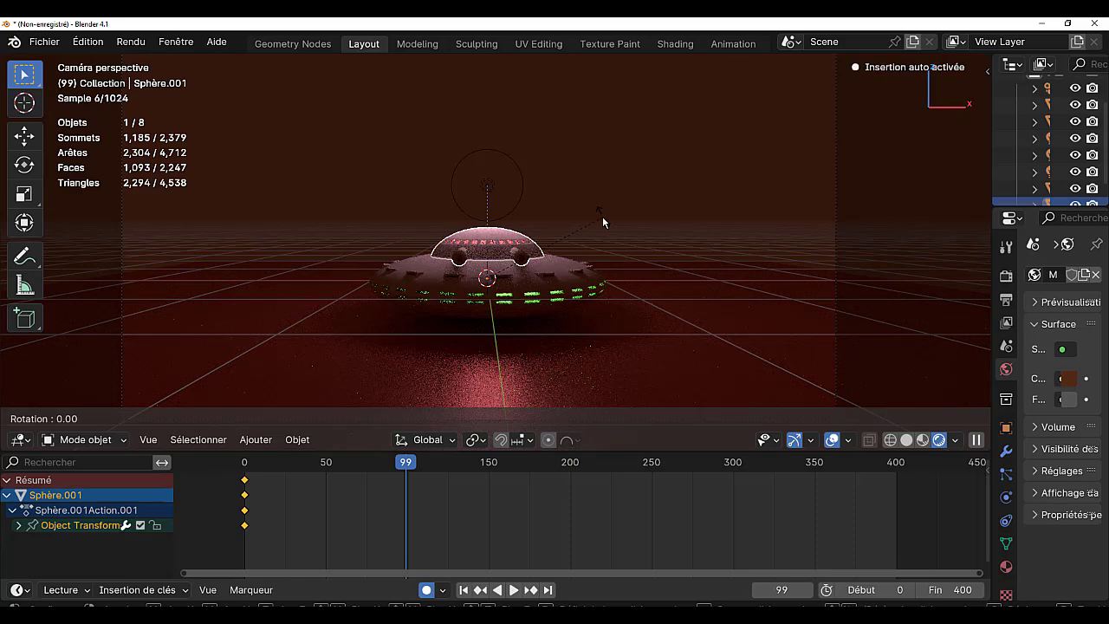
{"action": "key", "text": "z"}
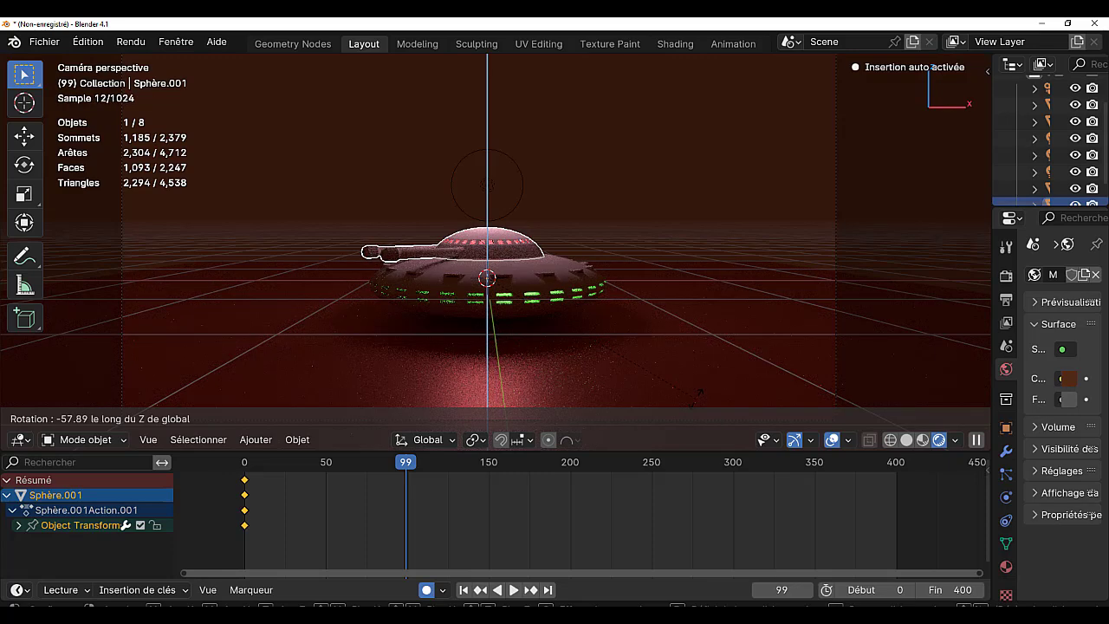
{"action": "left_click", "coordinate": [597, 478]}
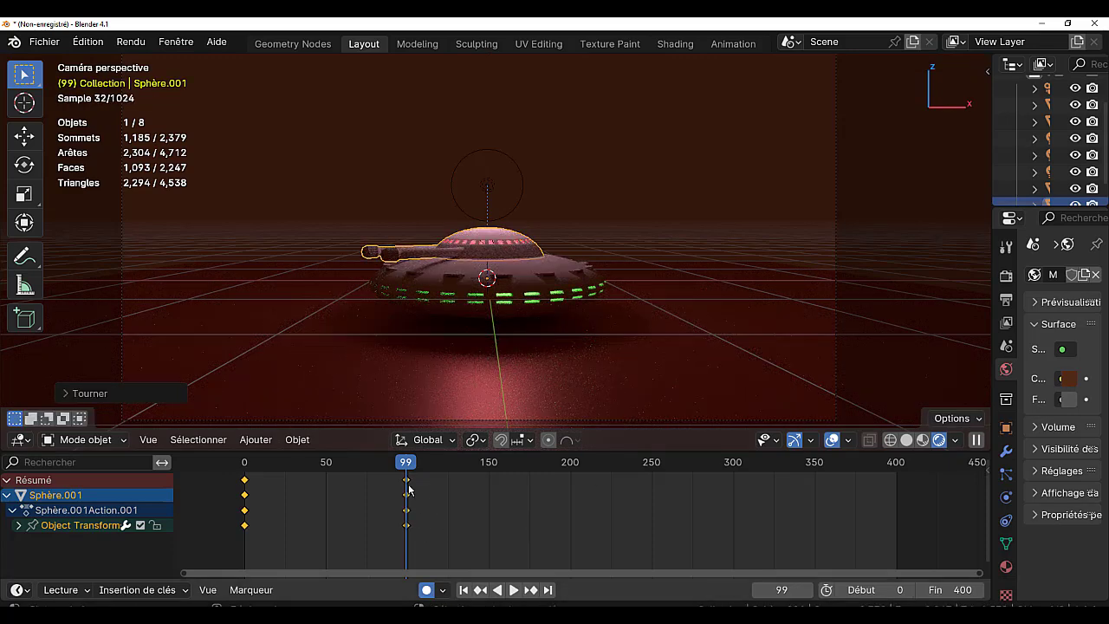
{"action": "left_click_drag", "start_coordinate": [407, 462], "coordinate": [284, 462]}
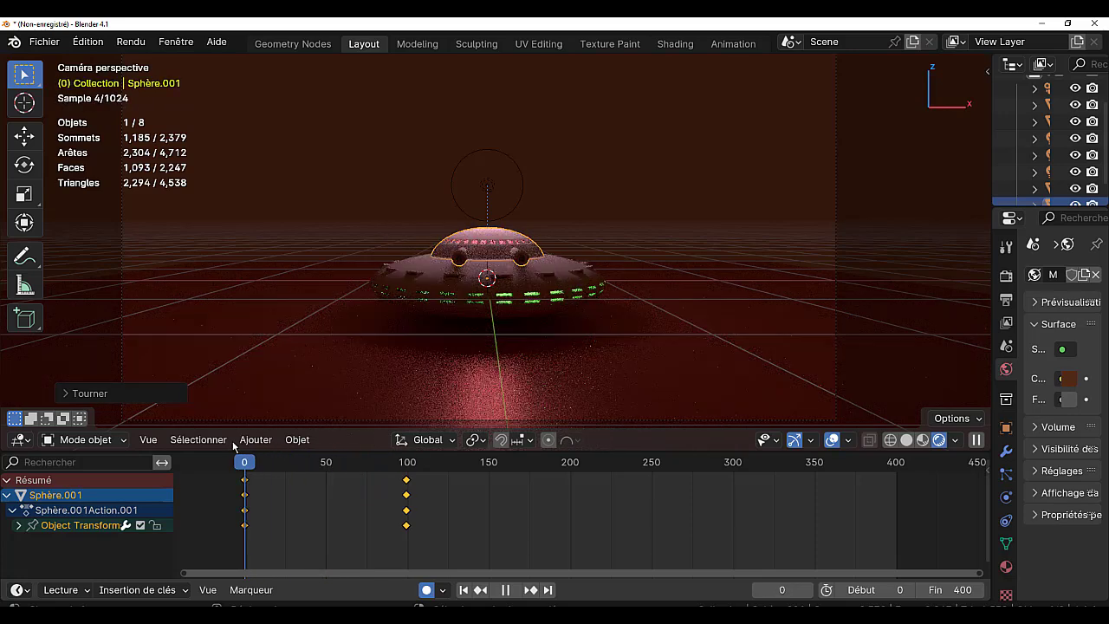
{"action": "left_click_drag", "start_coordinate": [366, 462], "coordinate": [555, 477]}
{"action": "key", "text": "space"}
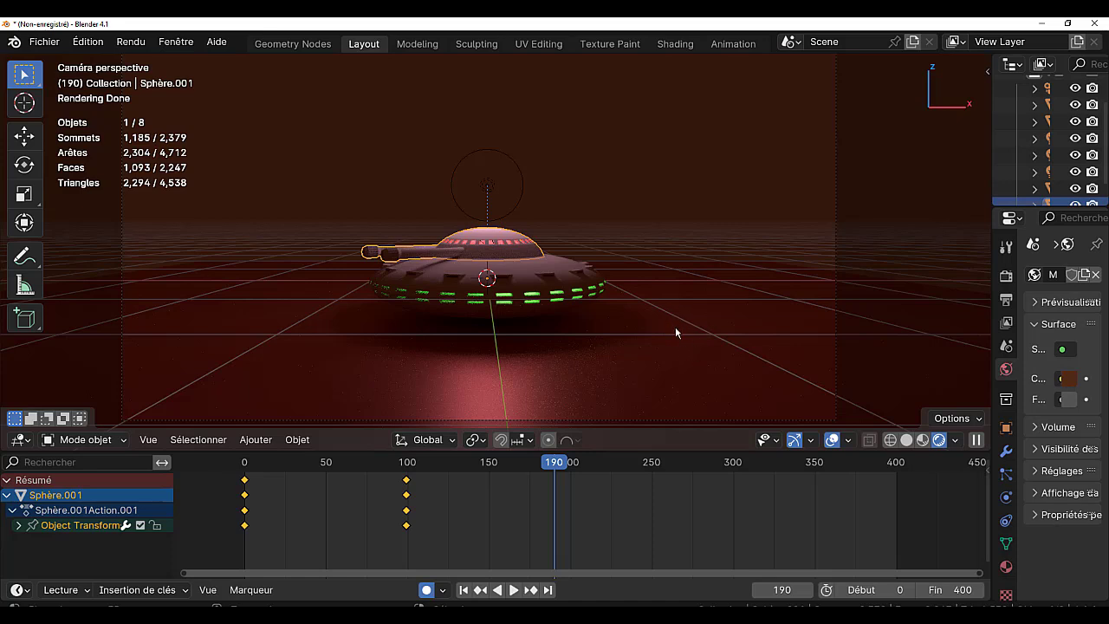
Turn the saucer 70° about the vertical axis at frame 190.
{"action": "key", "text": "r"}
{"action": "key", "text": "z"}
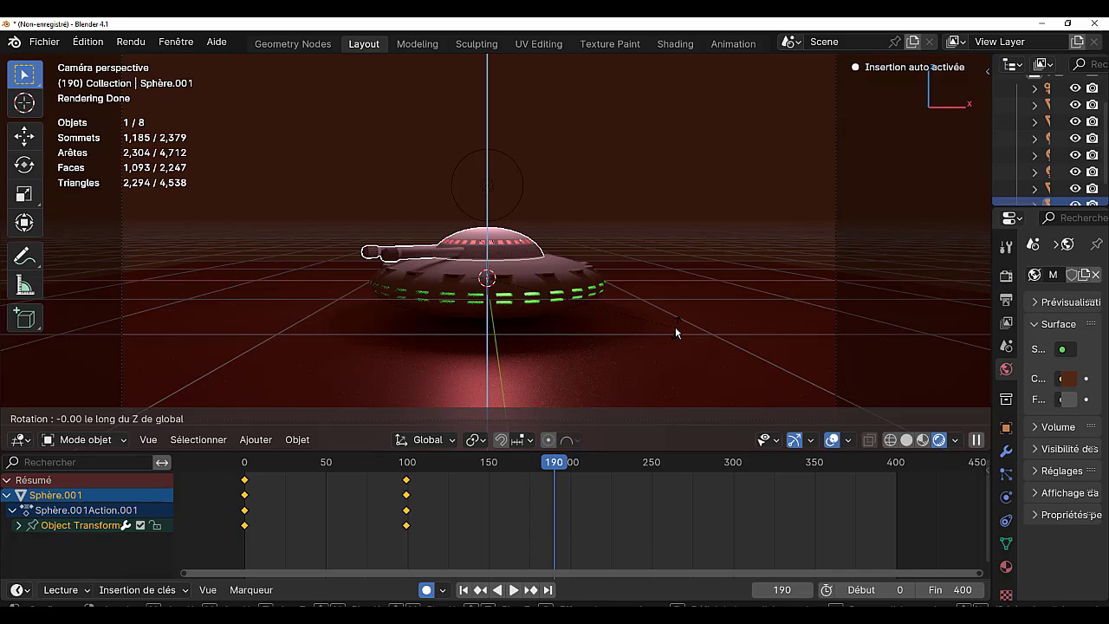
{"action": "type", "text": "-"}
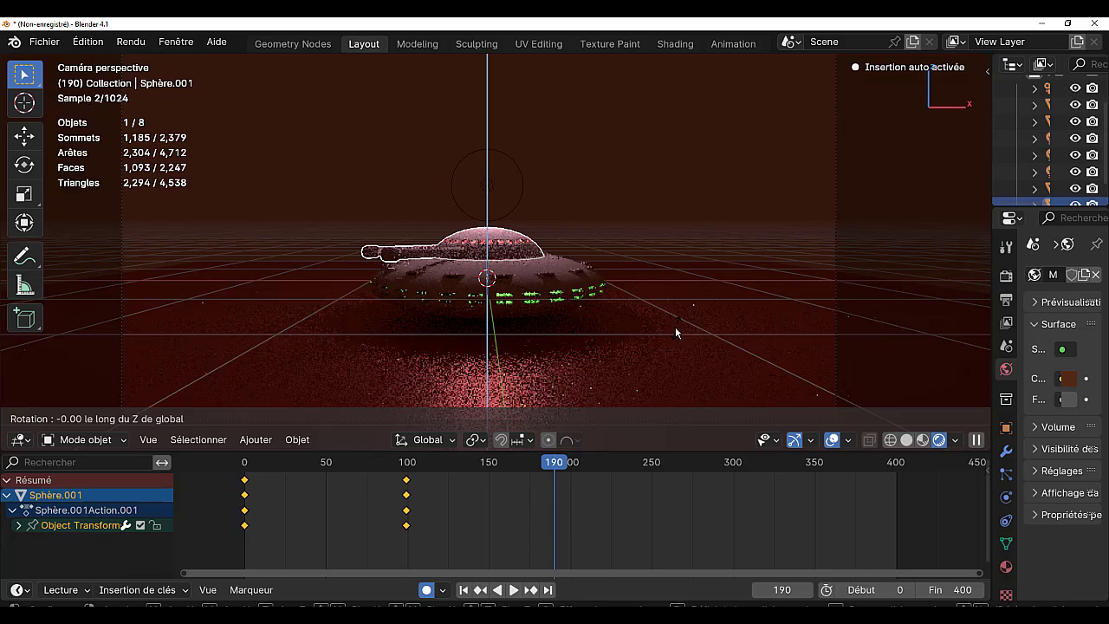
{"action": "type", "text": "70"}
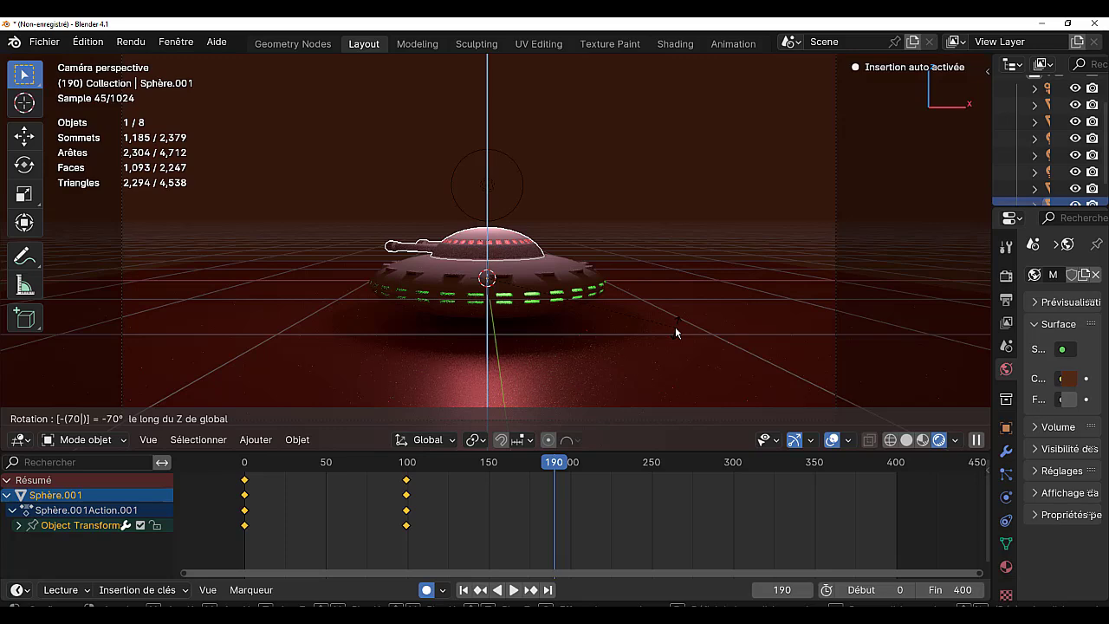
{"action": "key", "text": "Escape"}
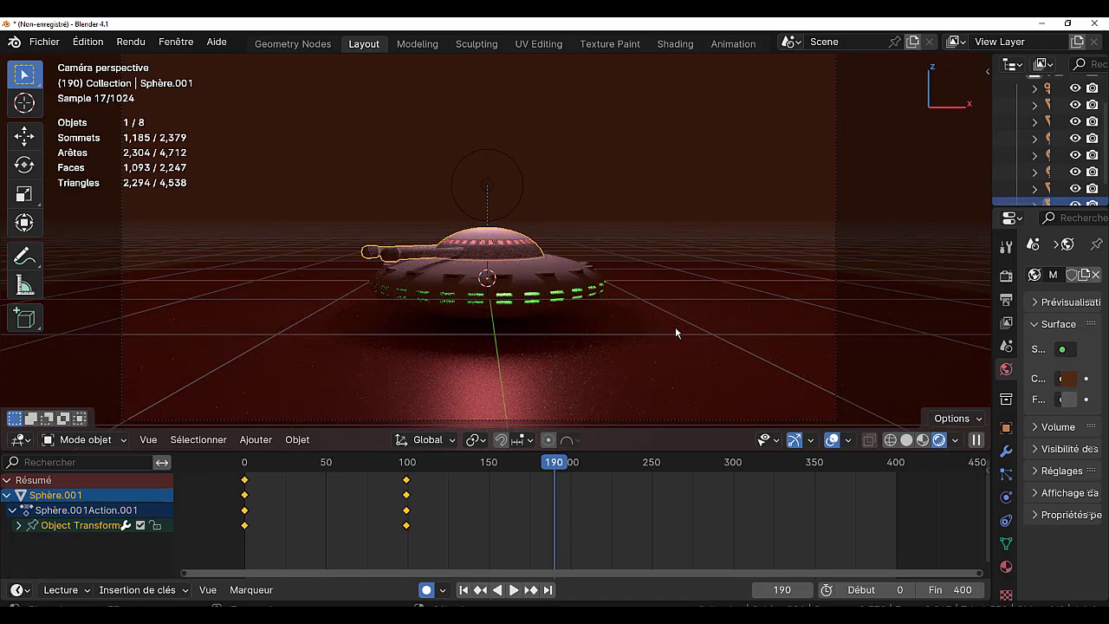
{"action": "key", "text": "r"}
{"action": "key", "text": "z"}
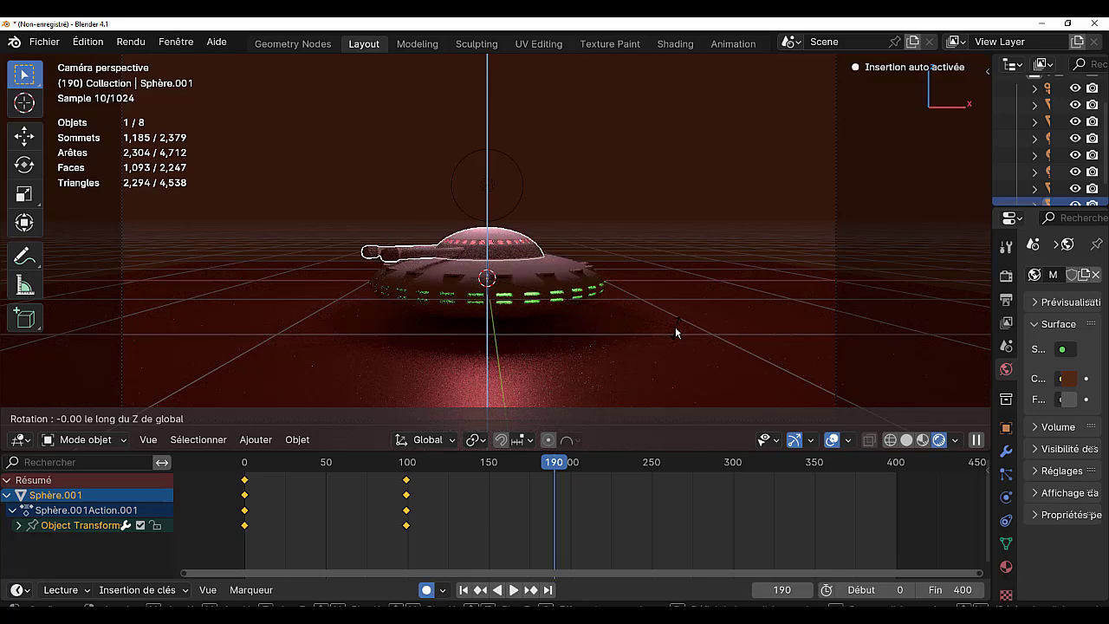
{"action": "type", "text": "7"}
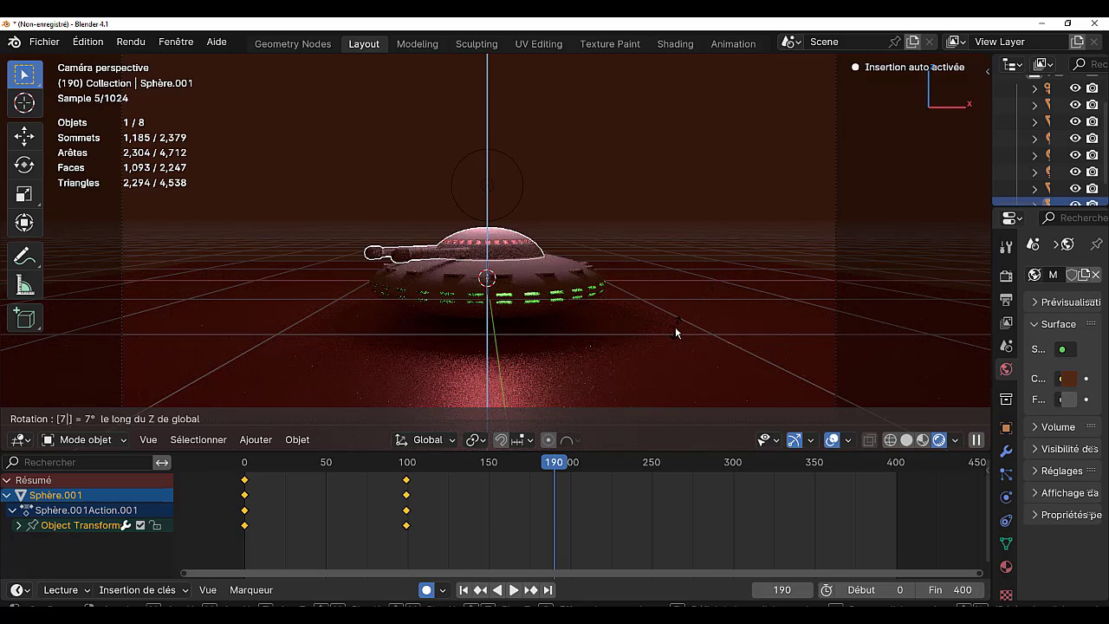
{"action": "type", "text": "0"}
{"action": "key", "text": "Return"}
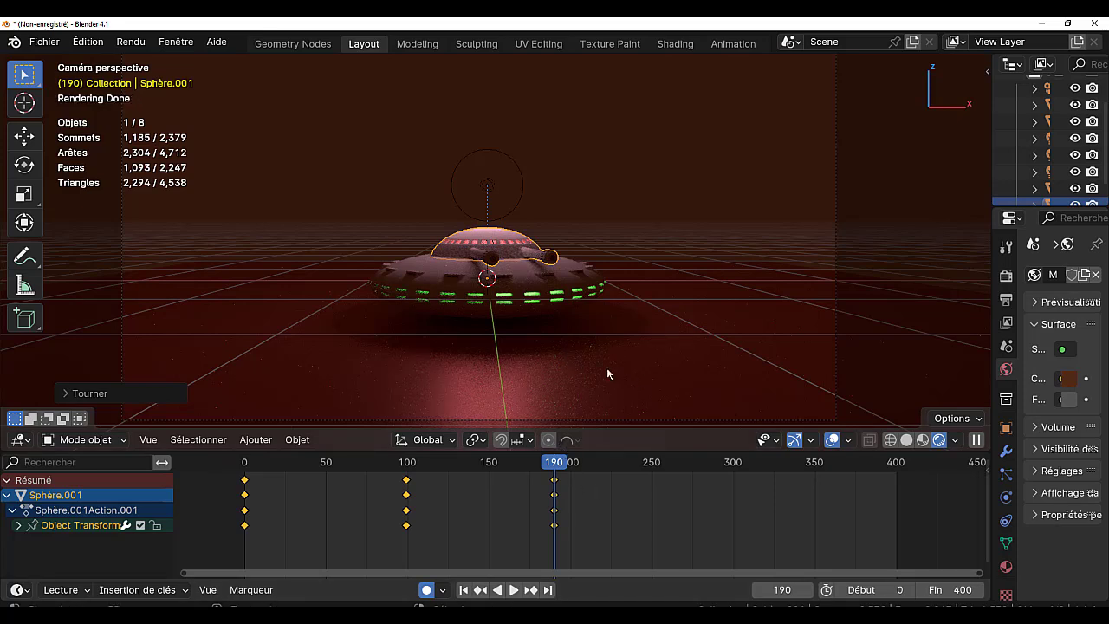
Add a Z rotation keyframe at frame 309 and play the animation.
{"action": "left_click", "coordinate": [748, 468]}
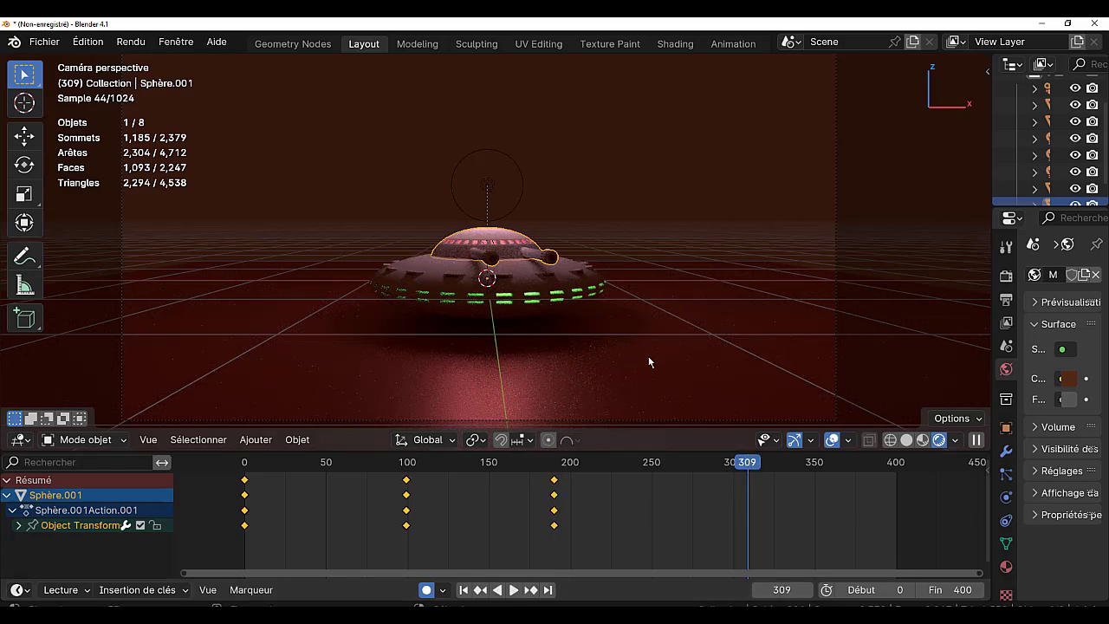
{"action": "key", "text": "r"}
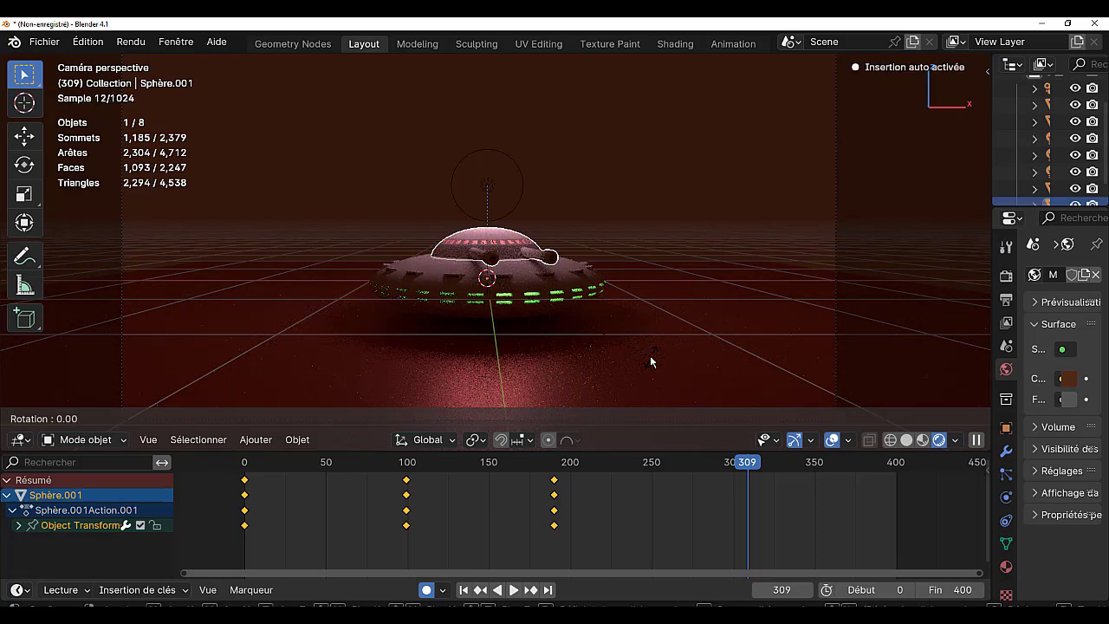
{"action": "key", "text": "z"}
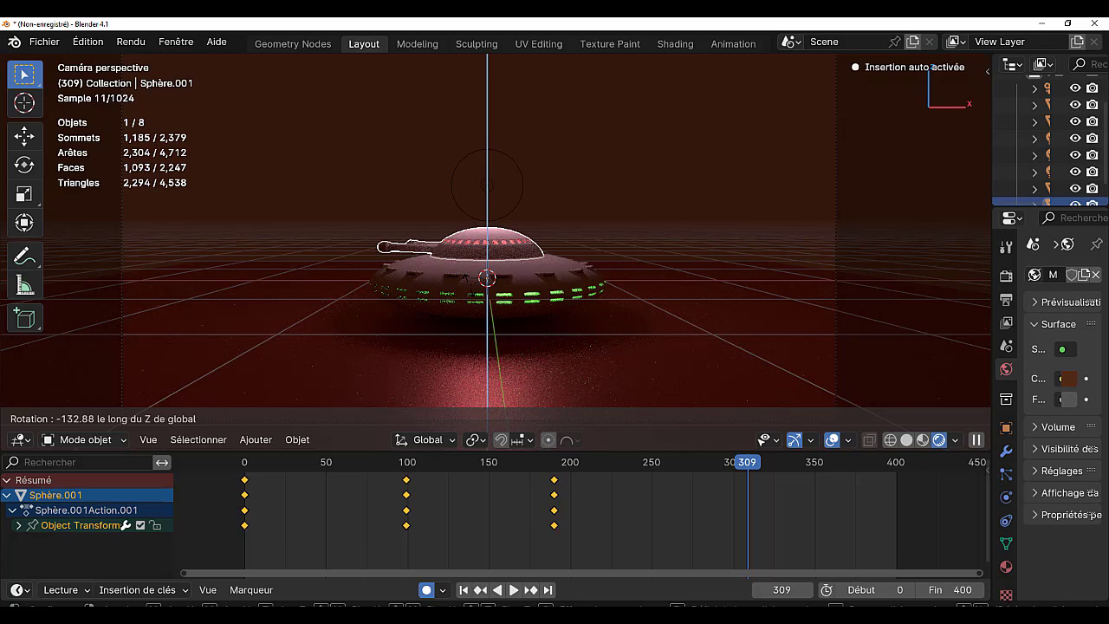
{"action": "key", "text": "Return"}
{"action": "key", "text": "space"}
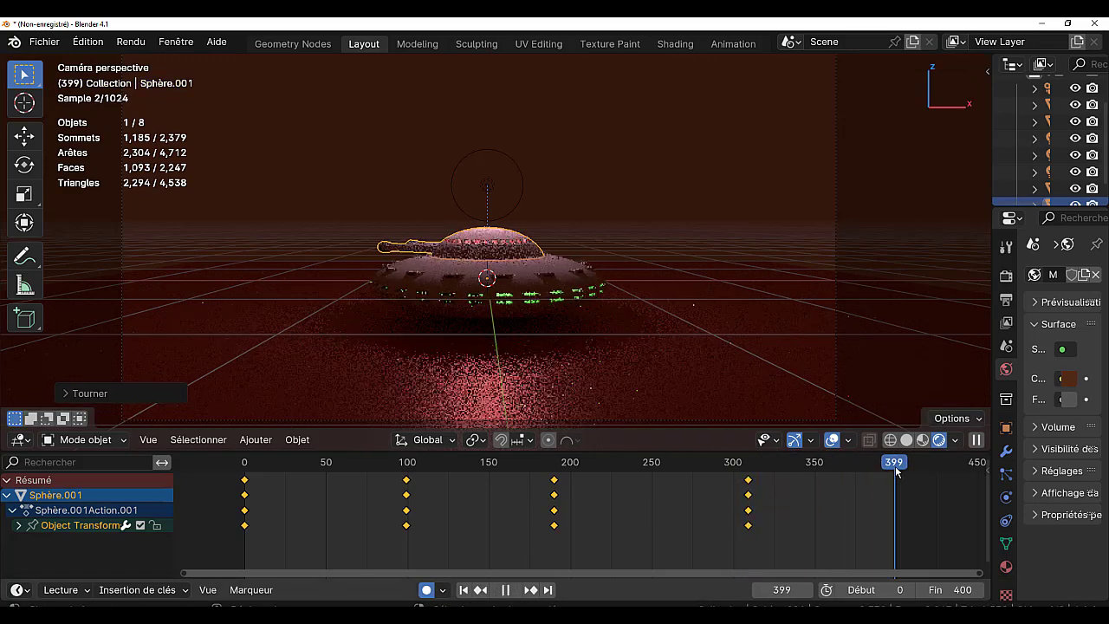
Stop playback, cancel a stray rotation and keep the end frame at 400.
{"action": "key", "text": "space"}
{"action": "key", "text": "r"}
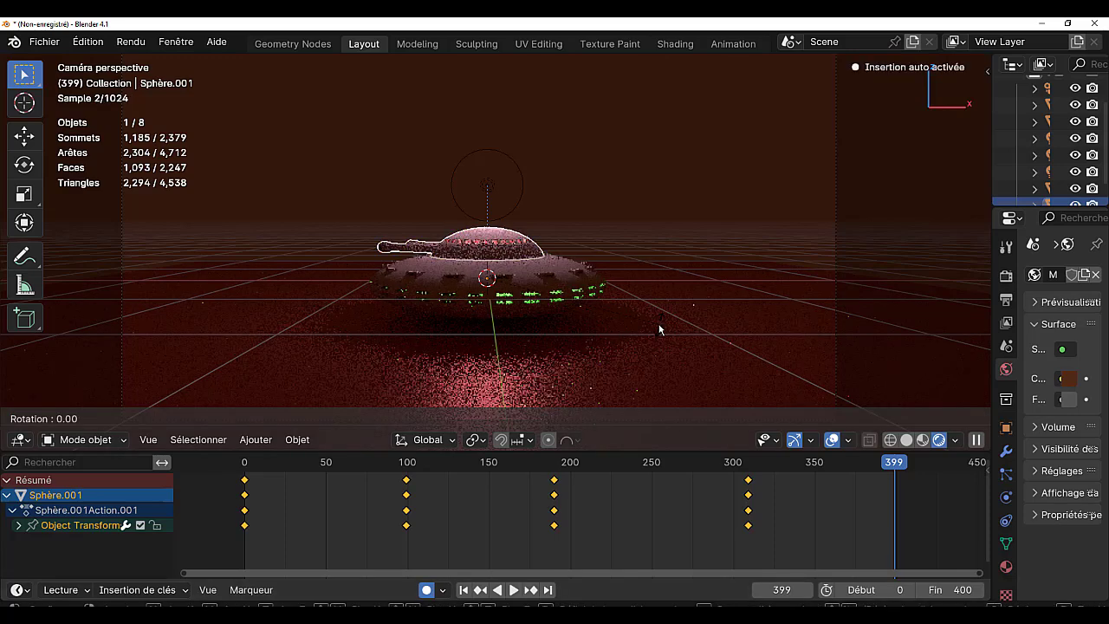
{"action": "key", "text": "z"}
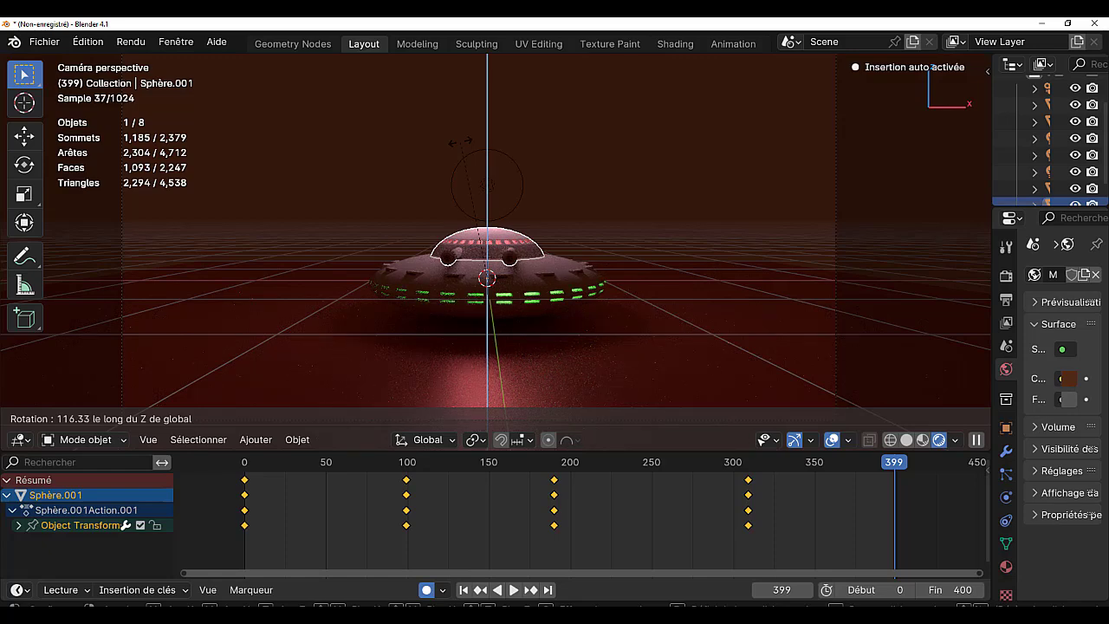
{"action": "key", "text": "Escape"}
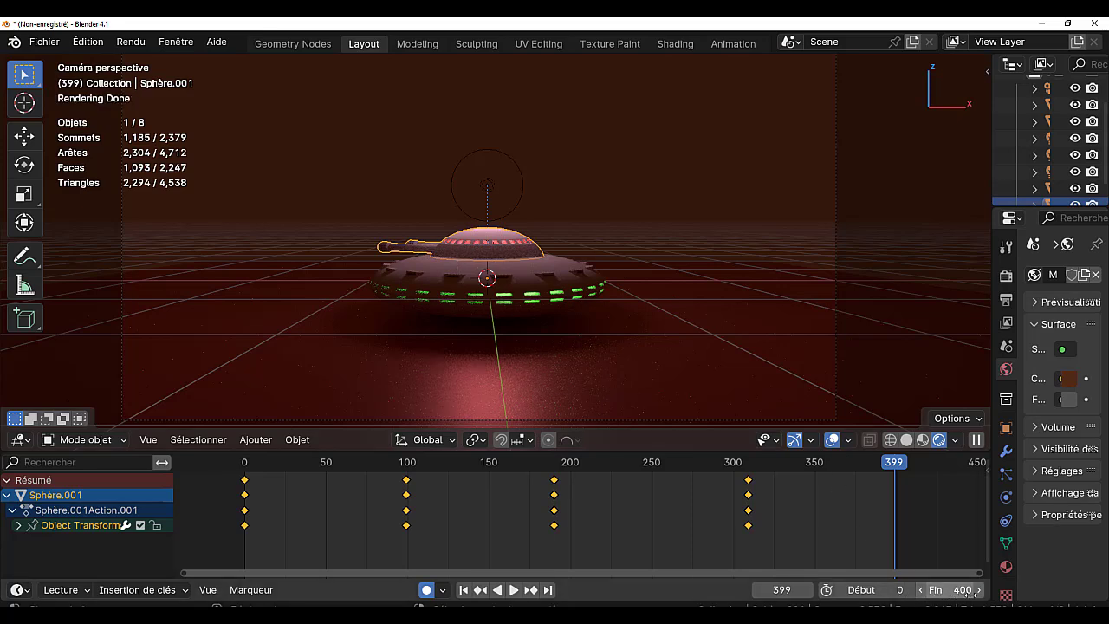
{"action": "left_click", "coordinate": [978, 590]}
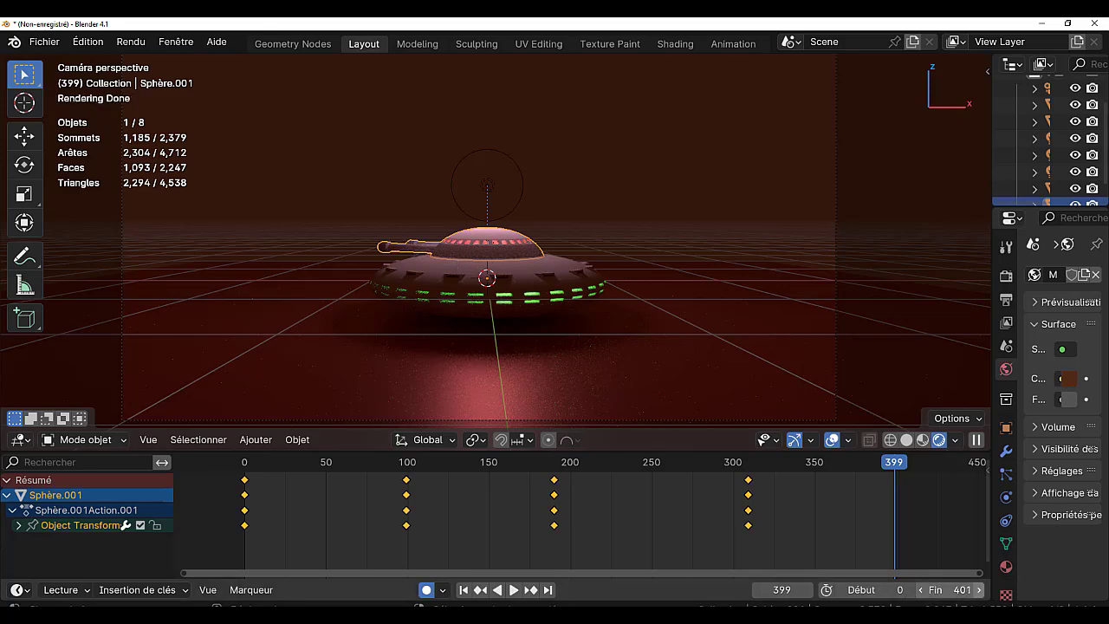
{"action": "left_click", "coordinate": [920, 589]}
Move the playhead to frame 400 and nudge it a few frames around there.
{"action": "left_click", "coordinate": [781, 589]}
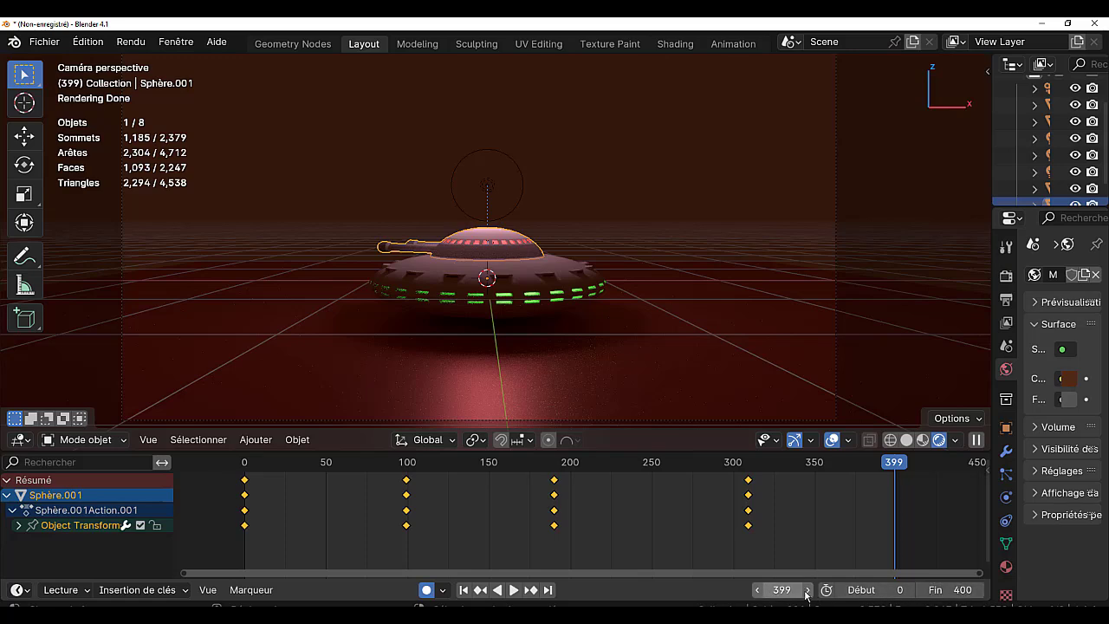
{"action": "type", "text": "400"}
{"action": "key", "text": "Return"}
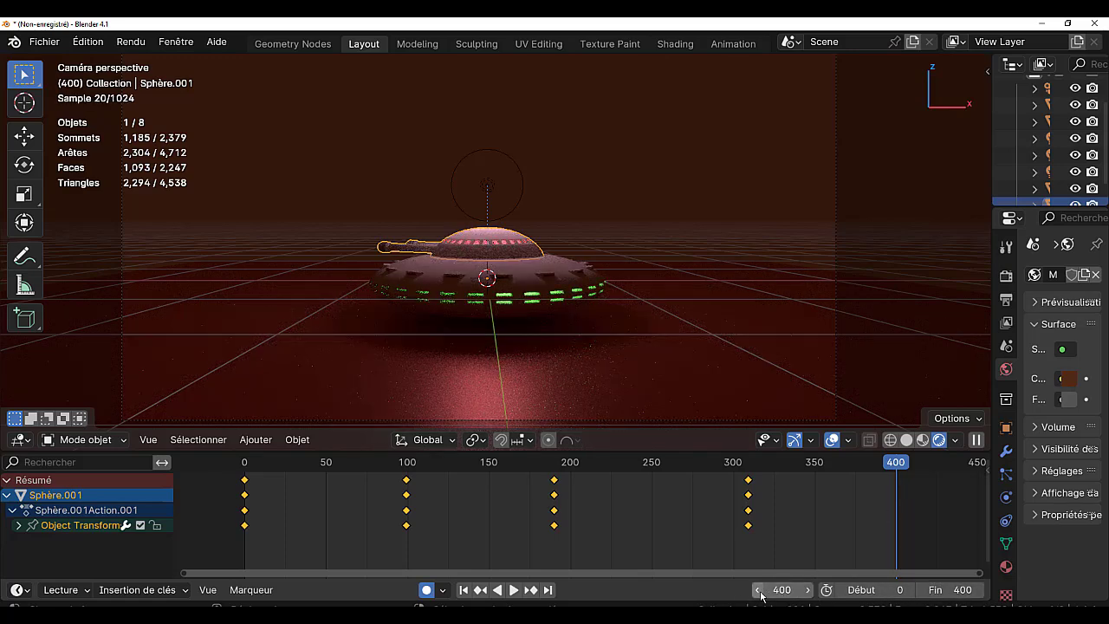
{"action": "left_click", "coordinate": [757, 589]}
{"action": "left_click", "coordinate": [756, 590]}
{"action": "left_click", "coordinate": [756, 589]}
{"action": "left_click", "coordinate": [756, 589]}
{"action": "left_click", "coordinate": [757, 590]}
{"action": "left_click", "coordinate": [756, 589]}
{"action": "left_click", "coordinate": [756, 589]}
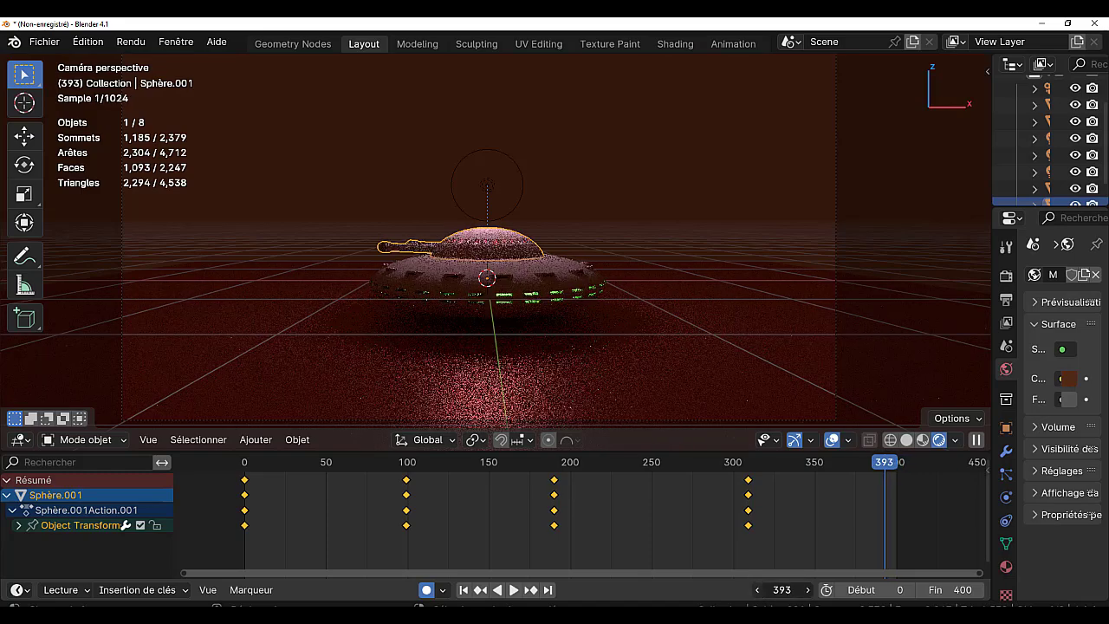
{"action": "left_click", "coordinate": [756, 589]}
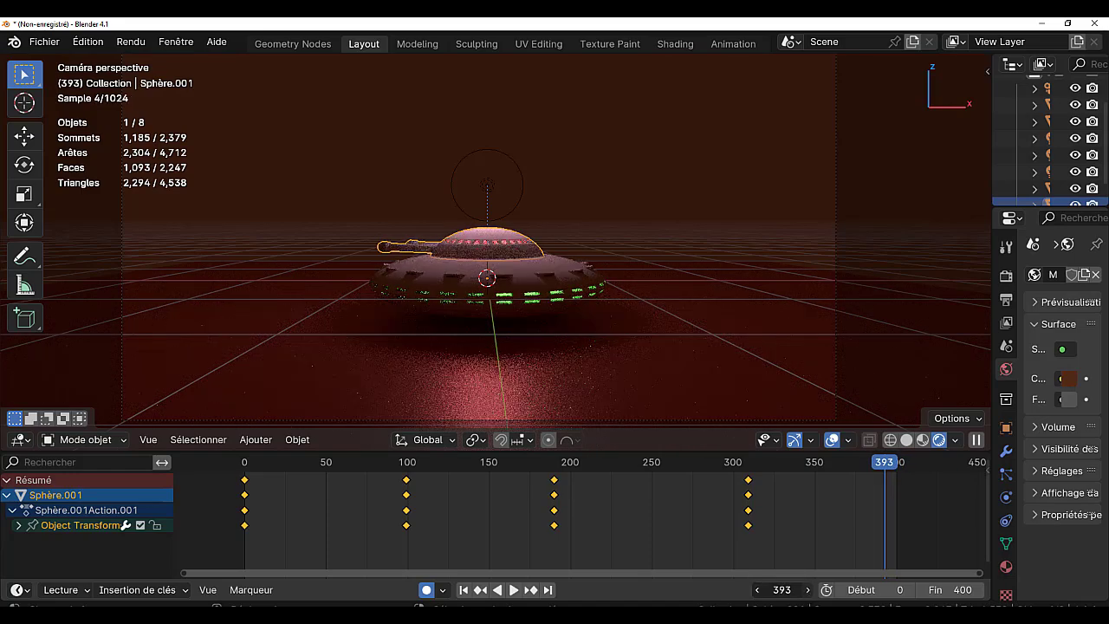
{"action": "key", "text": "Right"}
{"action": "key", "text": "Right"}
{"action": "key", "text": "Right"}
{"action": "key", "text": "Right"}
{"action": "key", "text": "Right"}
{"action": "key", "text": "Right"}
{"action": "key", "text": "Right"}
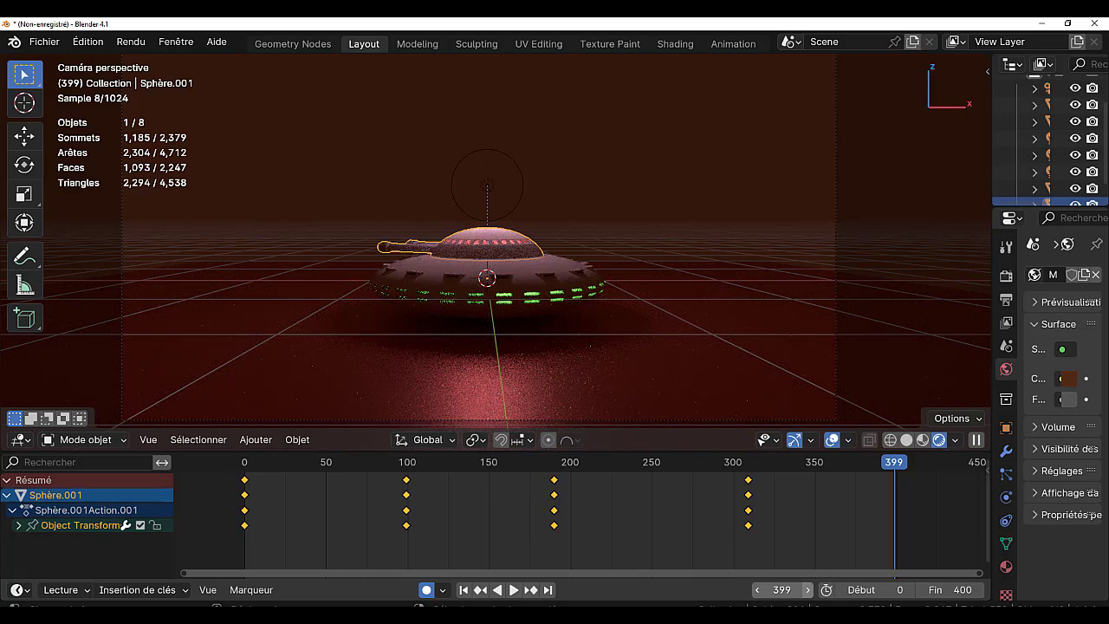
{"action": "key", "text": "Right"}
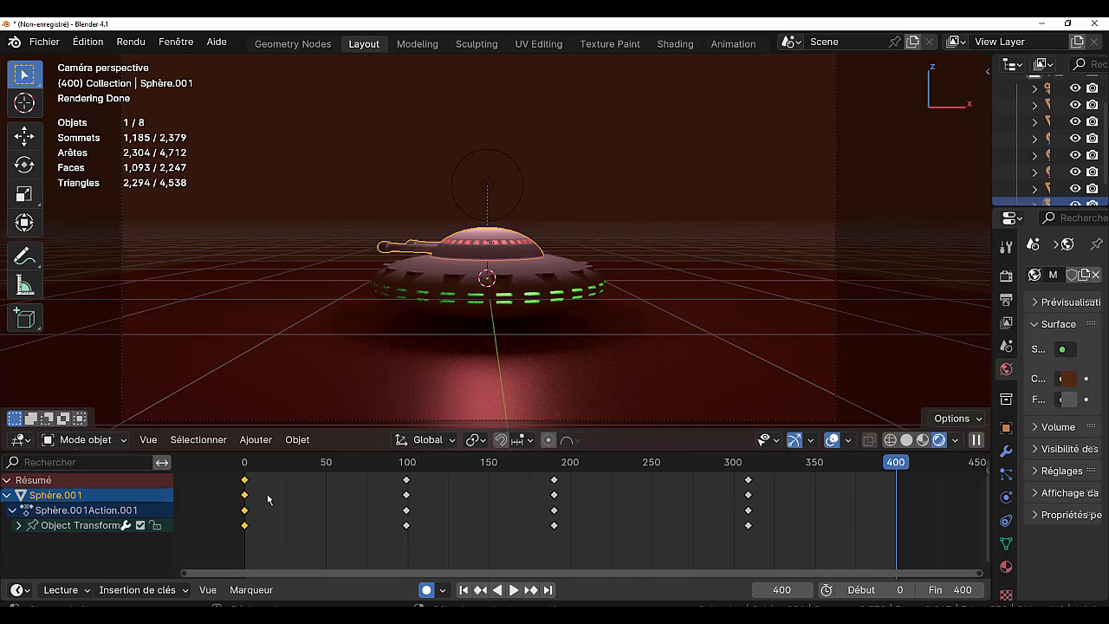
Duplicate the frame-0 keyframes to frame 400 and play the loop back and forth.
{"action": "key", "text": "shift+d"}
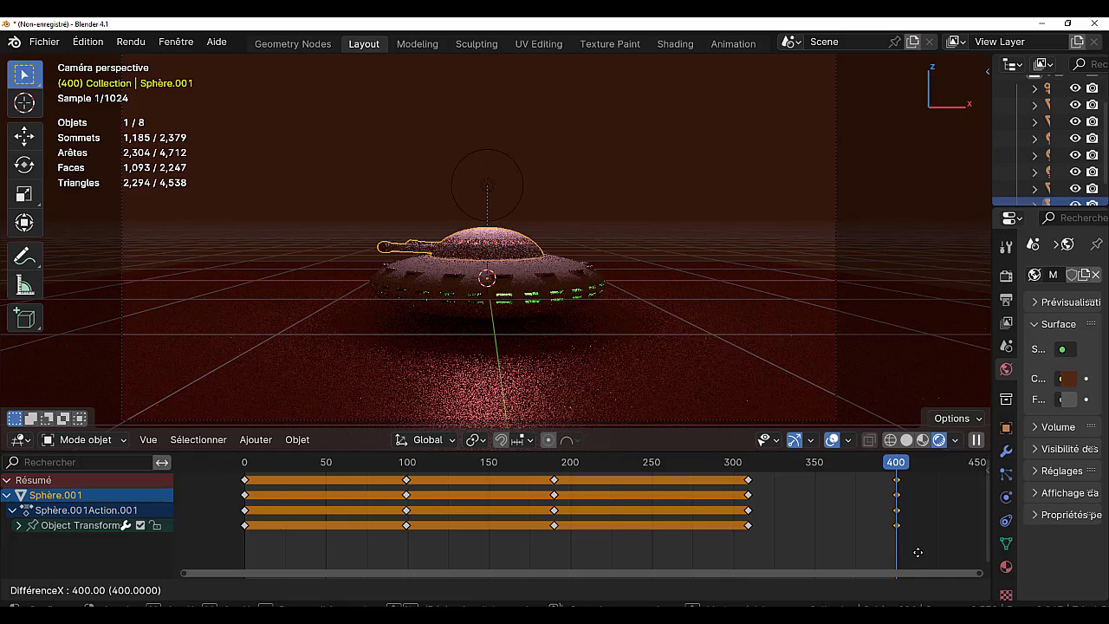
{"action": "left_click", "coordinate": [918, 554]}
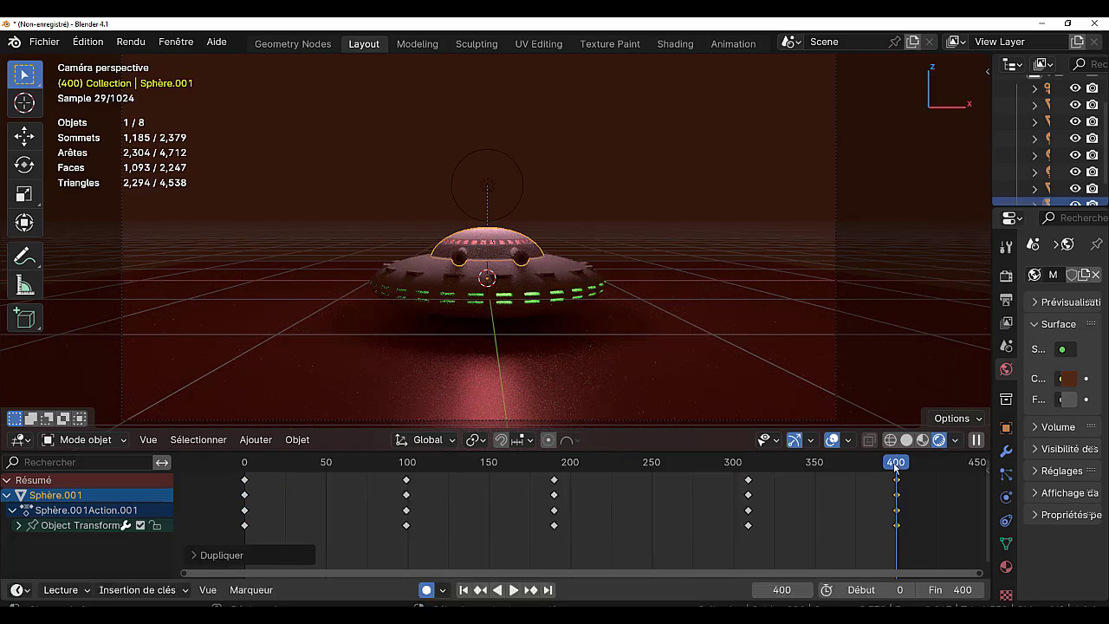
{"action": "key", "text": "shift+ctrl+space"}
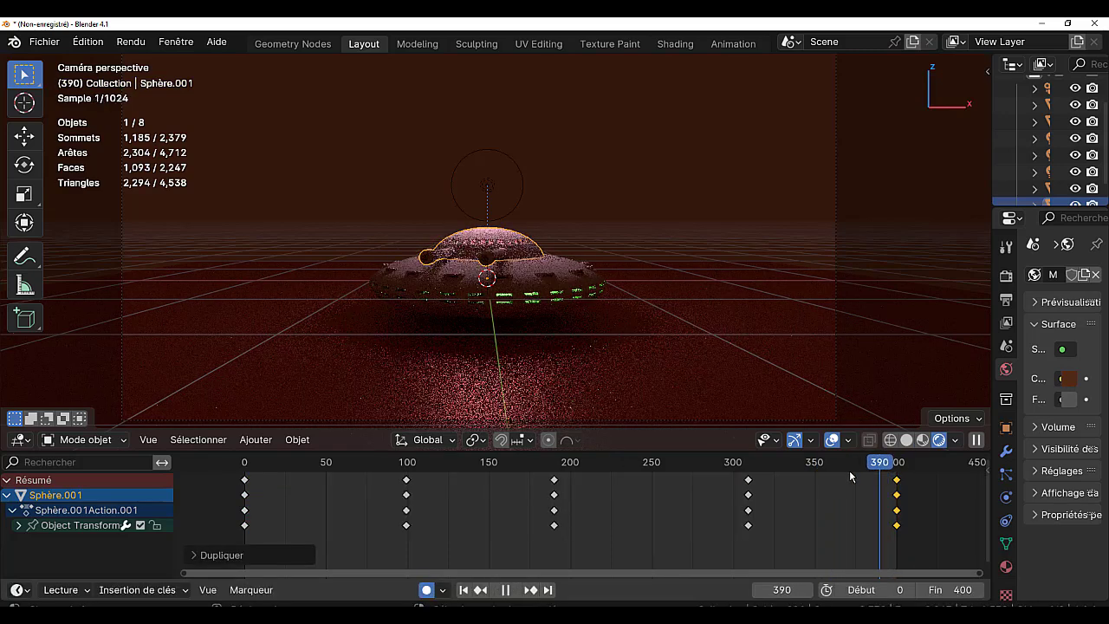
{"action": "key", "text": "space"}
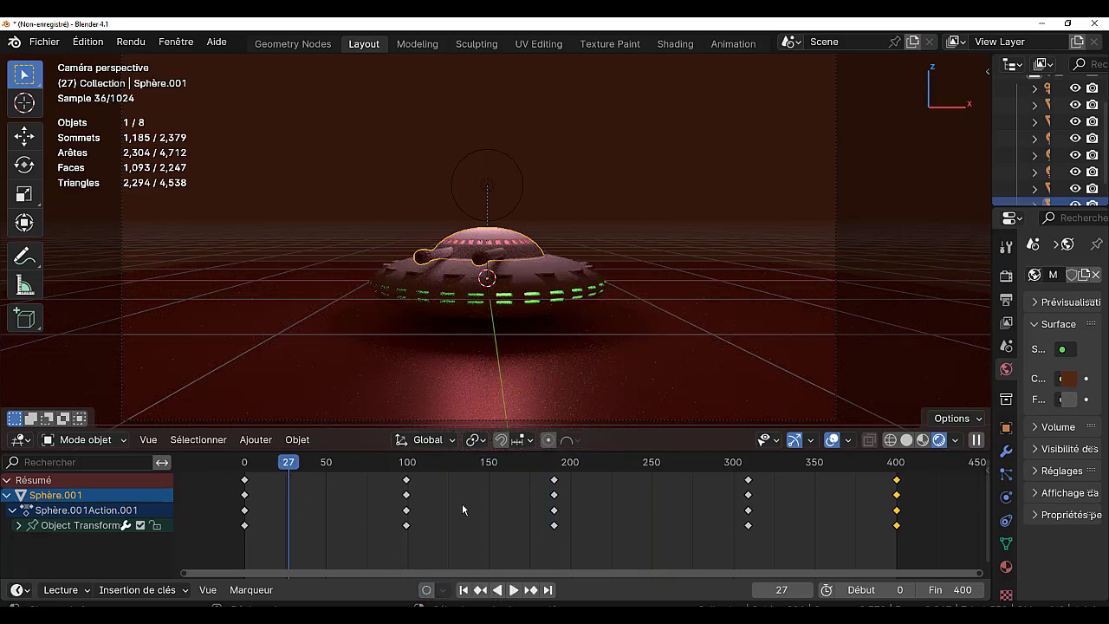
{"action": "left_click", "coordinate": [513, 591]}
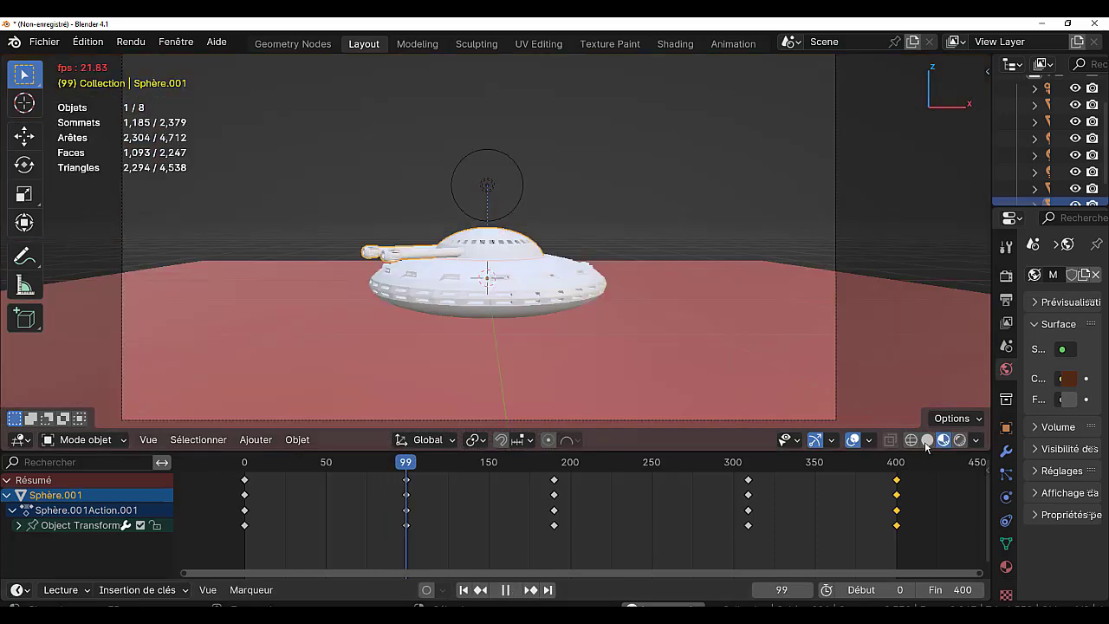
Switch viewport shading through Material Preview to Solid and select the saucer base Sphère.
{"action": "left_click", "coordinate": [923, 439]}
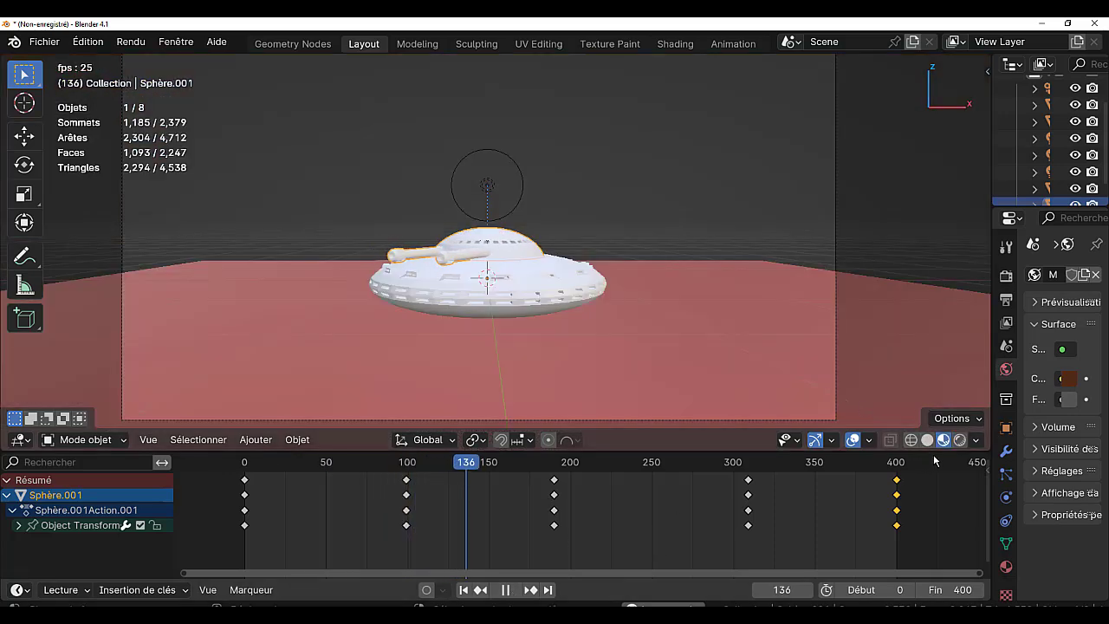
{"action": "left_click", "coordinate": [927, 441]}
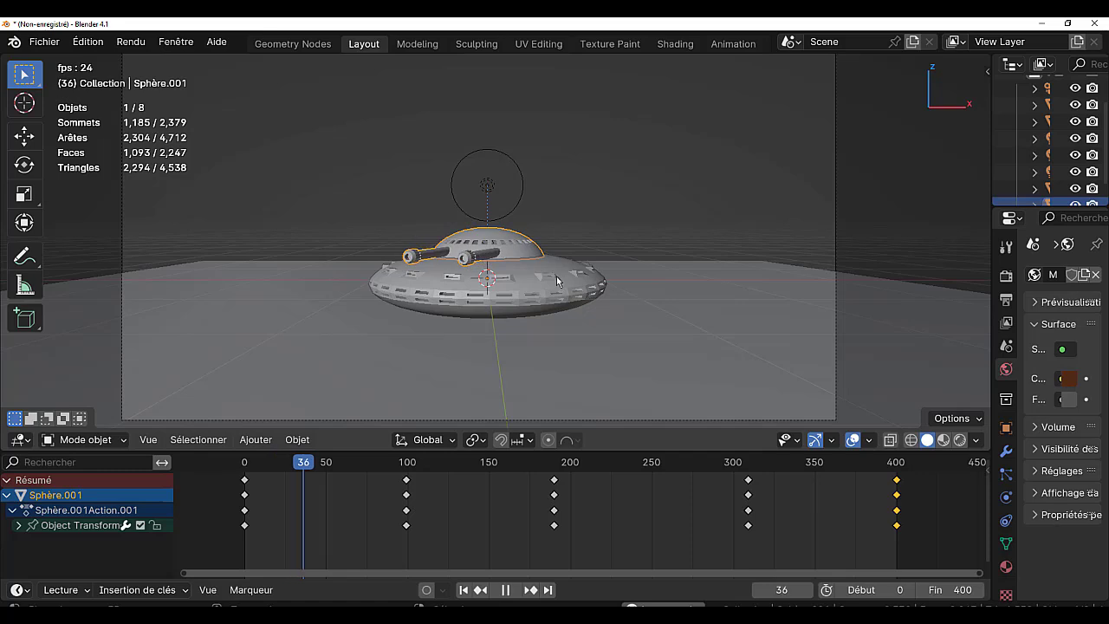
{"action": "left_click", "coordinate": [526, 277]}
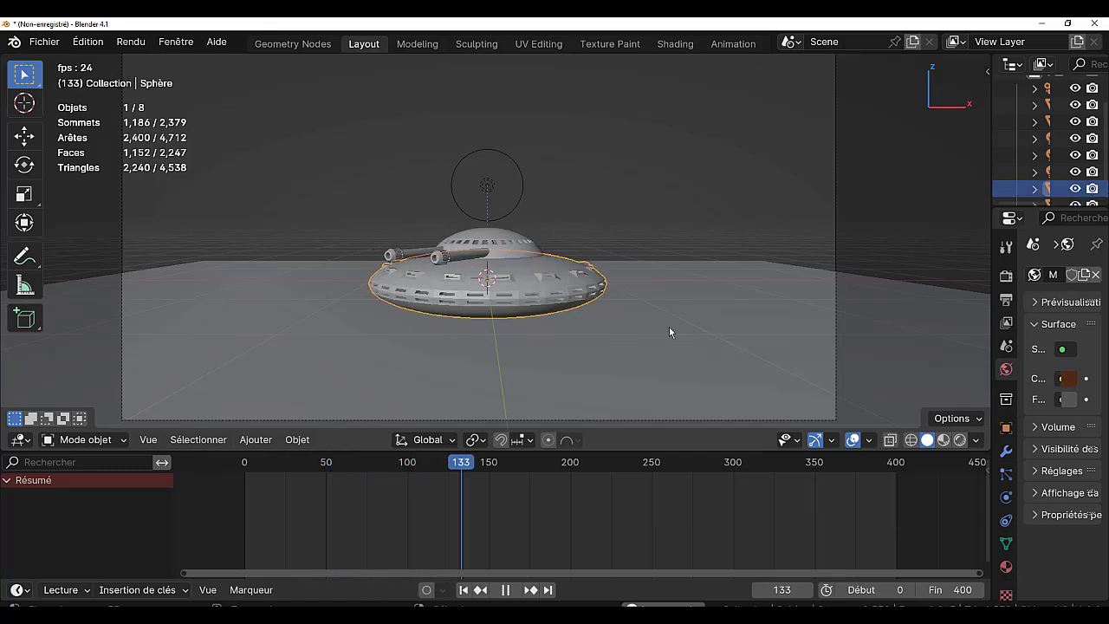
Reposition the saucer base, return to frame 0 and keyframe its transforms.
{"action": "key", "text": "g"}
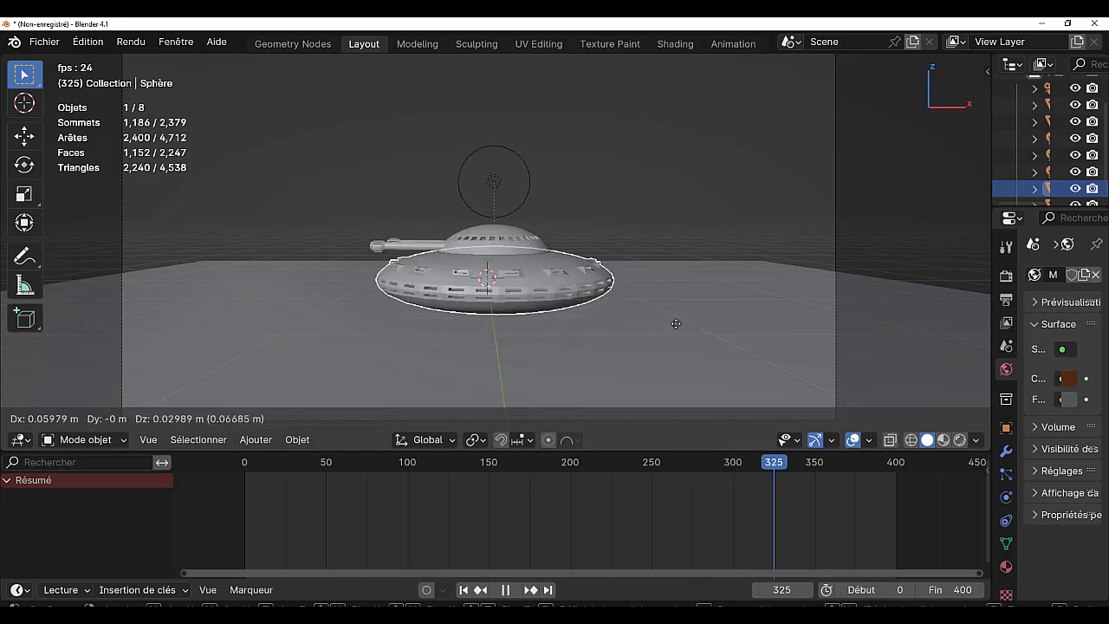
{"action": "left_click", "coordinate": [673, 328]}
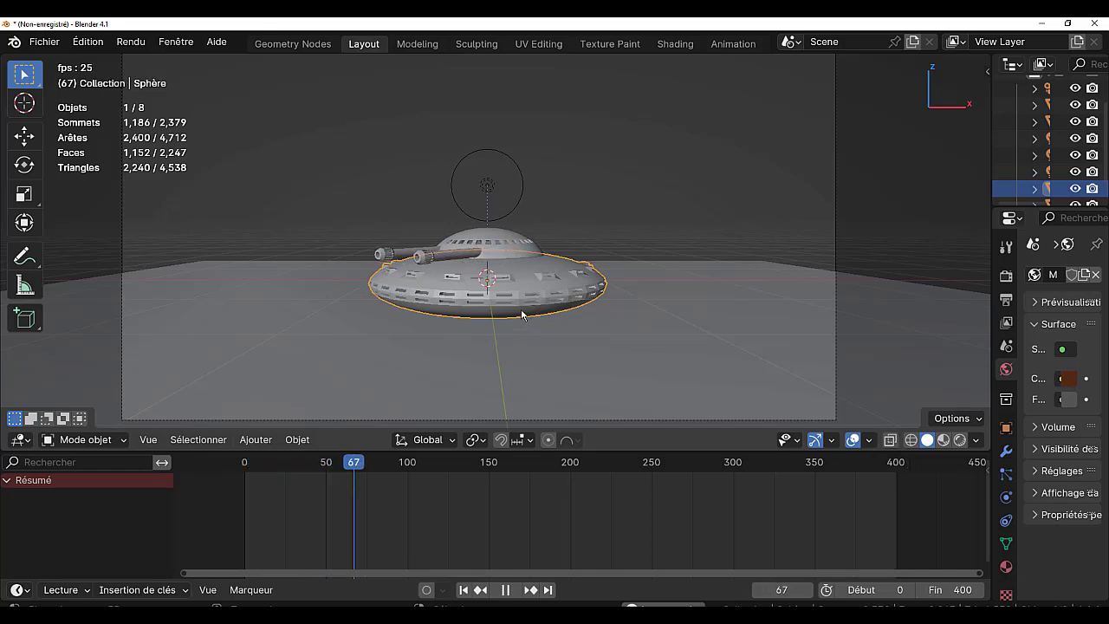
{"action": "left_click", "coordinate": [505, 590]}
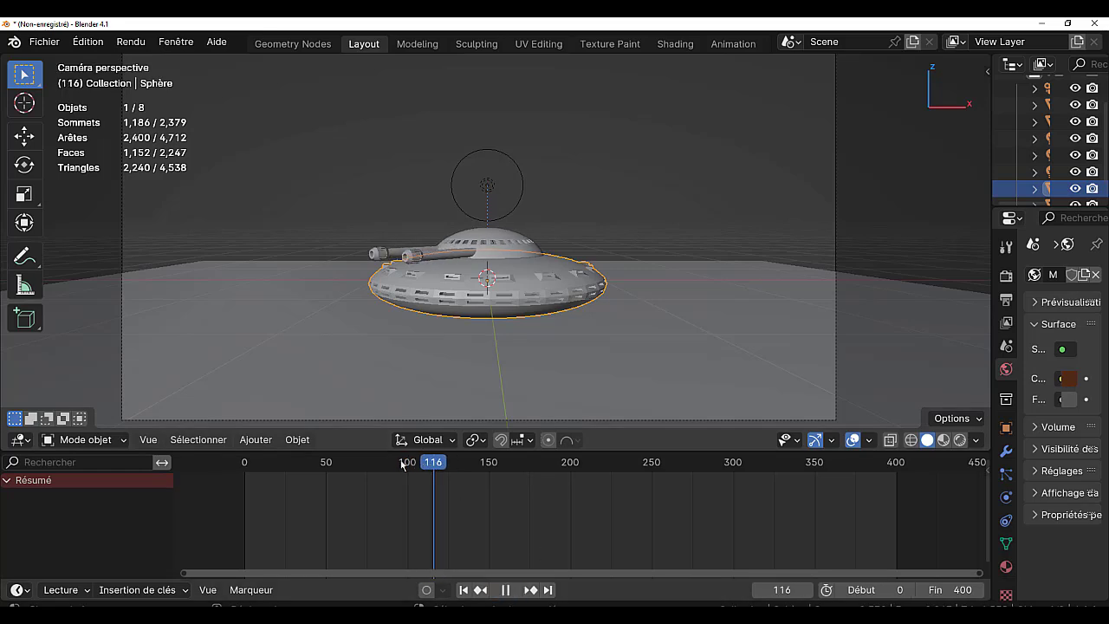
{"action": "left_click_drag", "start_coordinate": [447, 466], "coordinate": [232, 468]}
{"action": "key", "text": "space"}
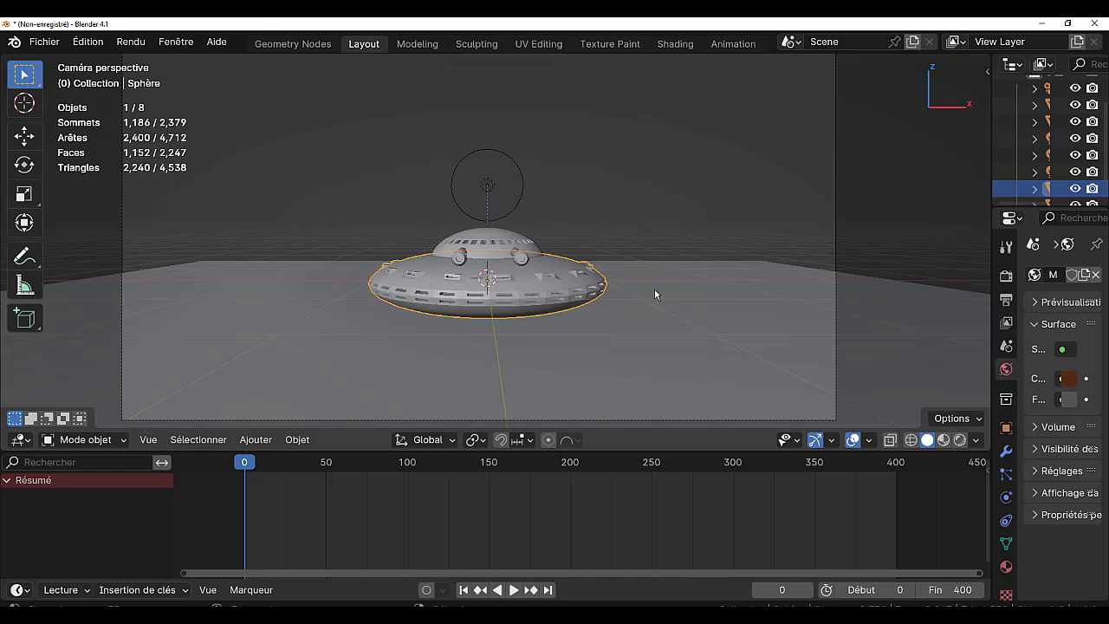
{"action": "key", "text": "i"}
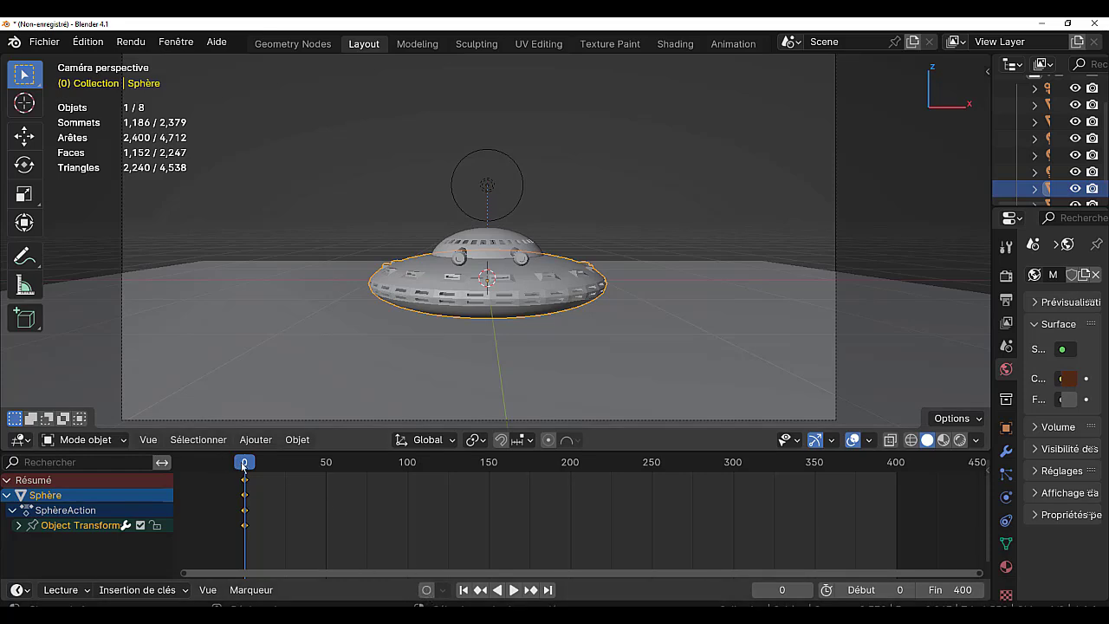
At frame 150, rotate the saucer 90° around Z and keyframe it.
{"action": "left_click_drag", "start_coordinate": [248, 466], "coordinate": [490, 469]}
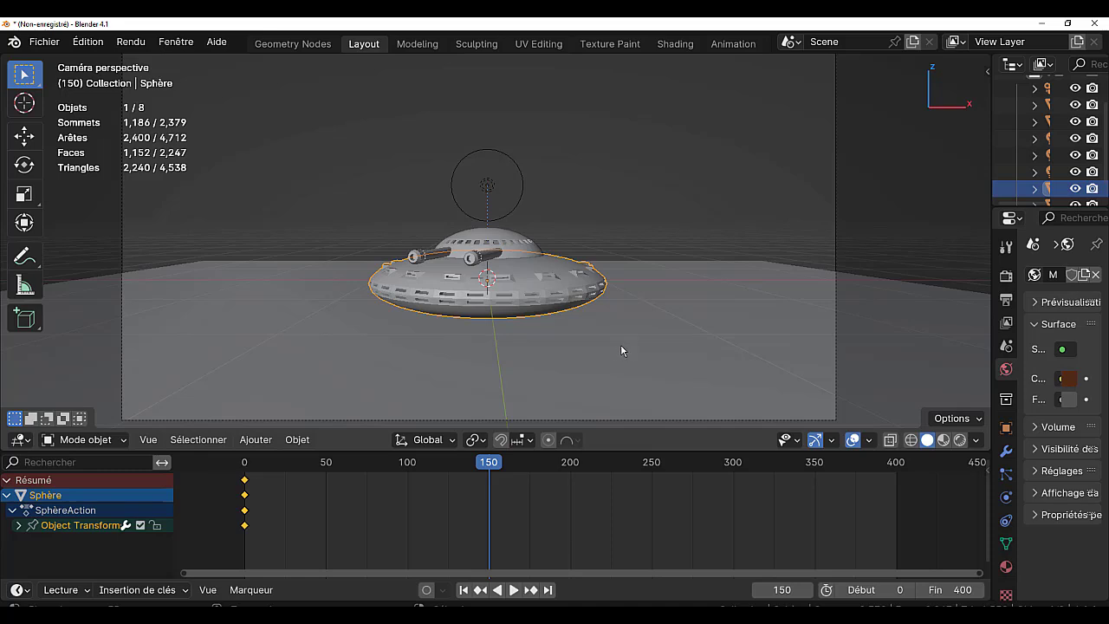
{"action": "key", "text": "r"}
{"action": "key", "text": "z"}
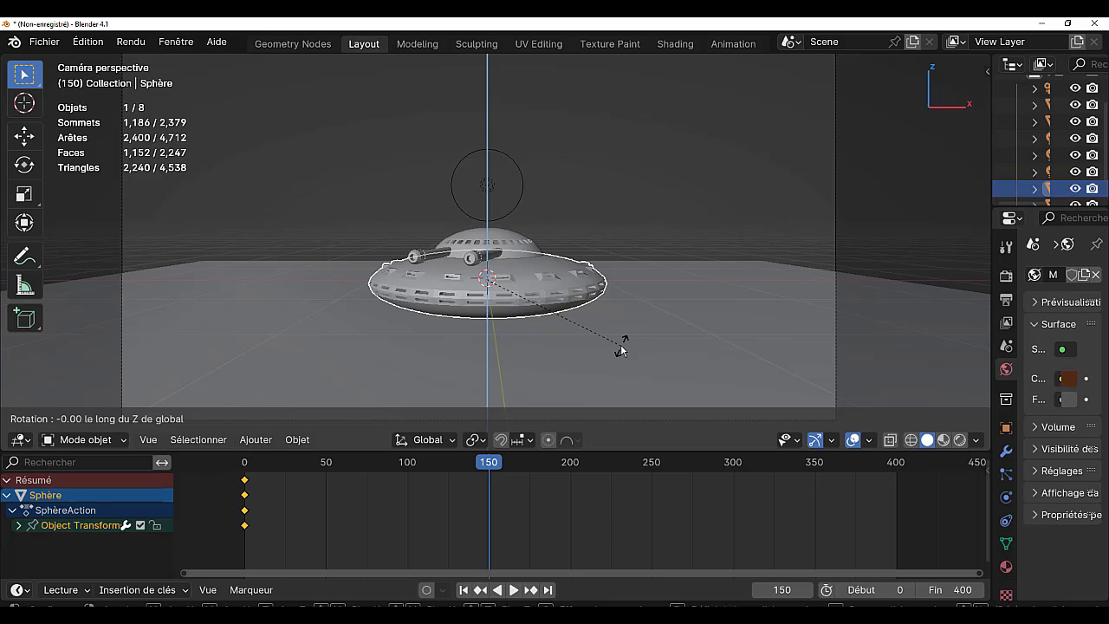
{"action": "type", "text": "9"}
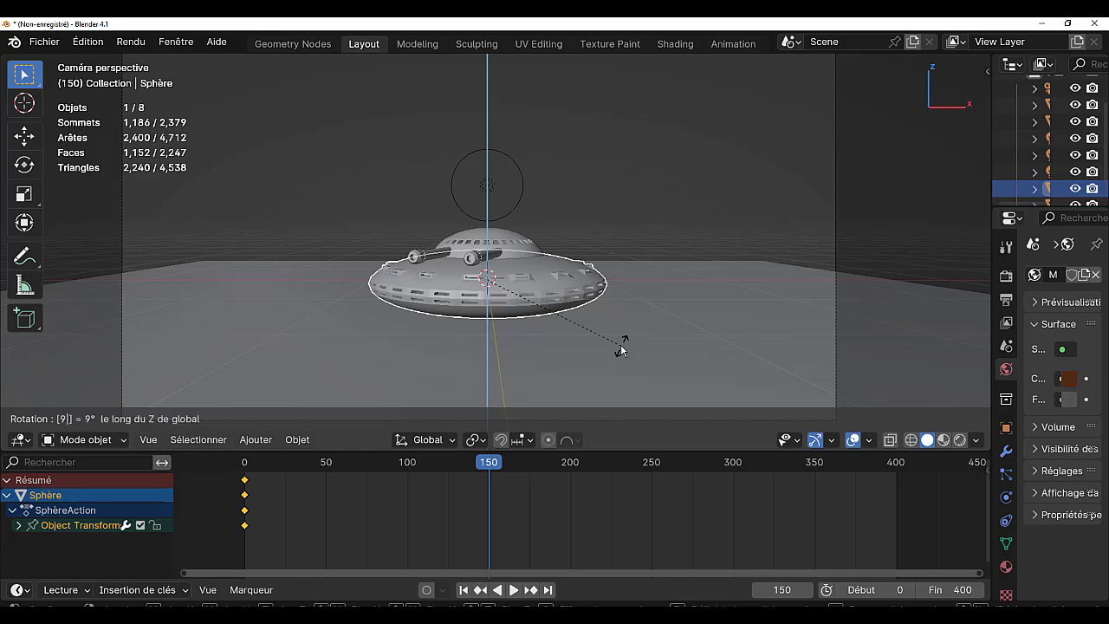
{"action": "type", "text": "0"}
{"action": "key", "text": "Return"}
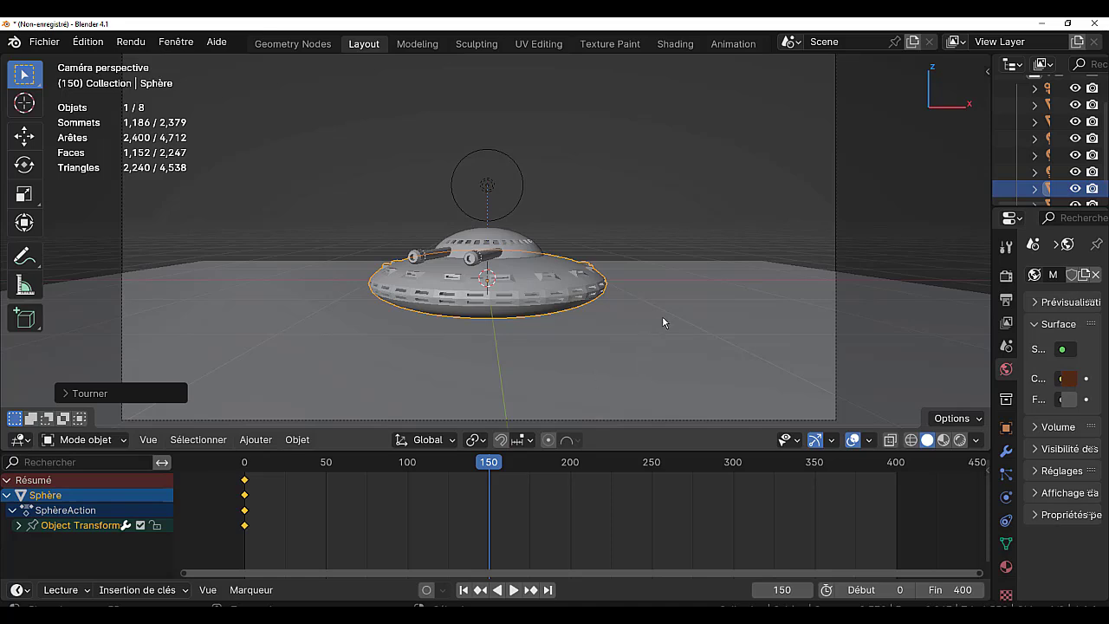
{"action": "key", "text": "i"}
Scrub and play the animation from frame 0 to check the new turn.
{"action": "left_click_drag", "start_coordinate": [489, 461], "coordinate": [287, 462]}
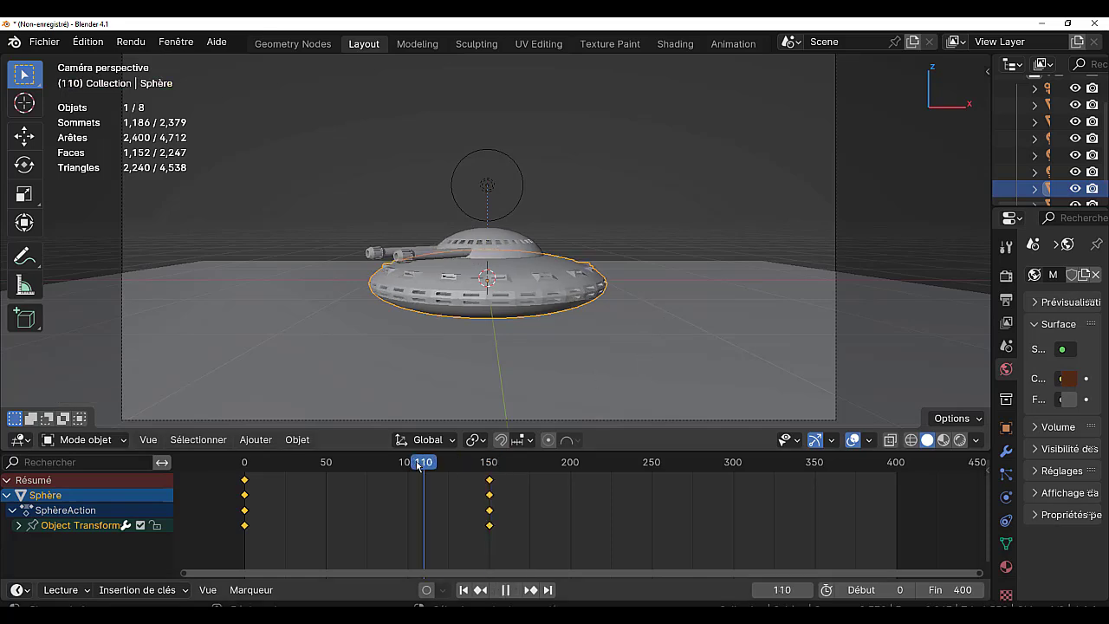
{"action": "key", "text": "space"}
{"action": "left_click_drag", "start_coordinate": [361, 467], "coordinate": [245, 483]}
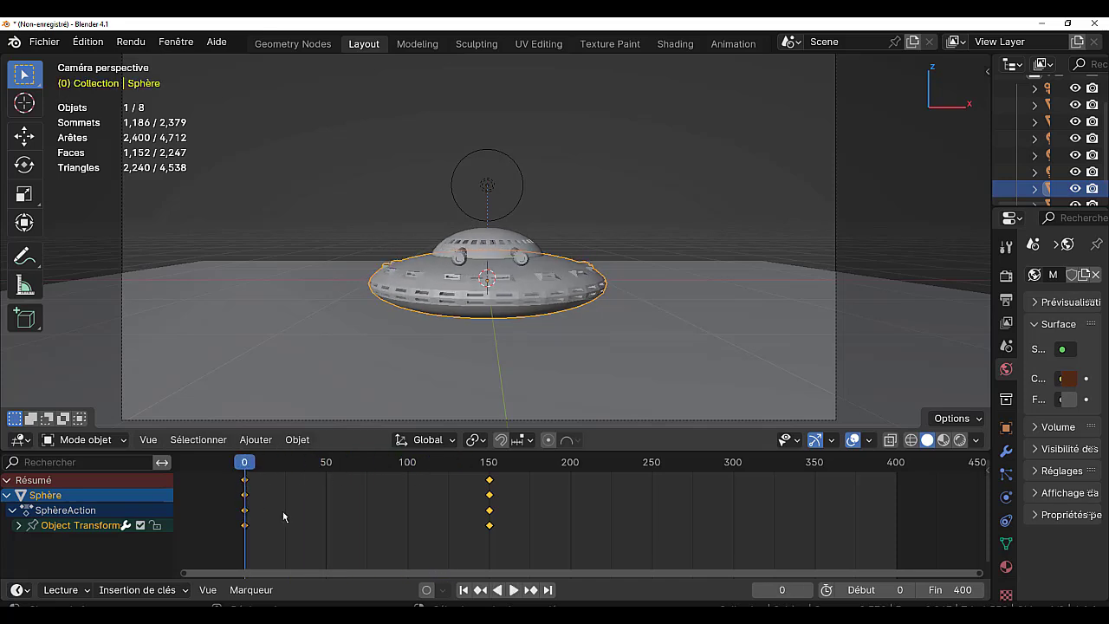
{"action": "left_click", "coordinate": [513, 589]}
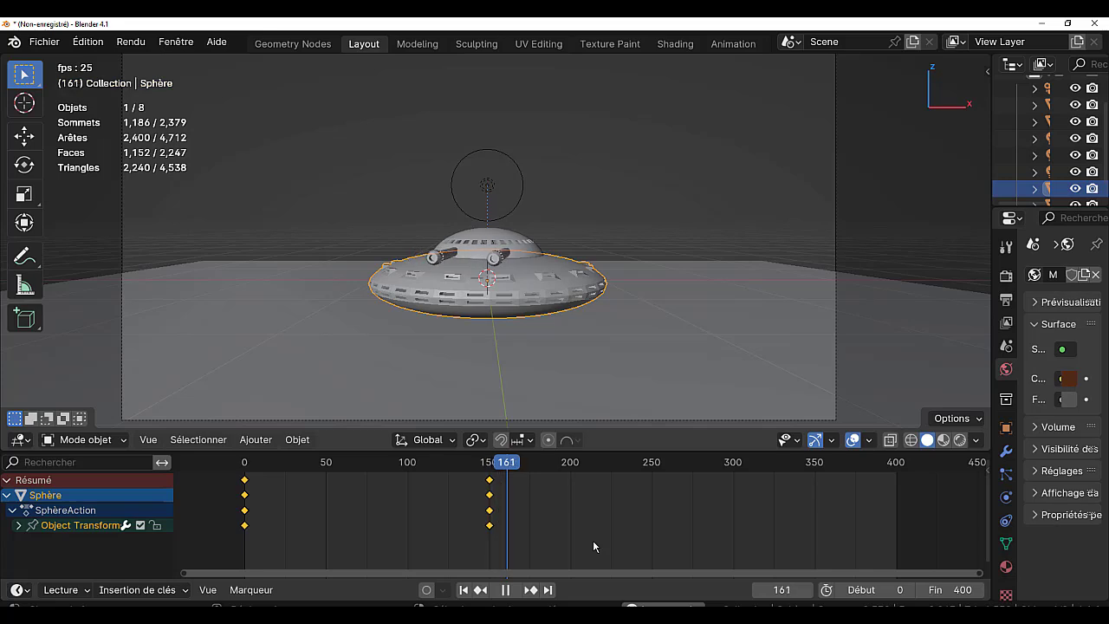
{"action": "left_click", "coordinate": [505, 589]}
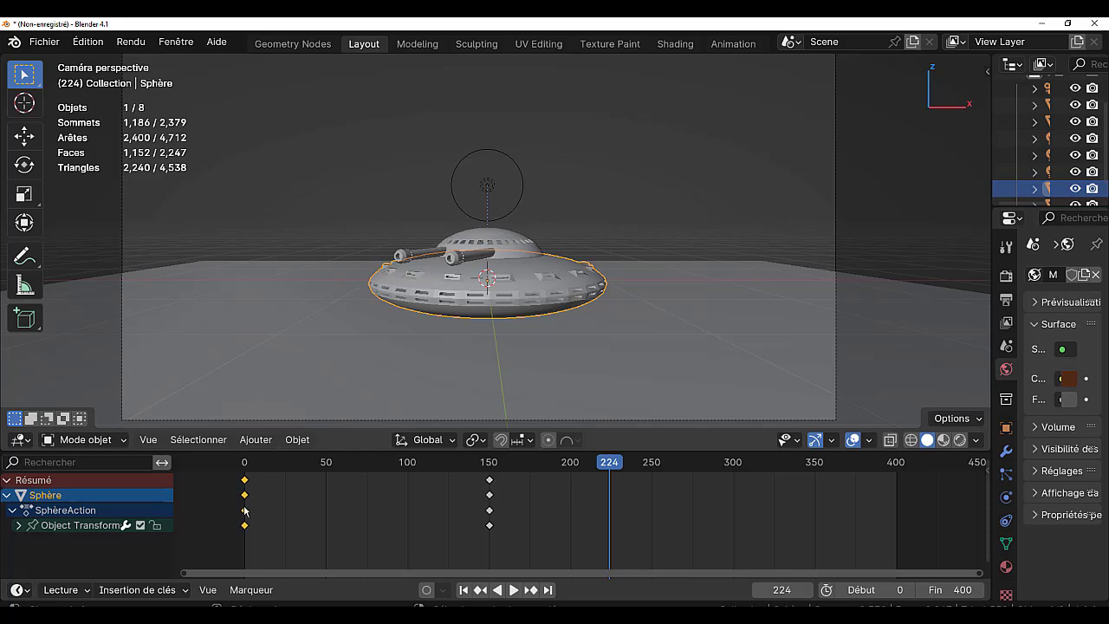
Duplicate the saucer body's frame-0 keys and place the copies at frame 400.
{"action": "key", "text": "shift+d"}
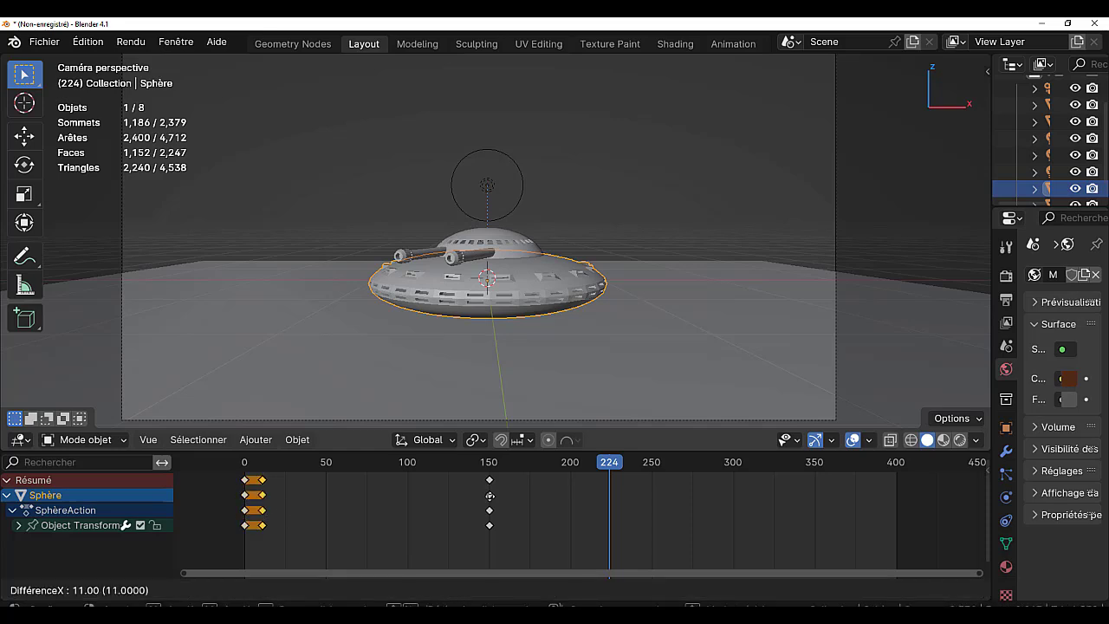
{"action": "left_click", "coordinate": [948, 475]}
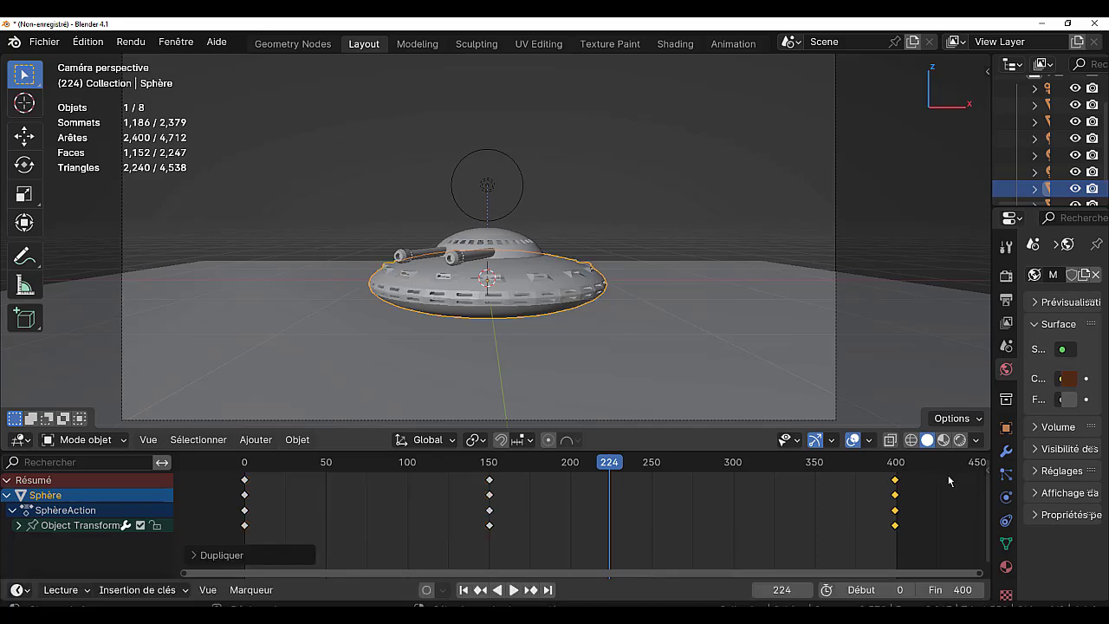
{"action": "scroll", "coordinate": [928, 506], "scroll_direction": "up", "scroll_amount": 2}
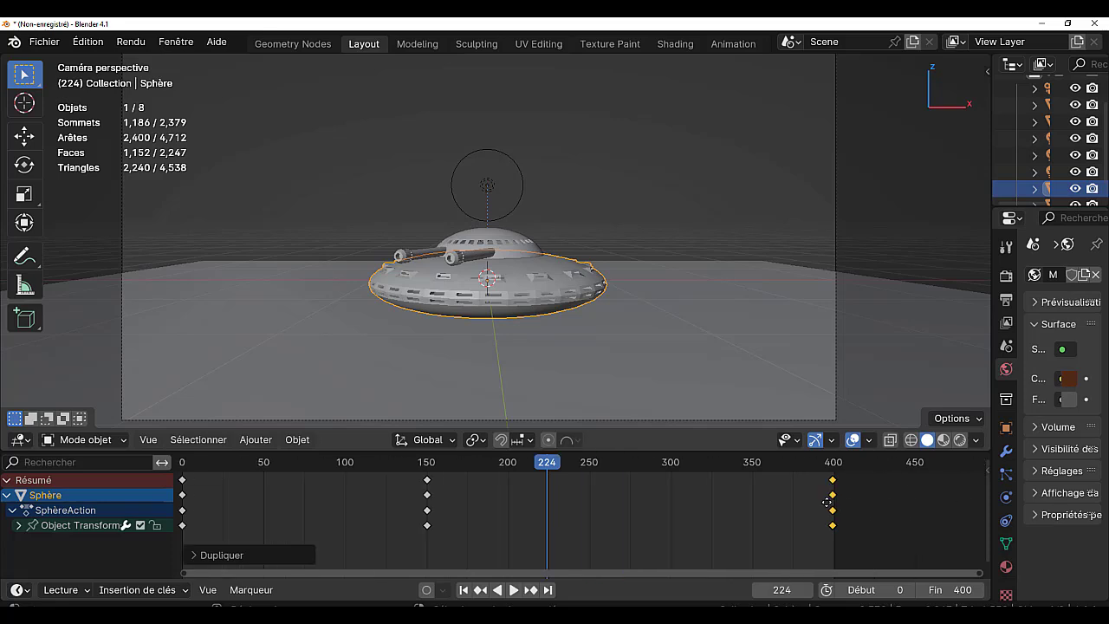
{"action": "scroll", "coordinate": [768, 499], "scroll_direction": "up", "scroll_amount": 2}
{"action": "scroll", "coordinate": [802, 510], "scroll_direction": "up", "scroll_amount": 2}
{"action": "scroll", "coordinate": [898, 510], "scroll_direction": "up", "scroll_amount": 1}
{"action": "middle_click_drag", "start_coordinate": [898, 511], "coordinate": [697, 502]}
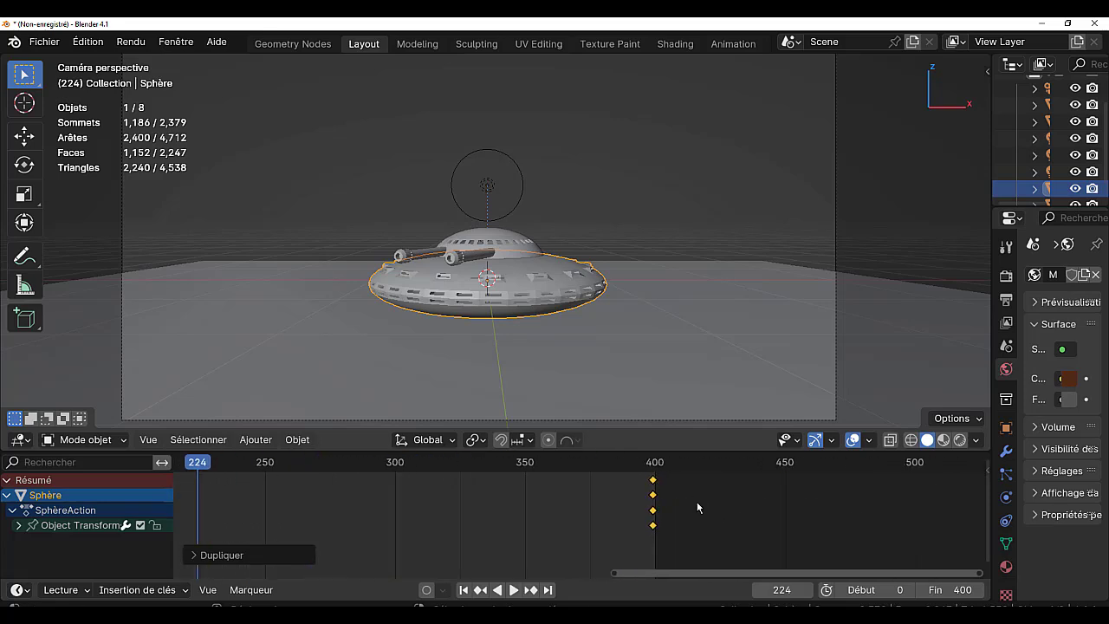
{"action": "scroll", "coordinate": [703, 501], "scroll_direction": "up", "scroll_amount": 1}
{"action": "scroll", "coordinate": [726, 512], "scroll_direction": "up", "scroll_amount": 1}
{"action": "scroll", "coordinate": [734, 517], "scroll_direction": "up", "scroll_amount": 2}
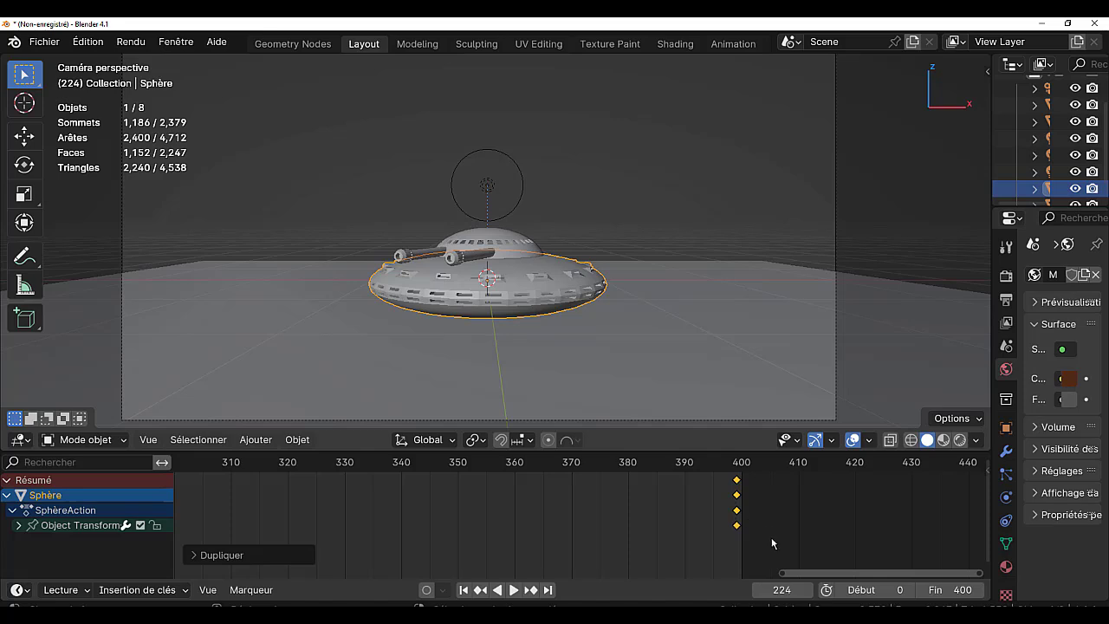
Zoom the timeline and confirm the copied keys sit exactly at frame 400.
{"action": "key", "text": "g"}
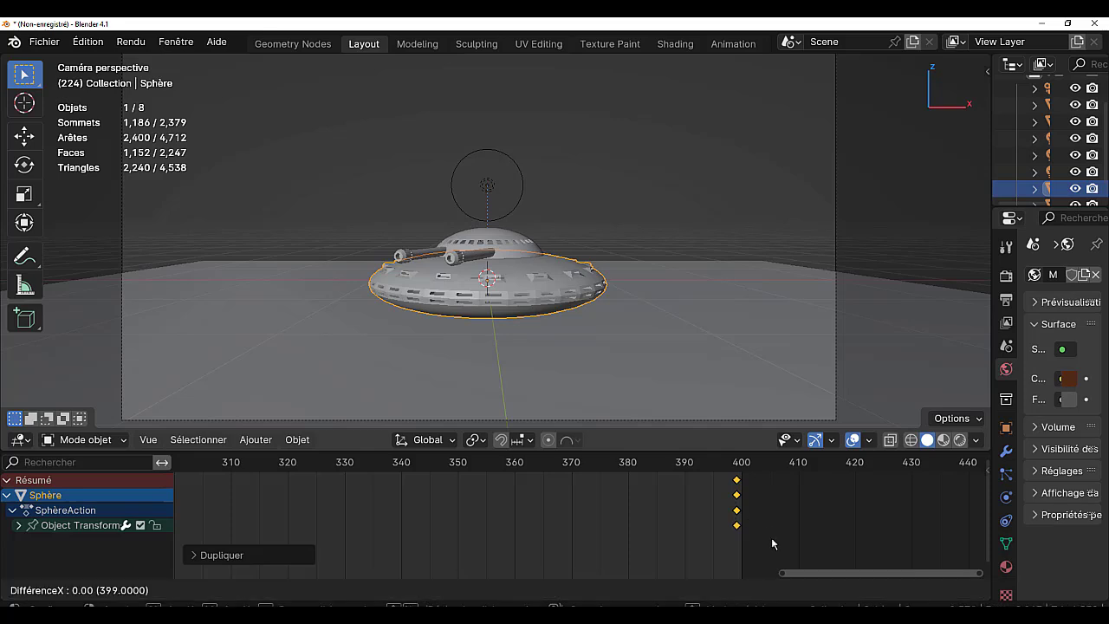
{"action": "left_click", "coordinate": [777, 543]}
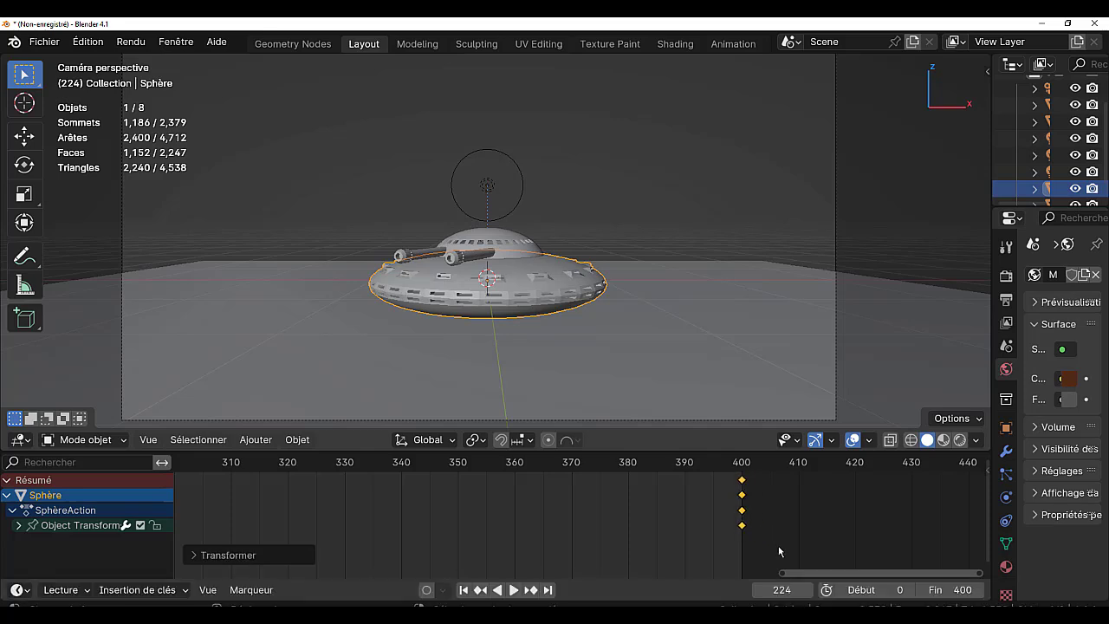
{"action": "scroll", "coordinate": [573, 498], "scroll_direction": "down", "scroll_amount": 1}
{"action": "scroll", "coordinate": [573, 499], "scroll_direction": "down", "scroll_amount": 2}
{"action": "scroll", "coordinate": [573, 499], "scroll_direction": "down", "scroll_amount": 2}
{"action": "scroll", "coordinate": [571, 507], "scroll_direction": "up", "scroll_amount": 1}
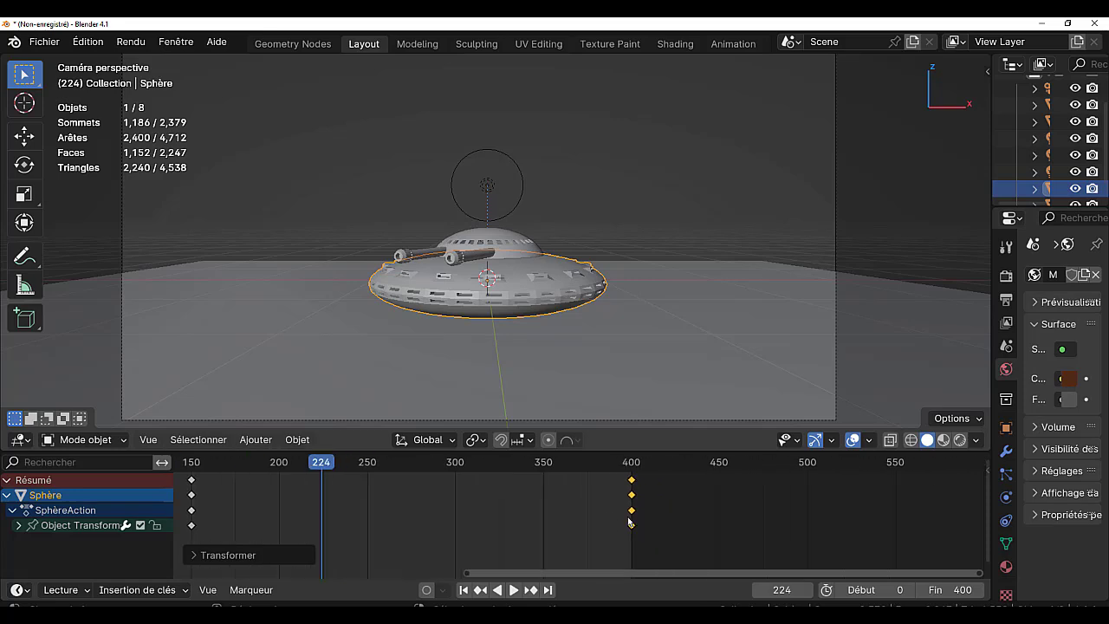
{"action": "scroll", "coordinate": [573, 507], "scroll_direction": "up", "scroll_amount": 2}
{"action": "scroll", "coordinate": [712, 523], "scroll_direction": "up", "scroll_amount": 2}
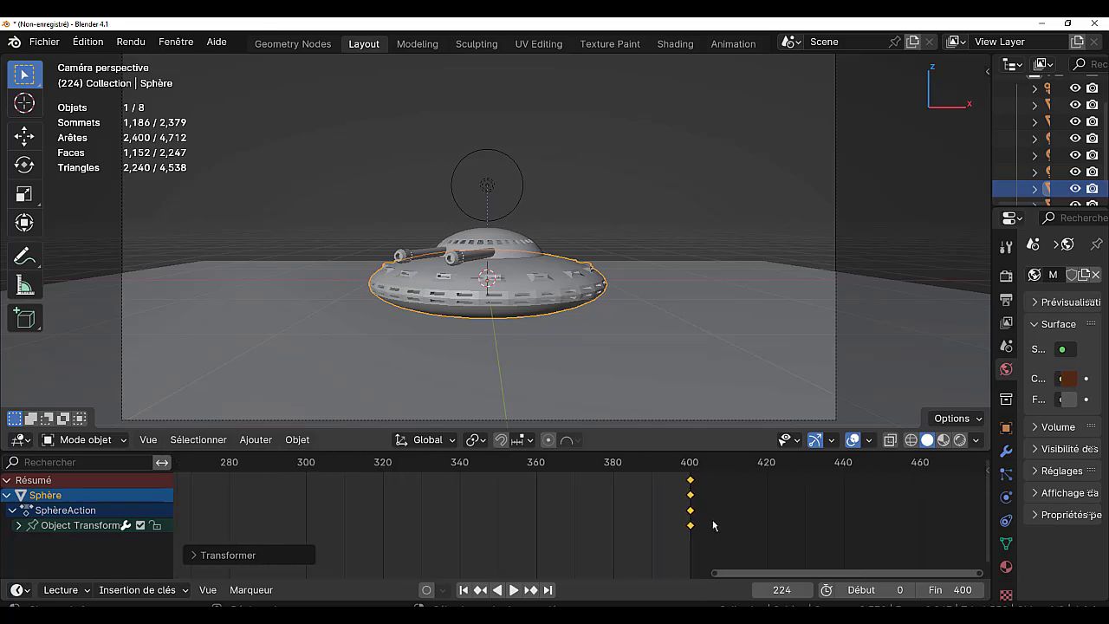
{"action": "scroll", "coordinate": [712, 525], "scroll_direction": "up", "scroll_amount": 1}
{"action": "scroll", "coordinate": [713, 525], "scroll_direction": "down", "scroll_amount": 1}
{"action": "scroll", "coordinate": [712, 525], "scroll_direction": "up", "scroll_amount": 1}
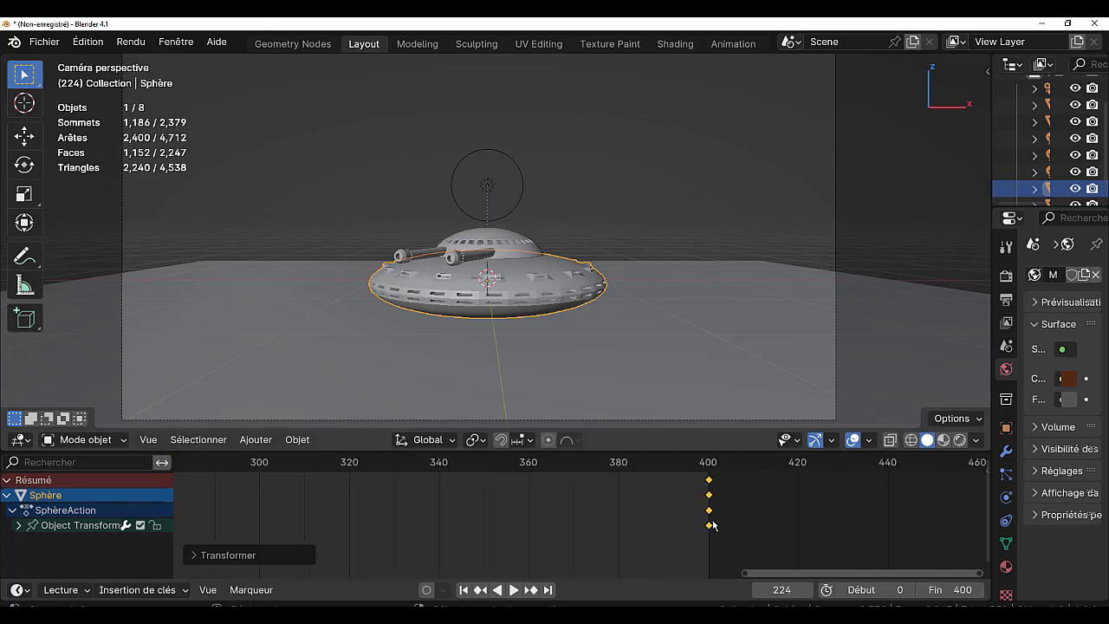
{"action": "scroll", "coordinate": [712, 525], "scroll_direction": "up", "scroll_amount": 1}
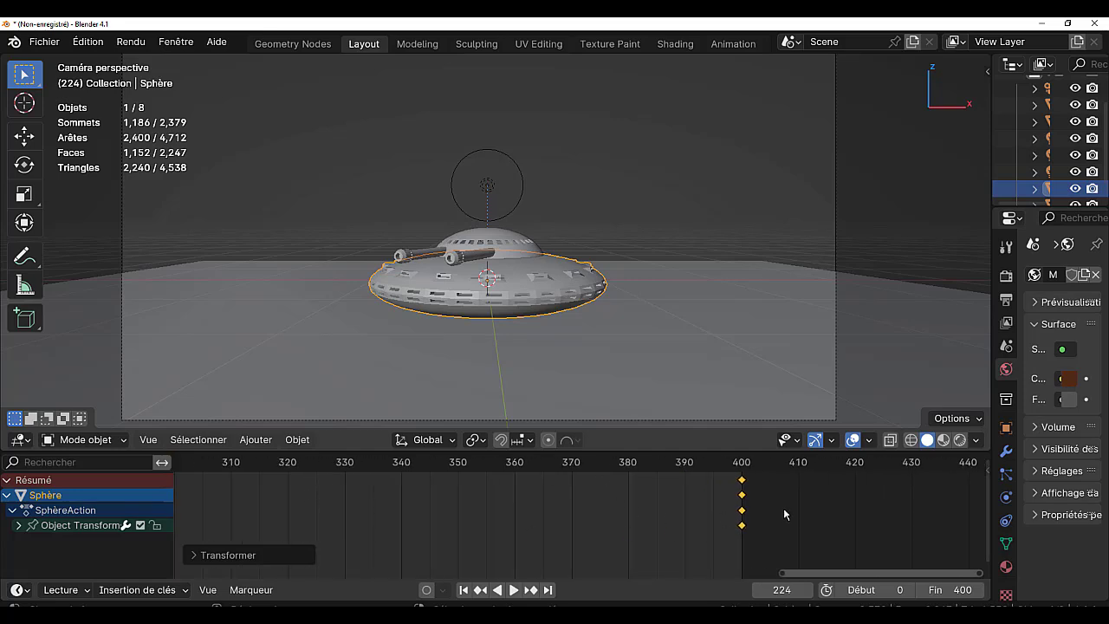
Leave the keys at frame 400 and play the 0–400 loop.
{"action": "key", "text": "g"}
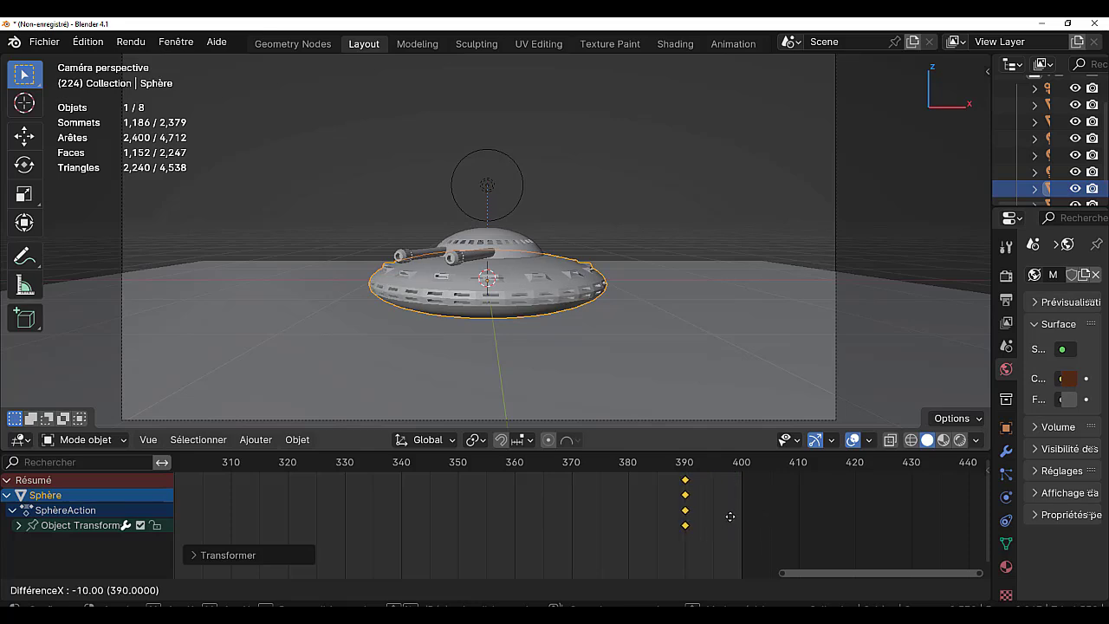
{"action": "left_click", "coordinate": [781, 510]}
{"action": "scroll", "coordinate": [656, 517], "scroll_direction": "down", "scroll_amount": 2}
{"action": "scroll", "coordinate": [658, 515], "scroll_direction": "down", "scroll_amount": 2}
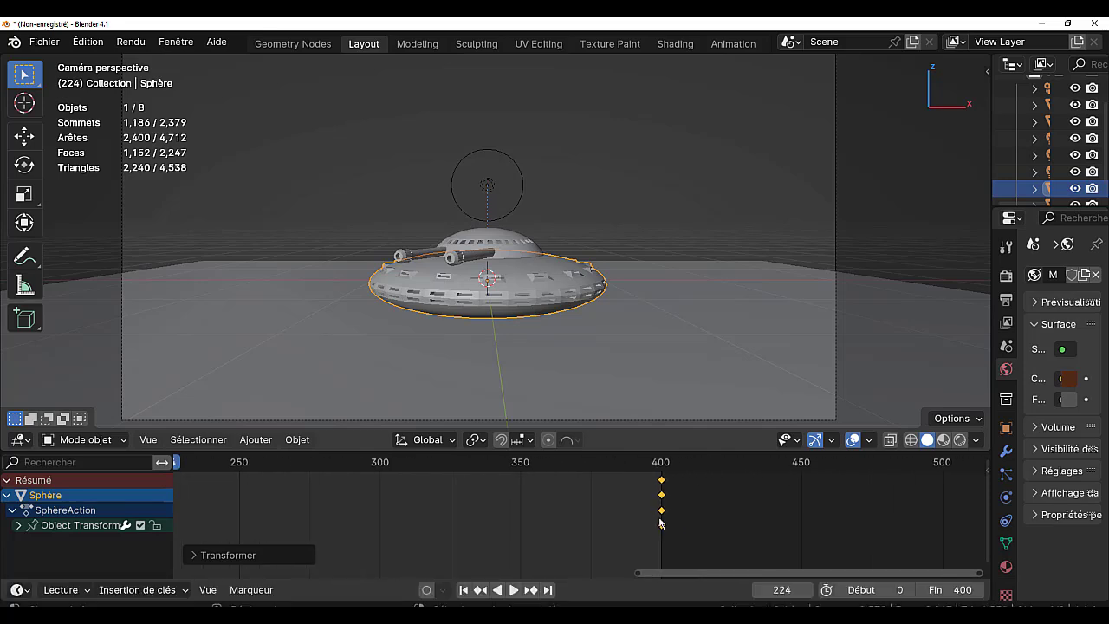
{"action": "scroll", "coordinate": [659, 506], "scroll_direction": "down", "scroll_amount": 2}
{"action": "scroll", "coordinate": [657, 518], "scroll_direction": "down", "scroll_amount": 2}
{"action": "scroll", "coordinate": [657, 518], "scroll_direction": "down", "scroll_amount": 2}
{"action": "scroll", "coordinate": [589, 529], "scroll_direction": "down", "scroll_amount": 1}
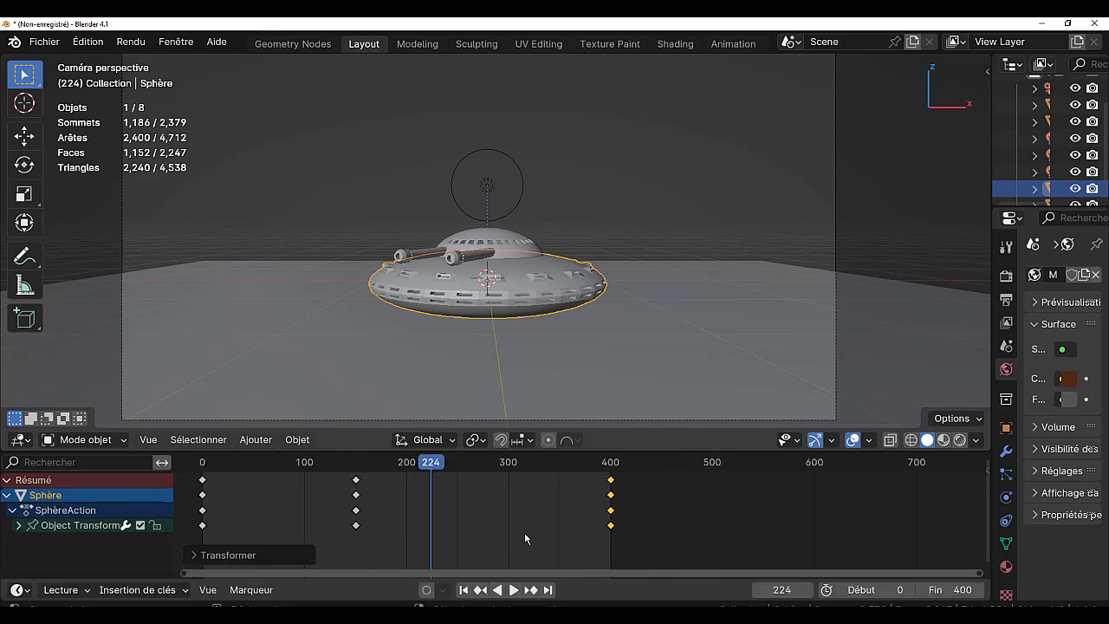
{"action": "left_click", "coordinate": [512, 591]}
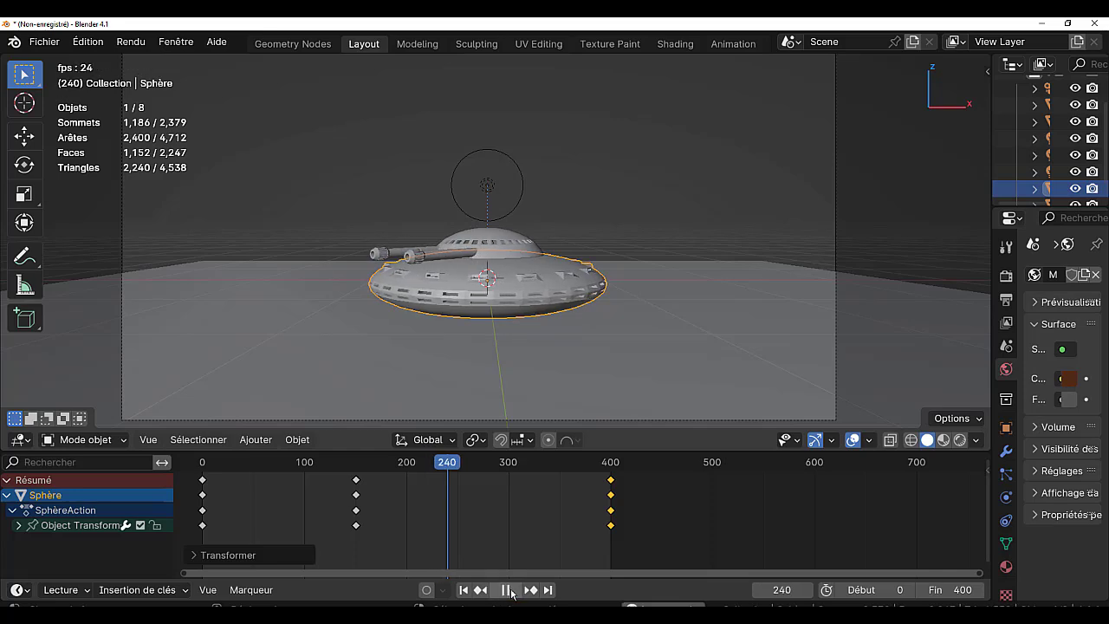
{"action": "left_click", "coordinate": [303, 462]}
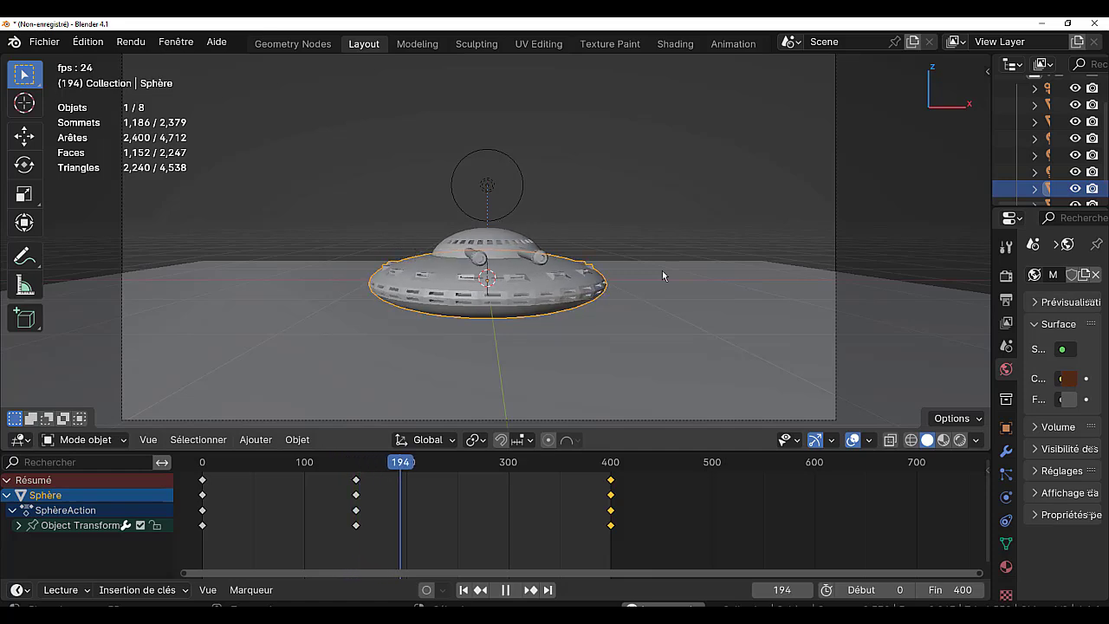
{"action": "scroll", "coordinate": [626, 365], "scroll_direction": "down", "scroll_amount": 2}
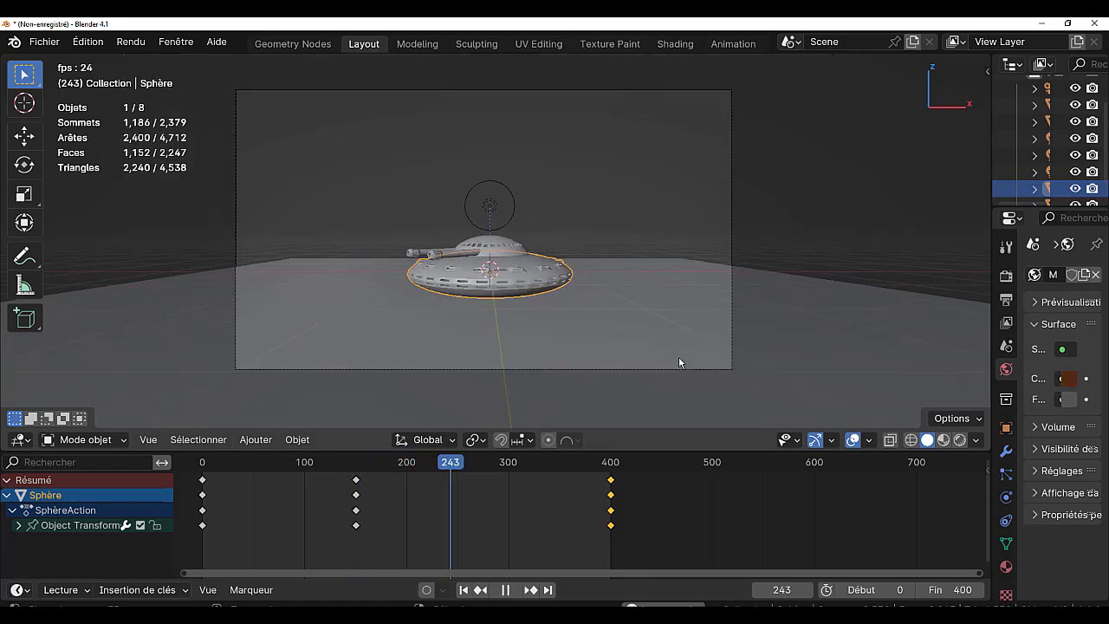
{"action": "scroll", "coordinate": [678, 356], "scroll_direction": "down", "scroll_amount": 2}
{"action": "scroll", "coordinate": [569, 532], "scroll_direction": "down", "scroll_amount": 2}
{"action": "scroll", "coordinate": [587, 321], "scroll_direction": "up", "scroll_amount": 2}
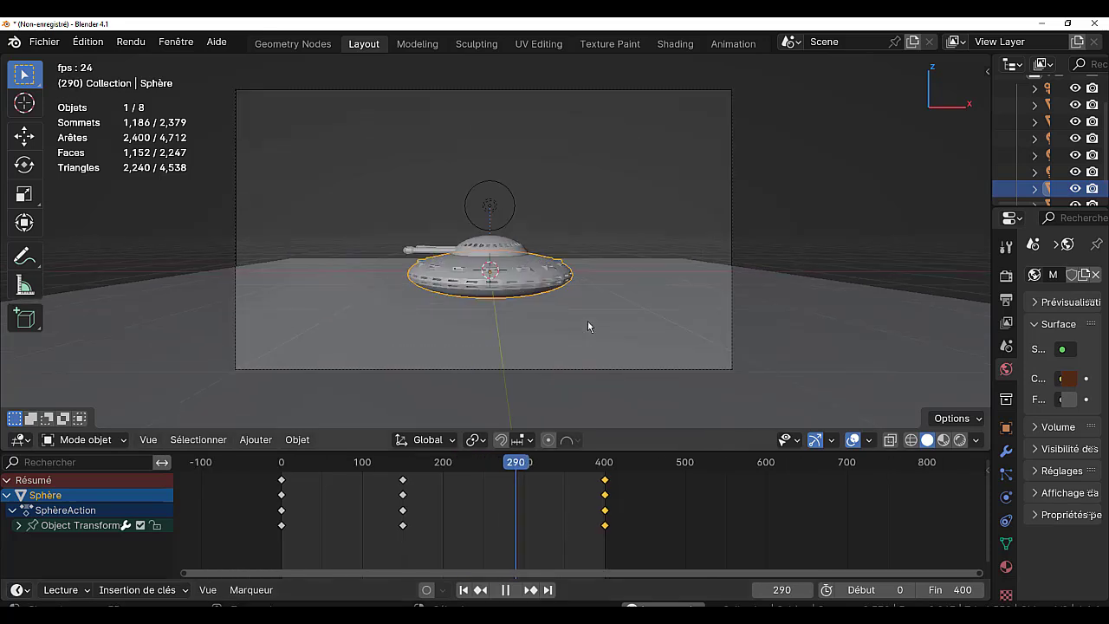
{"action": "scroll", "coordinate": [607, 317], "scroll_direction": "up", "scroll_amount": 2}
{"action": "left_click", "coordinate": [695, 318]}
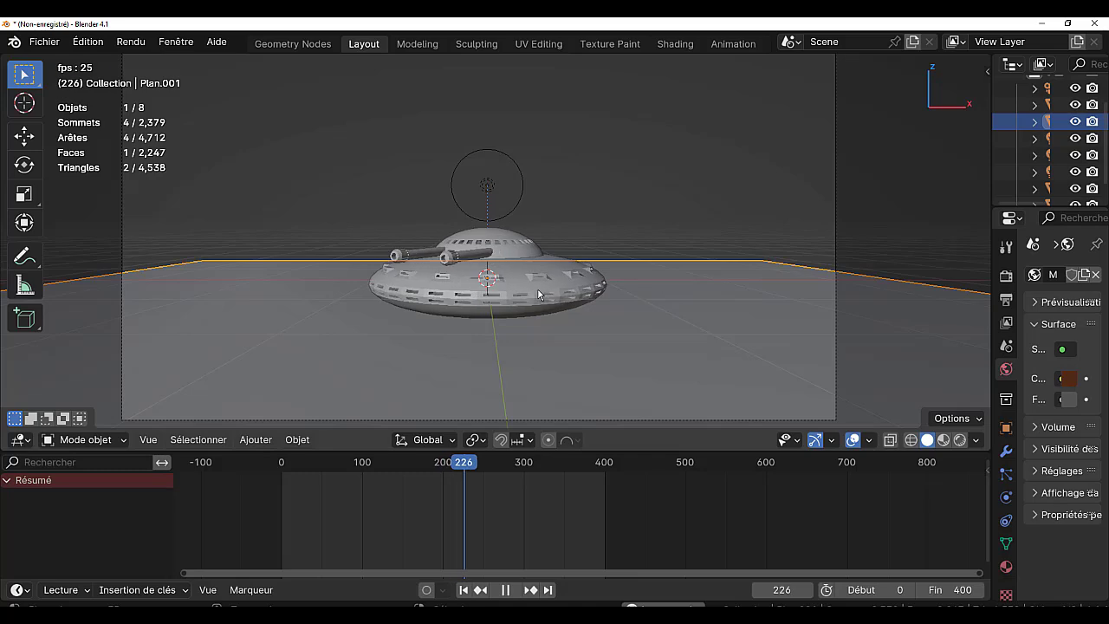
Switch to Rendered shading and return to the camera view with Numpad 0.
{"action": "left_click", "coordinate": [959, 439]}
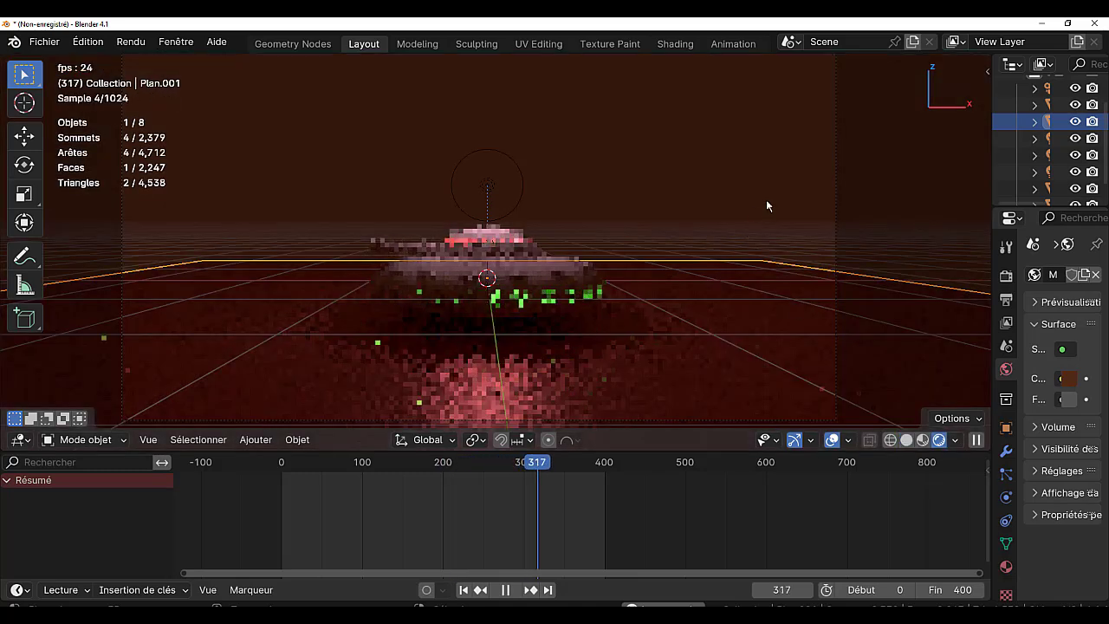
{"action": "scroll", "coordinate": [766, 199], "scroll_direction": "down", "scroll_amount": 3}
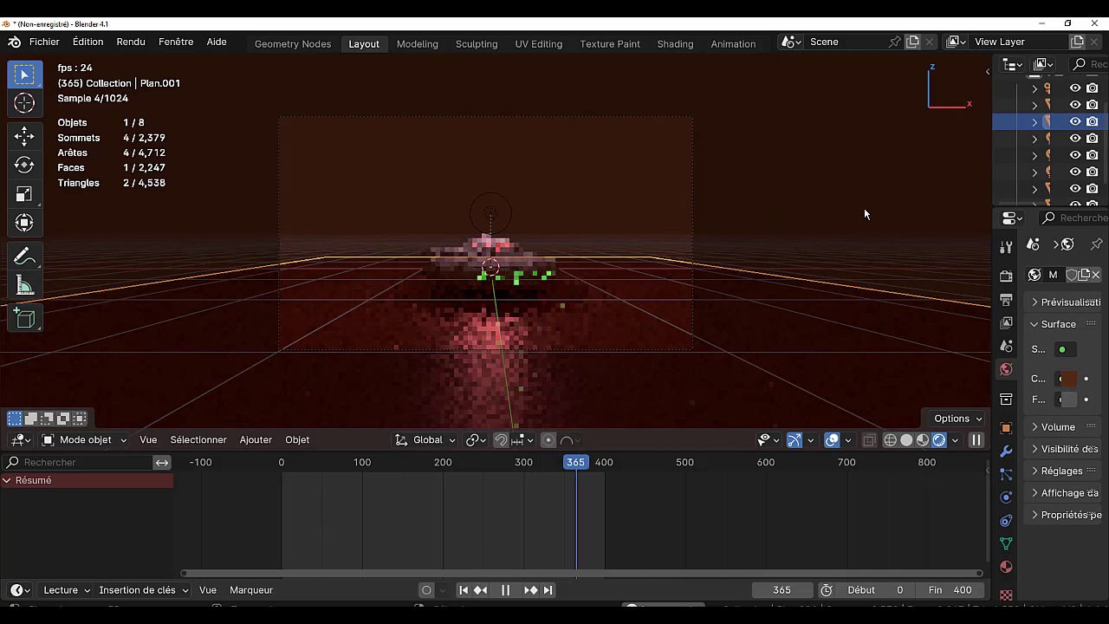
{"action": "middle_click_drag", "start_coordinate": [864, 207], "coordinate": [837, 225]}
{"action": "left_click", "coordinate": [838, 222]}
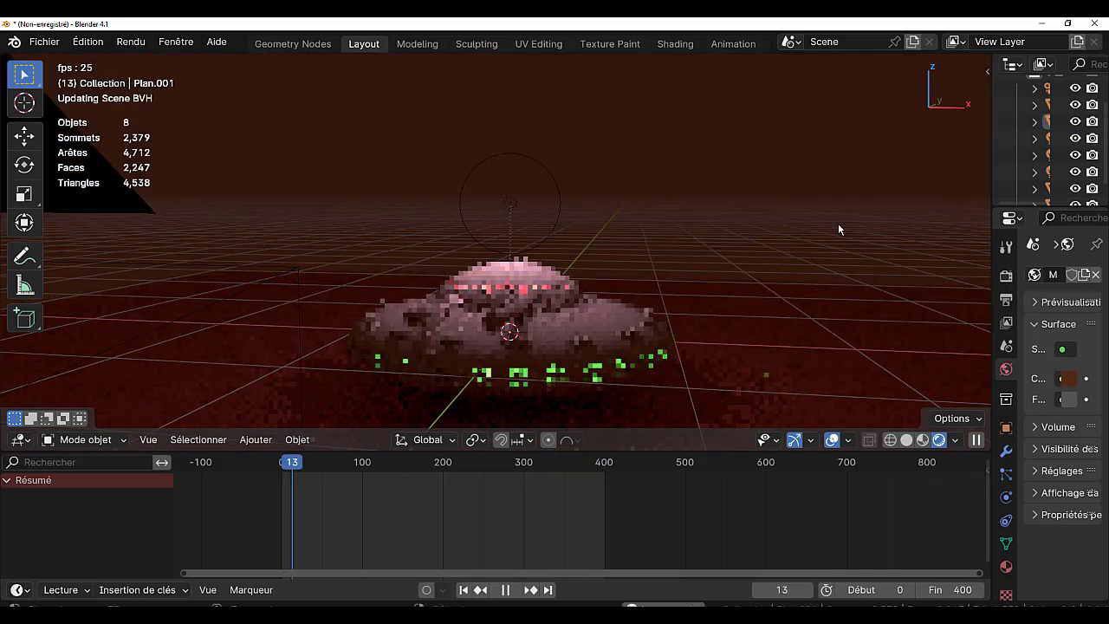
{"action": "key", "text": "KP_0"}
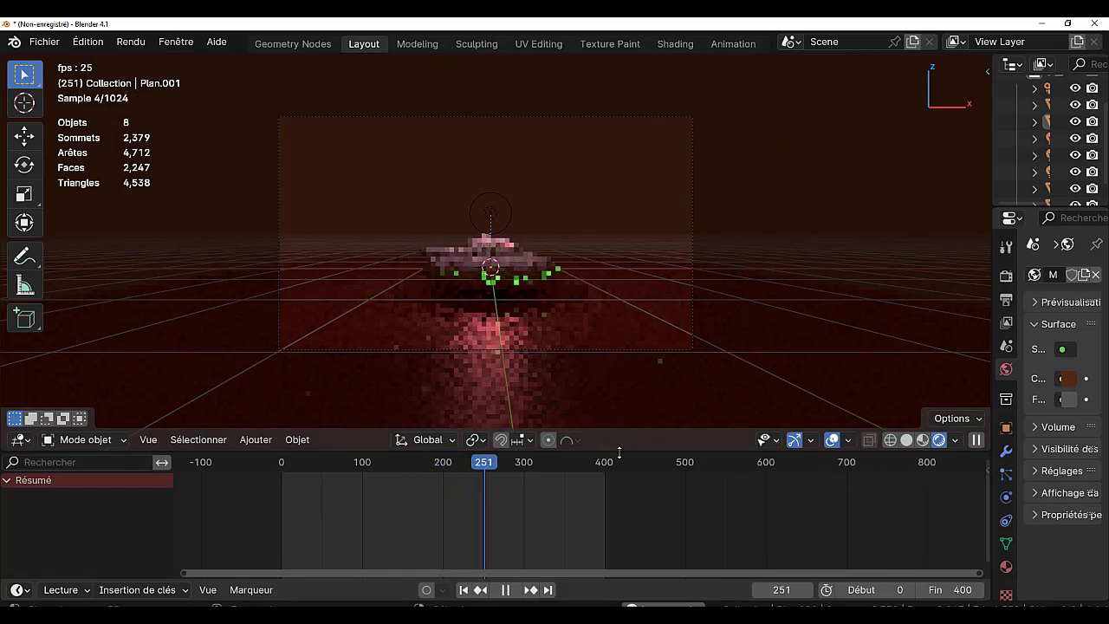
Enlarge the 3D view by dragging the timeline border down.
{"action": "left_click_drag", "start_coordinate": [619, 451], "coordinate": [629, 527]}
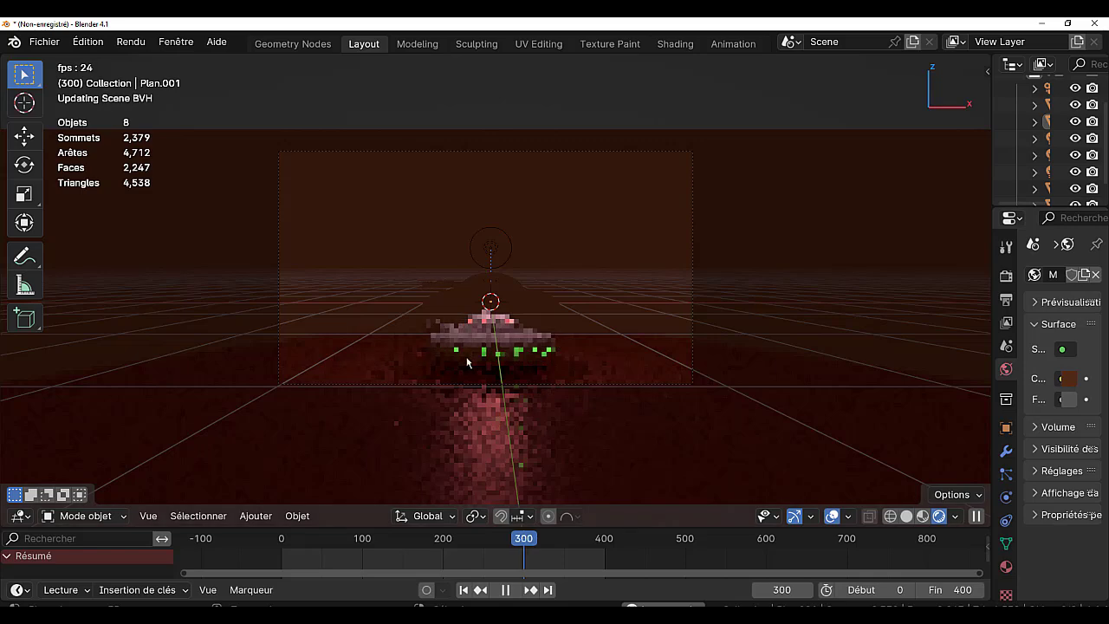
{"action": "scroll", "coordinate": [468, 355], "scroll_direction": "up", "scroll_amount": 2}
{"action": "scroll", "coordinate": [468, 353], "scroll_direction": "up", "scroll_amount": 1}
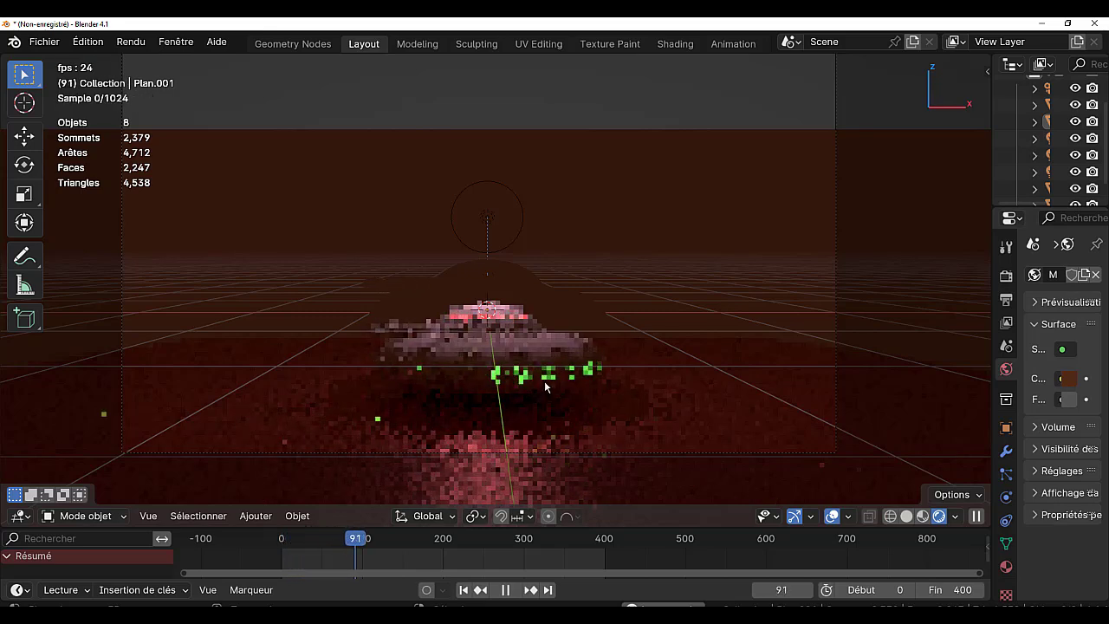
Widen the properties area and change Render Engine from Cycles to EEVEE.
{"action": "left_click_drag", "start_coordinate": [992, 299], "coordinate": [893, 287]}
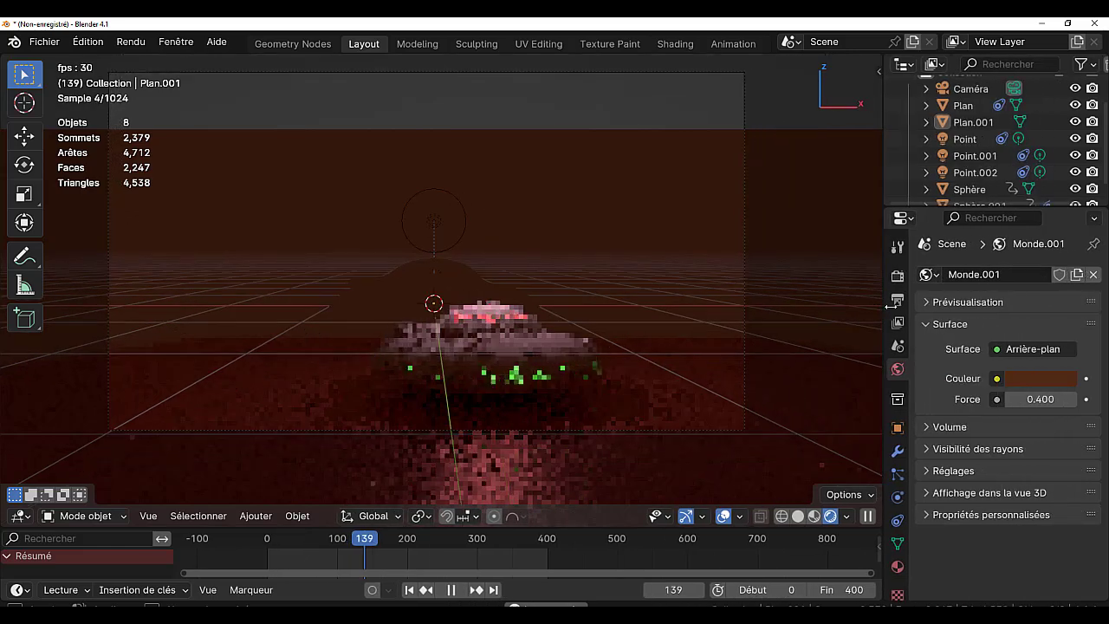
{"action": "left_click", "coordinate": [904, 277]}
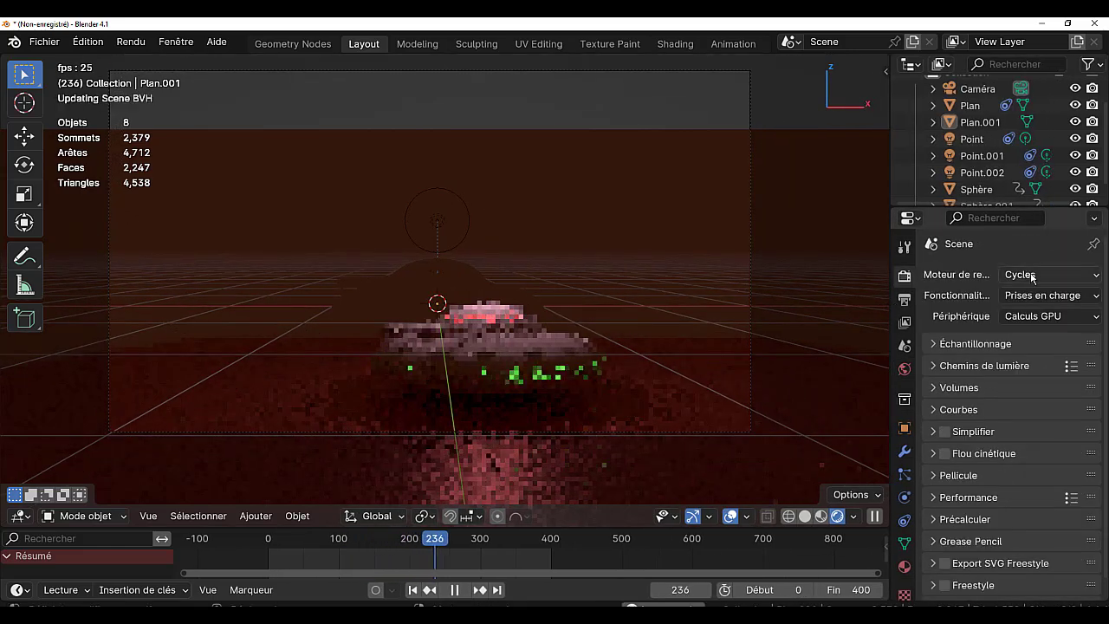
{"action": "left_click", "coordinate": [1032, 276]}
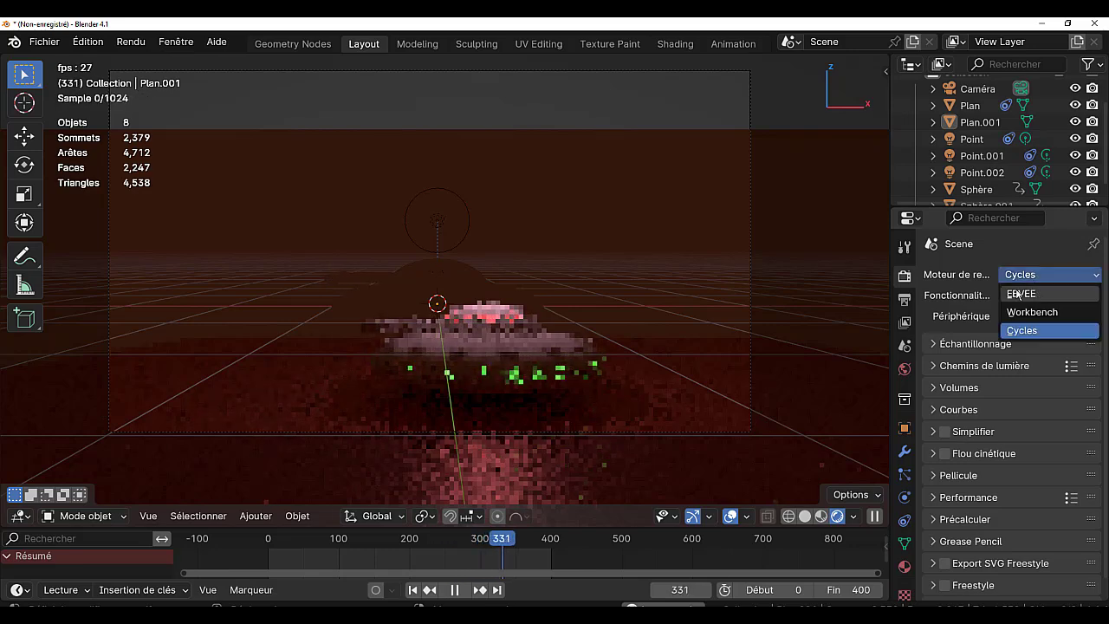
{"action": "left_click", "coordinate": [1032, 294]}
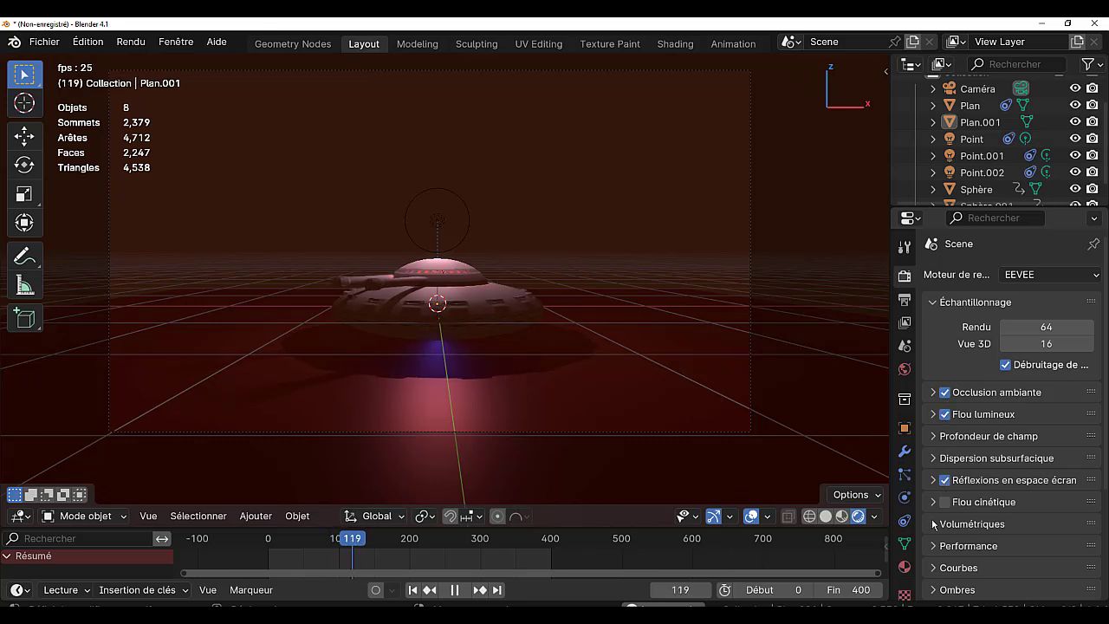
{"action": "scroll", "coordinate": [950, 508], "scroll_direction": "down", "scroll_amount": 2}
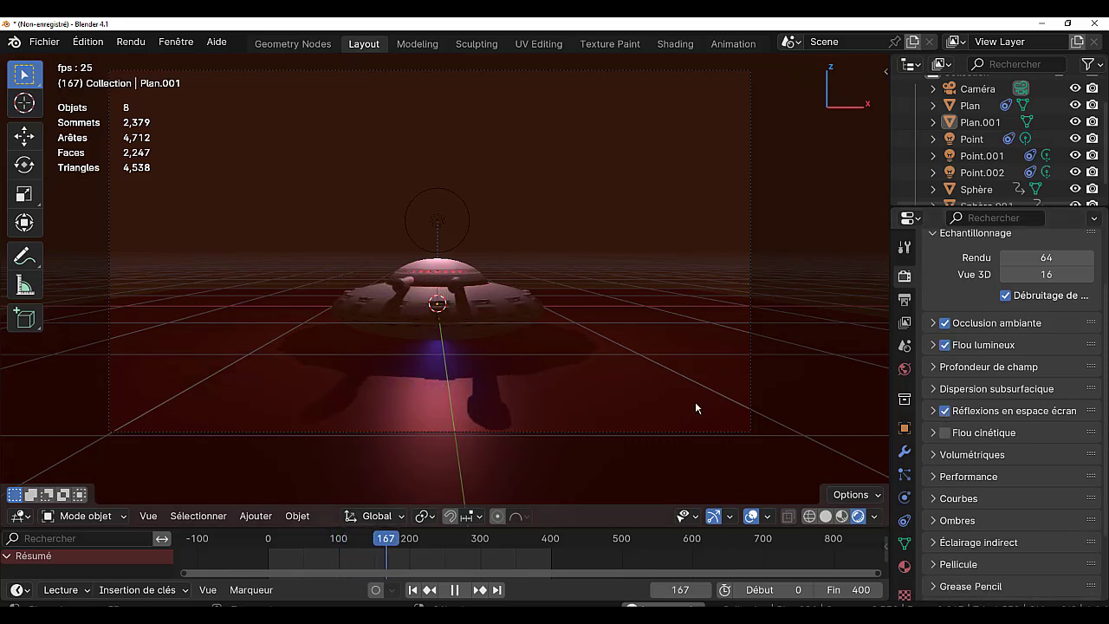
{"action": "scroll", "coordinate": [491, 346], "scroll_direction": "up", "scroll_amount": 2}
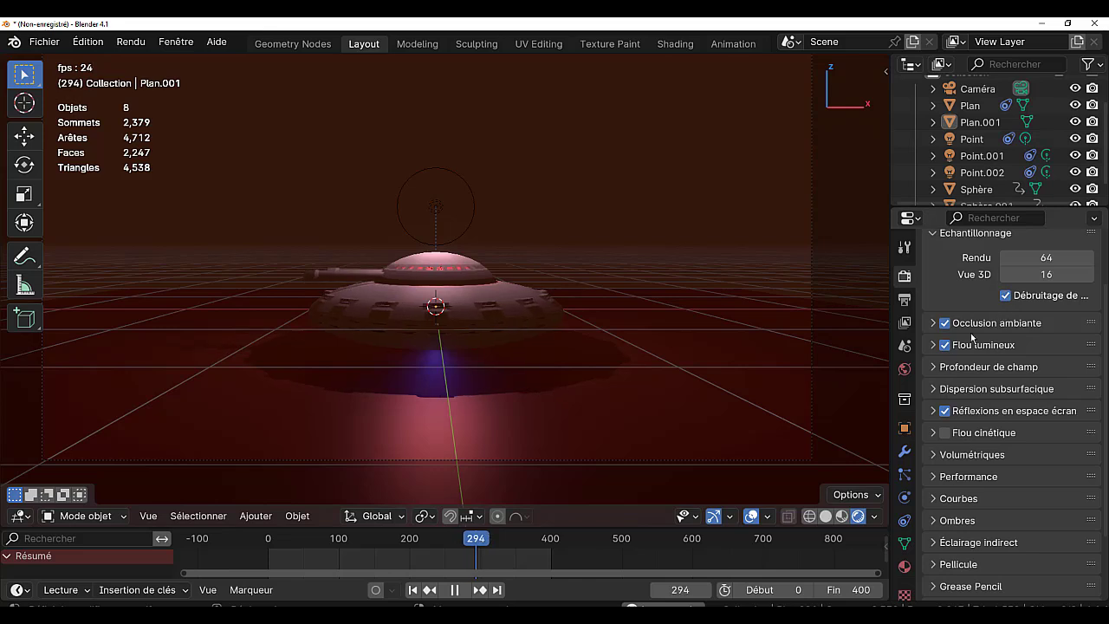
Switch the render engine back to Cycles in the render settings.
{"action": "left_click", "coordinate": [904, 299]}
{"action": "left_click", "coordinate": [901, 279]}
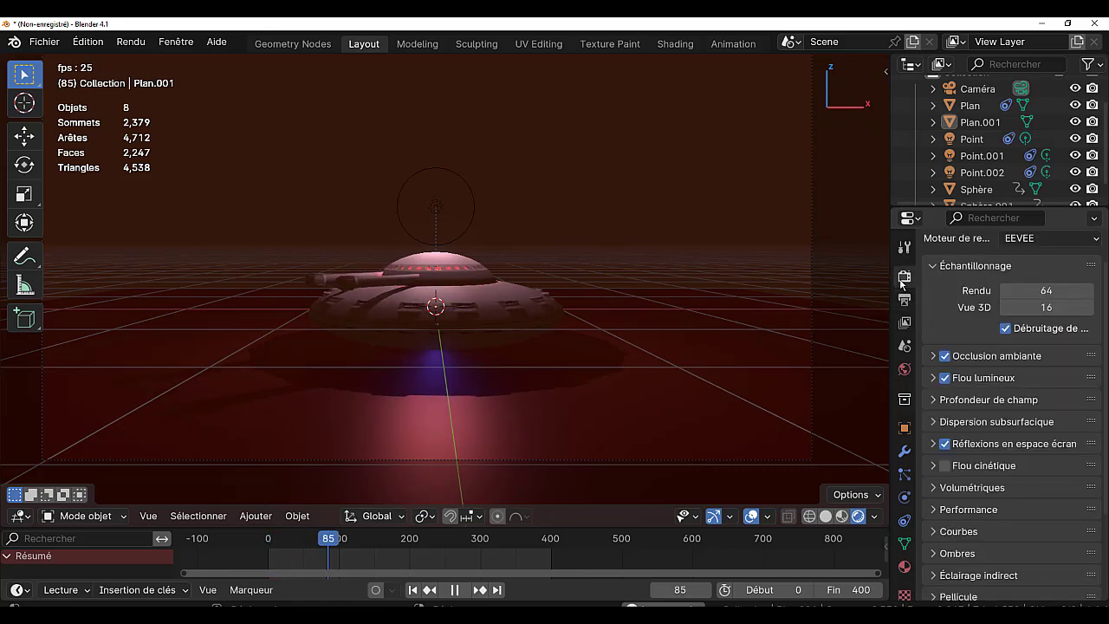
{"action": "left_click", "coordinate": [1028, 239]}
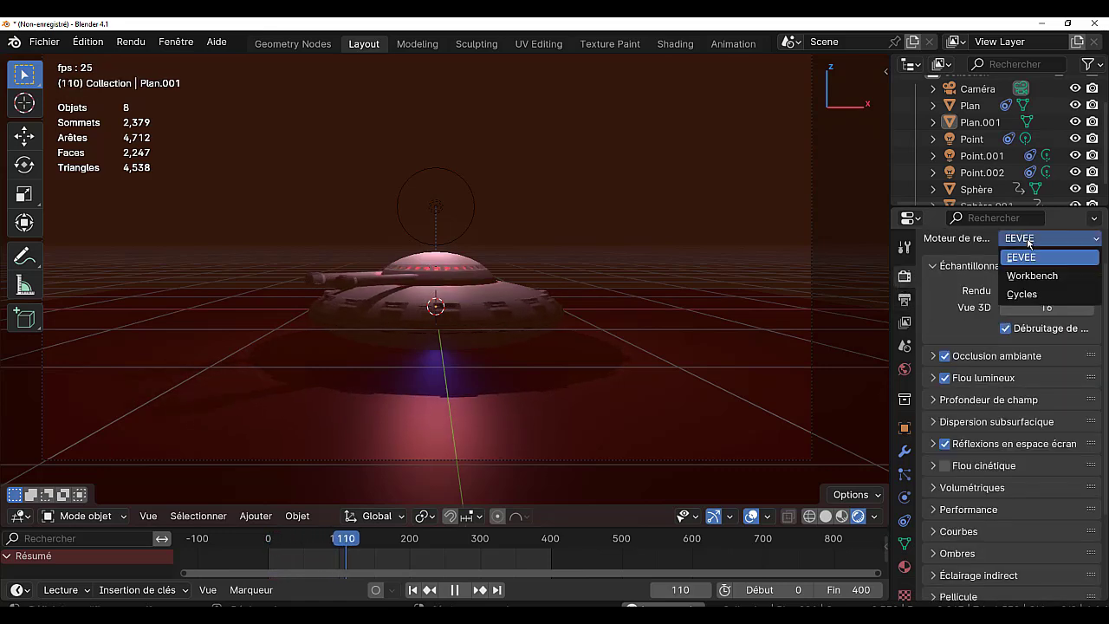
{"action": "left_click", "coordinate": [1037, 301]}
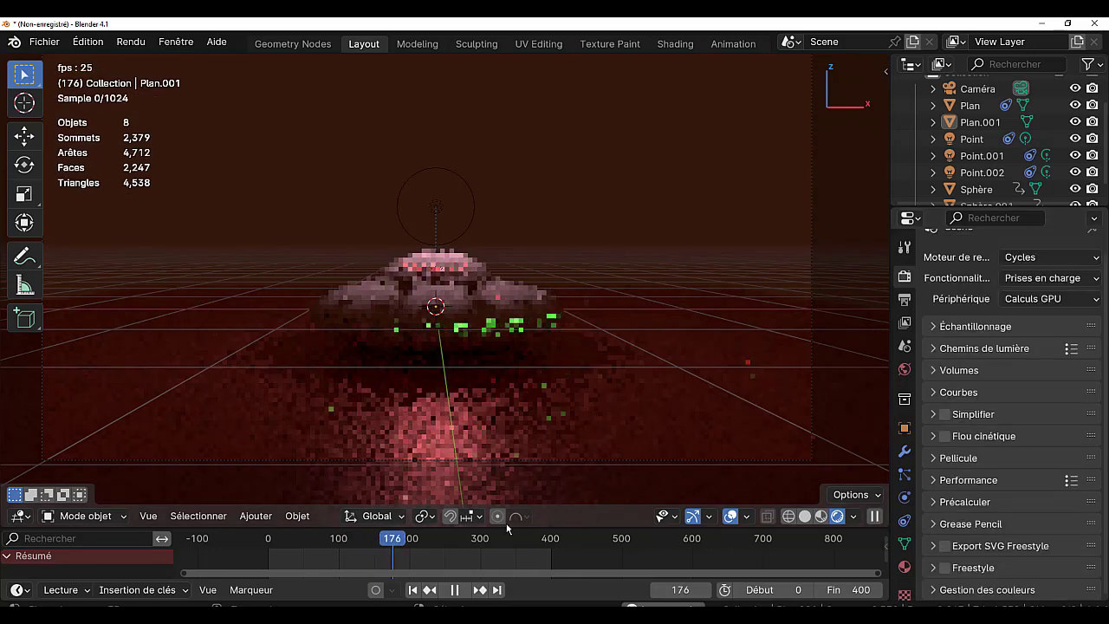
Stop playback, select the saucer's Sphère body, and enlarge the timeline at frame 38.
{"action": "left_click", "coordinate": [453, 590]}
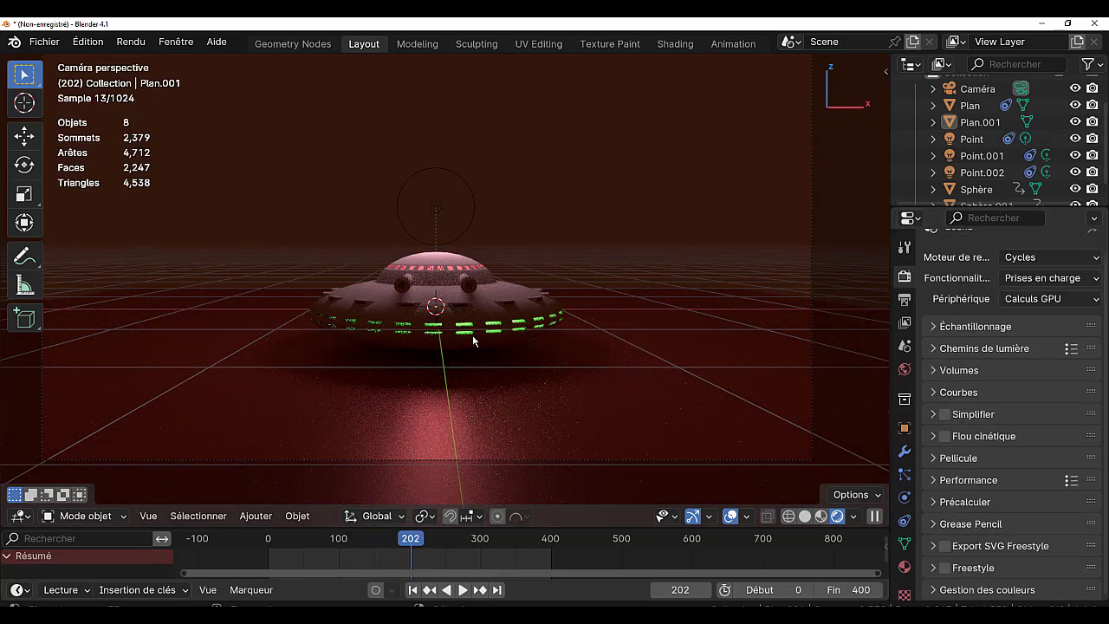
{"action": "left_click", "coordinate": [504, 302]}
{"action": "left_click", "coordinate": [503, 302]}
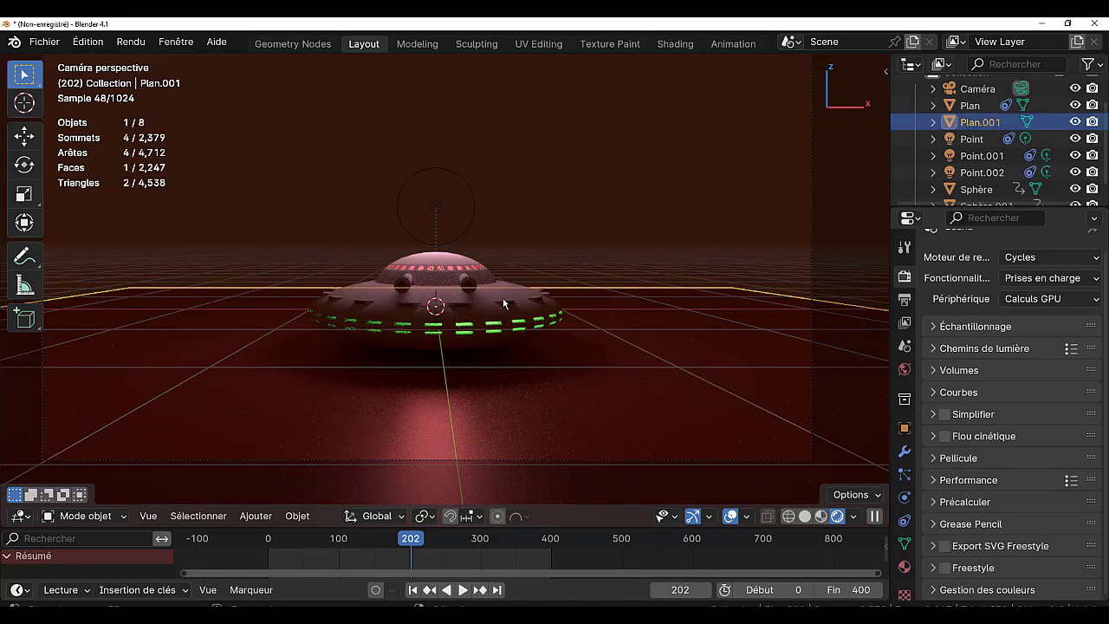
{"action": "left_click", "coordinate": [503, 301]}
{"action": "key", "text": "g"}
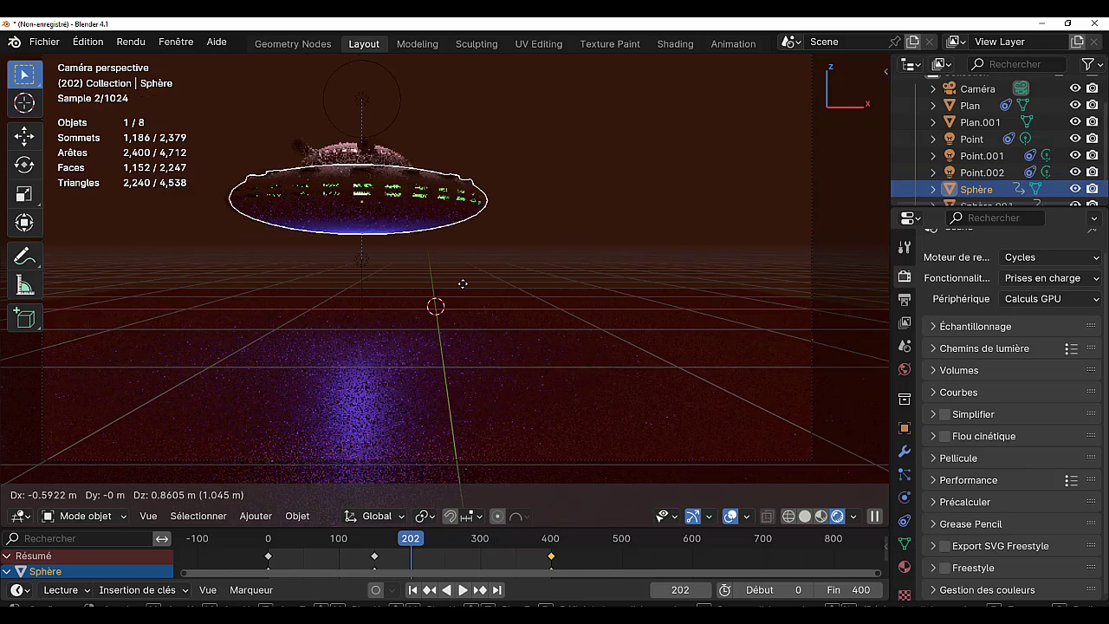
{"action": "key", "text": "Escape"}
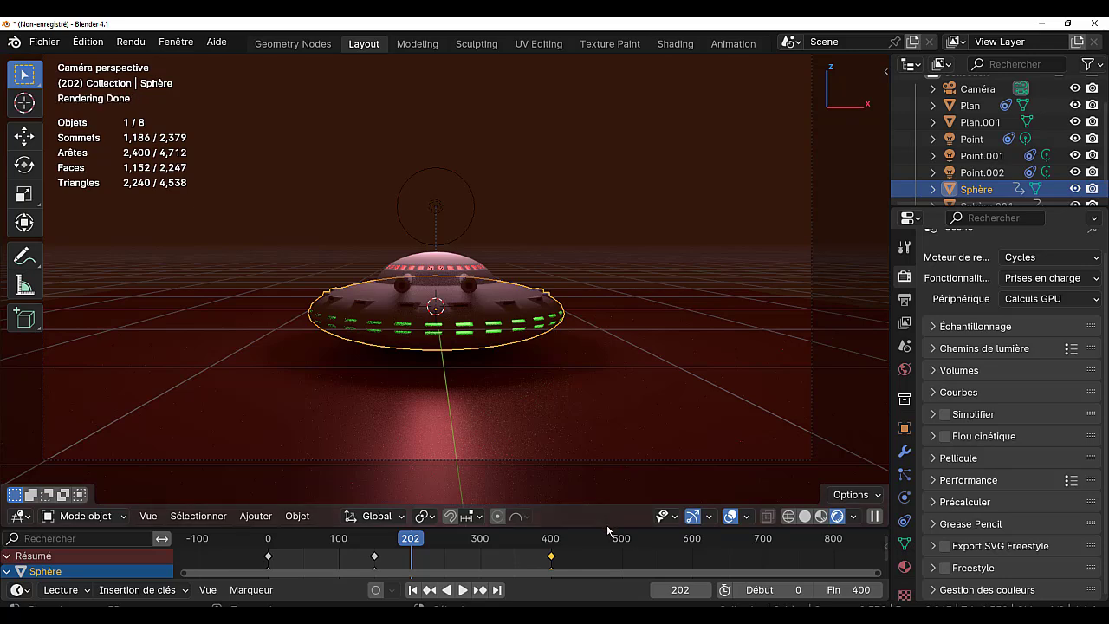
{"action": "left_click_drag", "start_coordinate": [607, 525], "coordinate": [618, 431]}
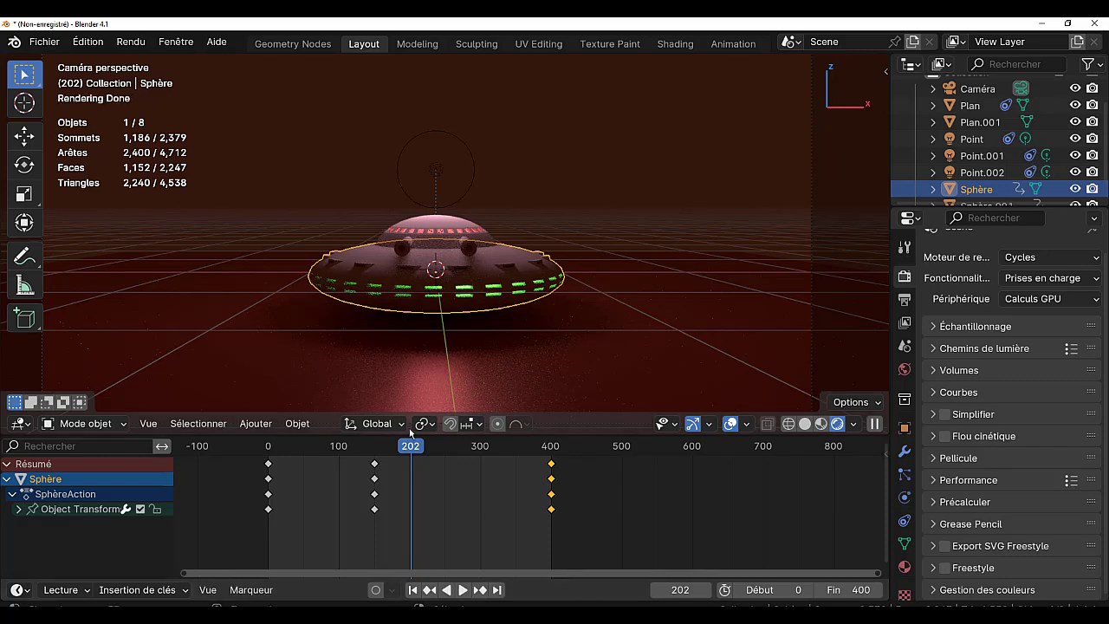
{"action": "left_click_drag", "start_coordinate": [410, 449], "coordinate": [297, 454]}
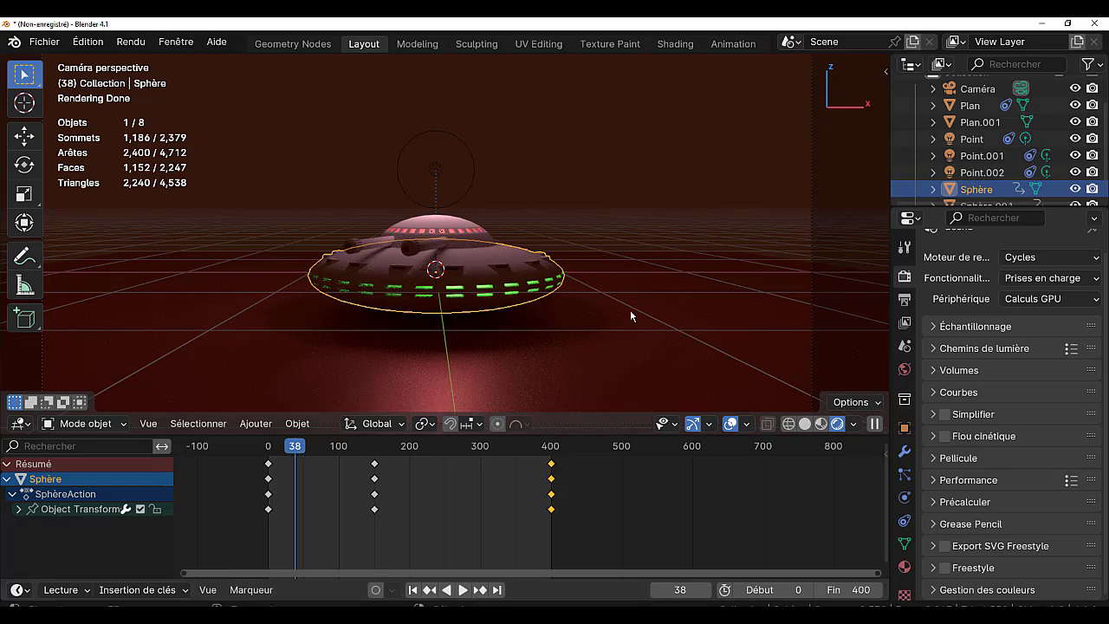
At frame 228, move the saucer up and to the right, auto-keying its position.
{"action": "scroll", "coordinate": [630, 310], "scroll_direction": "down", "scroll_amount": 1}
{"action": "scroll", "coordinate": [628, 308], "scroll_direction": "down", "scroll_amount": 1}
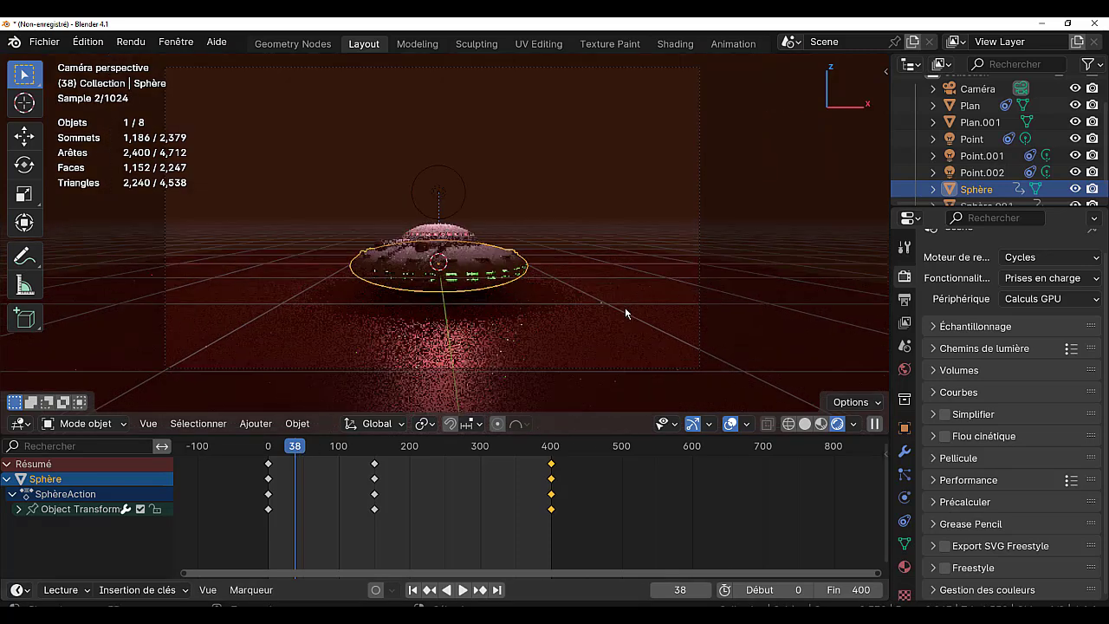
{"action": "scroll", "coordinate": [637, 208], "scroll_direction": "down", "scroll_amount": 1}
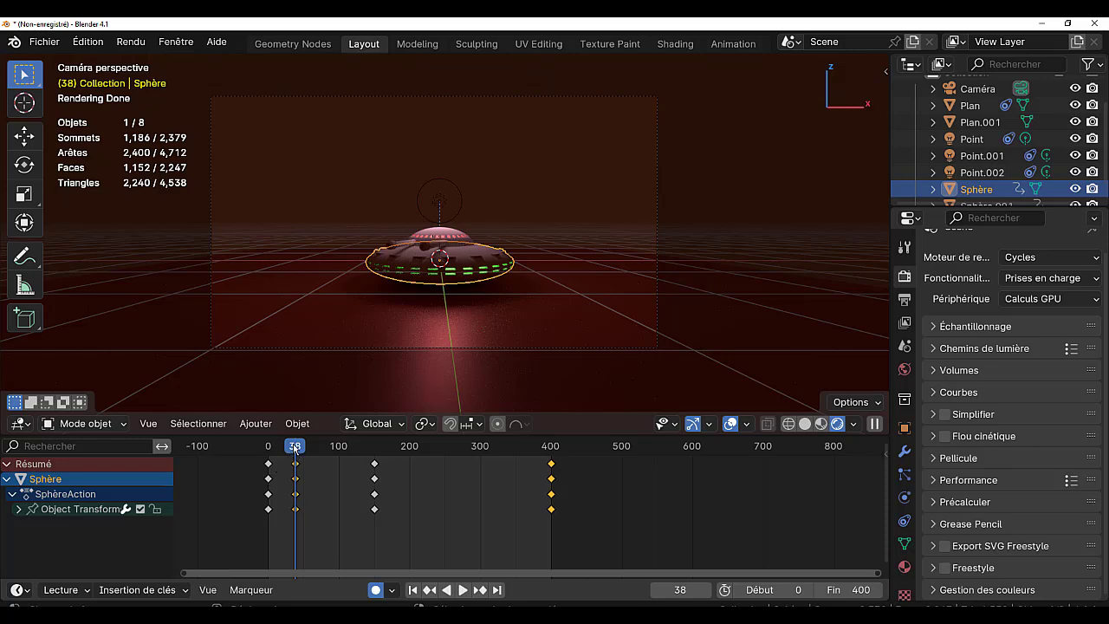
{"action": "left_click_drag", "start_coordinate": [295, 447], "coordinate": [431, 451]}
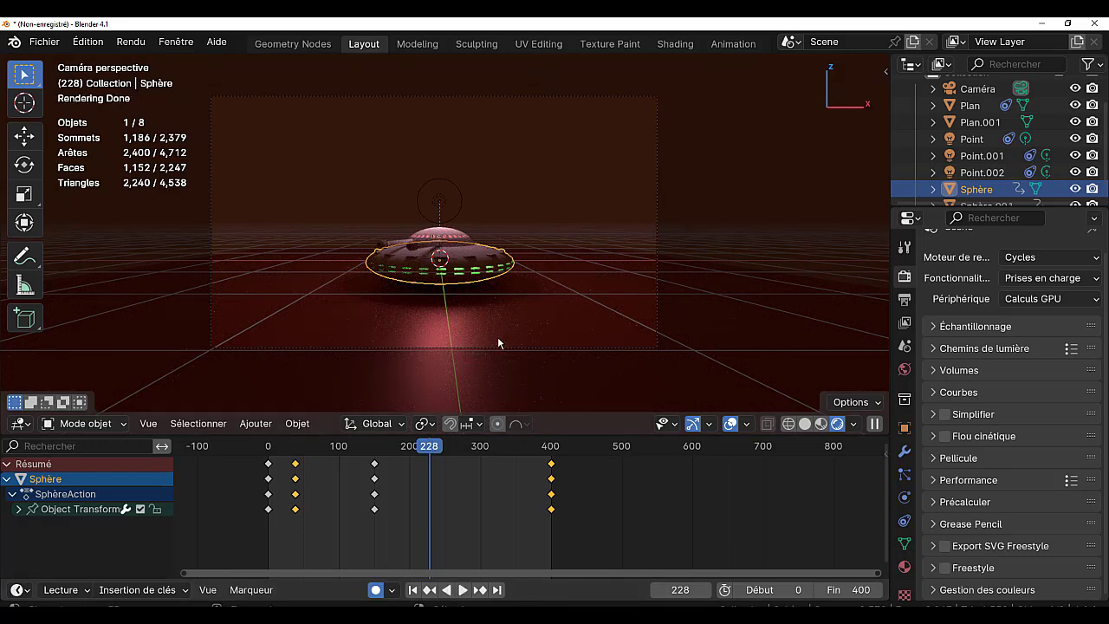
{"action": "key", "text": "g"}
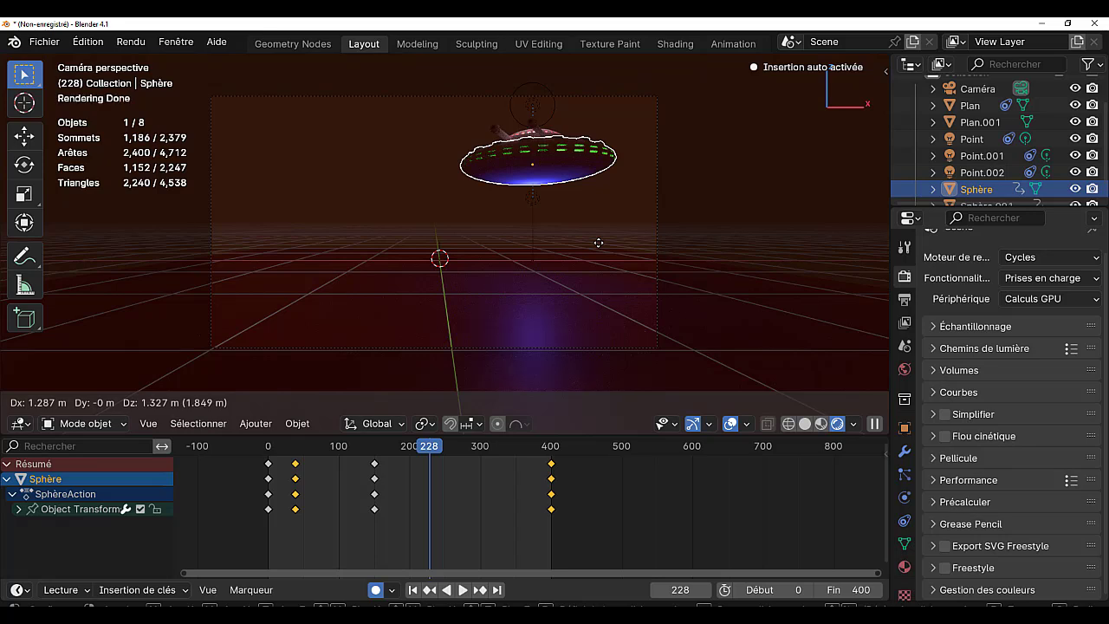
{"action": "left_click", "coordinate": [598, 242]}
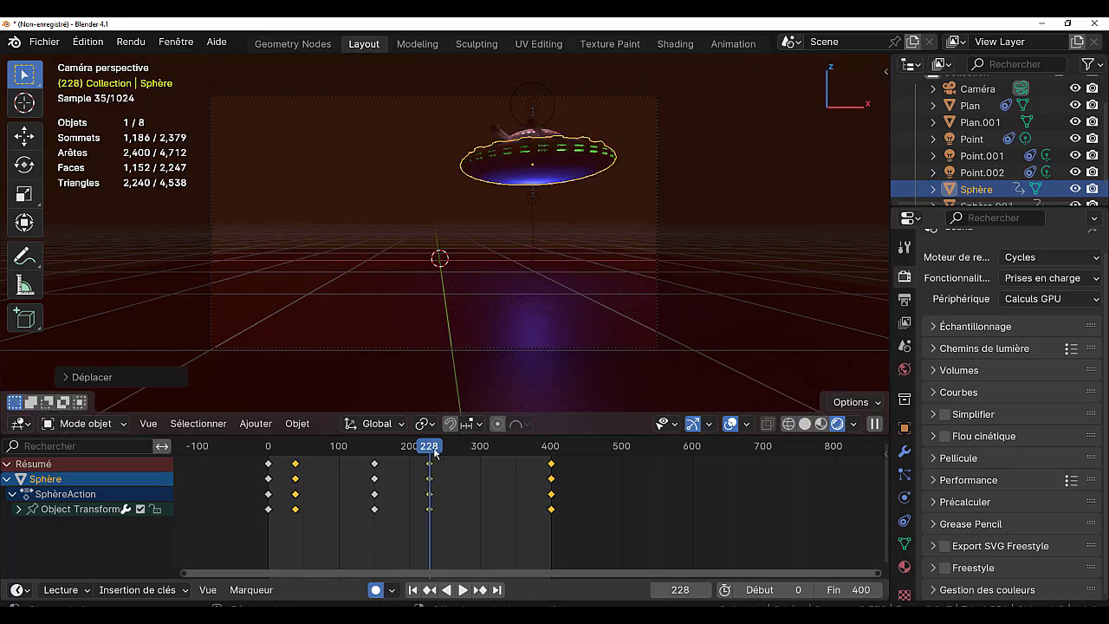
{"action": "mouse_move", "coordinate": [433, 448]}
{"action": "left_mouse_down"}
{"action": "mouse_move", "coordinate": [547, 451]}
{"action": "mouse_move", "coordinate": [429, 455]}
{"action": "left_mouse_up"}
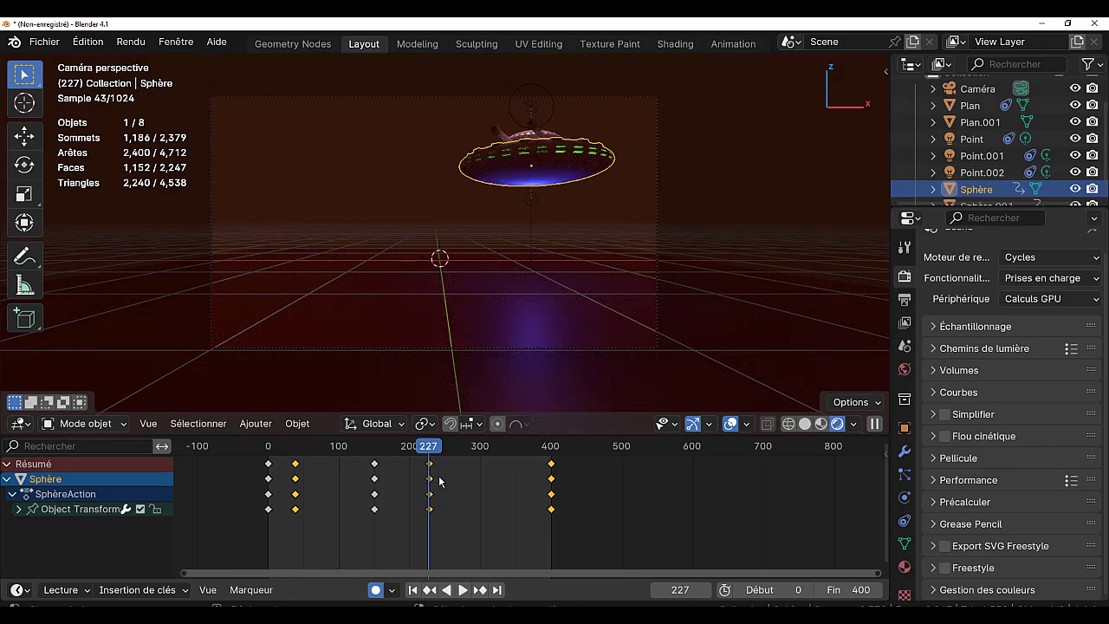
{"action": "scroll", "coordinate": [440, 482], "scroll_direction": "up", "scroll_amount": 2}
Zoom the timeline near frame 227 and play the animation from frame 225.
{"action": "middle_click_drag", "start_coordinate": [426, 496], "coordinate": [482, 486]}
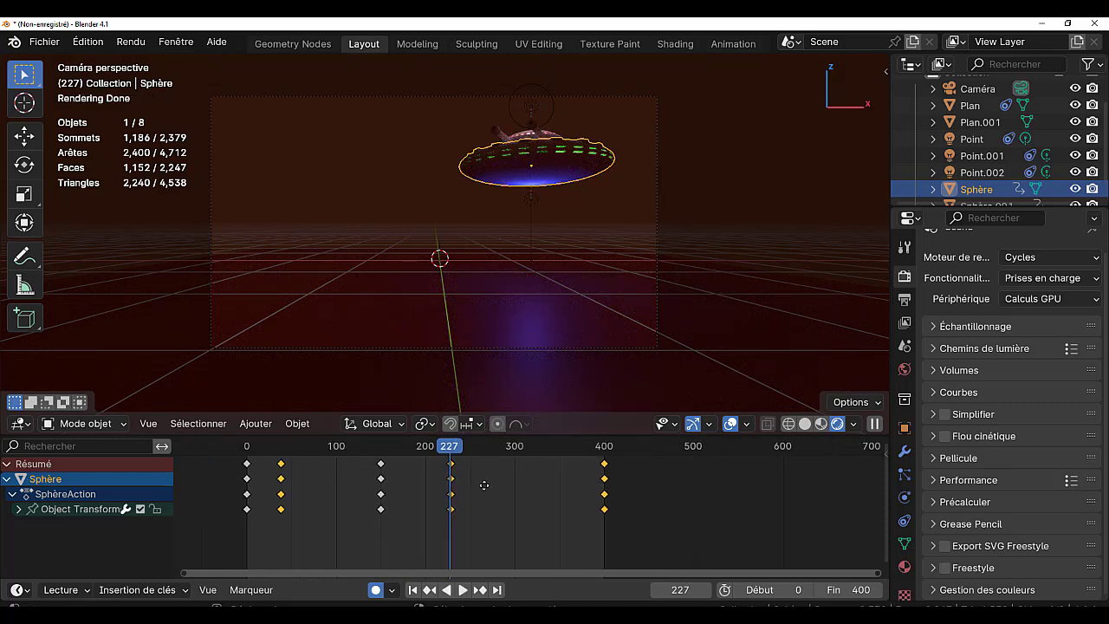
{"action": "scroll", "coordinate": [483, 486], "scroll_direction": "up", "scroll_amount": 2}
{"action": "scroll", "coordinate": [447, 472], "scroll_direction": "up", "scroll_amount": 2}
{"action": "left_click", "coordinate": [398, 446]}
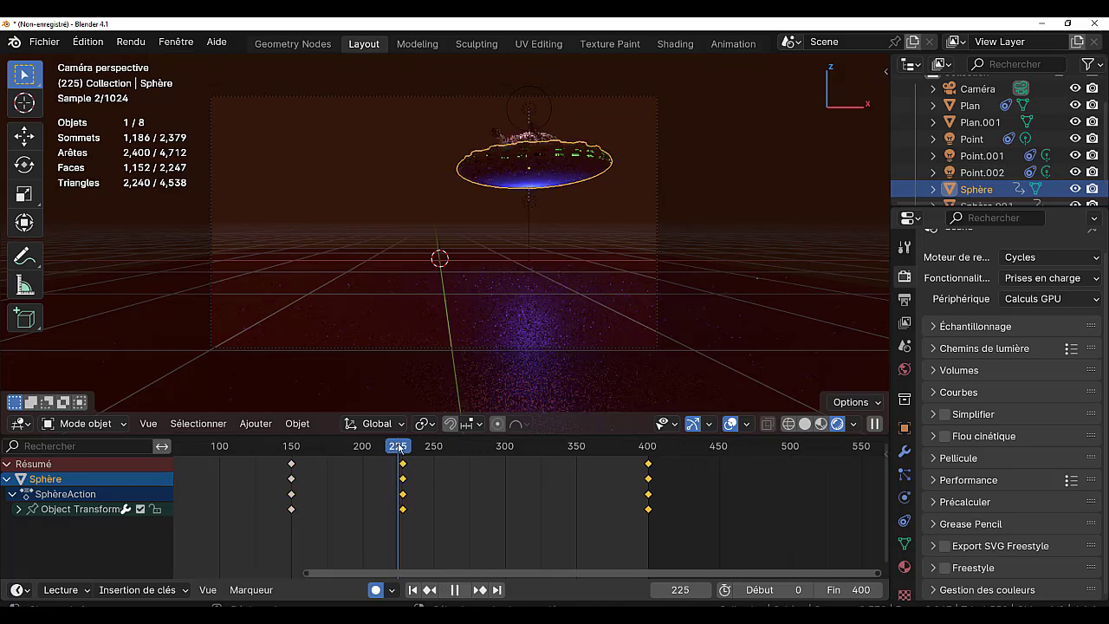
{"action": "left_click", "coordinate": [399, 447]}
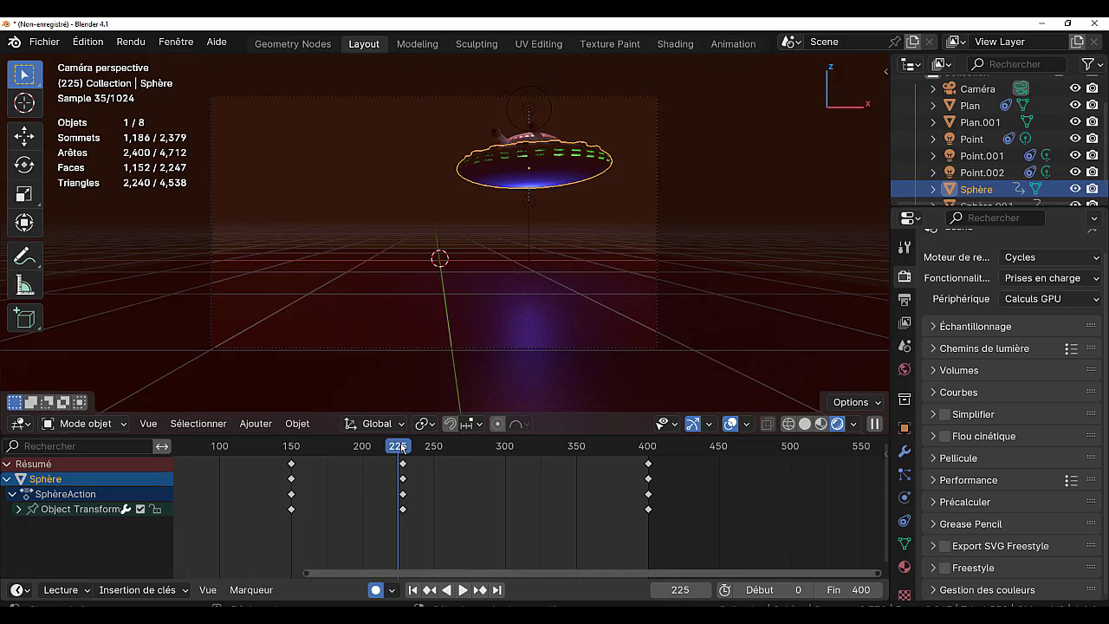
{"action": "key", "text": "space"}
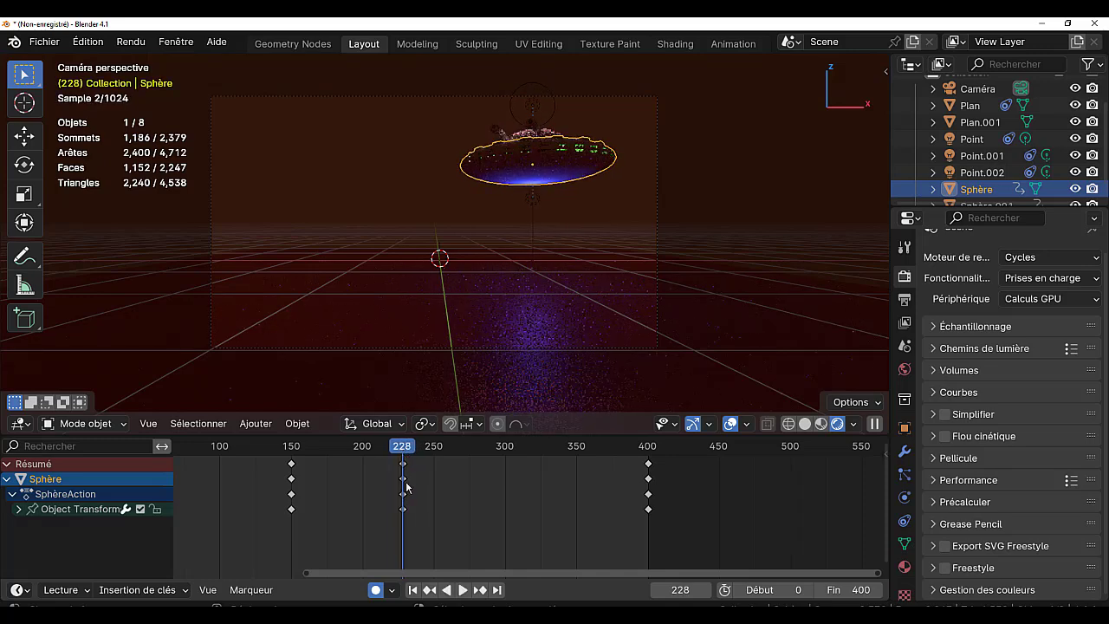
{"action": "scroll", "coordinate": [529, 293], "scroll_direction": "down", "scroll_amount": 2}
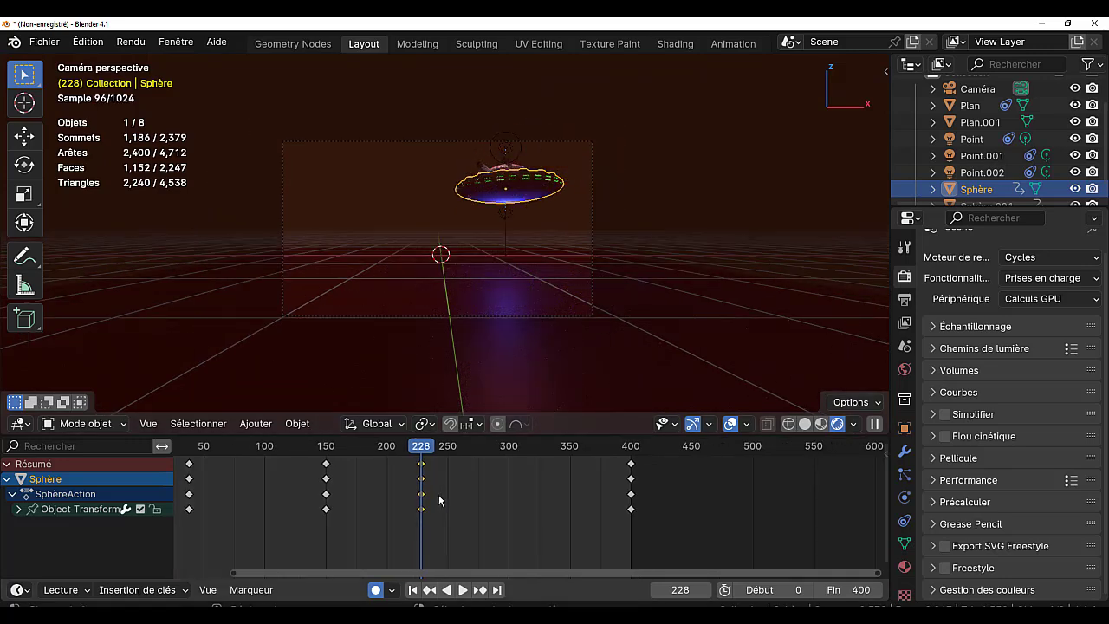
{"action": "key", "text": "Caps_Lock"}
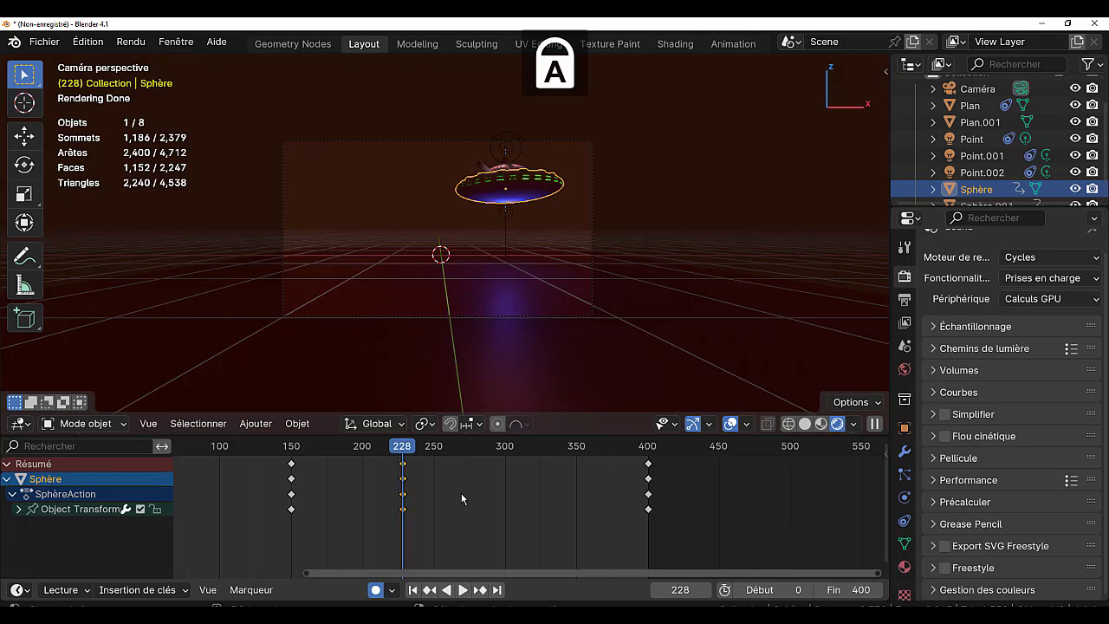
{"action": "key", "text": "Caps_Lock"}
Duplicate the saucer's frame-228 keyframes to frame 273 and preview the hover.
{"action": "key", "text": "shift+d"}
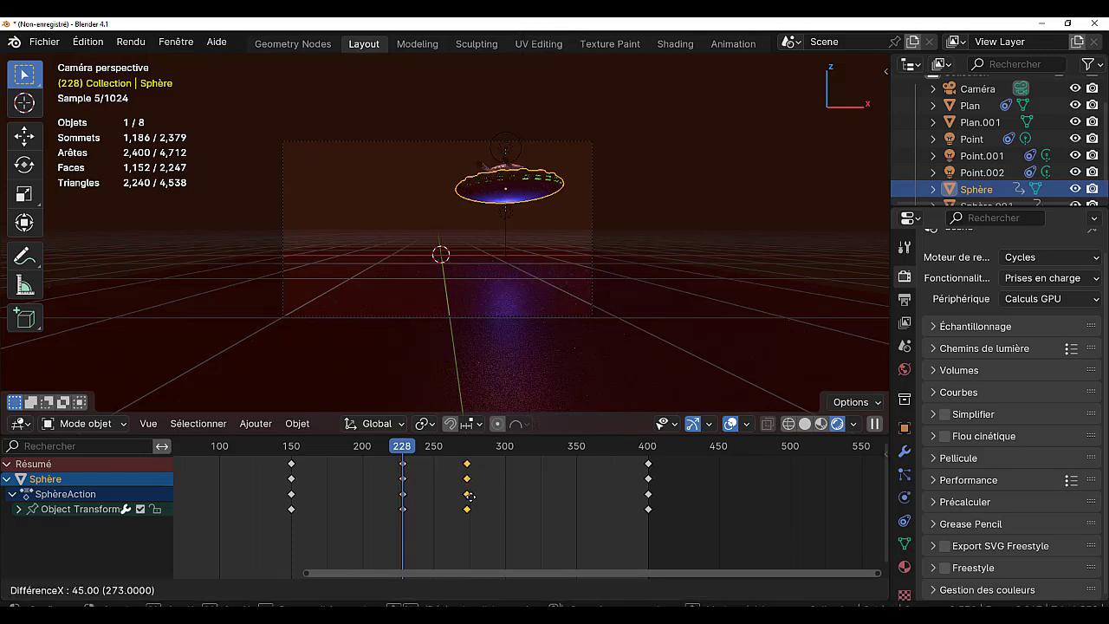
{"action": "left_click", "coordinate": [457, 496]}
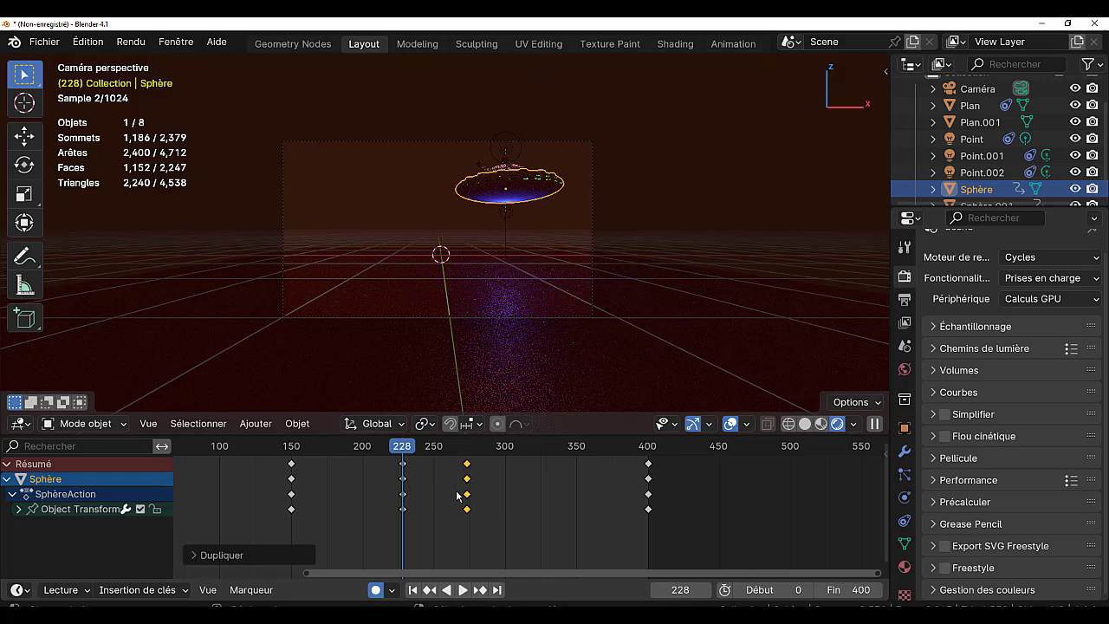
{"action": "left_click", "coordinate": [465, 590]}
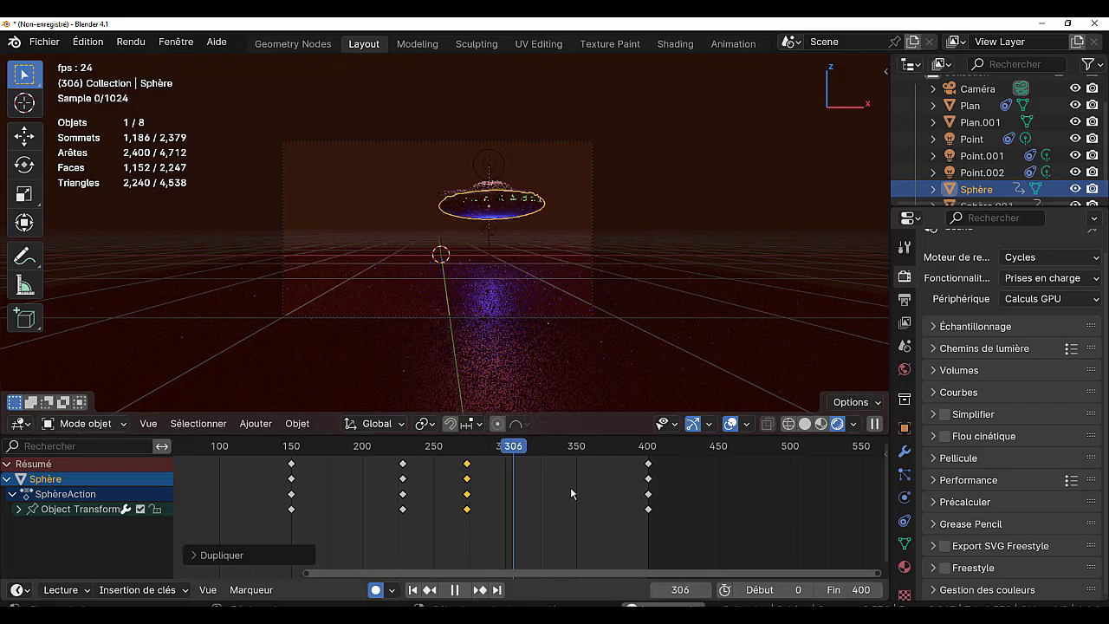
{"action": "left_click", "coordinate": [454, 590]}
Raise the saucer at frame 331 and play back from frame 252.
{"action": "left_click_drag", "start_coordinate": [577, 446], "coordinate": [549, 446]}
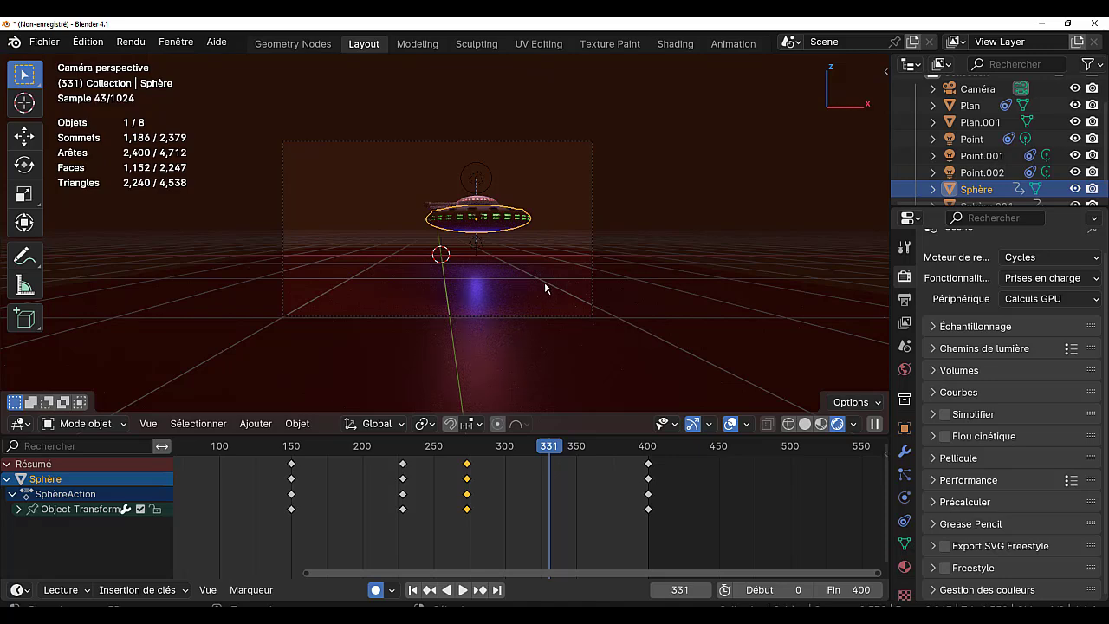
{"action": "key", "text": "g"}
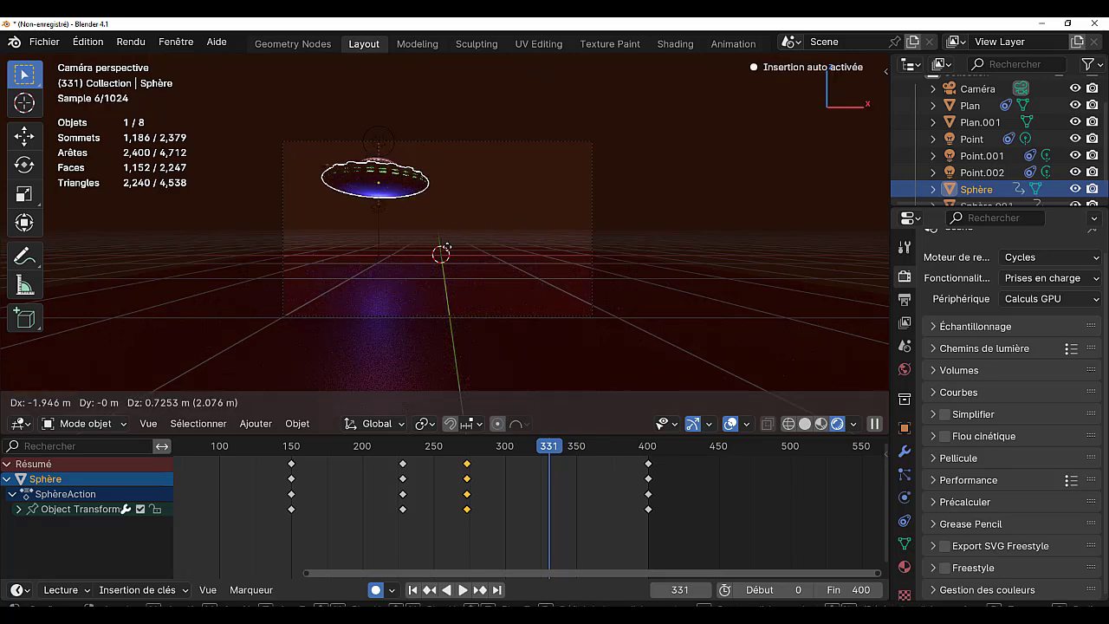
{"action": "left_click", "coordinate": [446, 247]}
{"action": "left_click_drag", "start_coordinate": [554, 452], "coordinate": [436, 446]}
{"action": "left_click", "coordinate": [464, 590]}
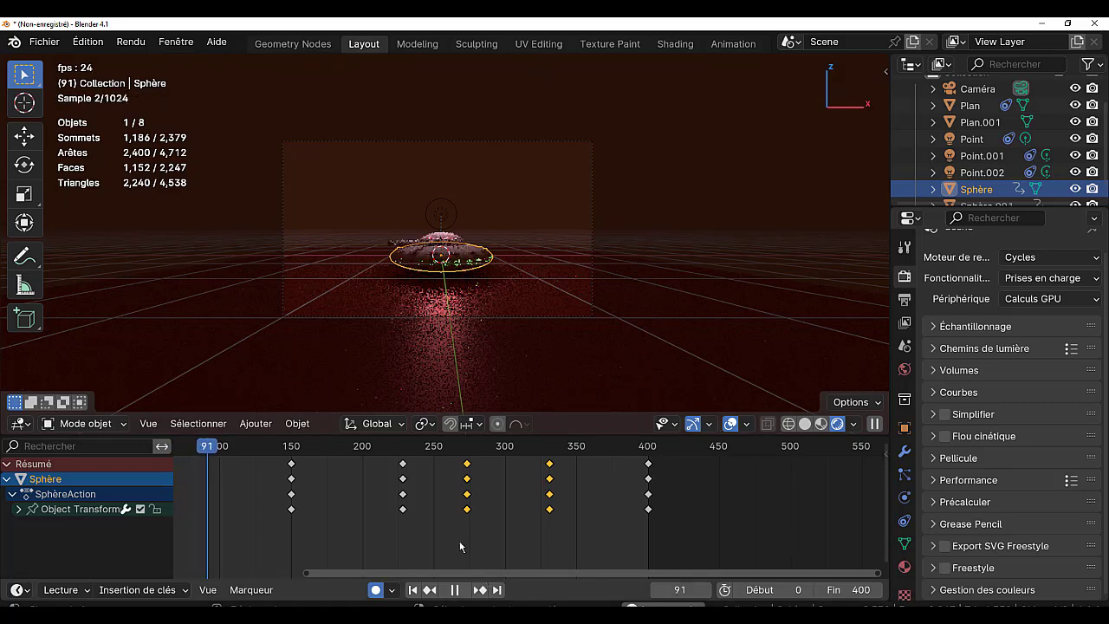
Select the Caméra and stop playback at frame 60.
{"action": "left_click", "coordinate": [678, 302]}
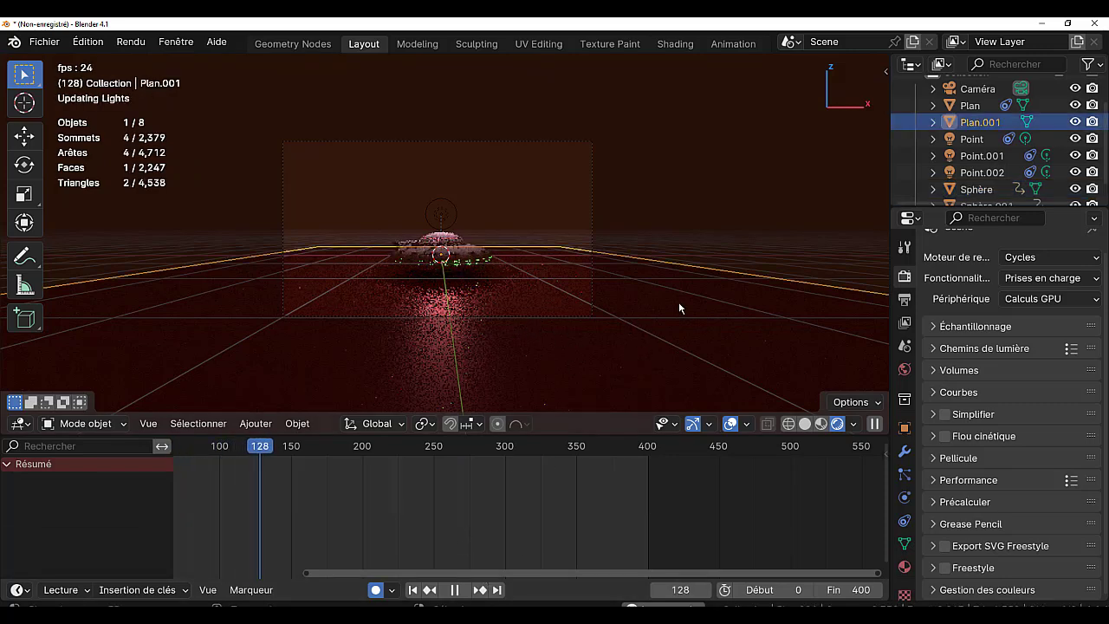
{"action": "left_click", "coordinate": [595, 280]}
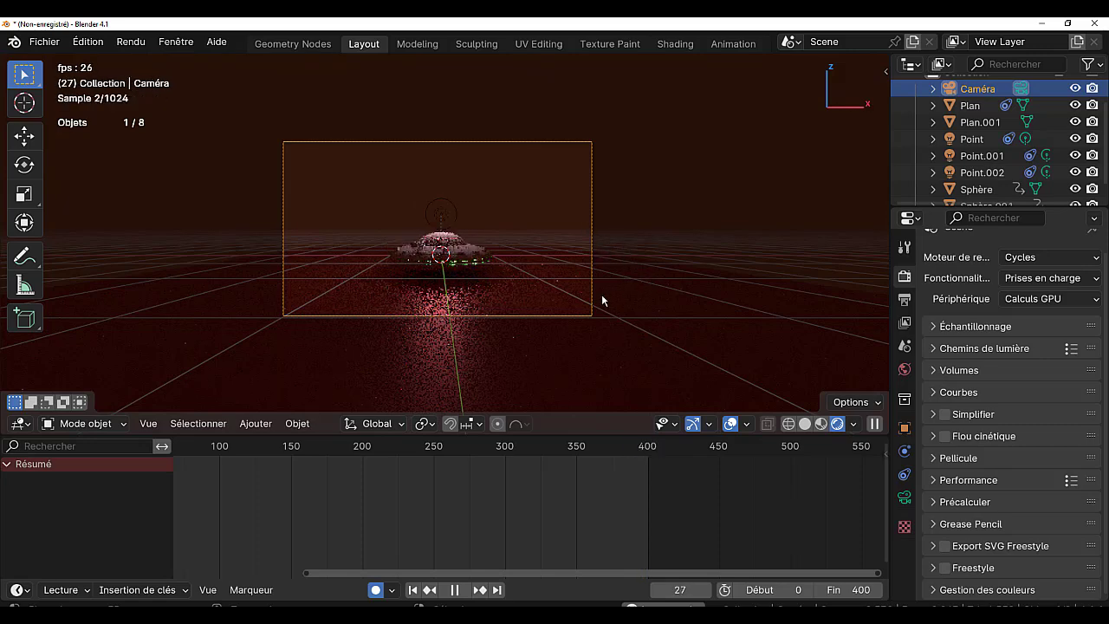
{"action": "left_click", "coordinate": [456, 590]}
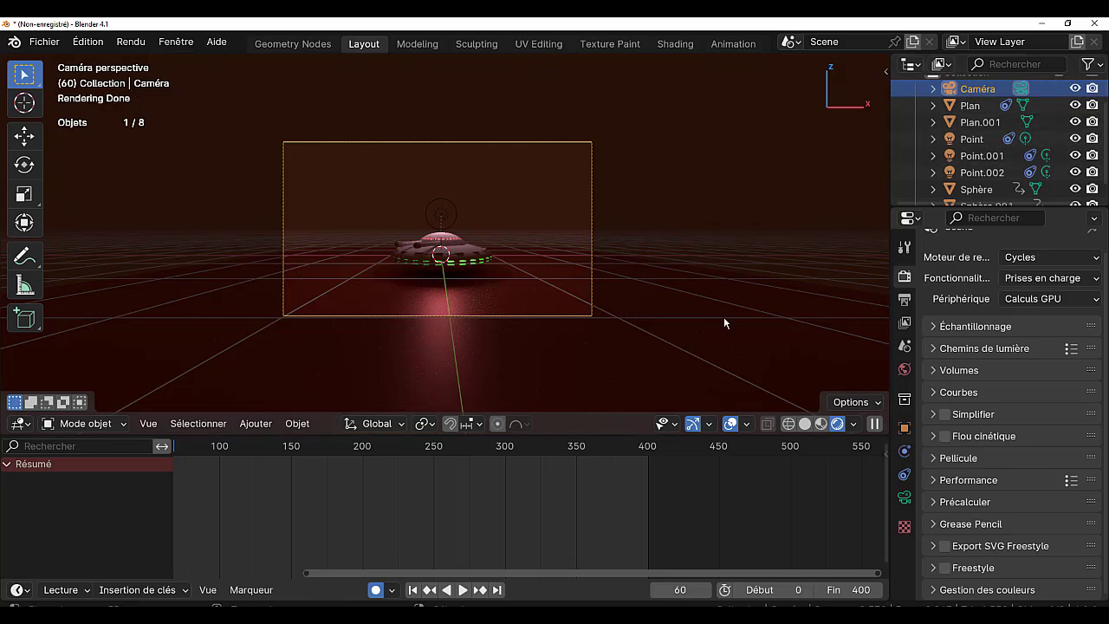
Raise the camera along Z and tilt it downward around X, keying the pose.
{"action": "key", "text": "g"}
{"action": "key", "text": "z"}
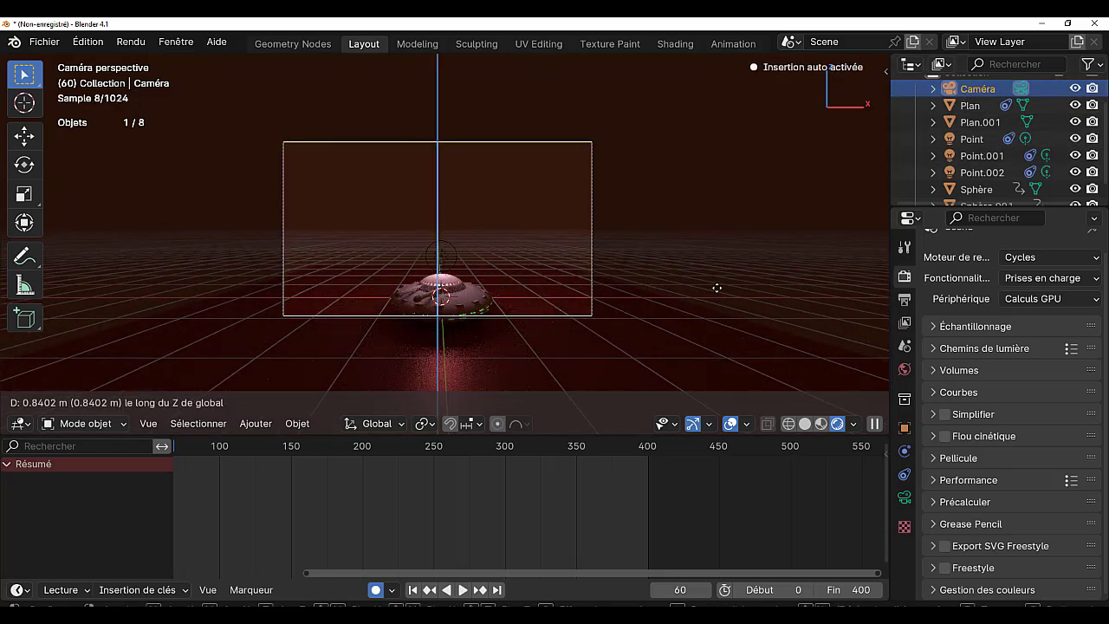
{"action": "left_click", "coordinate": [719, 291]}
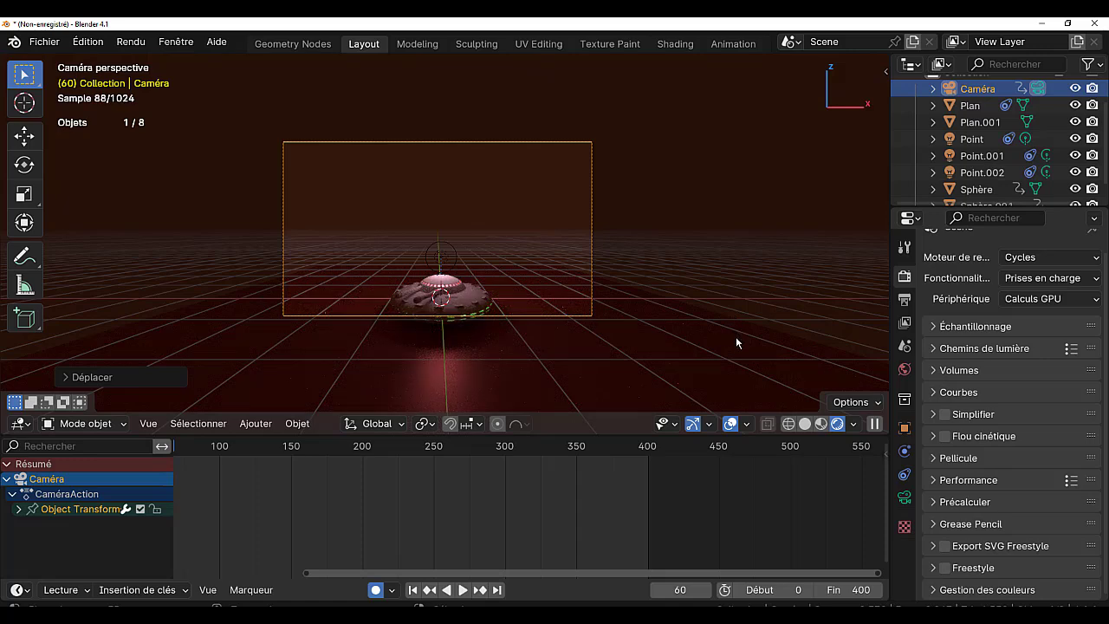
{"action": "key", "text": "r"}
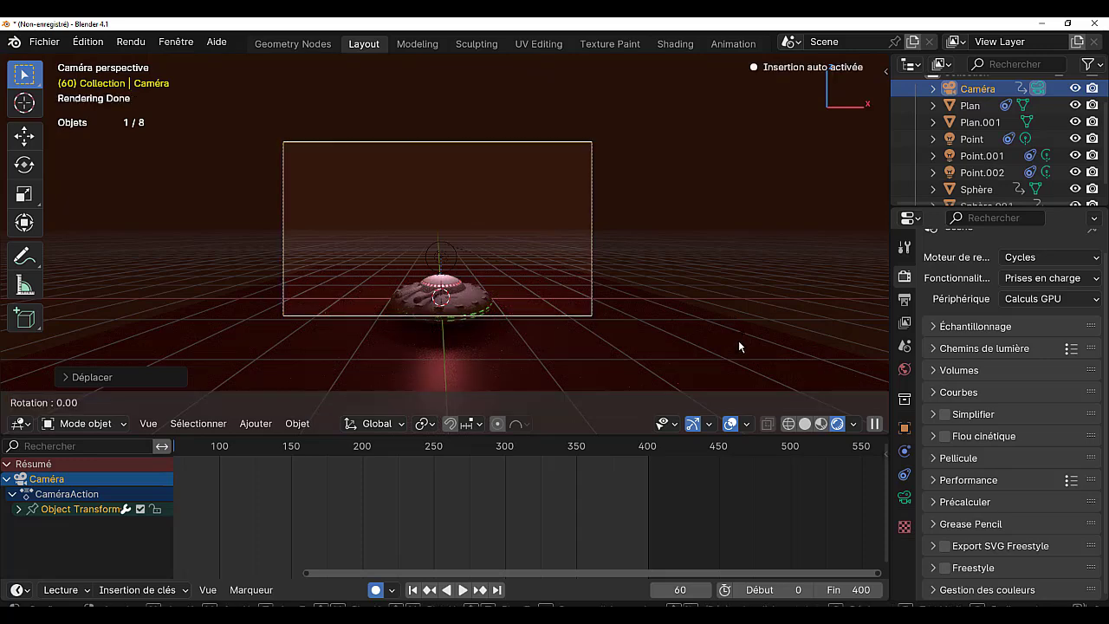
{"action": "key", "text": "x"}
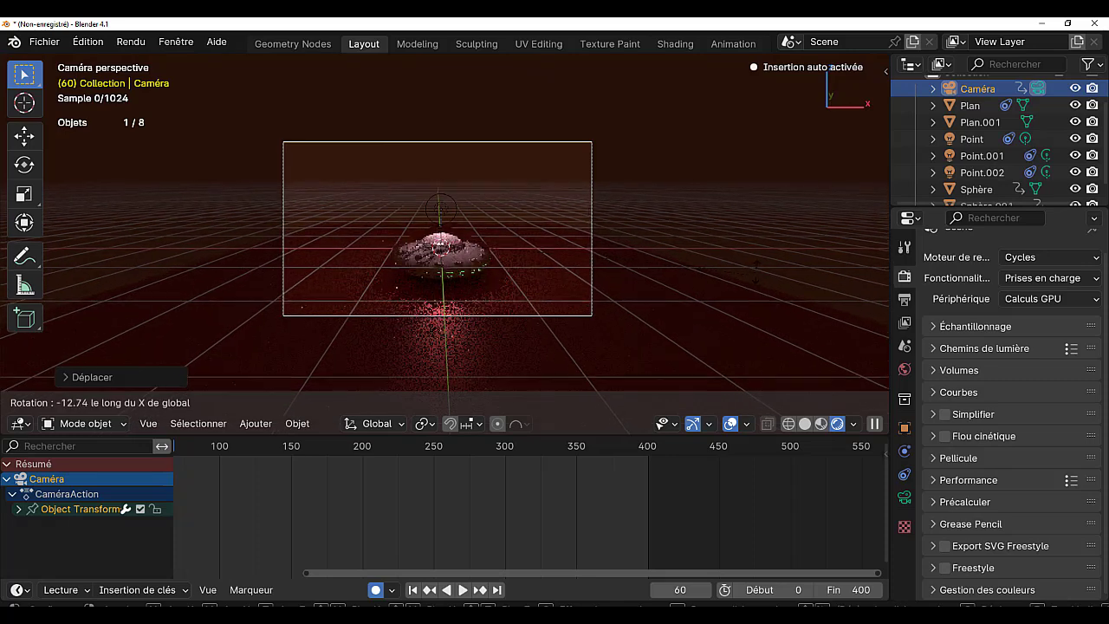
{"action": "left_click", "coordinate": [750, 216]}
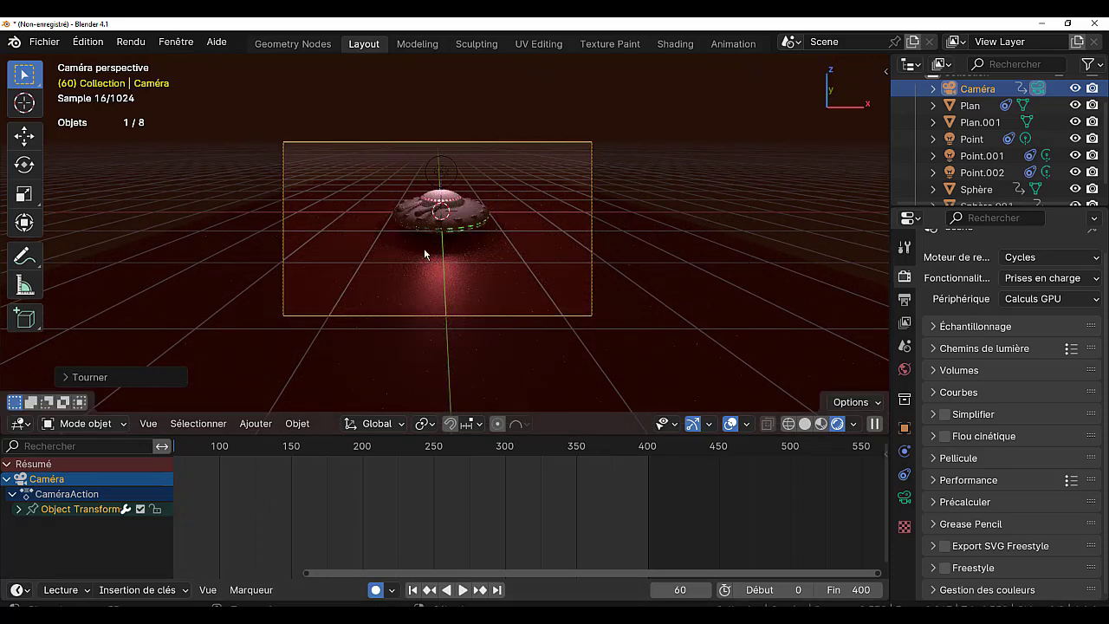
{"action": "left_click", "coordinate": [457, 216]}
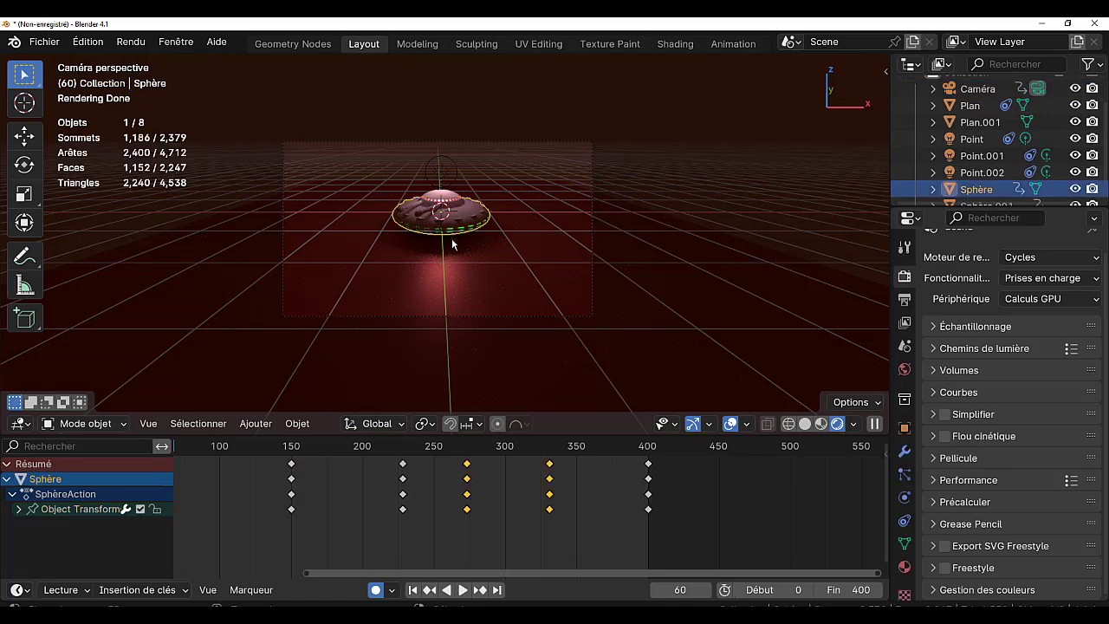
Play the animation from frame 0 and stop at frame 253.
{"action": "left_click", "coordinate": [213, 498]}
{"action": "scroll", "coordinate": [248, 482], "scroll_direction": "down", "scroll_amount": 3}
{"action": "scroll", "coordinate": [280, 475], "scroll_direction": "down", "scroll_amount": 2}
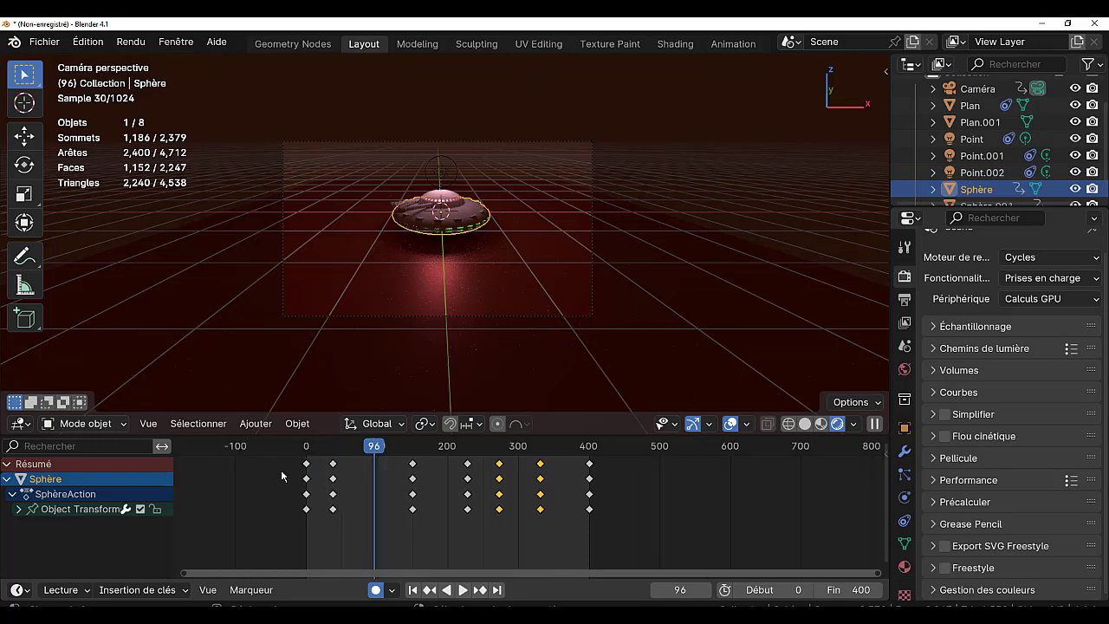
{"action": "left_click_drag", "start_coordinate": [373, 449], "coordinate": [285, 449]}
{"action": "key", "text": "space"}
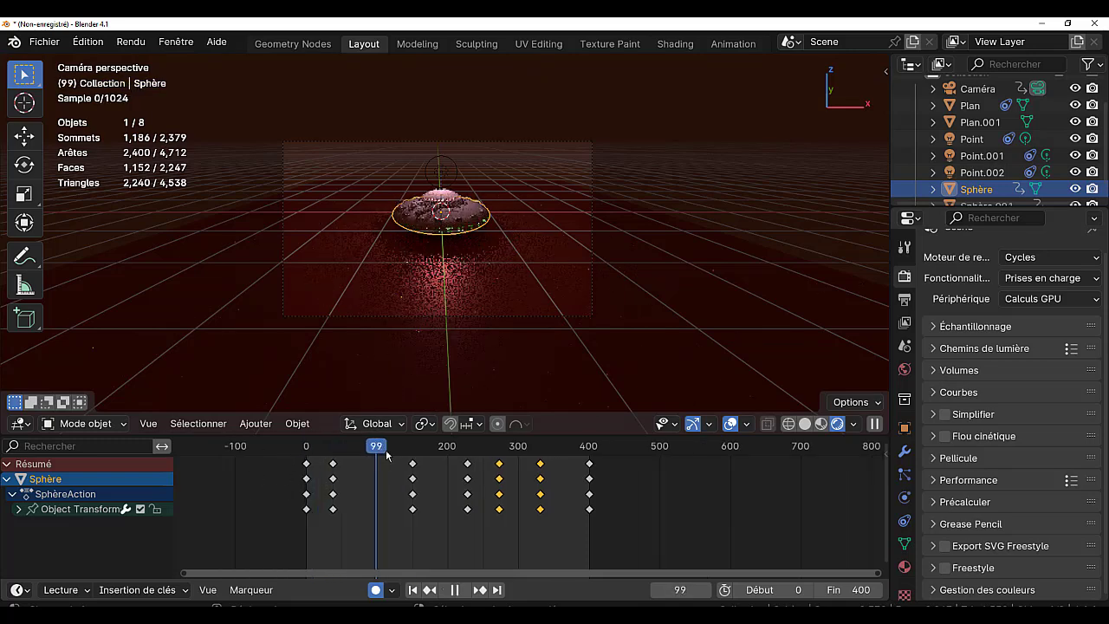
{"action": "left_click_drag", "start_coordinate": [447, 453], "coordinate": [486, 468]}
{"action": "key", "text": "space"}
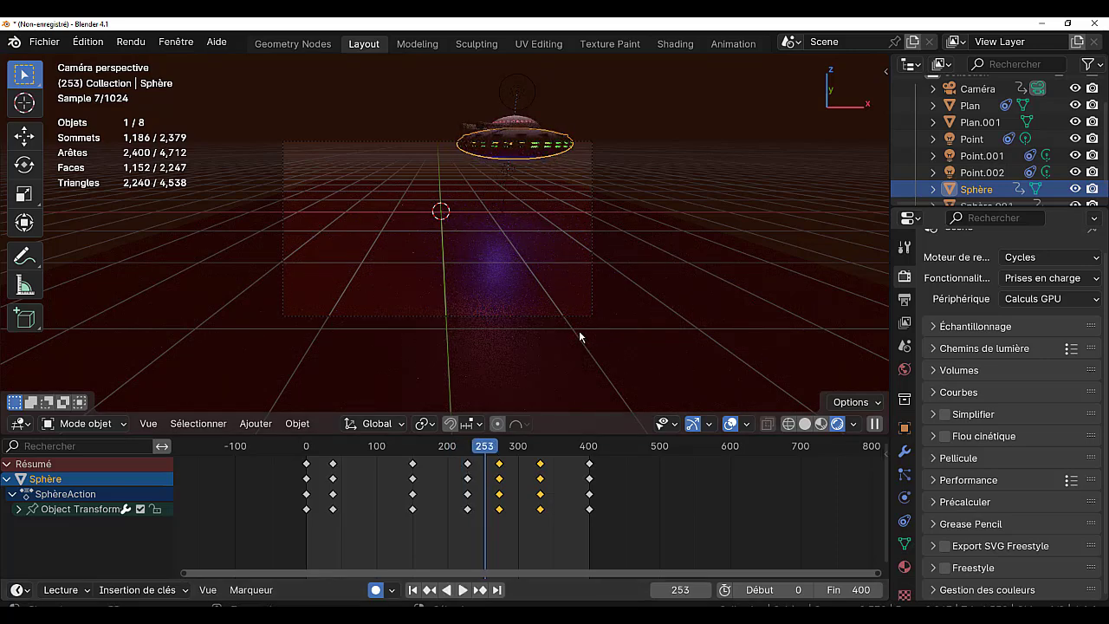
Select the camera and move it vertically along Z at frame 253.
{"action": "left_click", "coordinate": [579, 317]}
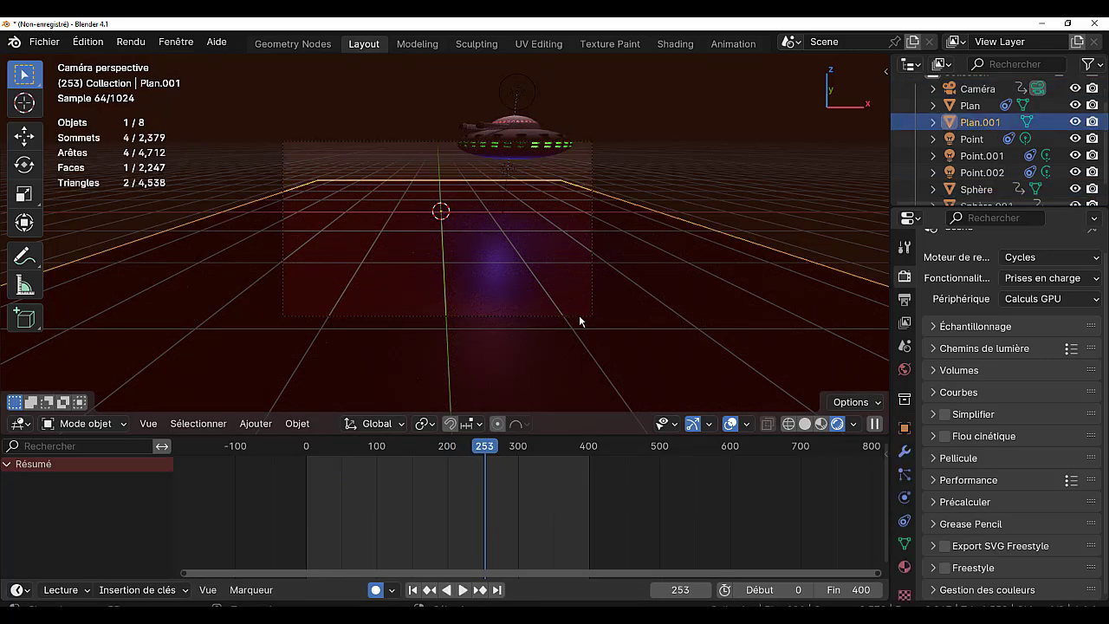
{"action": "left_click", "coordinate": [580, 317]}
{"action": "key", "text": "g"}
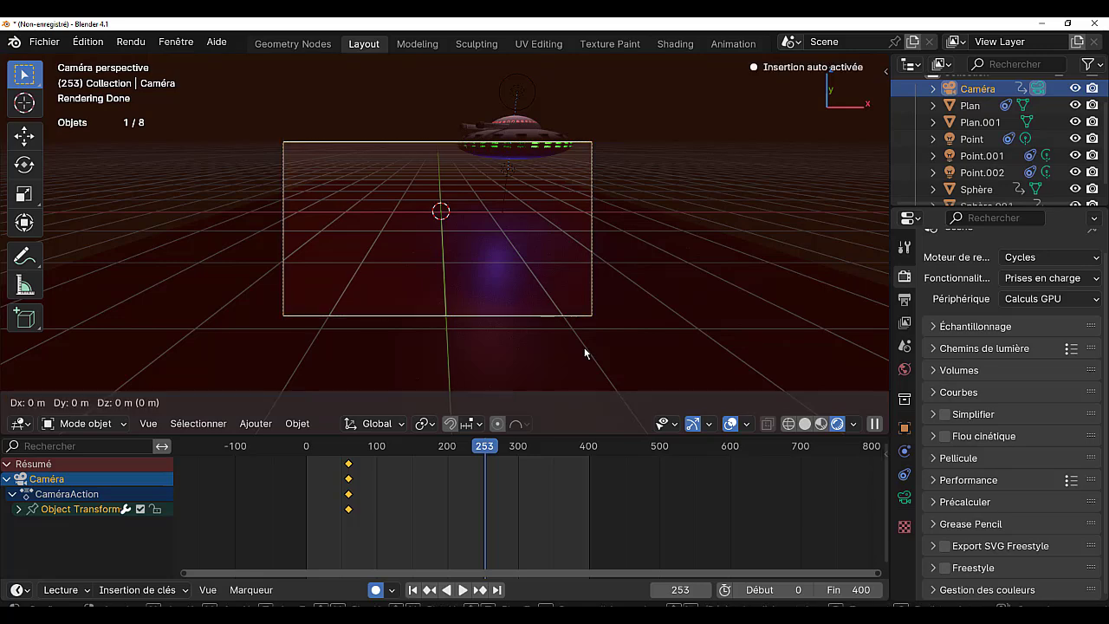
{"action": "key", "text": "z"}
{"action": "left_click", "coordinate": [590, 320]}
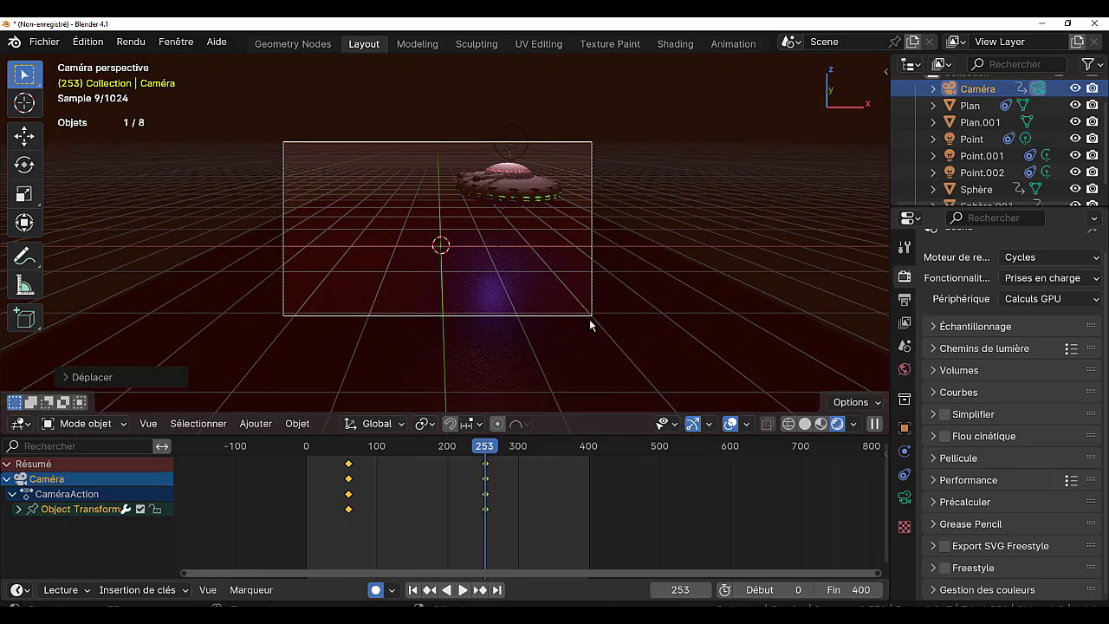
Play the camera move from the loop's start through to its end.
{"action": "left_click_drag", "start_coordinate": [486, 451], "coordinate": [281, 447]}
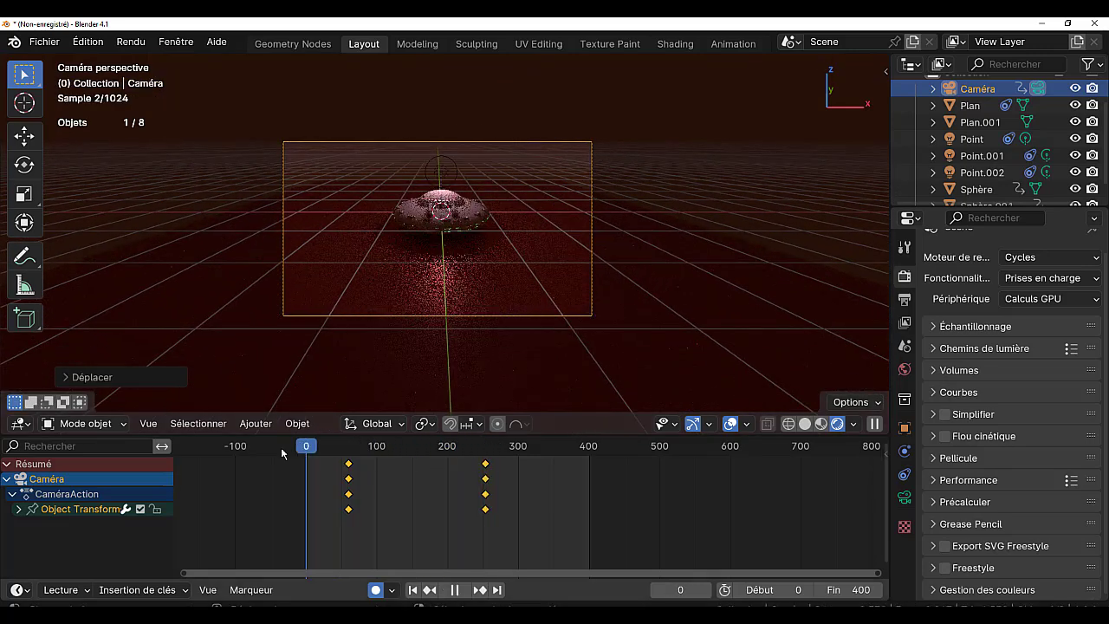
{"action": "key", "text": "space"}
{"action": "left_click_drag", "start_coordinate": [361, 449], "coordinate": [585, 463]}
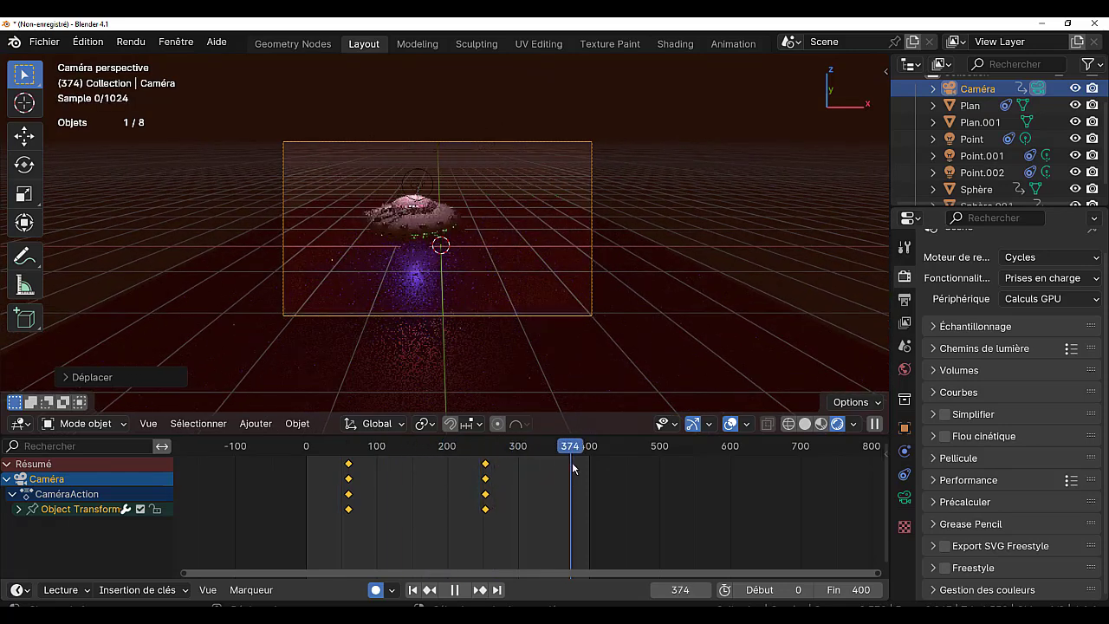
{"action": "left_click_drag", "start_coordinate": [586, 468], "coordinate": [597, 466]}
{"action": "key", "text": "space"}
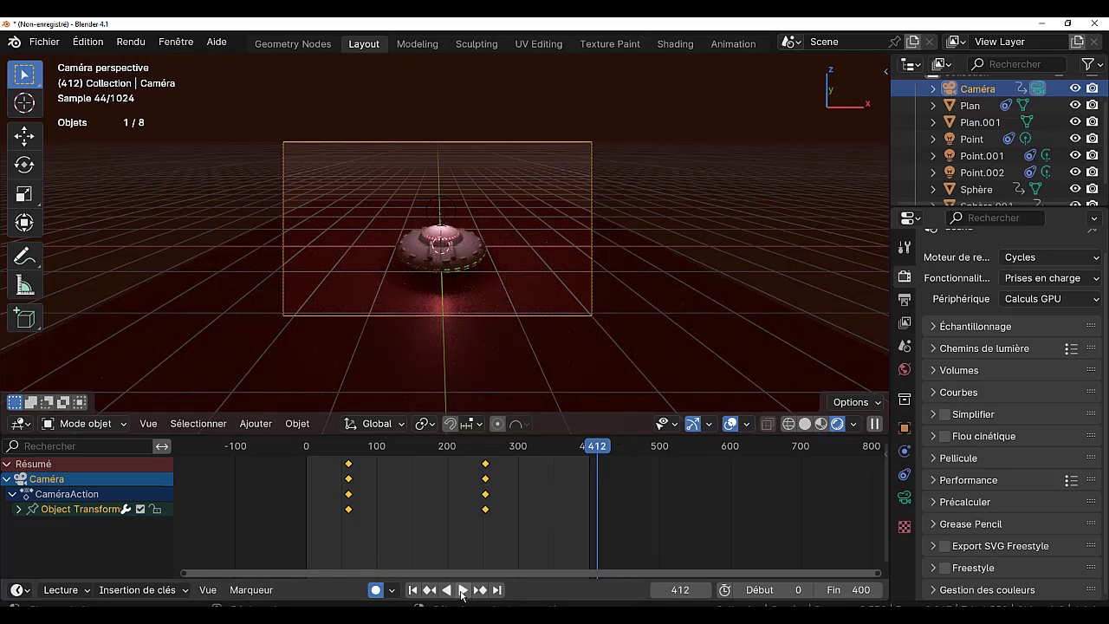
Preview in Material Preview with the scene's lights and world enabled, and play the loop.
{"action": "left_click", "coordinate": [821, 424]}
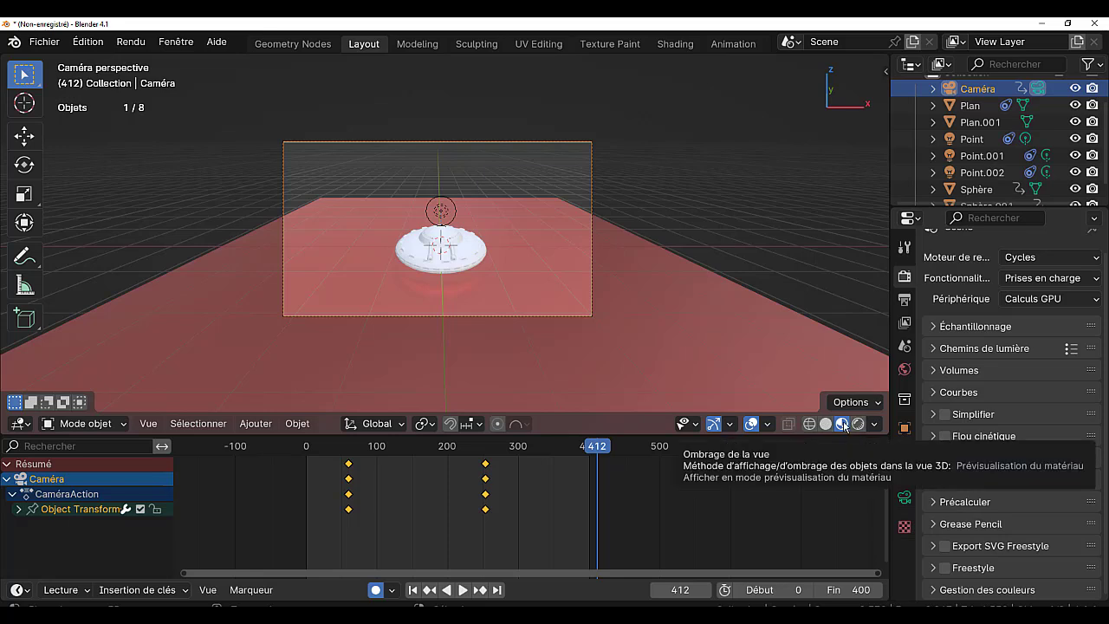
{"action": "left_click", "coordinate": [875, 425]}
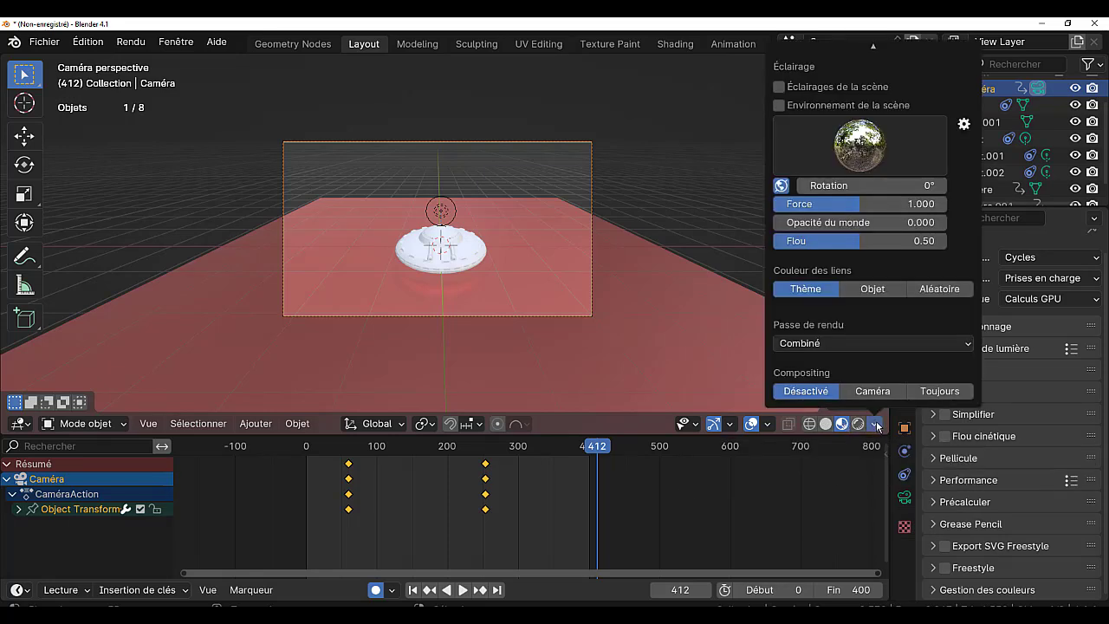
{"action": "left_click", "coordinate": [778, 86]}
{"action": "left_click", "coordinate": [779, 105]}
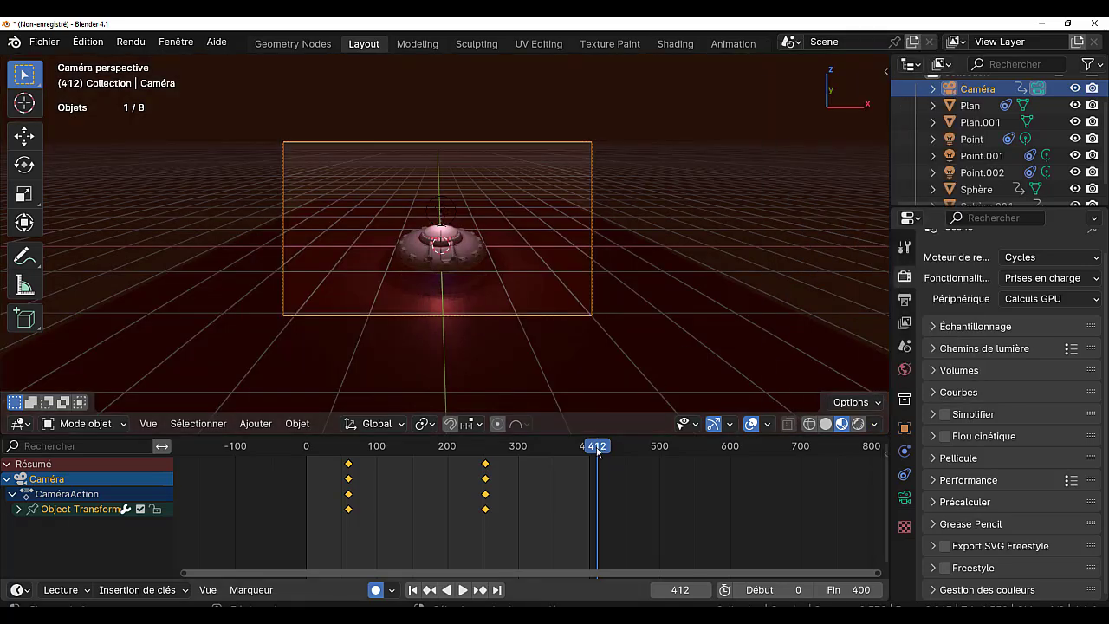
{"action": "left_click", "coordinate": [463, 590]}
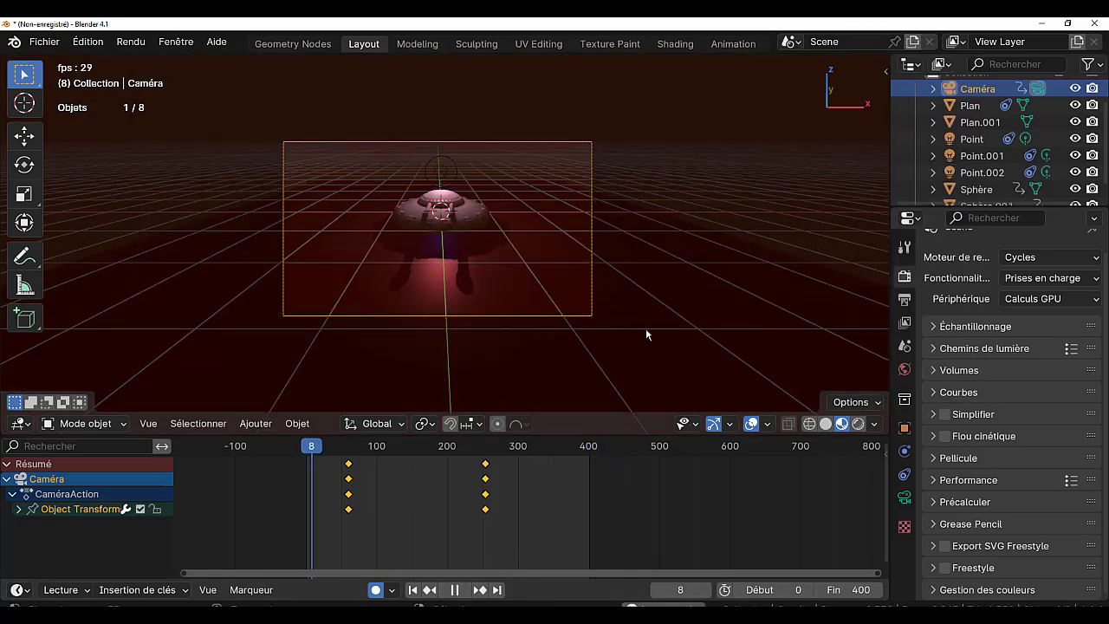
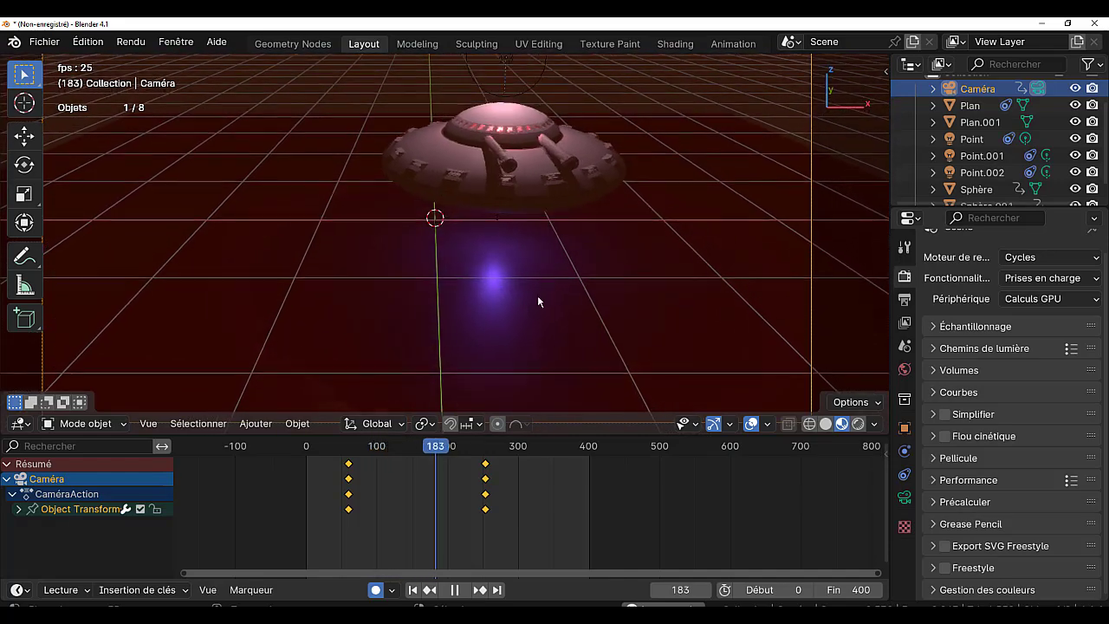
Switch the viewport to Rendered shading and view the scene through the camera.
{"action": "left_click", "coordinate": [858, 424]}
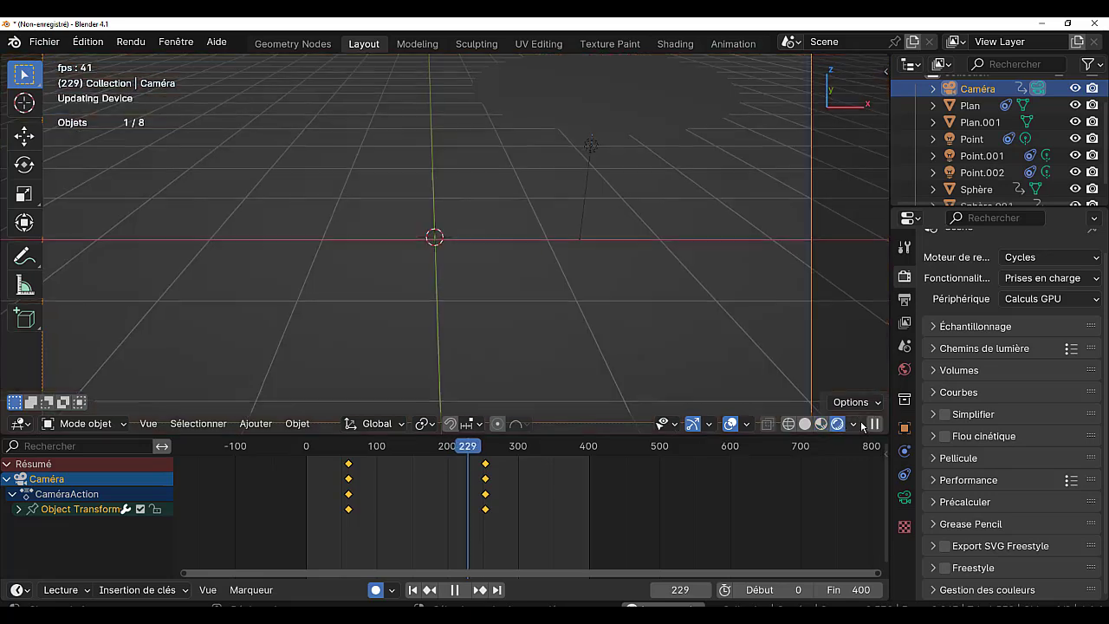
{"action": "left_click", "coordinate": [861, 424]}
{"action": "key", "text": "KP_0"}
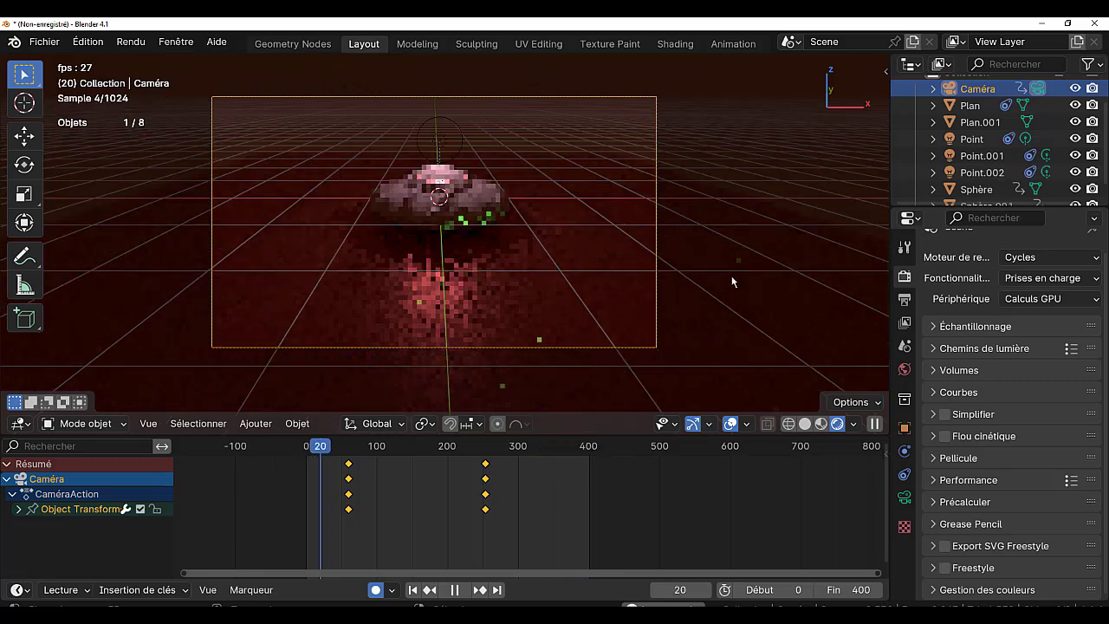
Turn off Auto Keying and stop playback at frame 106.
{"action": "left_click", "coordinate": [376, 589]}
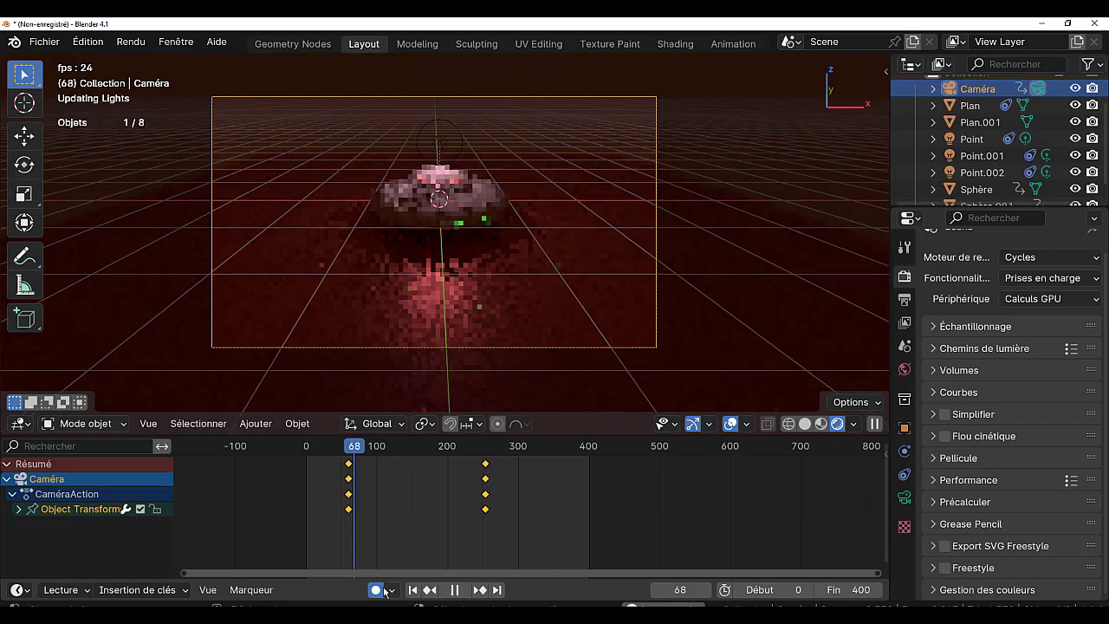
{"action": "left_click", "coordinate": [457, 590]}
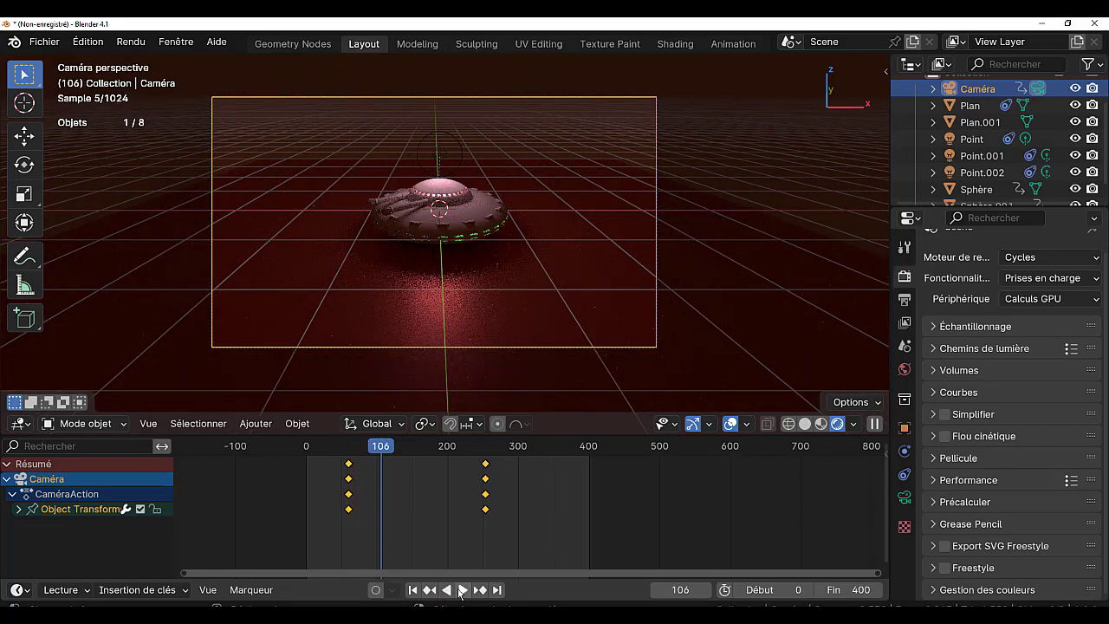
{"action": "scroll", "coordinate": [521, 279], "scroll_direction": "up", "scroll_amount": 2}
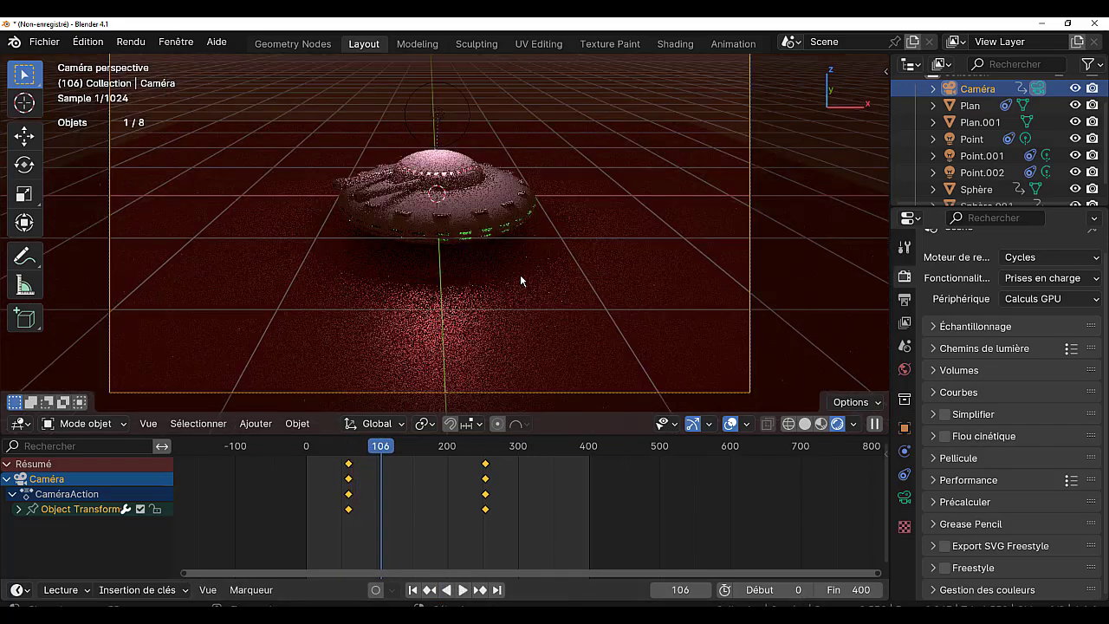
{"action": "scroll", "coordinate": [520, 280], "scroll_direction": "up", "scroll_amount": 1}
{"action": "scroll", "coordinate": [520, 280], "scroll_direction": "up", "scroll_amount": 1}
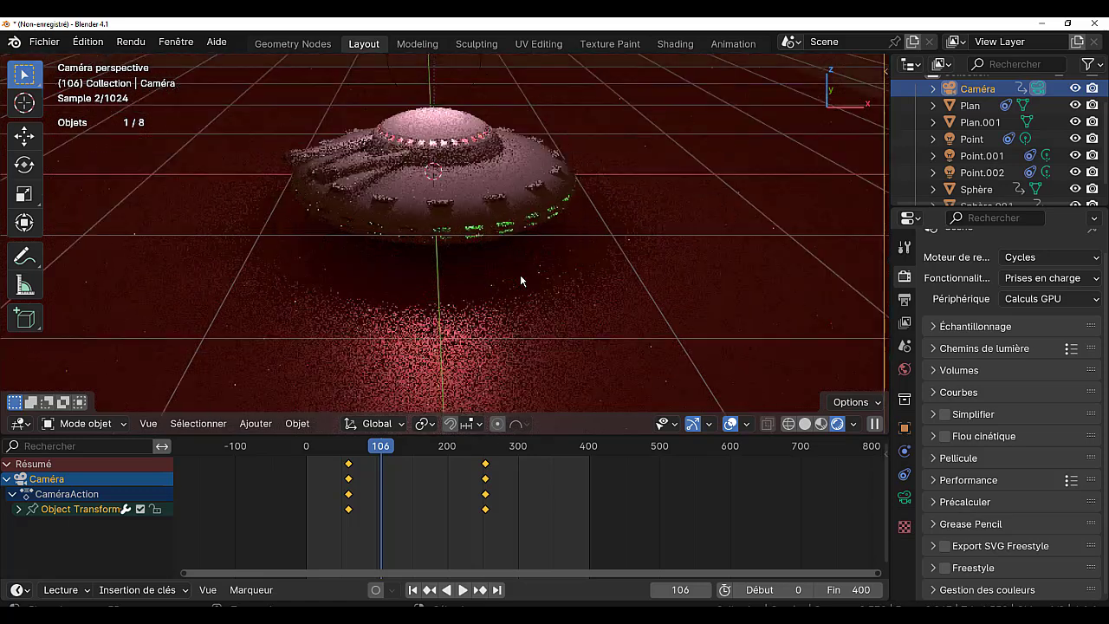
{"action": "scroll", "coordinate": [521, 279], "scroll_direction": "down", "scroll_amount": 1}
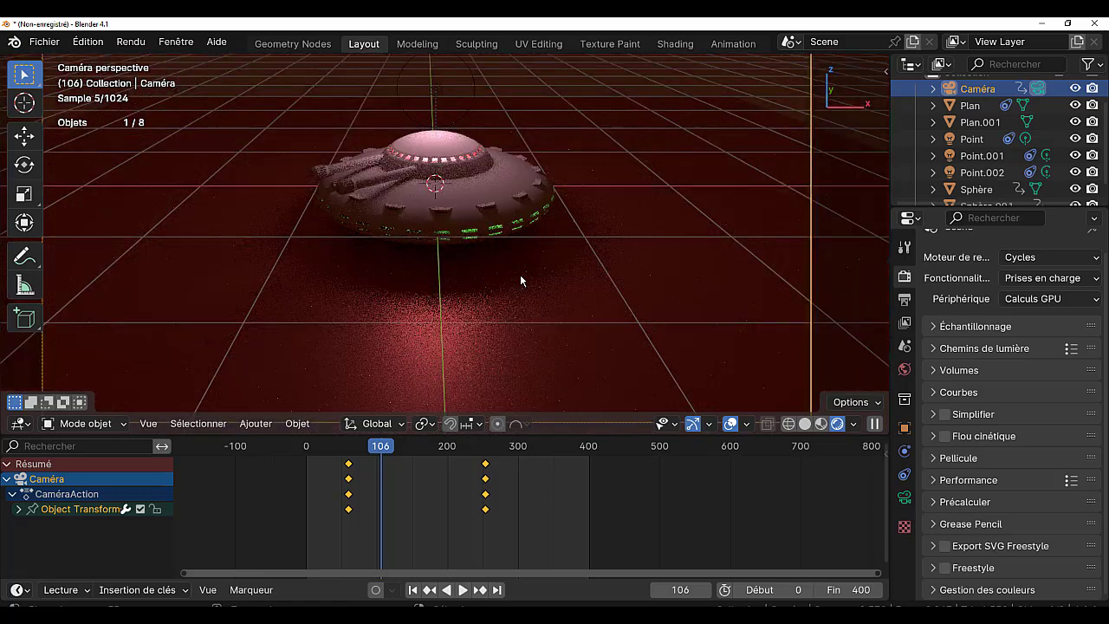
{"action": "scroll", "coordinate": [521, 280], "scroll_direction": "down", "scroll_amount": 1}
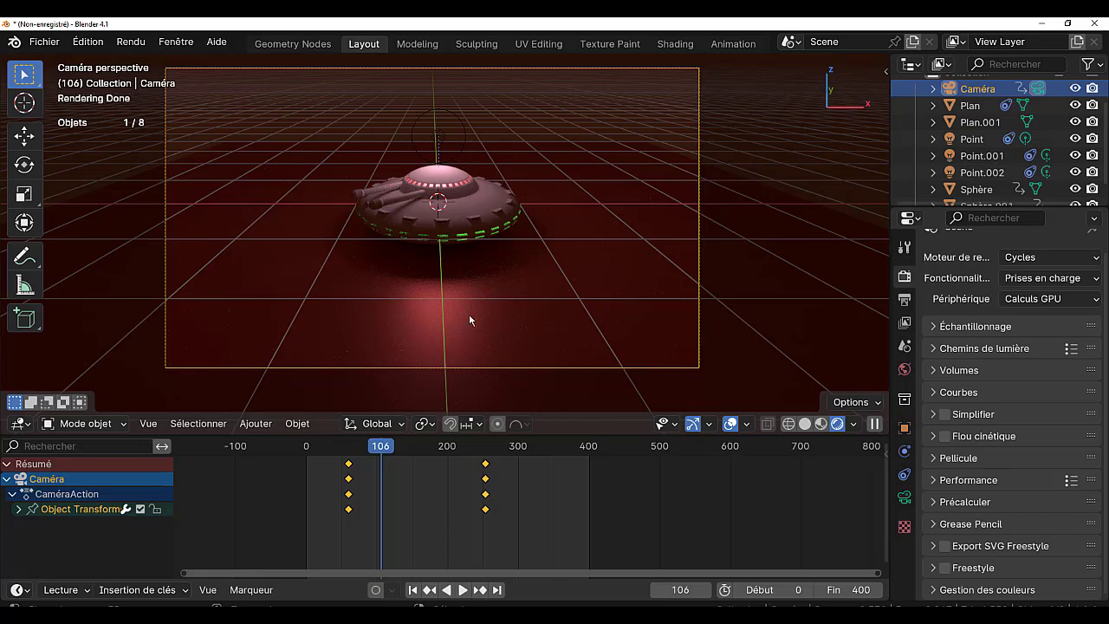
Orbit to a low view, select the Sphère saucer body, and enter Edit Mode.
{"action": "middle_click_drag", "start_coordinate": [425, 260], "coordinate": [450, 234]}
{"action": "scroll", "coordinate": [473, 210], "scroll_direction": "up", "scroll_amount": 3}
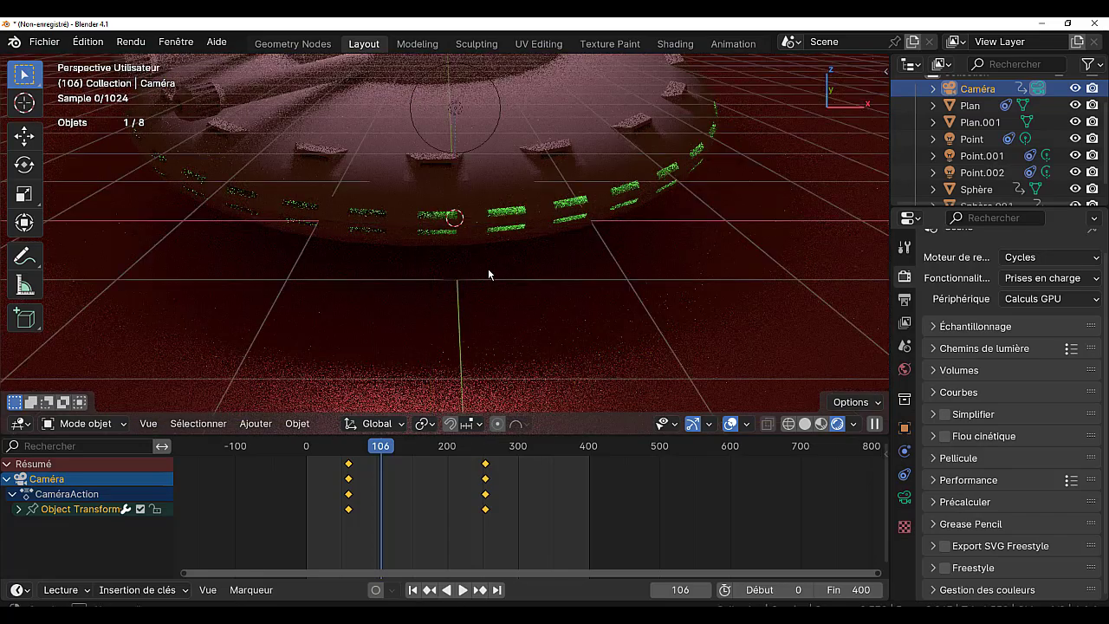
{"action": "scroll", "coordinate": [488, 274], "scroll_direction": "down", "scroll_amount": 5}
{"action": "middle_click_drag", "start_coordinate": [488, 273], "coordinate": [489, 240]}
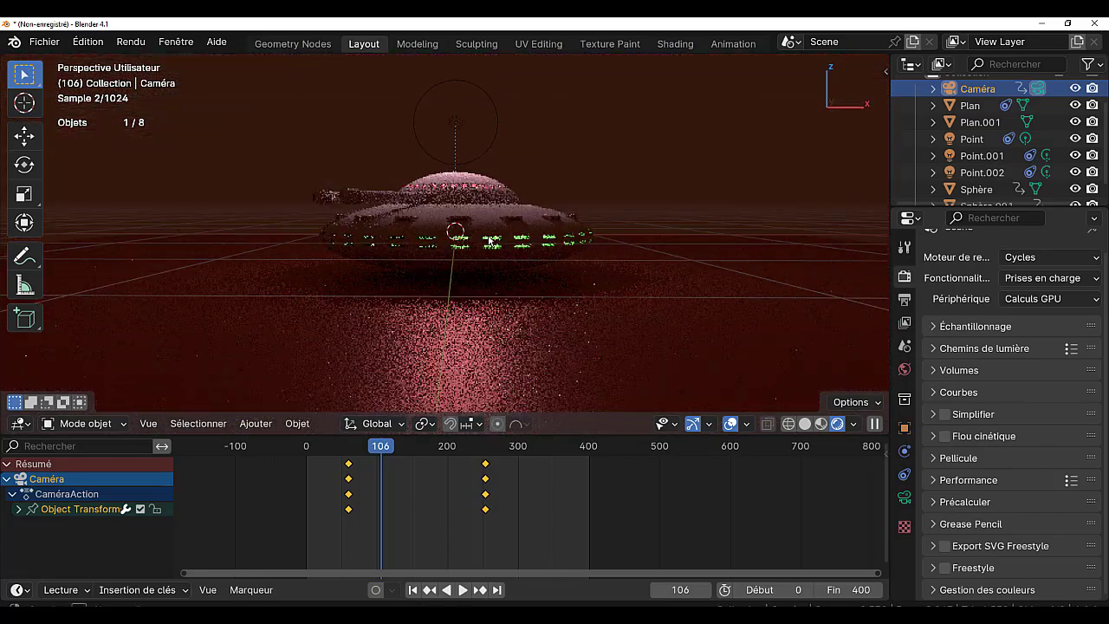
{"action": "scroll", "coordinate": [490, 240], "scroll_direction": "up", "scroll_amount": 2}
{"action": "scroll", "coordinate": [490, 216], "scroll_direction": "up", "scroll_amount": 2}
{"action": "left_click", "coordinate": [490, 200]}
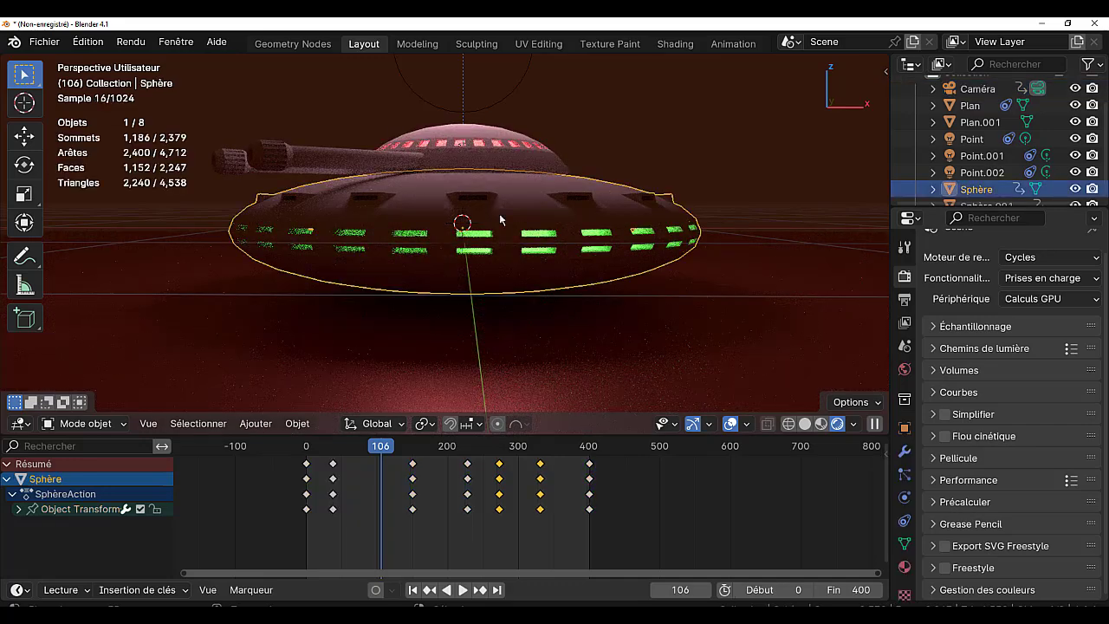
{"action": "key", "text": "Tab"}
Select one of the saucer's window faces and briefly open the Ajouter menu.
{"action": "scroll", "coordinate": [498, 191], "scroll_direction": "up", "scroll_amount": 3}
{"action": "scroll", "coordinate": [497, 169], "scroll_direction": "down", "scroll_amount": 1}
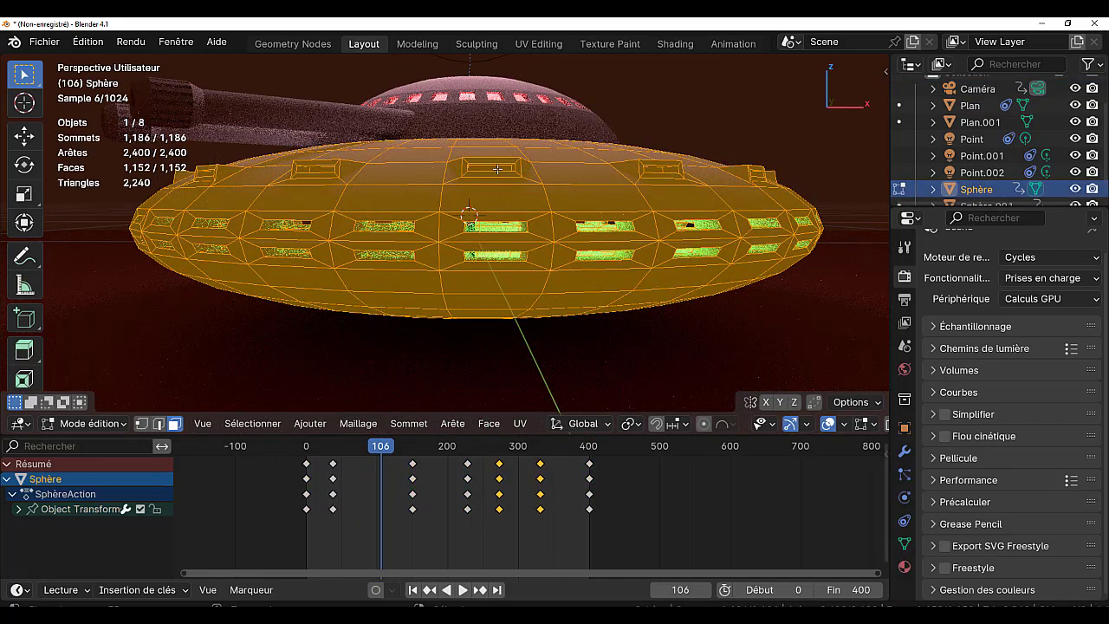
{"action": "left_click", "coordinate": [497, 168]}
{"action": "scroll", "coordinate": [494, 173], "scroll_direction": "up", "scroll_amount": 2}
{"action": "left_click", "coordinate": [476, 227]}
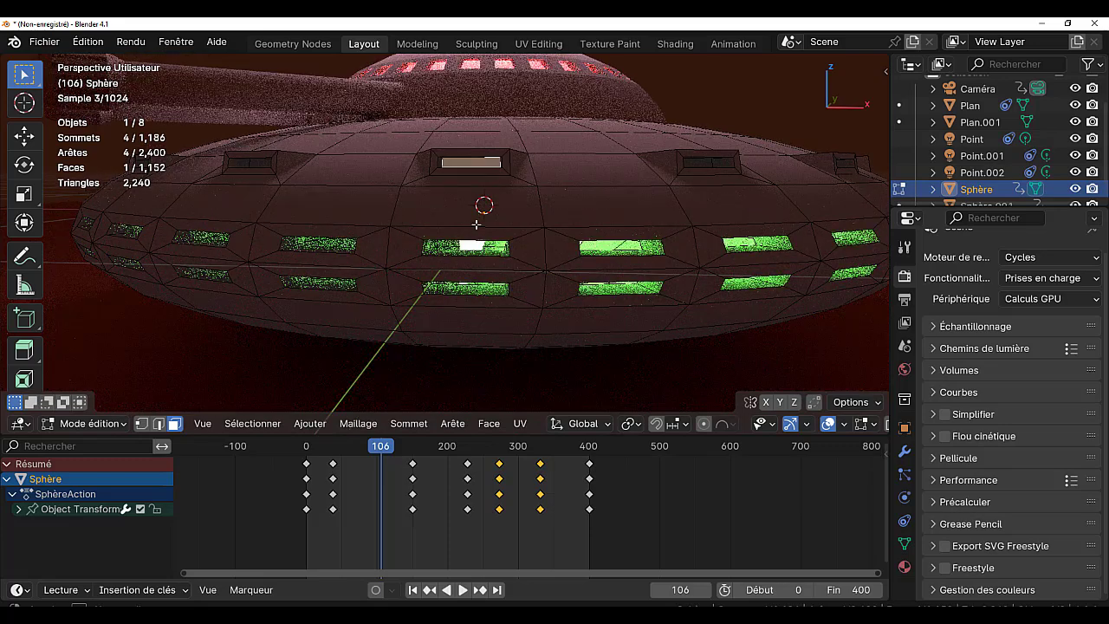
{"action": "middle_click_drag", "start_coordinate": [476, 225], "coordinate": [491, 228]}
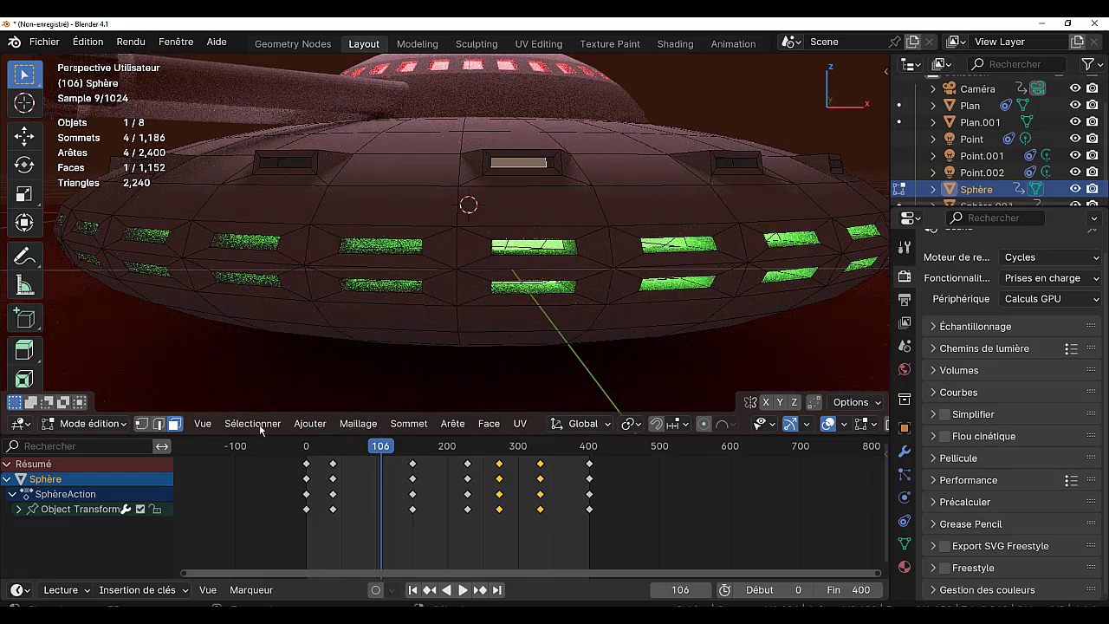
{"action": "left_click", "coordinate": [309, 423]}
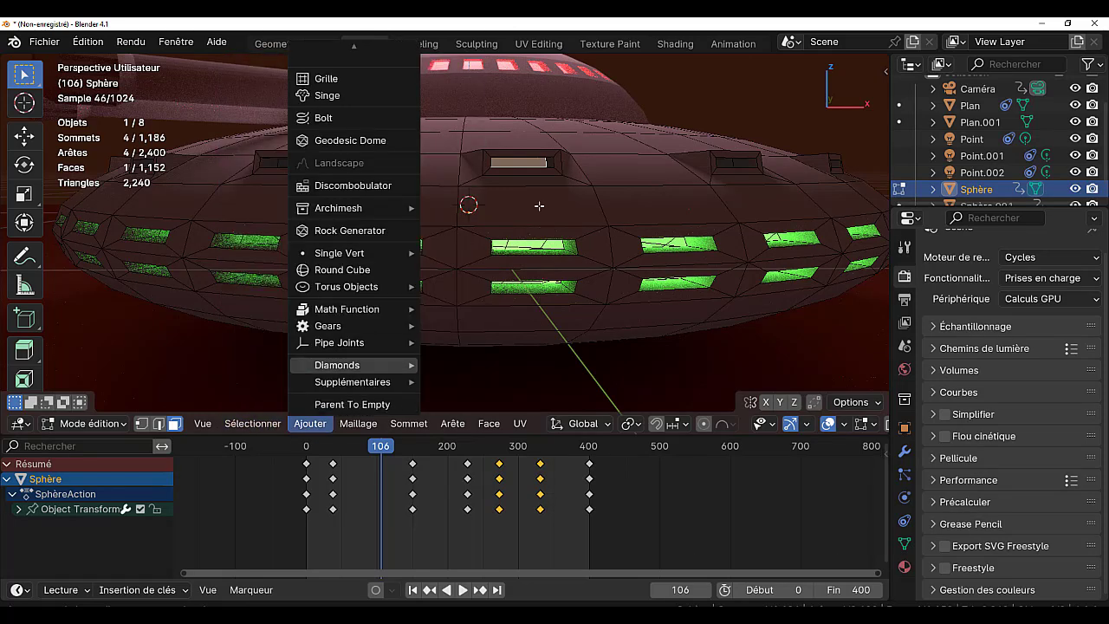
{"action": "left_click", "coordinate": [313, 430]}
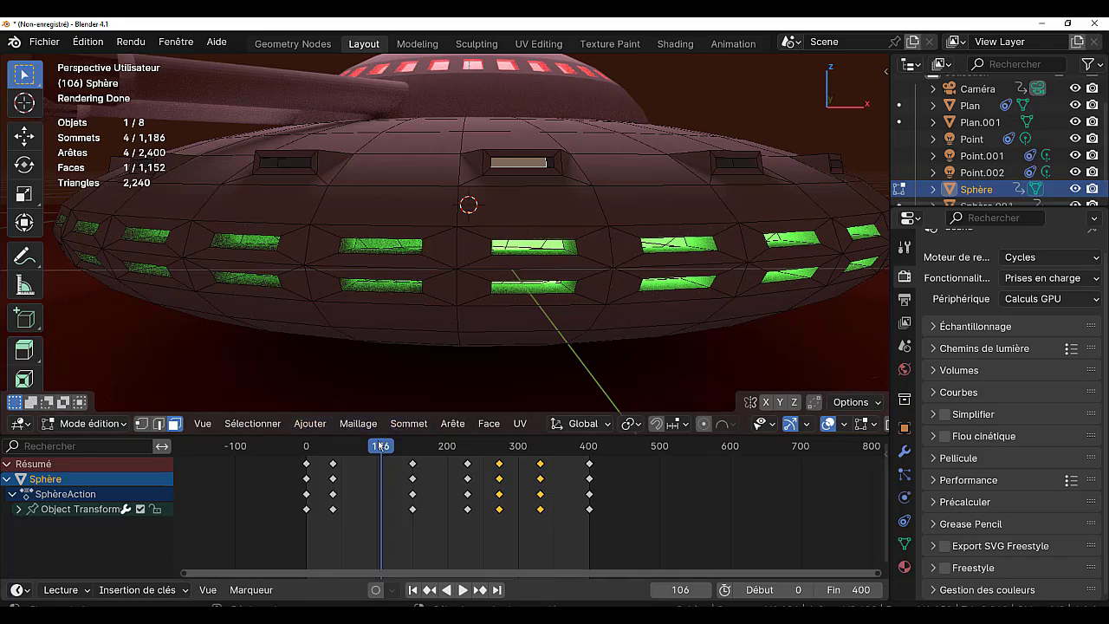
Enlarge the viewport and select all 16 rim vent faces with Select Similar > Périmètre.
{"action": "left_click_drag", "start_coordinate": [383, 437], "coordinate": [383, 538]}
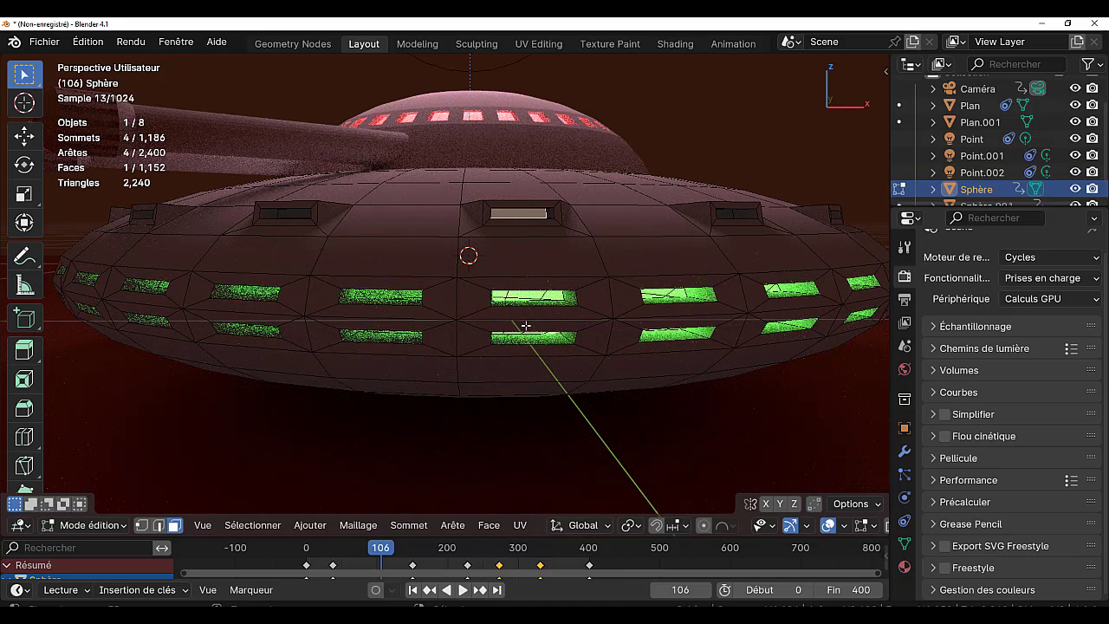
{"action": "mouse_move", "coordinate": [525, 325]}
{"action": "middle_mouse_down"}
{"action": "mouse_move", "coordinate": [514, 309]}
{"action": "mouse_move", "coordinate": [260, 470]}
{"action": "middle_mouse_up"}
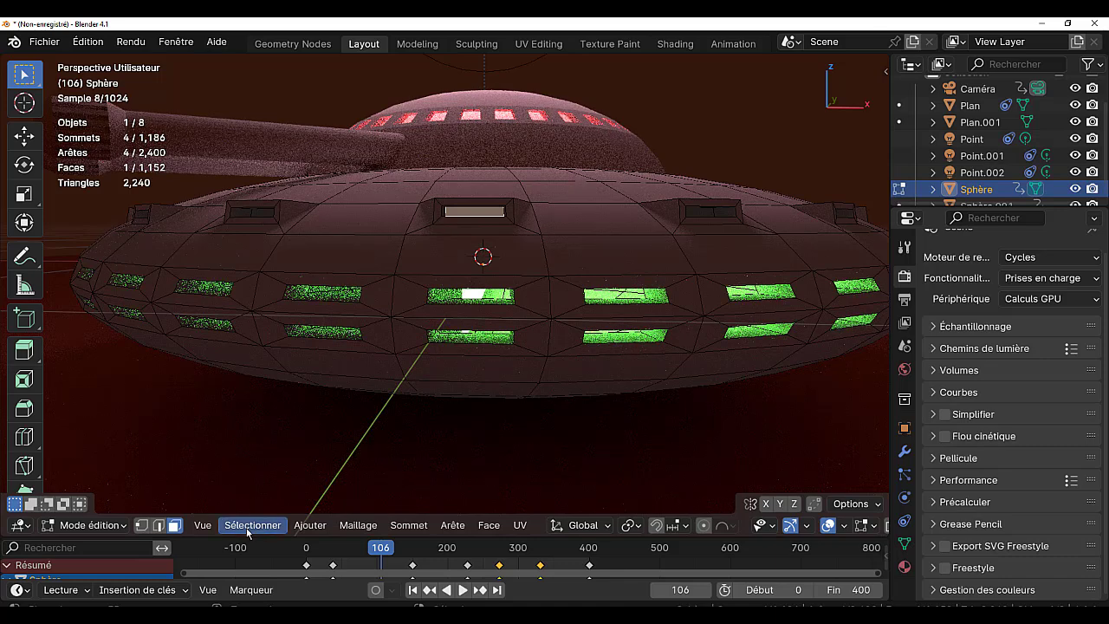
{"action": "left_click", "coordinate": [247, 529]}
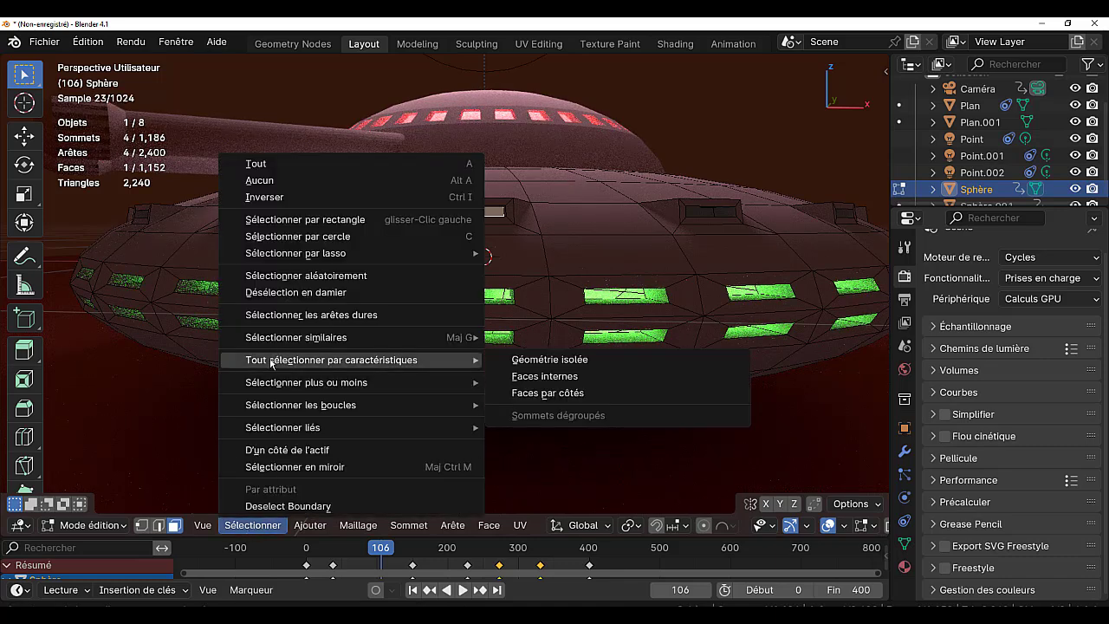
{"action": "mouse_move", "coordinate": [295, 337]}
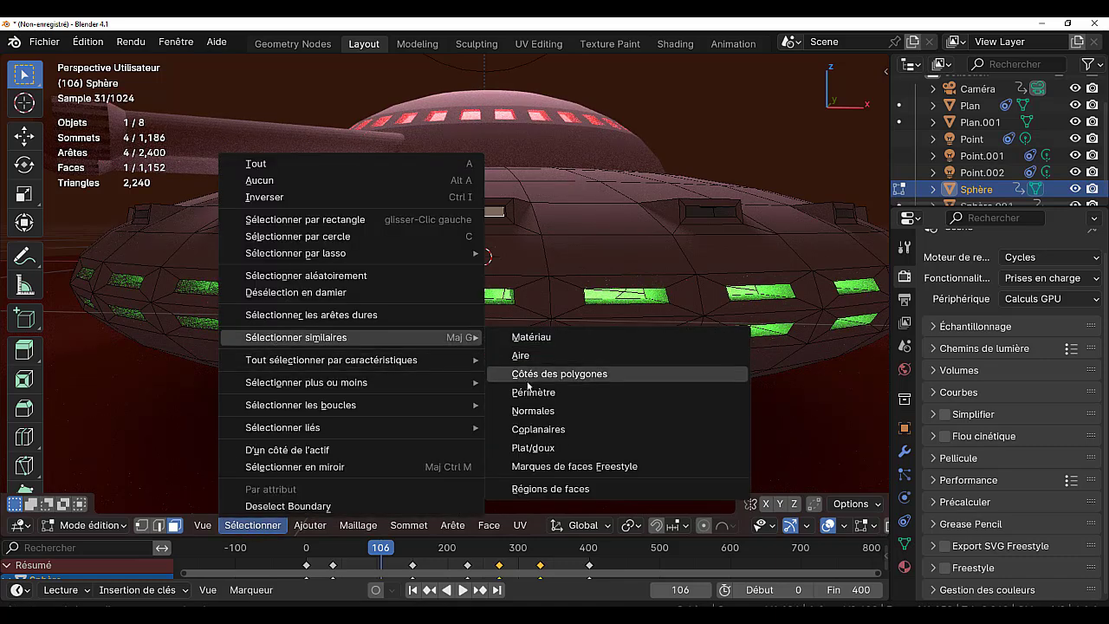
{"action": "left_click", "coordinate": [534, 392]}
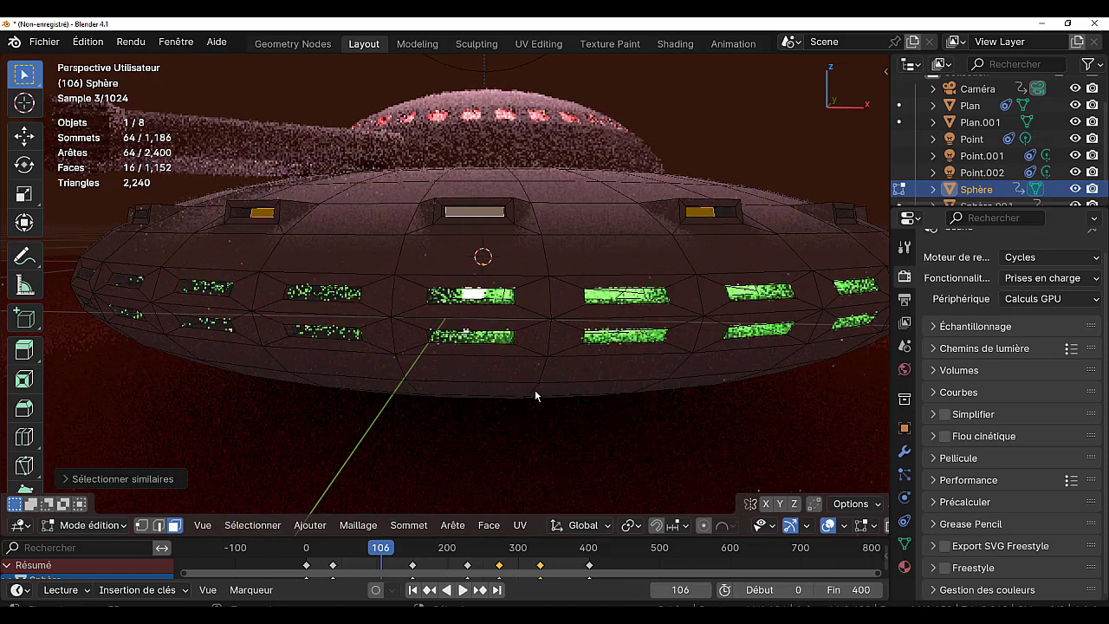
{"action": "key", "text": "s"}
{"action": "key", "text": "Escape"}
{"action": "left_click", "coordinate": [589, 244]}
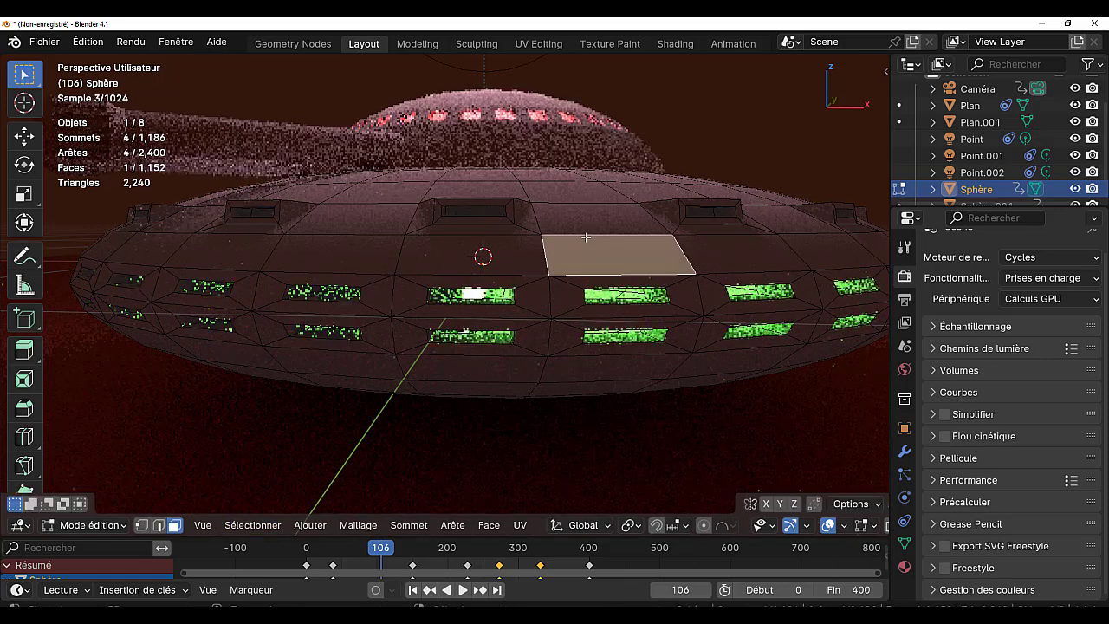
{"action": "key", "text": "ctrl+z"}
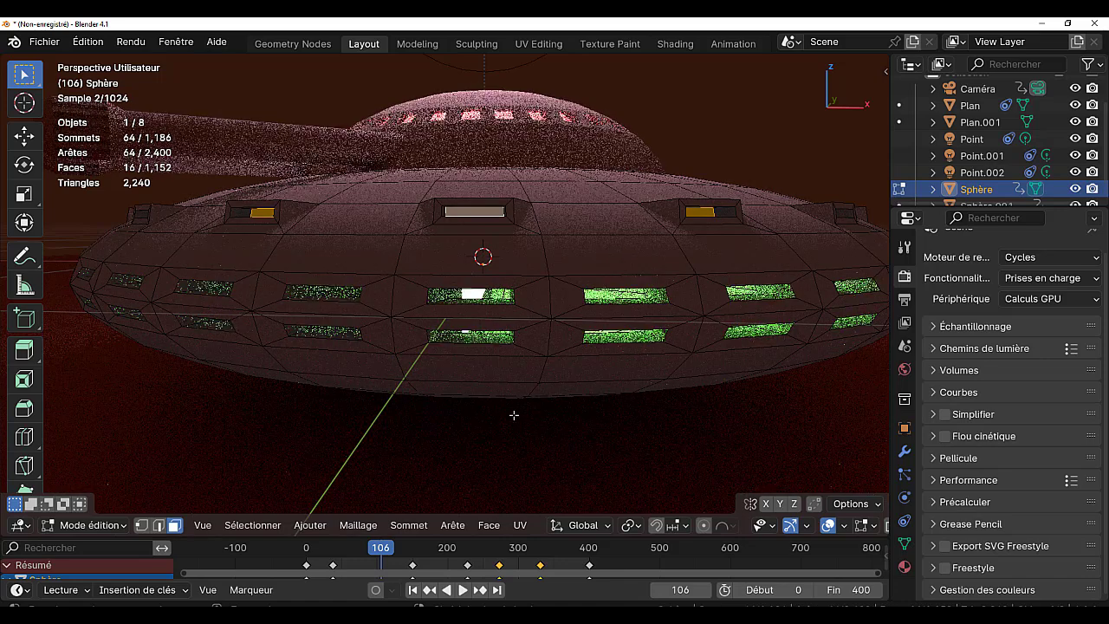
Delete the 16 selected vent faces, leaving open slots on the upper rim.
{"action": "key", "text": "x"}
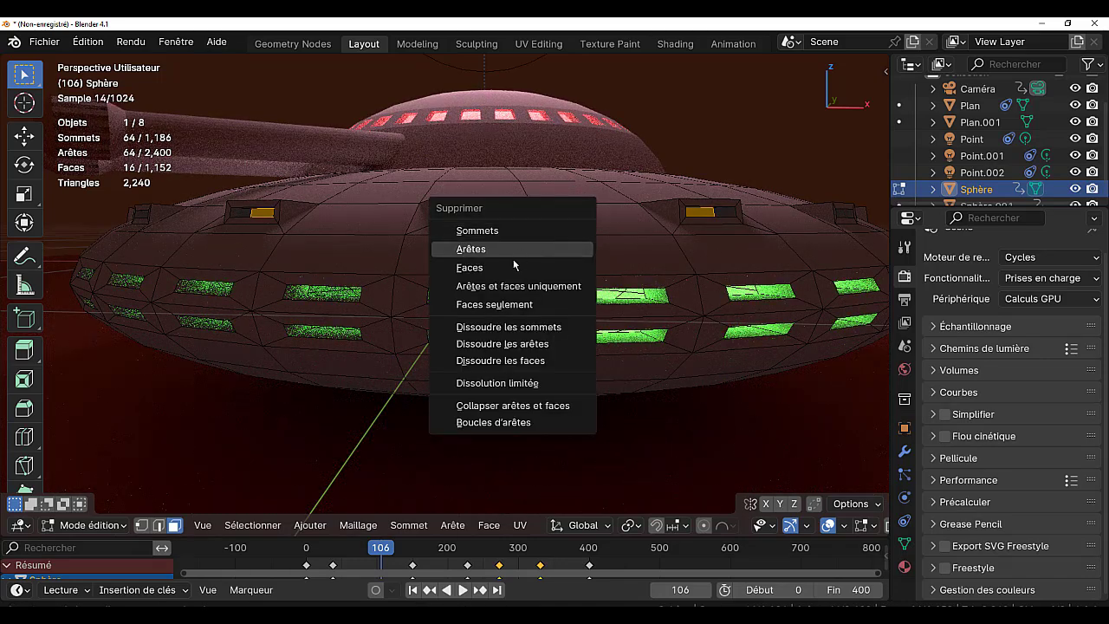
{"action": "left_click", "coordinate": [511, 266]}
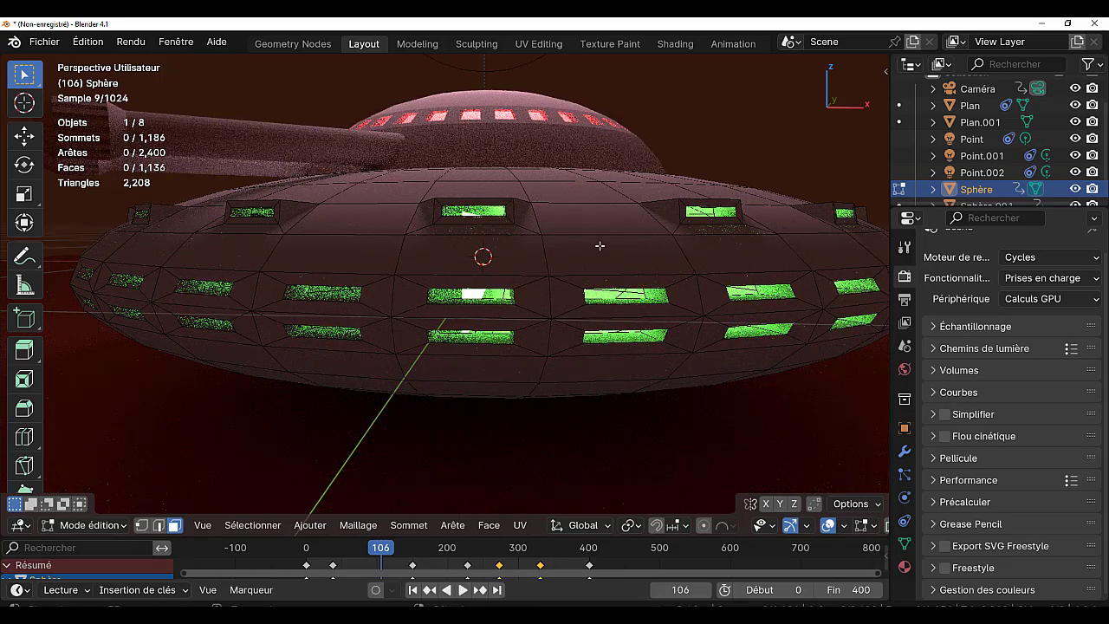
{"action": "scroll", "coordinate": [651, 241], "scroll_direction": "down", "scroll_amount": 4}
{"action": "middle_click_drag", "start_coordinate": [555, 341], "coordinate": [636, 347]}
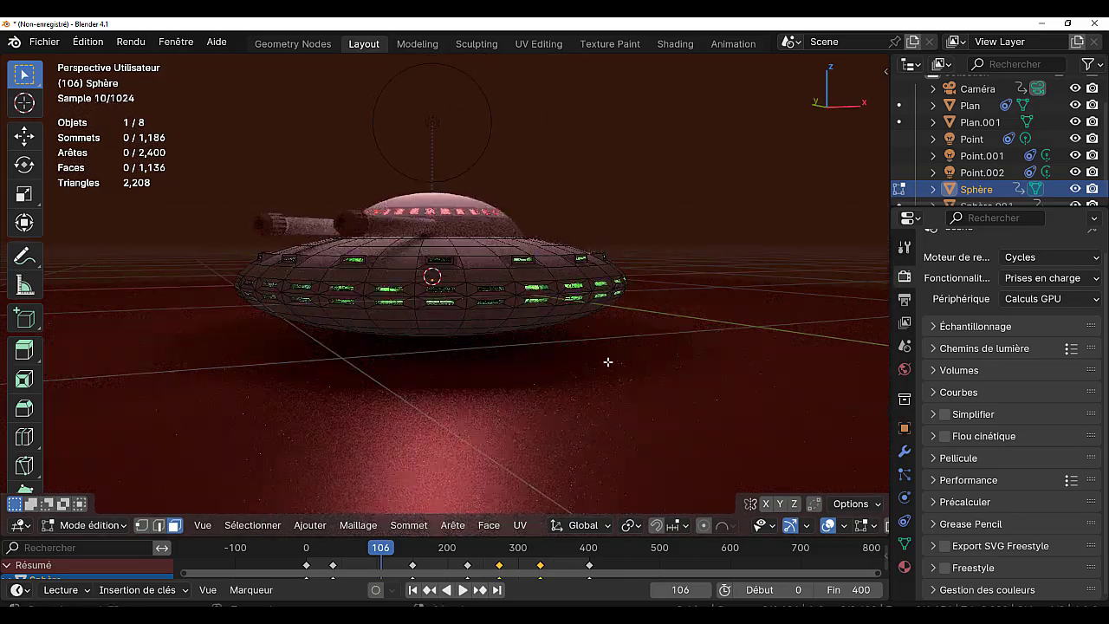
Return the saucer to Object Mode and select the Point light in the Outliner.
{"action": "key", "text": "Tab"}
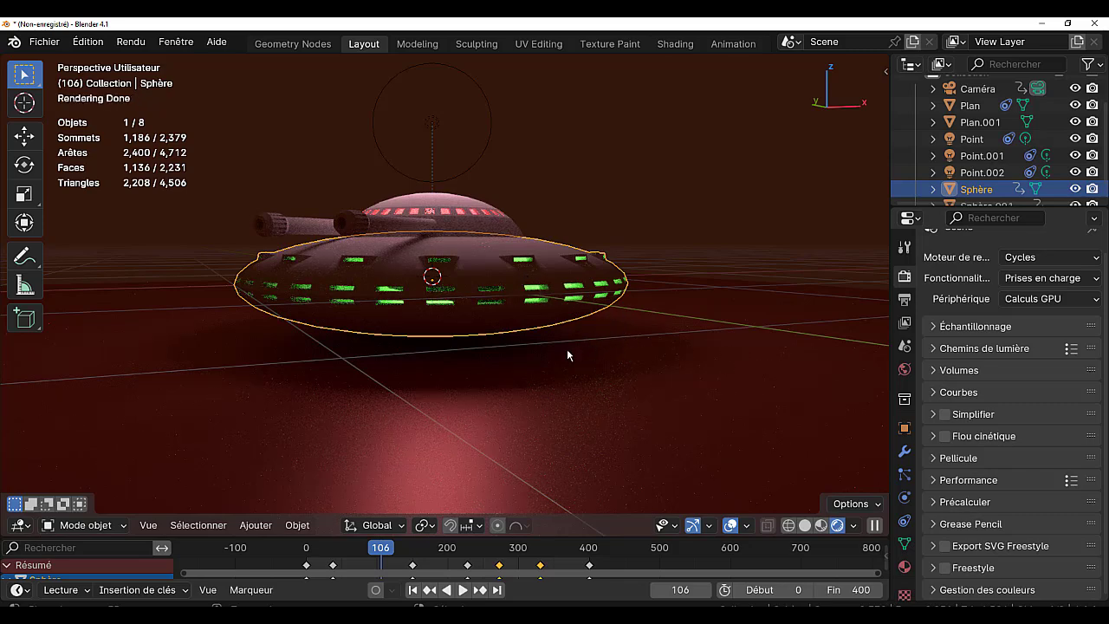
{"action": "middle_click_drag", "start_coordinate": [601, 350], "coordinate": [647, 400]}
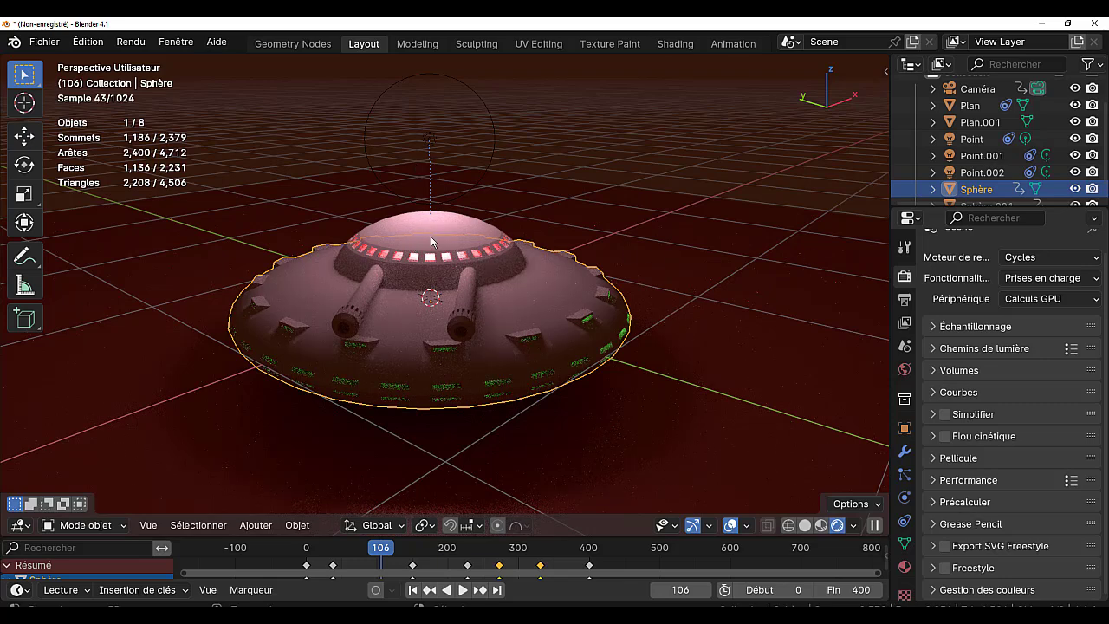
{"action": "left_click", "coordinate": [971, 140]}
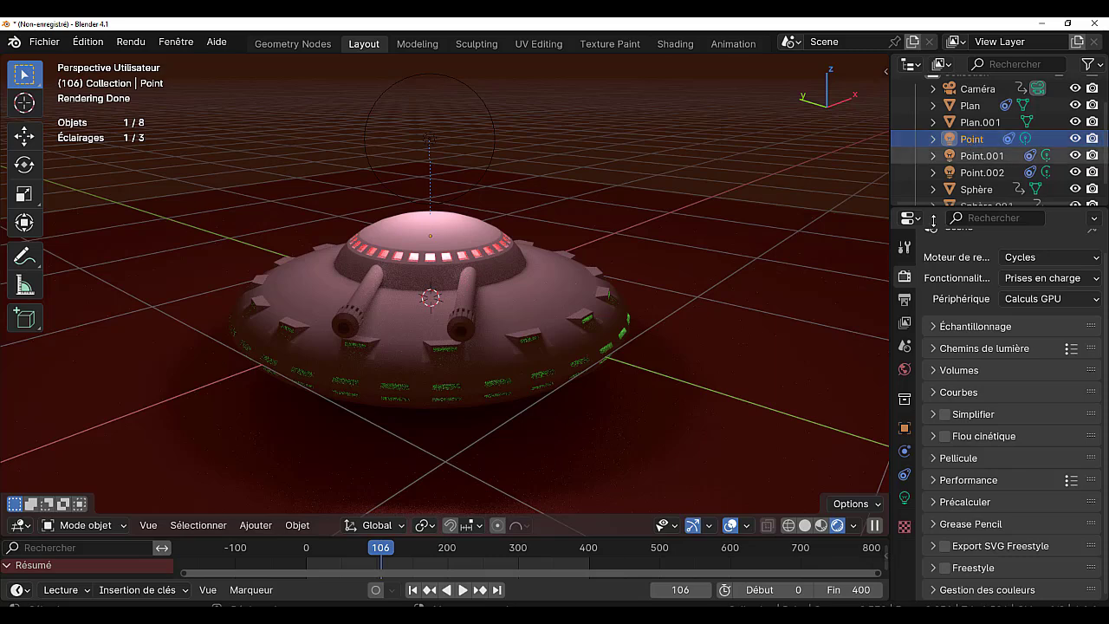
Show the Point light's settings, resize the properties and timeline panels, and return to frame 0.
{"action": "left_click", "coordinate": [904, 499]}
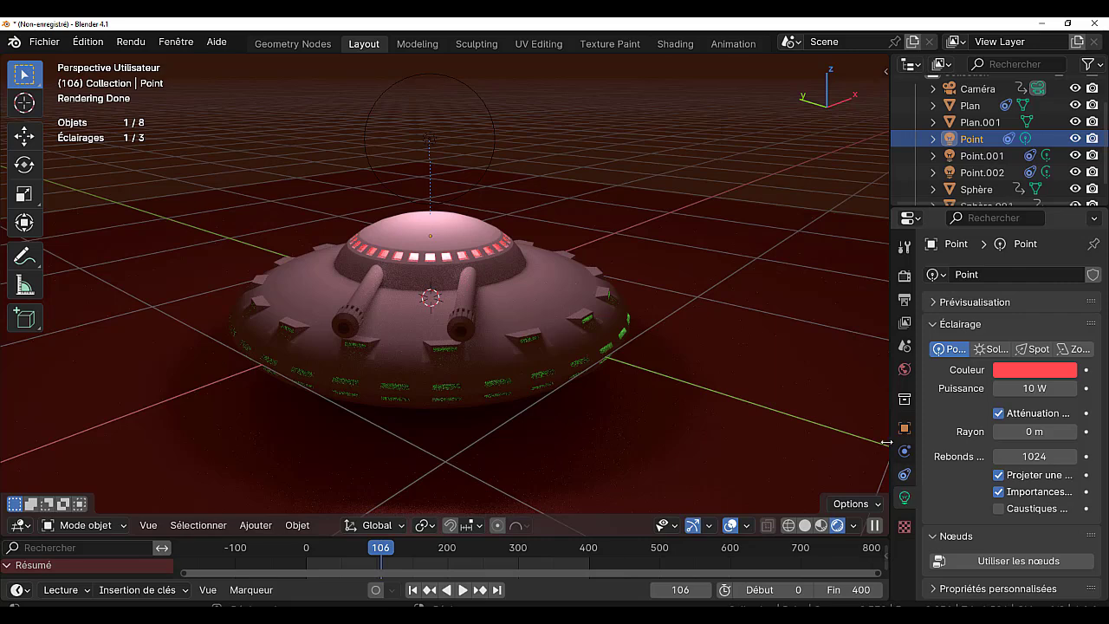
{"action": "left_click_drag", "start_coordinate": [890, 379], "coordinate": [809, 379]}
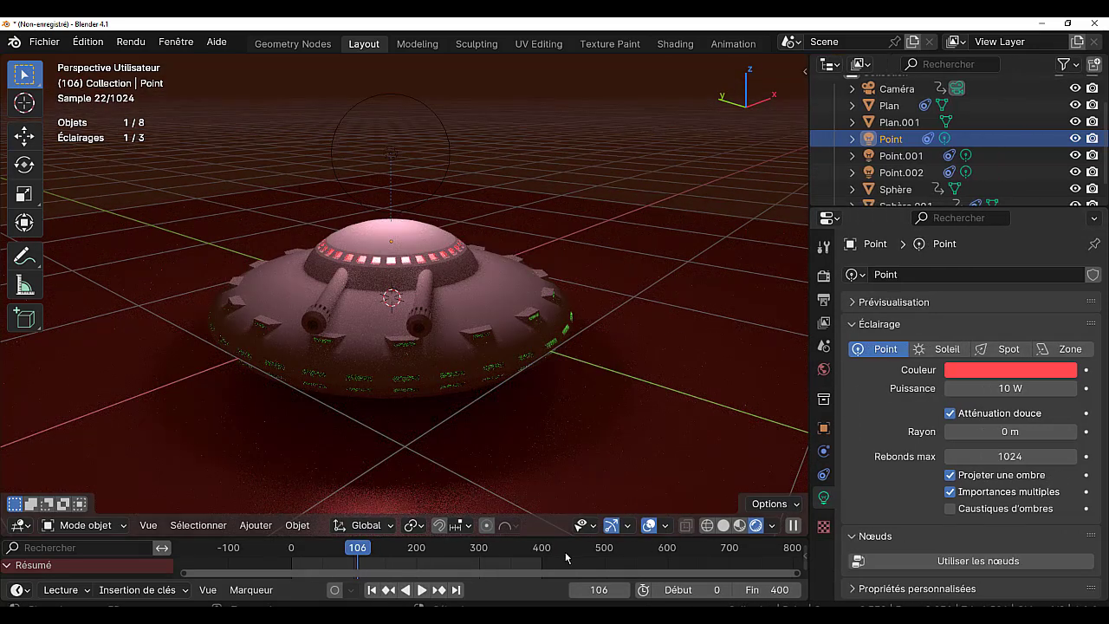
{"action": "left_click_drag", "start_coordinate": [542, 537], "coordinate": [543, 455]}
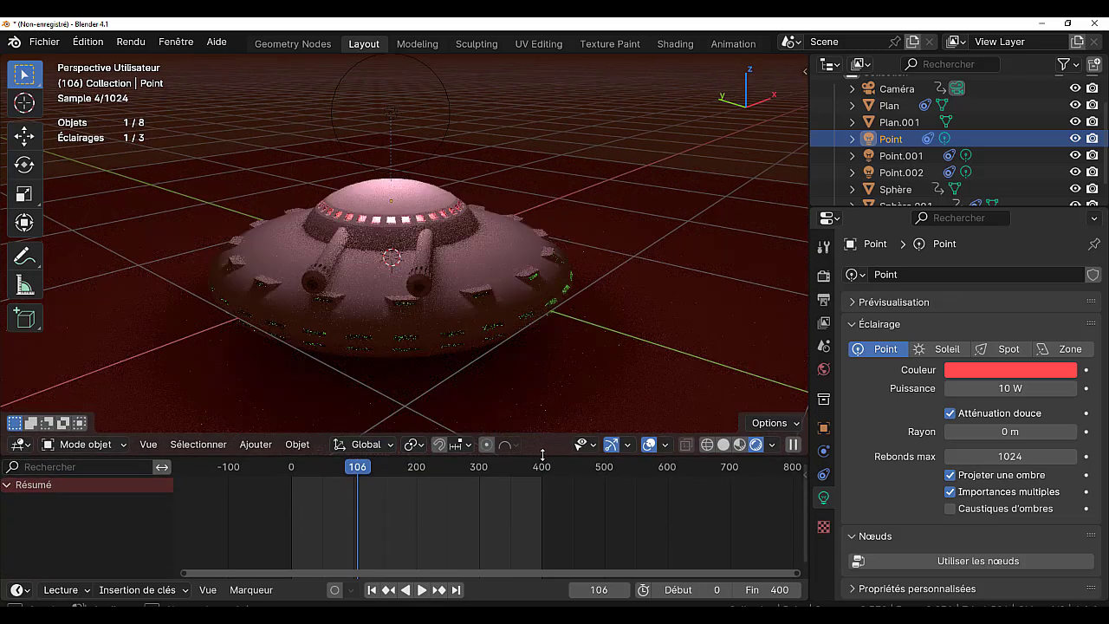
{"action": "left_click_drag", "start_coordinate": [809, 350], "coordinate": [864, 350]}
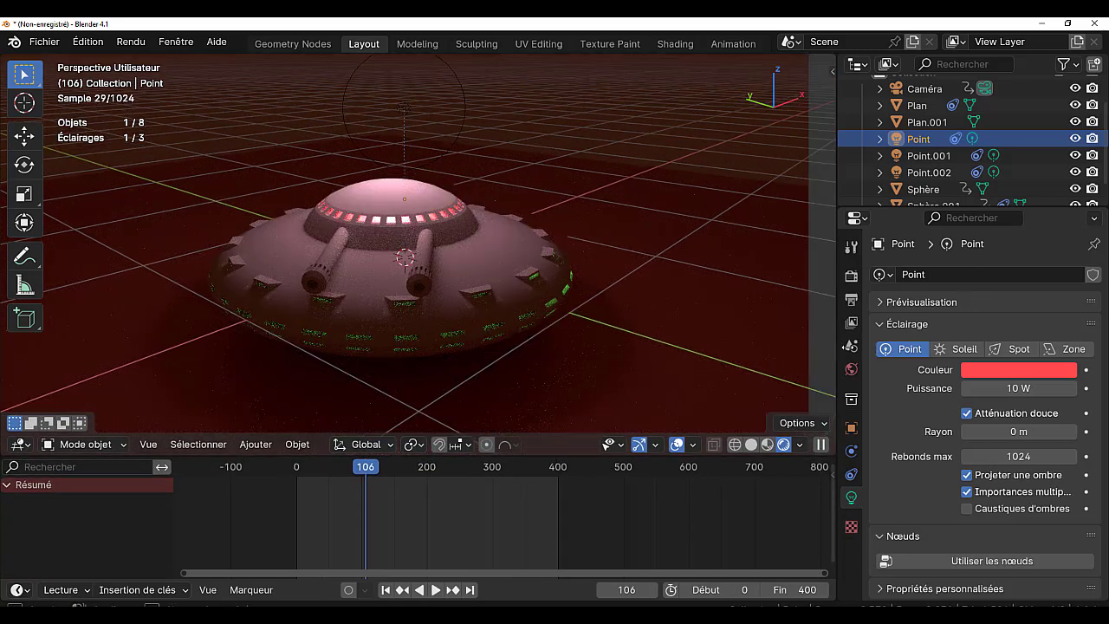
{"action": "key", "text": "Escape"}
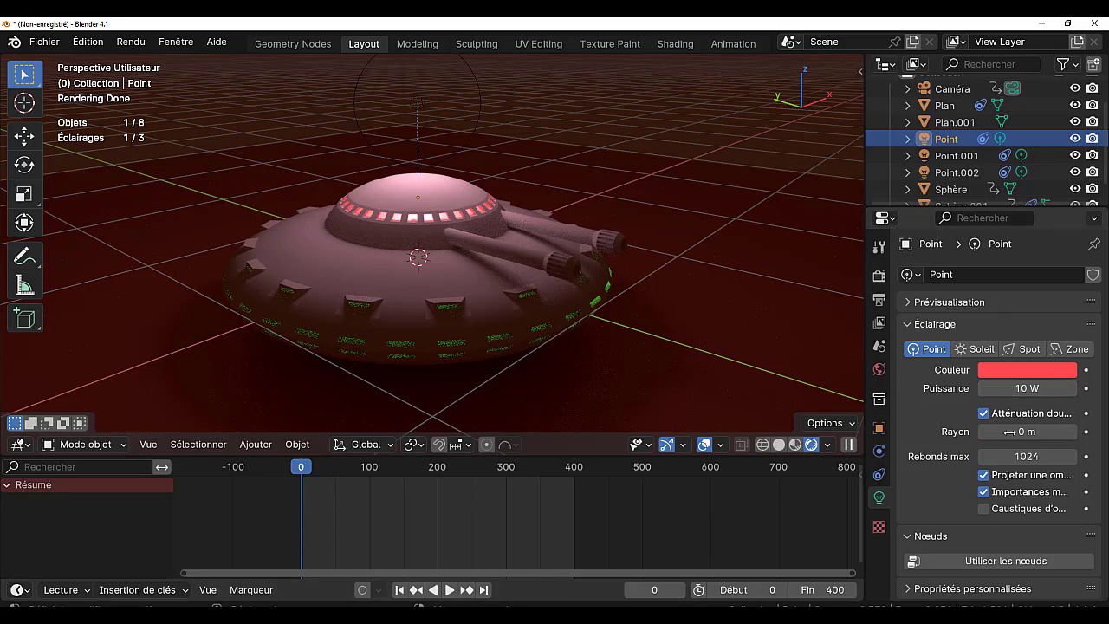
Keyframe the Point light's power at 0 W on frame 0 and 10 W on frame 3.
{"action": "left_click_drag", "start_coordinate": [1022, 388], "coordinate": [988, 388]}
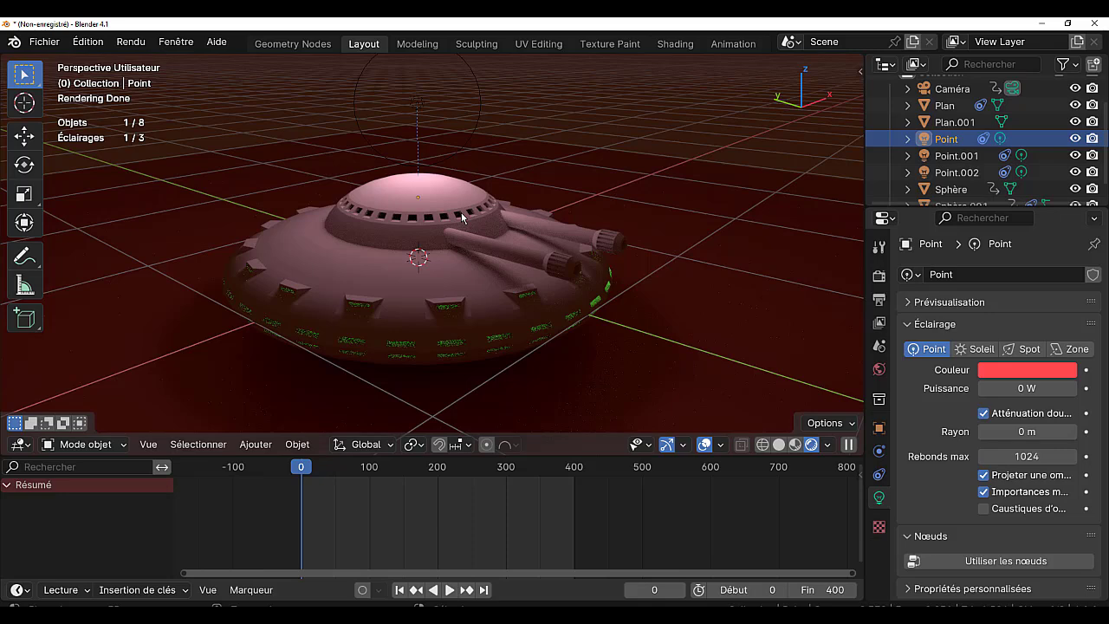
{"action": "left_click", "coordinate": [1088, 390]}
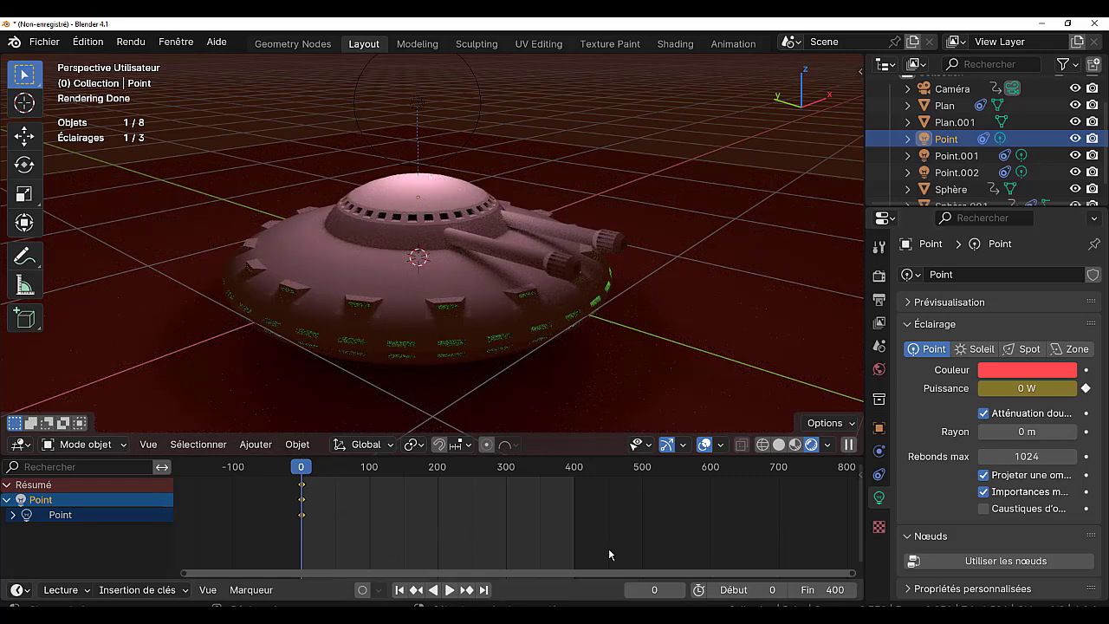
{"action": "left_click", "coordinate": [680, 589]}
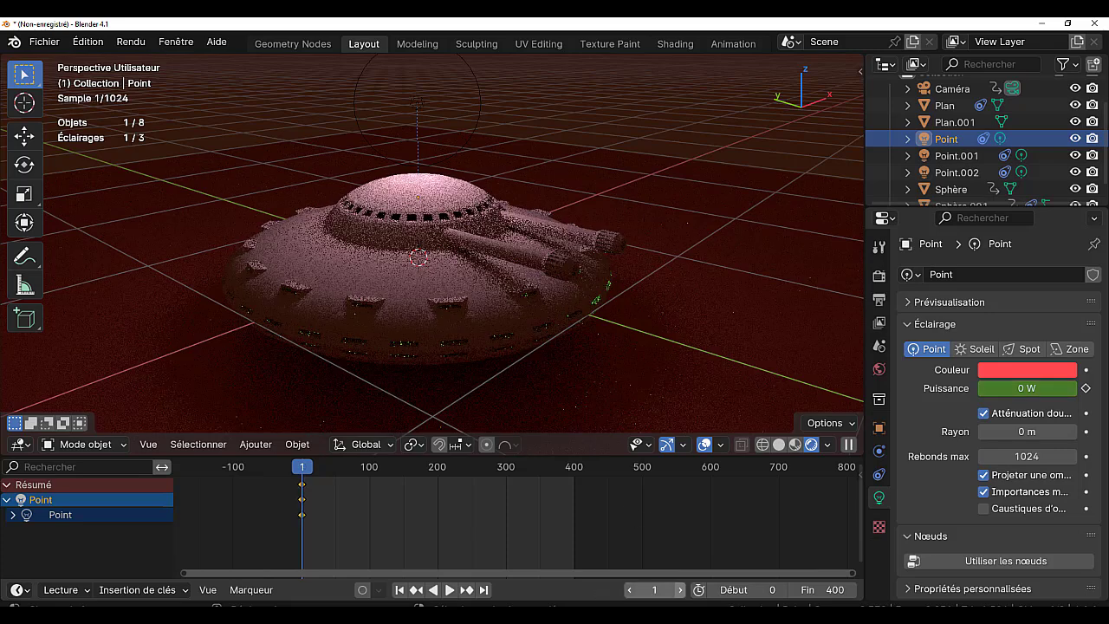
{"action": "left_click", "coordinate": [680, 590]}
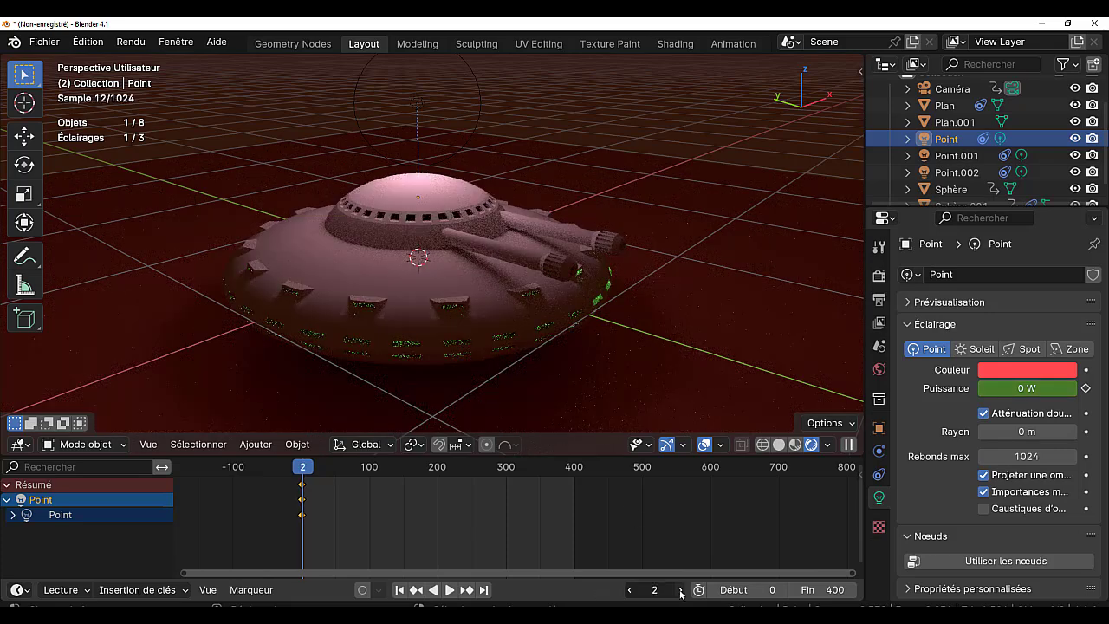
{"action": "left_click", "coordinate": [680, 590]}
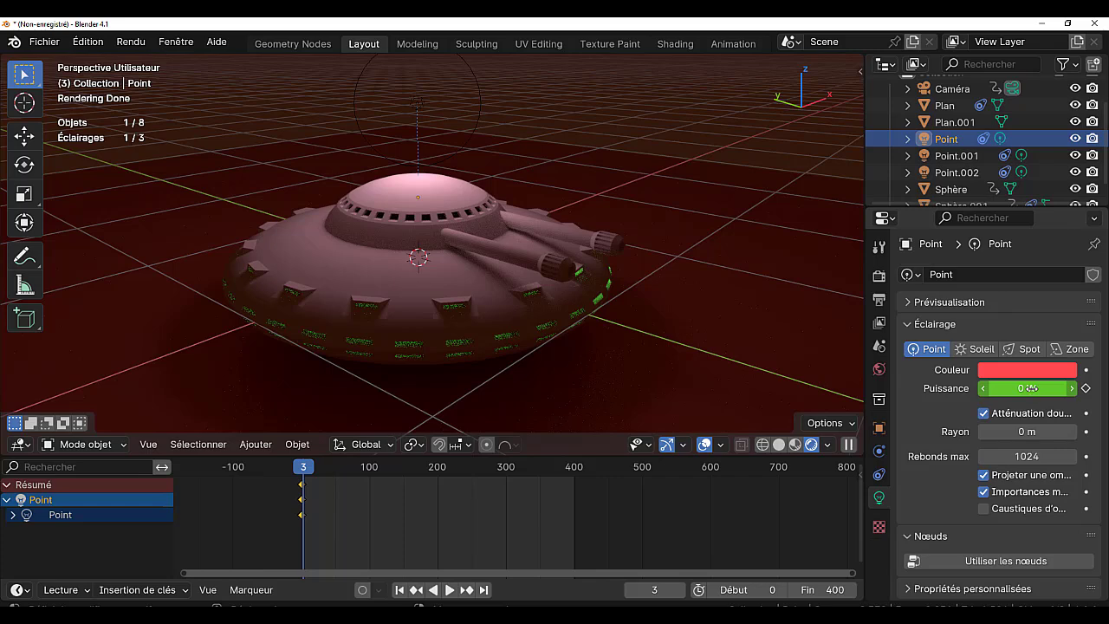
{"action": "left_click", "coordinate": [1030, 388]}
{"action": "type", "text": "10"}
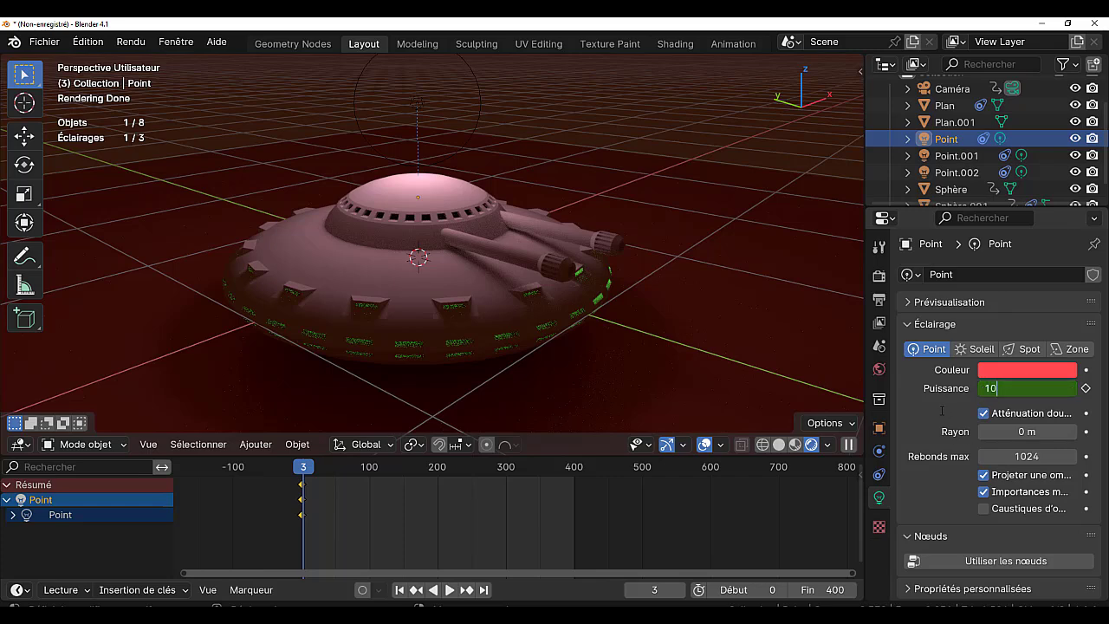
{"action": "key", "text": "Return"}
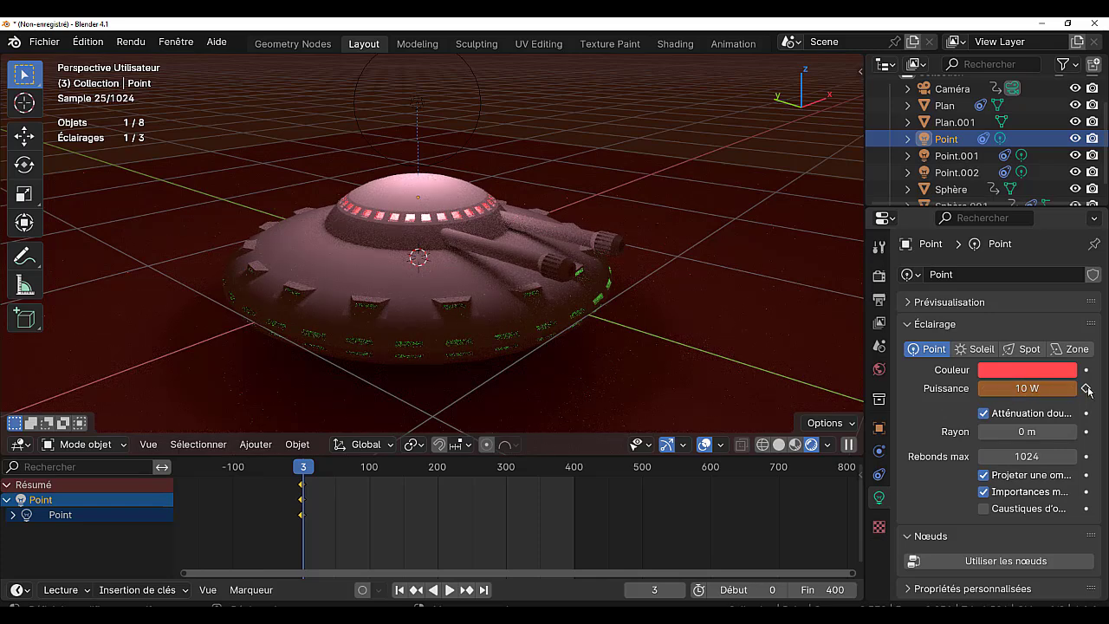
{"action": "left_click", "coordinate": [1087, 389]}
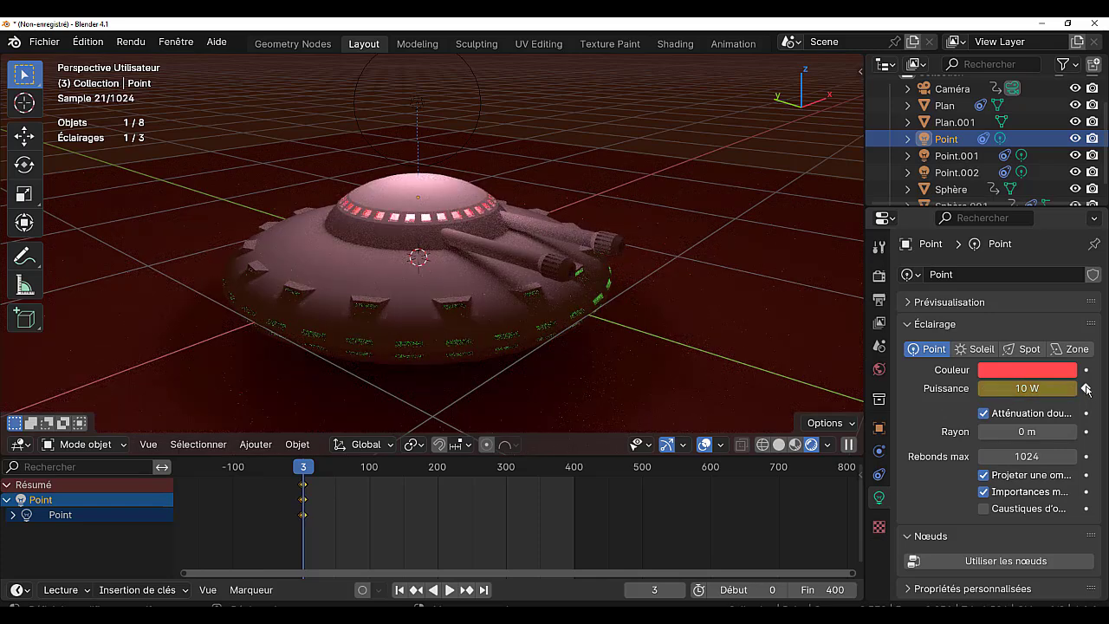
Preview from frame 0, then zoom the timeline onto the first keyframes at frame 3.
{"action": "left_click", "coordinate": [298, 469]}
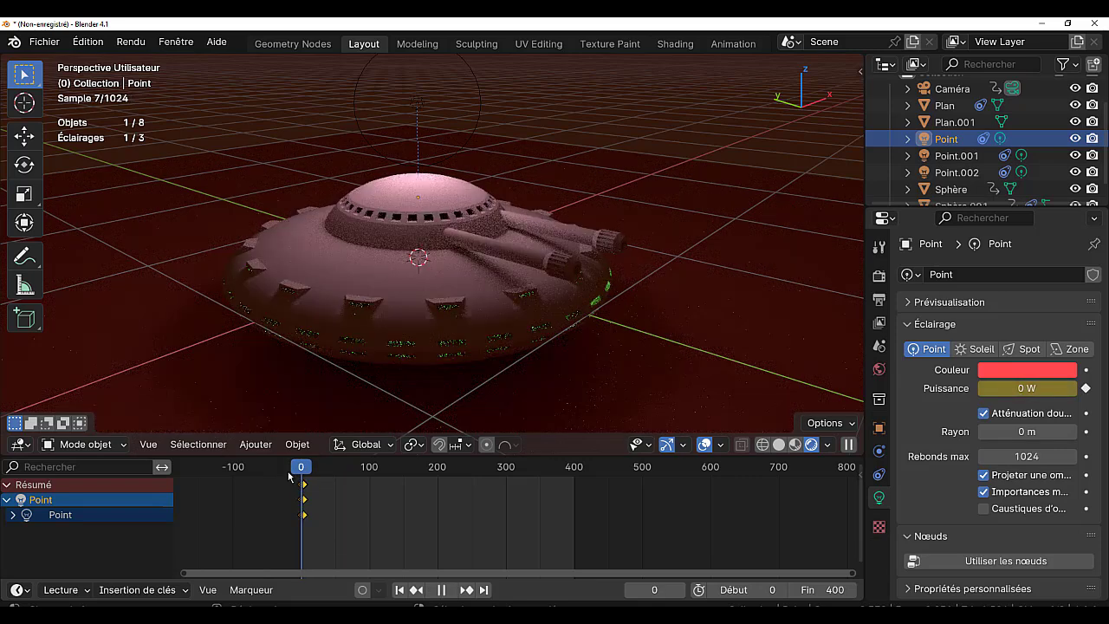
{"action": "key", "text": "space"}
{"action": "scroll", "coordinate": [353, 520], "scroll_direction": "up", "scroll_amount": 2}
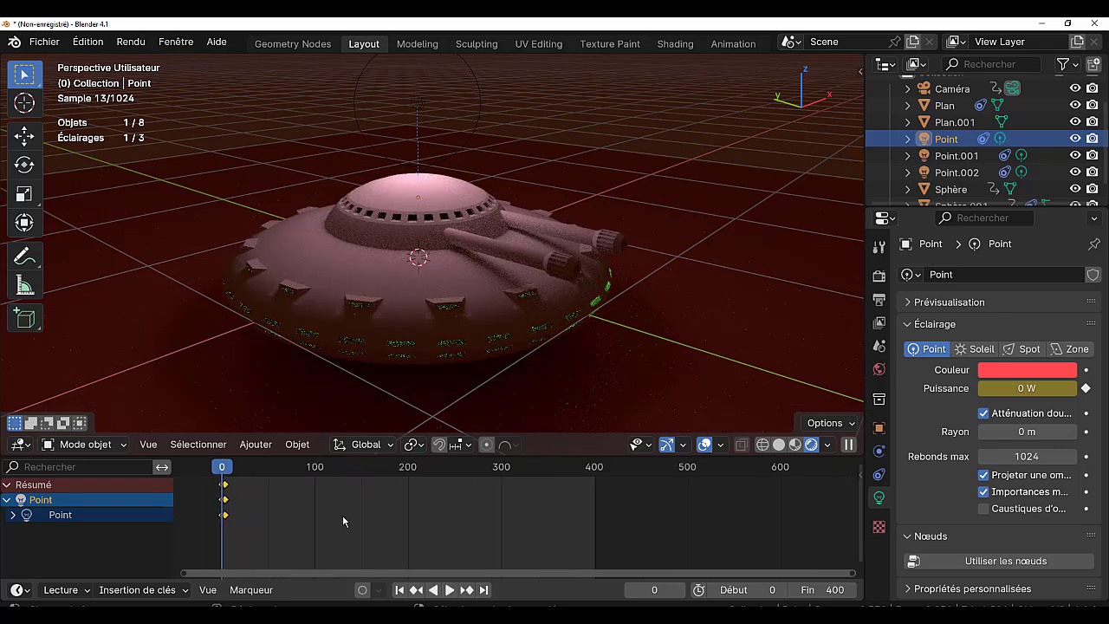
{"action": "scroll", "coordinate": [324, 501], "scroll_direction": "up", "scroll_amount": 2}
{"action": "middle_click_drag", "start_coordinate": [324, 501], "coordinate": [525, 514]}
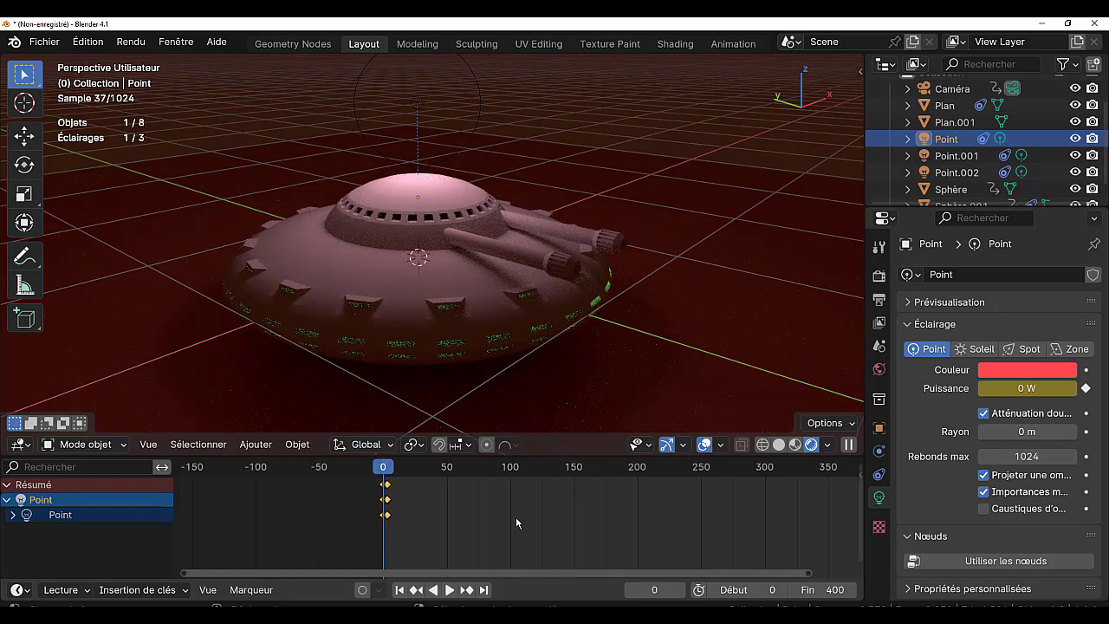
{"action": "scroll", "coordinate": [502, 525], "scroll_direction": "up", "scroll_amount": 2}
{"action": "middle_click_drag", "start_coordinate": [333, 514], "coordinate": [468, 508]}
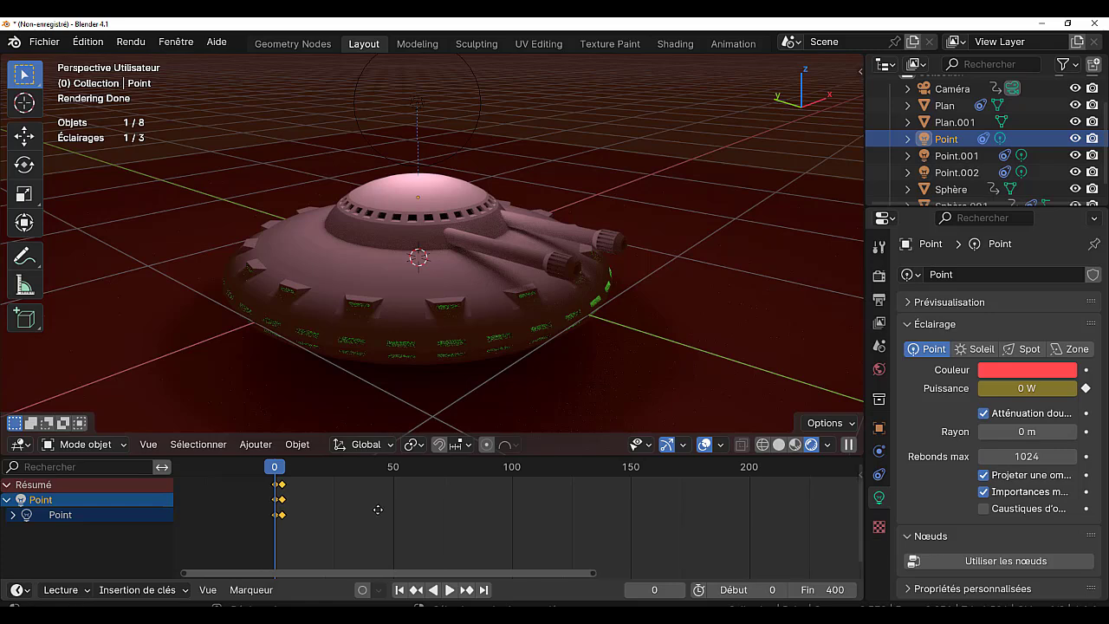
{"action": "scroll", "coordinate": [468, 509], "scroll_direction": "up", "scroll_amount": 2}
{"action": "scroll", "coordinate": [442, 518], "scroll_direction": "up", "scroll_amount": 2}
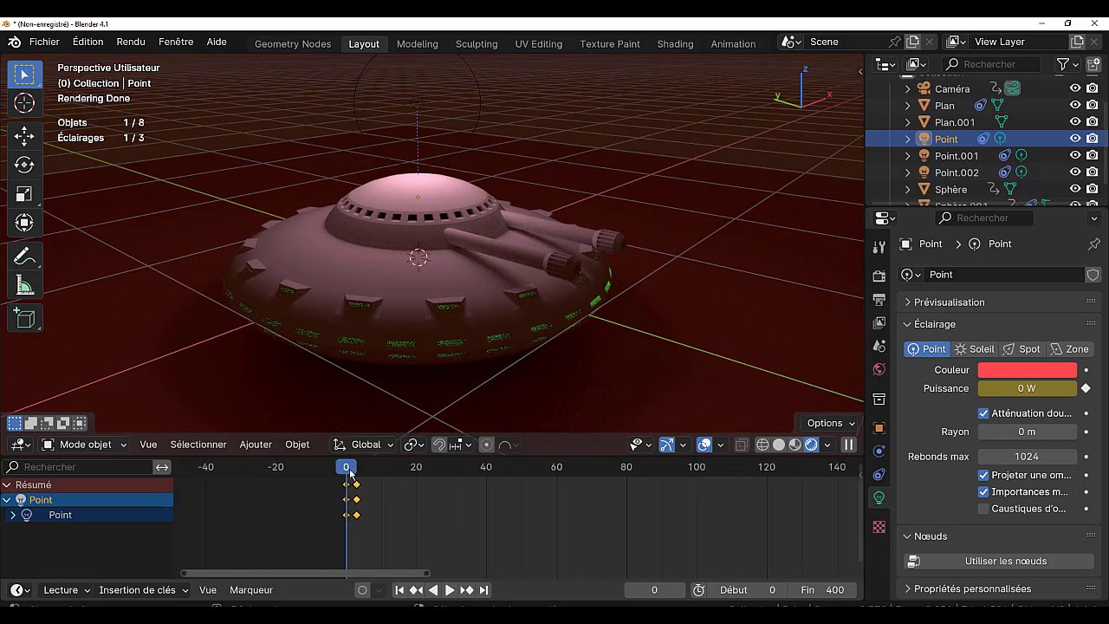
{"action": "left_click_drag", "start_coordinate": [348, 469], "coordinate": [356, 469]}
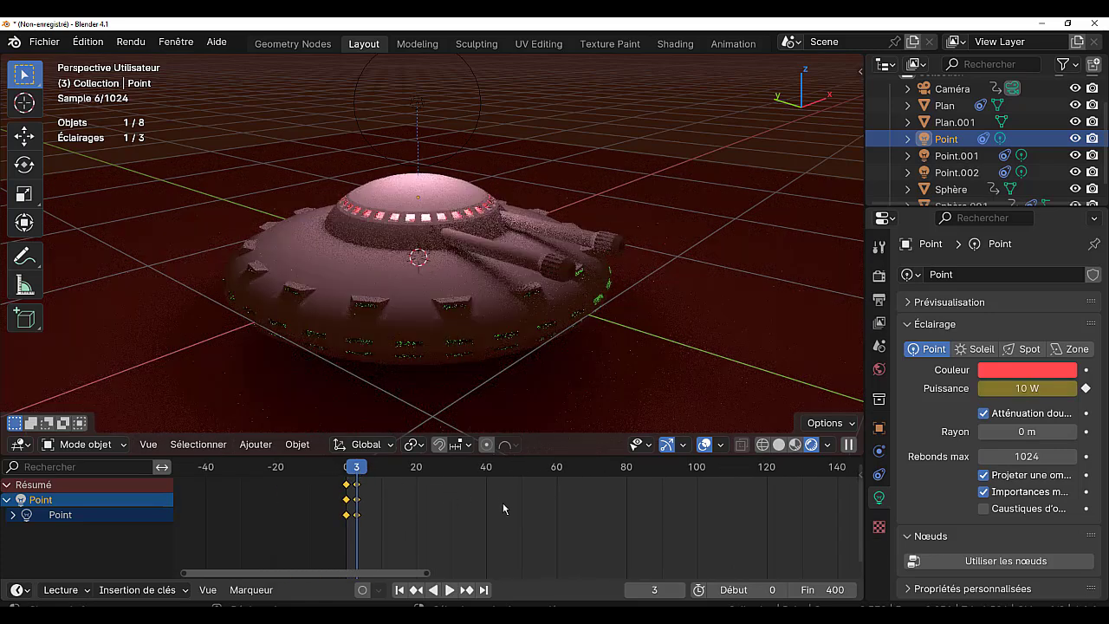
Keyframe the light power back to 0 W at frame 6.
{"action": "left_click", "coordinate": [681, 590]}
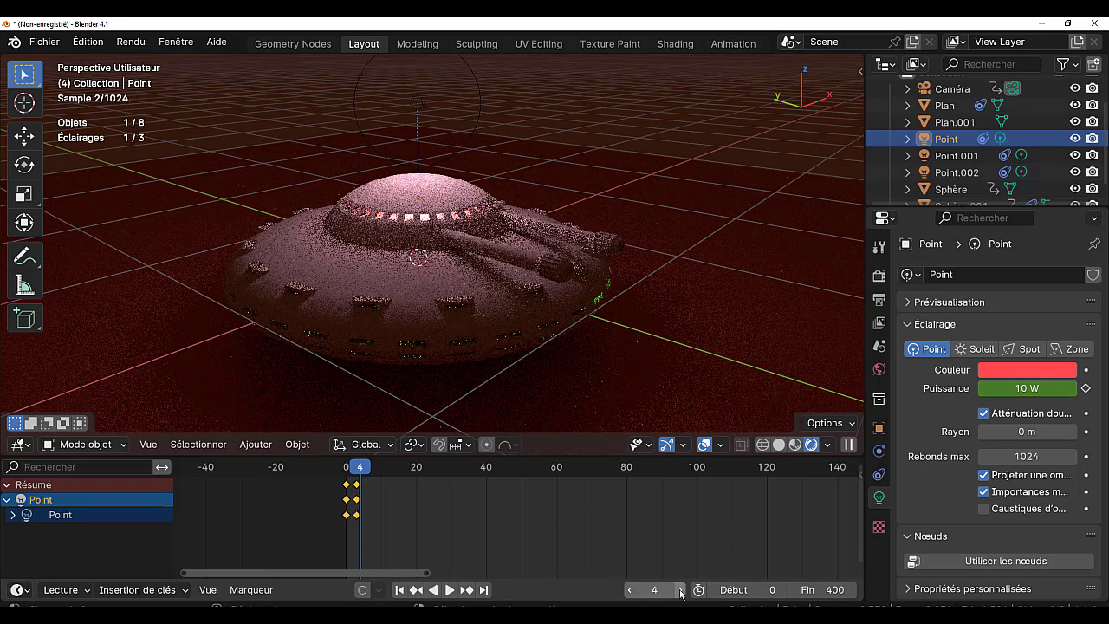
{"action": "left_click", "coordinate": [681, 590]}
{"action": "left_click", "coordinate": [681, 590]}
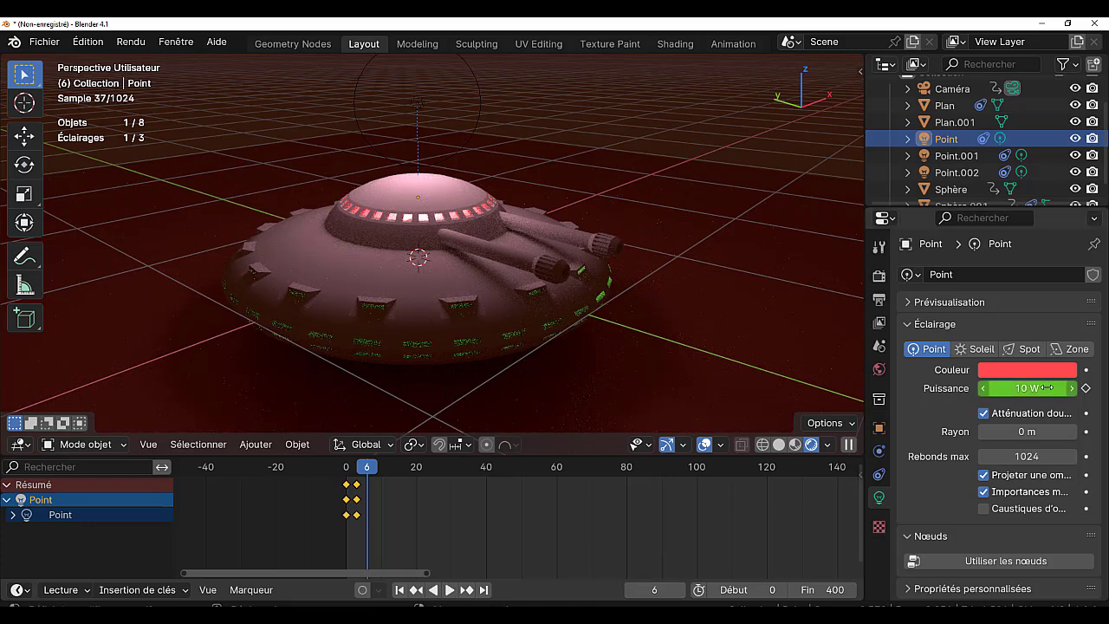
{"action": "key", "text": "BackSpace"}
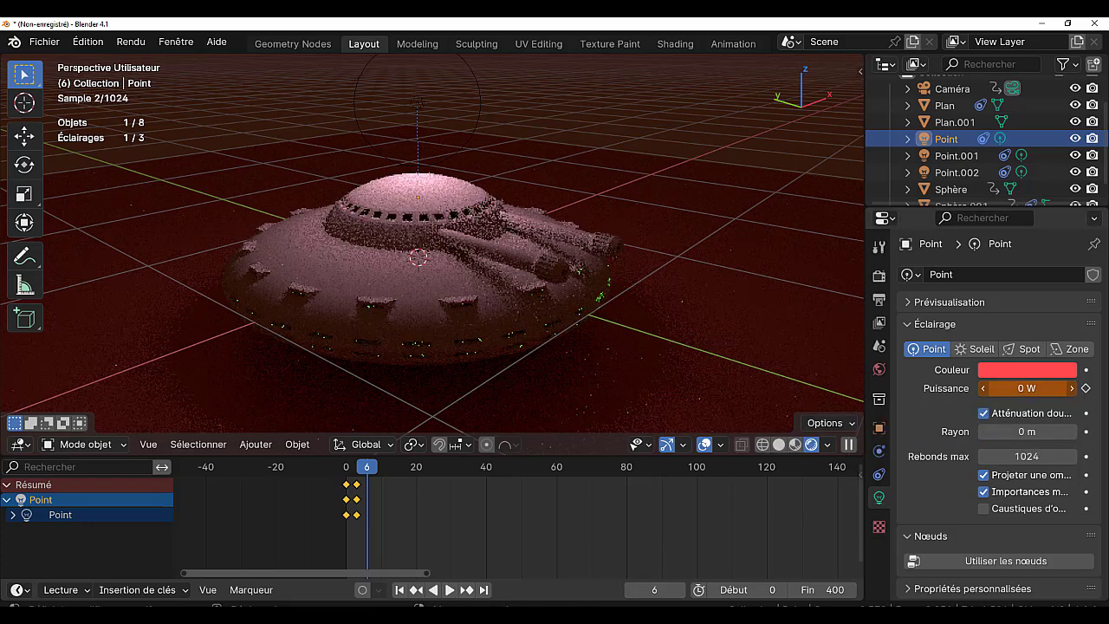
{"action": "left_click", "coordinate": [1087, 388]}
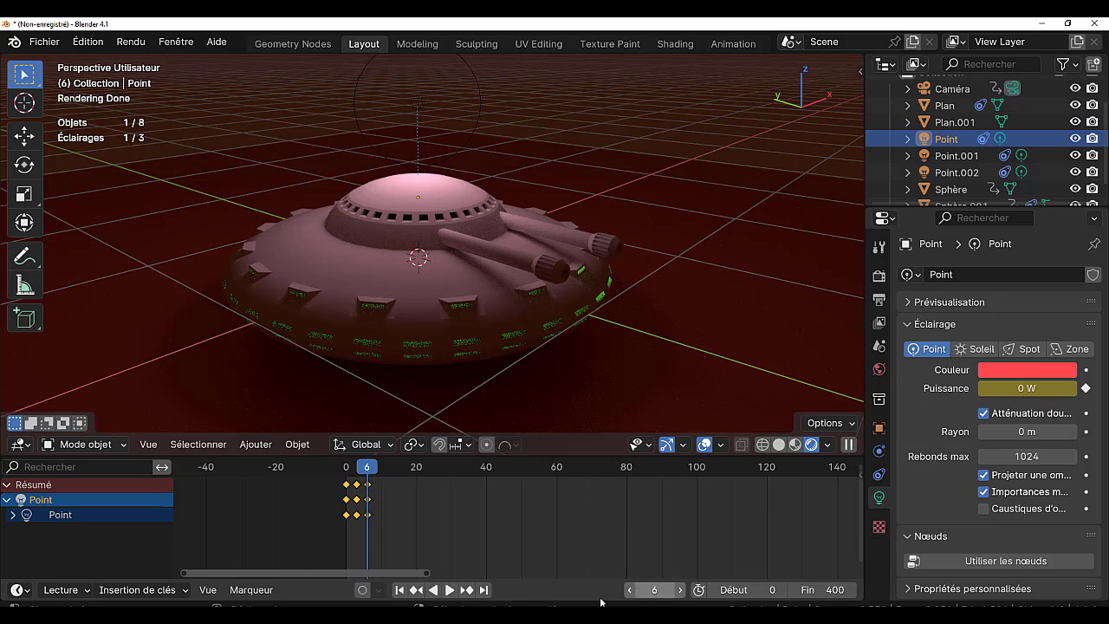
Keyframe the light power at 10 W on frame 9.
{"action": "left_click", "coordinate": [684, 590]}
{"action": "key", "text": "Right"}
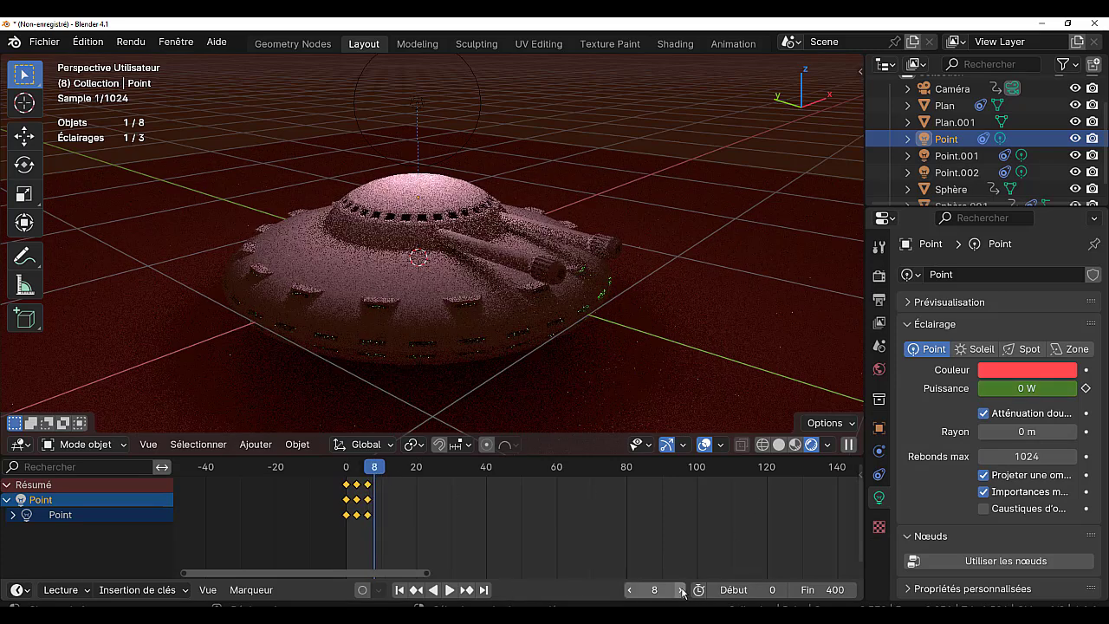
{"action": "key", "text": "Right"}
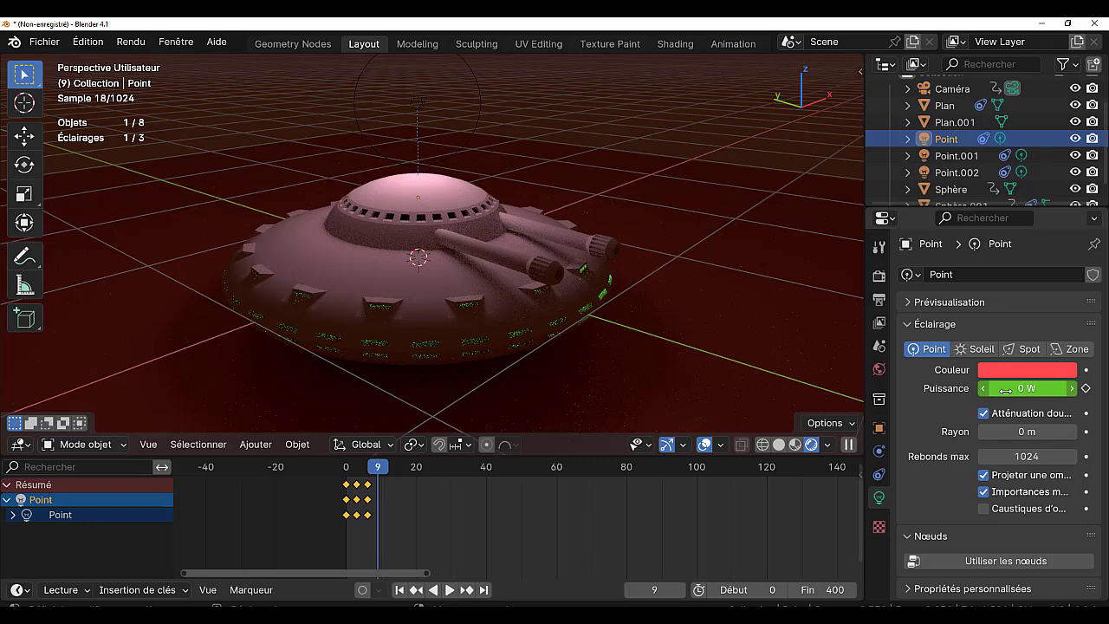
{"action": "left_click", "coordinate": [1025, 388]}
{"action": "type", "text": "10"}
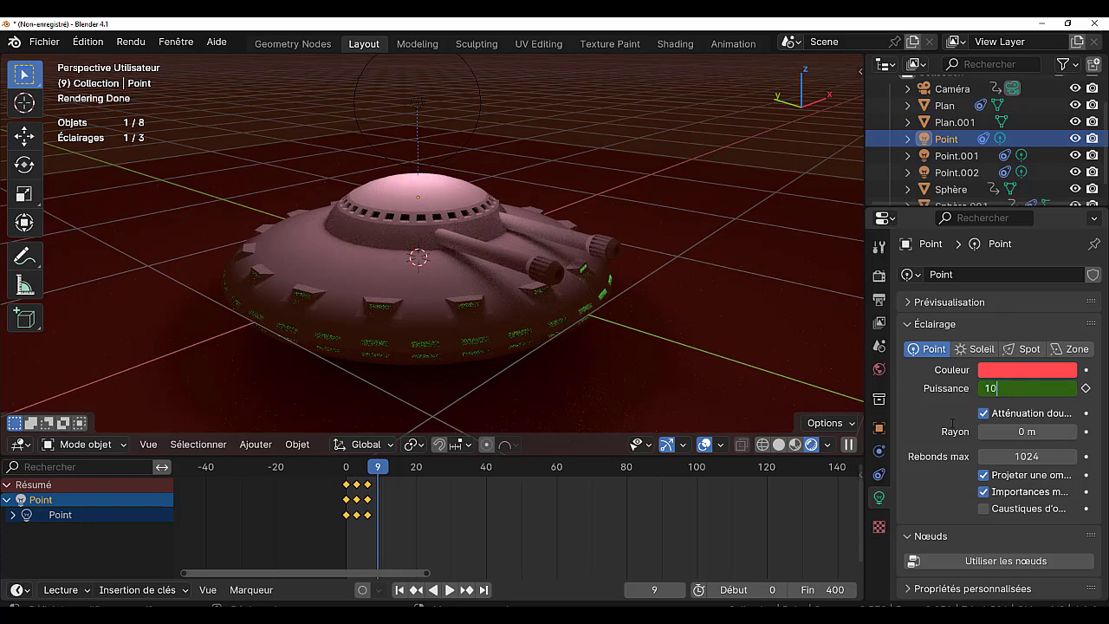
{"action": "key", "text": "Return"}
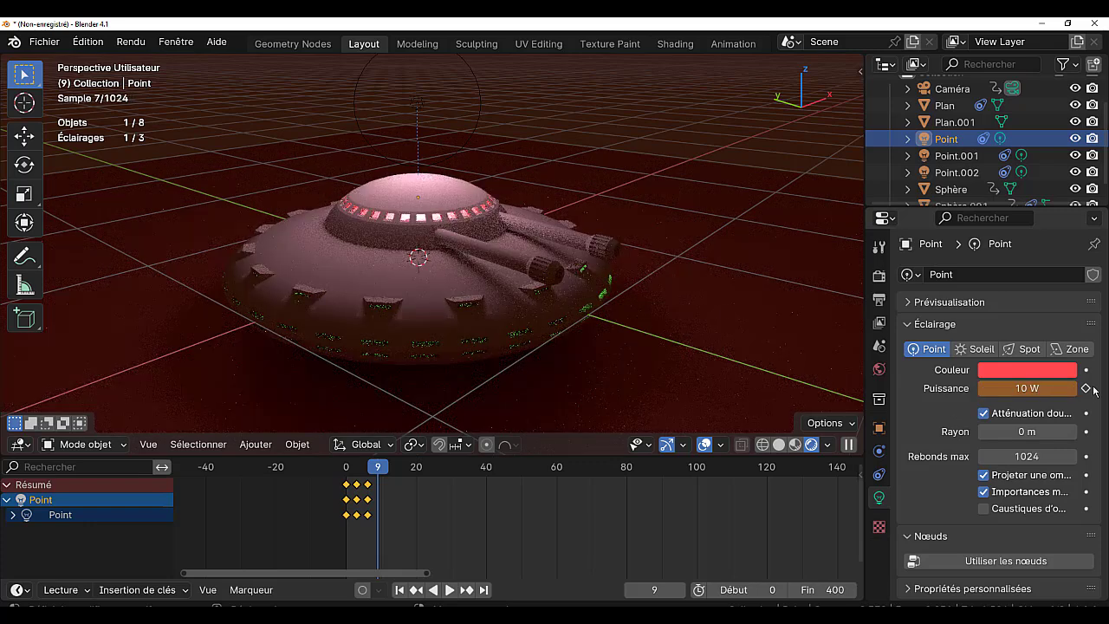
{"action": "left_click", "coordinate": [1086, 389]}
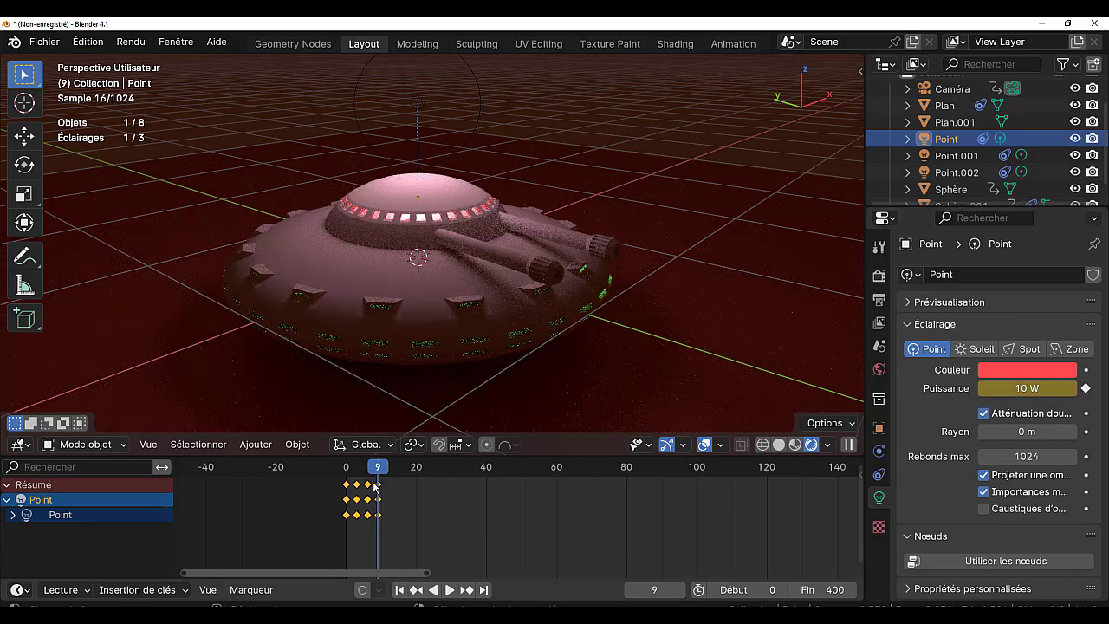
Play the blinking light animation, then stop and return to frame 0.
{"action": "key", "text": "shift+Left"}
{"action": "key", "text": "space"}
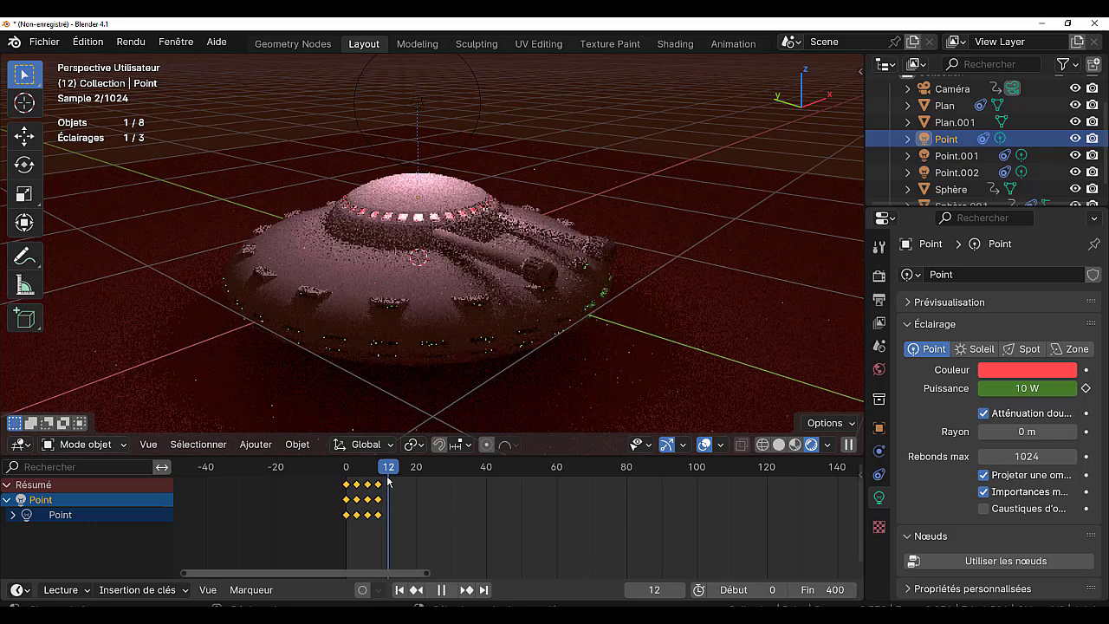
{"action": "key", "text": "space"}
{"action": "key", "text": "shift+Left"}
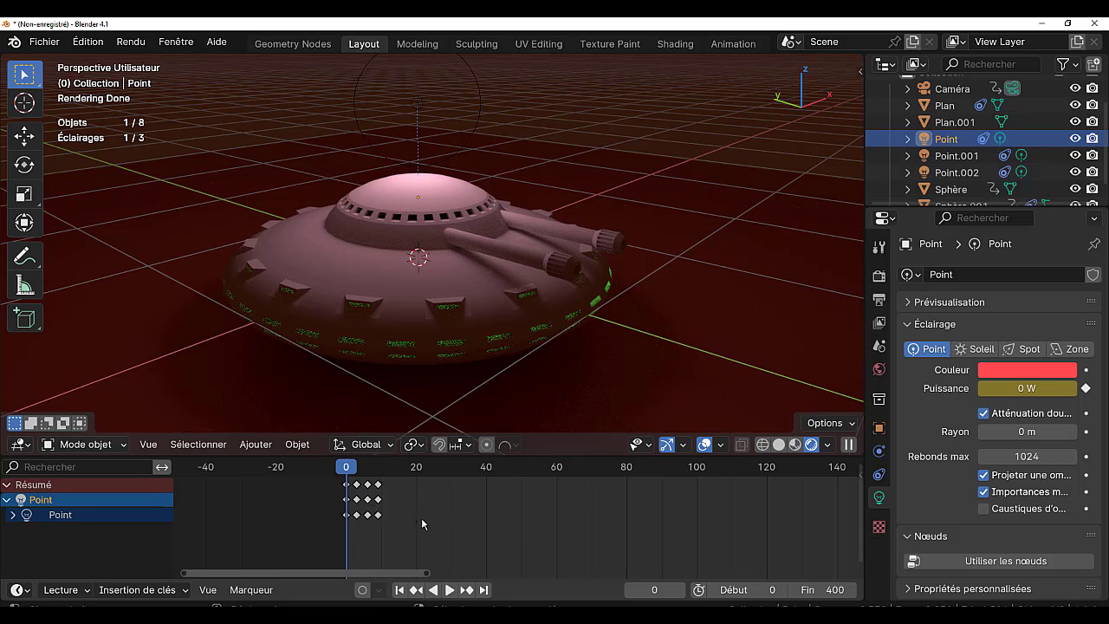
Duplicate the blink keyframes with Shift+D three times, each copy placed further along.
{"action": "left_click", "coordinate": [413, 507]}
{"action": "key", "text": "shift+d"}
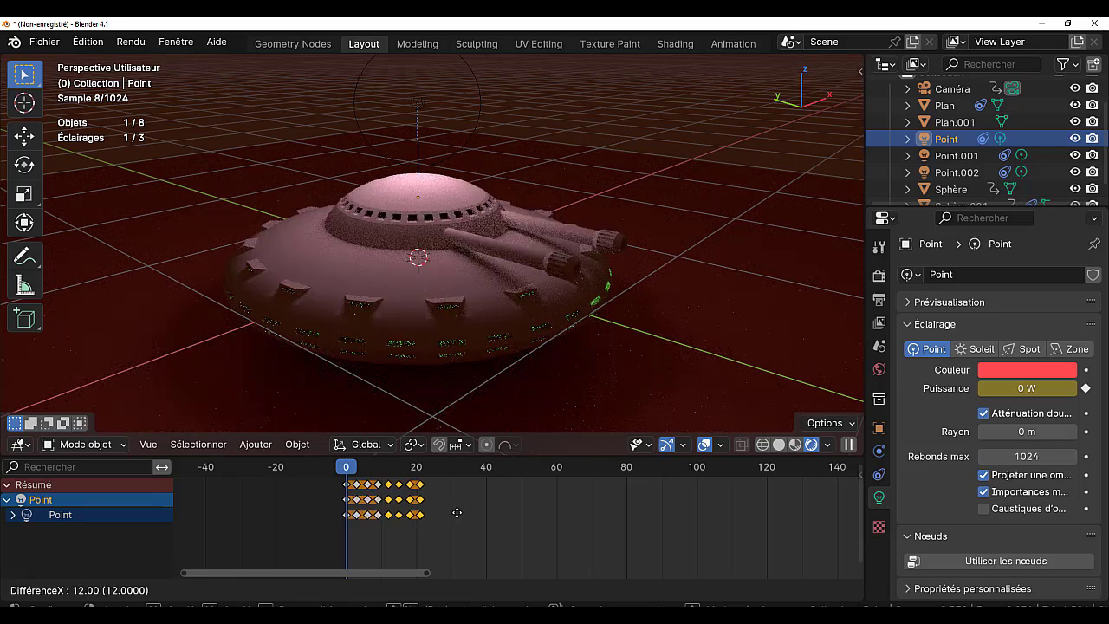
{"action": "left_click", "coordinate": [457, 512]}
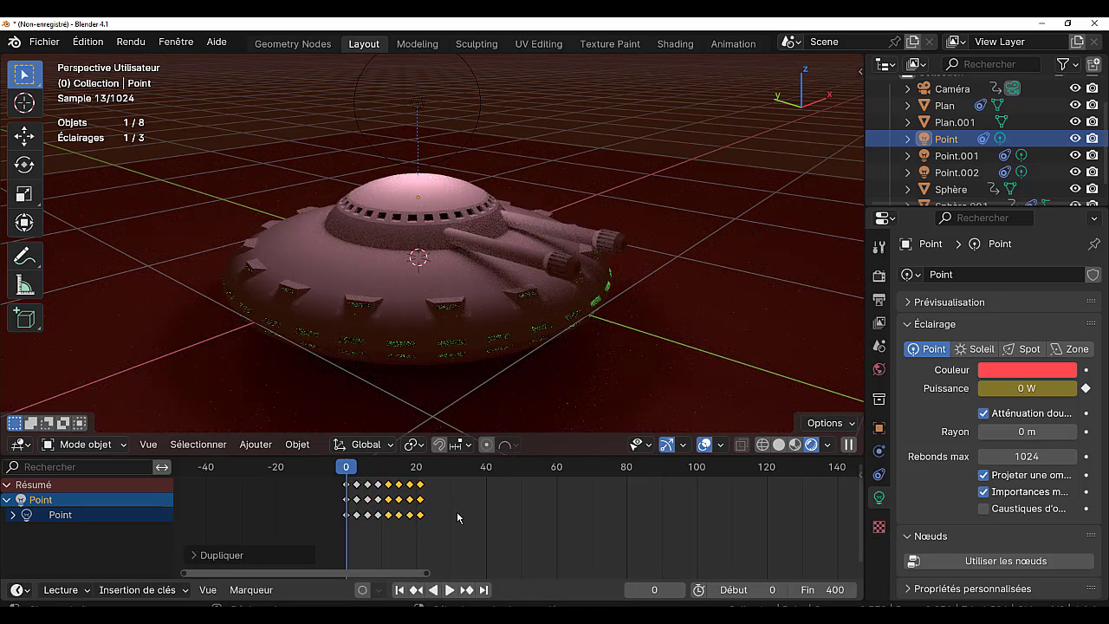
{"action": "key", "text": "a"}
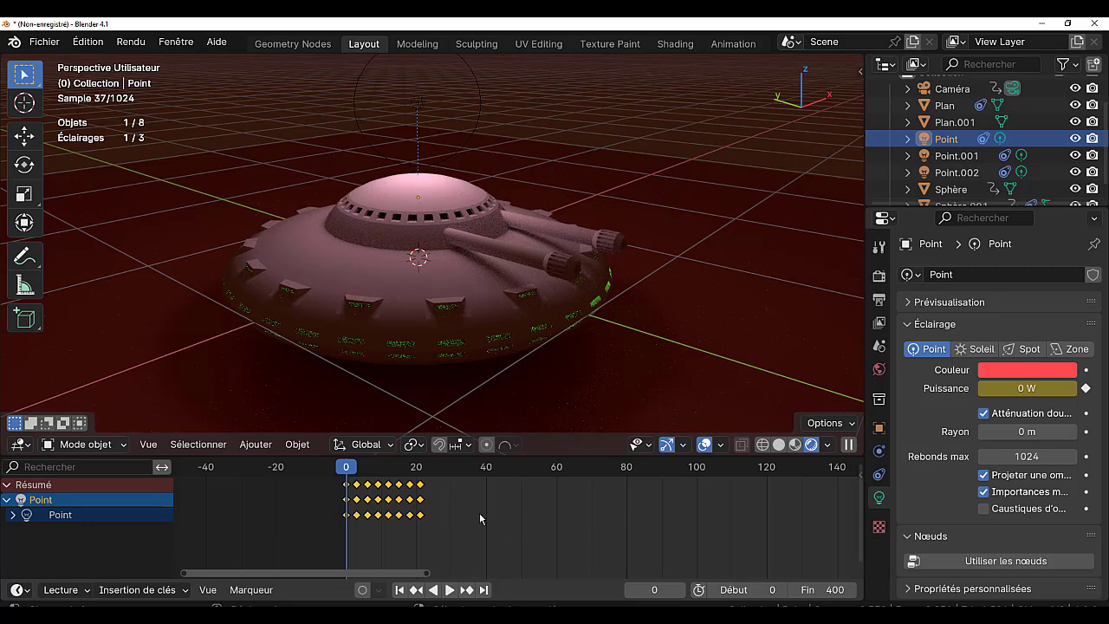
{"action": "key", "text": "shift+d"}
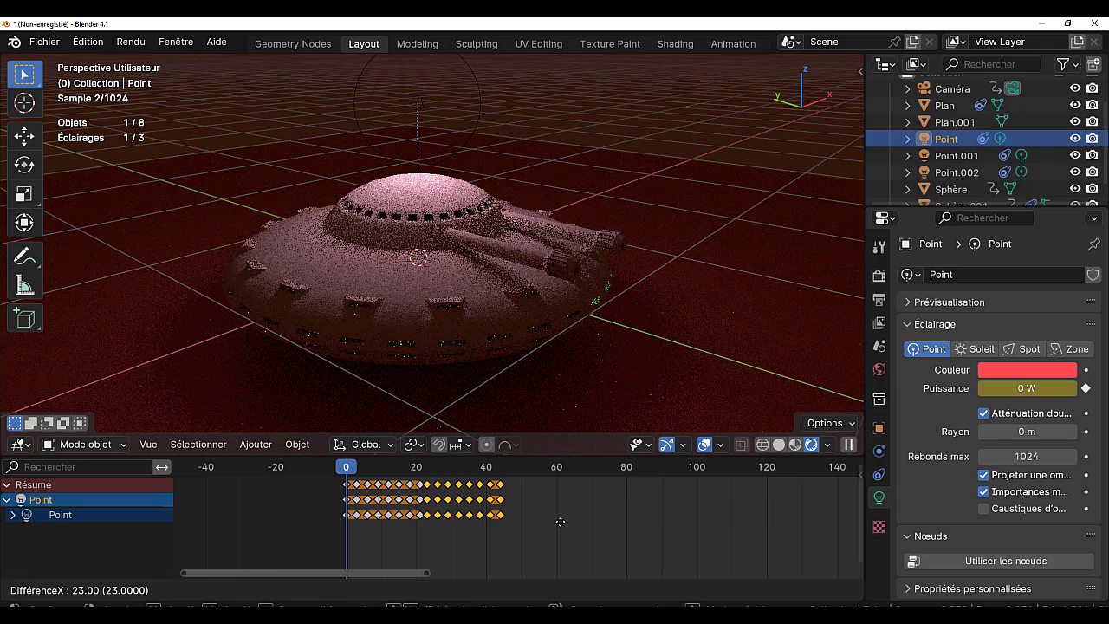
{"action": "left_click", "coordinate": [561, 518]}
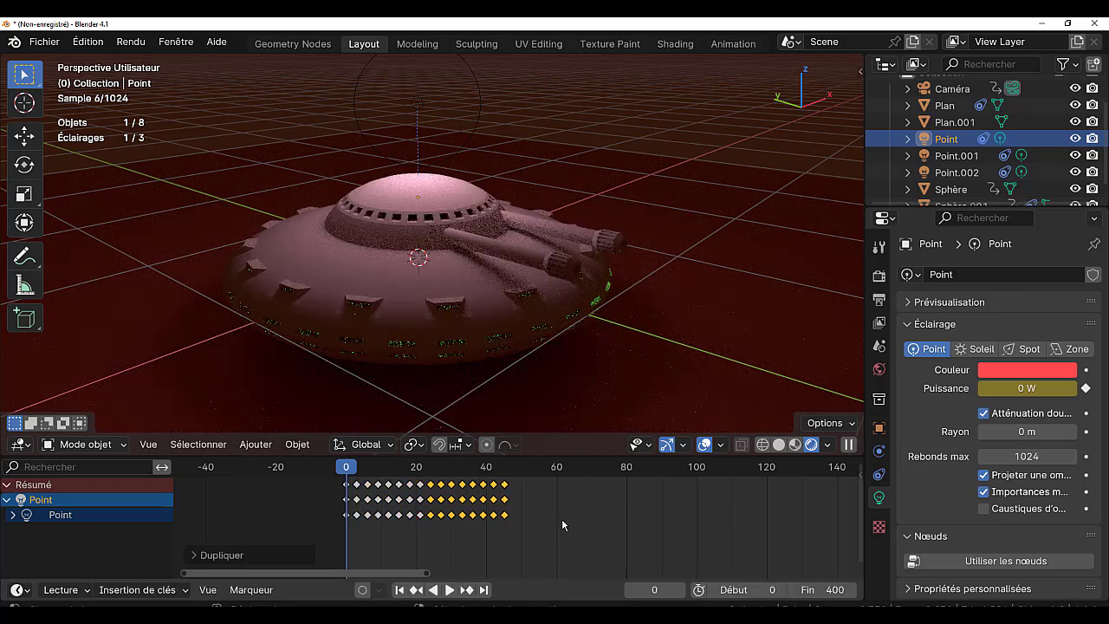
{"action": "key", "text": "a"}
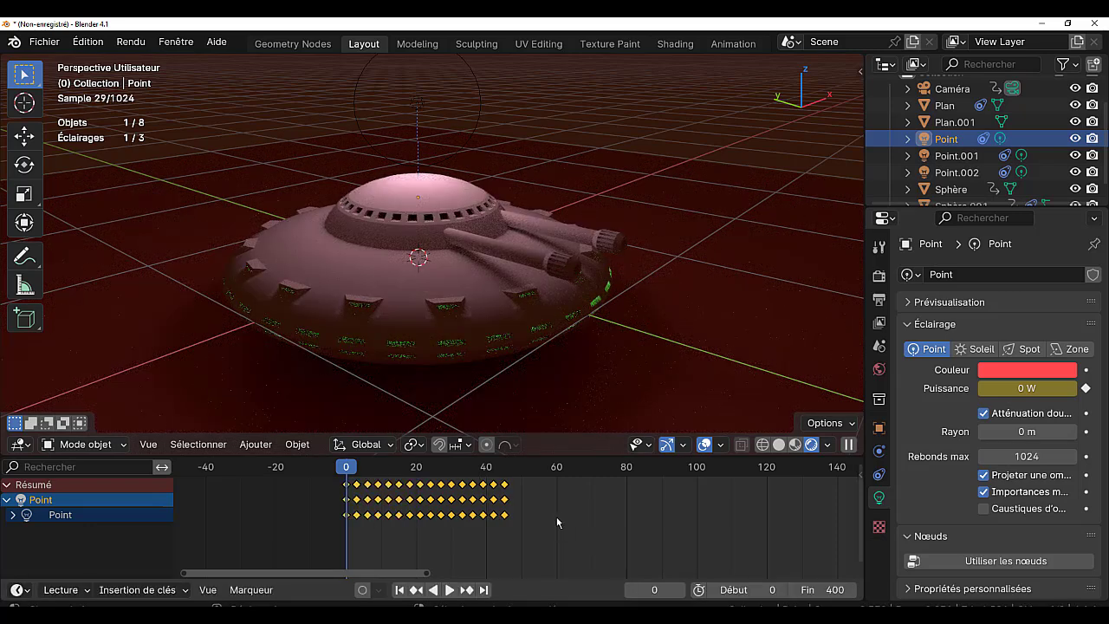
{"action": "key", "text": "shift+d"}
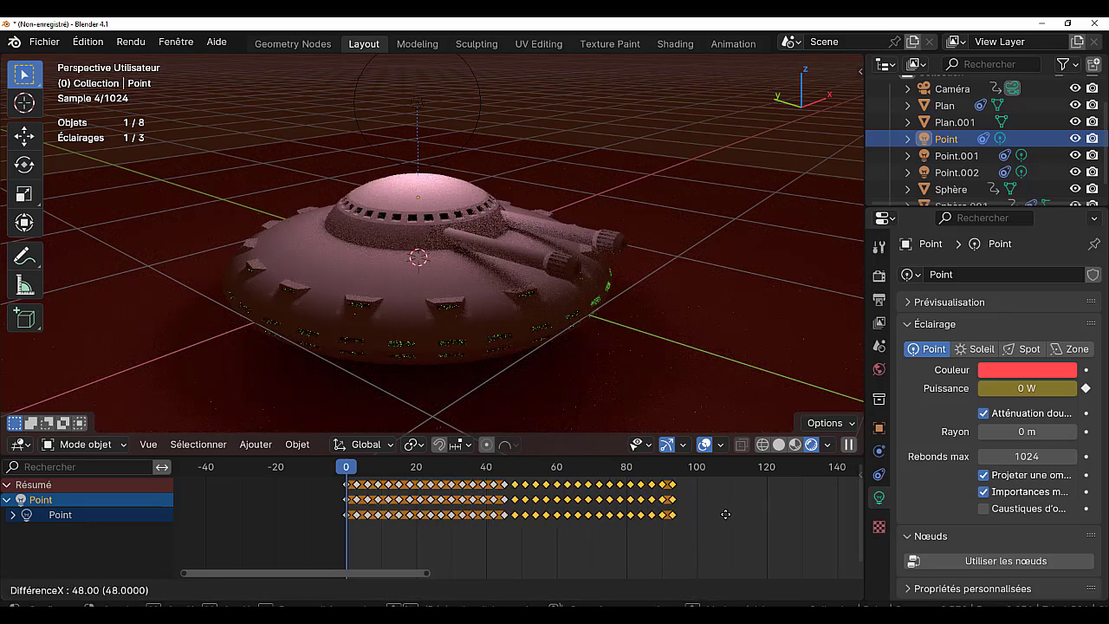
{"action": "left_click", "coordinate": [726, 514]}
Pan the timeline and duplicate all keyframes again past the existing ones.
{"action": "middle_click_drag", "start_coordinate": [766, 530], "coordinate": [565, 527]}
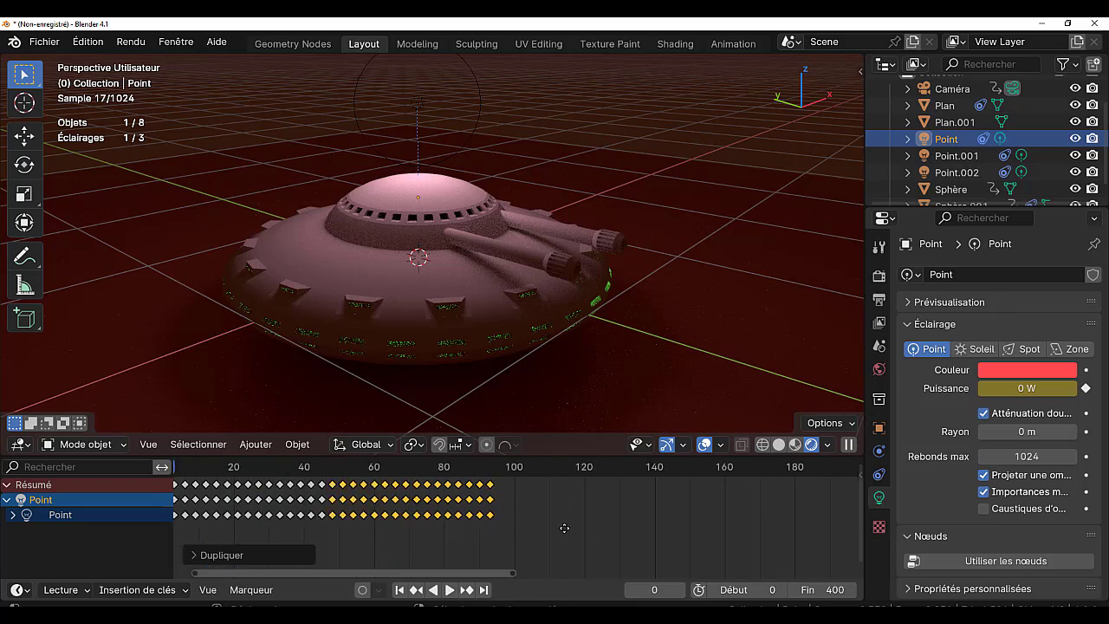
{"action": "scroll", "coordinate": [563, 520], "scroll_direction": "down", "scroll_amount": 2}
{"action": "scroll", "coordinate": [563, 518], "scroll_direction": "down", "scroll_amount": 2}
{"action": "scroll", "coordinate": [563, 516], "scroll_direction": "down", "scroll_amount": 1}
{"action": "scroll", "coordinate": [563, 516], "scroll_direction": "down", "scroll_amount": 1}
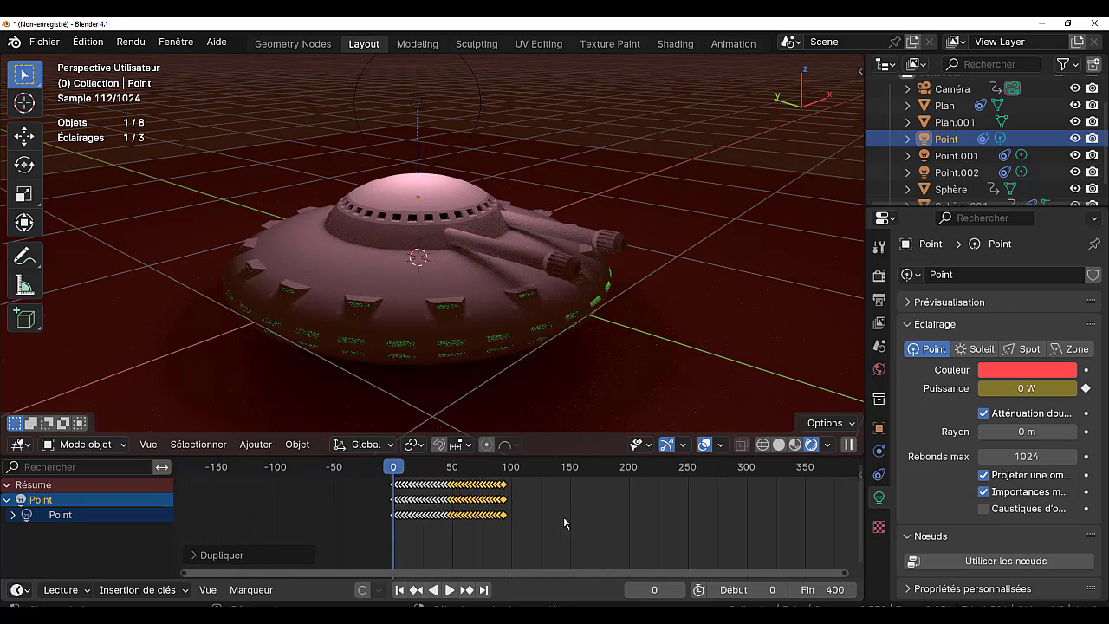
{"action": "middle_click_drag", "start_coordinate": [627, 511], "coordinate": [512, 512]}
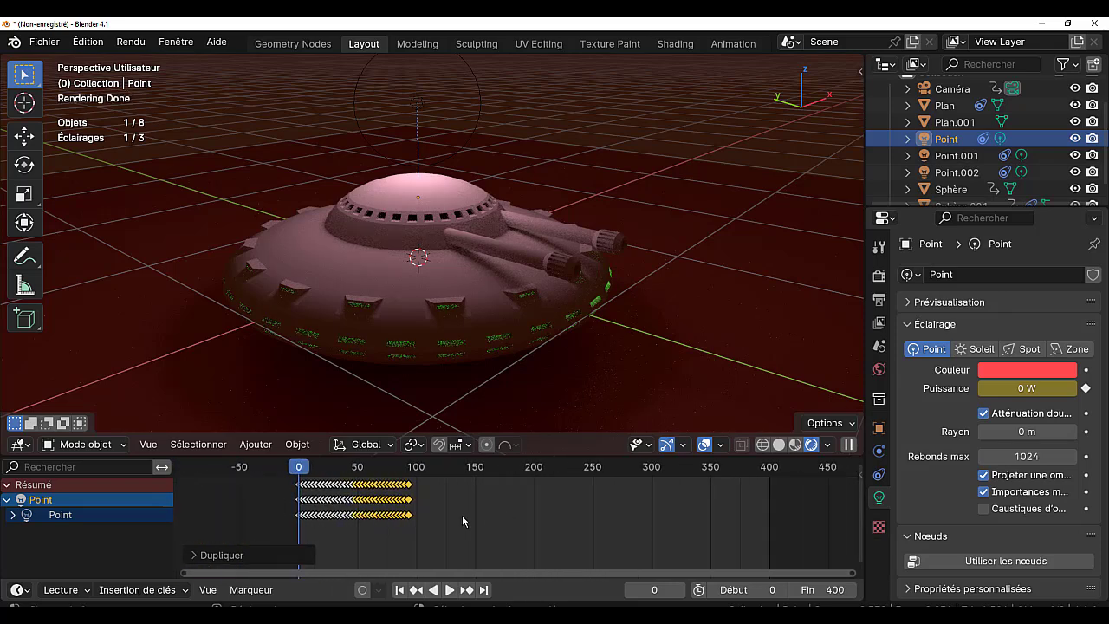
{"action": "key", "text": "a"}
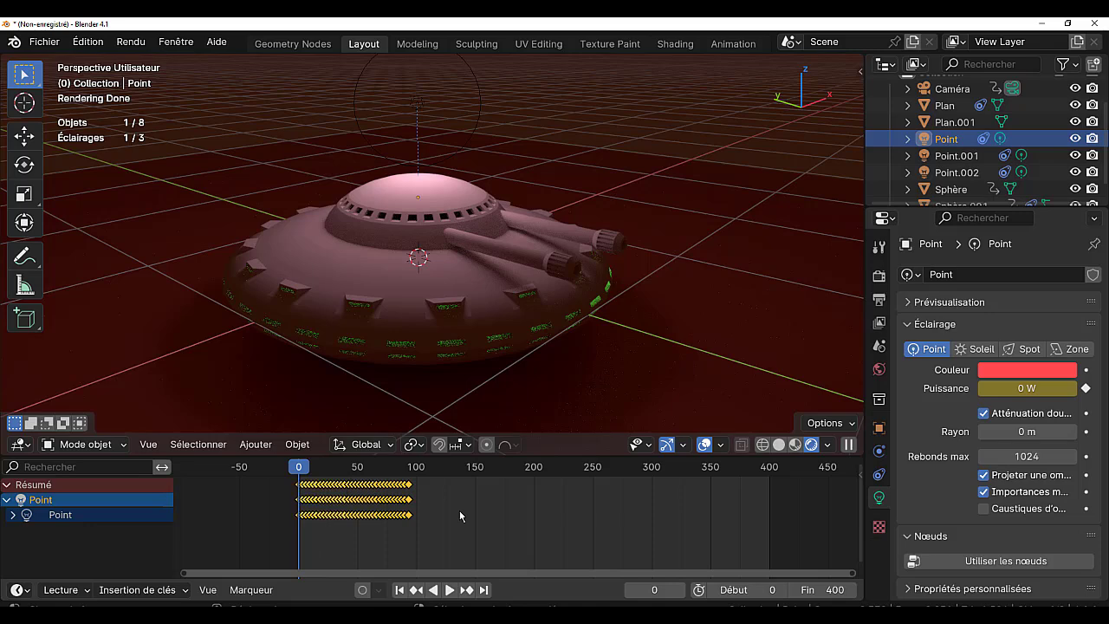
{"action": "scroll", "coordinate": [459, 512], "scroll_direction": "up", "scroll_amount": 3}
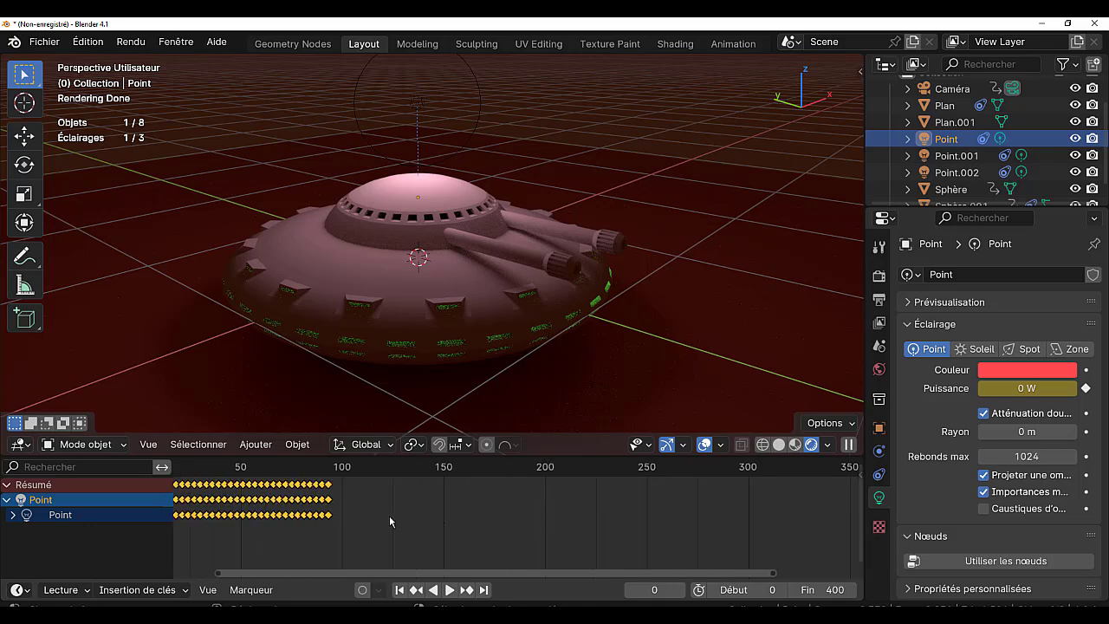
{"action": "key", "text": "shift+d"}
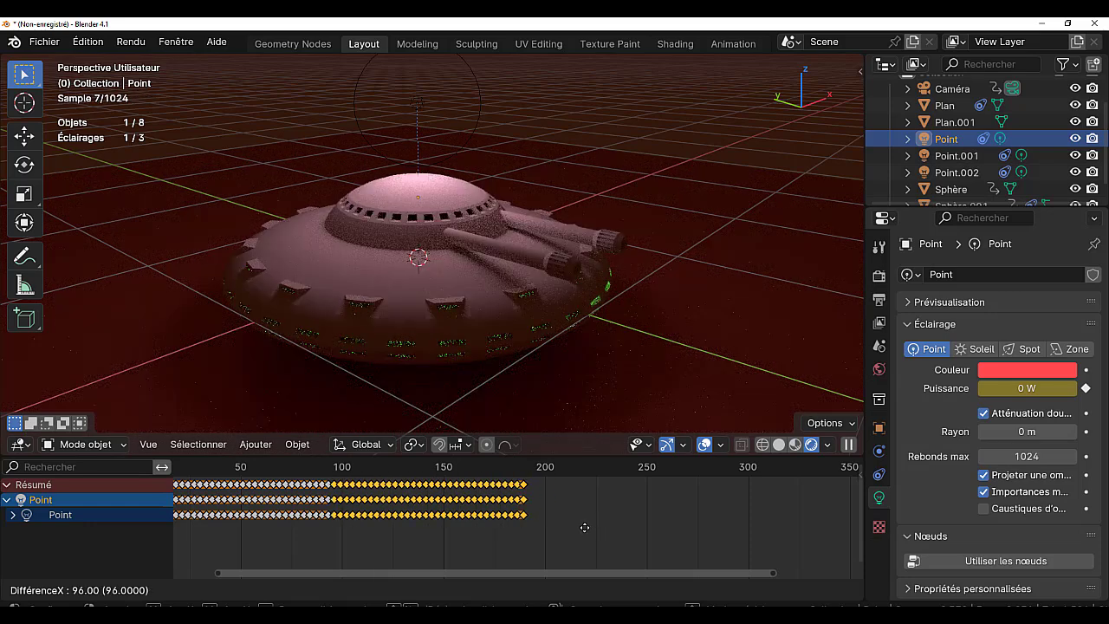
{"action": "left_click", "coordinate": [584, 527]}
Select all keyframes and duplicate them once more to extend the blinking.
{"action": "scroll", "coordinate": [577, 525], "scroll_direction": "down", "scroll_amount": 1}
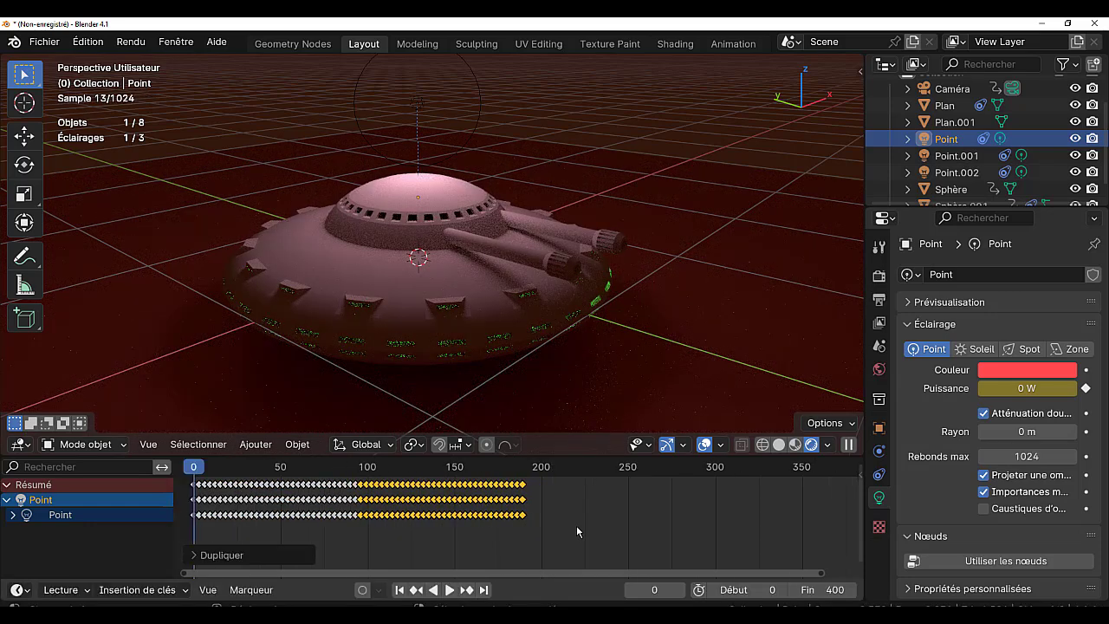
{"action": "key", "text": "a"}
{"action": "key", "text": "shift+d"}
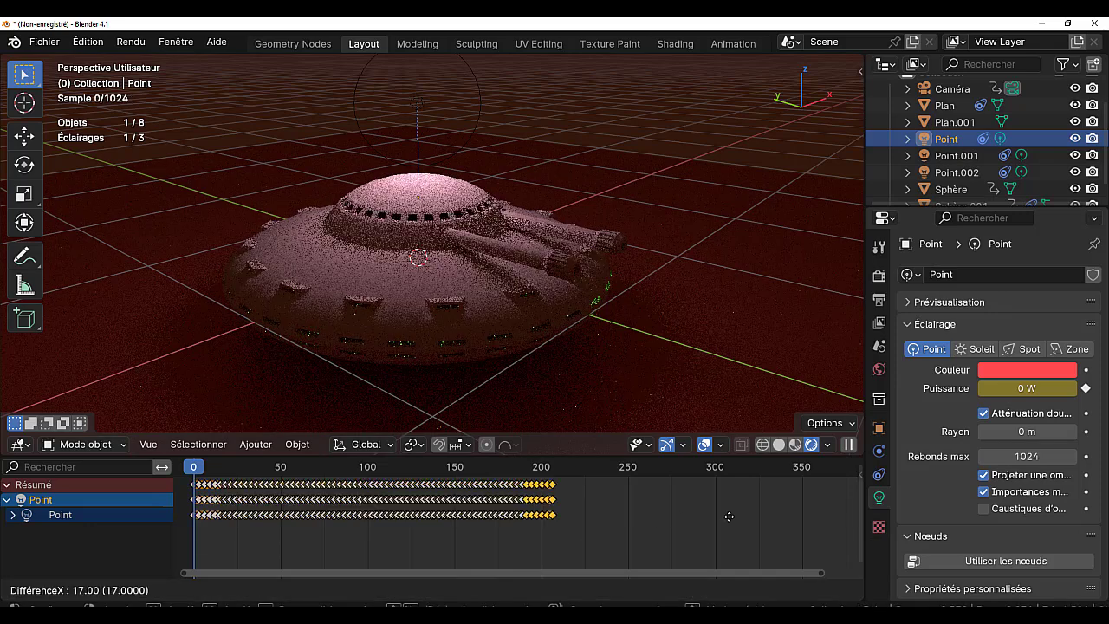
{"action": "left_click", "coordinate": [242, 527]}
{"action": "scroll", "coordinate": [407, 525], "scroll_direction": "down", "scroll_amount": 2}
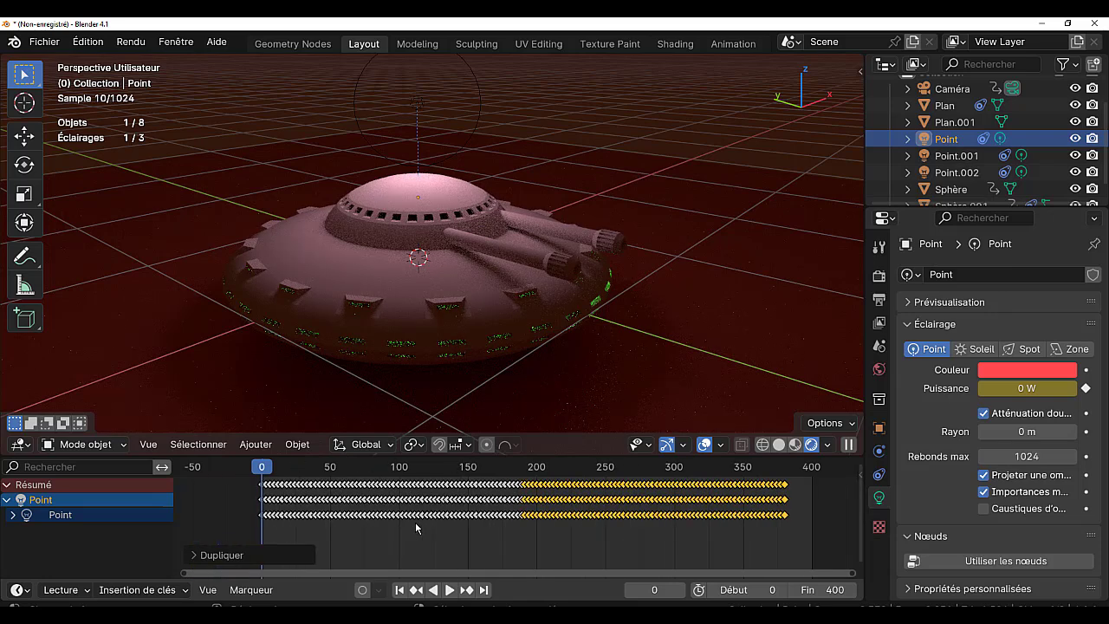
{"action": "scroll", "coordinate": [411, 527], "scroll_direction": "down", "scroll_amount": 3}
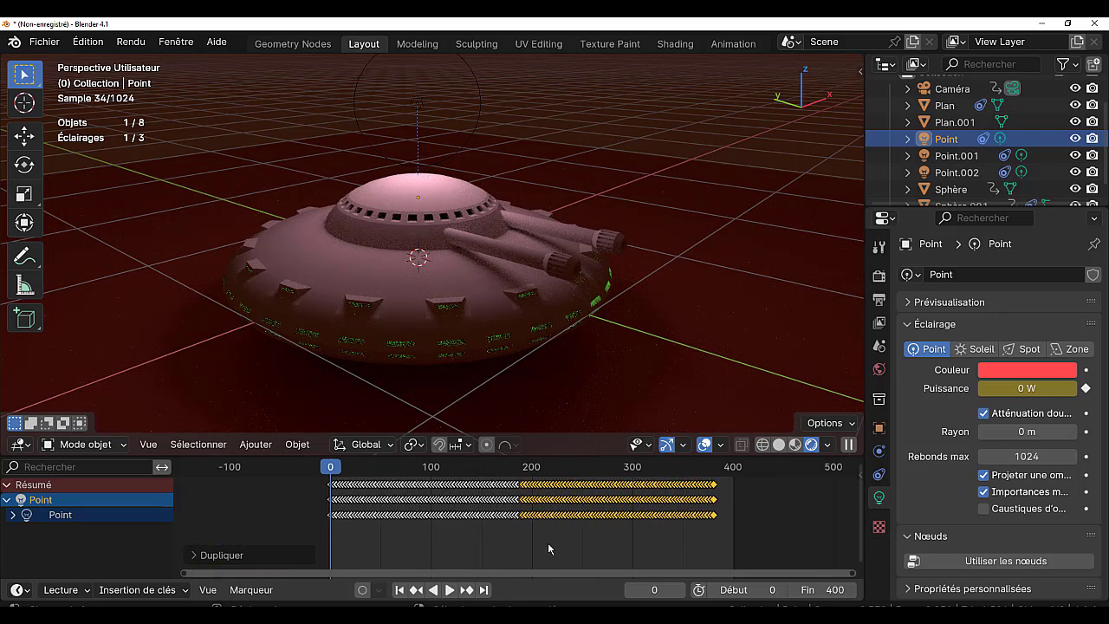
{"action": "scroll", "coordinate": [548, 542], "scroll_direction": "up", "scroll_amount": 3}
{"action": "scroll", "coordinate": [564, 553], "scroll_direction": "up", "scroll_amount": 3}
{"action": "scroll", "coordinate": [564, 553], "scroll_direction": "up", "scroll_amount": 2}
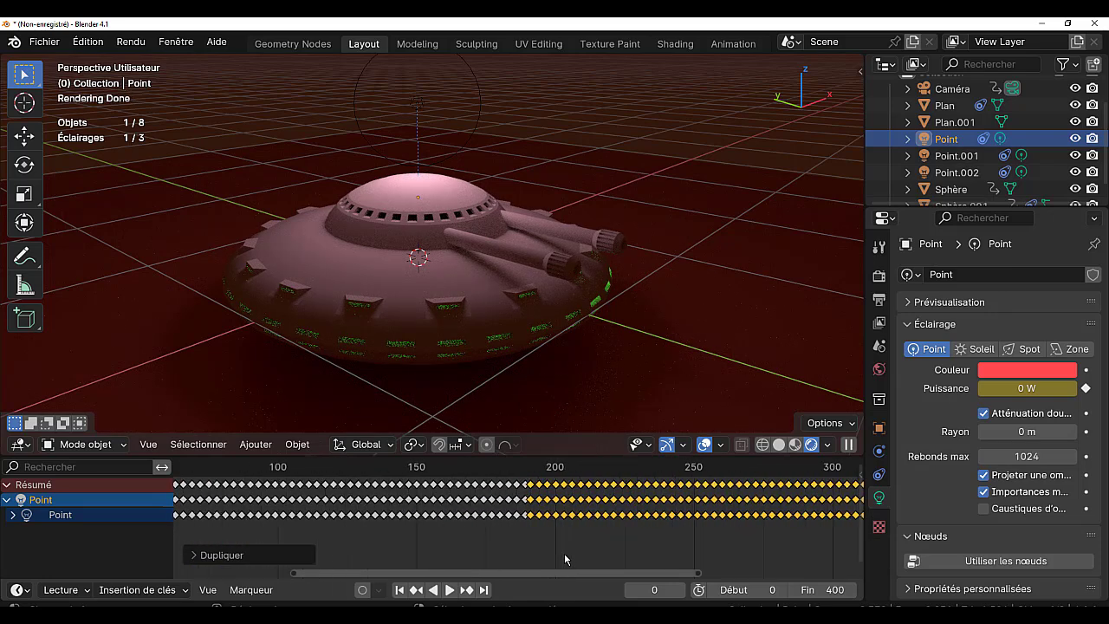
{"action": "scroll", "coordinate": [564, 553], "scroll_direction": "up", "scroll_amount": 2}
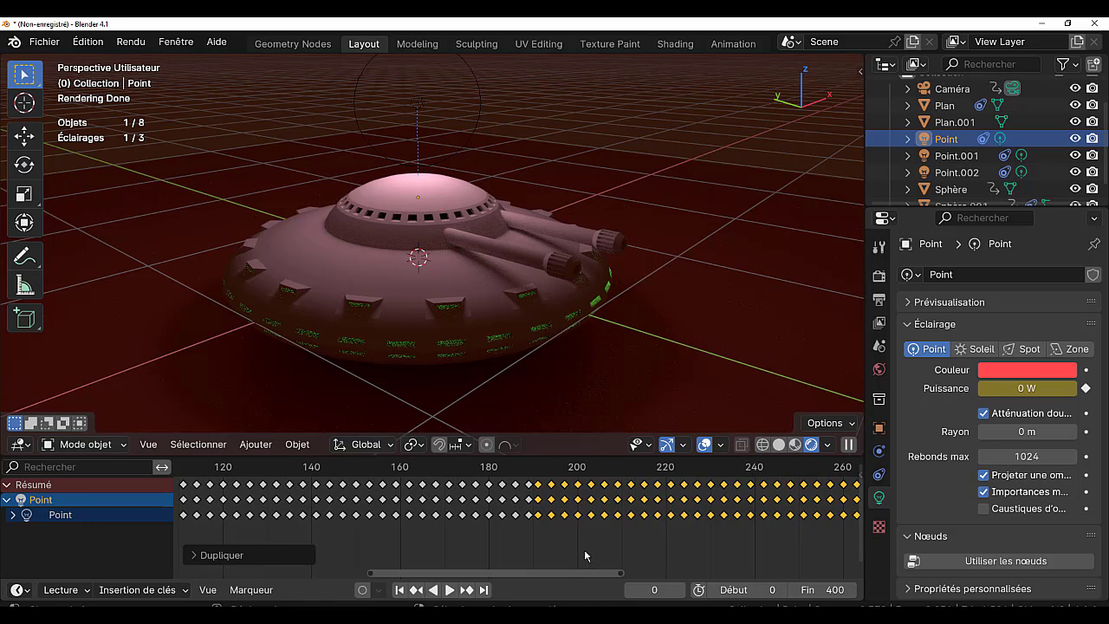
Move the selected keyframes further along the timeline with G and frame the whole run.
{"action": "key", "text": "g"}
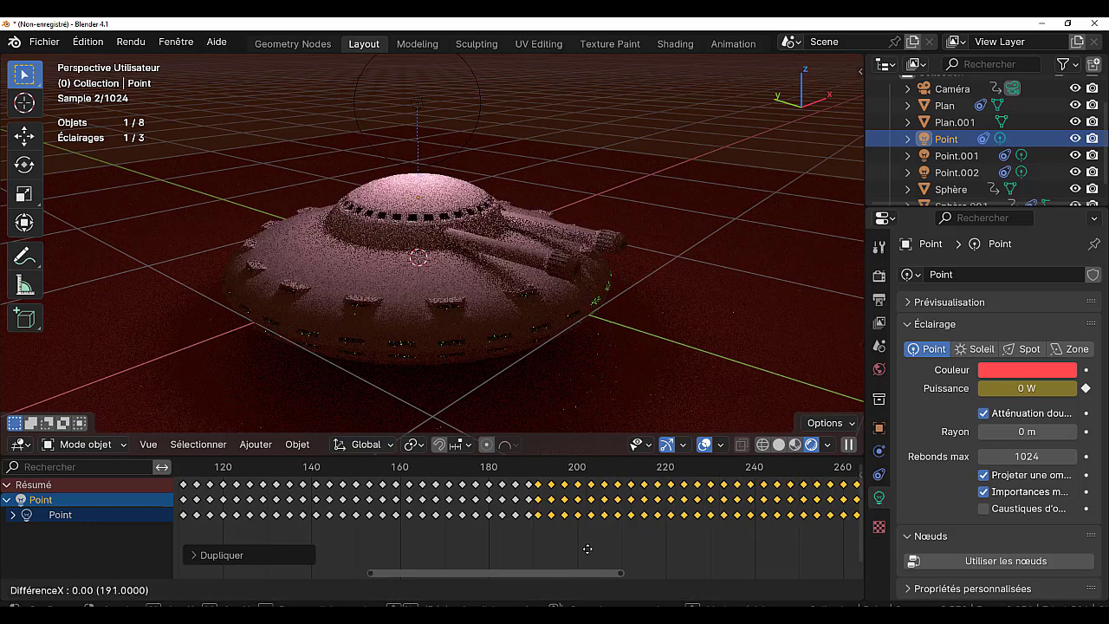
{"action": "left_click", "coordinate": [591, 547]}
{"action": "scroll", "coordinate": [583, 537], "scroll_direction": "down", "scroll_amount": 1}
{"action": "scroll", "coordinate": [583, 531], "scroll_direction": "down", "scroll_amount": 2}
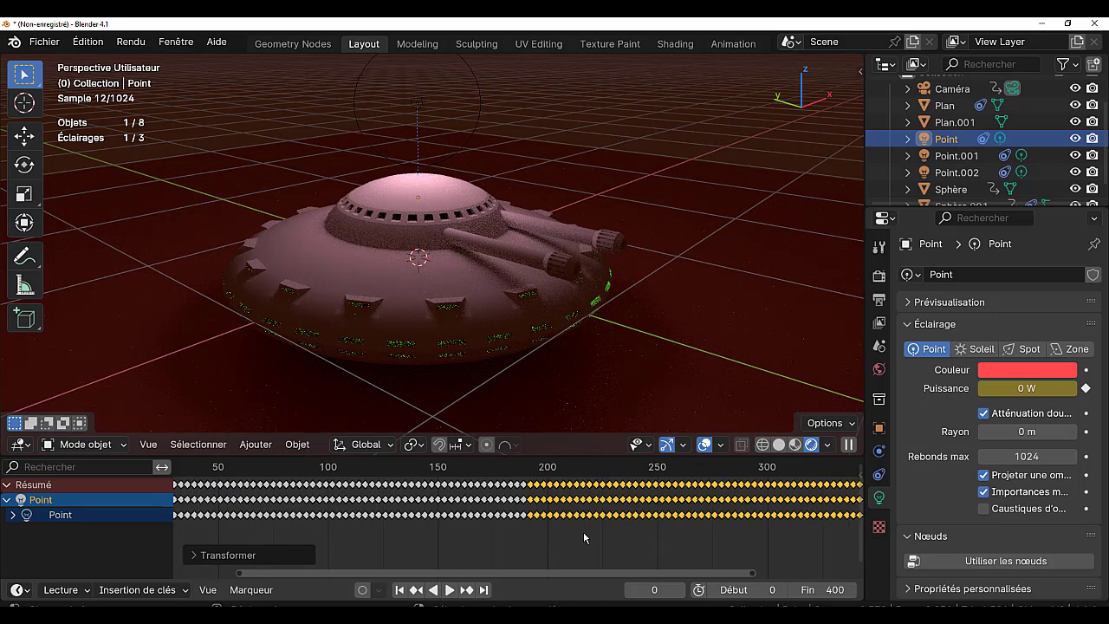
{"action": "scroll", "coordinate": [583, 532], "scroll_direction": "down", "scroll_amount": 2}
{"action": "scroll", "coordinate": [579, 527], "scroll_direction": "down", "scroll_amount": 1}
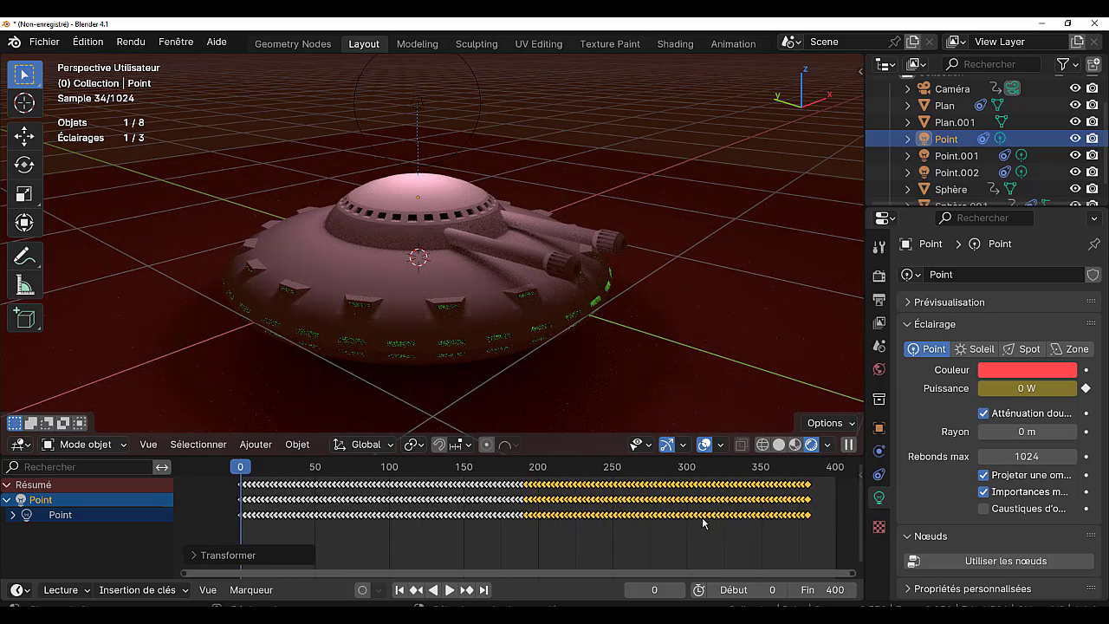
{"action": "scroll", "coordinate": [715, 526], "scroll_direction": "down", "scroll_amount": 1}
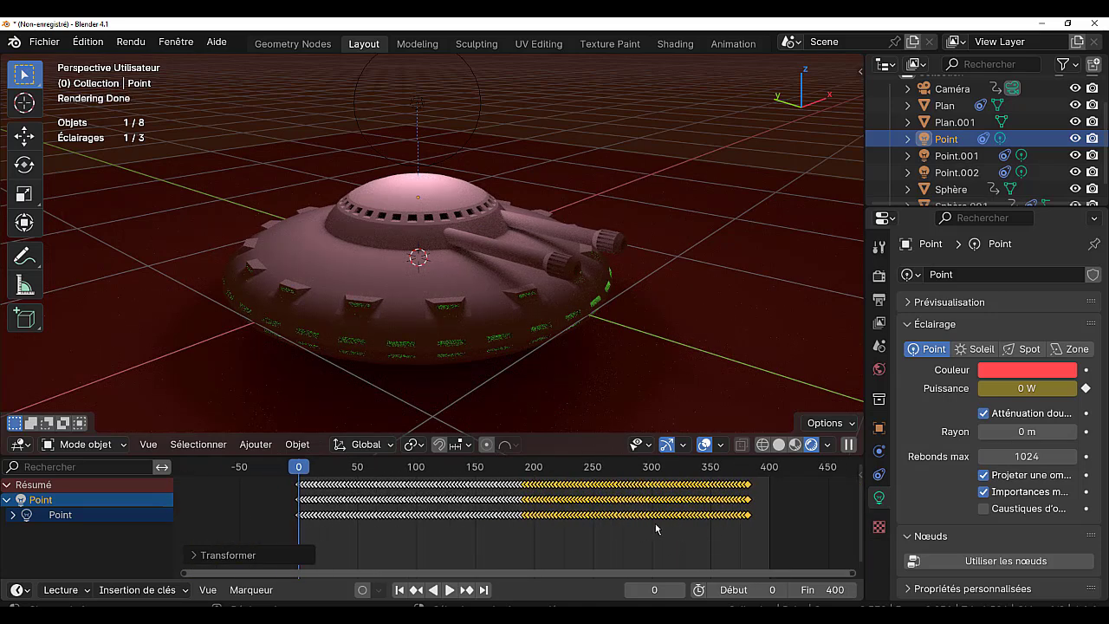
{"action": "key", "text": "g"}
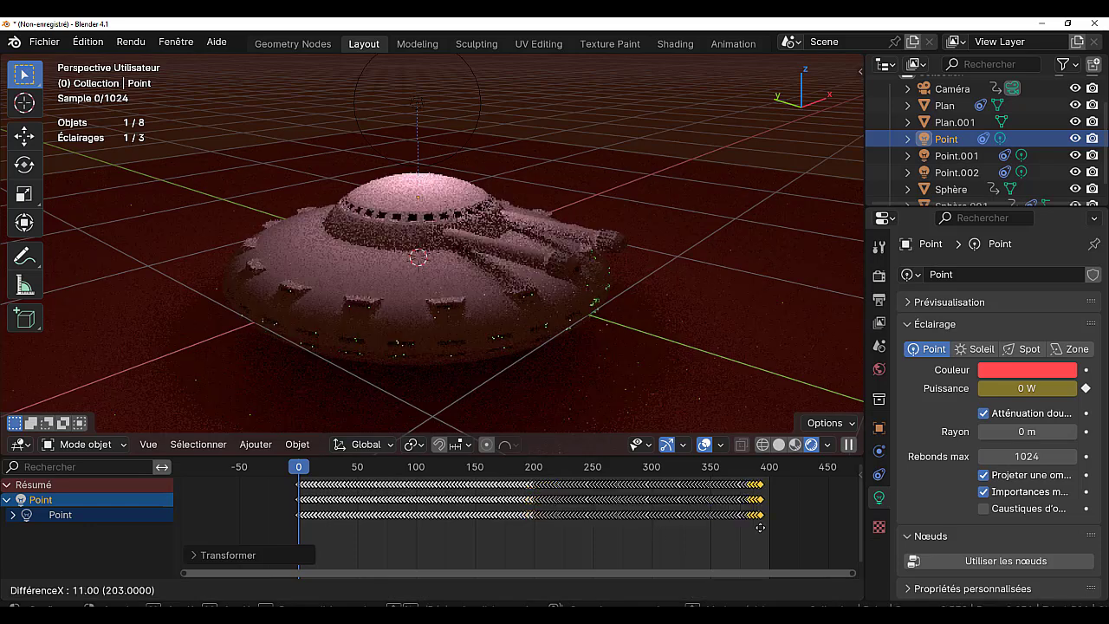
{"action": "left_click", "coordinate": [188, 522]}
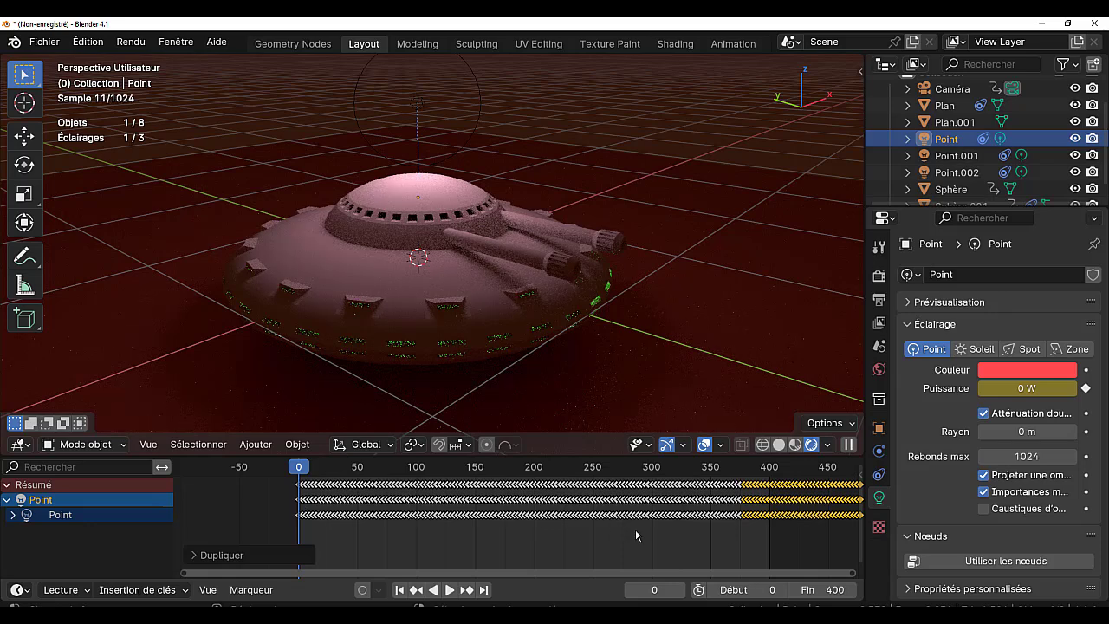
{"action": "scroll", "coordinate": [637, 524], "scroll_direction": "down", "scroll_amount": 4}
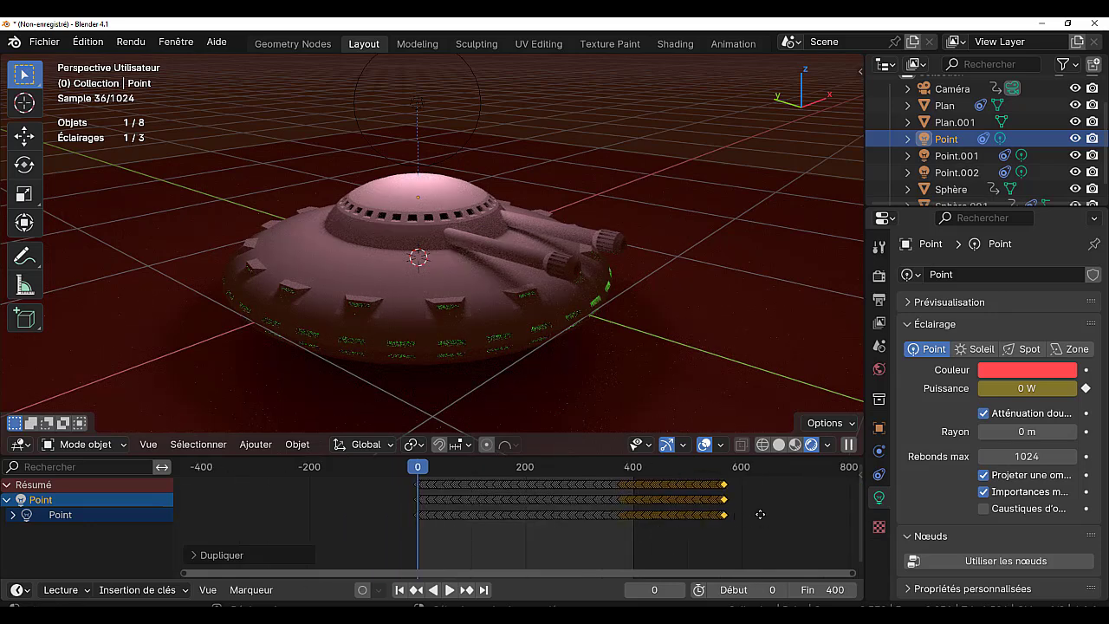
{"action": "middle_click_drag", "start_coordinate": [760, 514], "coordinate": [645, 527]}
{"action": "scroll", "coordinate": [645, 527], "scroll_direction": "up", "scroll_amount": 1}
{"action": "scroll", "coordinate": [645, 527], "scroll_direction": "up", "scroll_amount": 3}
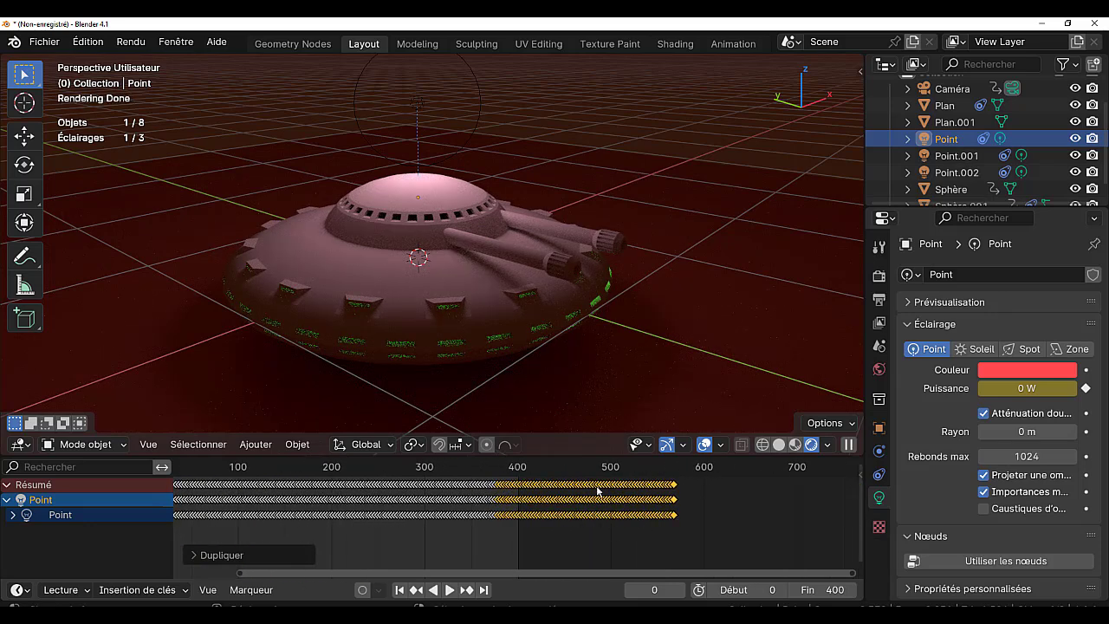
Preview the animation, rewind to frame 0, and box-select the keyframes after about frame 220.
{"action": "middle_click_drag", "start_coordinate": [548, 490], "coordinate": [649, 474]}
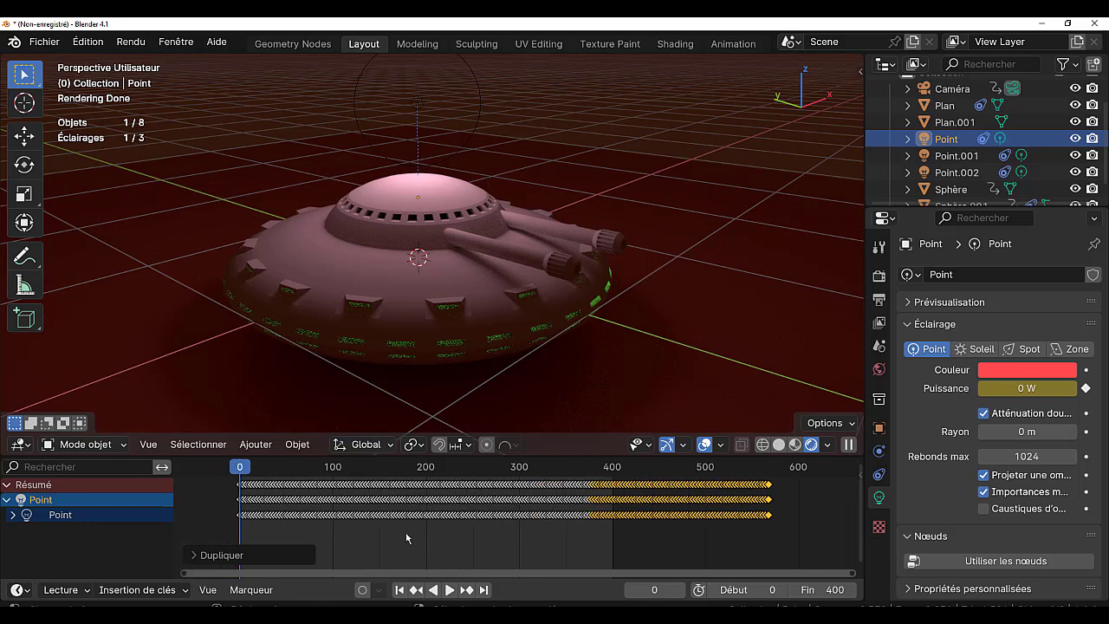
{"action": "left_click", "coordinate": [449, 590]}
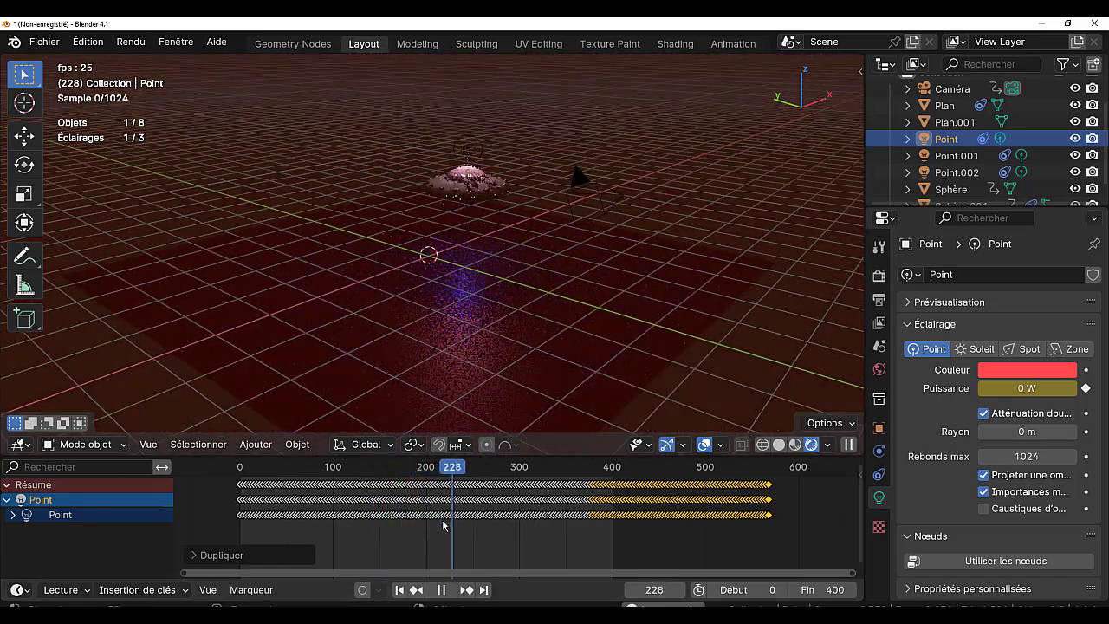
{"action": "key", "text": "space"}
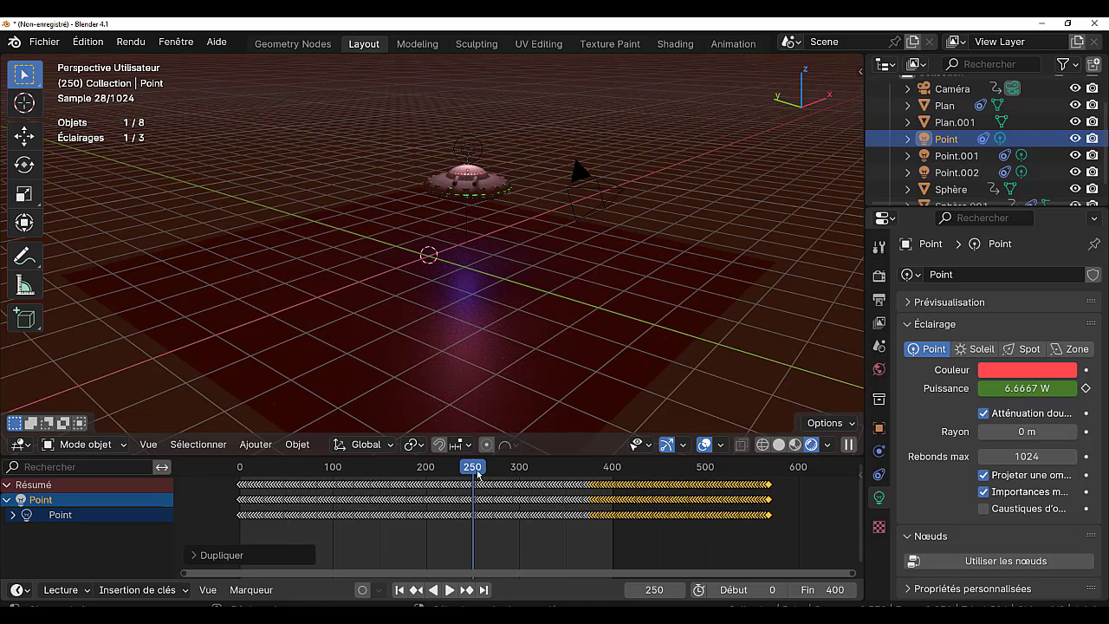
{"action": "left_click_drag", "start_coordinate": [477, 474], "coordinate": [238, 472]}
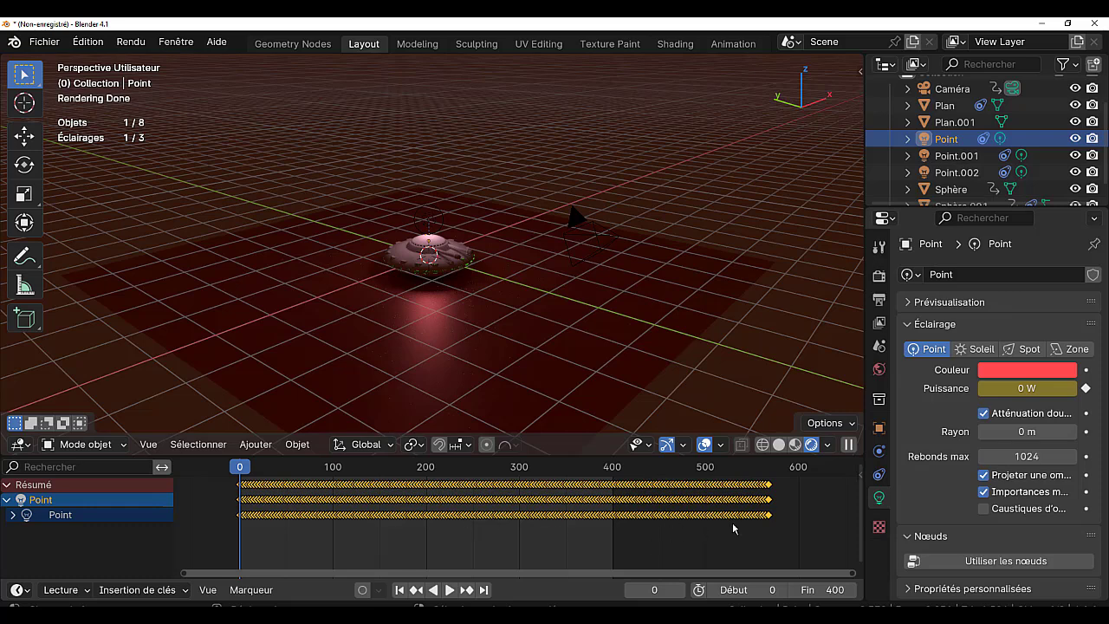
{"action": "left_click", "coordinate": [565, 549]}
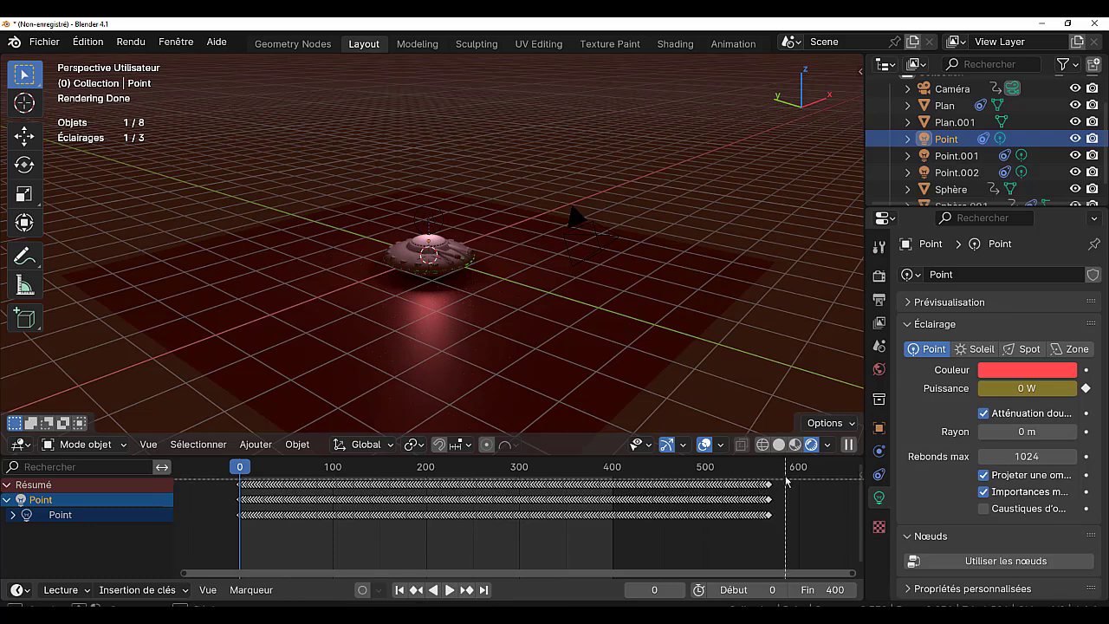
{"action": "mouse_move", "coordinate": [548, 530]}
{"action": "left_mouse_down"}
{"action": "mouse_move", "coordinate": [413, 543]}
{"action": "mouse_move", "coordinate": [440, 548]}
{"action": "left_mouse_up"}
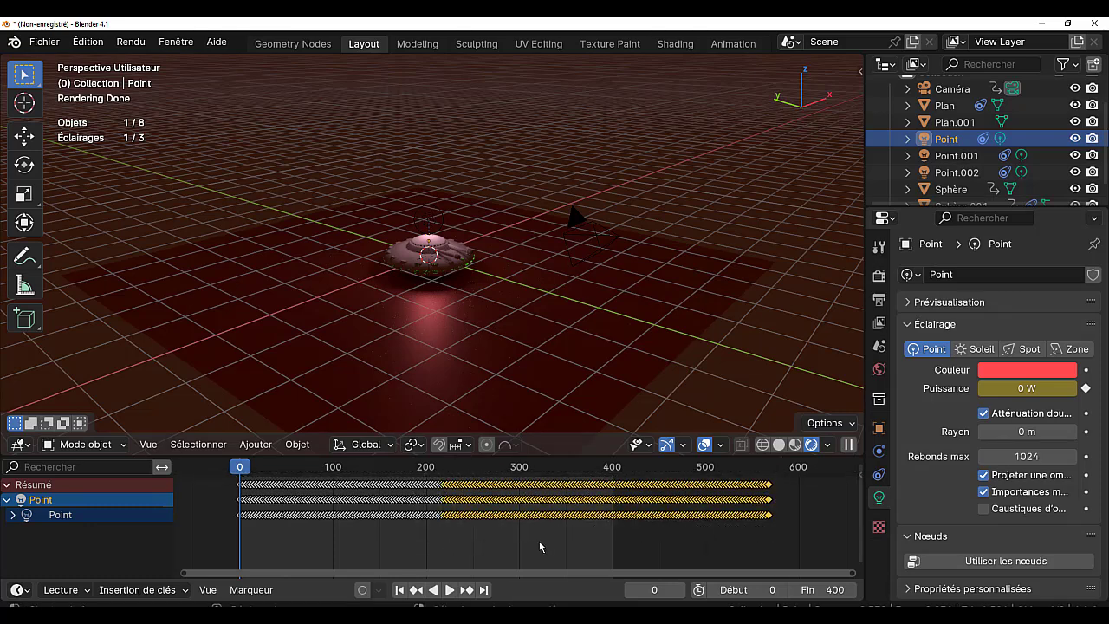
Delete the selected later keyframes and scale the remaining blinks out to about frame 400.
{"action": "key", "text": "x"}
{"action": "left_click", "coordinate": [501, 538]}
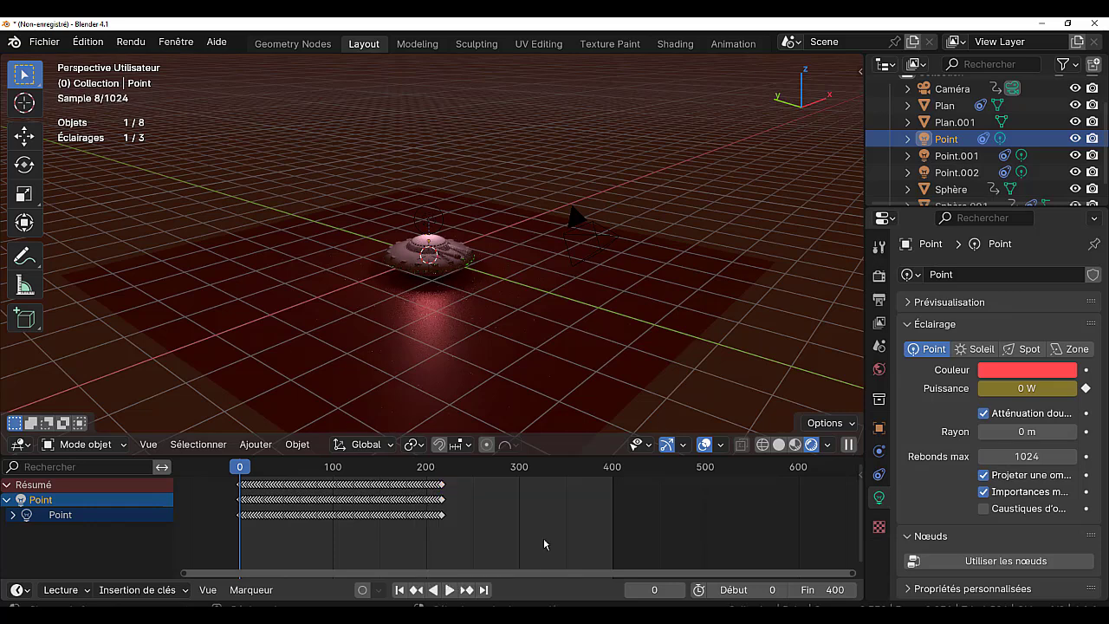
{"action": "mouse_move", "coordinate": [251, 468]}
{"action": "left_mouse_down"}
{"action": "mouse_move", "coordinate": [310, 468]}
{"action": "mouse_move", "coordinate": [175, 479]}
{"action": "left_mouse_up"}
{"action": "key", "text": "s"}
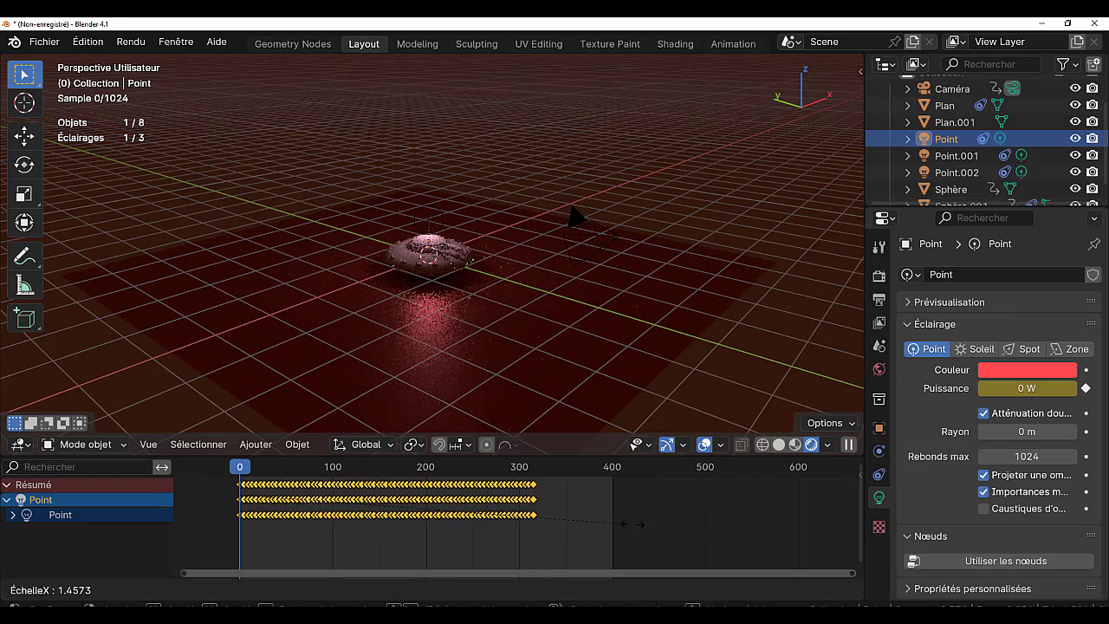
{"action": "left_click", "coordinate": [728, 529]}
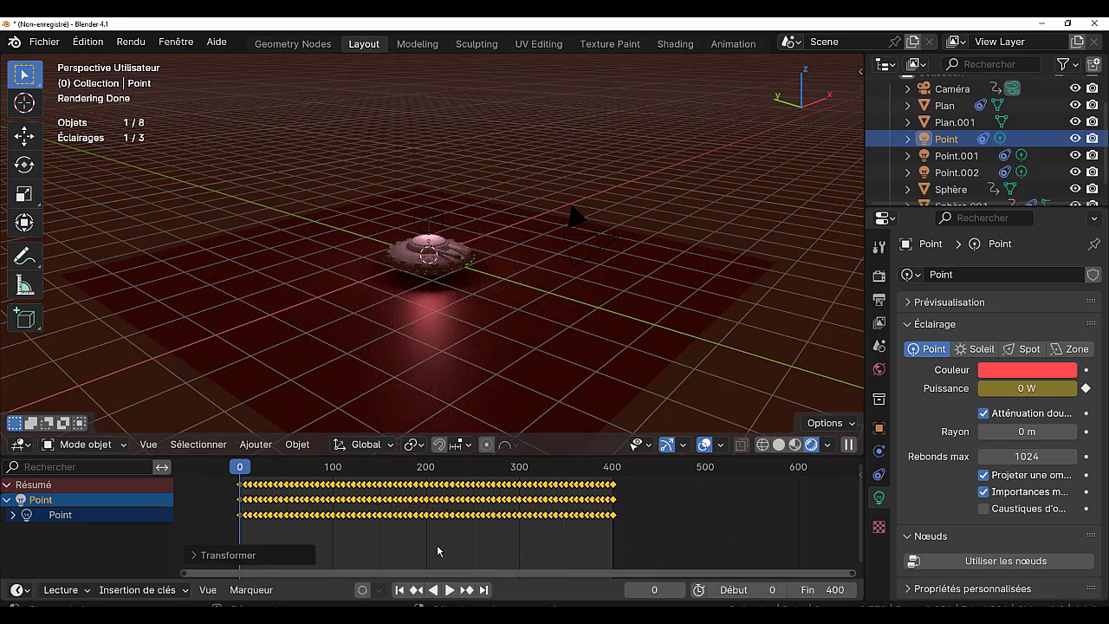
View the scene through the camera and start animation playback.
{"action": "key", "text": "KP_0"}
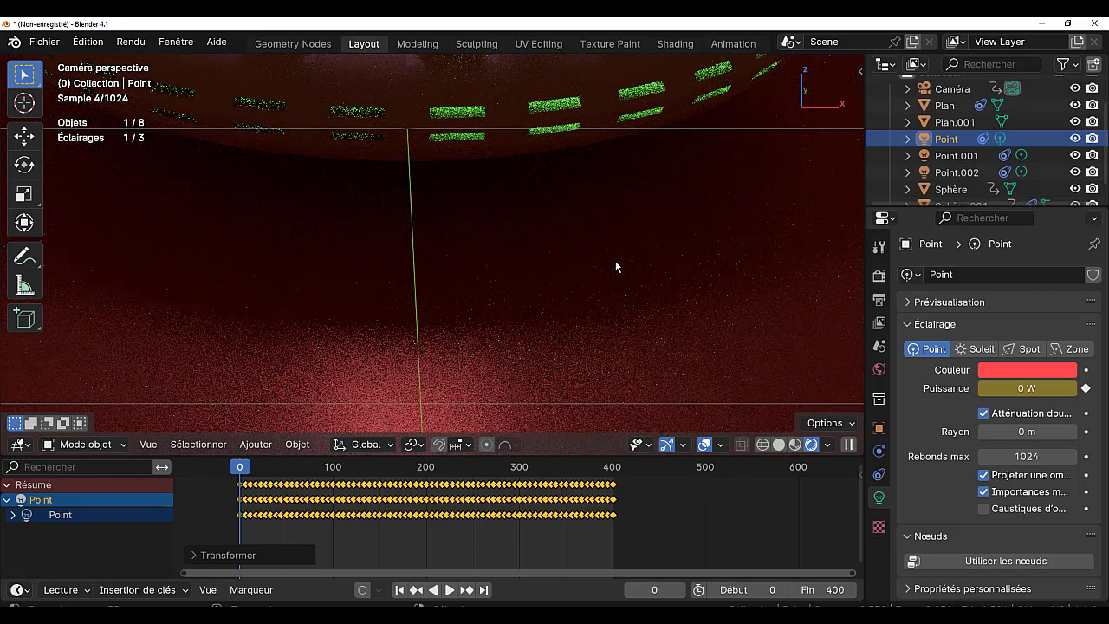
{"action": "scroll", "coordinate": [616, 266], "scroll_direction": "down", "scroll_amount": 3}
{"action": "scroll", "coordinate": [616, 266], "scroll_direction": "down", "scroll_amount": 2}
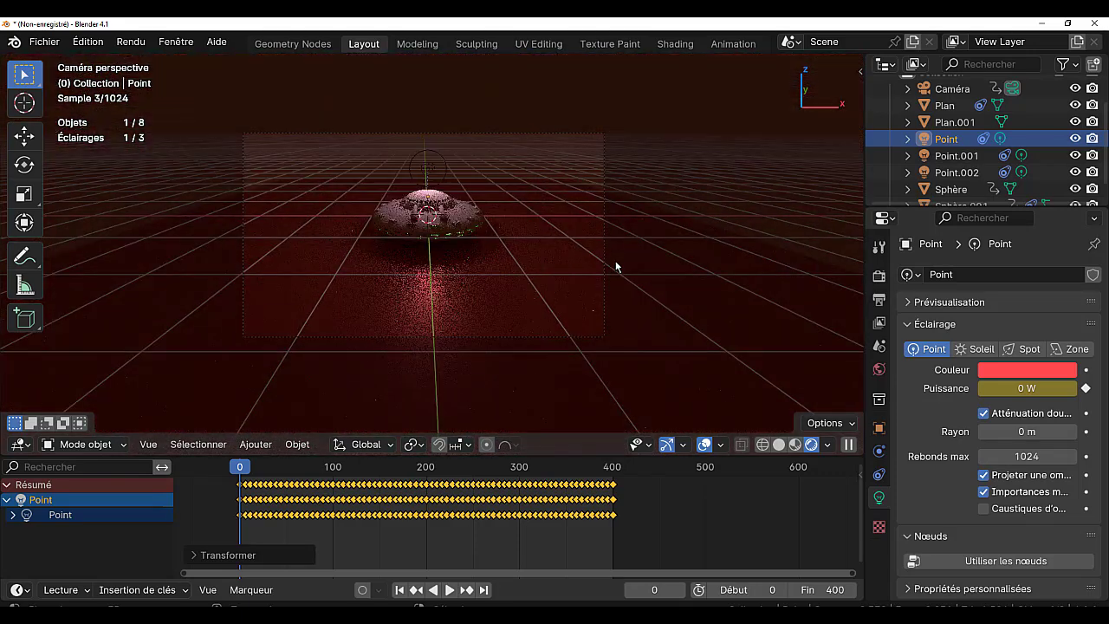
{"action": "scroll", "coordinate": [601, 251], "scroll_direction": "up", "scroll_amount": 1}
{"action": "scroll", "coordinate": [601, 299], "scroll_direction": "up", "scroll_amount": 2, "text": "shift"}
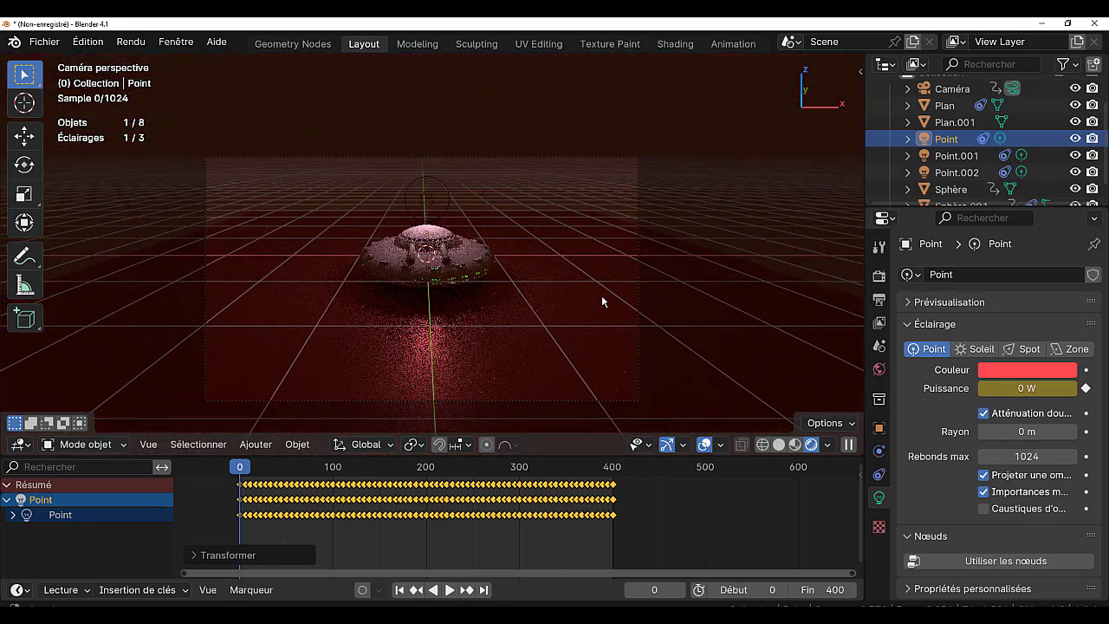
{"action": "left_click", "coordinate": [449, 590]}
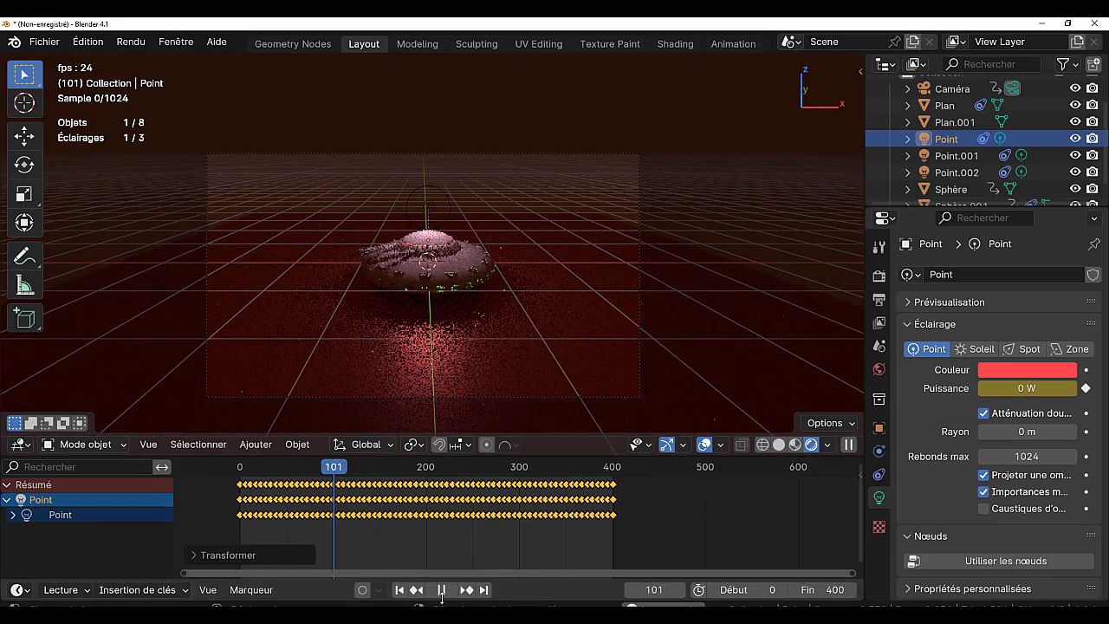
Stop playback, rewind to frame 0 and stretch the Point light's keyframes in time.
{"action": "key", "text": "space"}
{"action": "left_click_drag", "start_coordinate": [354, 468], "coordinate": [249, 469]}
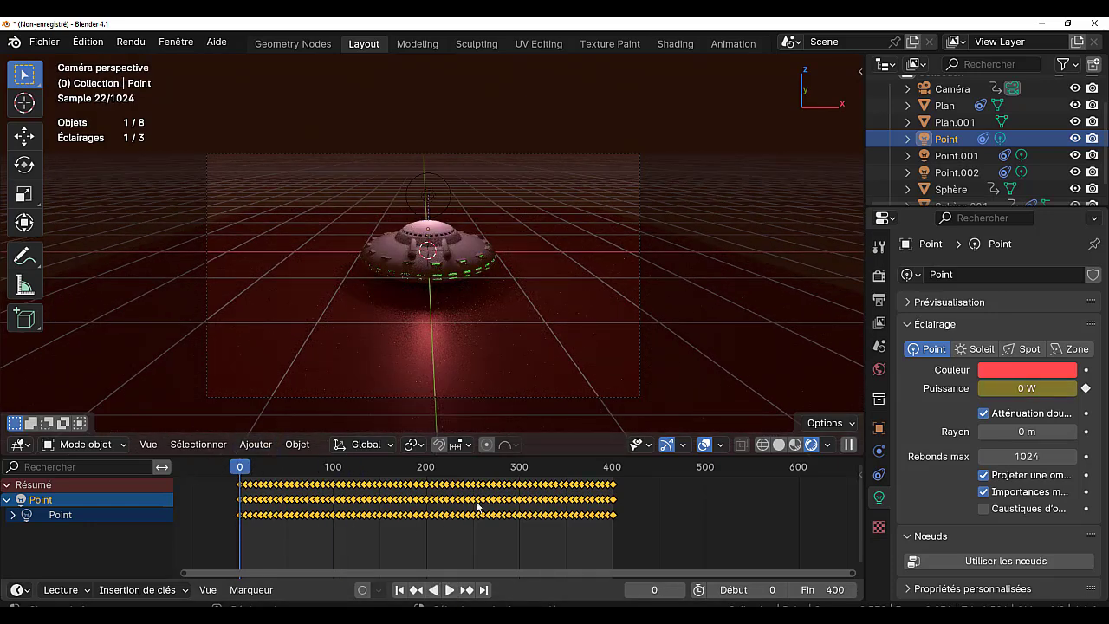
{"action": "key", "text": "s"}
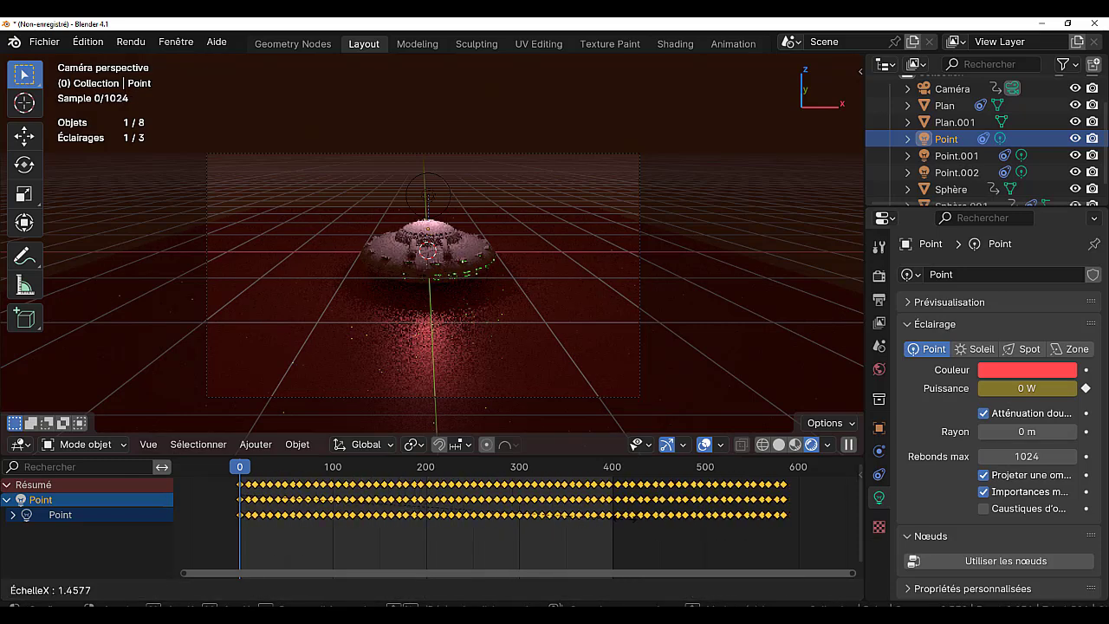
{"action": "key", "text": "Return"}
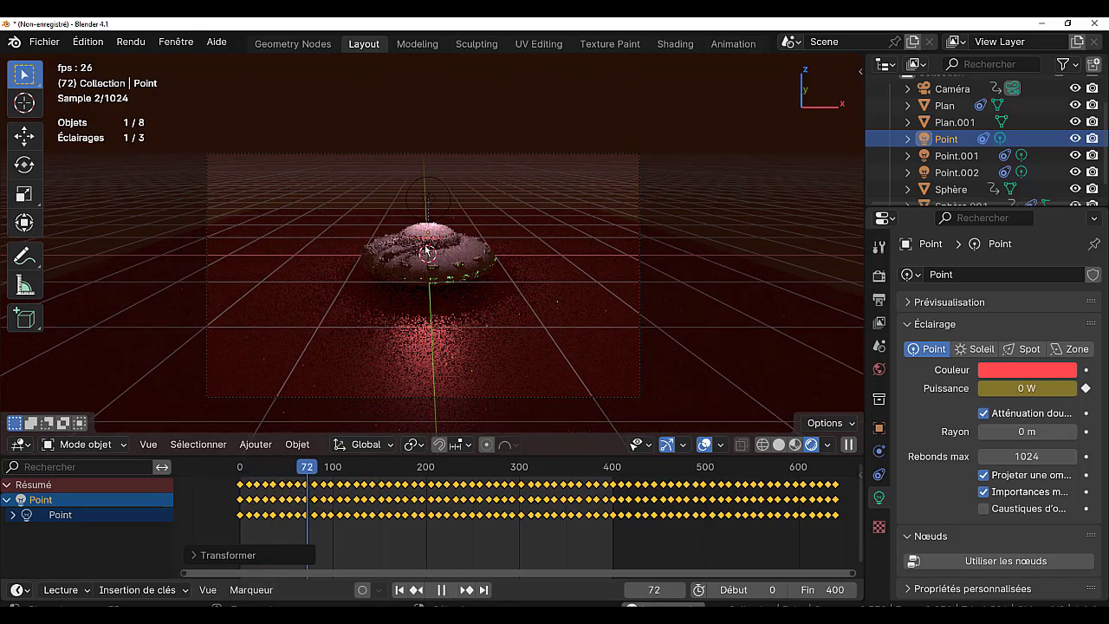
Delete the Point light keyframes beyond frame 400, rewind to frame 0 and start rescaling the keys.
{"action": "scroll", "coordinate": [426, 249], "scroll_direction": "up", "scroll_amount": 3}
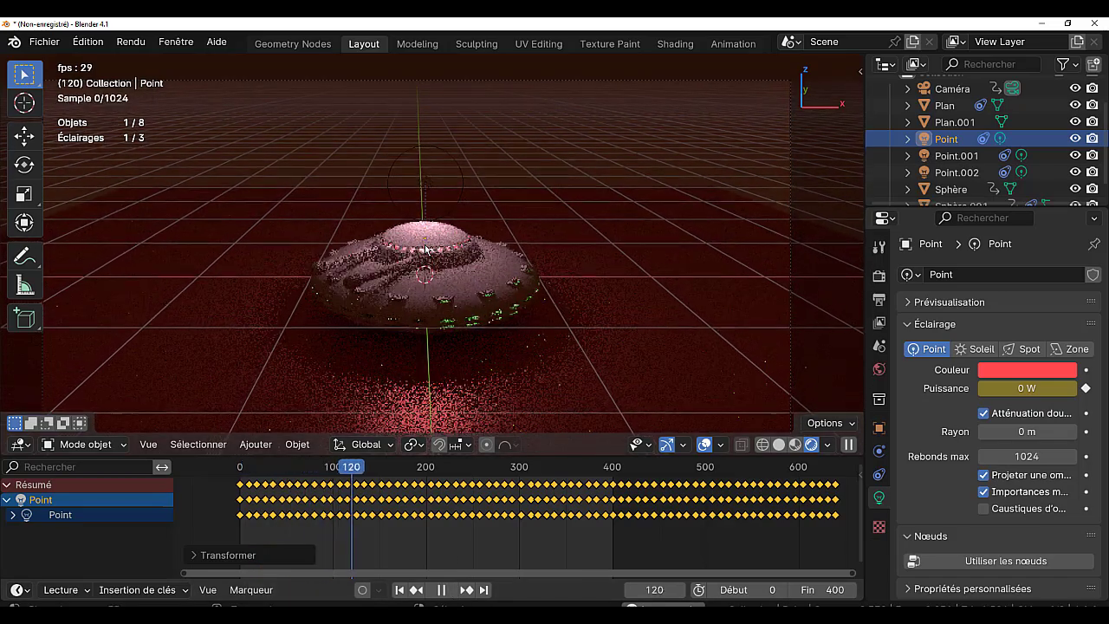
{"action": "scroll", "coordinate": [495, 310], "scroll_direction": "down", "scroll_amount": 3}
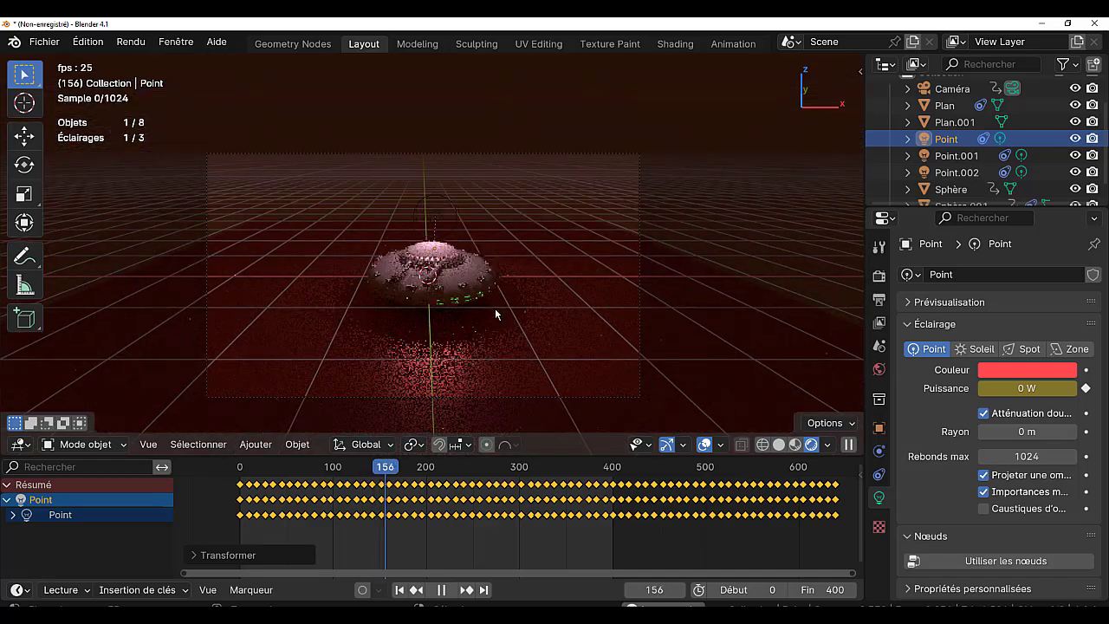
{"action": "scroll", "coordinate": [663, 532], "scroll_direction": "down", "scroll_amount": 2}
{"action": "left_click", "coordinate": [664, 532]}
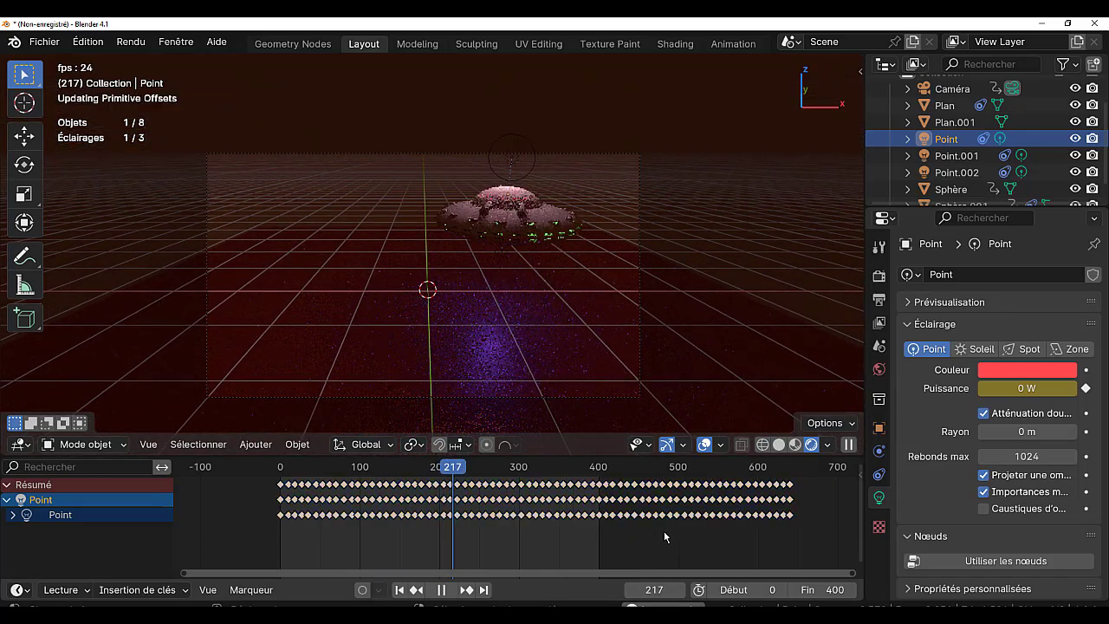
{"action": "left_click", "coordinate": [441, 589]}
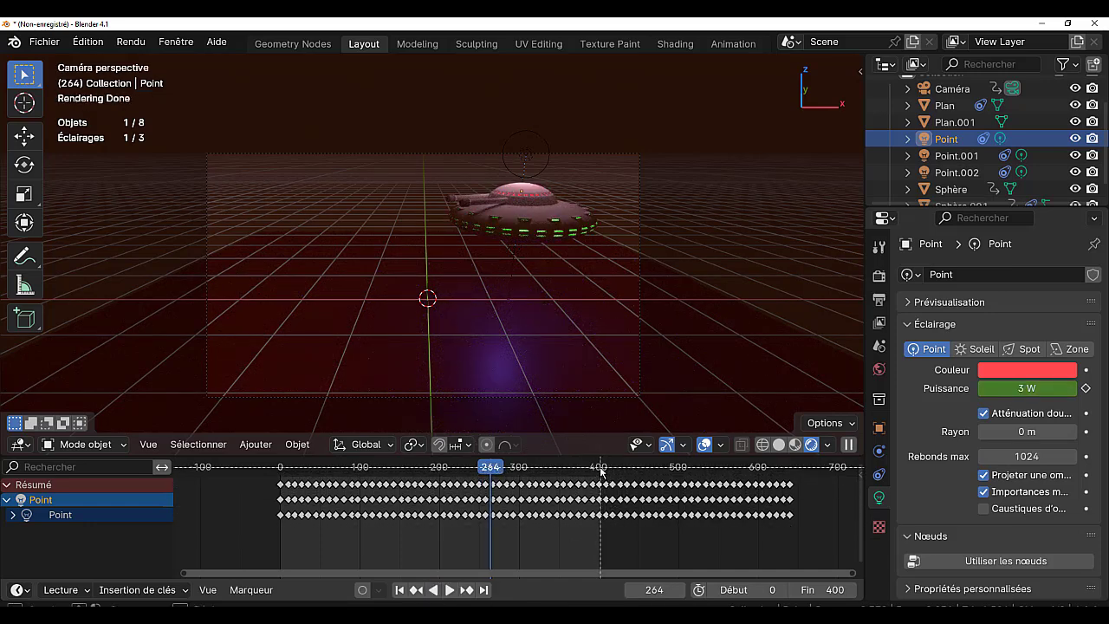
{"action": "left_click_drag", "start_coordinate": [599, 475], "coordinate": [819, 537]}
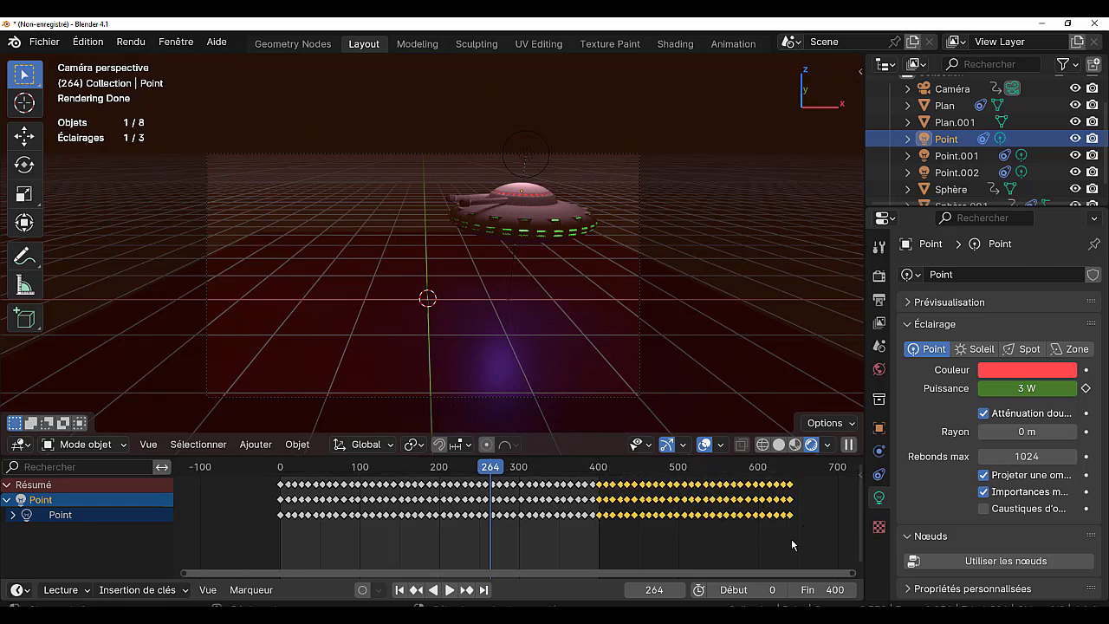
{"action": "key", "text": "x"}
{"action": "left_click", "coordinate": [797, 550]}
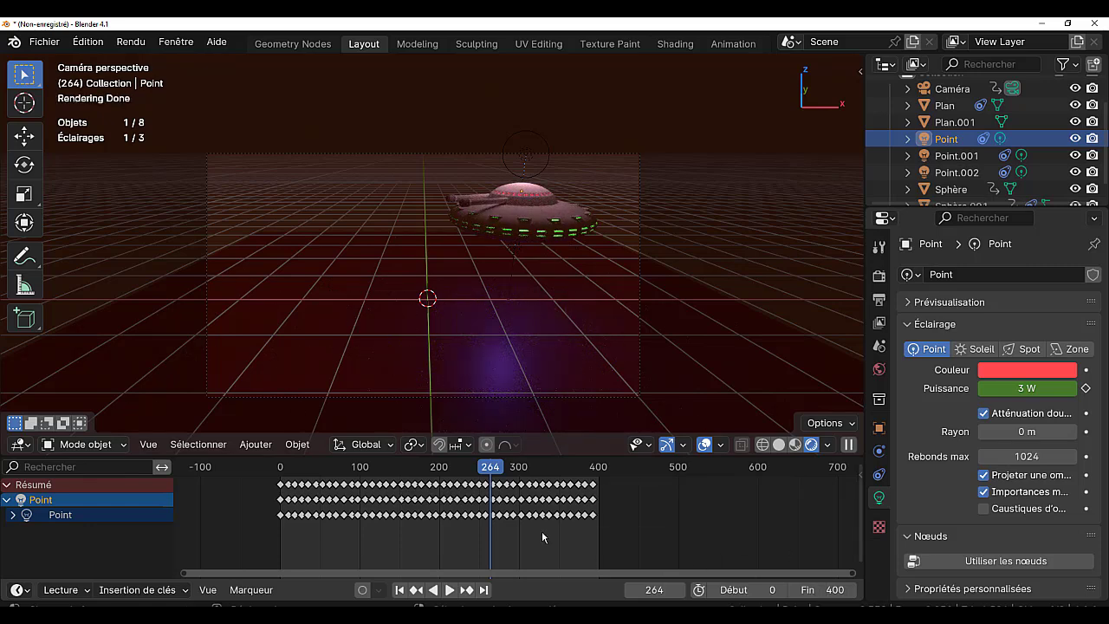
{"action": "left_click_drag", "start_coordinate": [490, 472], "coordinate": [261, 473]}
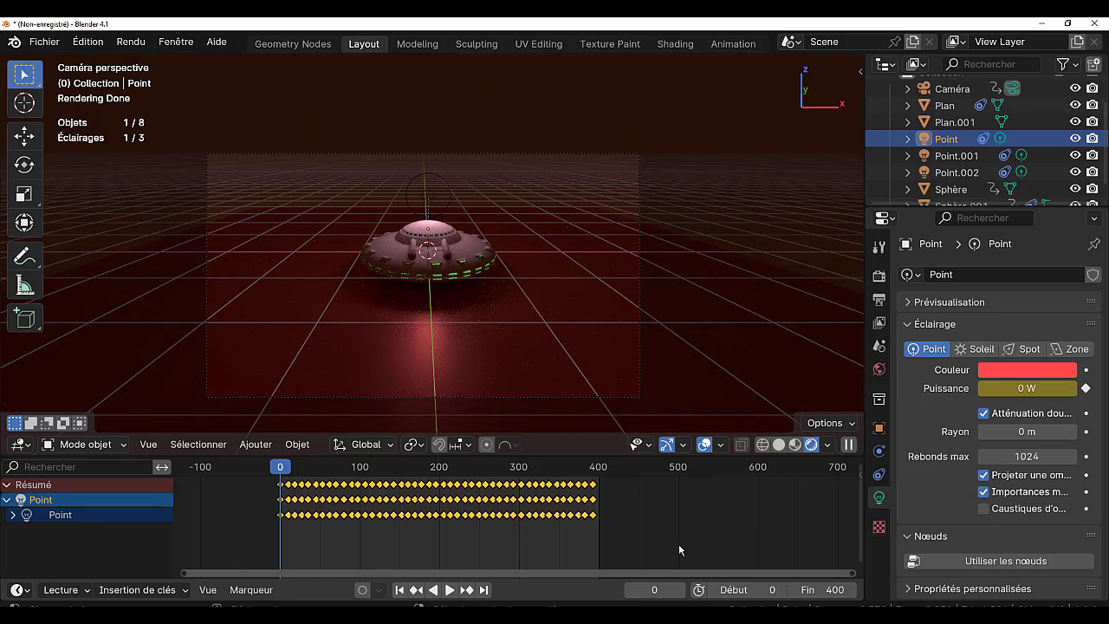
{"action": "key", "text": "s"}
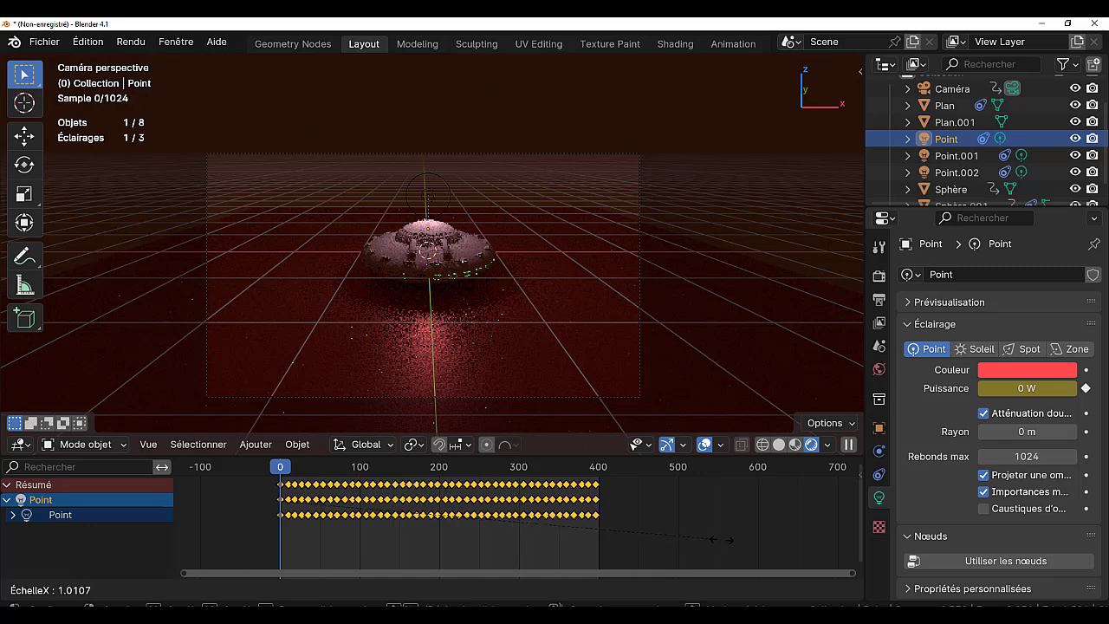
Confirm the keyframe rescale, play the animation and switch the viewport to Material Preview shading.
{"action": "key", "text": "Return"}
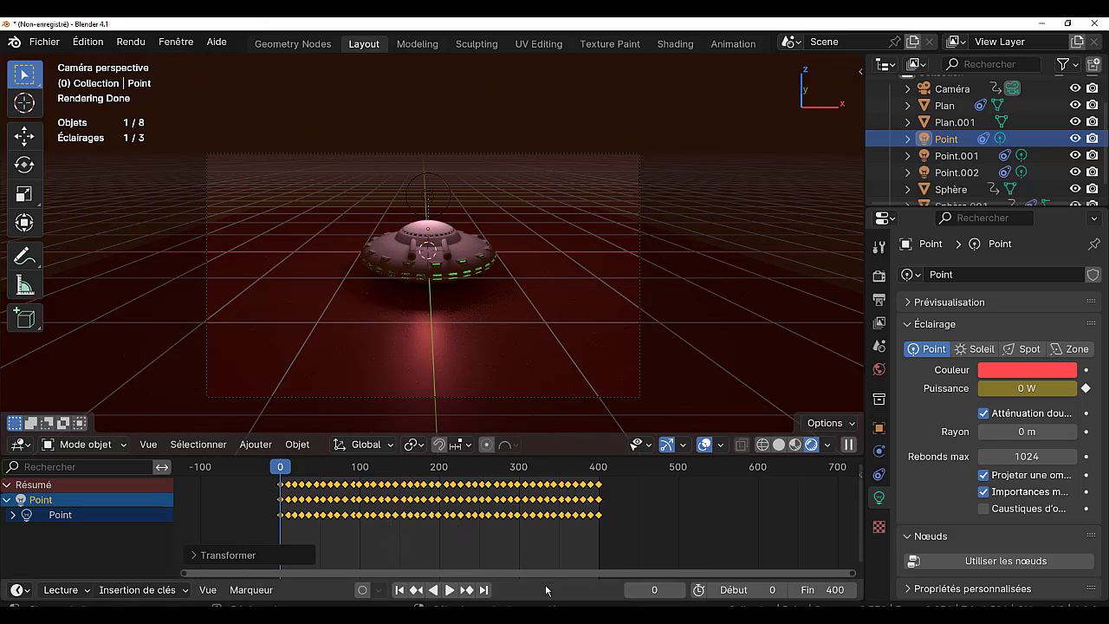
{"action": "left_click", "coordinate": [450, 590]}
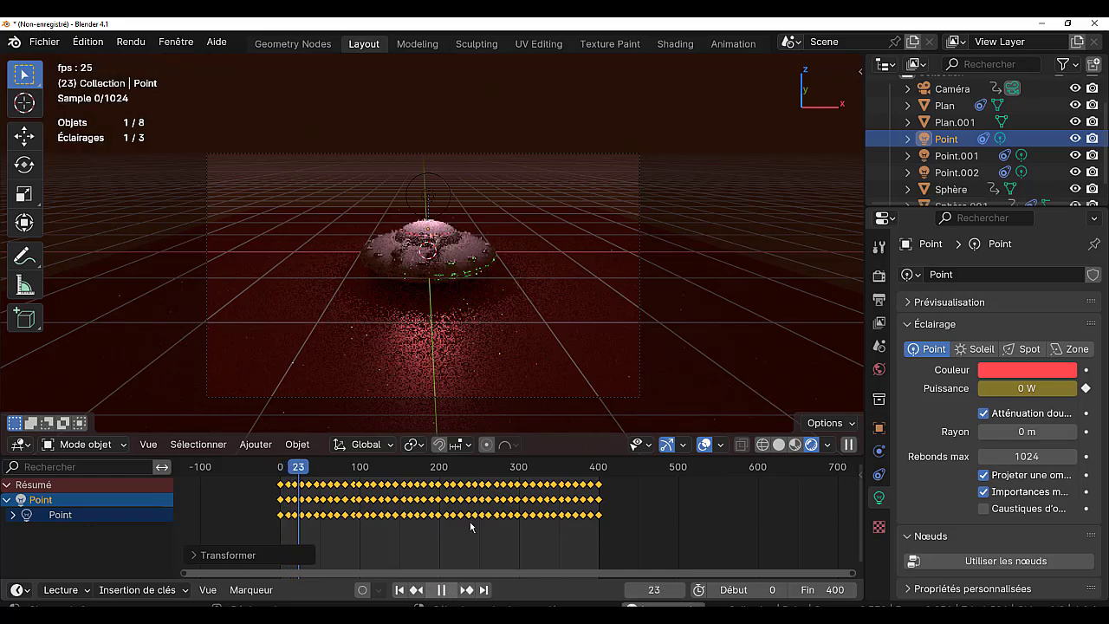
{"action": "scroll", "coordinate": [560, 312], "scroll_direction": "up", "scroll_amount": 2}
{"action": "scroll", "coordinate": [560, 312], "scroll_direction": "up", "scroll_amount": 2}
{"action": "scroll", "coordinate": [560, 312], "scroll_direction": "up", "scroll_amount": 1}
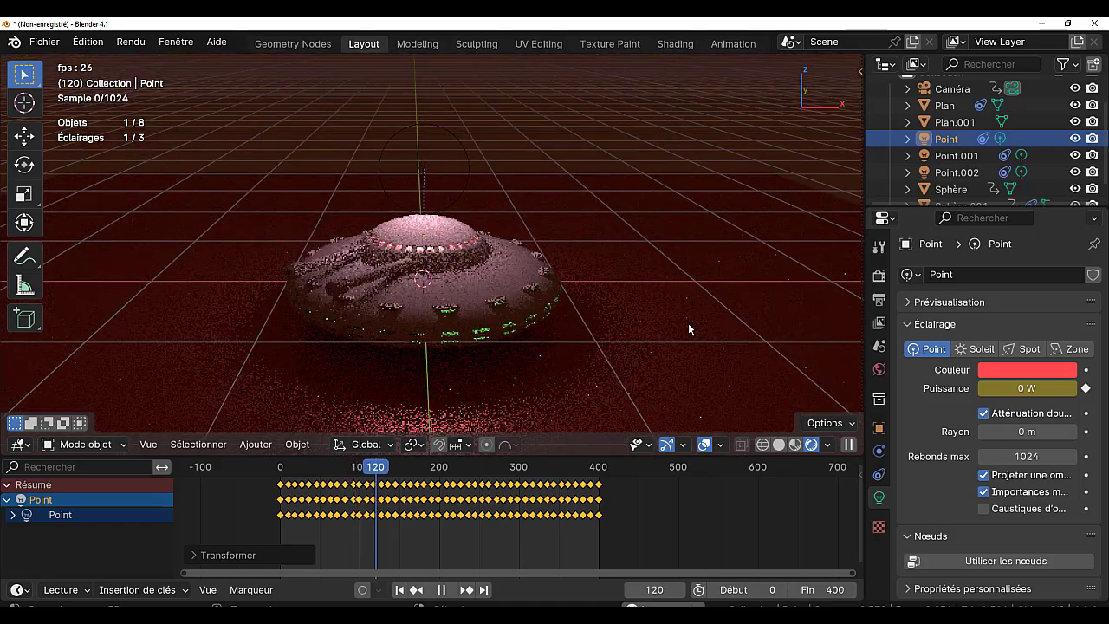
{"action": "scroll", "coordinate": [688, 329], "scroll_direction": "down", "scroll_amount": 3}
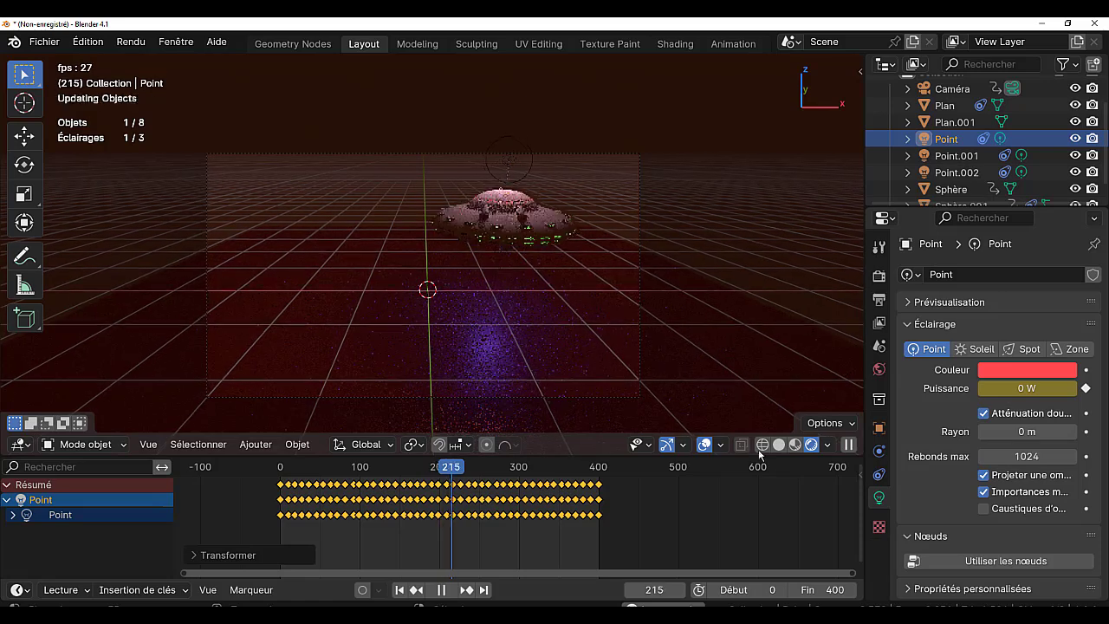
{"action": "left_click", "coordinate": [795, 446]}
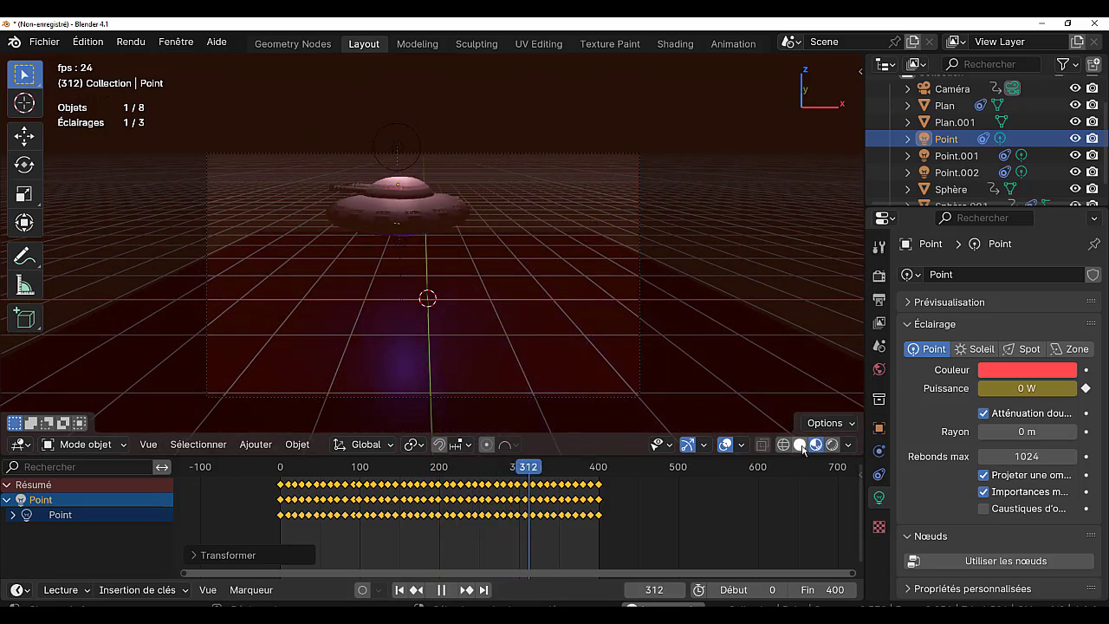
{"action": "left_click", "coordinate": [848, 445]}
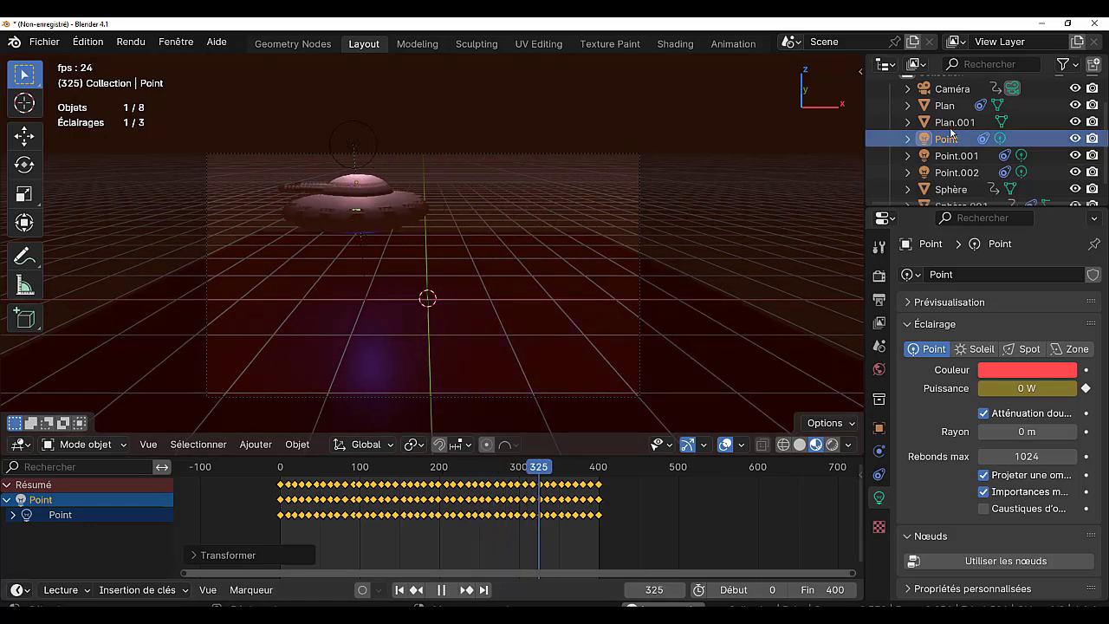
Select the Caméra, delete its keyframes near frame 60, scrub the timeline, then undo the deletion.
{"action": "left_click", "coordinate": [952, 90]}
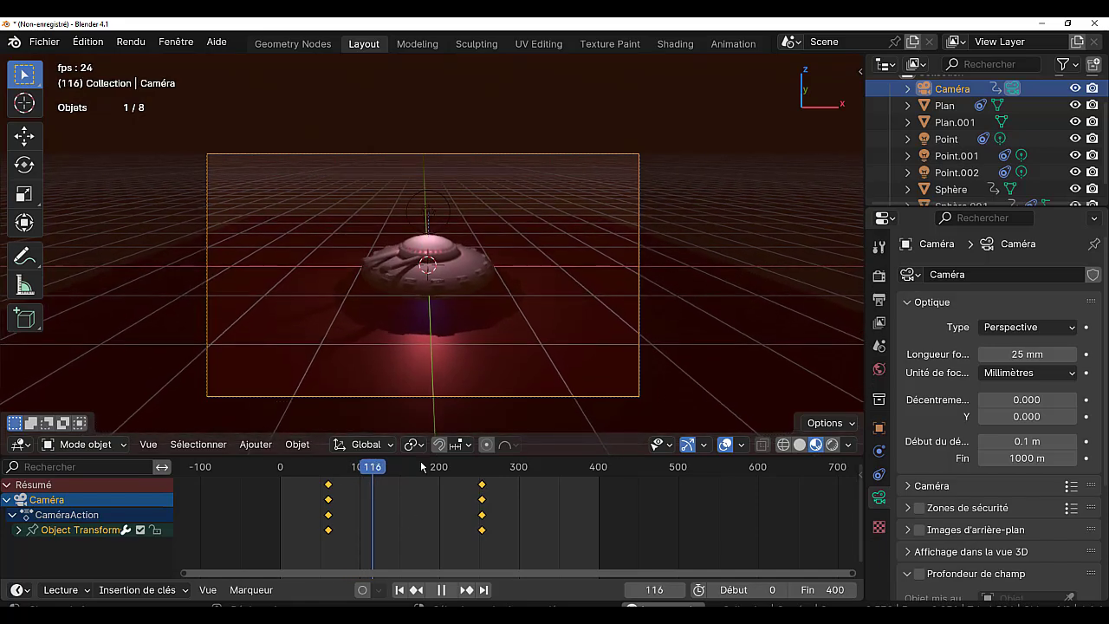
{"action": "left_click", "coordinate": [328, 491]}
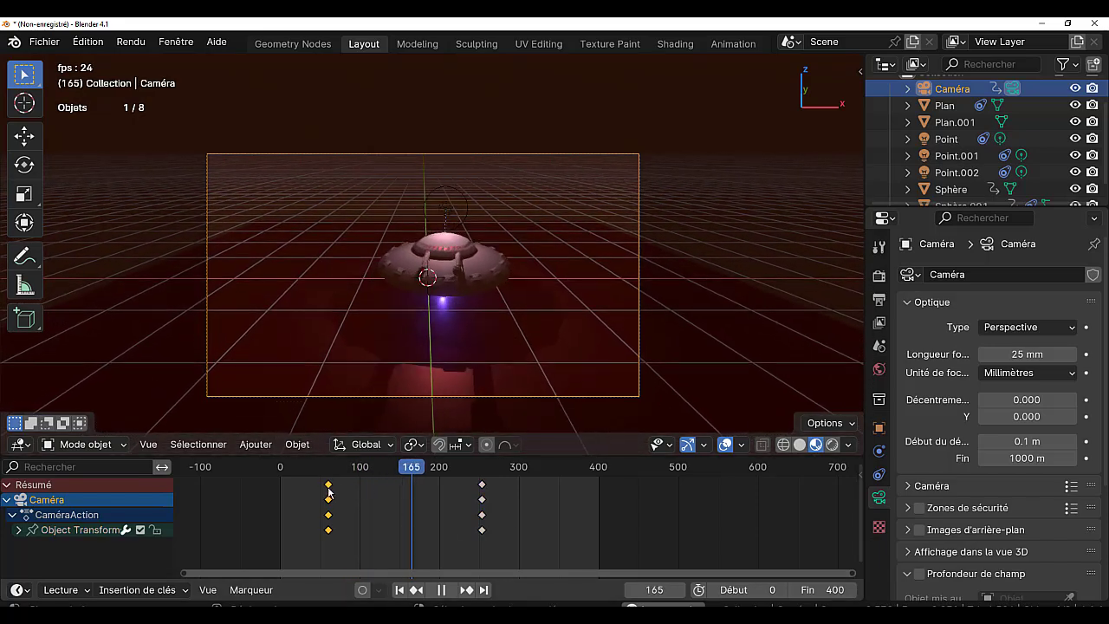
{"action": "key", "text": "x"}
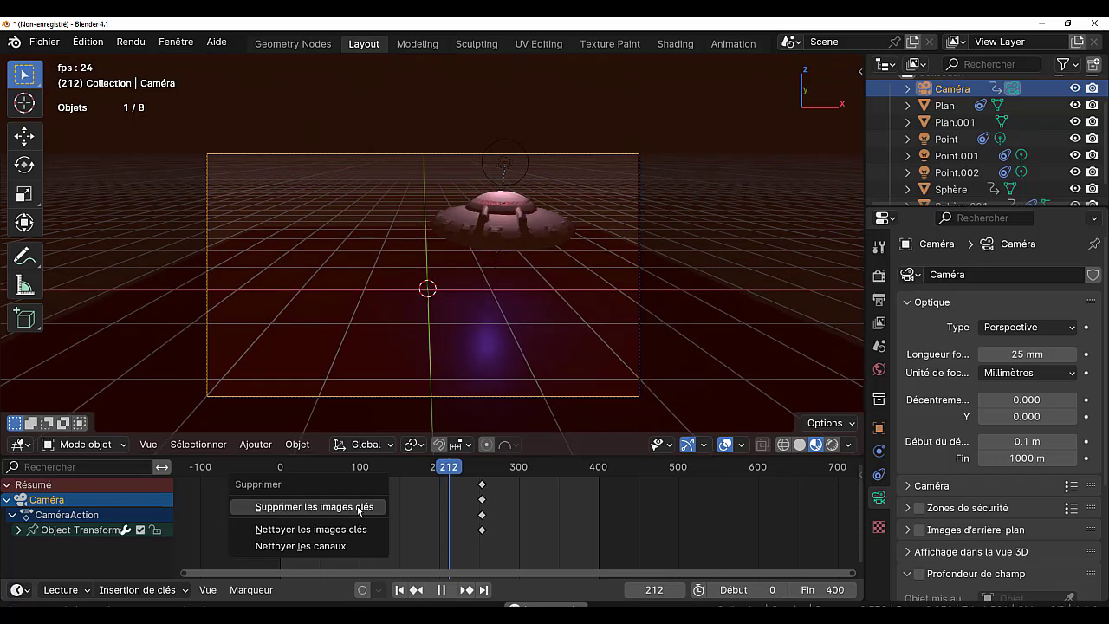
{"action": "left_click", "coordinate": [358, 511]}
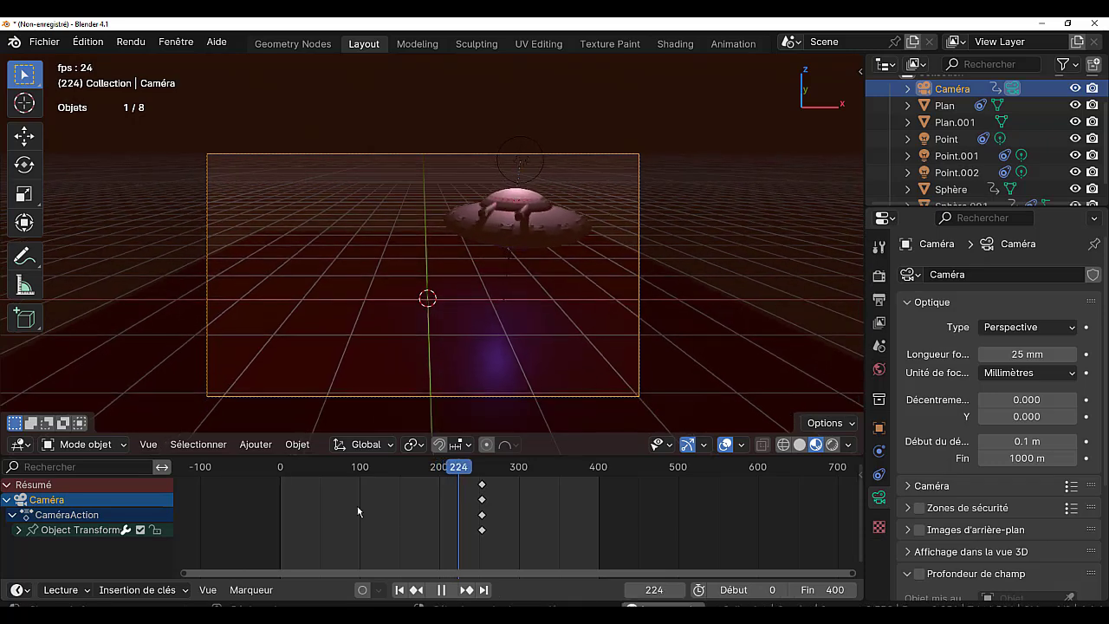
{"action": "left_click", "coordinate": [254, 518]}
{"action": "left_click", "coordinate": [572, 525]}
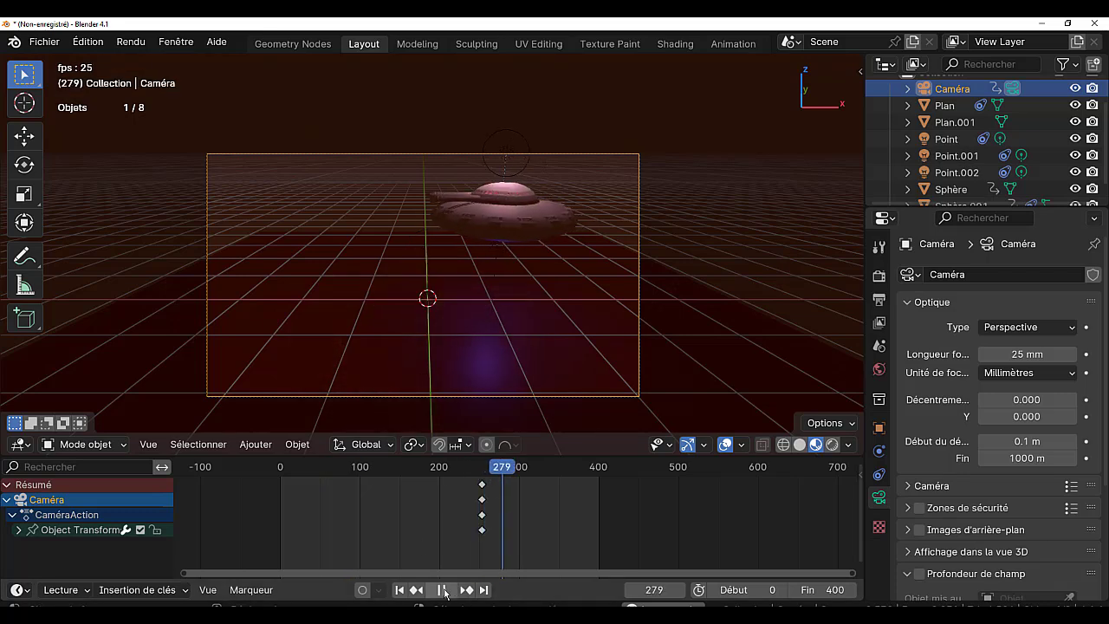
{"action": "key", "text": "space"}
{"action": "key", "text": "ctrl+z"}
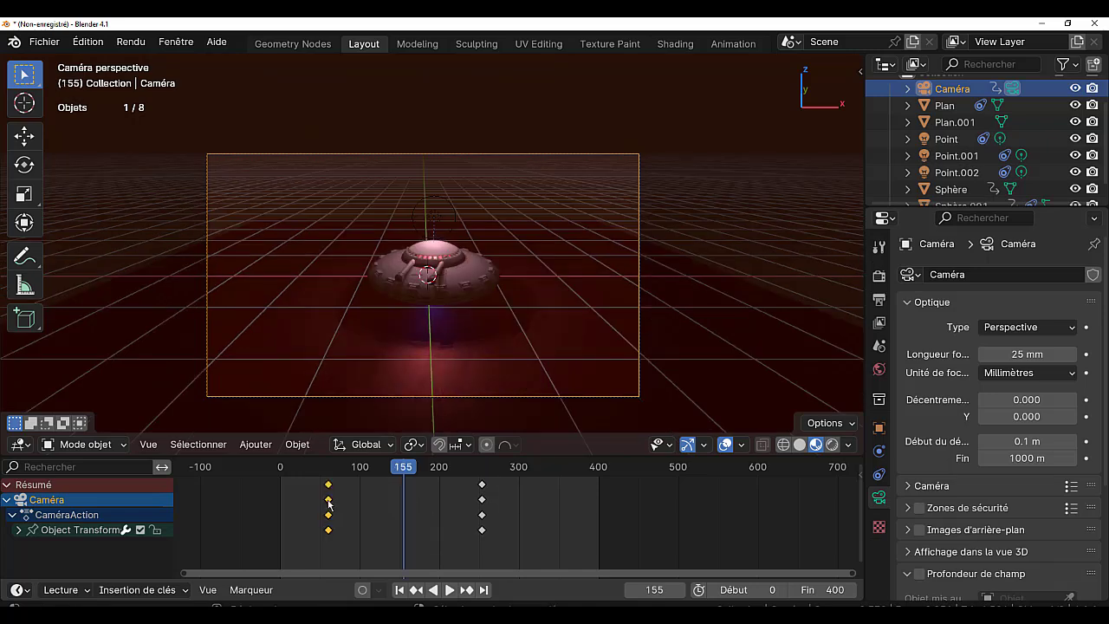
Duplicate the early camera keyframes to frame 400 and play the animation in a wider 3D view.
{"action": "key", "text": "shift+d"}
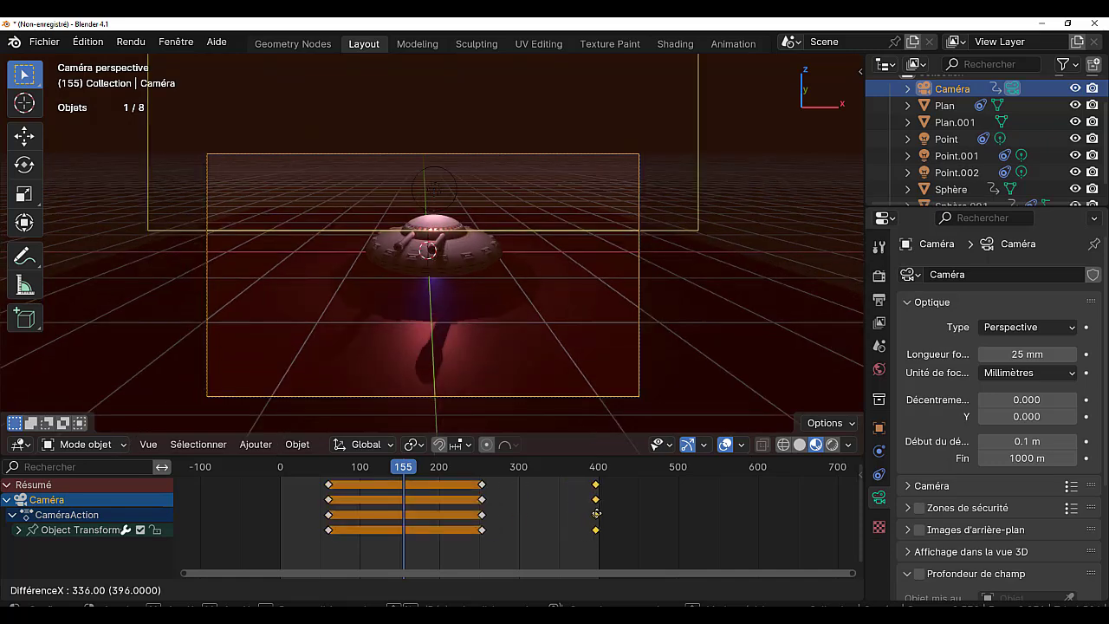
{"action": "left_click", "coordinate": [598, 513]}
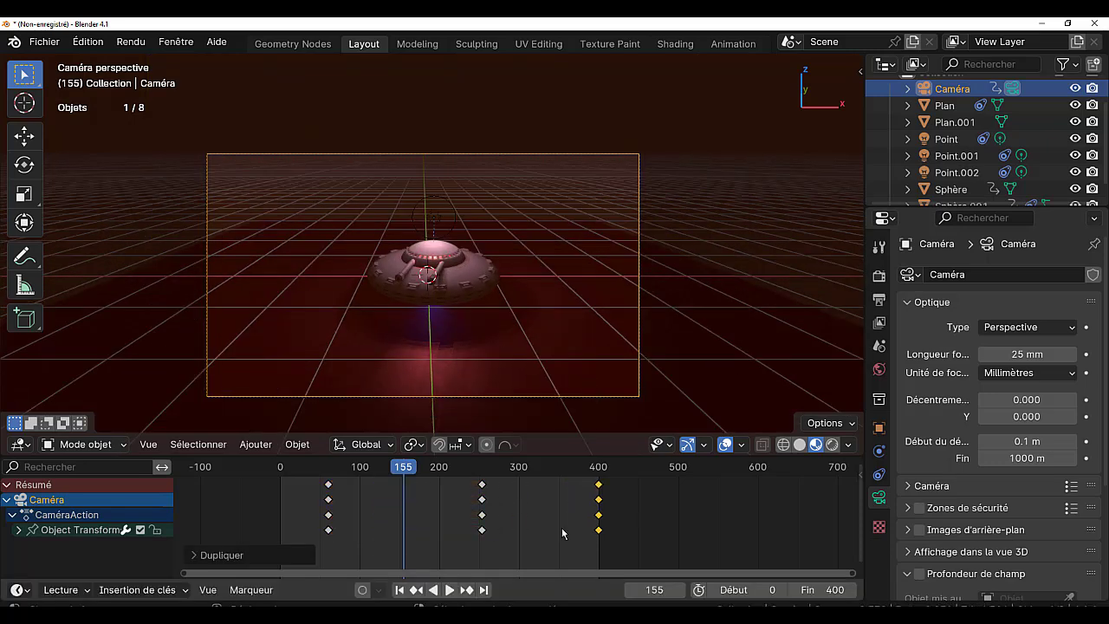
{"action": "left_click", "coordinate": [448, 590]}
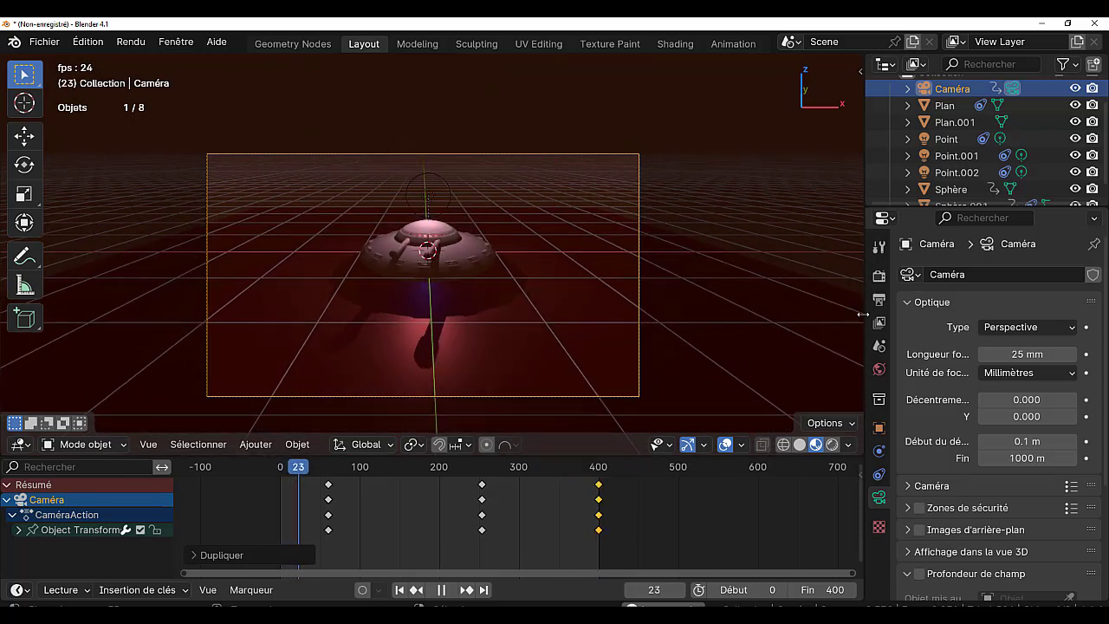
{"action": "left_click_drag", "start_coordinate": [864, 328], "coordinate": [1014, 321]}
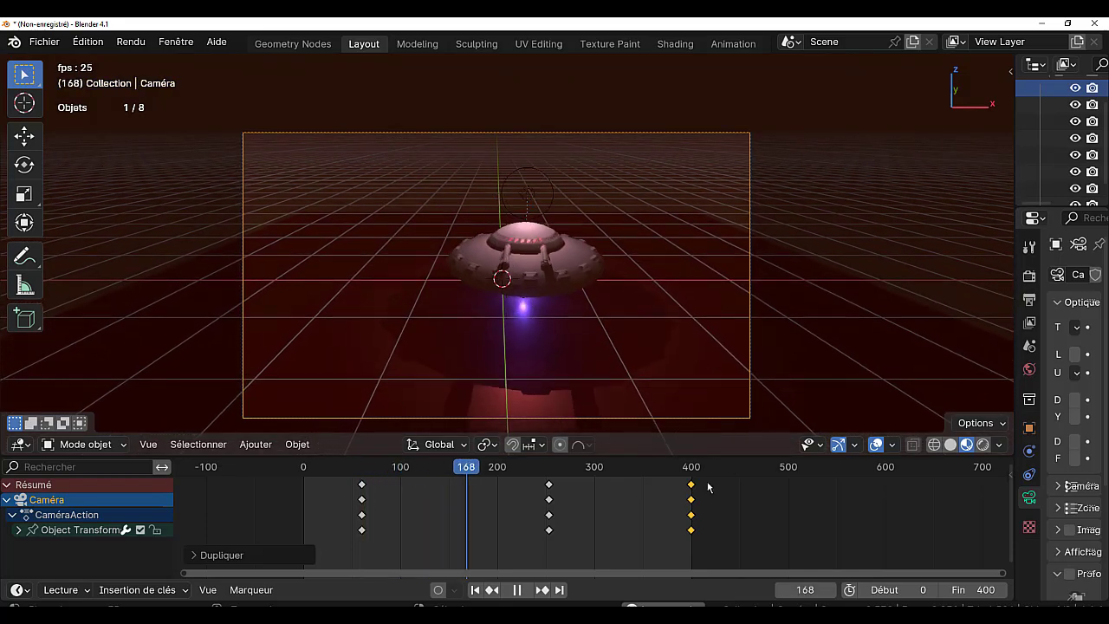
Stop playback at frame 300 and turn on automatic keyframing.
{"action": "left_click", "coordinate": [517, 590]}
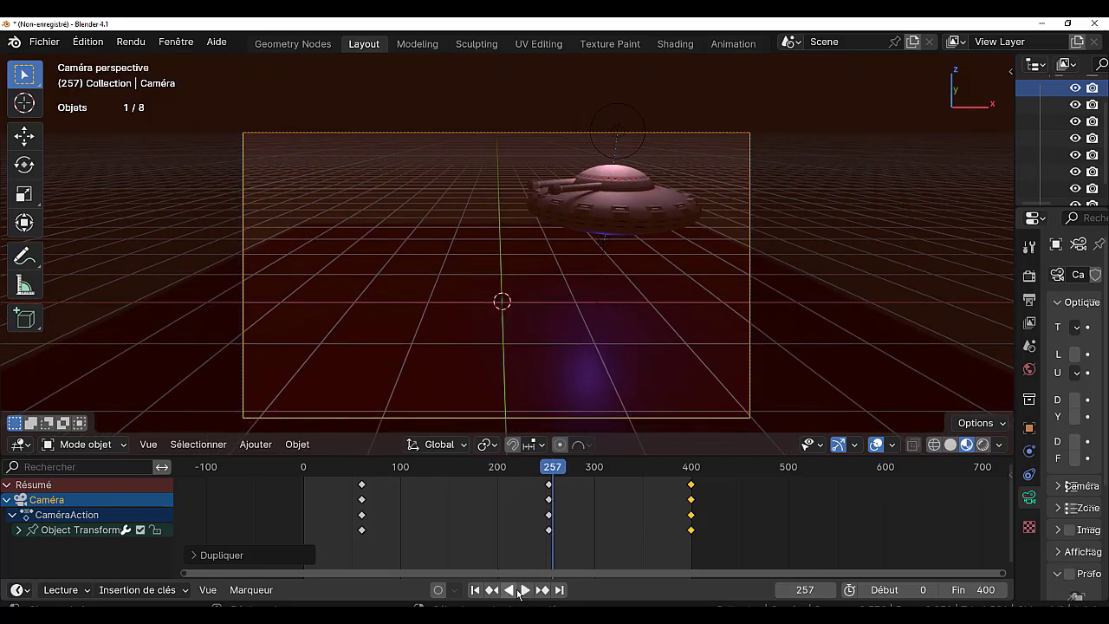
{"action": "key", "text": "space"}
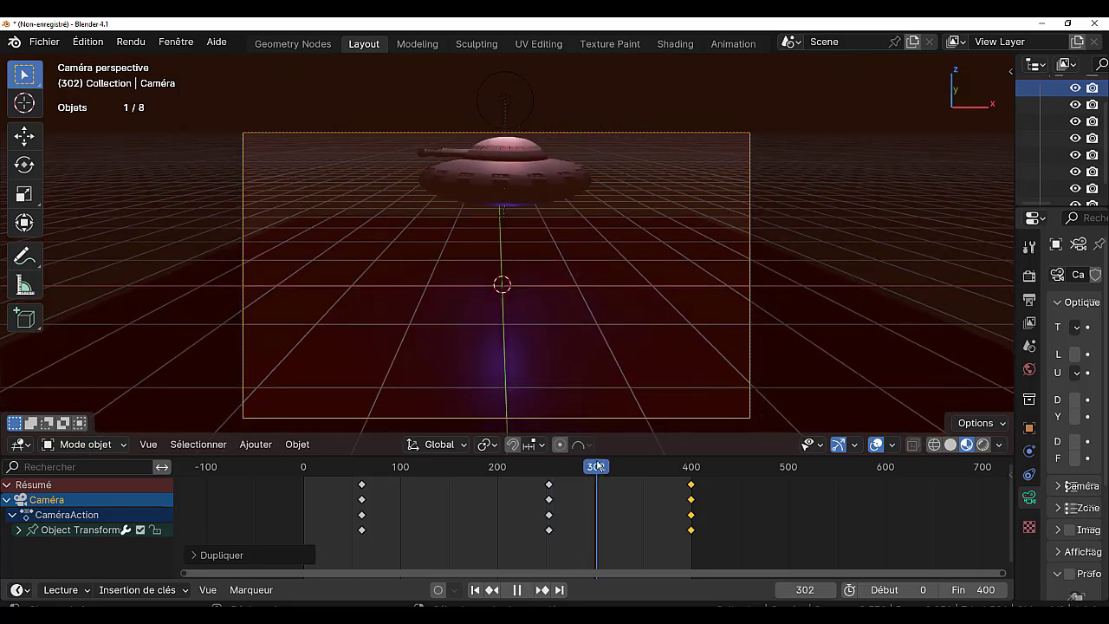
{"action": "left_click_drag", "start_coordinate": [598, 466], "coordinate": [596, 467]}
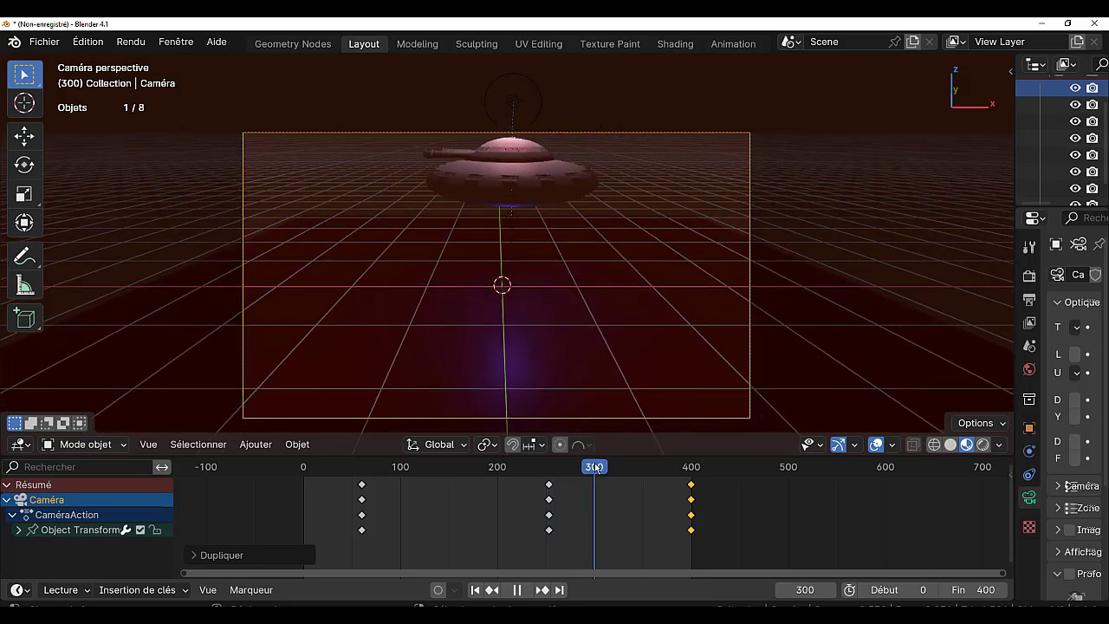
{"action": "key", "text": "space"}
{"action": "left_click", "coordinate": [437, 590]}
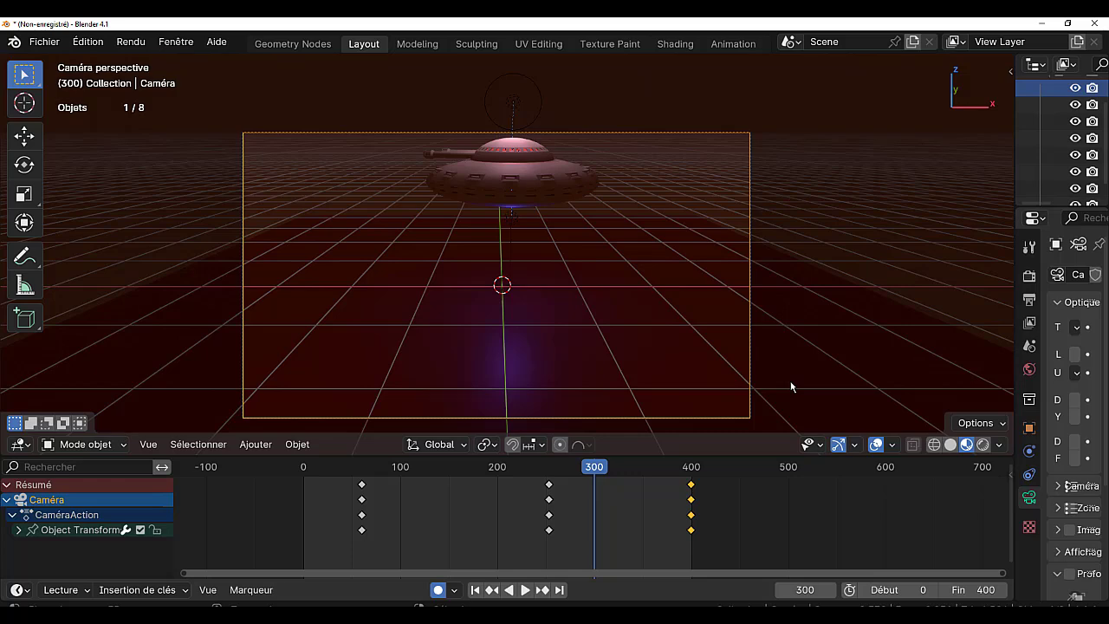
Raise the camera along Z at frame 300 to record a keyframe, then play the animation.
{"action": "key", "text": "g"}
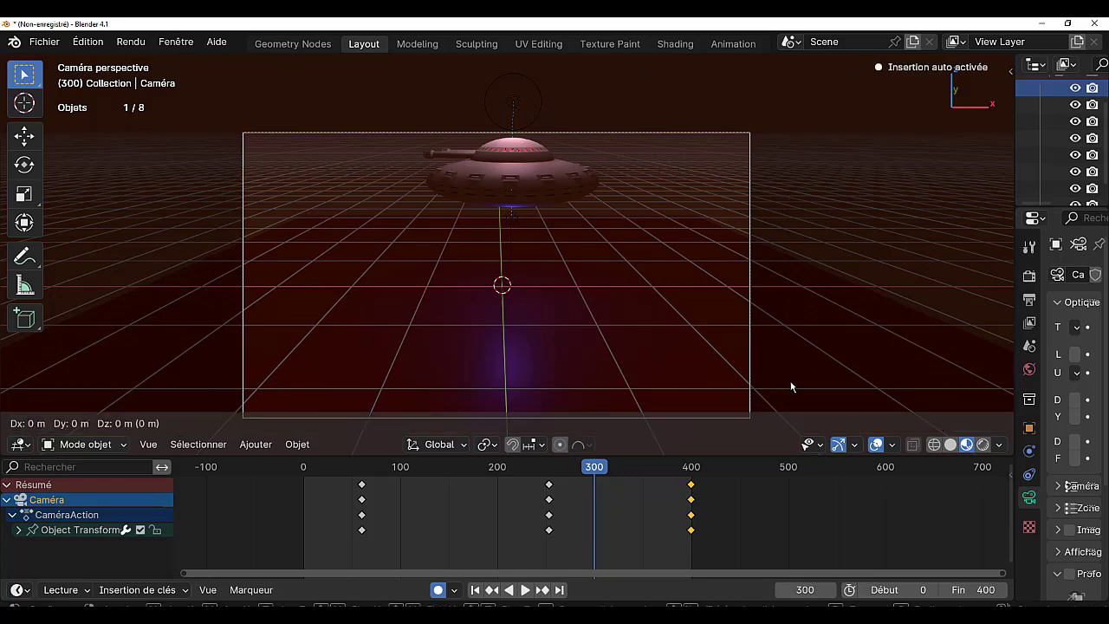
{"action": "key", "text": "z"}
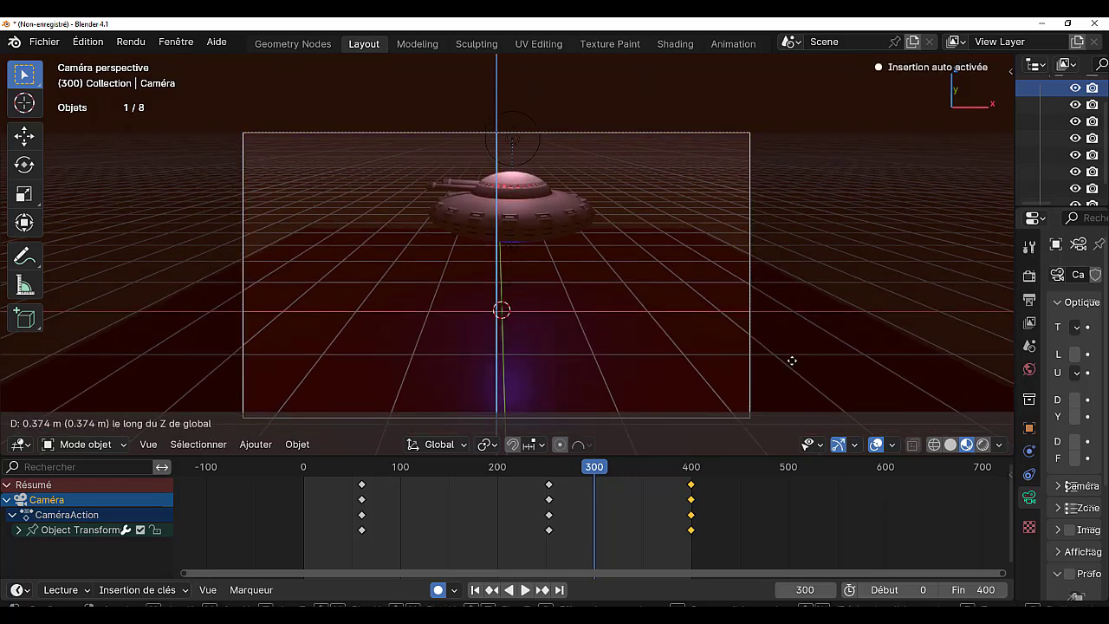
{"action": "left_click", "coordinate": [791, 360]}
{"action": "left_click", "coordinate": [525, 589]}
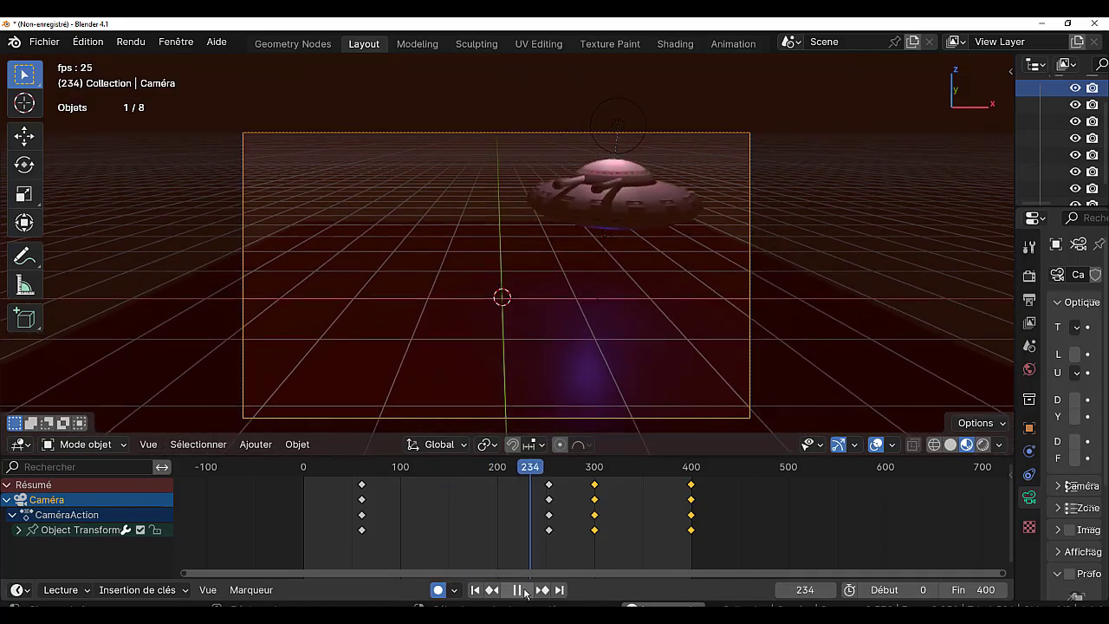
Shrink the timeline, switch the viewport to Rendered shading and widen the side panels.
{"action": "left_click_drag", "start_coordinate": [725, 456], "coordinate": [733, 568]}
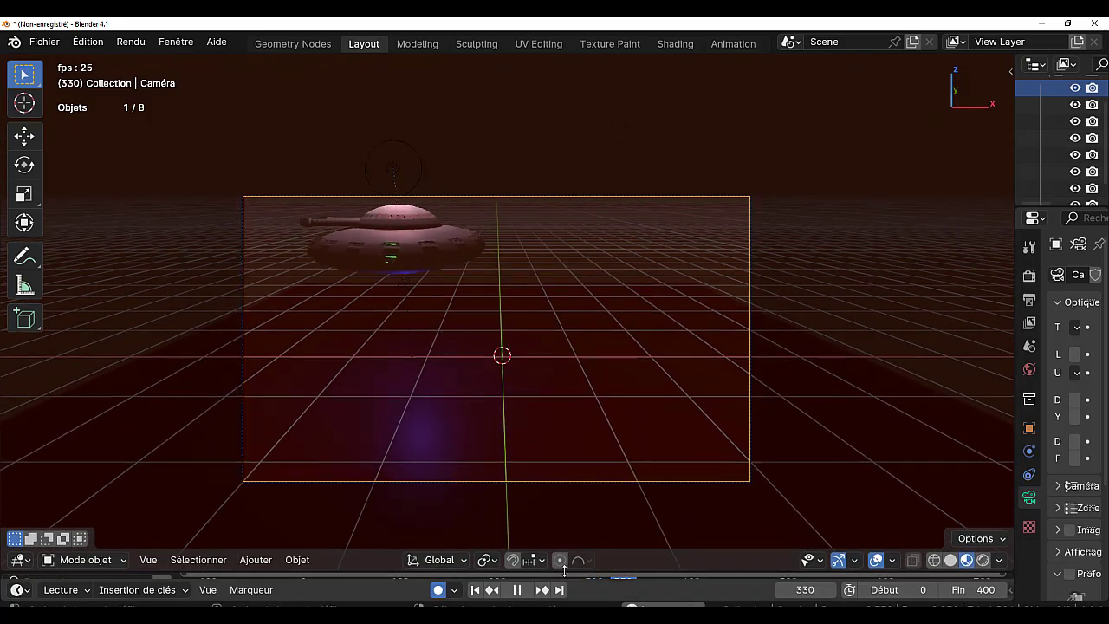
{"action": "left_click", "coordinate": [983, 559]}
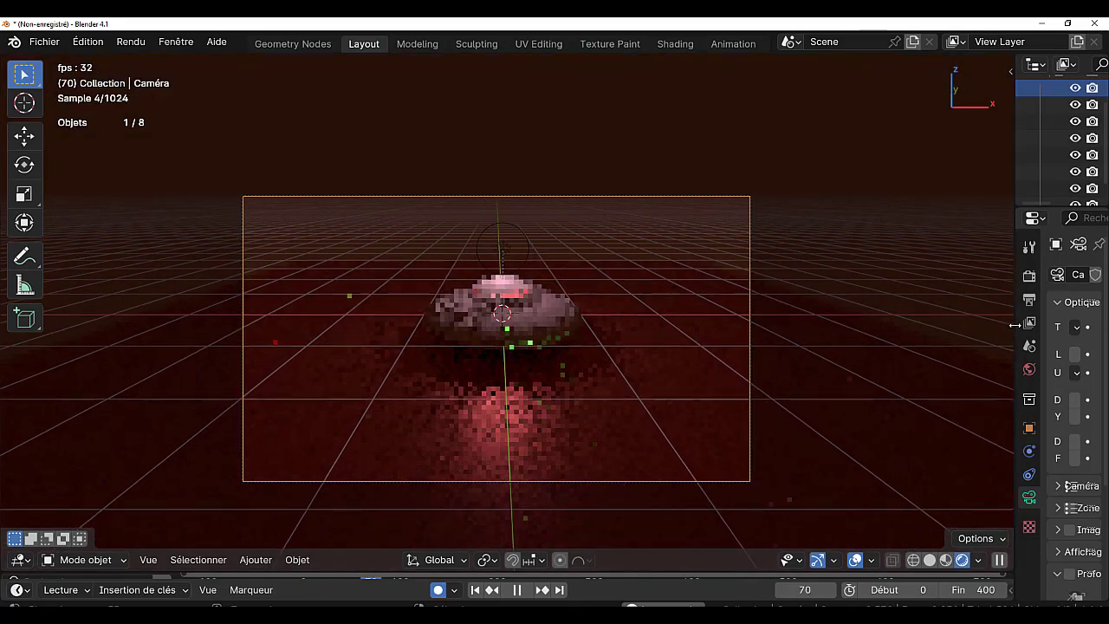
{"action": "left_click_drag", "start_coordinate": [1014, 325], "coordinate": [819, 348]}
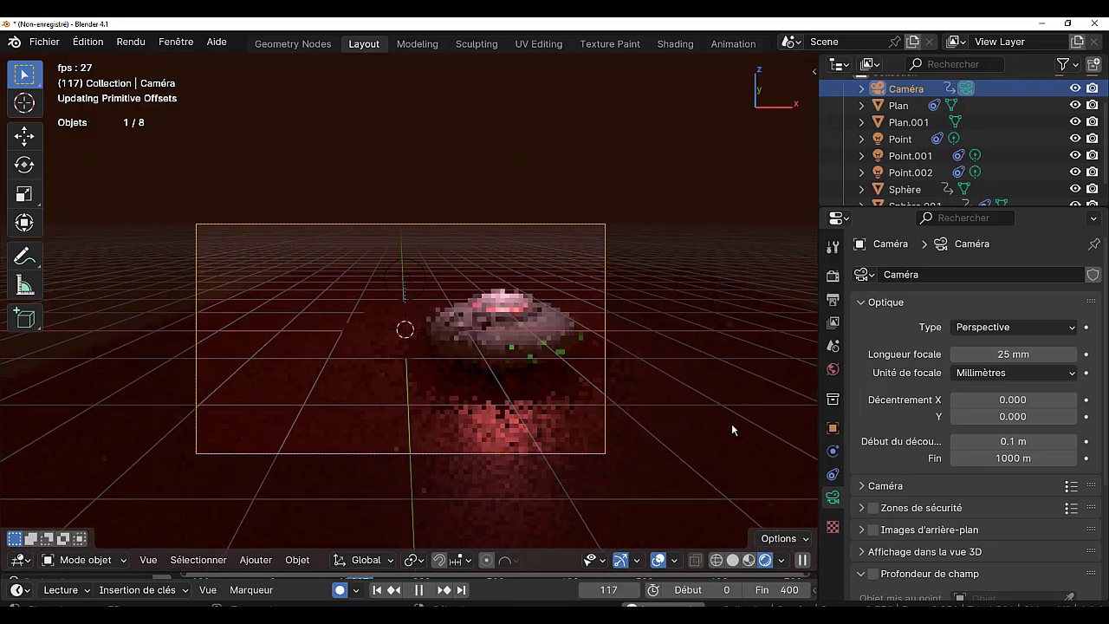
Turn off automatic keyframing, then play and stop the animation at frame 191.
{"action": "left_click", "coordinate": [419, 589]}
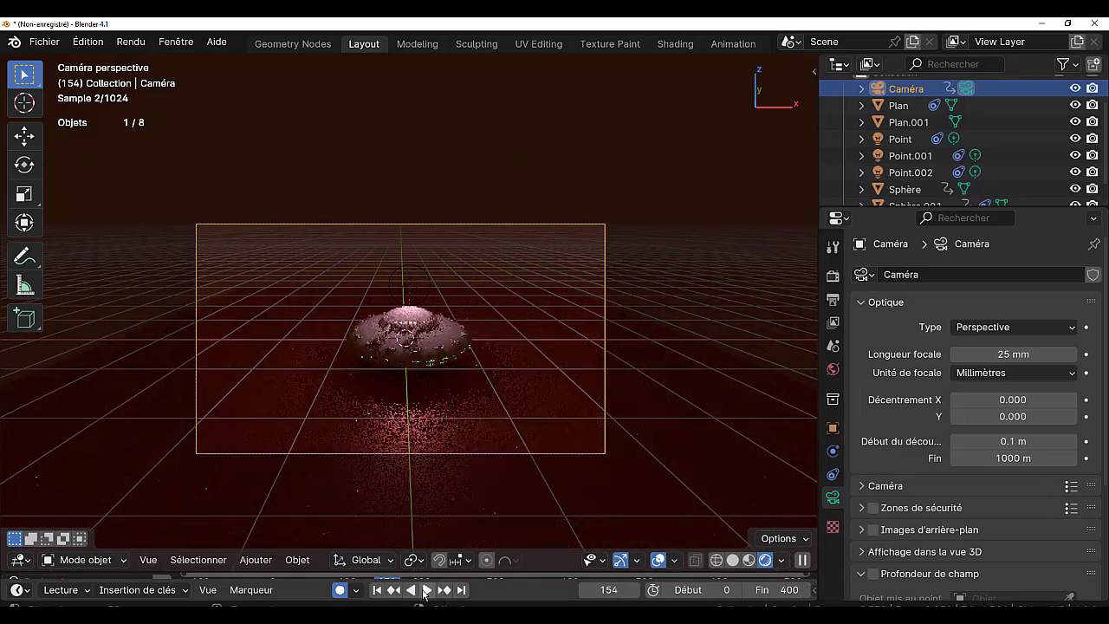
{"action": "left_click", "coordinate": [339, 589]}
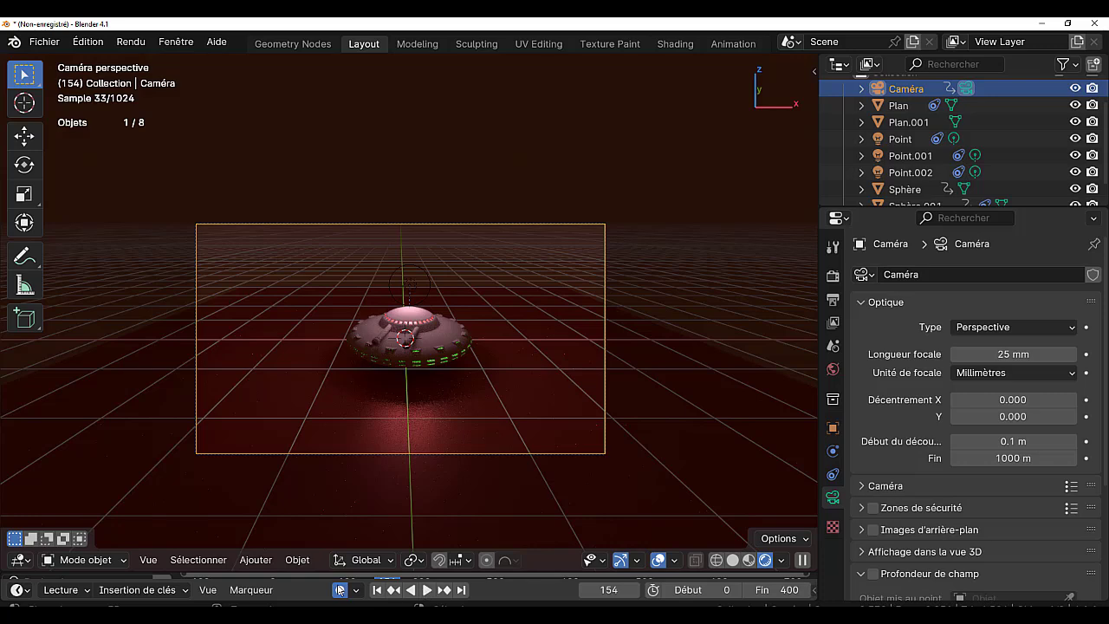
{"action": "left_click", "coordinate": [426, 590]}
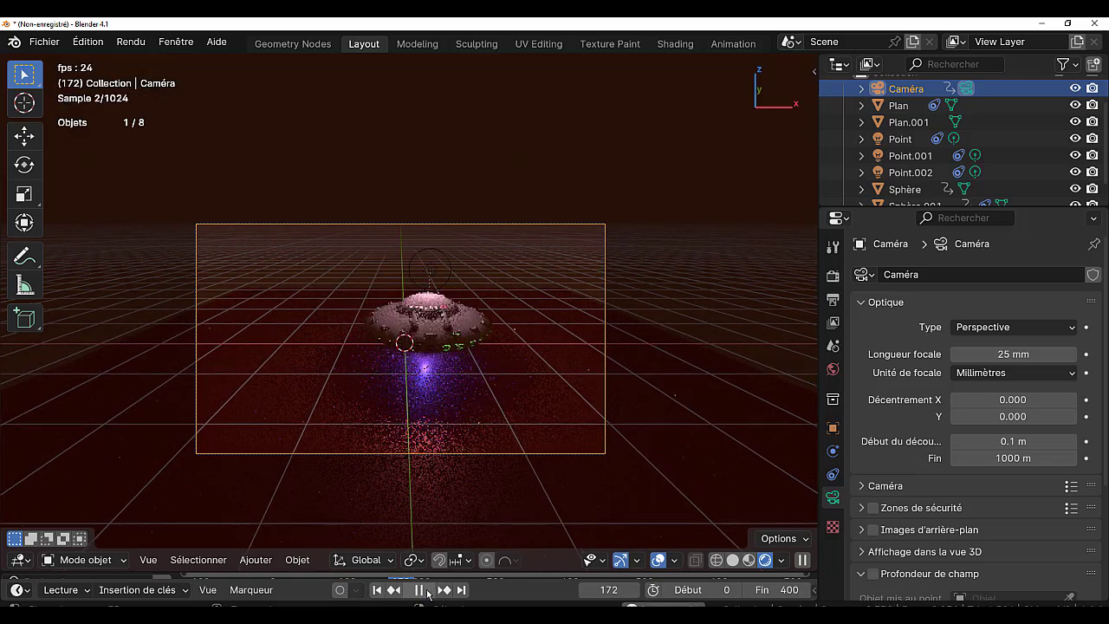
{"action": "left_click", "coordinate": [427, 593]}
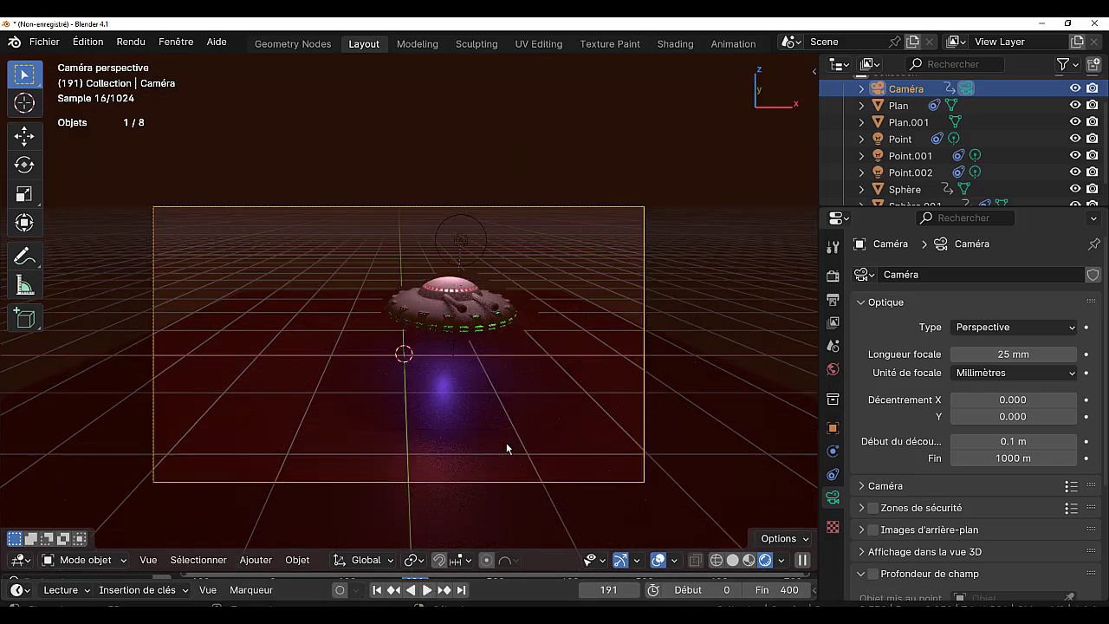
{"action": "scroll", "coordinate": [506, 448], "scroll_direction": "up", "scroll_amount": 2}
{"action": "scroll", "coordinate": [506, 448], "scroll_direction": "up", "scroll_amount": 2}
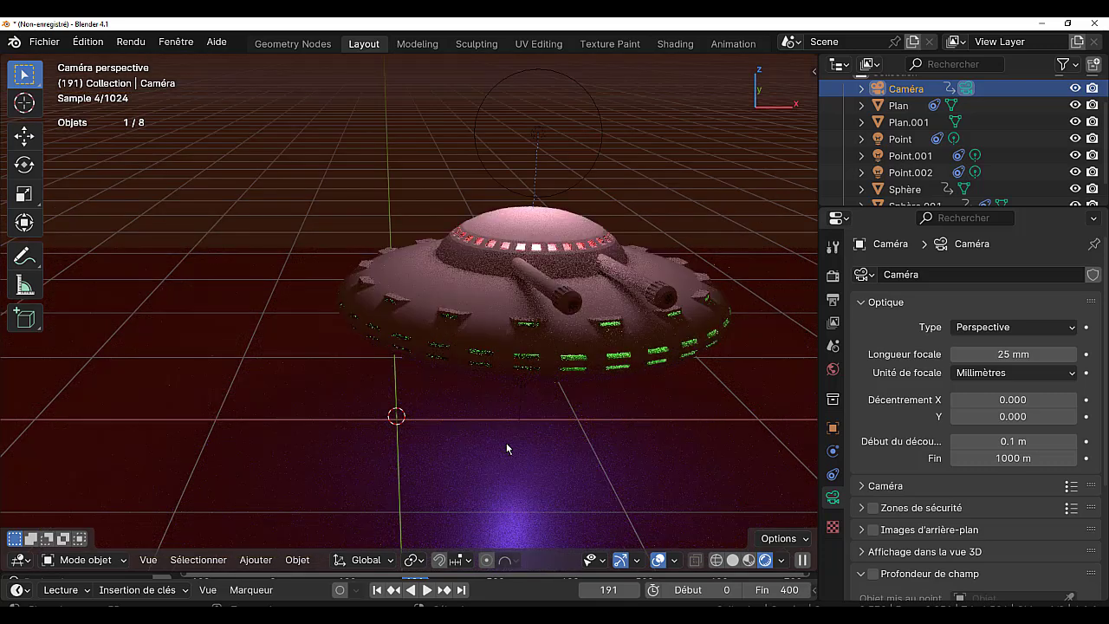
{"action": "scroll", "coordinate": [506, 447], "scroll_direction": "down", "scroll_amount": 2}
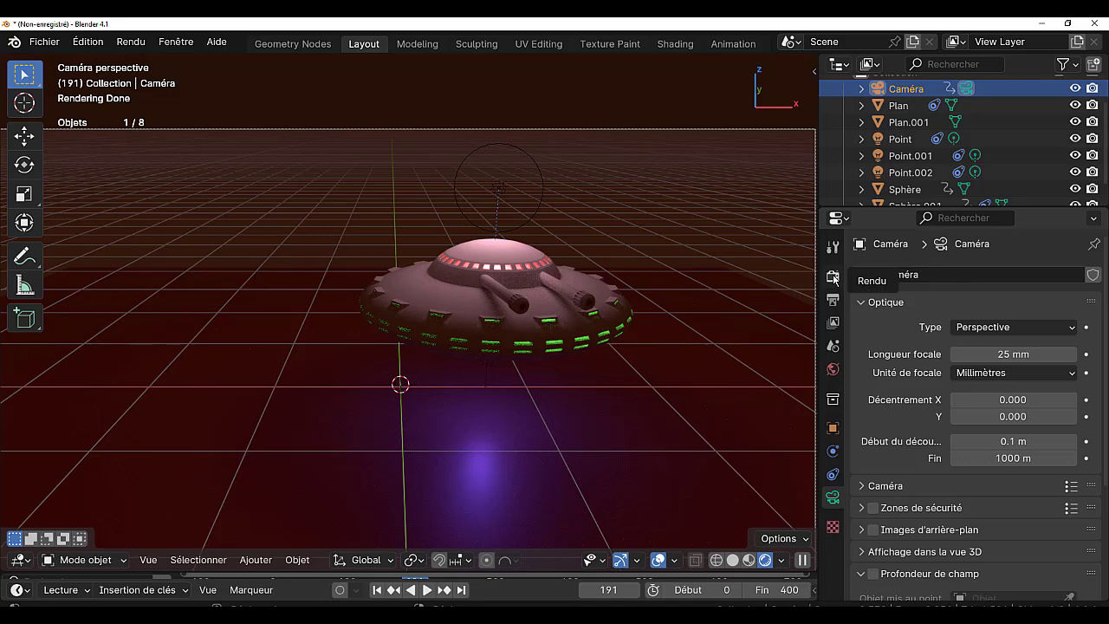
Show the Output properties to check the 1920×1080 resolution and the 0–400 frame range.
{"action": "left_click", "coordinate": [832, 278]}
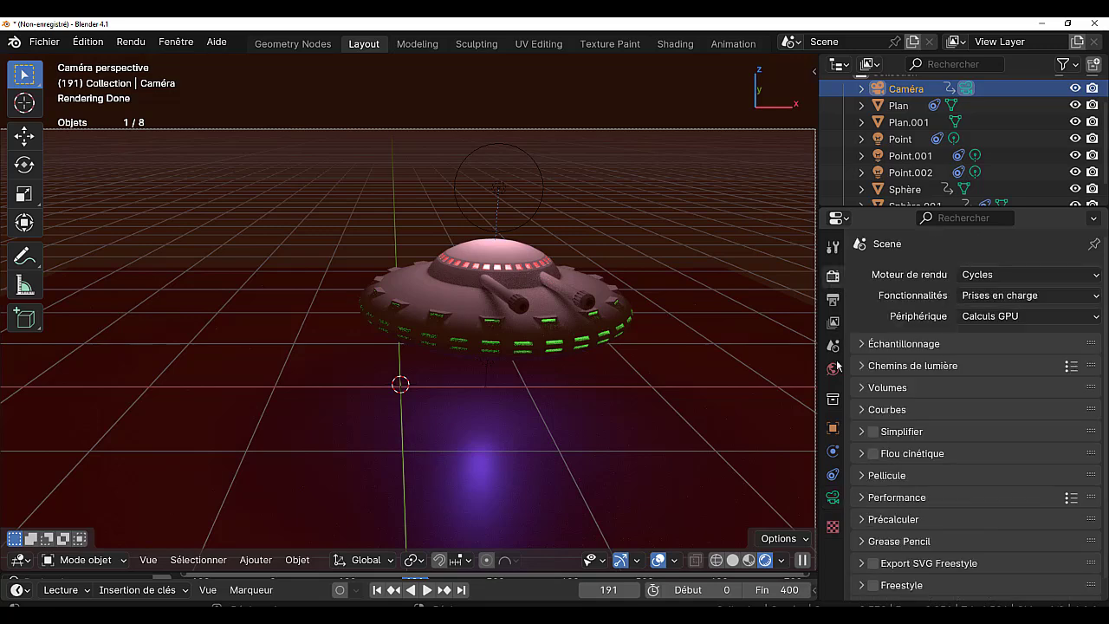
{"action": "left_click", "coordinate": [831, 301]}
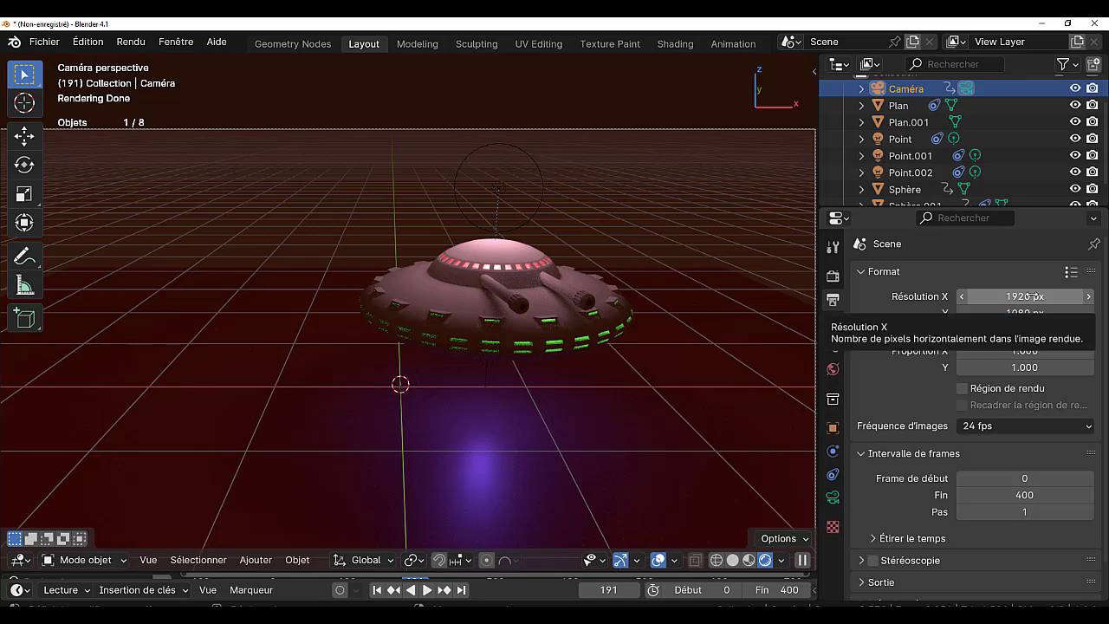
{"action": "scroll", "coordinate": [644, 335], "scroll_direction": "down", "scroll_amount": 3}
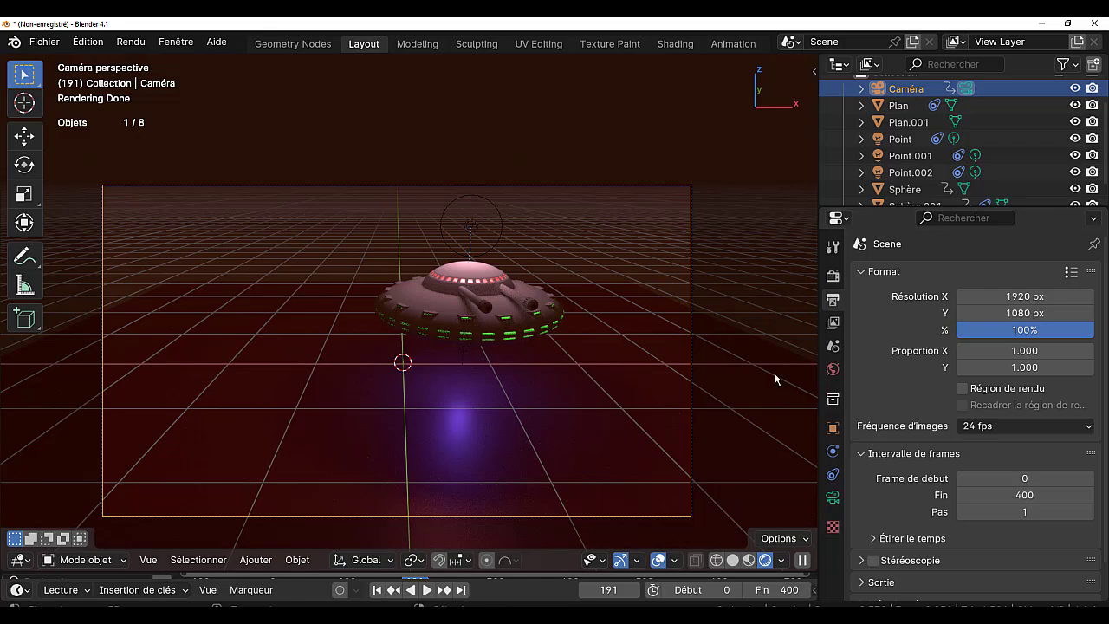
{"action": "scroll", "coordinate": [924, 419], "scroll_direction": "down", "scroll_amount": 1}
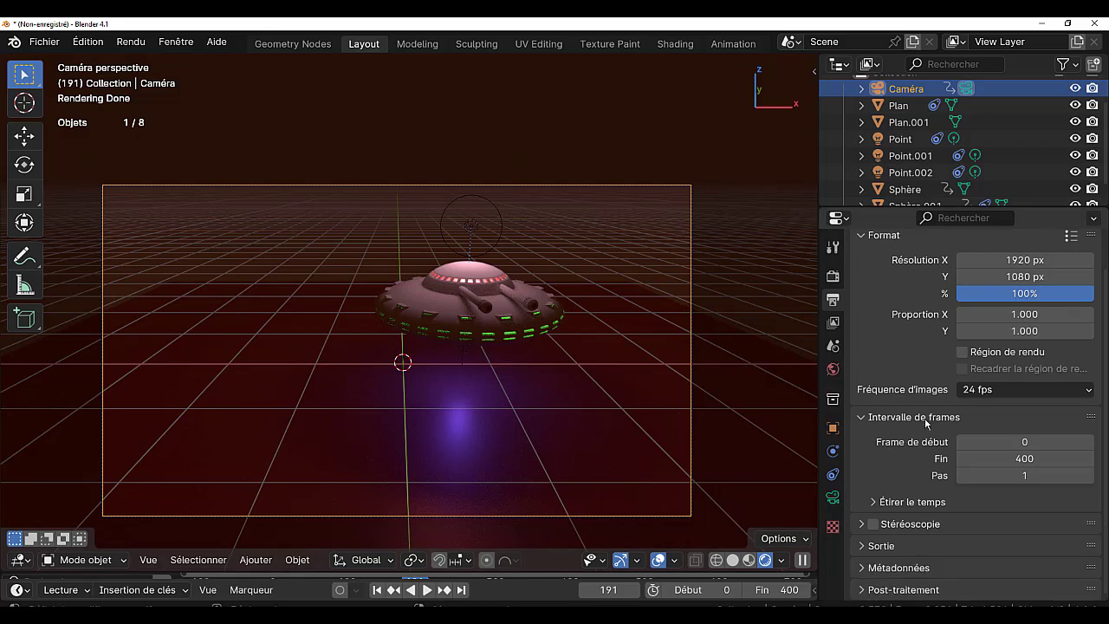
{"action": "scroll", "coordinate": [924, 418], "scroll_direction": "up", "scroll_amount": 1}
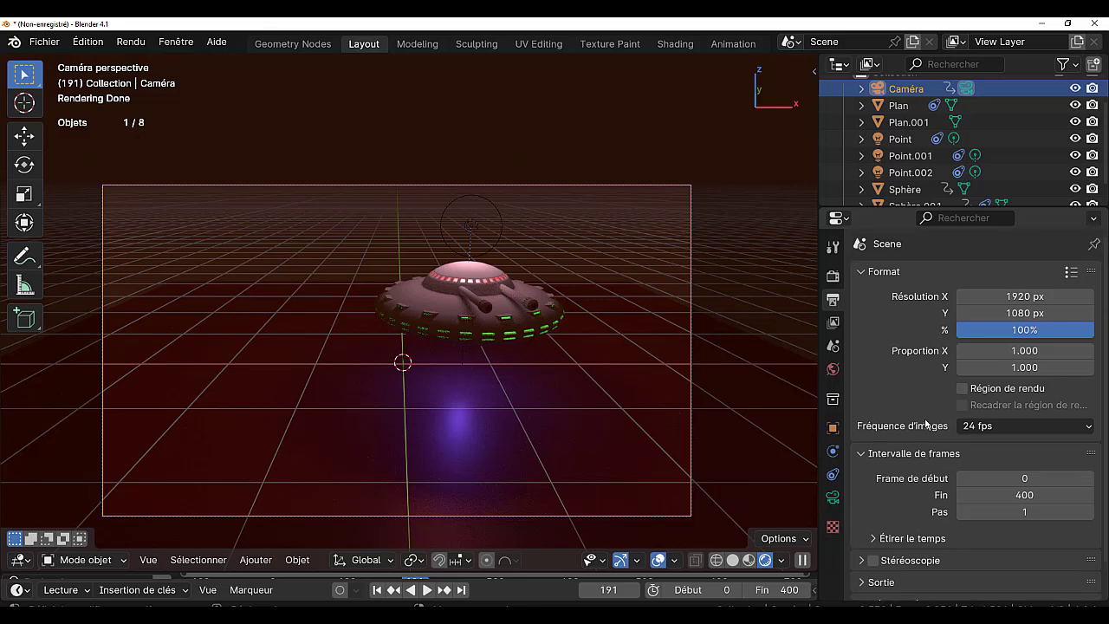
Set the resolution percentage to 50%, then lower it to 25%.
{"action": "left_click", "coordinate": [1025, 330]}
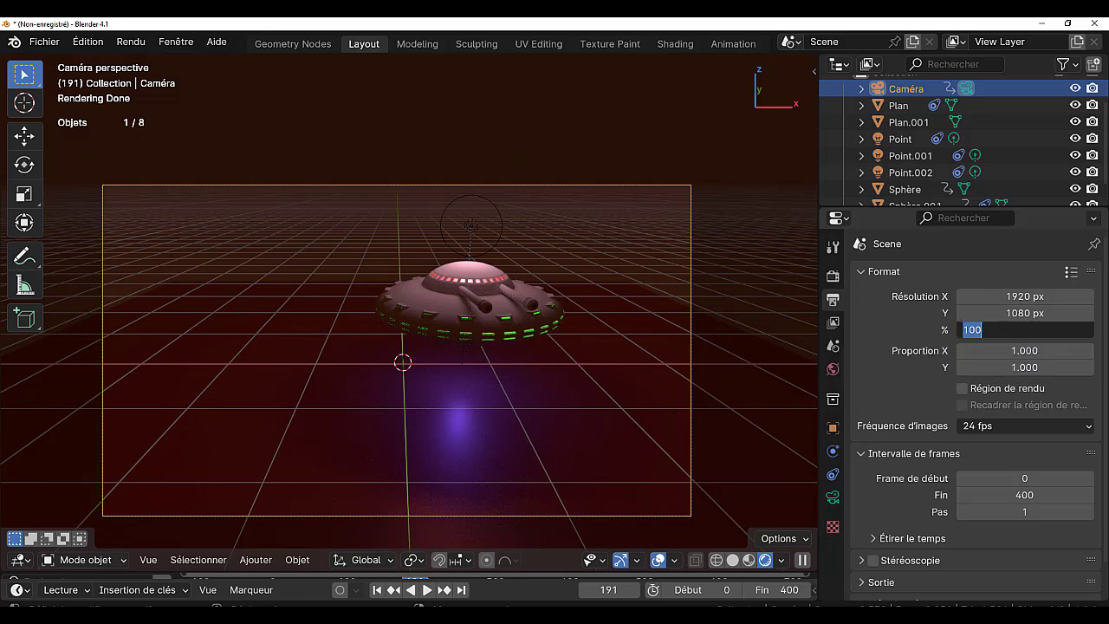
{"action": "type", "text": "50"}
{"action": "key", "text": "Return"}
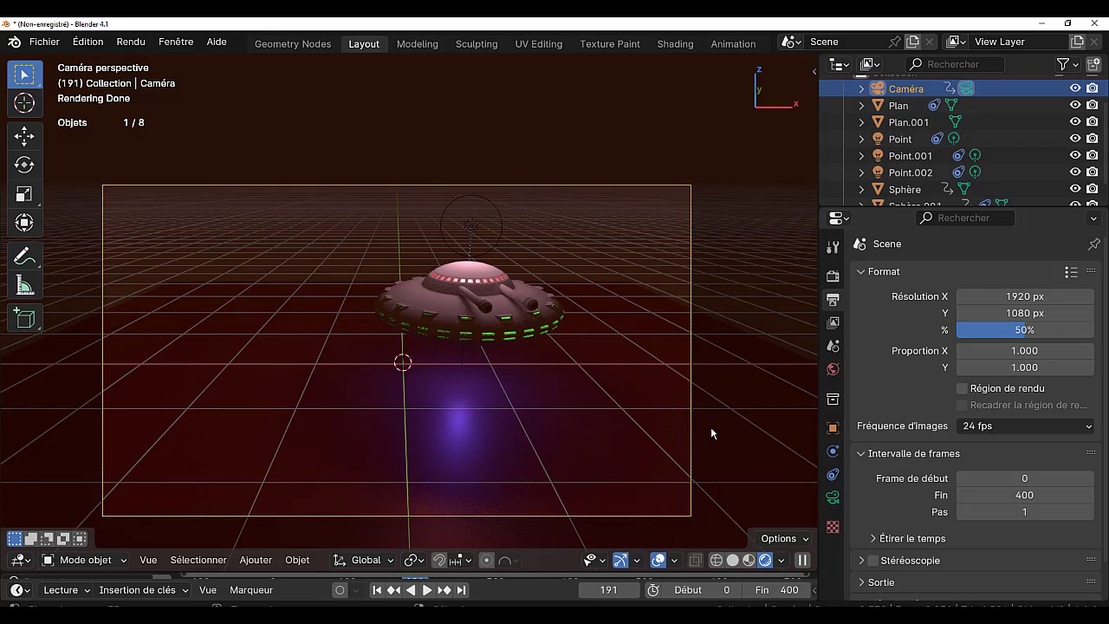
{"action": "left_click", "coordinate": [996, 330]}
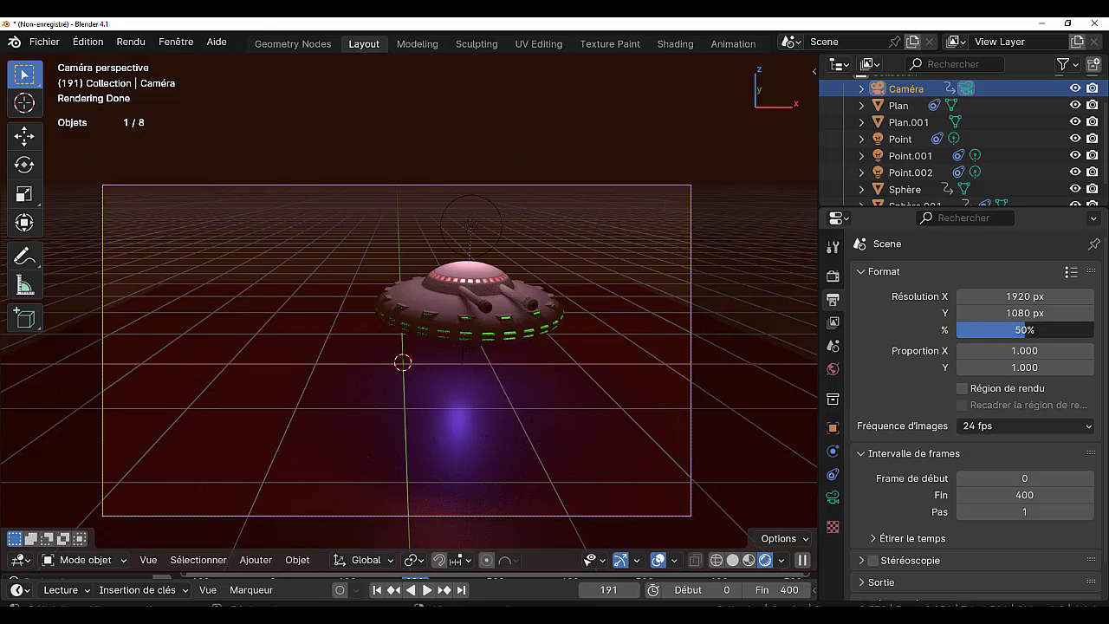
{"action": "type", "text": "25"}
{"action": "key", "text": "Return"}
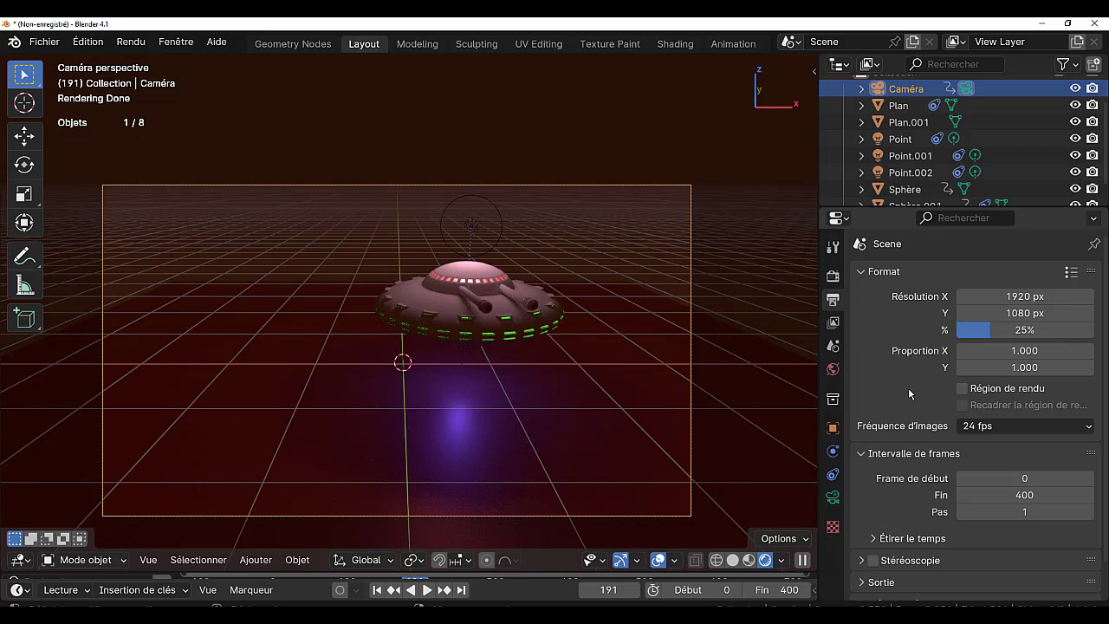
Expand the Output panel in the Output properties.
{"action": "scroll", "coordinate": [912, 399], "scroll_direction": "down", "scroll_amount": 1}
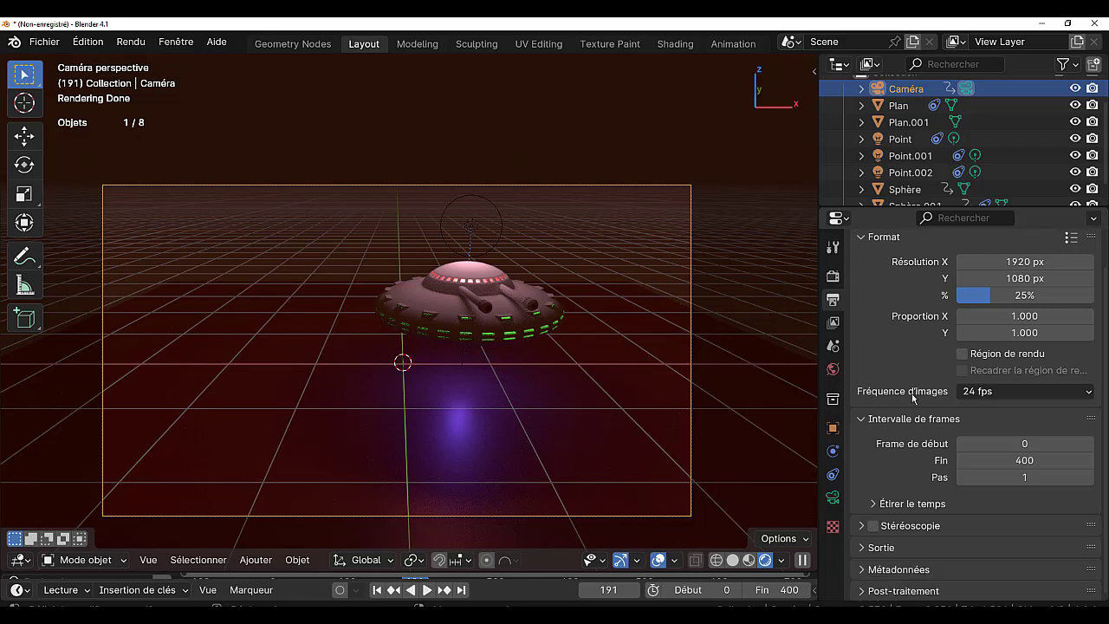
{"action": "scroll", "coordinate": [912, 399], "scroll_direction": "down", "scroll_amount": 1}
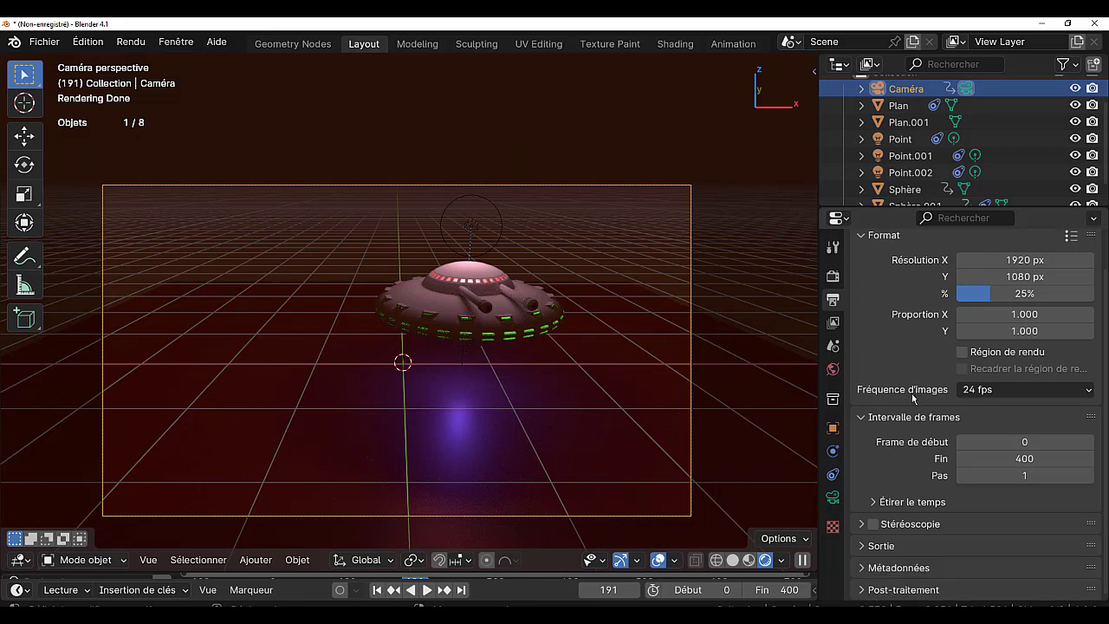
{"action": "left_click", "coordinate": [863, 546]}
{"action": "scroll", "coordinate": [938, 513], "scroll_direction": "down", "scroll_amount": 1}
{"action": "scroll", "coordinate": [938, 513], "scroll_direction": "down", "scroll_amount": 2}
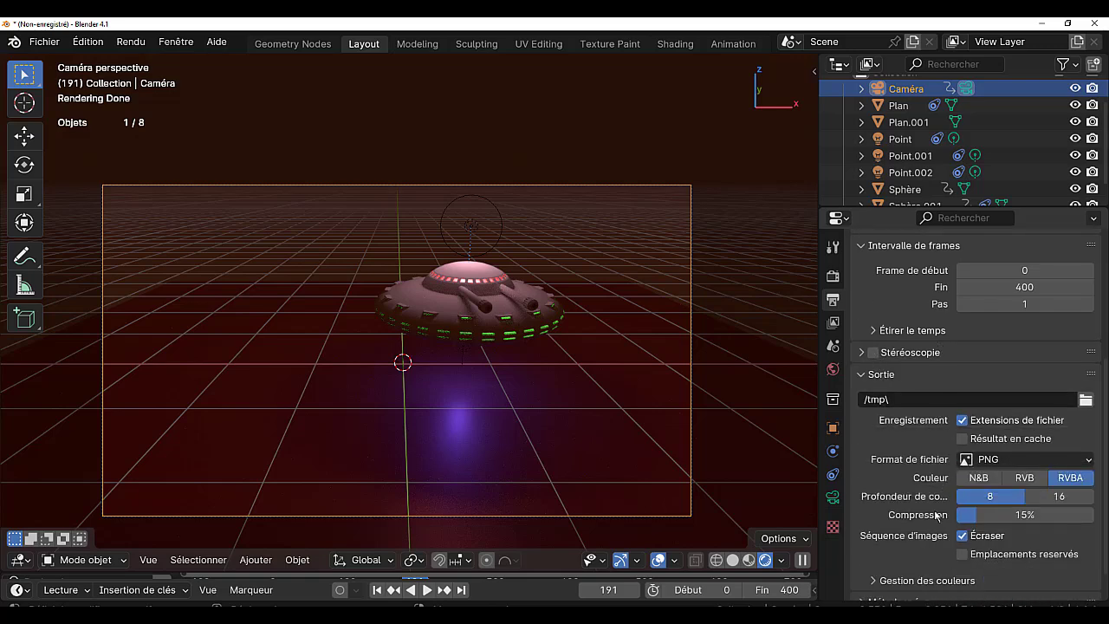
{"action": "scroll", "coordinate": [924, 472], "scroll_direction": "down", "scroll_amount": 1}
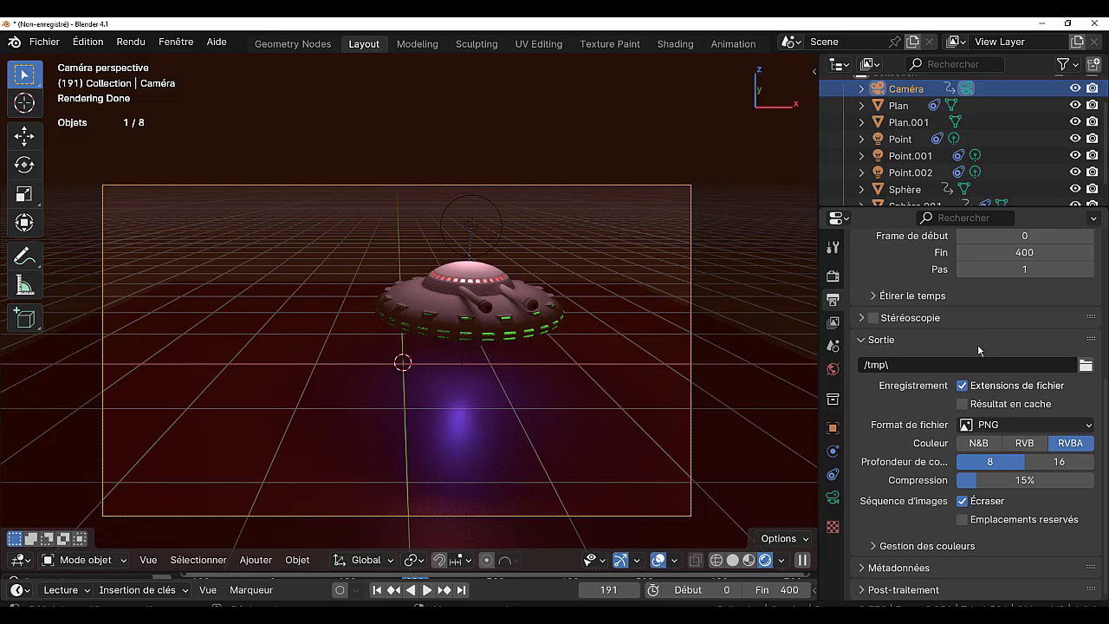
Set the render output path to a file named 'toto' on the Desktop (Bureau).
{"action": "left_click", "coordinate": [1085, 366]}
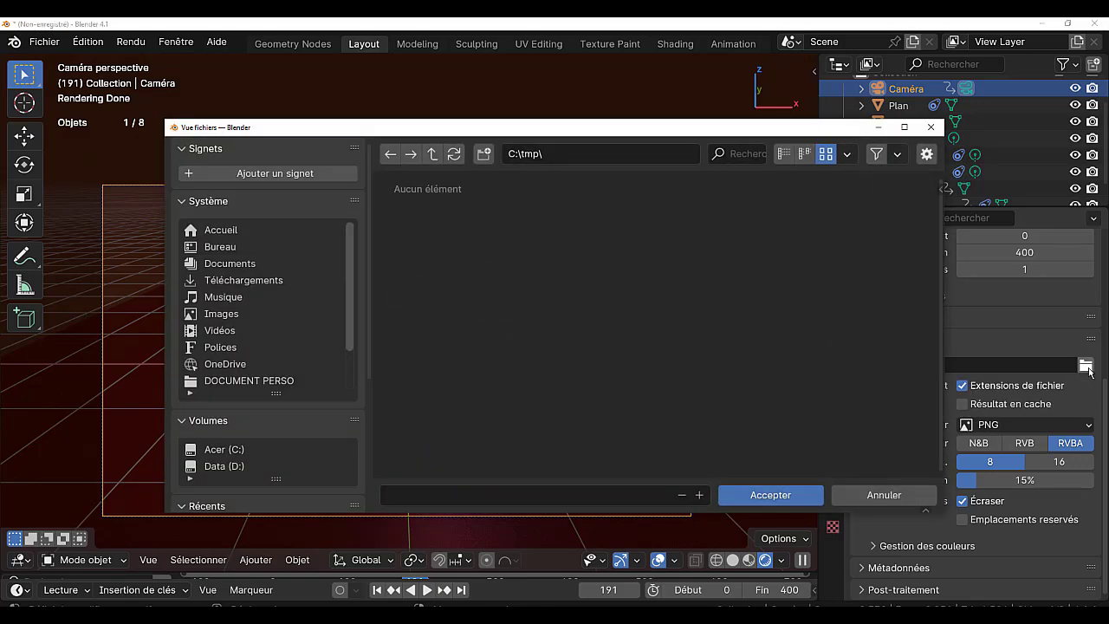
{"action": "left_click", "coordinate": [222, 248]}
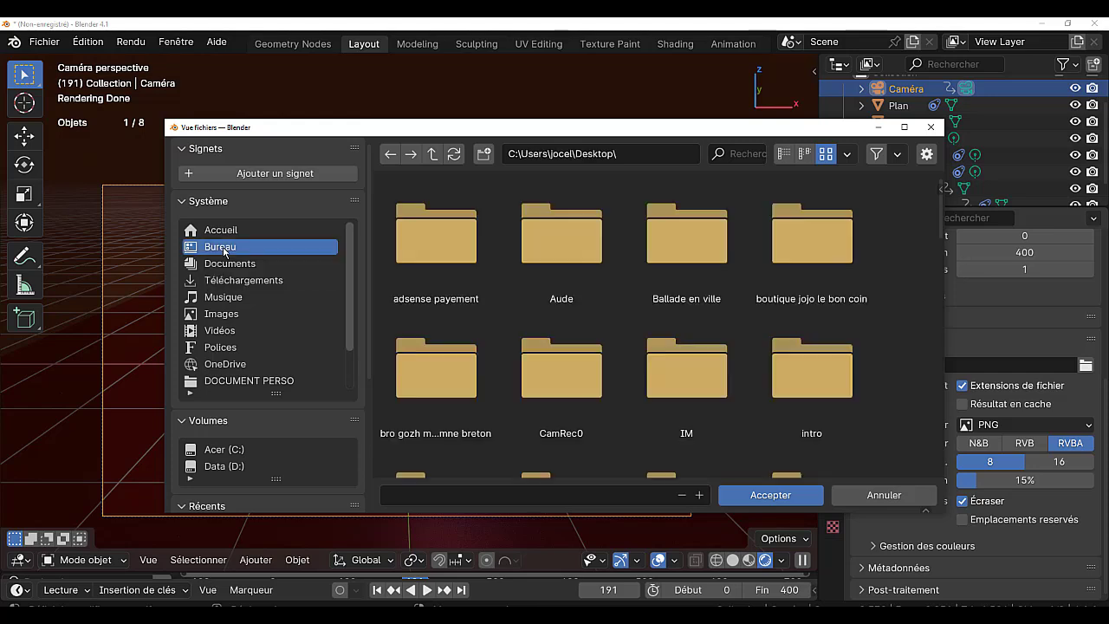
{"action": "left_click", "coordinate": [402, 491]}
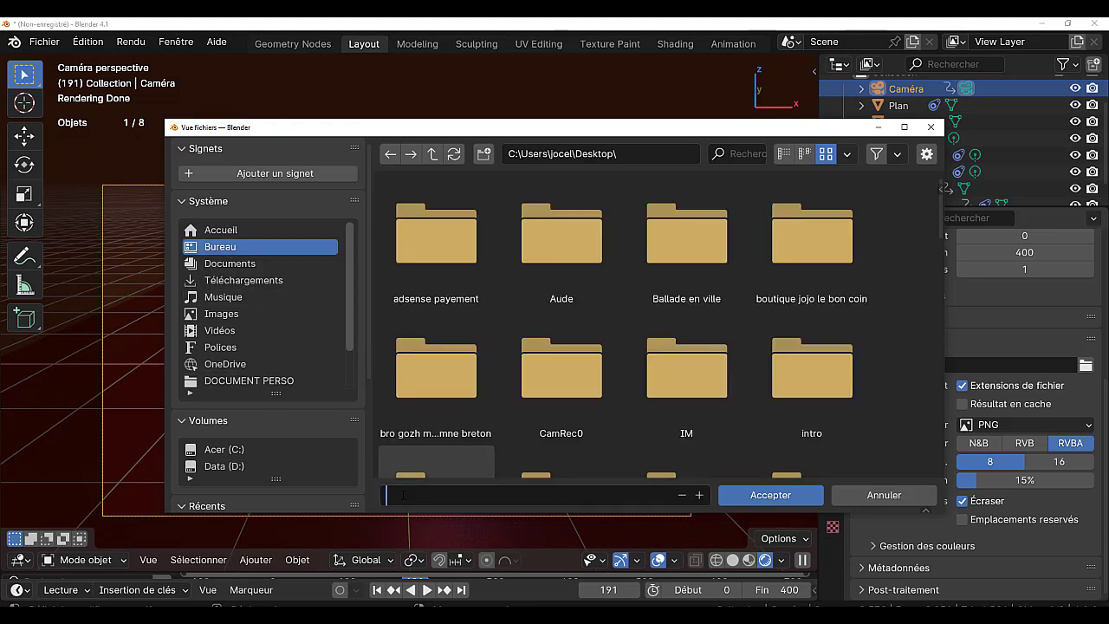
{"action": "type", "text": "to"}
{"action": "type", "text": "tc"}
{"action": "key", "text": "BackSpace"}
{"action": "type", "text": "o"}
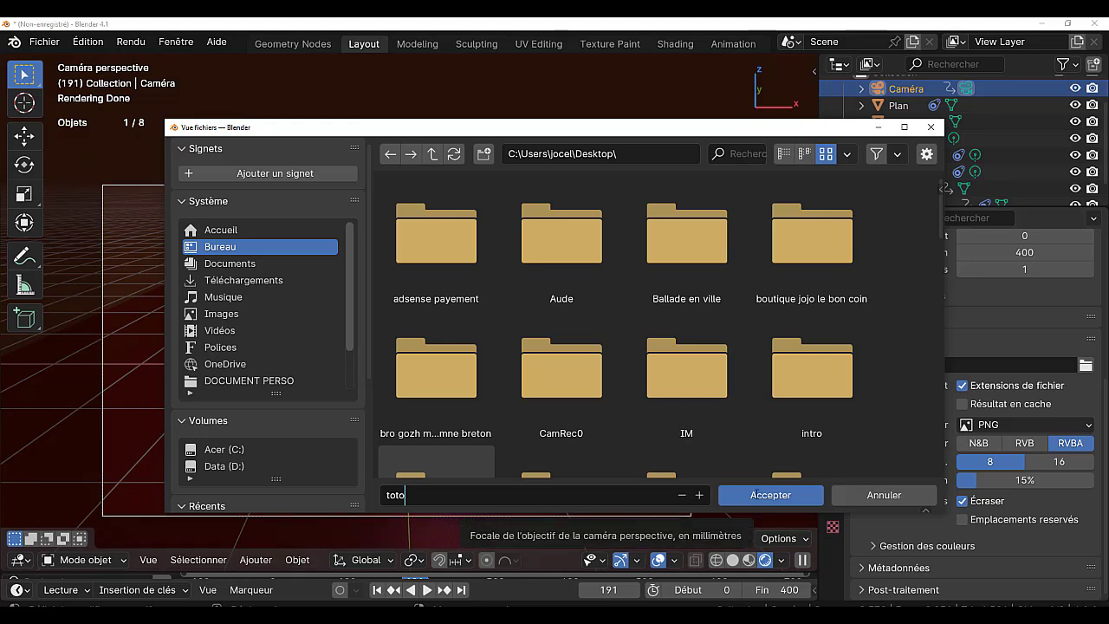
{"action": "left_click", "coordinate": [762, 495]}
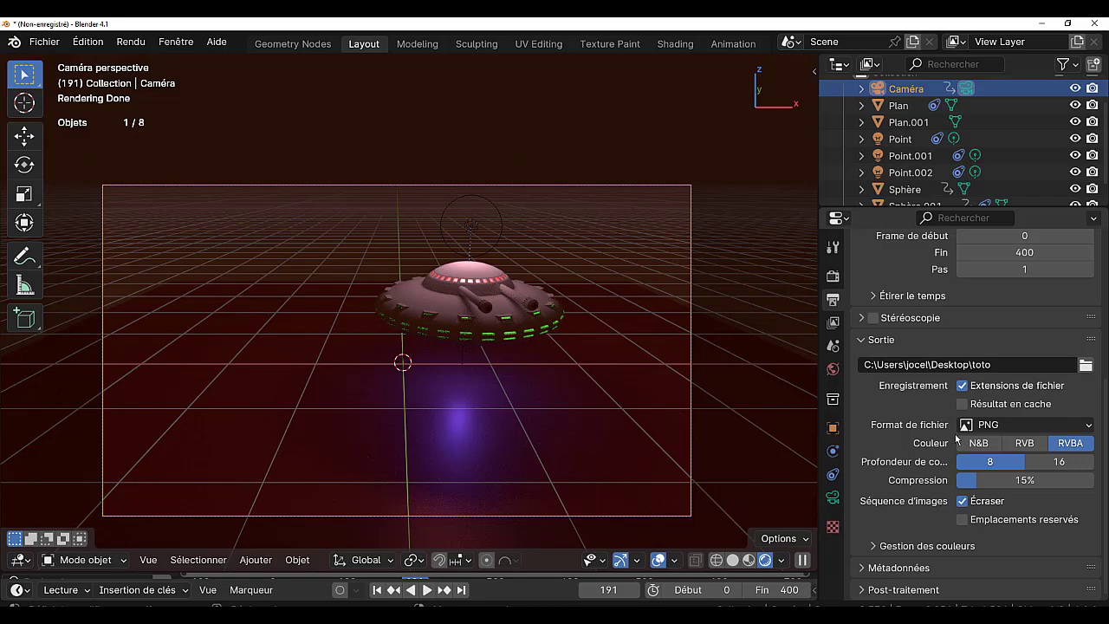
Set the output file format to Vidéo FFmpeg and expand its encoding settings.
{"action": "left_click", "coordinate": [1077, 424]}
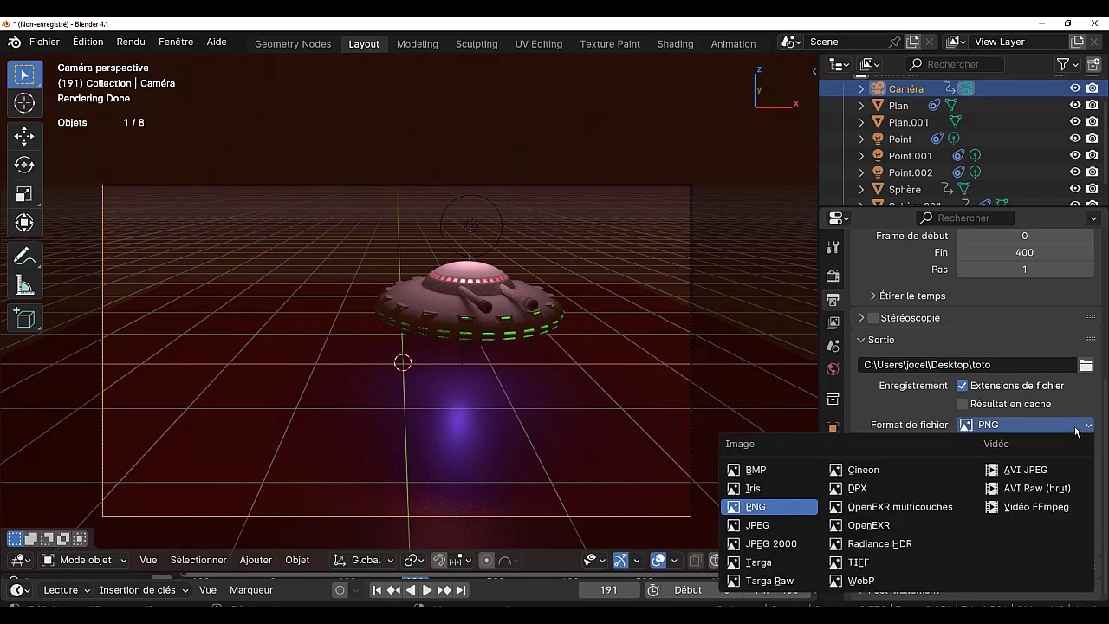
{"action": "left_click", "coordinate": [1021, 508]}
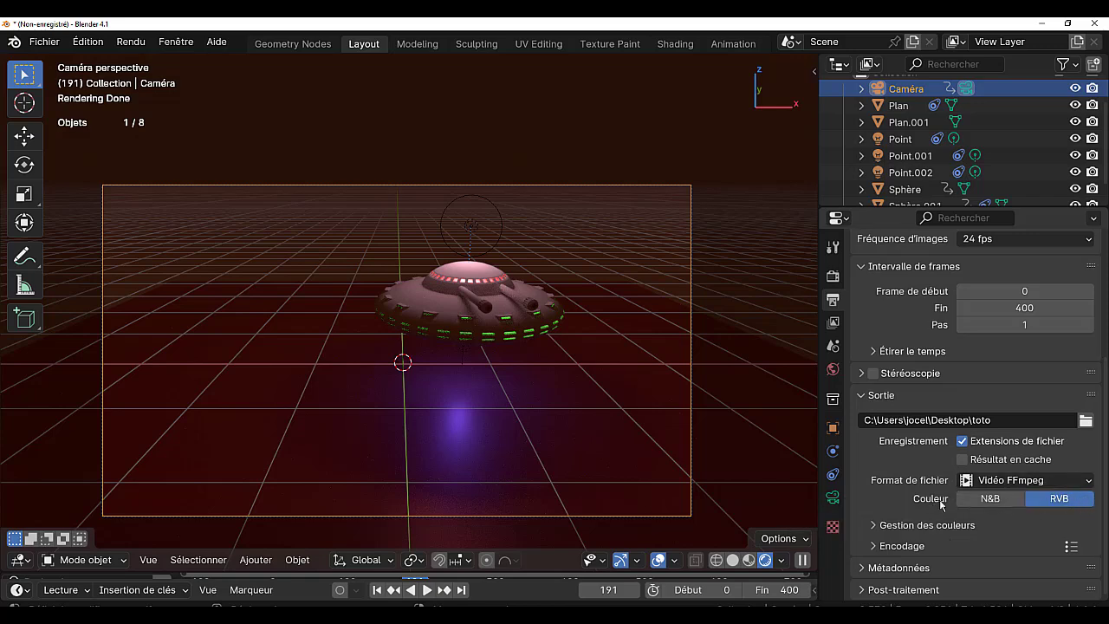
{"action": "left_click", "coordinate": [871, 547]}
{"action": "scroll", "coordinate": [970, 542], "scroll_direction": "down", "scroll_amount": 1}
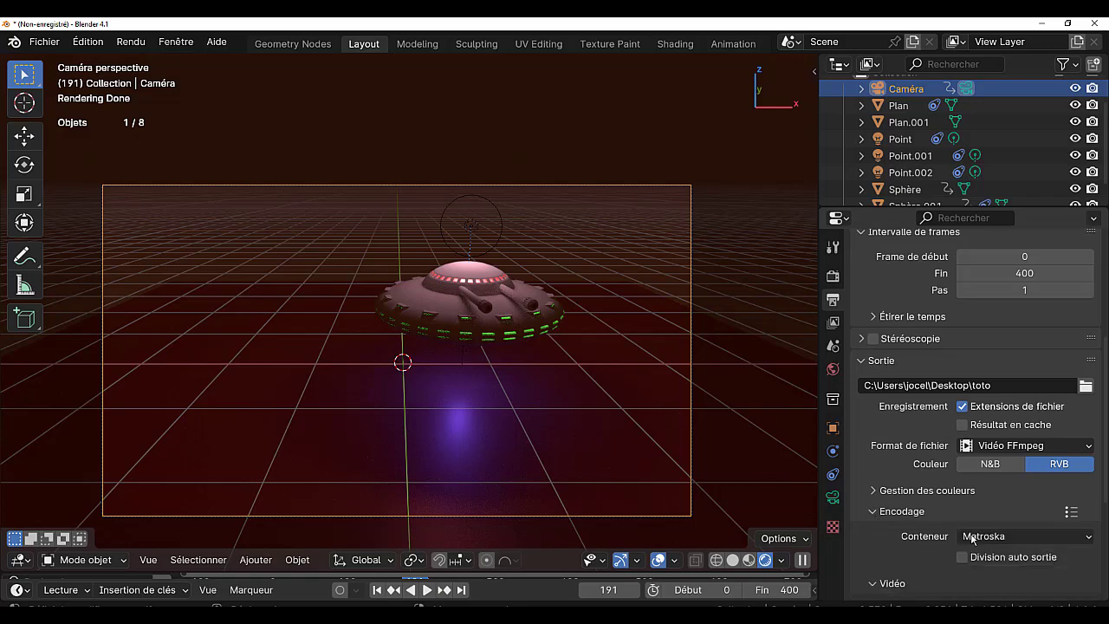
{"action": "scroll", "coordinate": [971, 538], "scroll_direction": "down", "scroll_amount": 2}
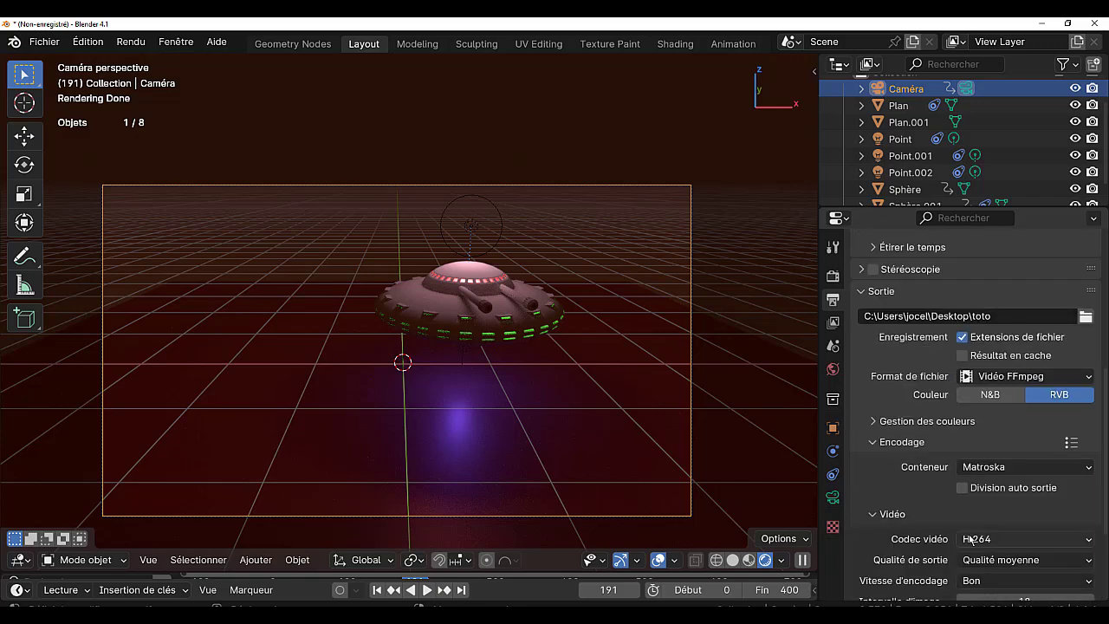
Change the container to MPEG-4, keeping H.264 as the video codec.
{"action": "left_click", "coordinate": [1020, 466]}
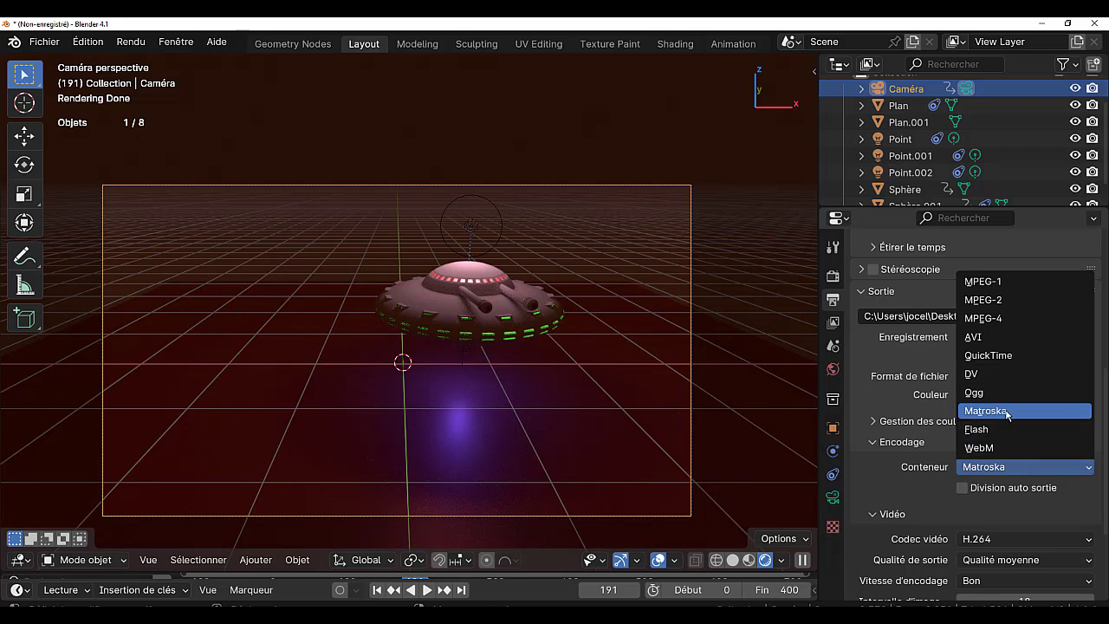
{"action": "left_click", "coordinate": [1007, 319]}
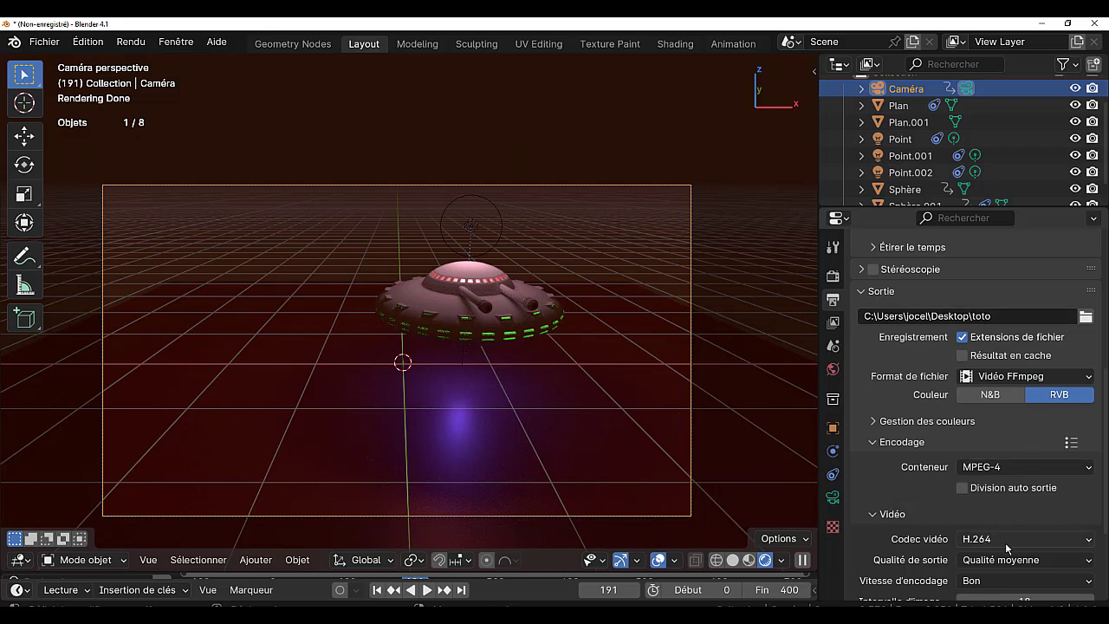
{"action": "scroll", "coordinate": [1005, 543], "scroll_direction": "down", "scroll_amount": 2}
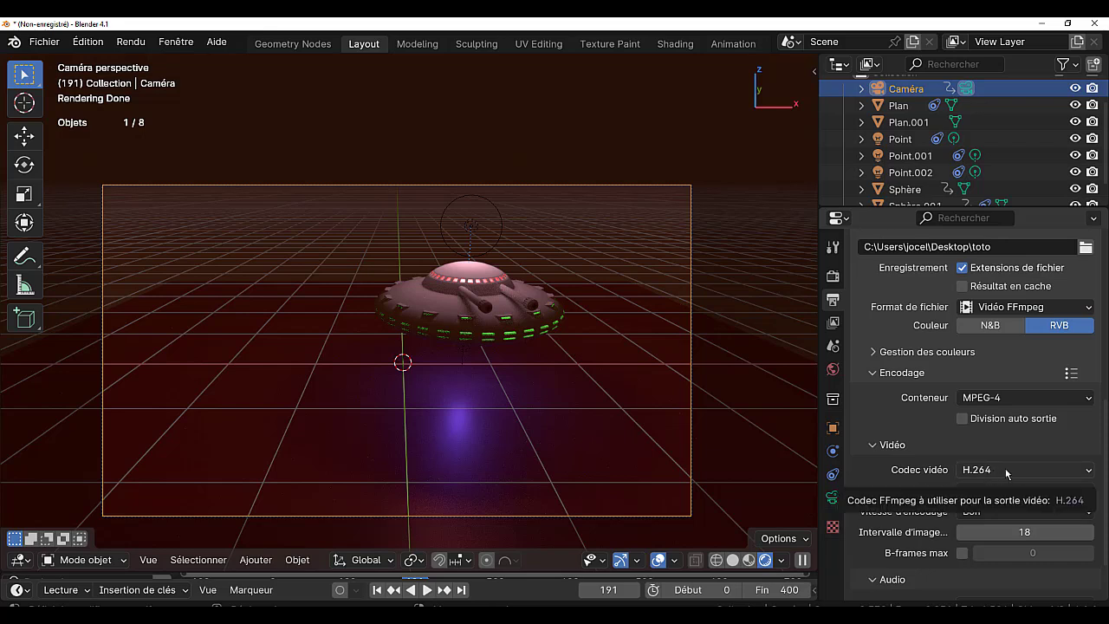
{"action": "left_click", "coordinate": [1006, 470]}
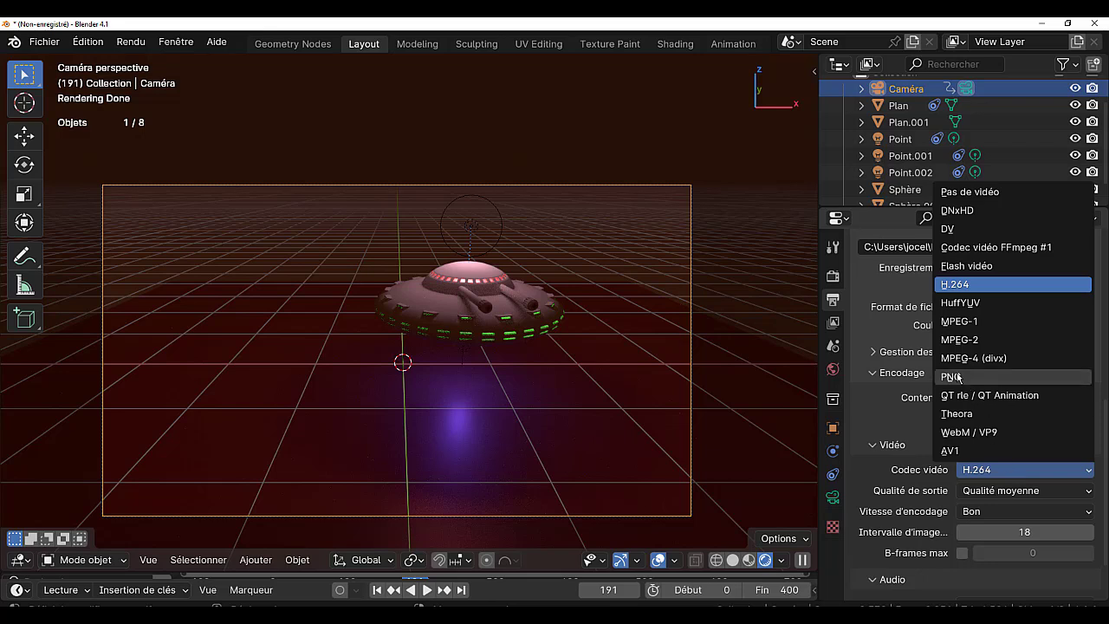
{"action": "left_click", "coordinate": [912, 426]}
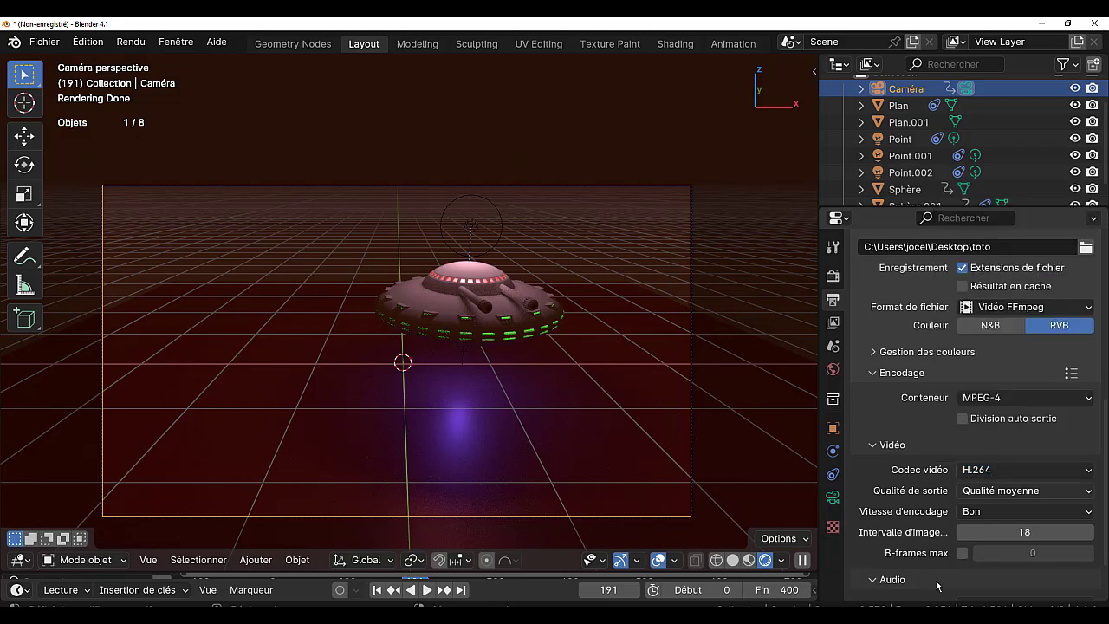
{"action": "scroll", "coordinate": [917, 567], "scroll_direction": "down", "scroll_amount": 2}
{"action": "scroll", "coordinate": [917, 566], "scroll_direction": "down", "scroll_amount": 1}
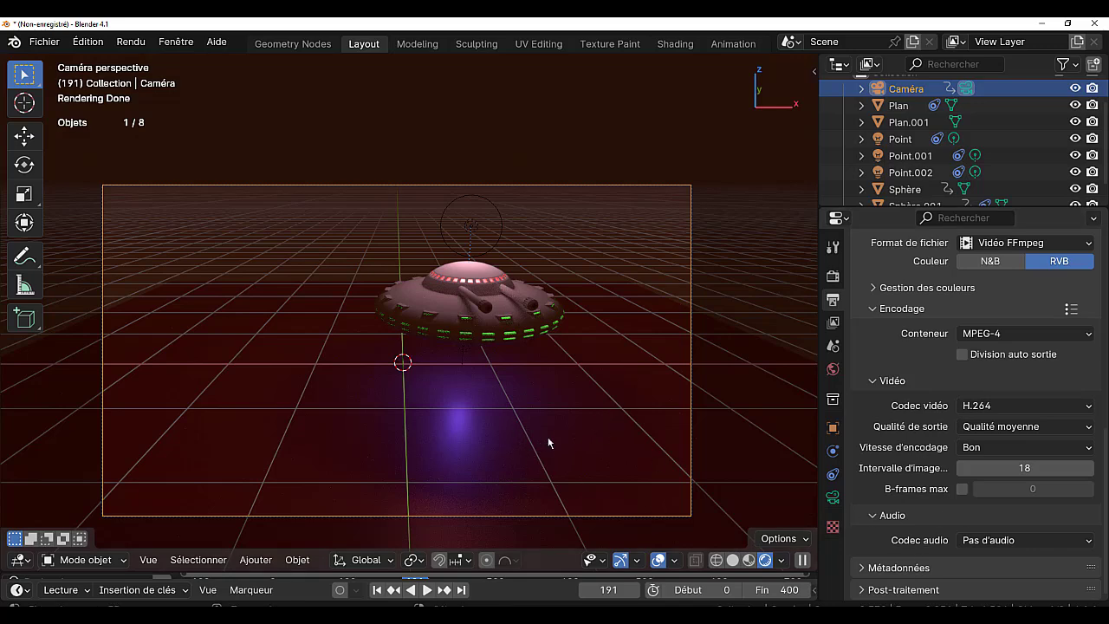
Widen the 3D view and enlarge the timeline to show the camera's keyframes.
{"action": "left_click_drag", "start_coordinate": [819, 389], "coordinate": [931, 390]}
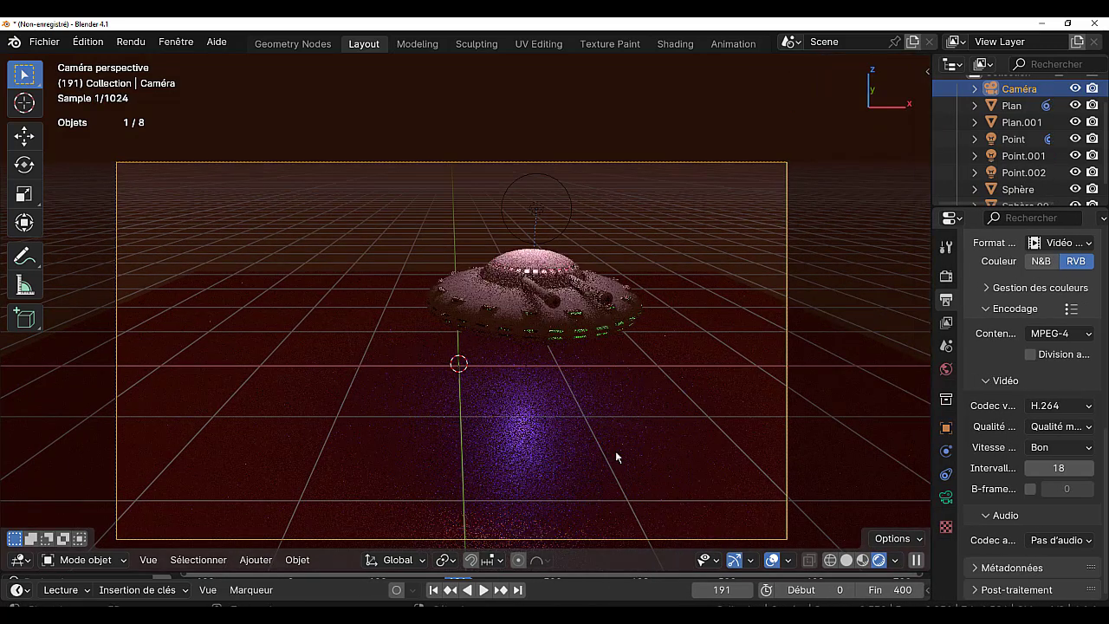
{"action": "scroll", "coordinate": [538, 450], "scroll_direction": "down", "scroll_amount": 3}
{"action": "left_click_drag", "start_coordinate": [580, 572], "coordinate": [585, 407]}
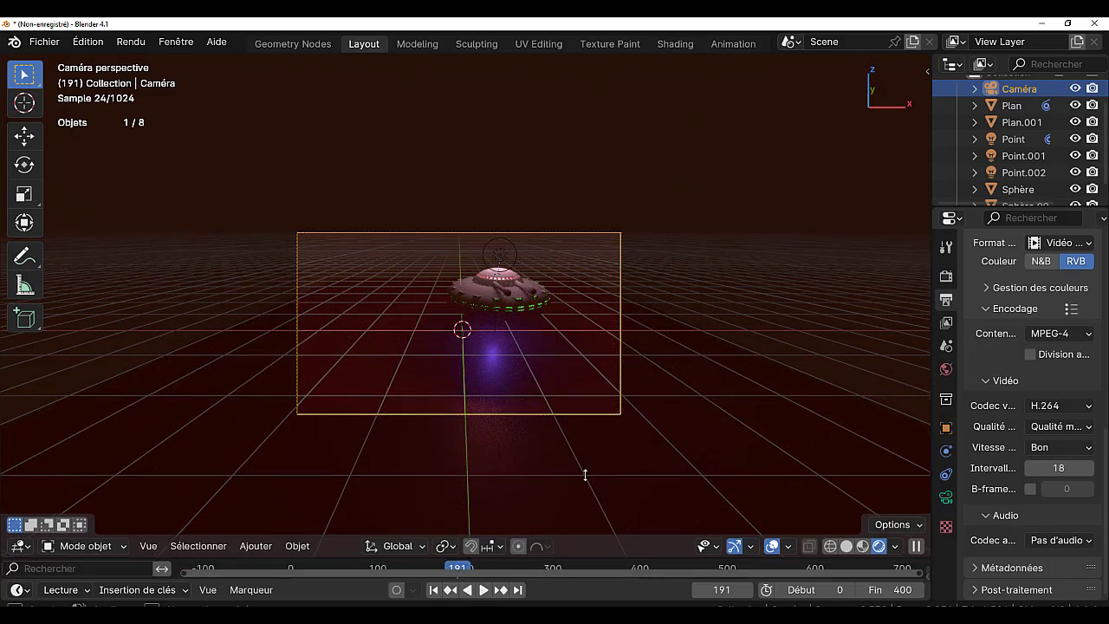
Play the UFO animation from frame 0, scrub to frame 161, then return to frame 0.
{"action": "key", "text": "shift+Left"}
{"action": "key", "text": "space"}
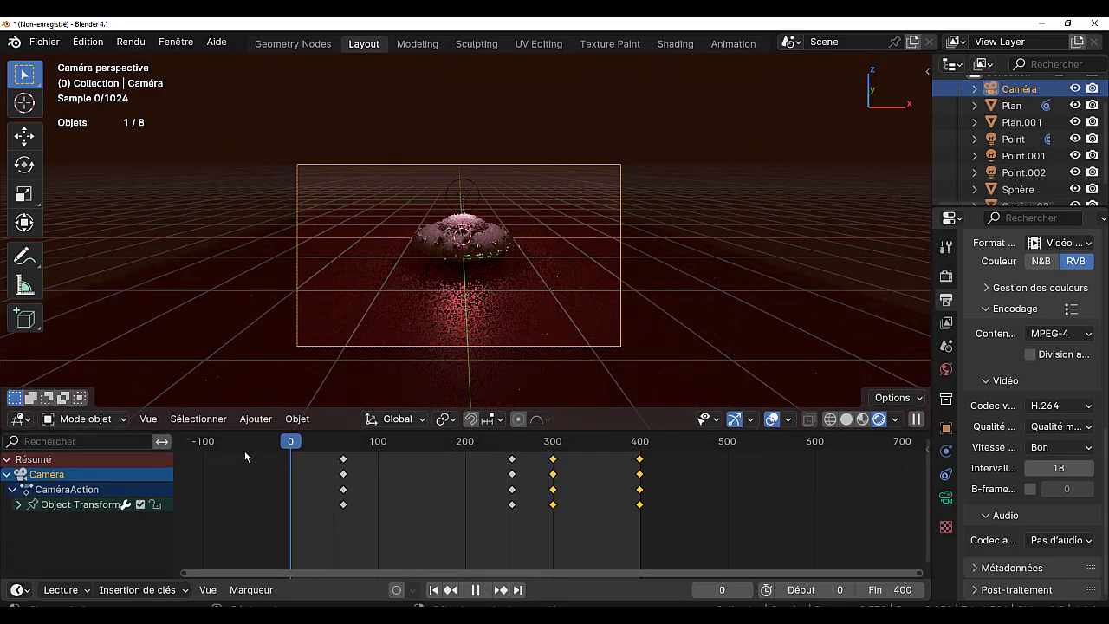
{"action": "left_click_drag", "start_coordinate": [530, 455], "coordinate": [284, 473]}
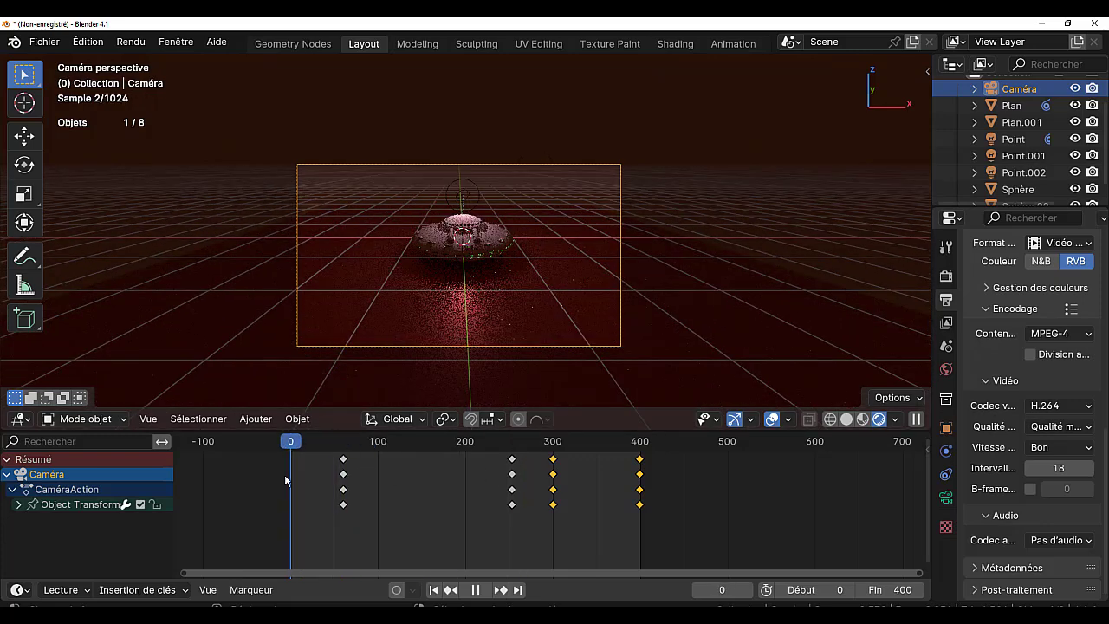
{"action": "key", "text": "Escape"}
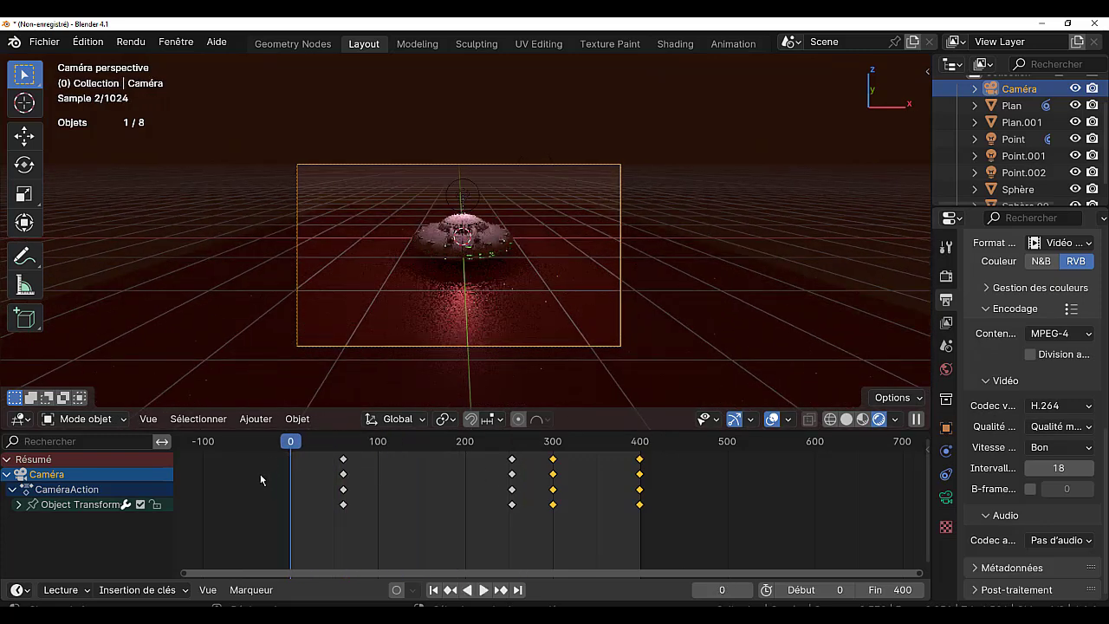
{"action": "left_click", "coordinate": [251, 422]}
{"action": "left_click", "coordinate": [252, 422]}
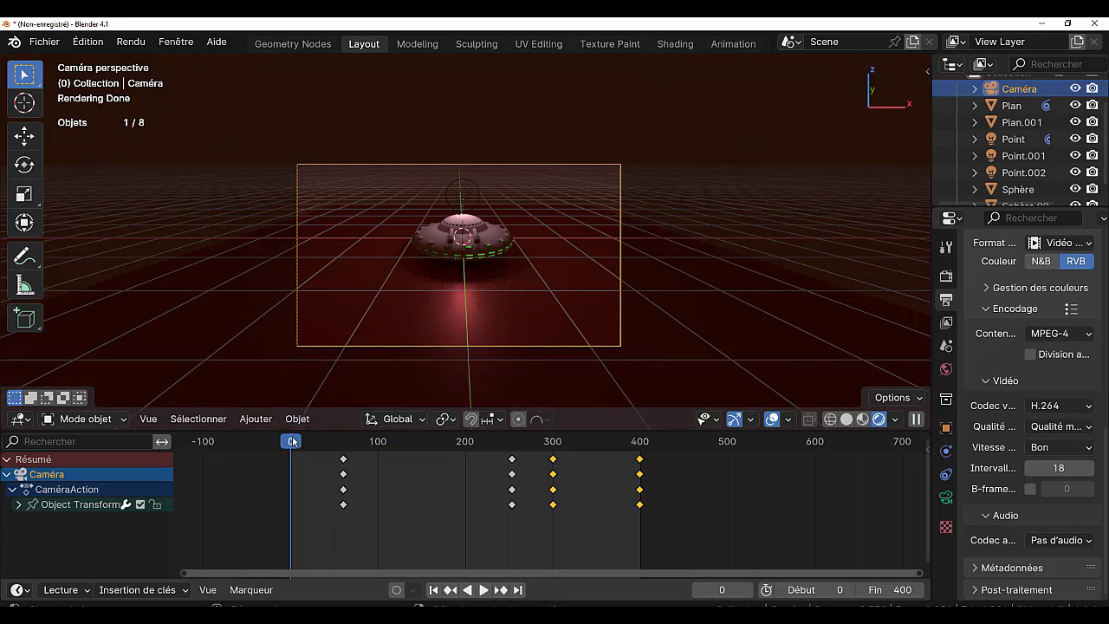
{"action": "left_click_drag", "start_coordinate": [294, 447], "coordinate": [431, 446]}
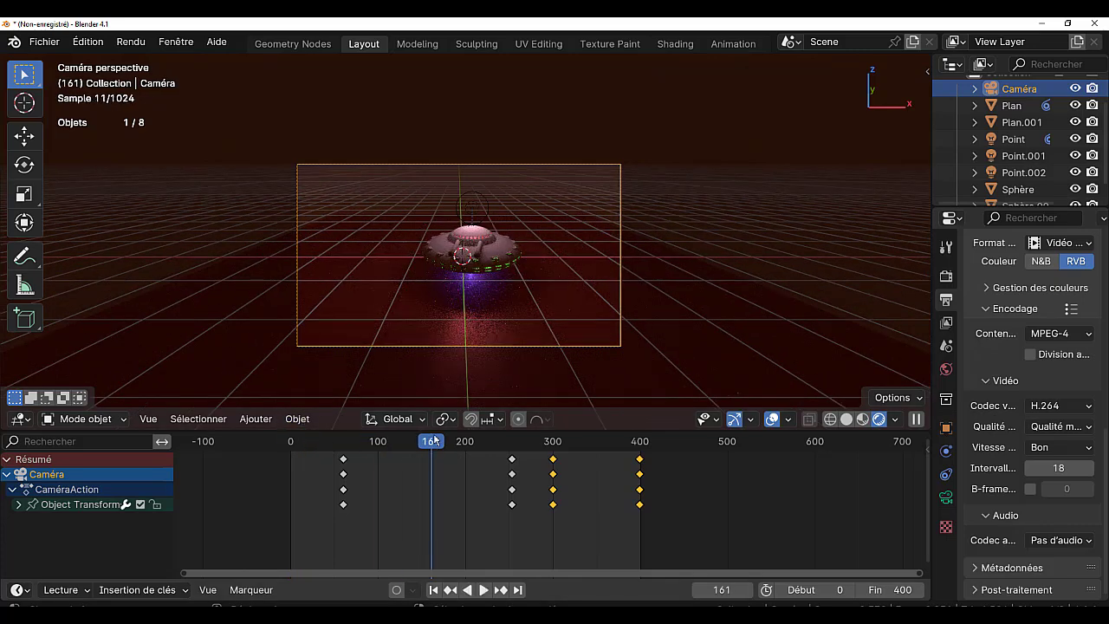
{"action": "left_click_drag", "start_coordinate": [433, 445], "coordinate": [291, 446]}
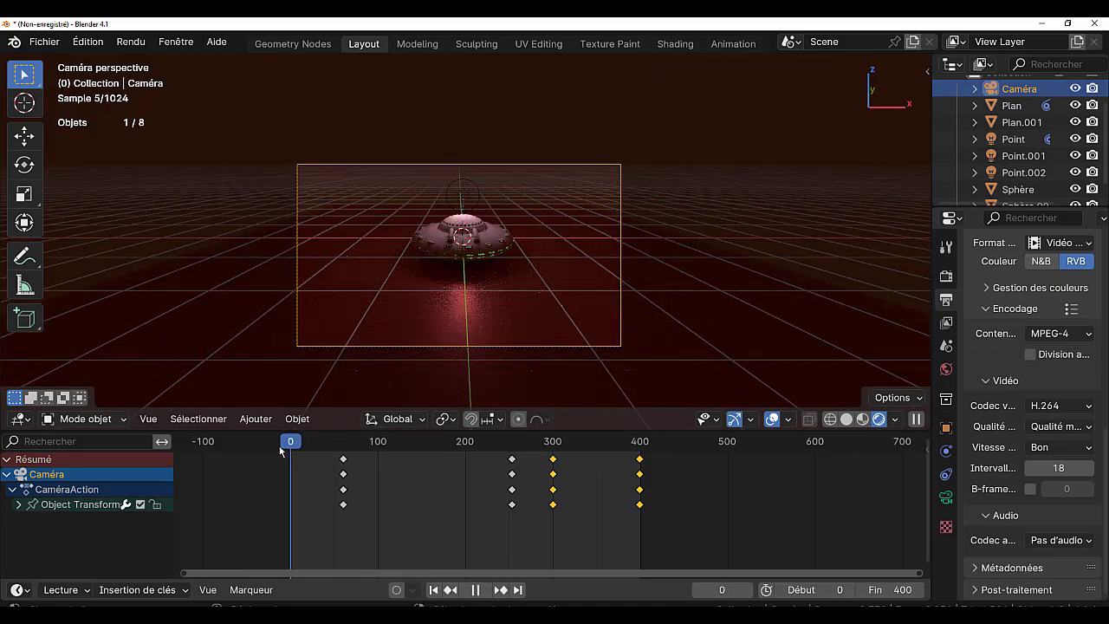
{"action": "left_click", "coordinate": [255, 419]}
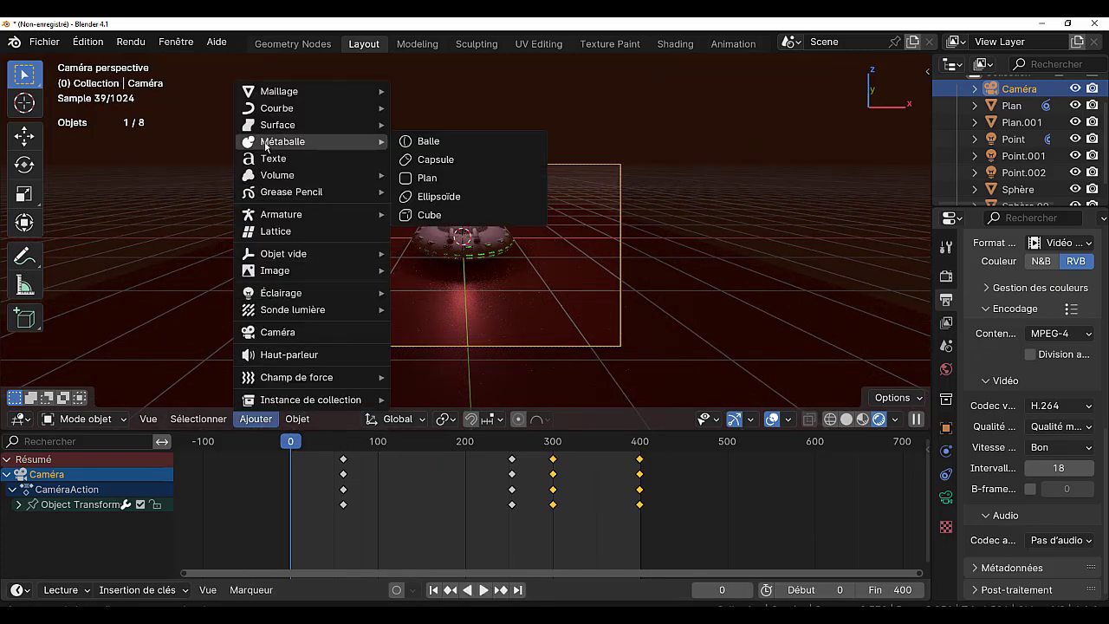
Add a speaker object and show its sound settings in wider side panels.
{"action": "left_click", "coordinate": [276, 352]}
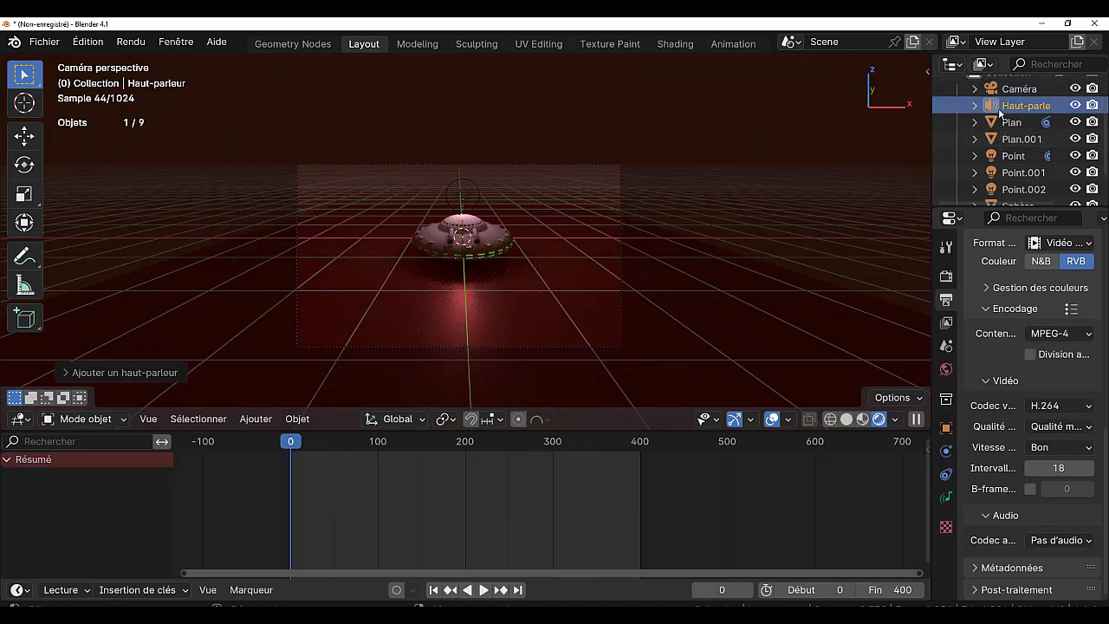
{"action": "left_click_drag", "start_coordinate": [931, 186], "coordinate": [834, 286]}
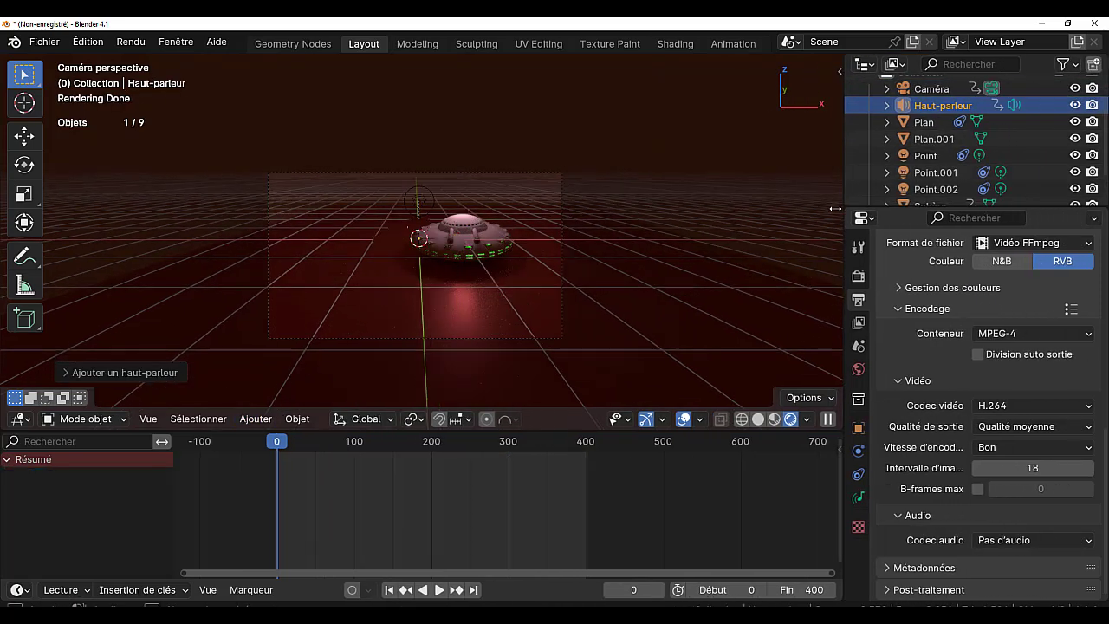
{"action": "left_click", "coordinate": [849, 500]}
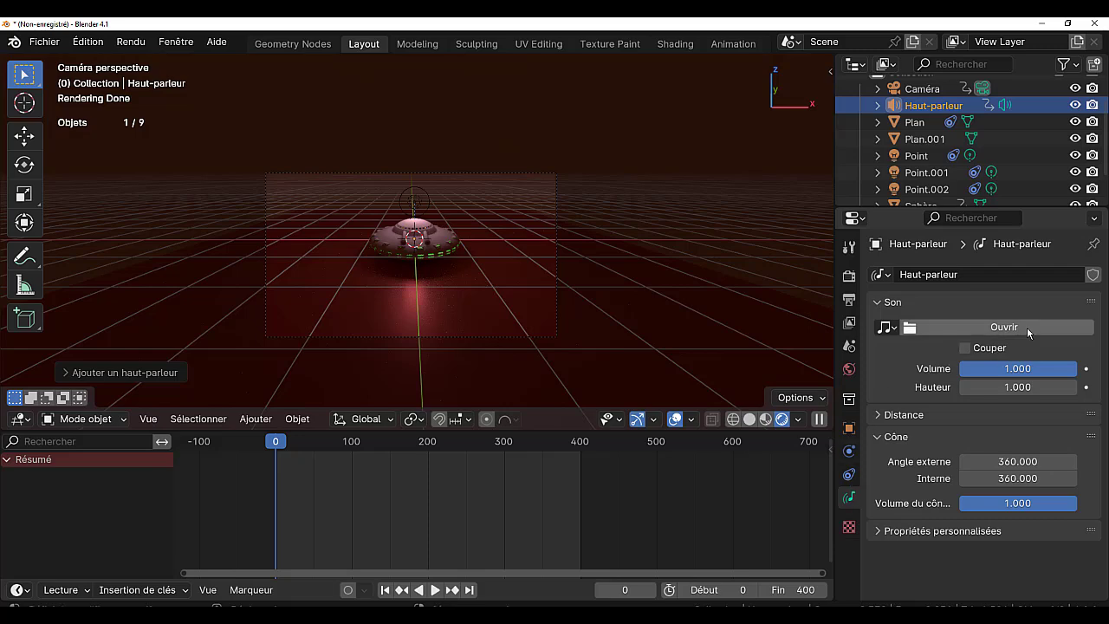
Open the speaker's sound file browser and look through the Desktop folder.
{"action": "left_click", "coordinate": [1031, 326]}
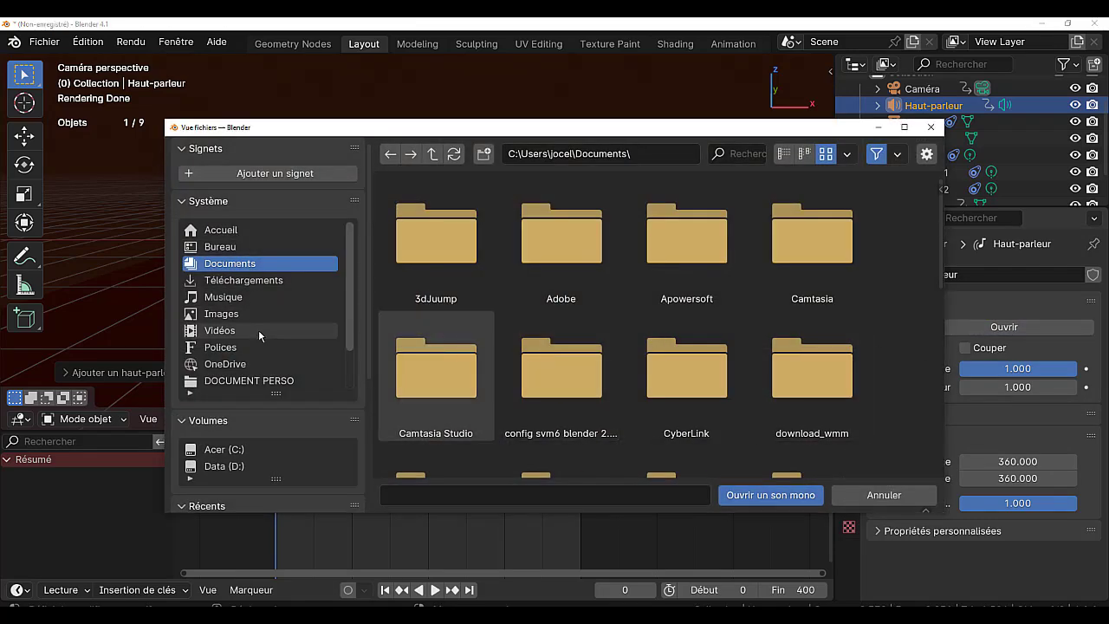
{"action": "left_click", "coordinate": [224, 253]}
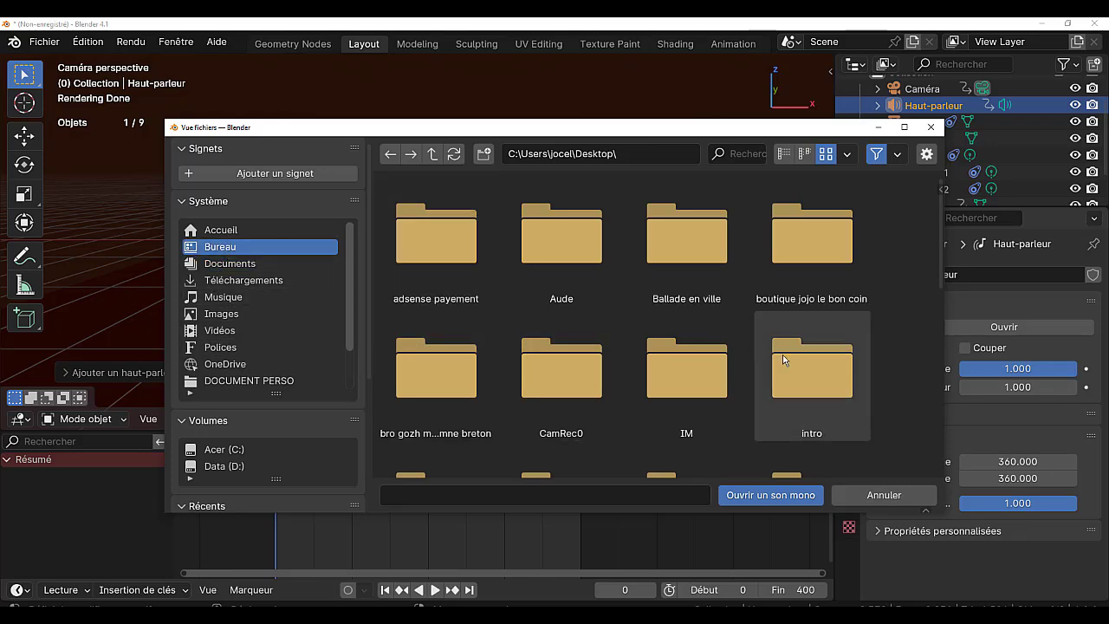
{"action": "scroll", "coordinate": [905, 376], "scroll_direction": "down", "scroll_amount": 3}
{"action": "scroll", "coordinate": [905, 376], "scroll_direction": "down", "scroll_amount": 3}
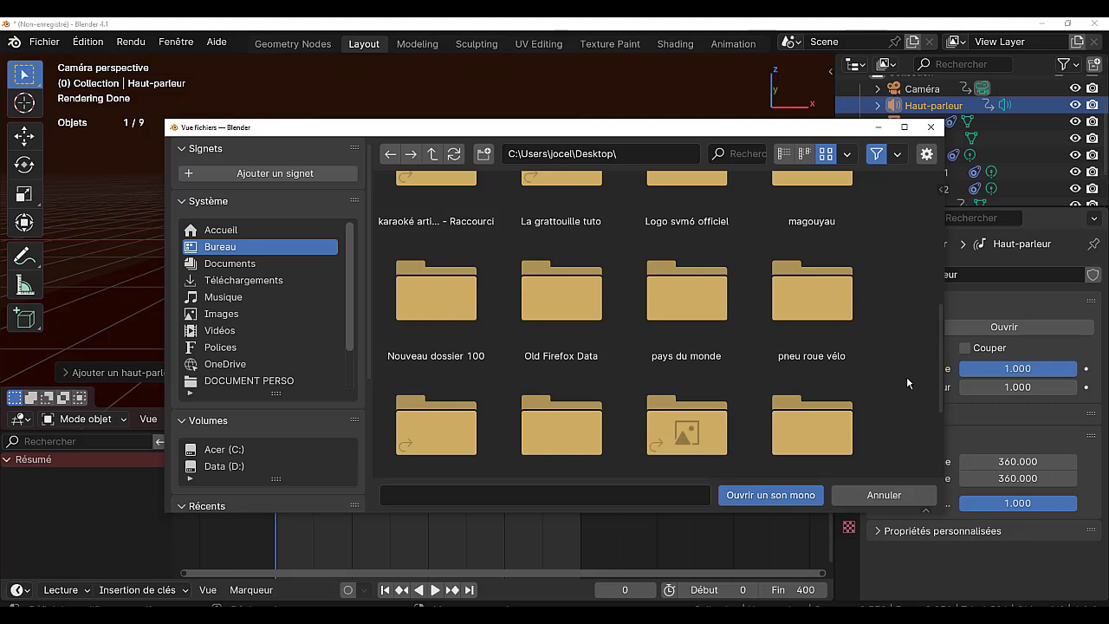
{"action": "scroll", "coordinate": [914, 382], "scroll_direction": "down", "scroll_amount": 2}
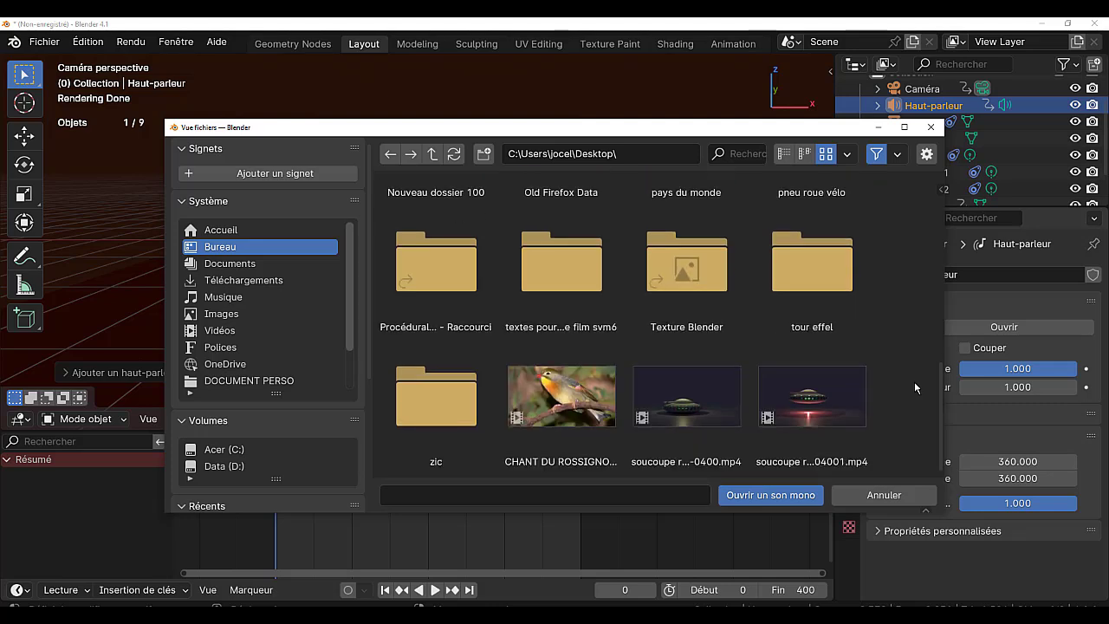
{"action": "scroll", "coordinate": [915, 386], "scroll_direction": "up", "scroll_amount": 2}
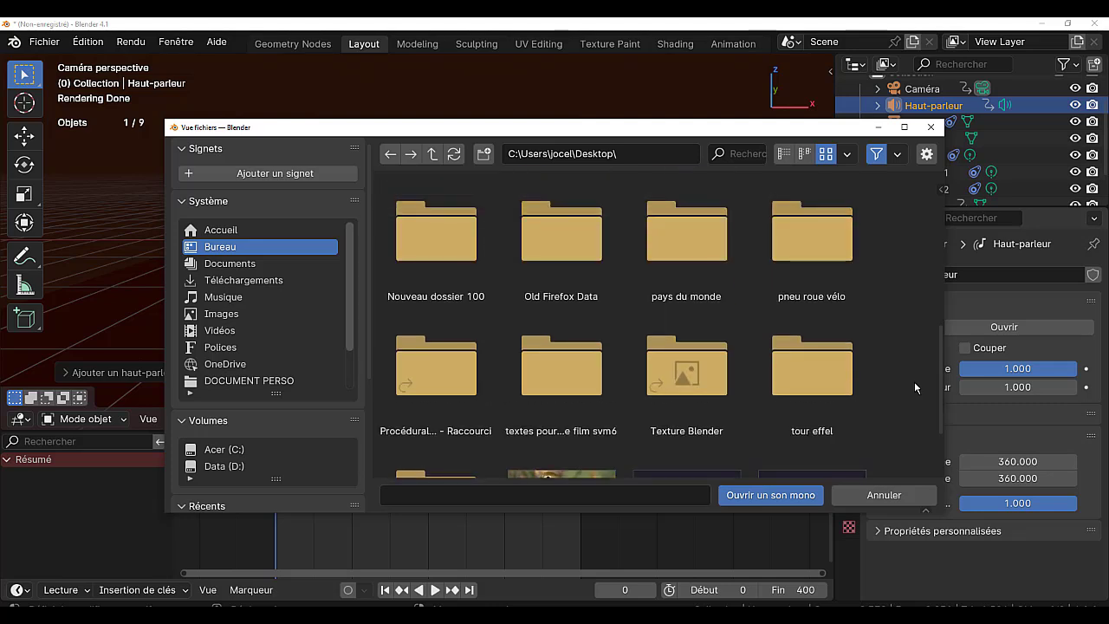
{"action": "scroll", "coordinate": [914, 387], "scroll_direction": "up", "scroll_amount": 1}
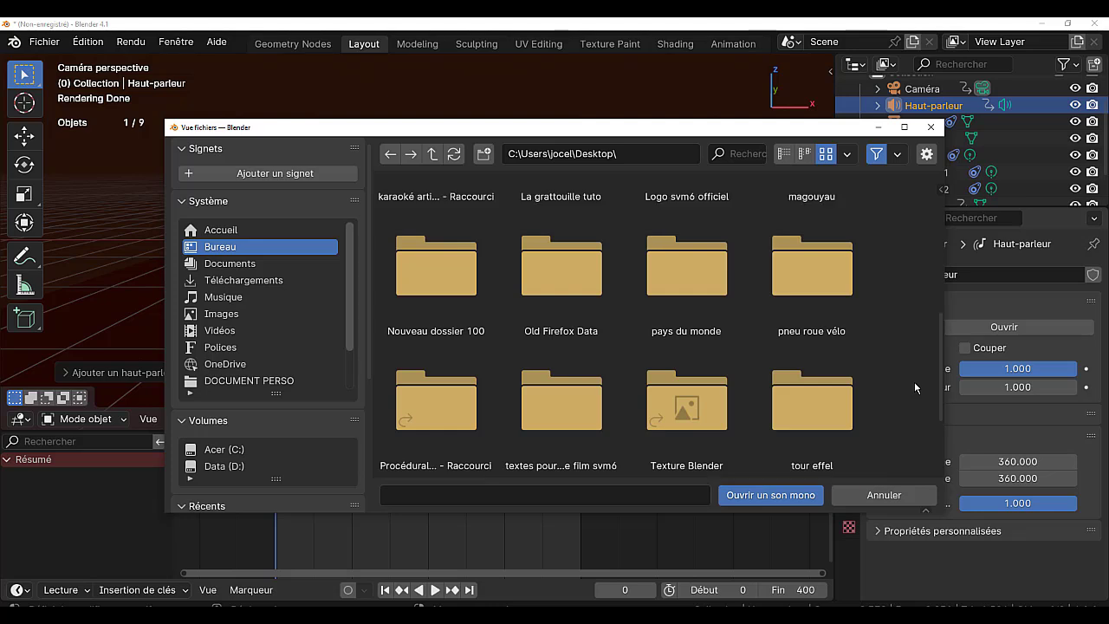
{"action": "scroll", "coordinate": [914, 387], "scroll_direction": "up", "scroll_amount": 3}
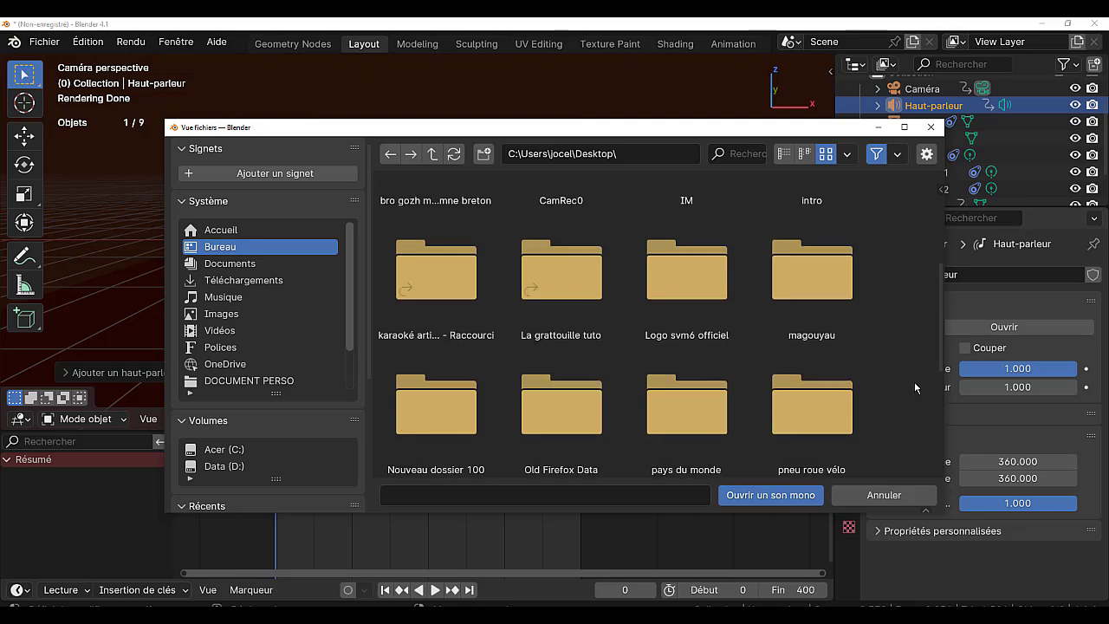
{"action": "scroll", "coordinate": [915, 388], "scroll_direction": "up", "scroll_amount": 1}
{"action": "scroll", "coordinate": [915, 387], "scroll_direction": "up", "scroll_amount": 2}
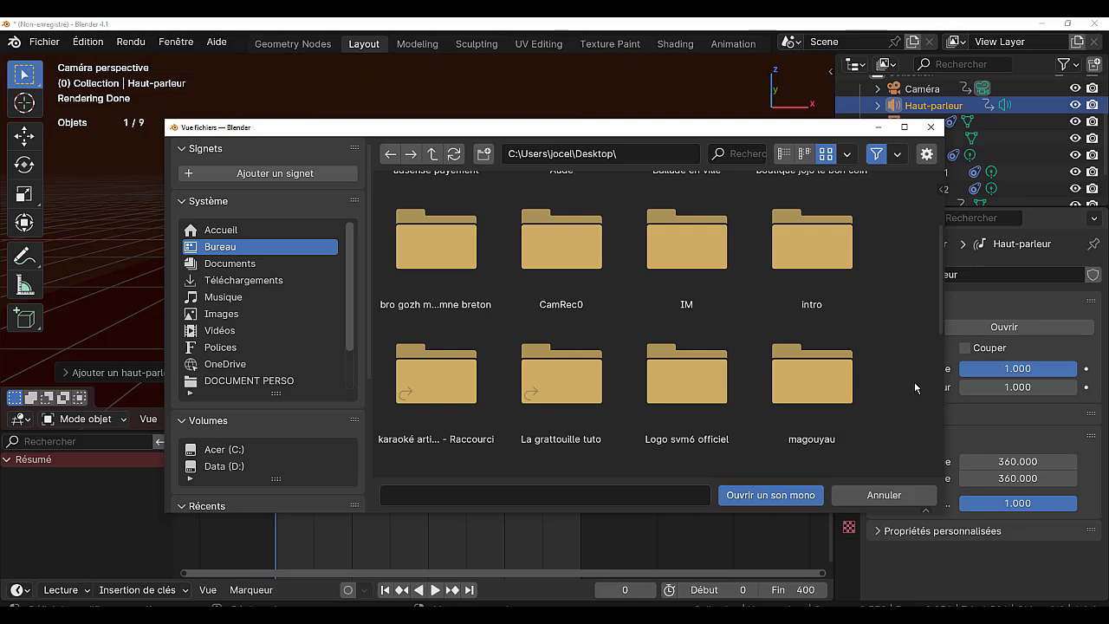
{"action": "scroll", "coordinate": [914, 387], "scroll_direction": "up", "scroll_amount": 1}
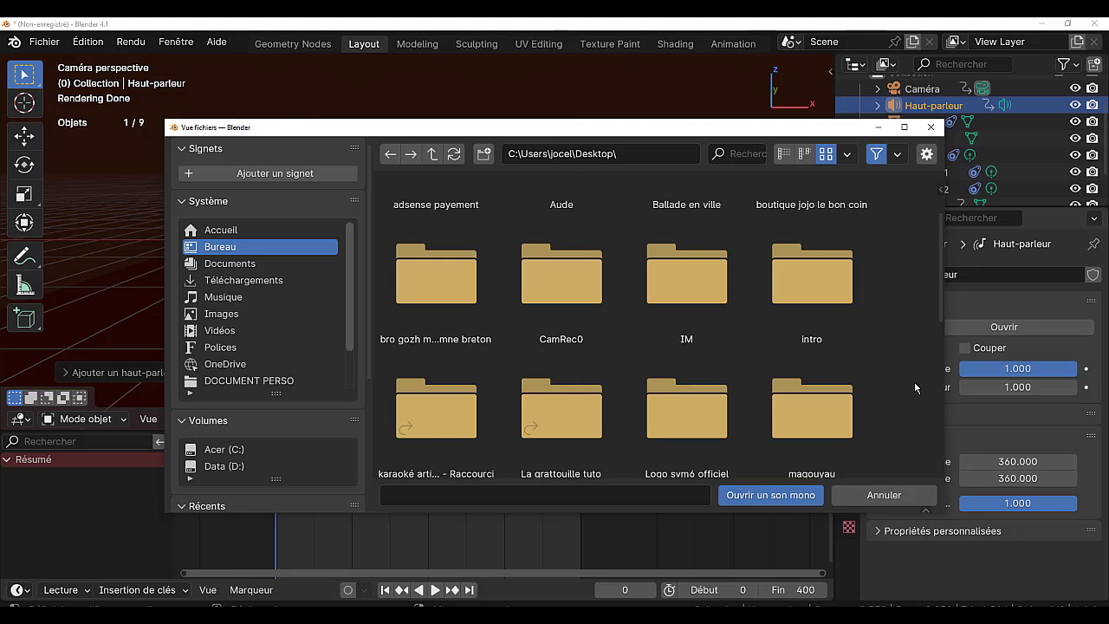
{"action": "scroll", "coordinate": [914, 388], "scroll_direction": "up", "scroll_amount": 1}
{"action": "scroll", "coordinate": [914, 388], "scroll_direction": "up", "scroll_amount": 1}
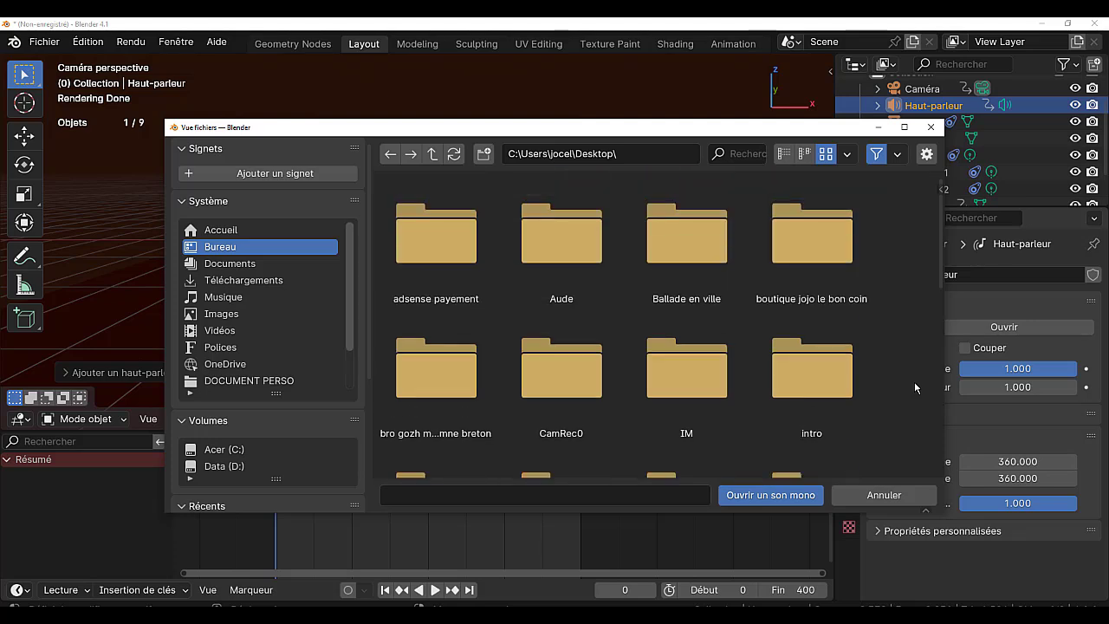
{"action": "scroll", "coordinate": [914, 387], "scroll_direction": "down", "scroll_amount": 5}
{"action": "left_click", "coordinate": [148, 419]}
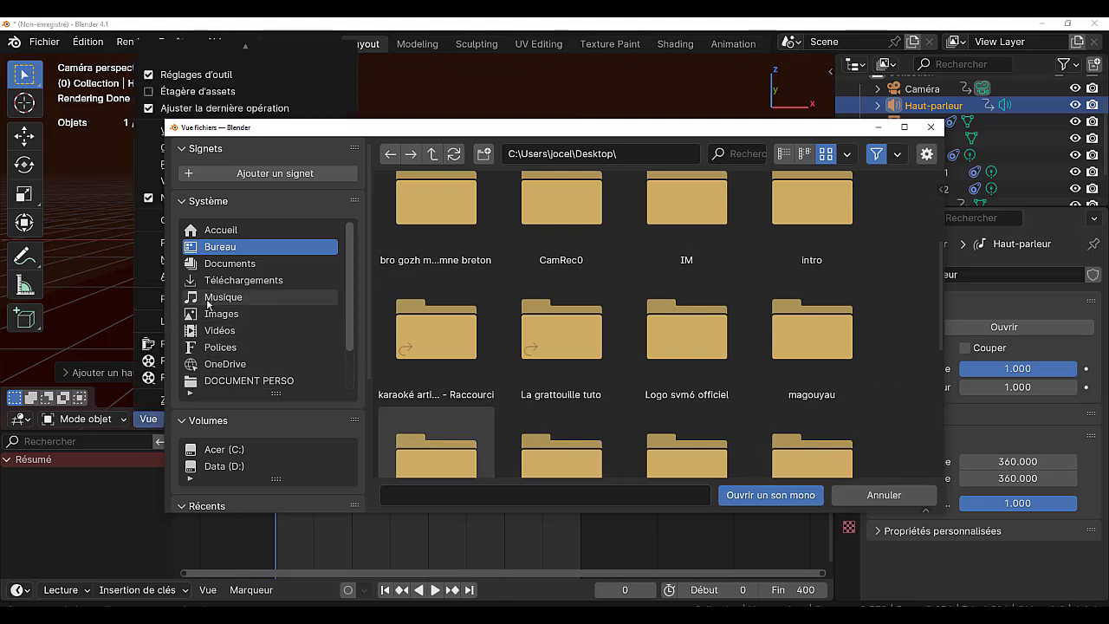
From the Music folder, load bro gozh ma zadoù hymne breton.mp3 as a mono sound.
{"action": "left_click", "coordinate": [209, 300]}
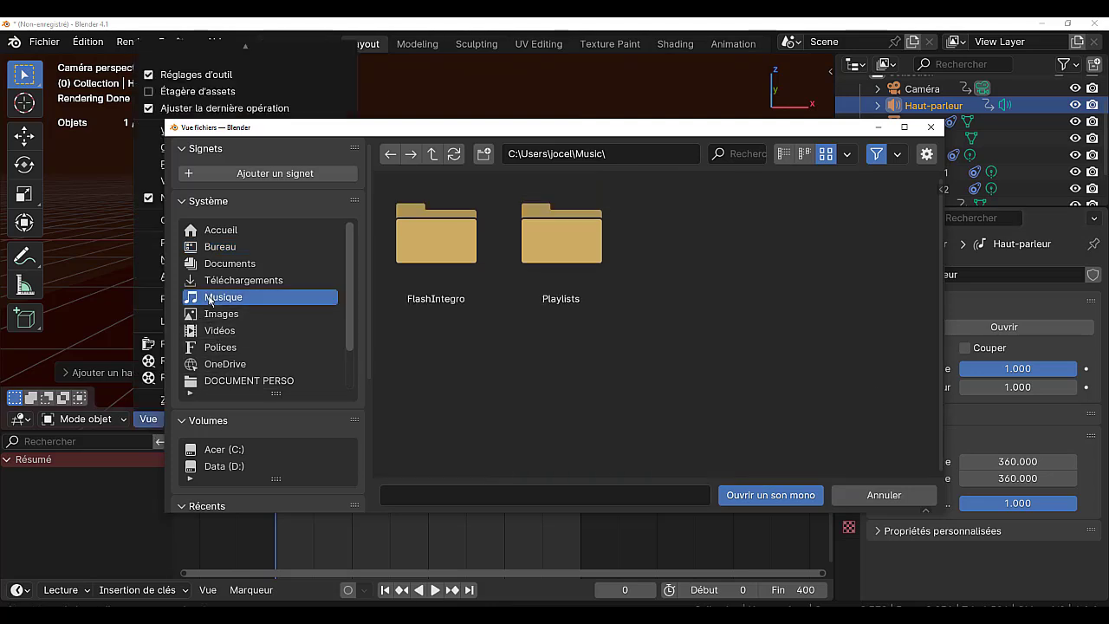
{"action": "left_click", "coordinate": [546, 275]}
{"action": "left_click", "coordinate": [737, 497]}
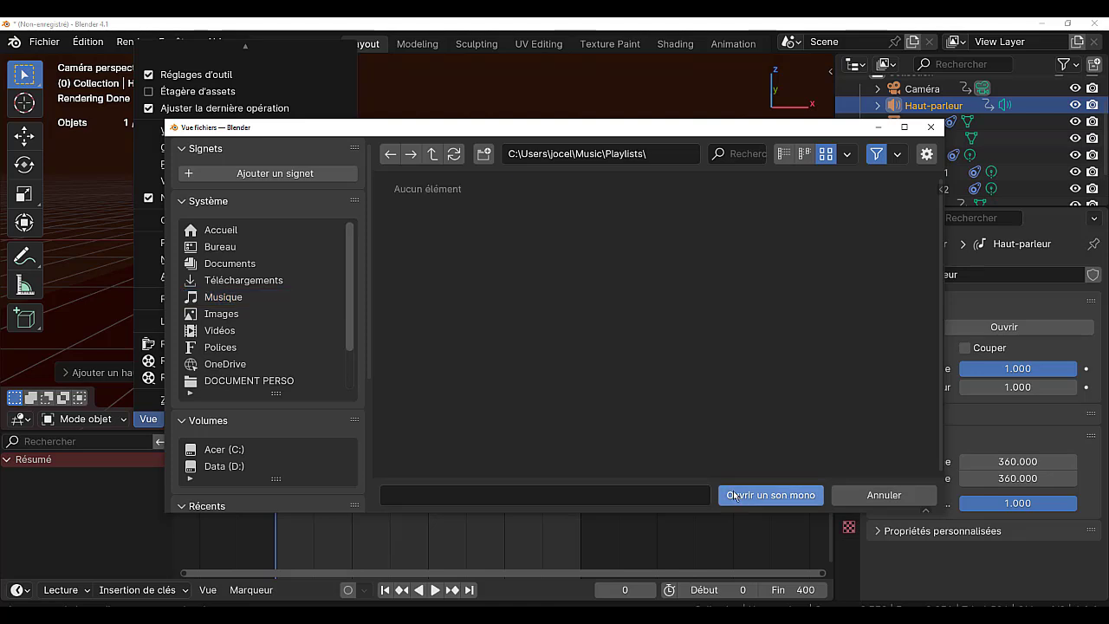
{"action": "left_click", "coordinate": [390, 153]}
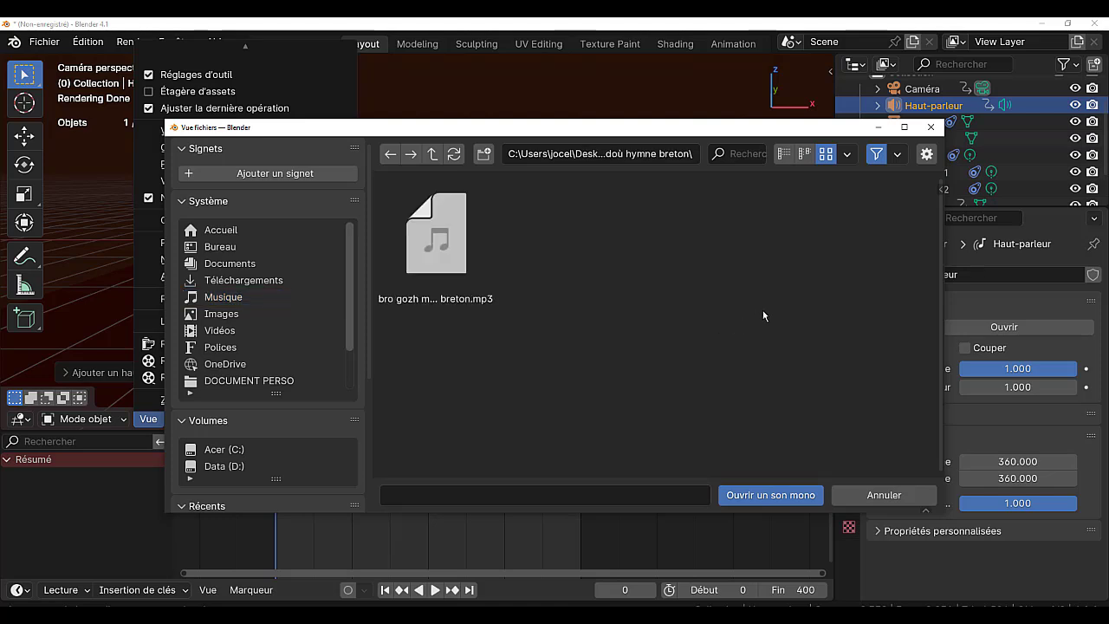
{"action": "left_click", "coordinate": [426, 266]}
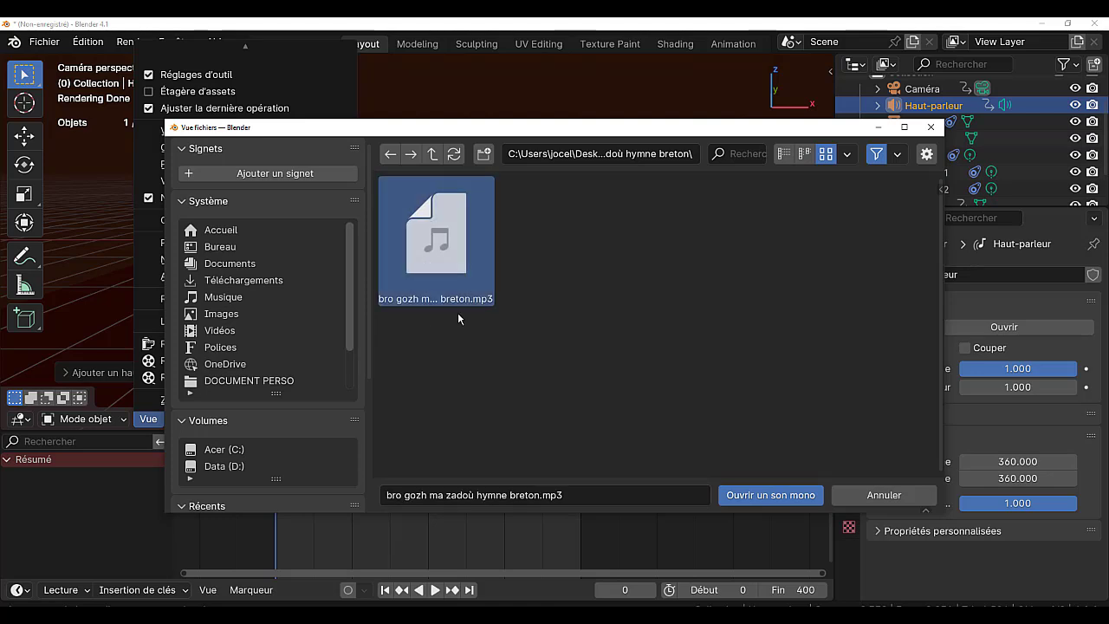
{"action": "left_click", "coordinate": [792, 498]}
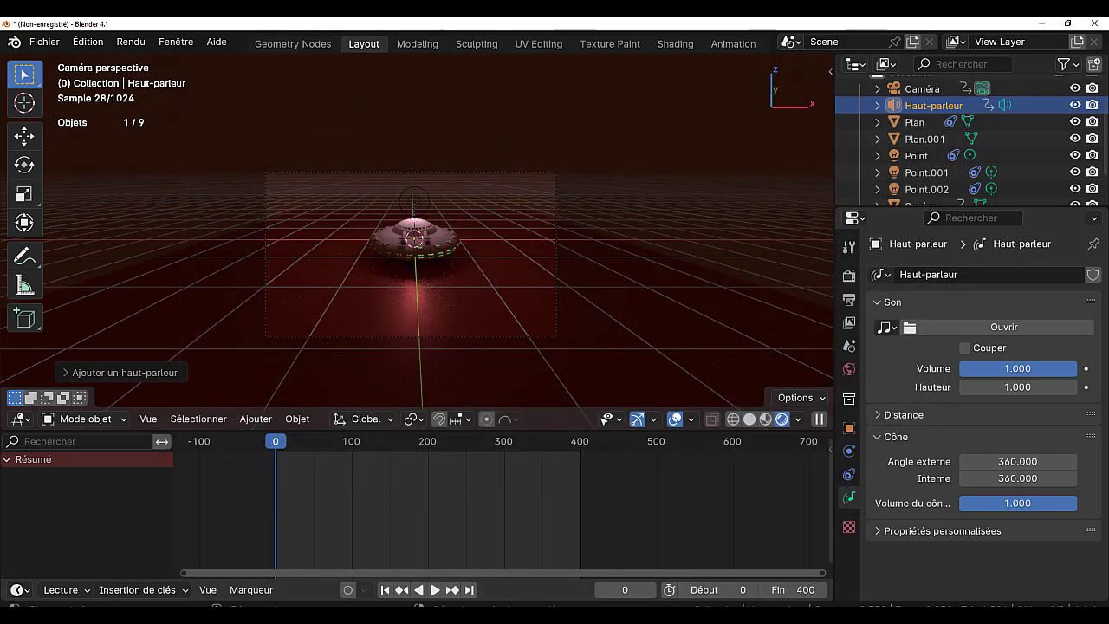
Play the animation with its soundtrack, stop it, and rewind to frame 0.
{"action": "left_click", "coordinate": [436, 590]}
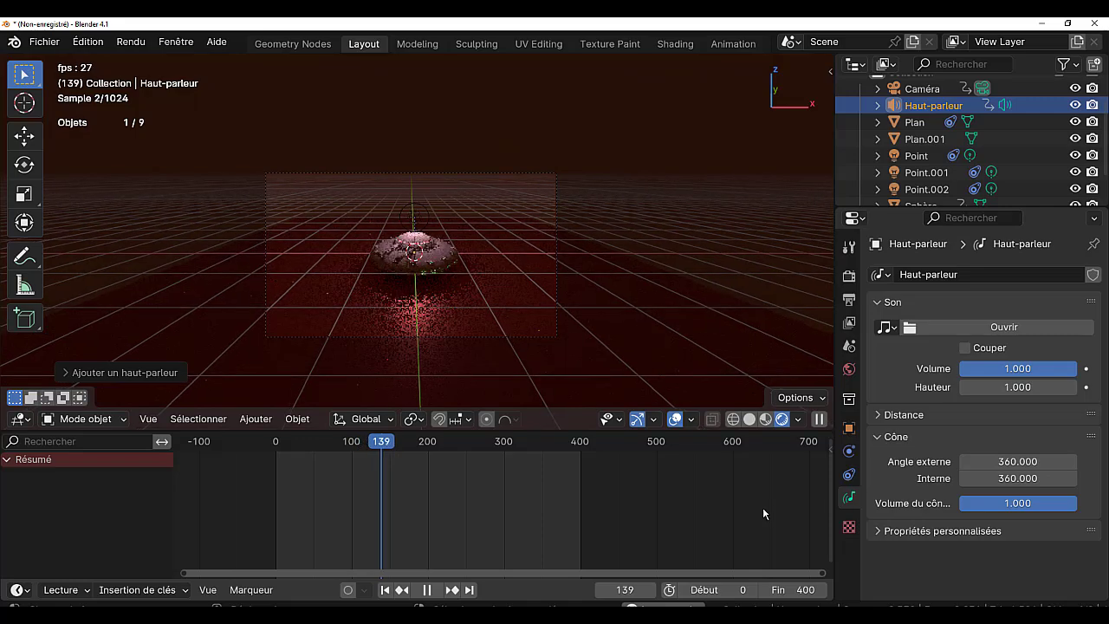
{"action": "left_click", "coordinate": [427, 589]}
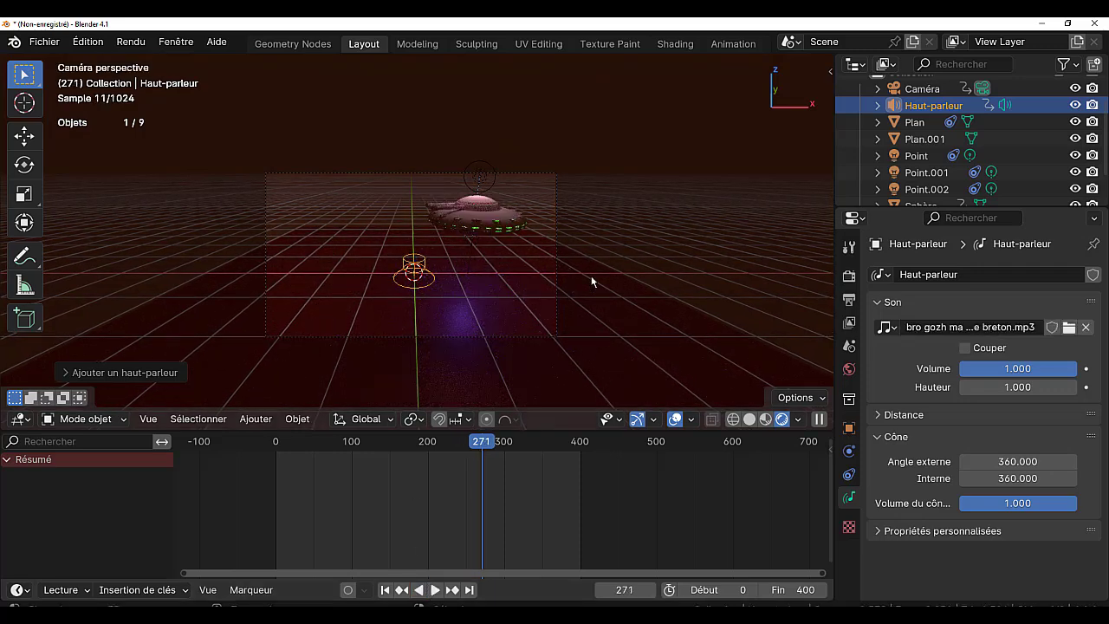
{"action": "left_click_drag", "start_coordinate": [479, 468], "coordinate": [275, 468]}
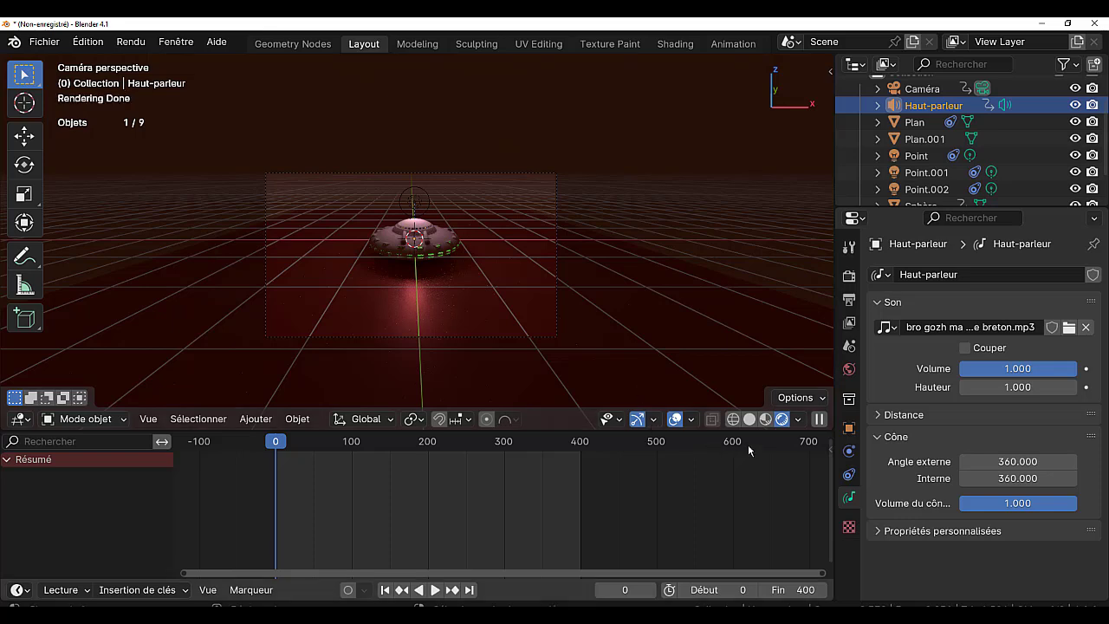
Turn off Lignes de relations in Viewport Overlays and widen the properties area.
{"action": "left_click", "coordinate": [691, 419]}
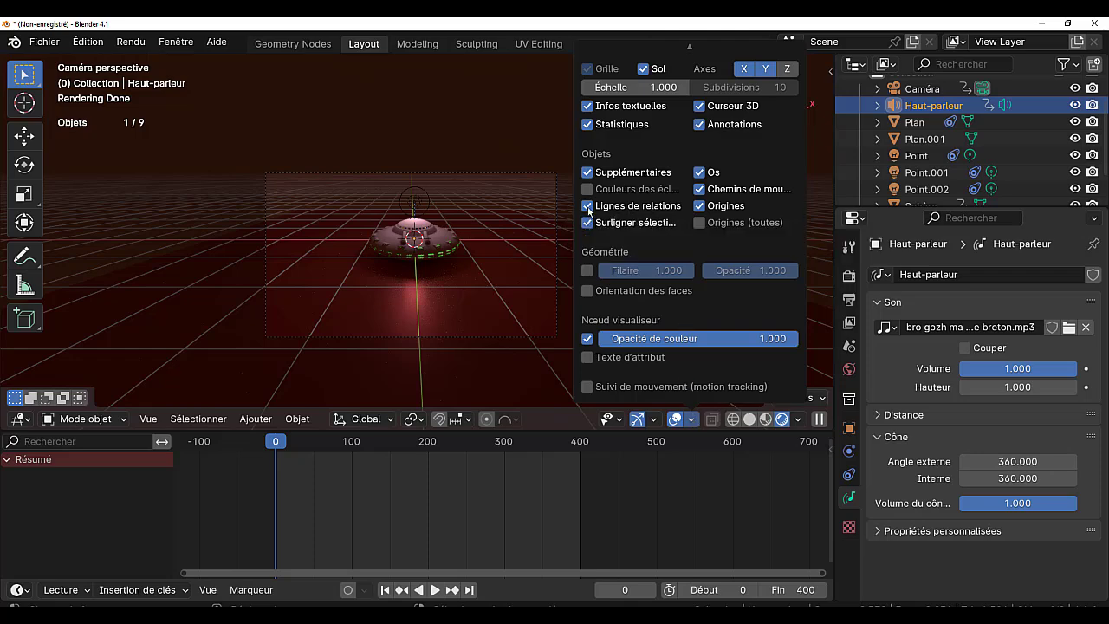
{"action": "scroll", "coordinate": [431, 218], "scroll_direction": "up", "scroll_amount": 4}
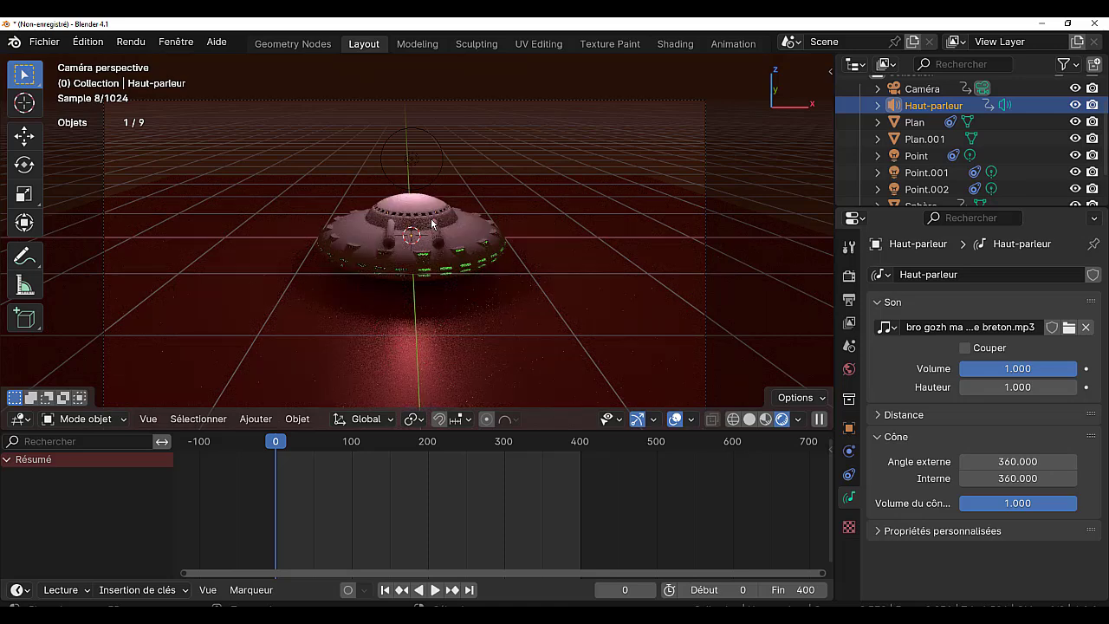
{"action": "left_click", "coordinate": [690, 420]}
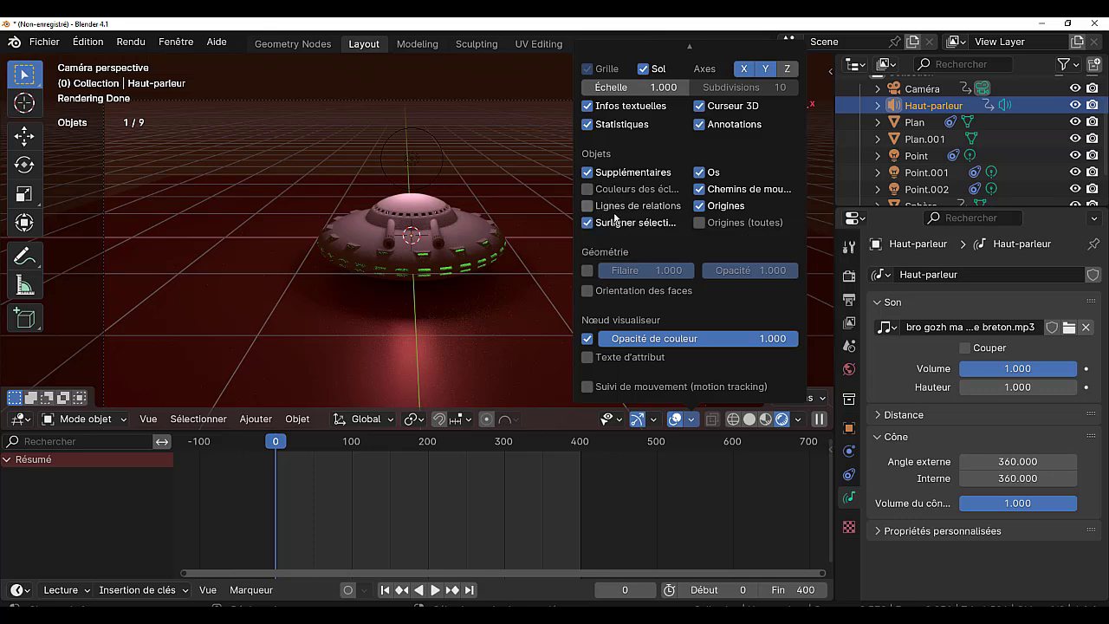
{"action": "left_click", "coordinate": [589, 206]}
{"action": "left_click", "coordinate": [588, 206]}
{"action": "left_click", "coordinate": [588, 206]}
{"action": "left_click", "coordinate": [588, 207]}
{"action": "left_click", "coordinate": [588, 207]}
{"action": "left_click", "coordinate": [588, 206]}
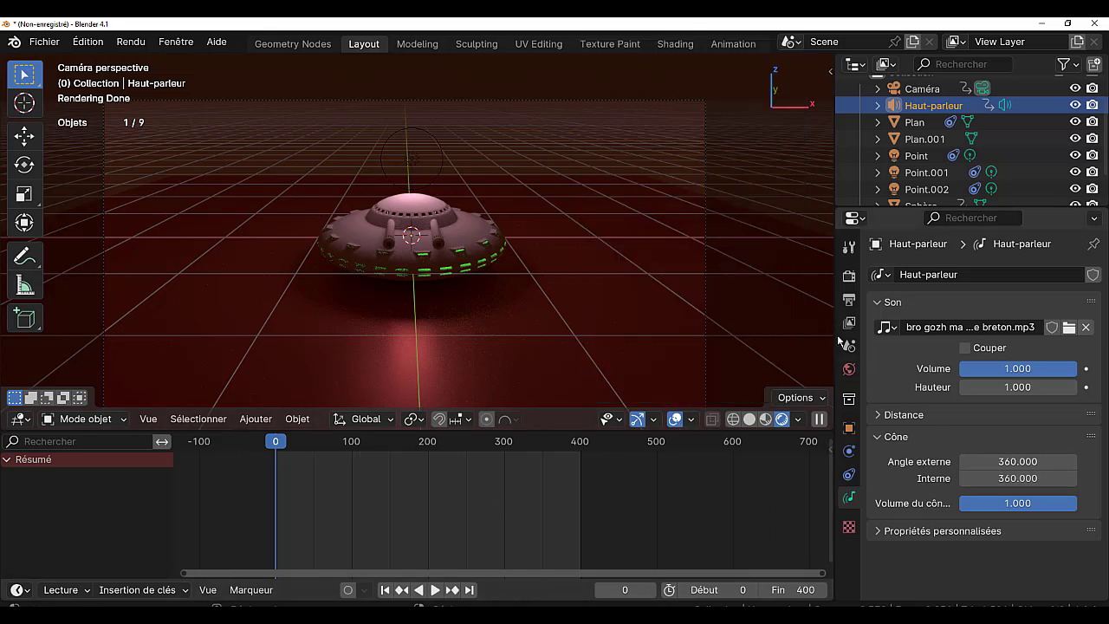
{"action": "left_click_drag", "start_coordinate": [835, 338], "coordinate": [785, 344]}
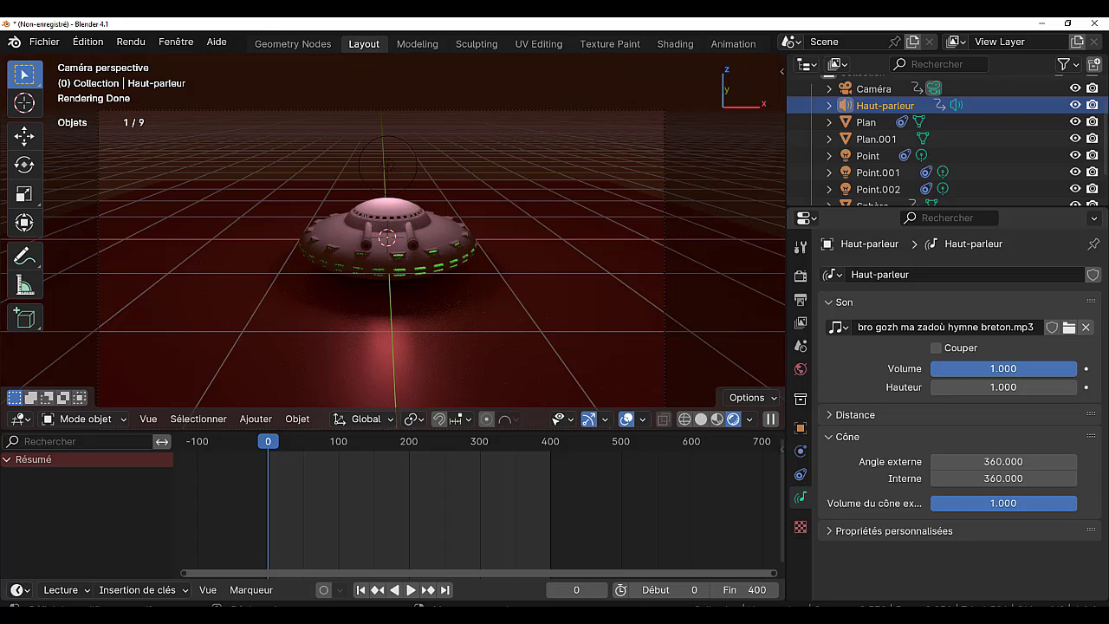
Try setting the speaker volume to 2, which clamps to 1.000.
{"action": "left_click", "coordinate": [1011, 368]}
{"action": "key", "text": "Return"}
{"action": "left_click", "coordinate": [999, 369]}
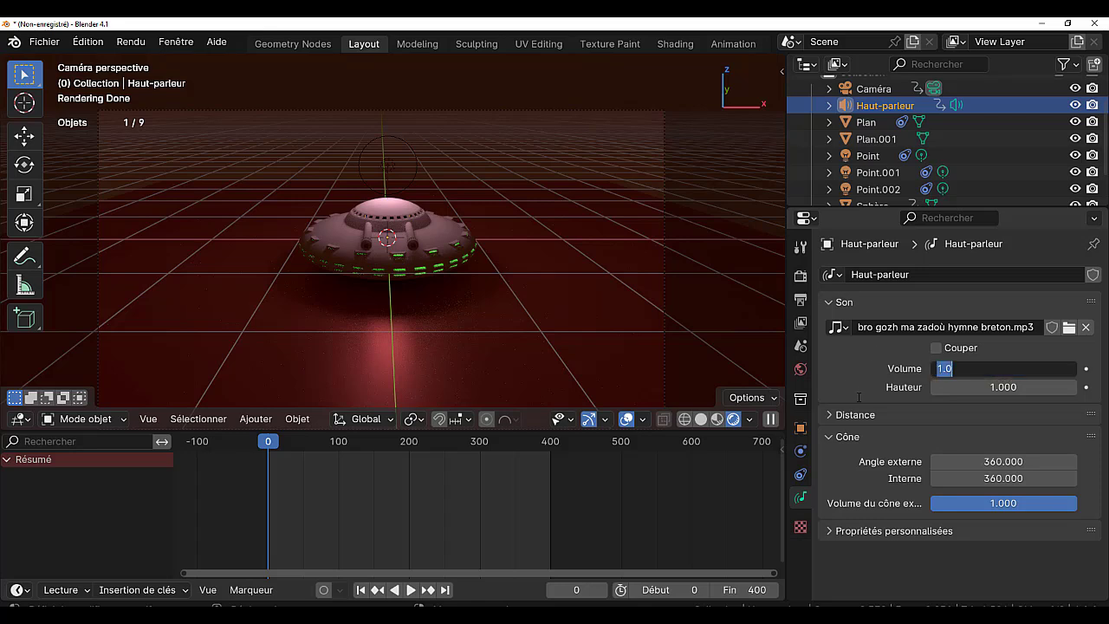
{"action": "type", "text": "2"}
{"action": "key", "text": "Return"}
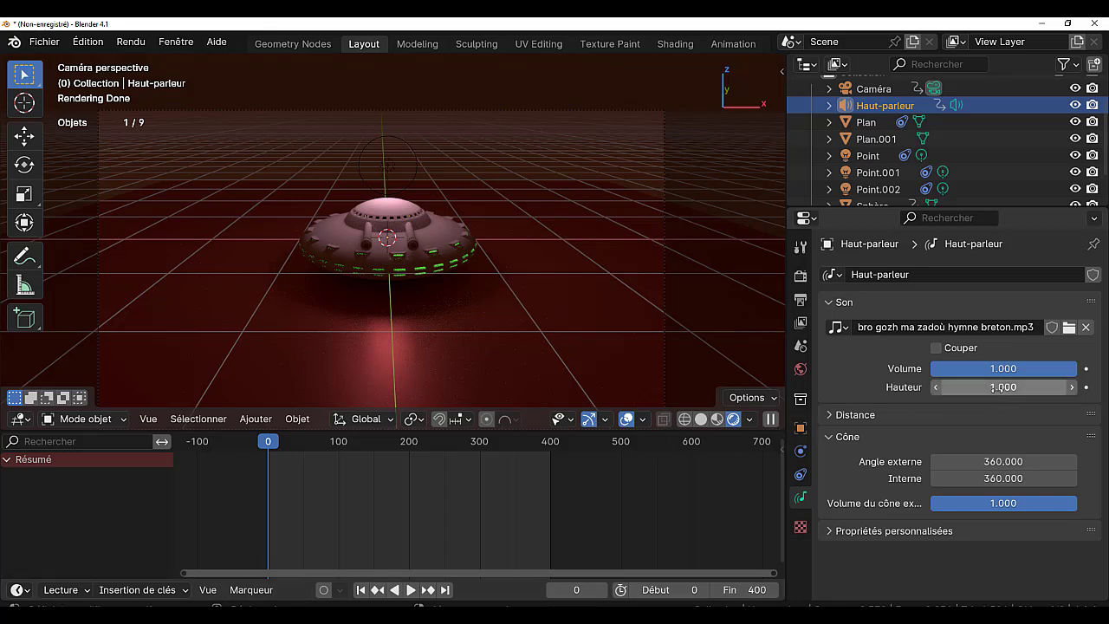
Under Distance, set Volume min to 0.25, play, and raise it to 0.328.
{"action": "left_click", "coordinate": [842, 416]}
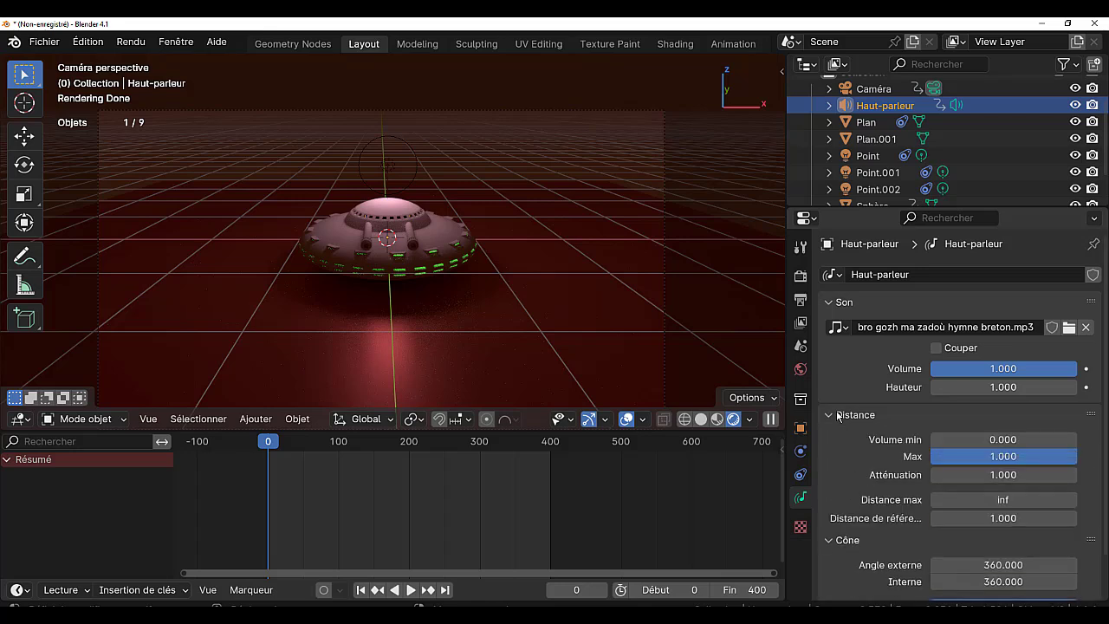
{"action": "left_click", "coordinate": [1000, 452]}
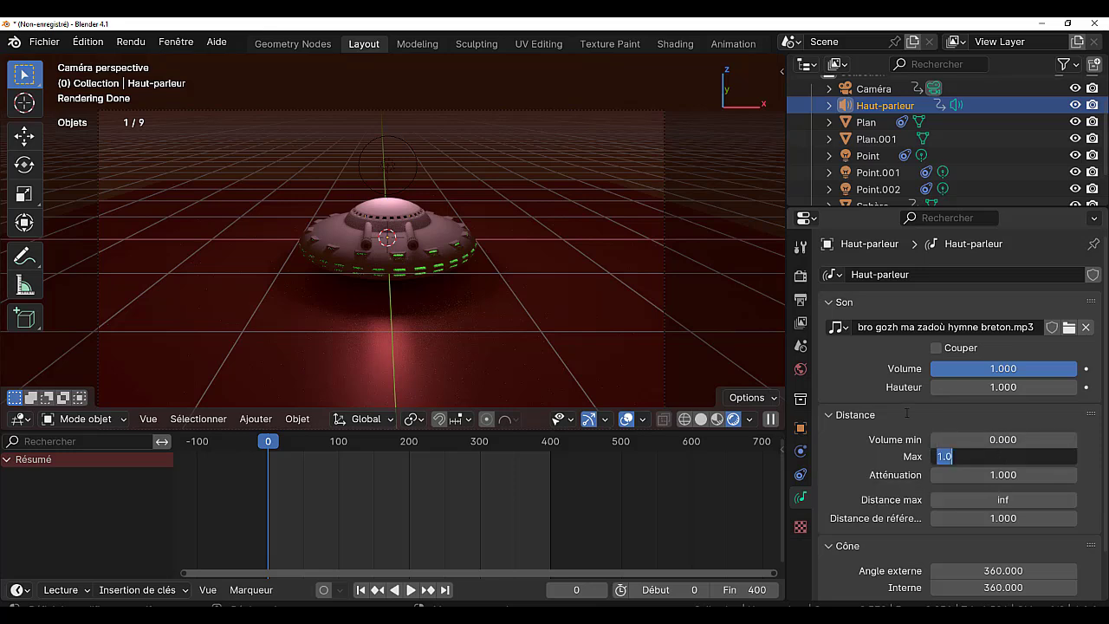
{"action": "key", "text": "Return"}
{"action": "double_click", "coordinate": [962, 439]}
{"action": "type", "text": "0.25"}
{"action": "key", "text": "Return"}
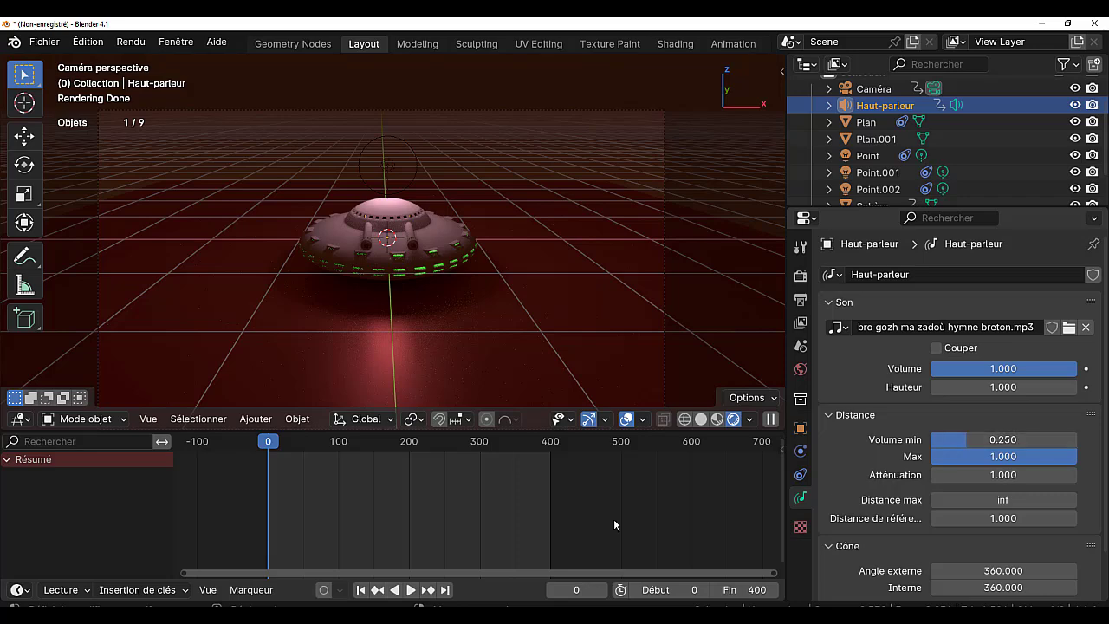
{"action": "left_click", "coordinate": [411, 589]}
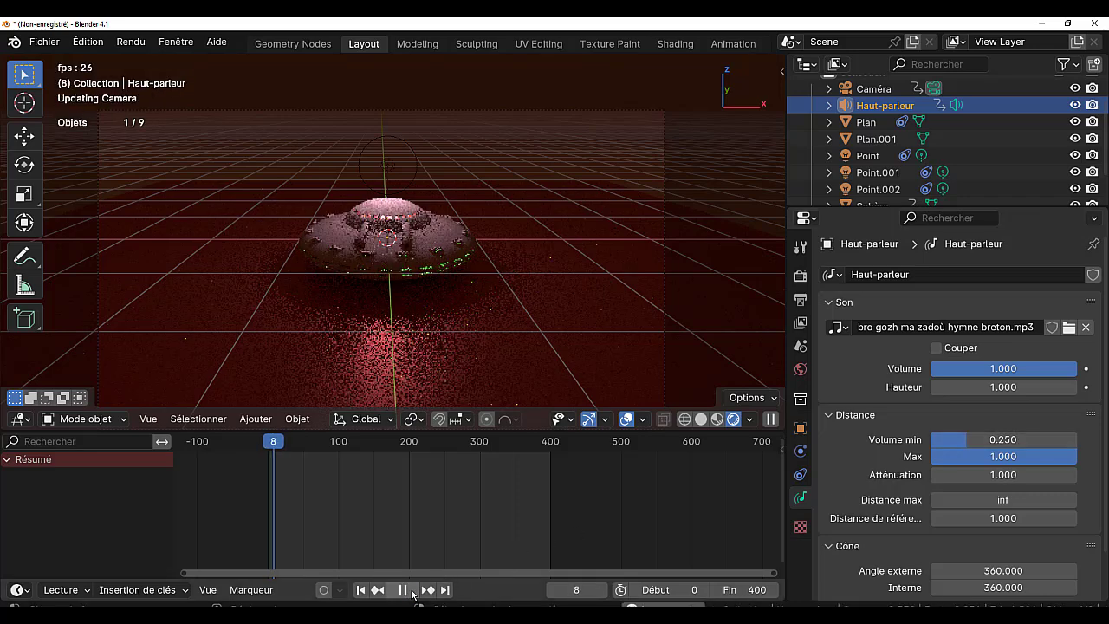
{"action": "mouse_move", "coordinate": [940, 439]}
{"action": "left_mouse_down"}
{"action": "mouse_move", "coordinate": [1065, 439]}
{"action": "mouse_move", "coordinate": [953, 461]}
{"action": "left_mouse_up"}
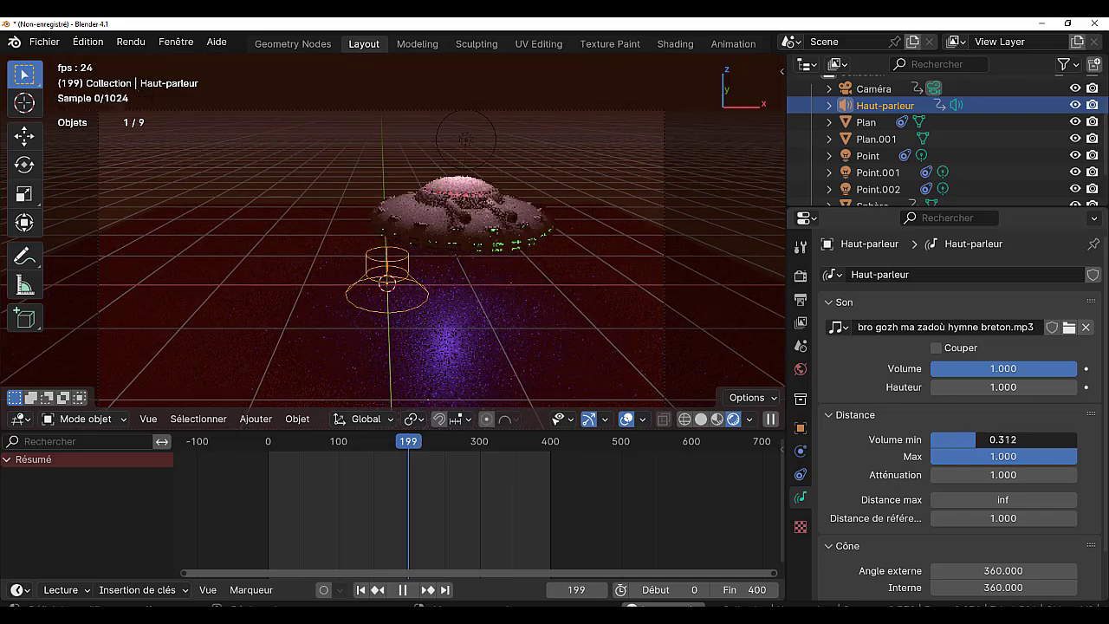
Hide Haut-parleur in the Outliner, then replay from frame 0 and stop at frame 44.
{"action": "left_click", "coordinate": [405, 592]}
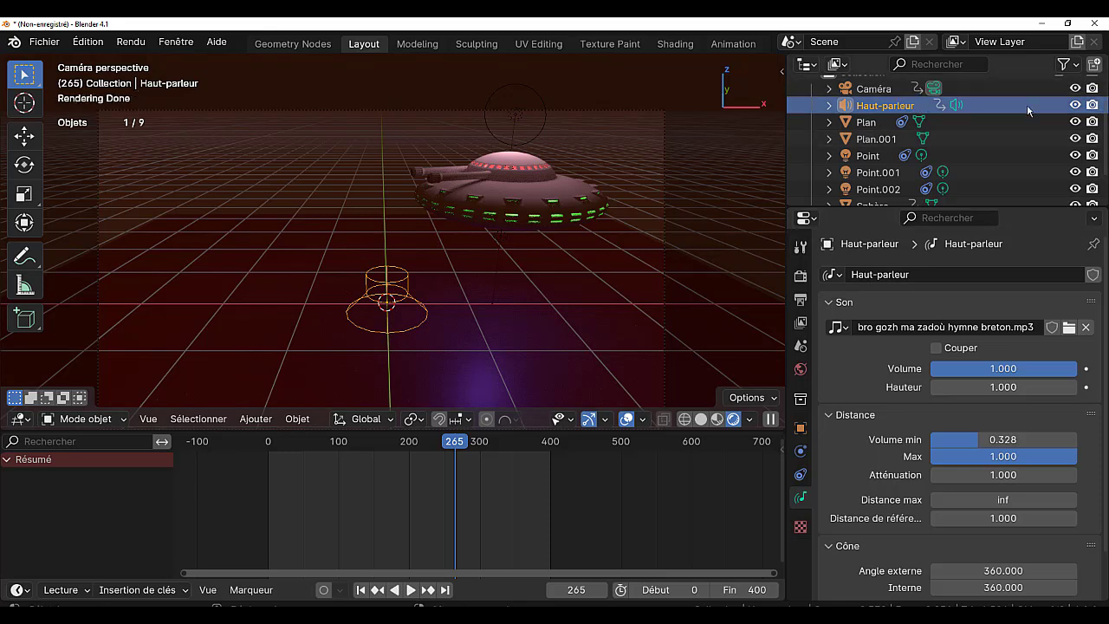
{"action": "left_click", "coordinate": [1075, 105]}
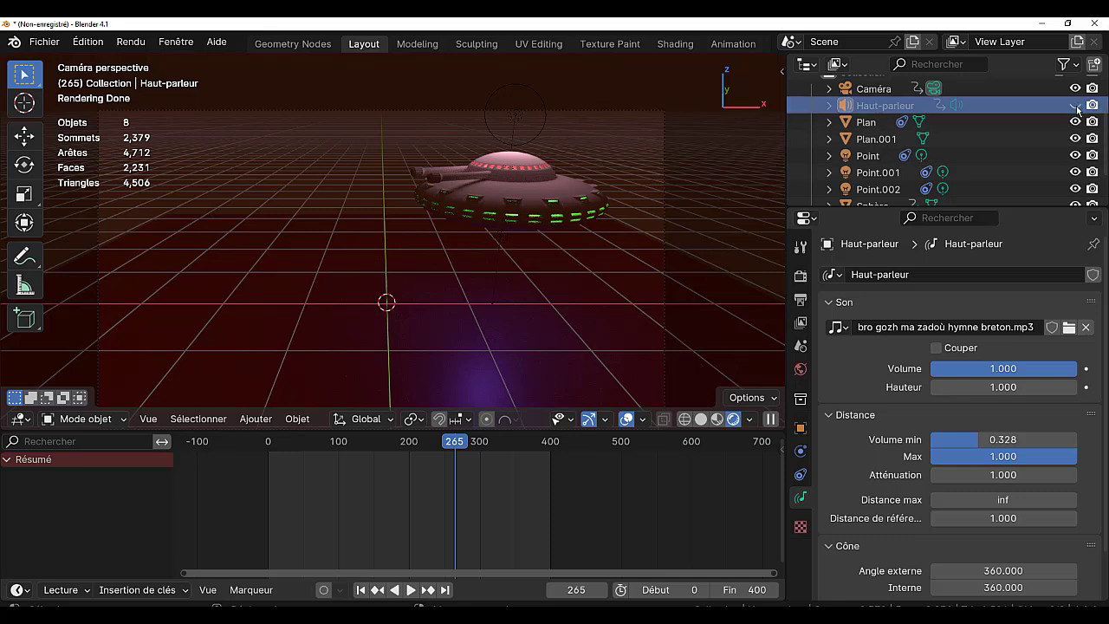
{"action": "left_click", "coordinate": [1075, 105]}
{"action": "left_click", "coordinate": [1076, 105]}
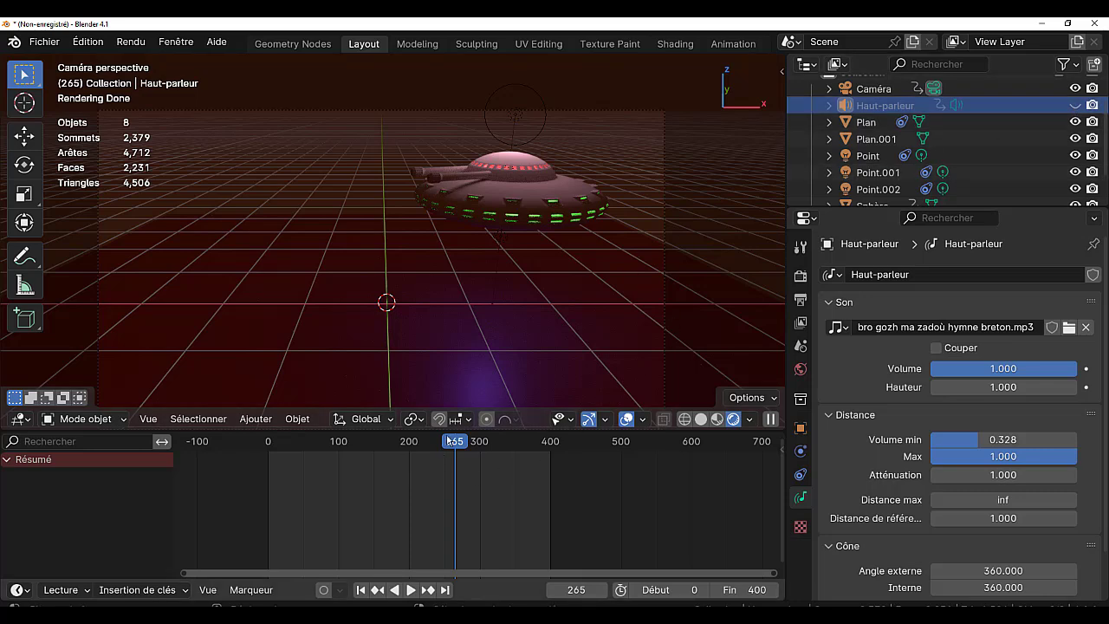
{"action": "left_click_drag", "start_coordinate": [448, 441], "coordinate": [225, 443]}
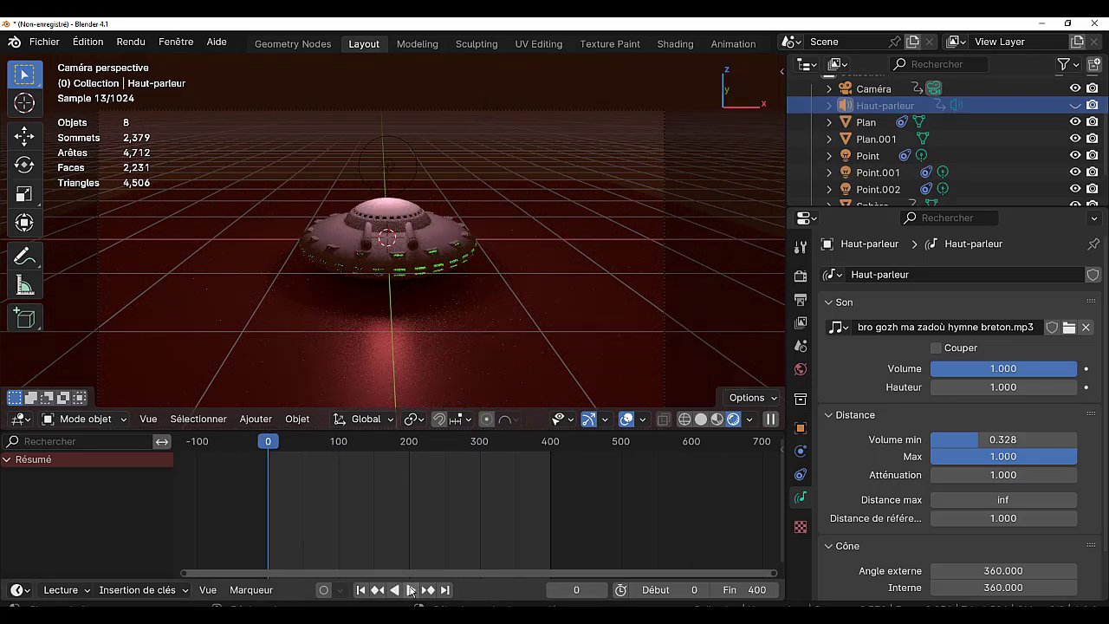
{"action": "left_click", "coordinate": [410, 590]}
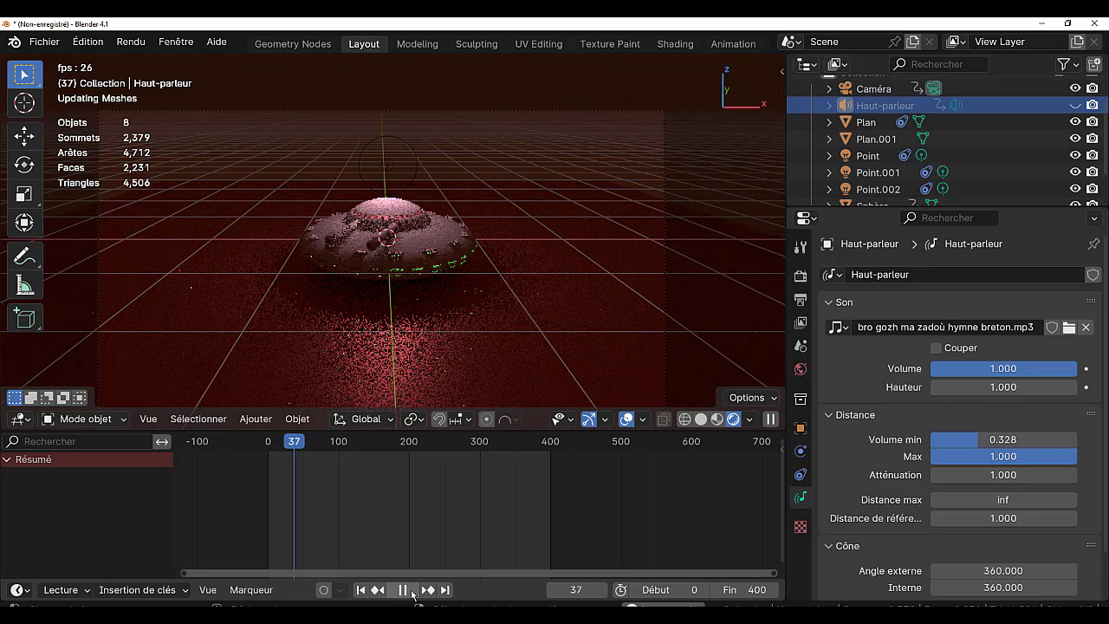
{"action": "left_click", "coordinate": [410, 591]}
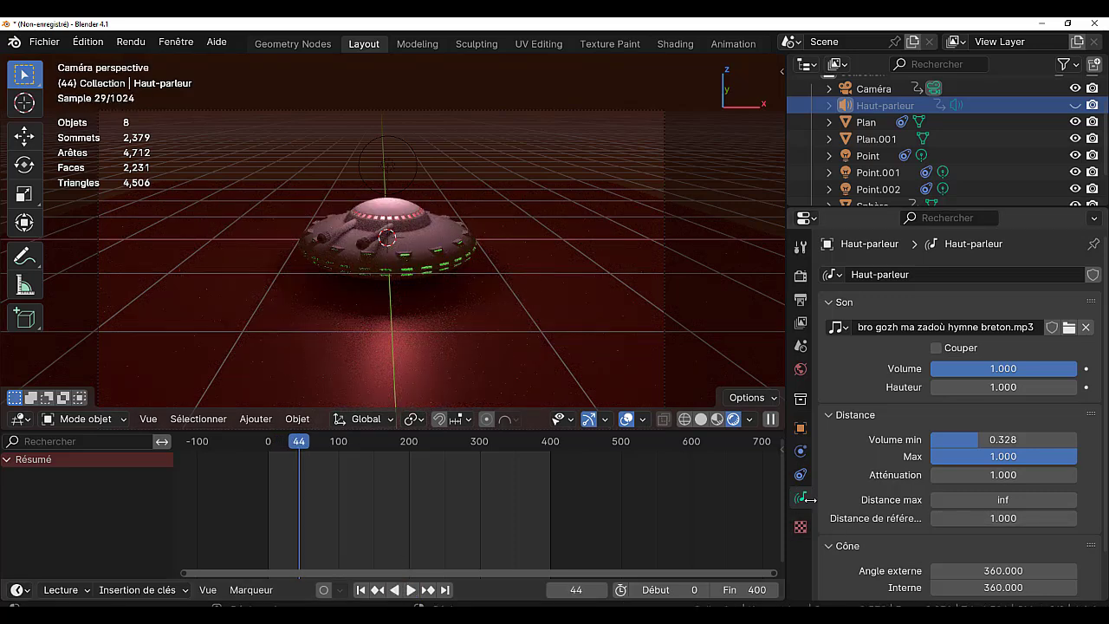
In Output properties, set the Encodage audio codec to MP3.
{"action": "left_click", "coordinate": [801, 299]}
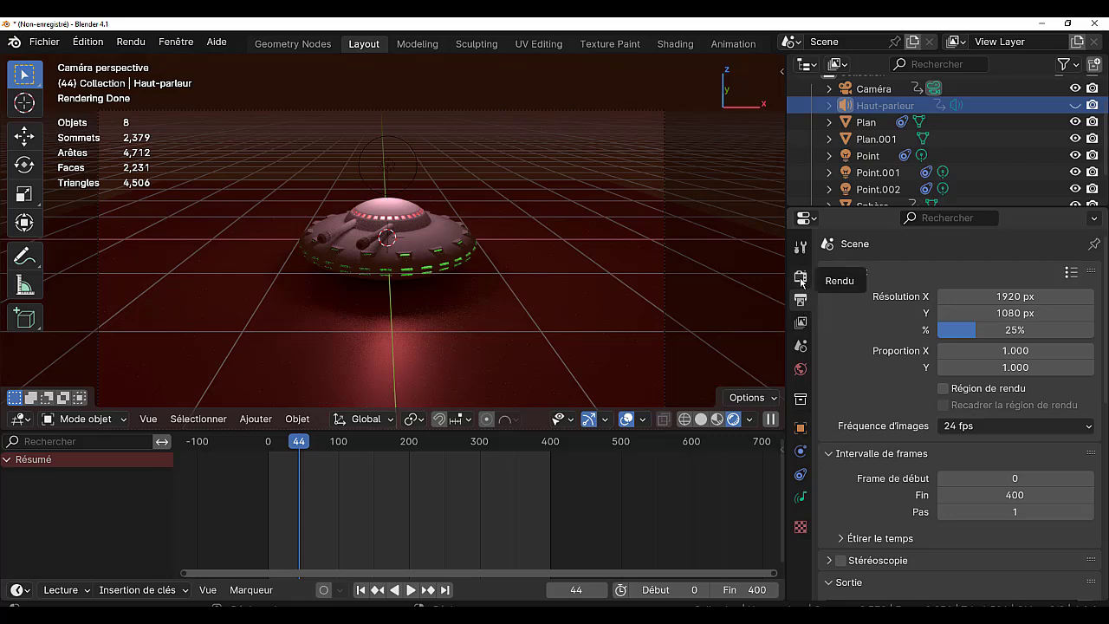
{"action": "scroll", "coordinate": [916, 532], "scroll_direction": "down", "scroll_amount": 2}
{"action": "scroll", "coordinate": [916, 532], "scroll_direction": "down", "scroll_amount": 1}
{"action": "scroll", "coordinate": [906, 522], "scroll_direction": "down", "scroll_amount": 4}
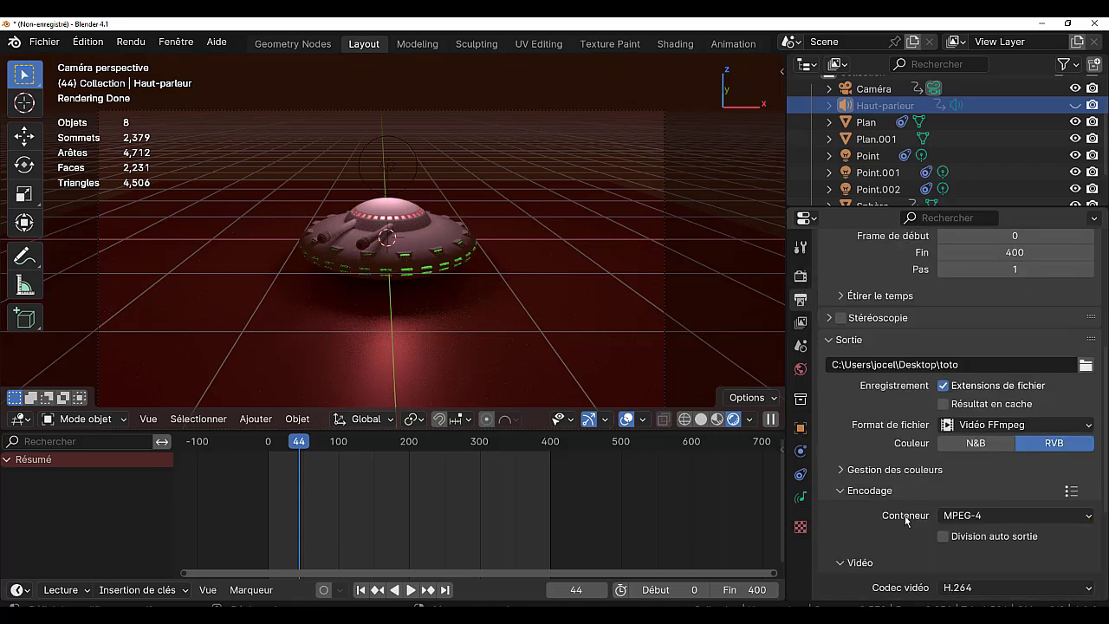
{"action": "scroll", "coordinate": [906, 520], "scroll_direction": "up", "scroll_amount": 1}
{"action": "scroll", "coordinate": [906, 520], "scroll_direction": "up", "scroll_amount": 5}
{"action": "scroll", "coordinate": [906, 520], "scroll_direction": "down", "scroll_amount": 4}
{"action": "scroll", "coordinate": [906, 520], "scroll_direction": "down", "scroll_amount": 3}
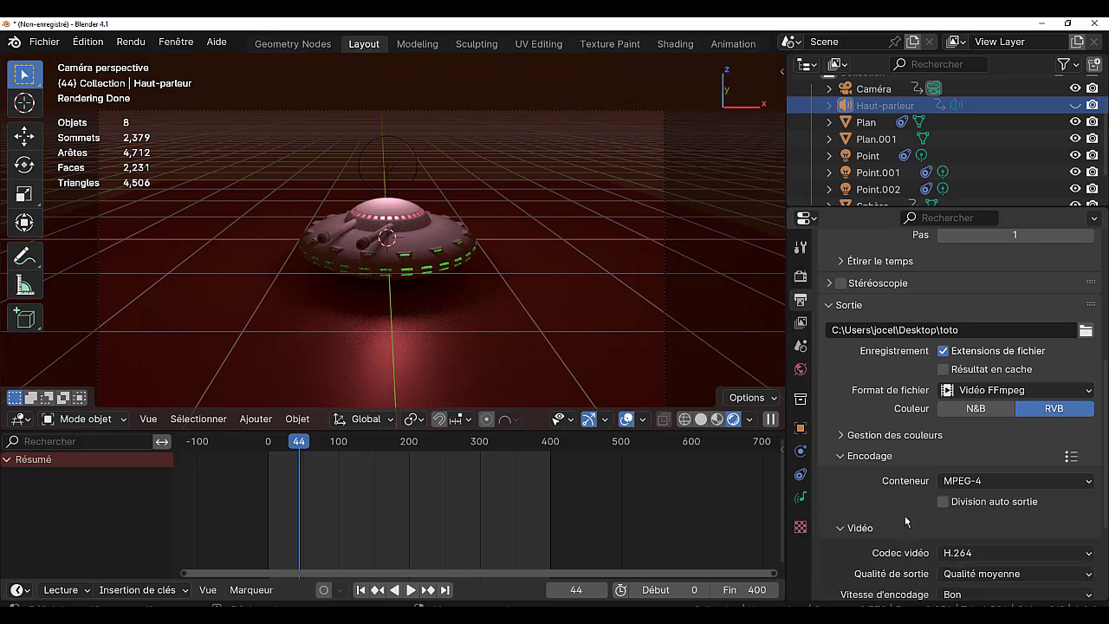
{"action": "scroll", "coordinate": [906, 520], "scroll_direction": "down", "scroll_amount": 1}
{"action": "scroll", "coordinate": [908, 534], "scroll_direction": "down", "scroll_amount": 1}
{"action": "scroll", "coordinate": [908, 535], "scroll_direction": "down", "scroll_amount": 2}
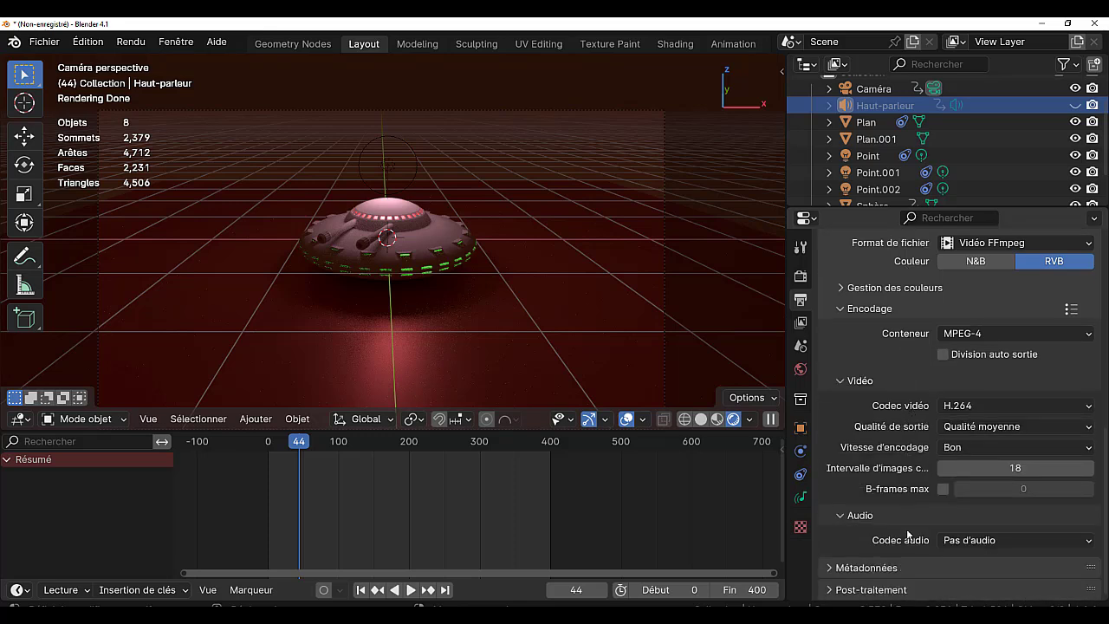
{"action": "left_click", "coordinate": [1007, 541]}
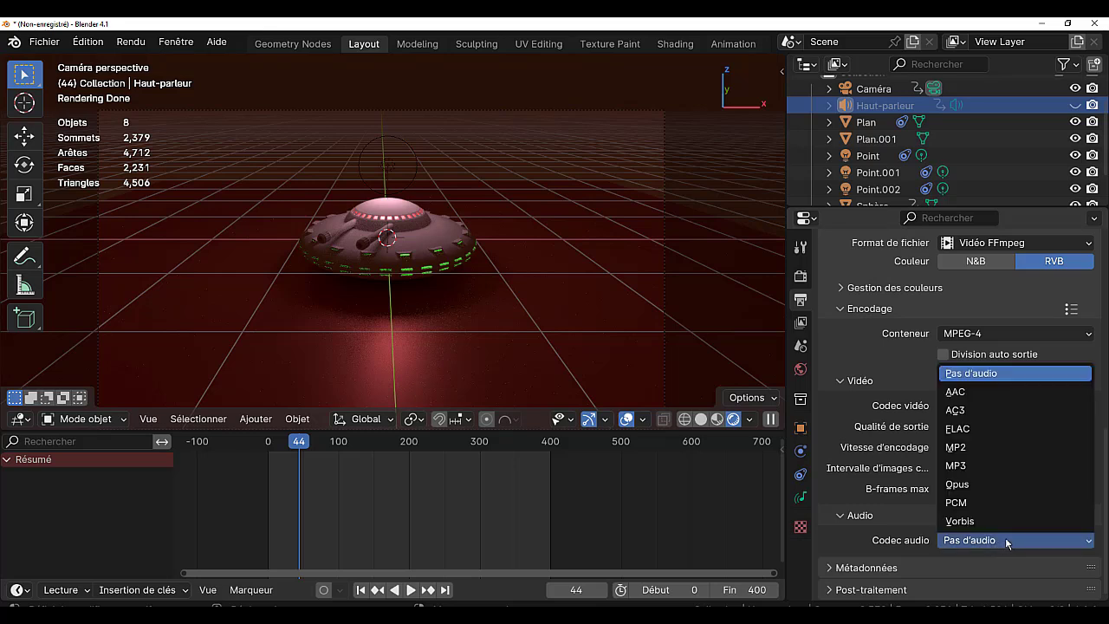
{"action": "left_click", "coordinate": [995, 470]}
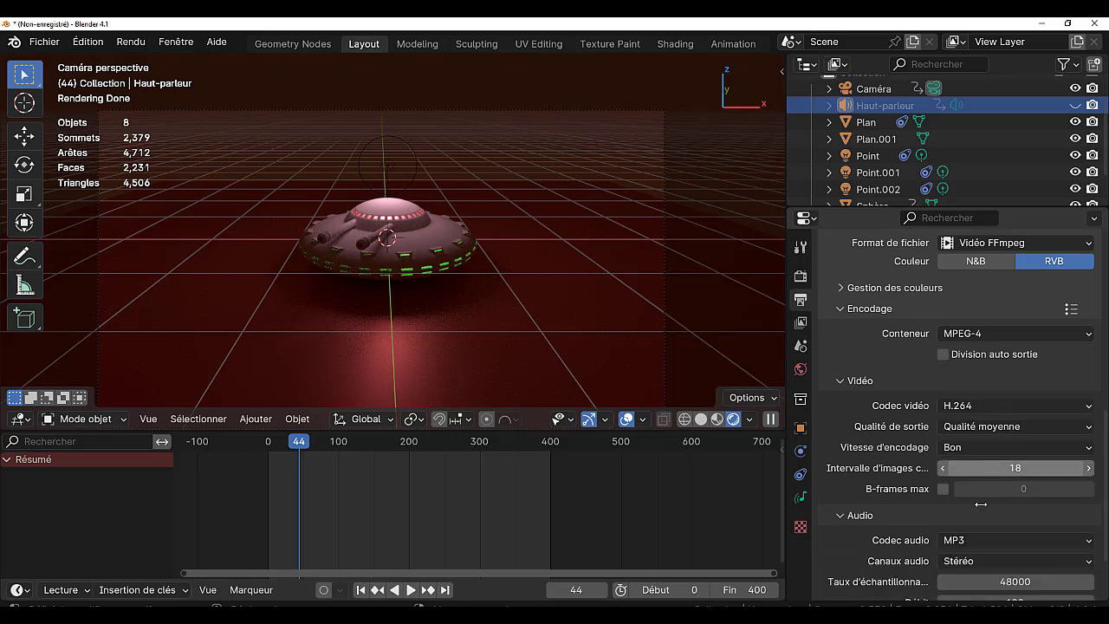
{"action": "scroll", "coordinate": [948, 541], "scroll_direction": "down", "scroll_amount": 3}
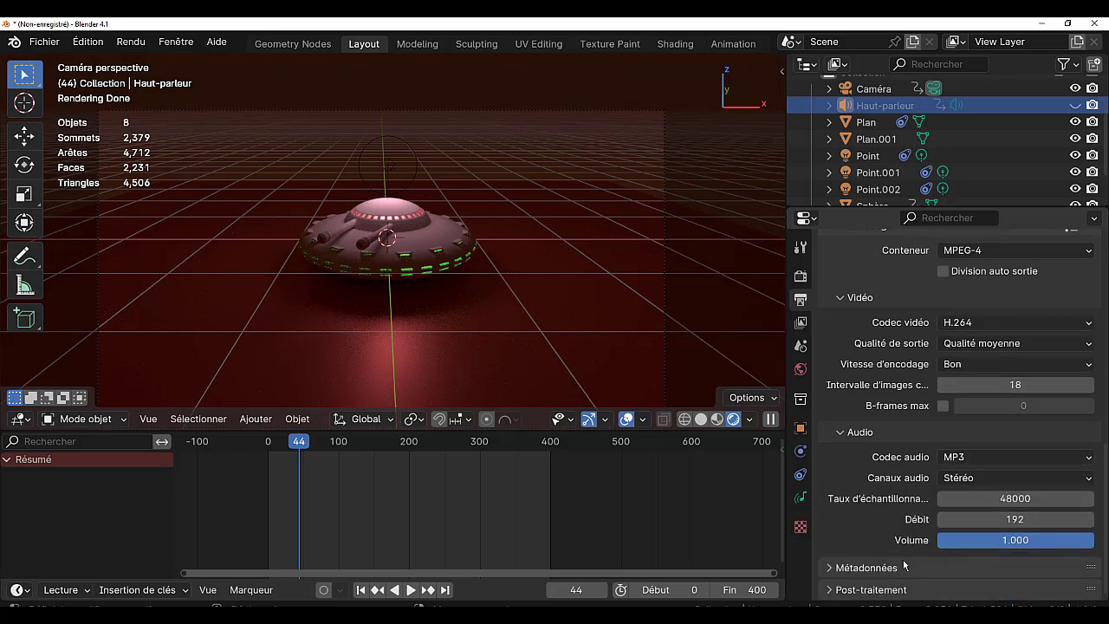
{"action": "scroll", "coordinate": [880, 527], "scroll_direction": "up", "scroll_amount": 3}
{"action": "scroll", "coordinate": [880, 527], "scroll_direction": "up", "scroll_amount": 5}
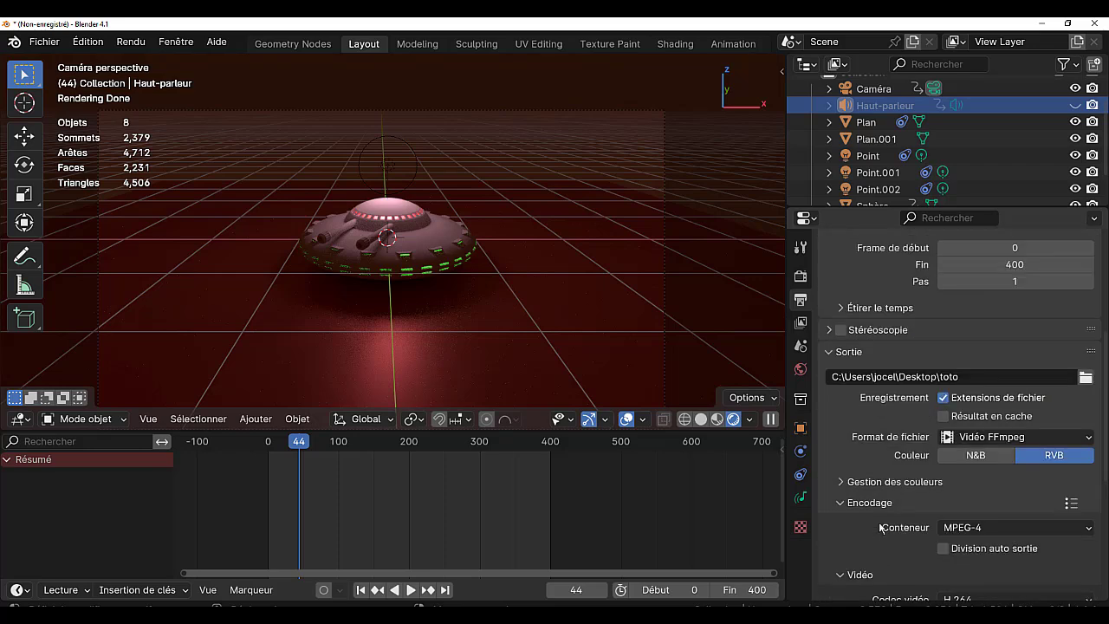
{"action": "scroll", "coordinate": [879, 527], "scroll_direction": "up", "scroll_amount": 2}
{"action": "scroll", "coordinate": [880, 527], "scroll_direction": "up", "scroll_amount": 2}
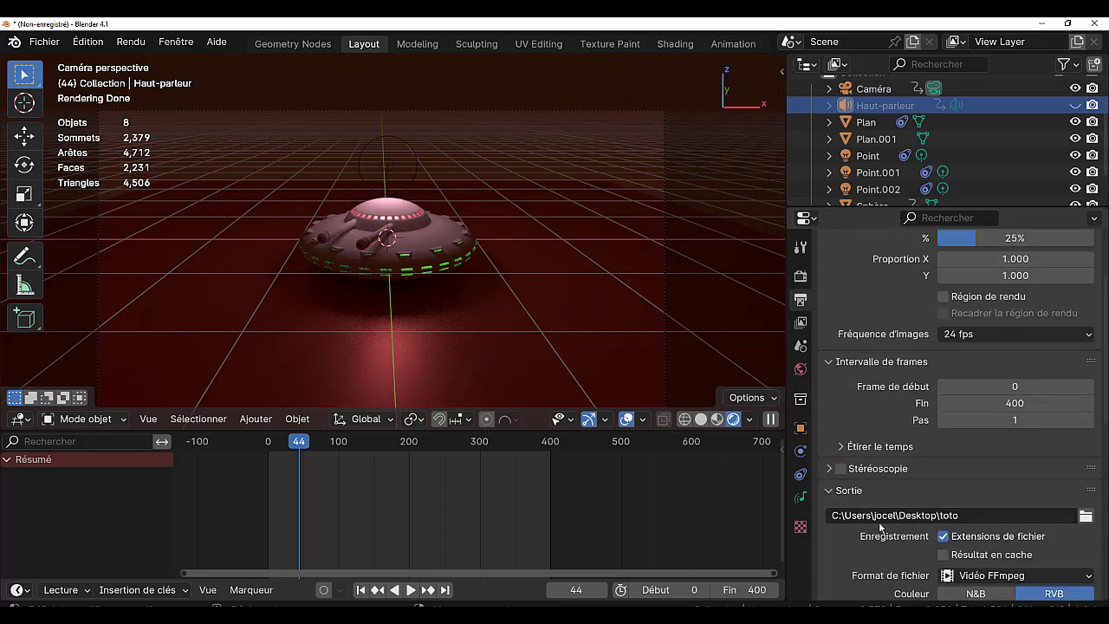
{"action": "scroll", "coordinate": [879, 527], "scroll_direction": "up", "scroll_amount": 3}
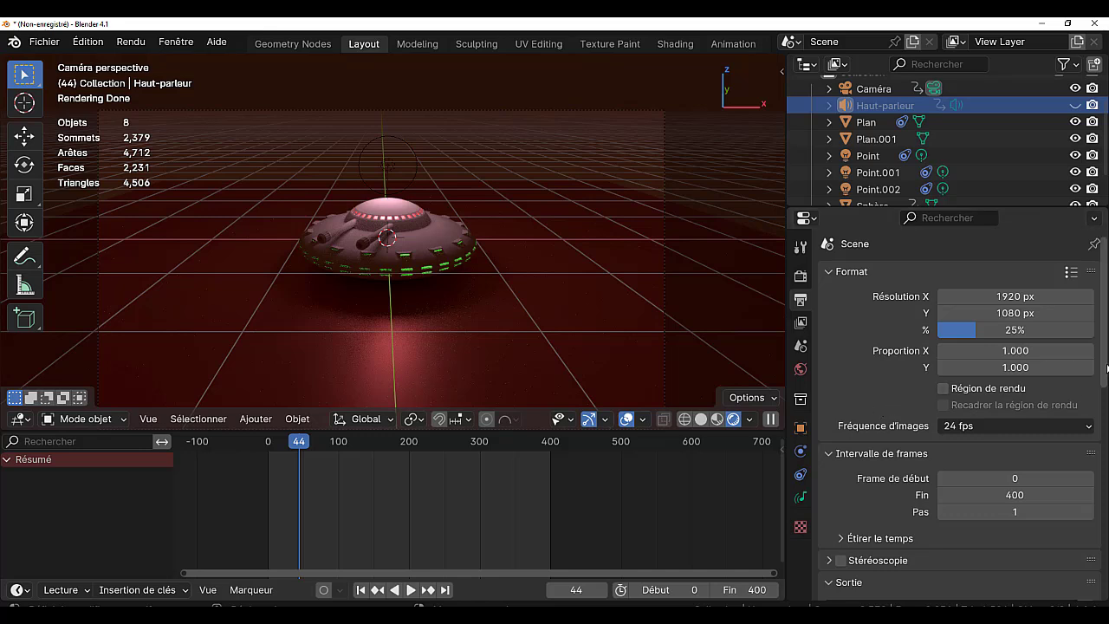
{"action": "left_click_drag", "start_coordinate": [1105, 351], "coordinate": [1103, 346]}
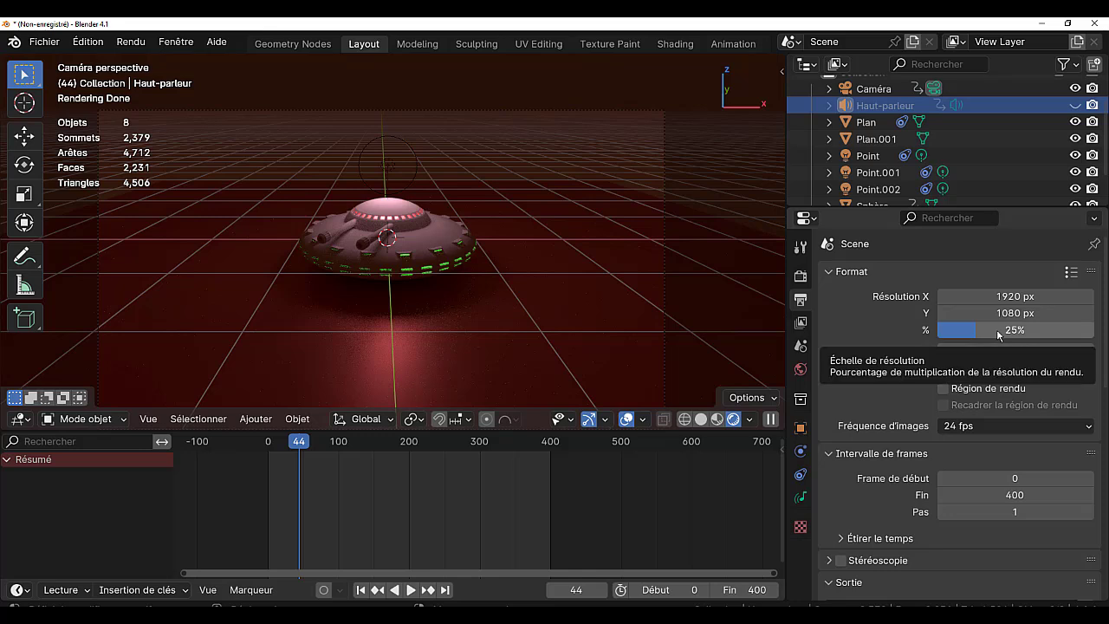
{"action": "left_click_drag", "start_coordinate": [1103, 346], "coordinate": [1104, 372]}
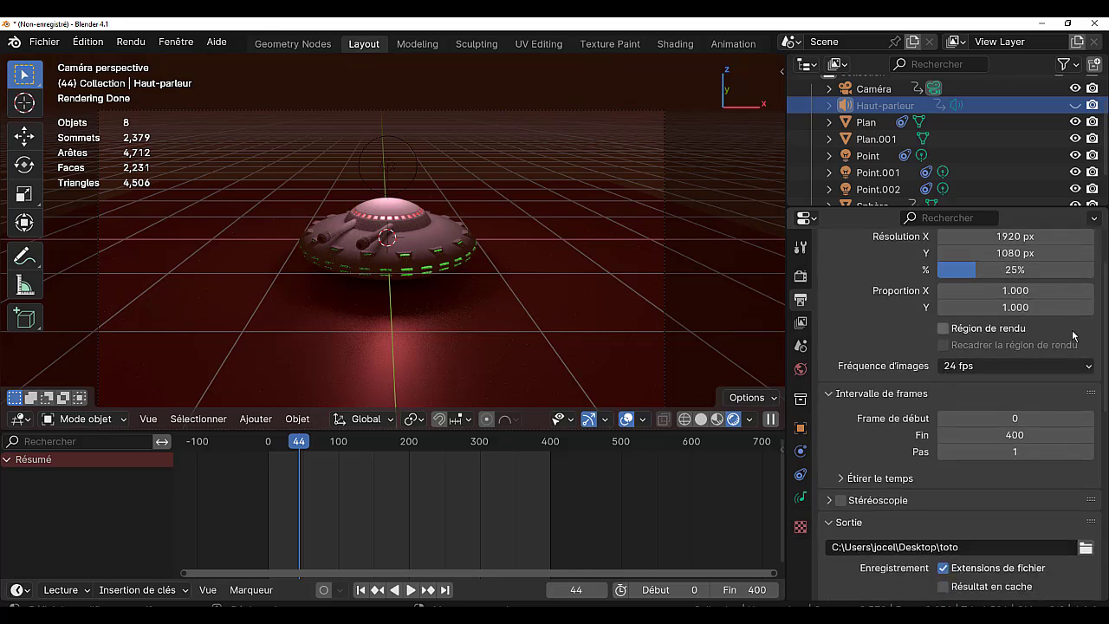
{"action": "left_click_drag", "start_coordinate": [1104, 346], "coordinate": [1105, 362]}
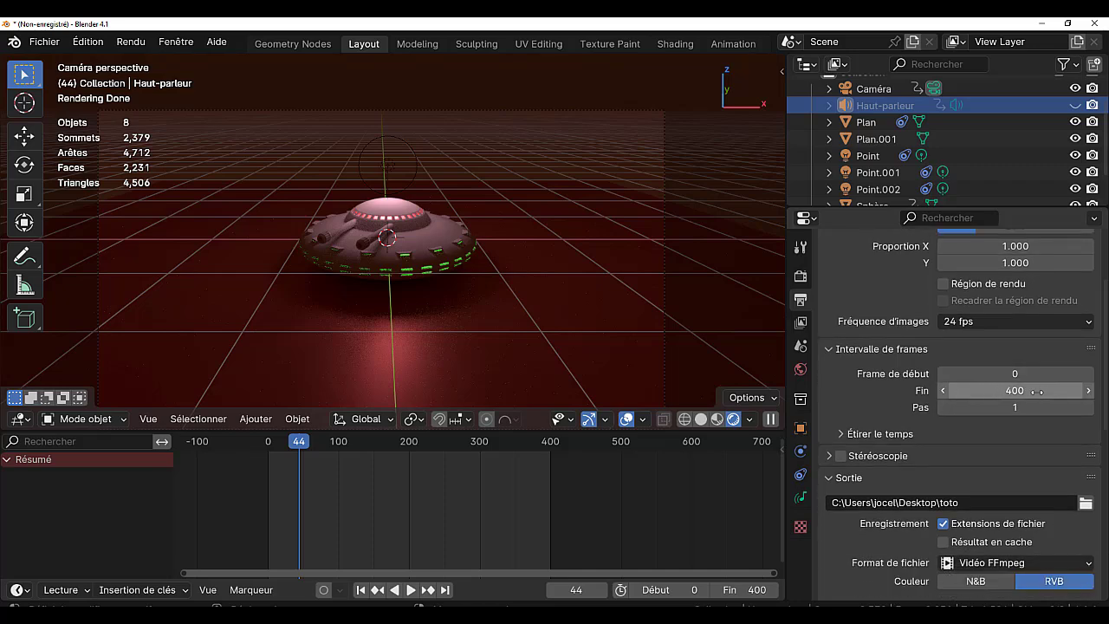
{"action": "mouse_move", "coordinate": [1103, 366]}
{"action": "scroll", "coordinate": [1106, 354], "scroll_direction": "down", "scroll_amount": 2}
{"action": "scroll", "coordinate": [1106, 353], "scroll_direction": "down", "scroll_amount": 2}
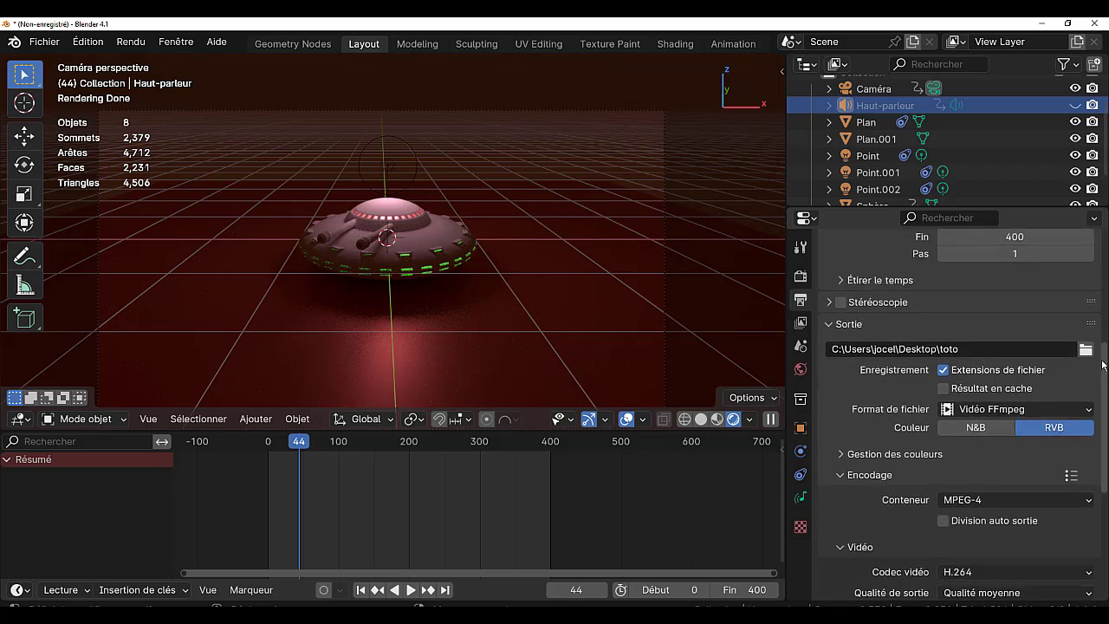
{"action": "scroll", "coordinate": [1105, 387], "scroll_direction": "down", "scroll_amount": 1}
{"action": "scroll", "coordinate": [1105, 387], "scroll_direction": "down", "scroll_amount": 1}
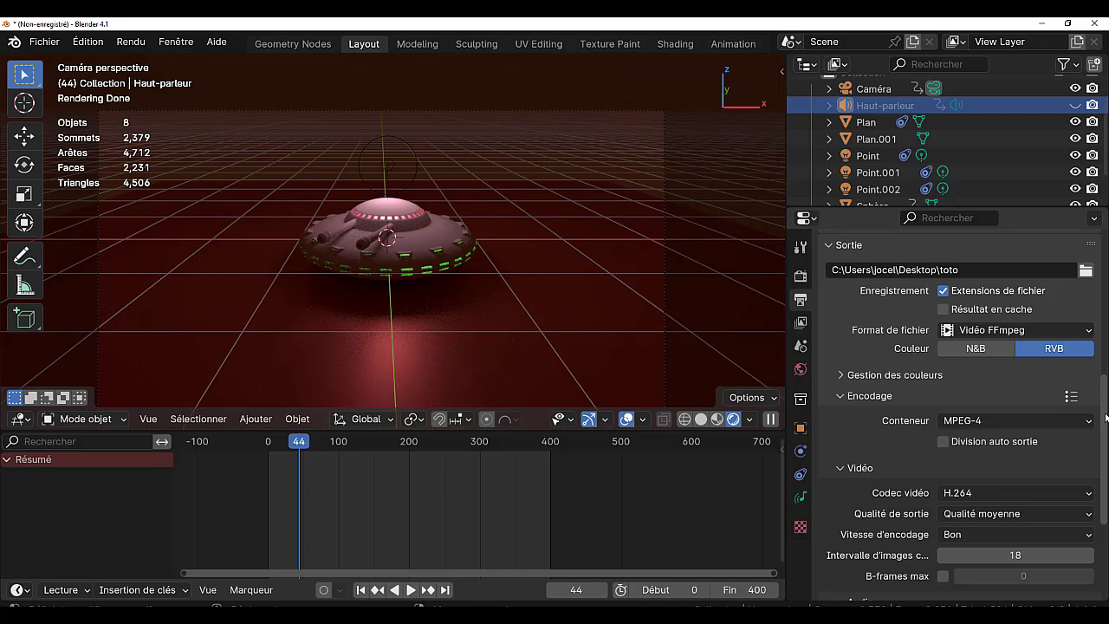
{"action": "left_click_drag", "start_coordinate": [1105, 418], "coordinate": [1106, 466]}
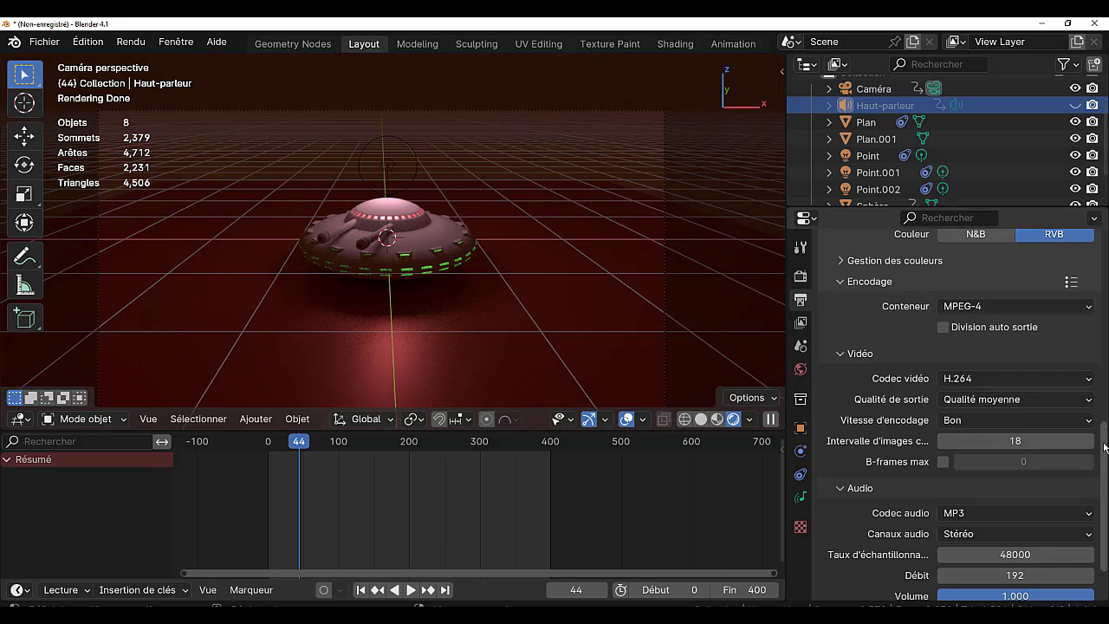
{"action": "left_click_drag", "start_coordinate": [1105, 447], "coordinate": [1106, 486]}
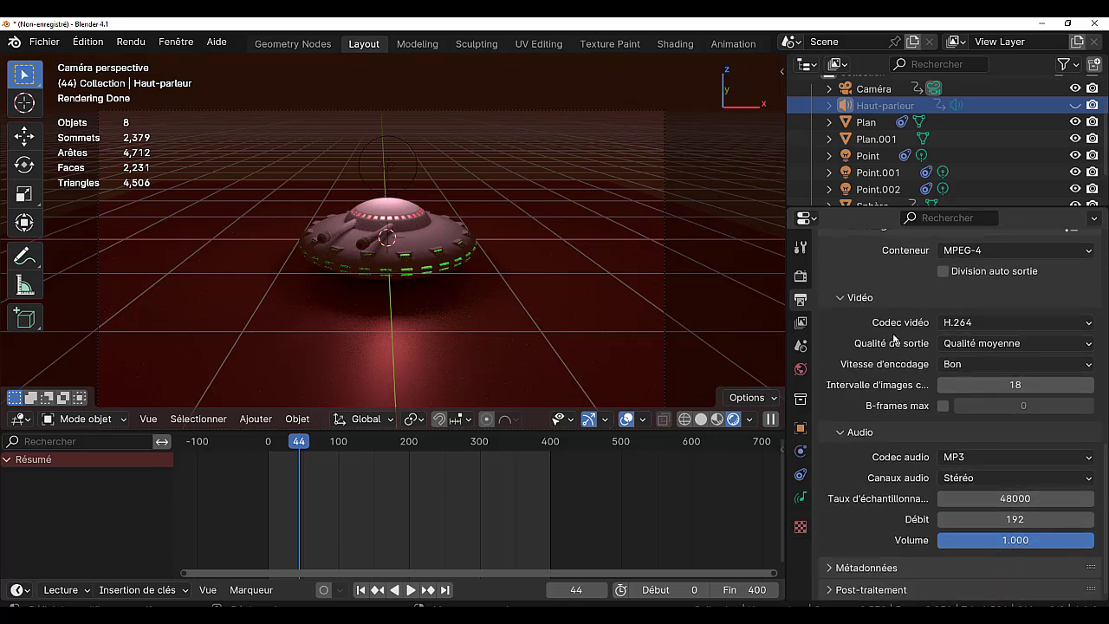
{"action": "left_click", "coordinate": [1000, 321]}
Render the whole animation and maximize the render window.
{"action": "left_click", "coordinate": [130, 43]}
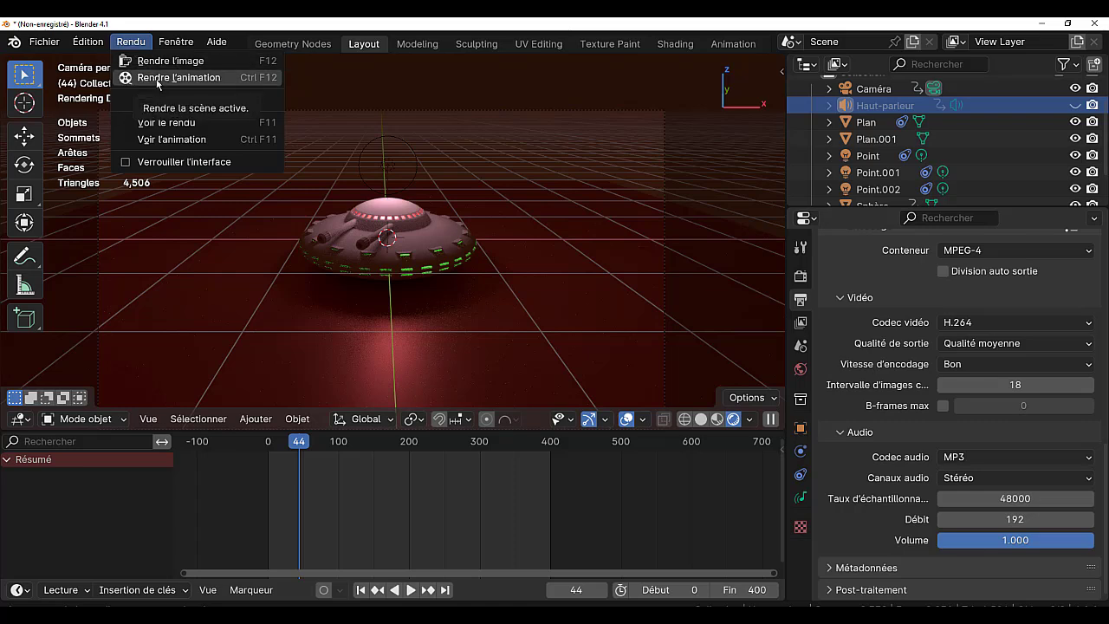
{"action": "left_click", "coordinate": [160, 79]}
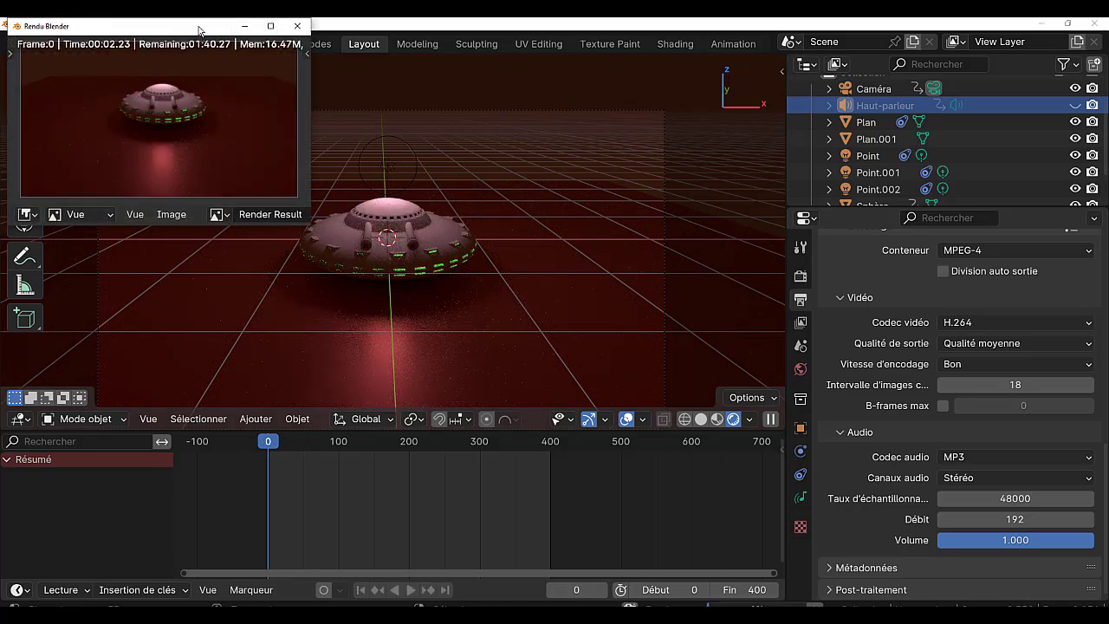
{"action": "left_click", "coordinate": [269, 27]}
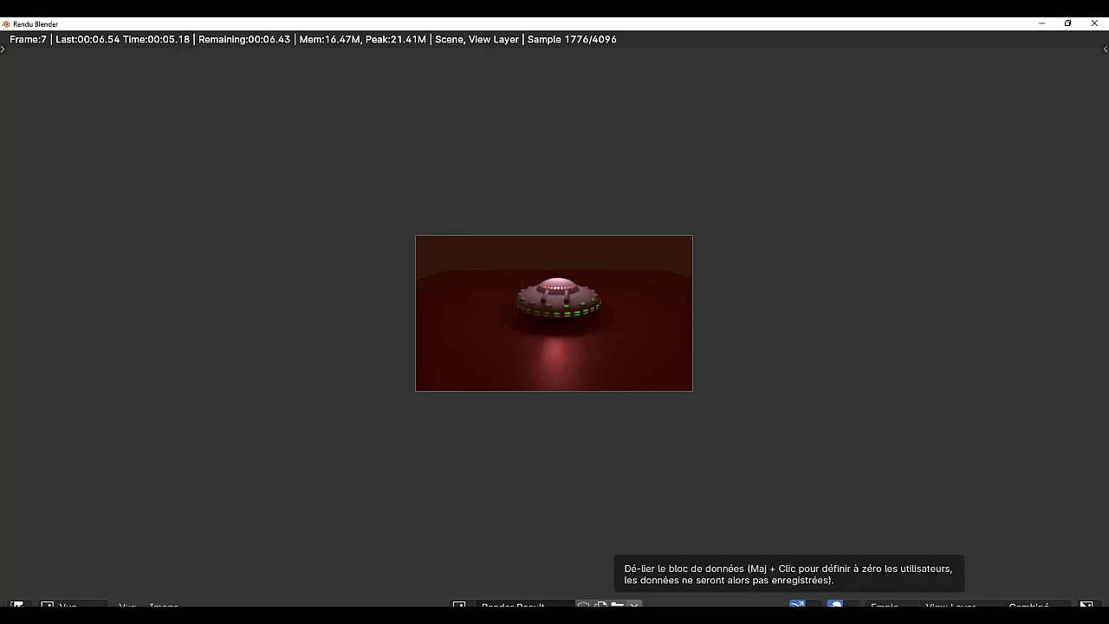
Unlink the render result, close the render window and minimize Blender.
{"action": "left_click", "coordinate": [634, 606]}
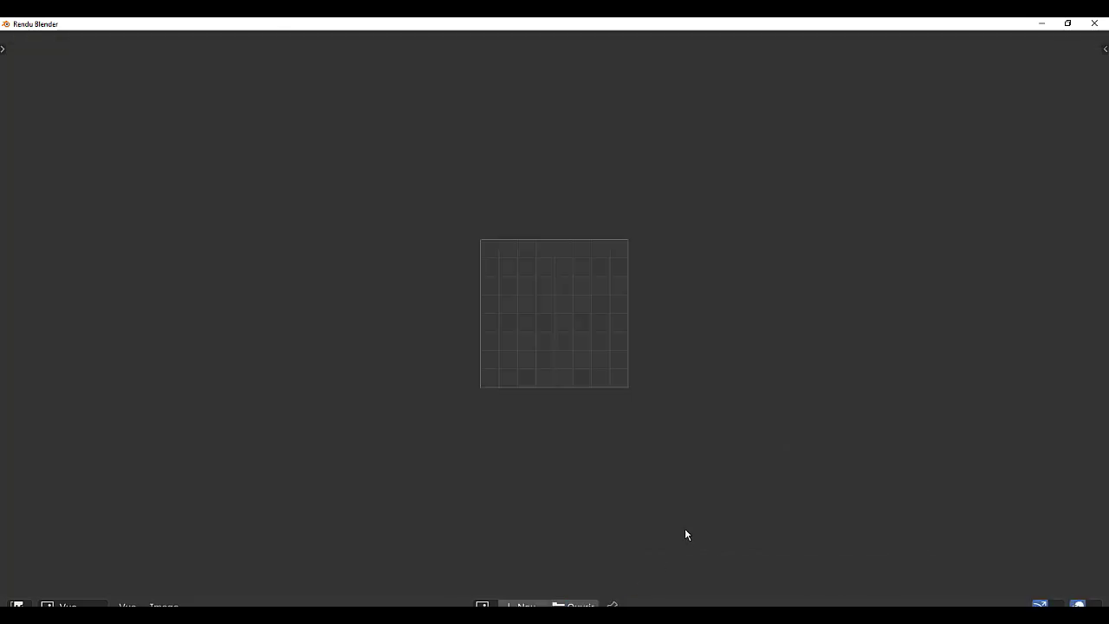
{"action": "left_click", "coordinate": [1095, 23]}
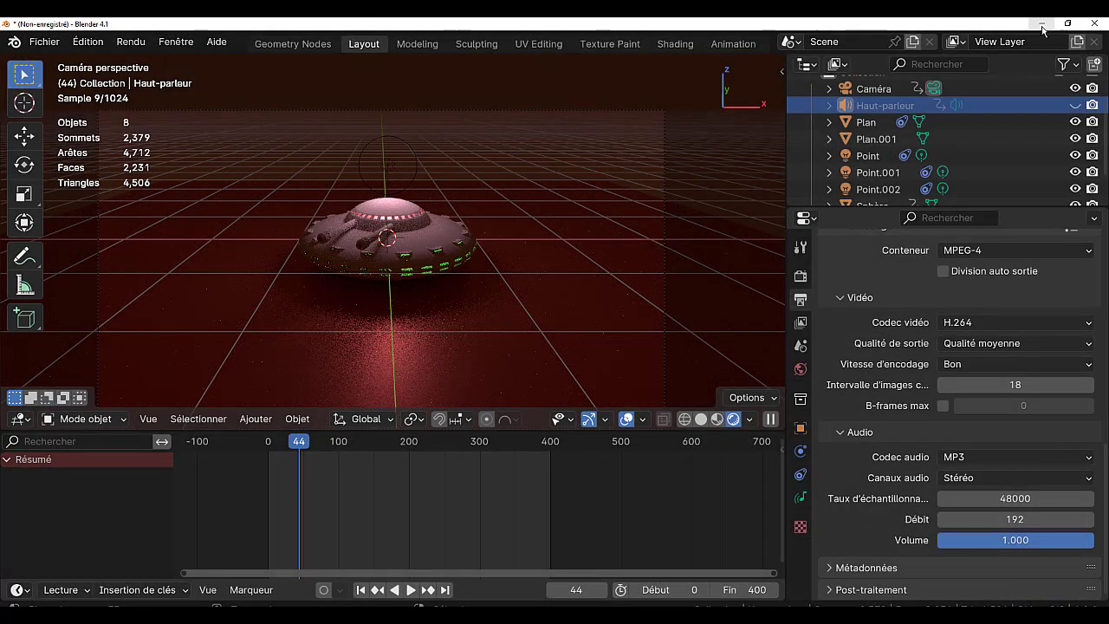
{"action": "left_click", "coordinate": [1042, 24]}
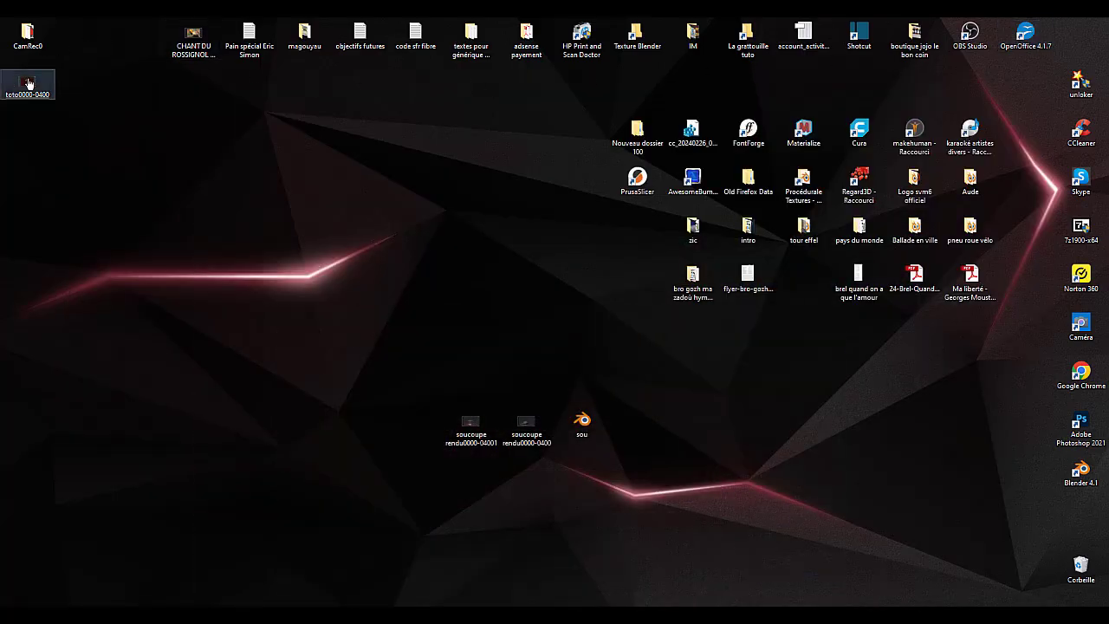
Open toto0000-0400.mp4 from the desktop in Media Player Classic and maximize the player.
{"action": "left_click", "coordinate": [29, 82]}
{"action": "double_click", "coordinate": [28, 82]}
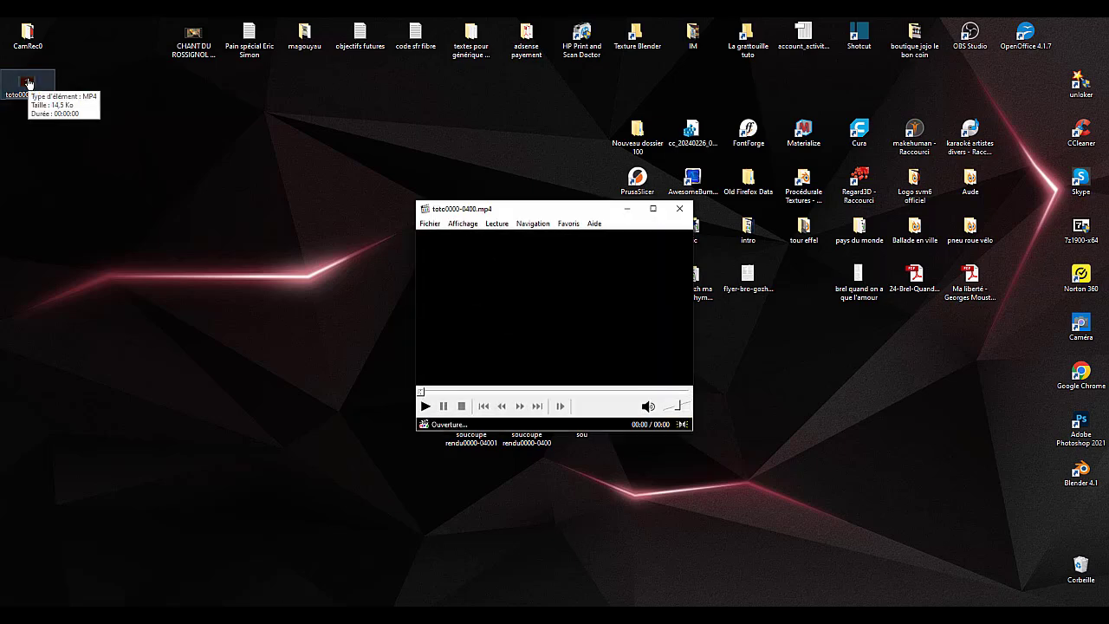
{"action": "double_click", "coordinate": [586, 211]}
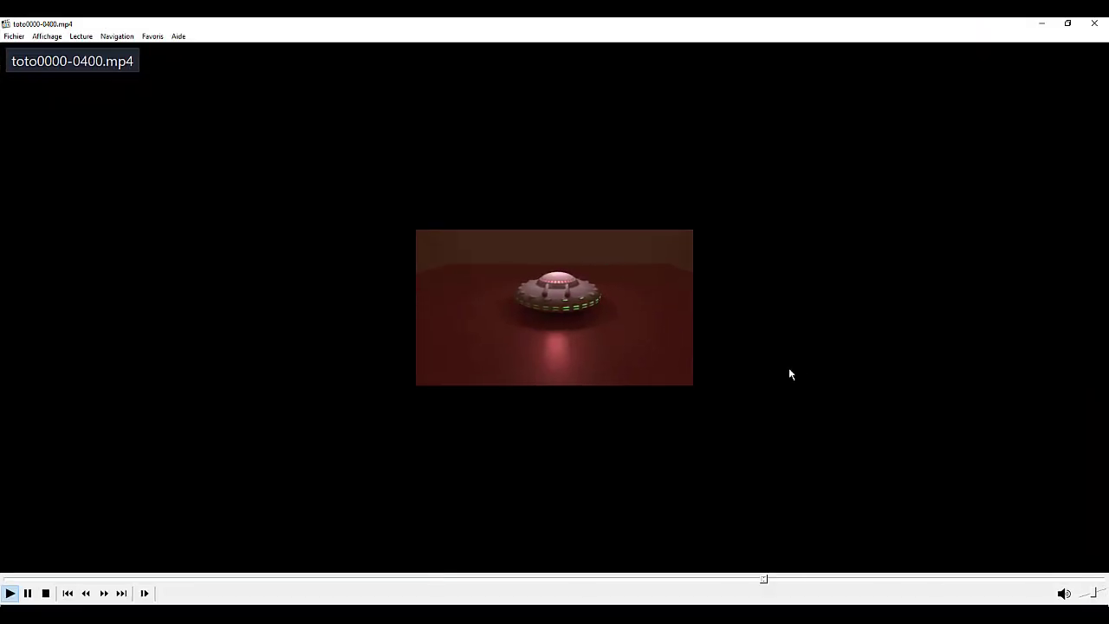
{"action": "scroll", "coordinate": [888, 371], "scroll_direction": "up", "scroll_amount": 2}
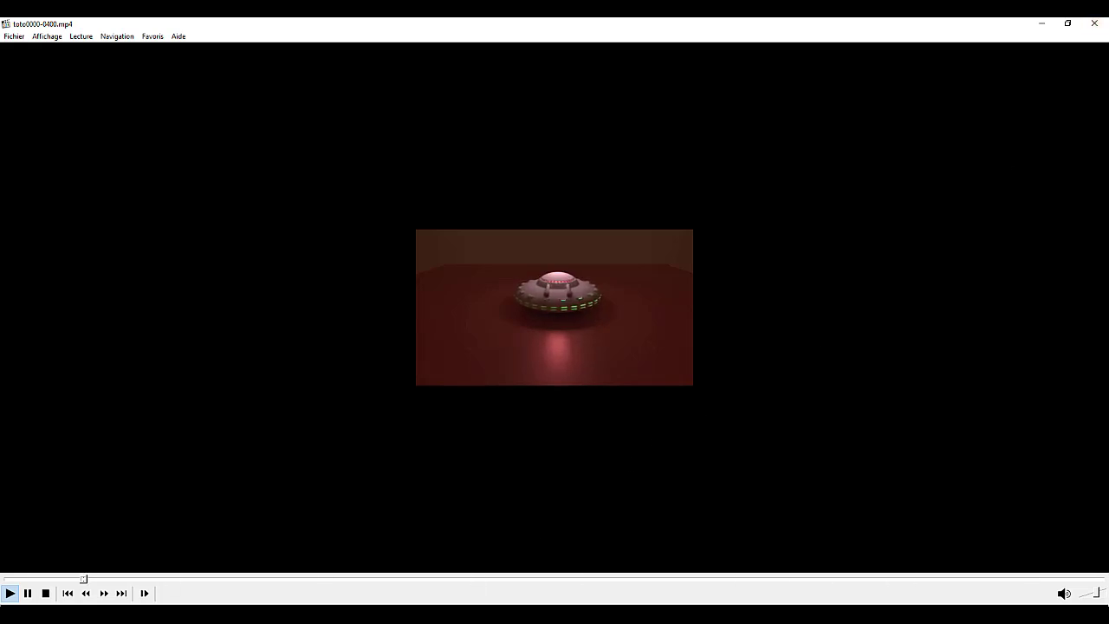
Return to Blender and enlarge the 3D view by shrinking the timeline and side panels.
{"action": "left_click", "coordinate": [564, 572]}
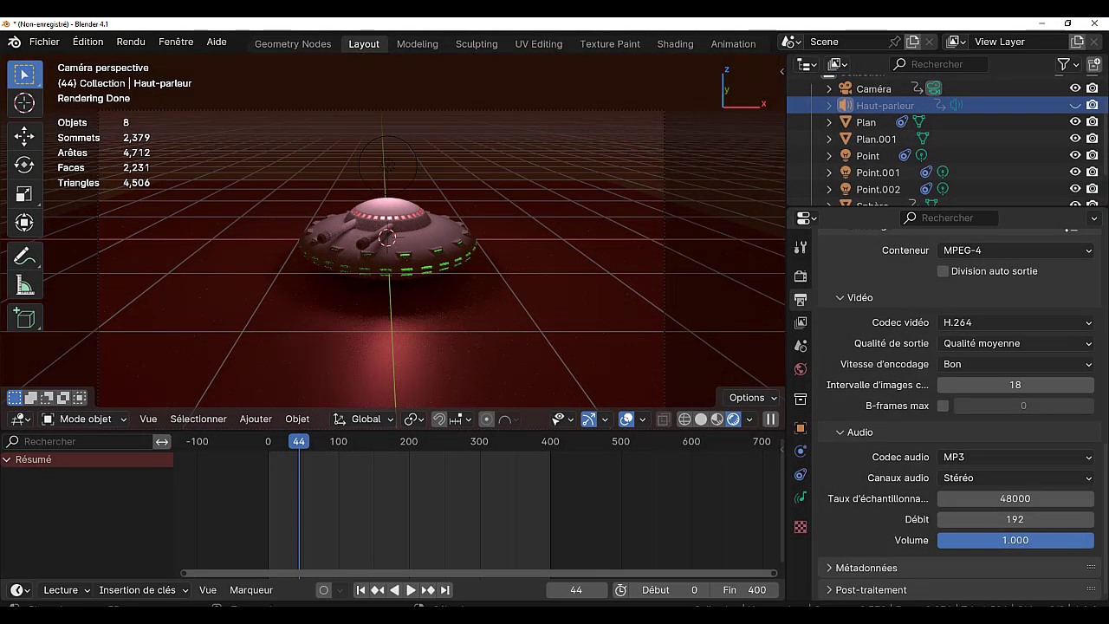
{"action": "scroll", "coordinate": [576, 279], "scroll_direction": "up", "scroll_amount": 2}
{"action": "scroll", "coordinate": [576, 278], "scroll_direction": "up", "scroll_amount": 1}
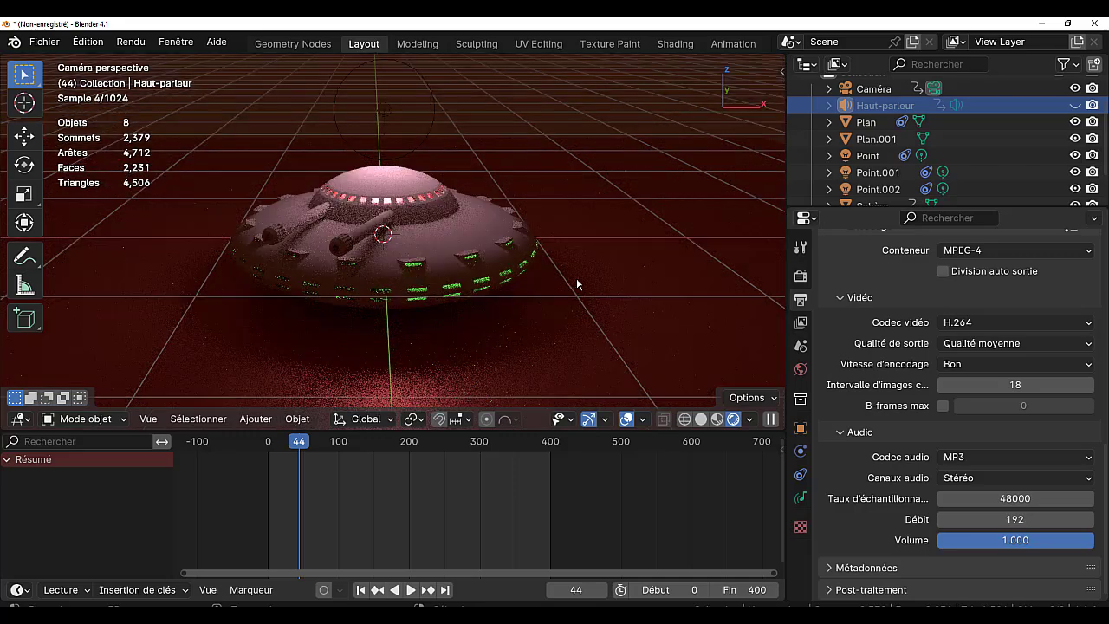
{"action": "scroll", "coordinate": [576, 277], "scroll_direction": "up", "scroll_amount": 1}
{"action": "scroll", "coordinate": [577, 277], "scroll_direction": "up", "scroll_amount": 1}
{"action": "left_click_drag", "start_coordinate": [518, 431], "coordinate": [513, 537]}
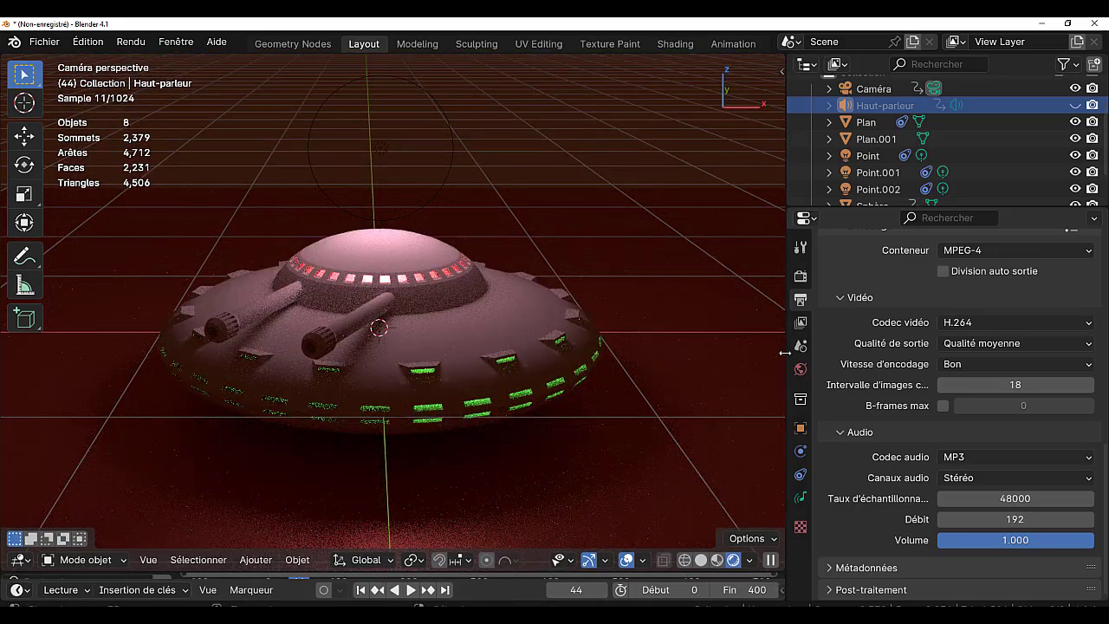
{"action": "left_click_drag", "start_coordinate": [786, 336], "coordinate": [950, 338]}
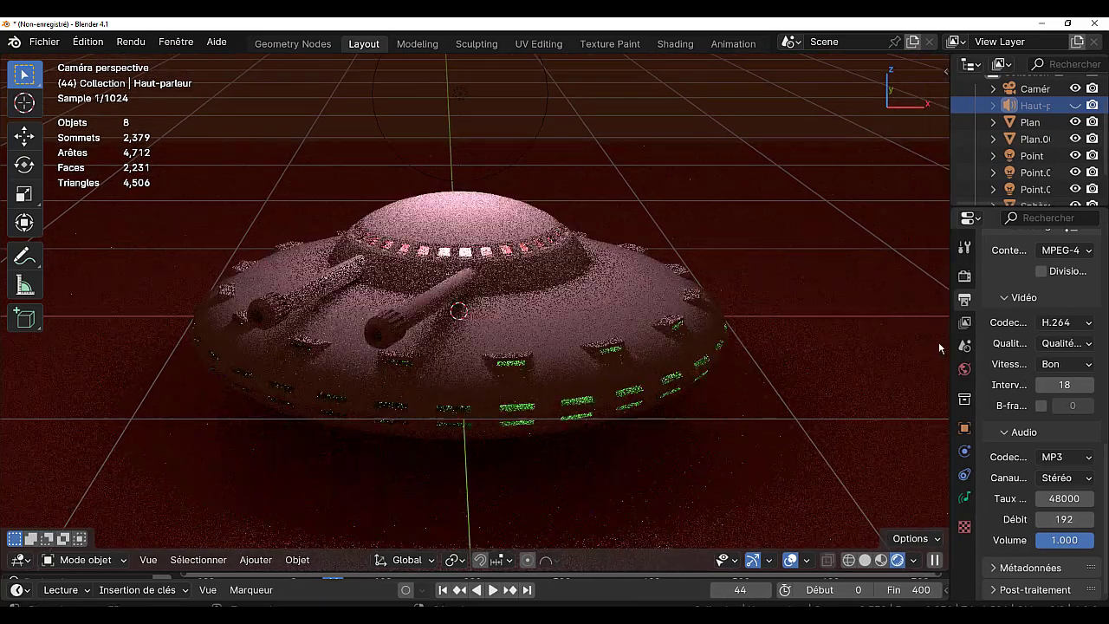
Play the UFO animation, stop at frame 290, widen the view and orbit from above.
{"action": "left_click", "coordinate": [491, 590]}
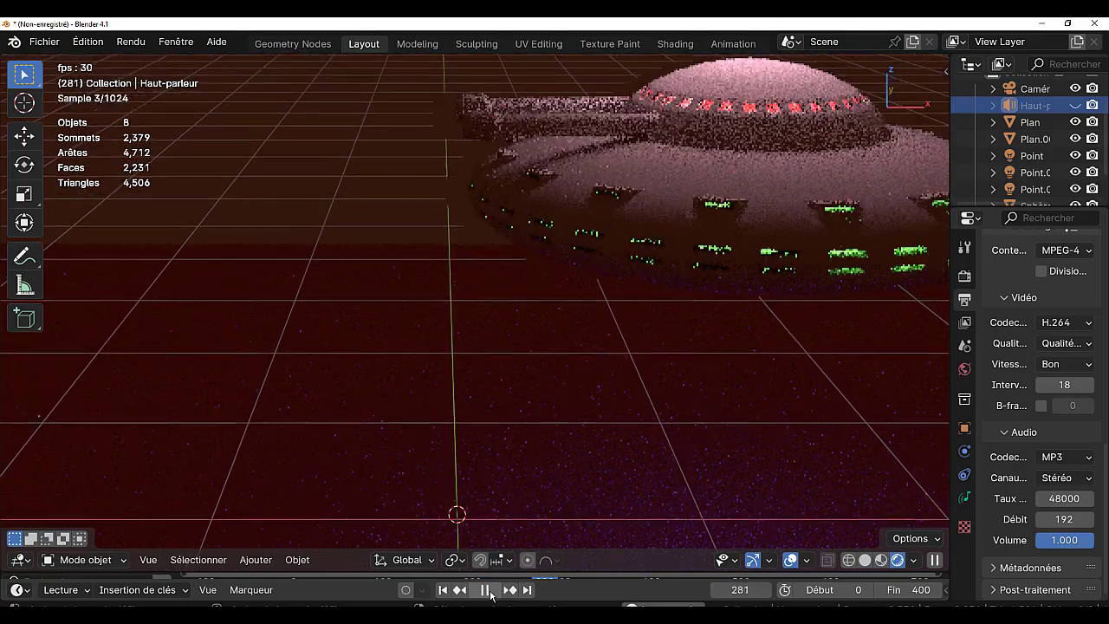
{"action": "left_click", "coordinate": [490, 593]}
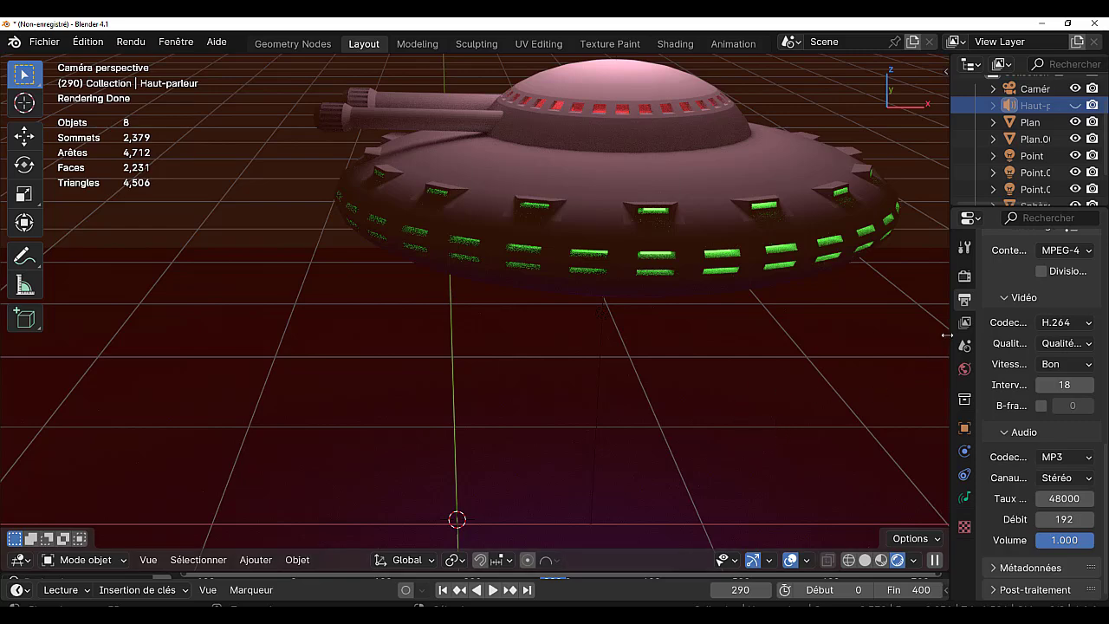
{"action": "left_click_drag", "start_coordinate": [950, 340], "coordinate": [1005, 340]}
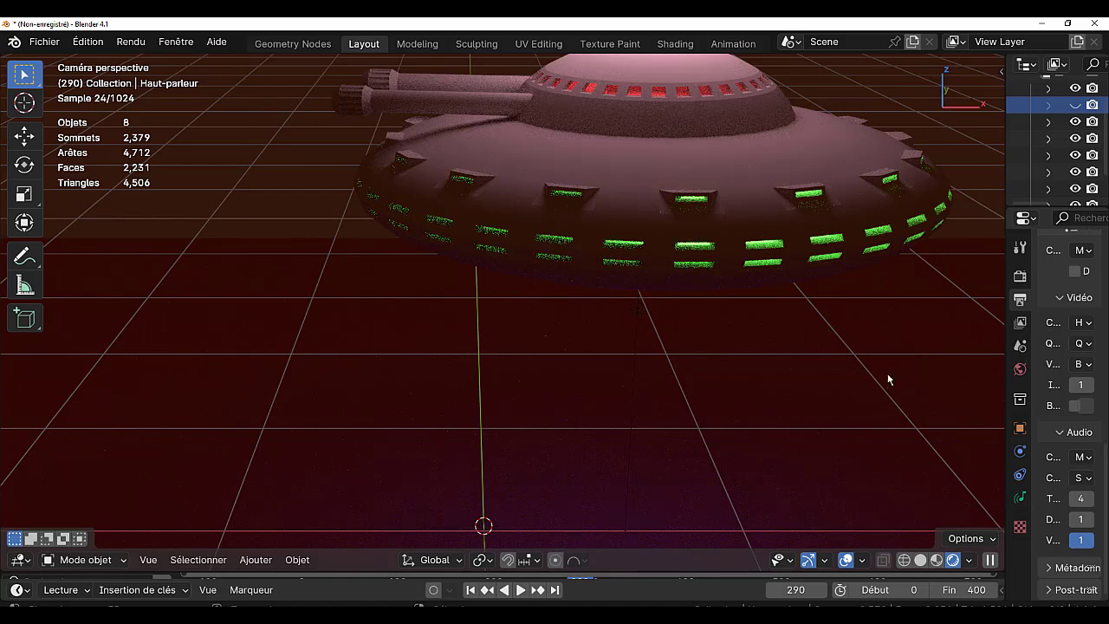
{"action": "middle_click_drag", "start_coordinate": [912, 352], "coordinate": [864, 402]}
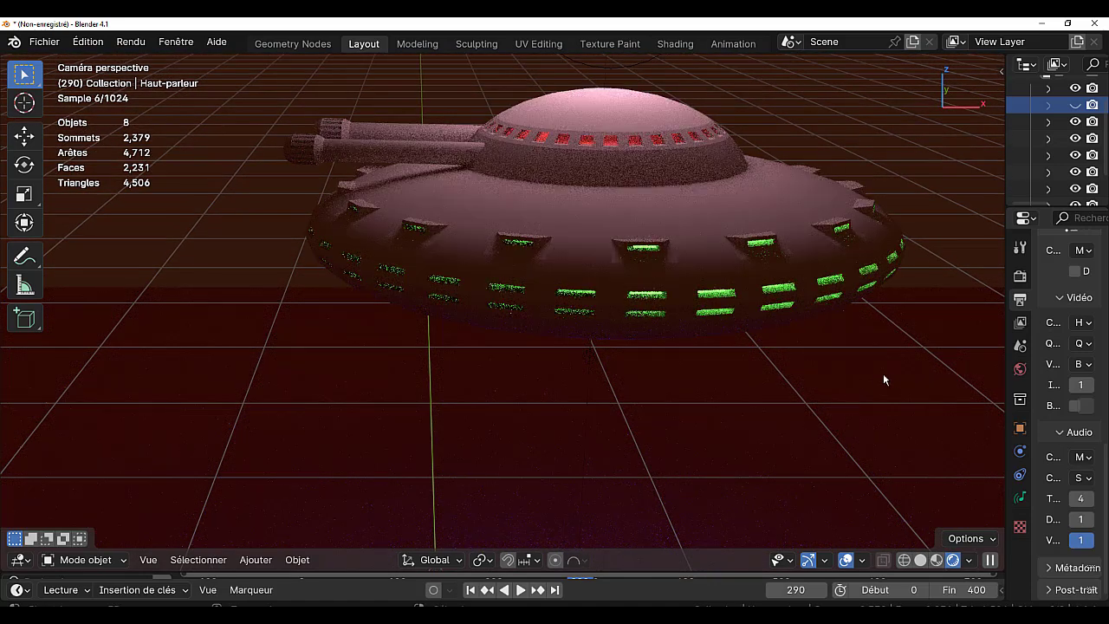